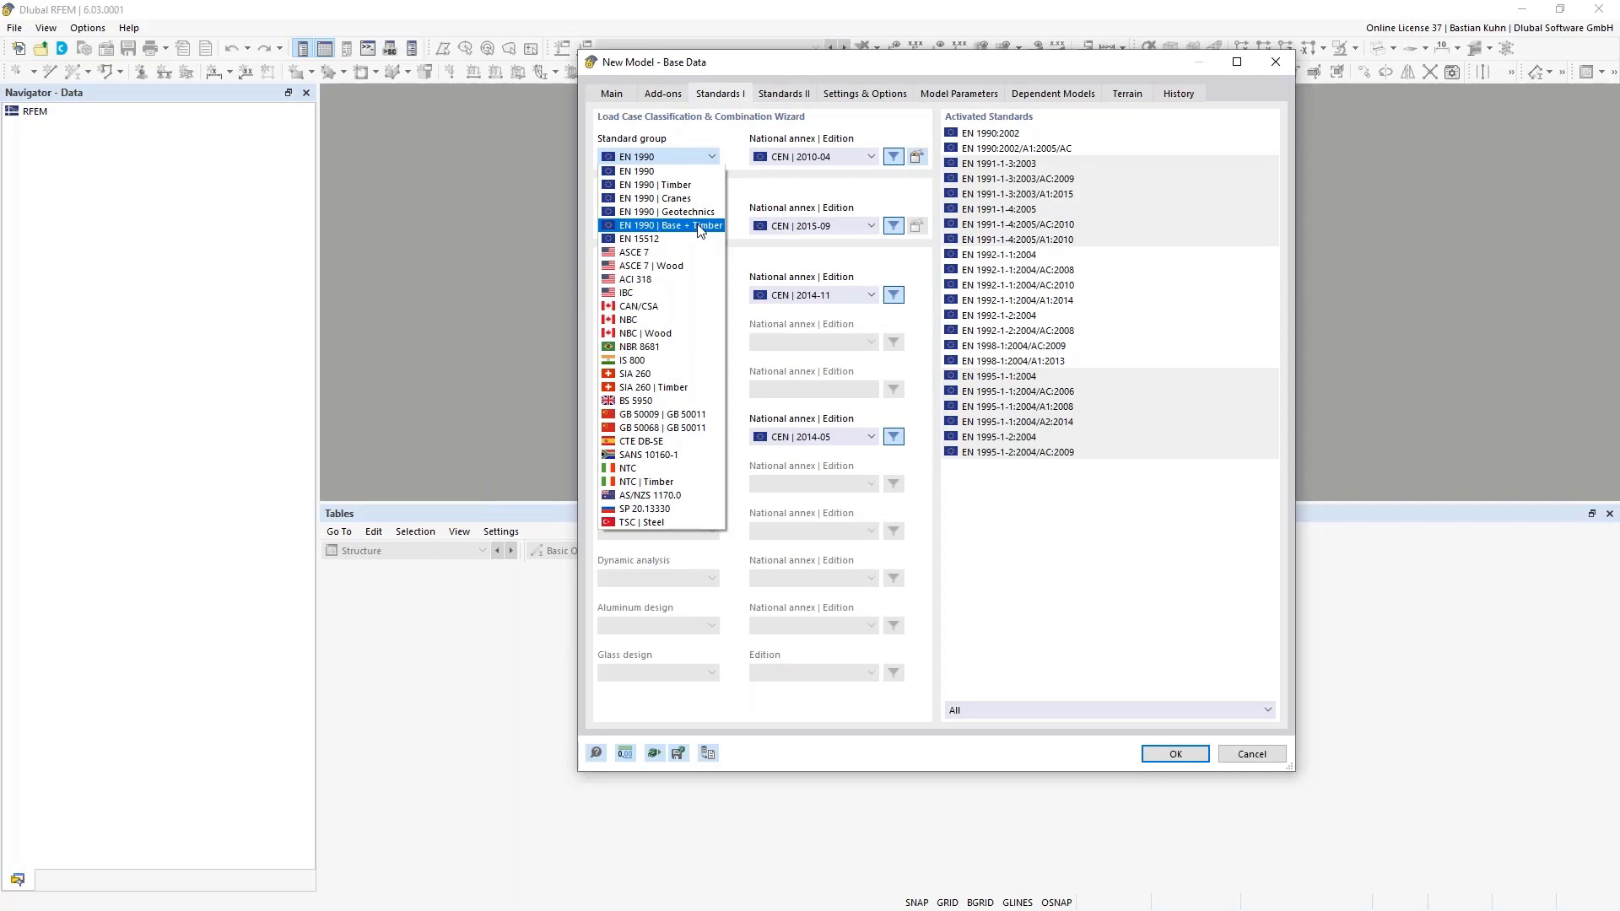
Set the load combination standard to EN 1990 | Base + Timber with national annex CEN | 2010-04 and create the model.
left_click(699, 225)
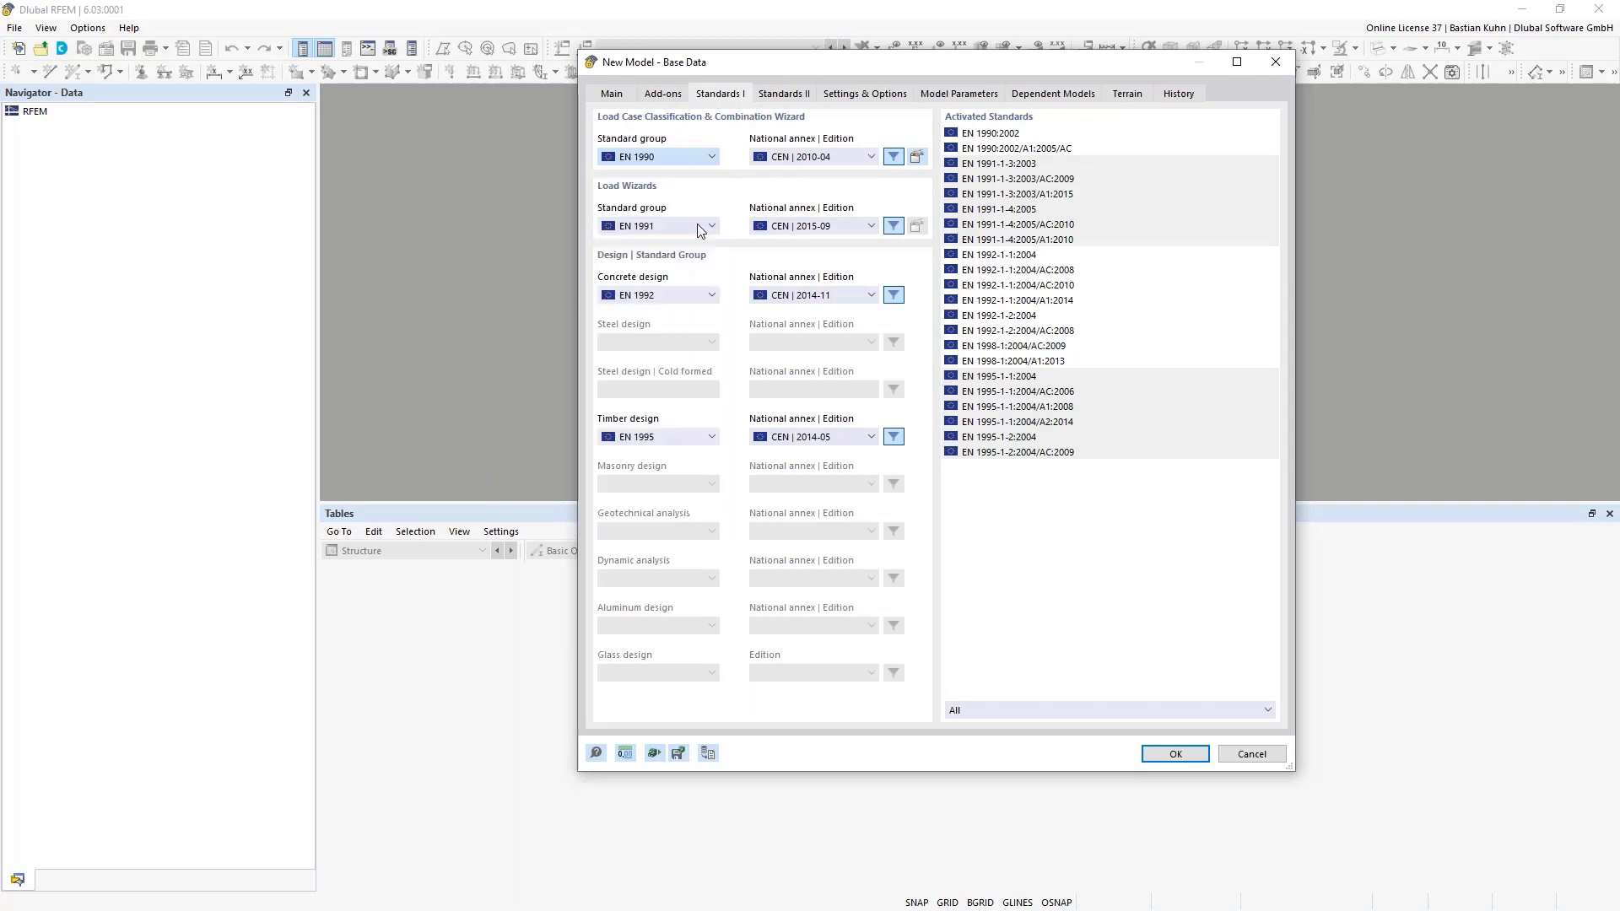
left_click(822, 157)
left_click(818, 240)
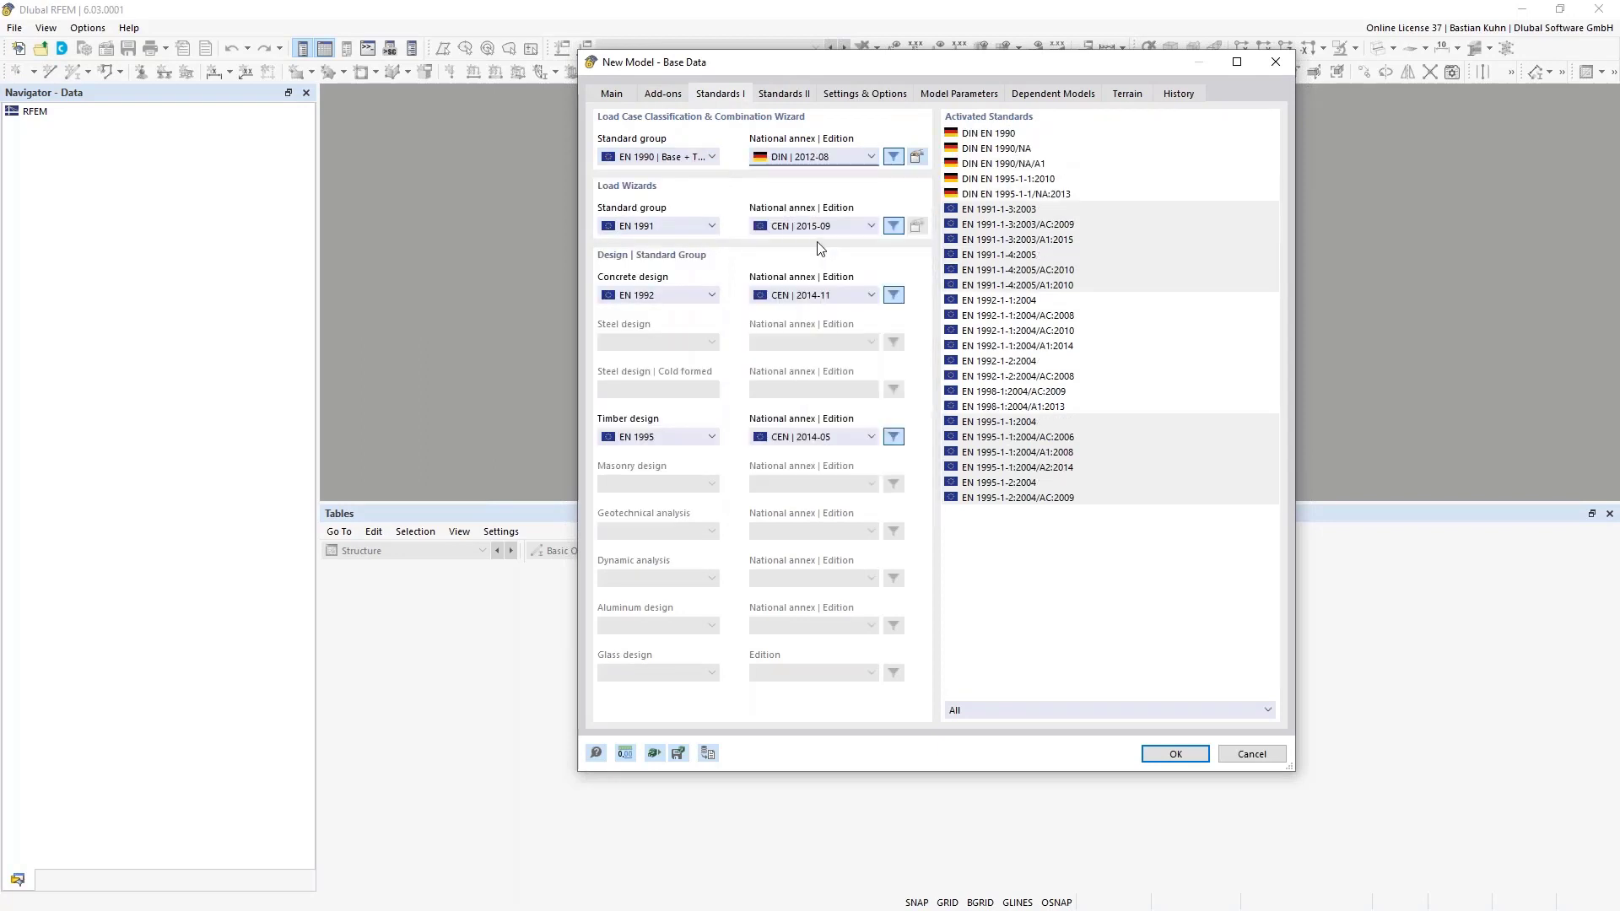
left_click(837, 158)
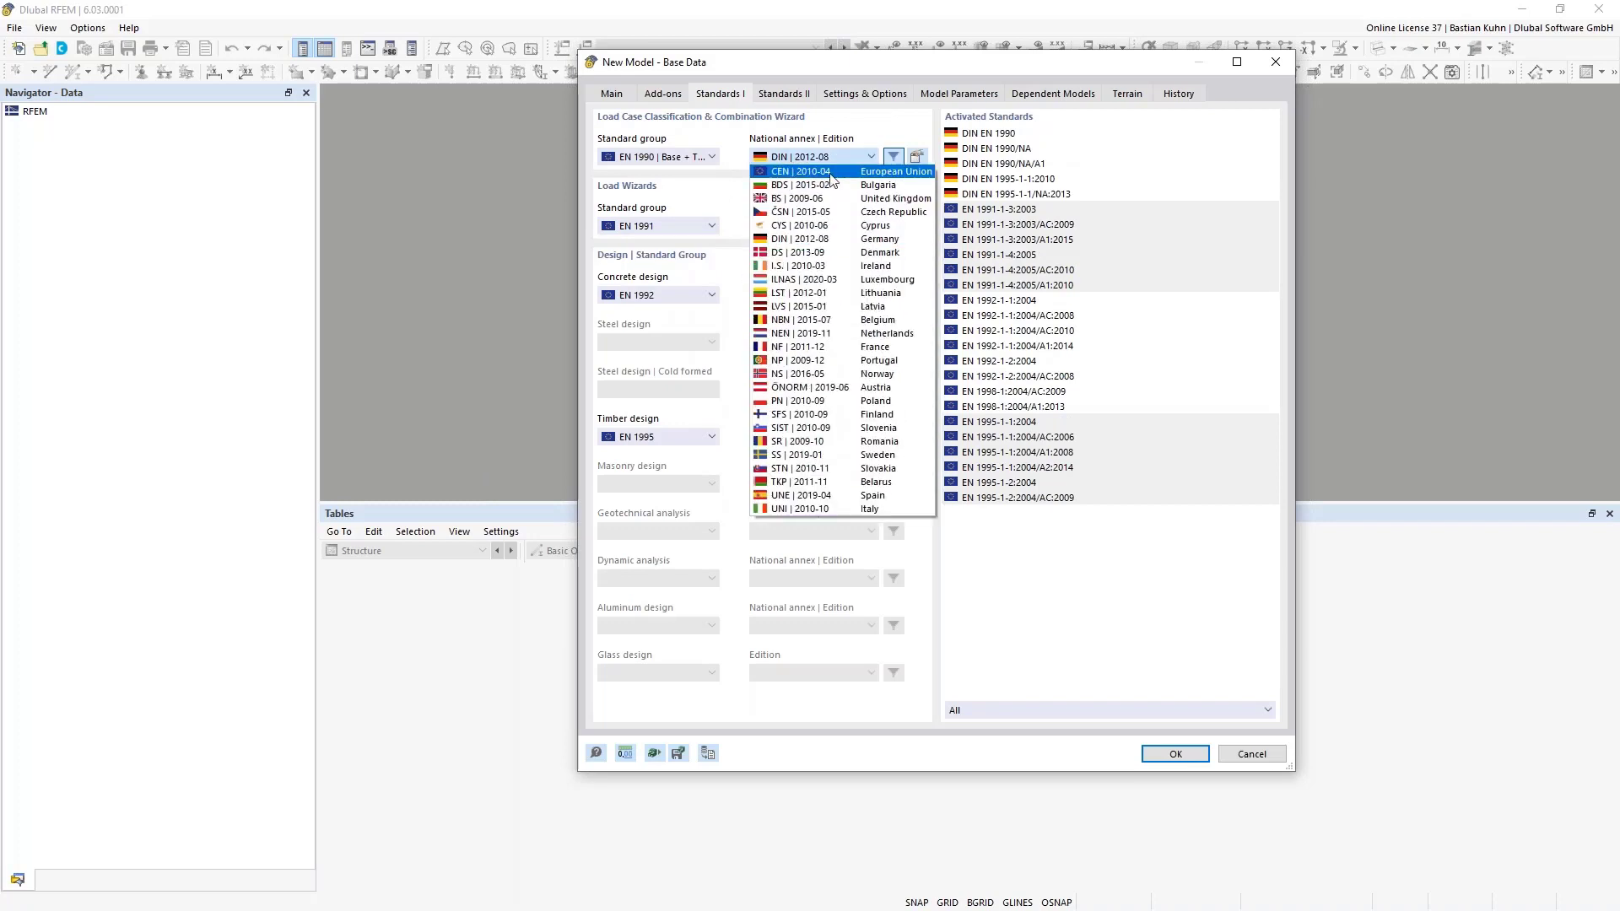
left_click(801, 173)
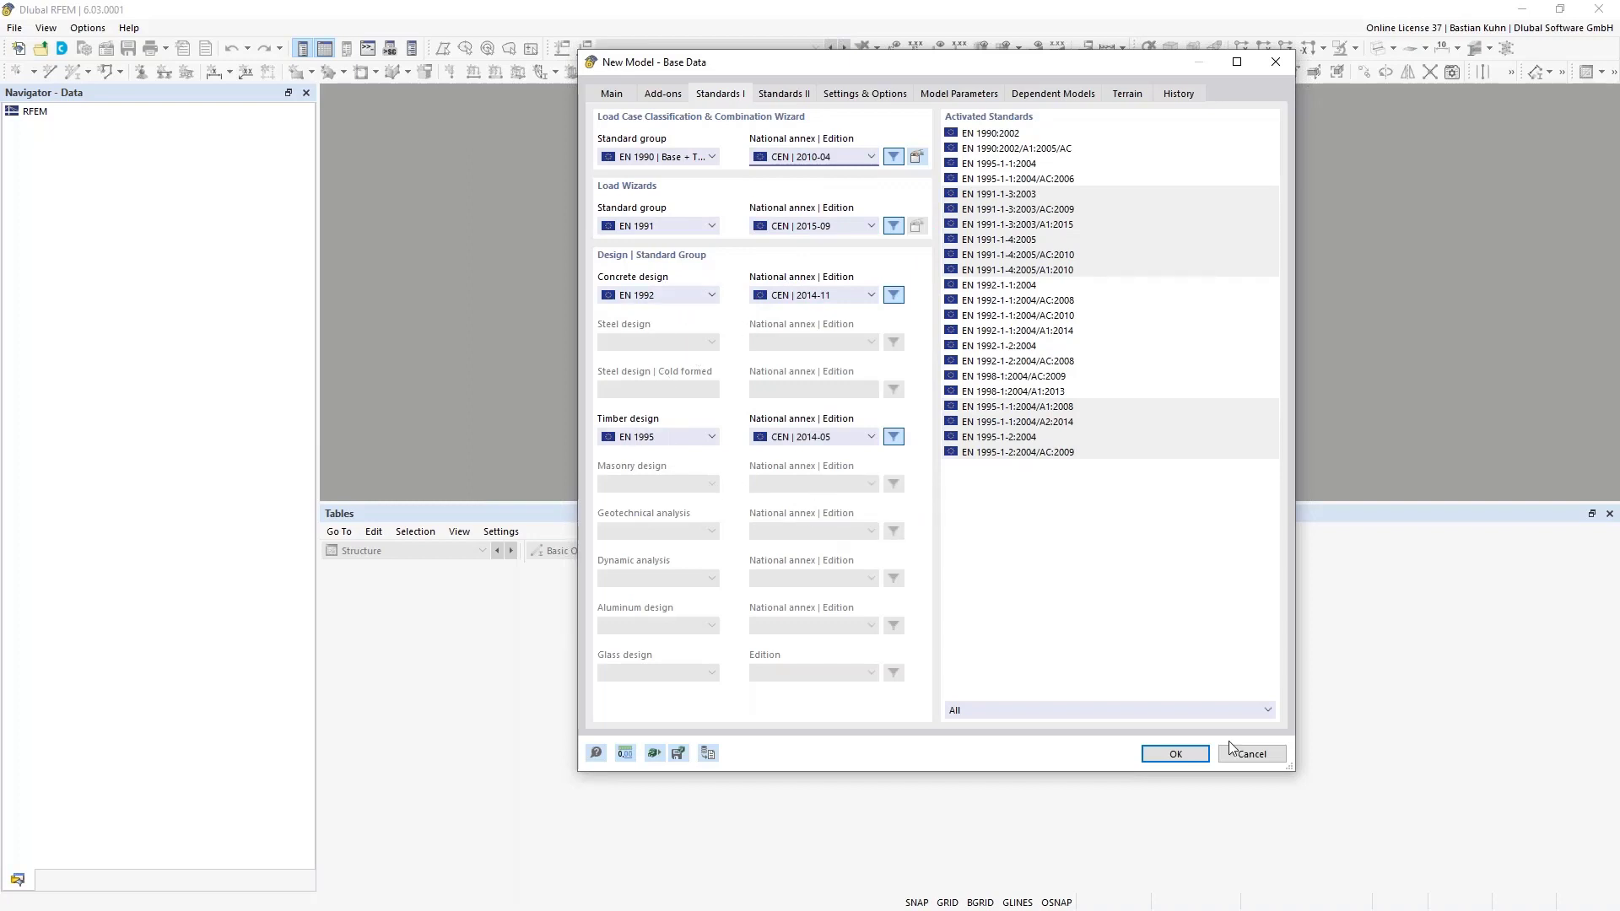
left_click(1165, 762)
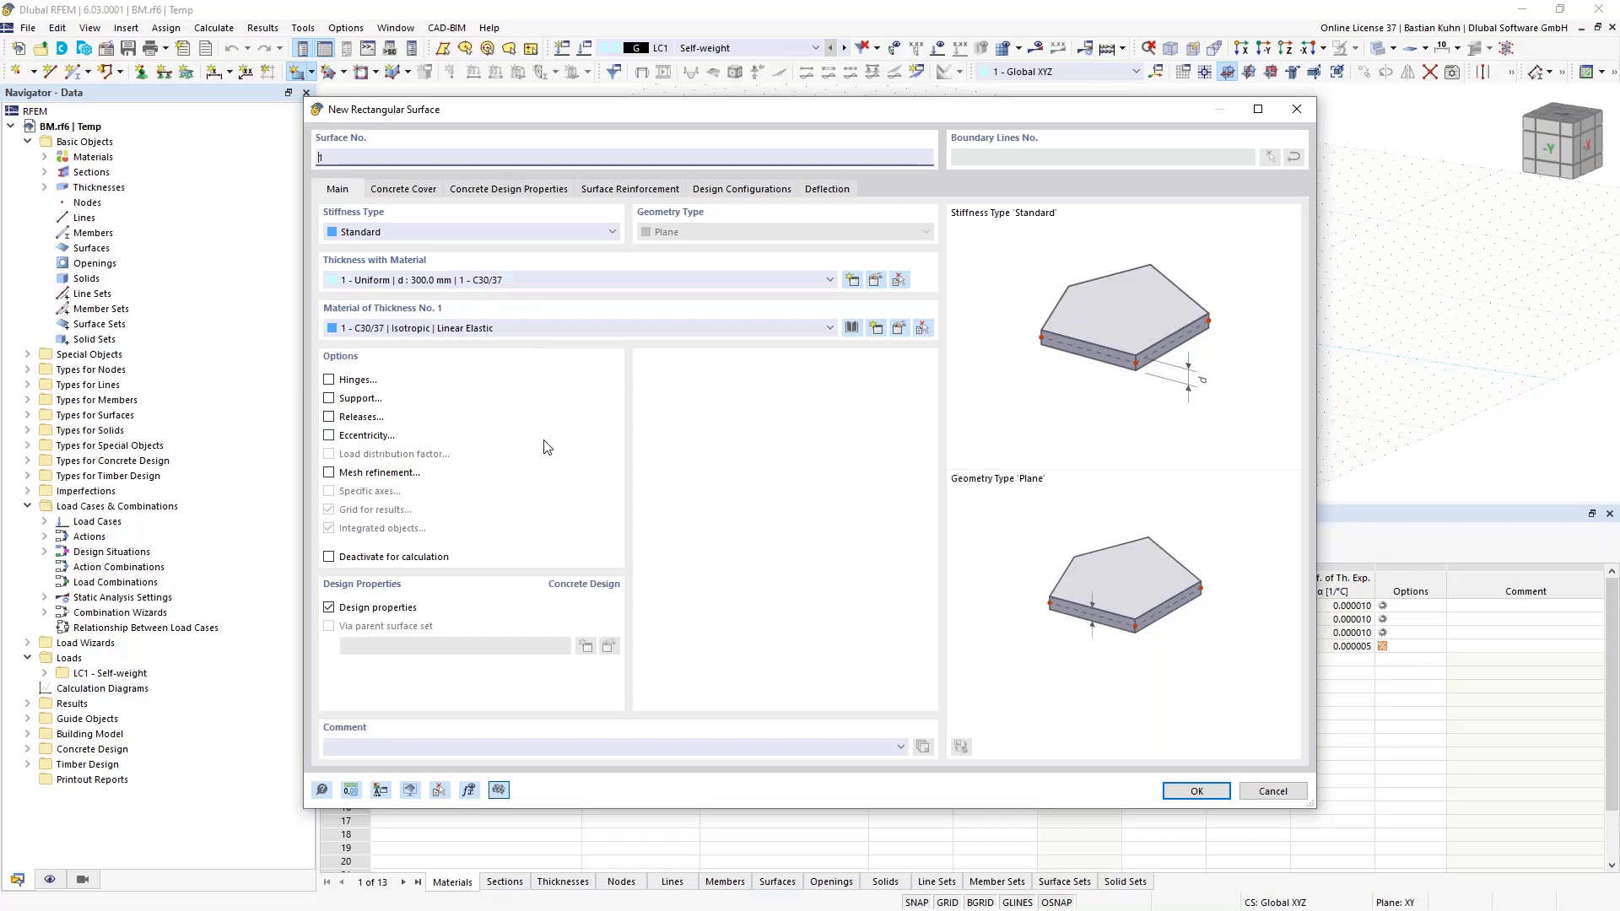
Draw a 20 x 9 m rectangular slab surface from the origin, using the 300 mm uniform thickness in C30/37.
left_click(1195, 791)
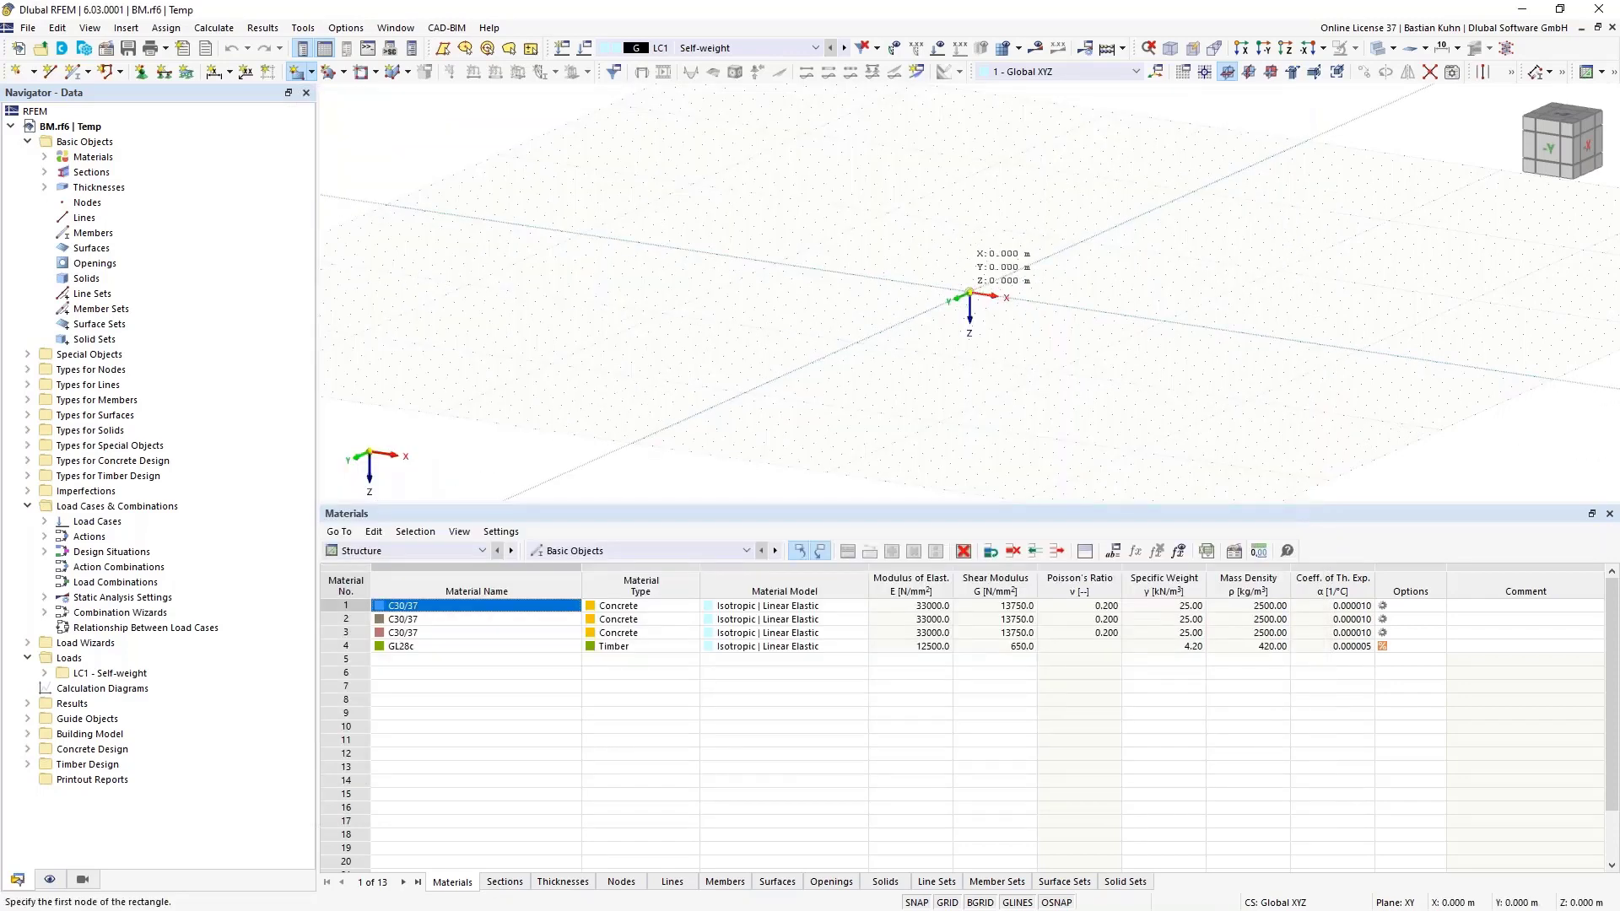
left_click(969, 292)
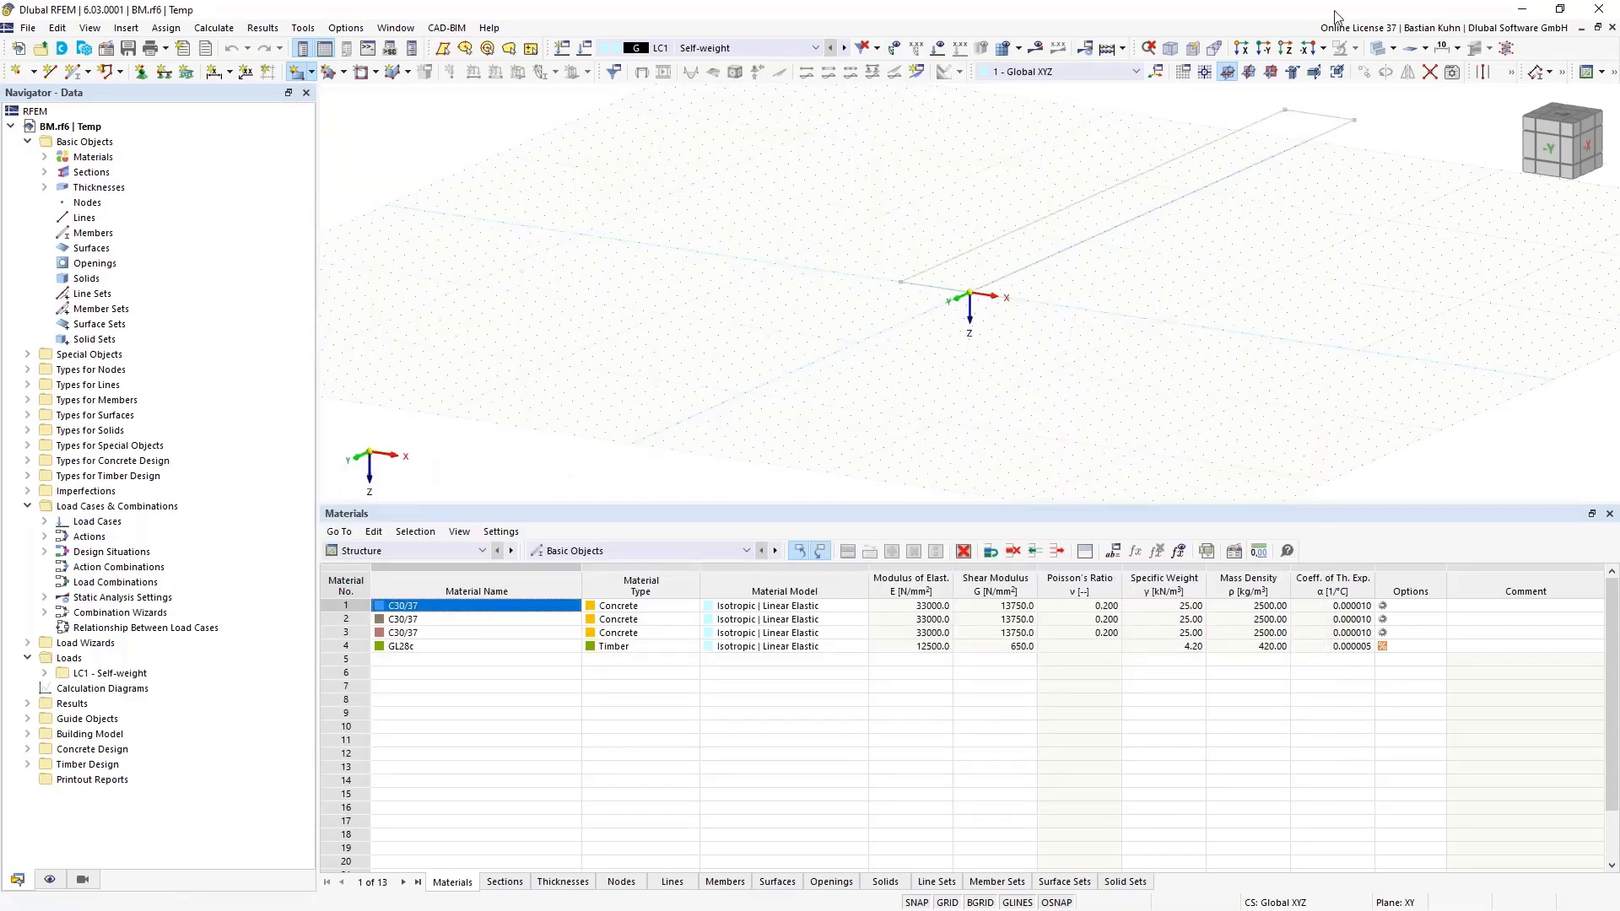
left_click(1285, 48)
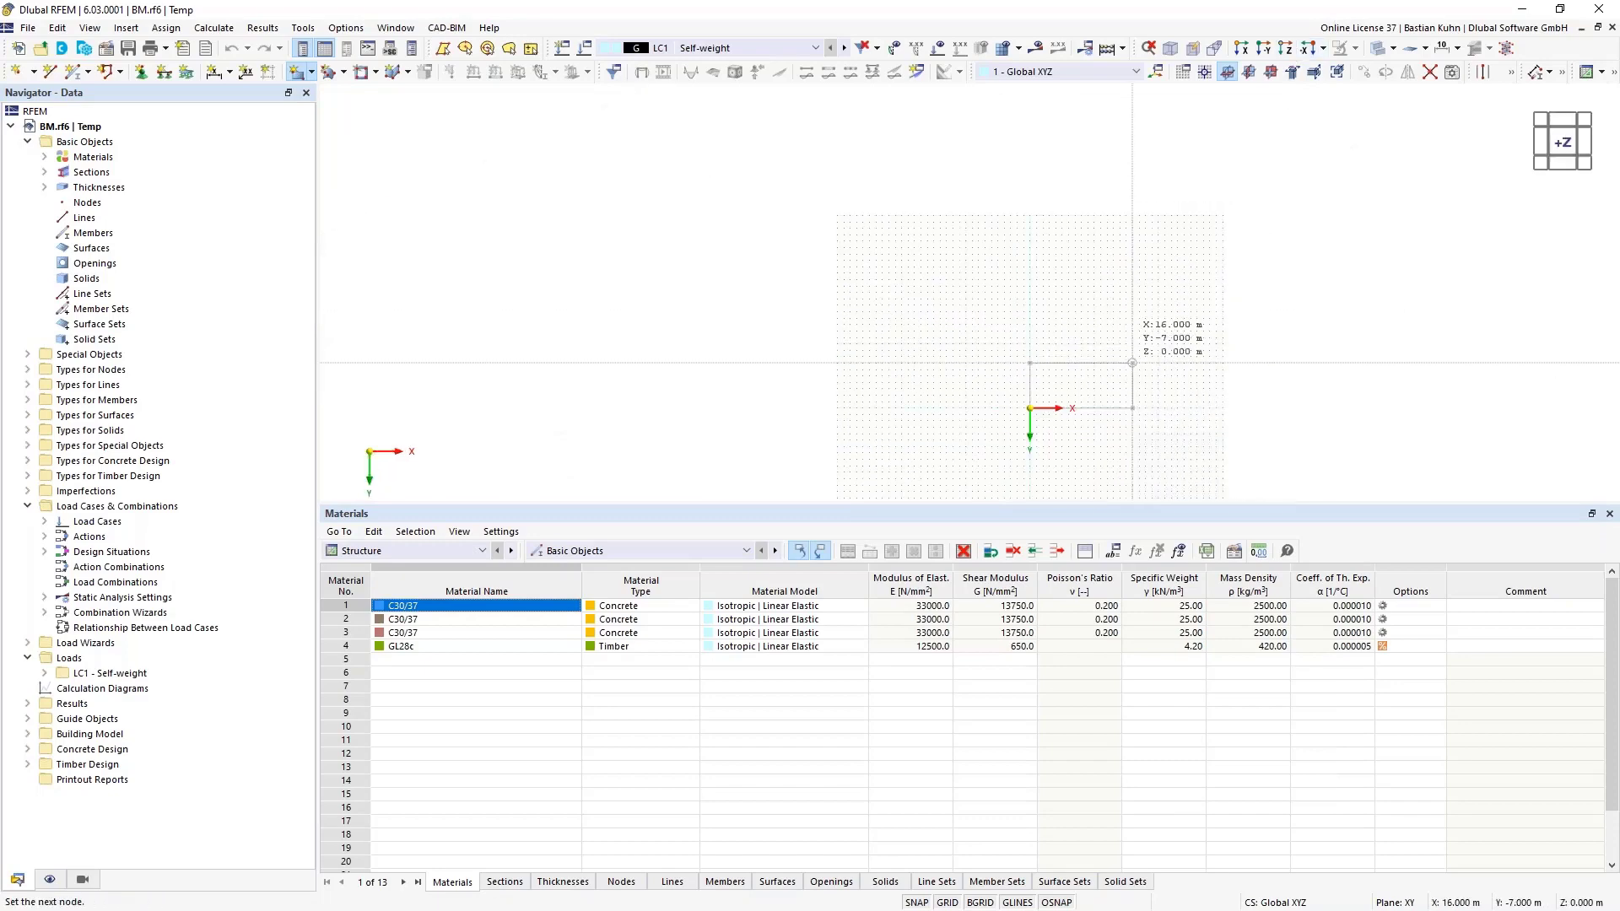
middle_click_drag(1083, 371, 907, 247)
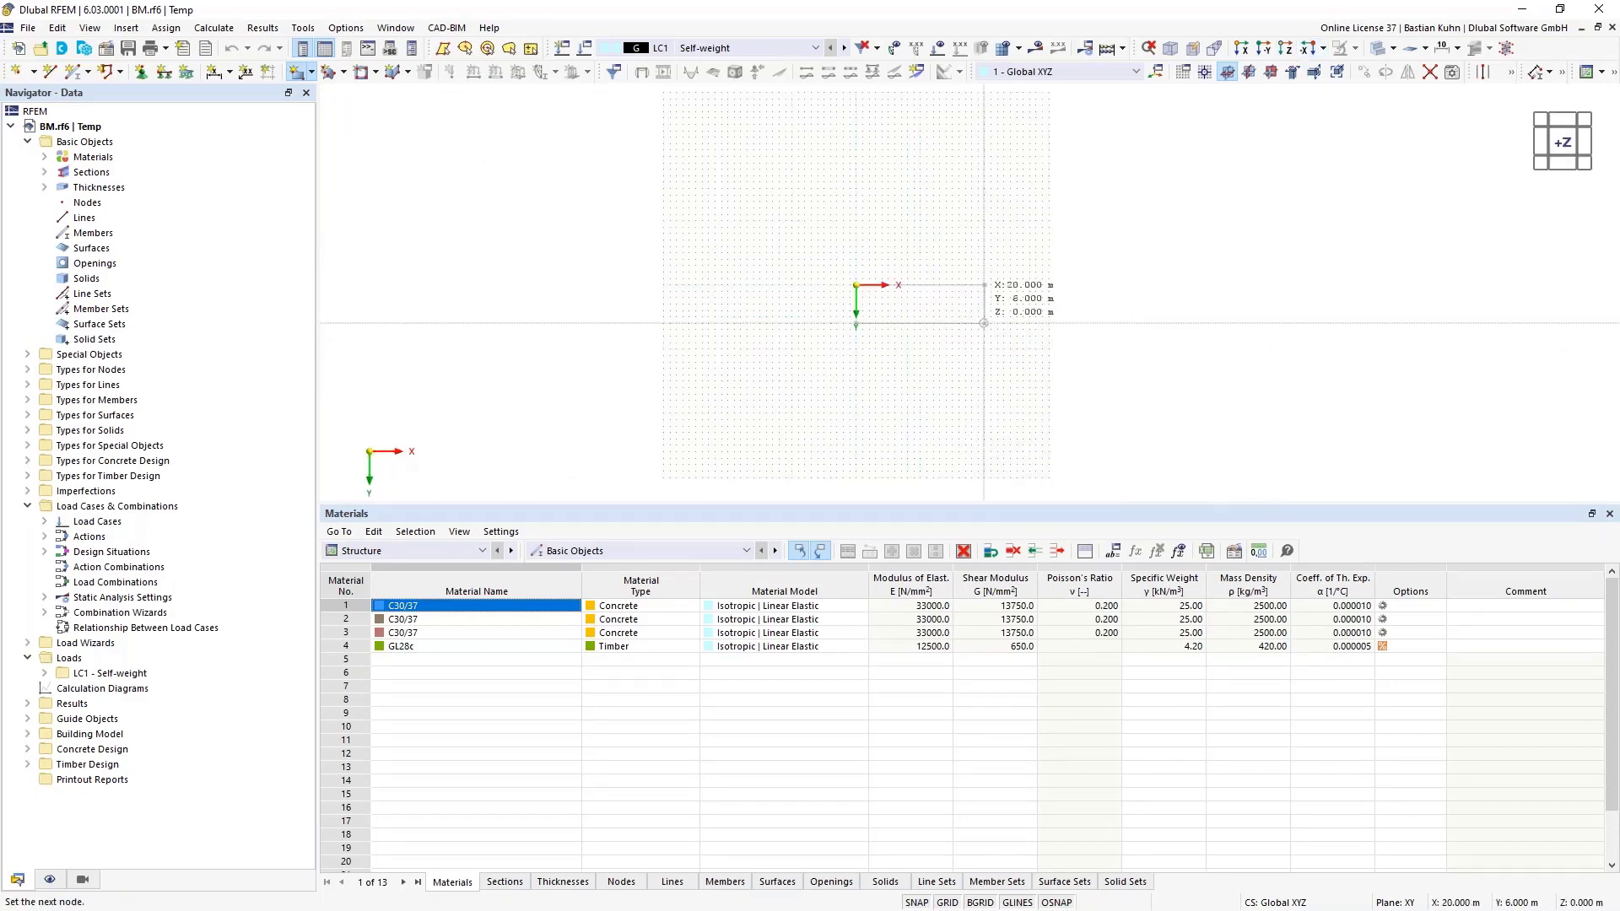
left_click(984, 342)
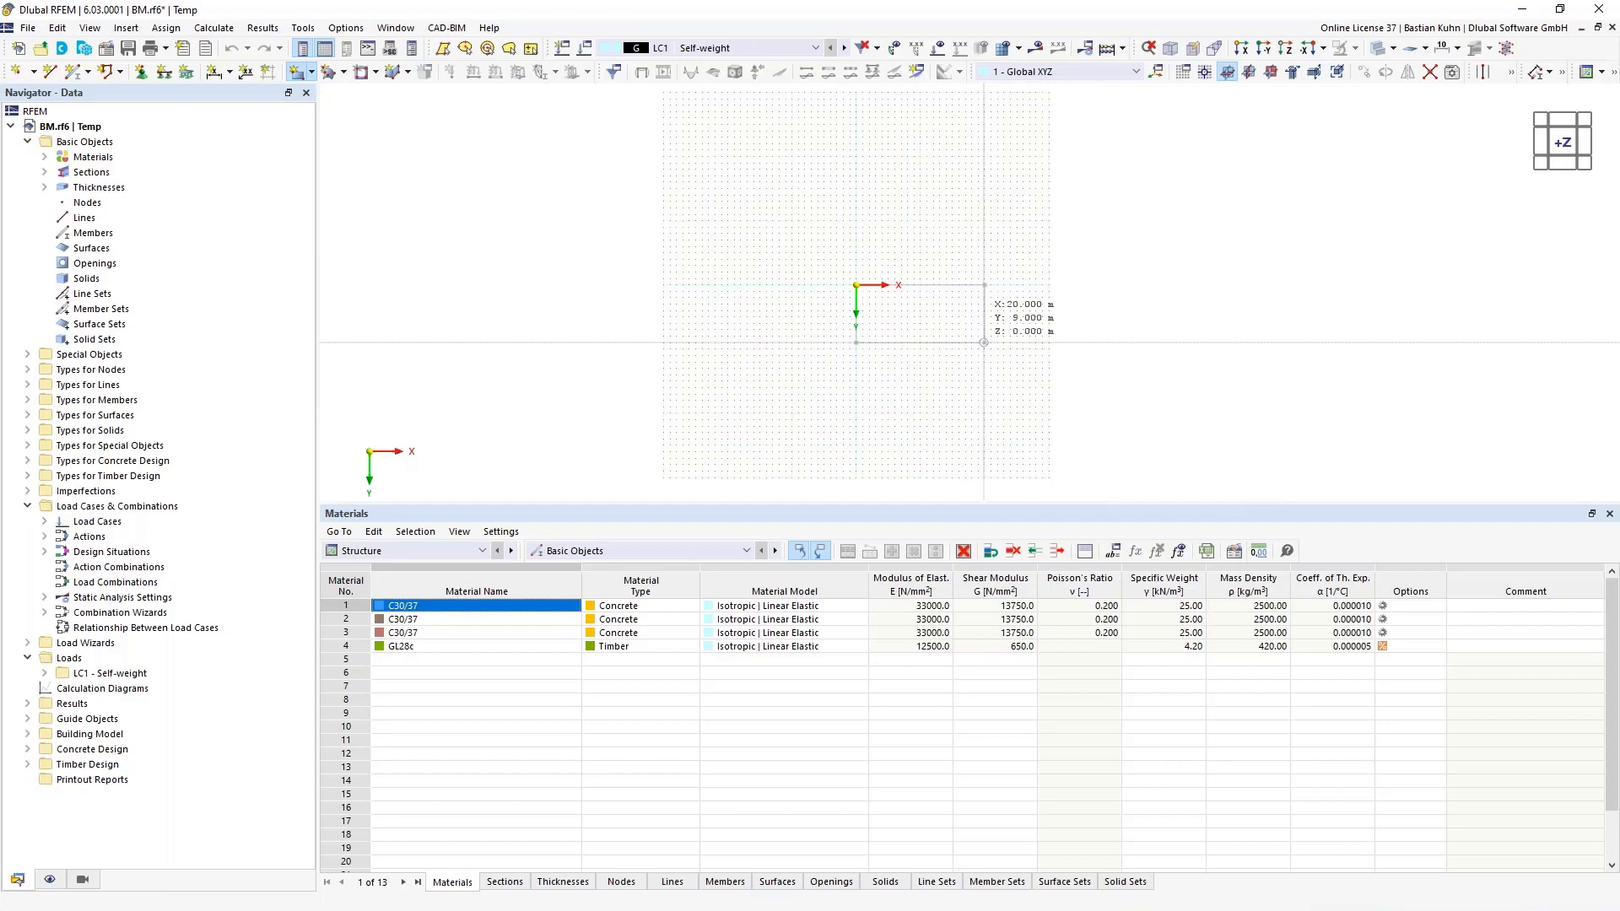
key("Escape")
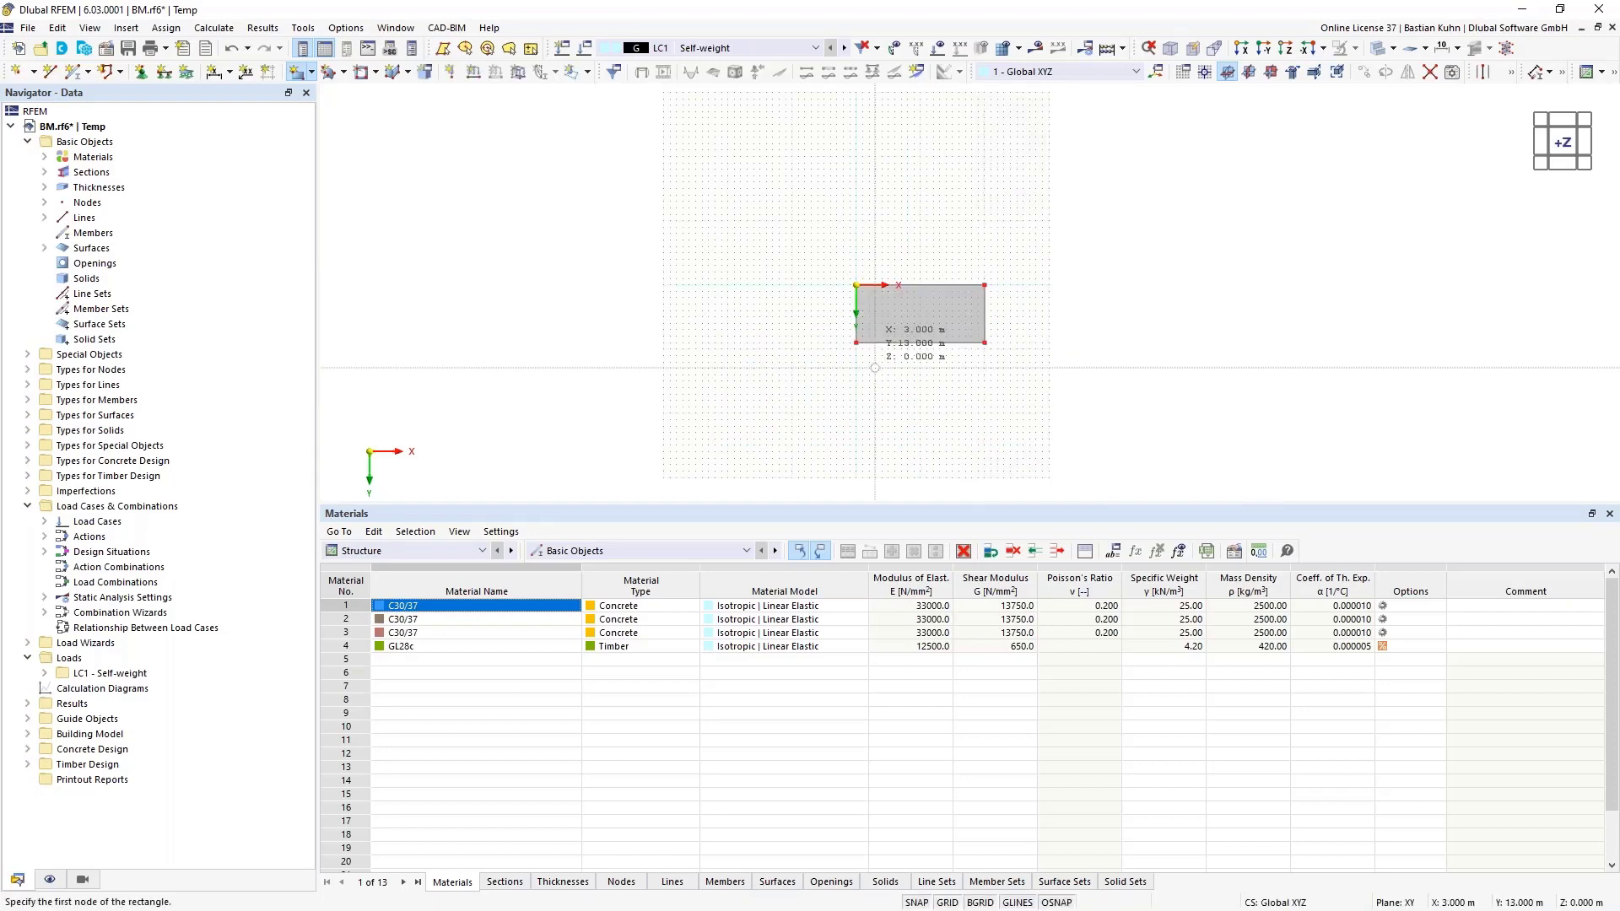
Divide the slab's two short edges using 2 intermediate nodes each.
scroll(854, 318, "up", 2)
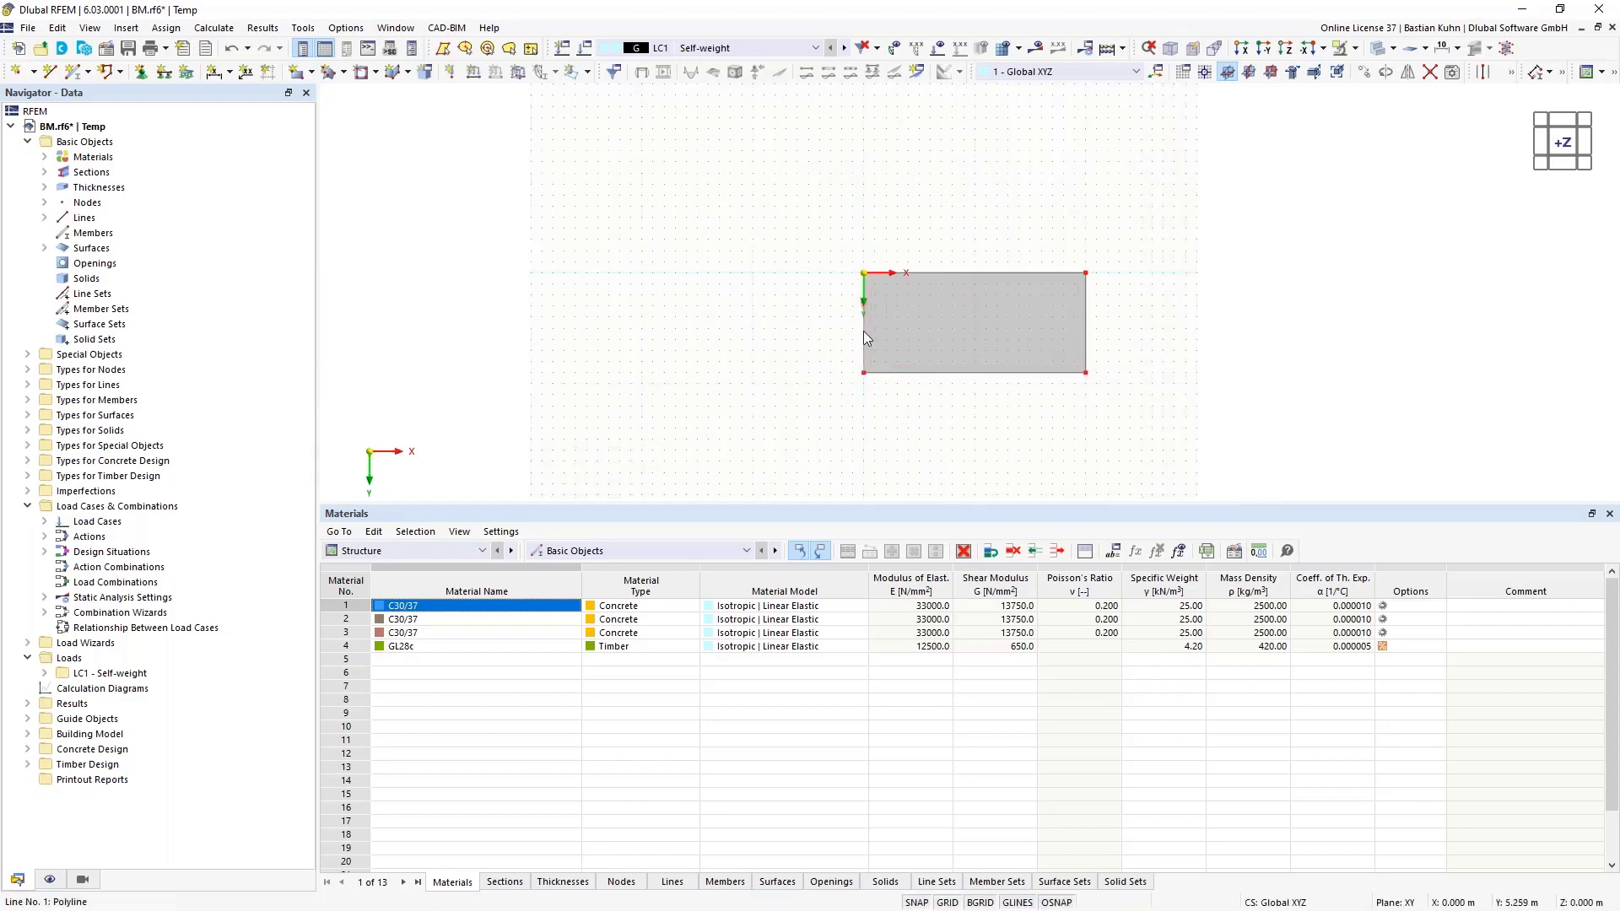
right_click(1088, 332)
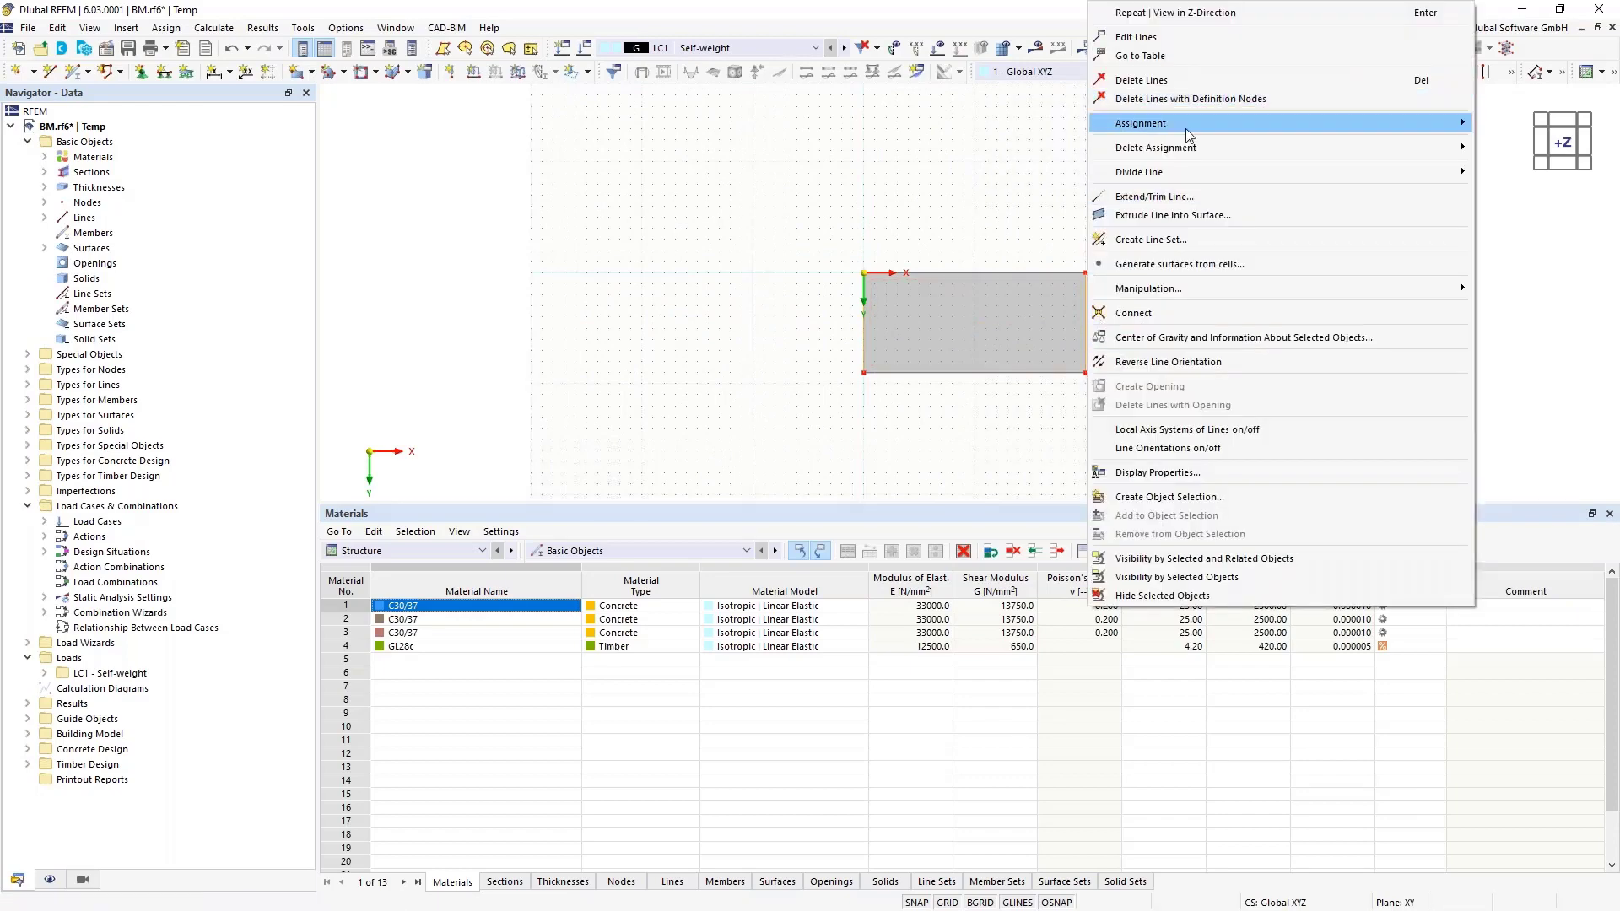
mouse_move(1186, 167)
left_click(970, 188)
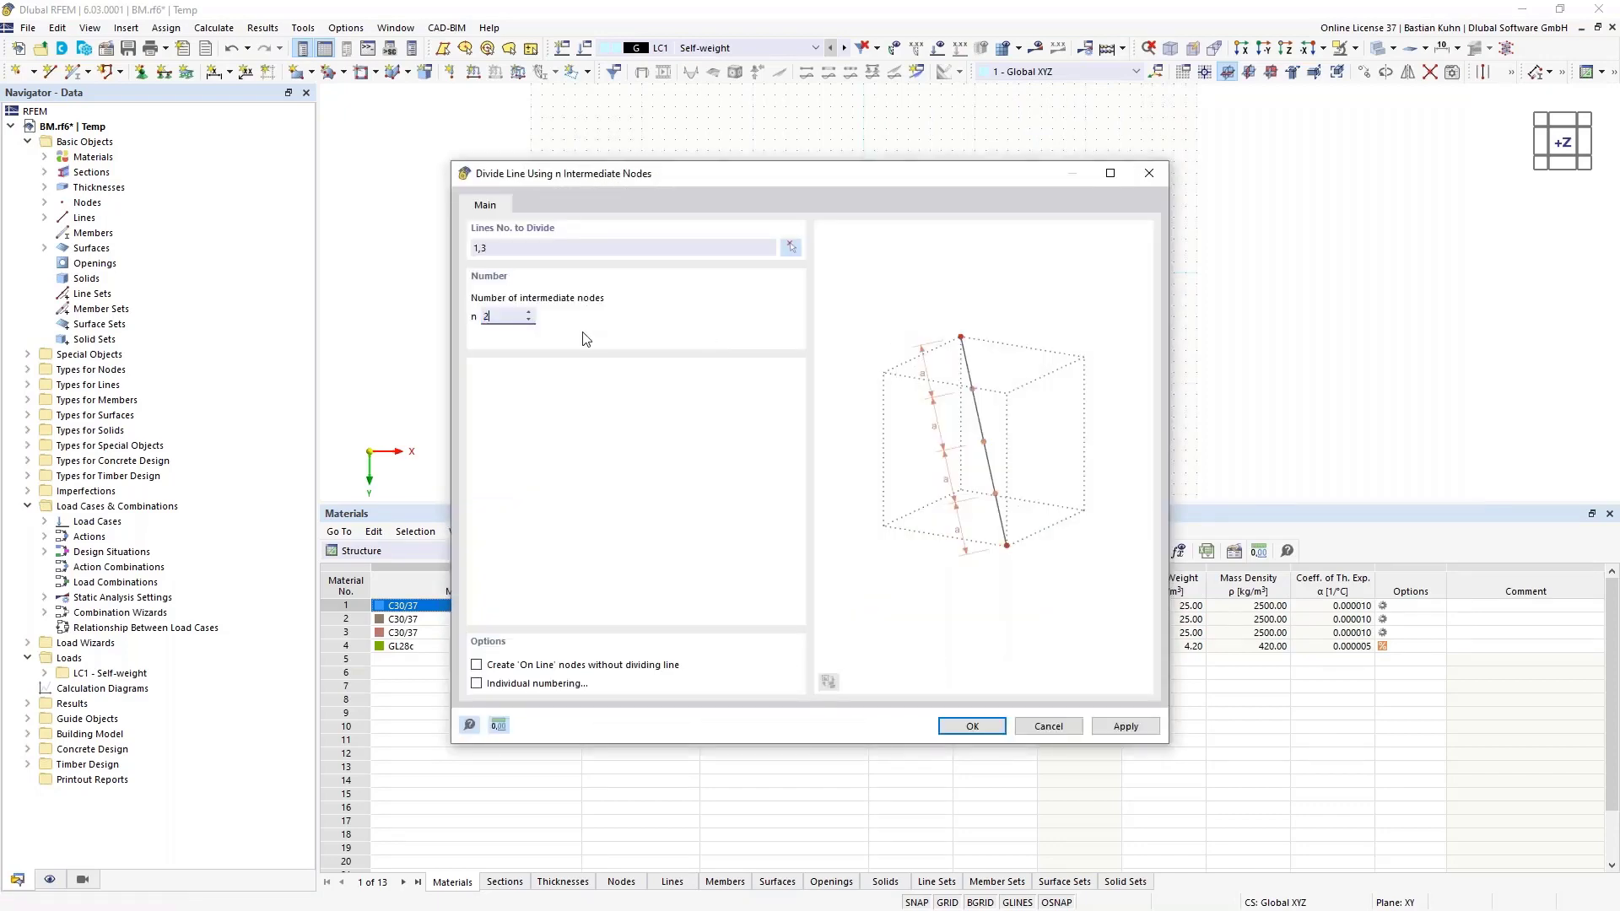
key("Return")
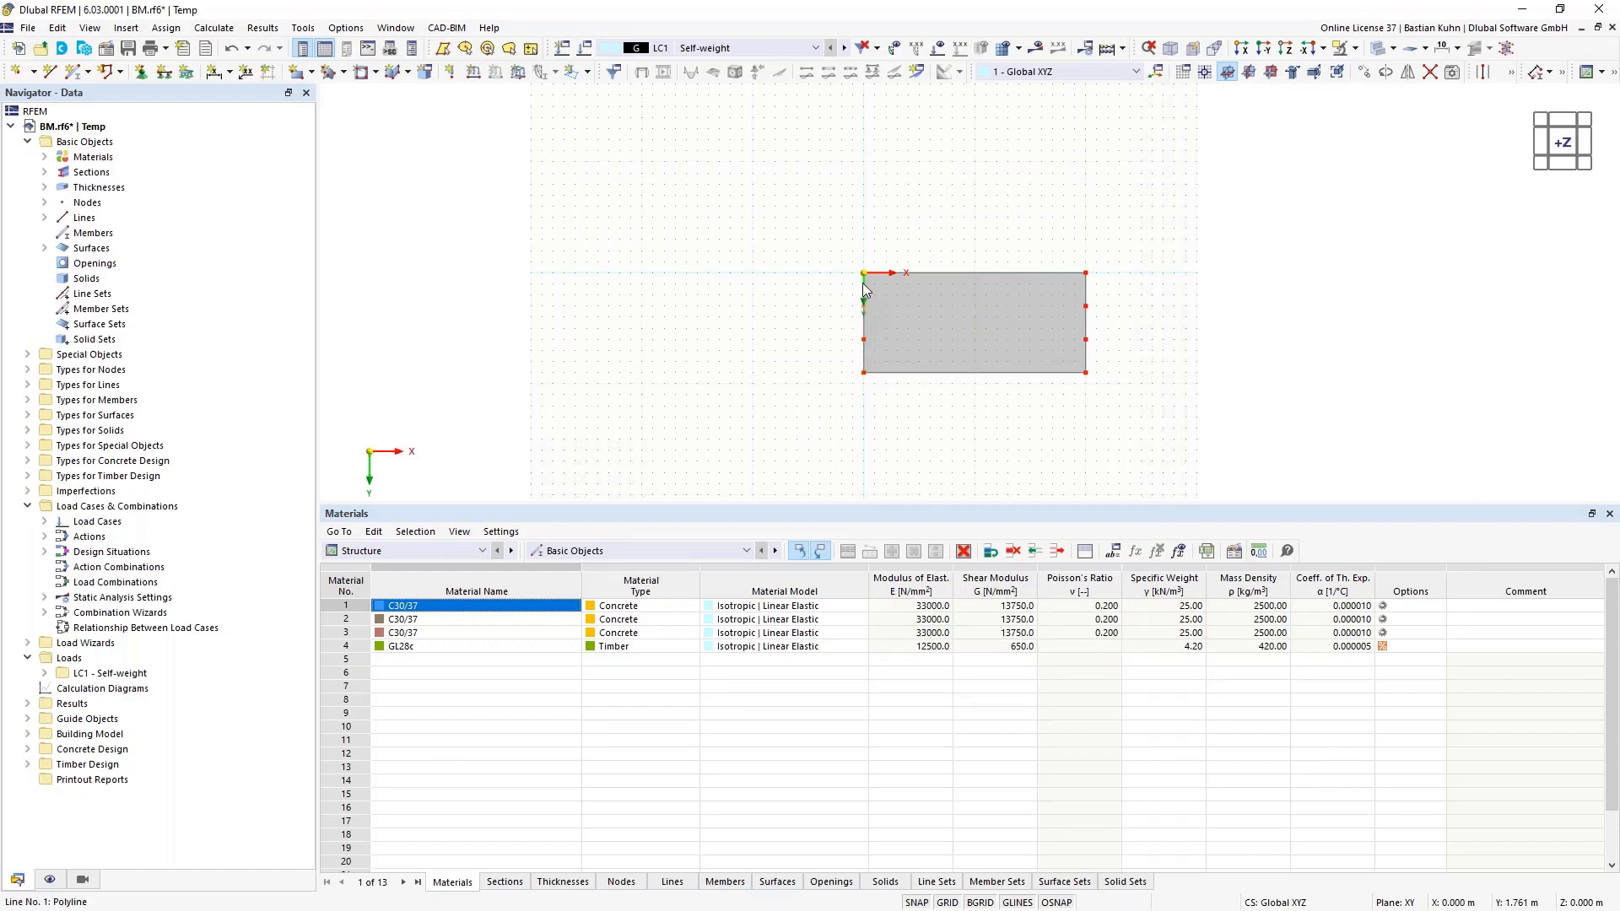
Copy the four nodes of the slab's short edge at X = 0 four times along X at 4 m spacing.
left_click(1361, 76)
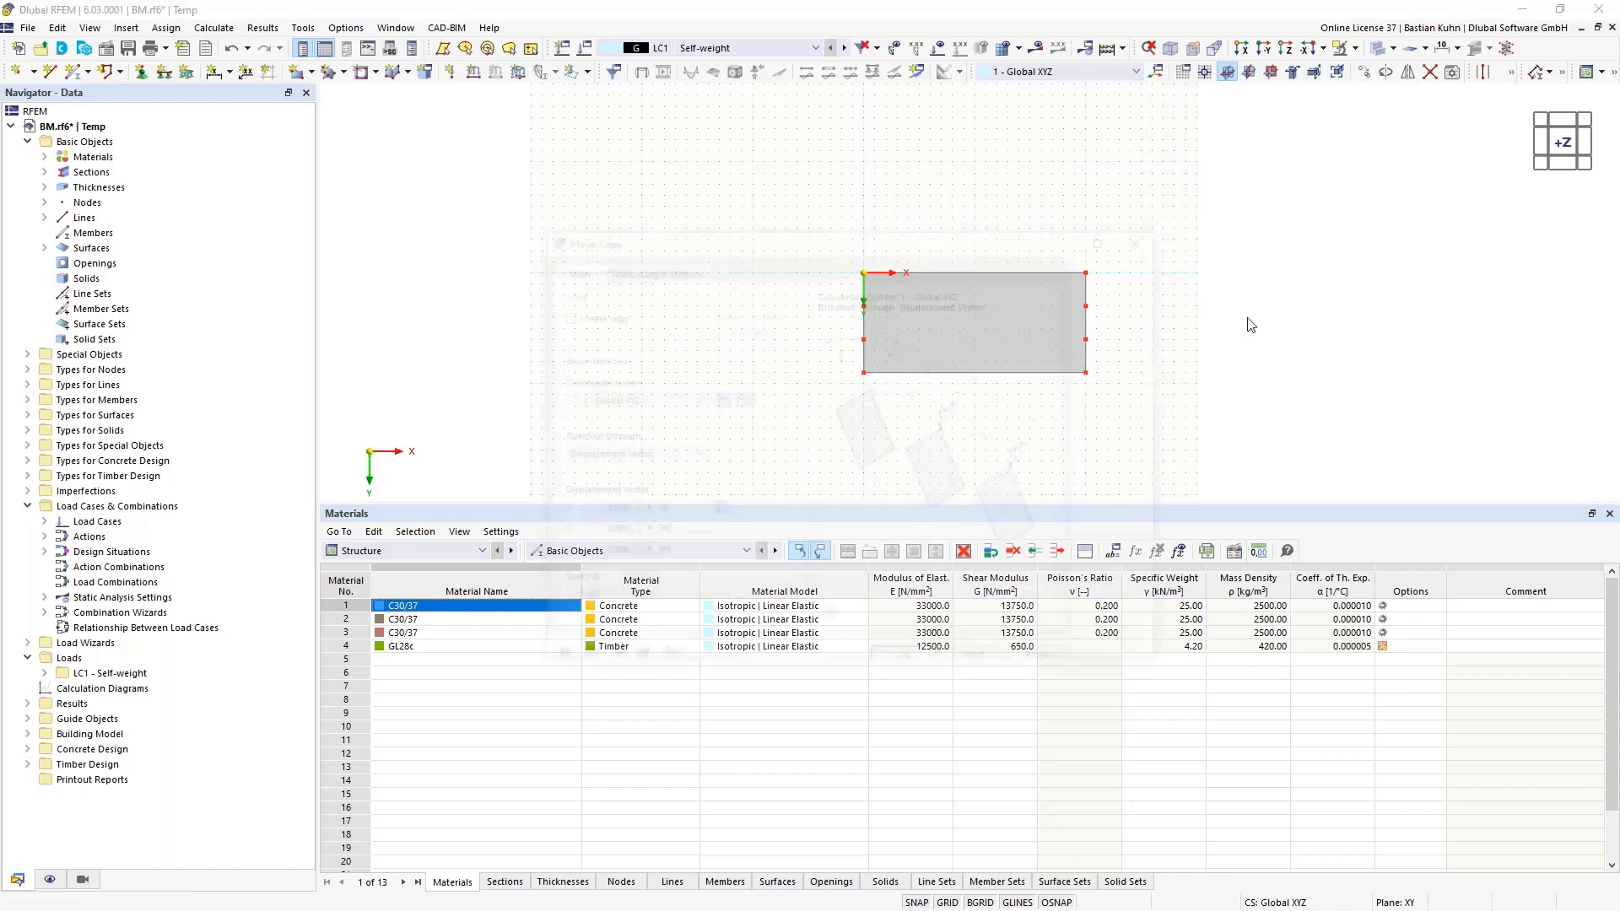
double_click(733, 329)
type("4")
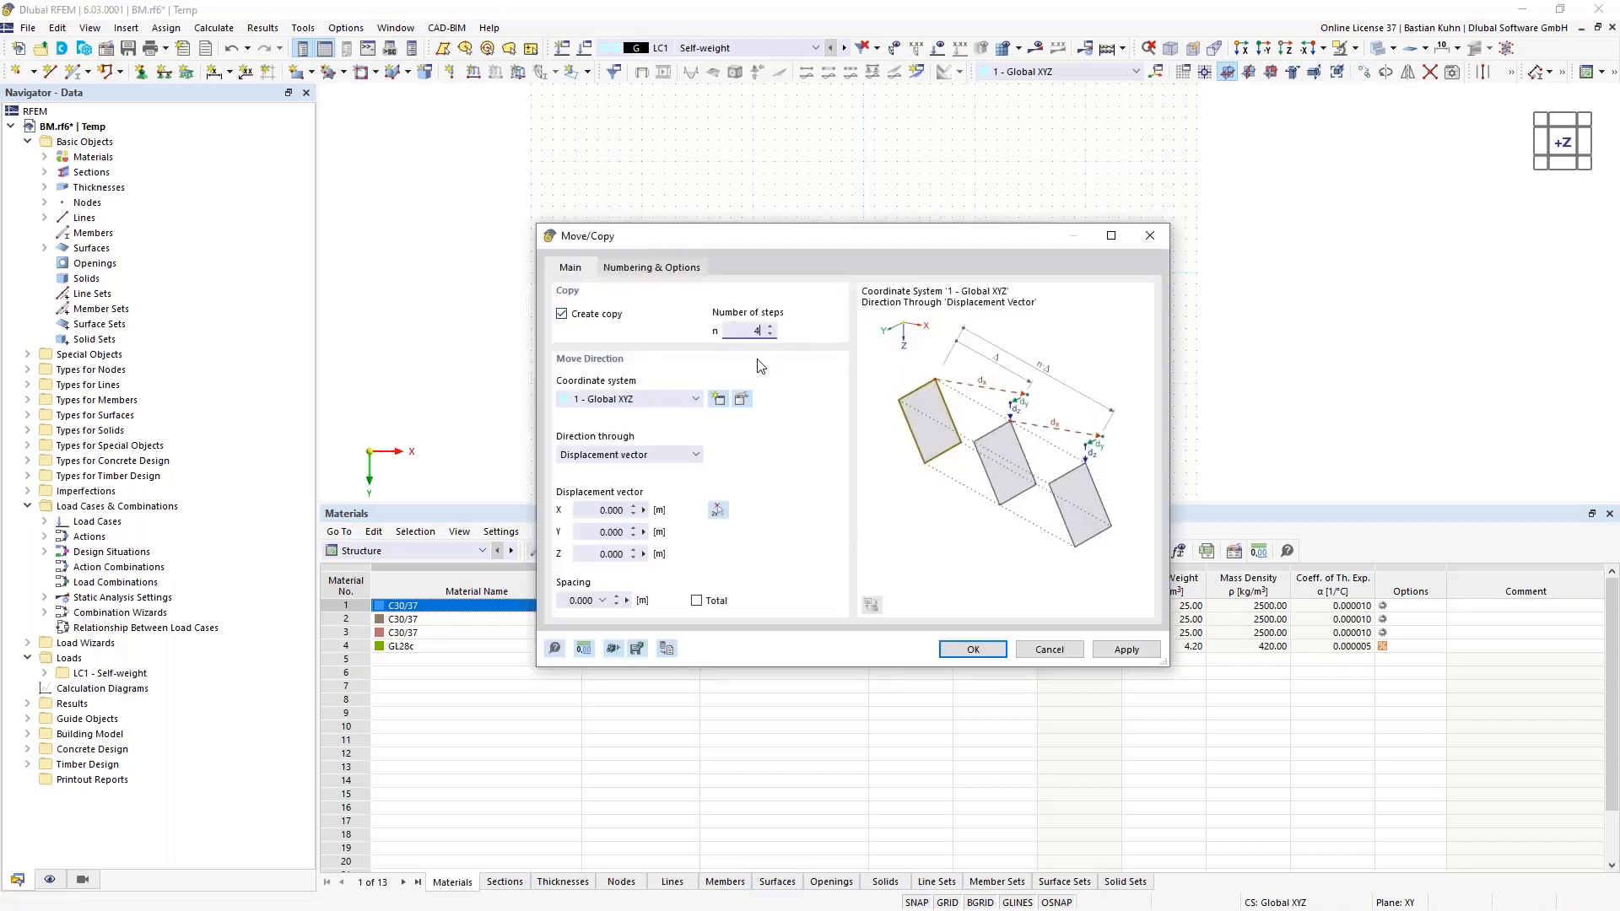
left_click(602, 510)
type("4")
left_click(962, 650)
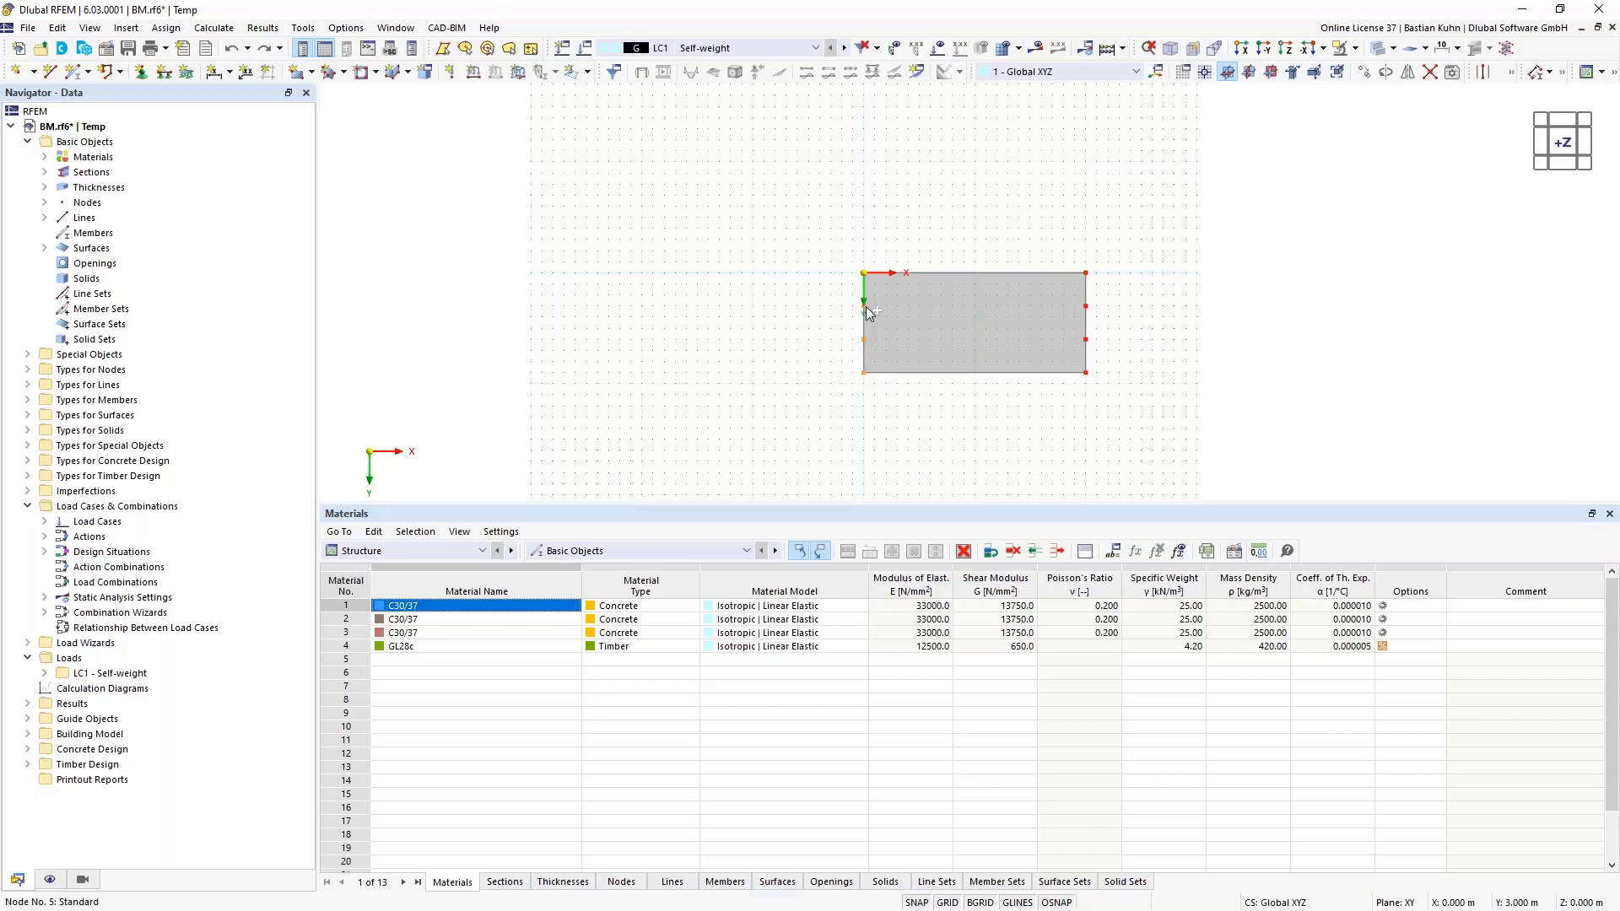
left_click(1364, 72)
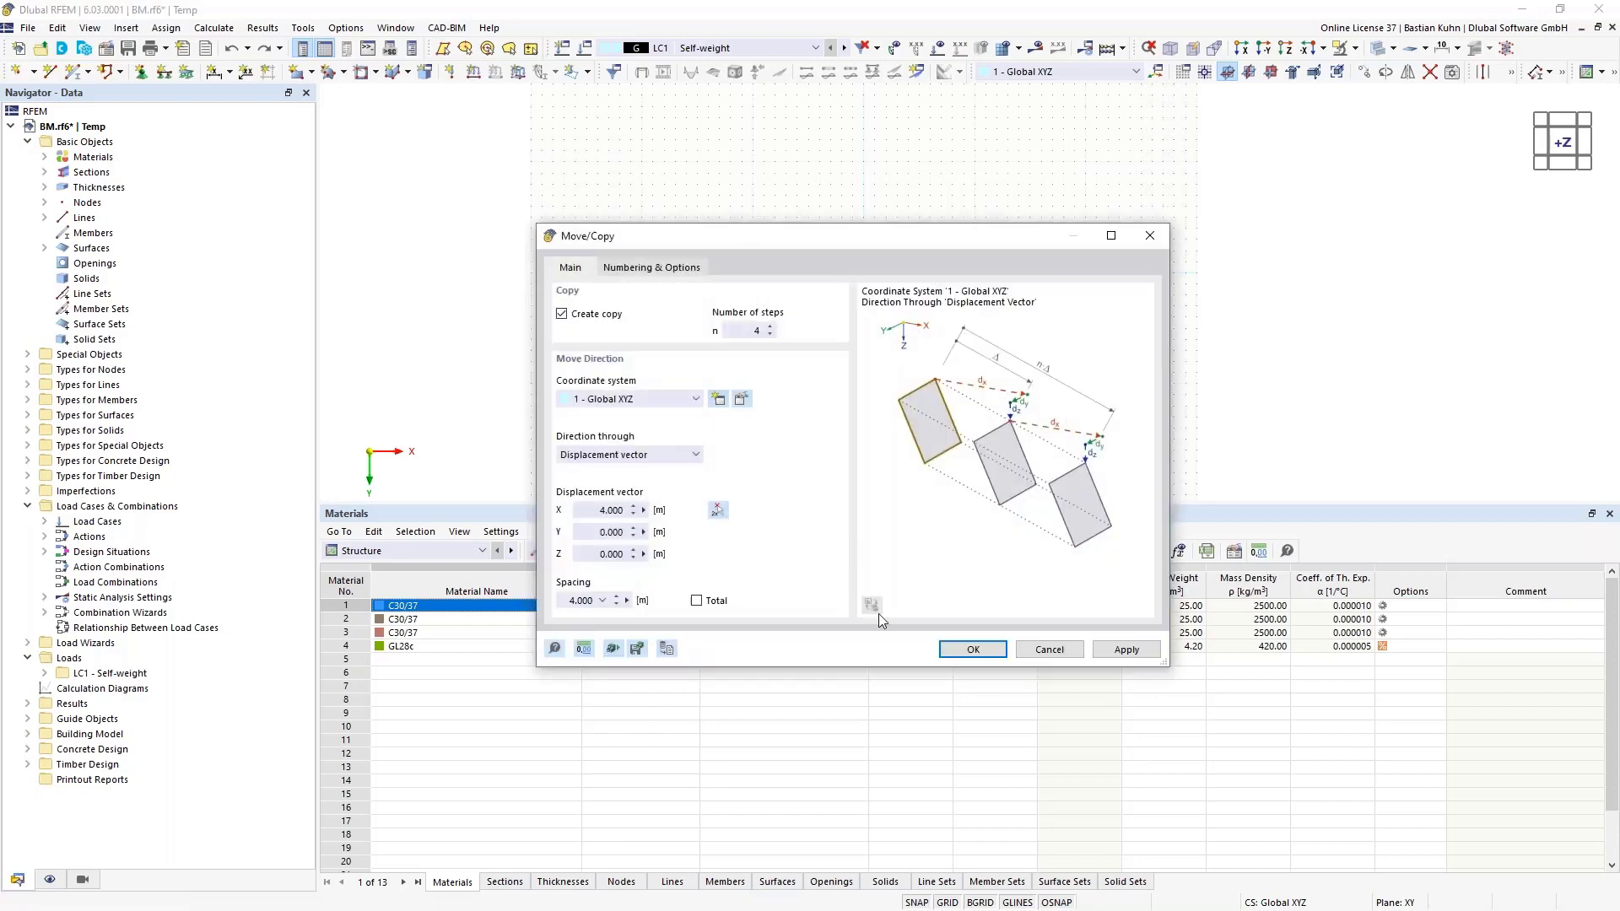
key("Return")
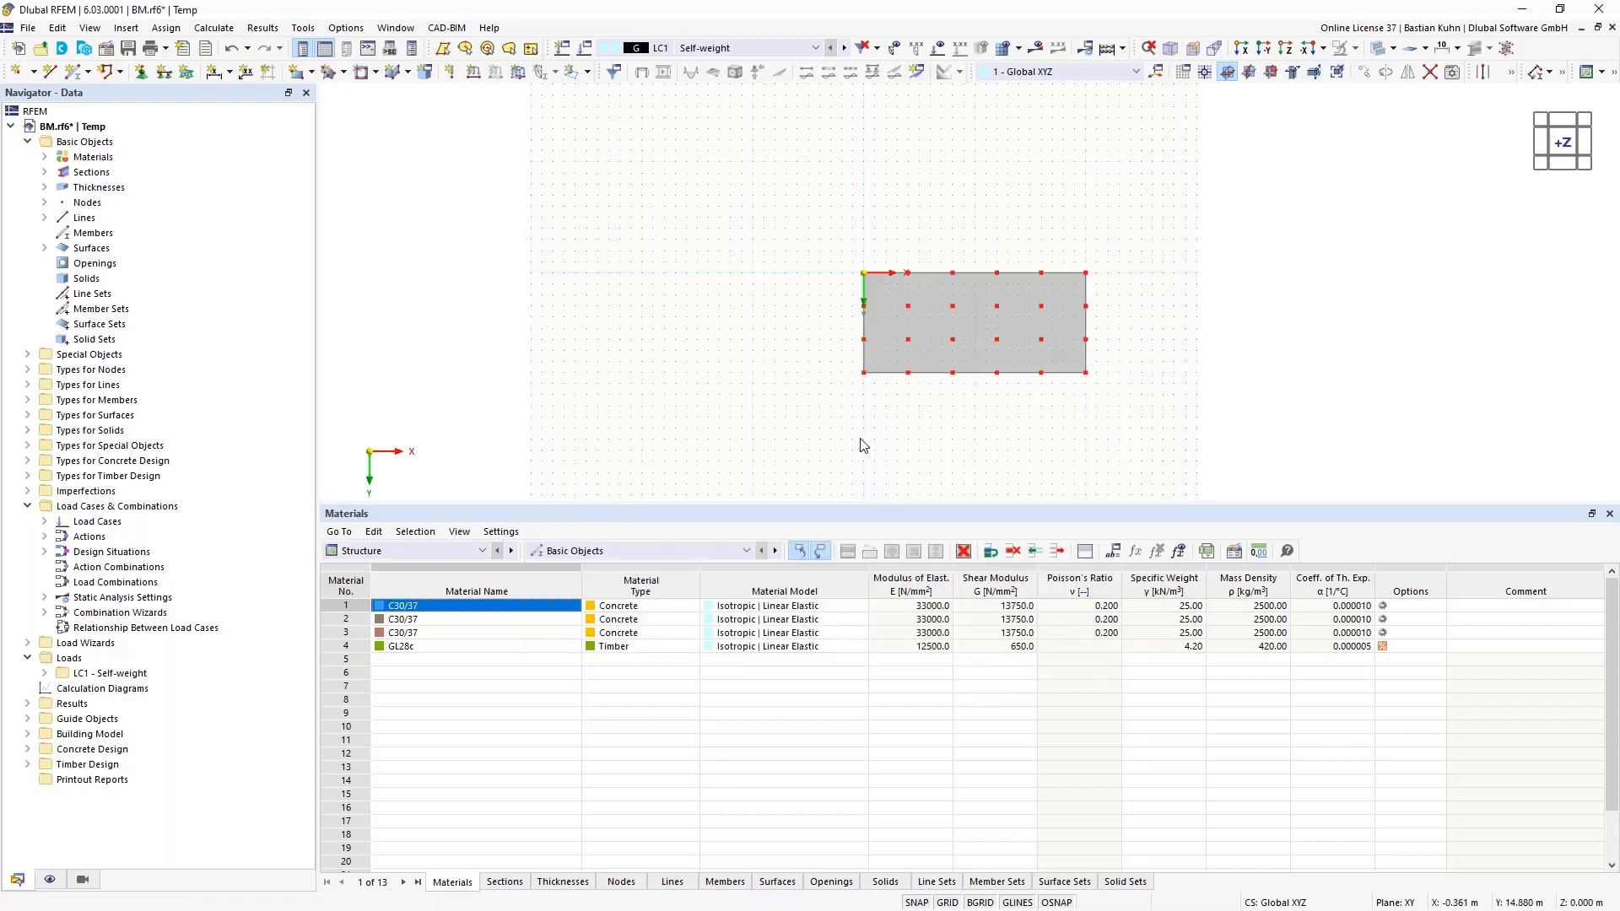
Delete the two interior nodes at Y = 6 m, at X = 8 m and X = 12 m.
left_click(953, 339)
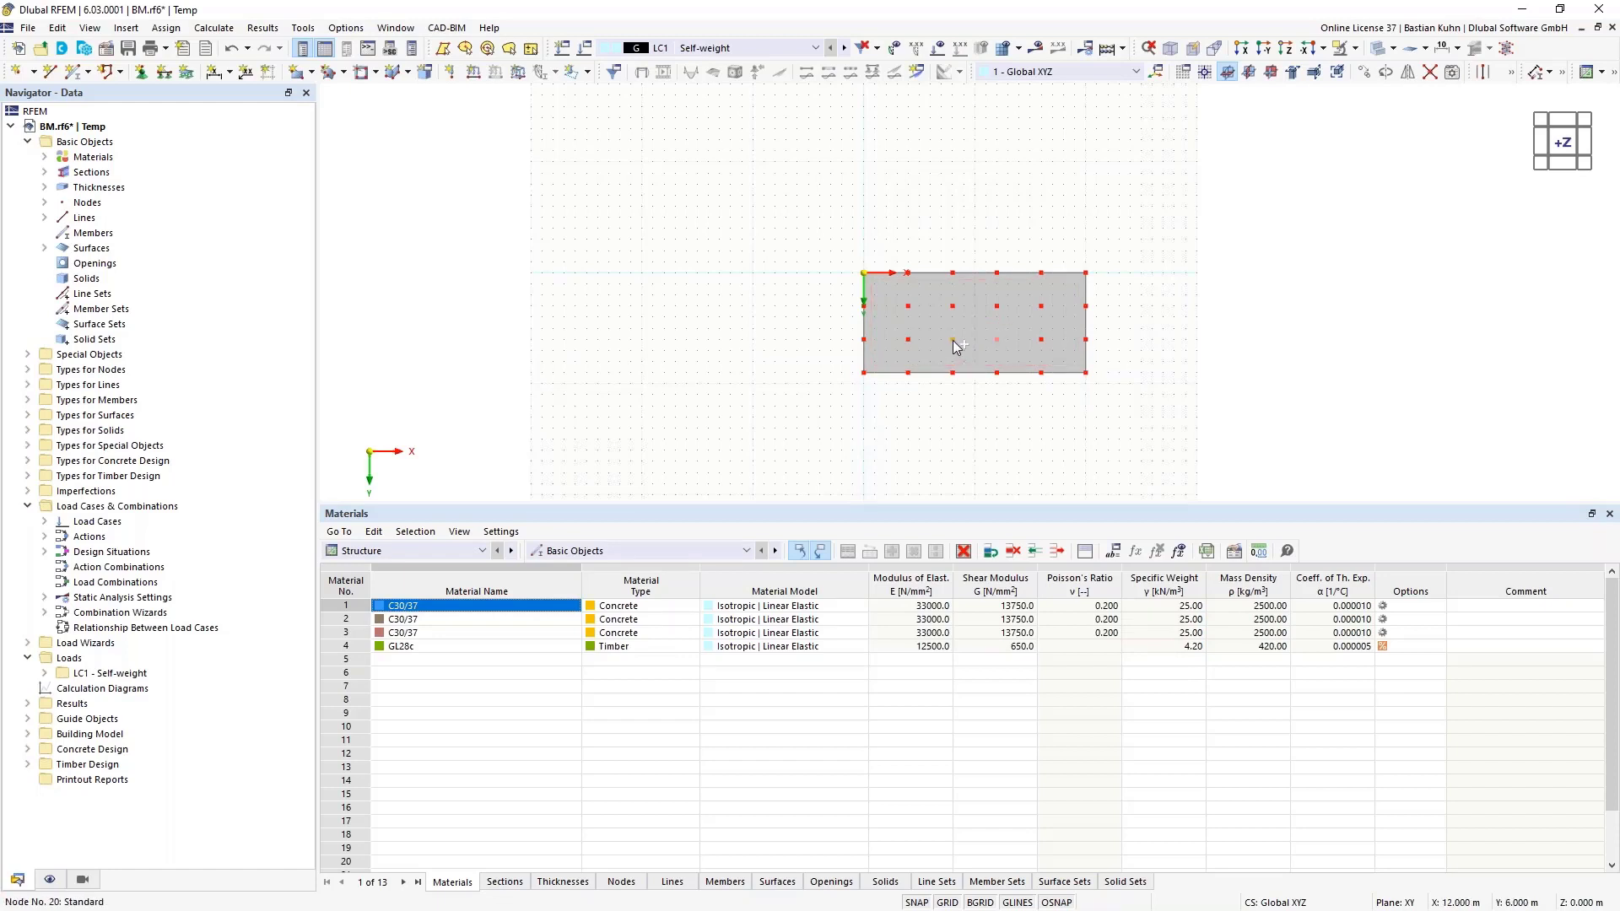
left_click(997, 339, "ctrl")
key("Delete")
Set the Z coordinate of all the slab's nodes to -3 m.
left_click_drag(828, 238, 1135, 422)
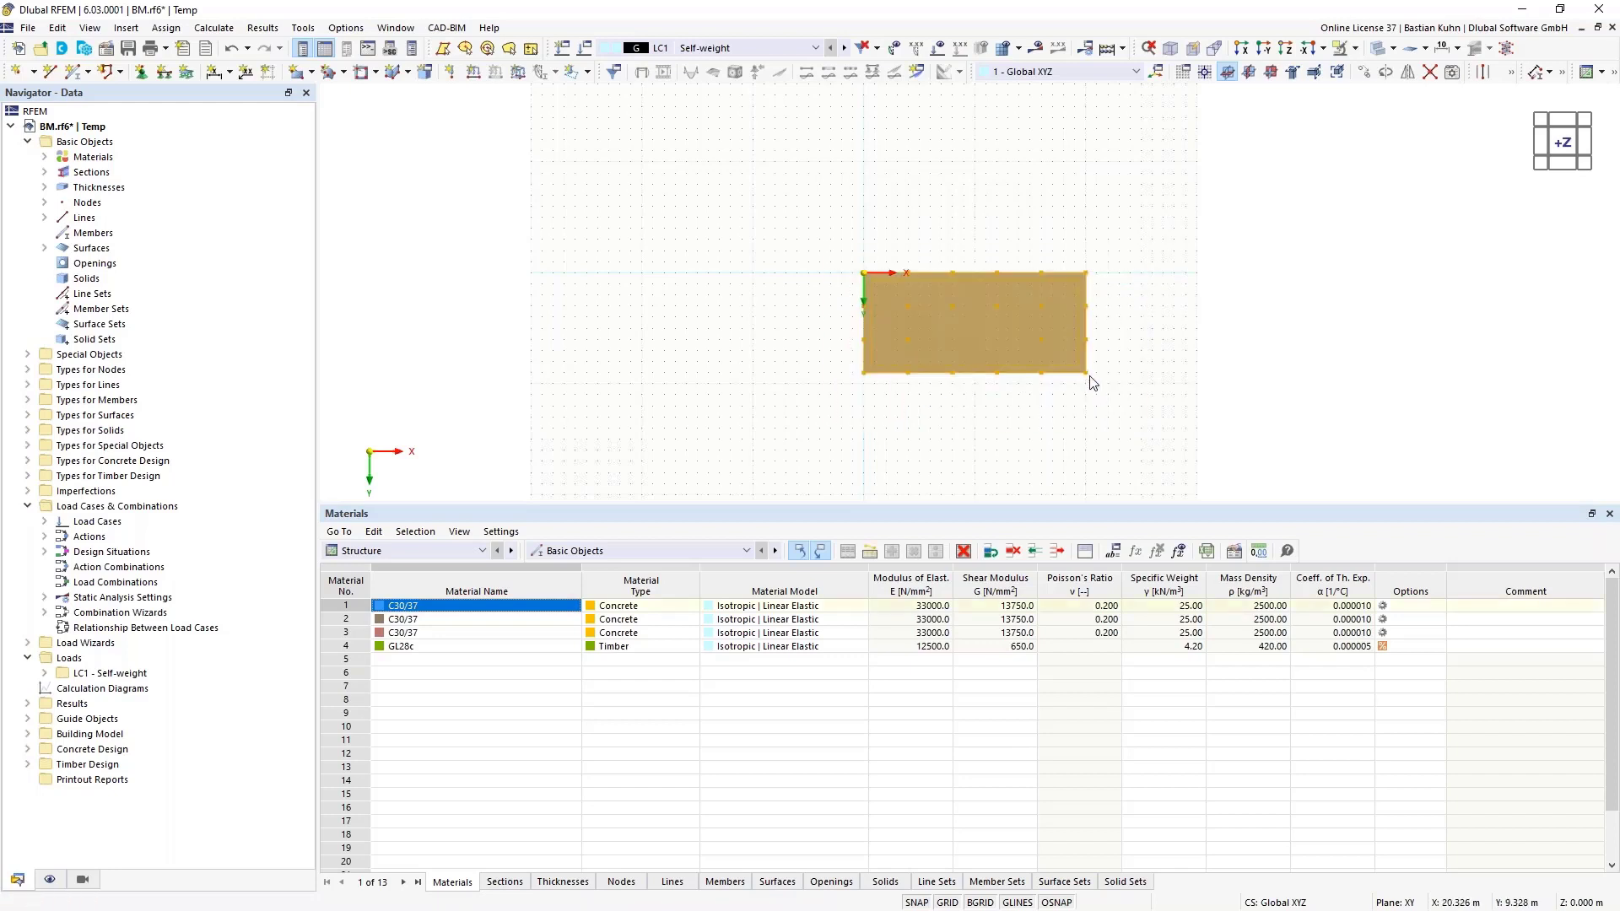
right_click(1087, 374)
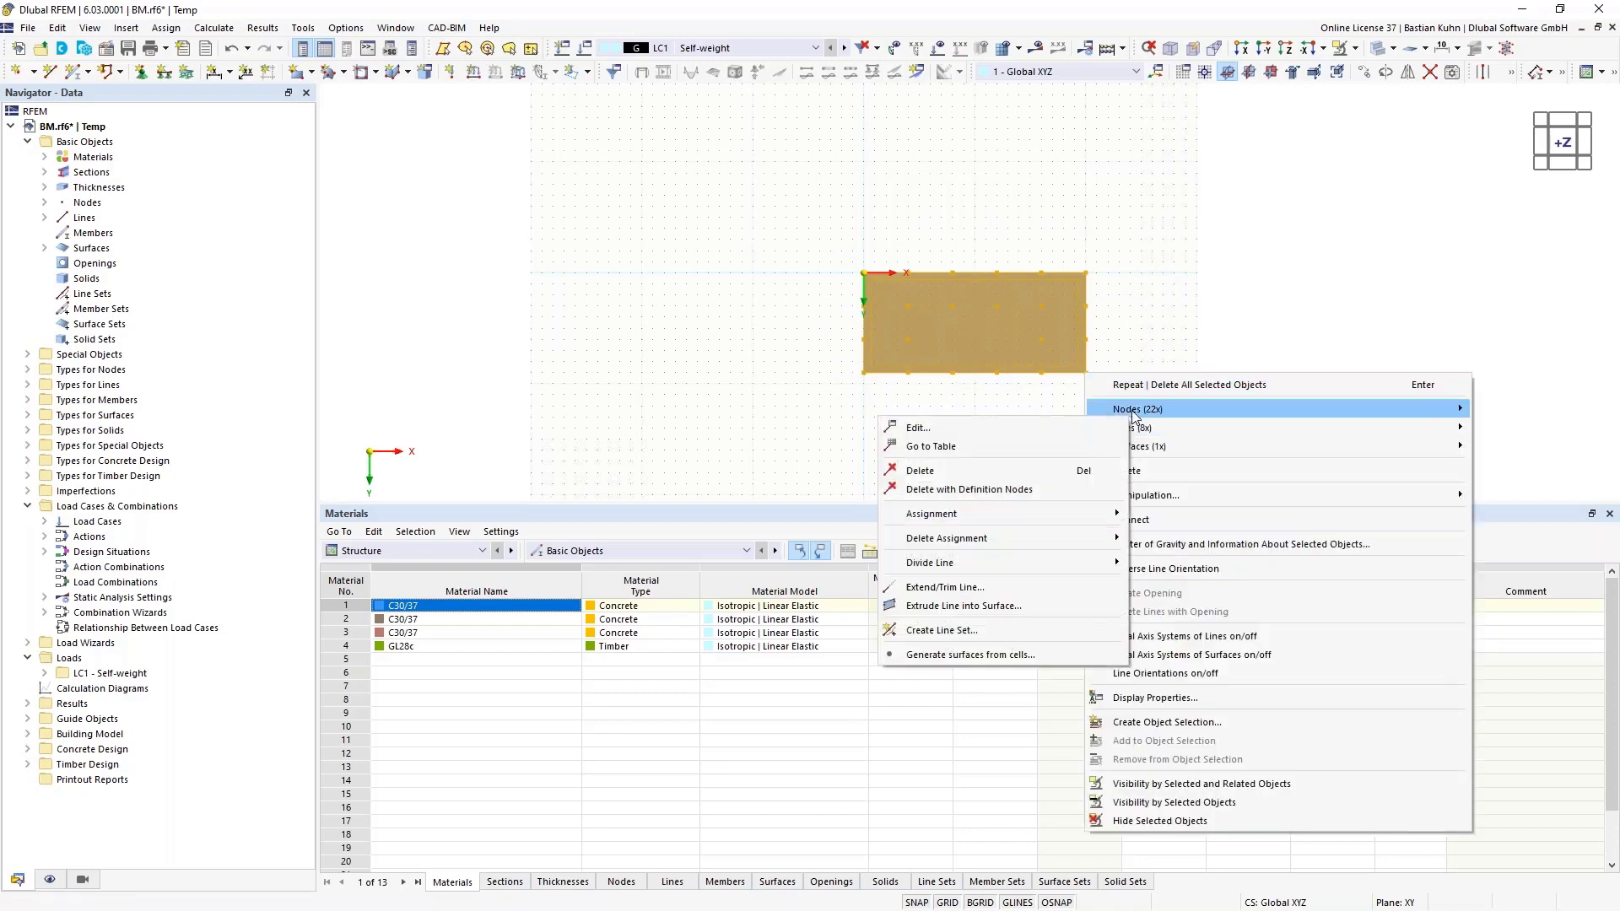
left_click(1507, 409)
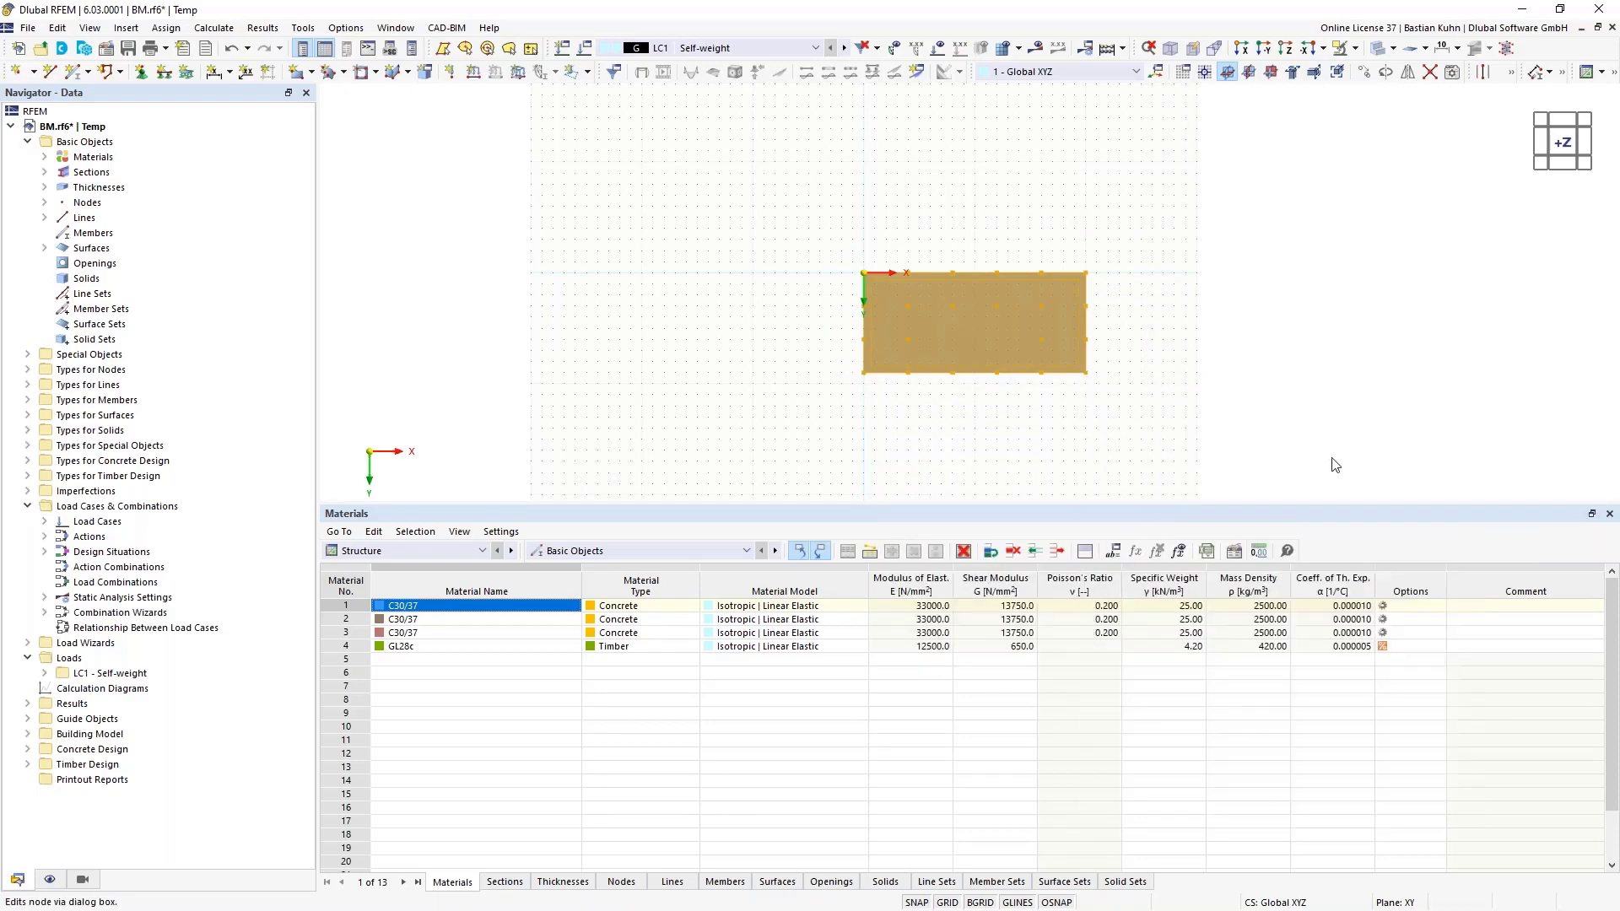
double_click(690, 445)
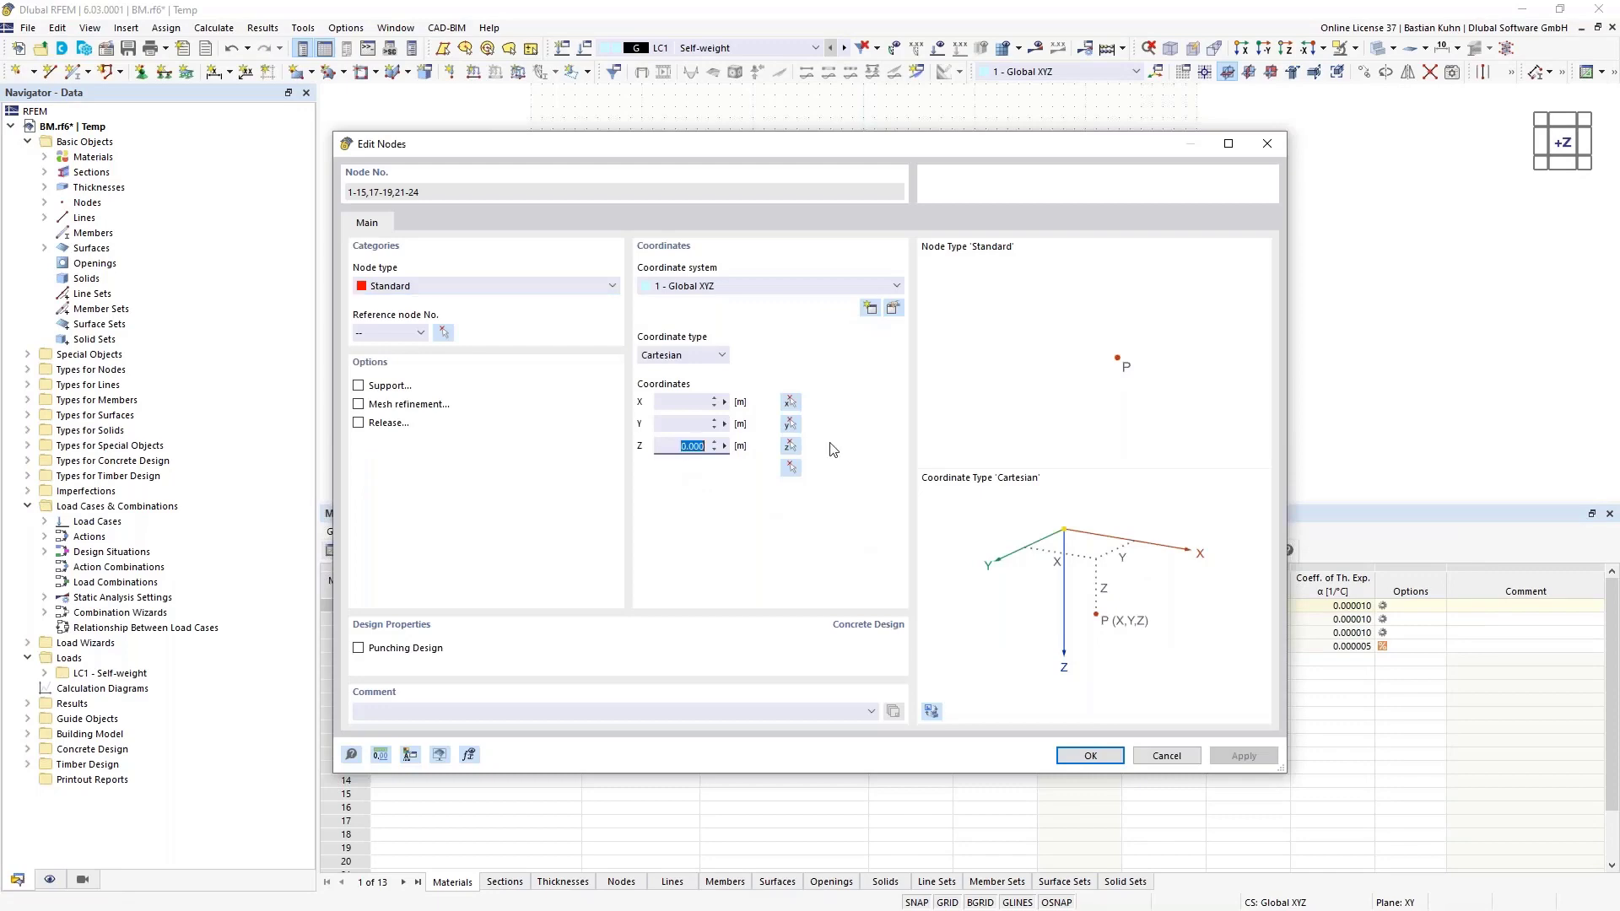
type("-3")
key("Return")
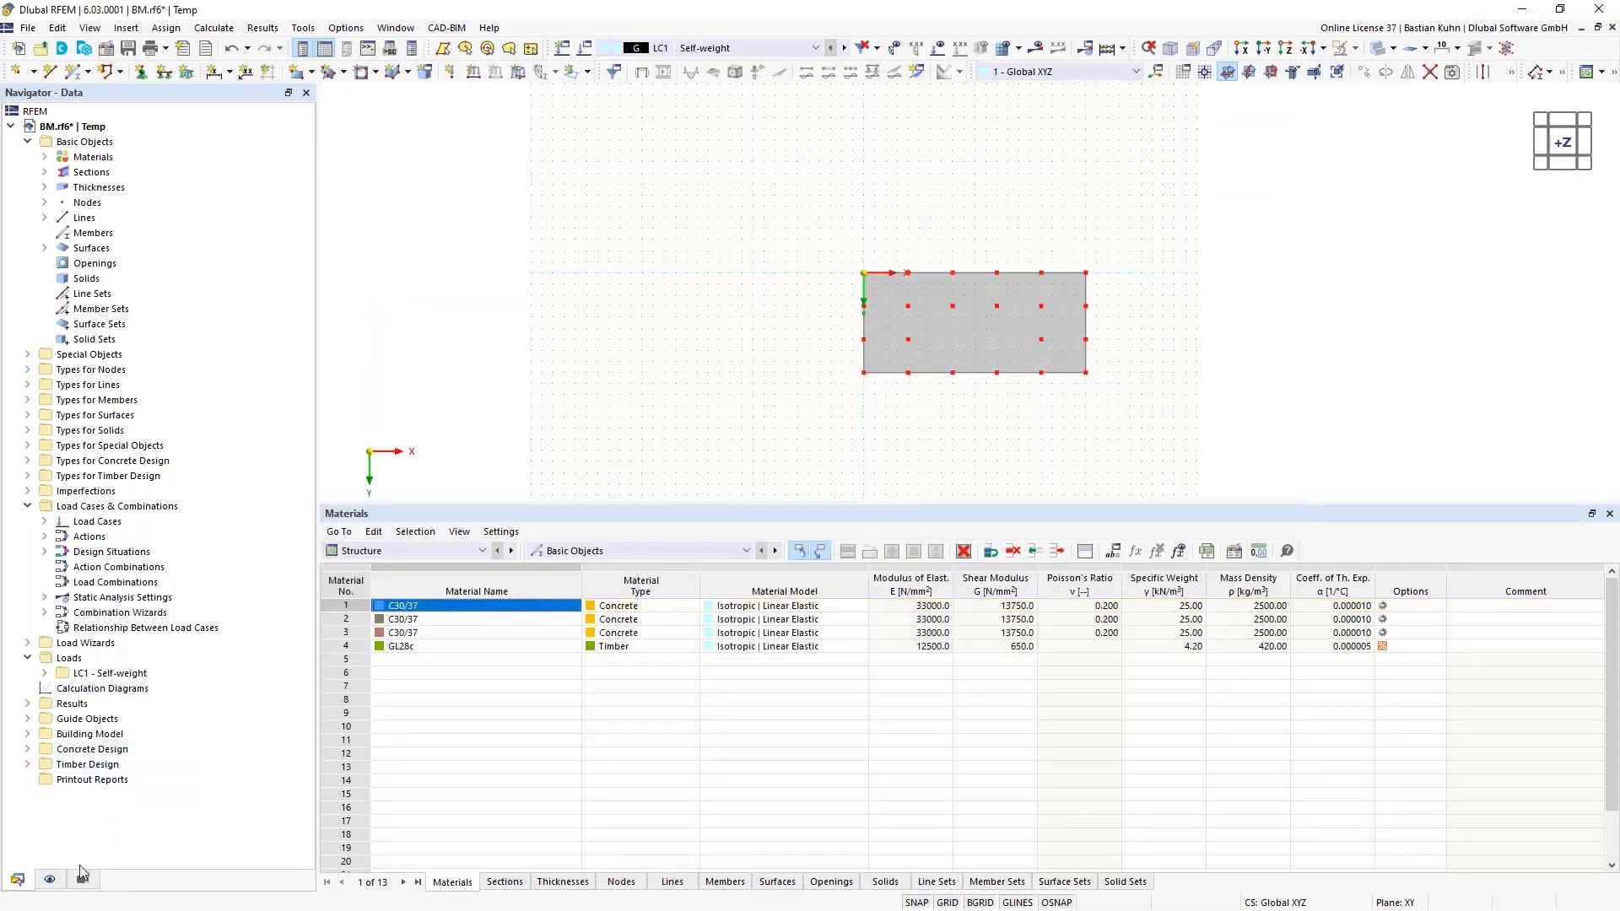
Hide the lines and surfaces in the model view, leaving the nodes shown.
left_click(50, 879)
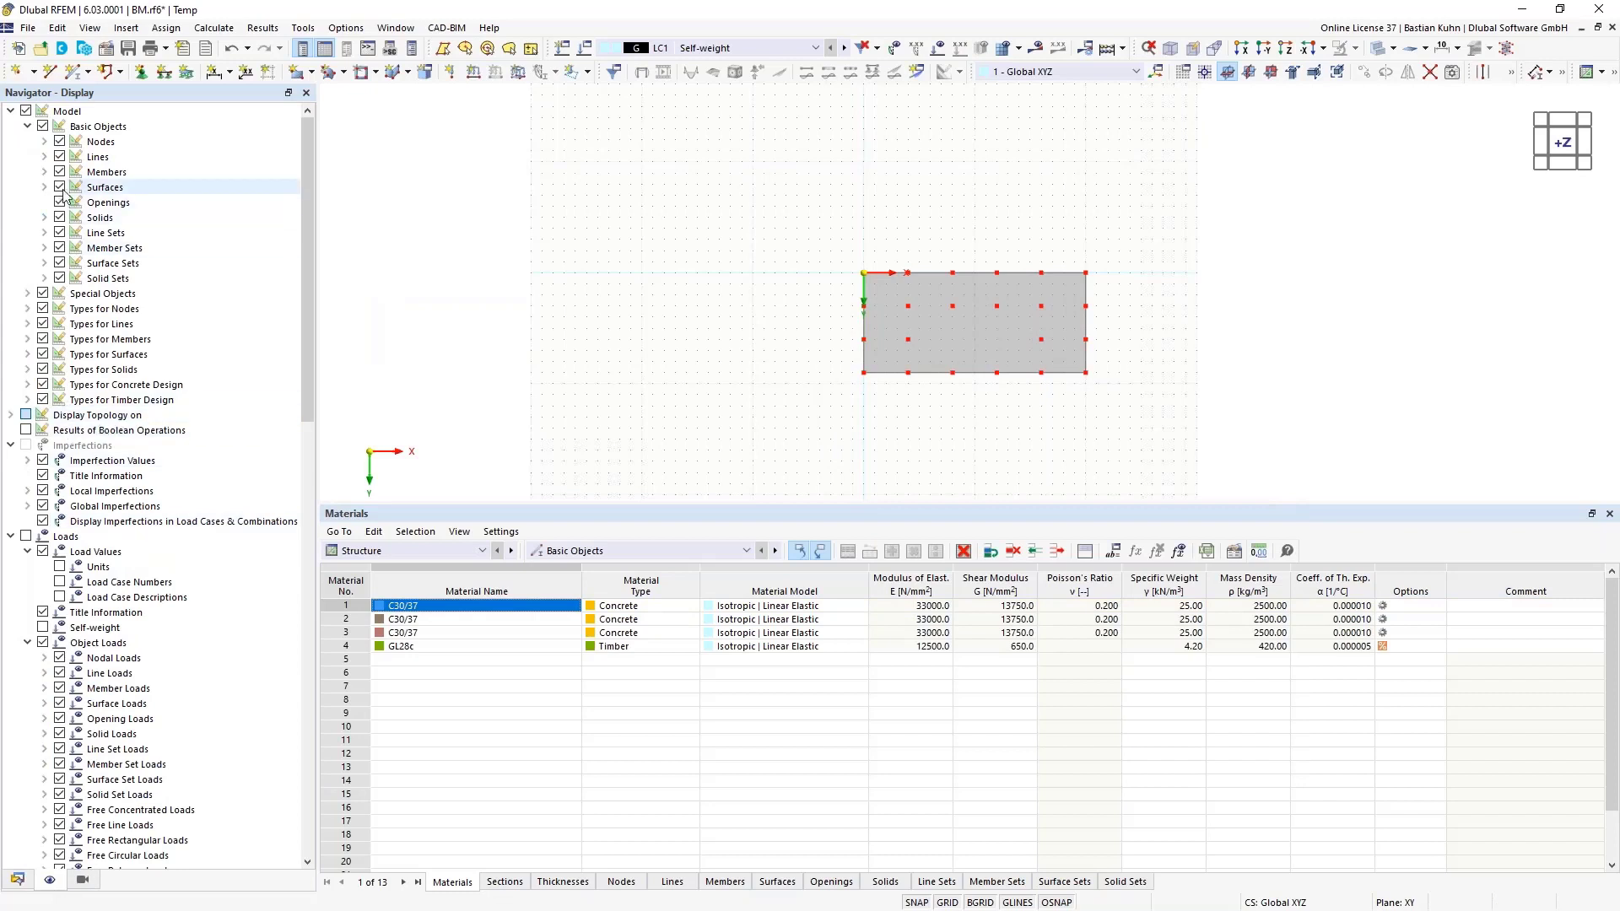
left_click(59, 156)
left_click(59, 187)
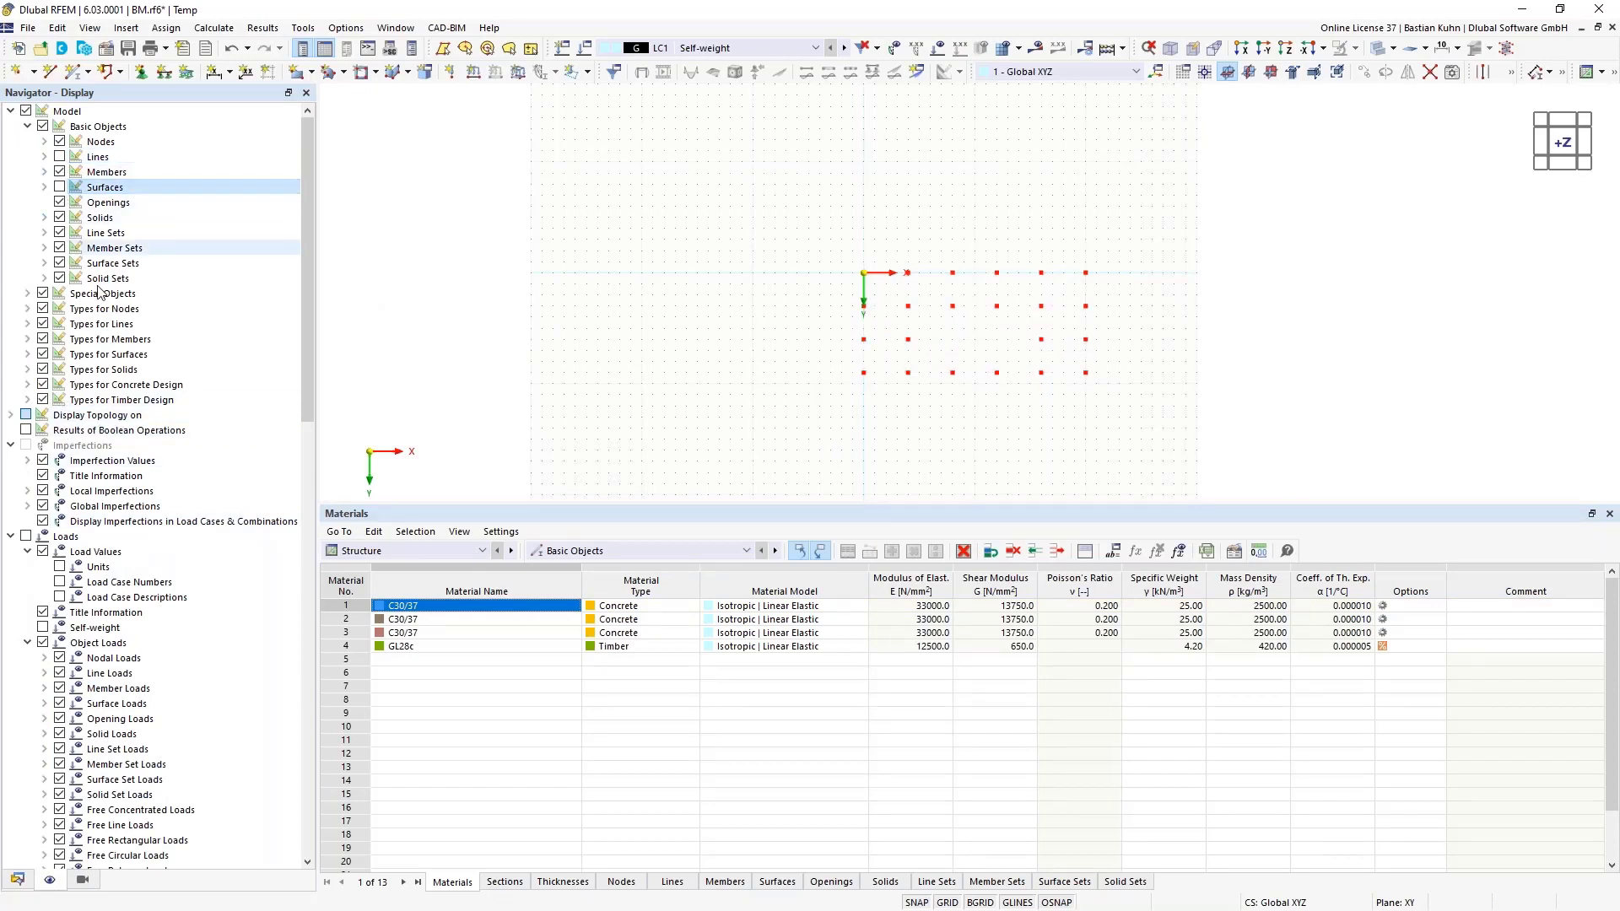
Set up a single copy of all nodes with a displacement of 0 in X and 3 m in Z.
left_click_drag(830, 252, 1196, 414)
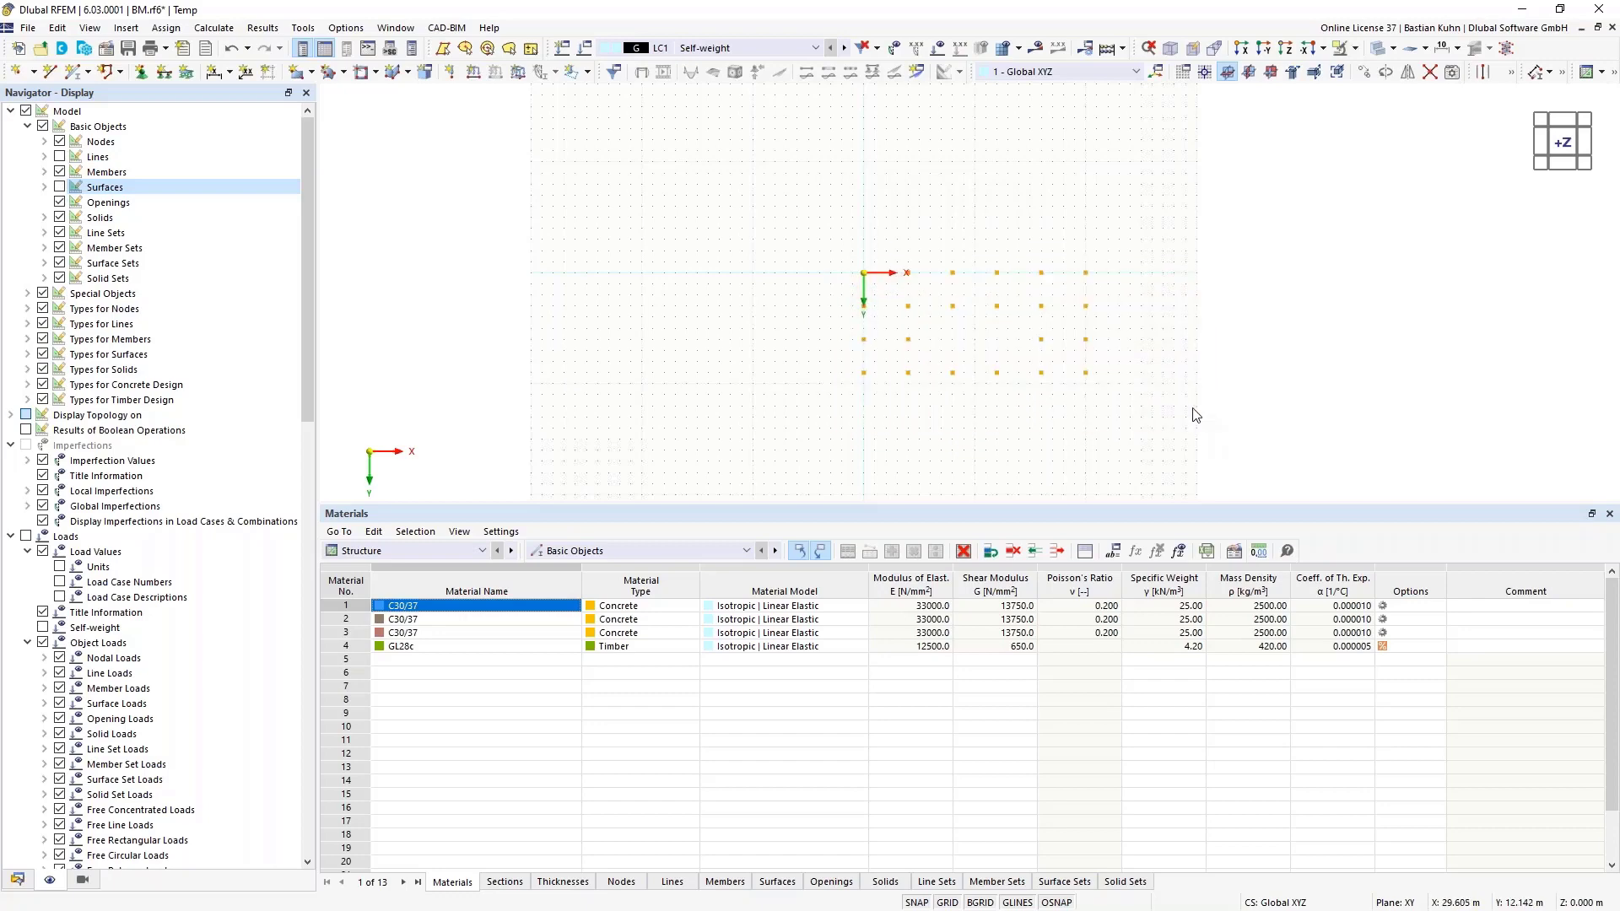
left_click(1364, 71)
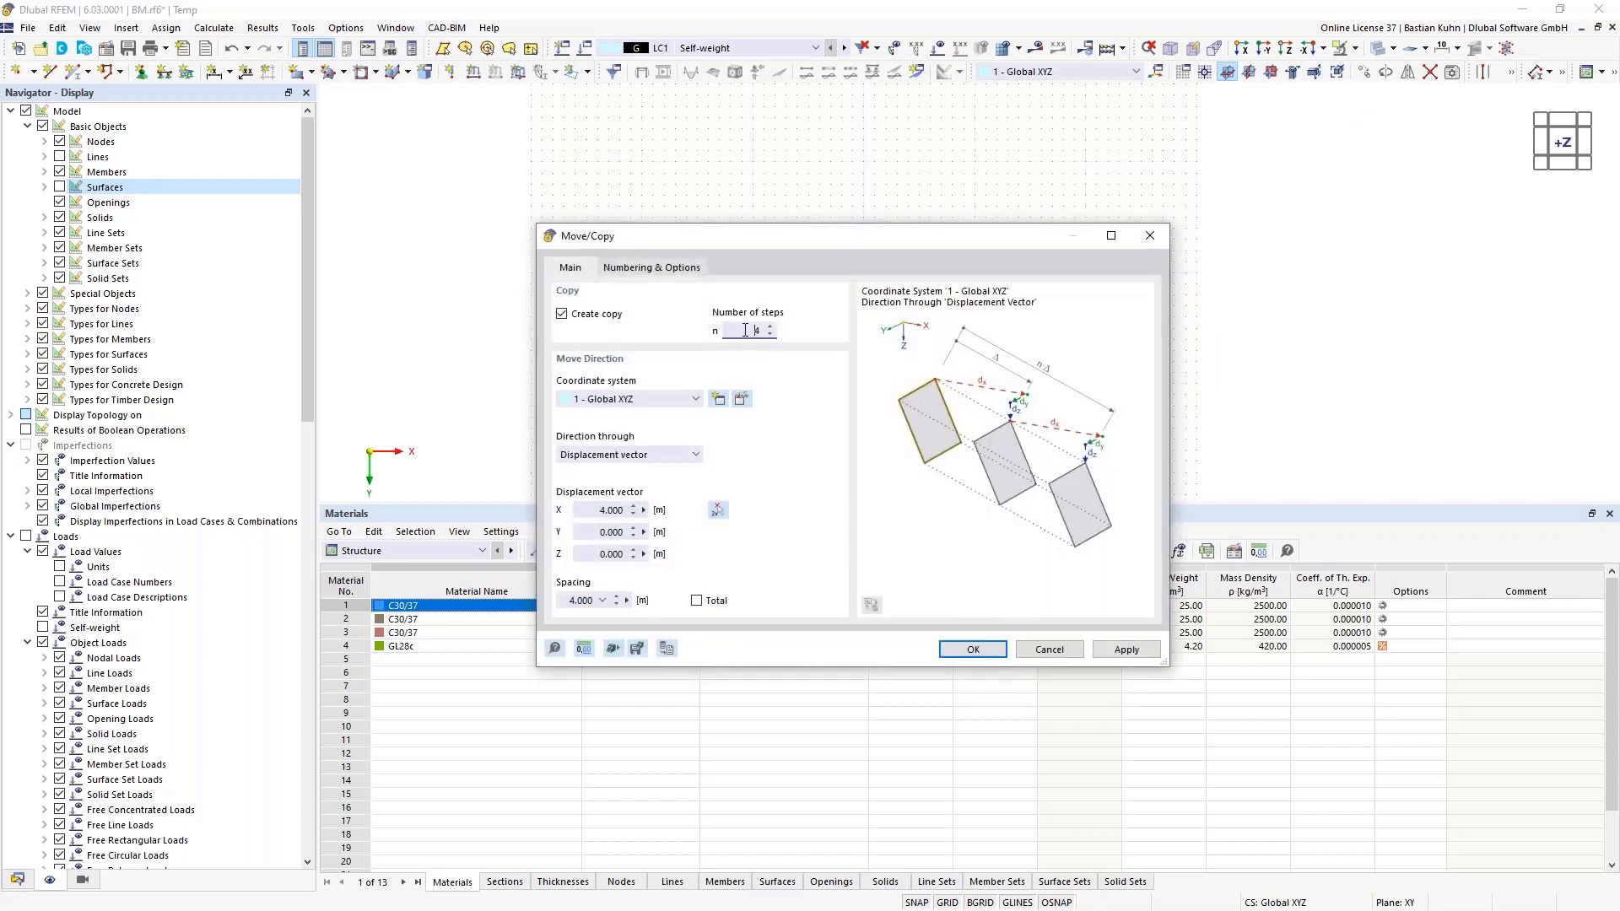
type("1")
left_click(581, 509)
type("0")
left_click(592, 555)
type("3")
Link the copied nodes with members, using a new beam template member with section R_M1 400/400 in C30/37.
left_click(651, 267)
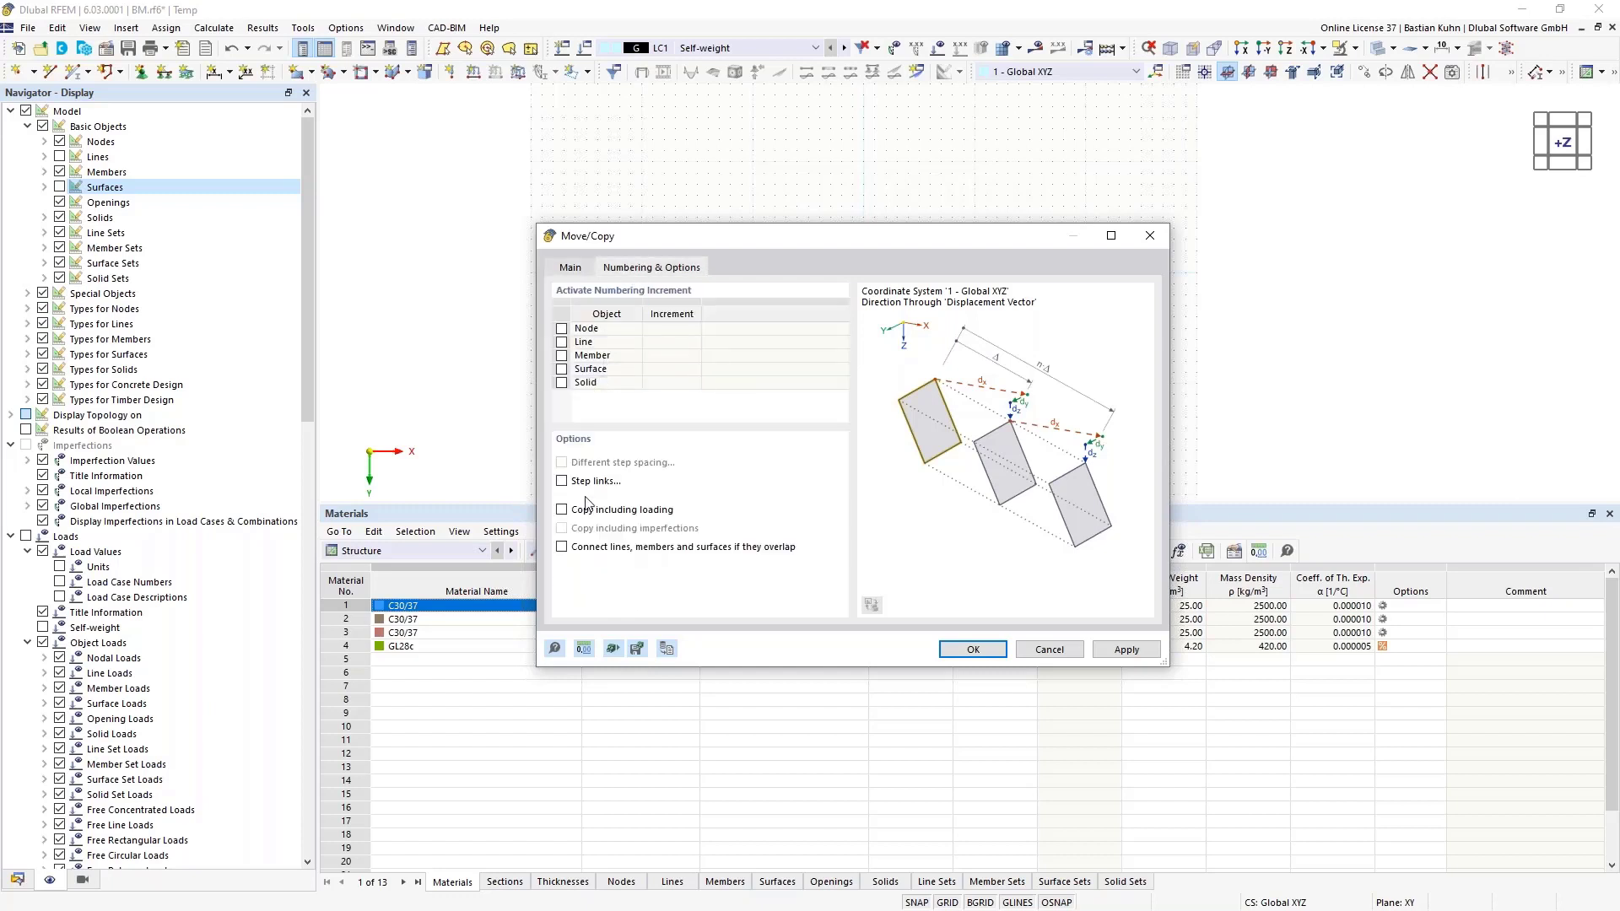
left_click(561, 480)
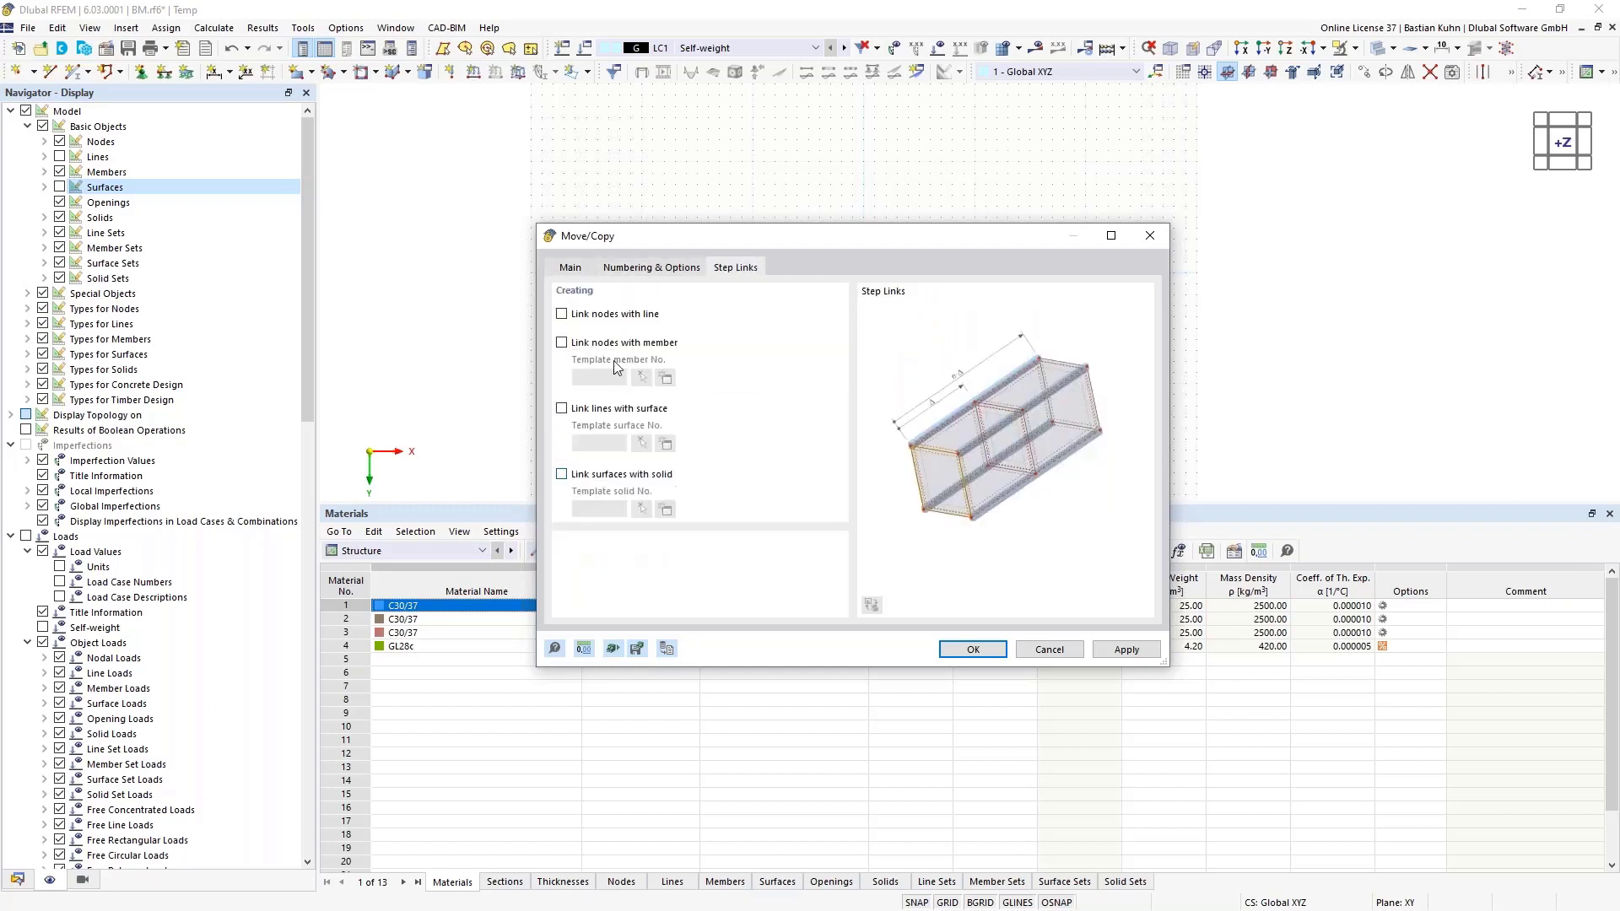
left_click(562, 343)
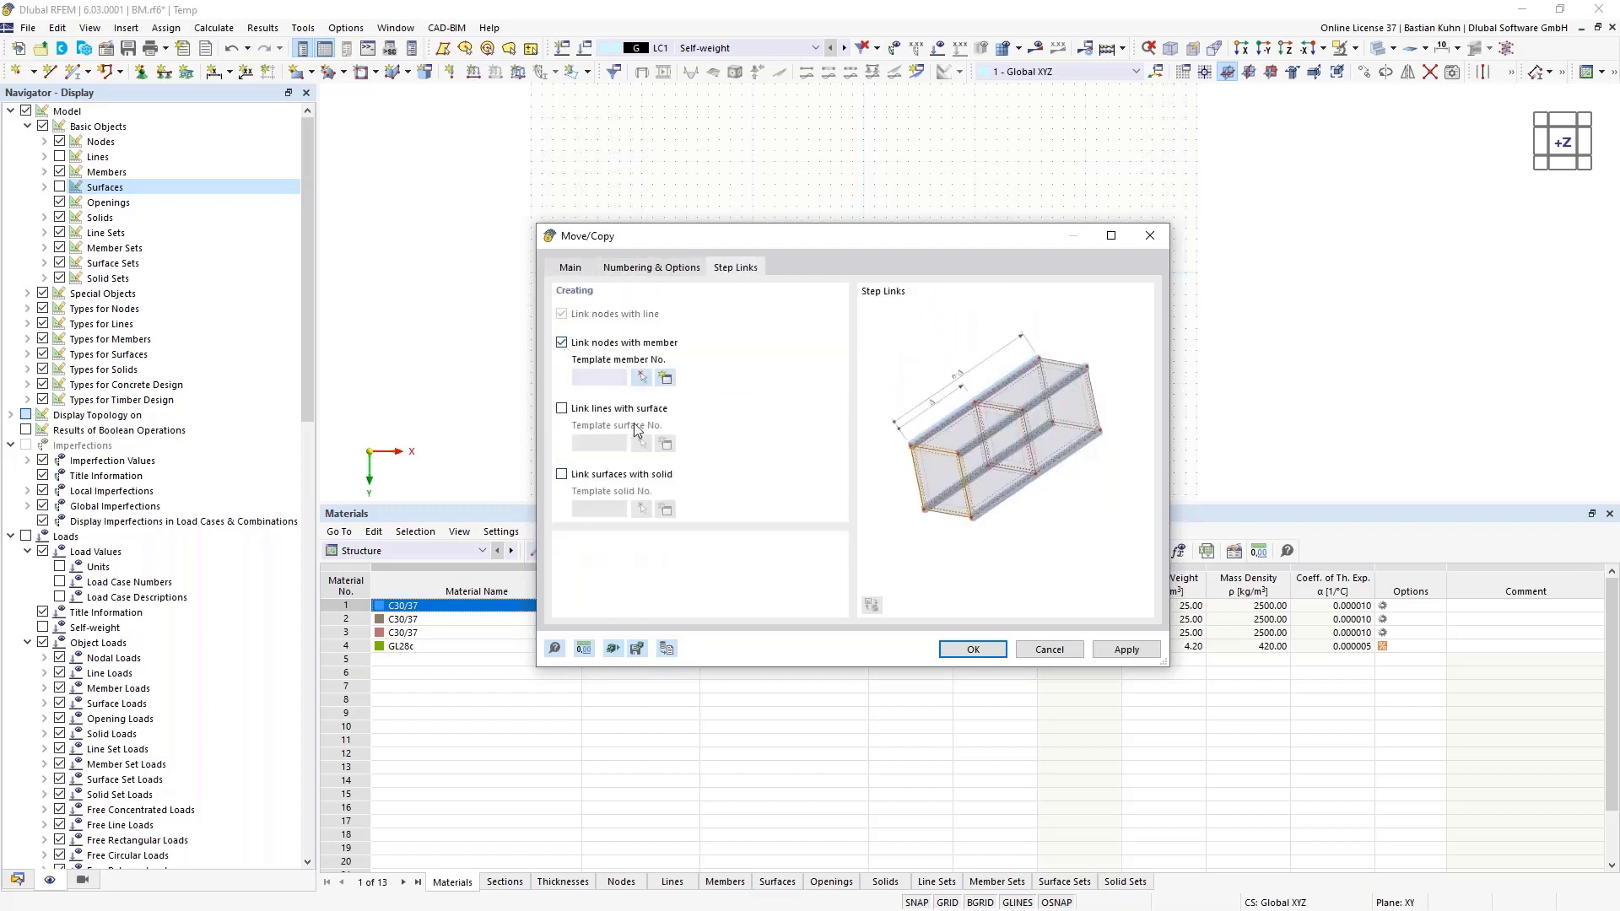
left_click(665, 378)
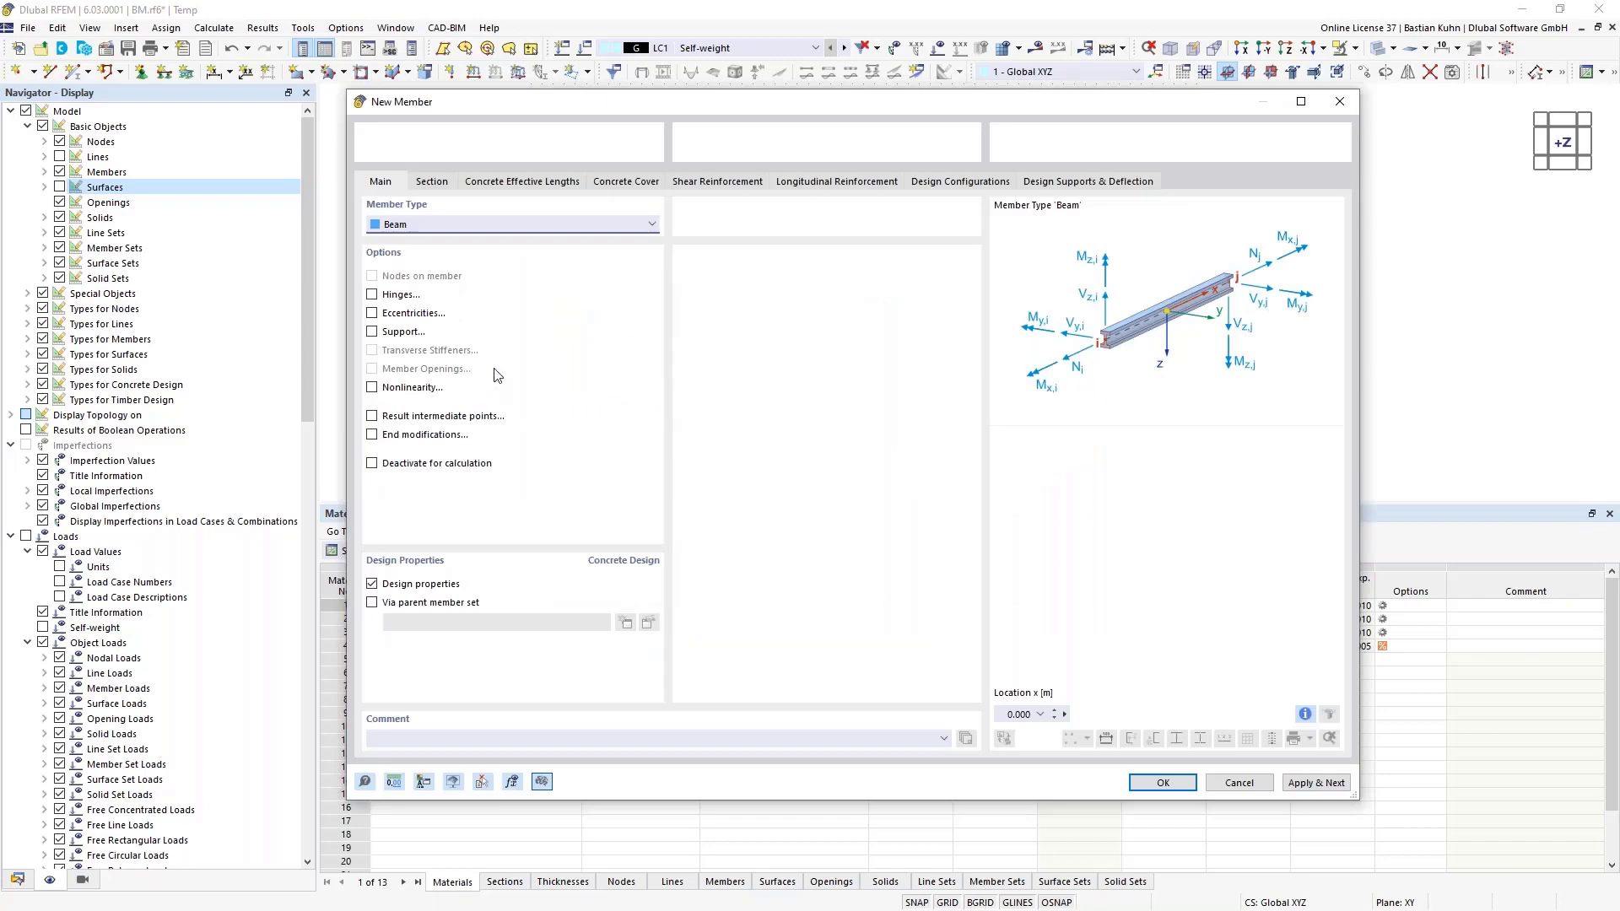
left_click(444, 181)
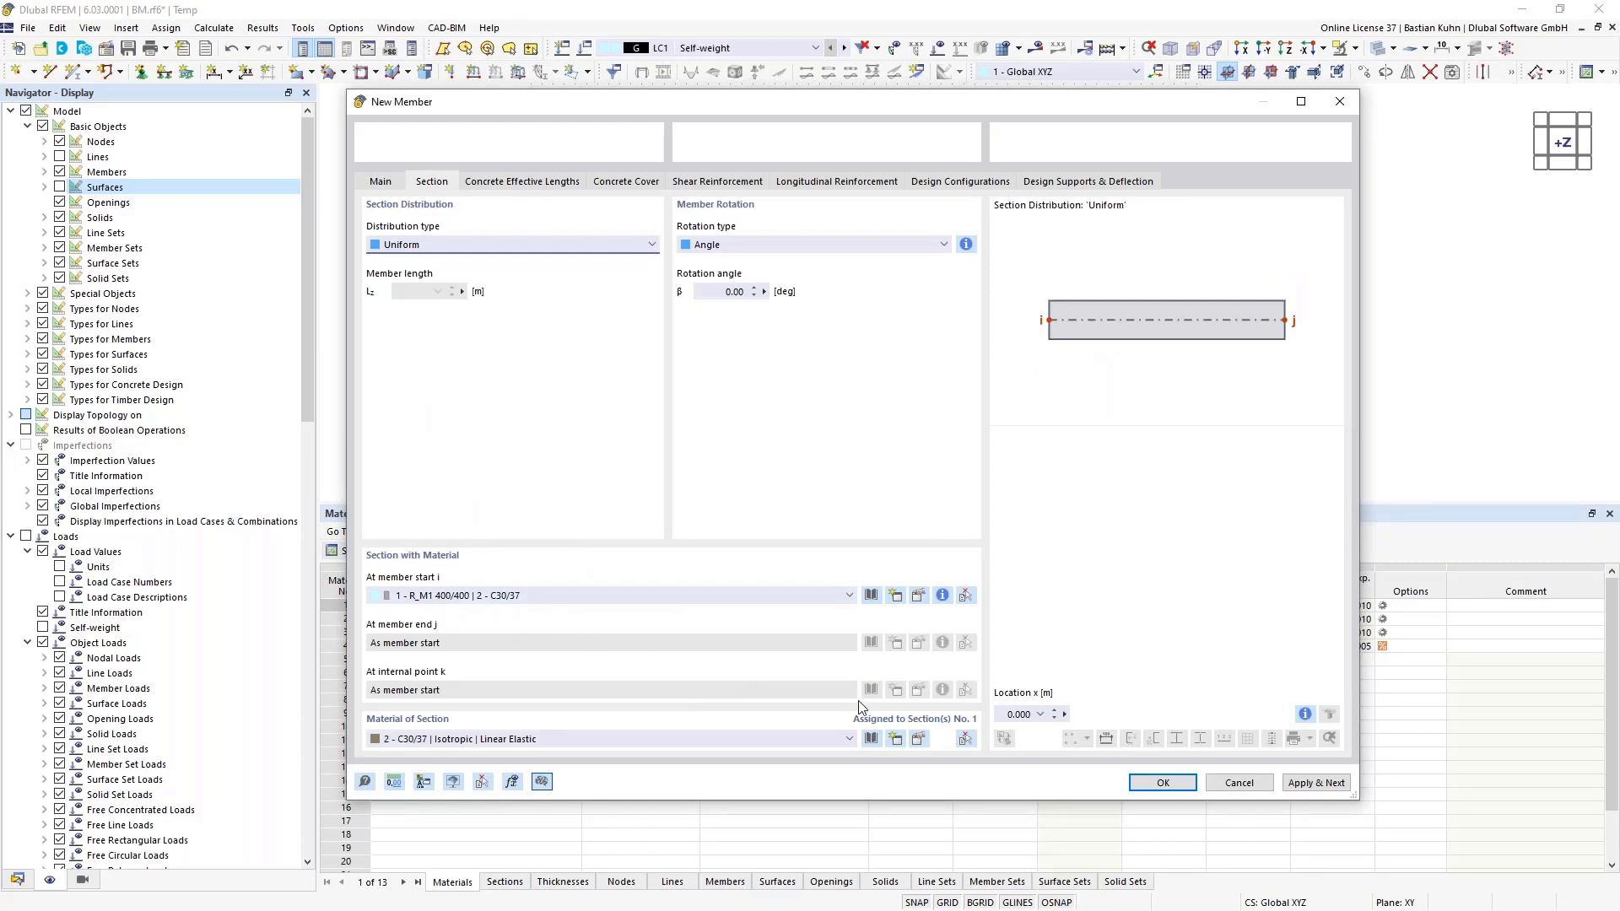
left_click(1164, 784)
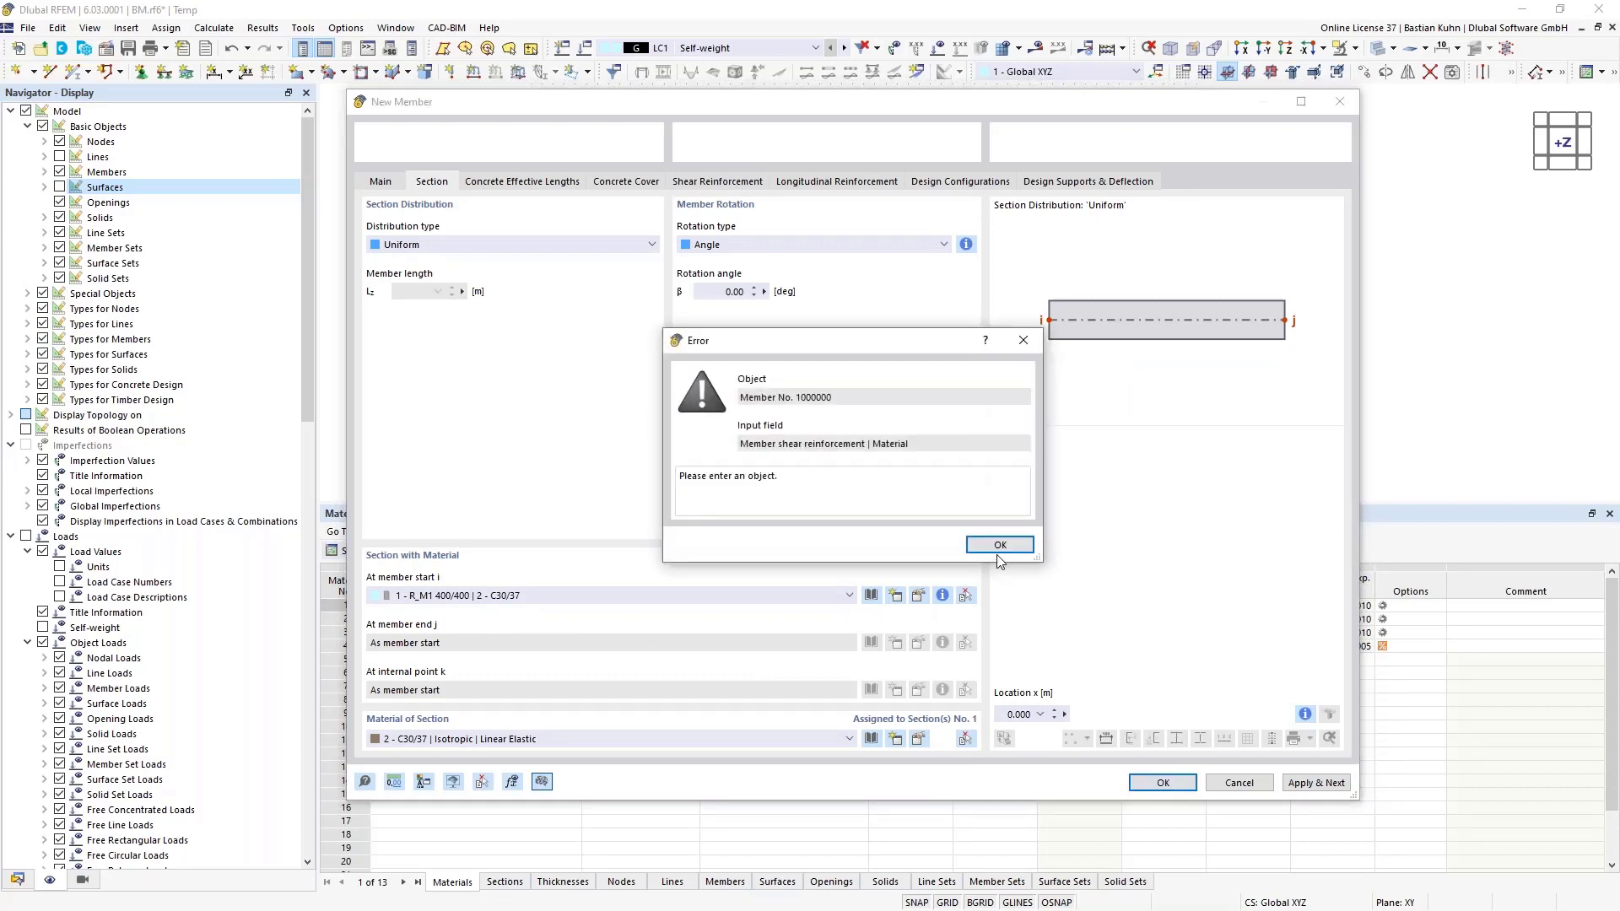
left_click(1000, 545)
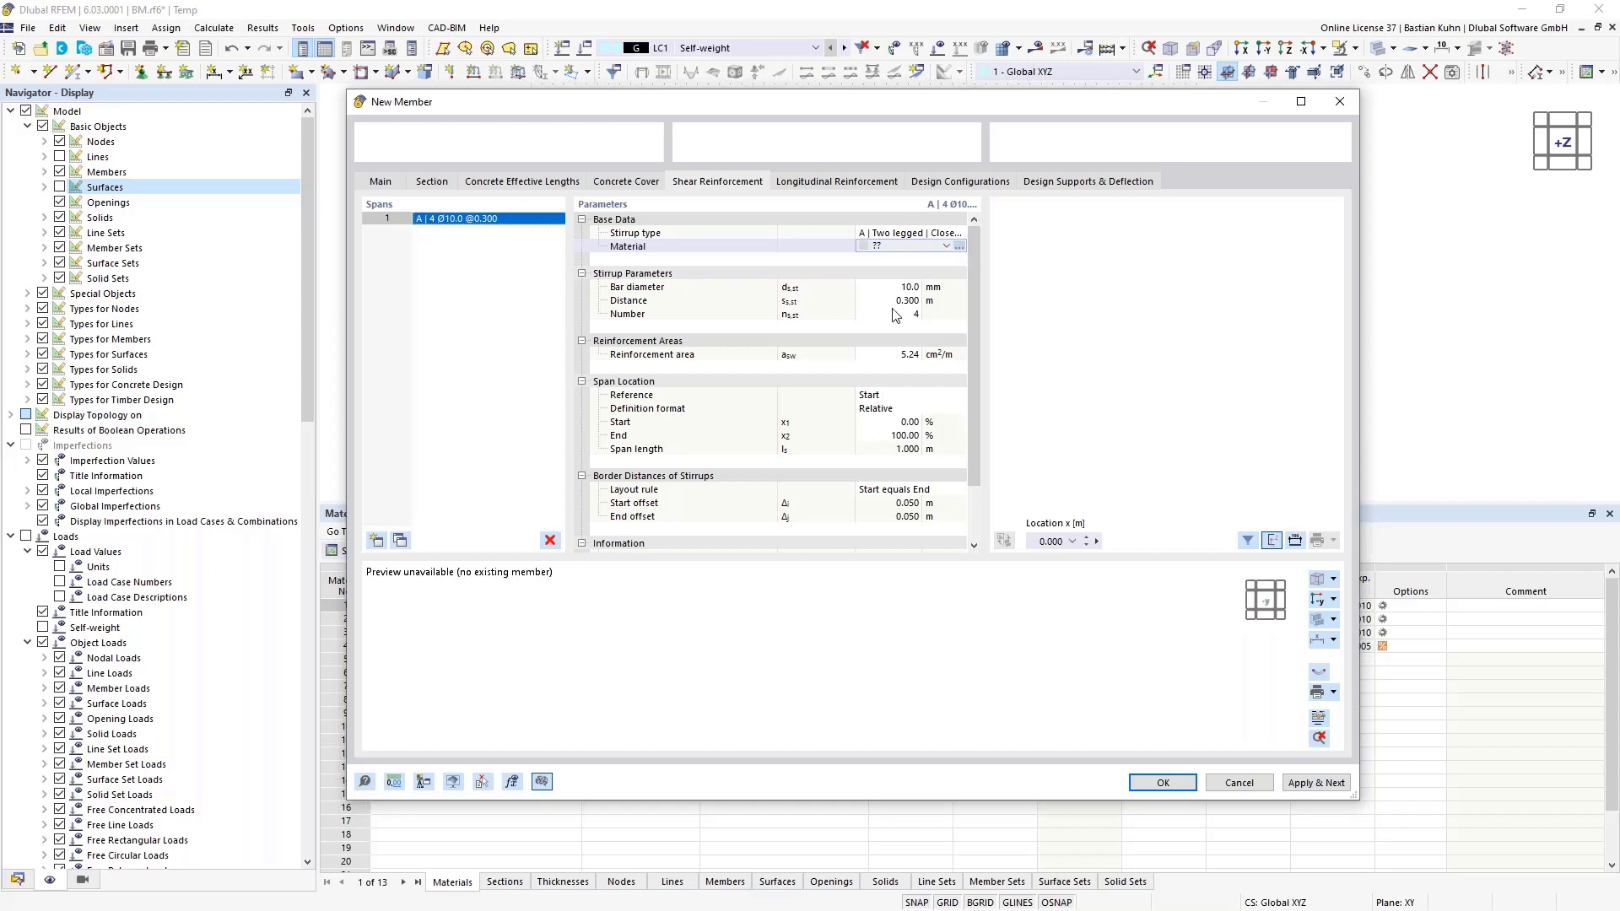
Add the reinforcing steel B500S(A) from the EN 1992-1-1 series in the material library for the template member's stirrups.
left_click(959, 246)
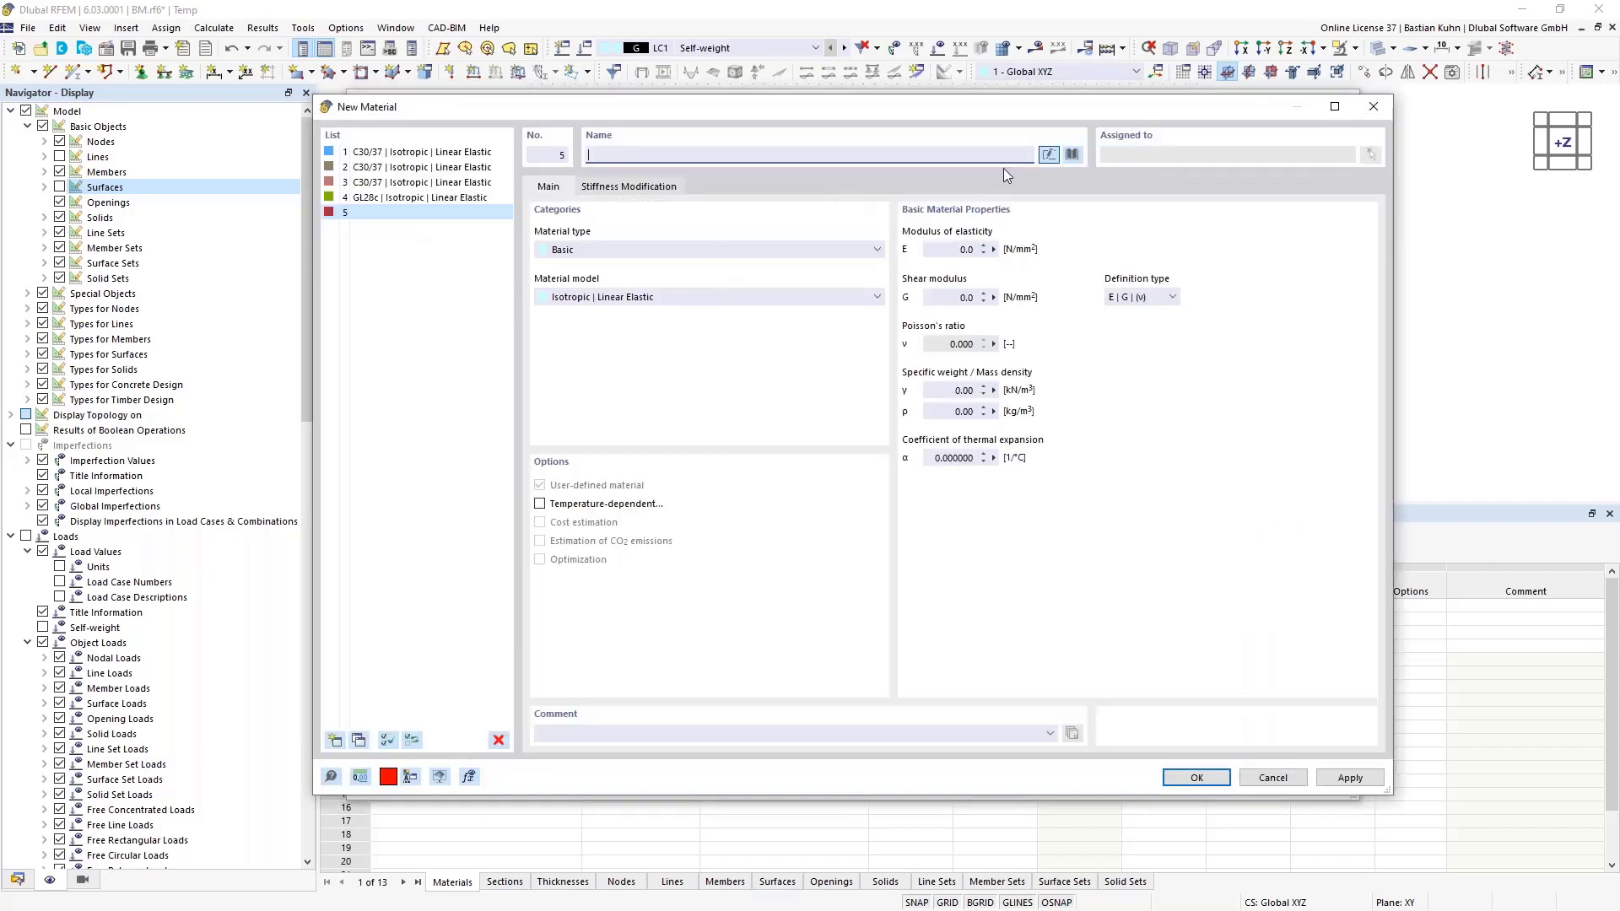
left_click(1072, 155)
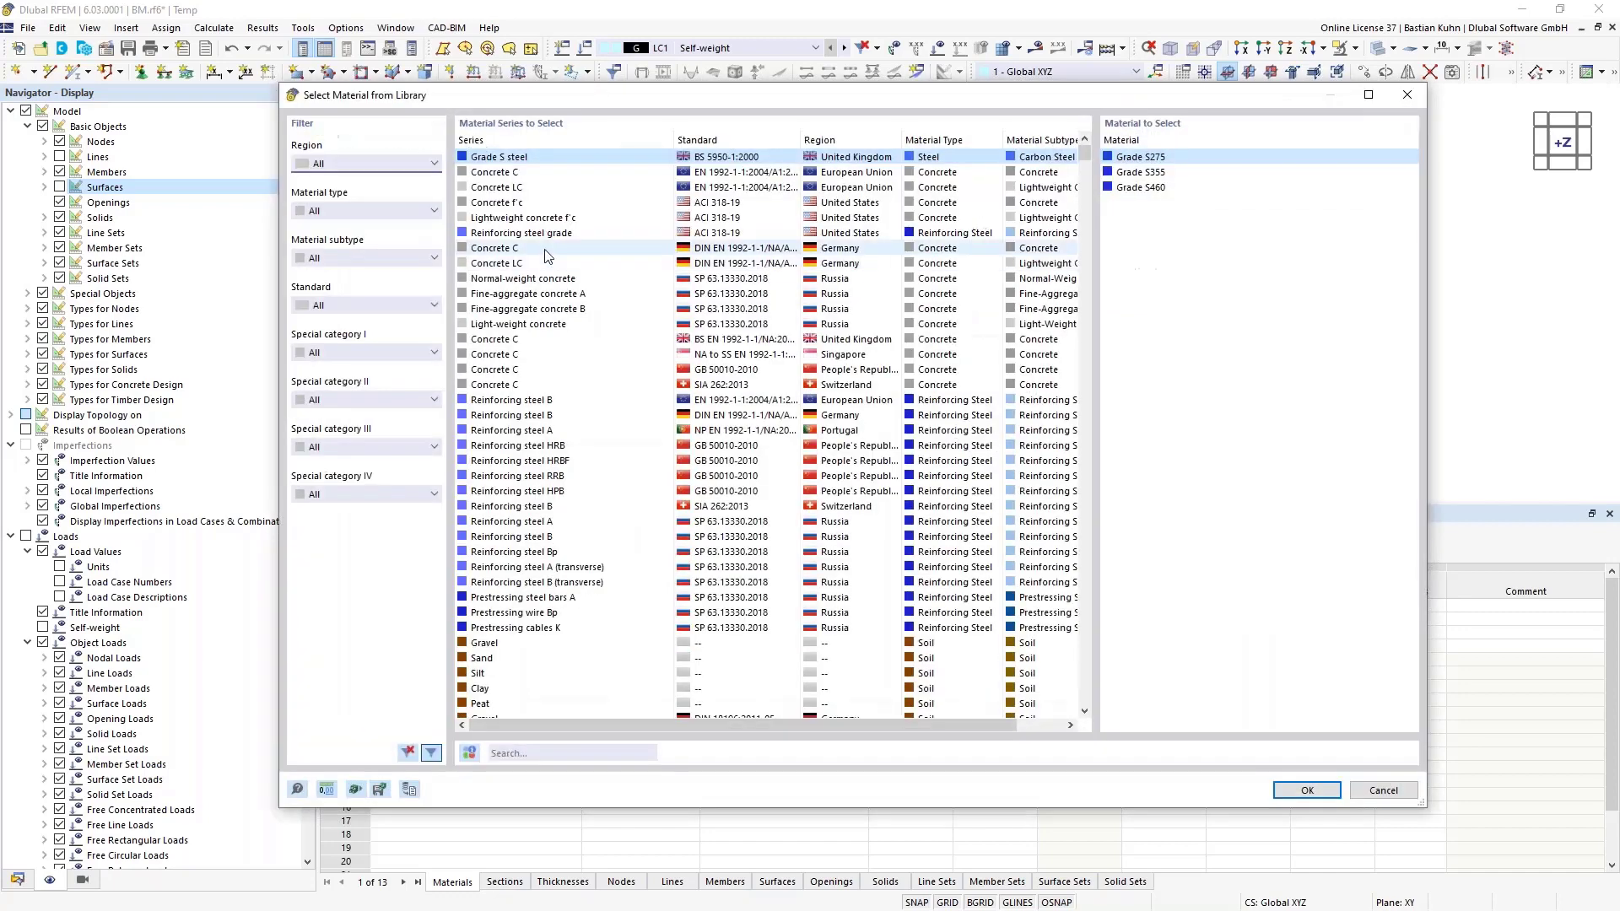
left_click(356, 211)
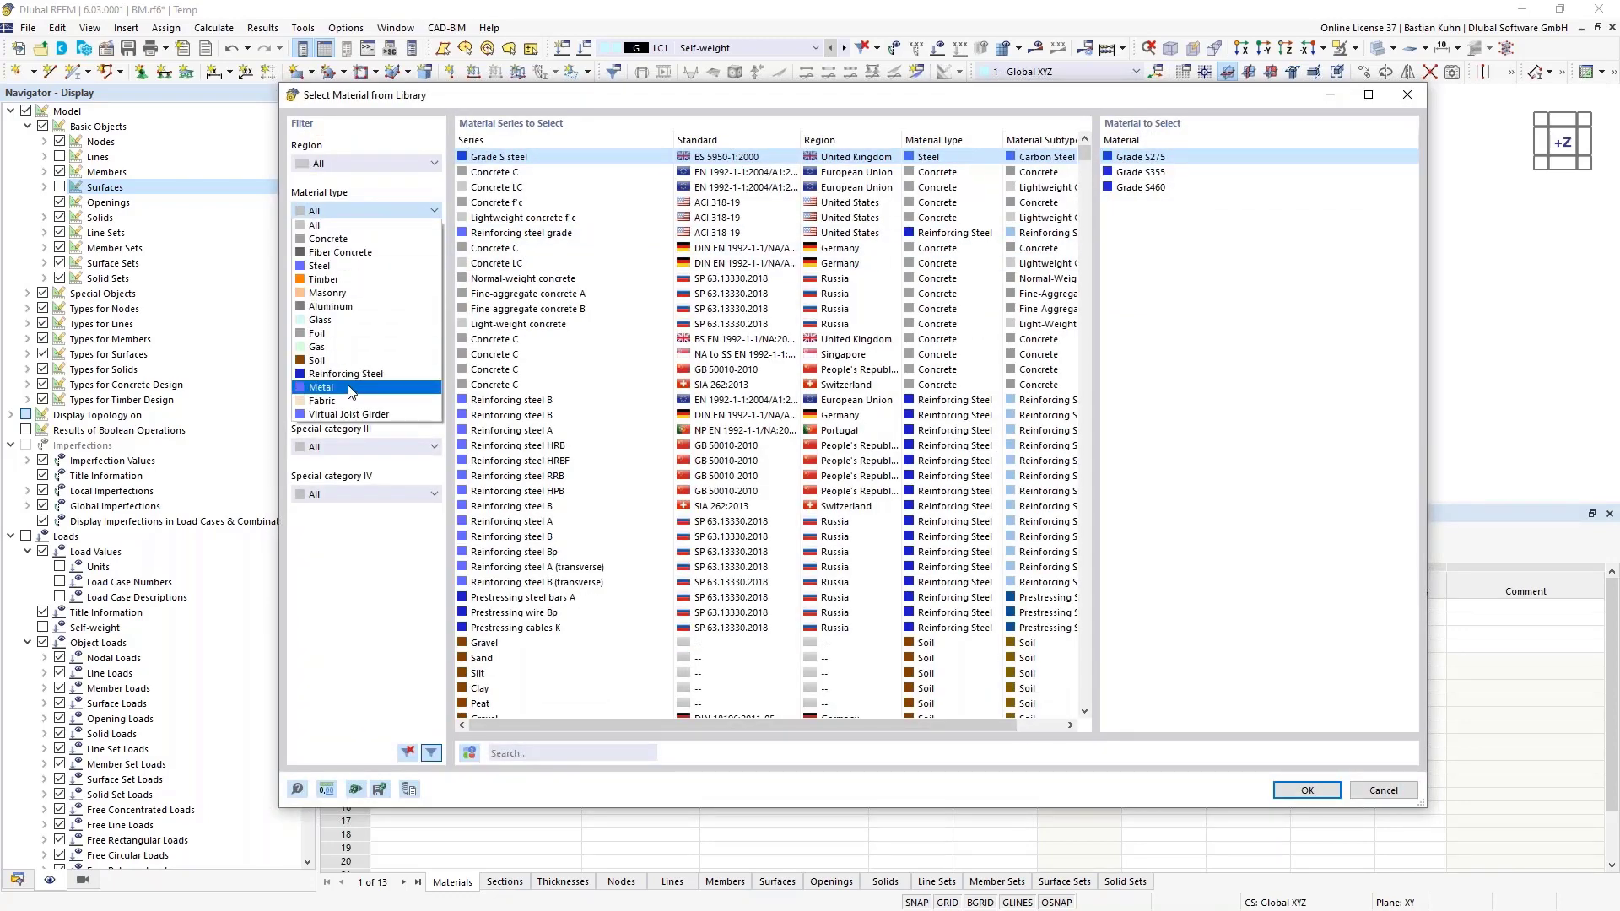
left_click(346, 373)
left_click(705, 172)
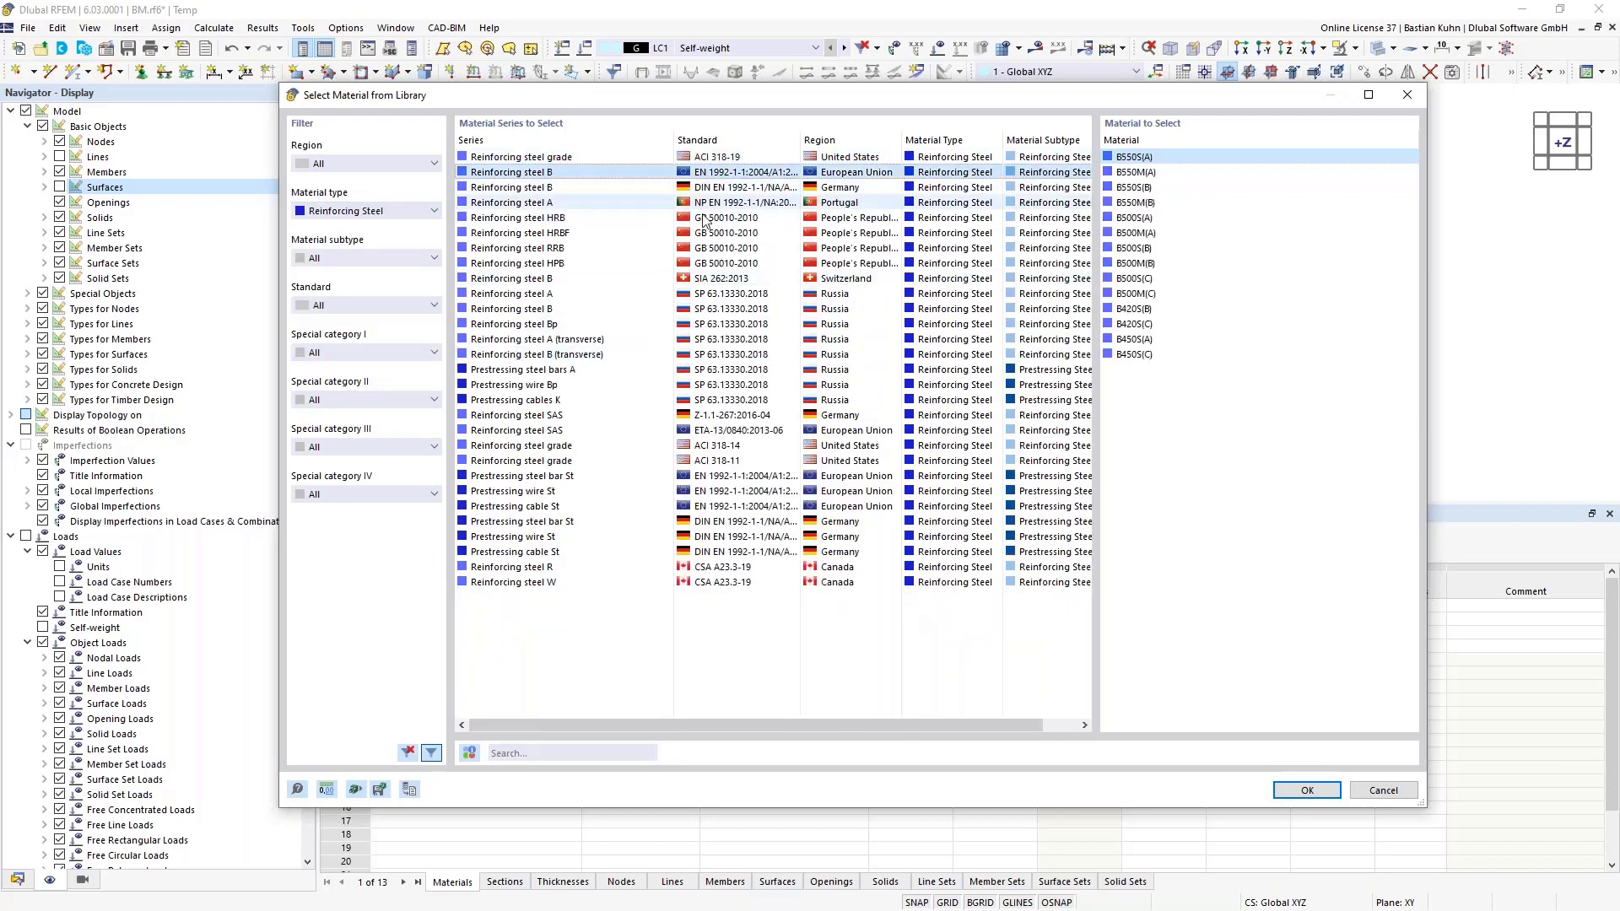
left_click(1134, 217)
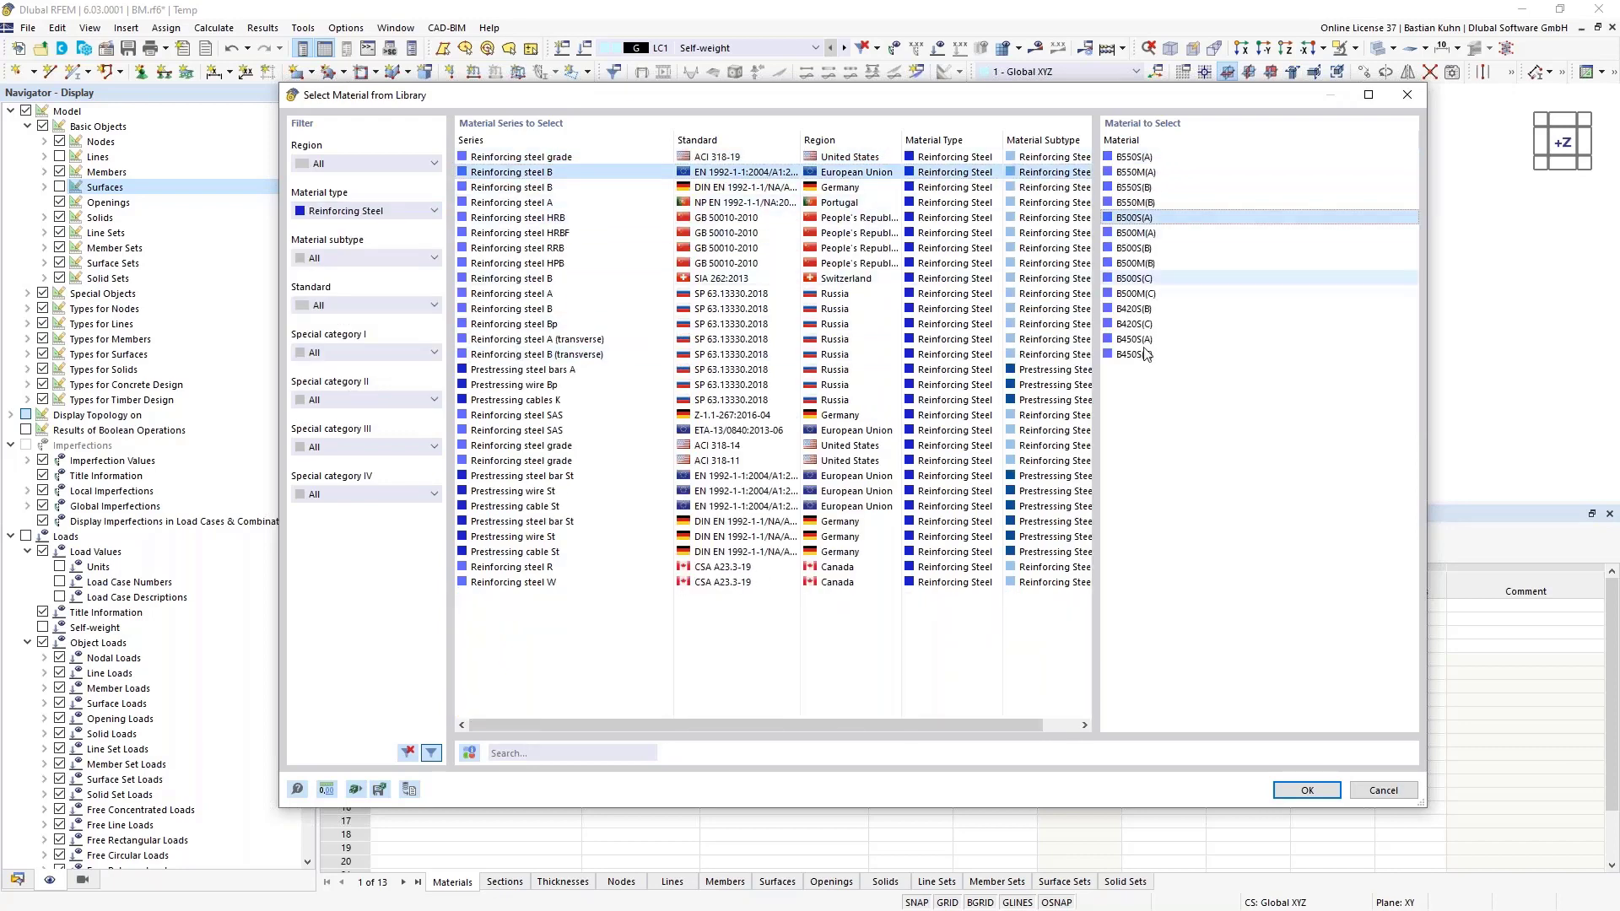
left_click(1306, 789)
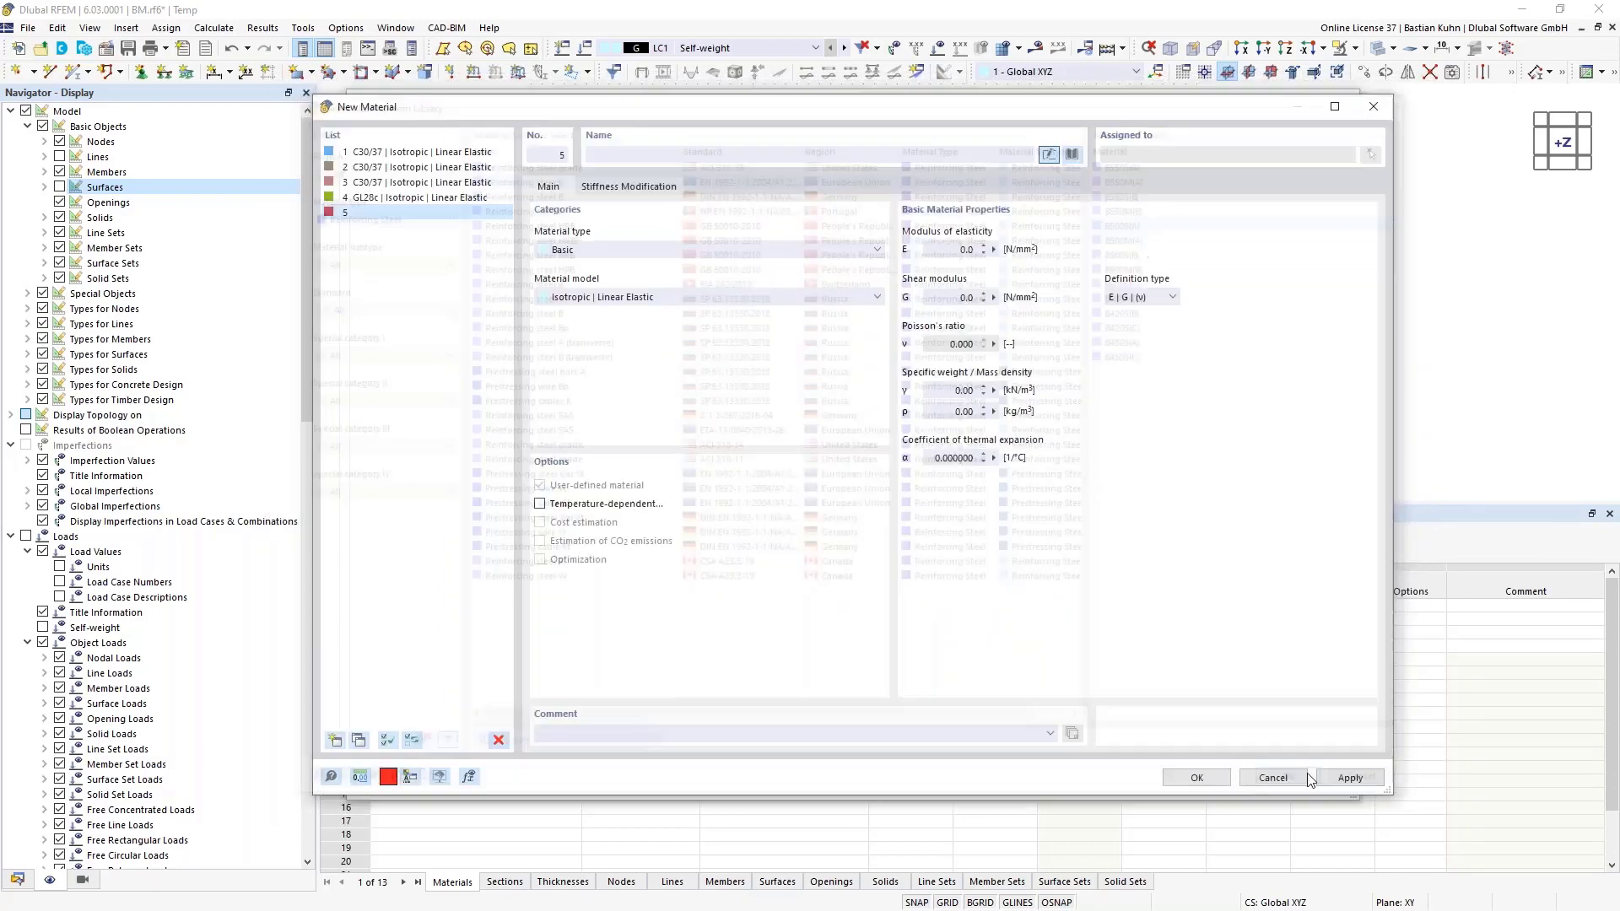
left_click(1198, 776)
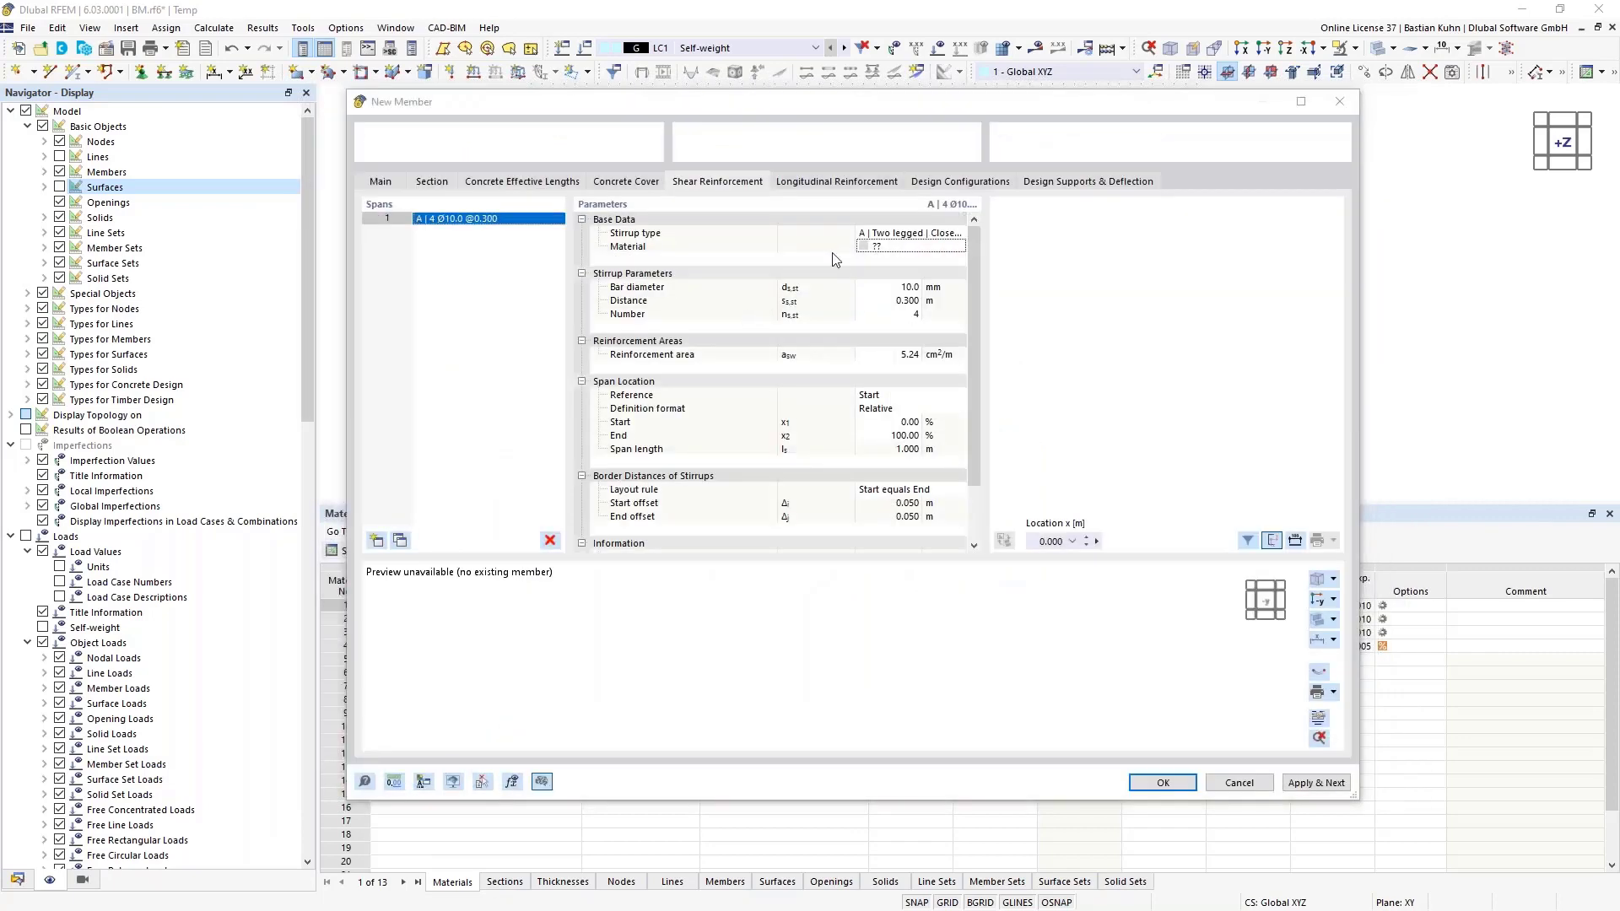
Assign B500S(A) to the template member's longitudinal reinforcement and carry out the node copy to generate the columns.
left_click(835, 181)
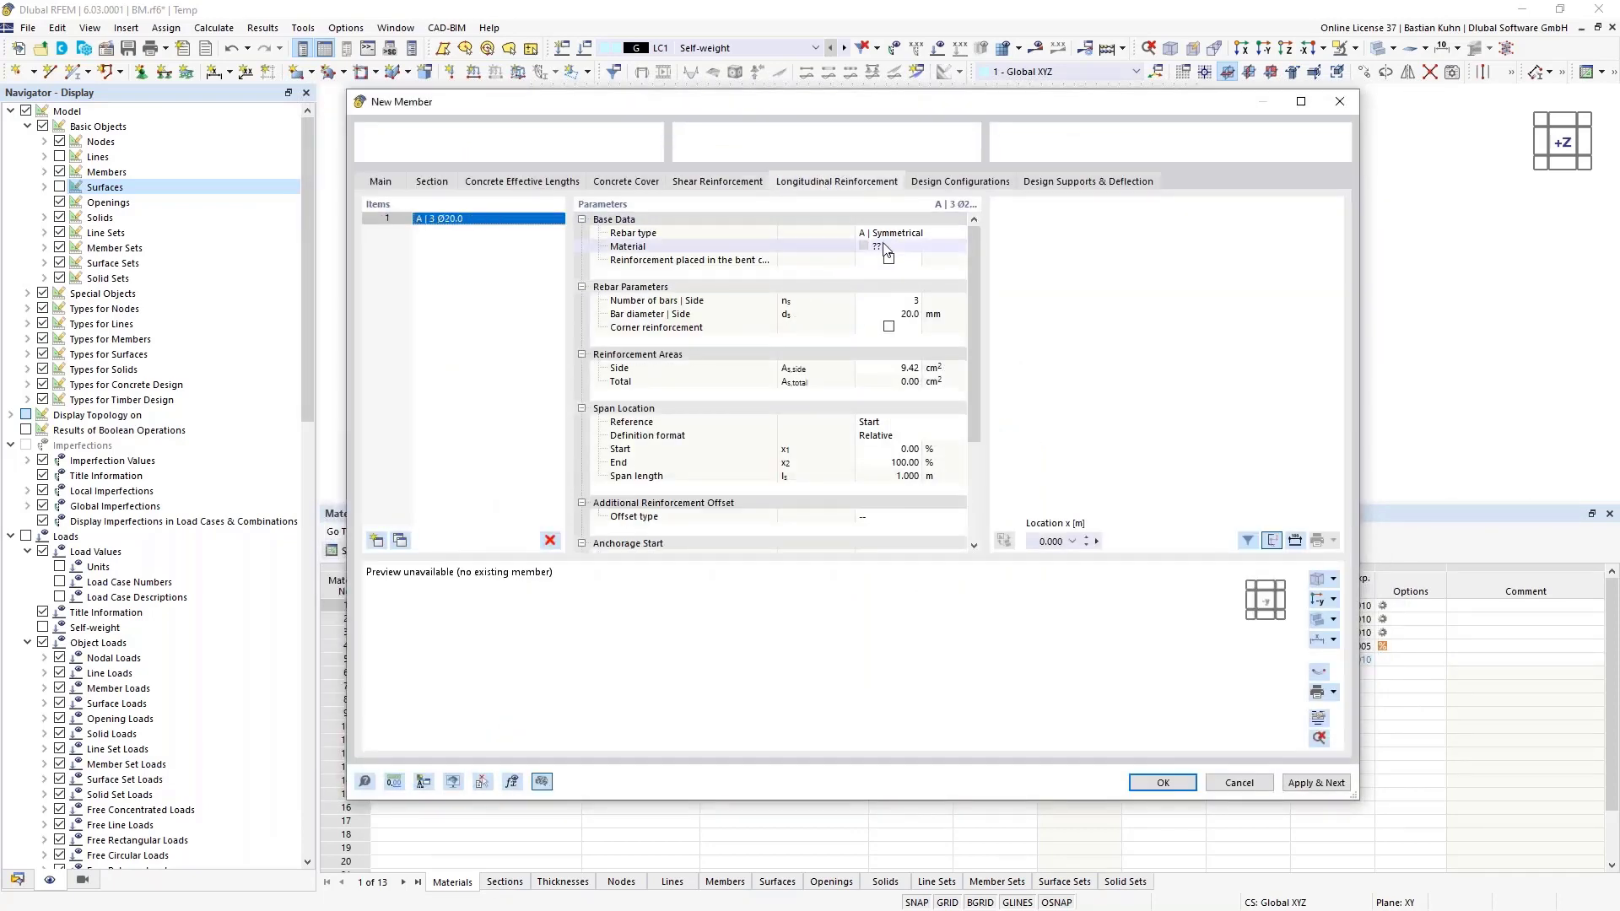
left_click(945, 246)
left_click(943, 261)
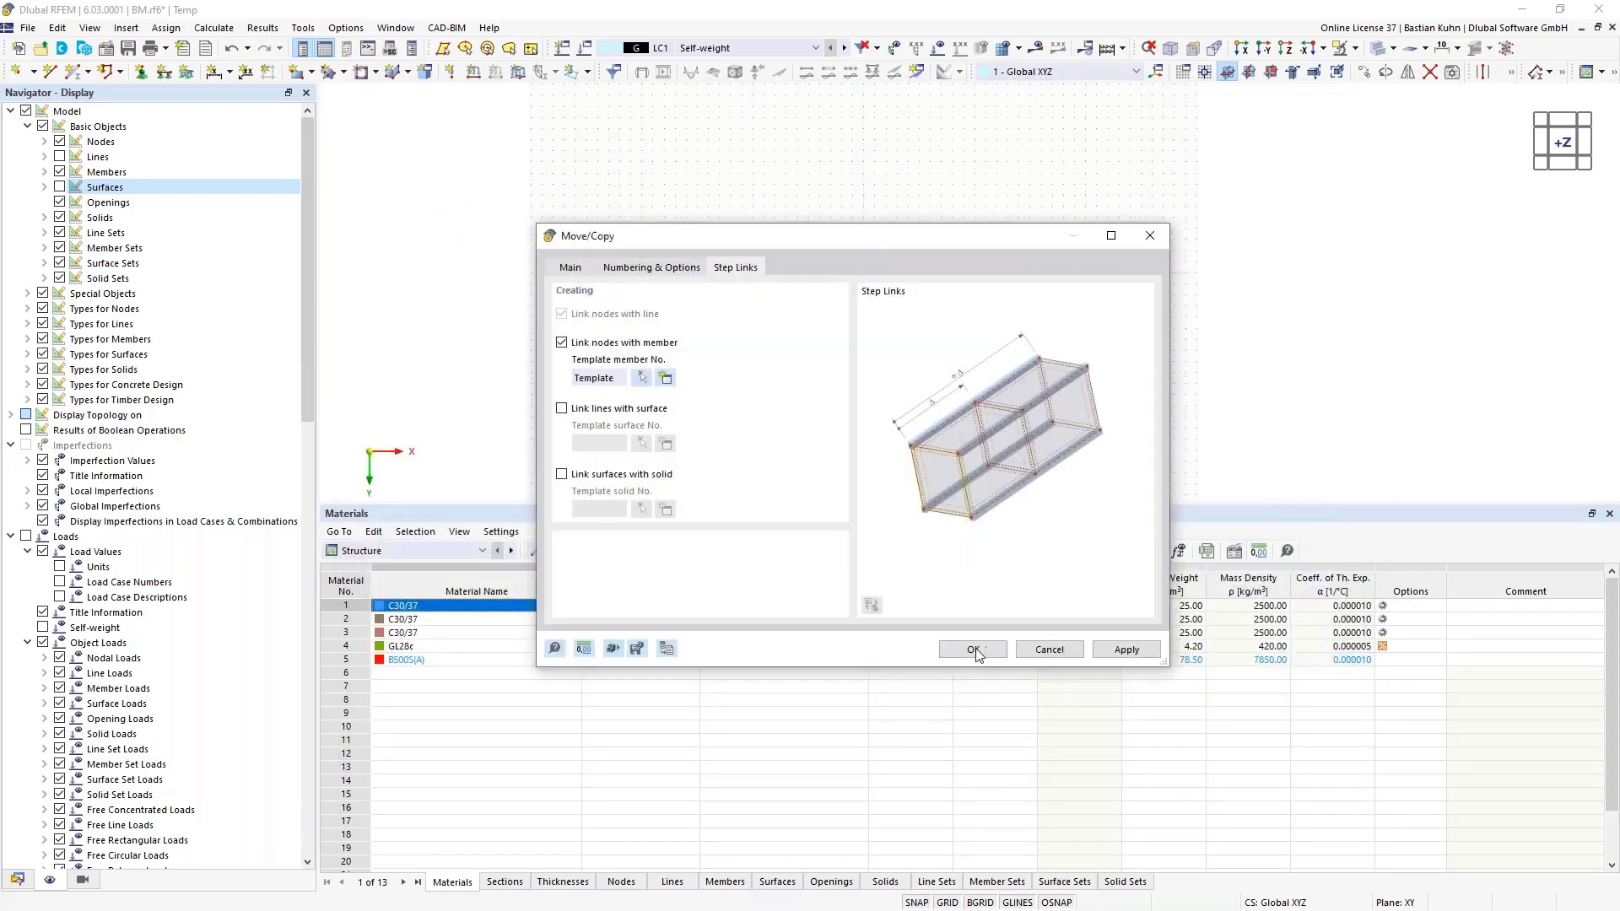
left_click(973, 650)
Show the surfaces and lines in the model view again.
middle_click_drag(958, 437, 910, 462)
middle_click_drag(910, 461, 793, 321, "ctrl")
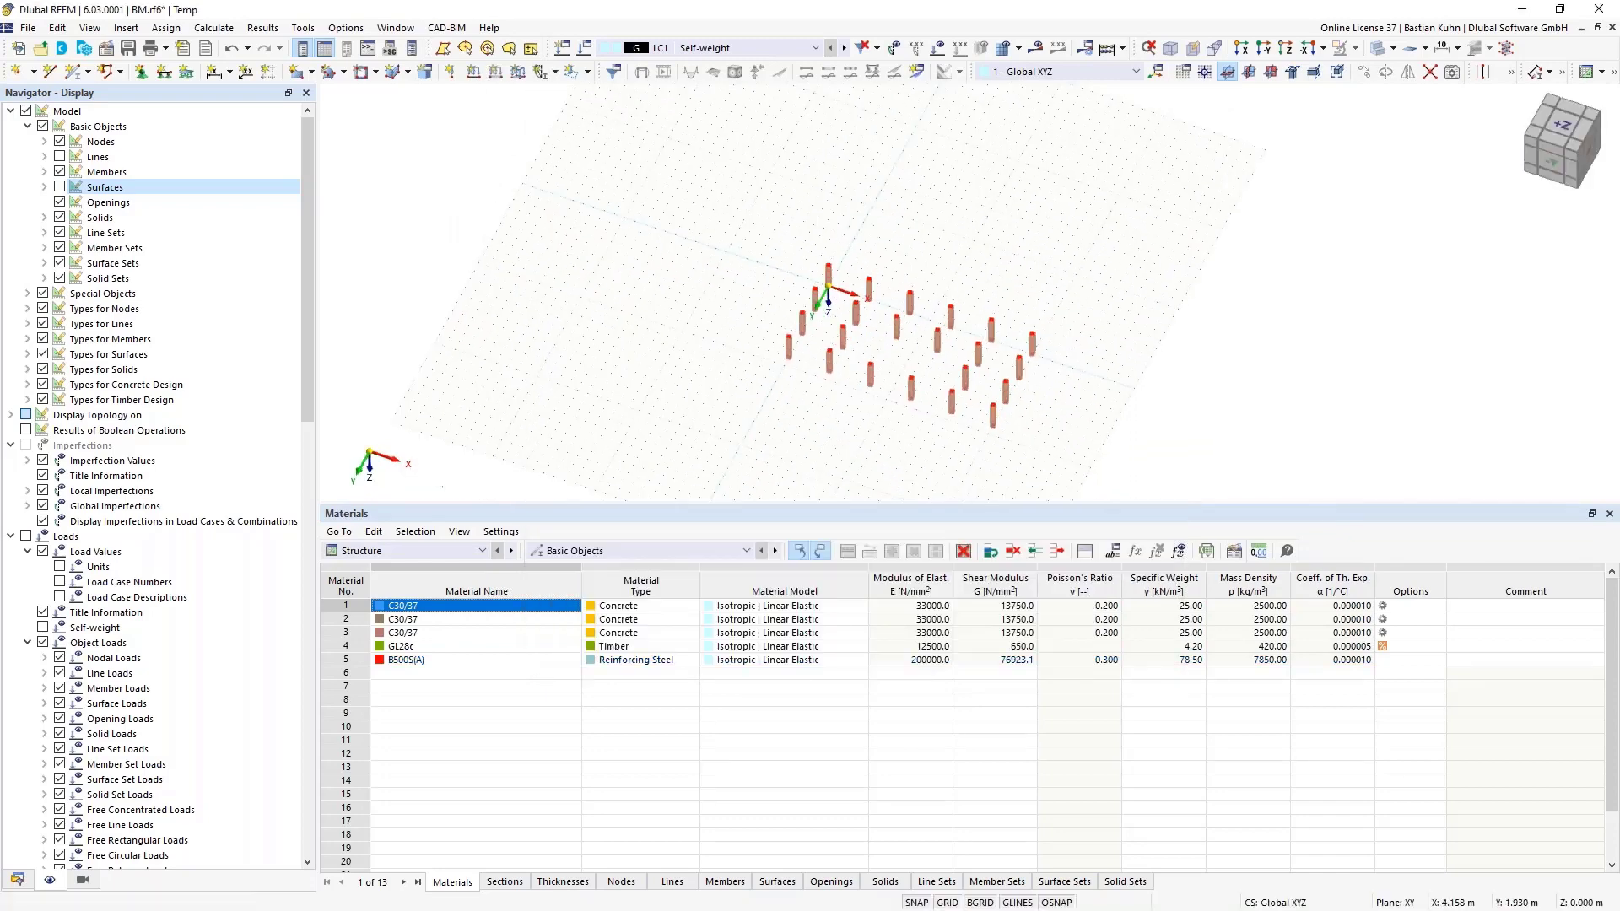
left_click(59, 187)
left_click(59, 157)
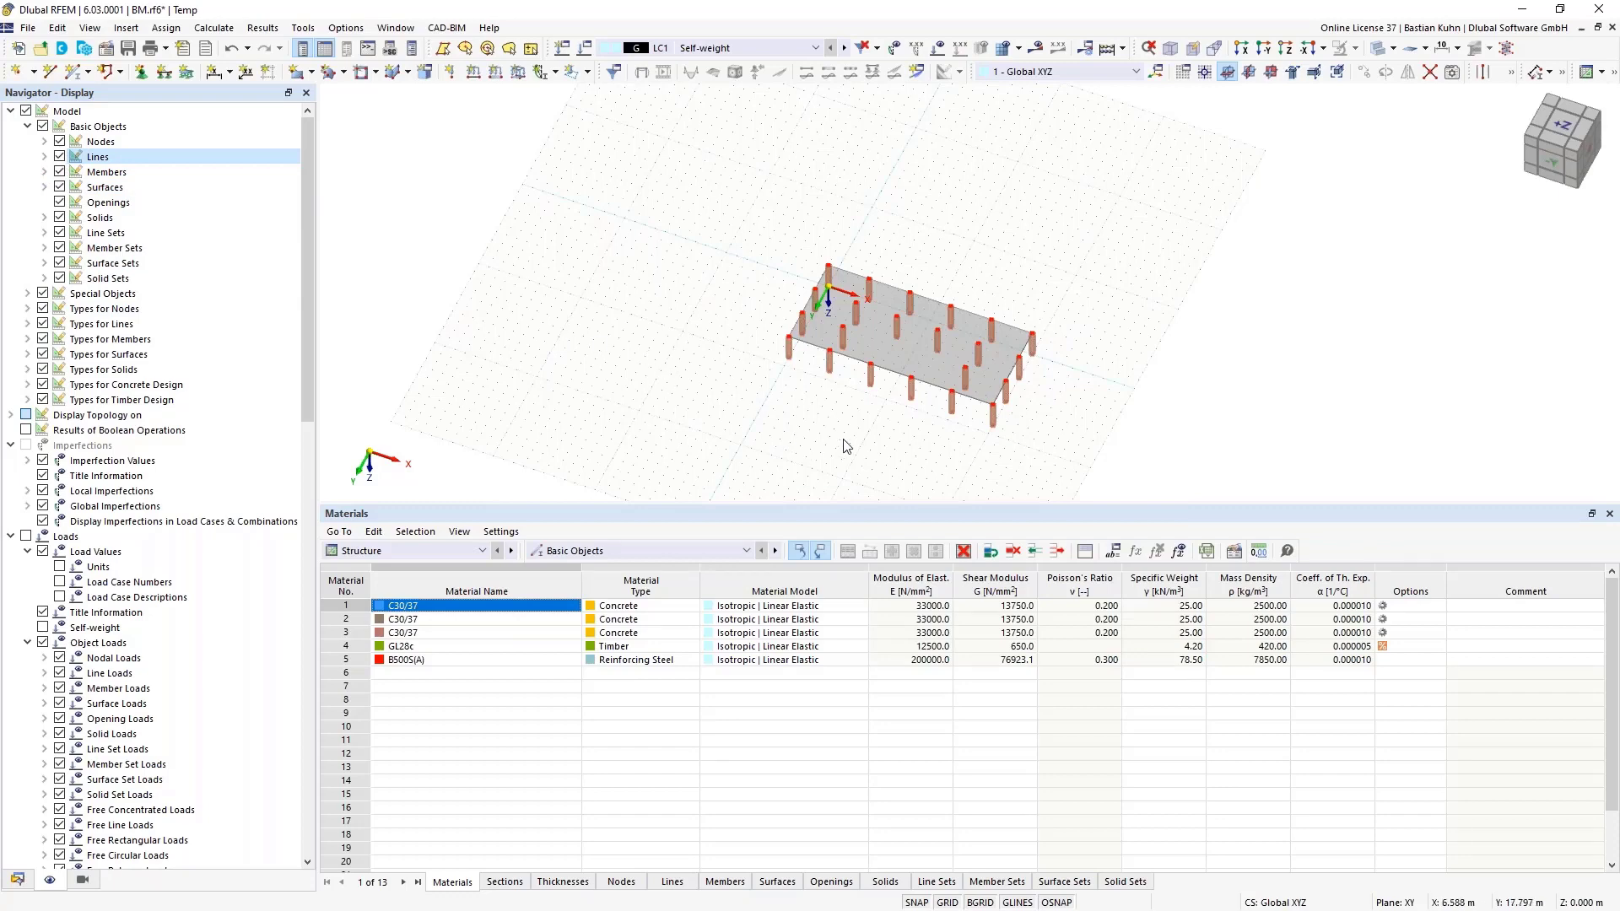
Delete the four columns at X = 8 m and X = 12 m, at Y = 0 m and Y = 3 m.
middle_click_drag(841, 438, 821, 391)
middle_click_drag(876, 343, 810, 343)
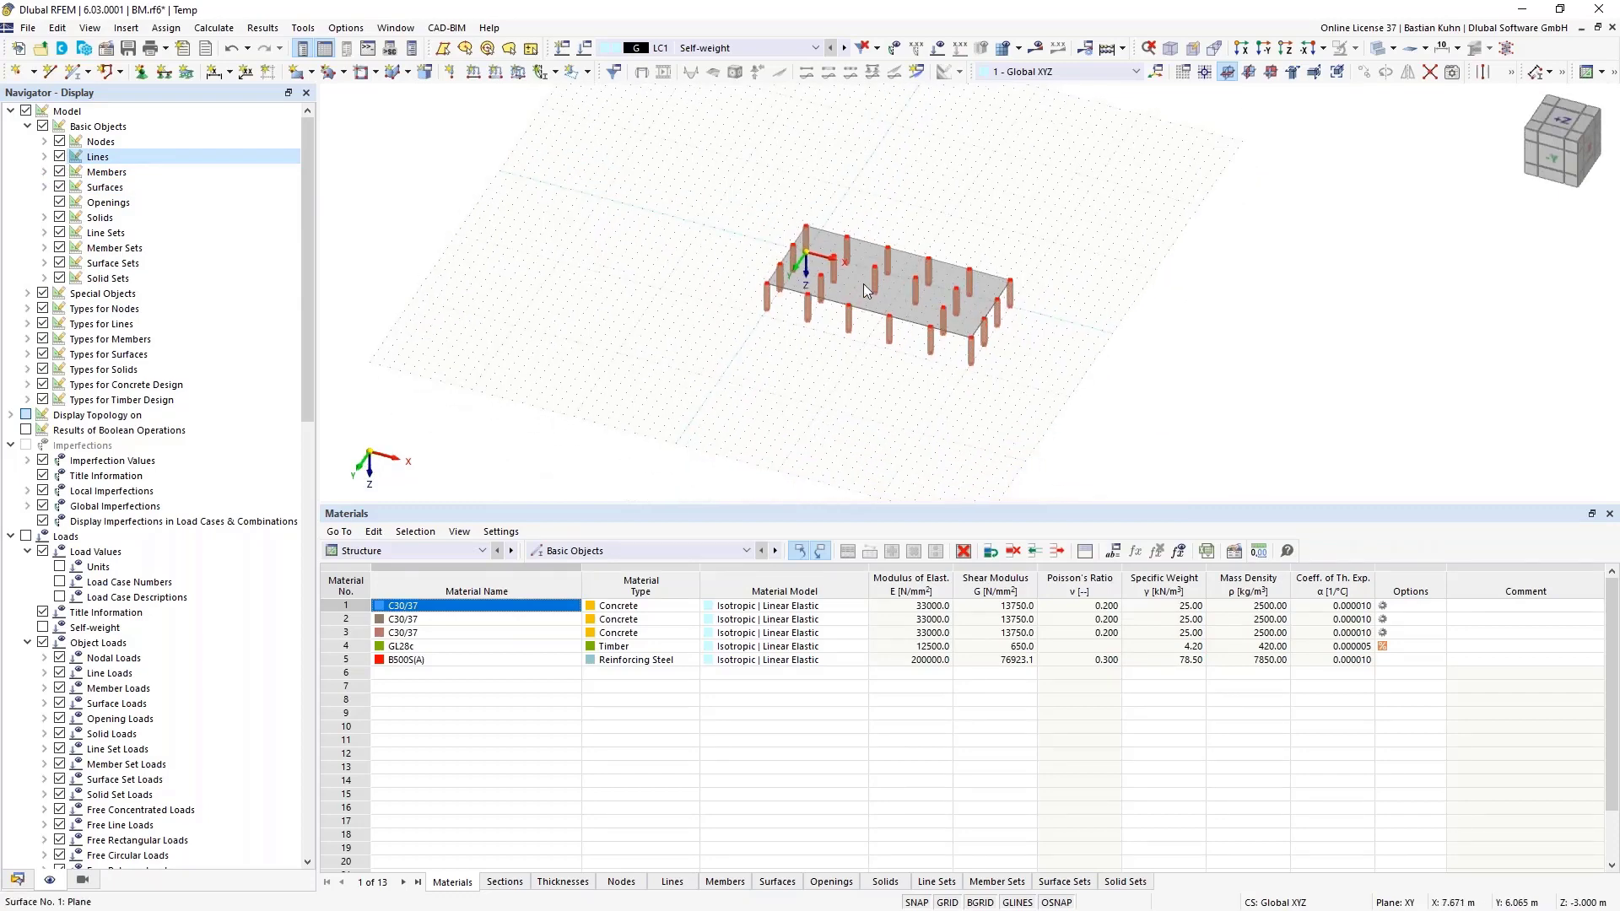
scroll(863, 283, "up", 3)
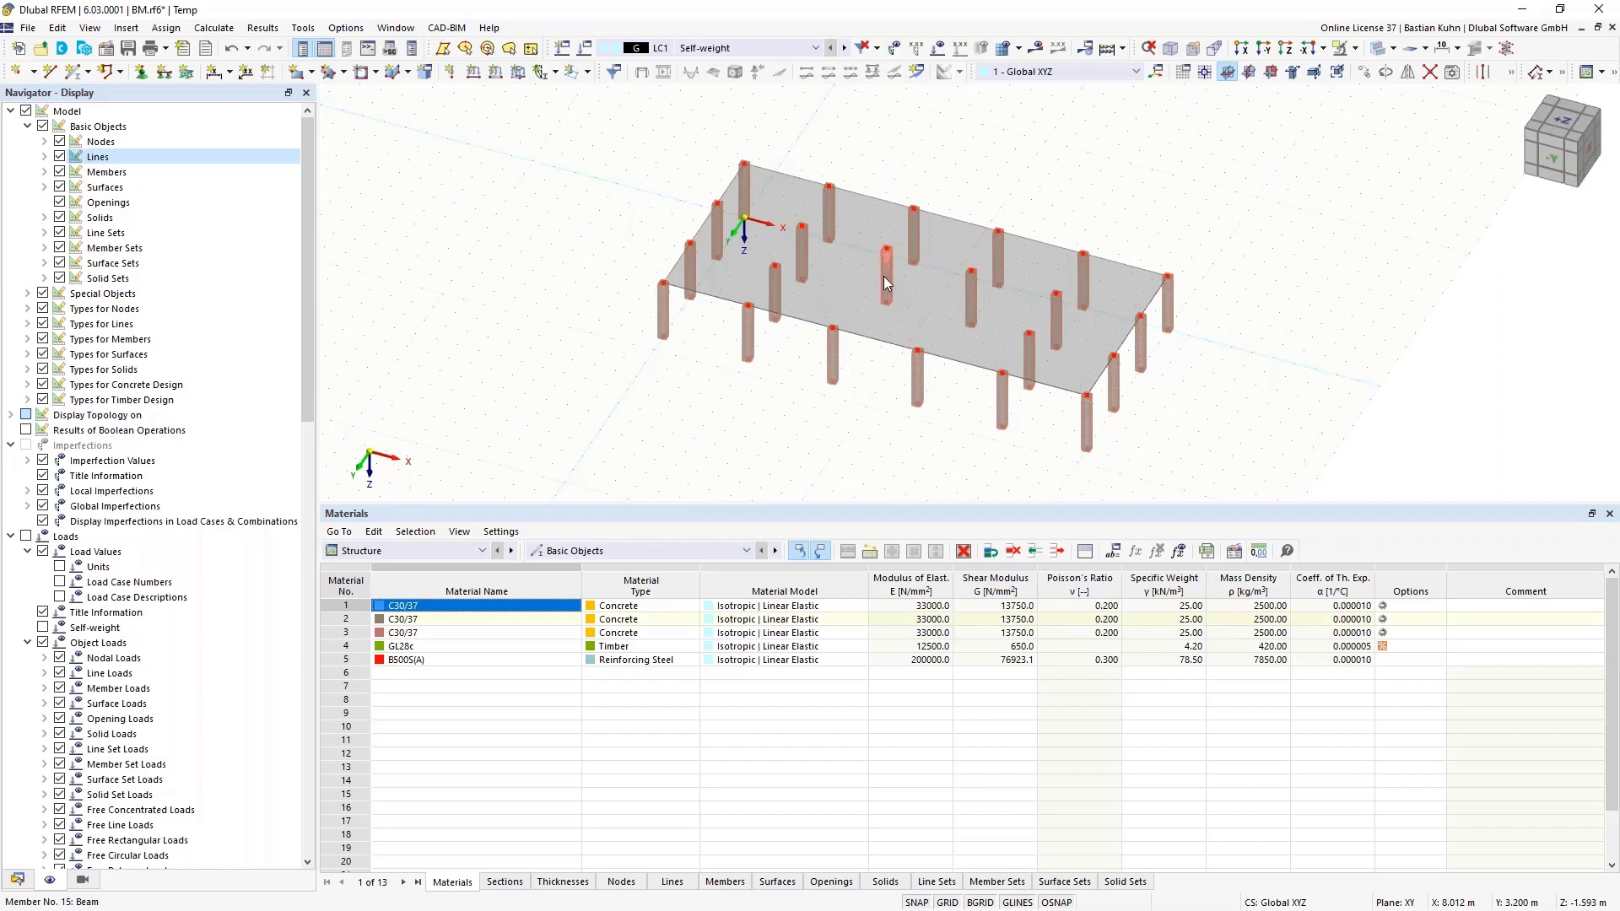
left_click(894, 275)
left_click(912, 245)
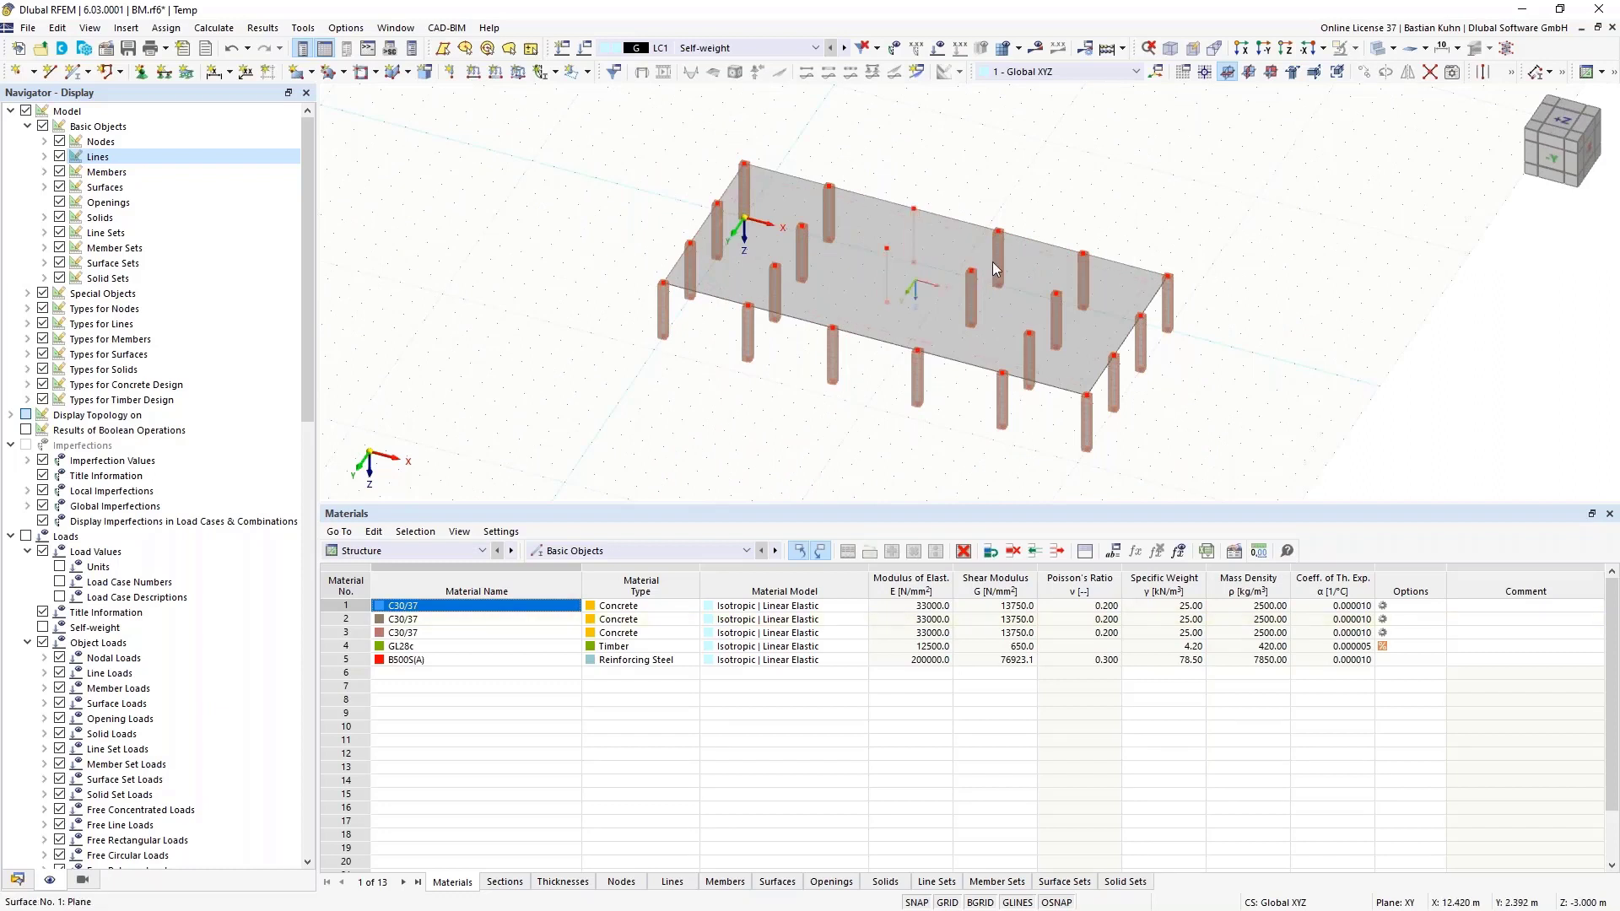
left_click(999, 262)
left_click(973, 295)
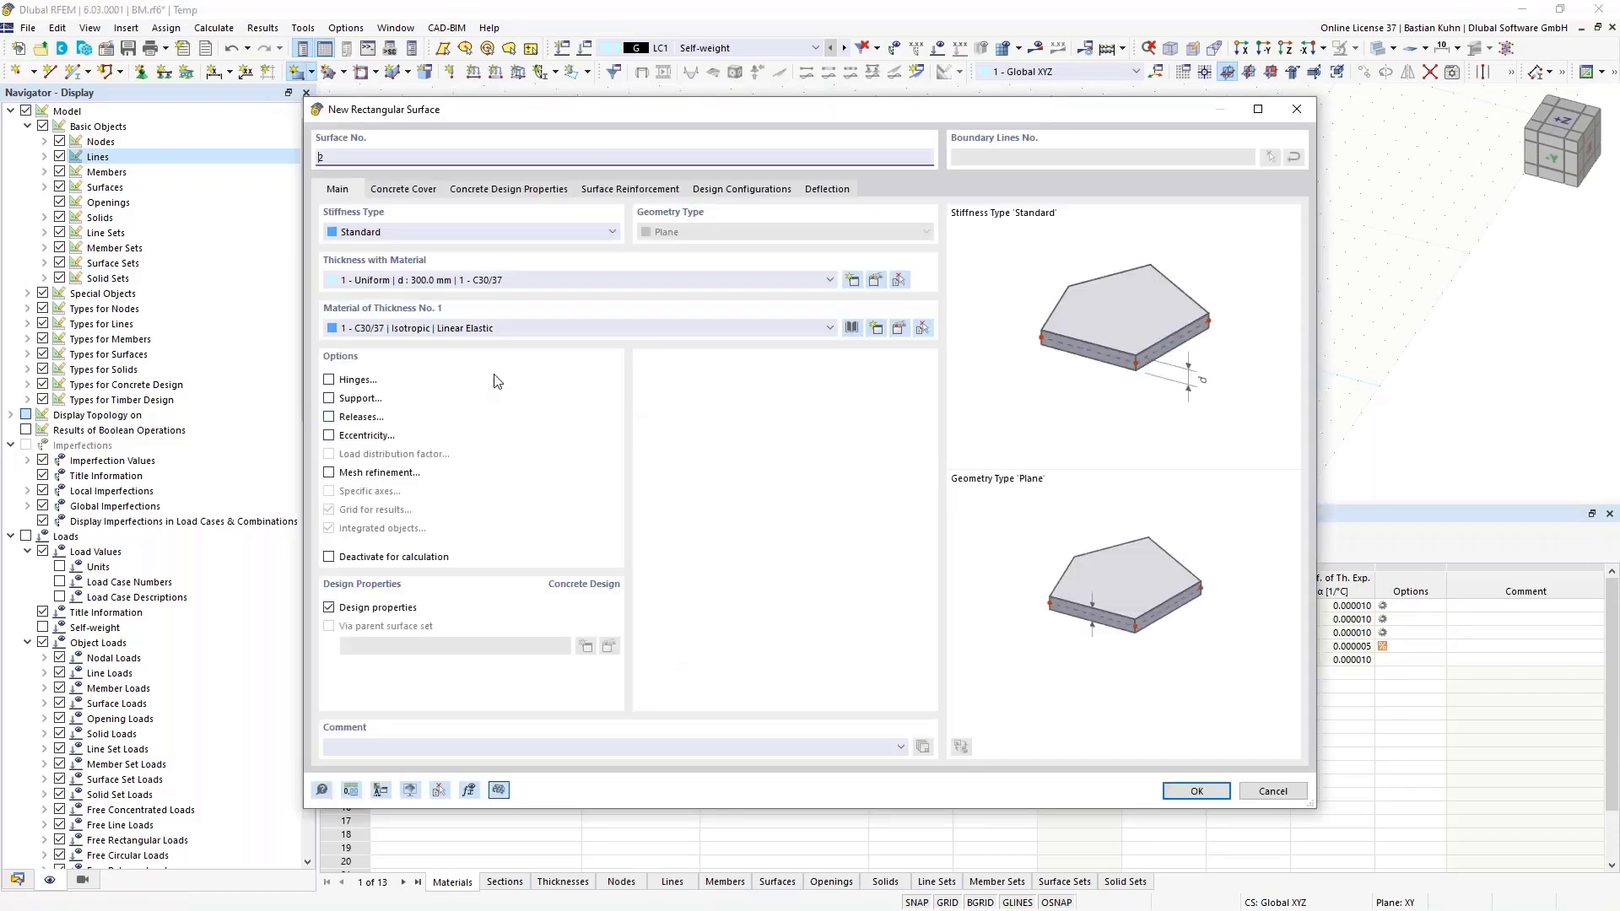
Draw four rectangular 300 mm C30/37 wall surfaces (thickness 2) below the slab, enclosing X = 8 to 12 m and Y = 0 to 3 m.
left_click(666, 282)
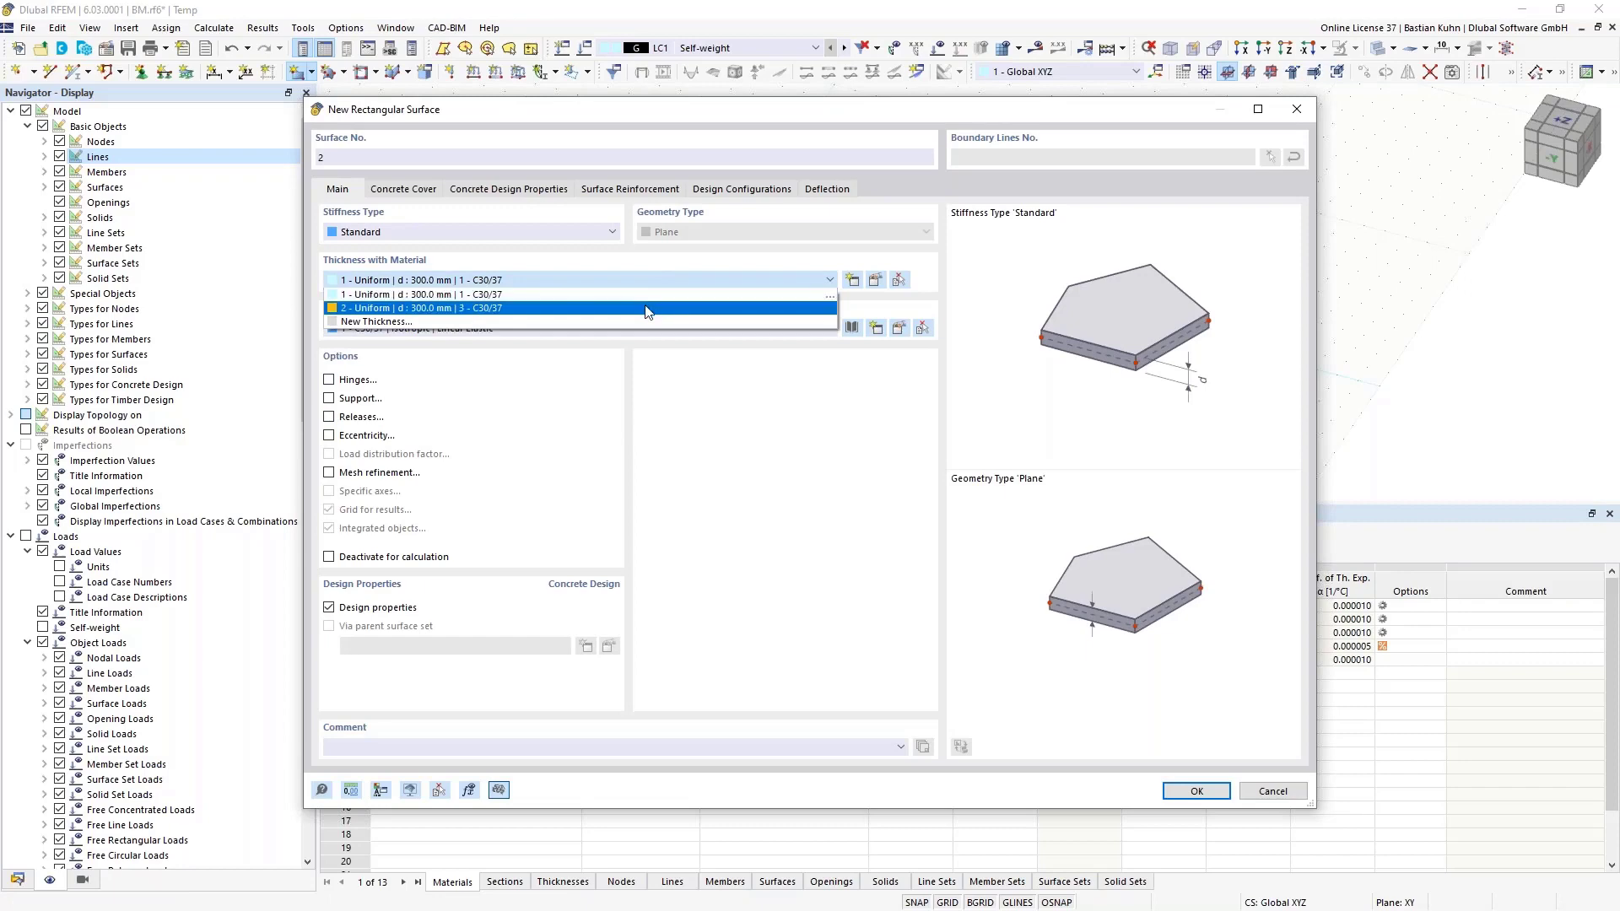
left_click(648, 309)
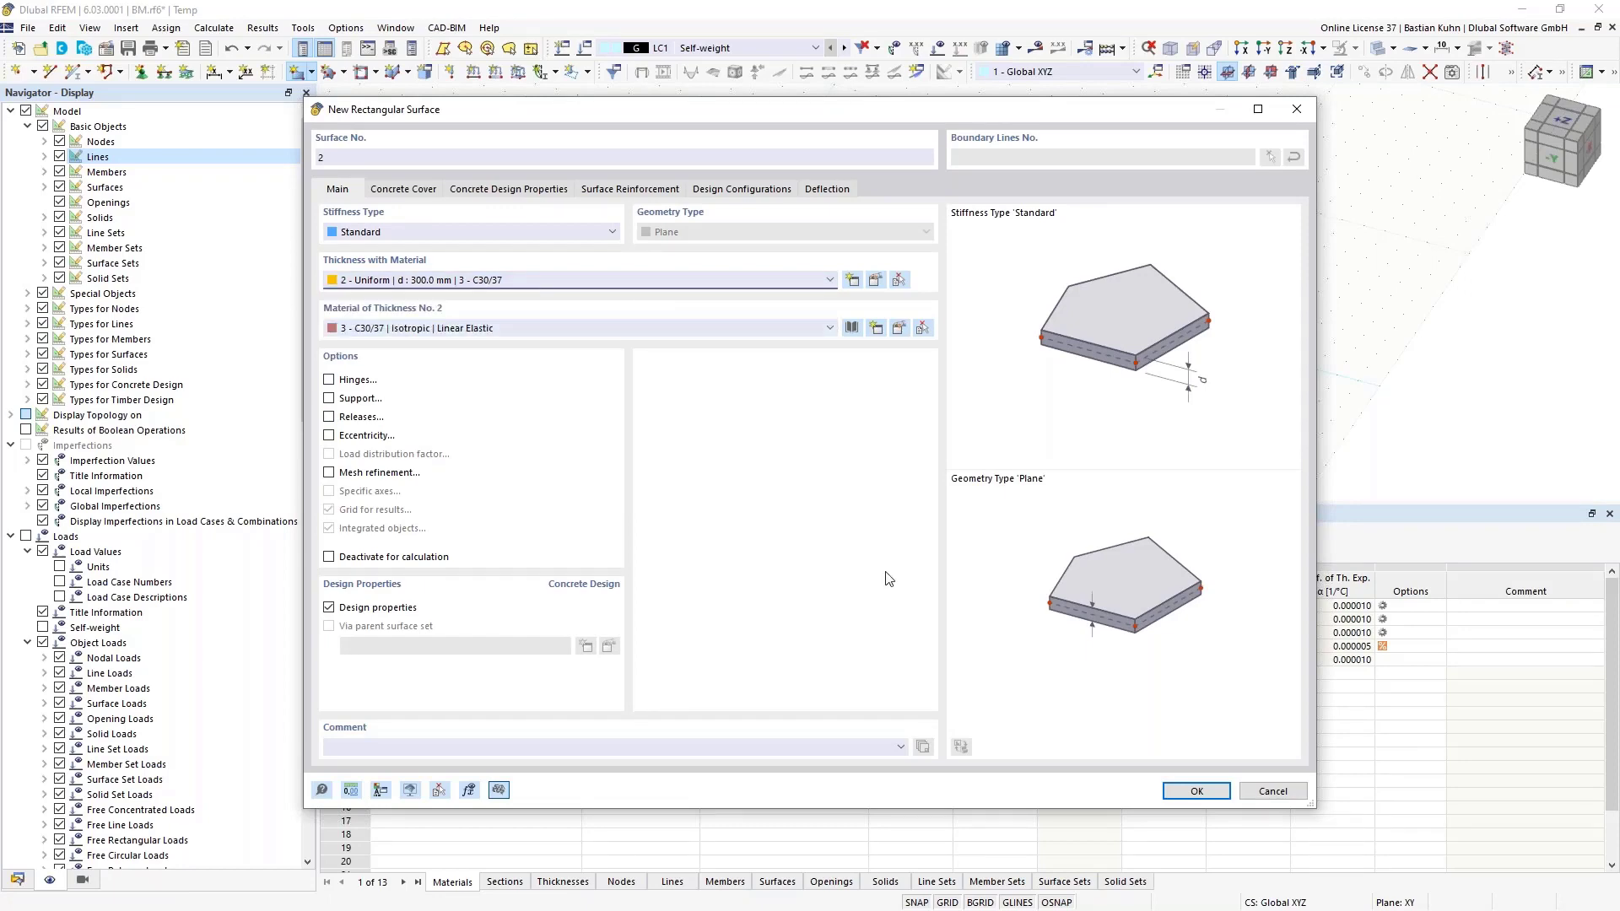
left_click(1183, 794)
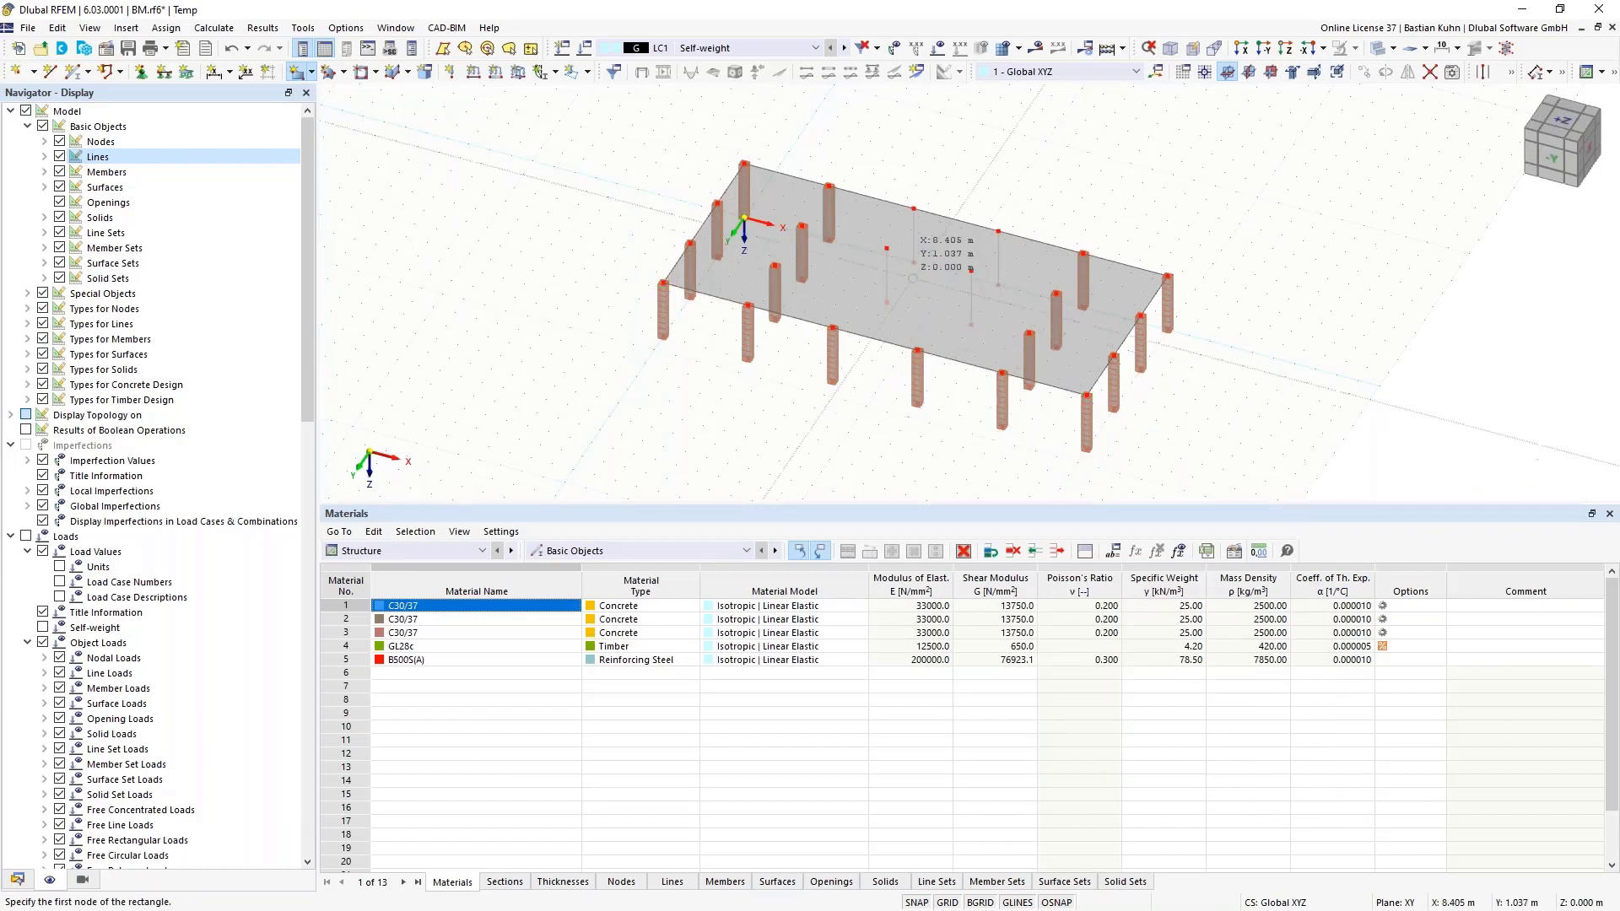
left_click(998, 258)
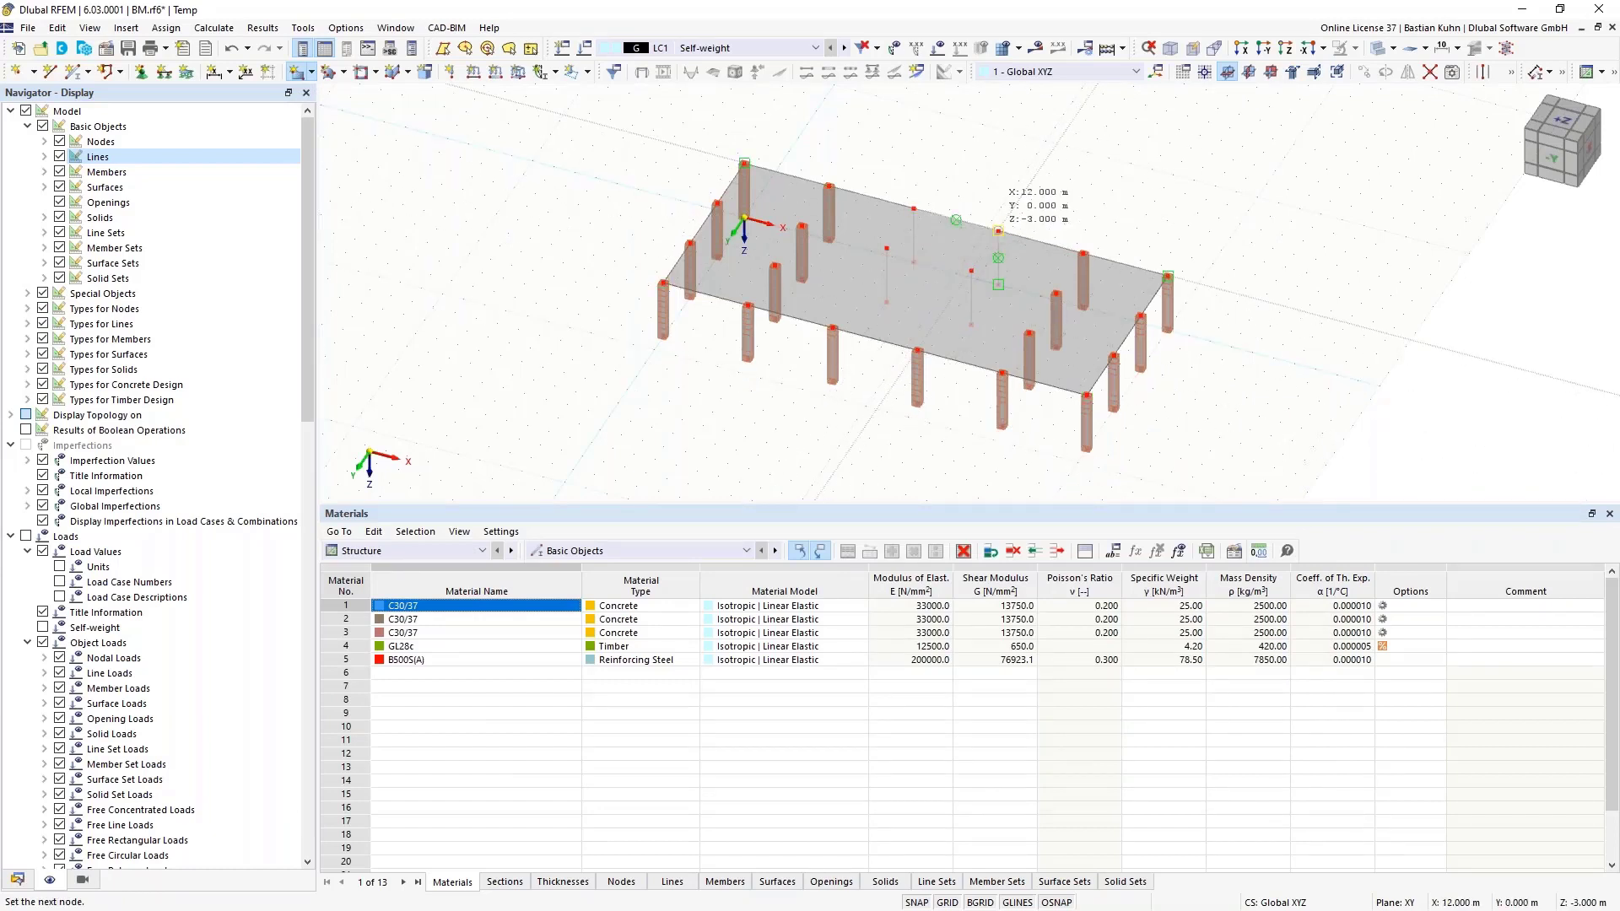
left_click(997, 290)
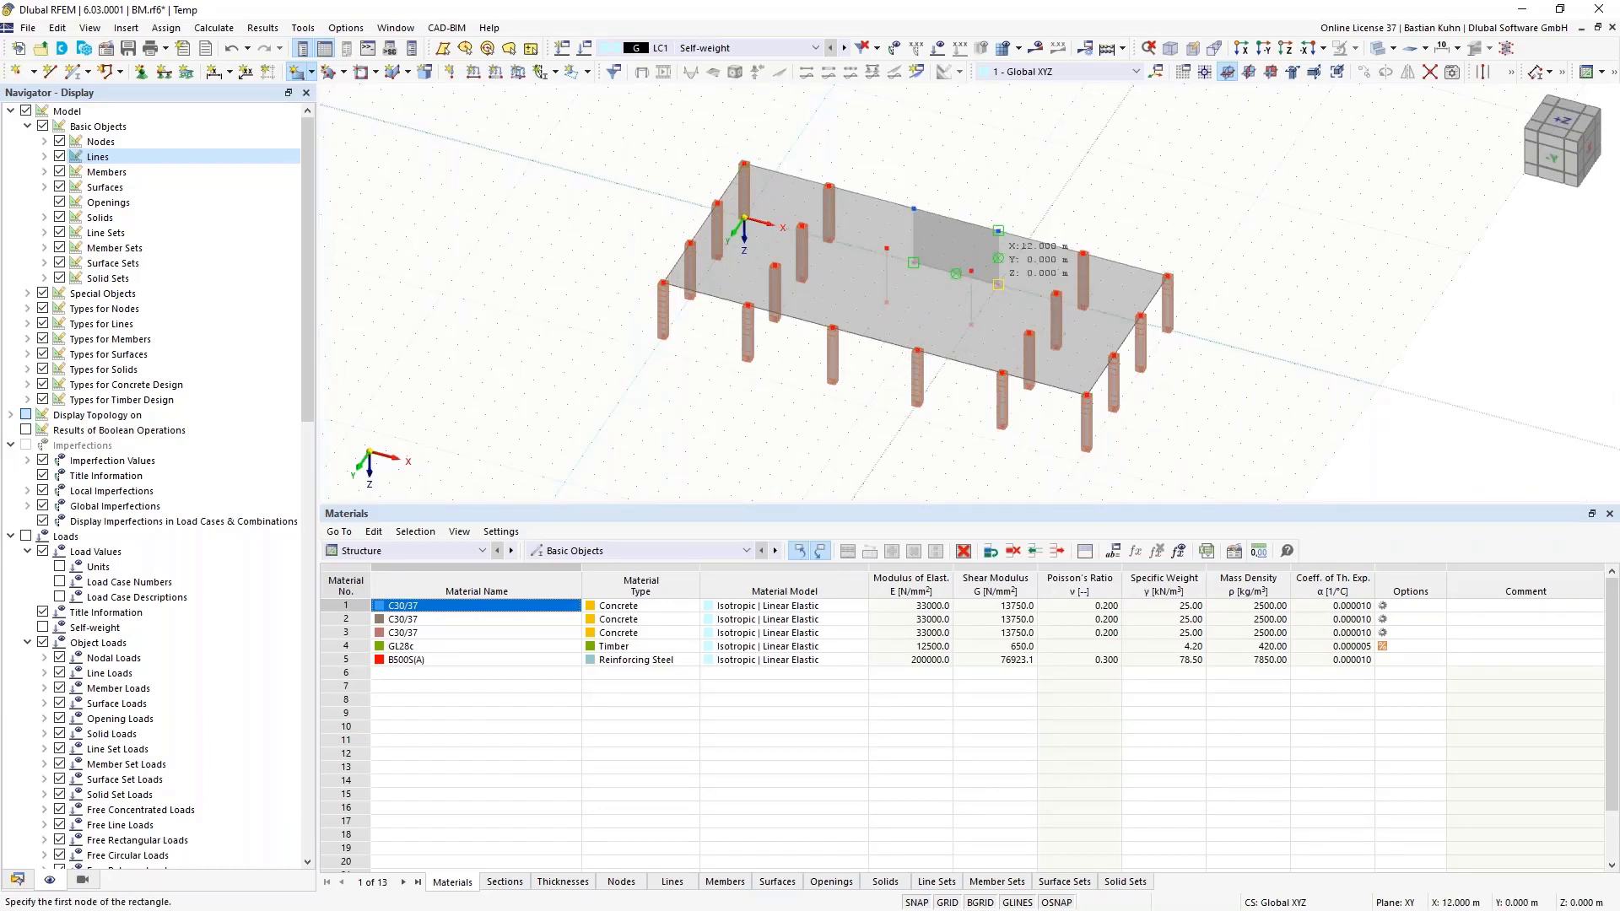
left_click(971, 271)
left_click(998, 285)
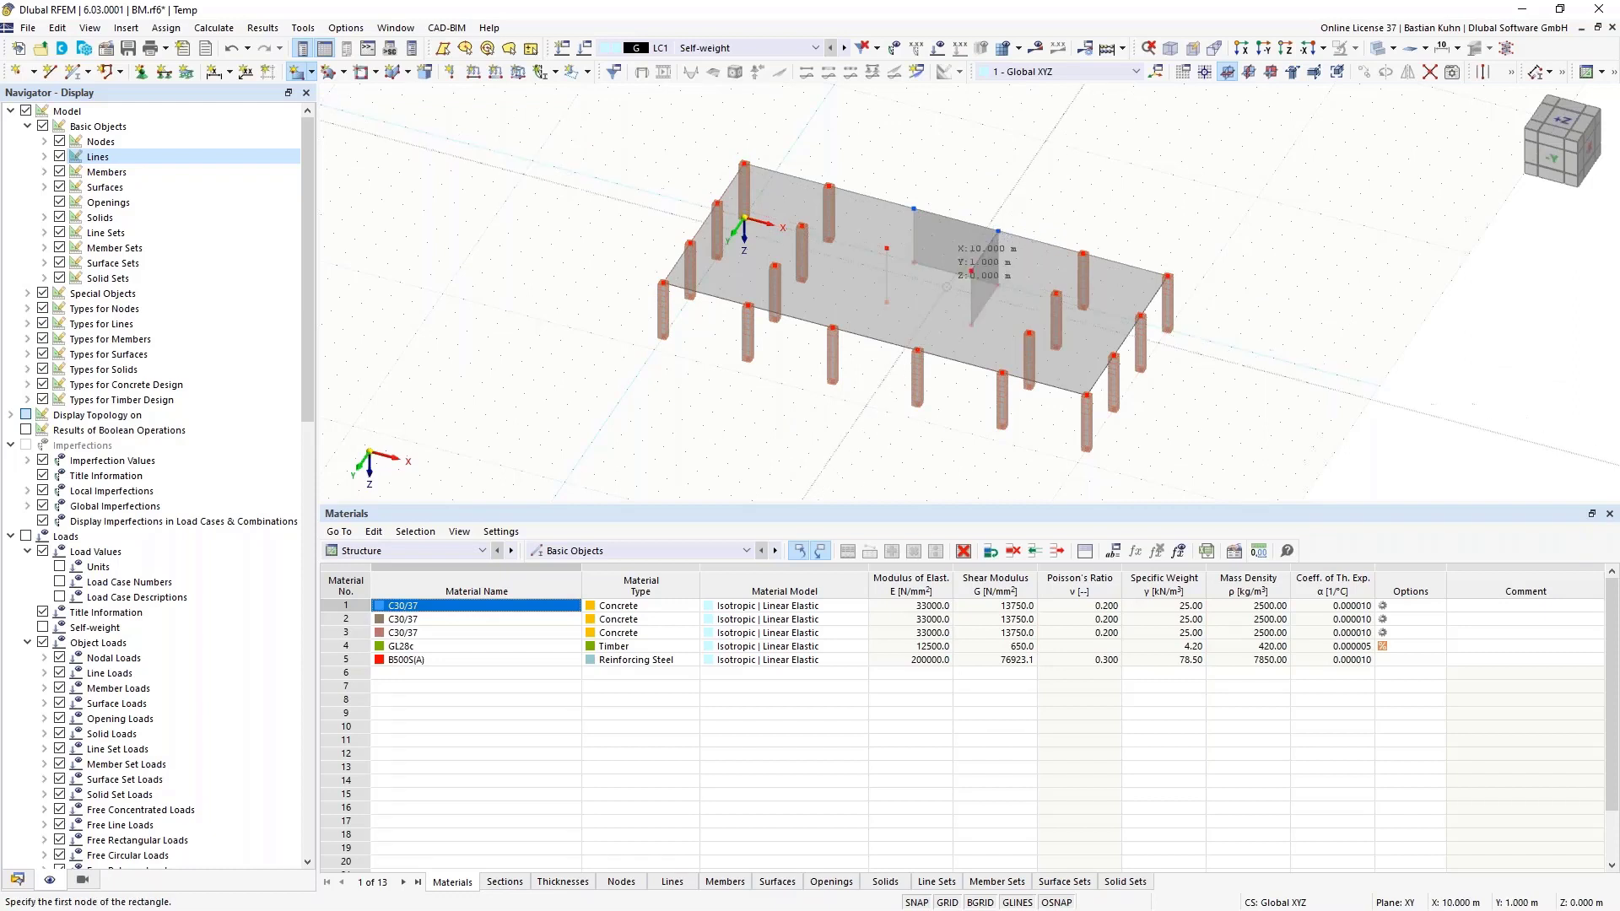
left_click(886, 249)
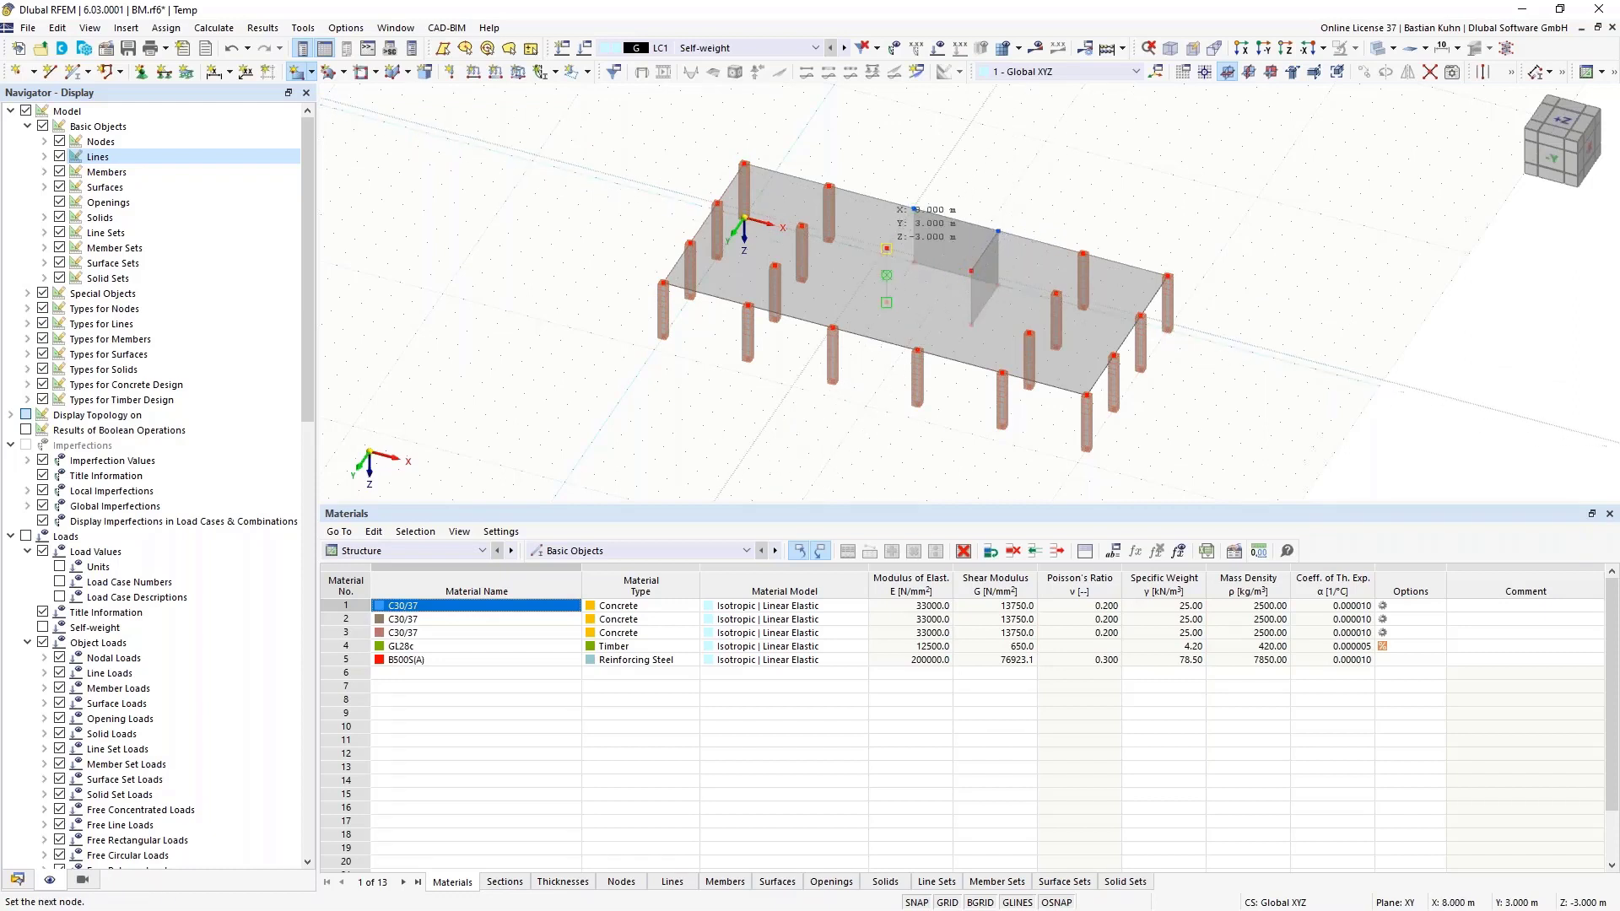
left_click(889, 279)
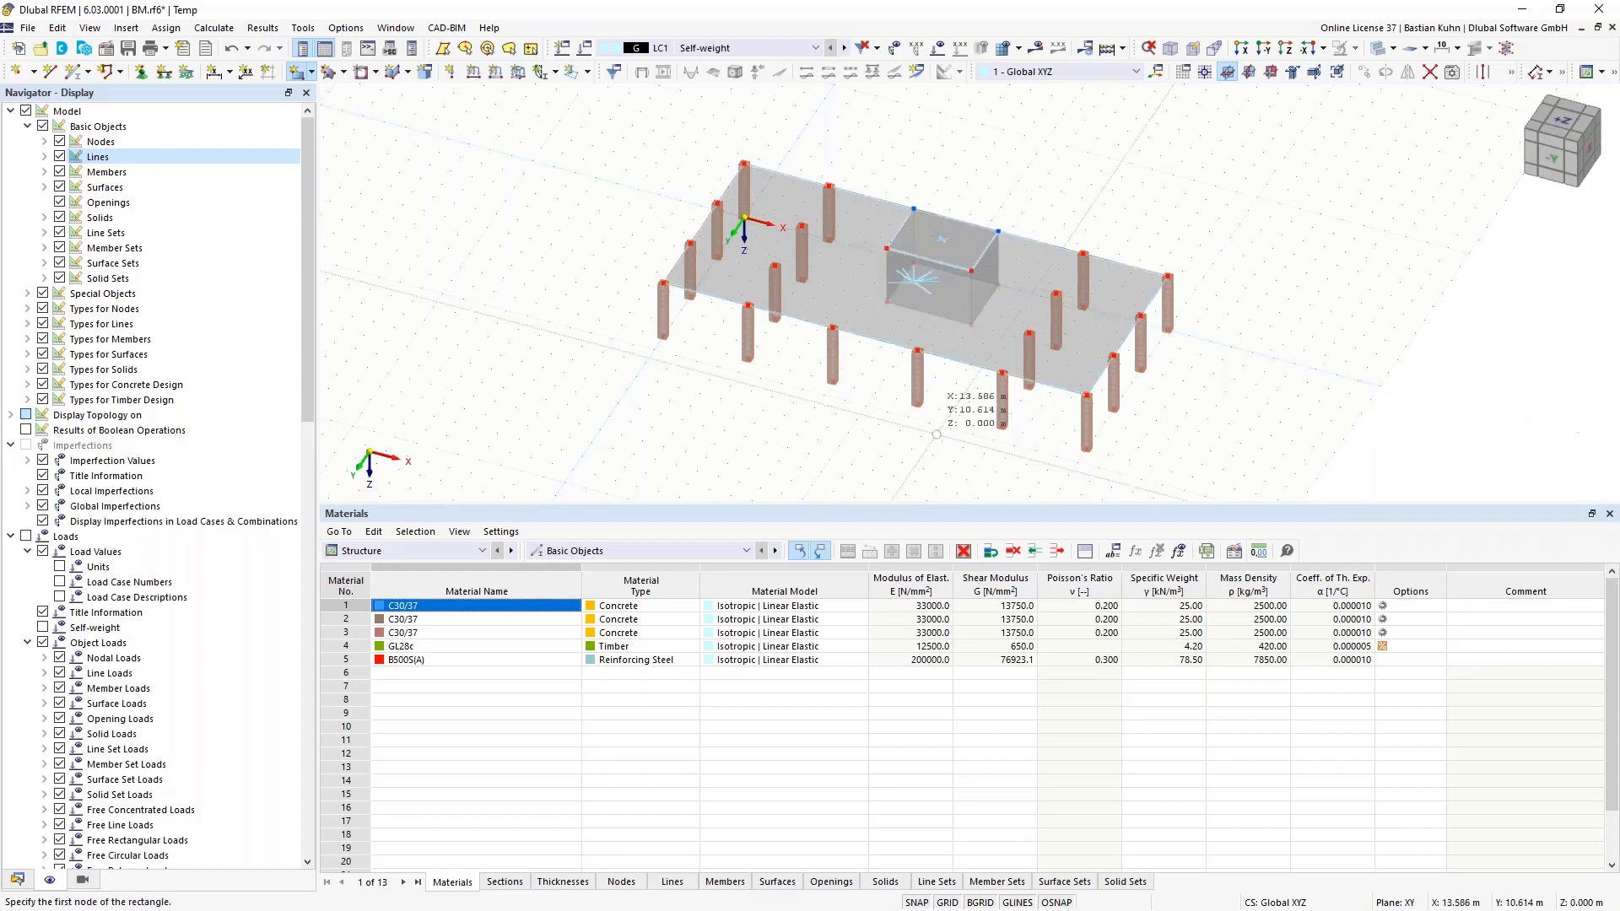
key("Escape")
Divide the bottom line of the core wall at Y = 3 m using 2 intermediate nodes.
middle_click_drag(911, 426, 886, 346)
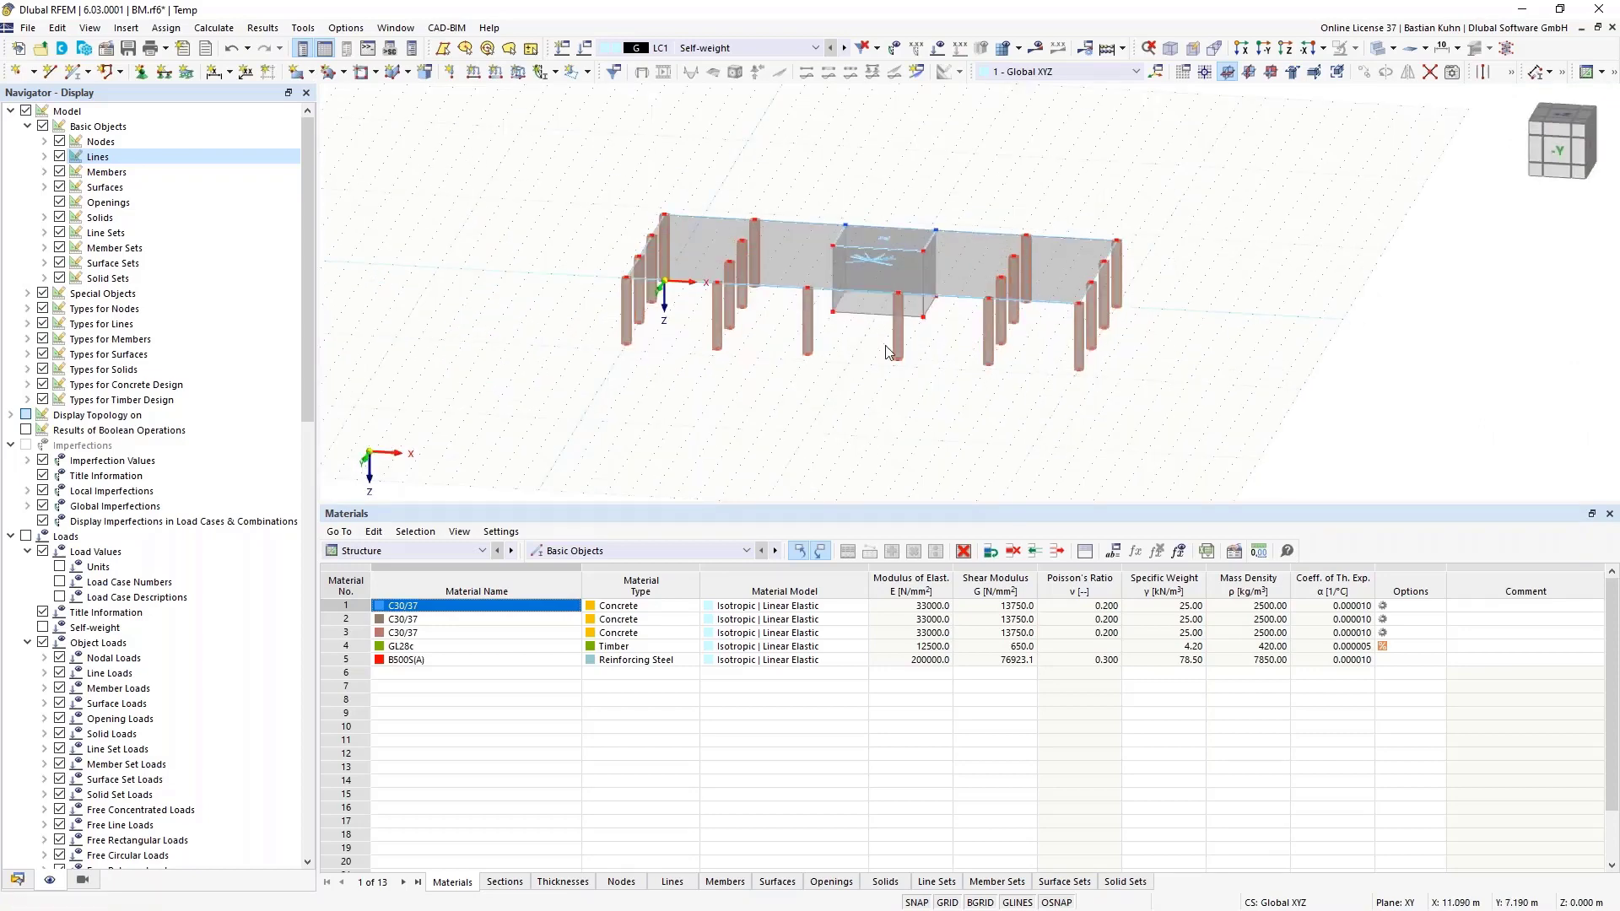
middle_click_drag(857, 337, 893, 360, "ctrl")
scroll(886, 358, "up", 5)
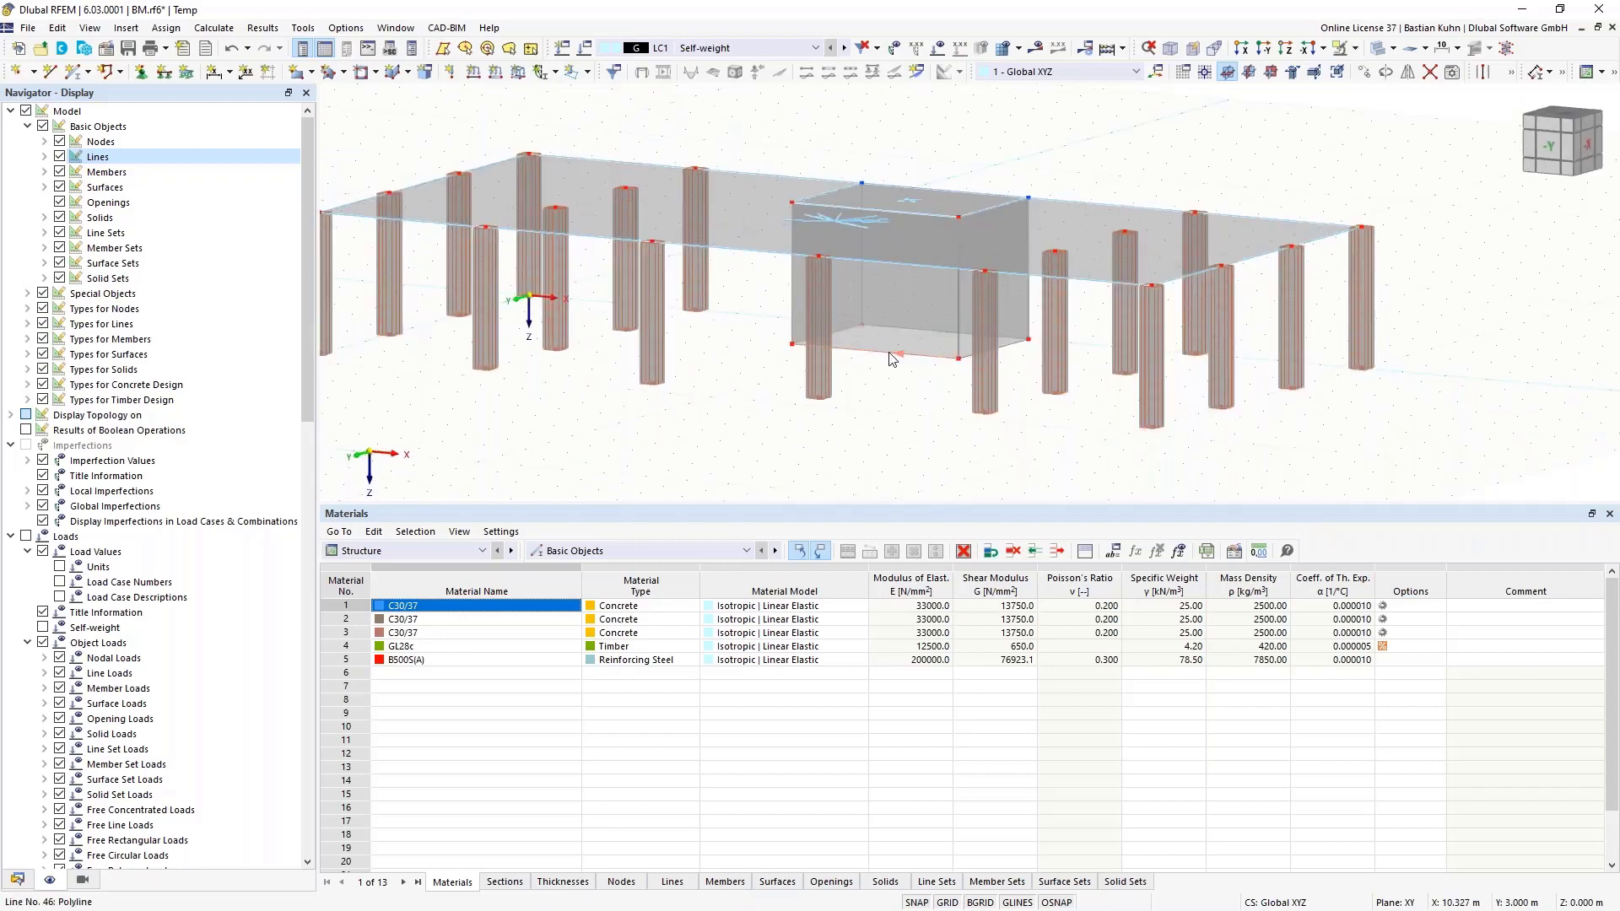
right_click(911, 362)
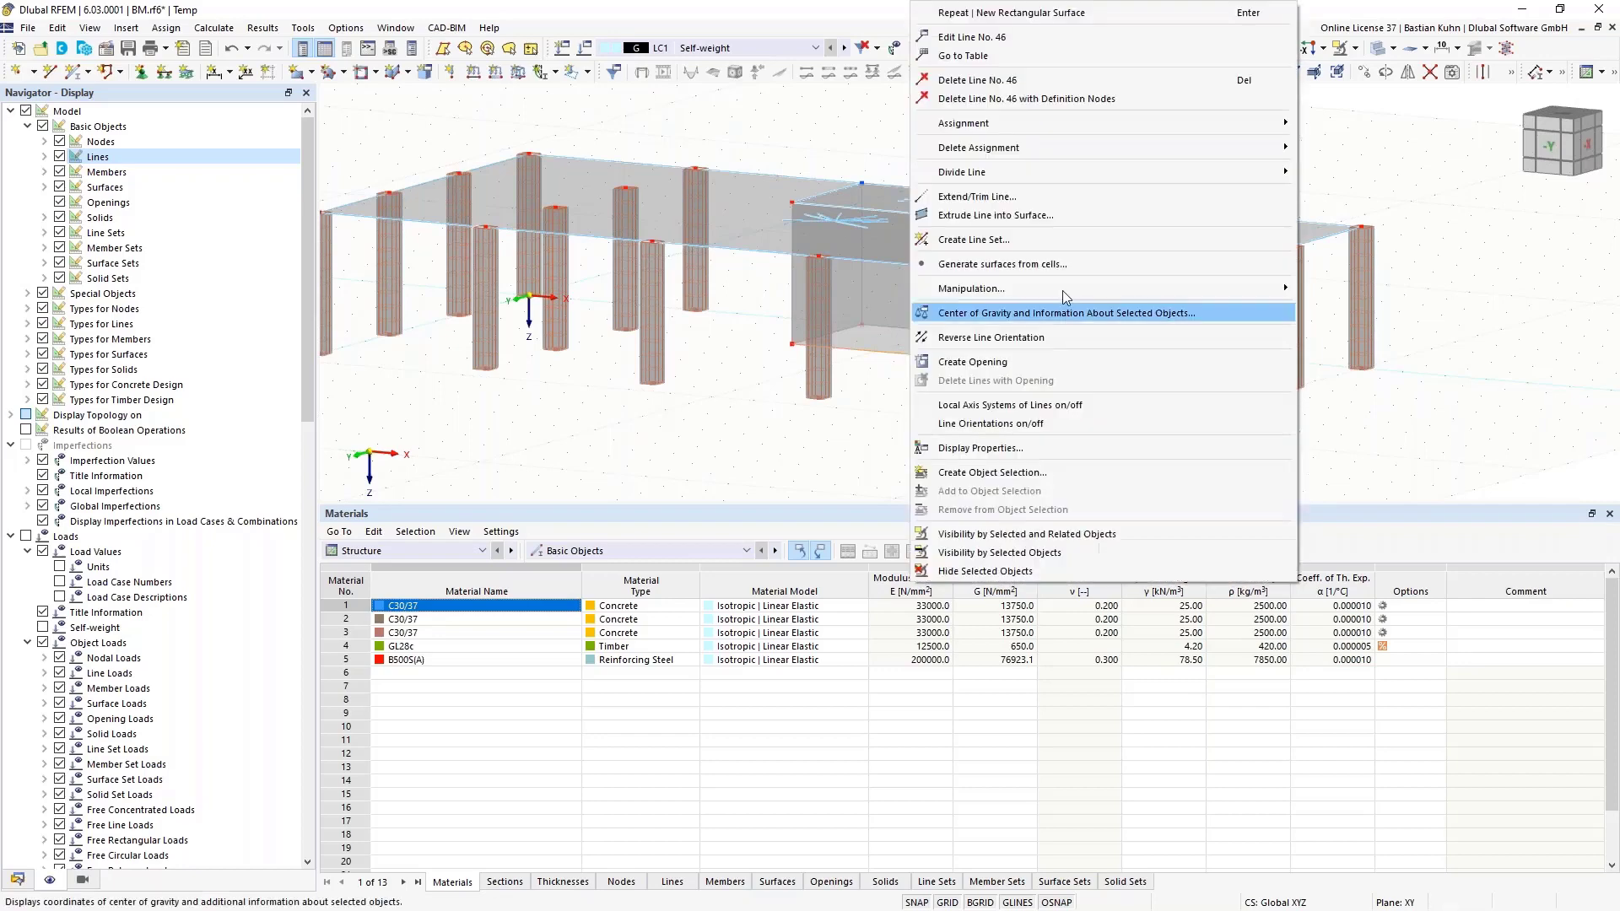
mouse_move(1231, 172)
left_click(1316, 203)
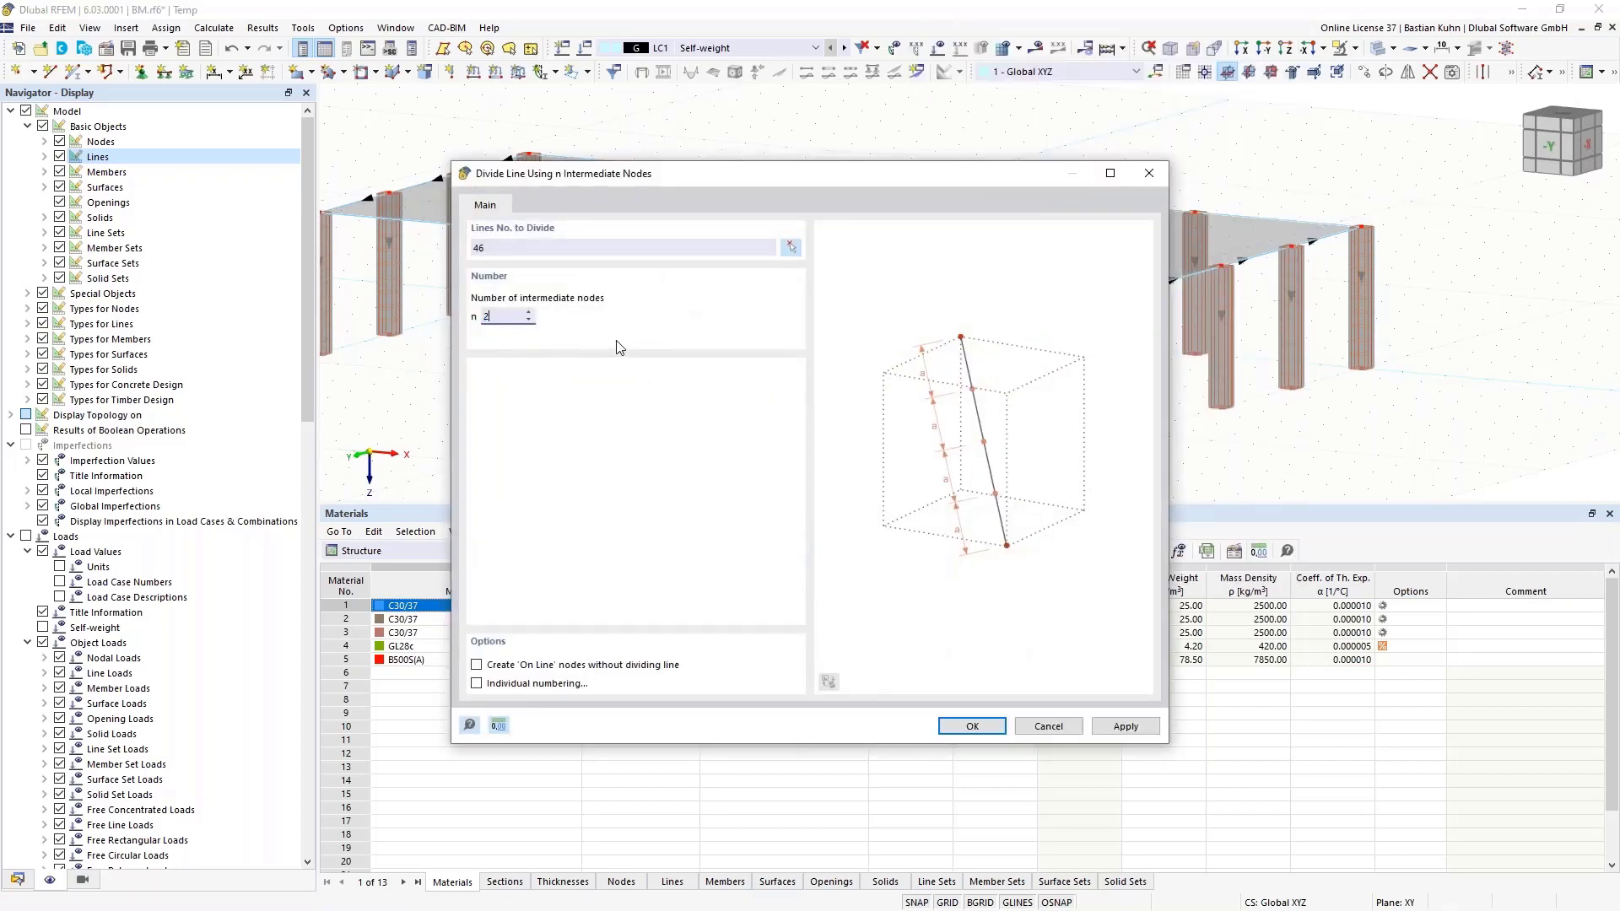
key("Return")
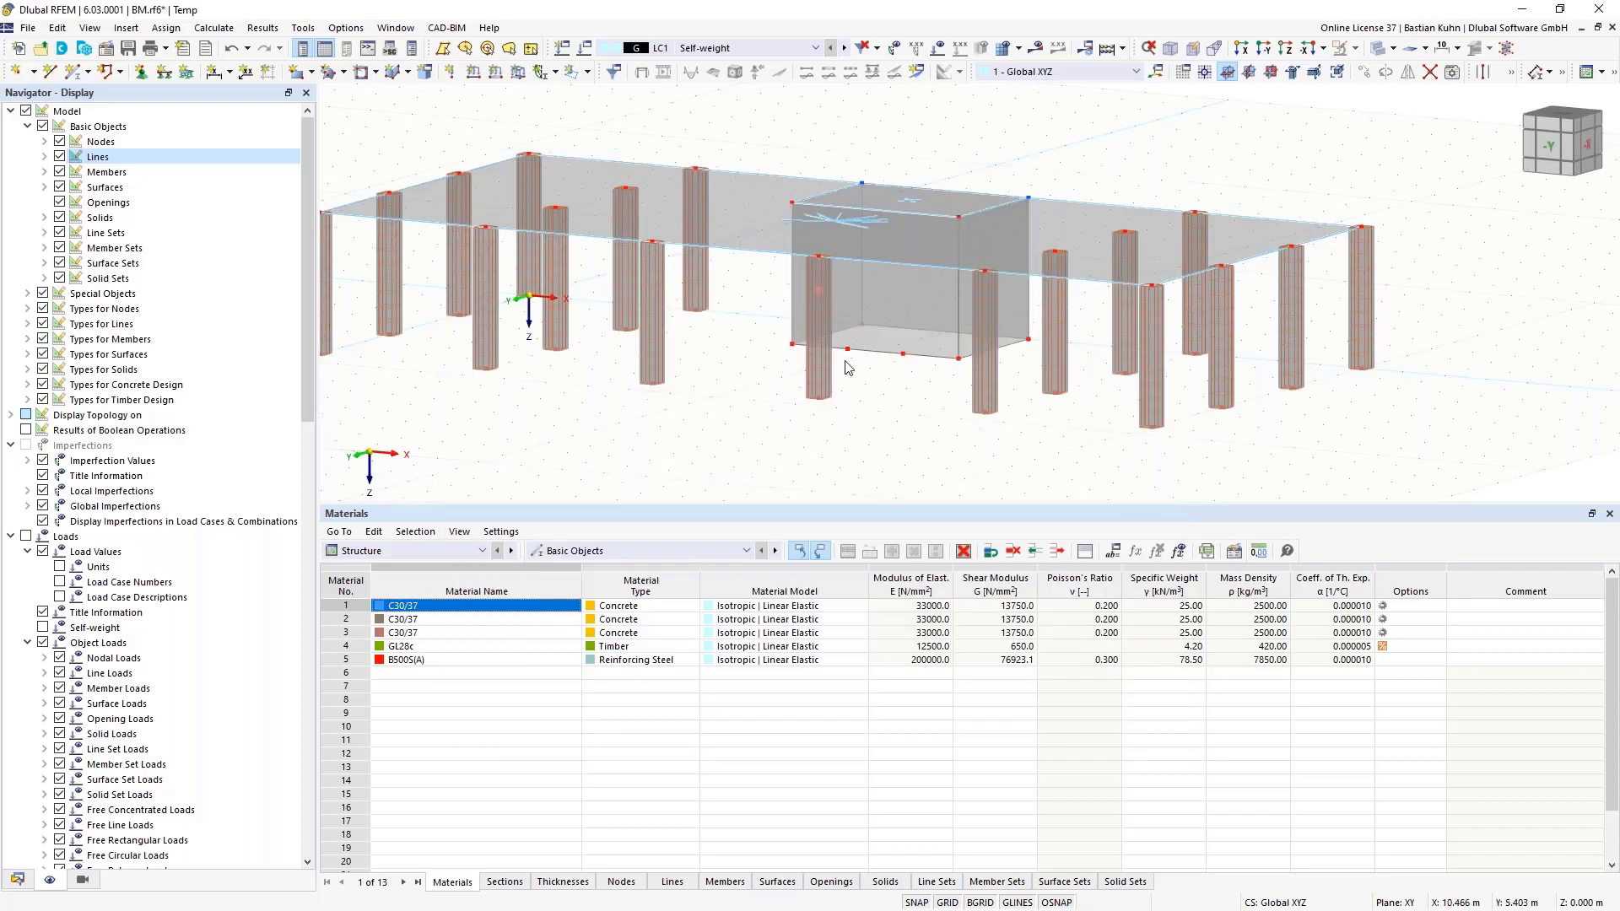
Move the two intermediate nodes on the core wall's bottom line to X = 9 m and X = 11 m.
double_click(847, 351)
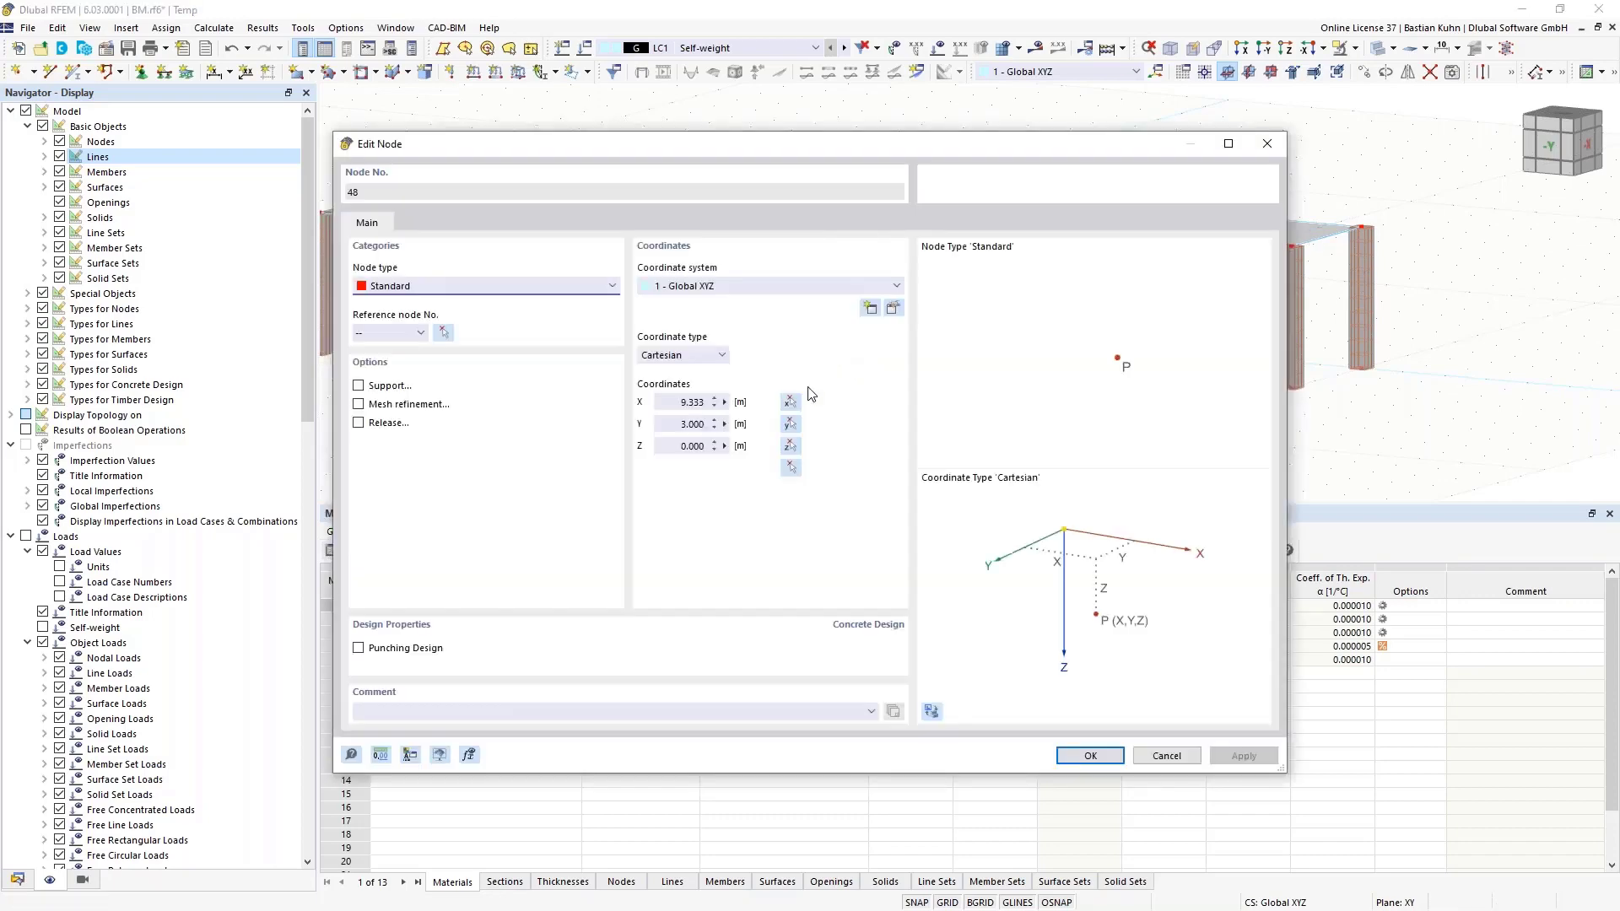
left_click(677, 402)
type("9")
key("Return")
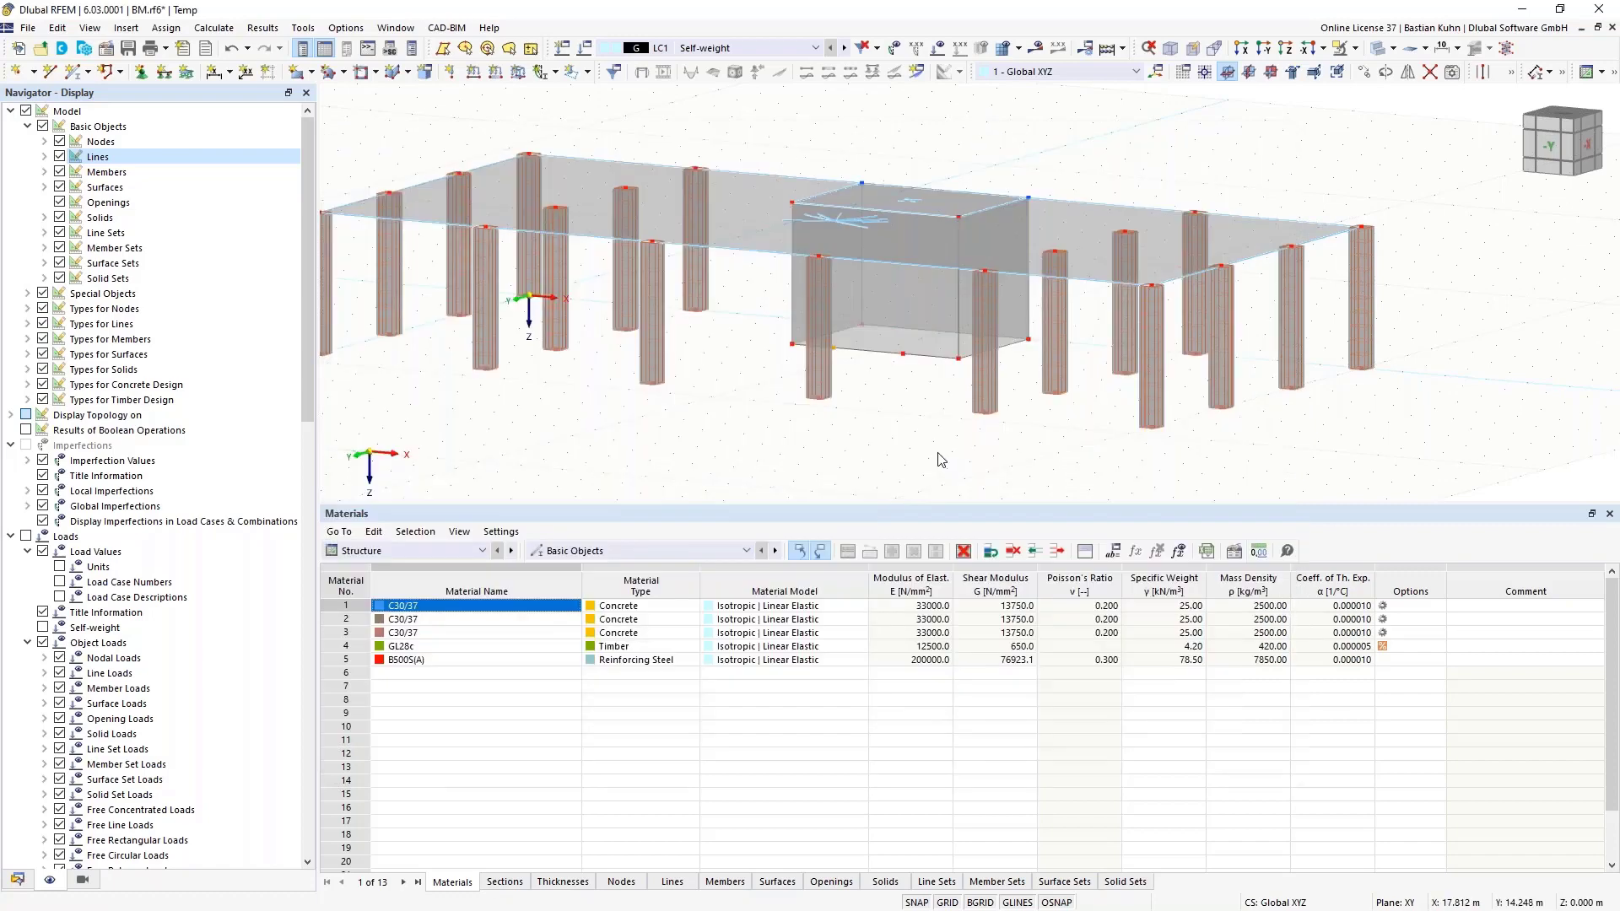
double_click(903, 355)
left_click(687, 403)
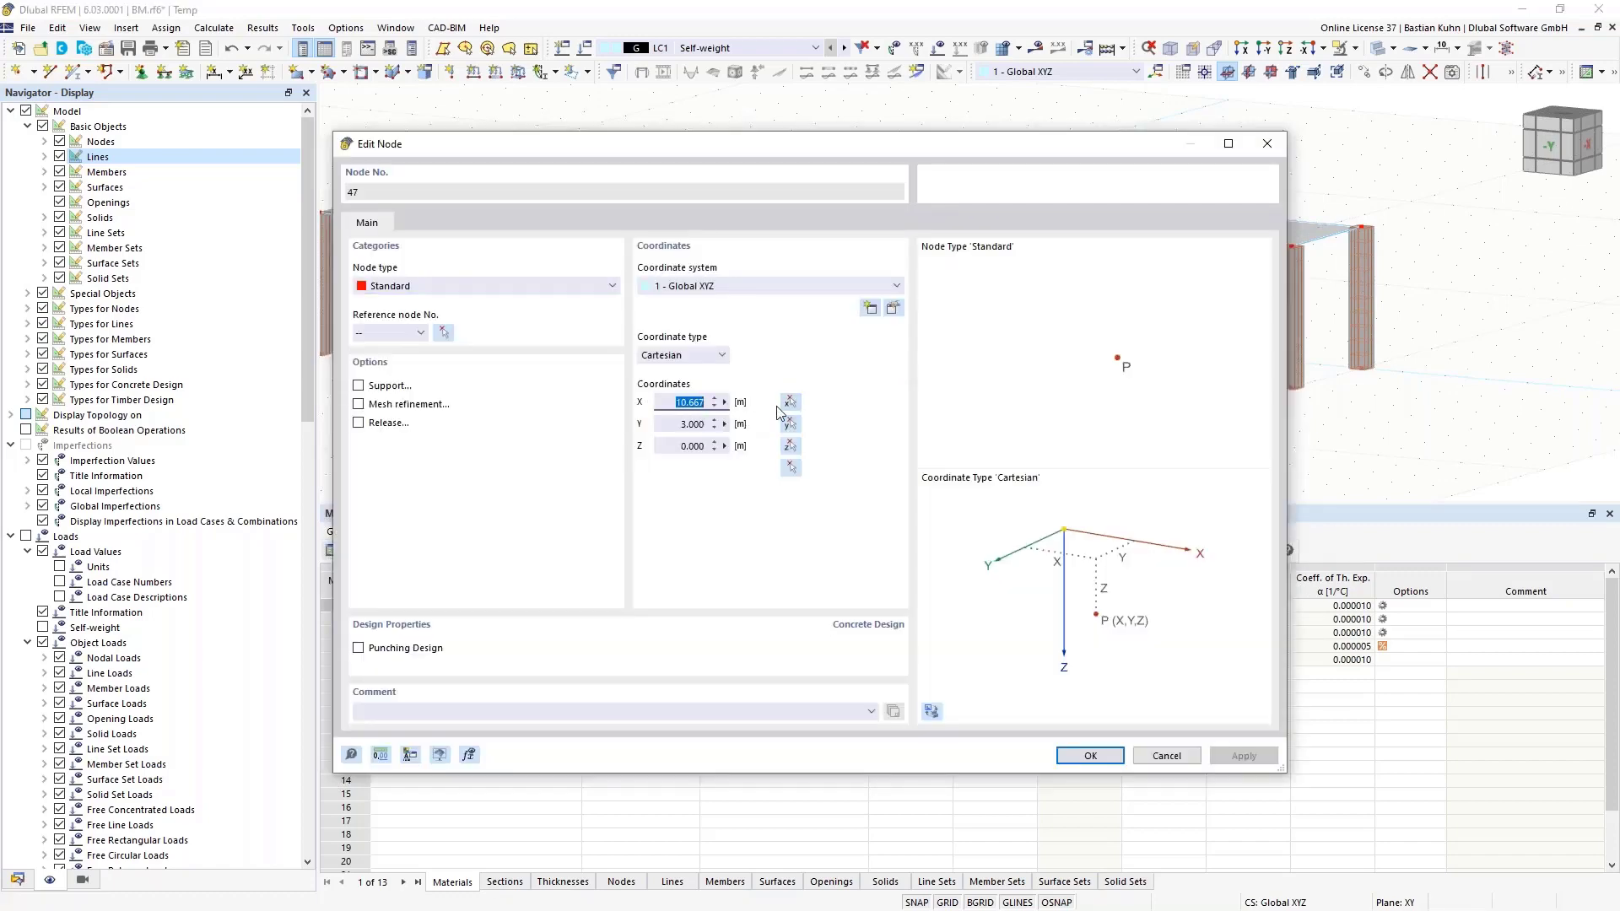
type("11")
key("Return")
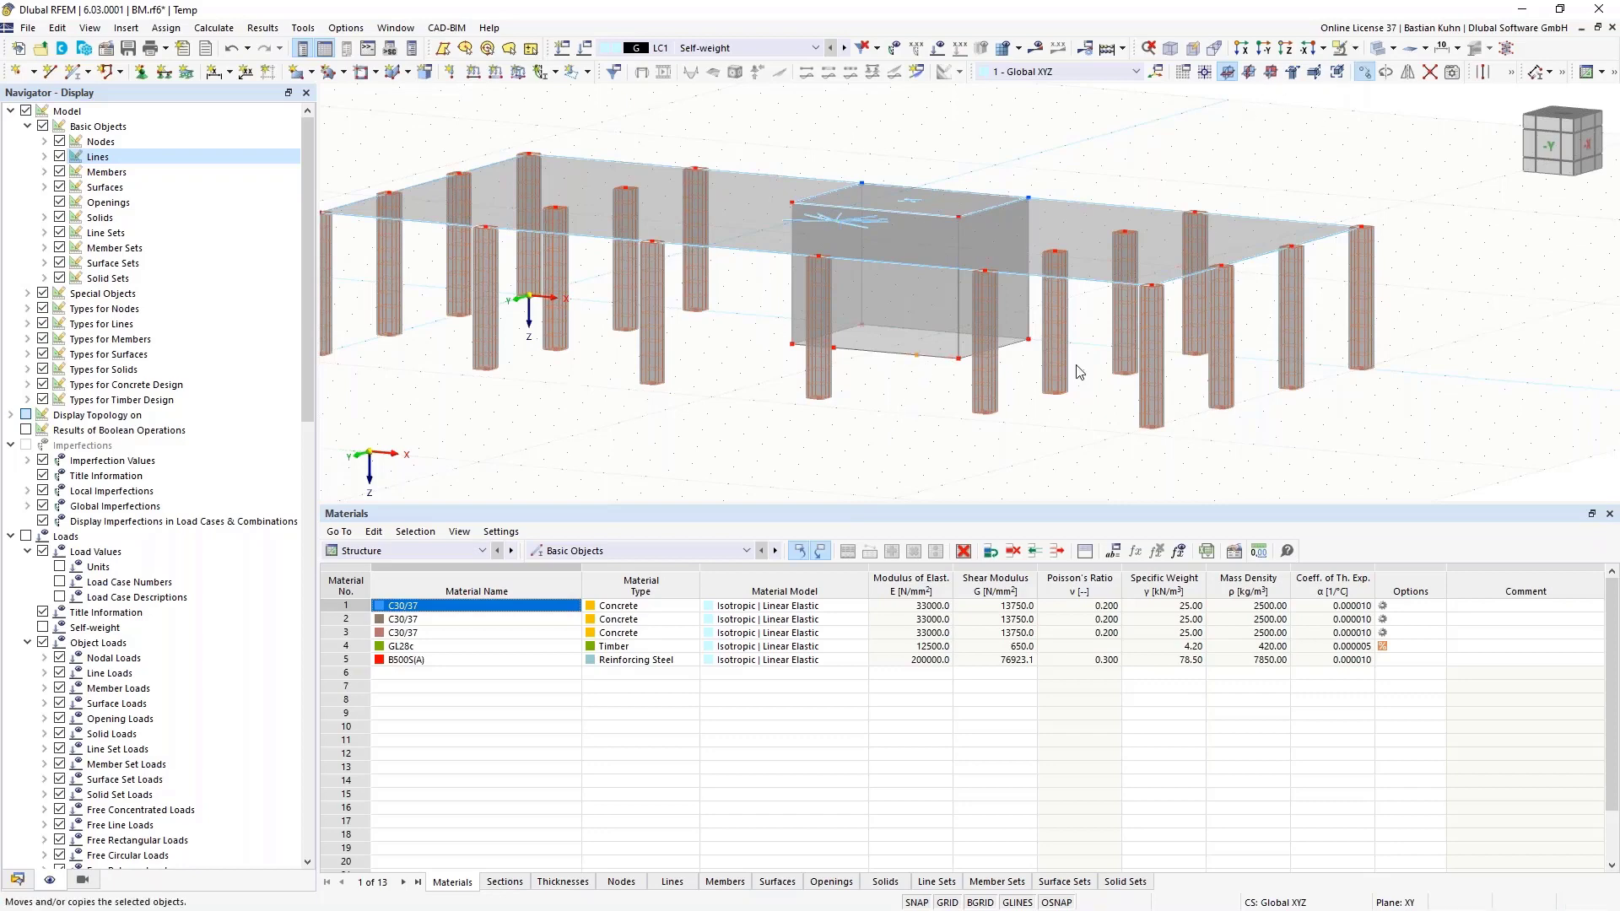
Copy the base node at X = 11 m once with displacement Z = -2.5 m and step links disabled.
left_click(1364, 71)
left_click(588, 554)
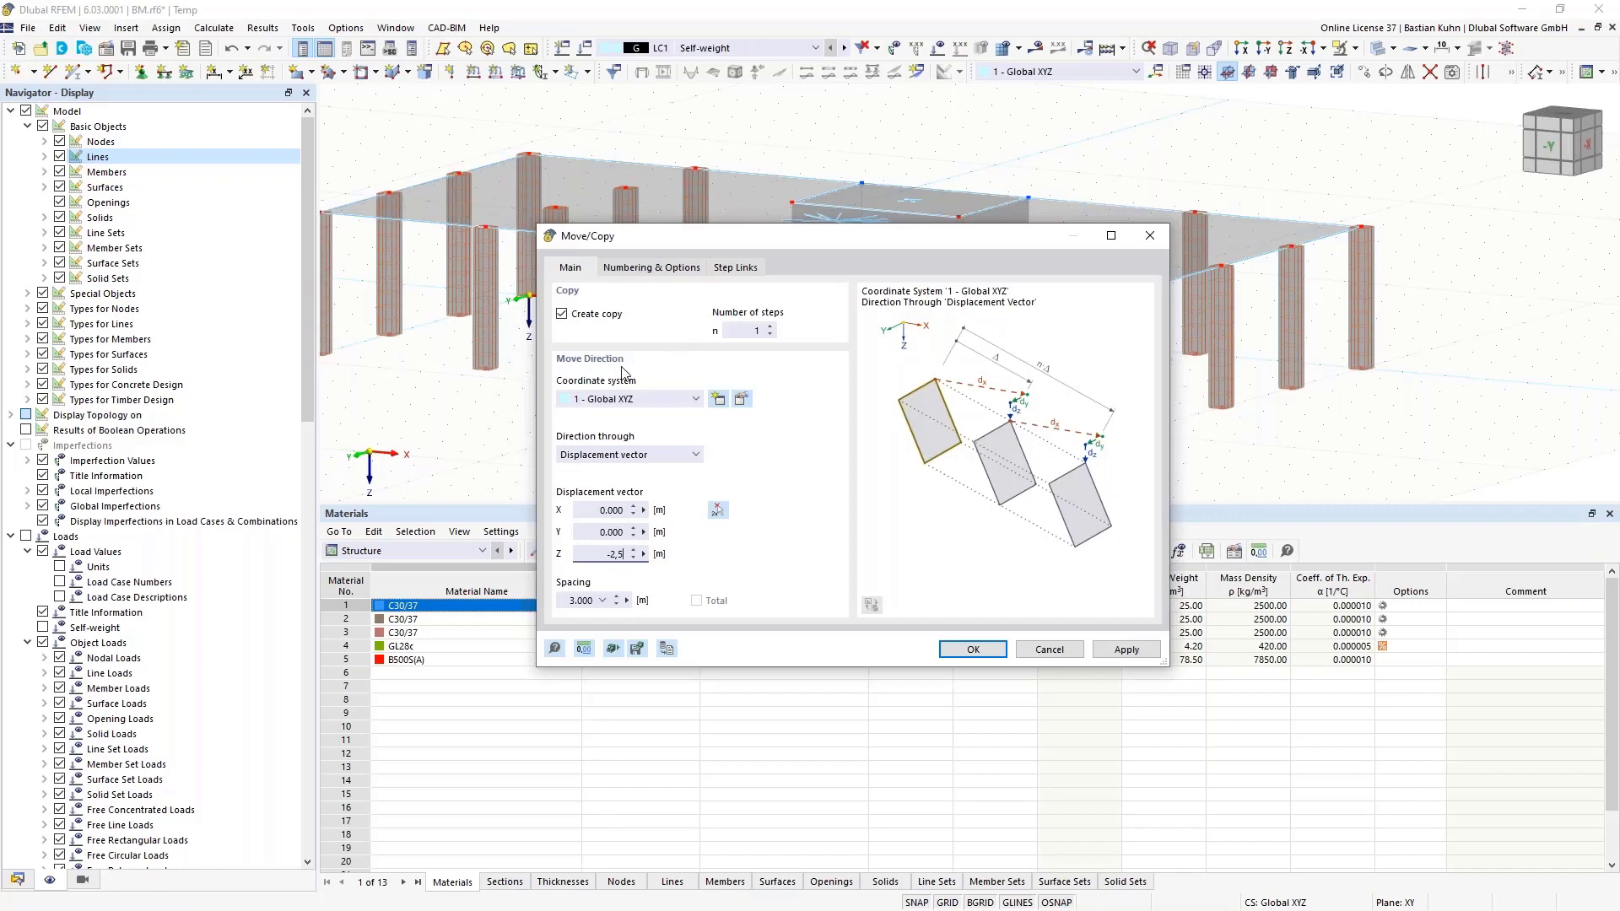
left_click(651, 267)
left_click(561, 482)
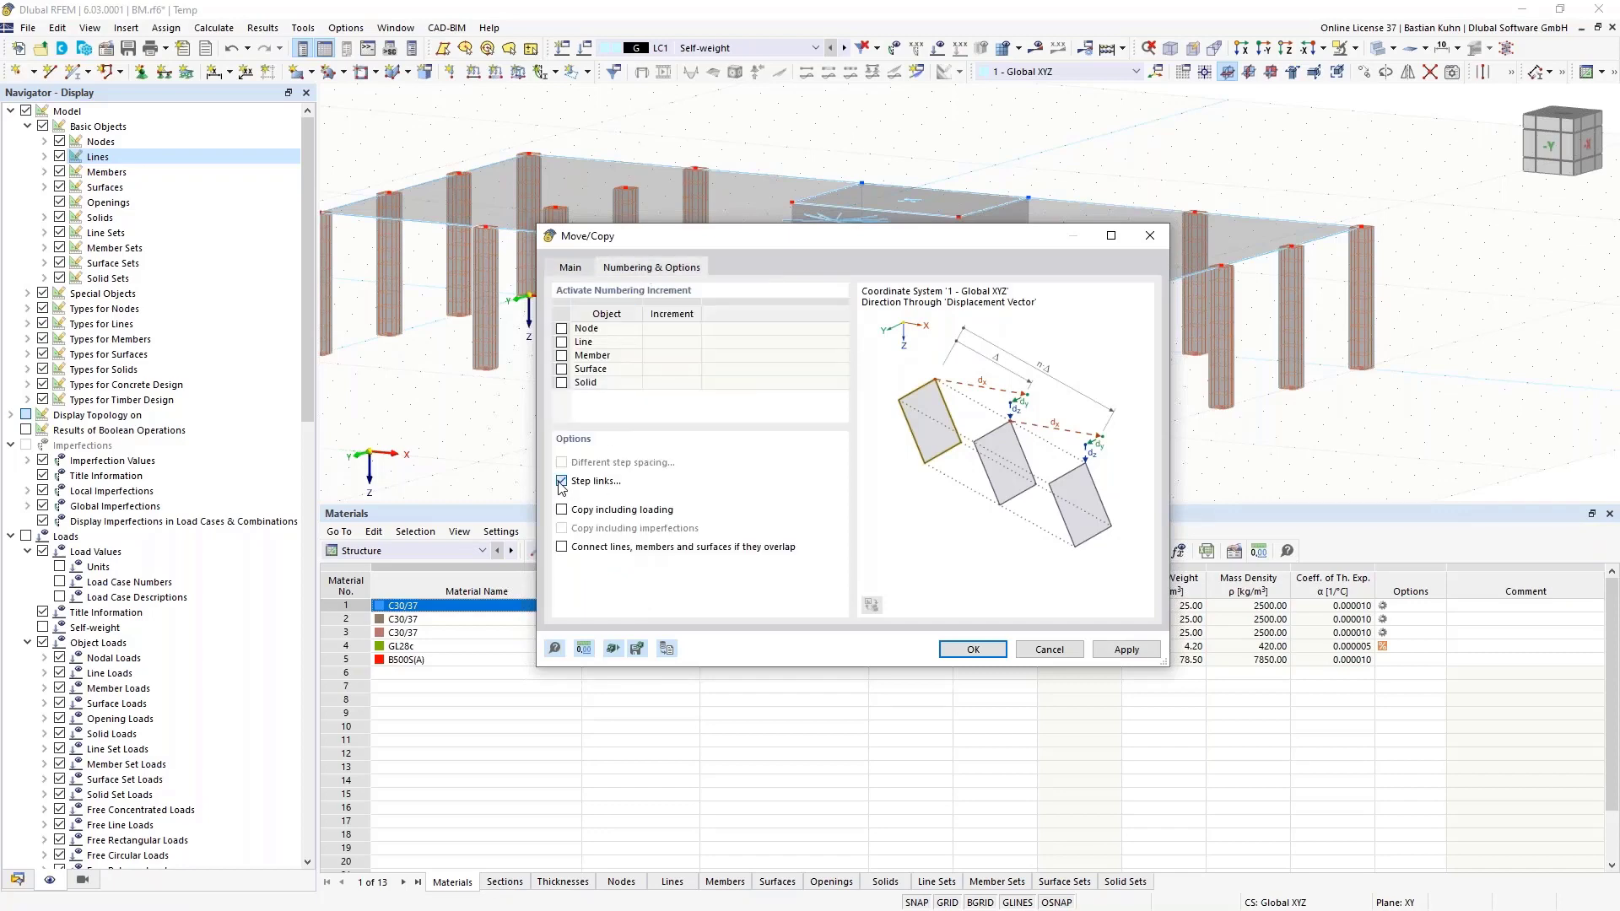
left_click(950, 653)
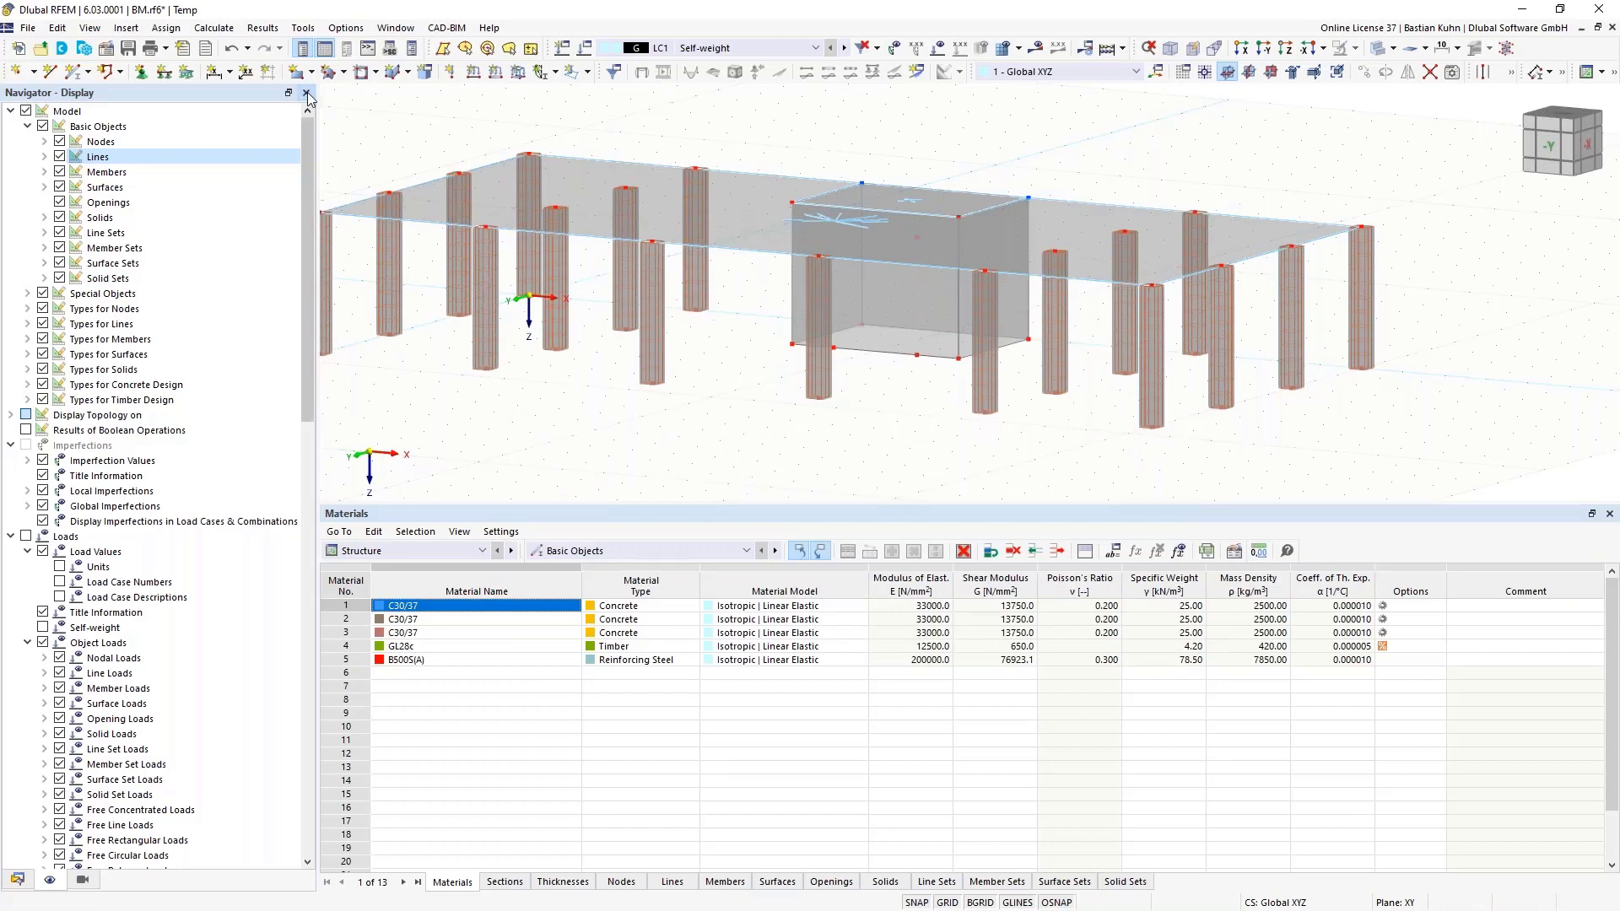
Draw a rectangular door opening in the core wall at Y = 3 m, from the base node at X = 9 m to the copied node.
left_click(362, 71)
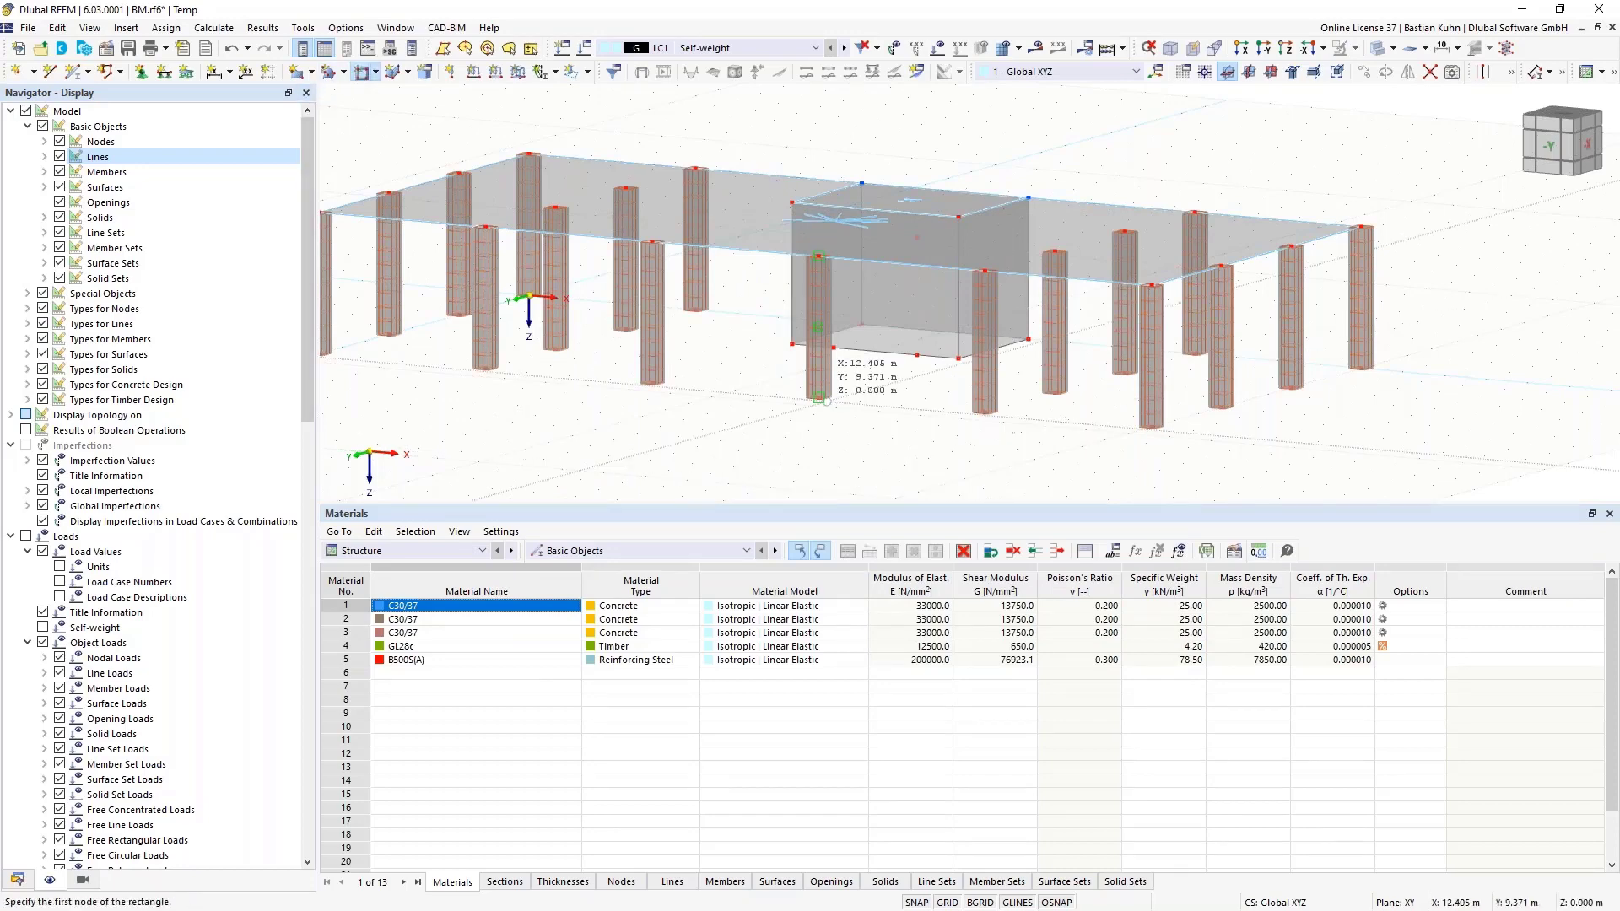
left_click(833, 346)
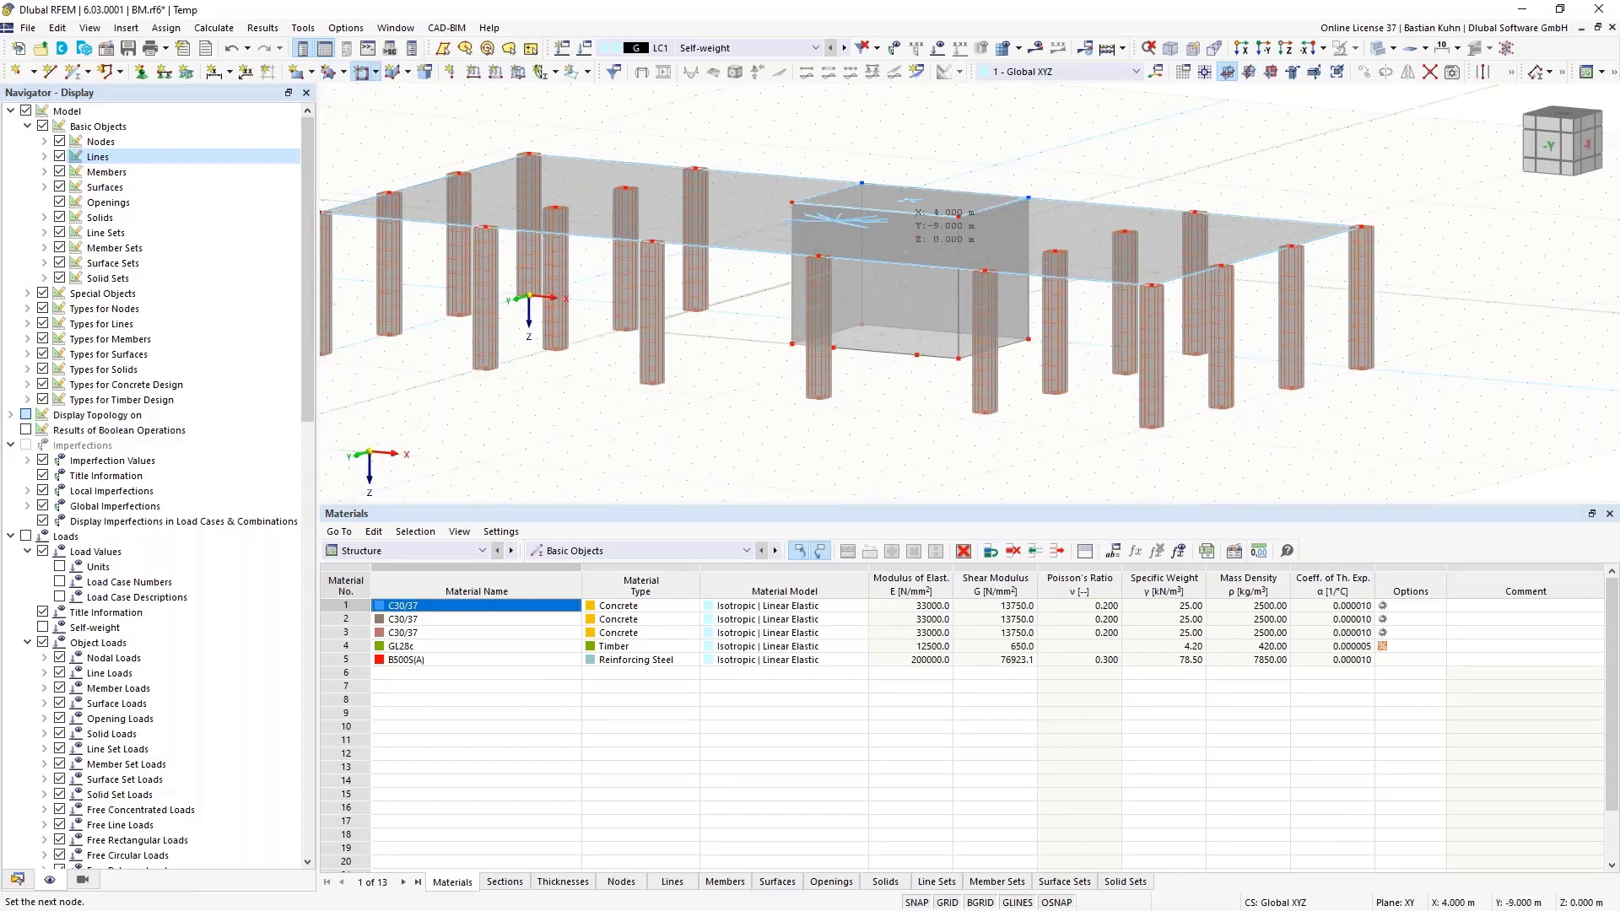
left_click(916, 237)
key("Escape")
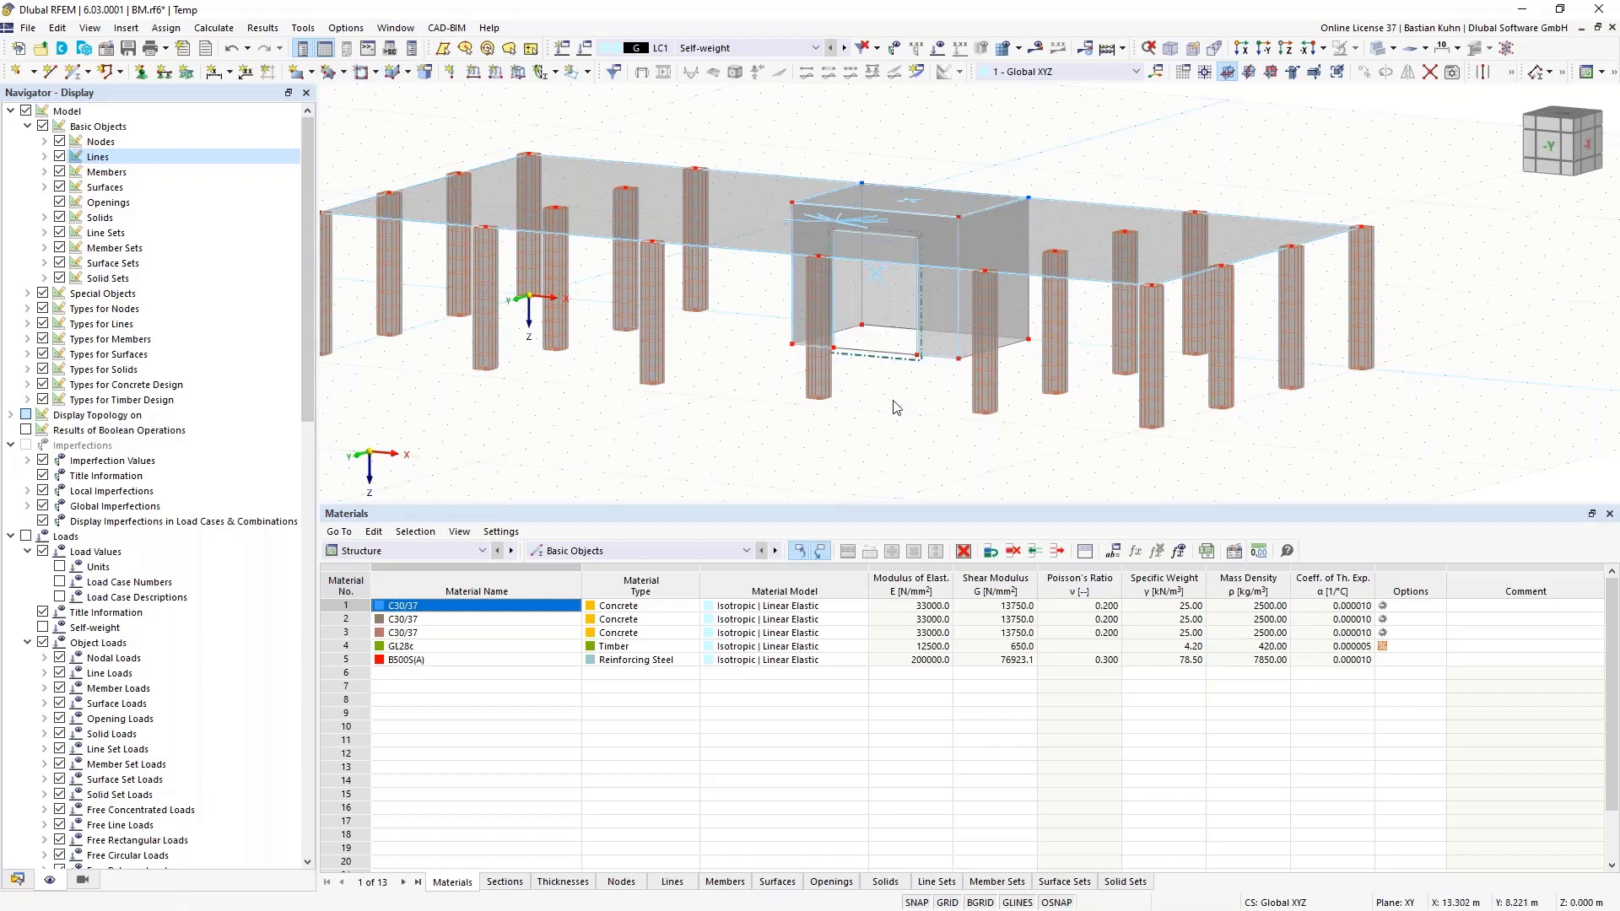
Enable perpendicular object snap and draw two 0.5 m vertical lines from the door opening's upper corners to the wall's top edge.
mouse_move(899, 385)
middle_mouse_down()
mouse_move(916, 359)
mouse_move(822, 409)
mouse_move(894, 372)
middle_mouse_up()
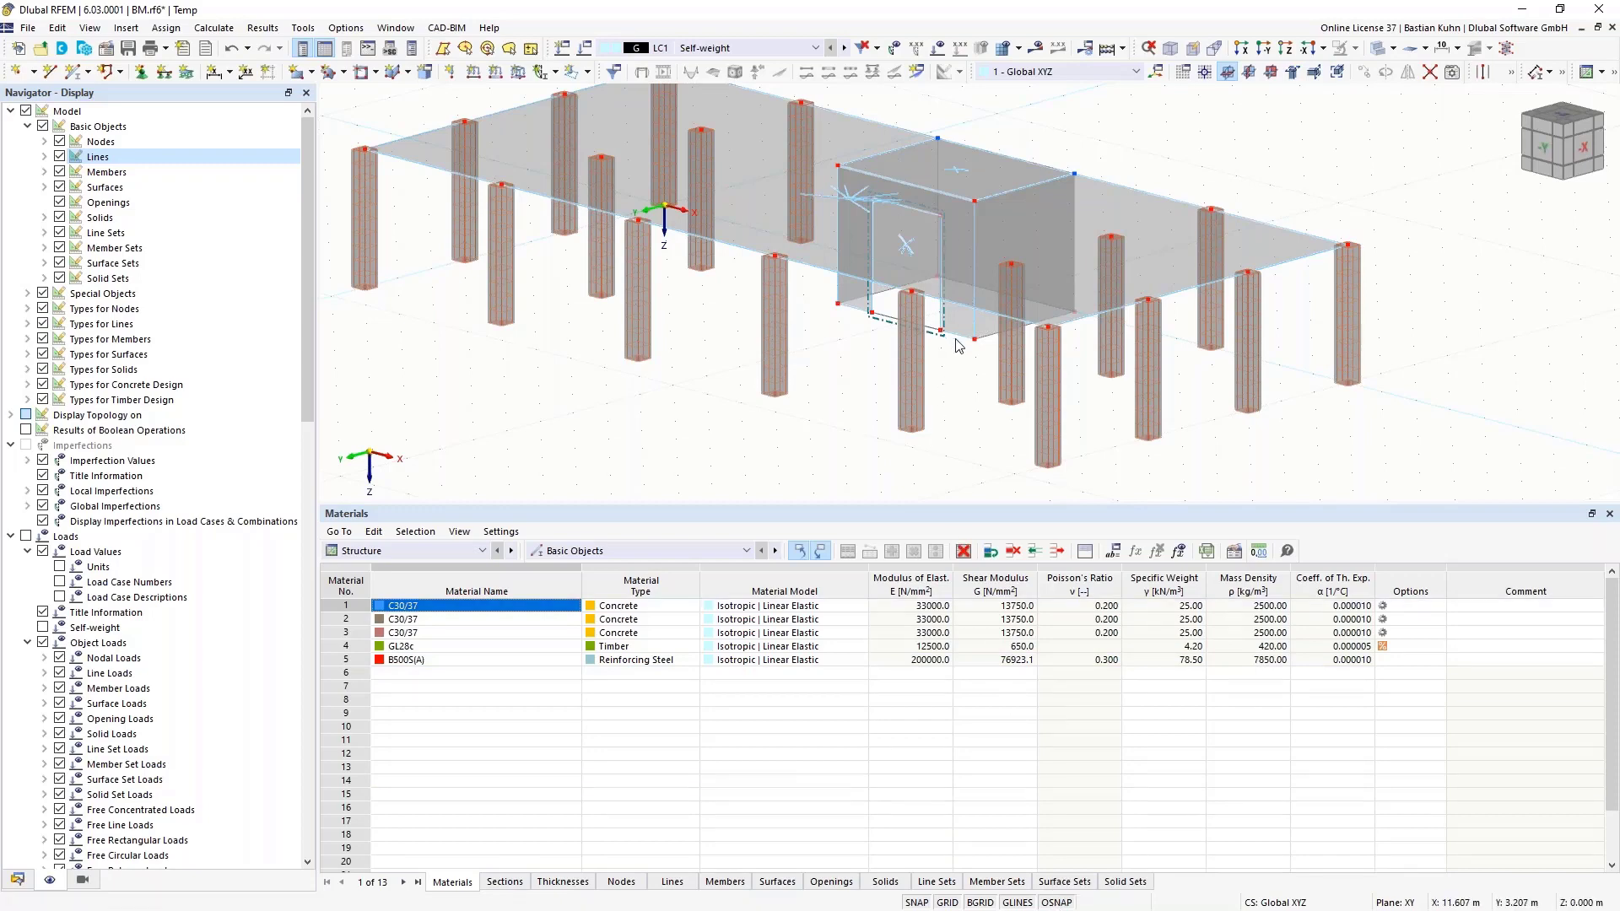
middle_click_drag(963, 397, 954, 434)
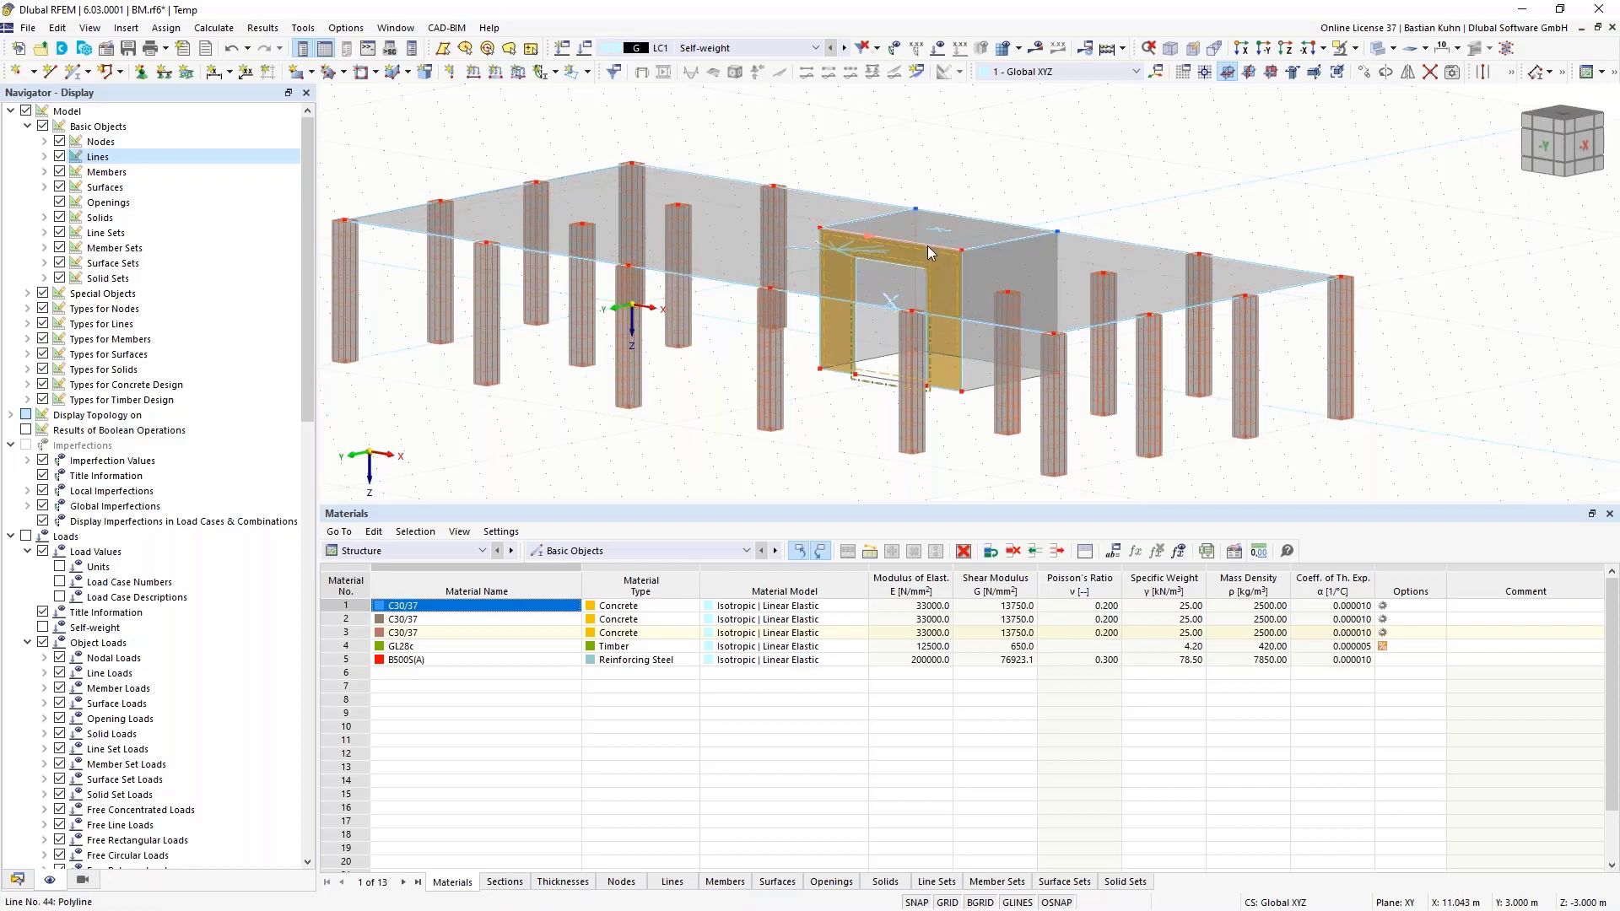
right_click(1053, 907)
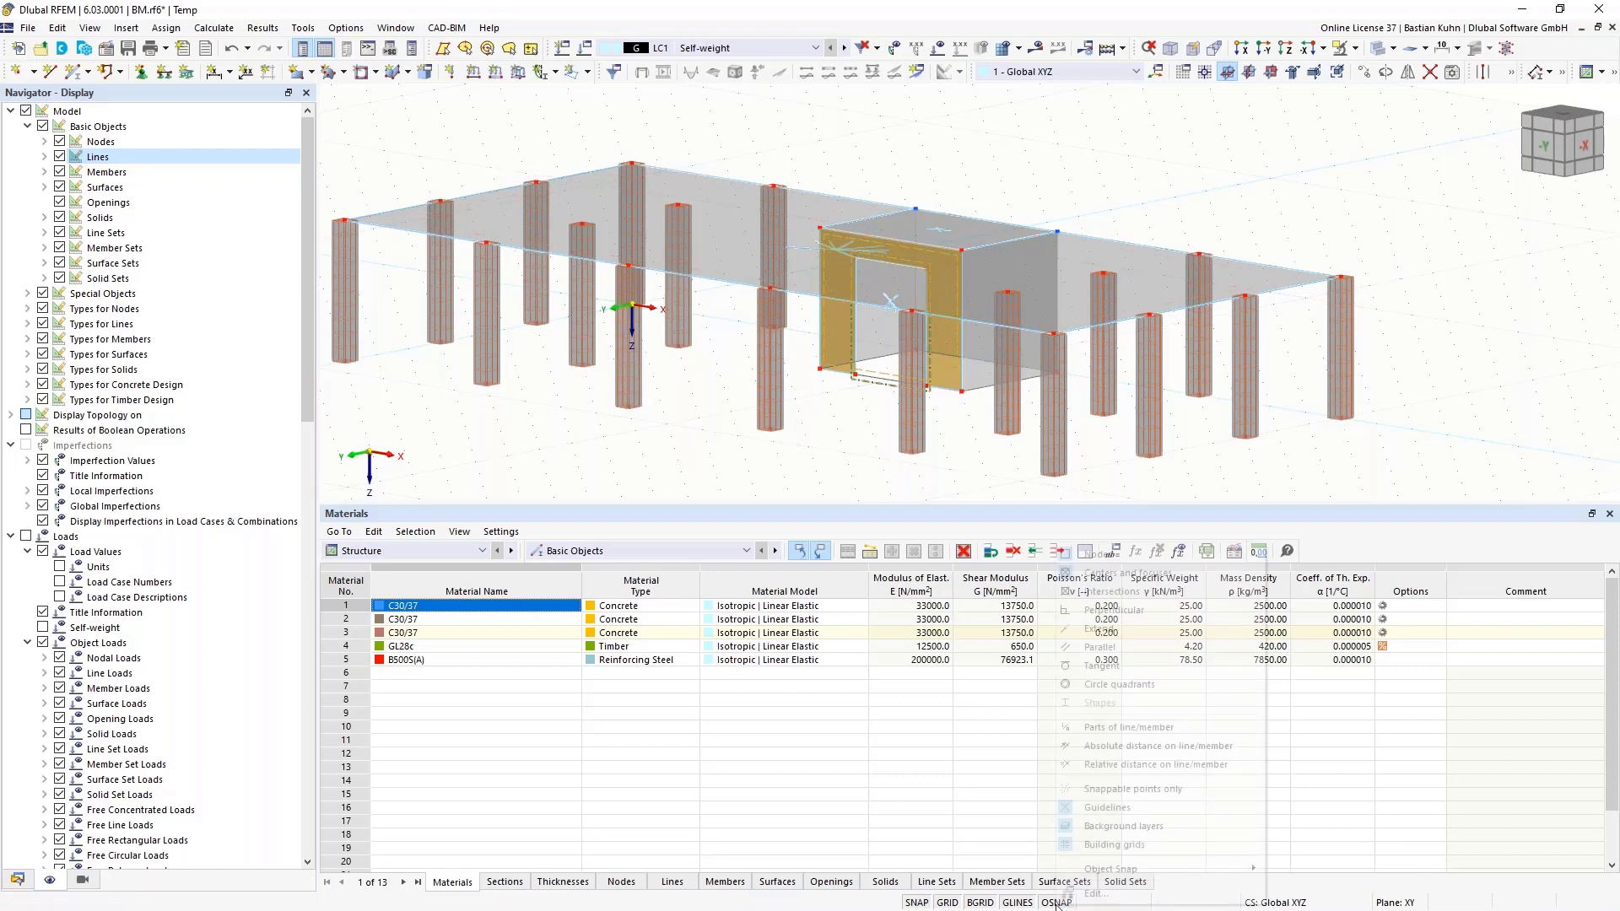
left_click(1134, 614)
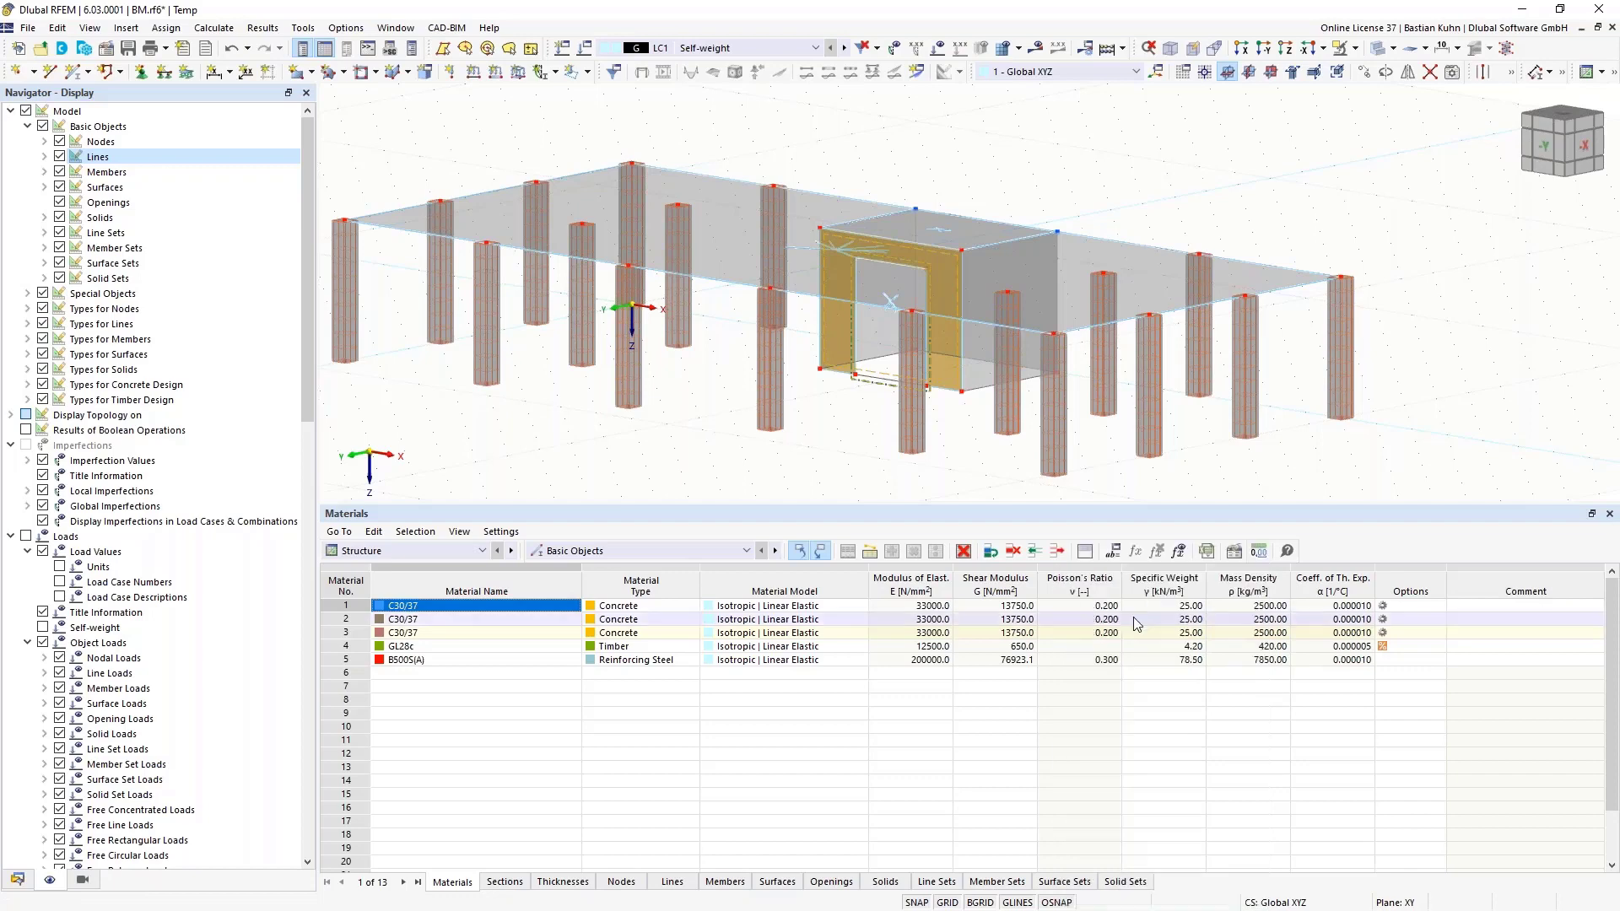
left_click(49, 72)
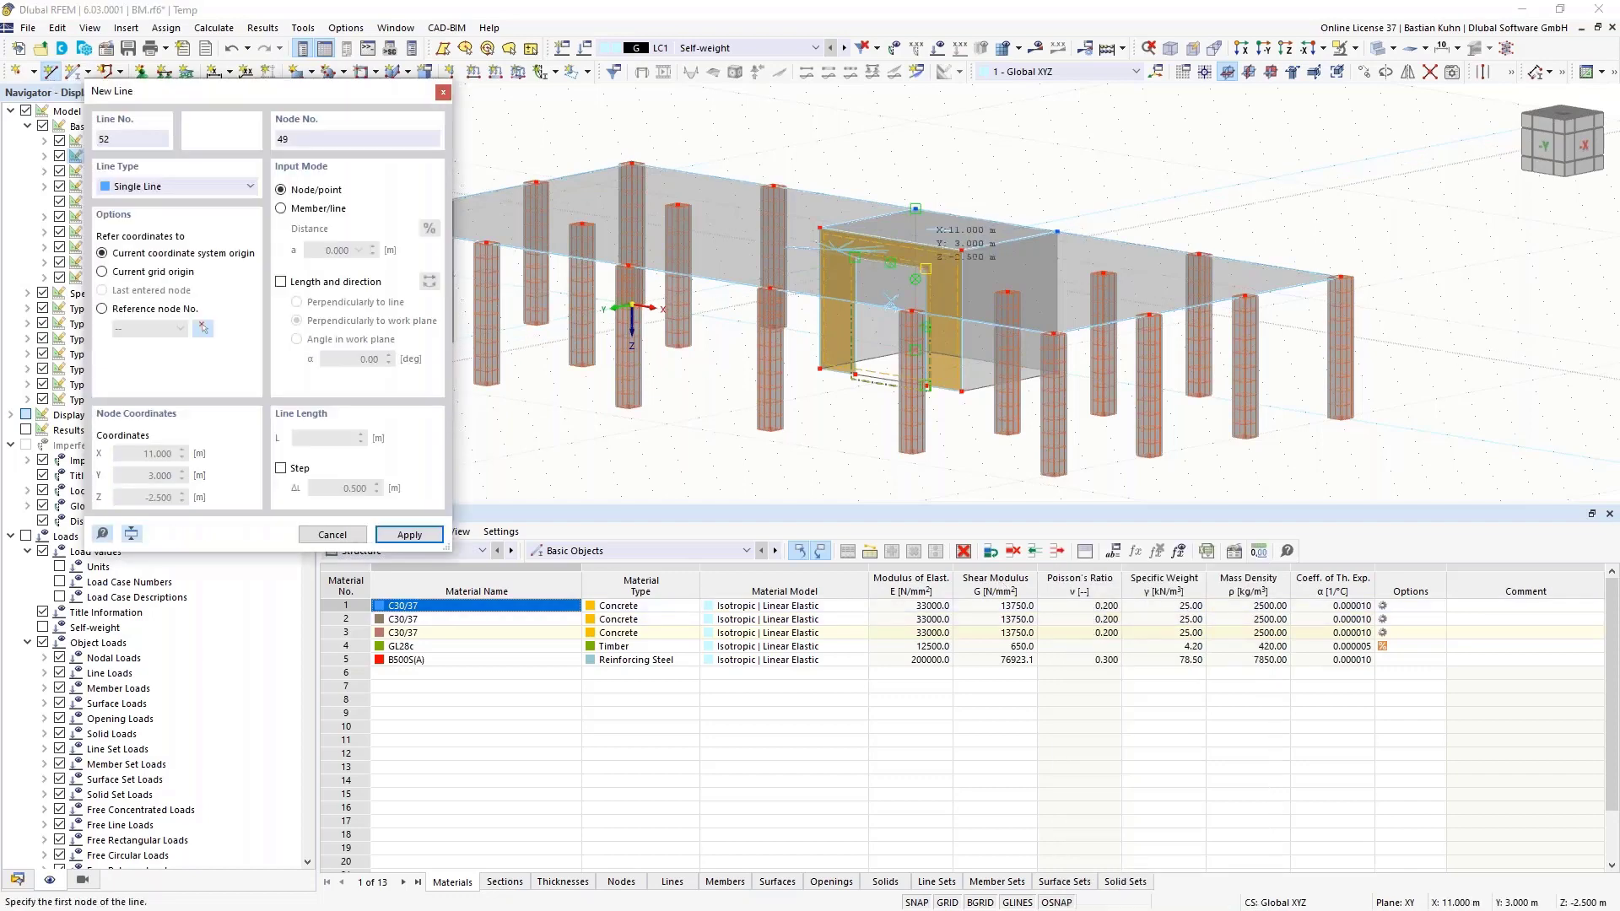
left_click(925, 268)
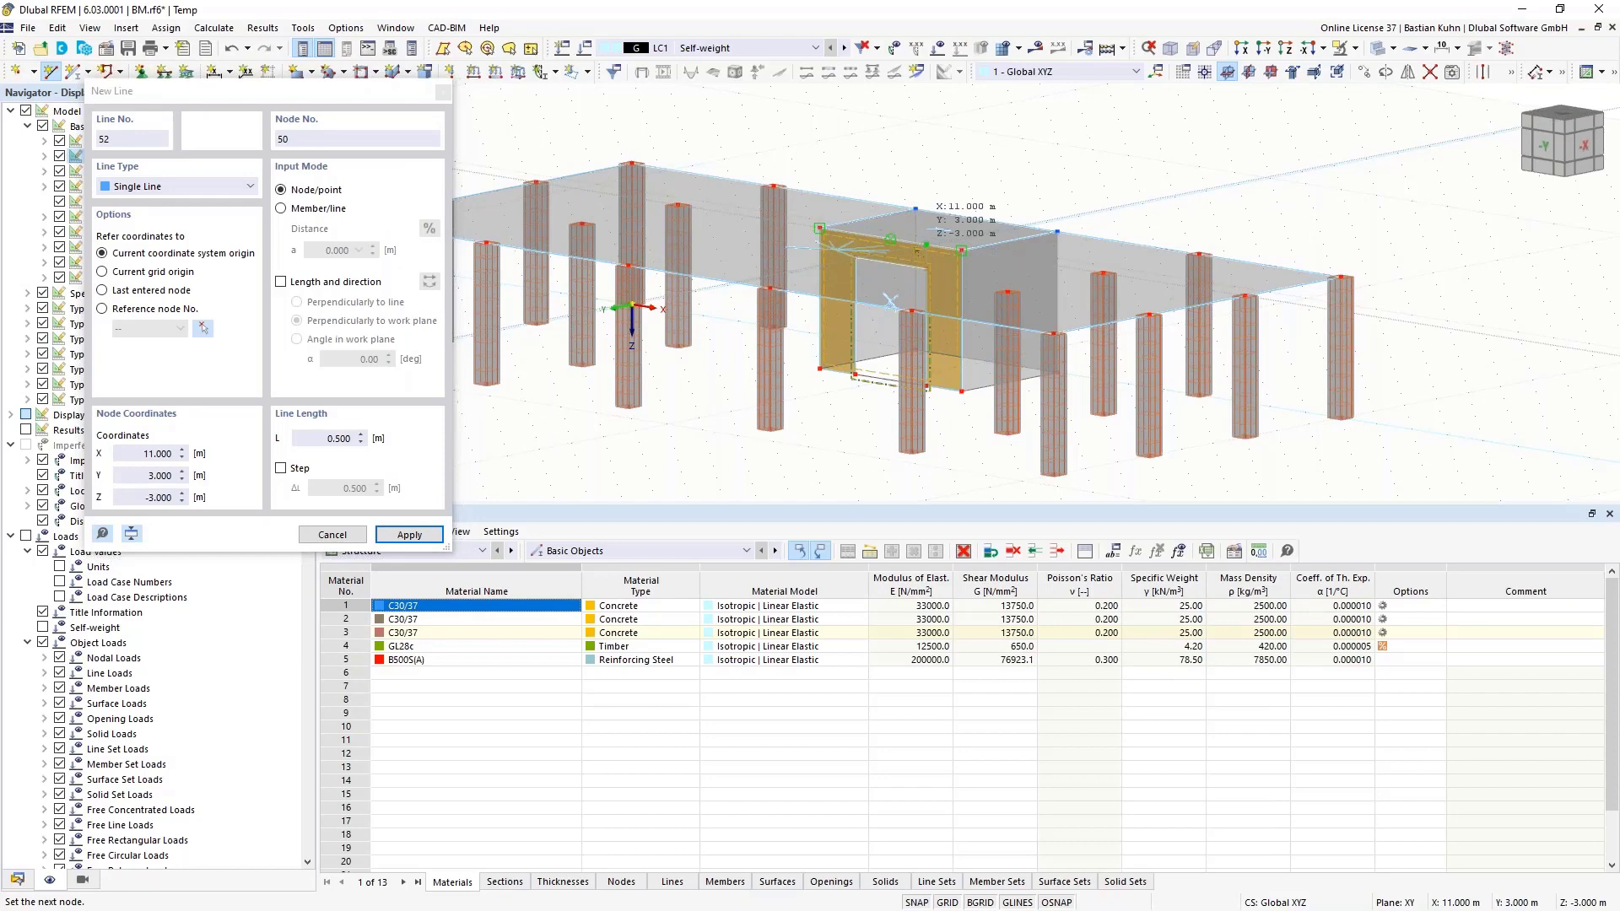
left_click(915, 228)
scroll(916, 228, "up", 1)
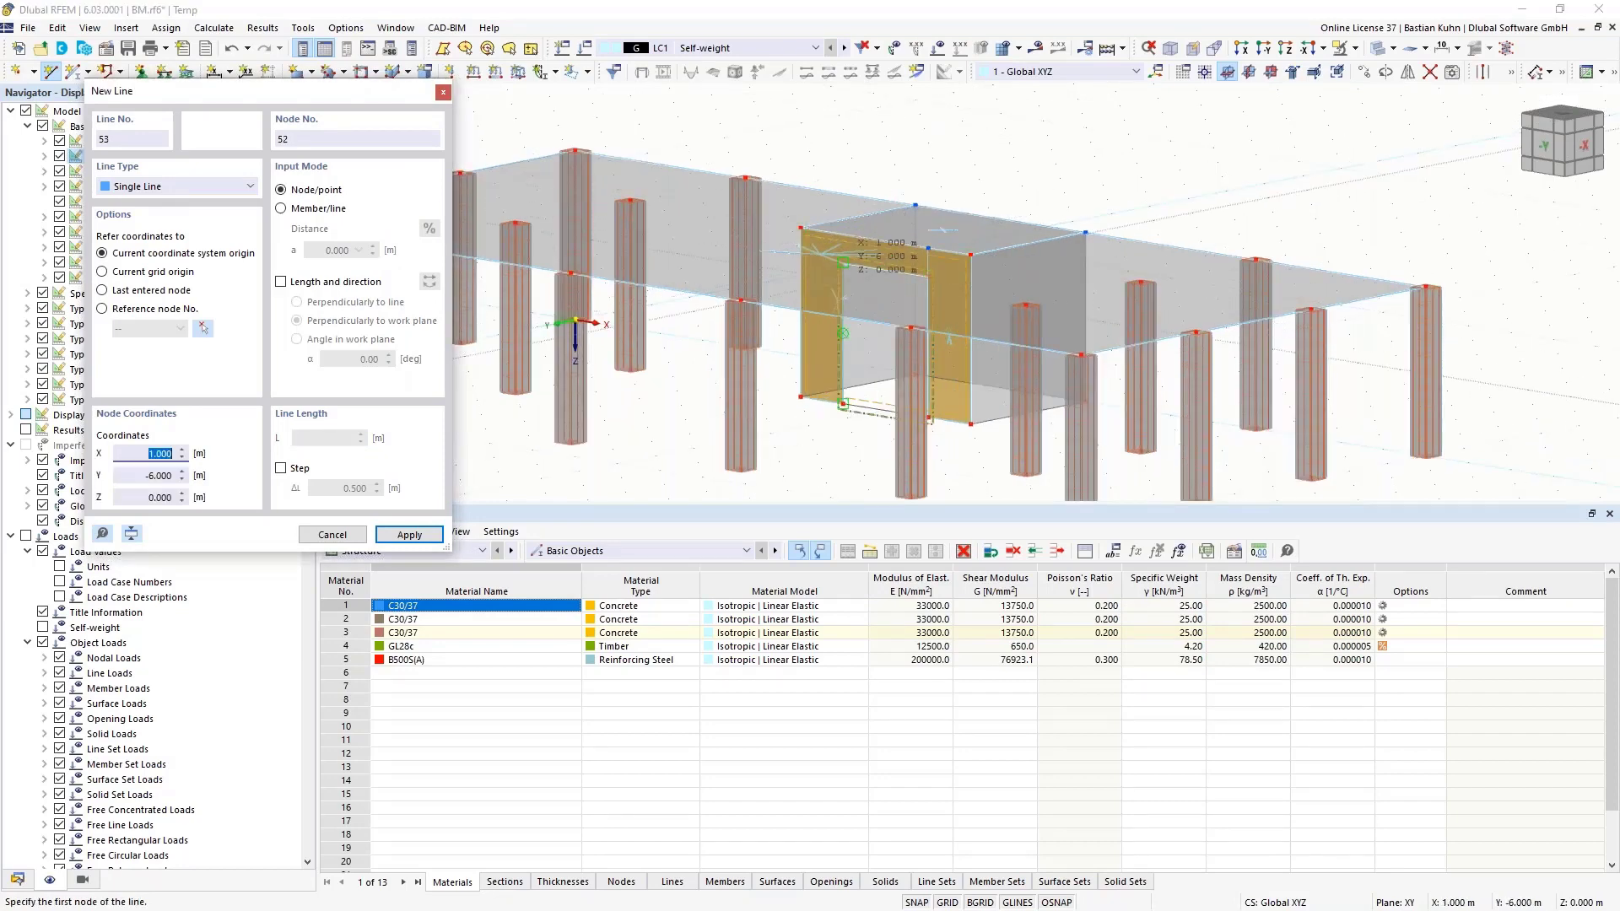
left_click(835, 243)
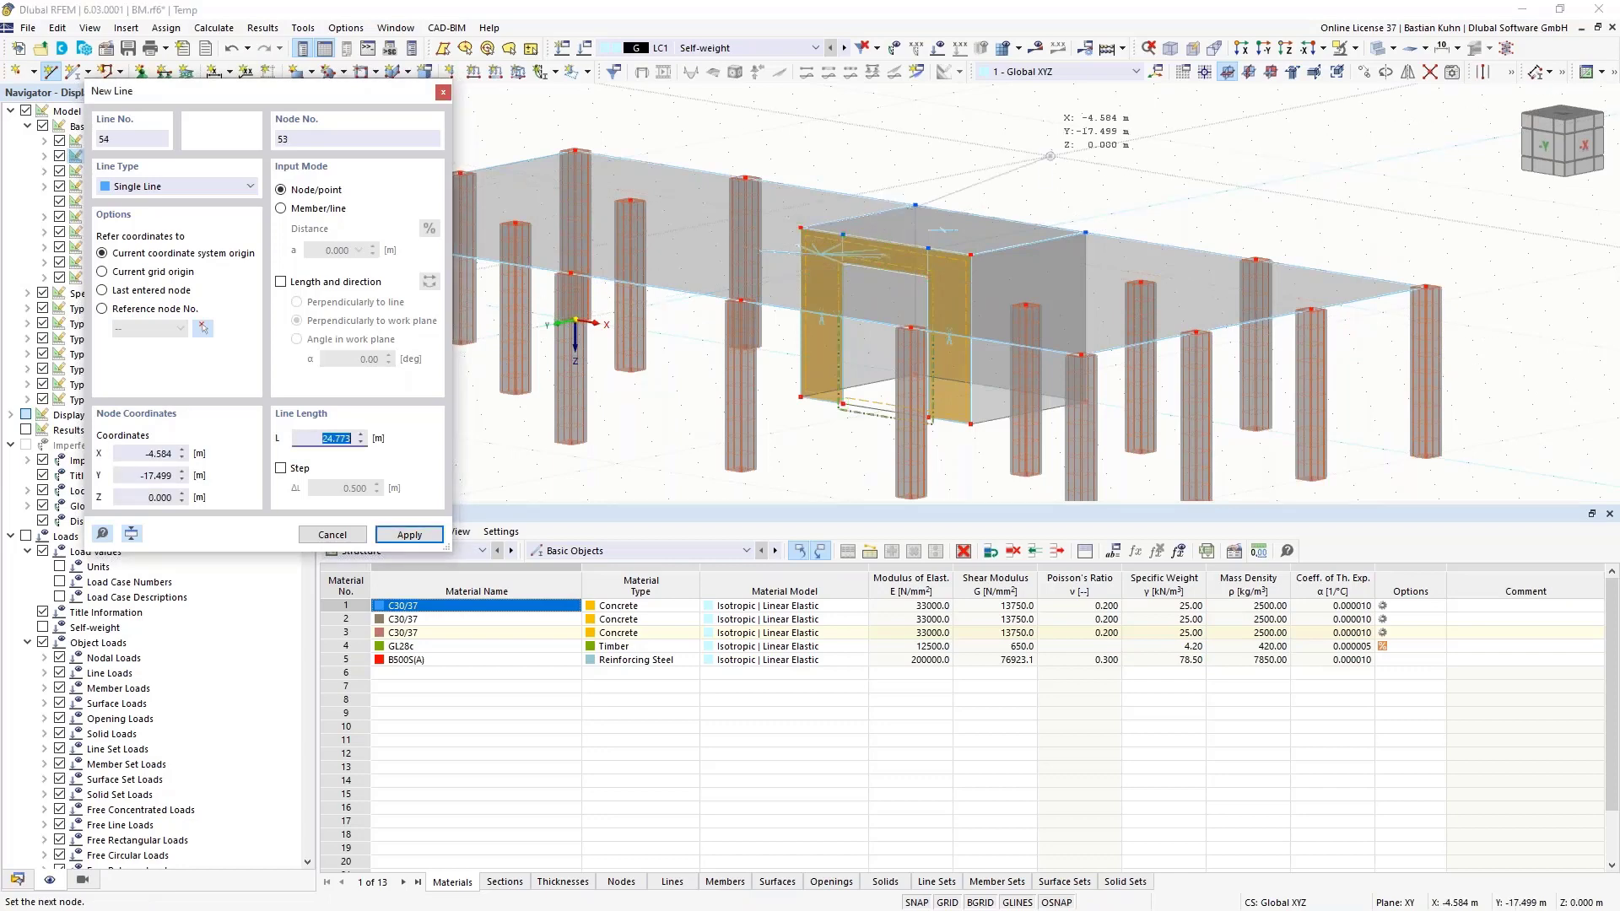
key("Escape")
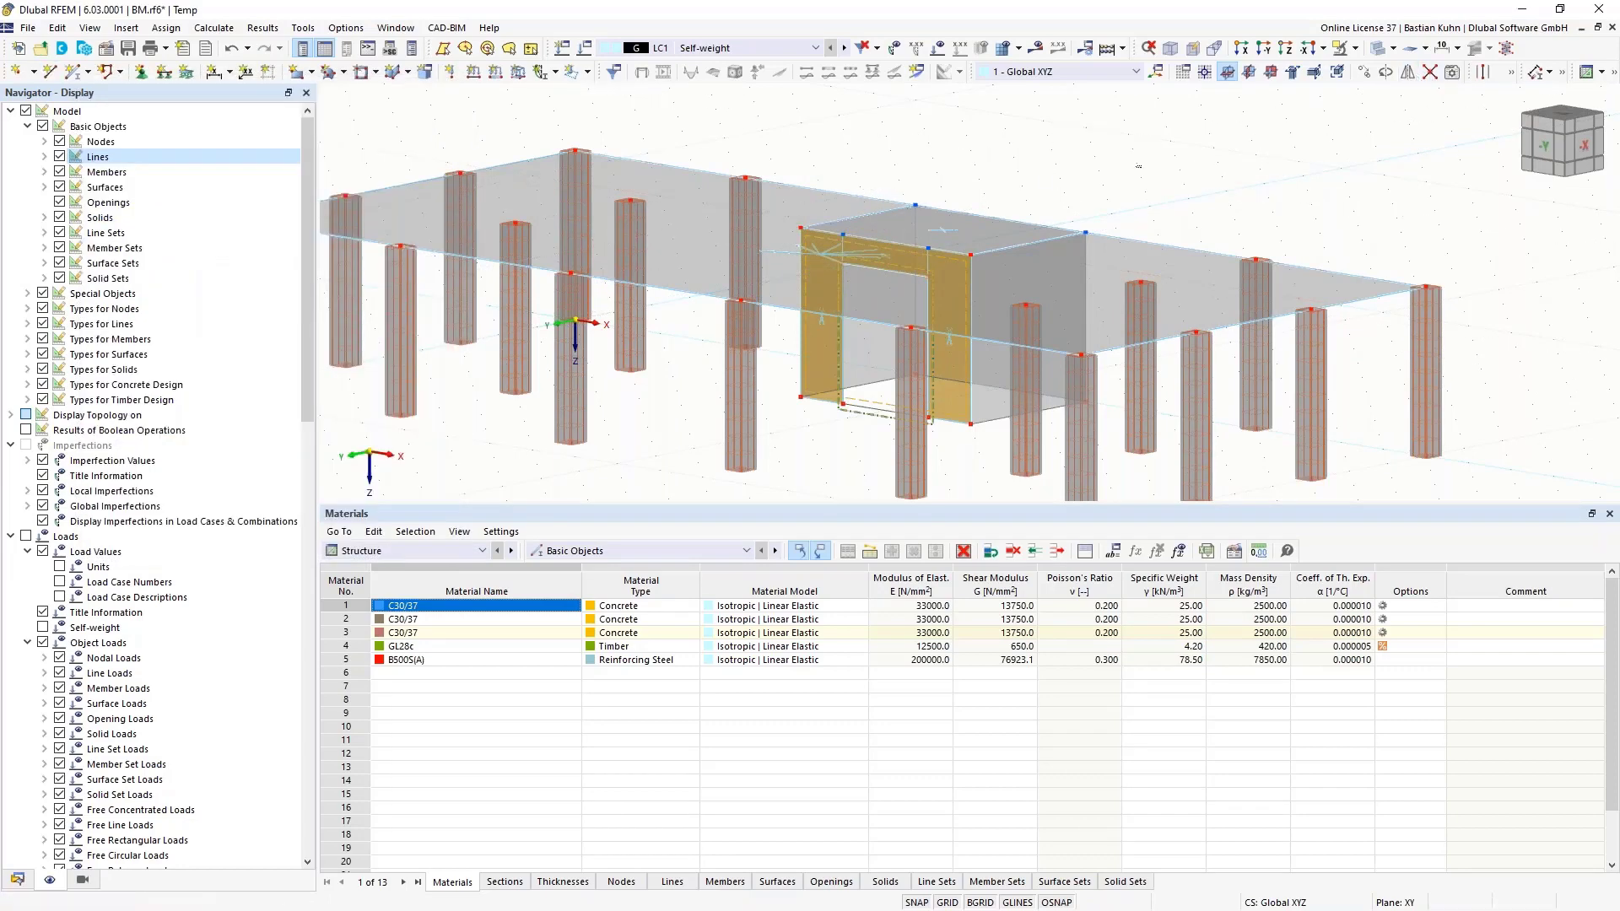
left_click_drag(1141, 164, 770, 320)
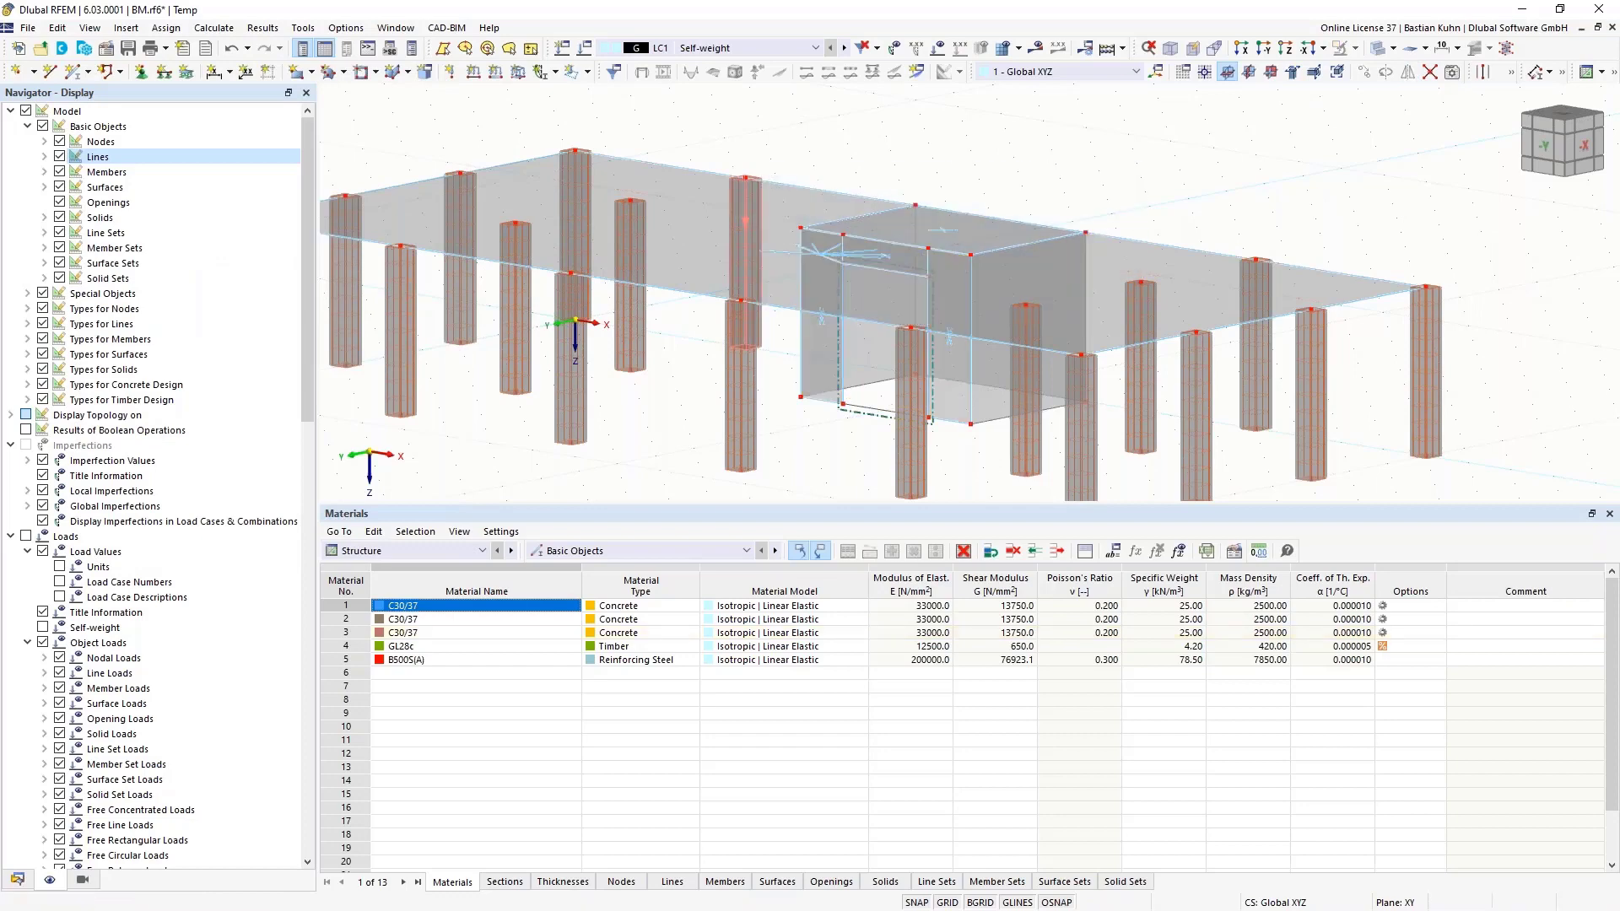
left_click(832, 457)
Edit nodal support 1 to a fully fixed support, restraining all translations and rotations.
left_click(138, 73)
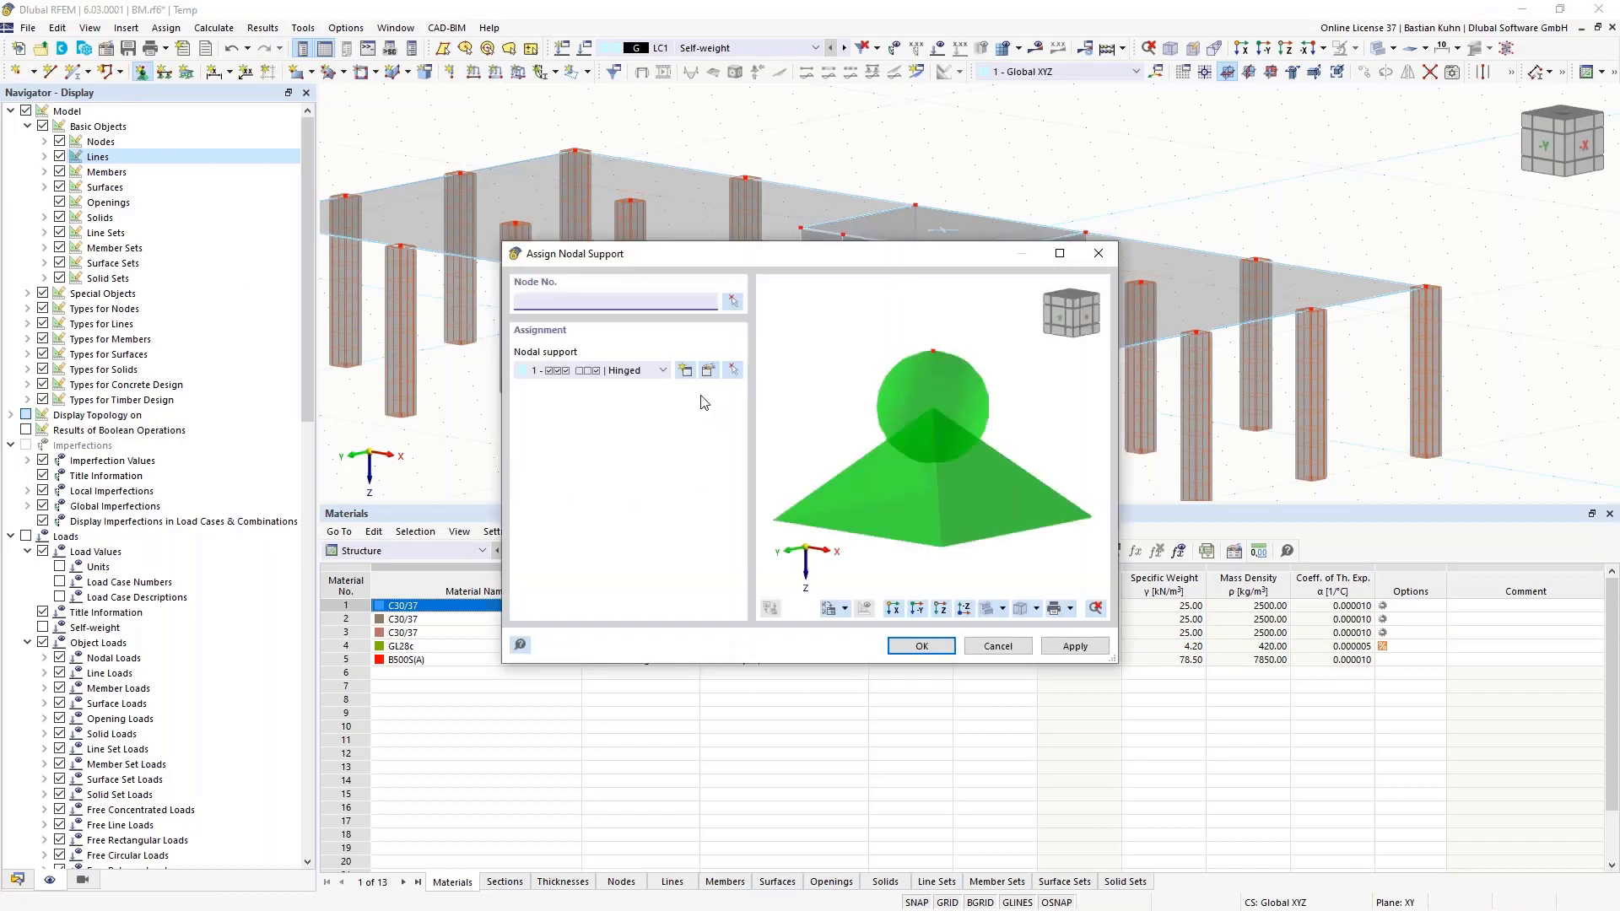
left_click(708, 370)
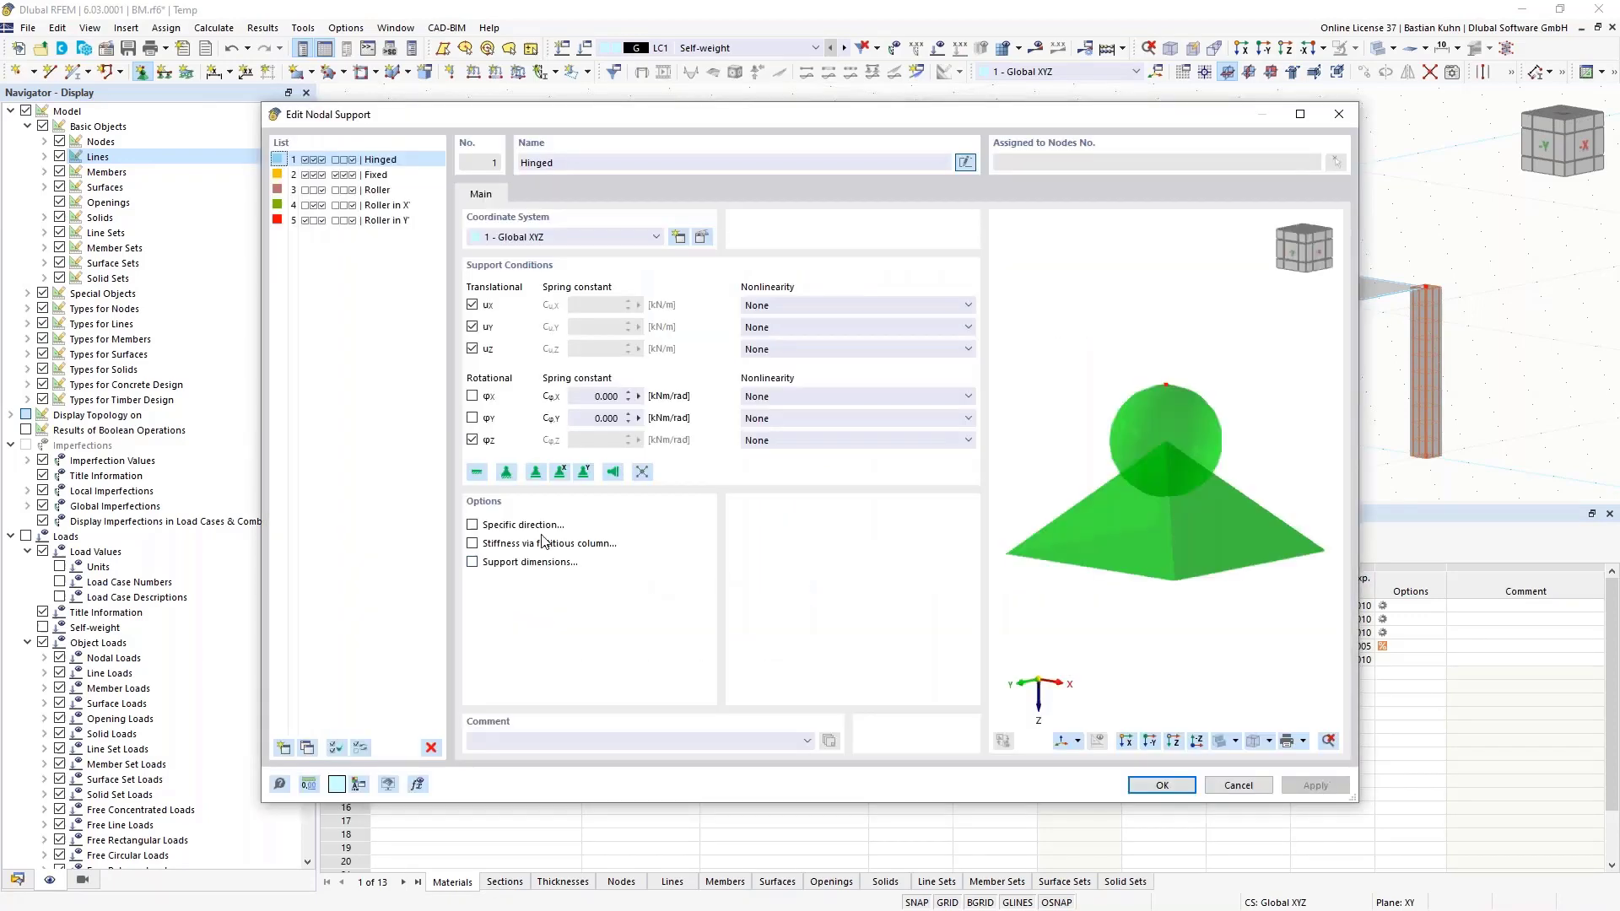
left_click(477, 471)
left_click(1148, 787)
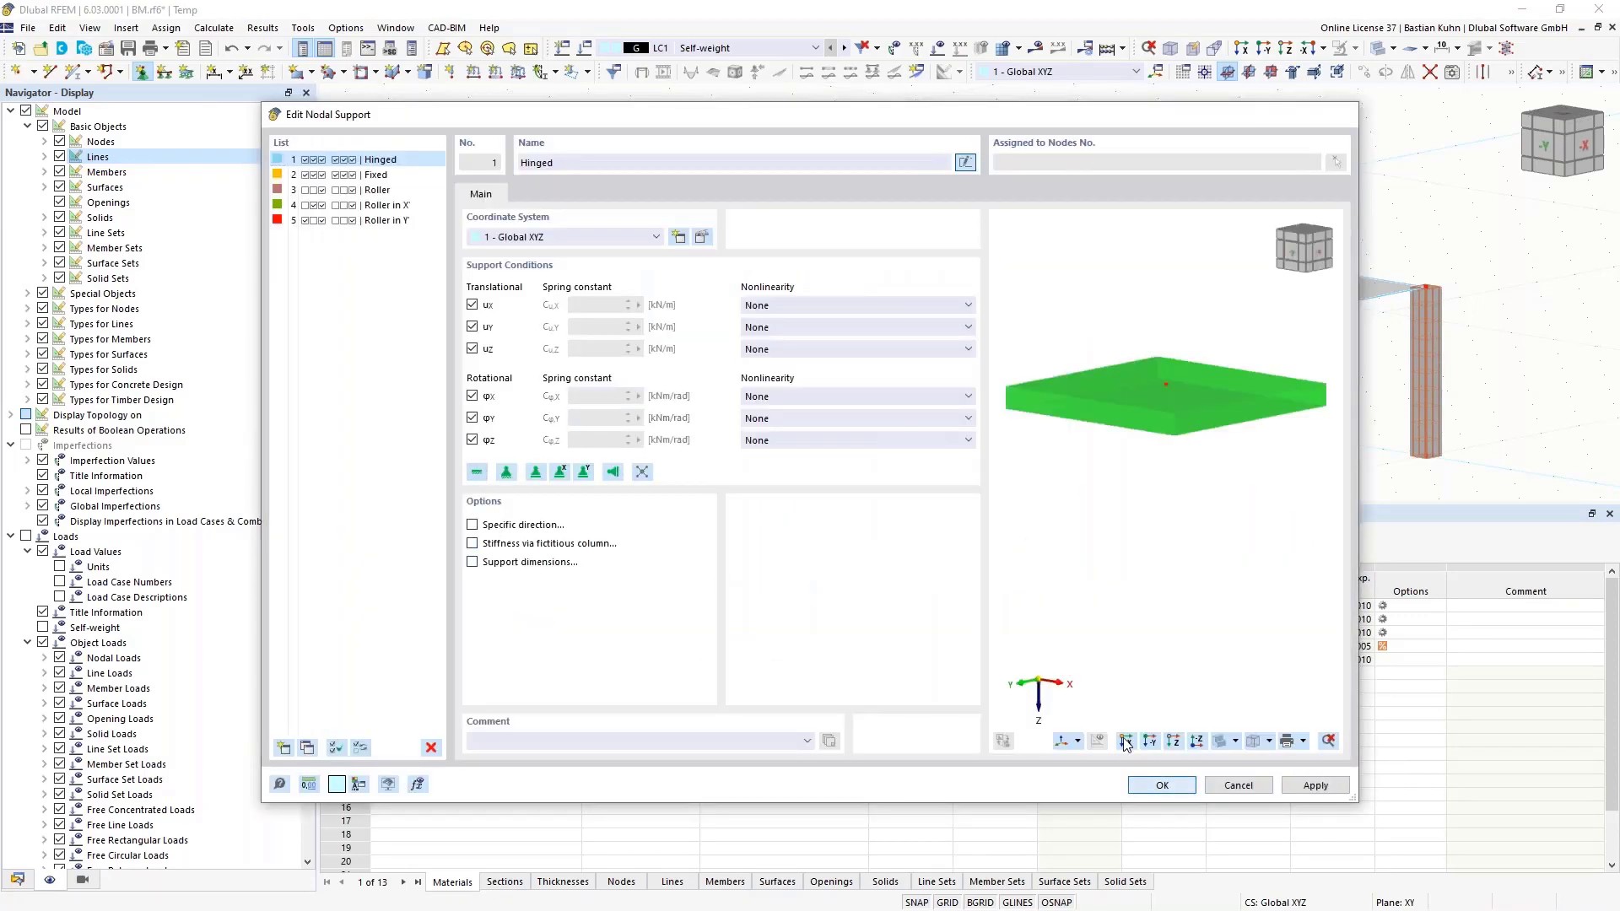
Assign the fixed nodal support to the column base nodes, window-selecting them in the view along Y.
left_click(921, 645)
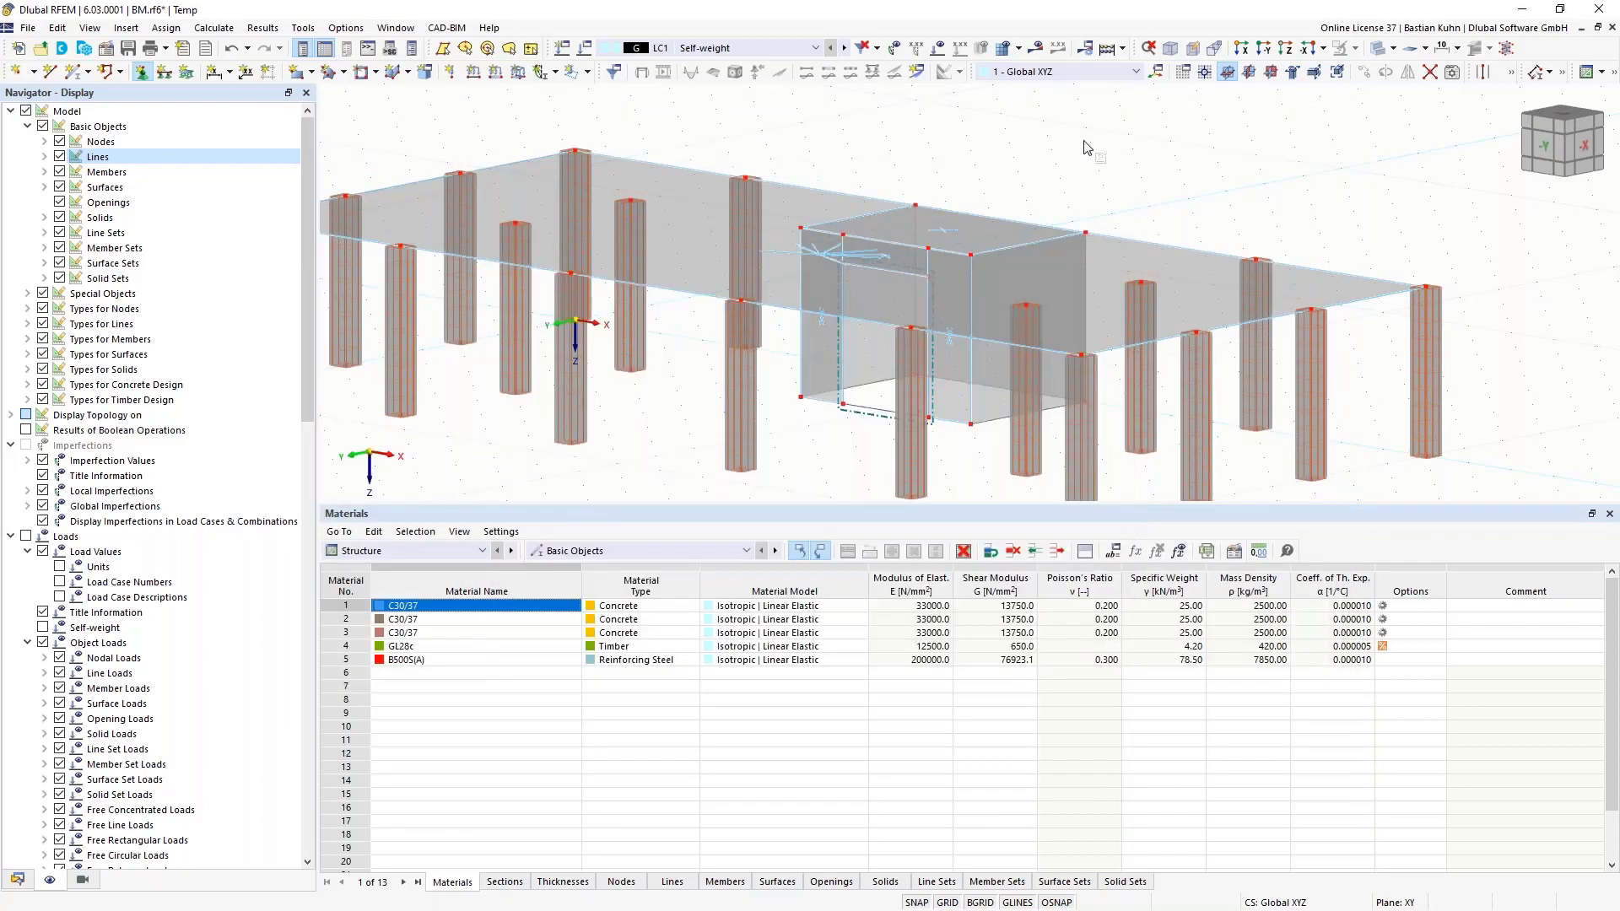
left_click(1263, 51)
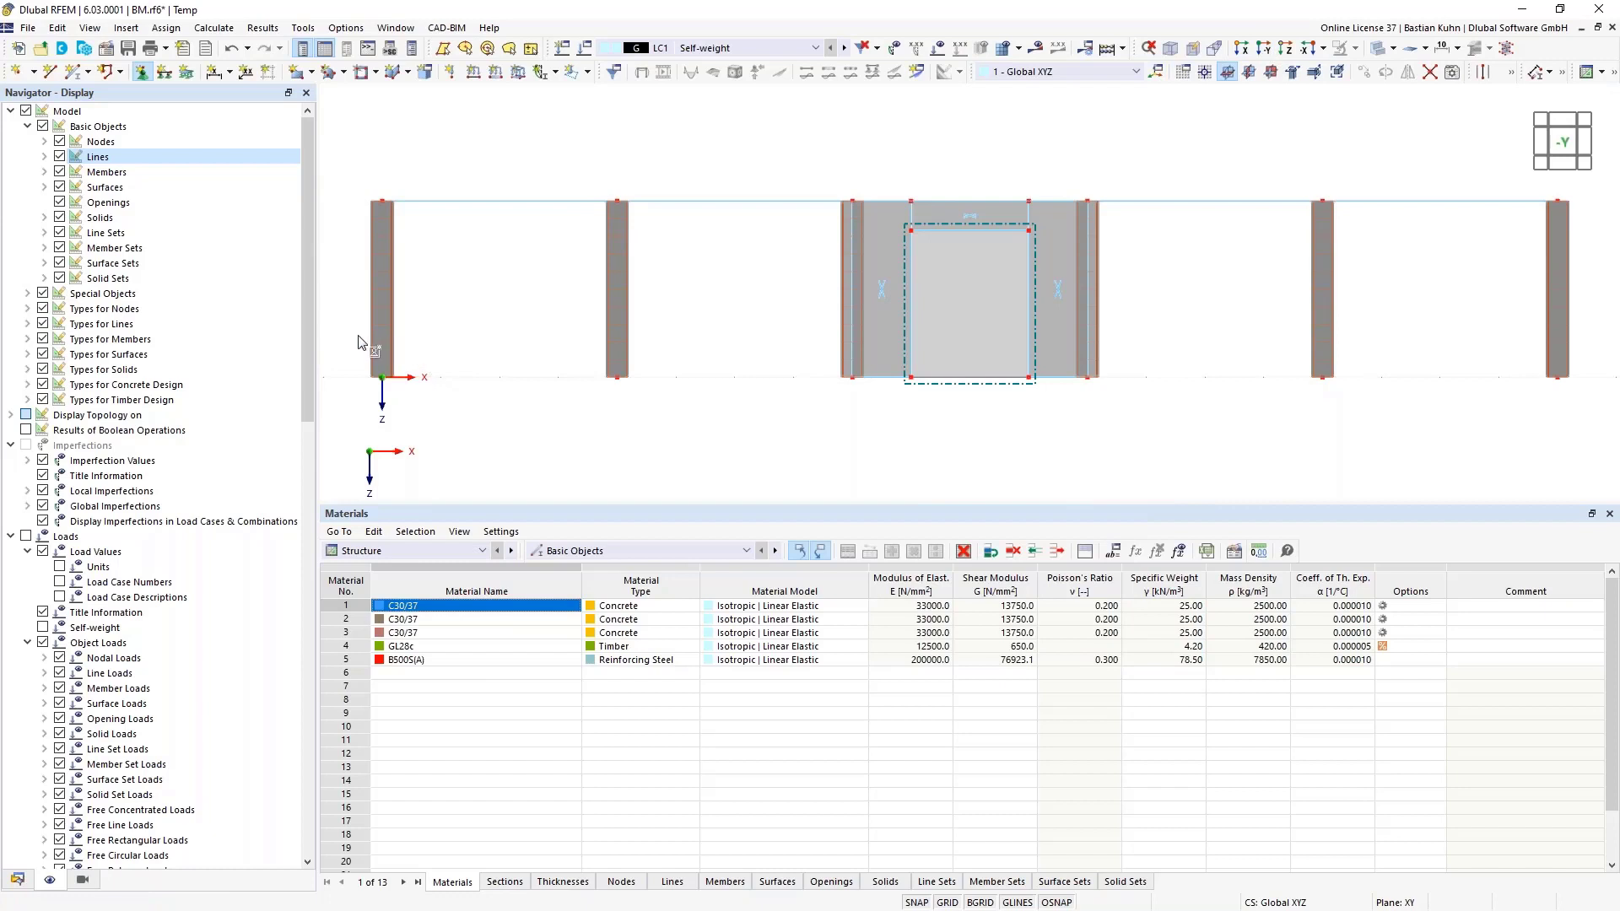
left_click_drag(755, 458, 860, 463)
left_click_drag(1249, 343, 1594, 451)
middle_click_drag(1270, 426, 1085, 434)
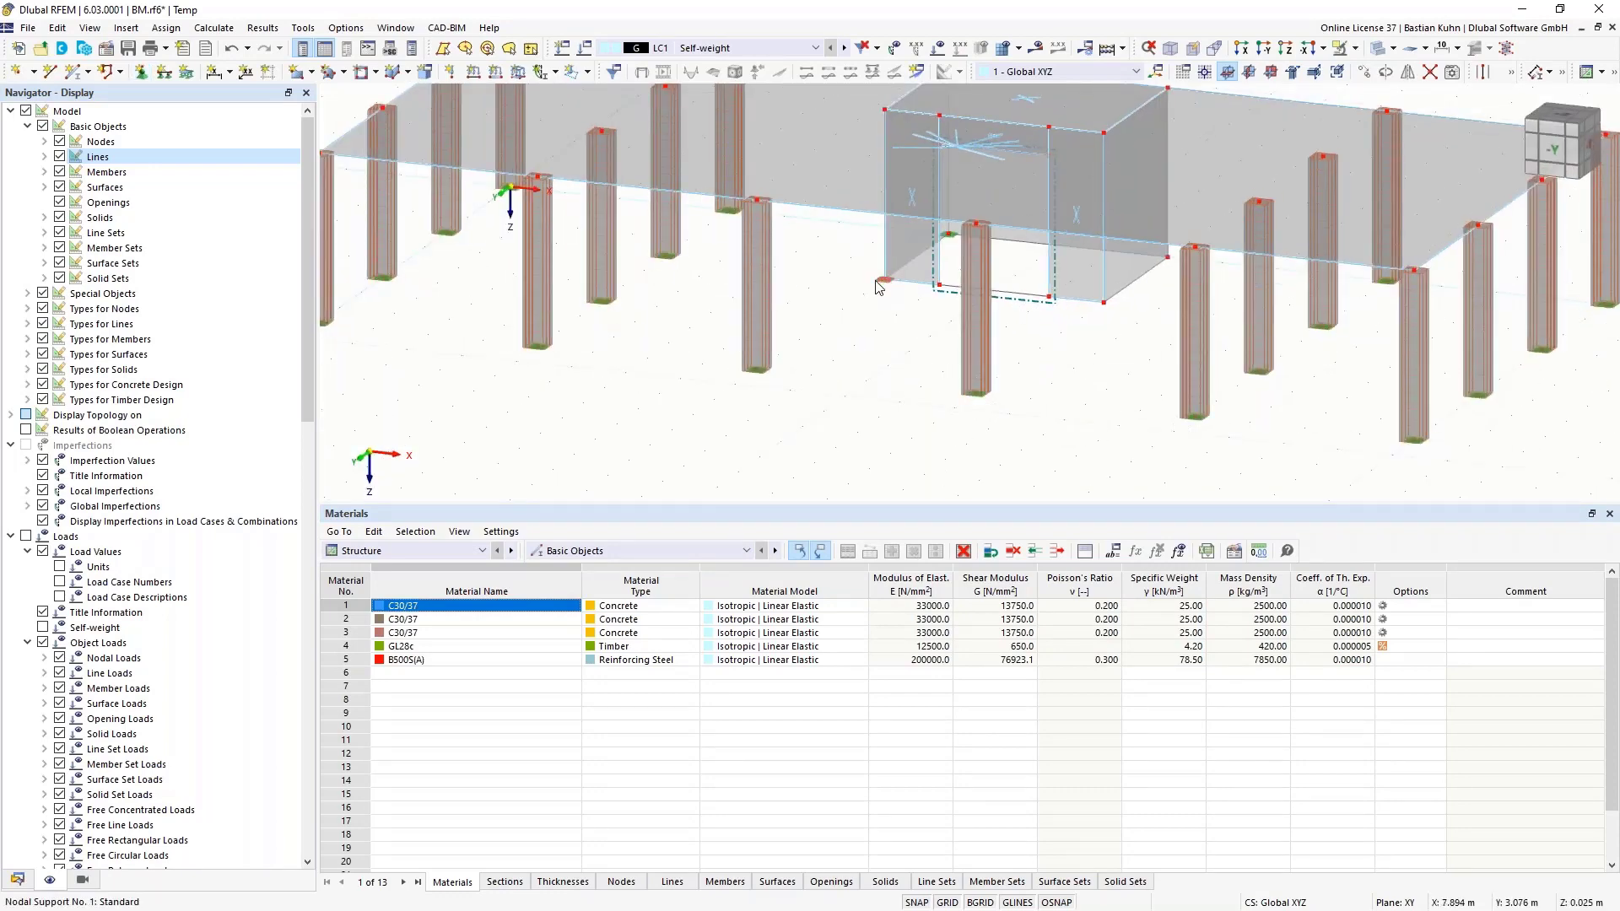
Increase the display size of the nodal support symbols.
right_click(758, 379)
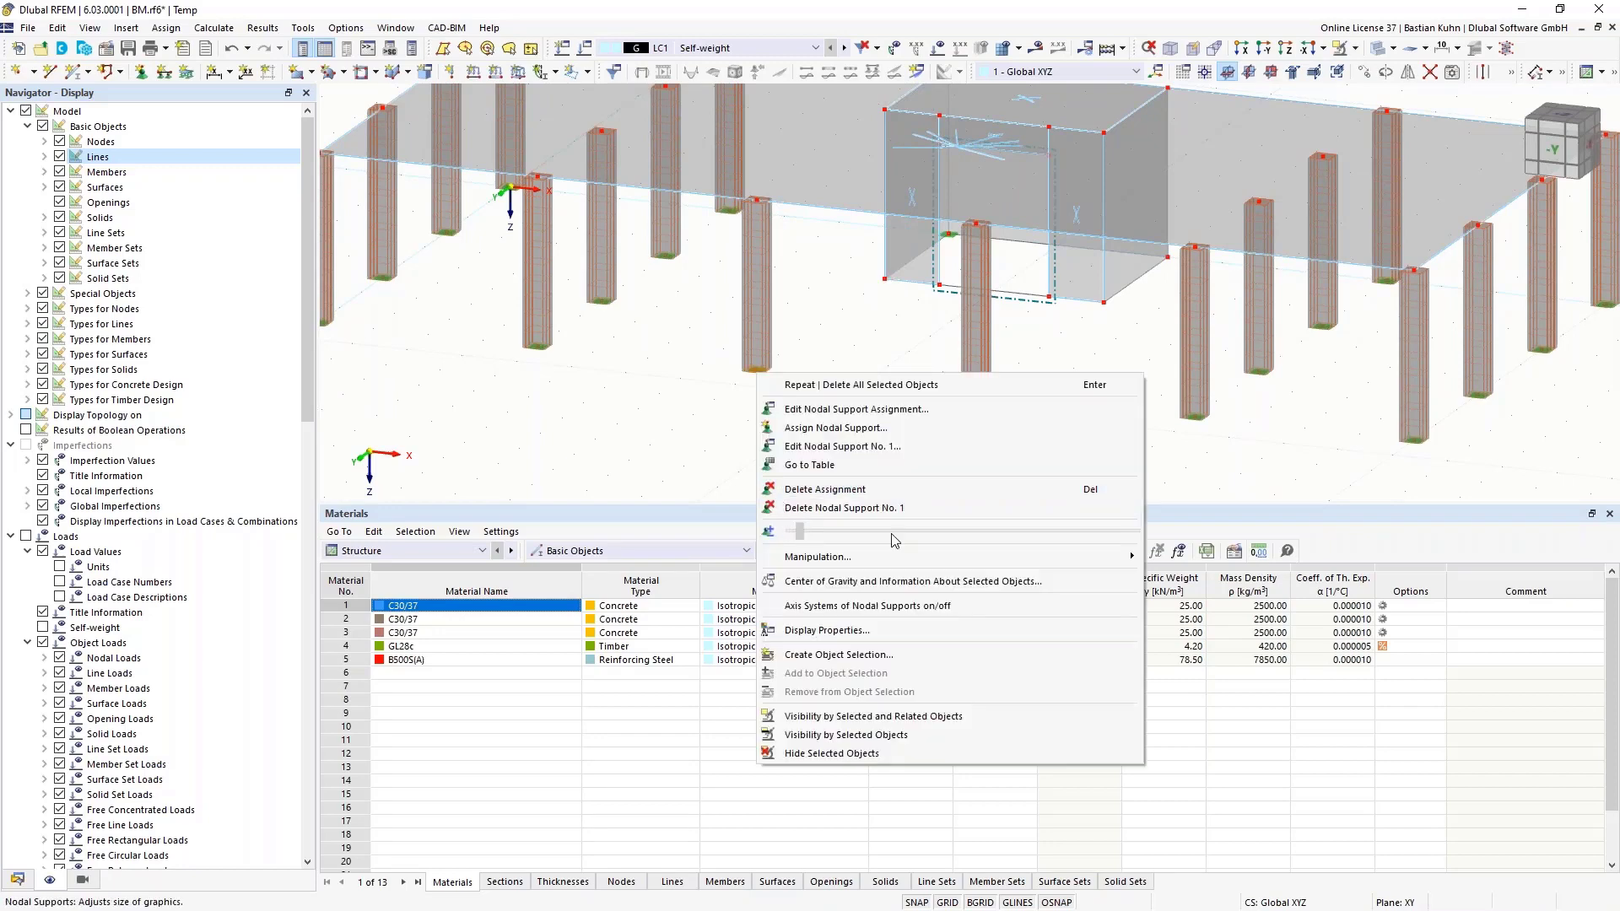
mouse_move(895, 534)
left_mouse_down()
mouse_move(930, 536)
mouse_move(888, 536)
left_mouse_up()
left_click(899, 310)
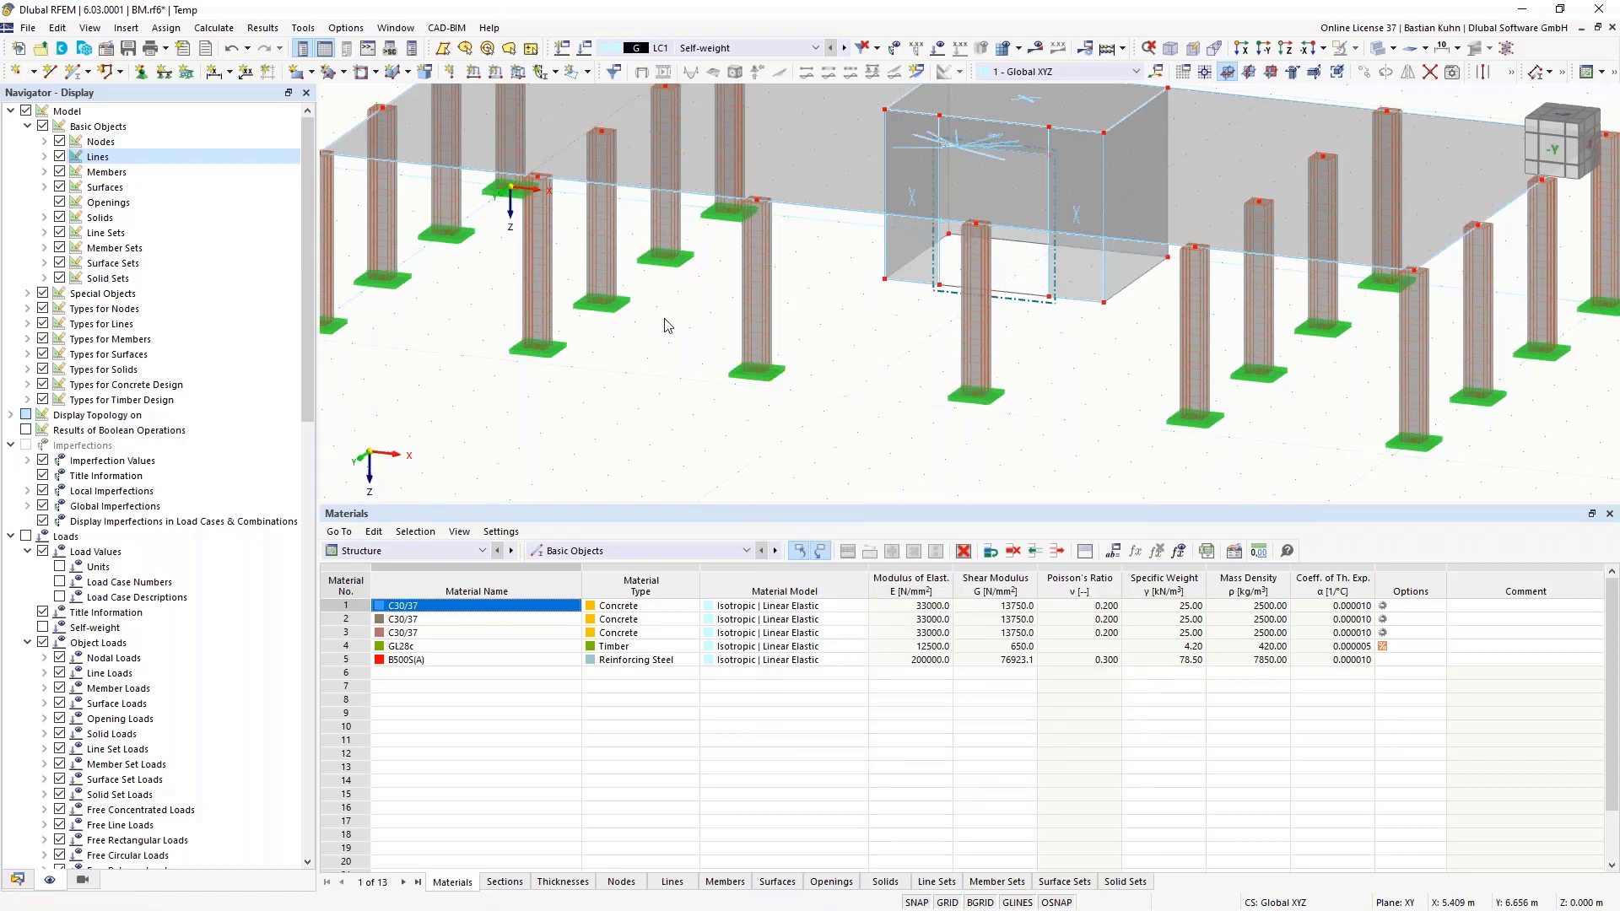
Edit line support 1 to use the Local xyz coordinate system and release its uy translation.
left_click(164, 71)
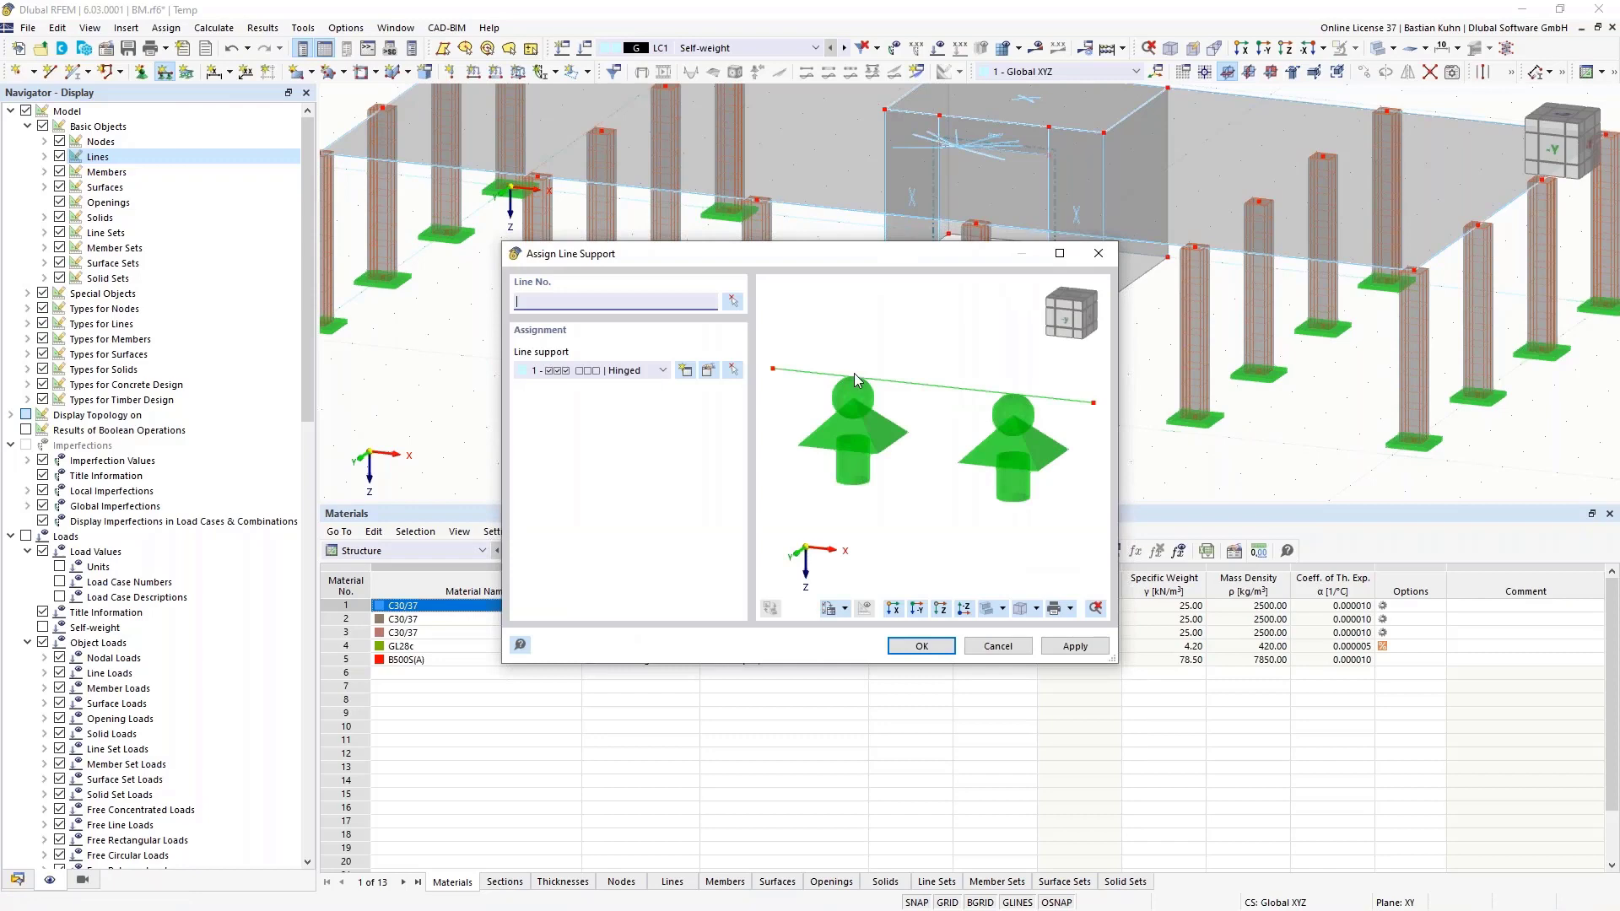
left_click(709, 372)
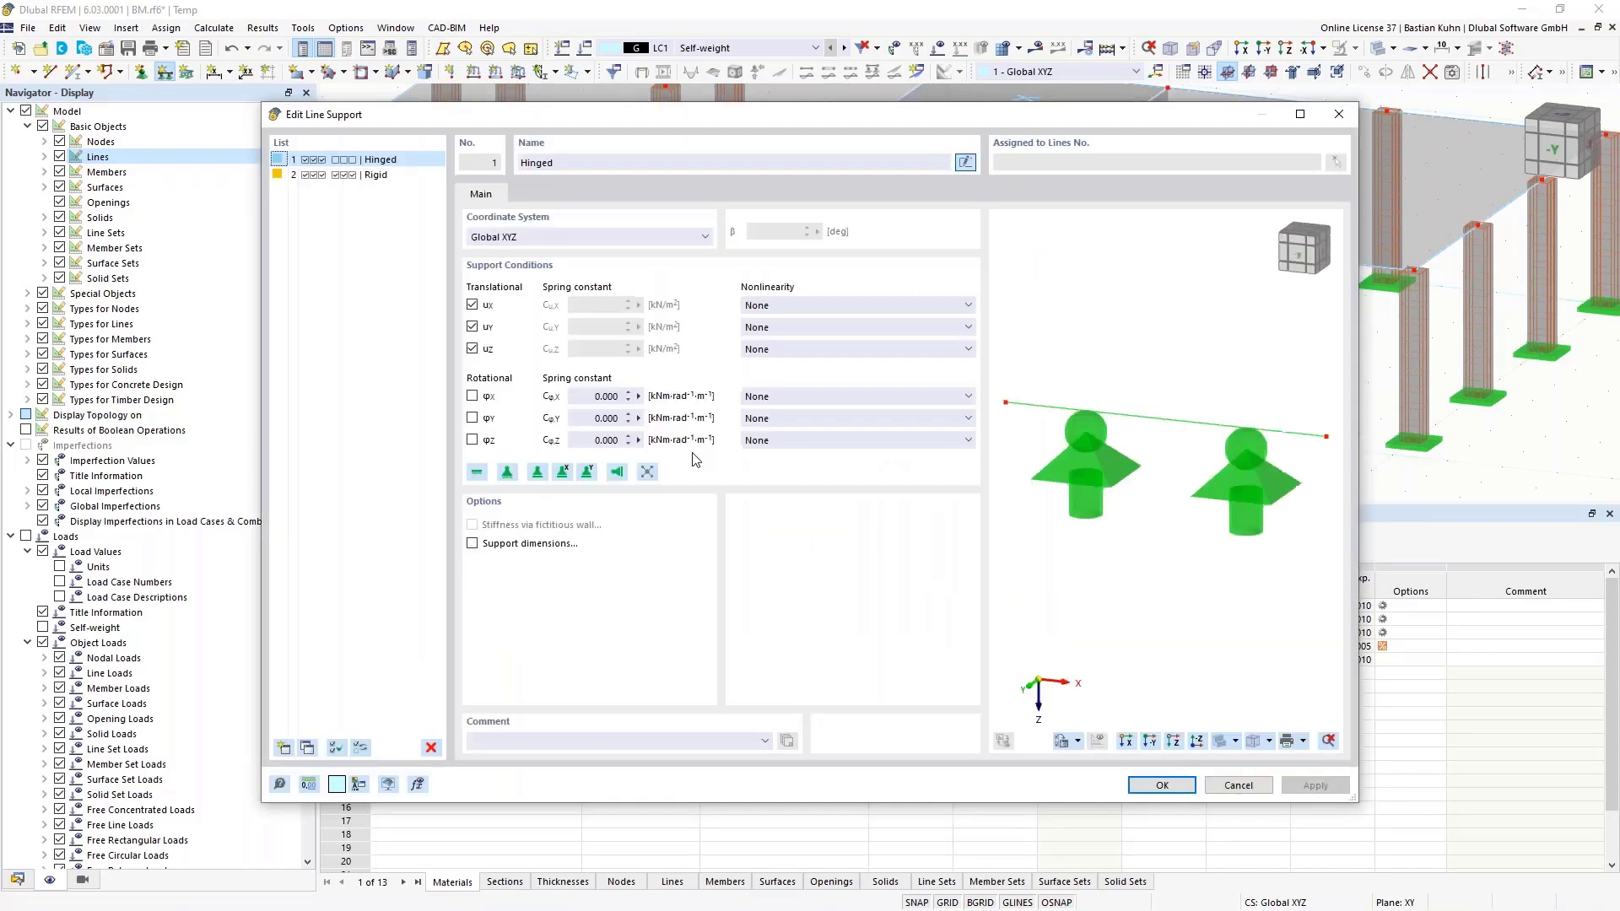
left_click(533, 241)
left_click(534, 256)
left_click(474, 328)
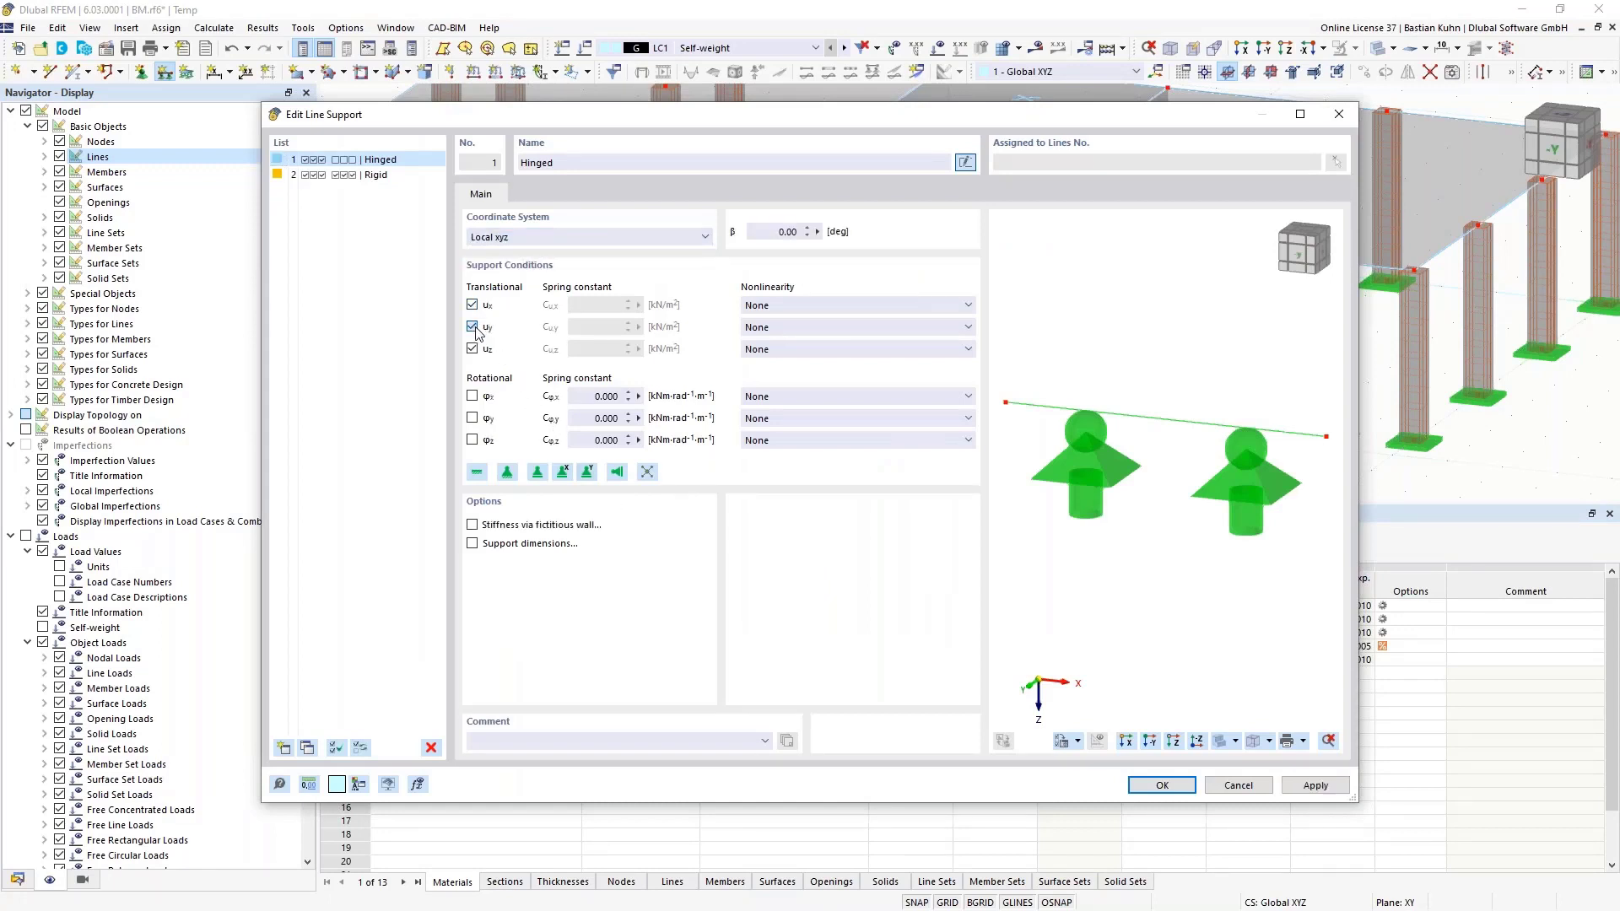
left_click(1160, 785)
Assign the line support to the core walls' bottom lines, including the segments beside the door but not the door opening.
left_click(921, 644)
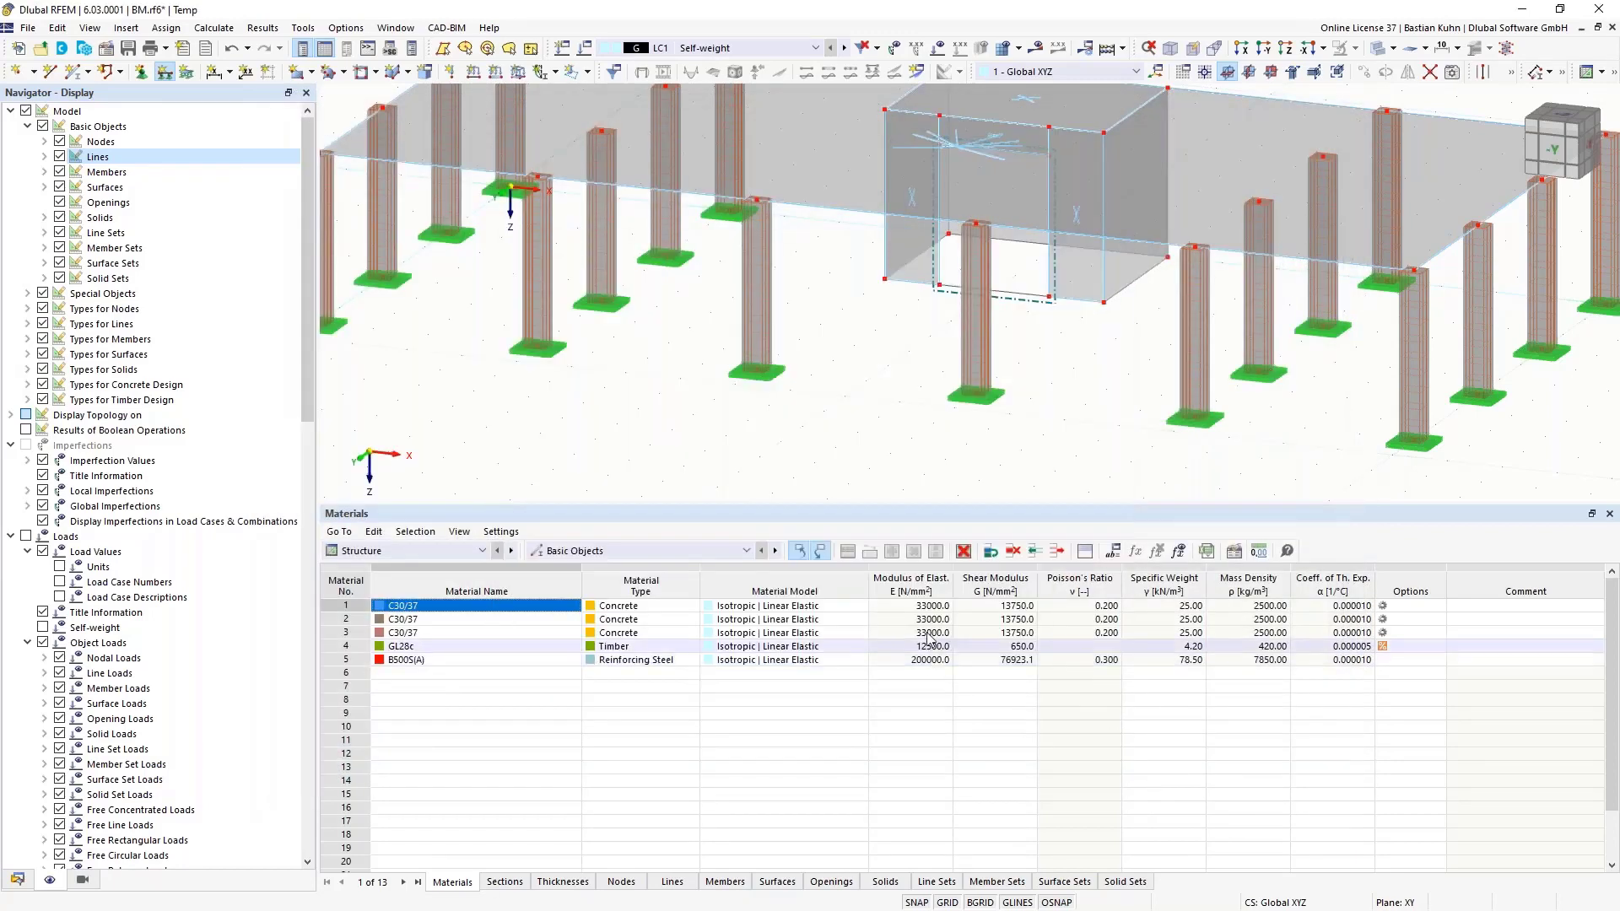
left_click(900, 277)
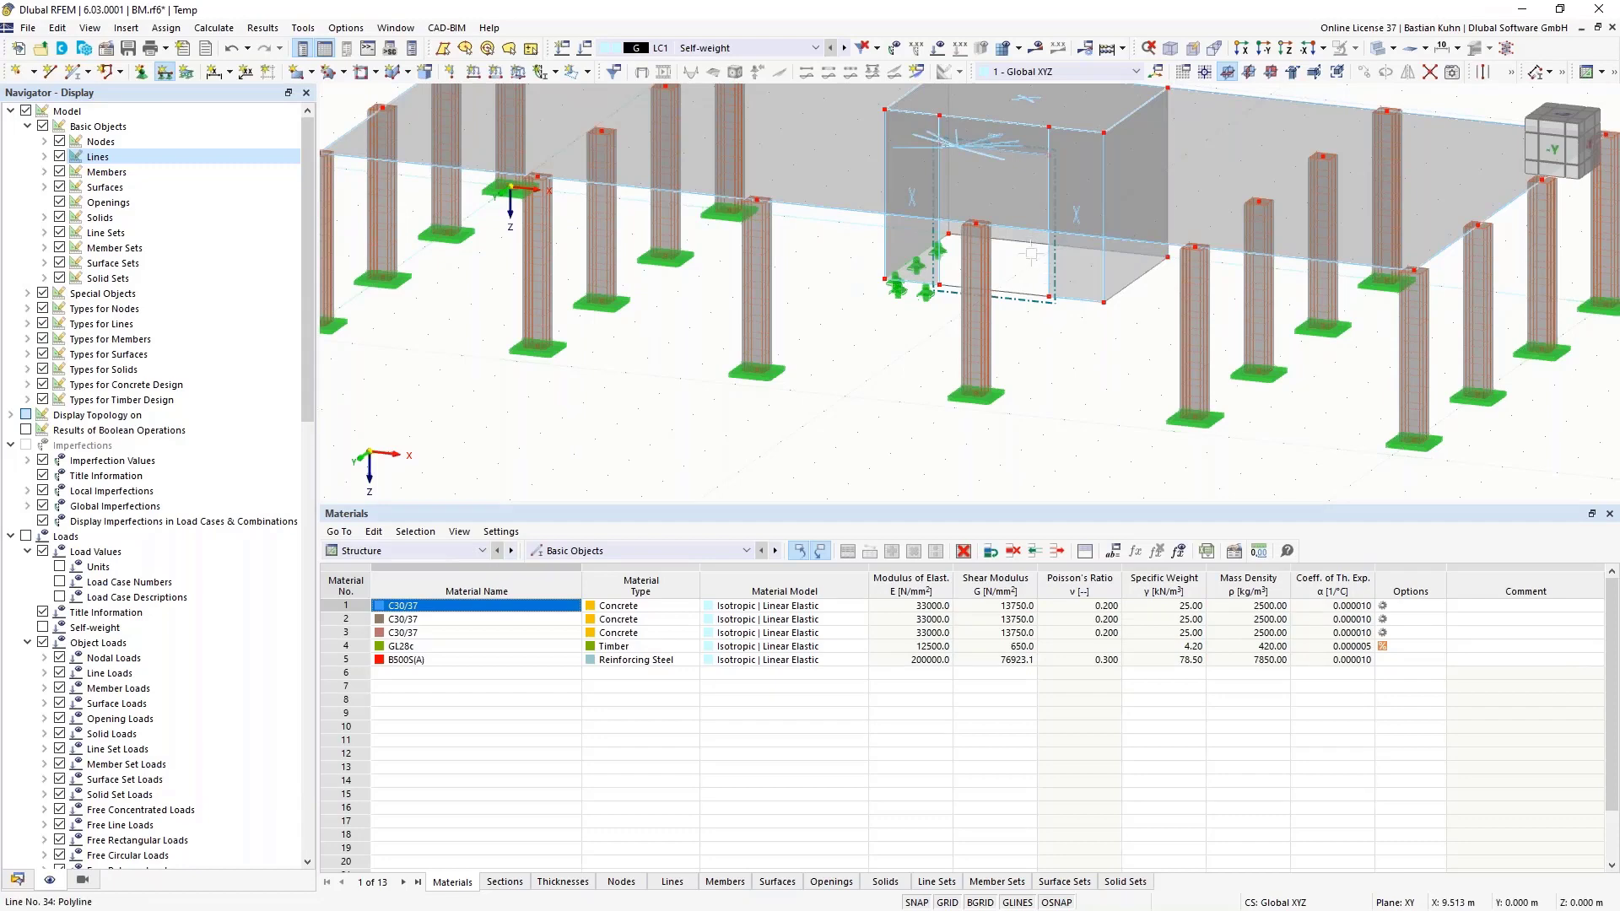
left_click(1030, 253)
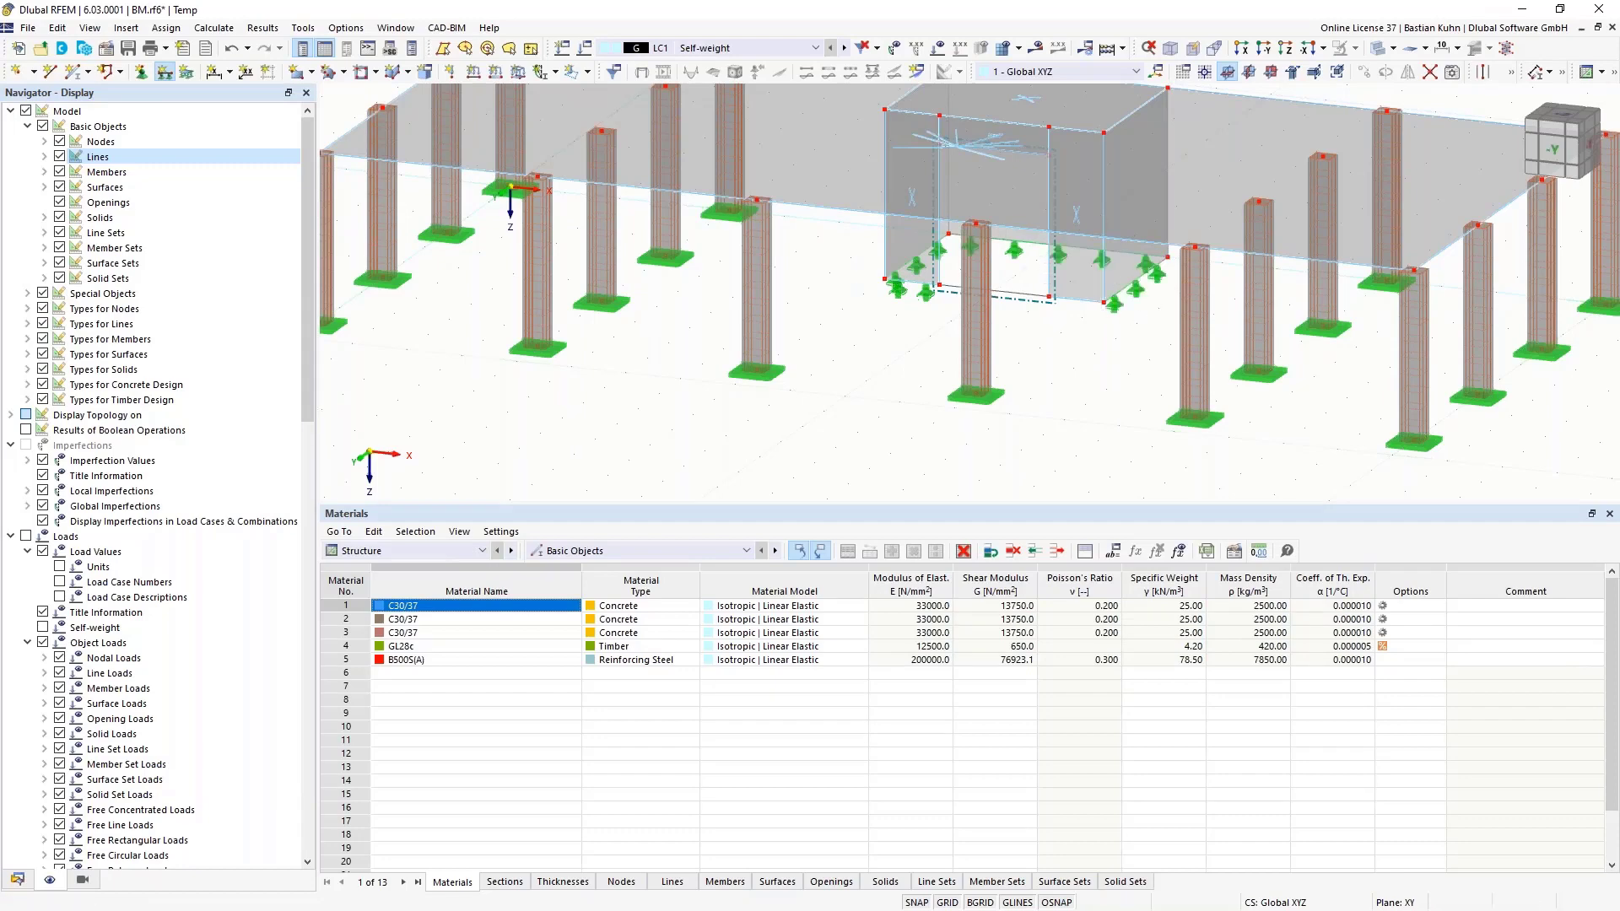
left_click(1096, 304)
key("Escape")
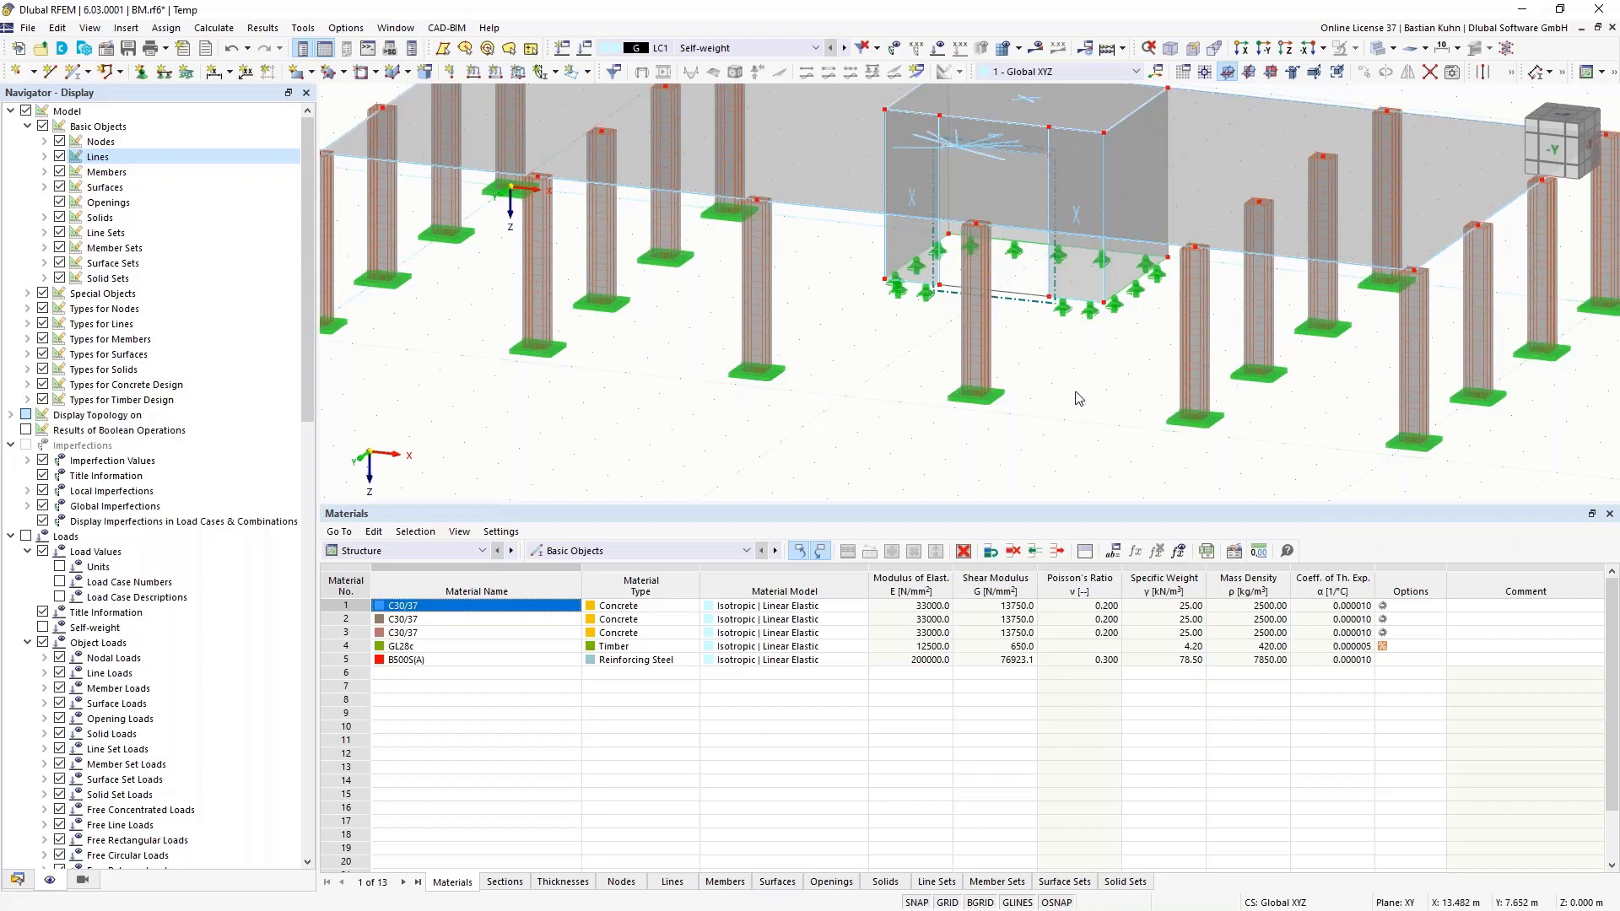
Window-select the slab, columns and core walls in the view along Y and copy them upward four times with a Z displacement of -3 m.
scroll(1074, 413, "down", 5)
middle_click_drag(1074, 413, 1041, 444)
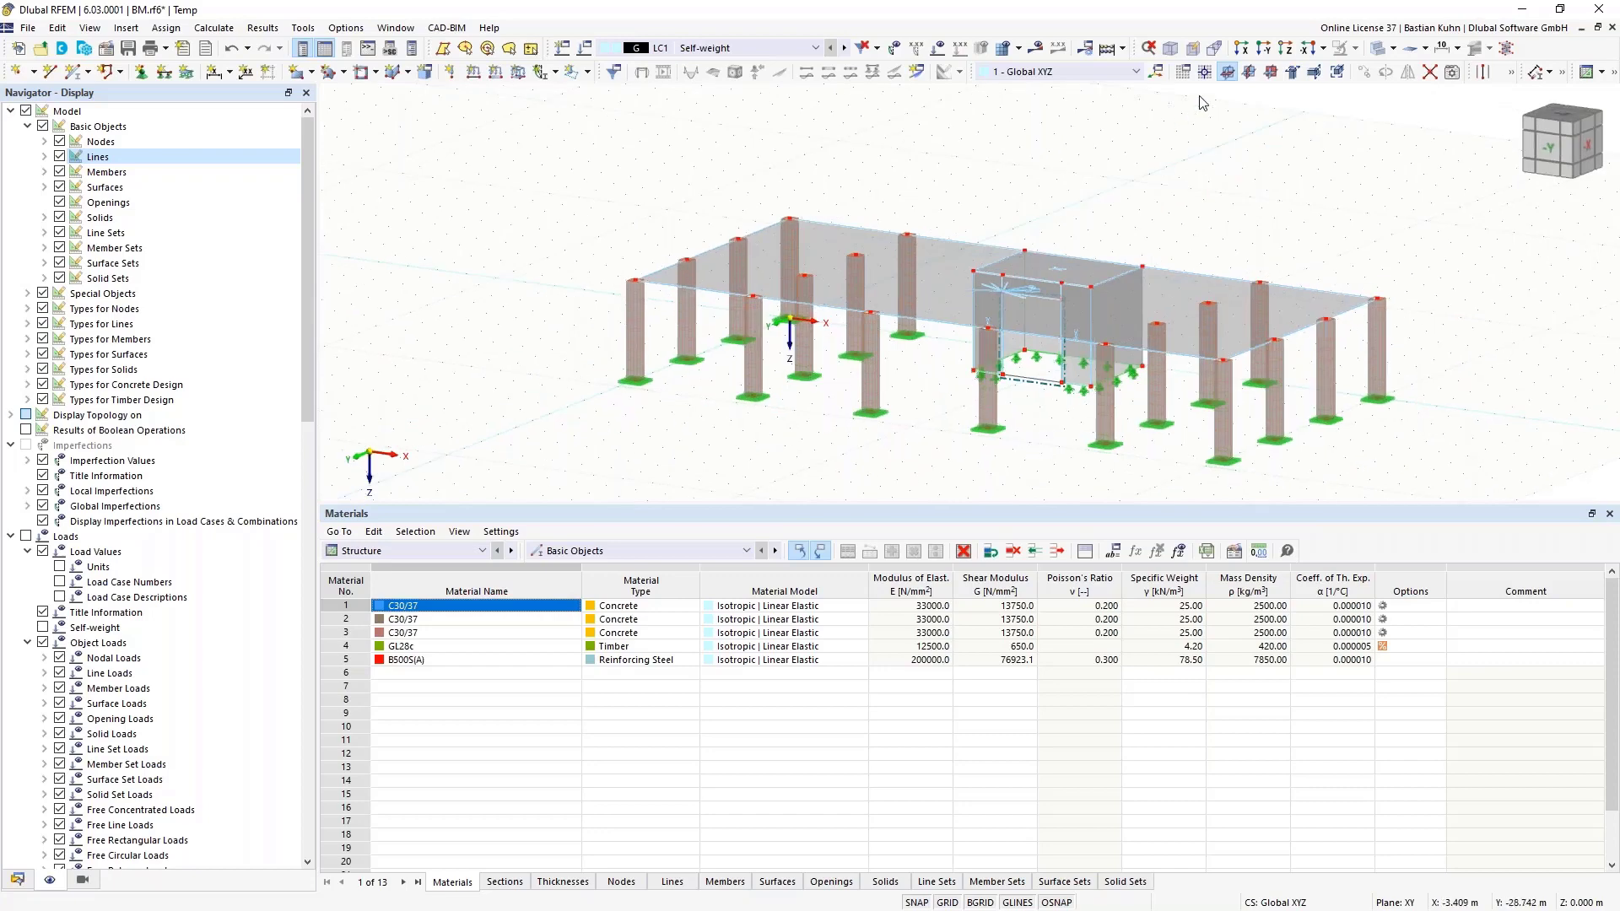
left_click(1249, 71)
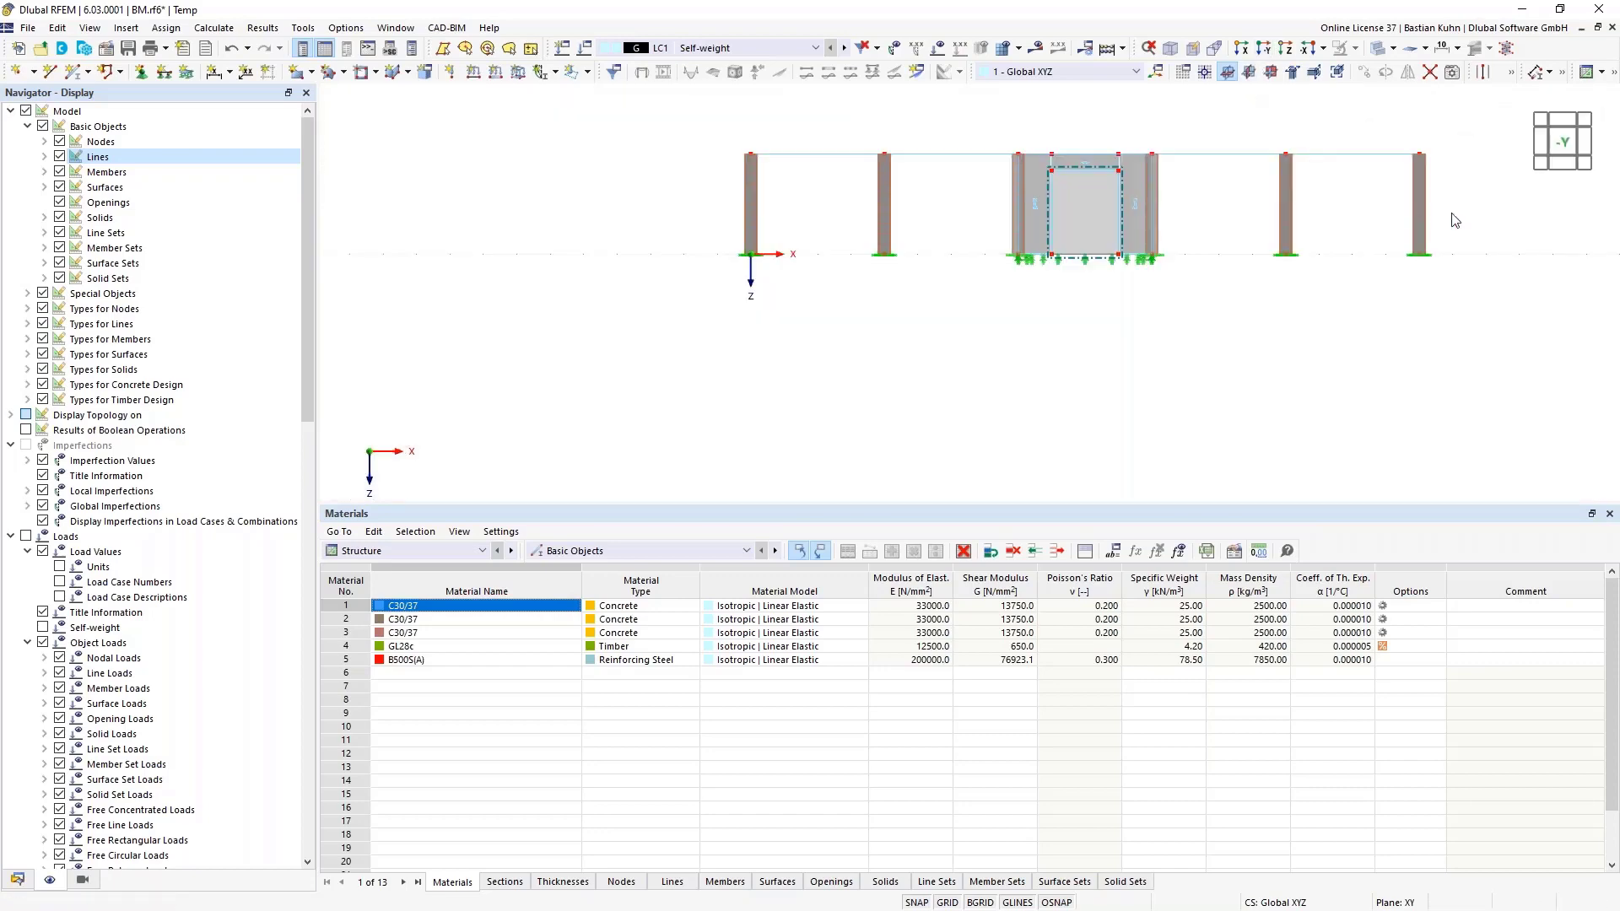
left_click_drag(722, 168, 686, 130)
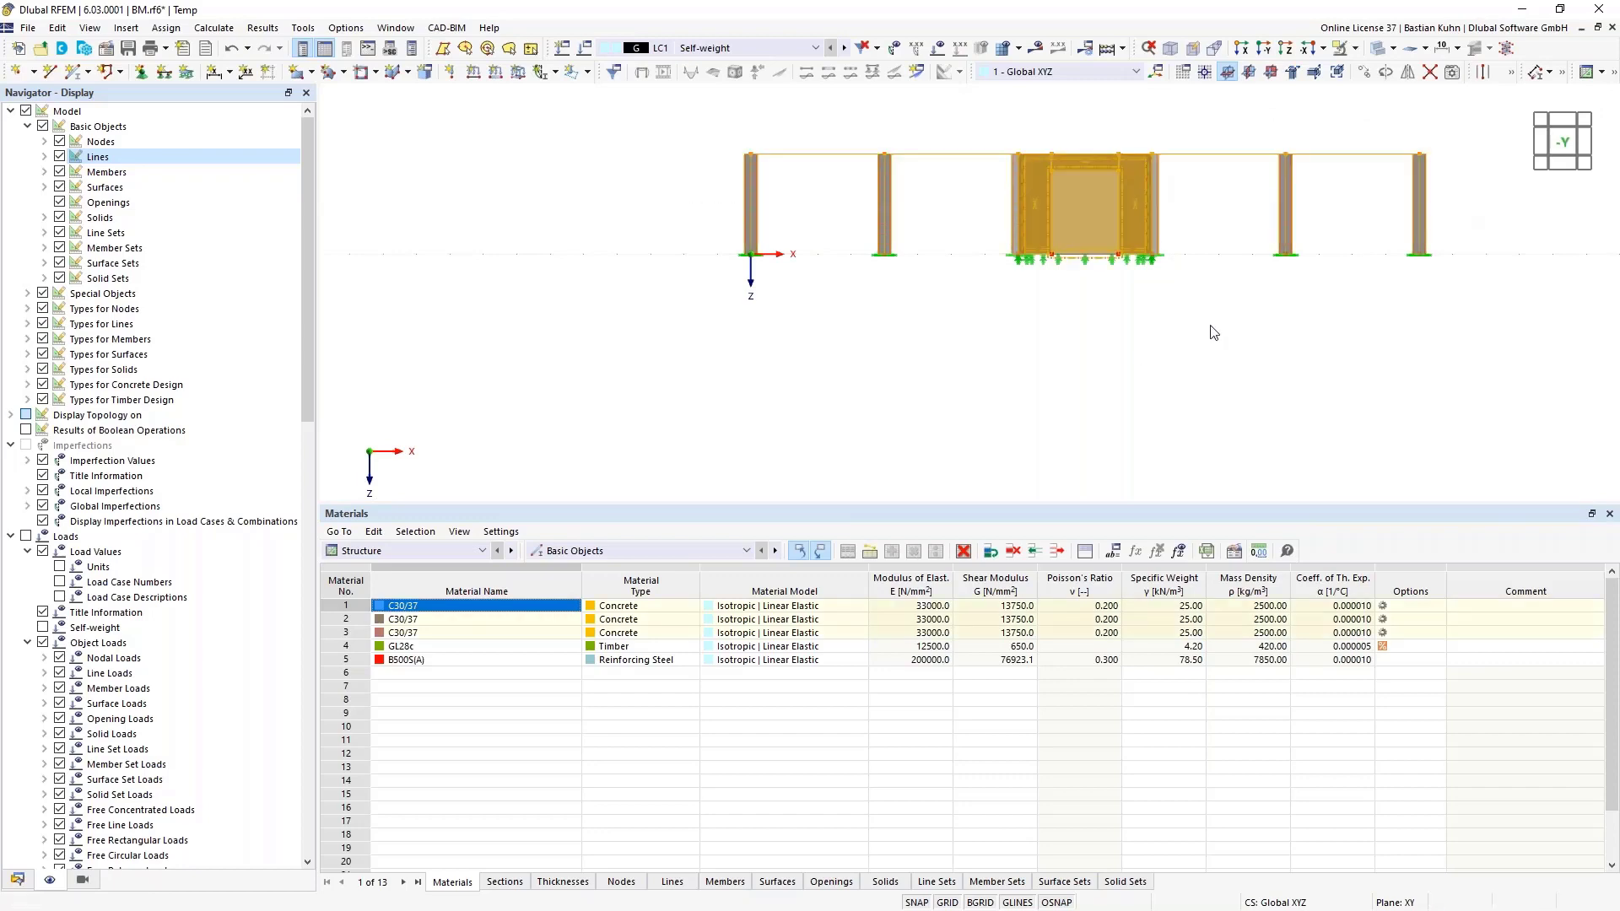
middle_click_drag(1202, 350, 1122, 409)
left_click(1363, 71)
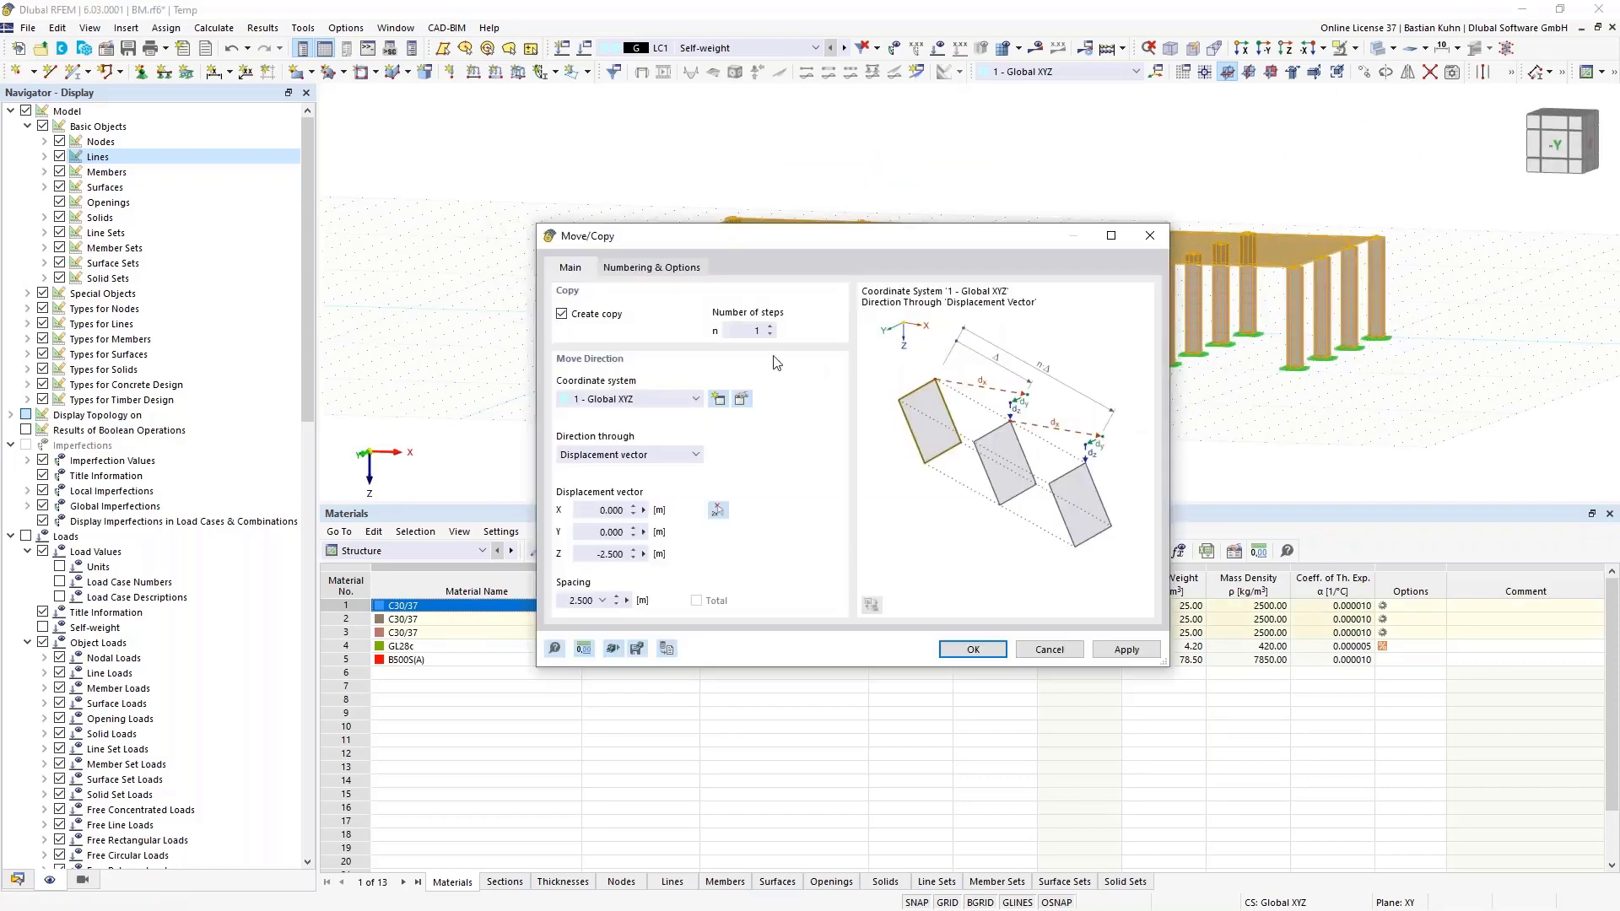
type("4")
left_click(599, 555)
type("-3")
left_click(956, 656)
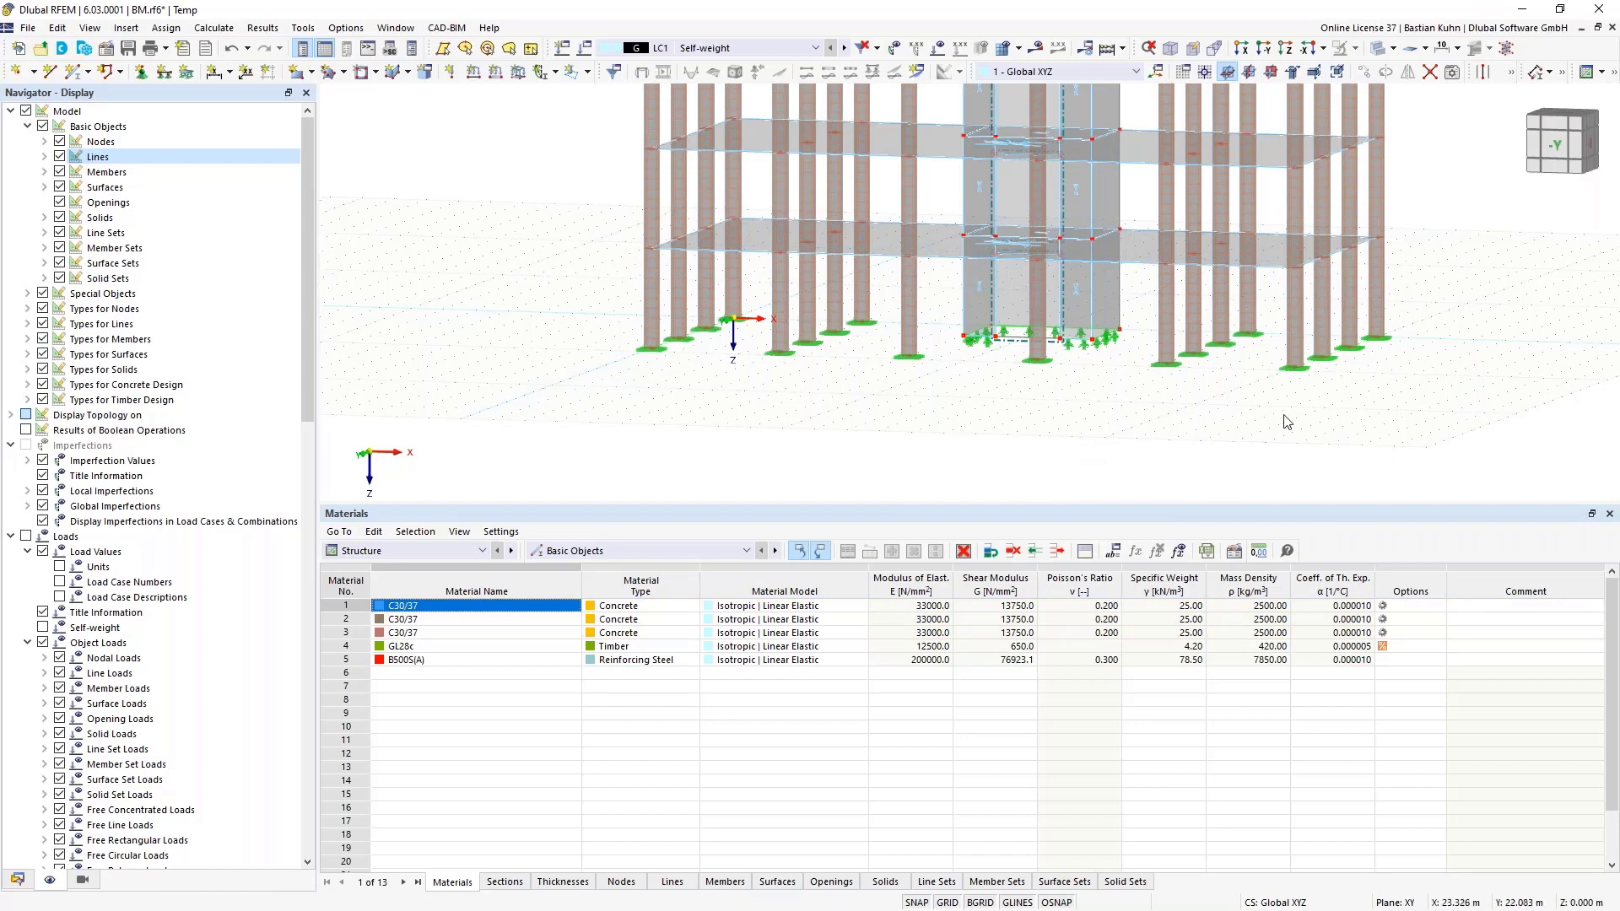
Window-select the nodes at roof level in the view along Y and set their Z-coordinate to -14.750 m.
middle_click_drag(1287, 422, 1190, 473, "ctrl")
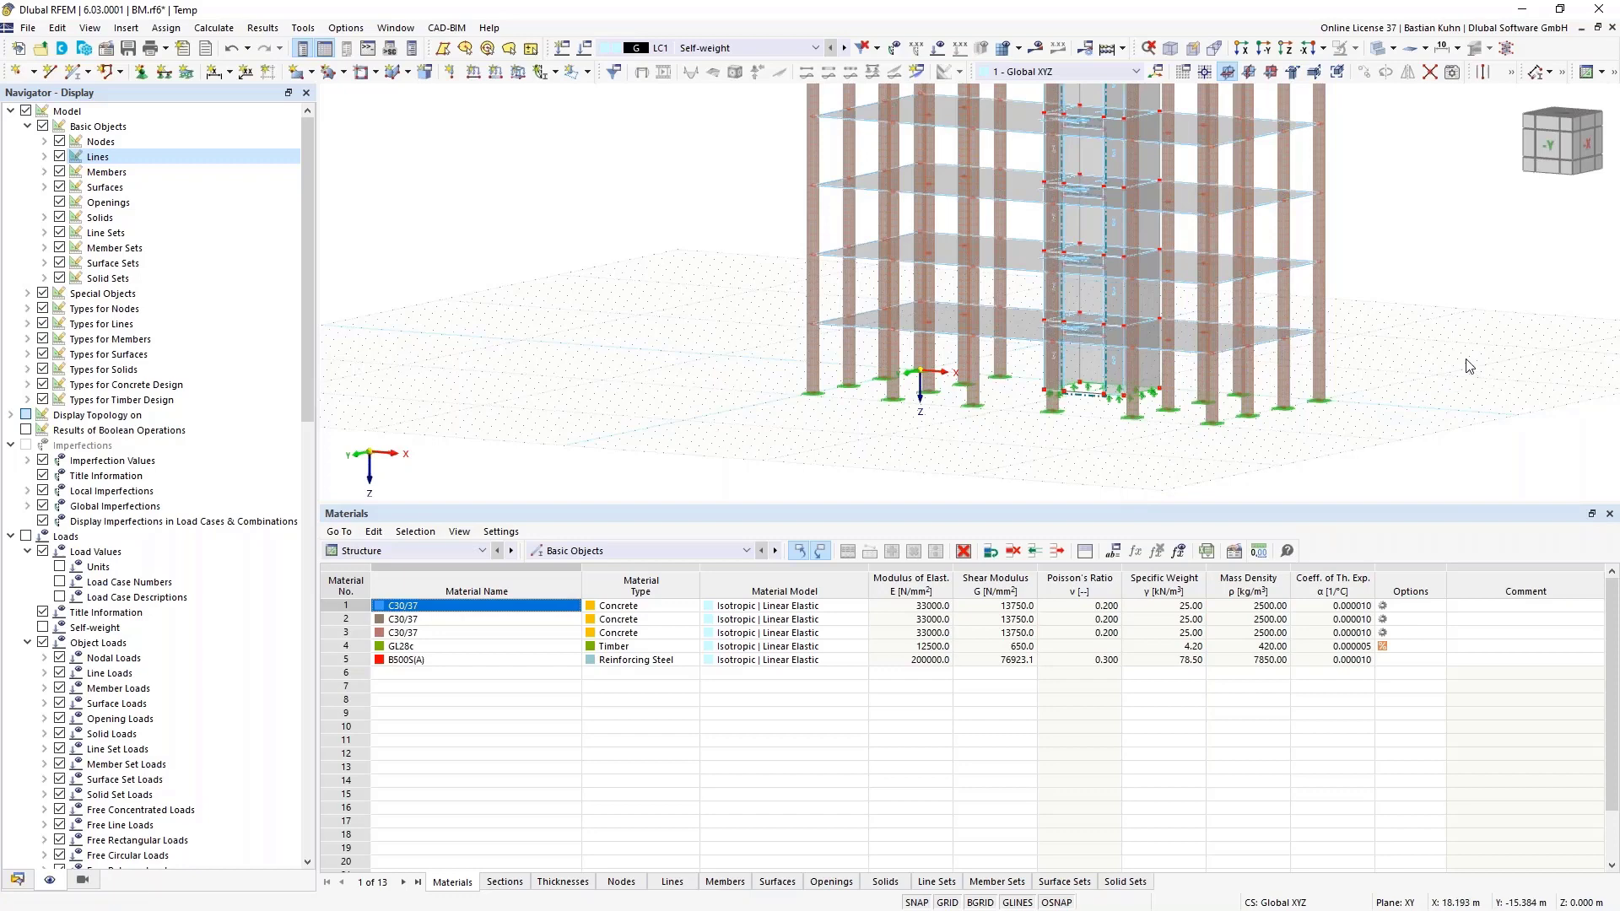
scroll(1325, 390, "up", 4)
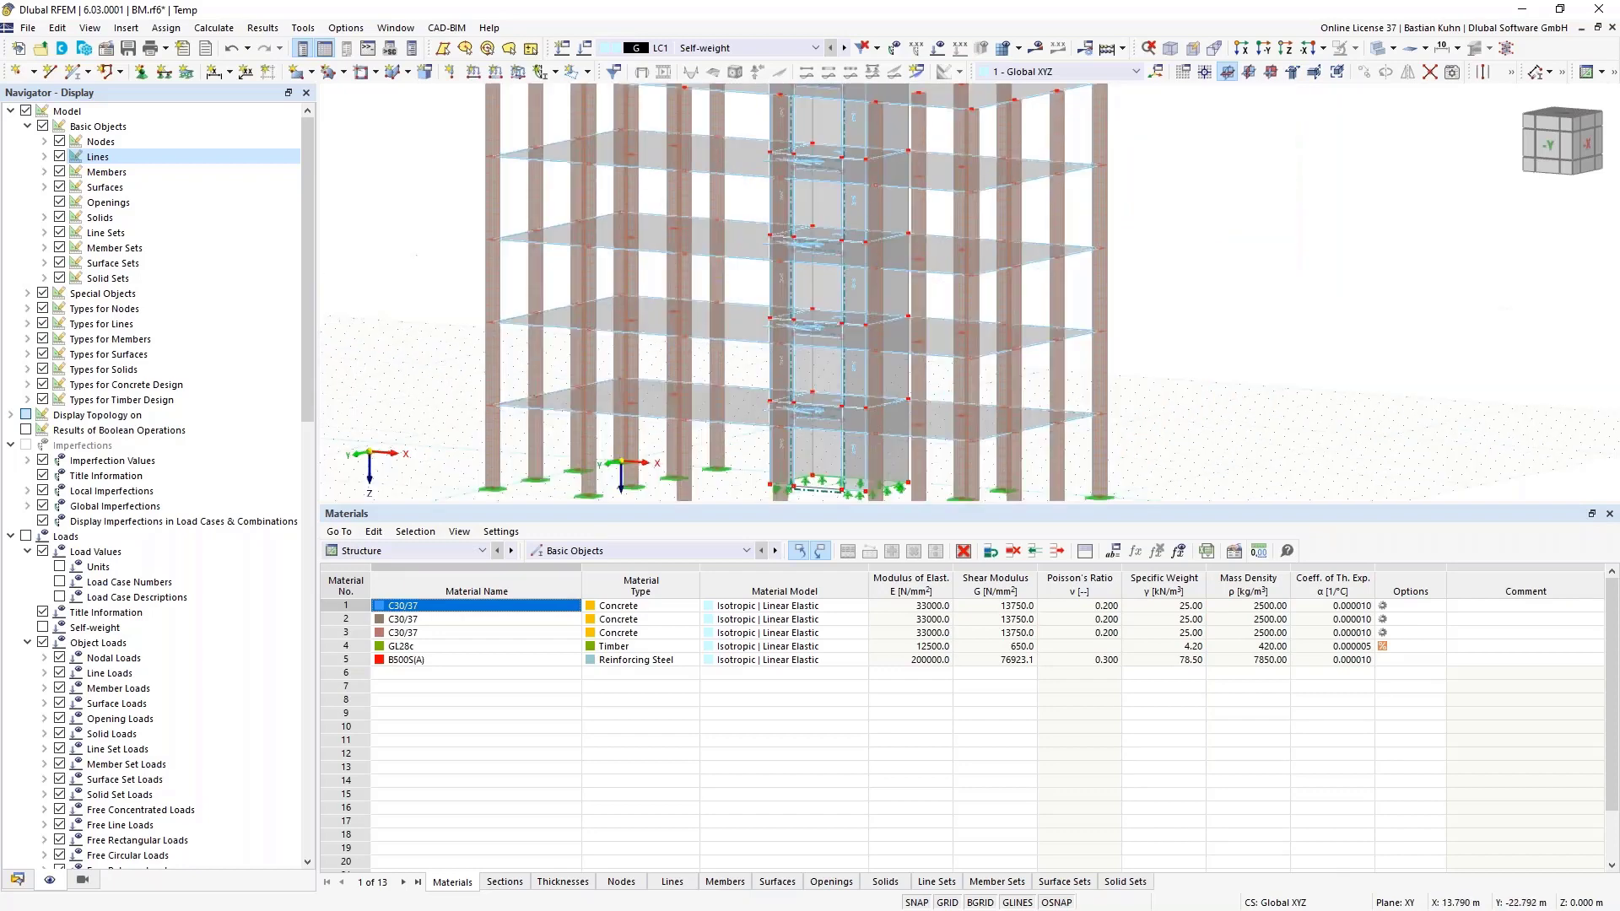
mouse_move(1324, 391)
middle_mouse_down("ctrl")
mouse_move(1348, 409)
mouse_move(1323, 406)
middle_mouse_up("ctrl")
scroll(1349, 401, "down", 3)
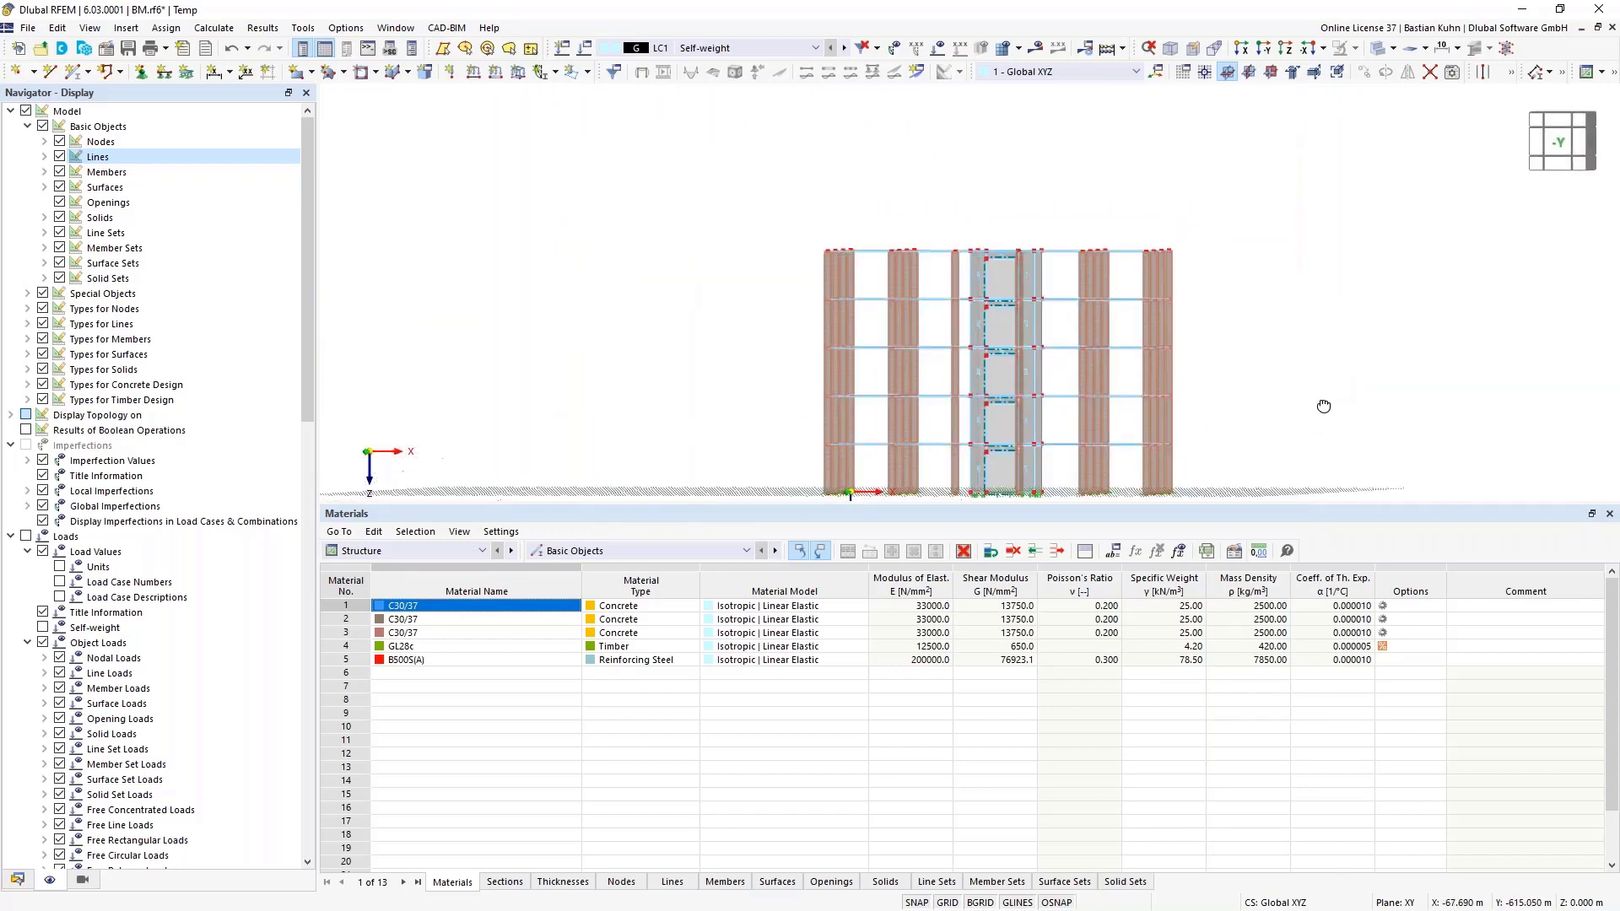
left_click(1265, 48)
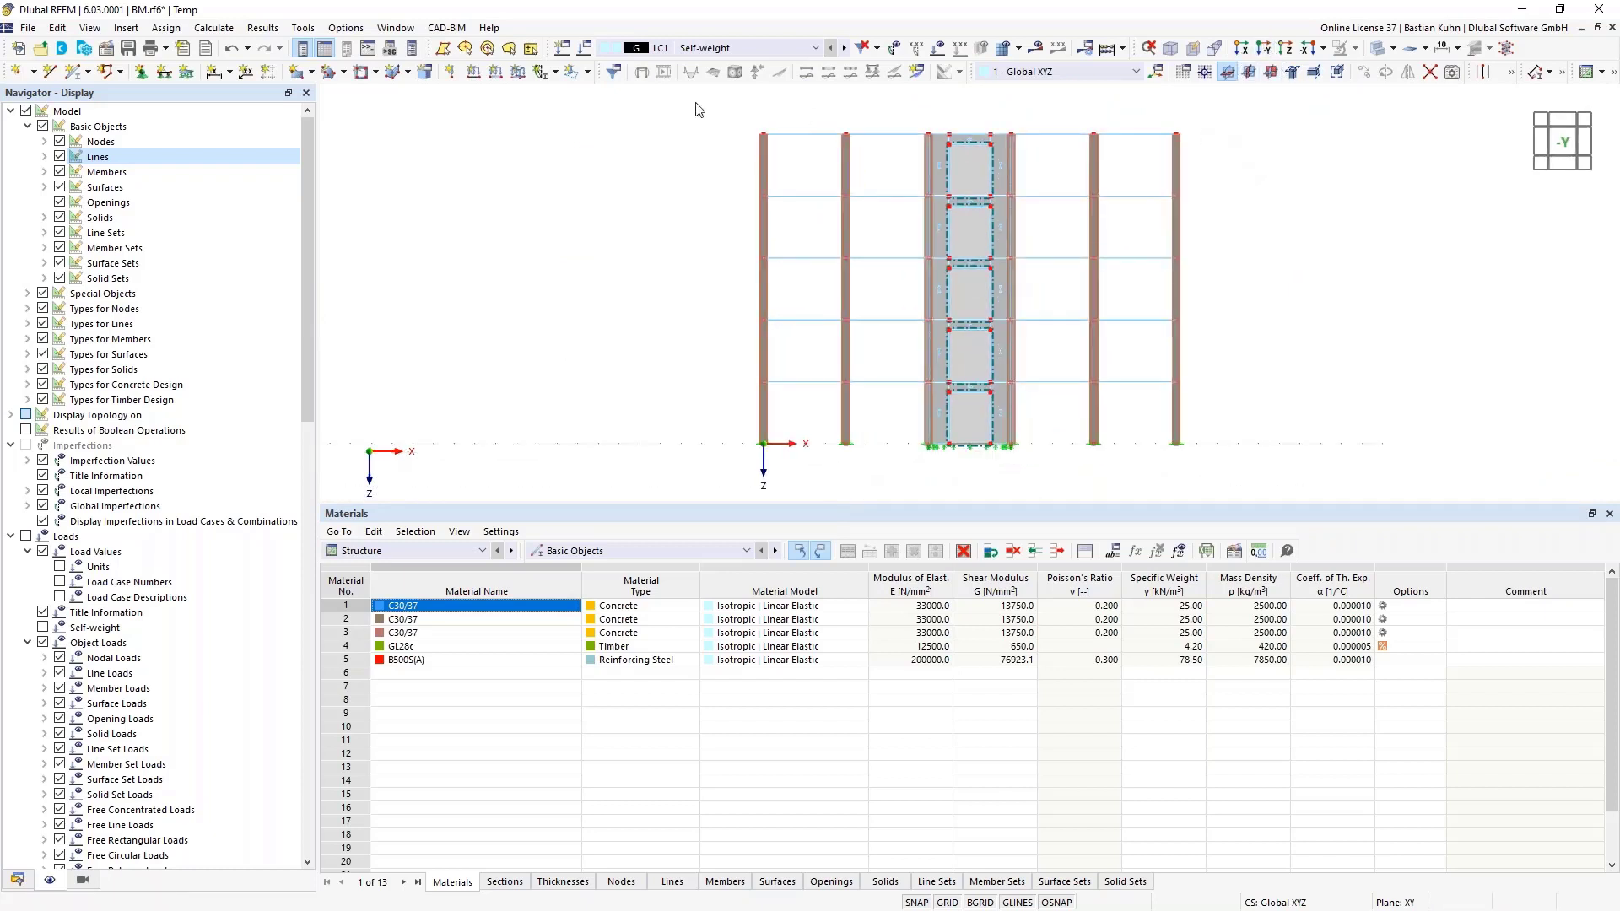
left_click_drag(704, 110, 1306, 148)
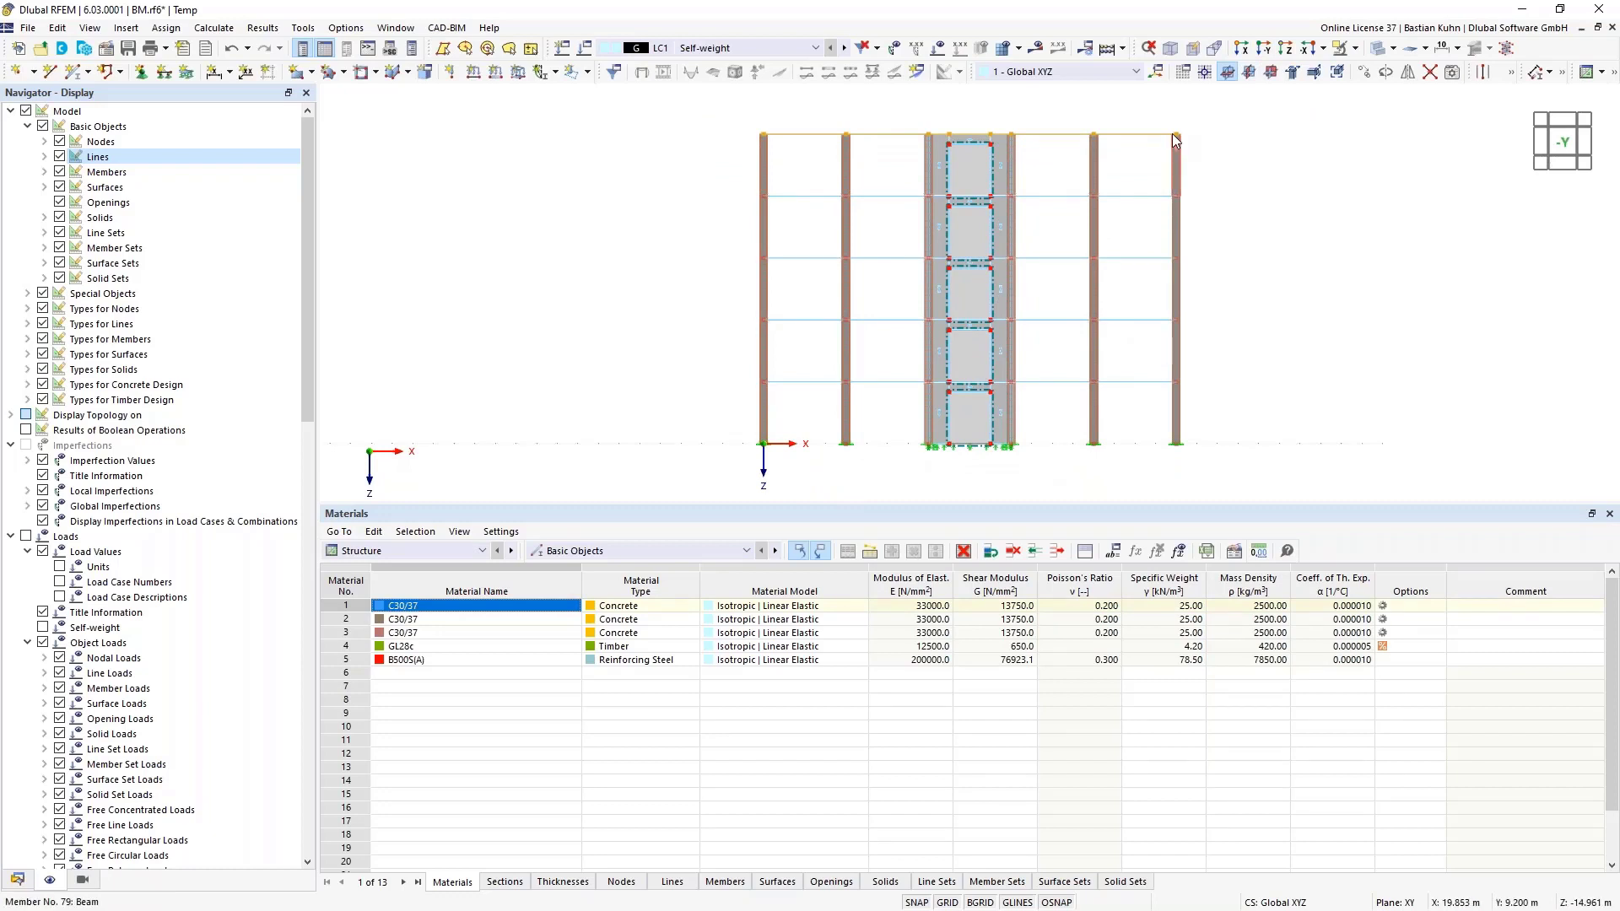
right_click(1171, 134)
left_click(1160, 120)
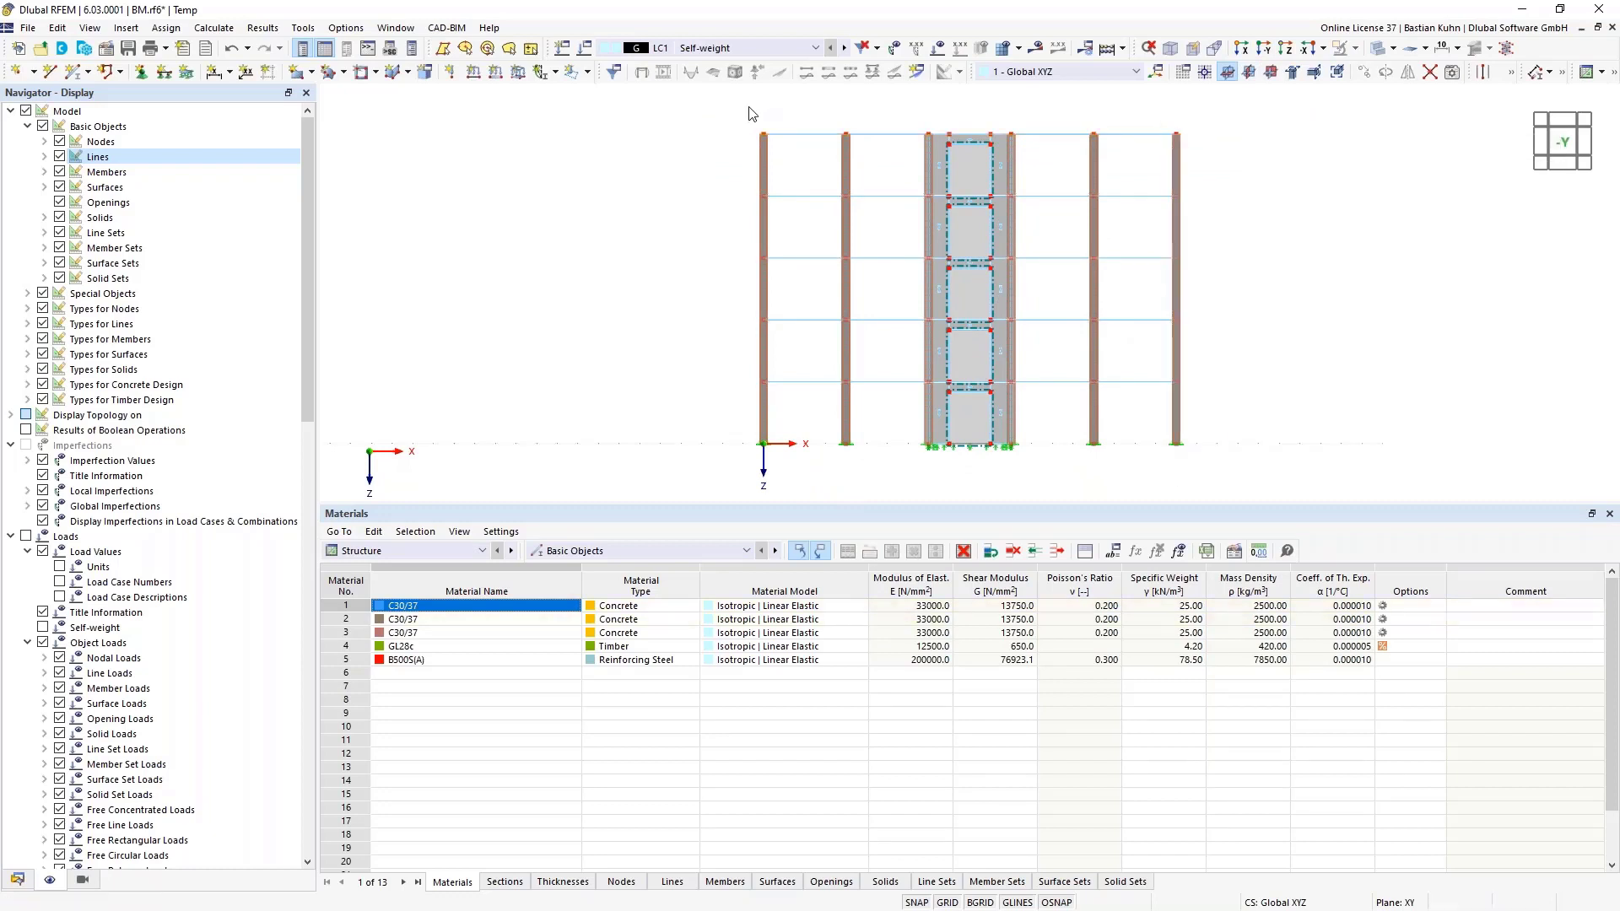
left_click_drag(738, 107, 1291, 145)
right_click(1178, 133)
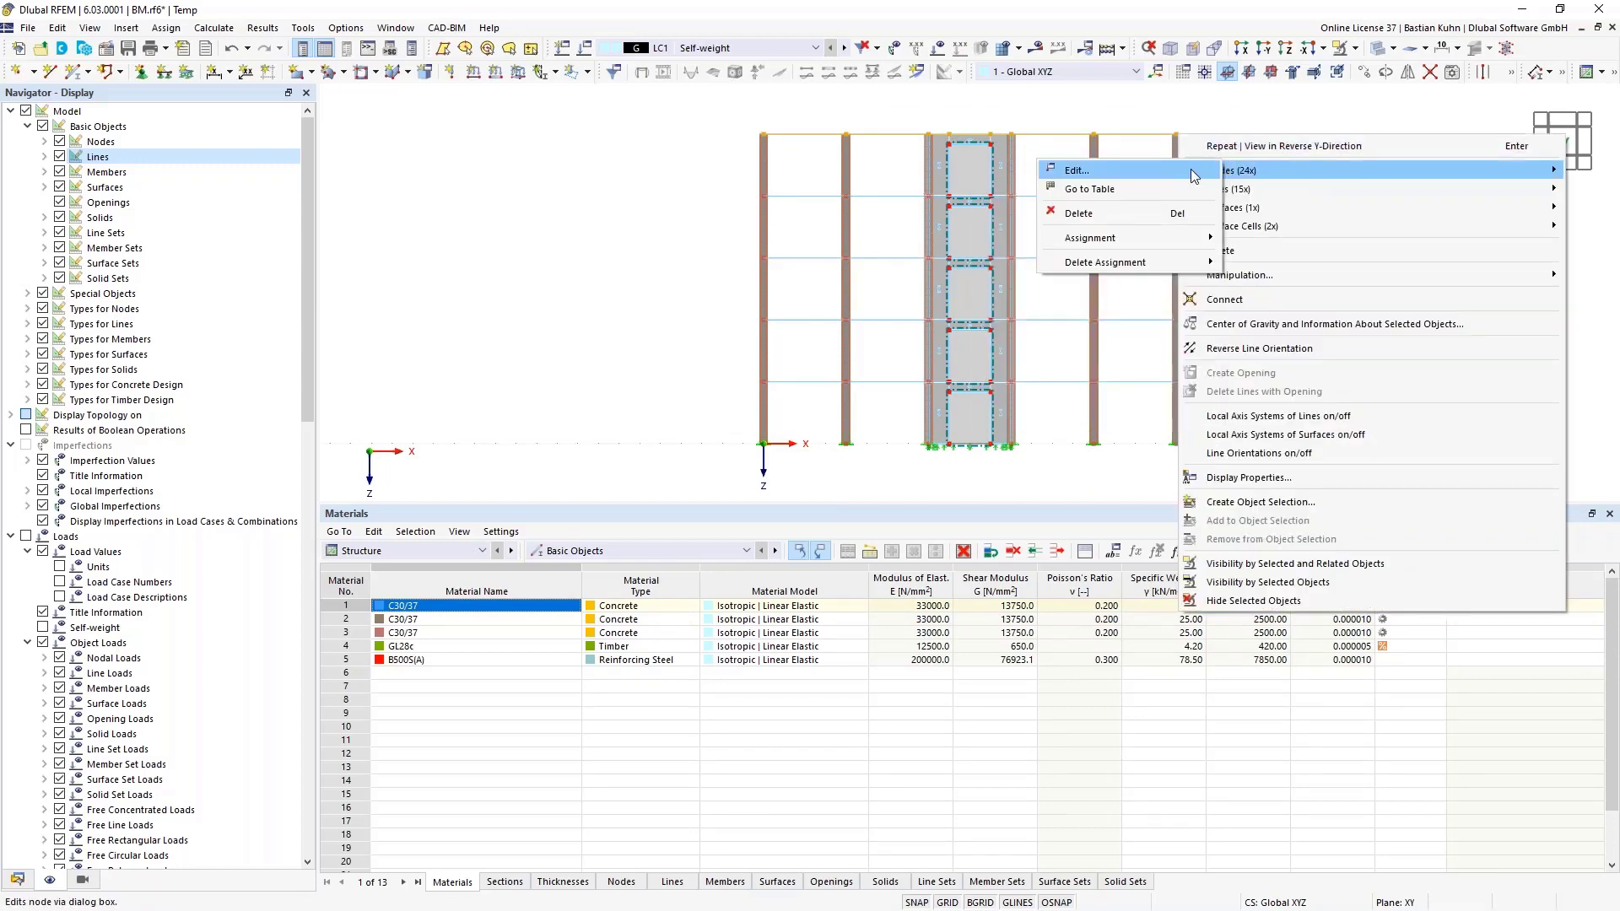
left_click(1191, 170)
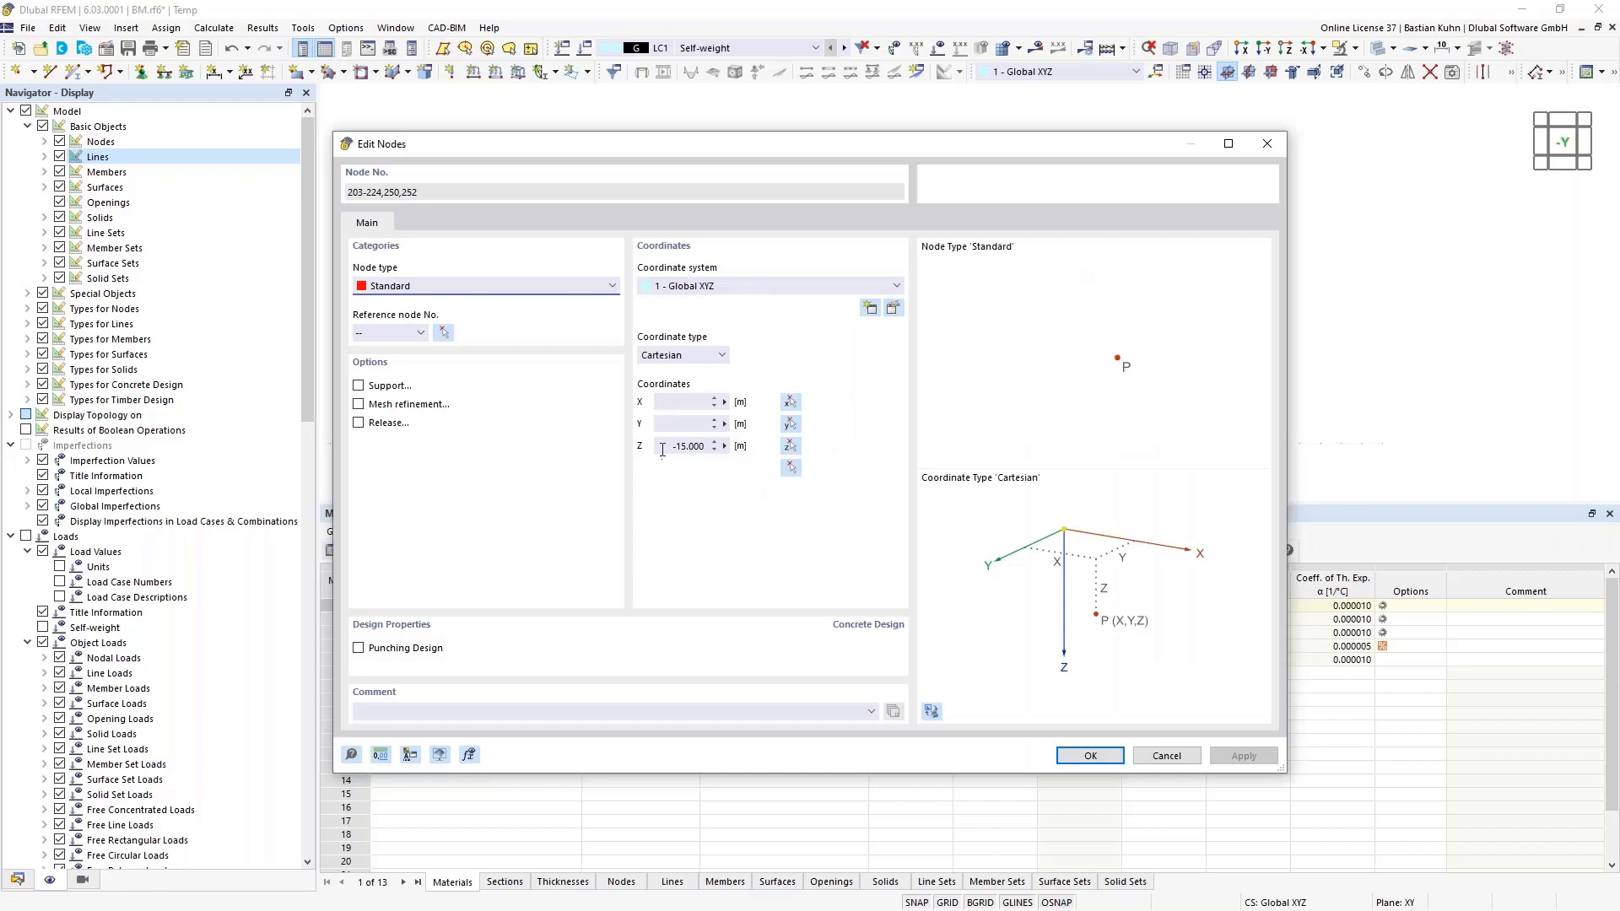
left_click(663, 447)
type("2")
left_click(1073, 756)
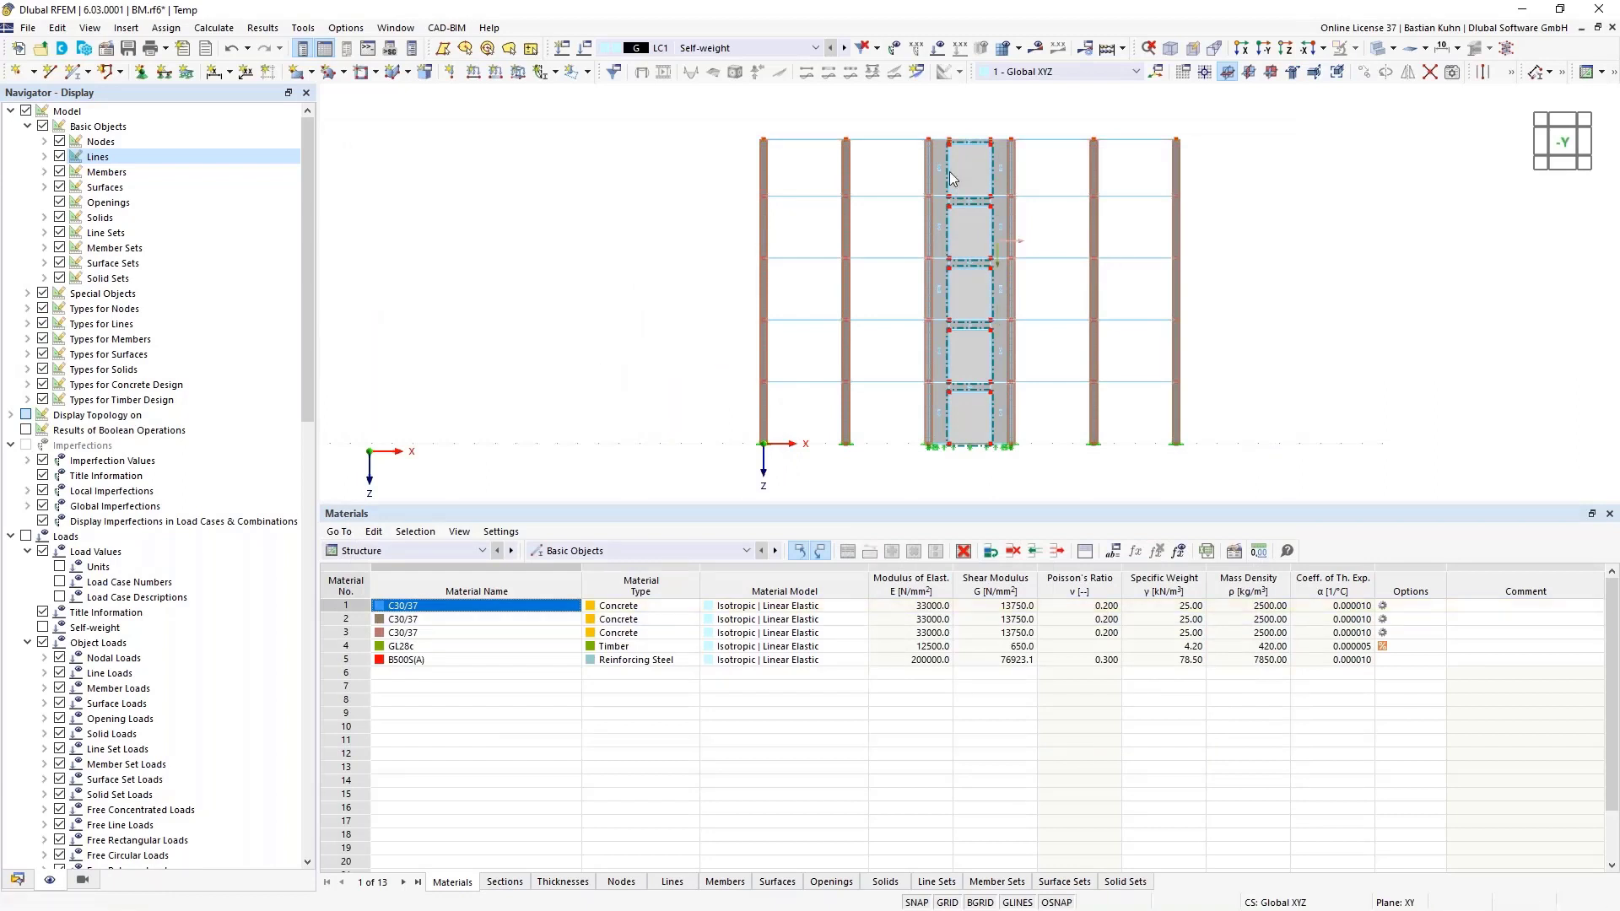
Select the columns of the upper four storeys, leaving out the two inner columns on the core-side edge, and open these members for editing.
scroll(966, 151, "up", 2)
scroll(1310, 221, "down", 3)
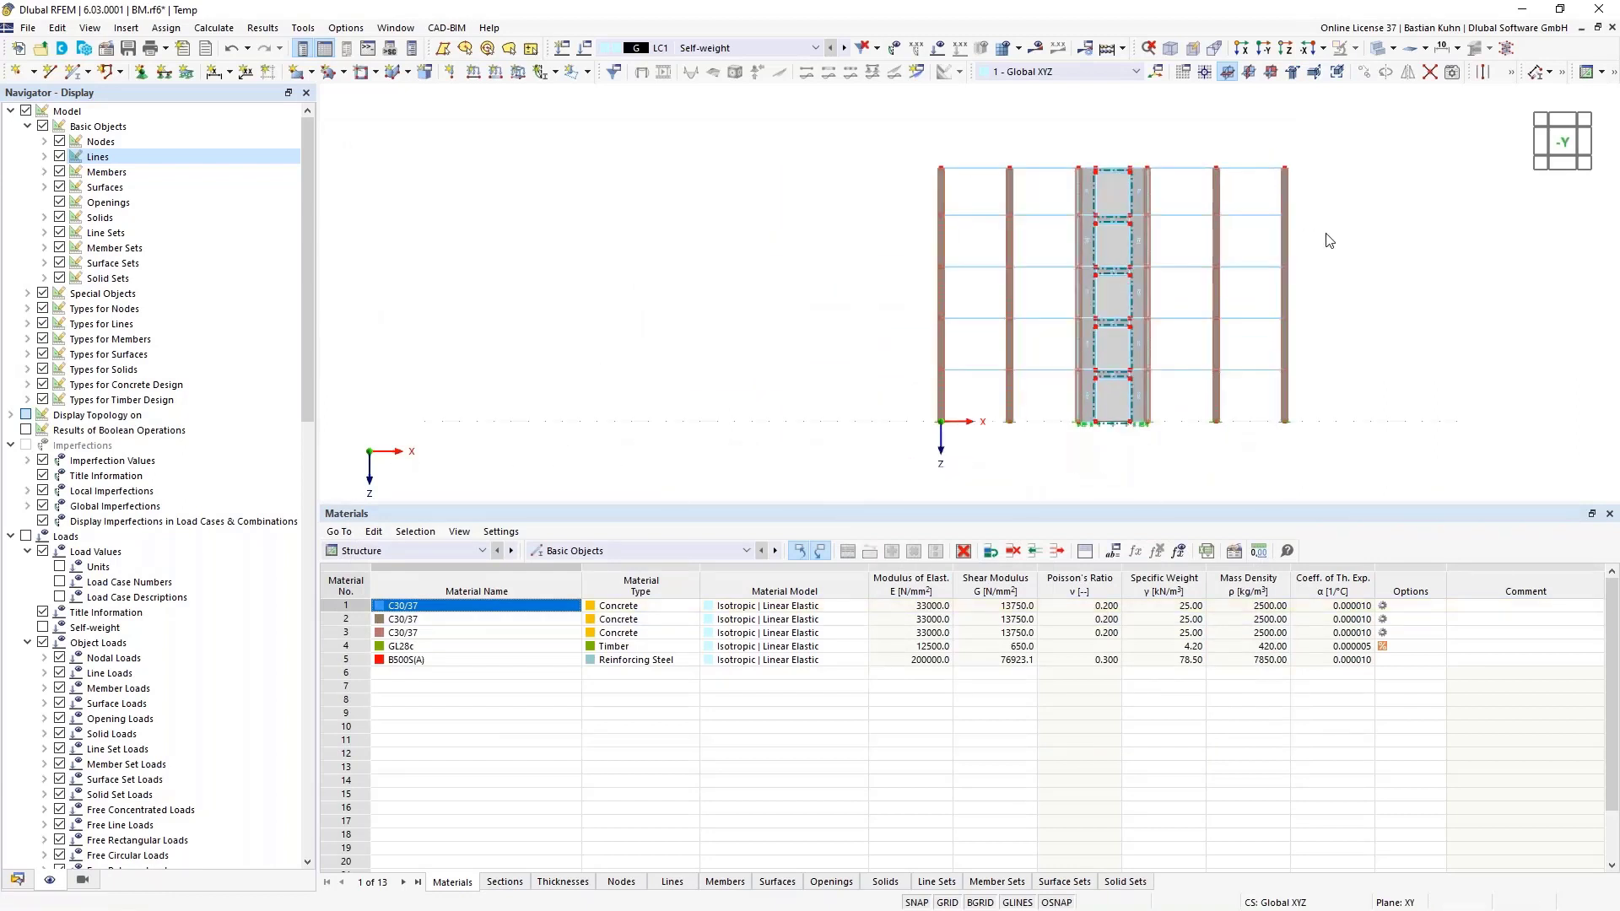
middle_click_drag(1327, 240, 1304, 278, "ctrl")
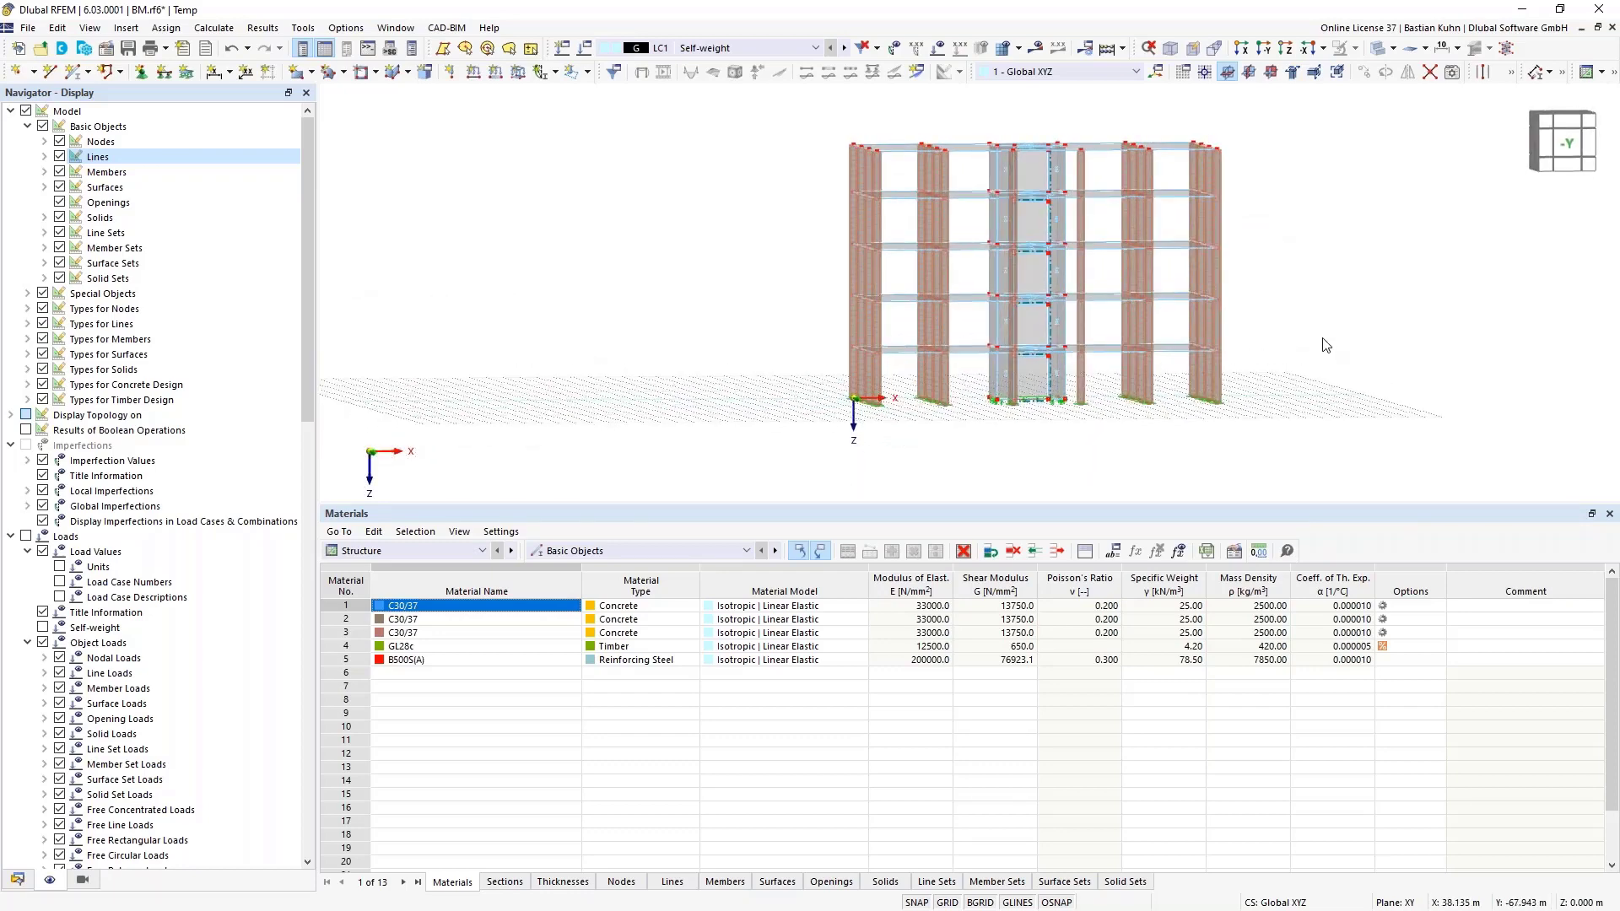
left_click(1249, 71)
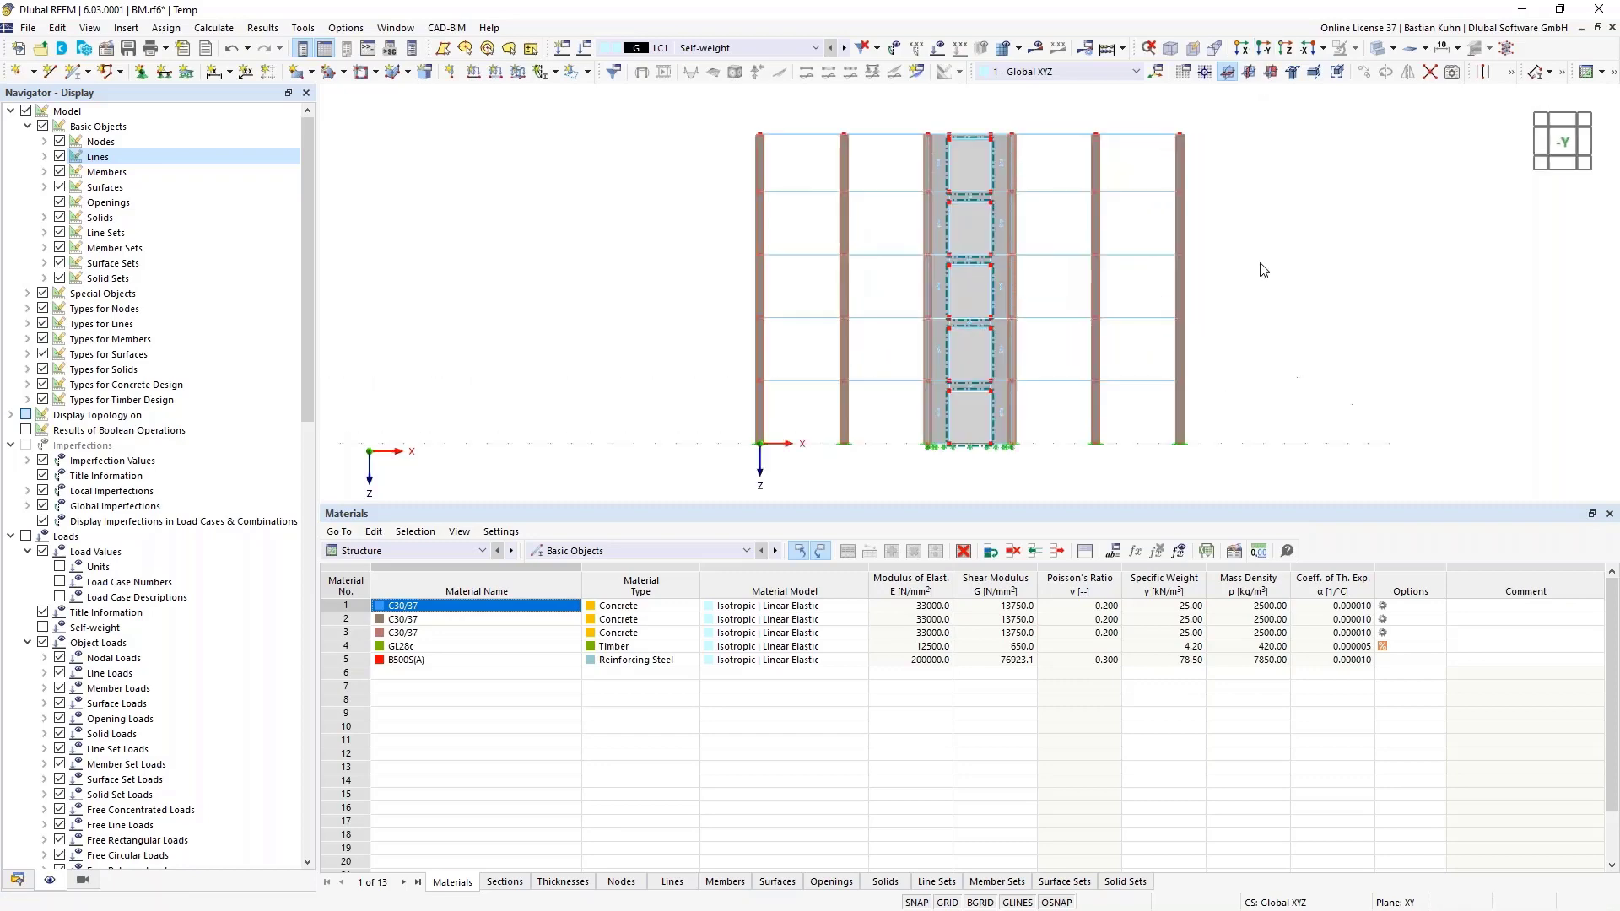
scroll(1262, 270, "down", 2)
left_click_drag(1273, 335, 776, 110)
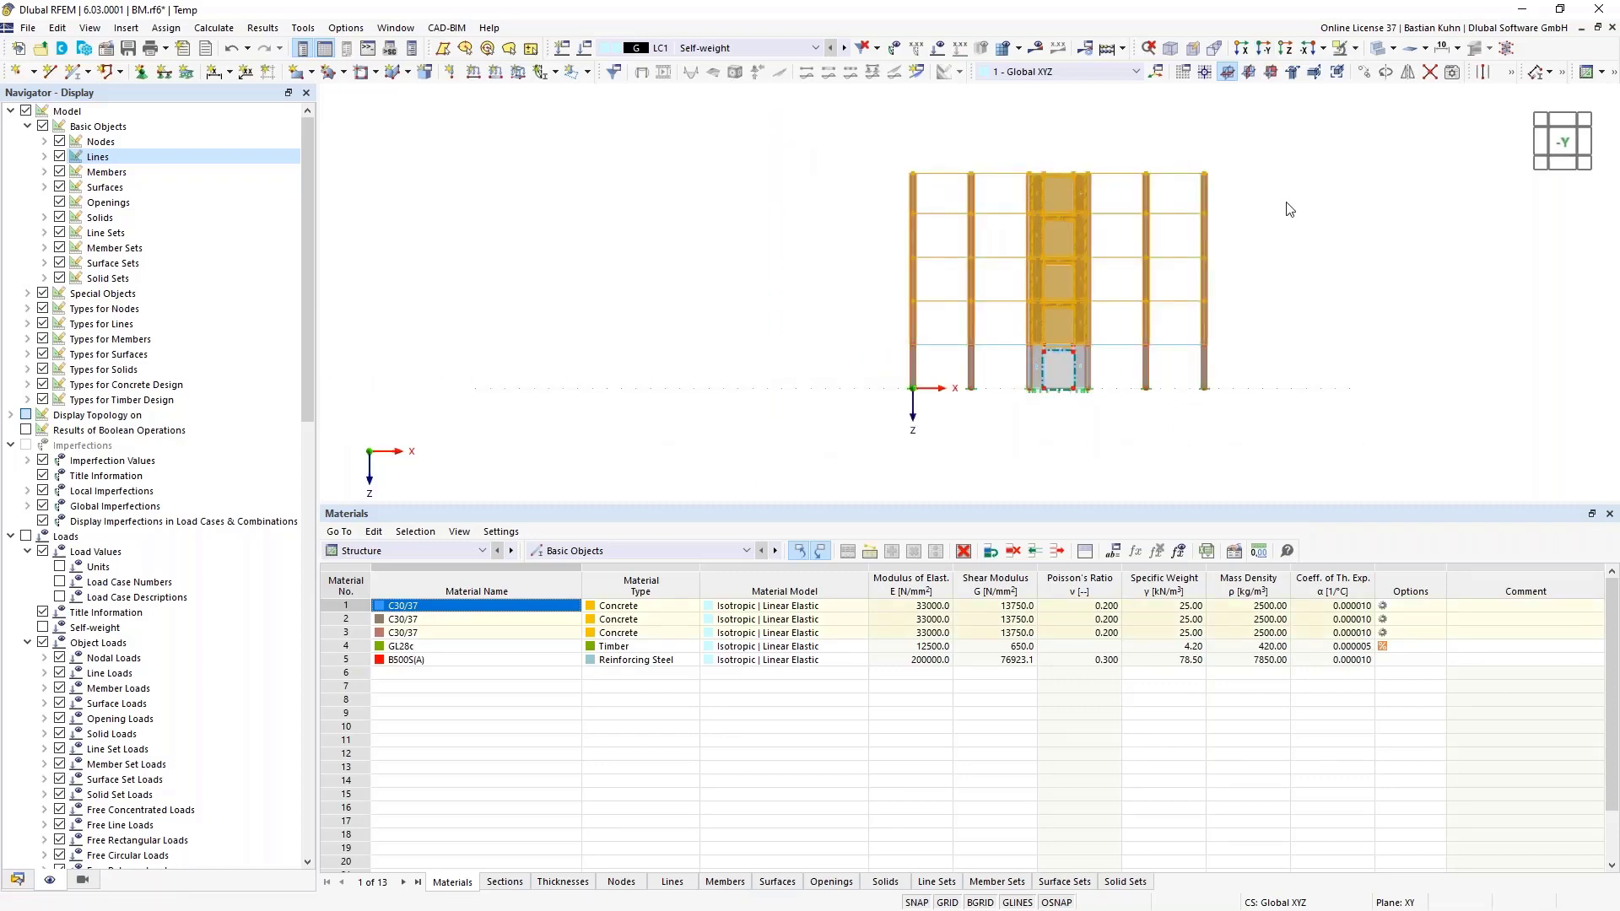
left_click(1271, 72)
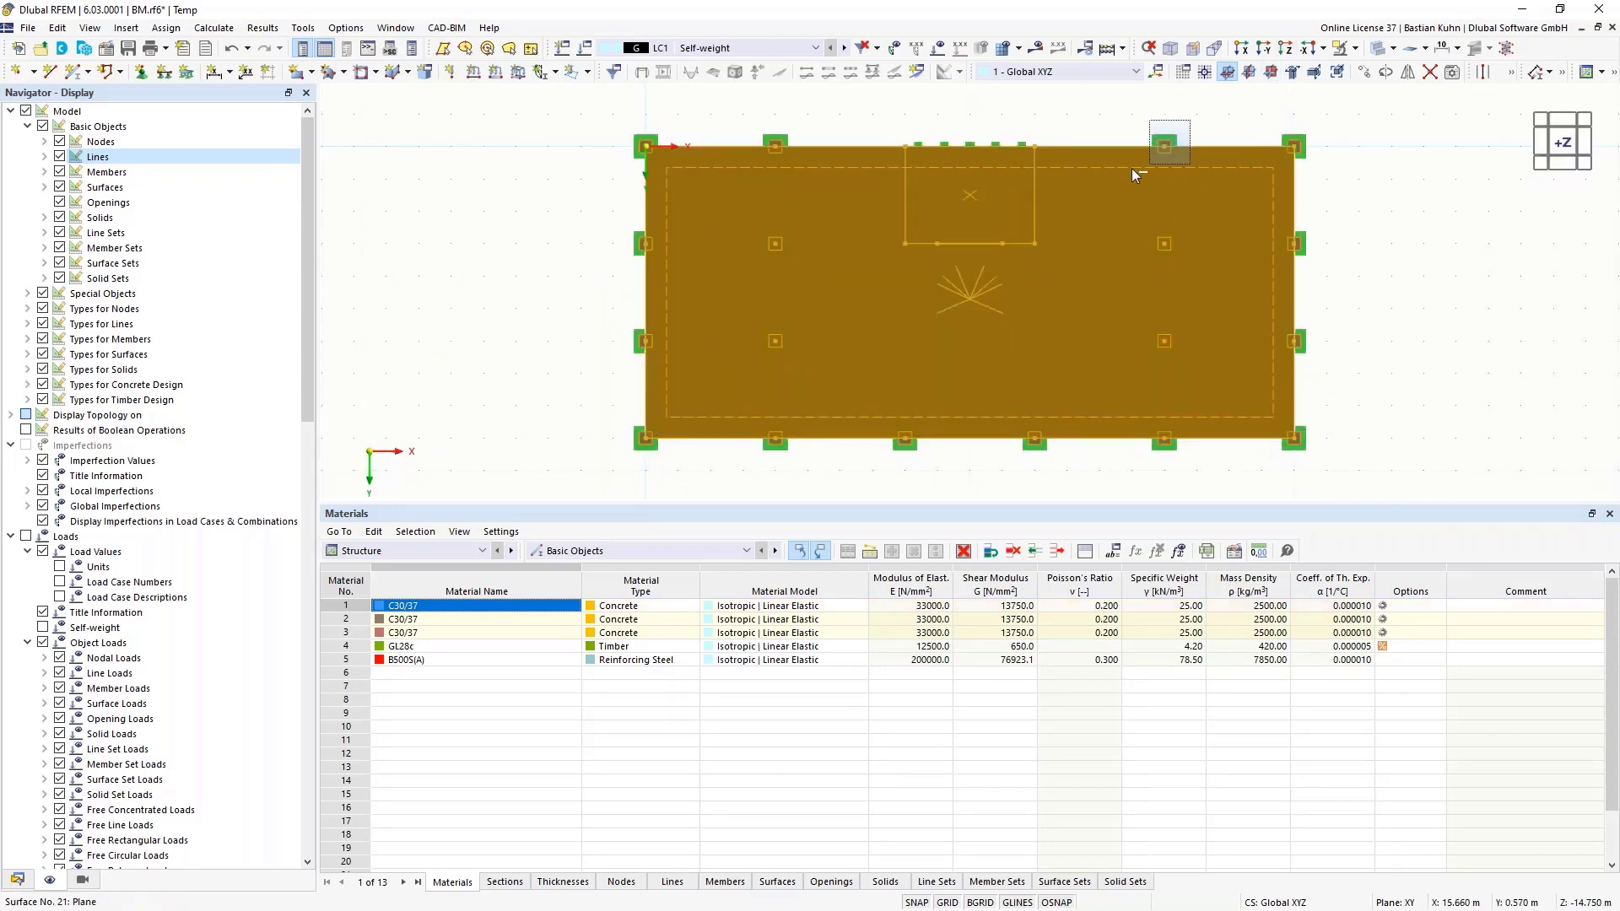
key("Escape")
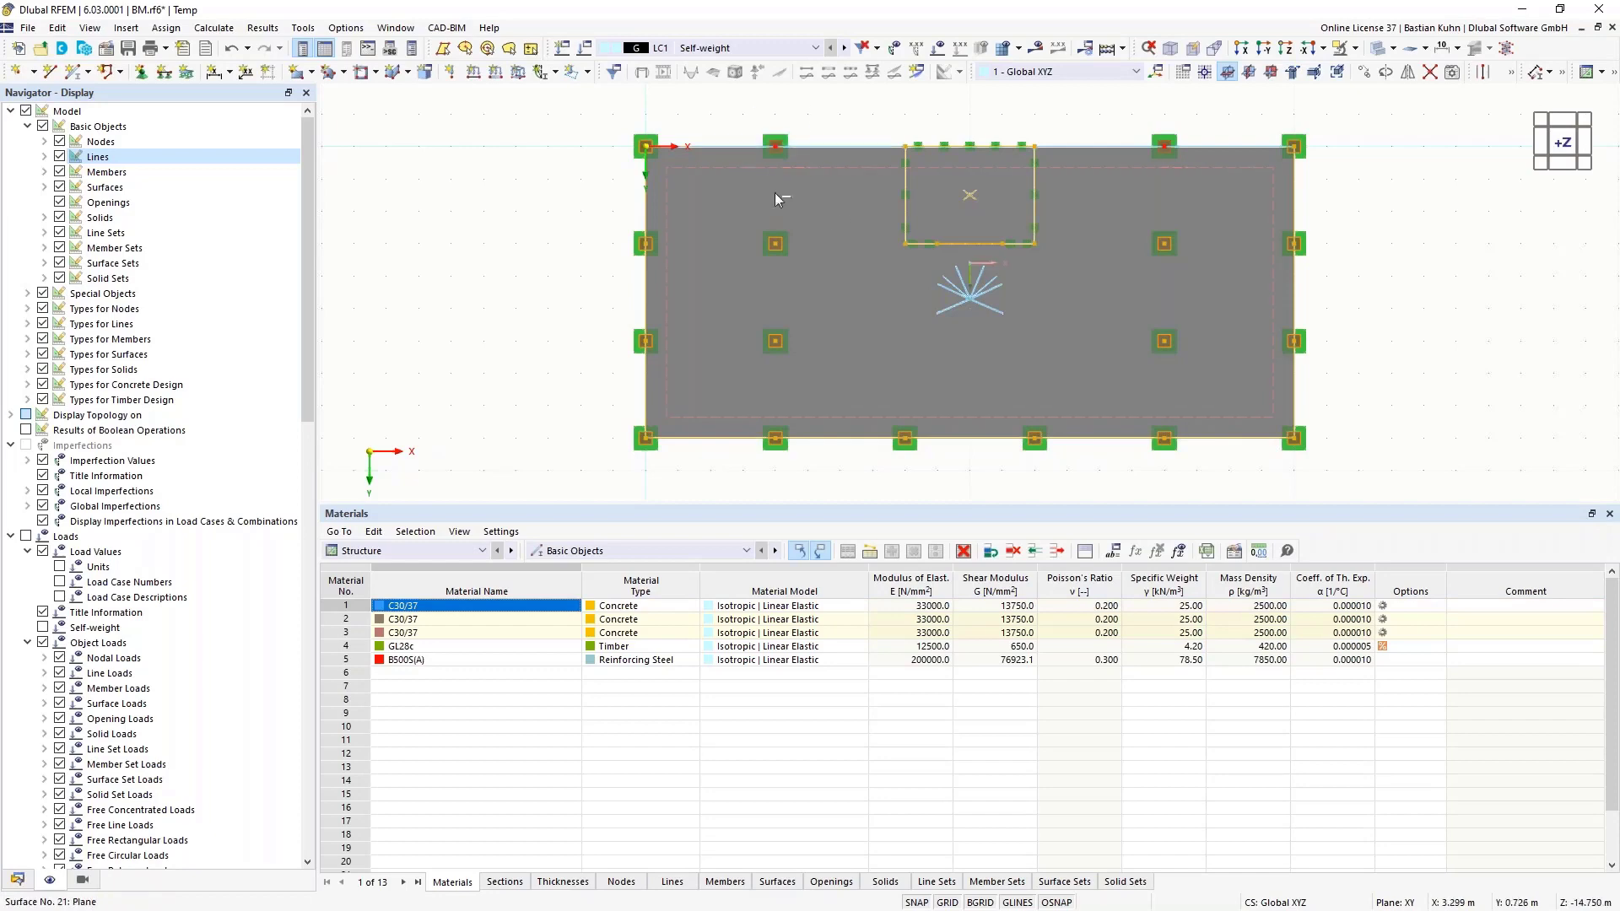
left_click(1167, 50)
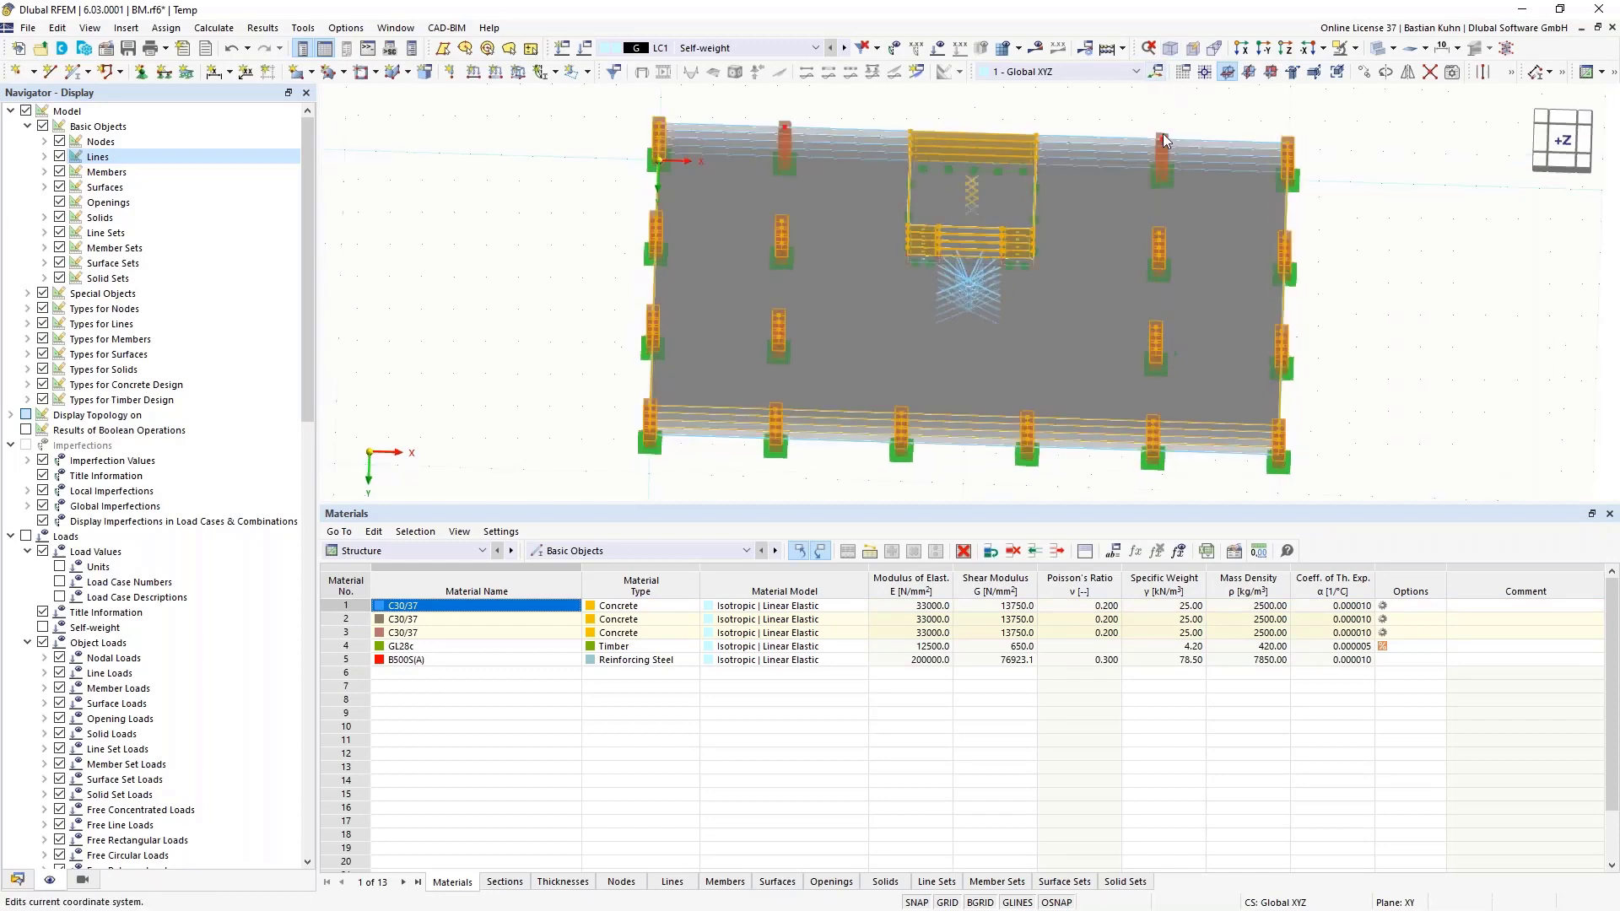
right_click(1155, 209)
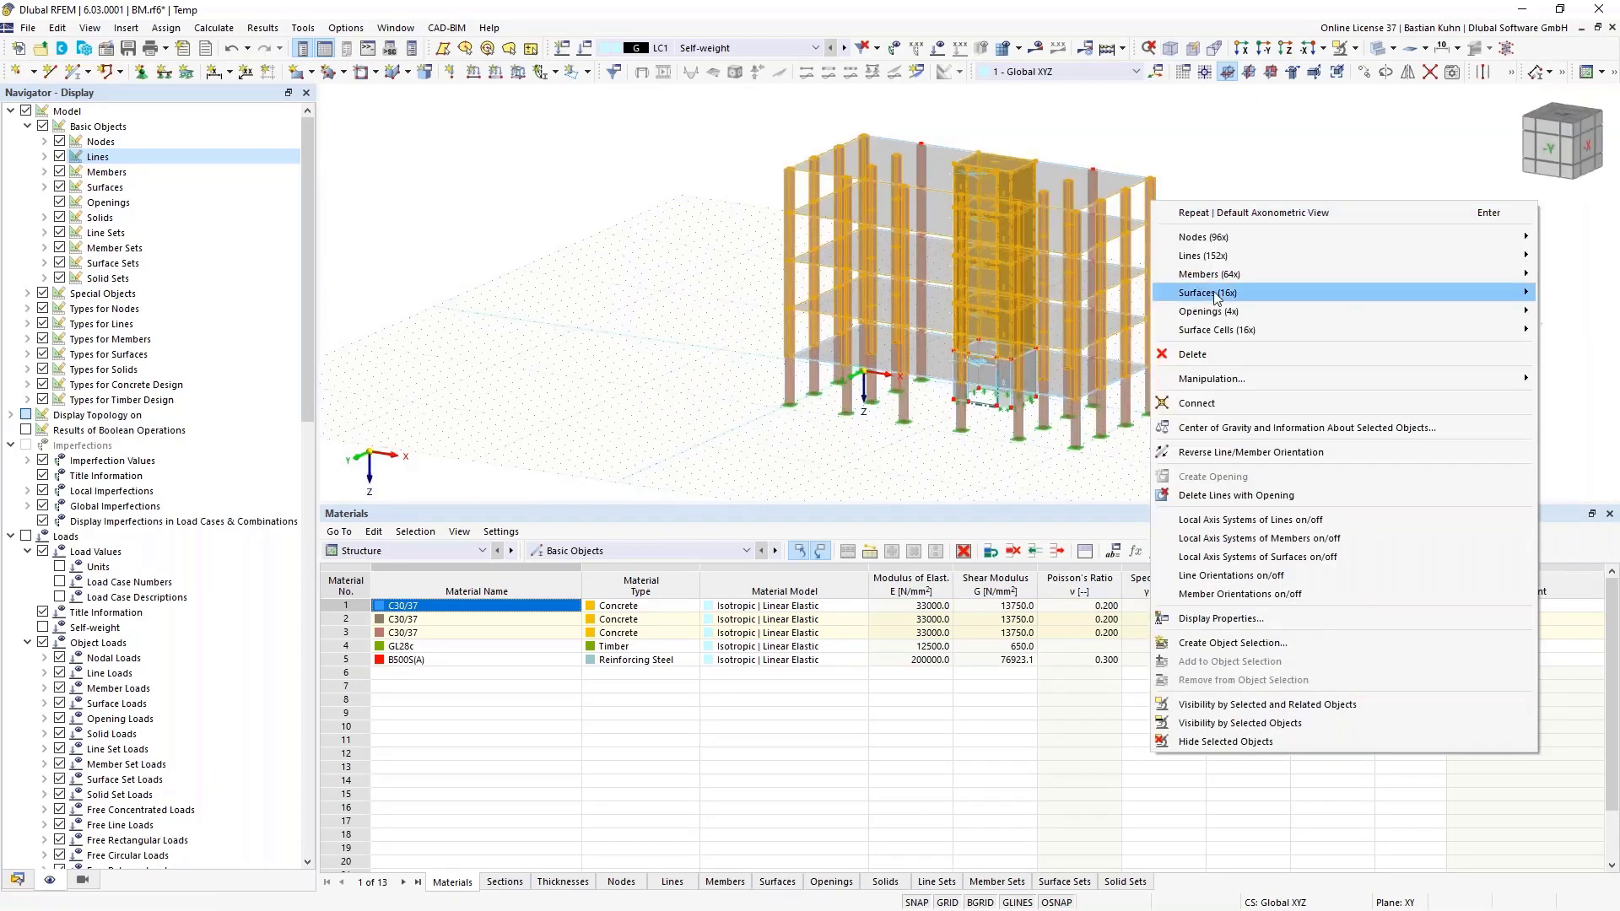
mouse_move(1206, 274)
left_click(1126, 275)
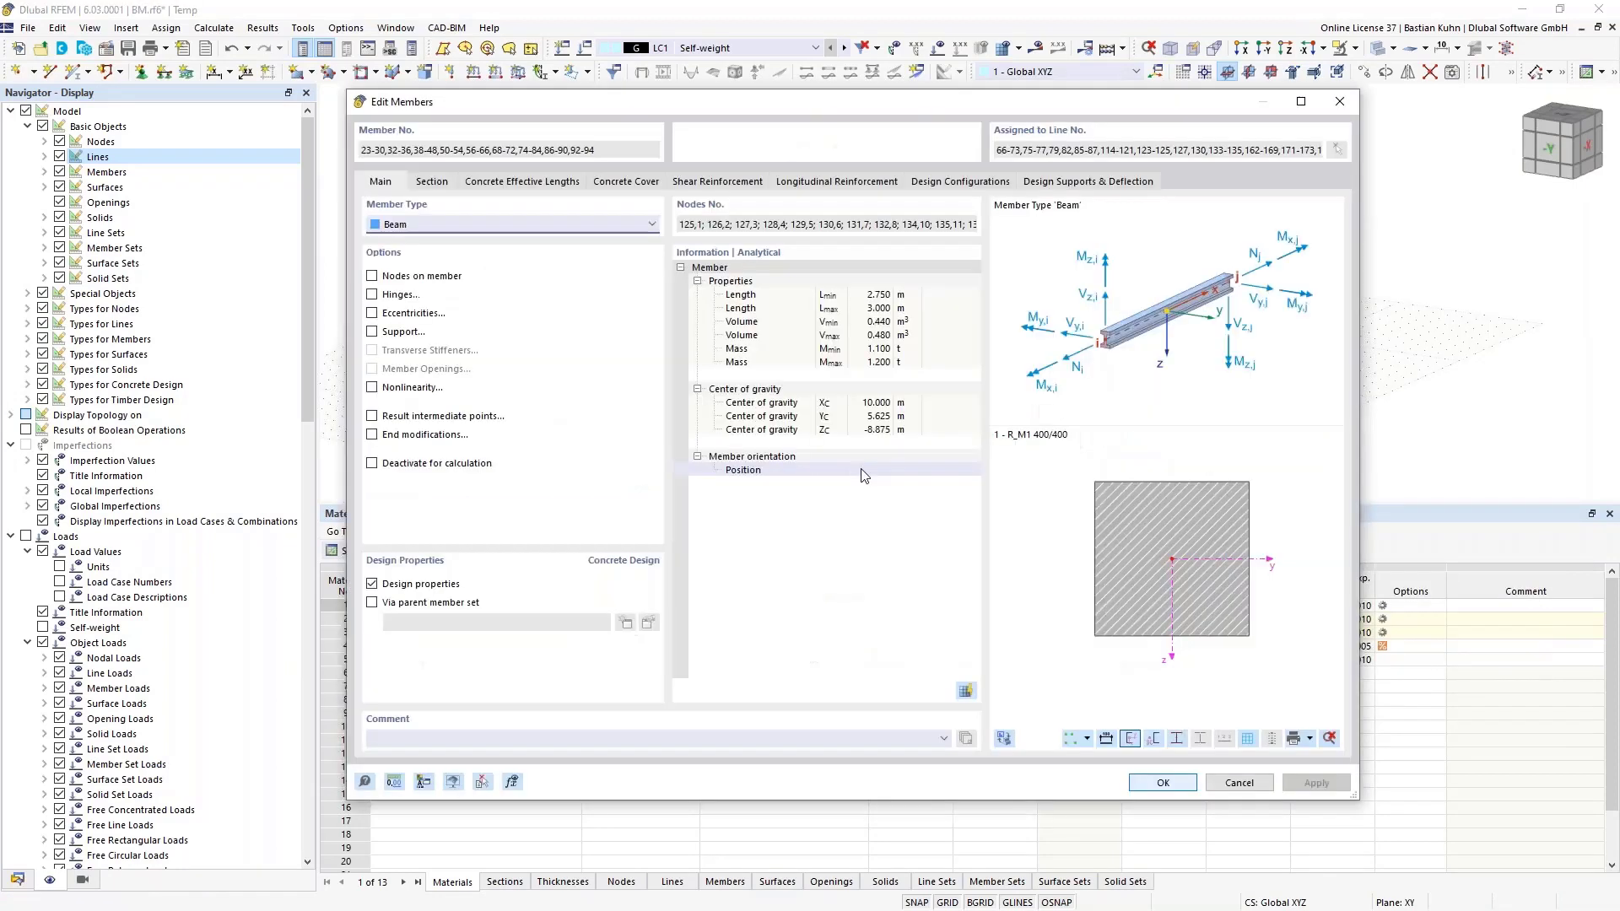
Create a new rectangular section R_M1 220/220 for the selected upper-storey columns.
left_click(432, 183)
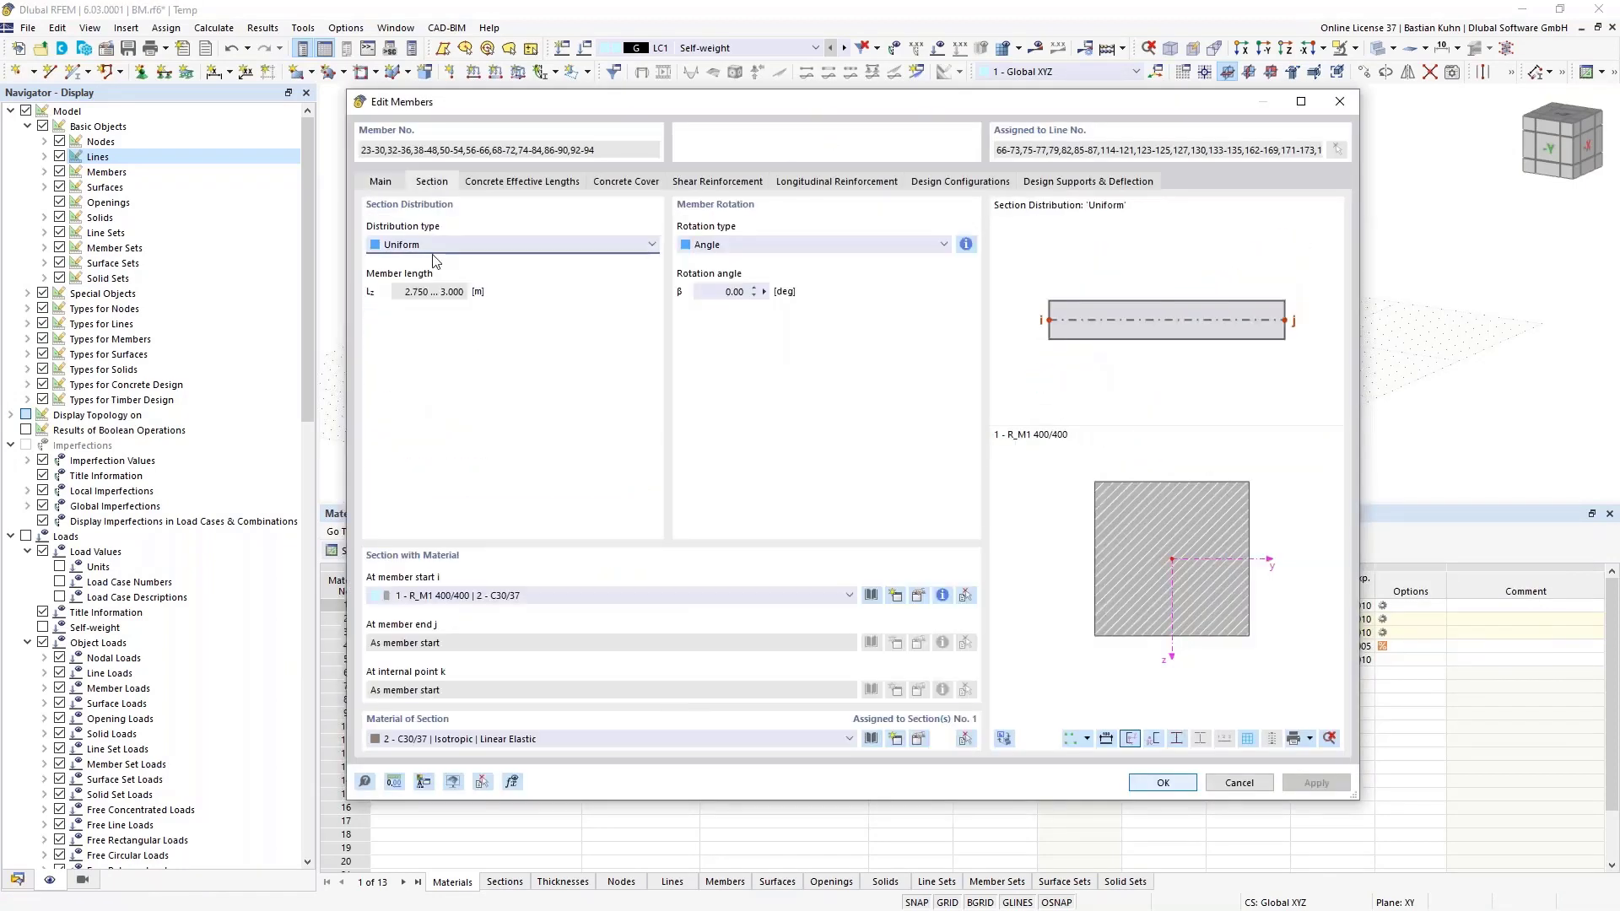
left_click(740, 596)
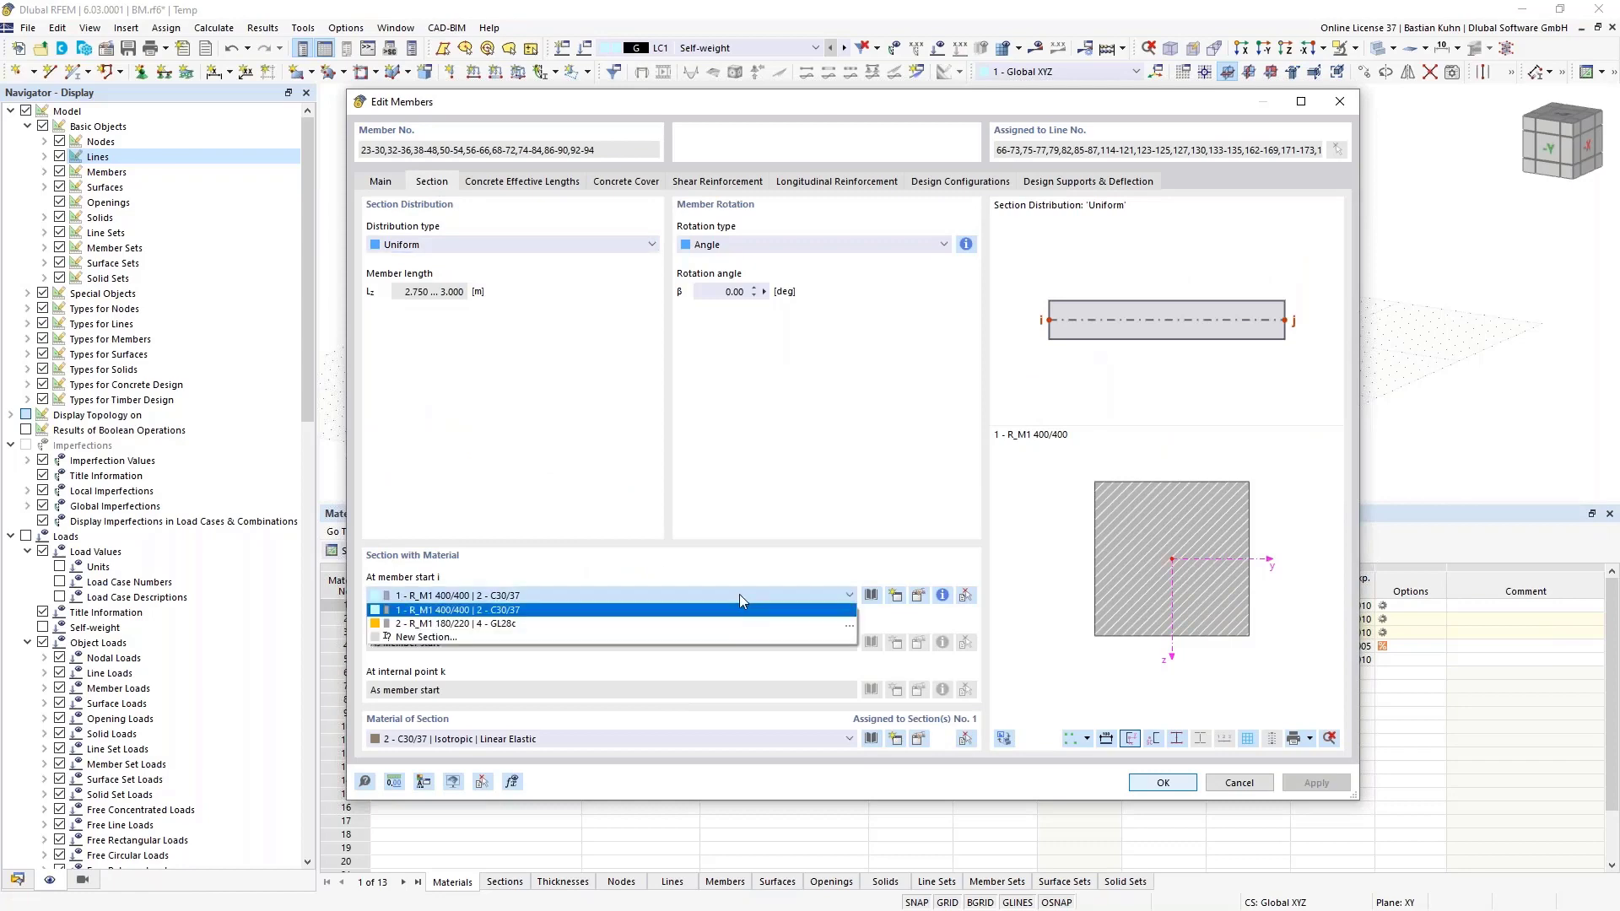
left_click(739, 595)
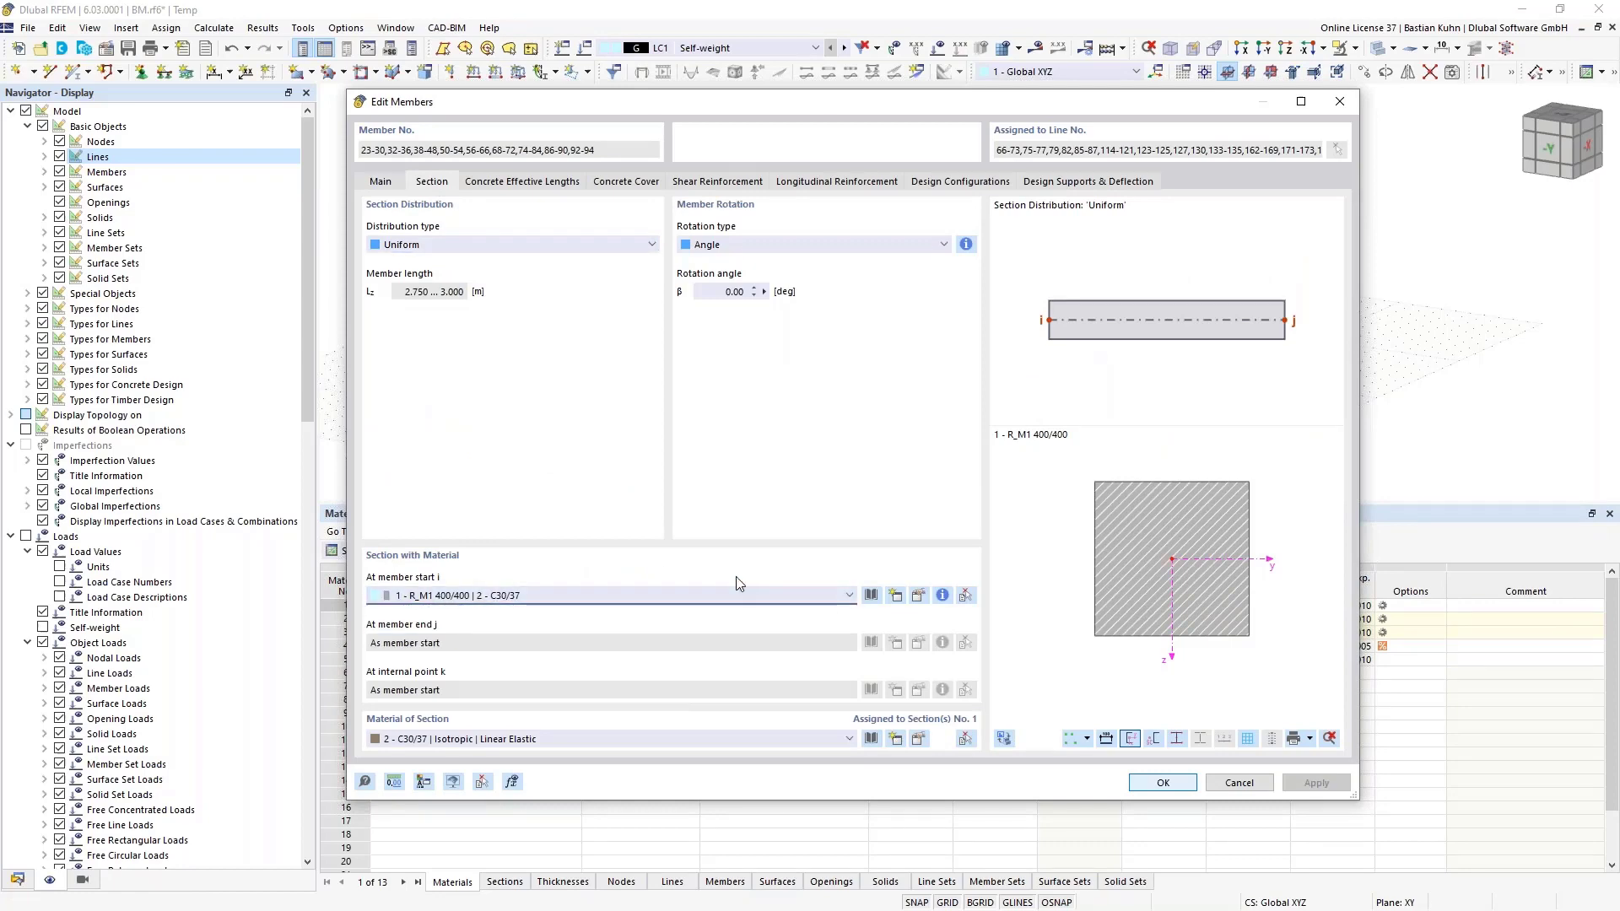
left_click(870, 595)
key("Escape")
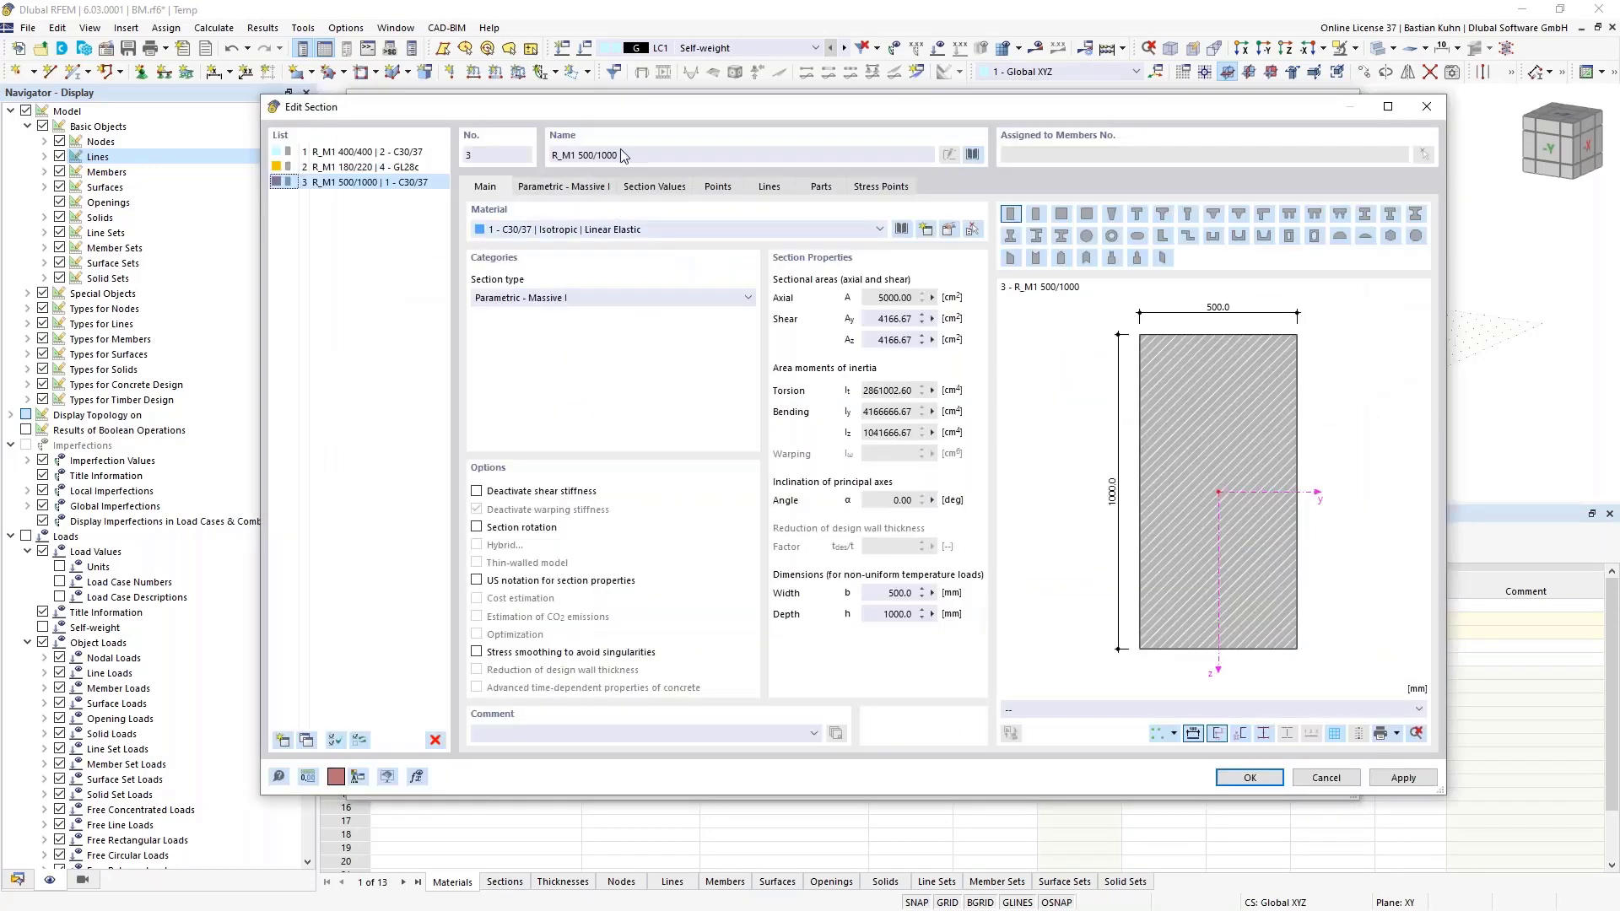
left_click_drag(619, 155, 596, 155)
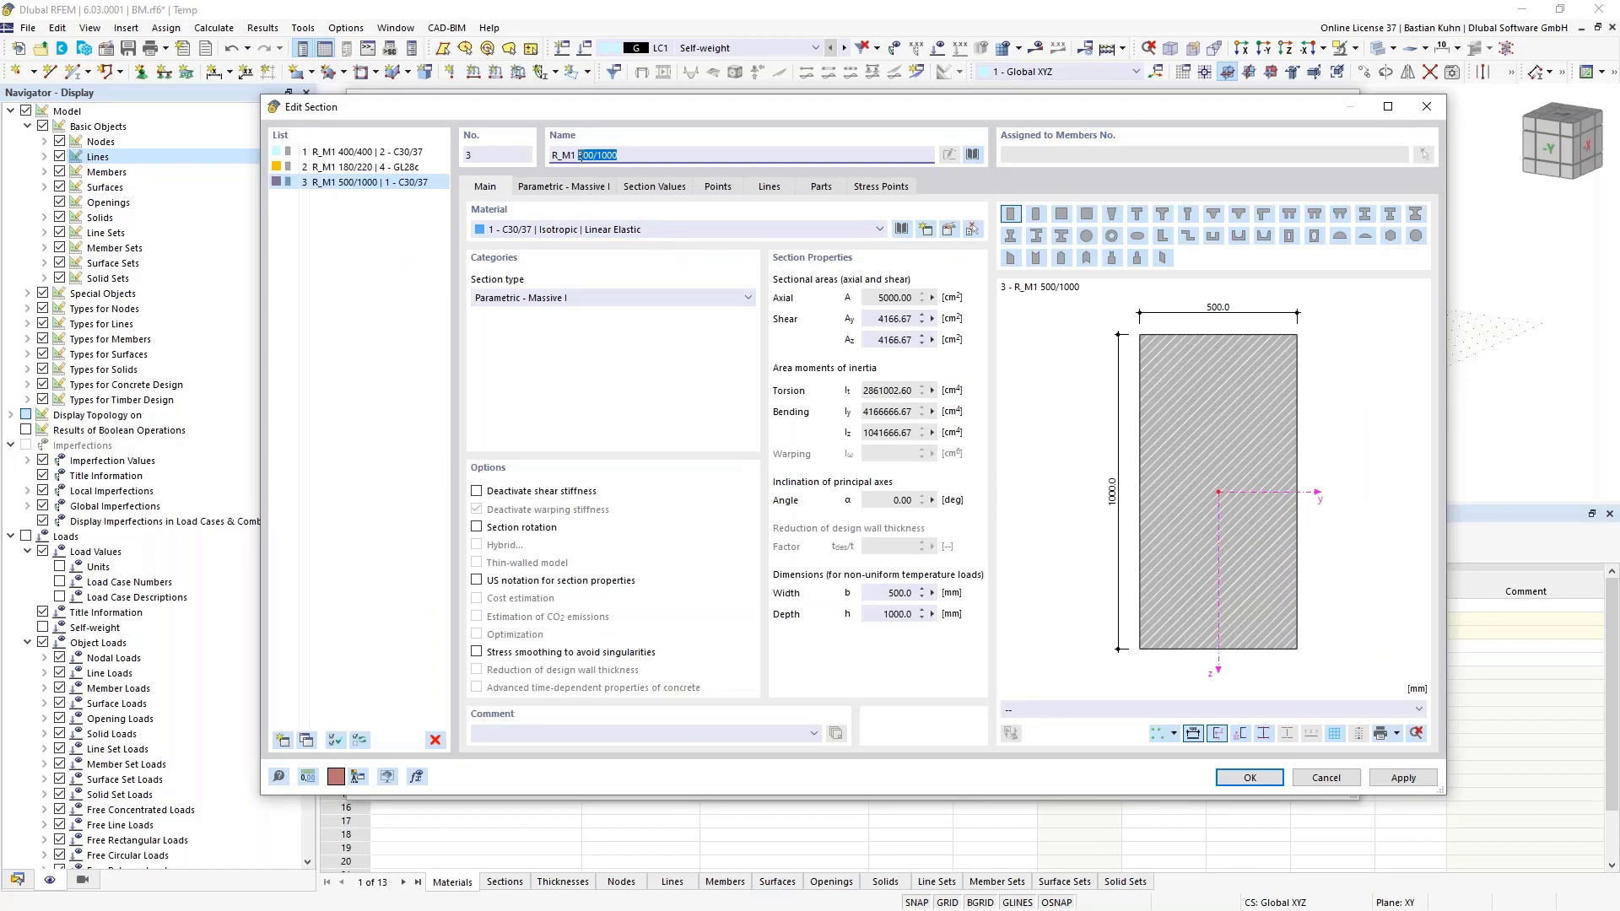
type("220/22")
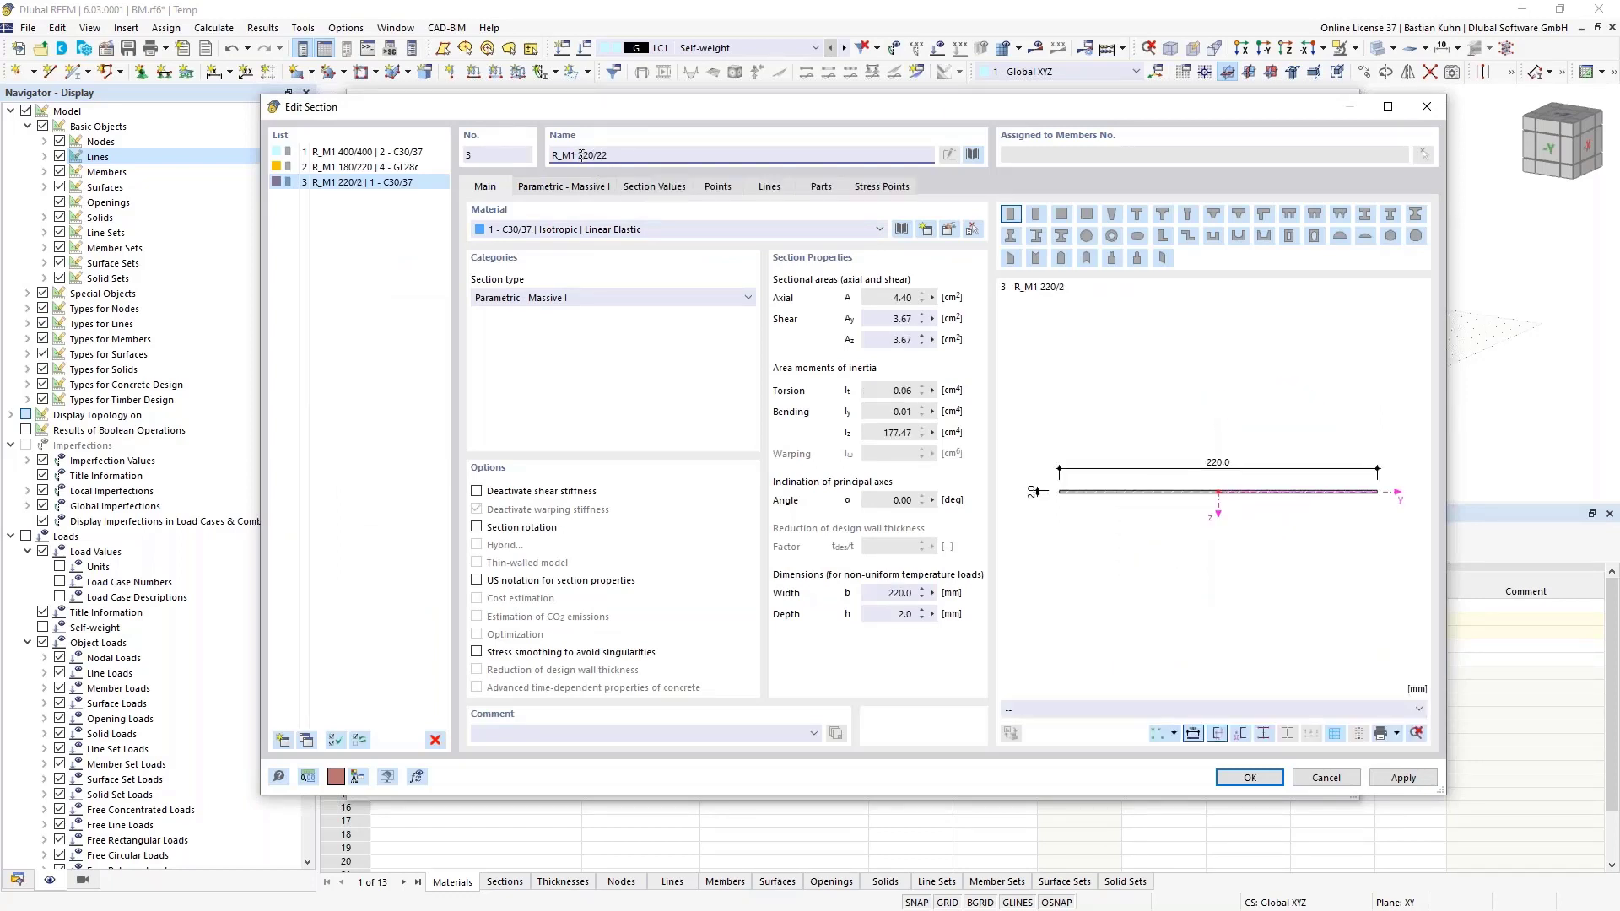
type("0")
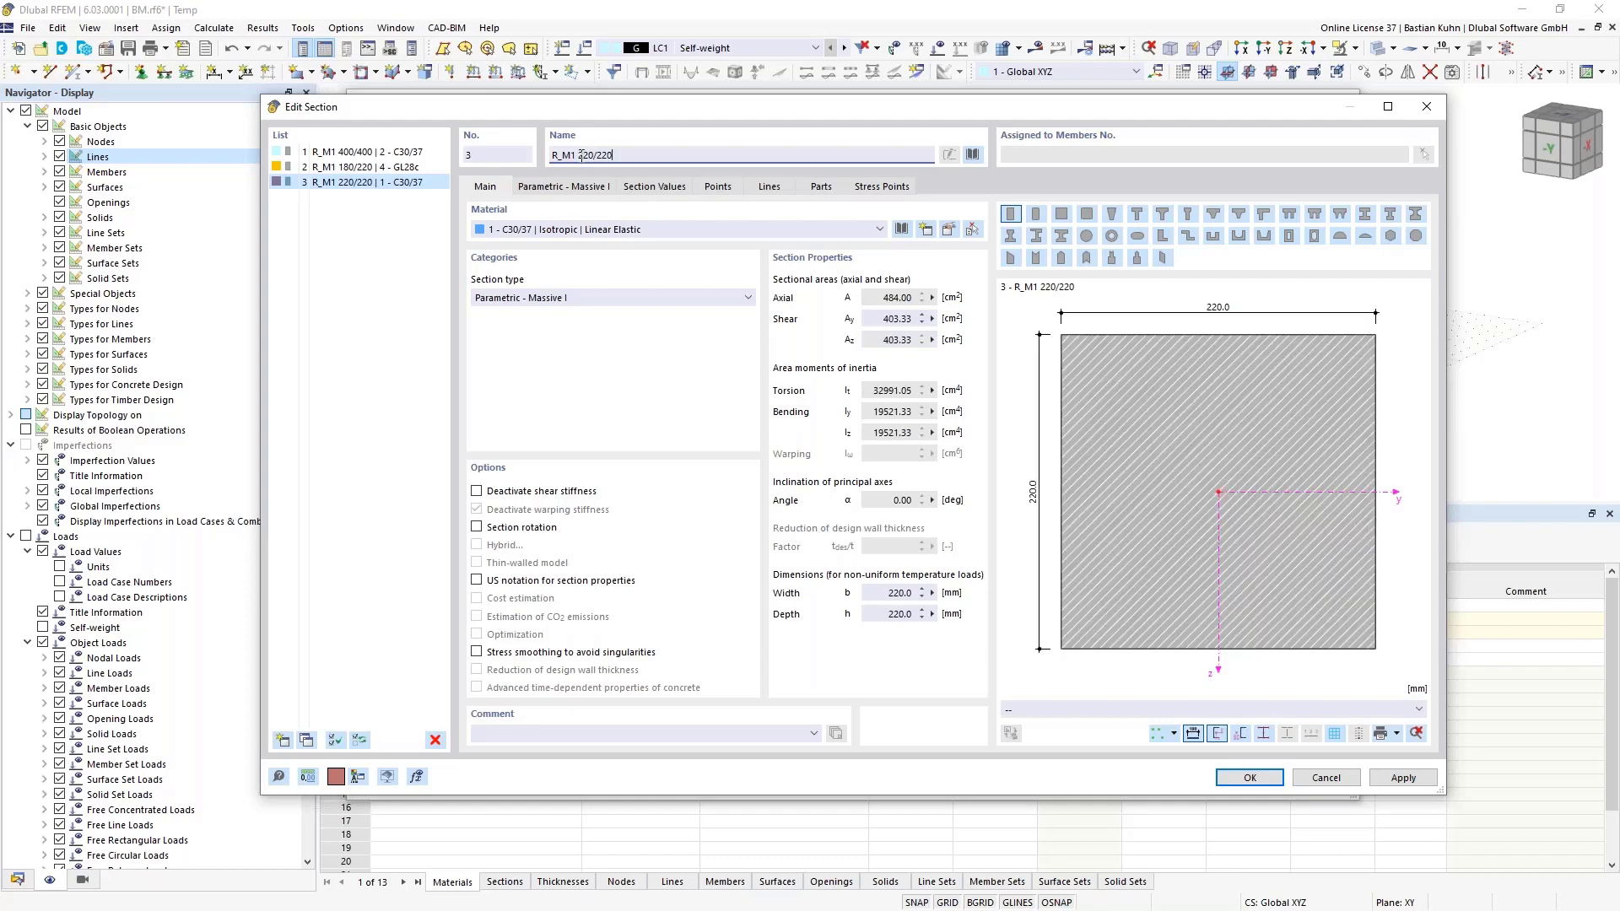
Search the material library across all material types for "Baubu" and assign Baubuche GL75 Beam to the R_M1 220/220 section.
left_click(901, 229)
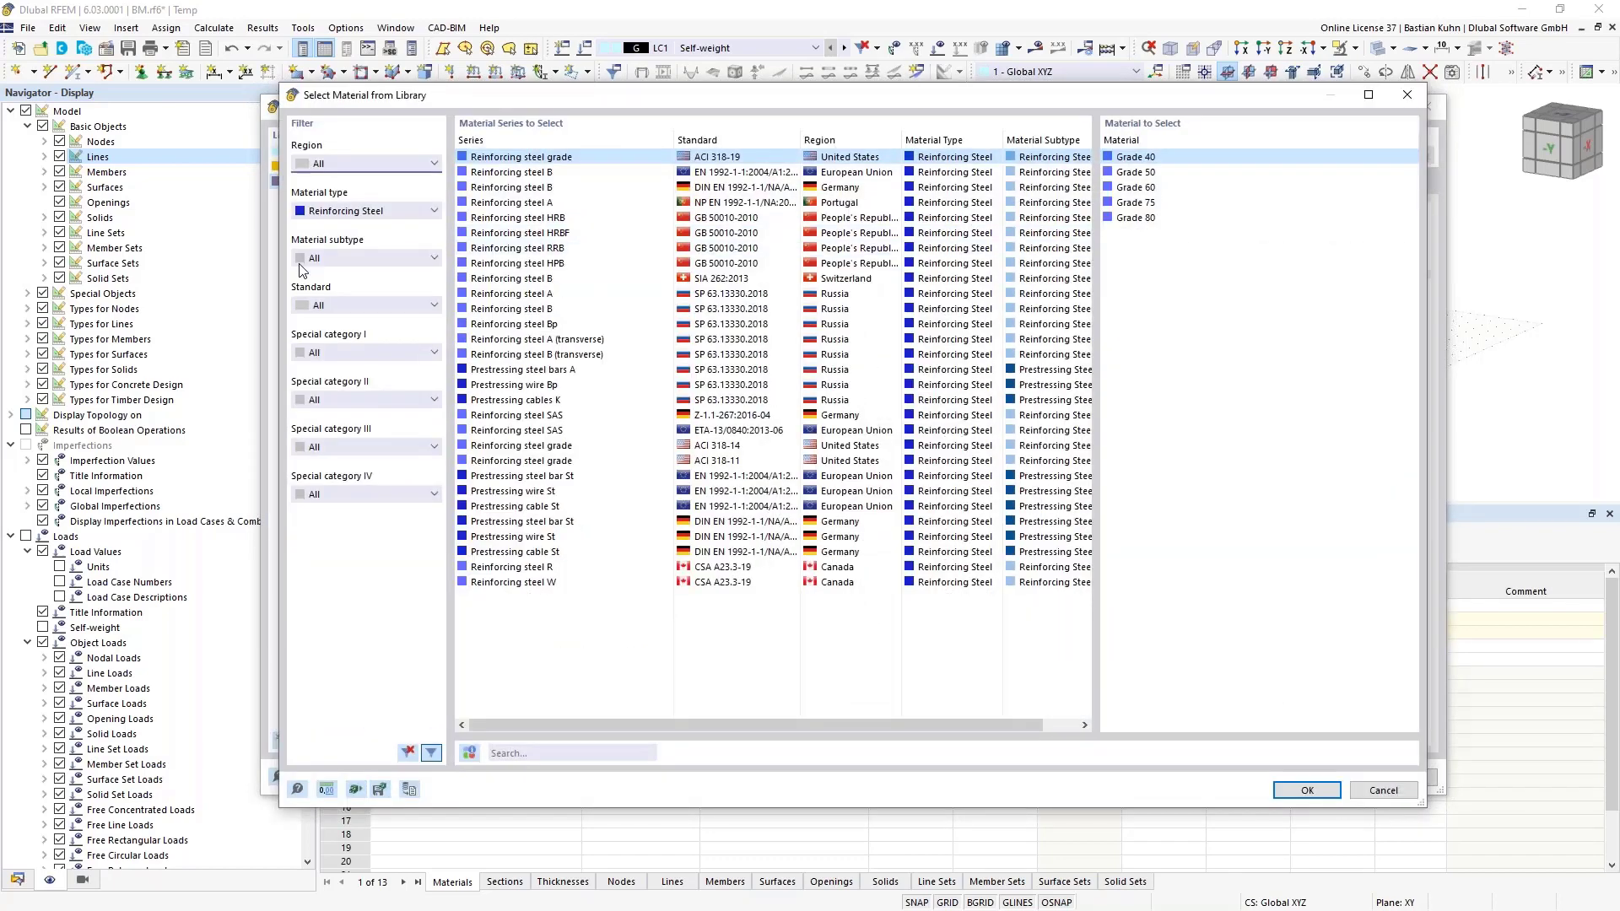
left_click(386, 211)
left_click(387, 222)
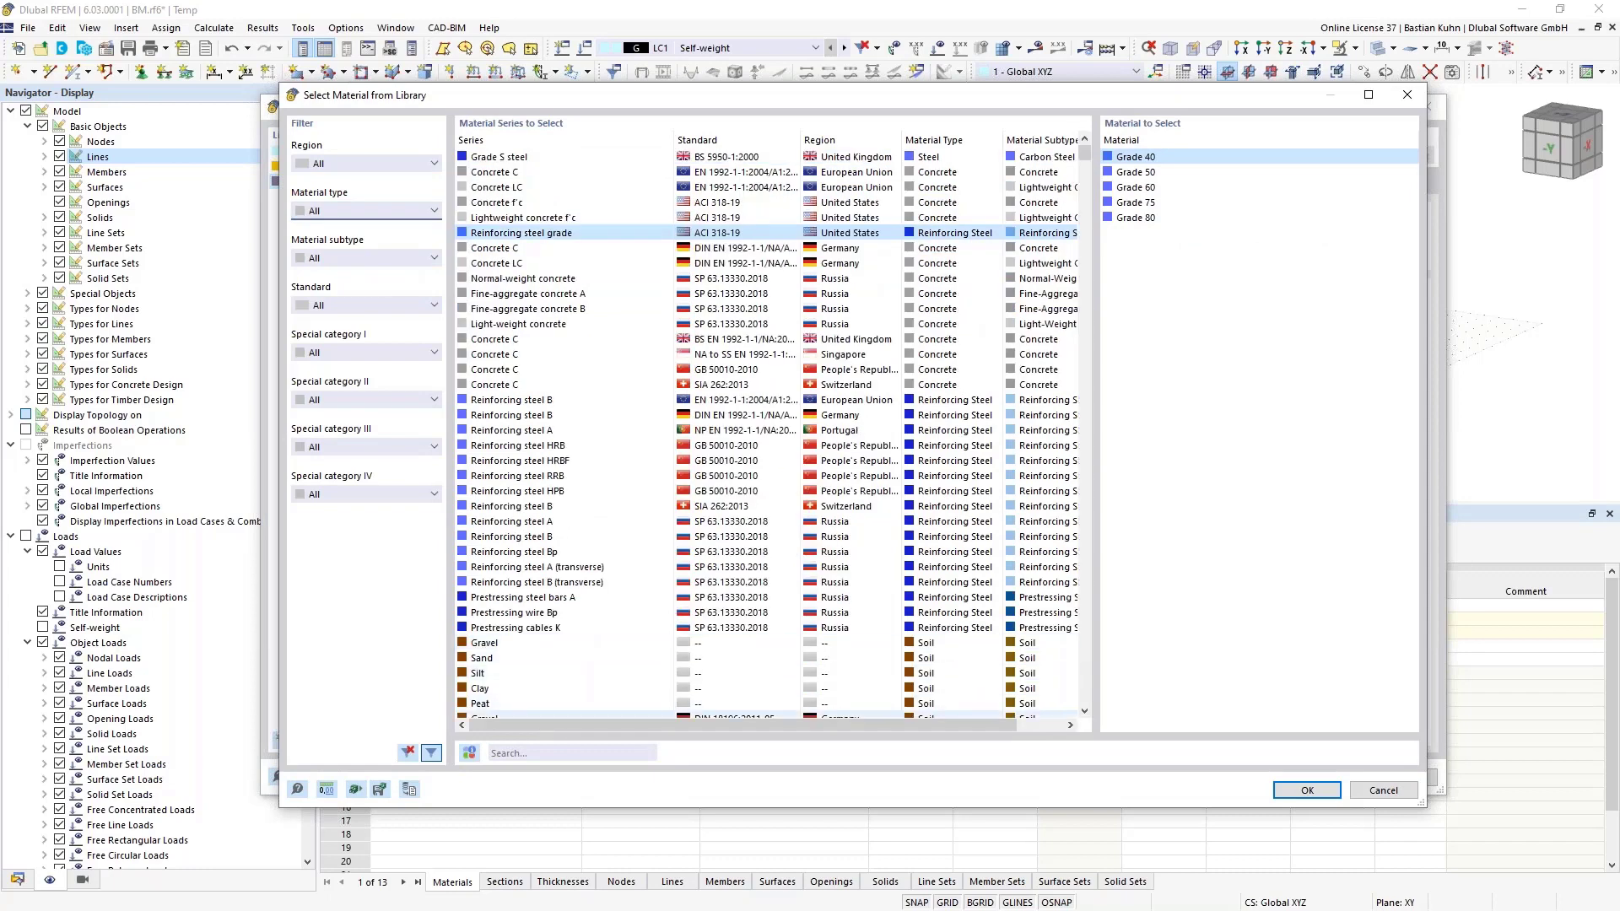
left_click(529, 753)
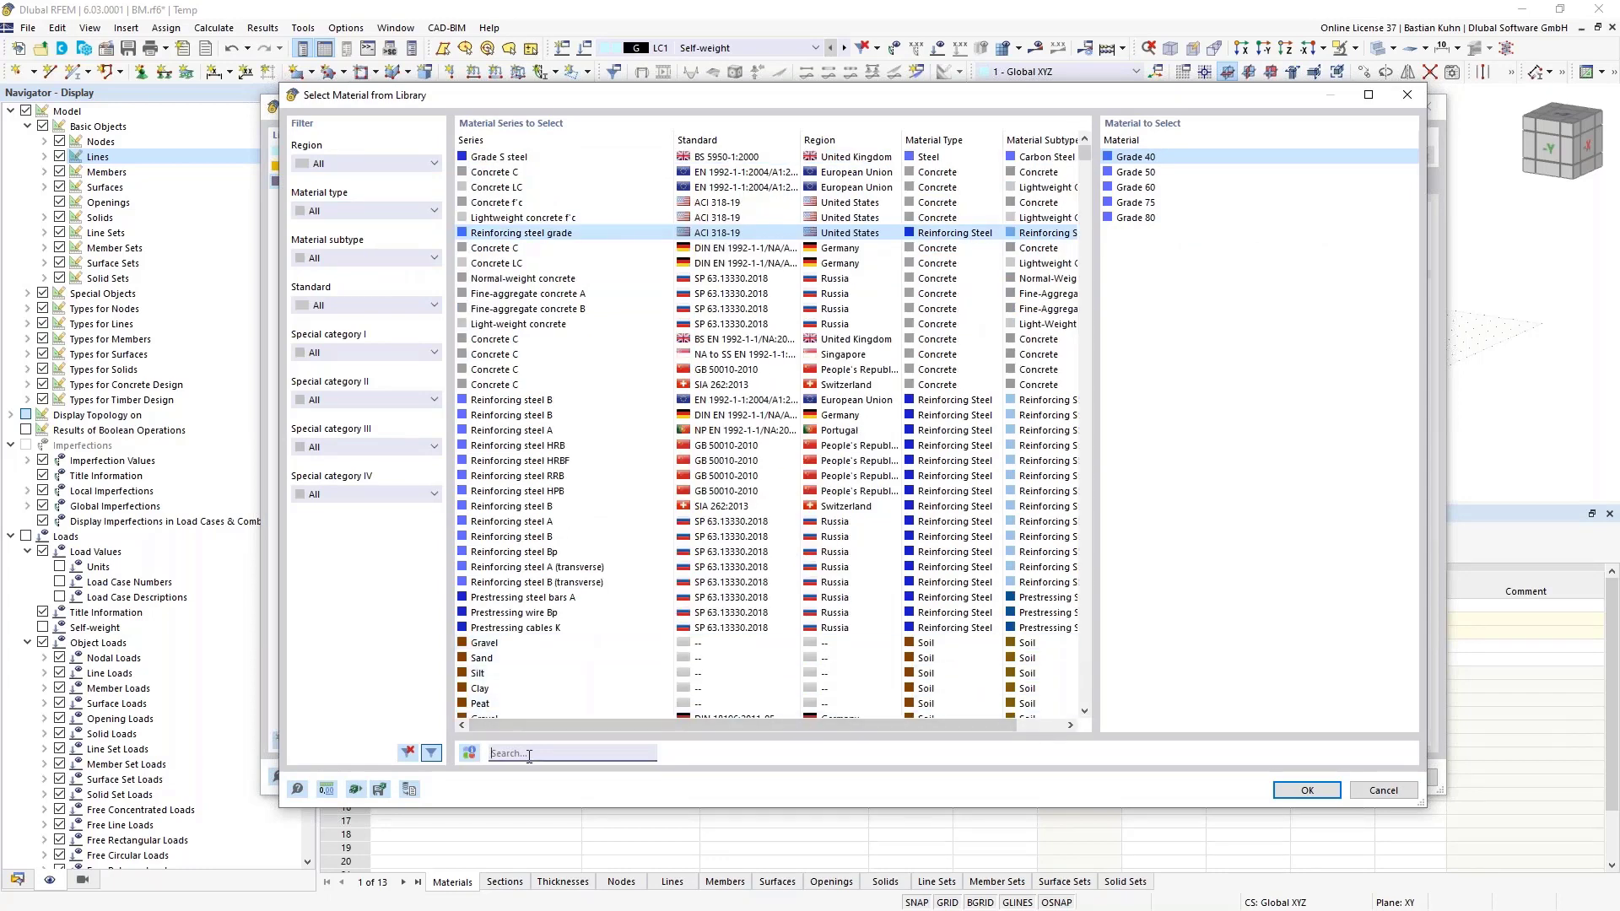
type("Baubu")
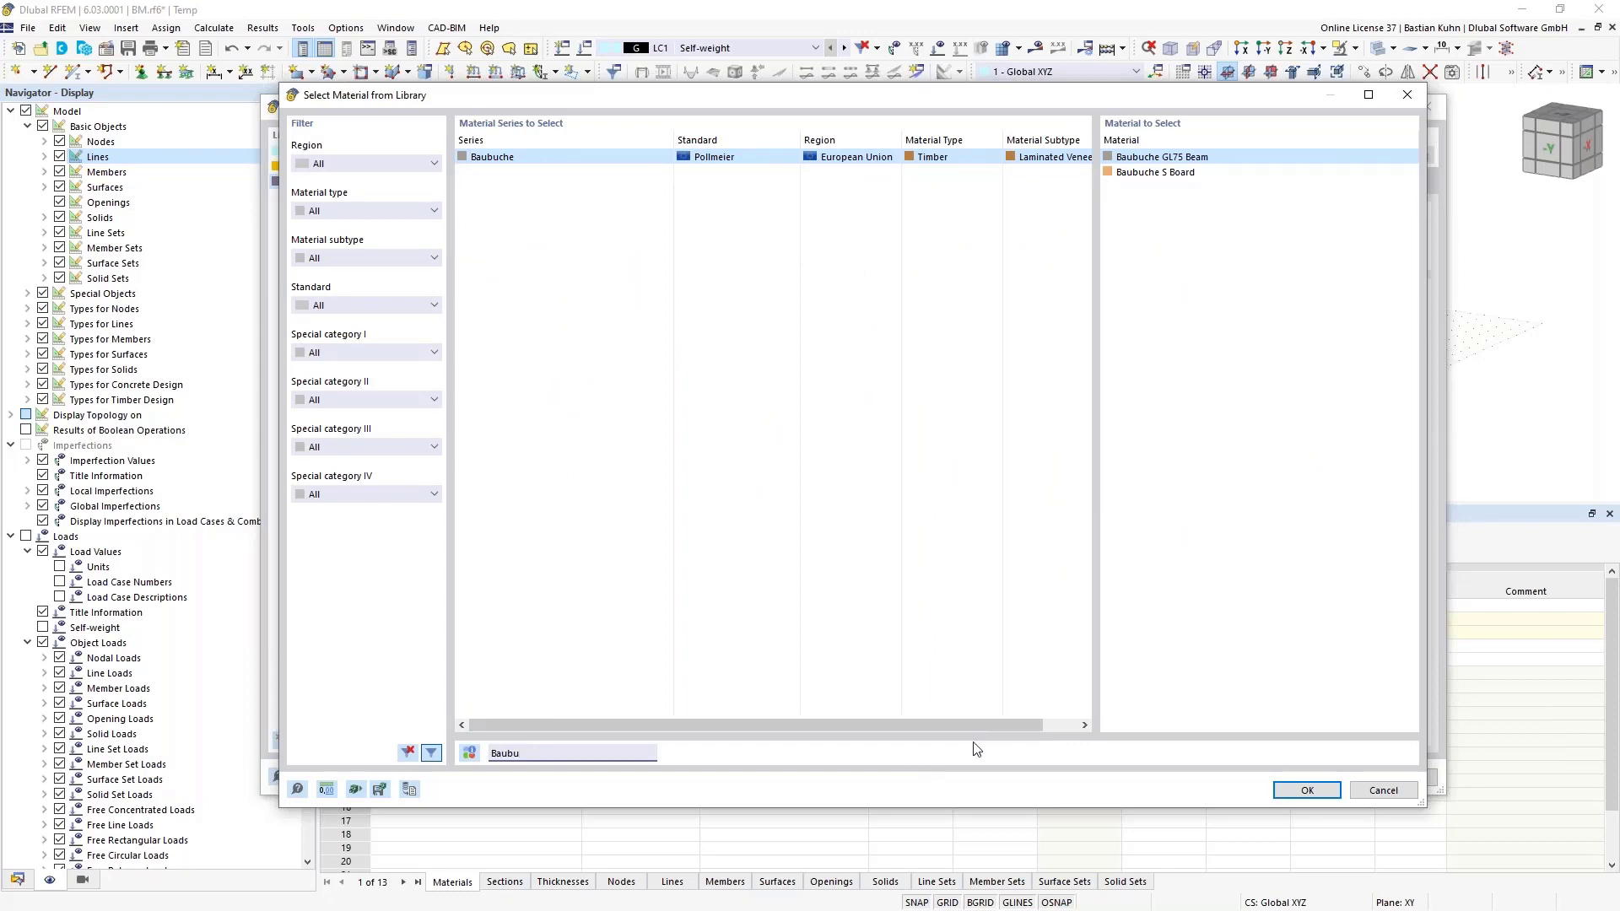
left_click(1299, 793)
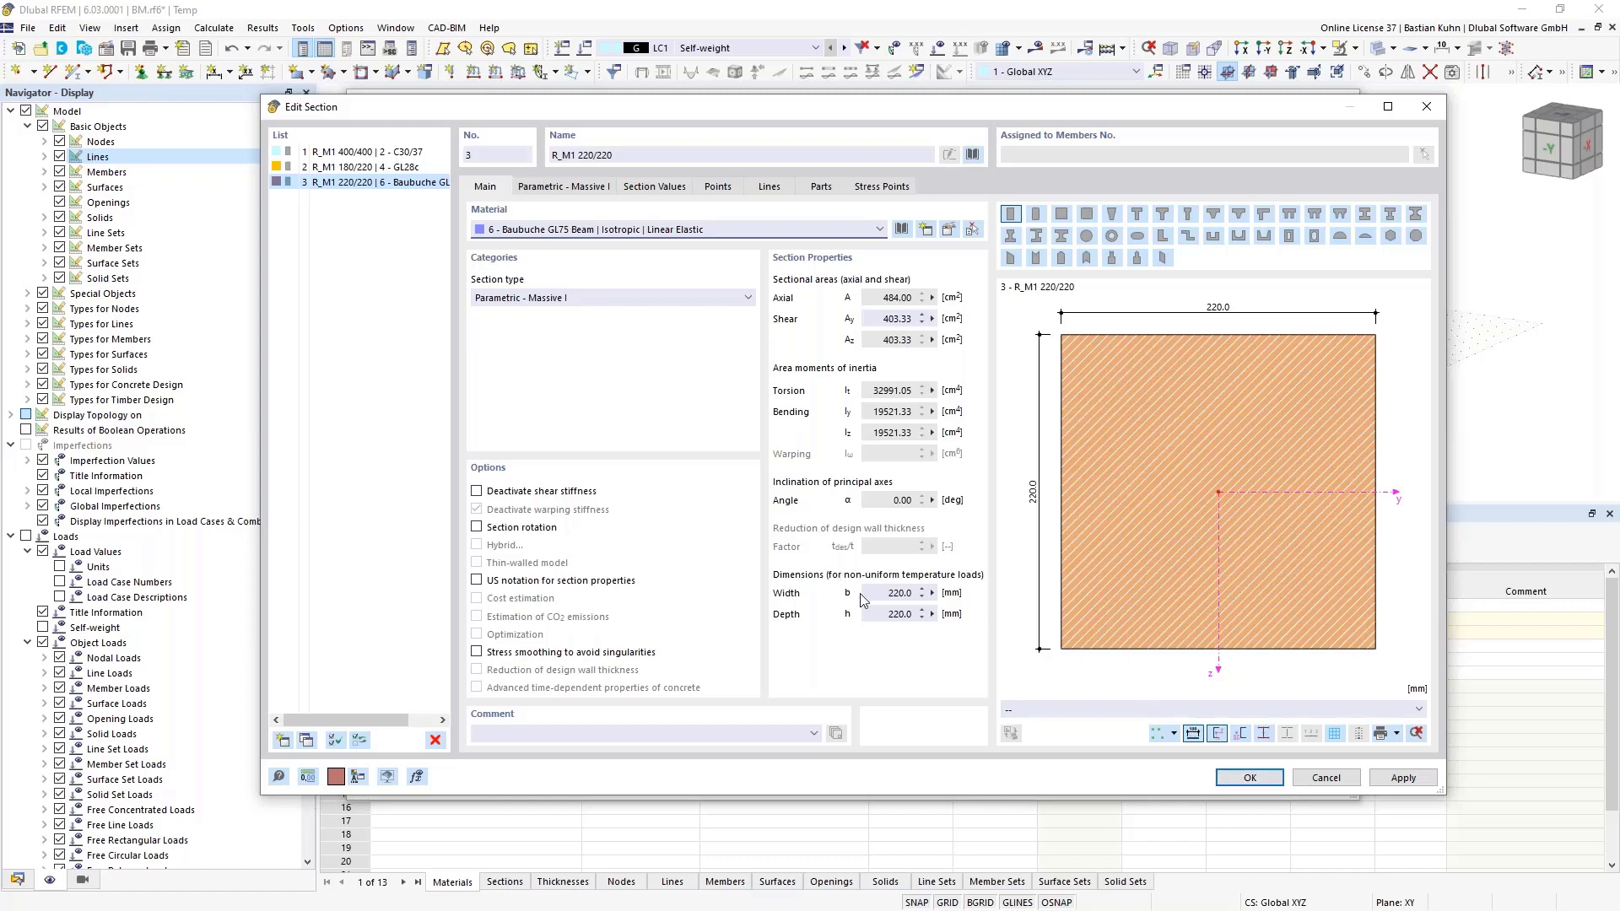
Confirm the Baubuche GL75 section R_M1 220/220 and assign Service Class 1 to the selected upper-storey columns.
left_click(1238, 777)
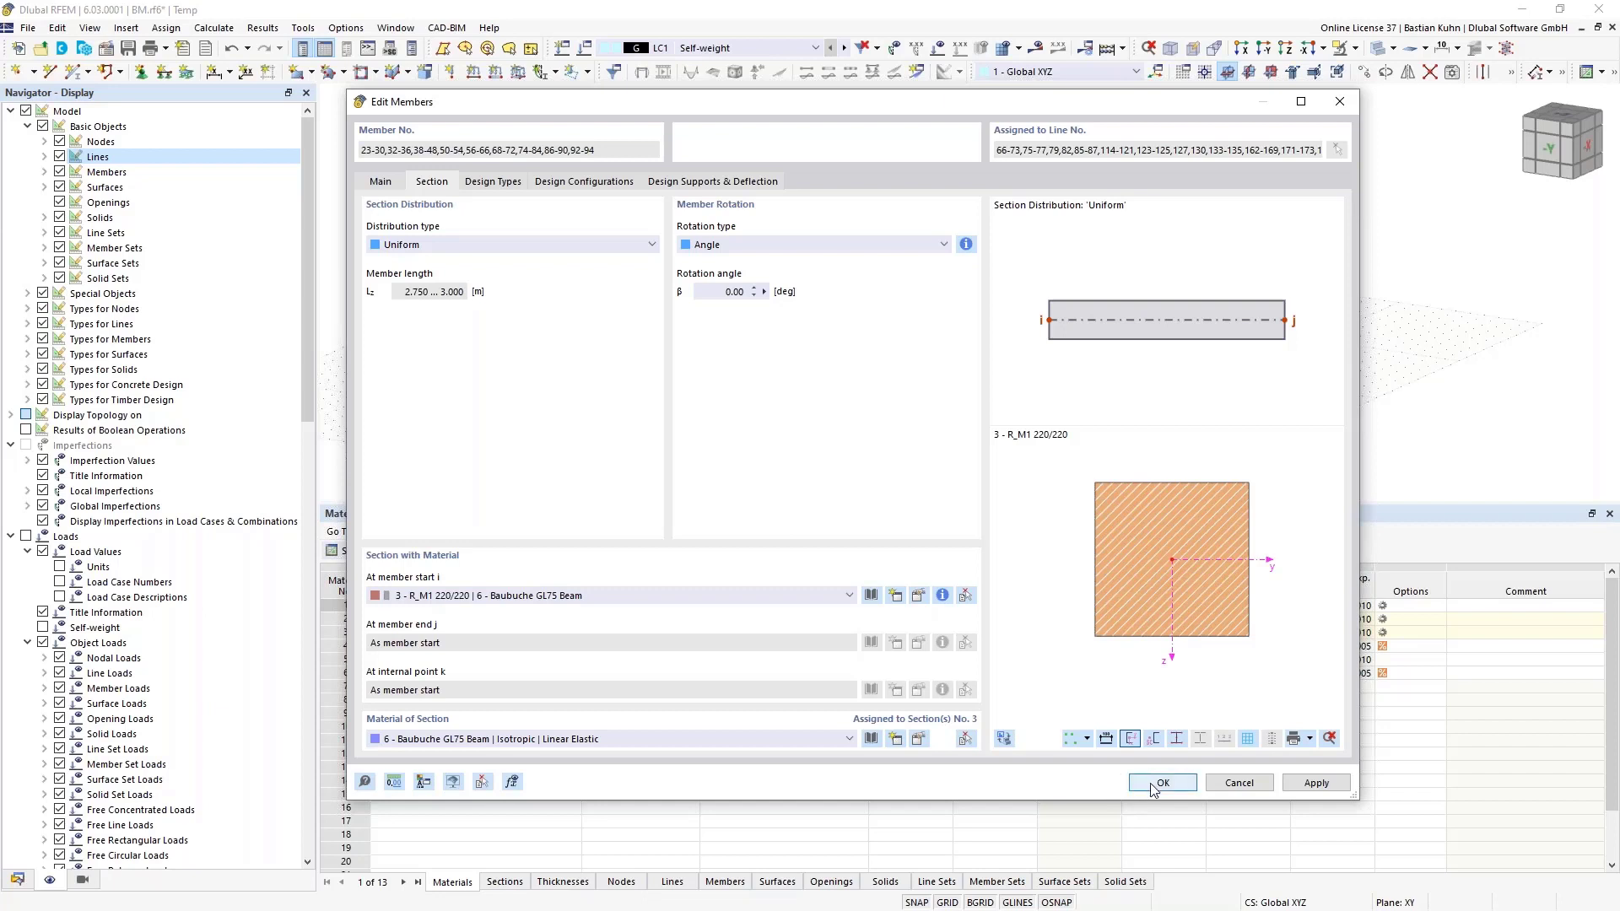
left_click(499, 186)
left_click(567, 291)
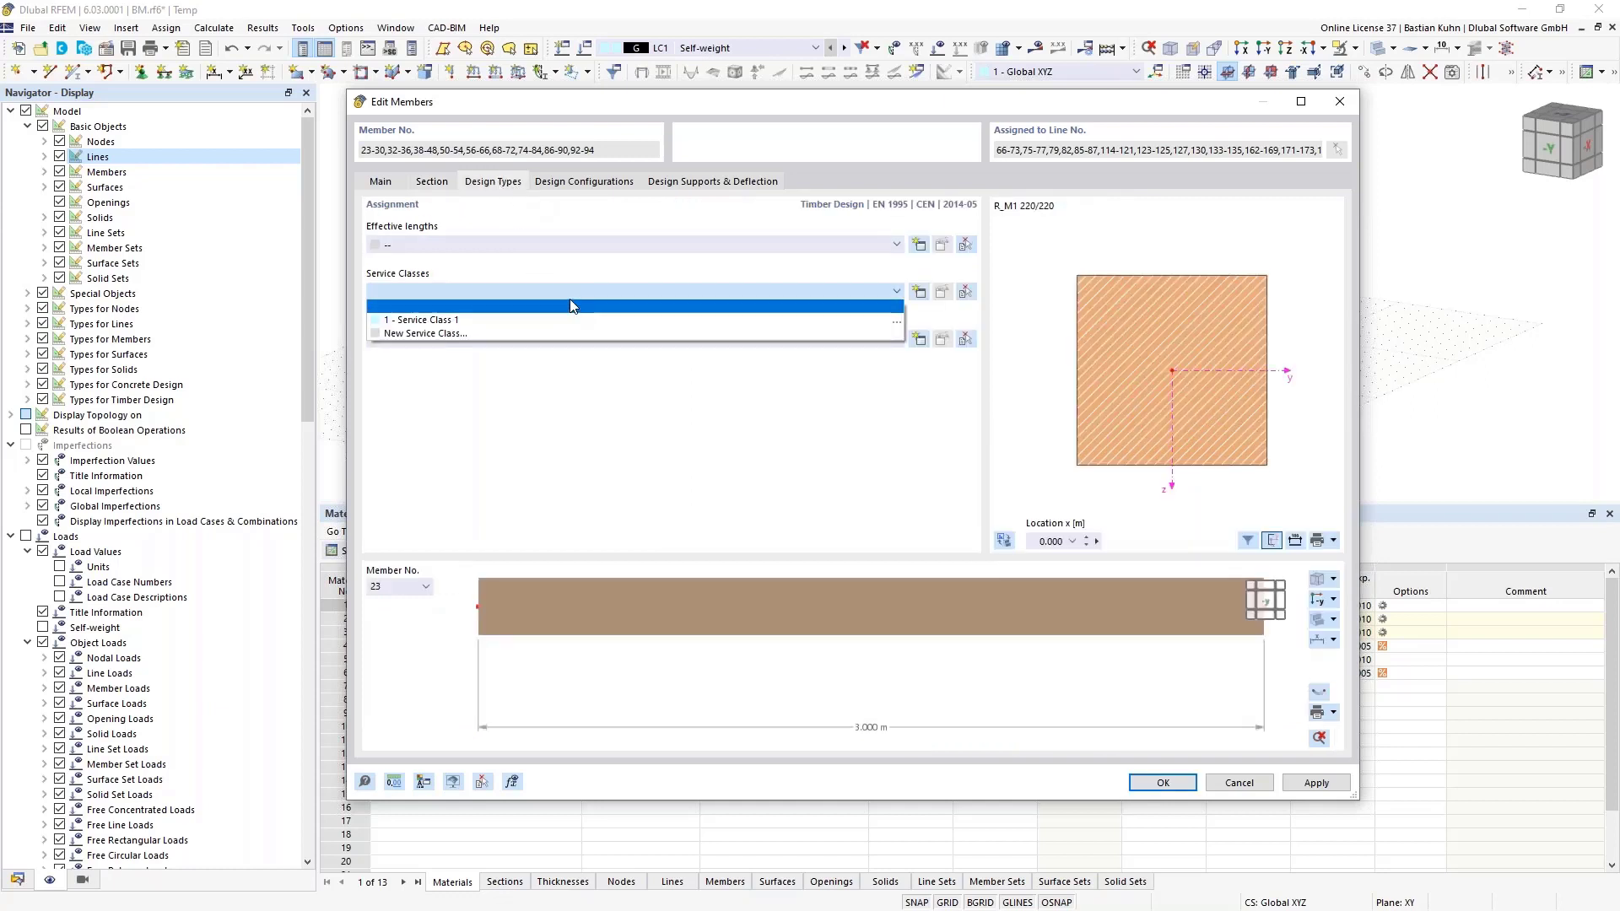
left_click(561, 322)
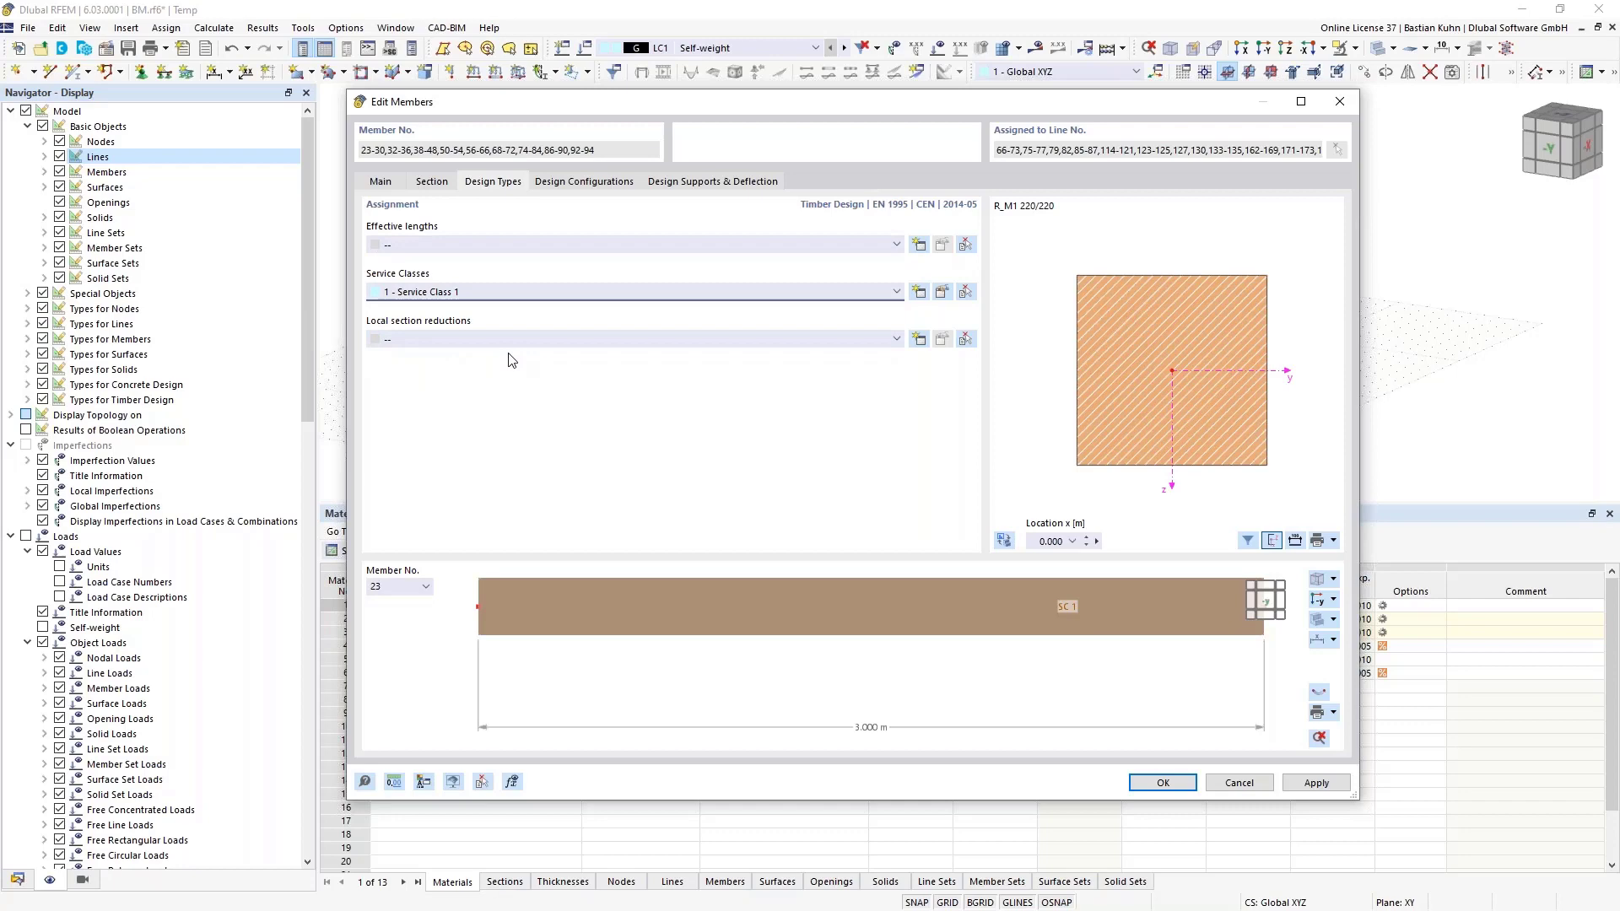
left_click(1144, 786)
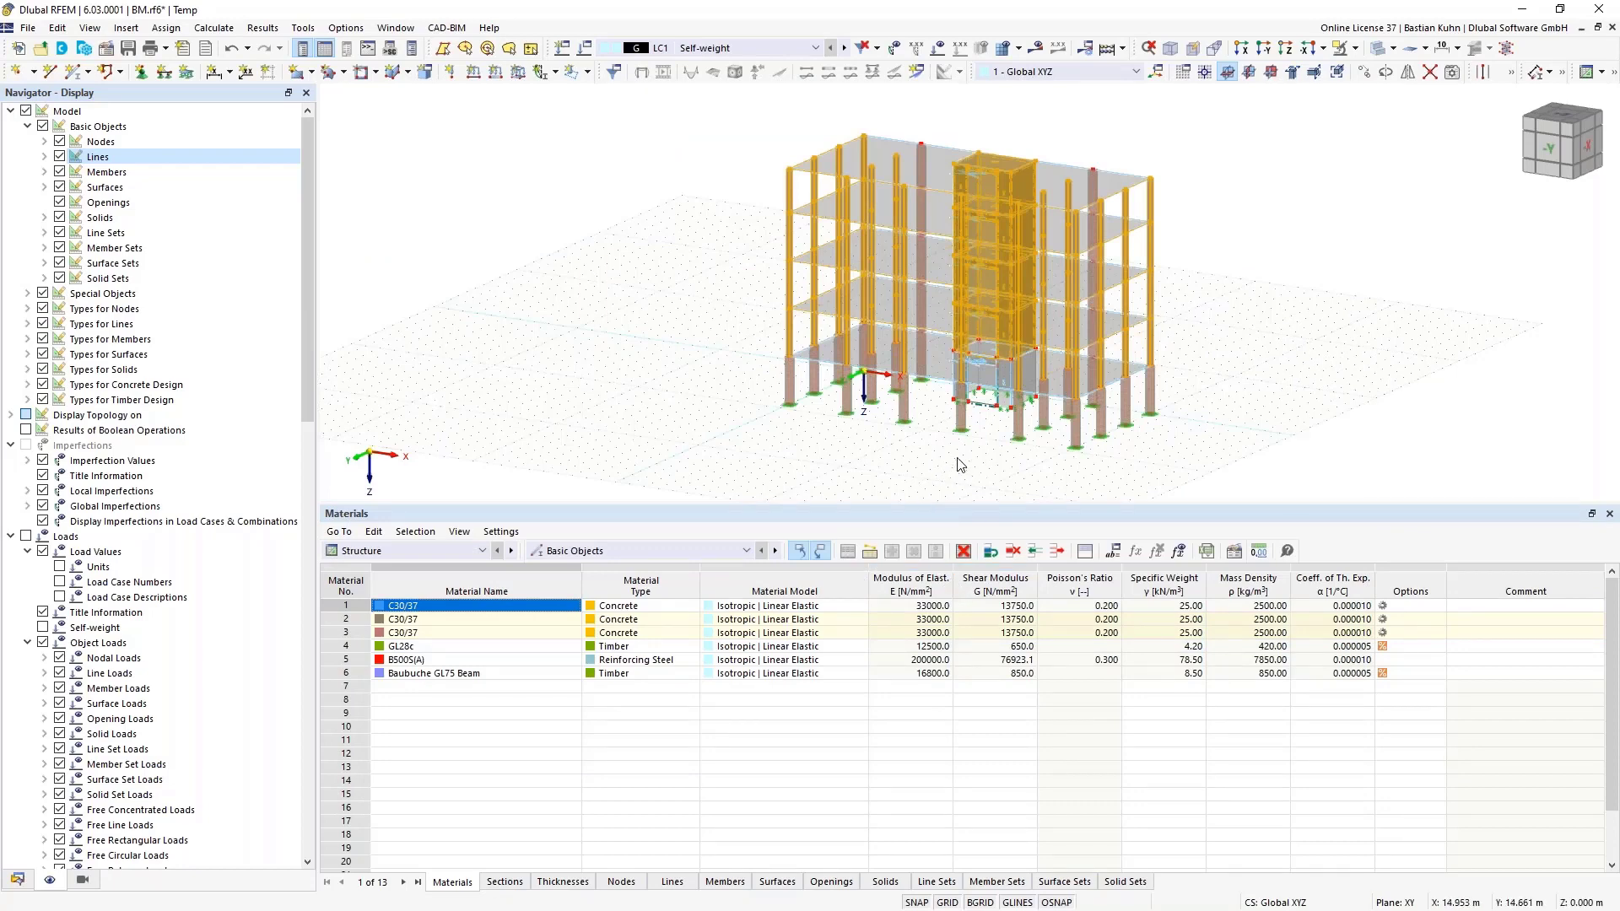
Window-select the topmost storey in the view in reverse Y-direction and open its columns for editing as members.
left_click(1251, 74)
left_click_drag(1285, 396, 740, 195)
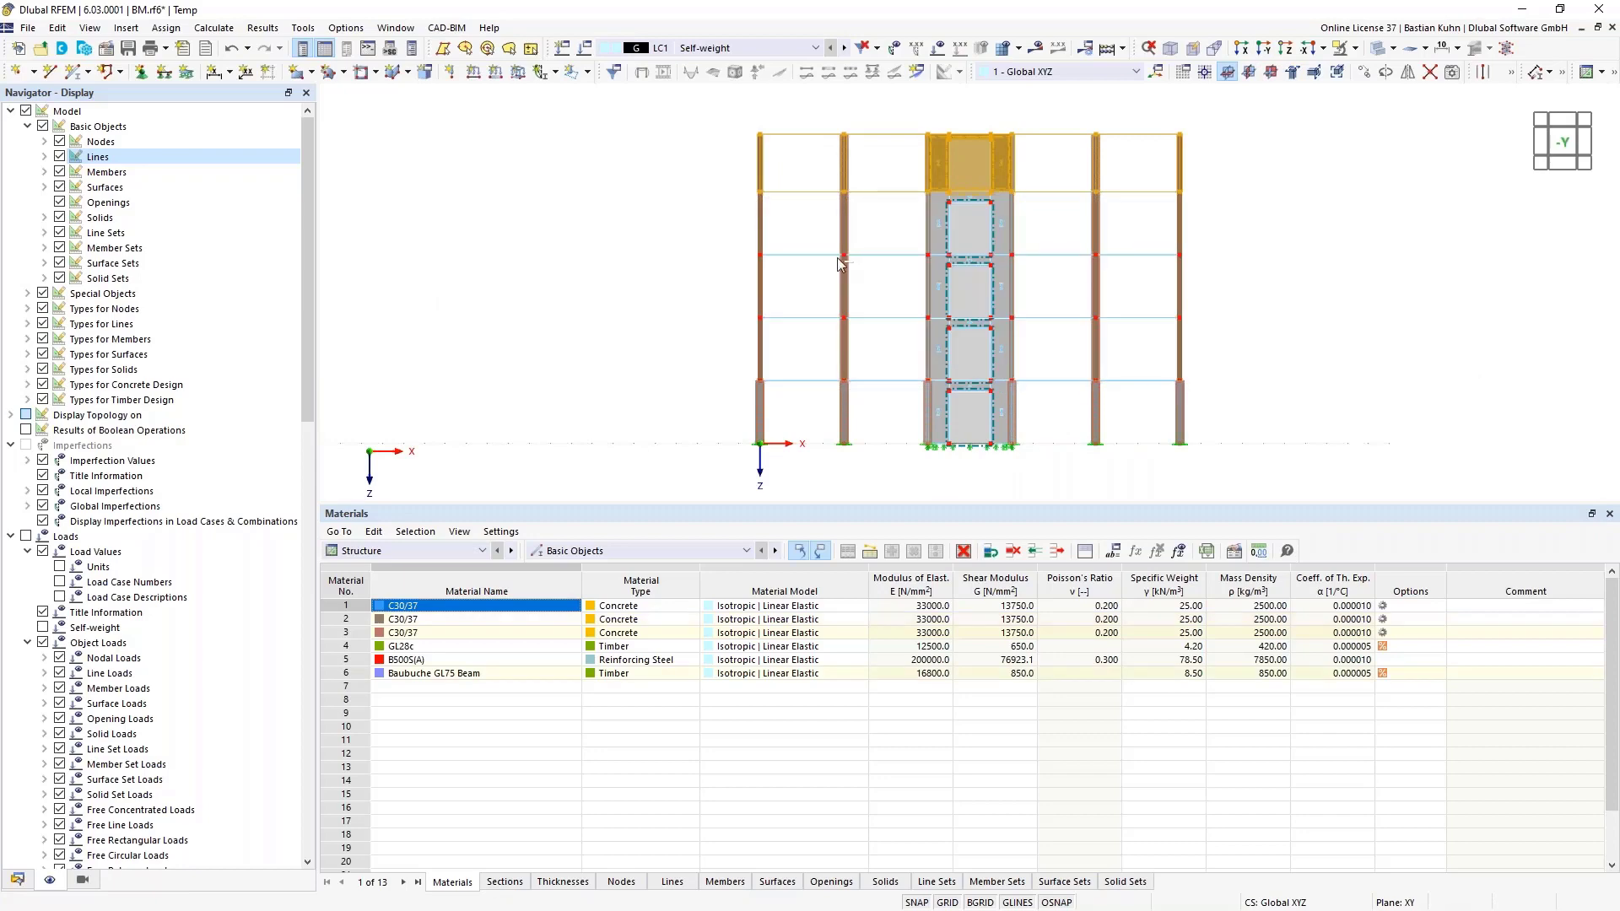
middle_click_drag(1258, 180, 1181, 164, "ctrl")
right_click(1181, 164)
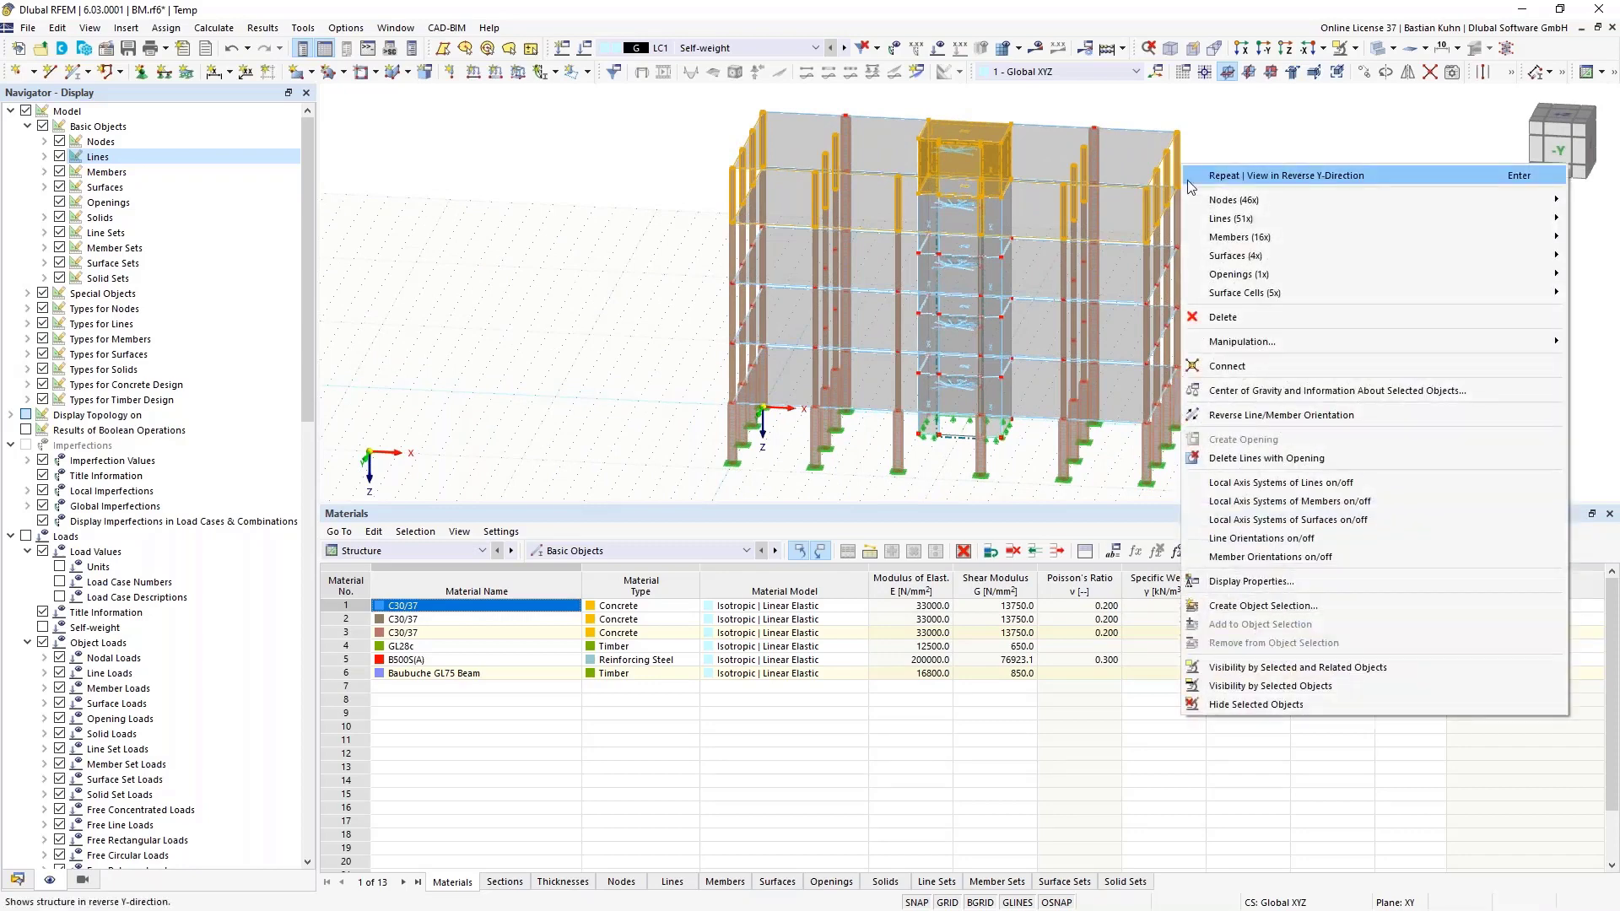
mouse_move(1213, 238)
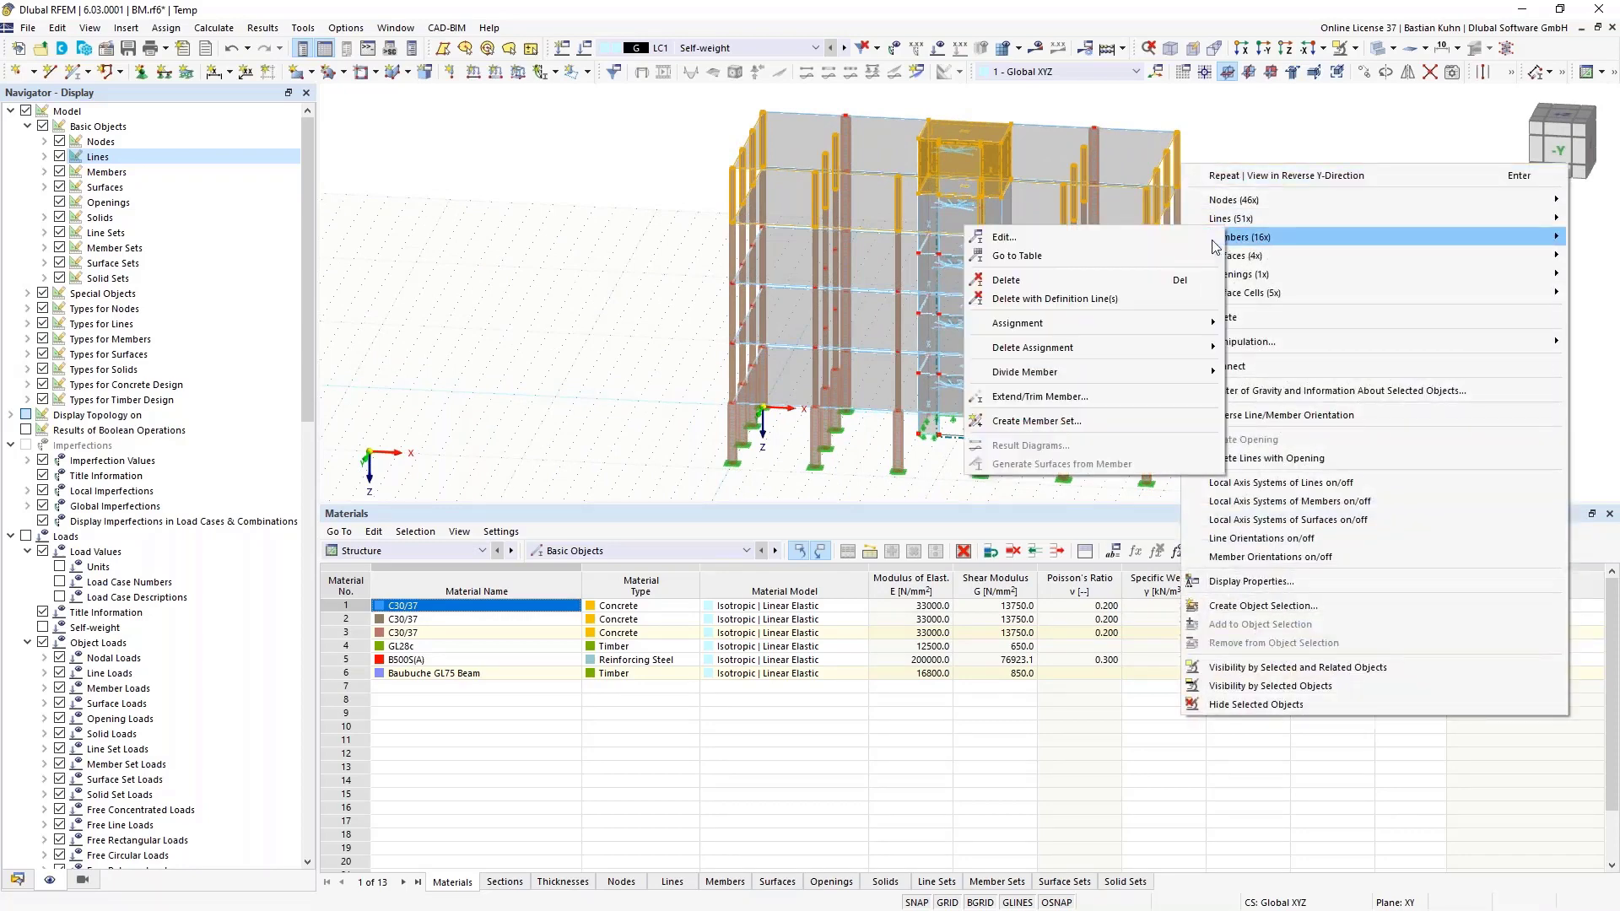
left_click(1119, 249)
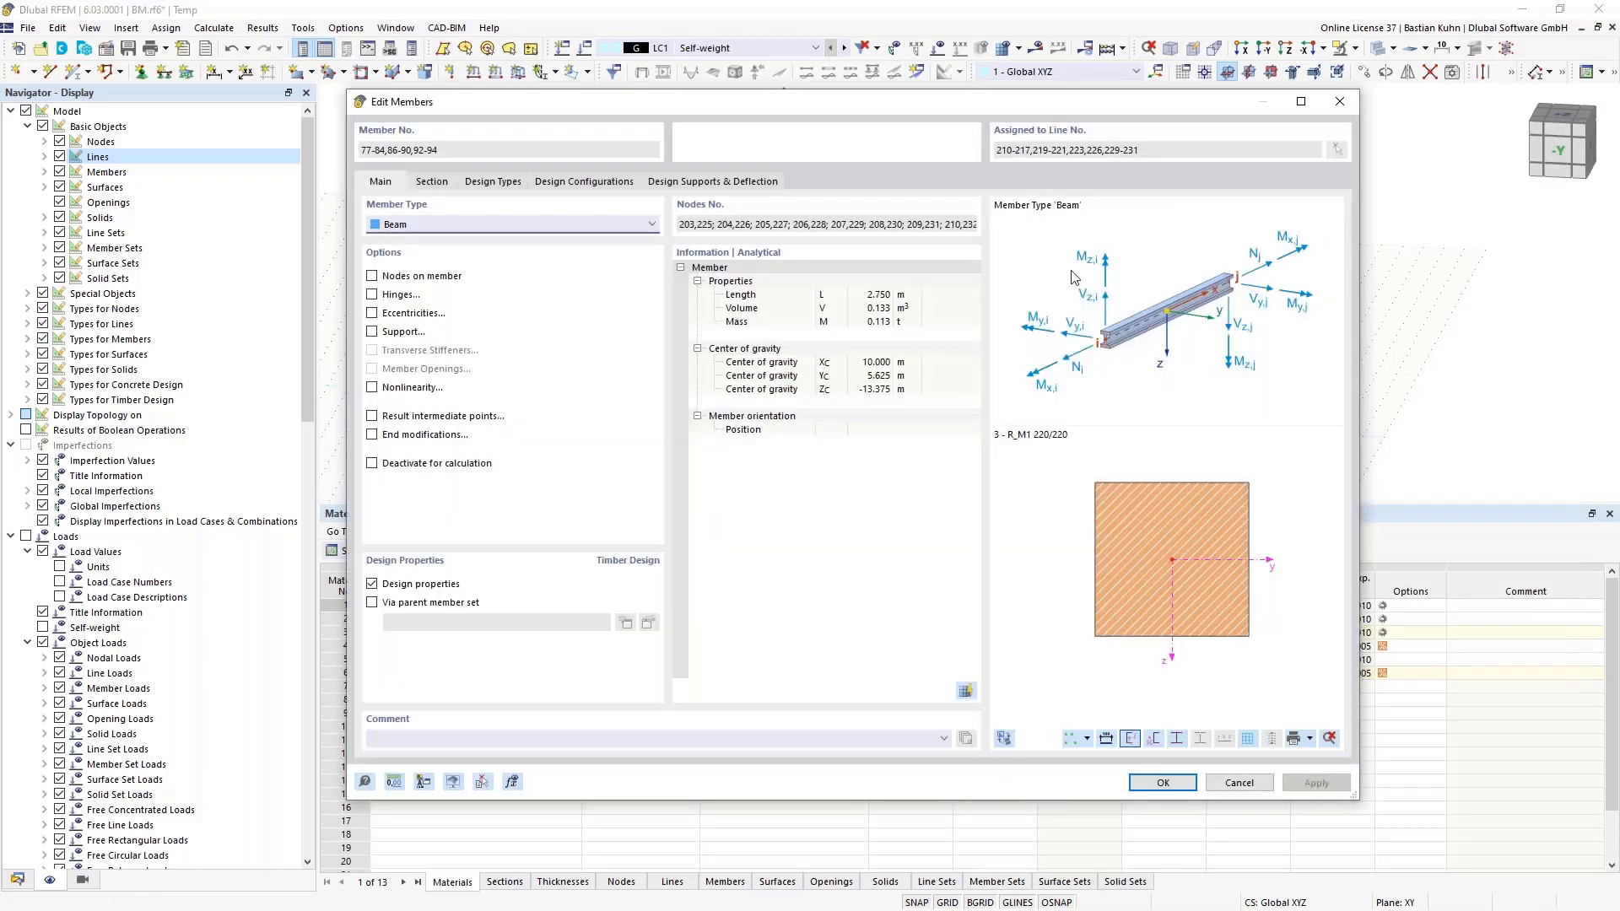
Activate hinges for the top-storey columns and assign a new local xyz member hinge with φy and φz released at both ends.
left_click(373, 295)
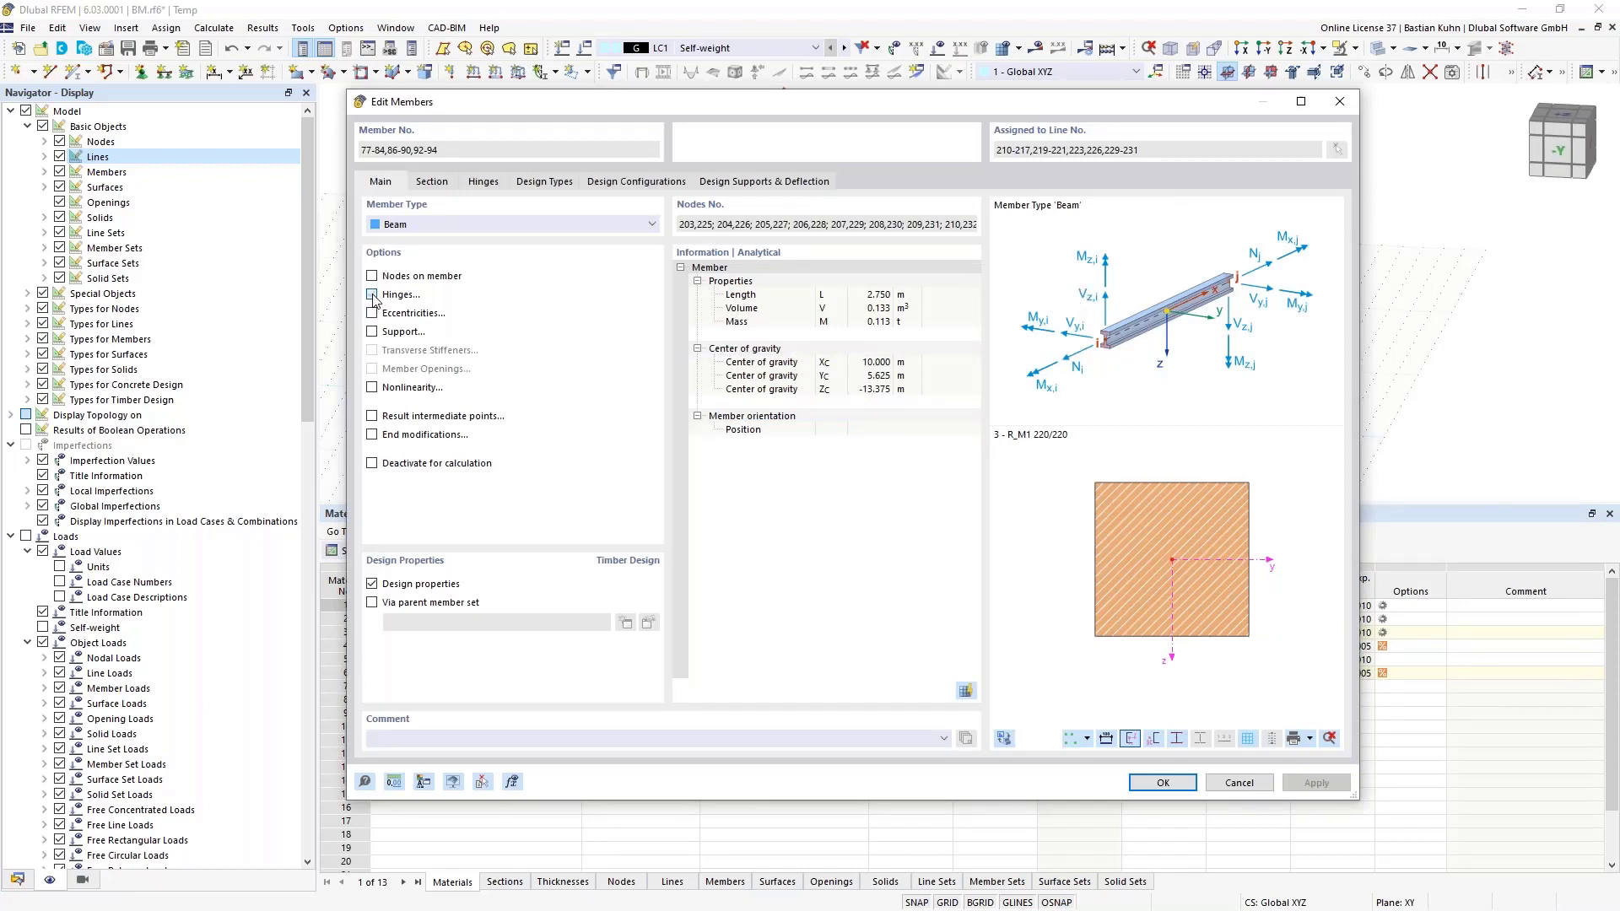
left_click(479, 183)
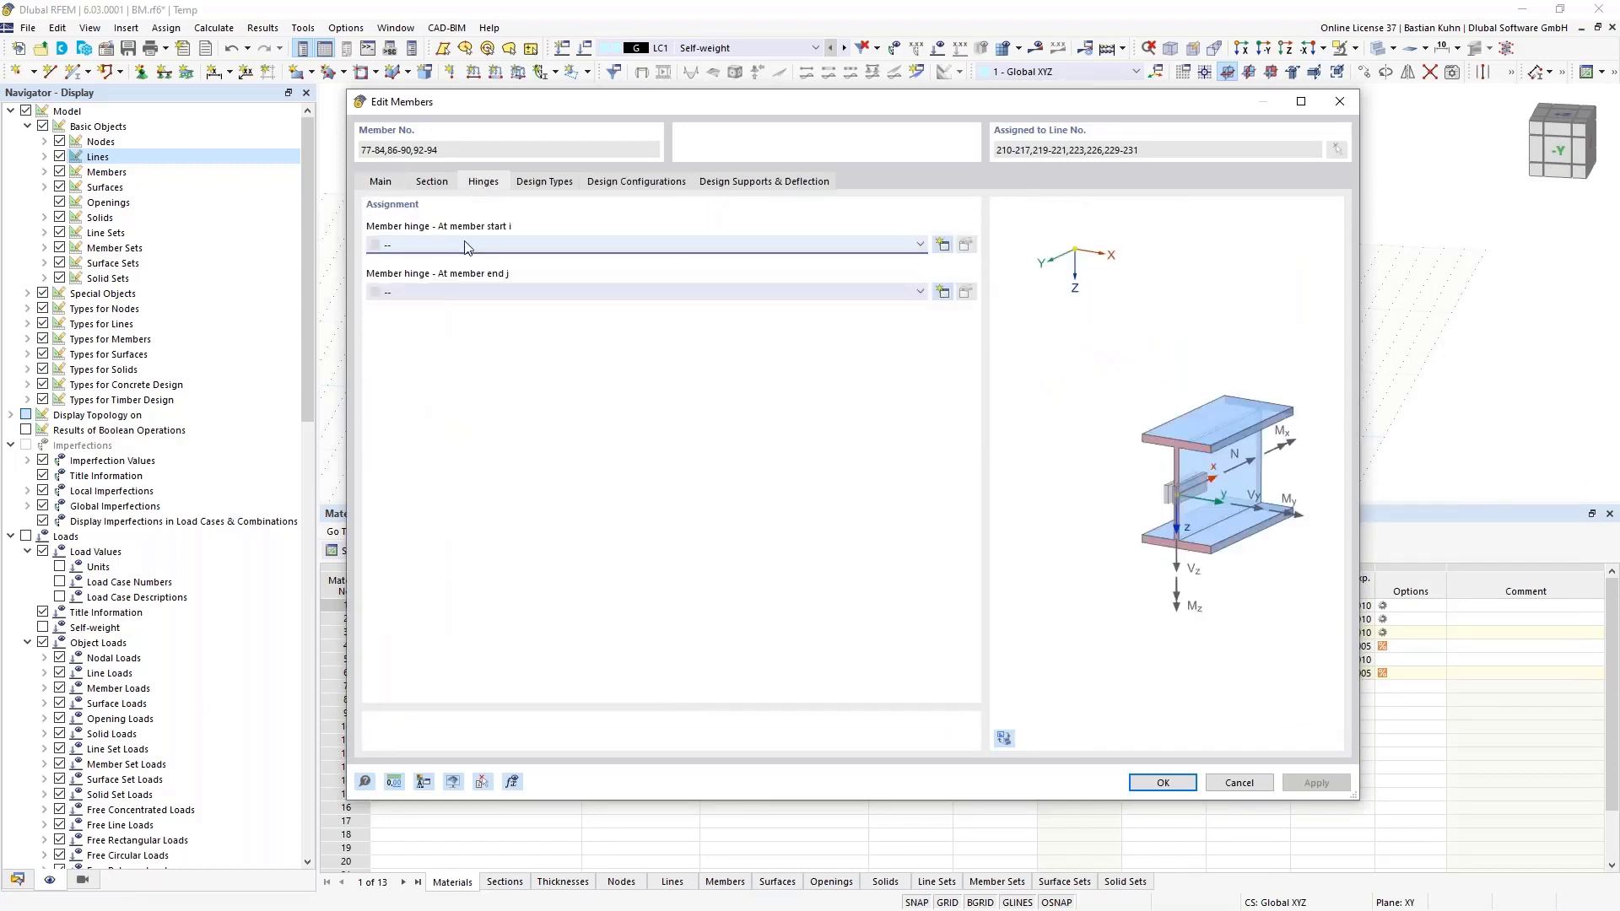
left_click(943, 245)
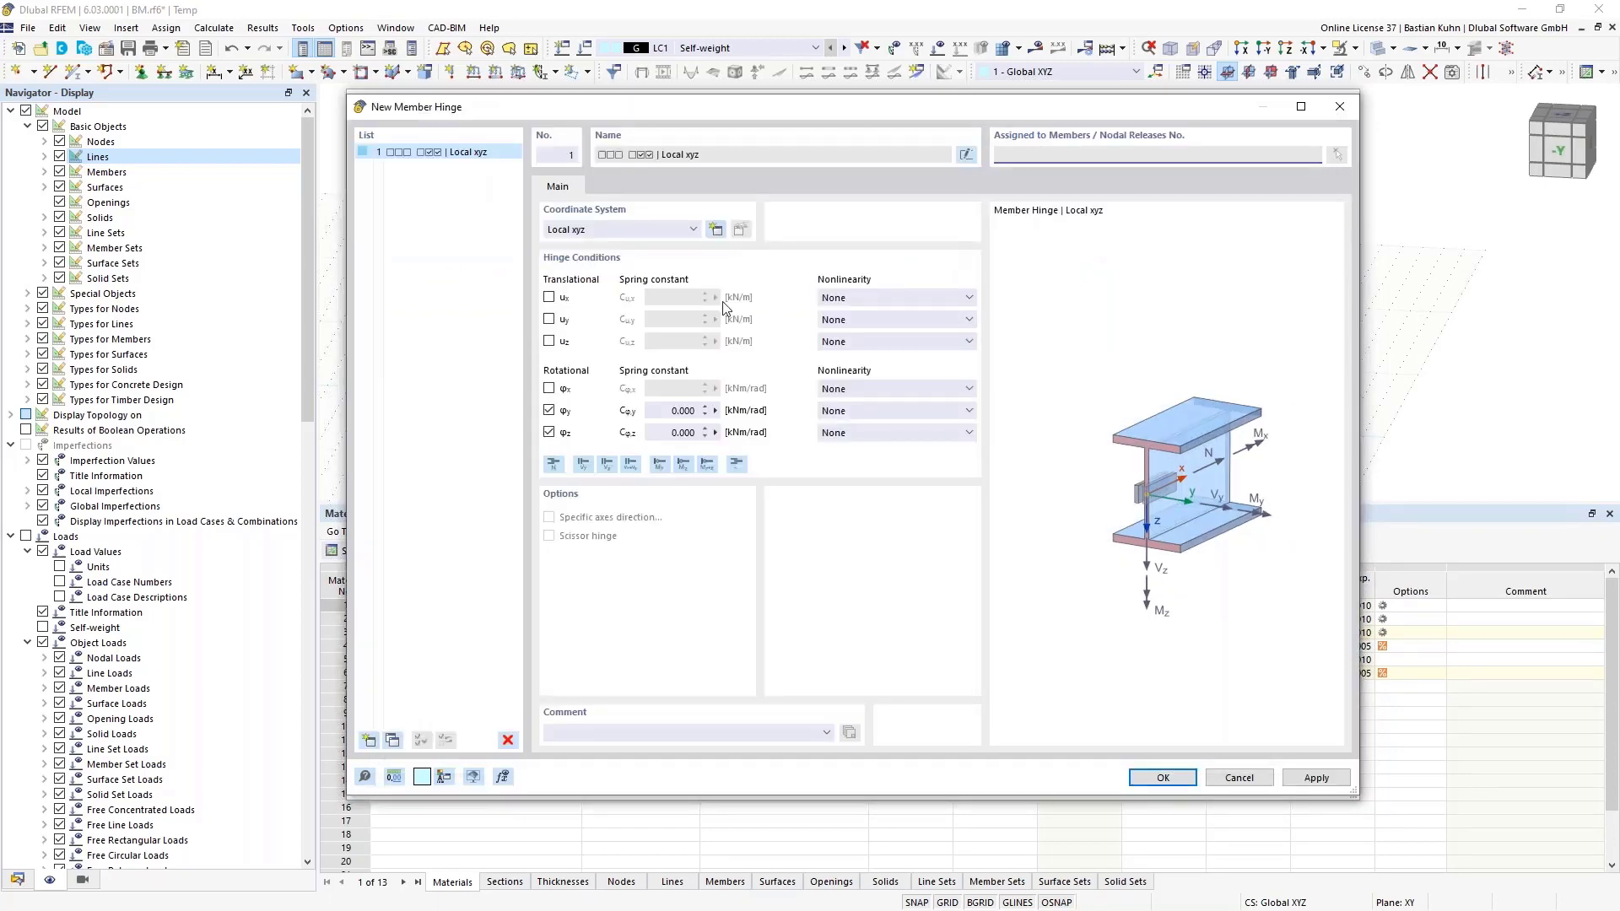
left_click(1149, 776)
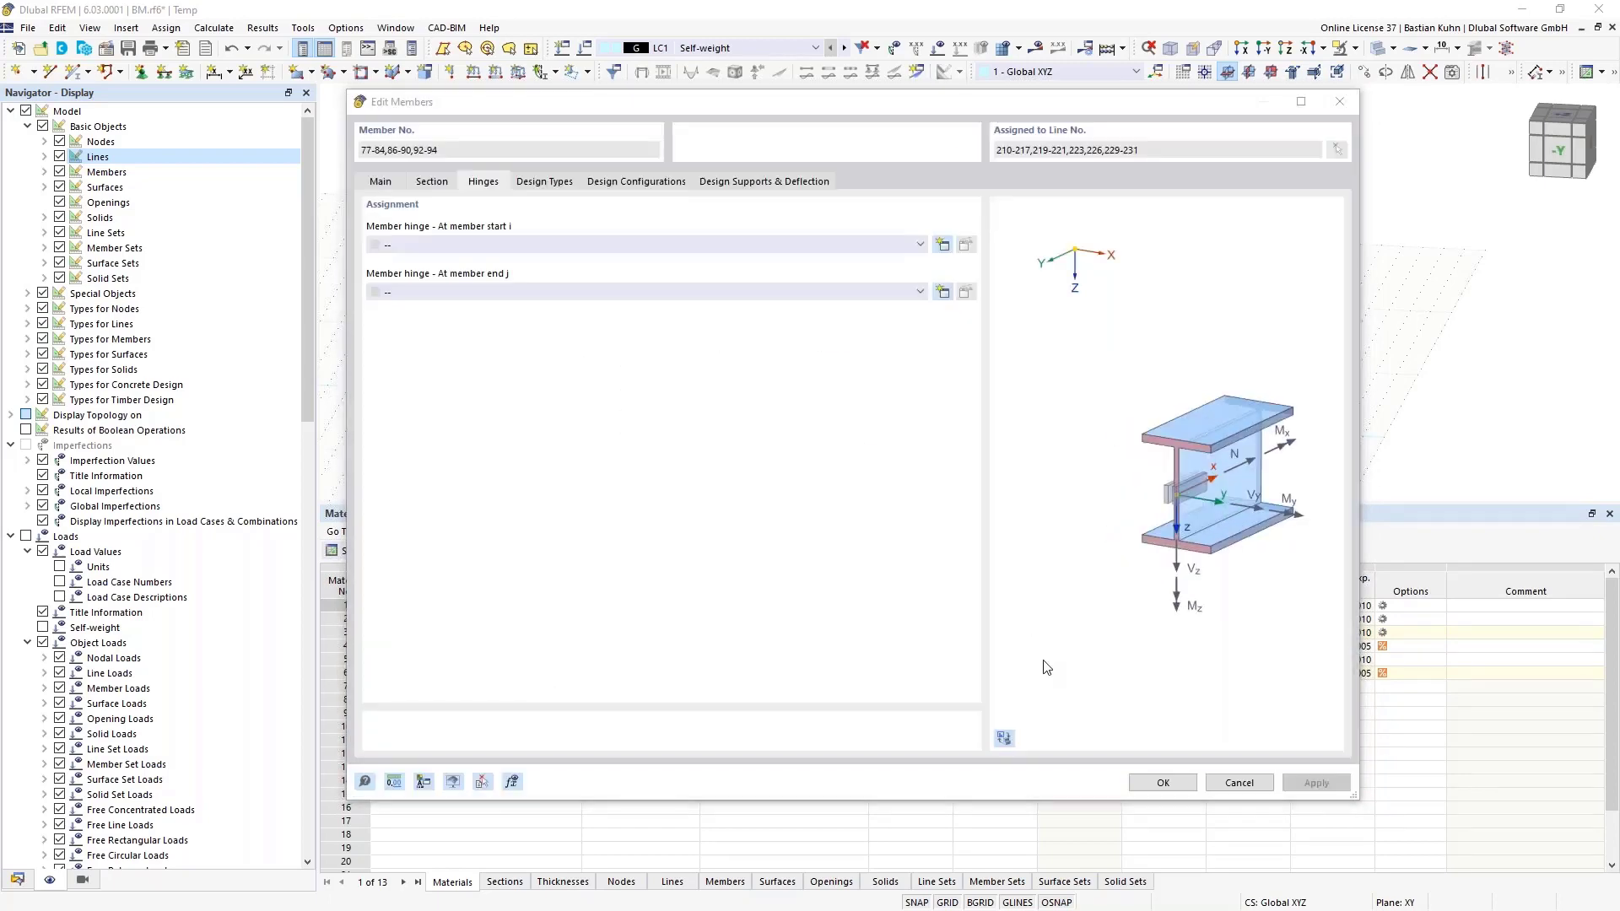
left_click(852, 292)
left_click(845, 325)
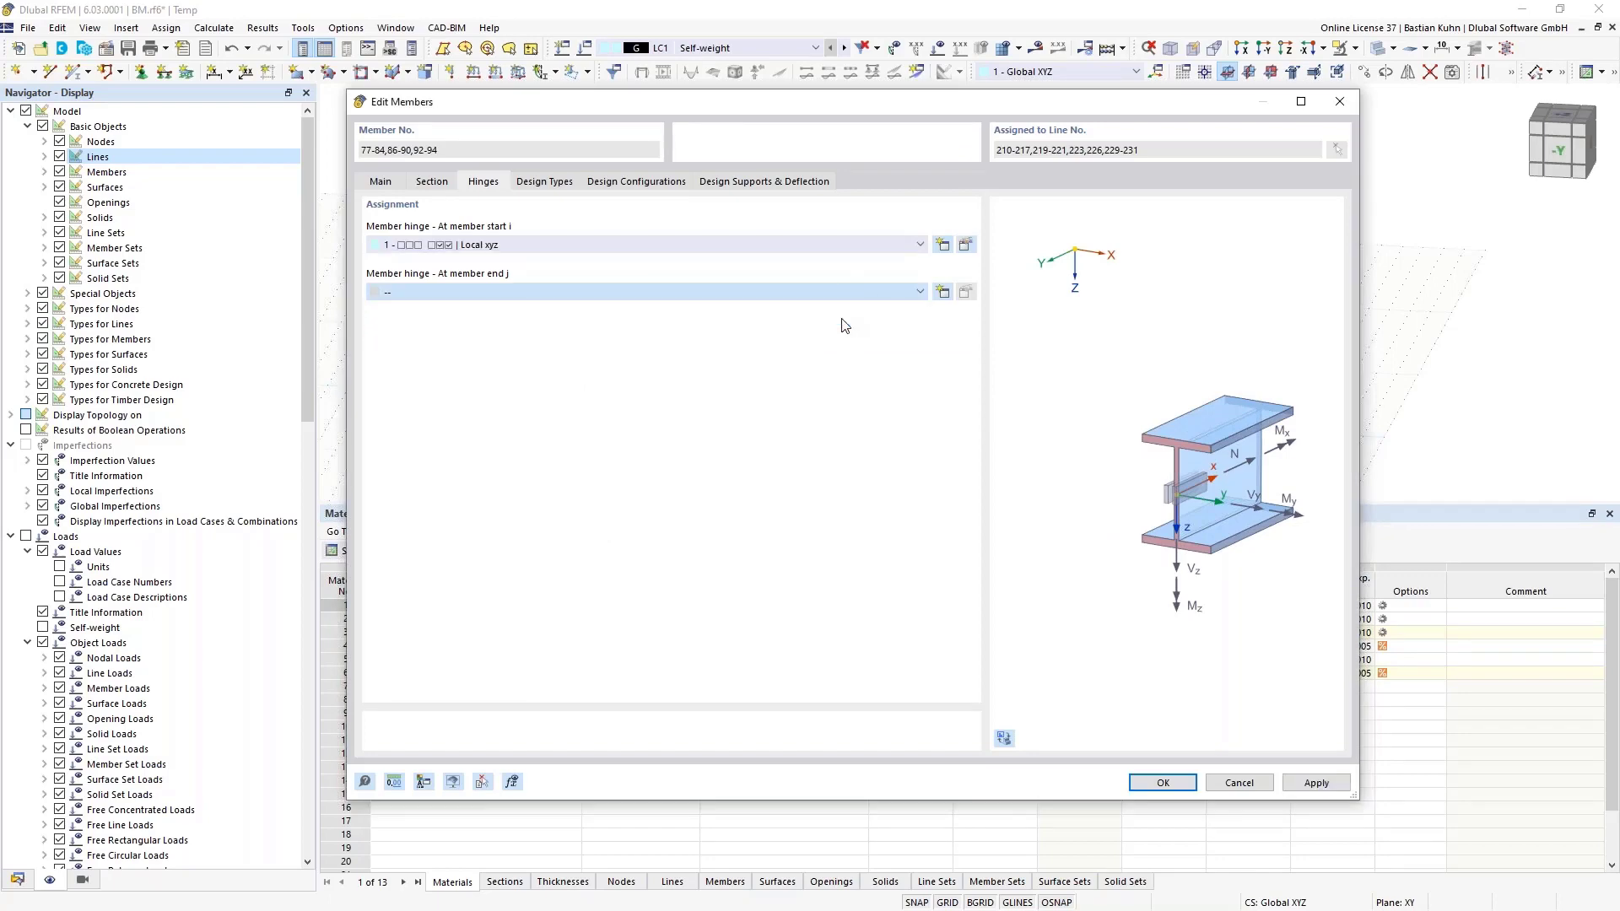
left_click(1157, 782)
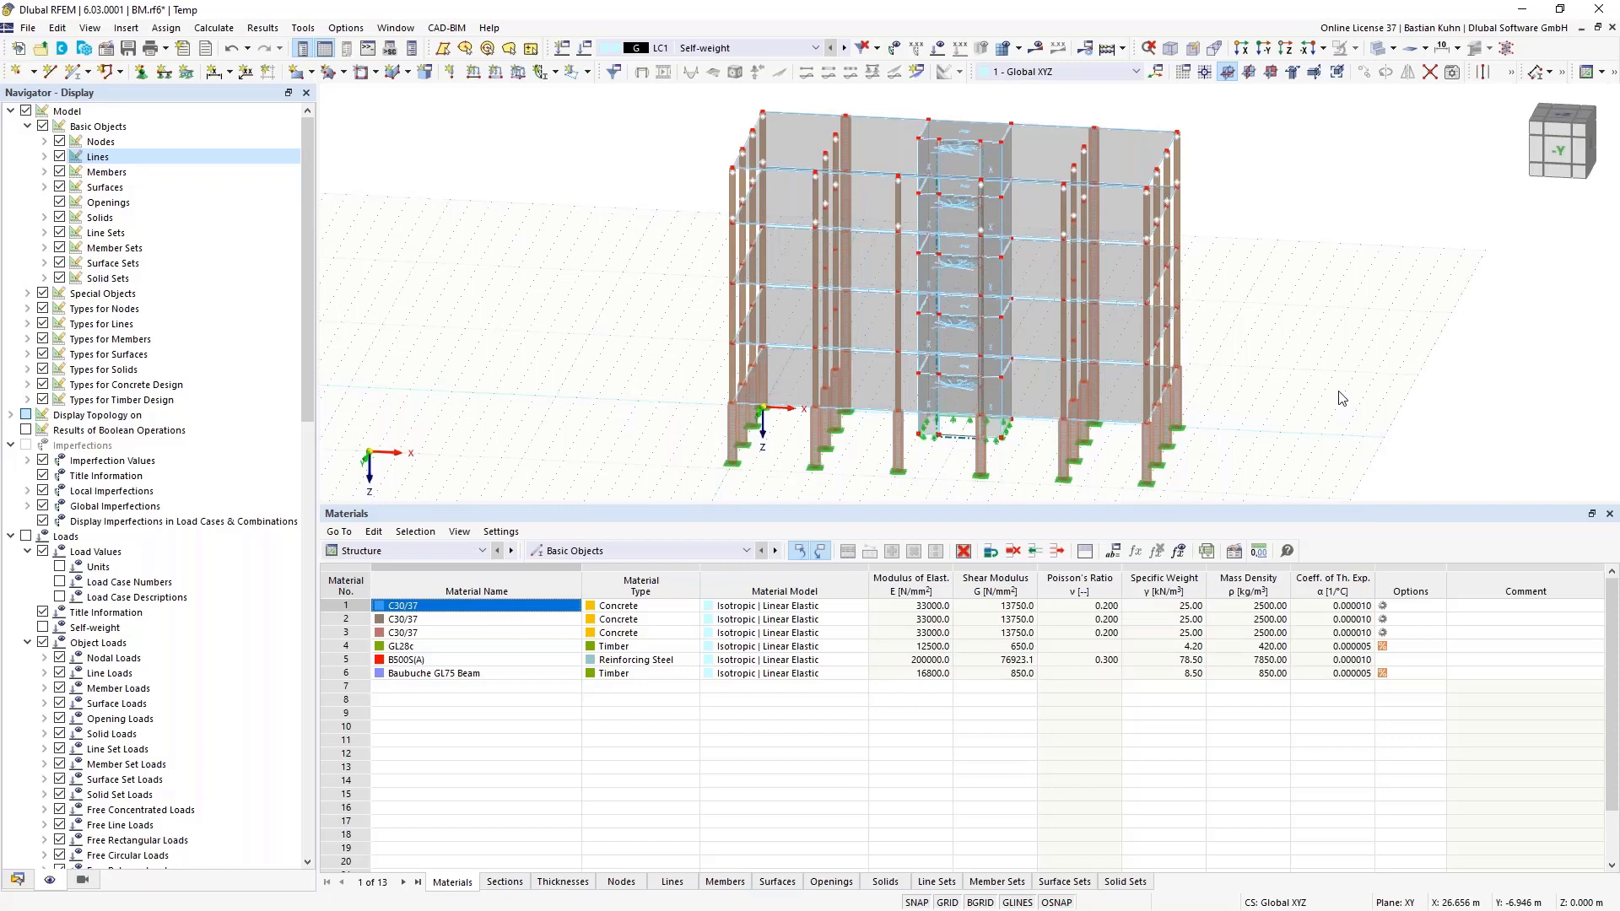
Select and delete the concrete roof slab on the top storey.
middle_click_drag(1323, 394, 1039, 154, "ctrl")
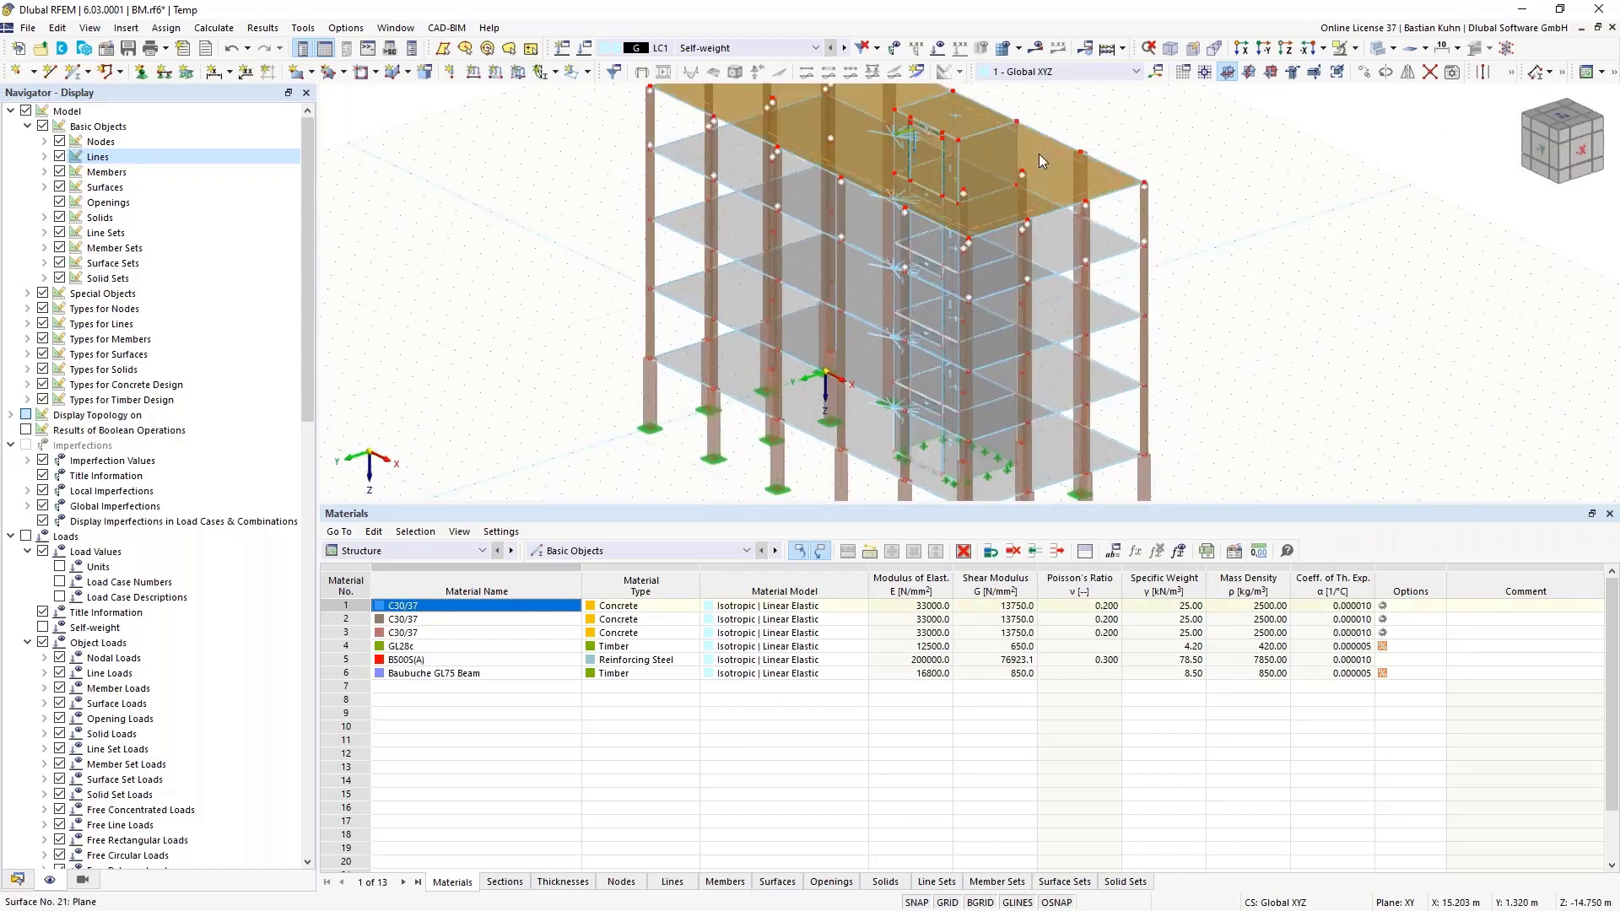
scroll(1039, 154, "down", 2)
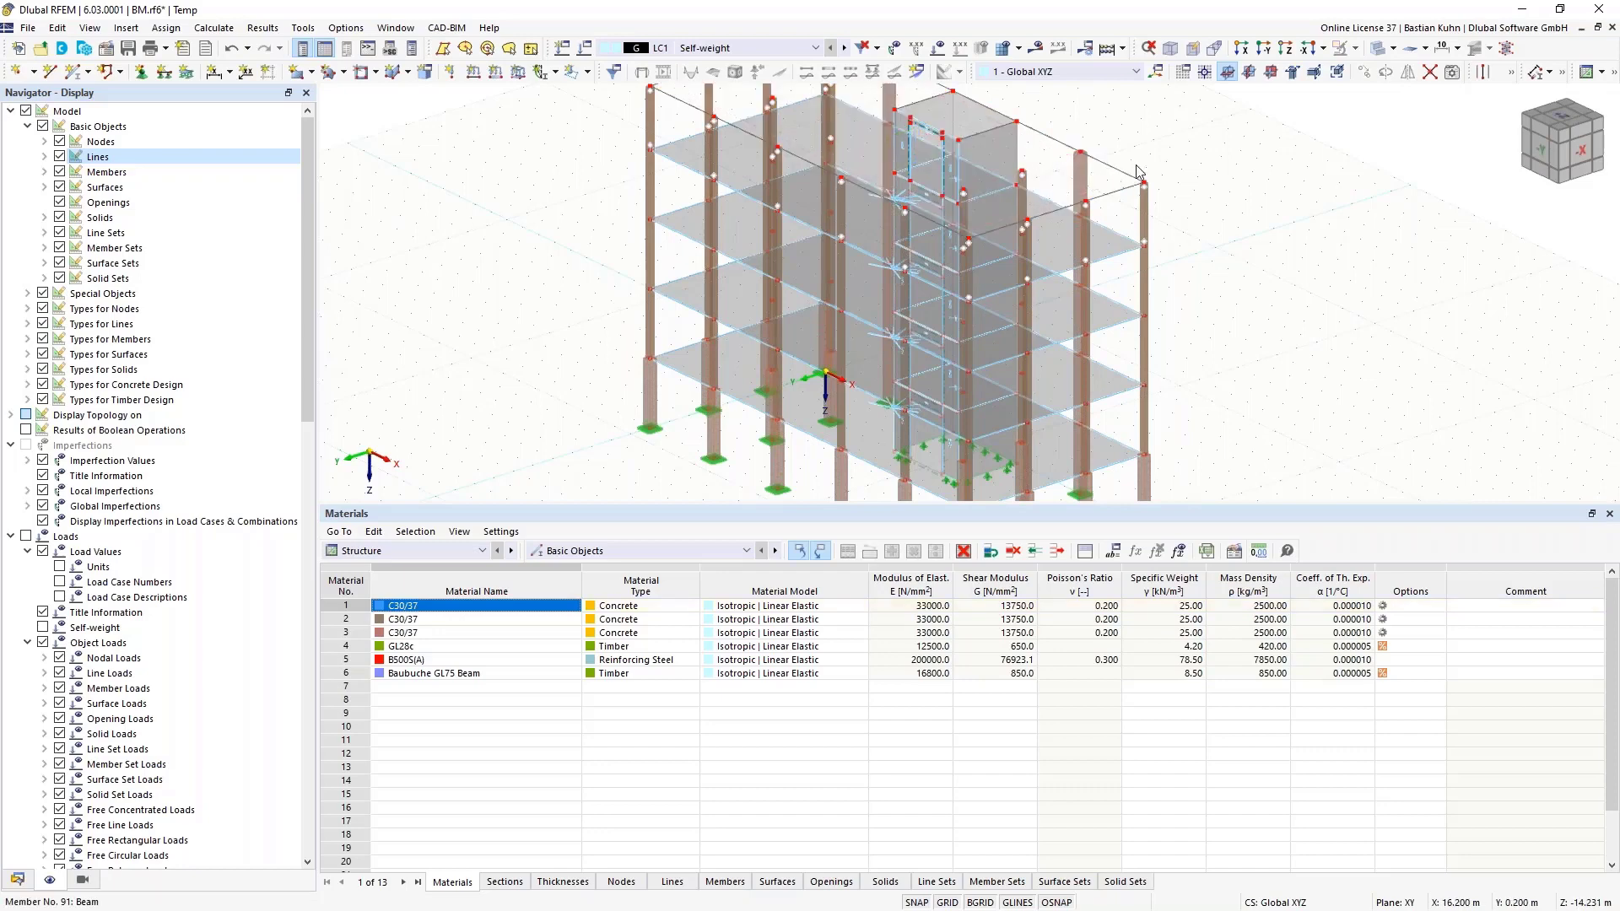
scroll(1227, 191, "down", 1)
middle_click_drag(1228, 191, 1268, 323, "ctrl")
Start a new rectangular surface and create a new thickness of type Layers for it.
left_click(297, 71)
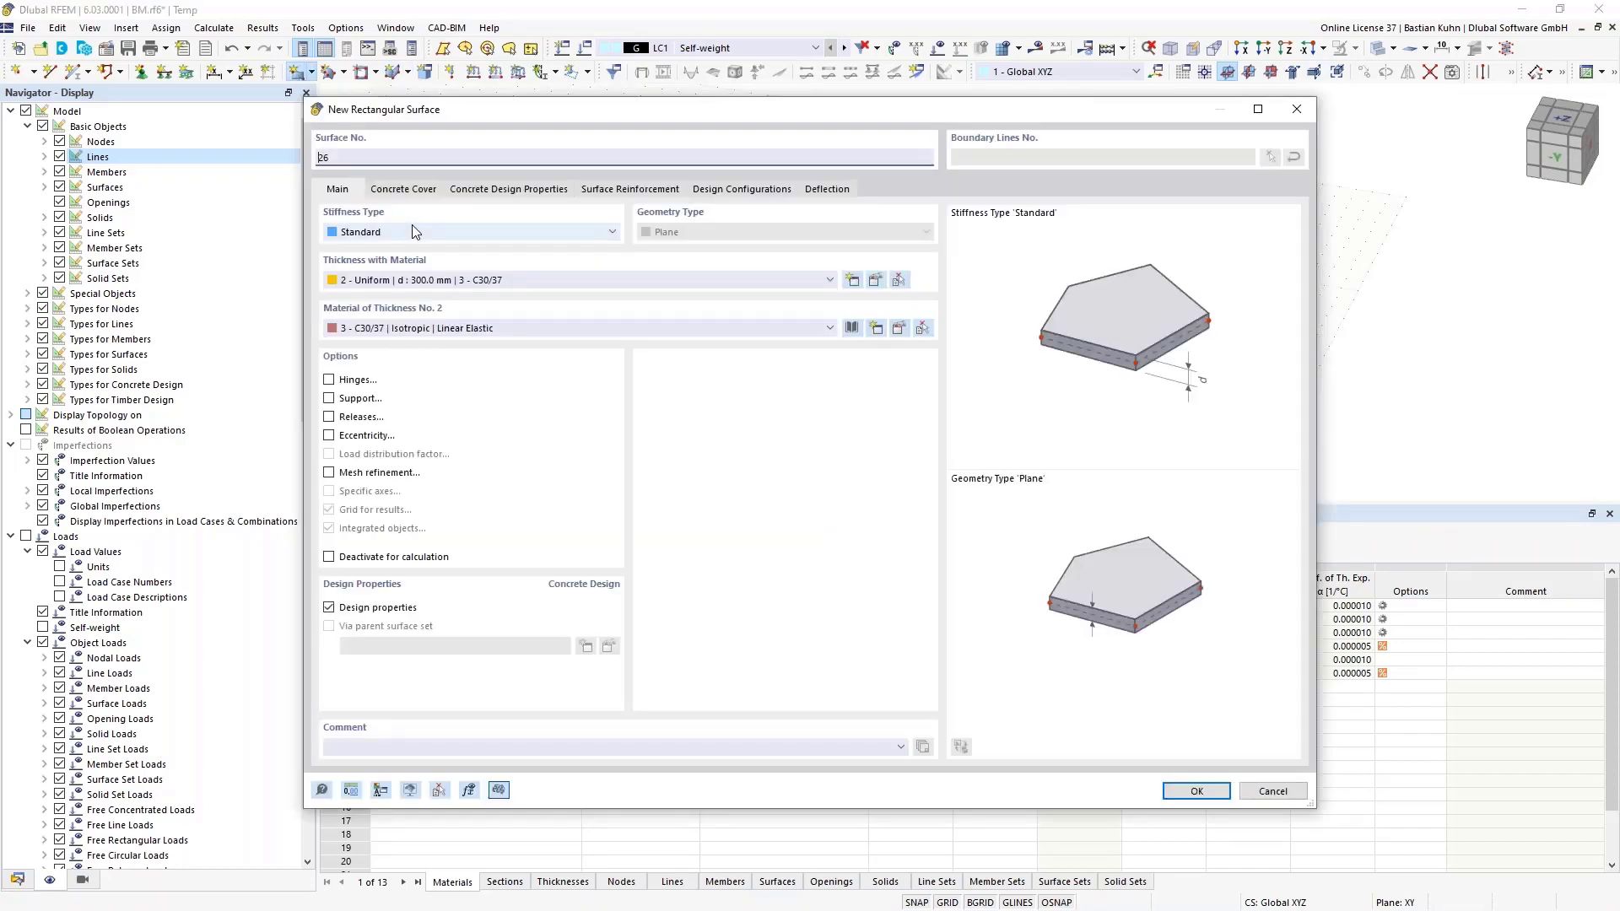
left_click(818, 280)
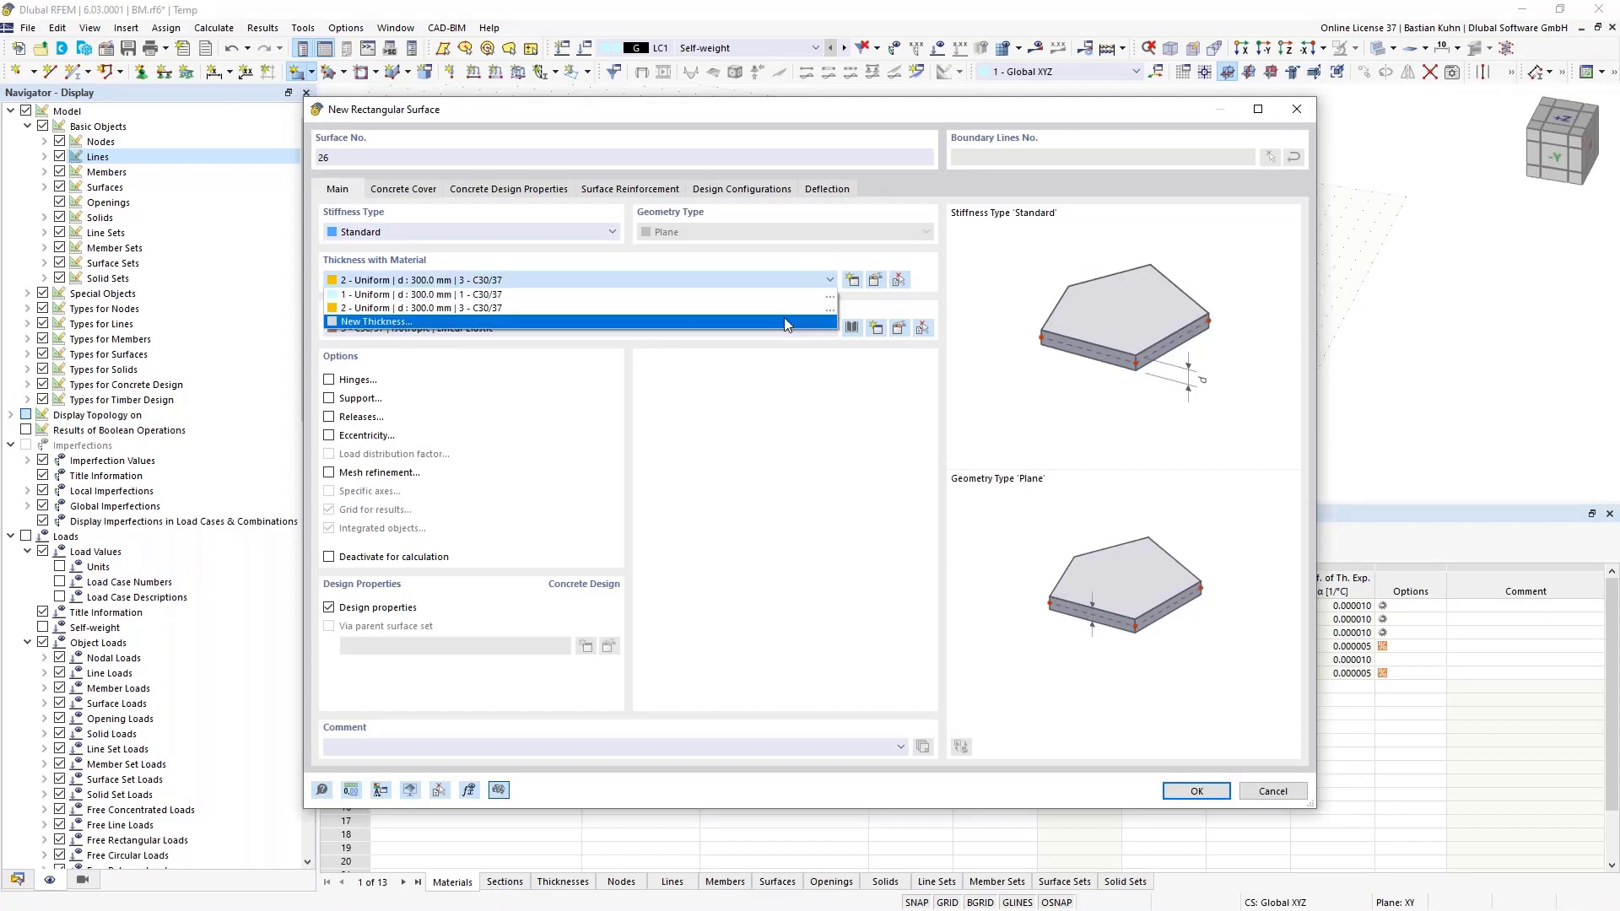
left_click(783, 320)
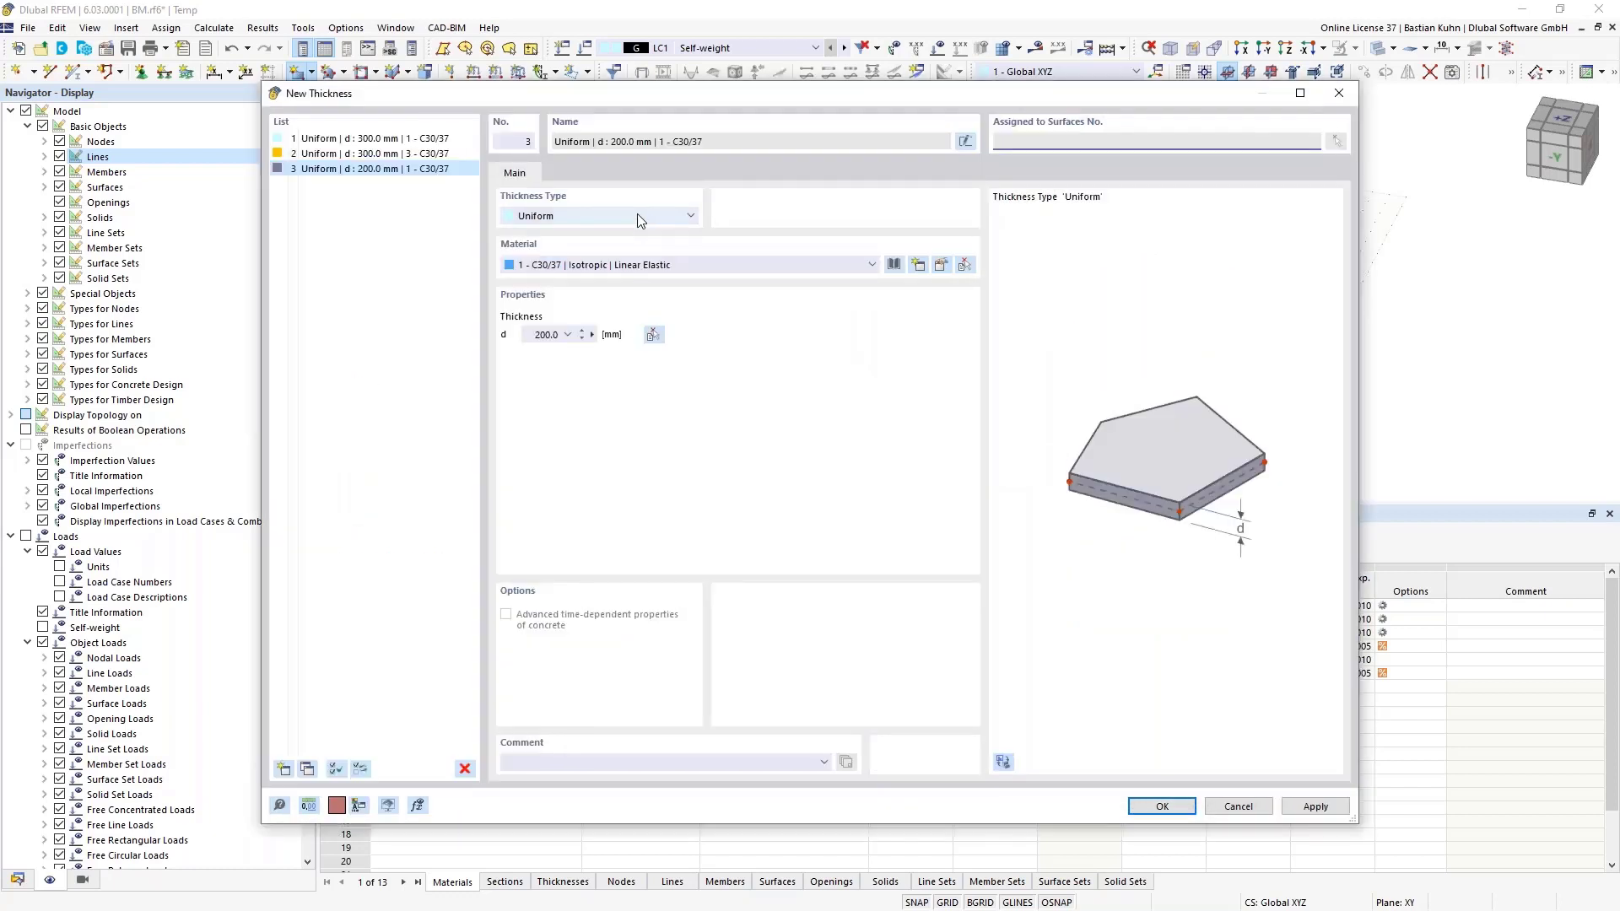
left_click(636, 216)
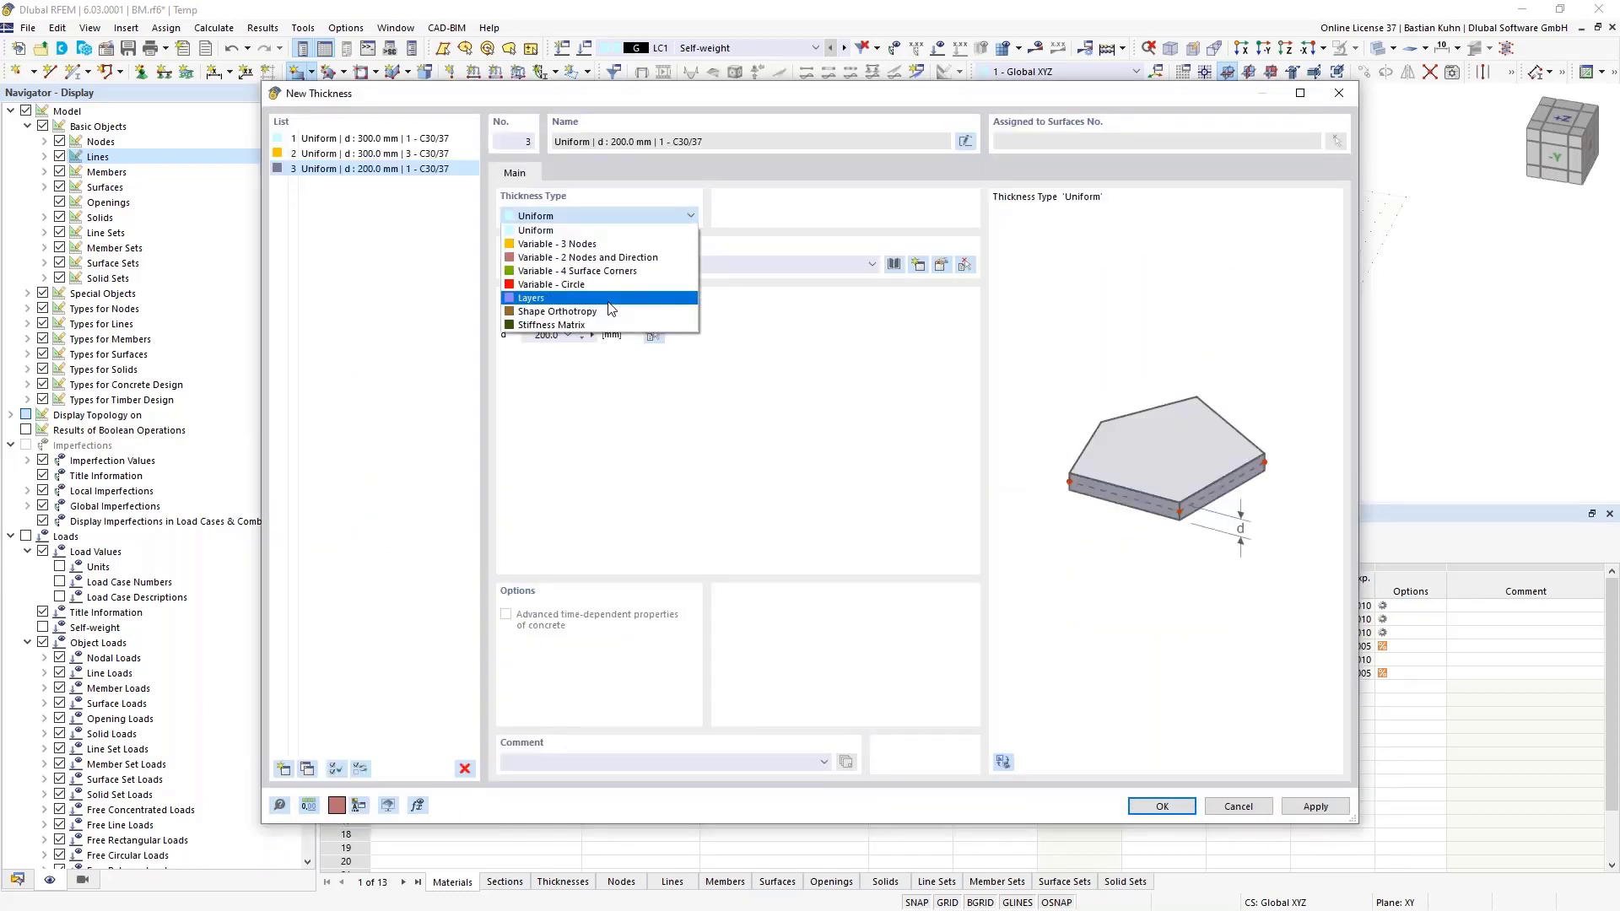
left_click(527, 298)
Load the Binderholz (EU) composition BBS SYS 220-5s from the library into the layered thickness and accept its stiffness reduction settings.
left_click(566, 173)
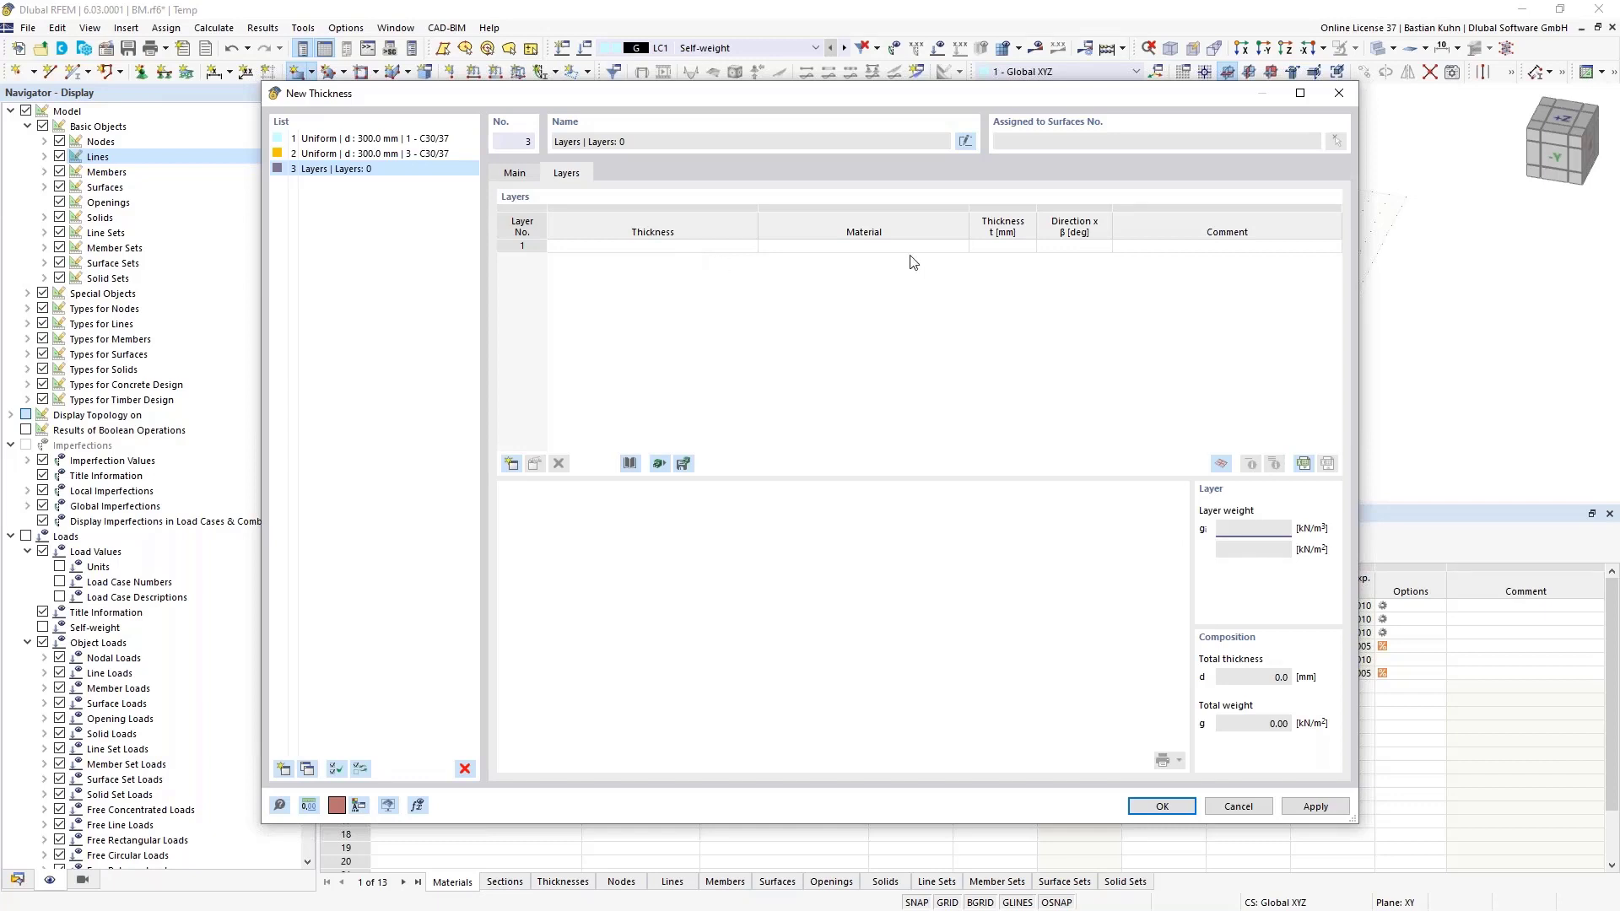
left_click(630, 465)
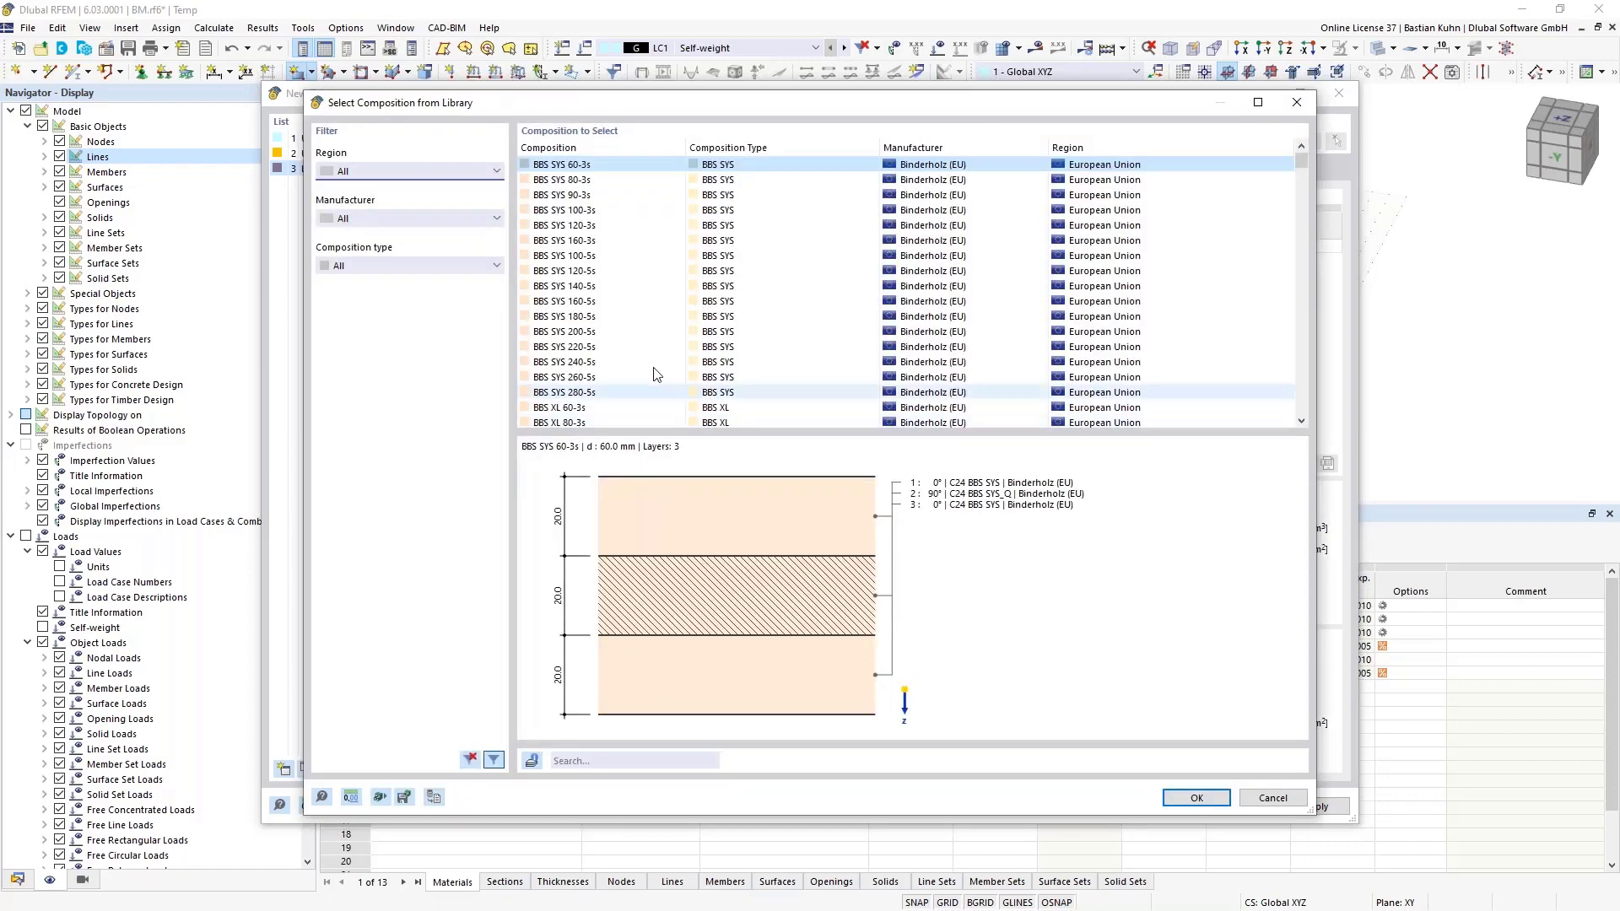
left_click(588, 351)
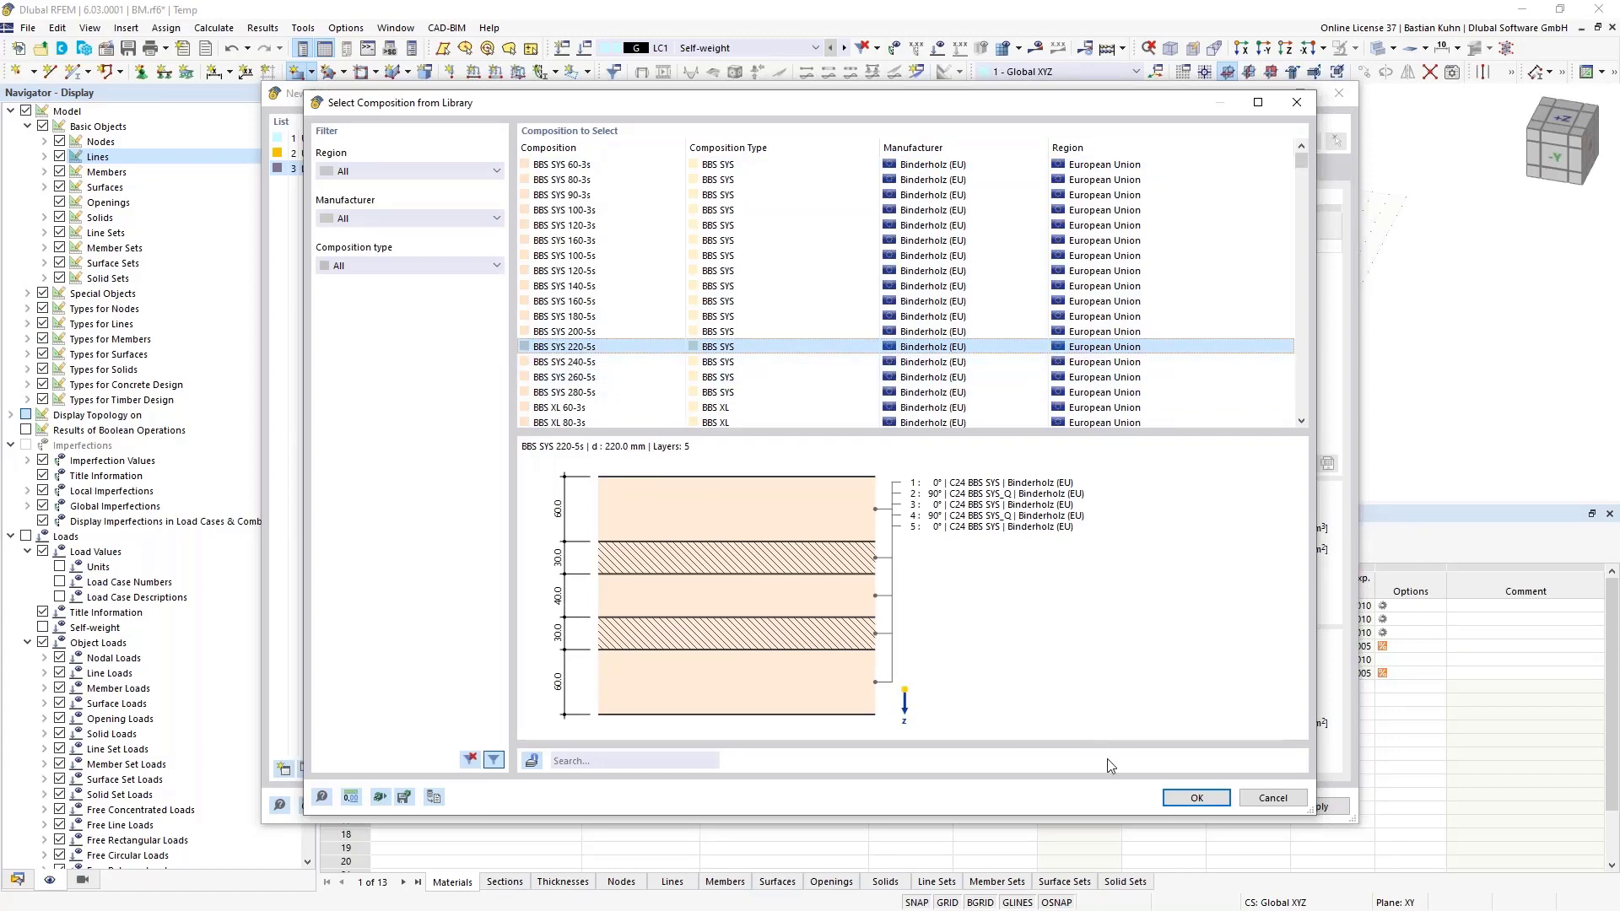
left_click(1194, 798)
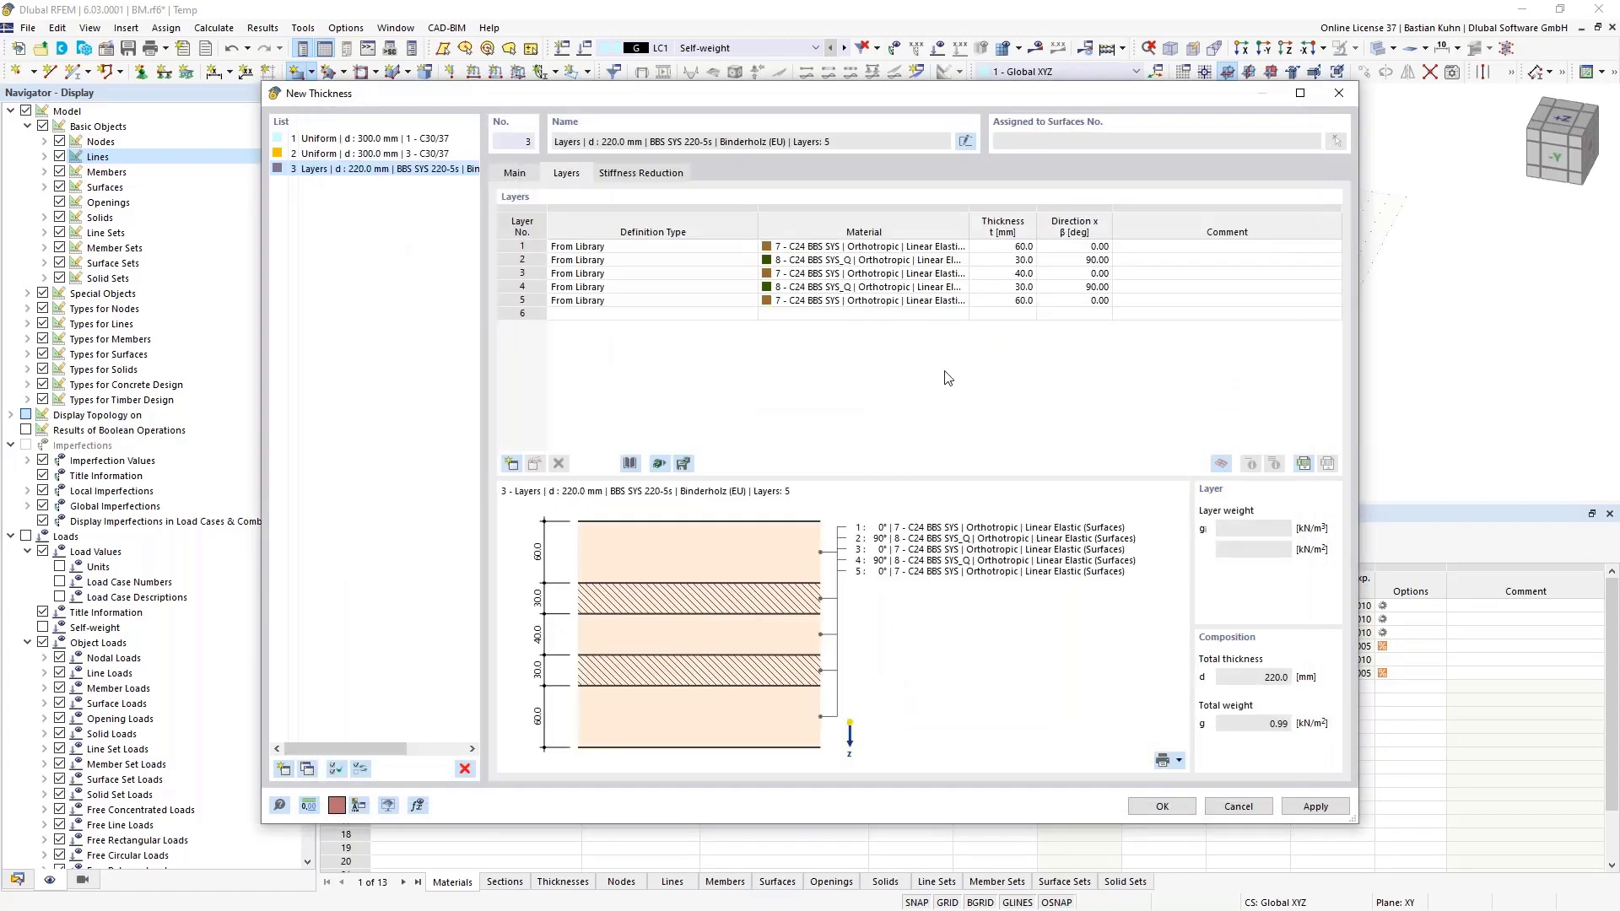
left_click(651, 176)
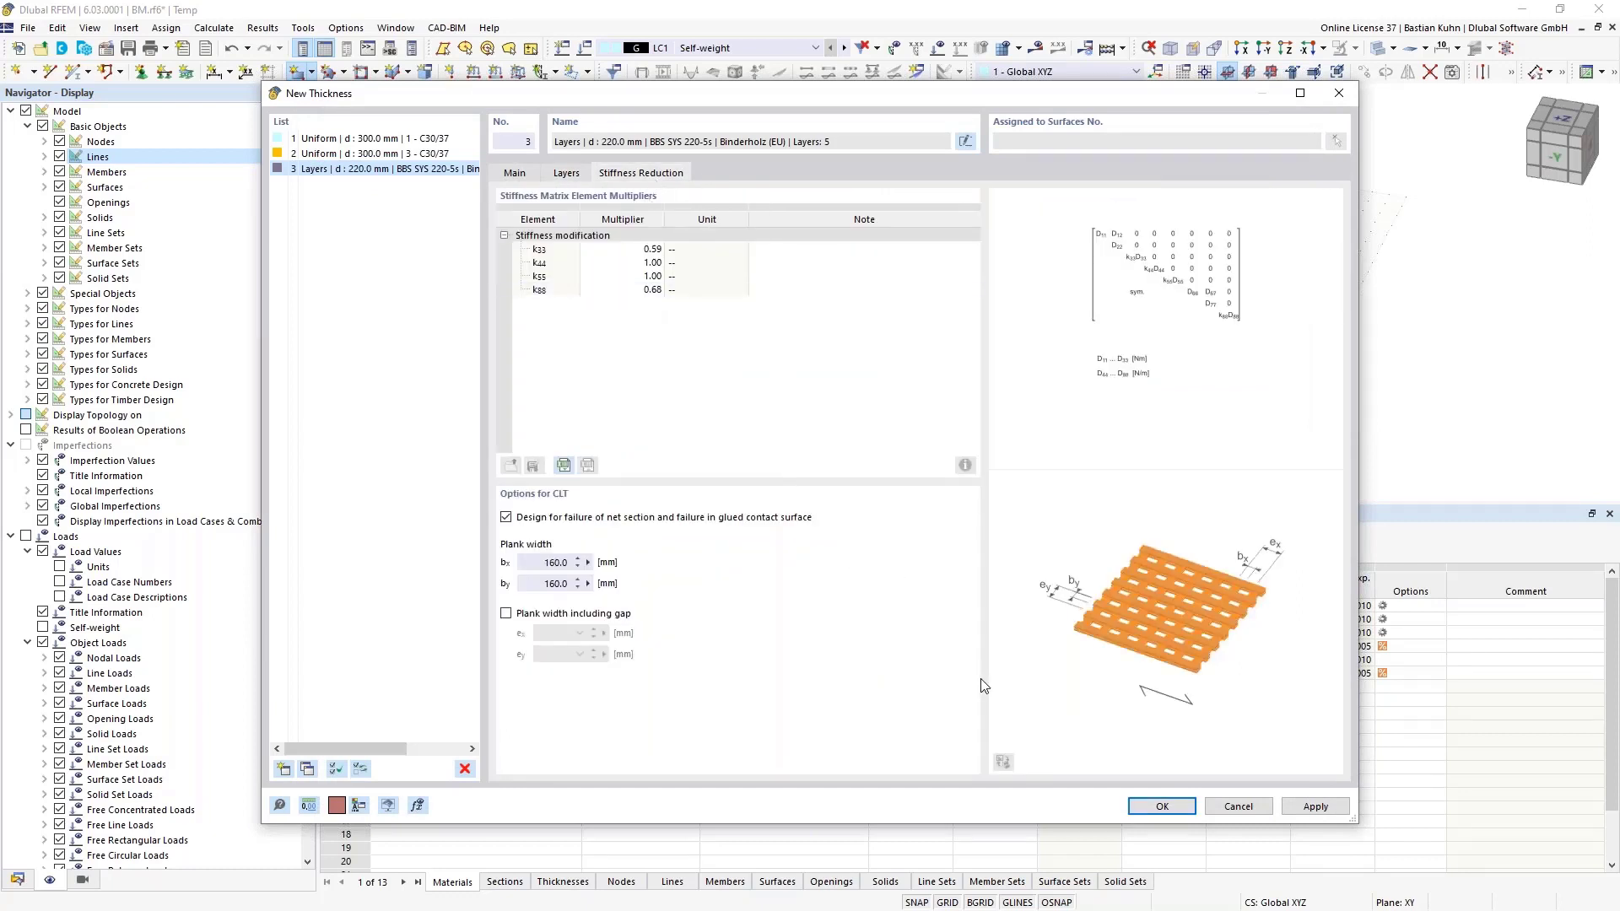
left_click(1160, 807)
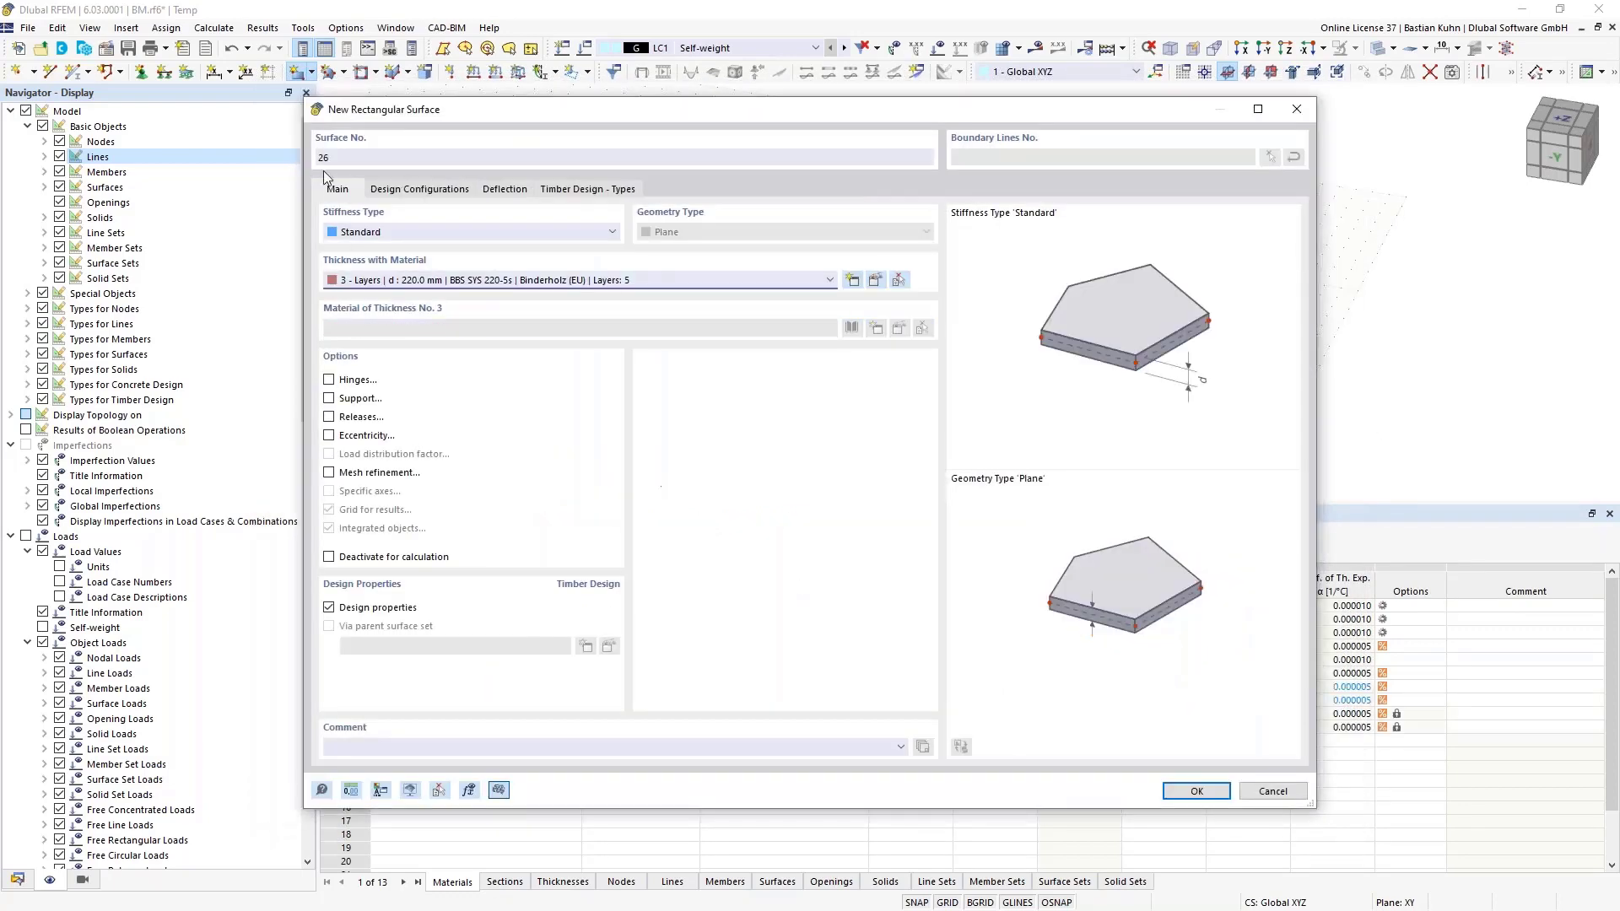
Review the timber design configuration and deflection settings of the new rectangular surface and confirm its properties.
left_click(388, 189)
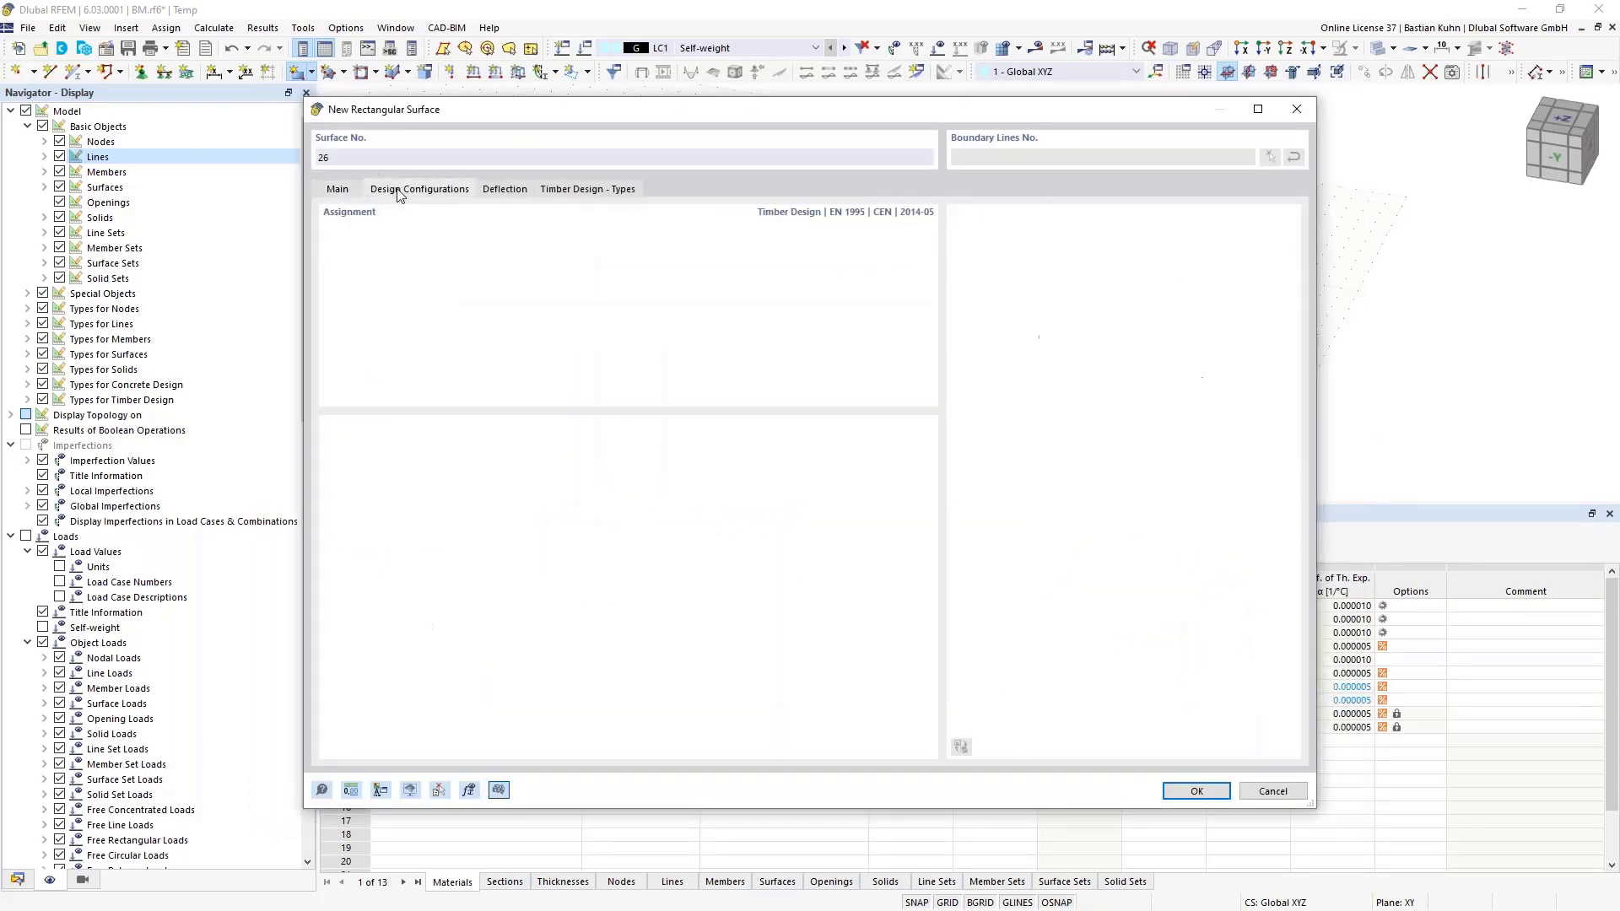
left_click(504, 189)
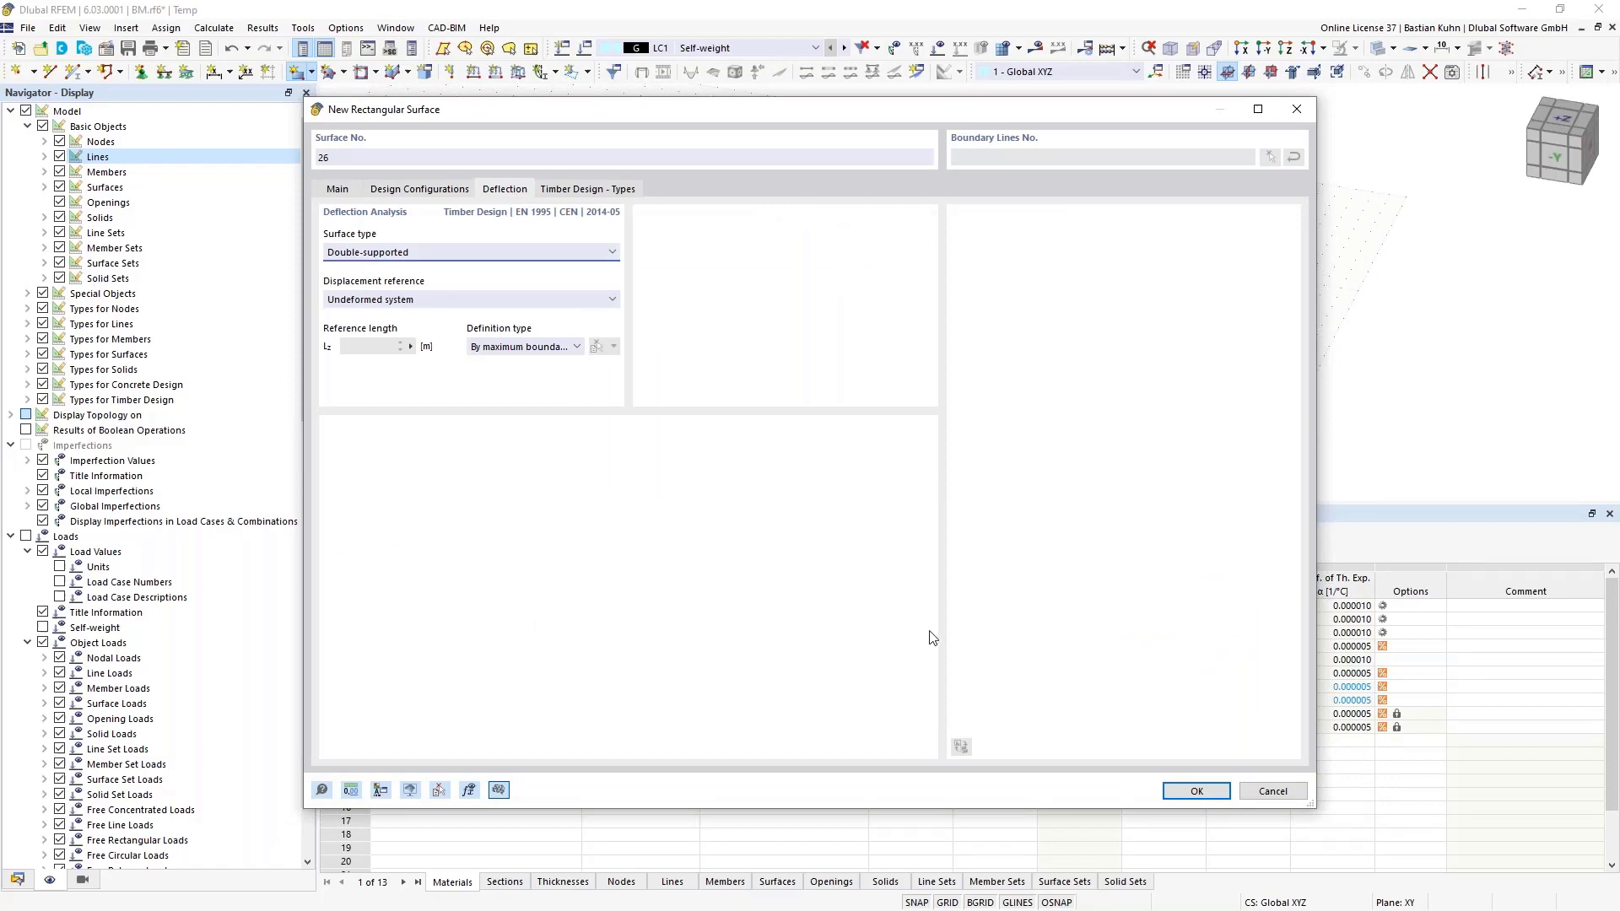
left_click(1189, 790)
scroll(810, 223, "up", 3)
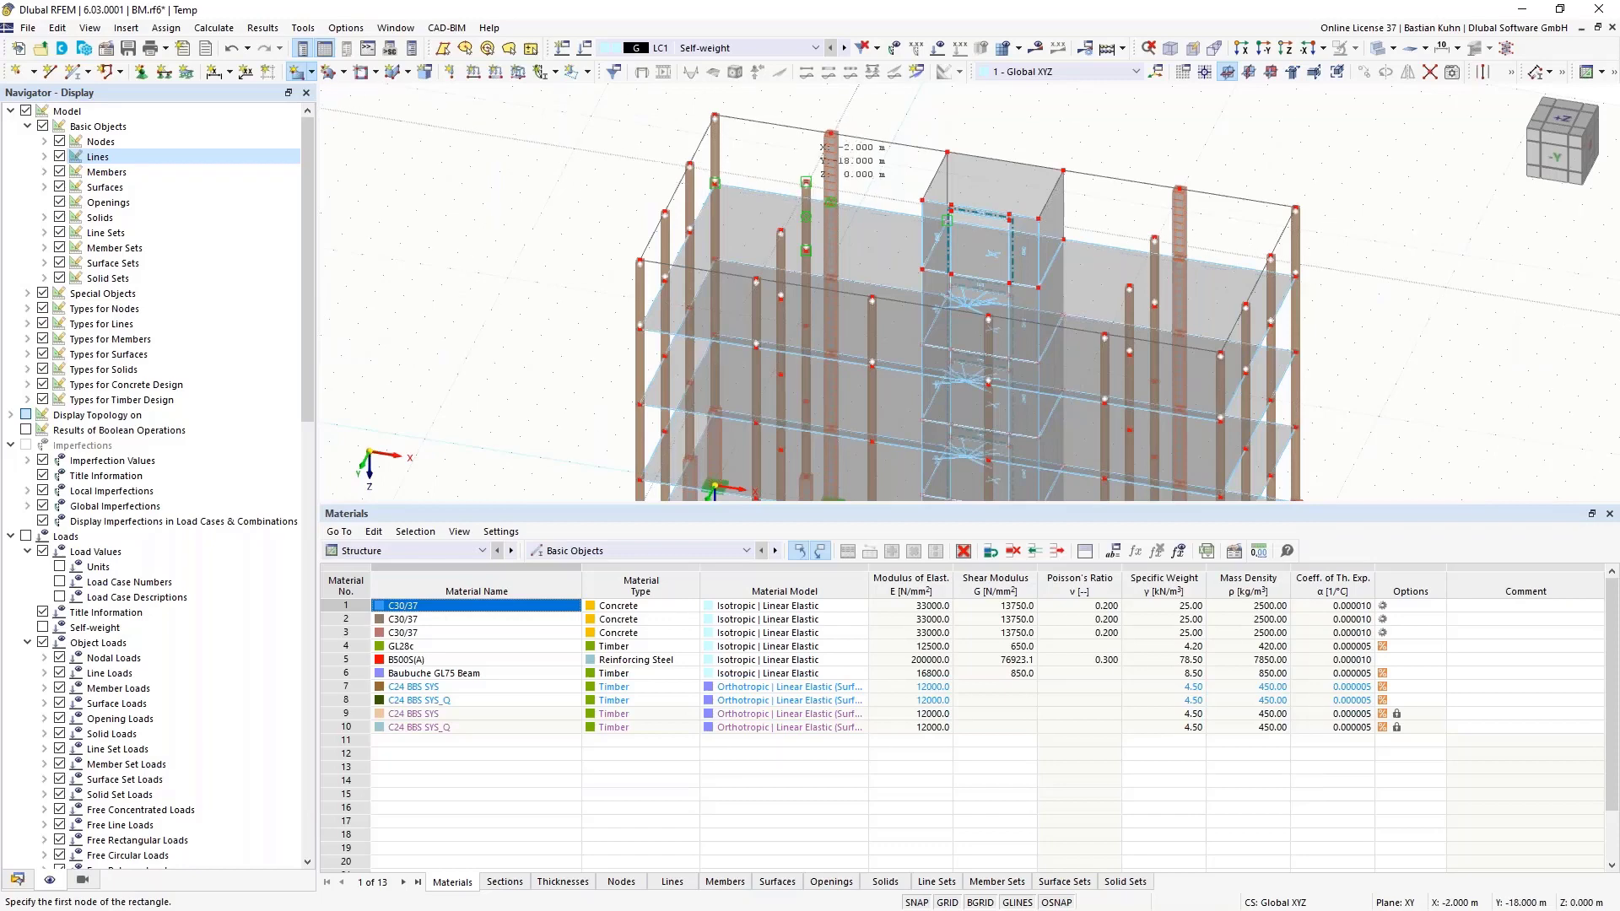
left_click(806, 183)
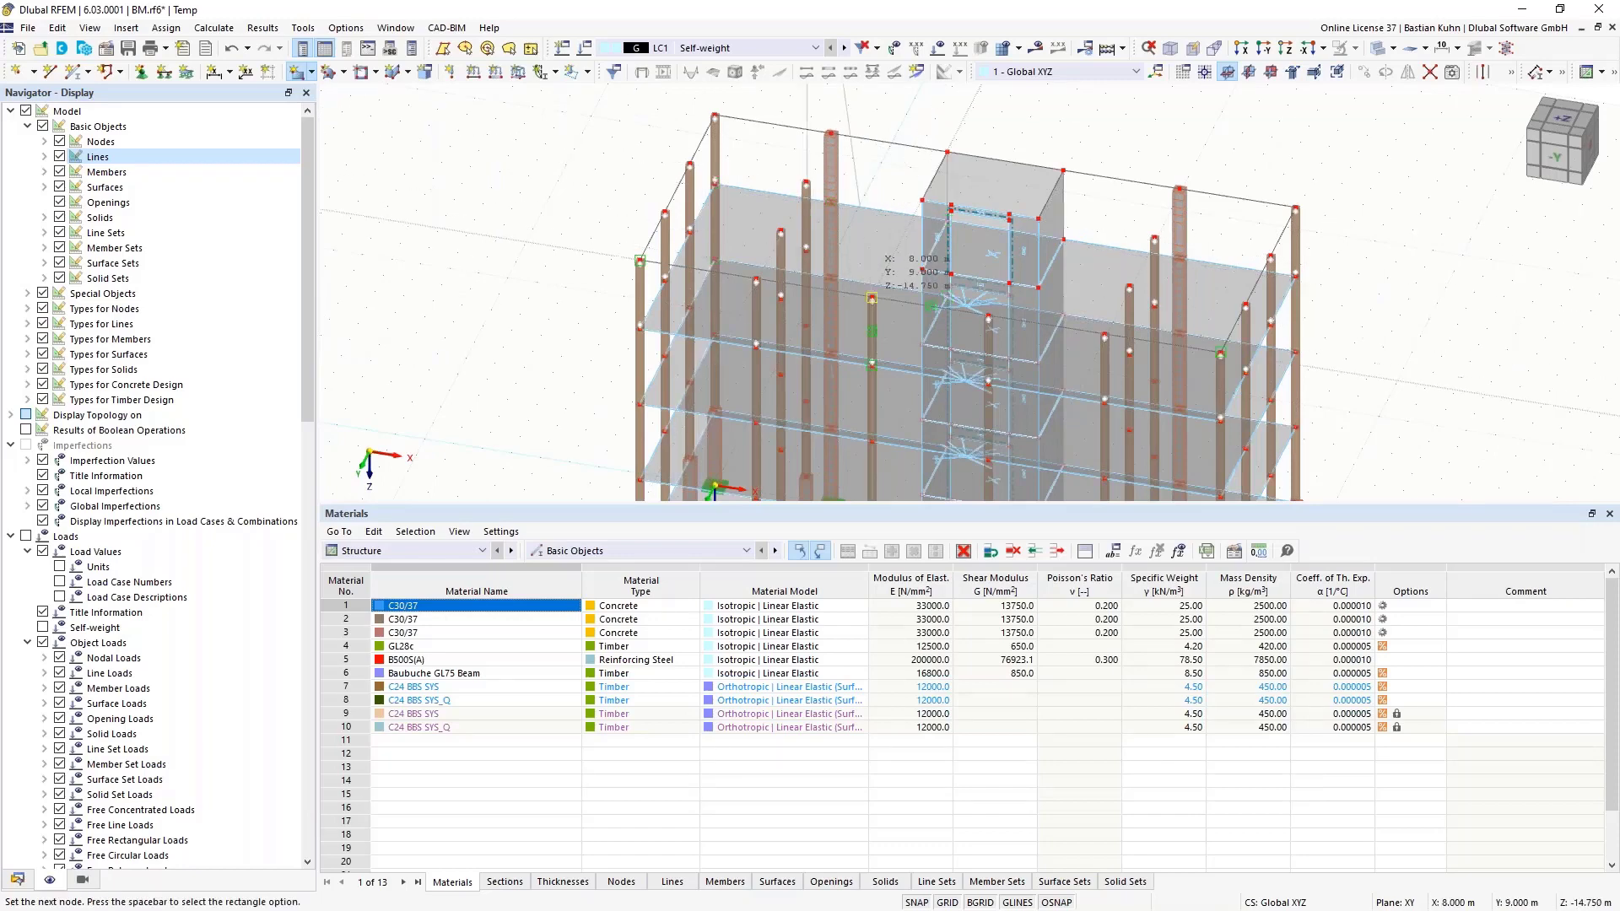
left_click(872, 297)
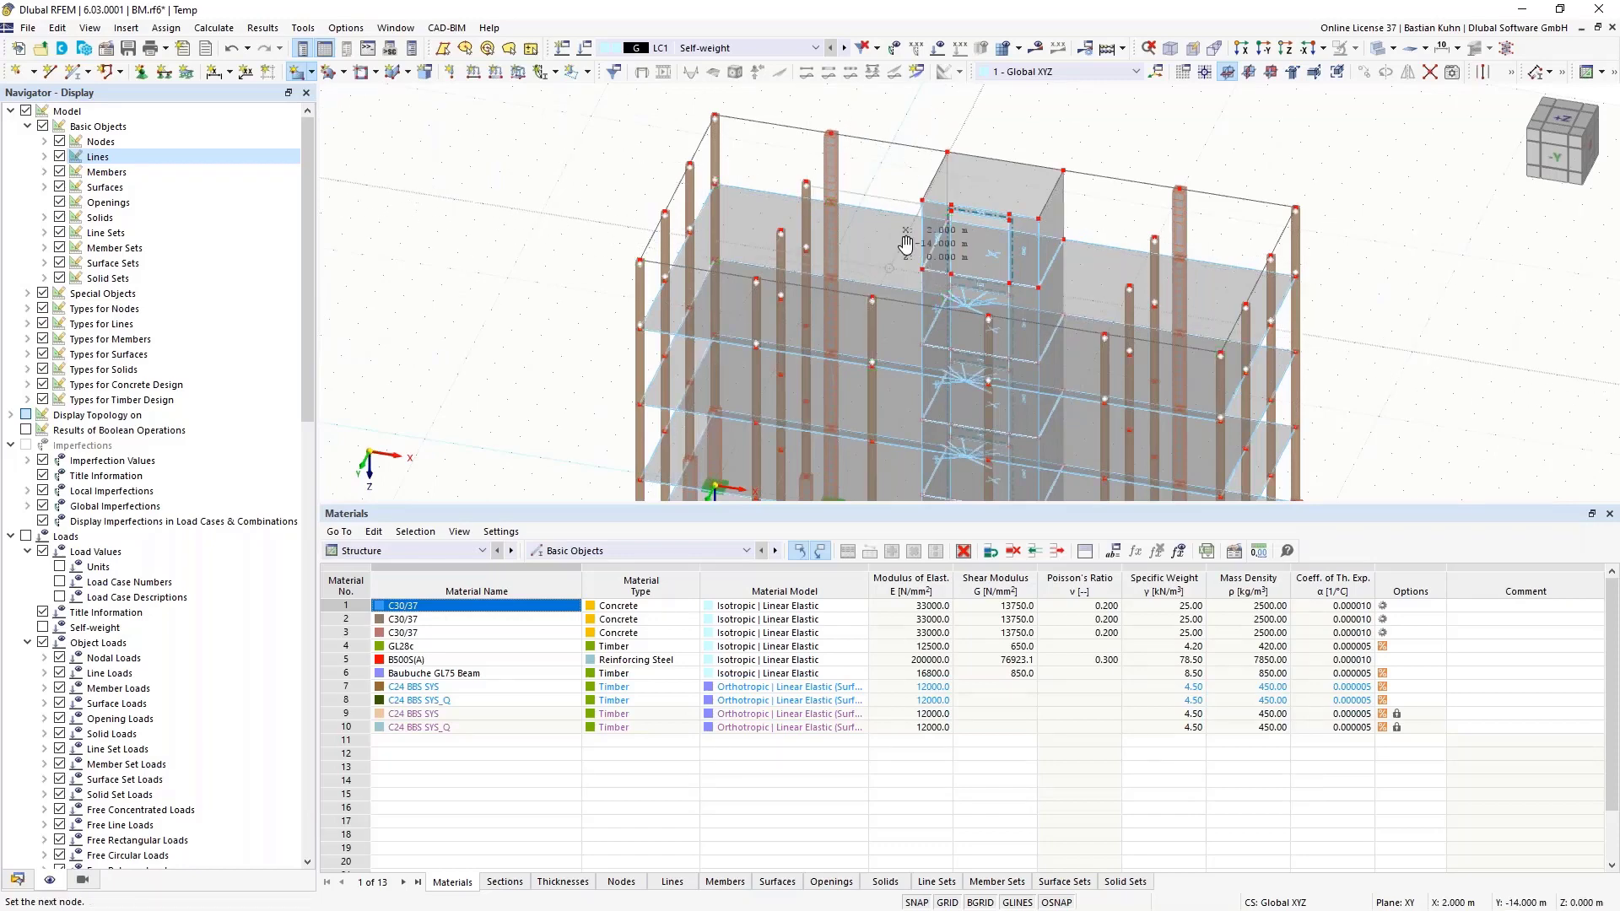
middle_click_drag(888, 264, 902, 200)
scroll(987, 226, "down", 6)
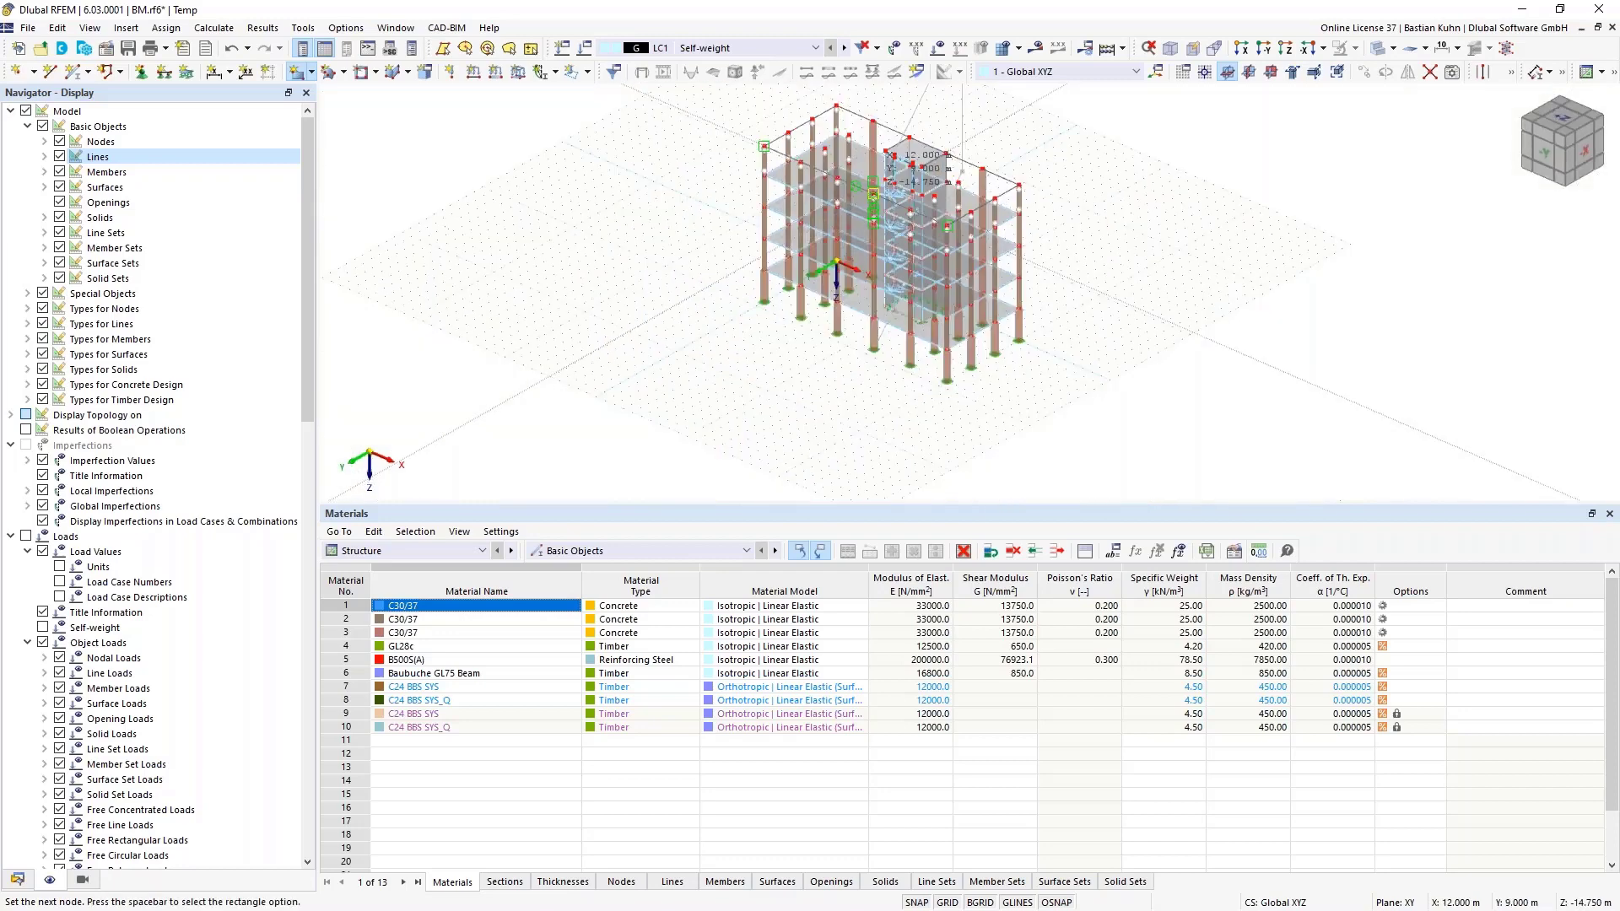
key("Escape")
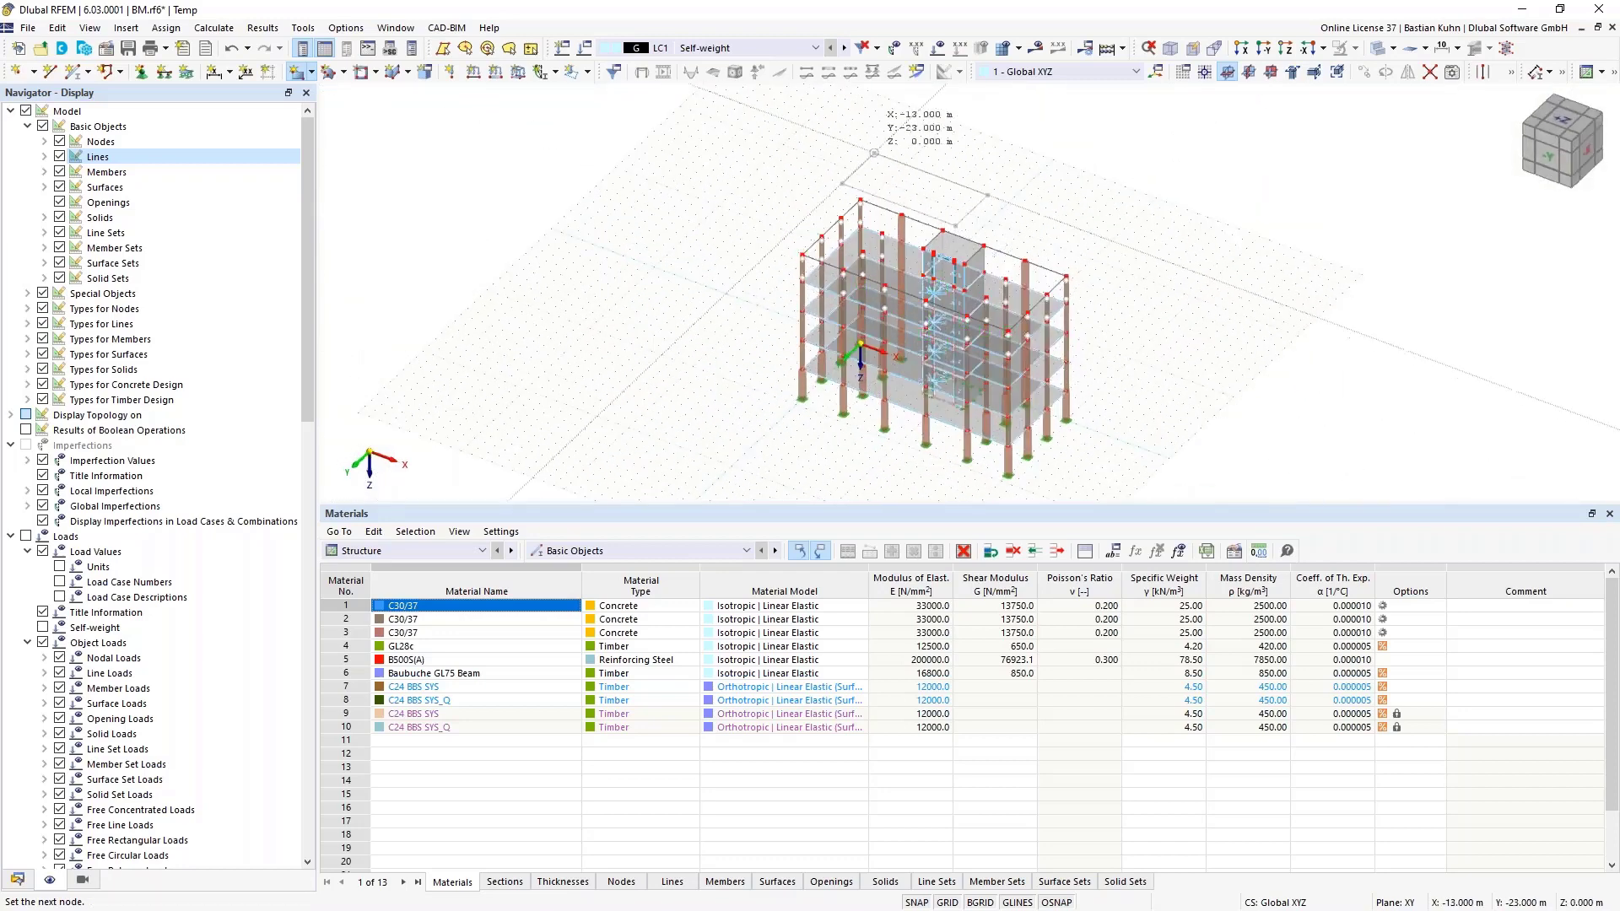
Place two layered rectangular roof surfaces at Z -14.750 m on the X = 0 side of the core, one beside it and one over the outer bay.
key("space")
scroll(883, 230, "up", 5)
scroll(882, 239, "up", 1)
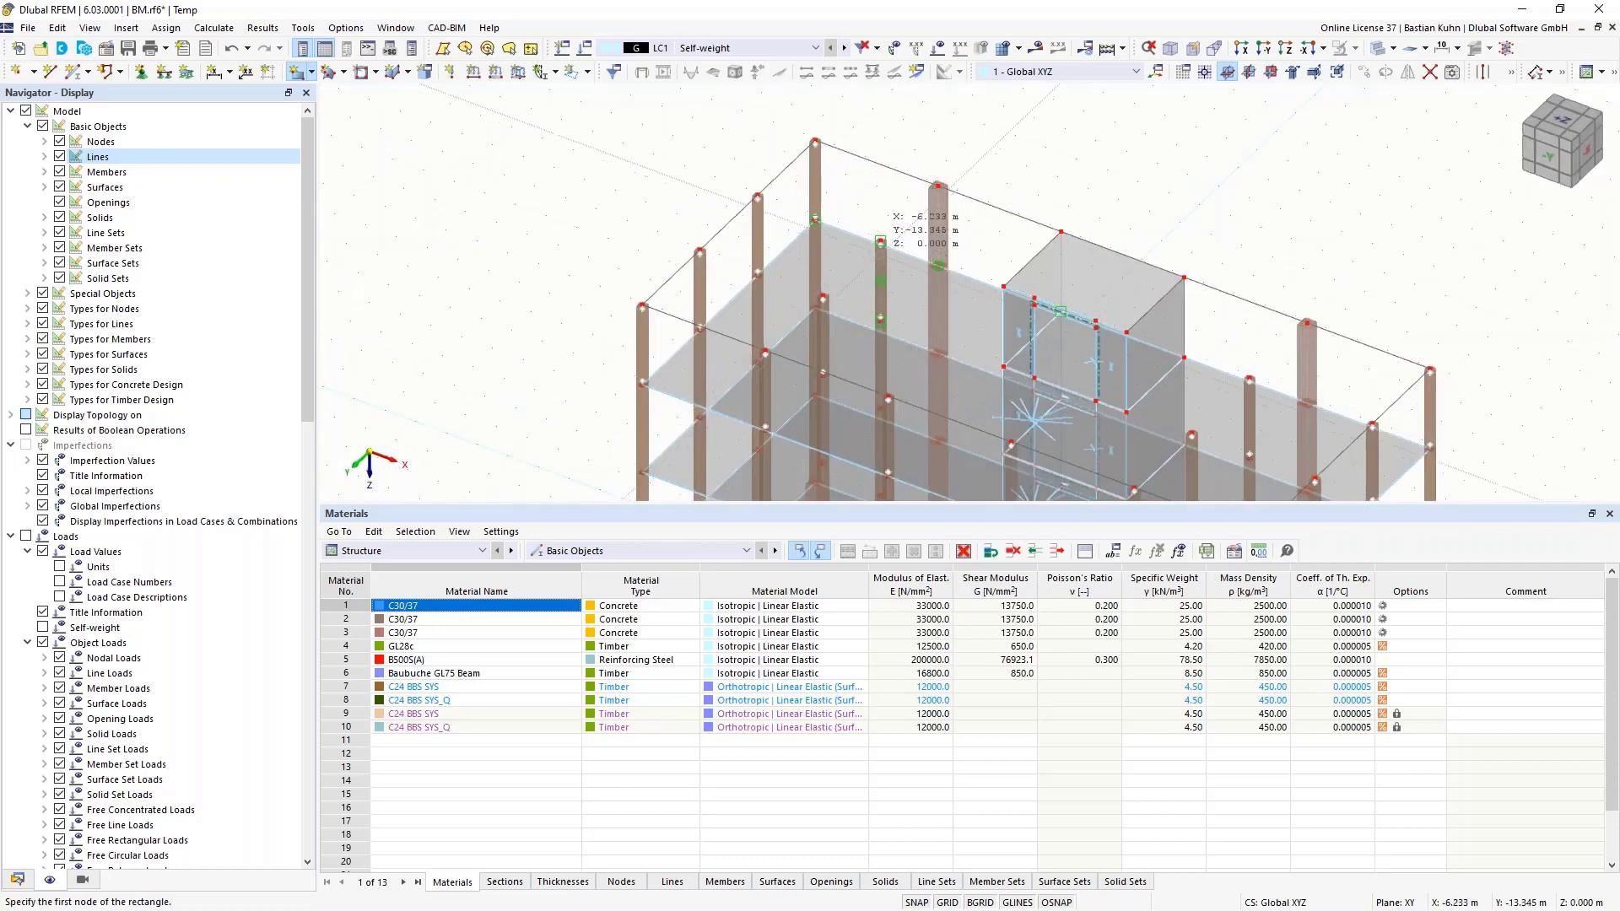
left_click(881, 242)
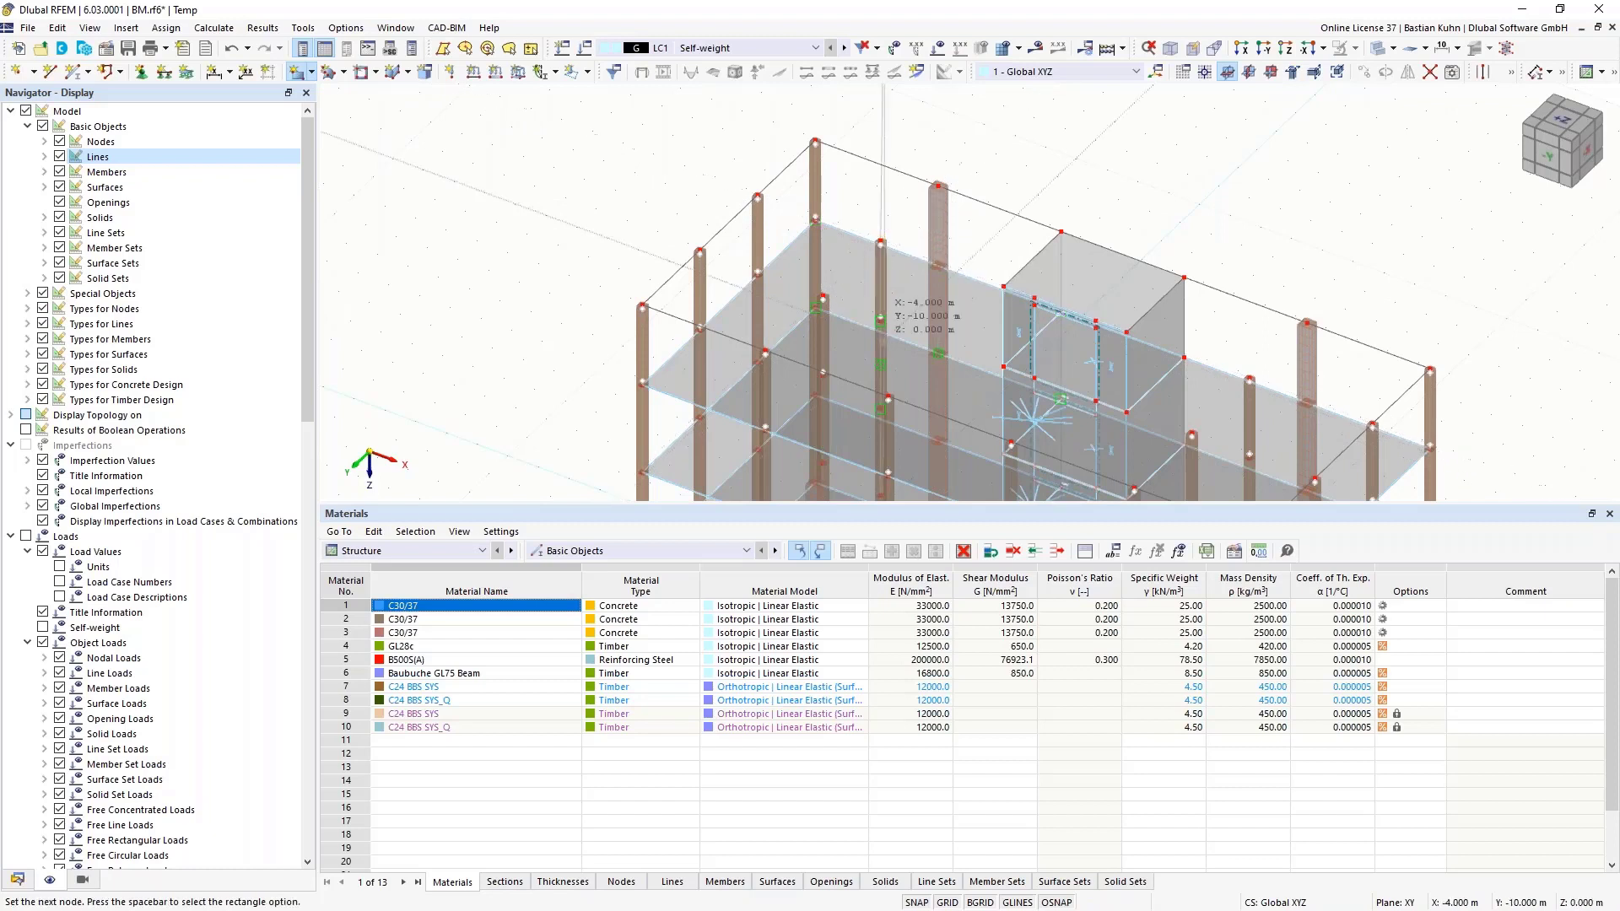
left_click(887, 395)
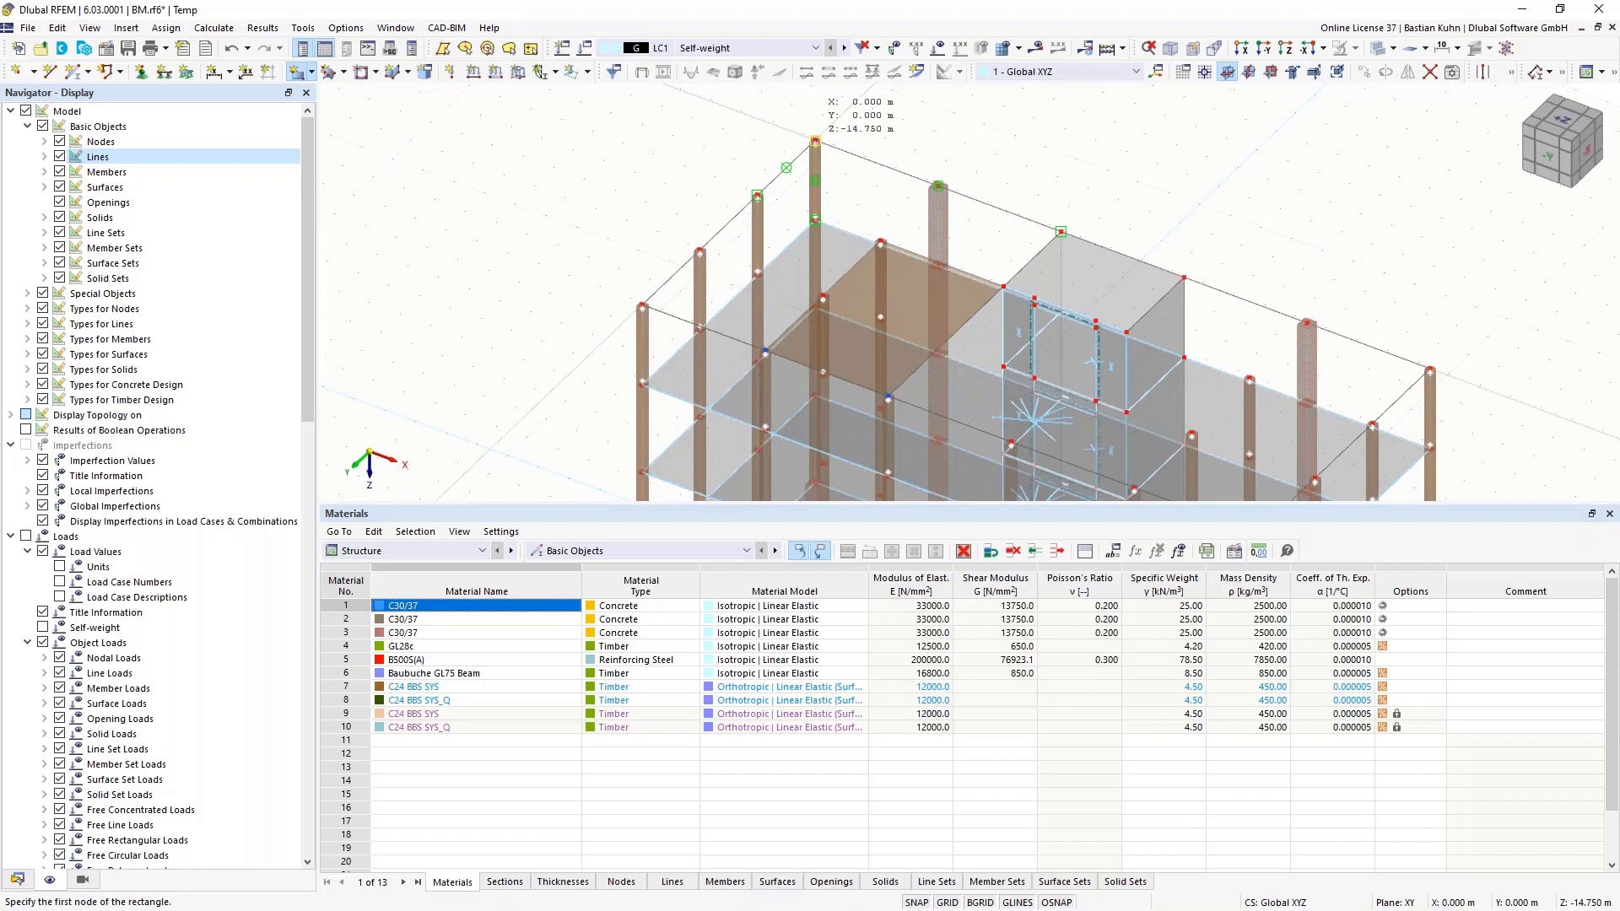
left_click(815, 141)
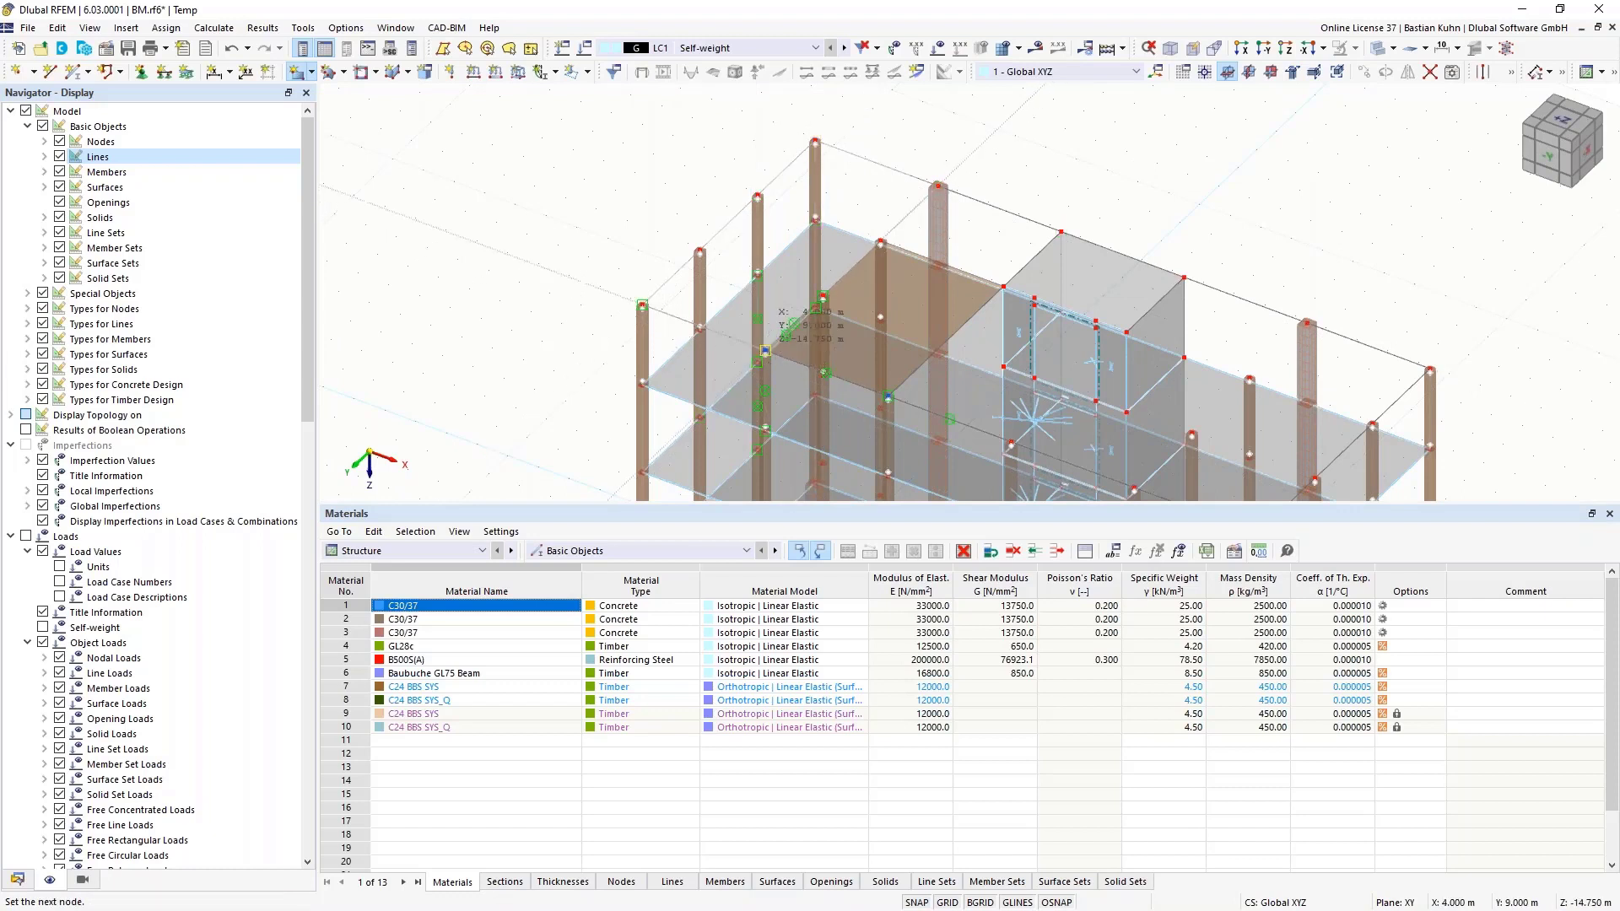
left_click(765, 350)
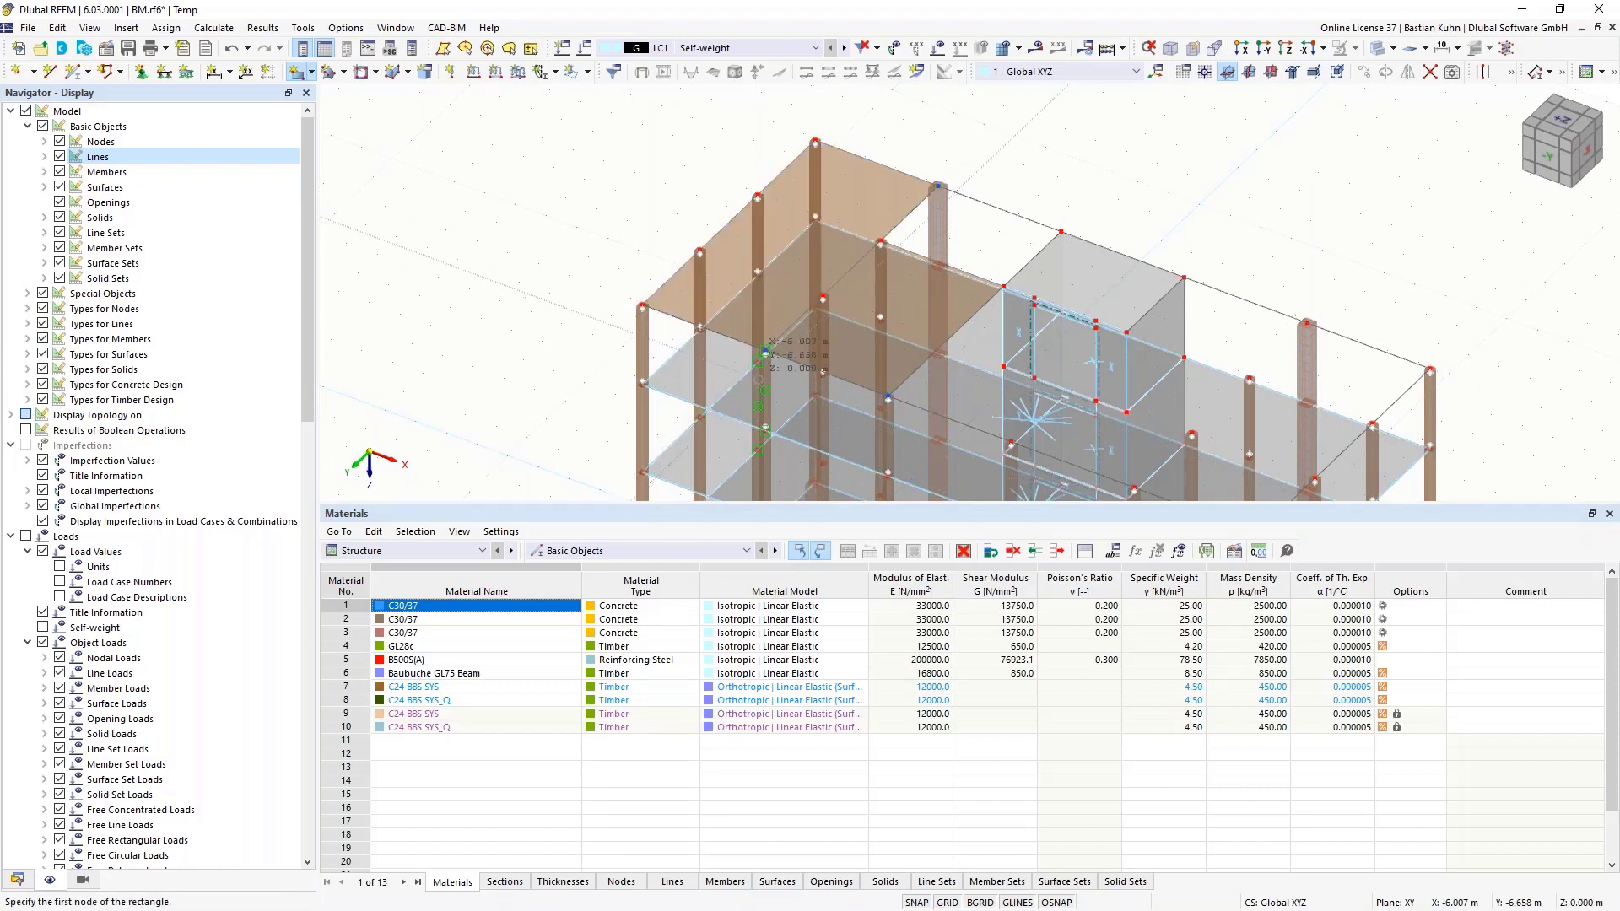
Place two matching rectangular roof surfaces on the X = 20 m side, one beside the core and one over the outer bay.
middle_click_drag(623, 240, 769, 193)
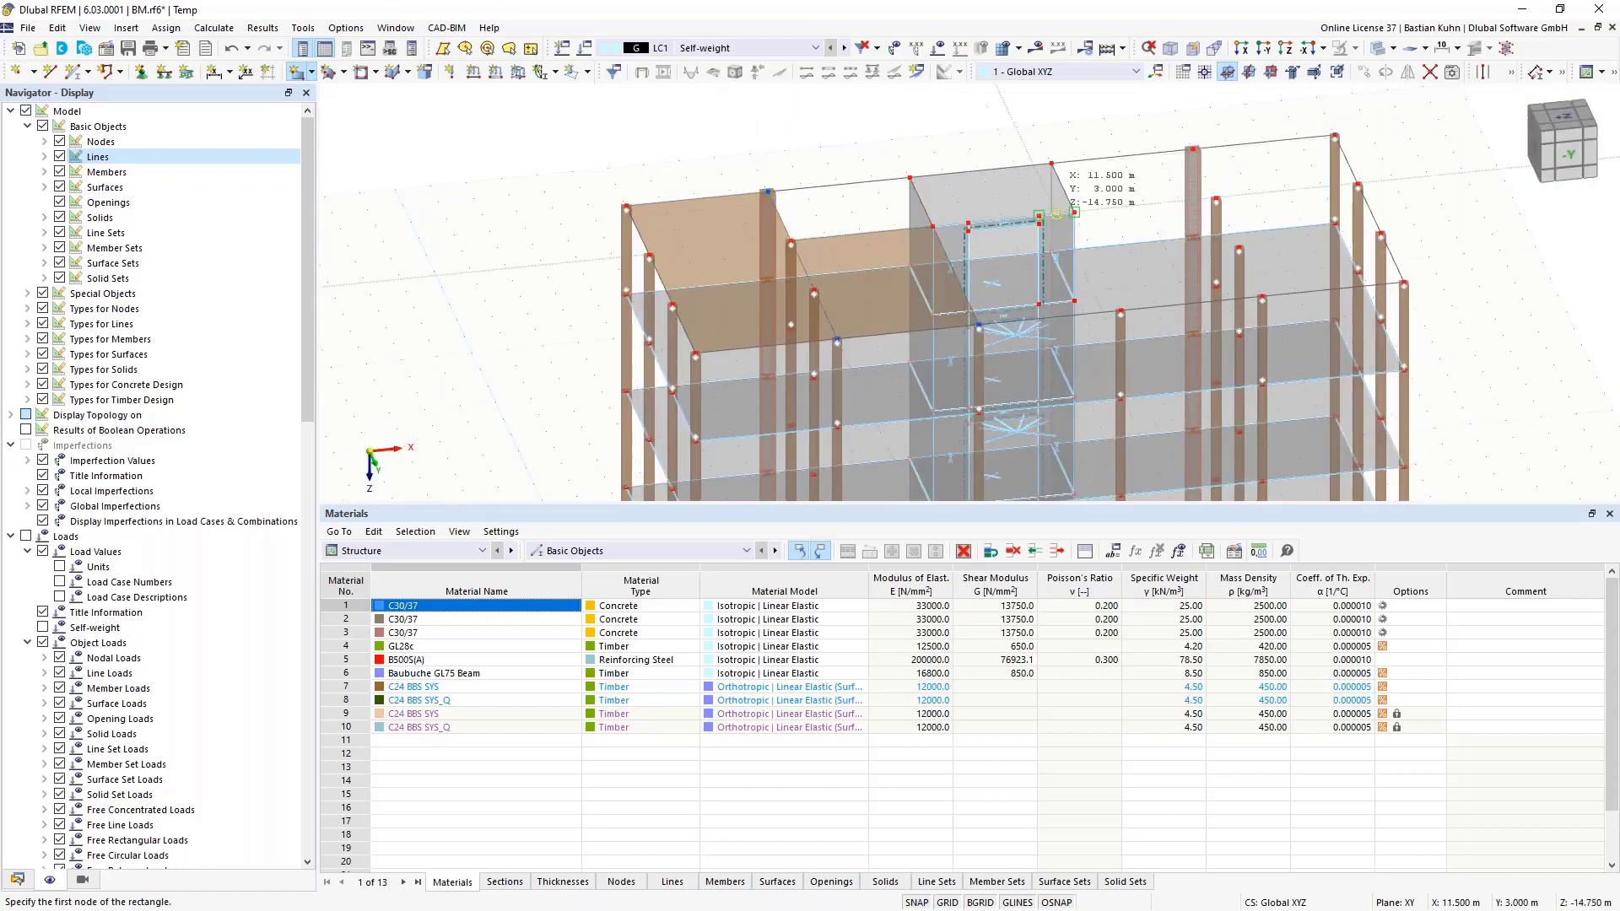
left_click(1051, 163)
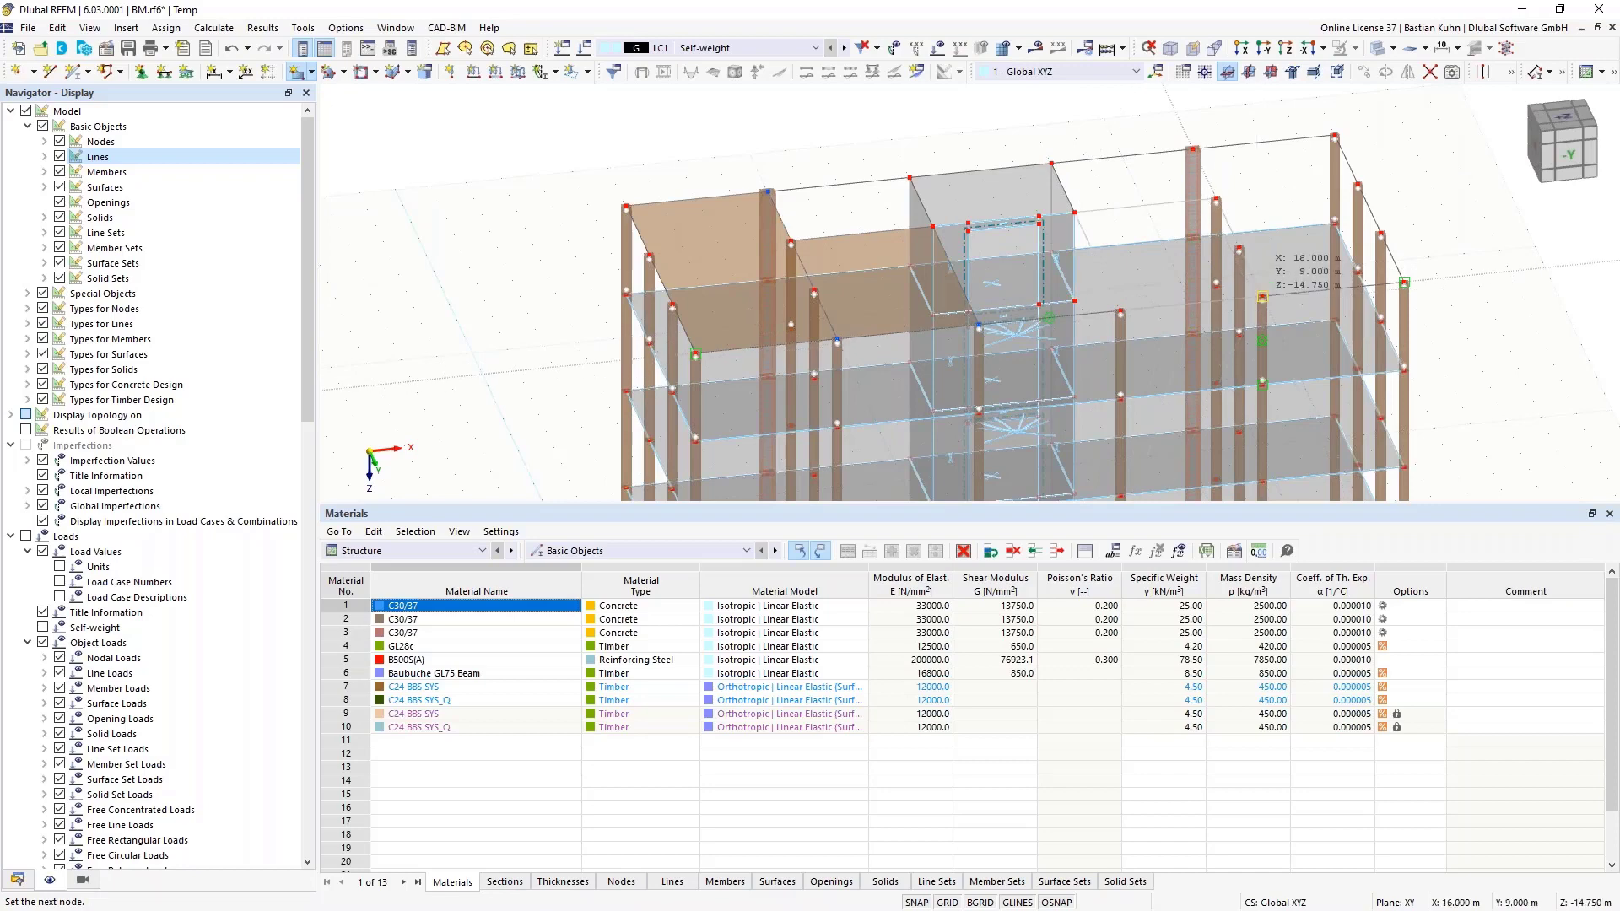
left_click(1261, 297)
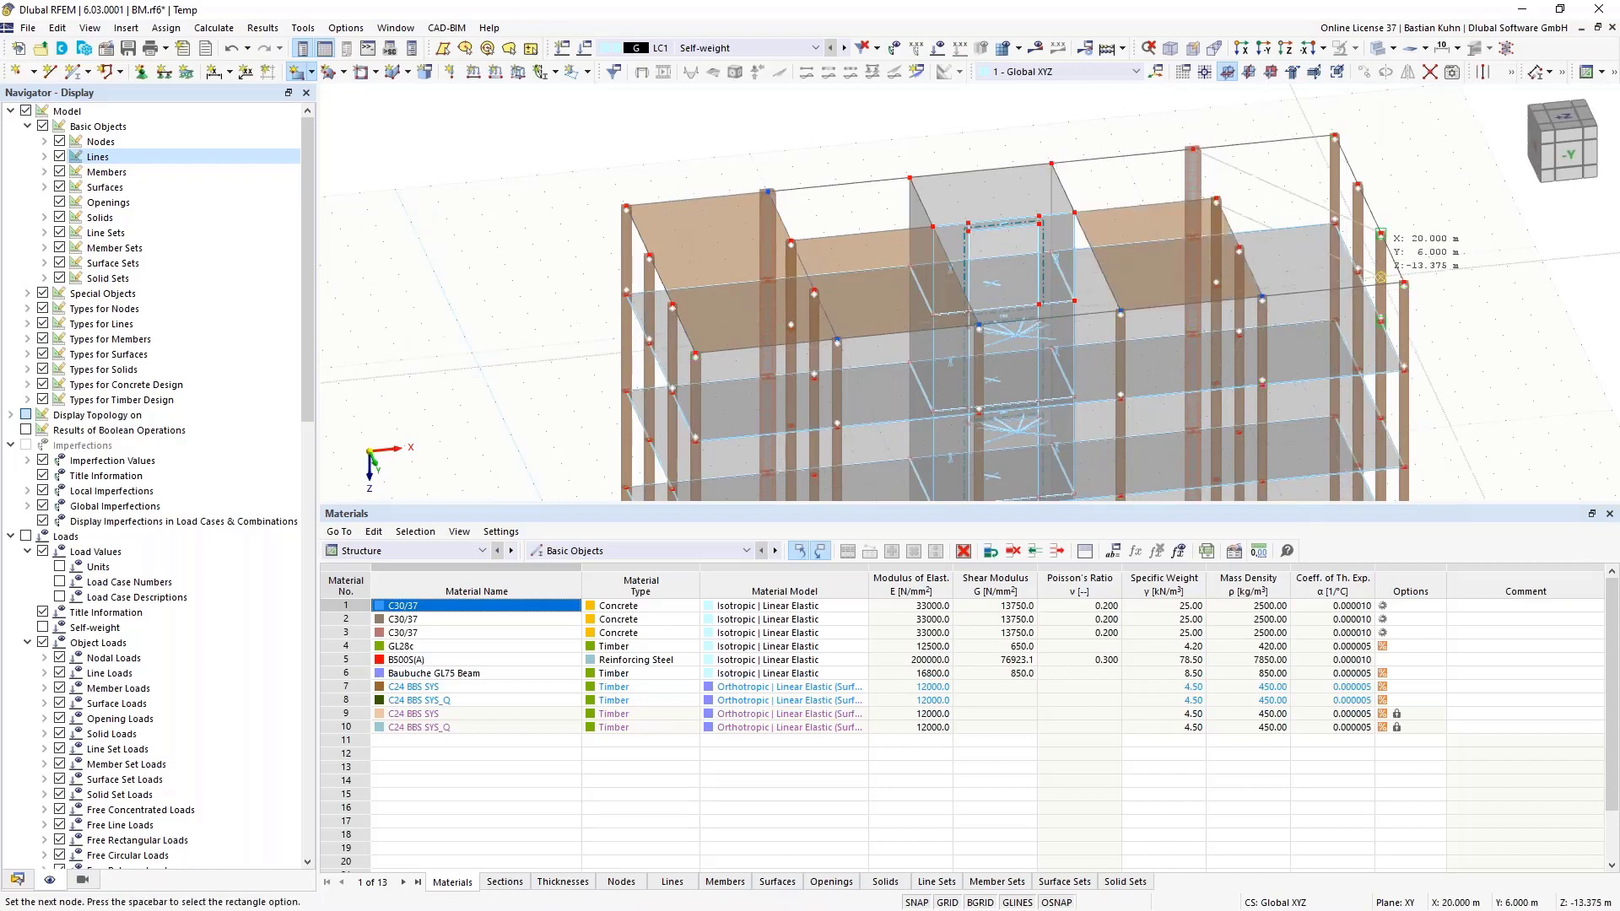
left_click(1439, 237)
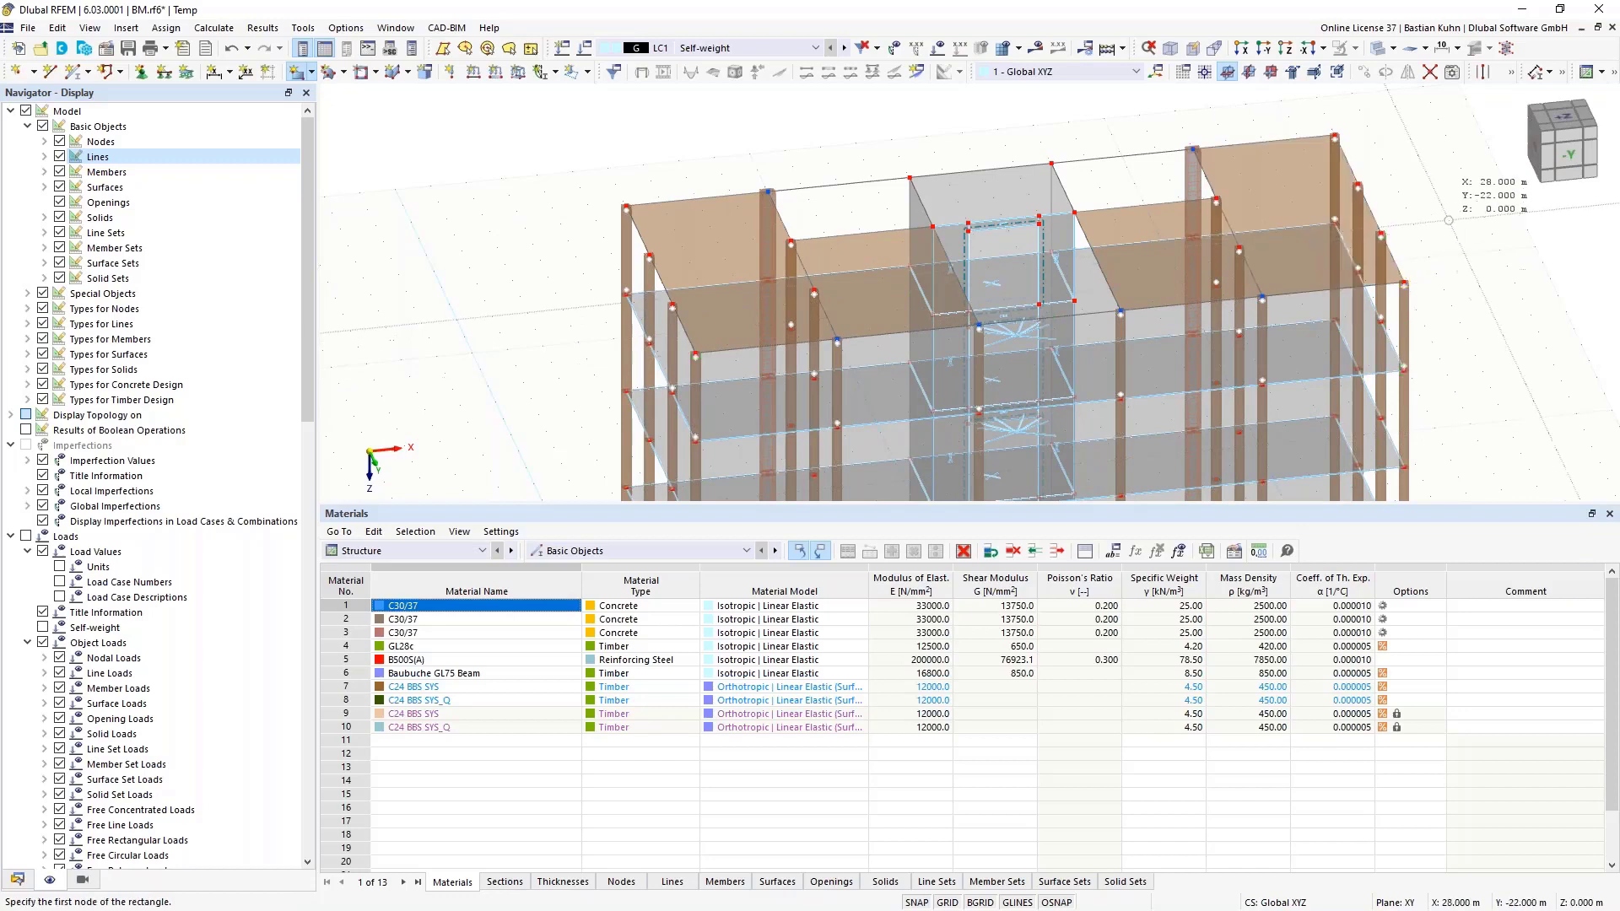
key("Escape")
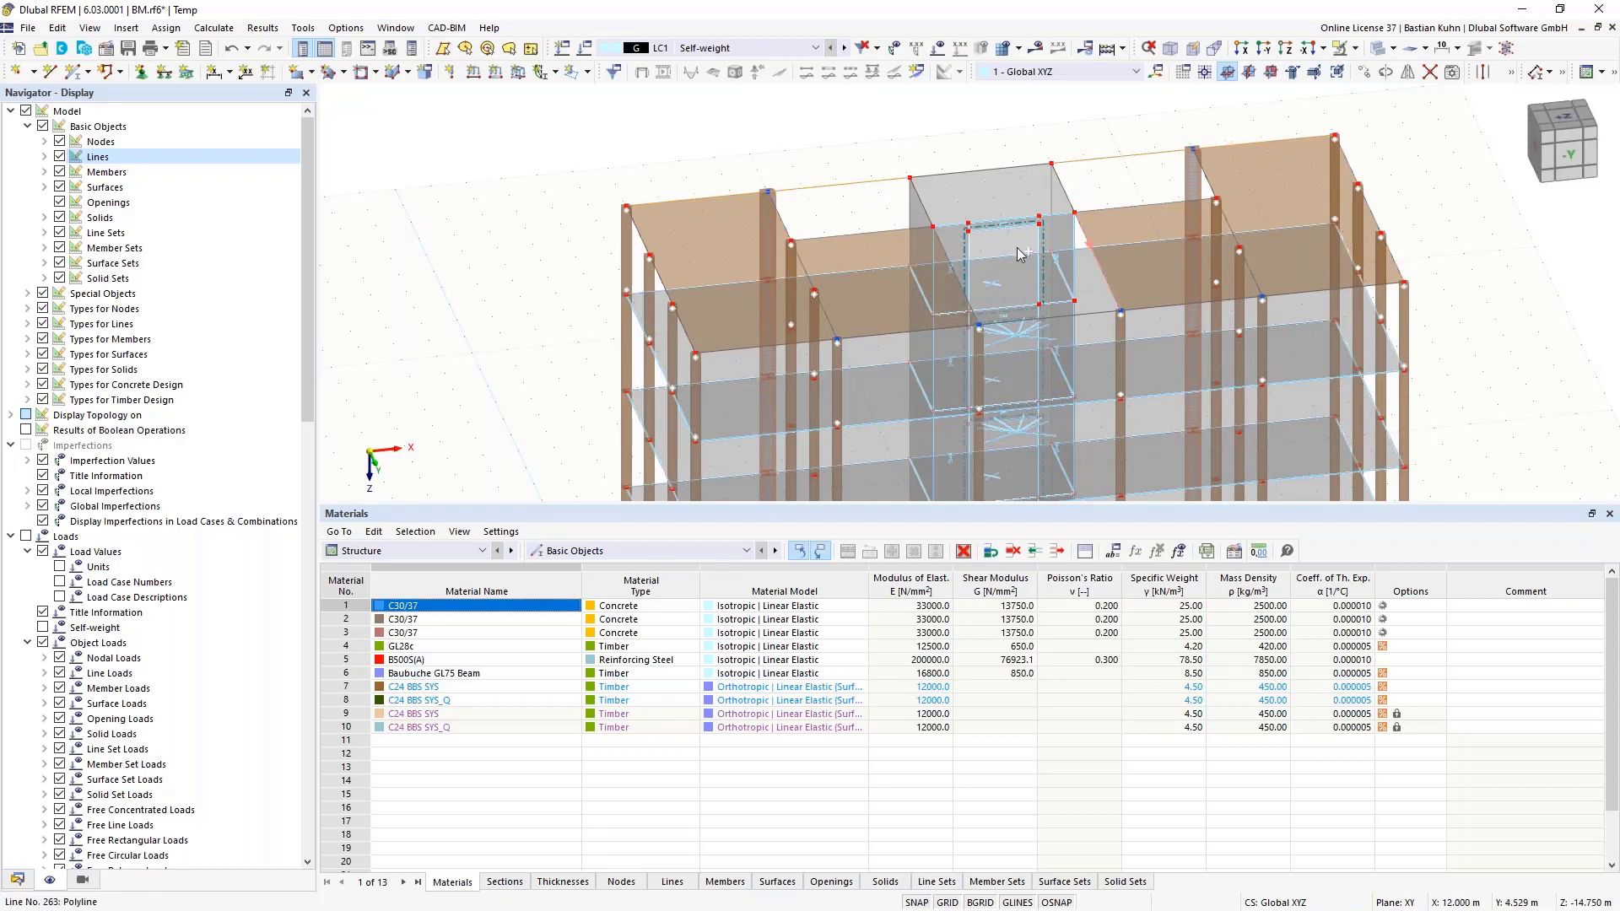
Assign beam members with section R_M1 180/220 in GL28c to the two rear roof edge lines and the two roof lines beside the core.
right_click(946, 250)
left_click(1132, 289)
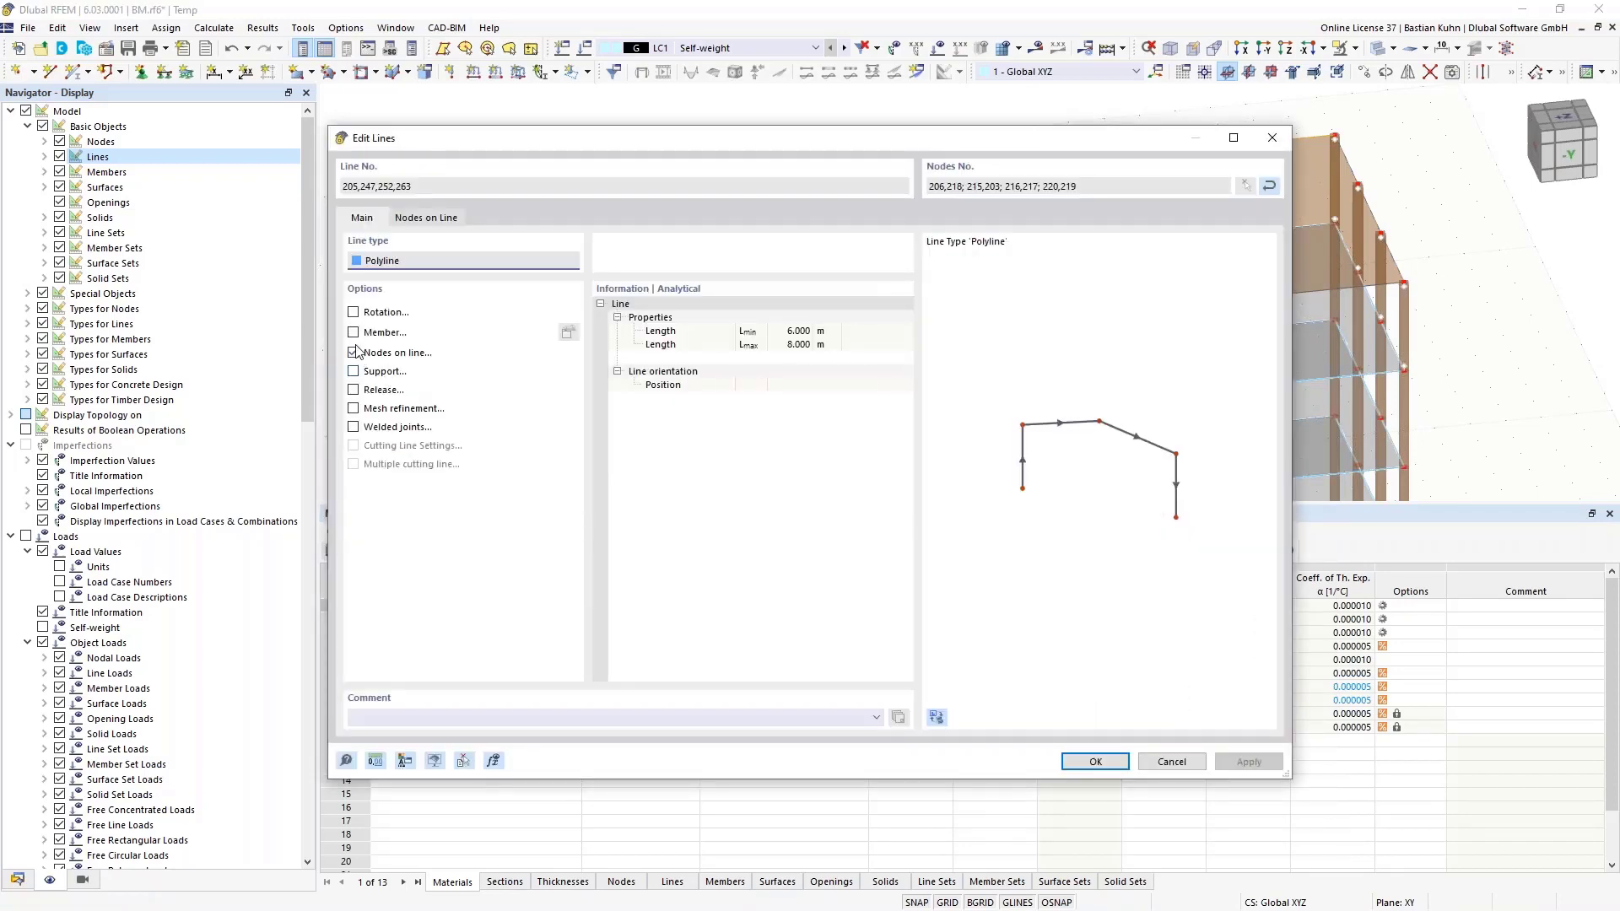
left_click(354, 335)
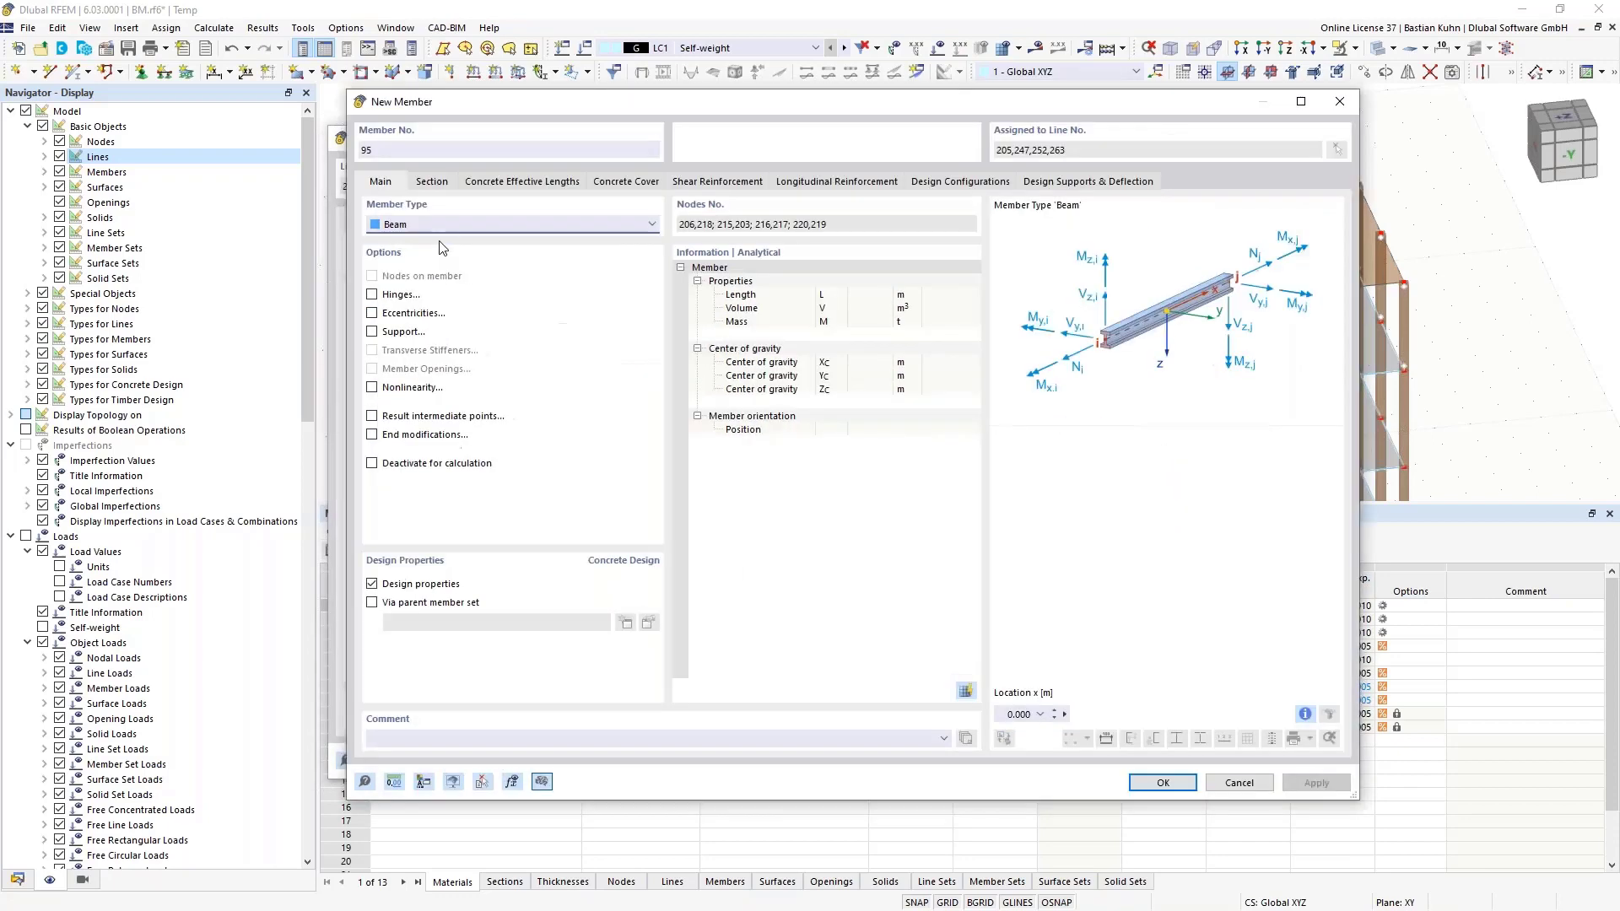
left_click(436, 183)
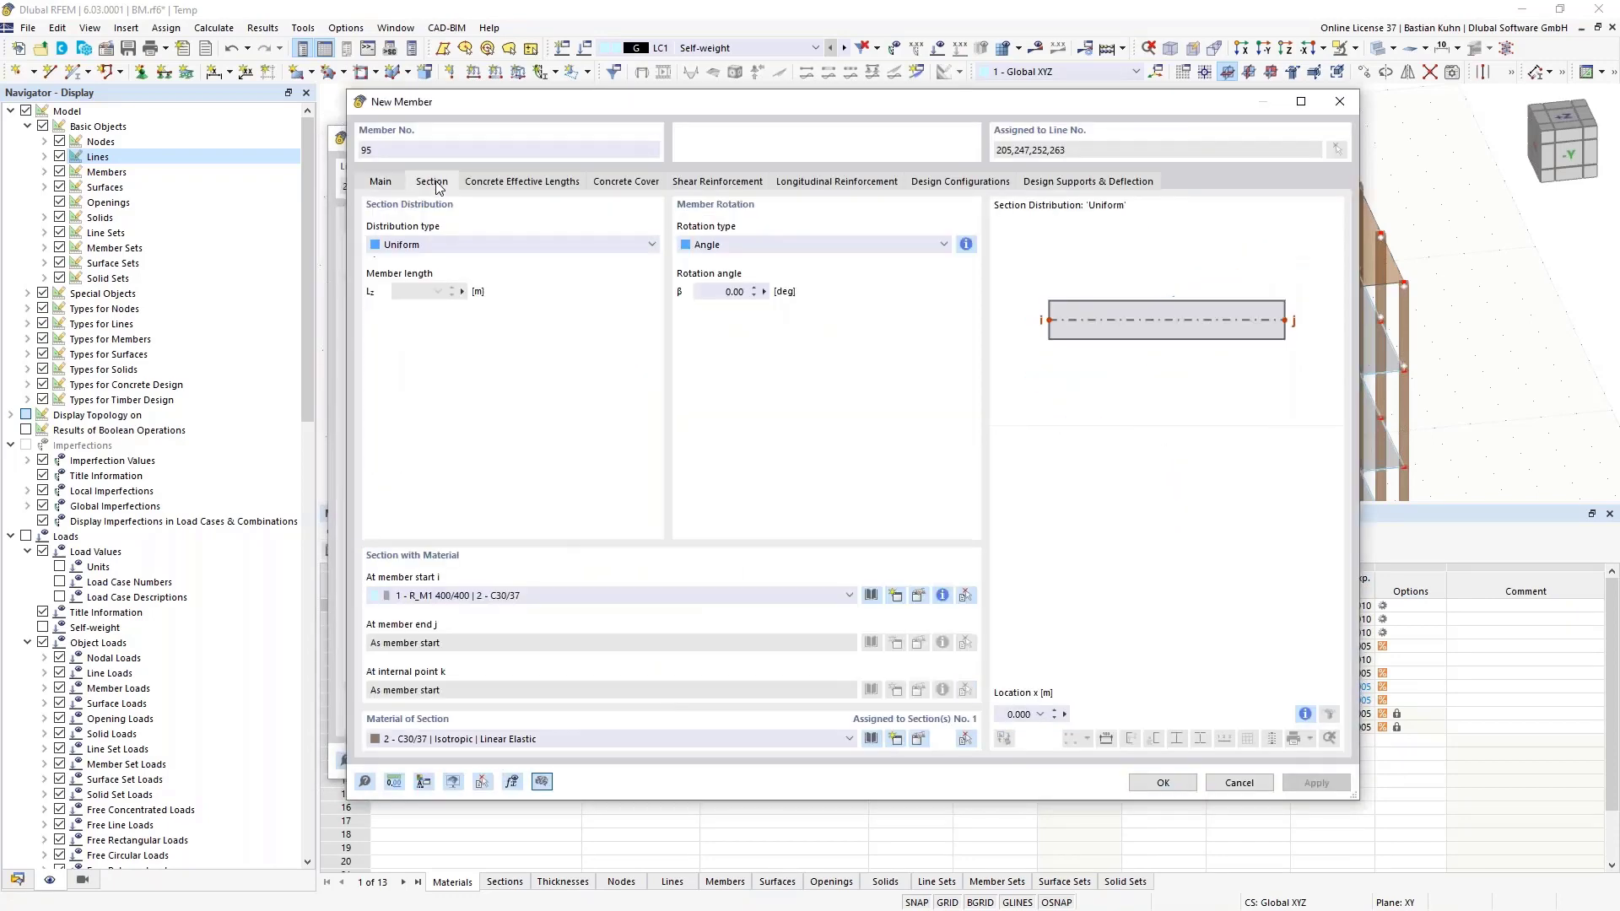
left_click(636, 598)
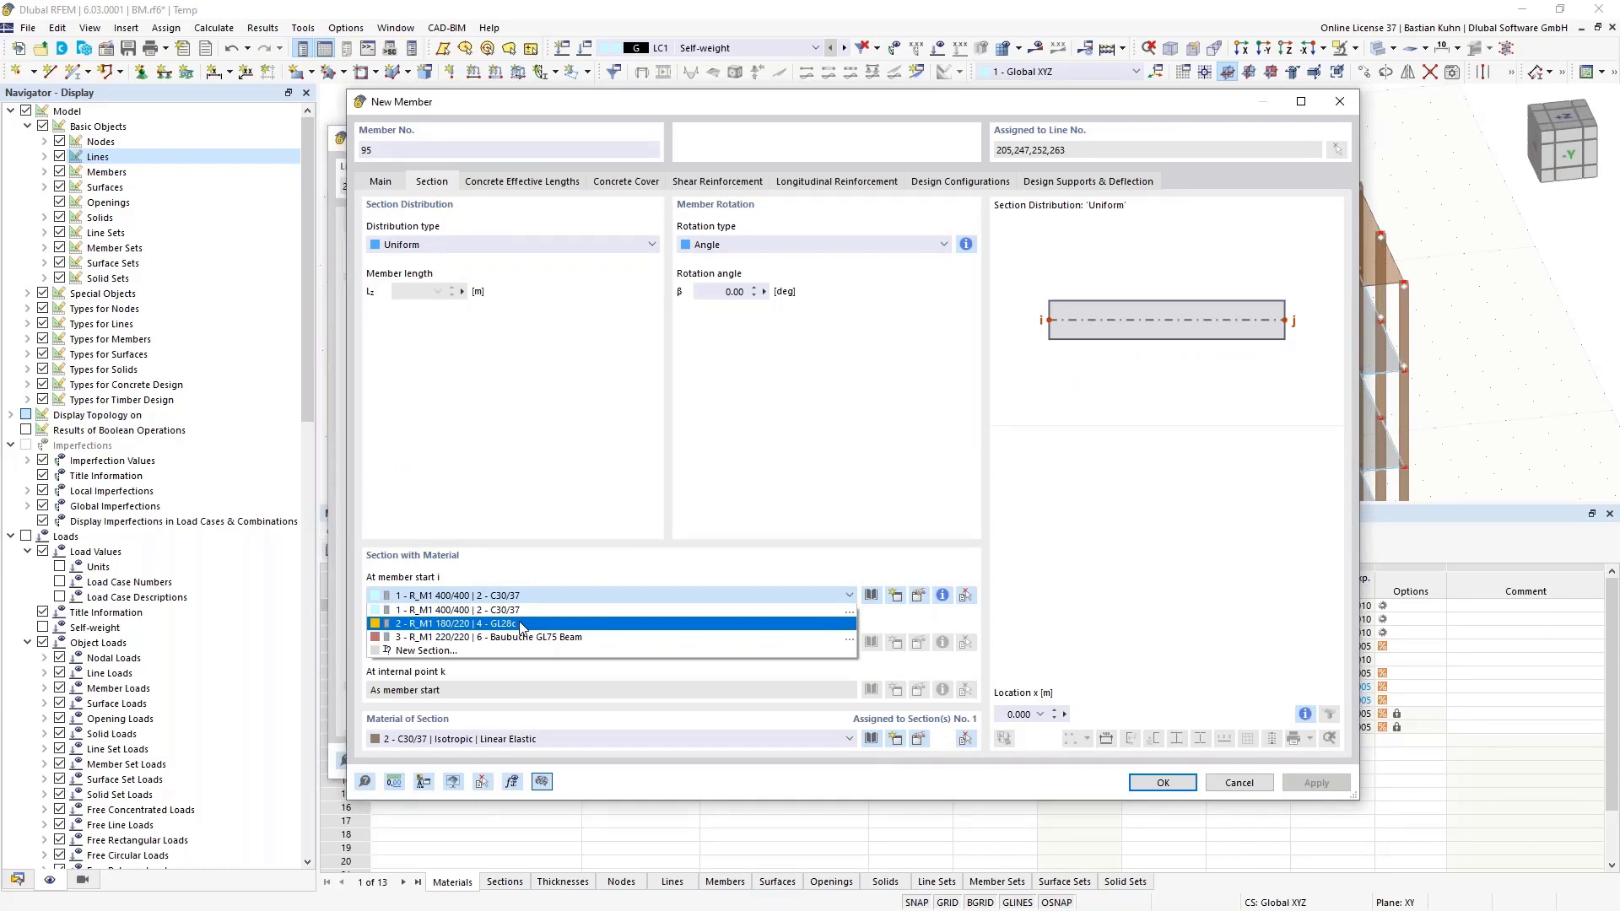
left_click(520, 624)
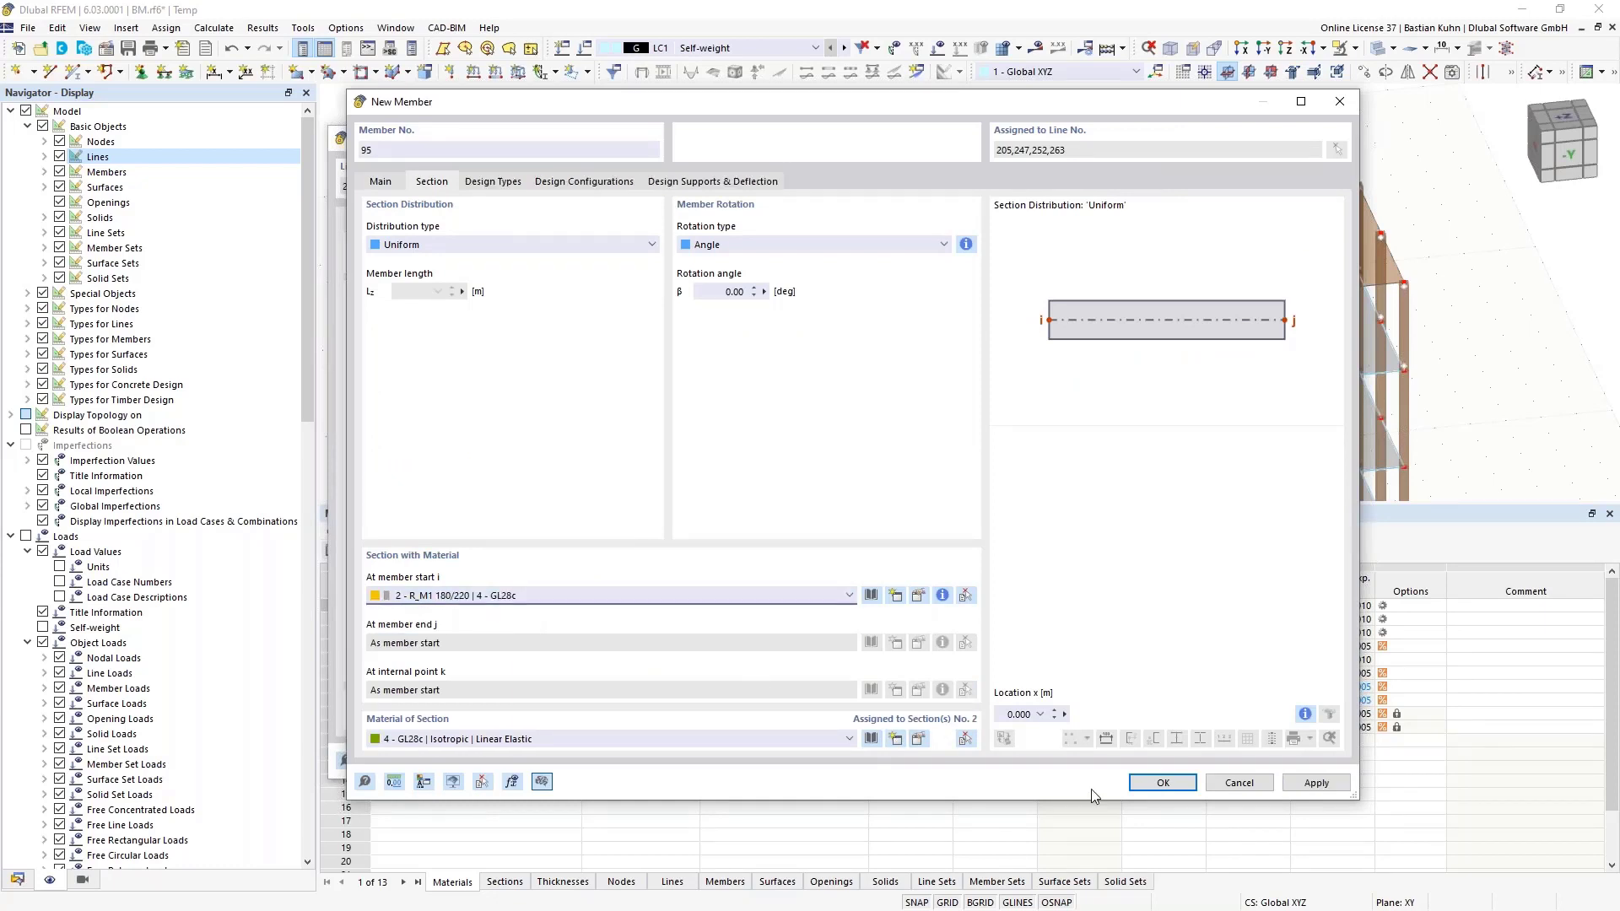
left_click(1152, 786)
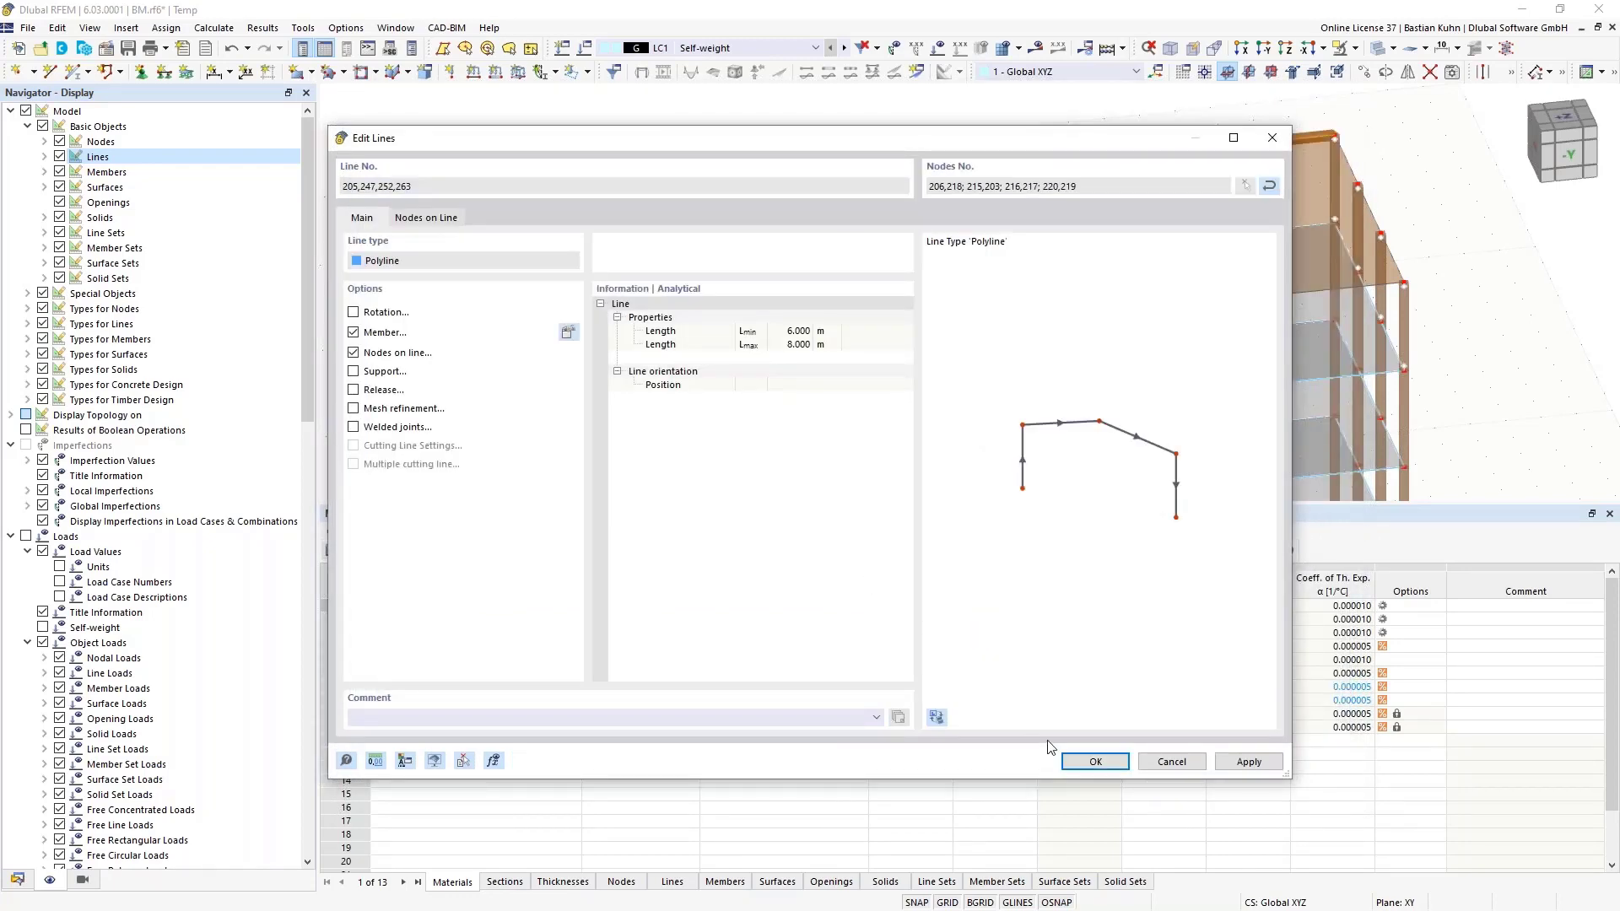
left_click(1090, 762)
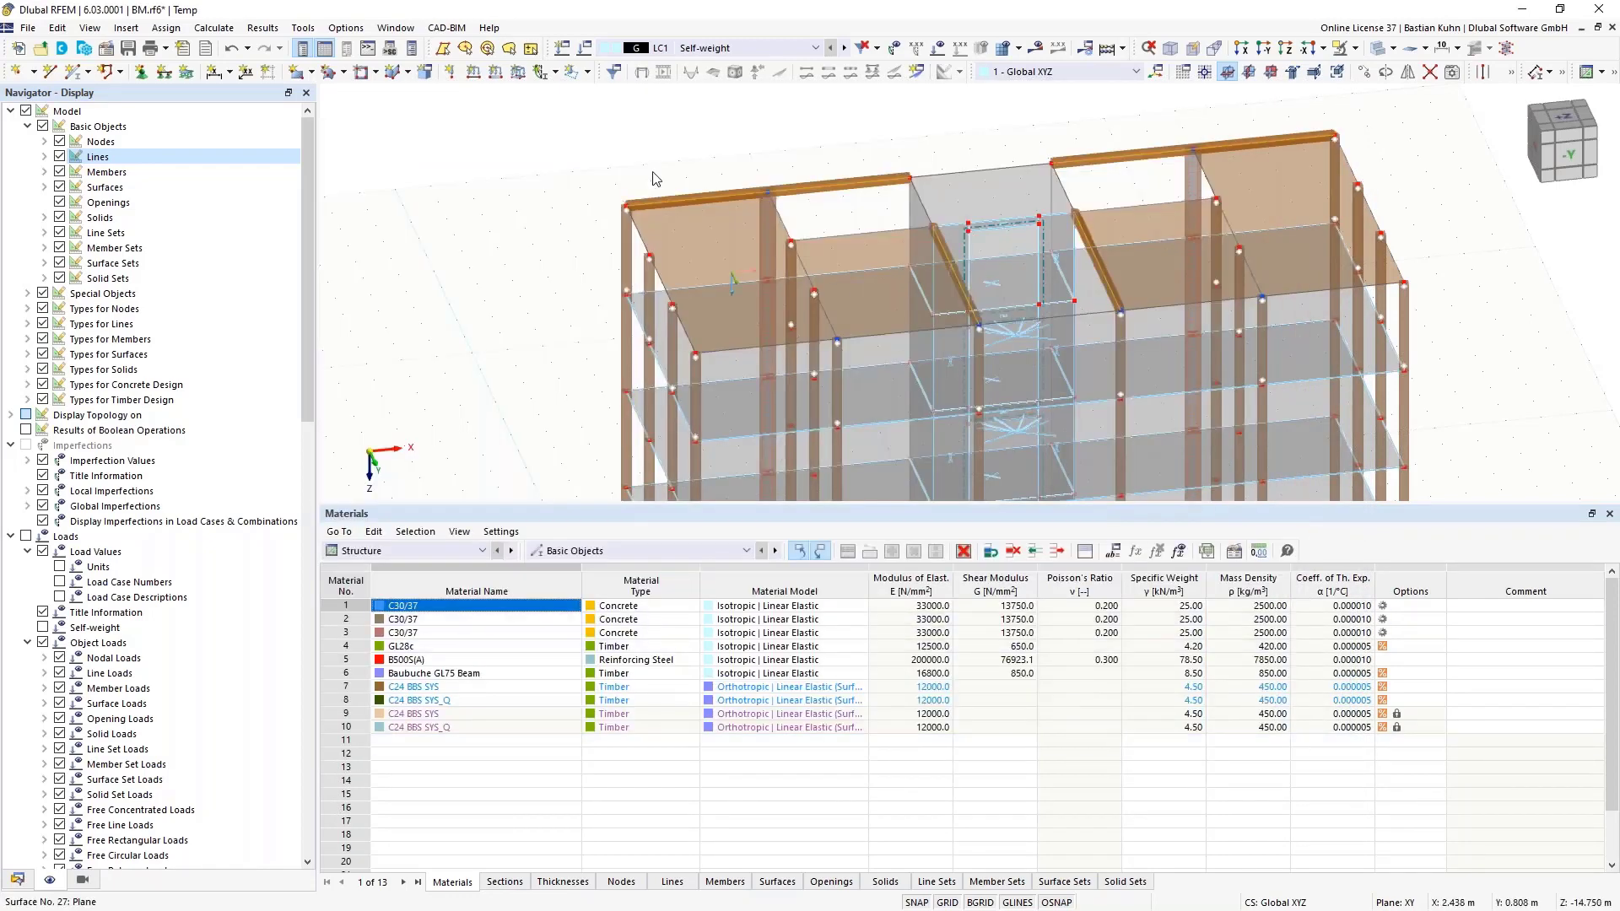
Connect the lines and members across the roof level of the building.
scroll(653, 178, "down", 3)
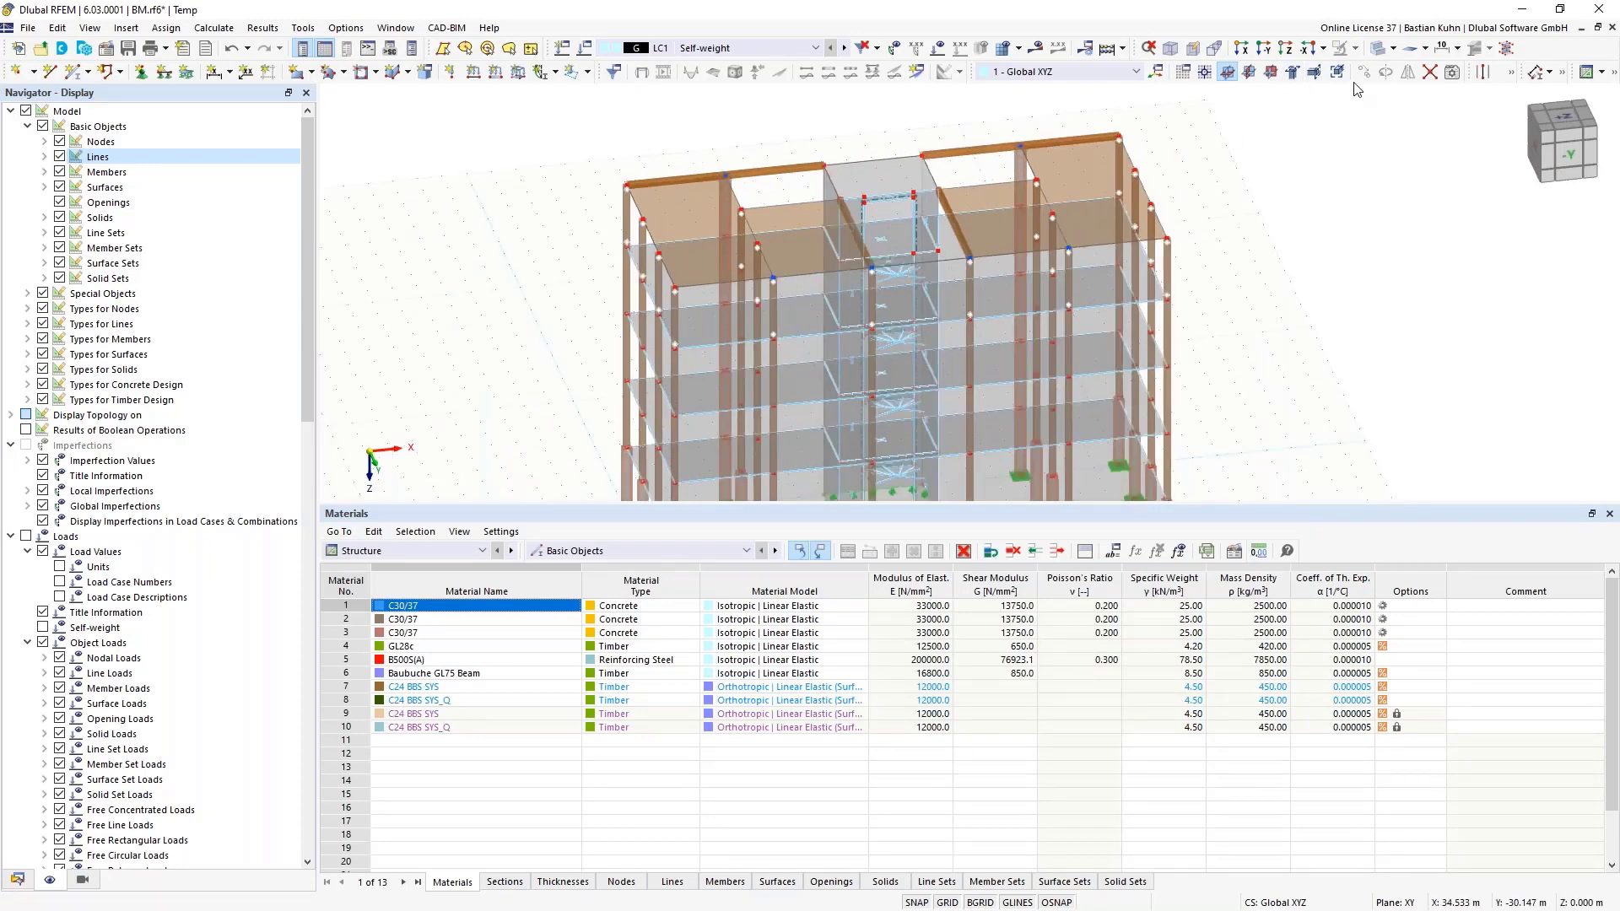
left_click(1431, 74)
left_click_drag(1235, 104, 515, 348)
Delete the two outer-bay segments of the rear roof edge beams, between the corner columns and the concrete columns.
left_click(675, 176)
key("Delete")
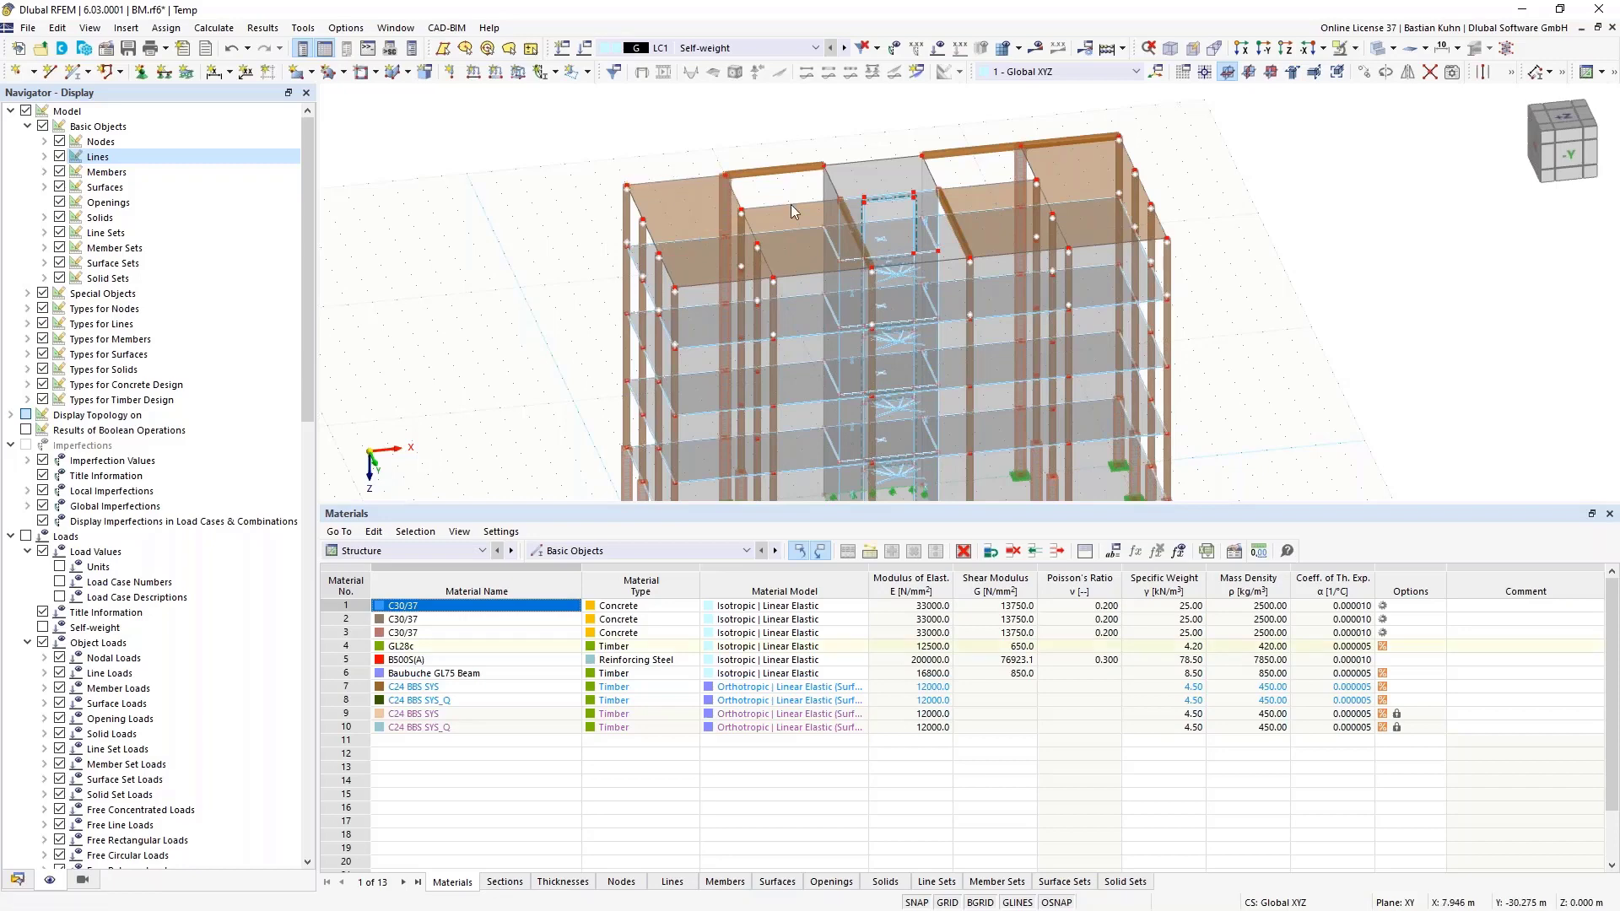
left_click(1042, 139)
key("Delete")
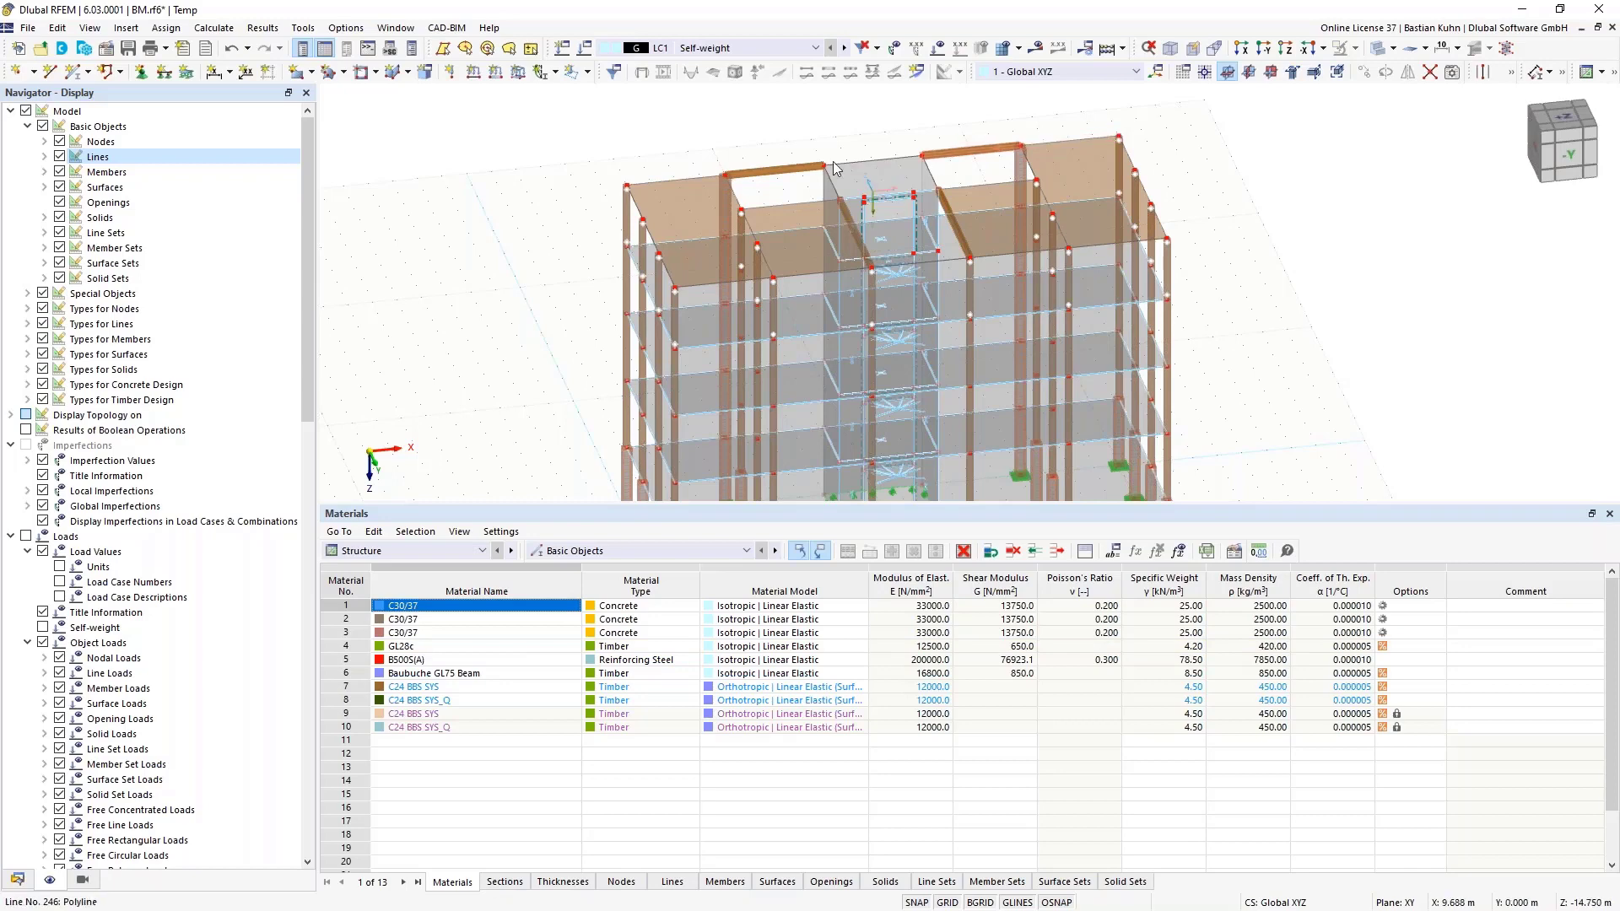
Assign the existing member hinge 1 (local xyz) to both the start and end of the four remaining timber roof beams.
left_click(770, 166)
left_click(854, 235, "ctrl")
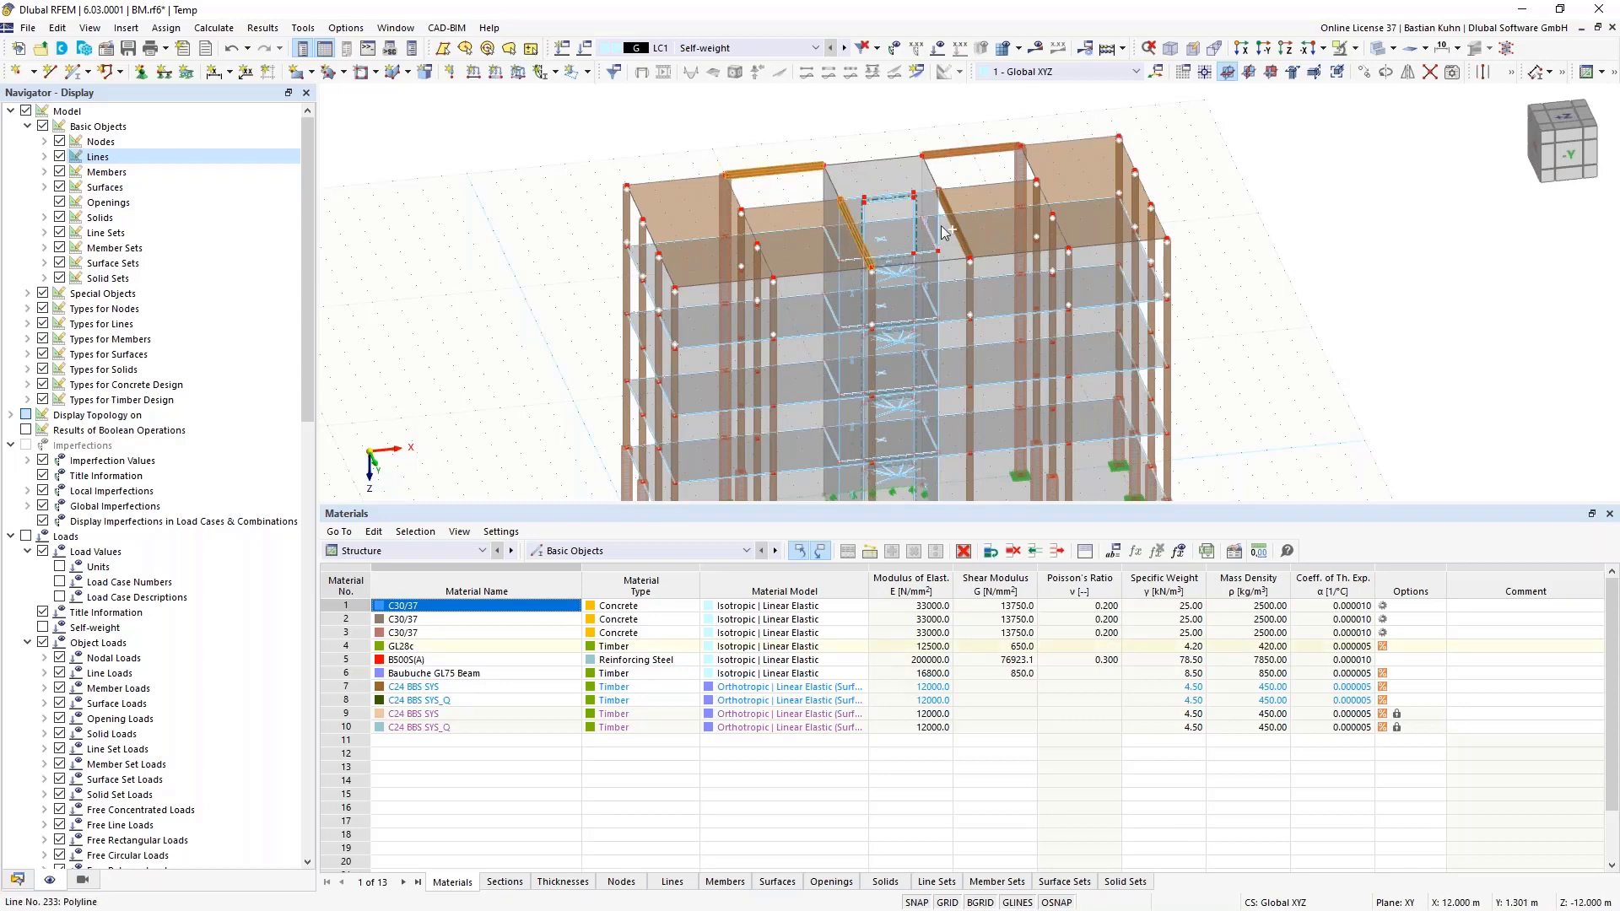
left_click(946, 228, "ctrl")
right_click(954, 160)
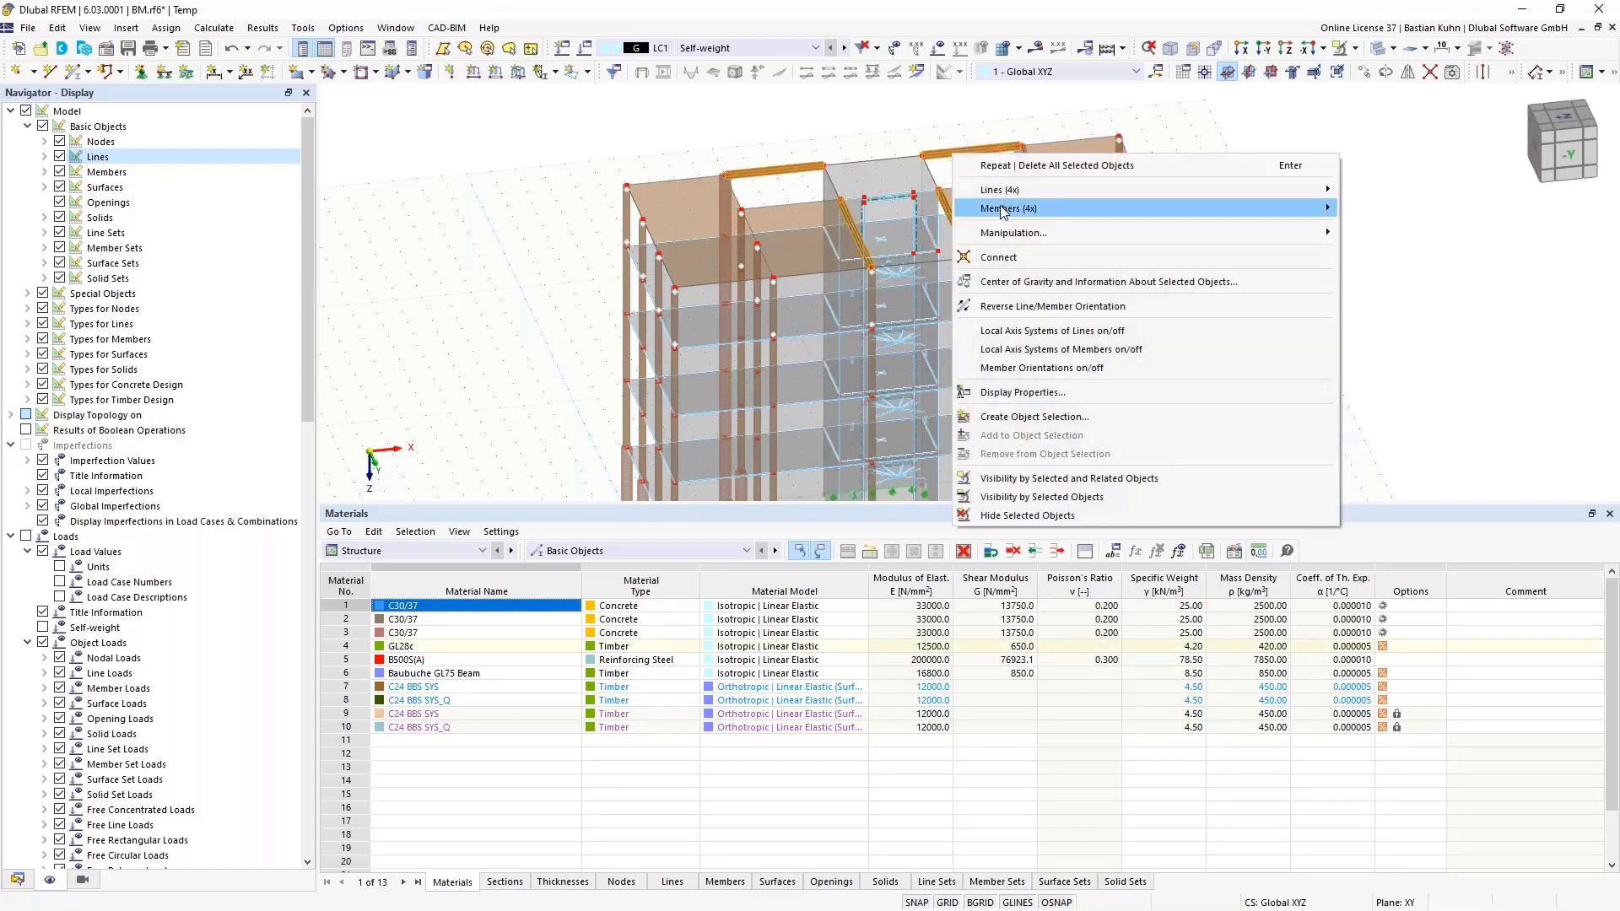
mouse_move(1169, 209)
left_click(1375, 208)
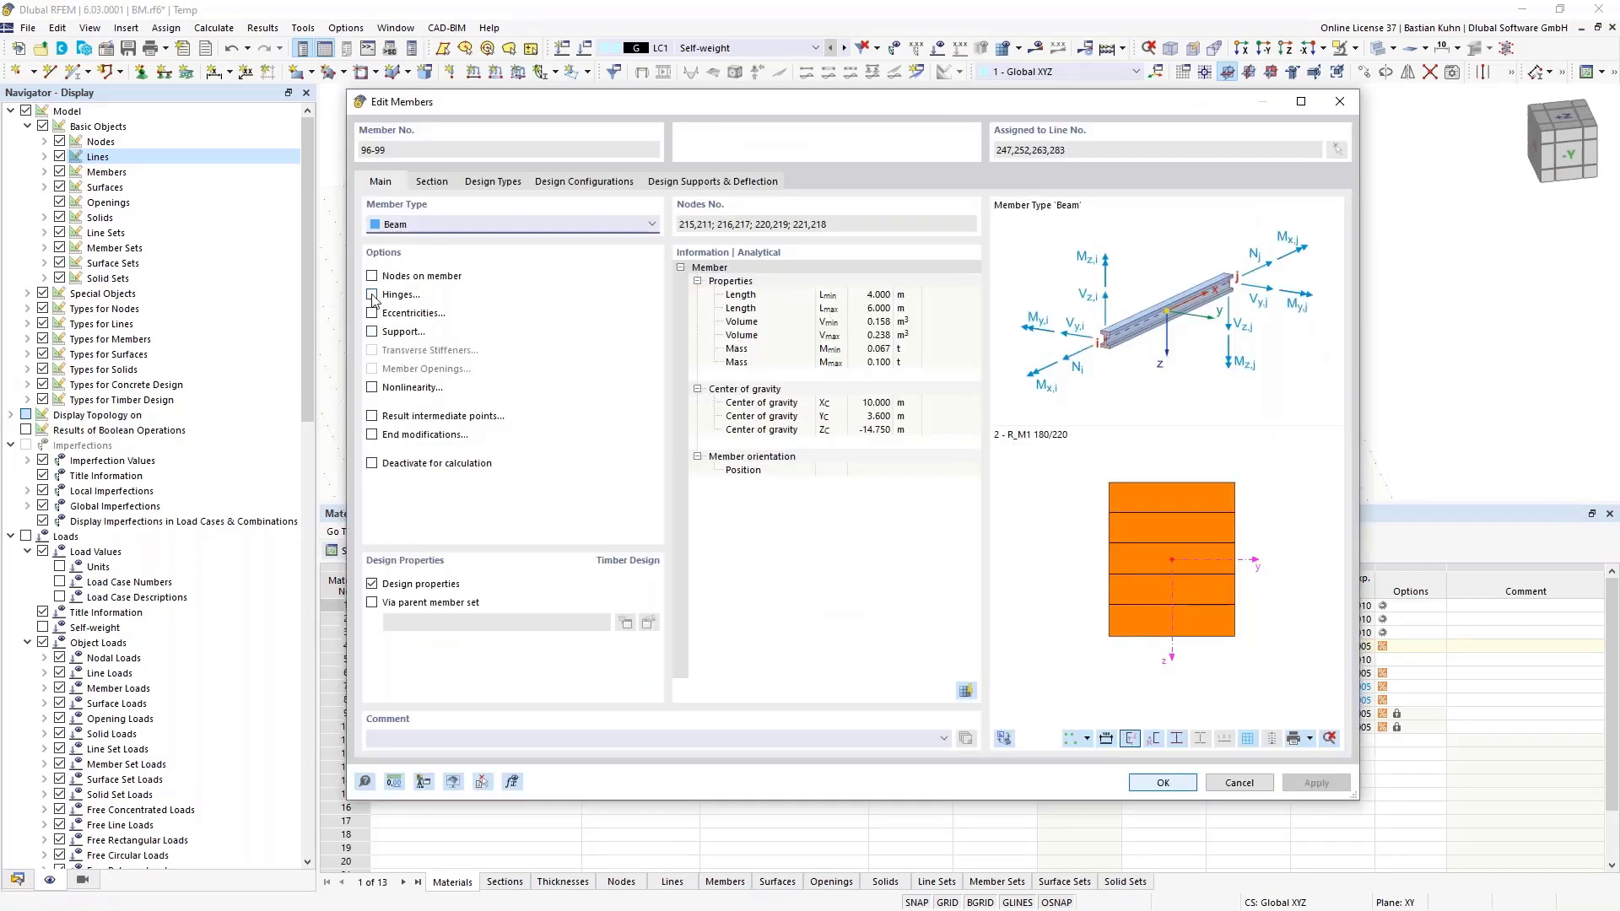
left_click(372, 294)
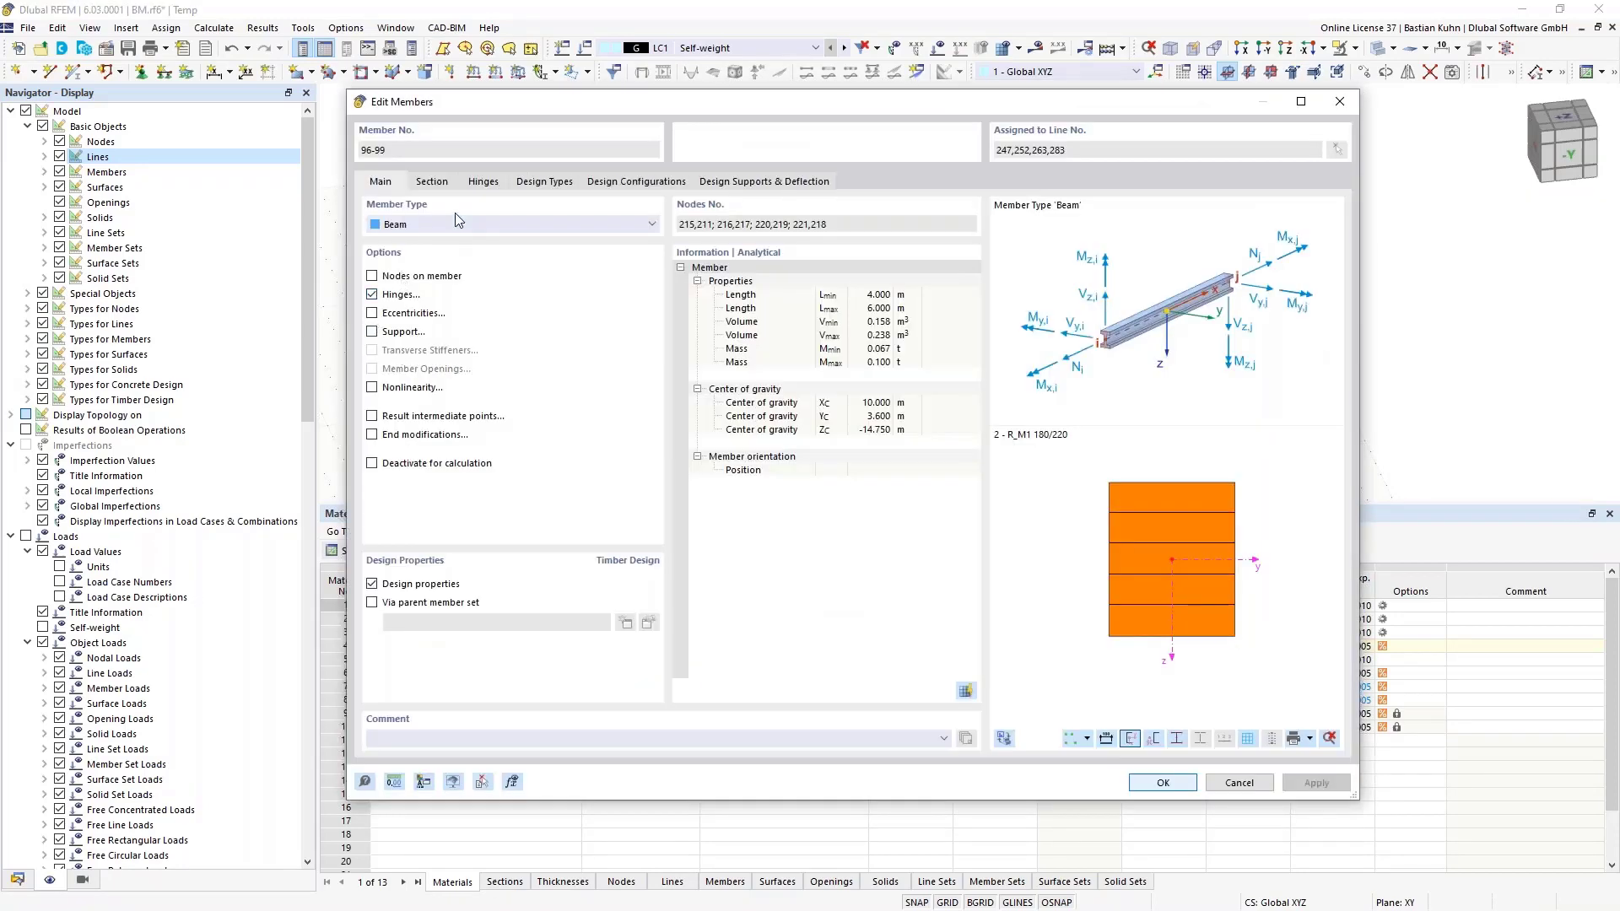
left_click(480, 186)
left_click(498, 244)
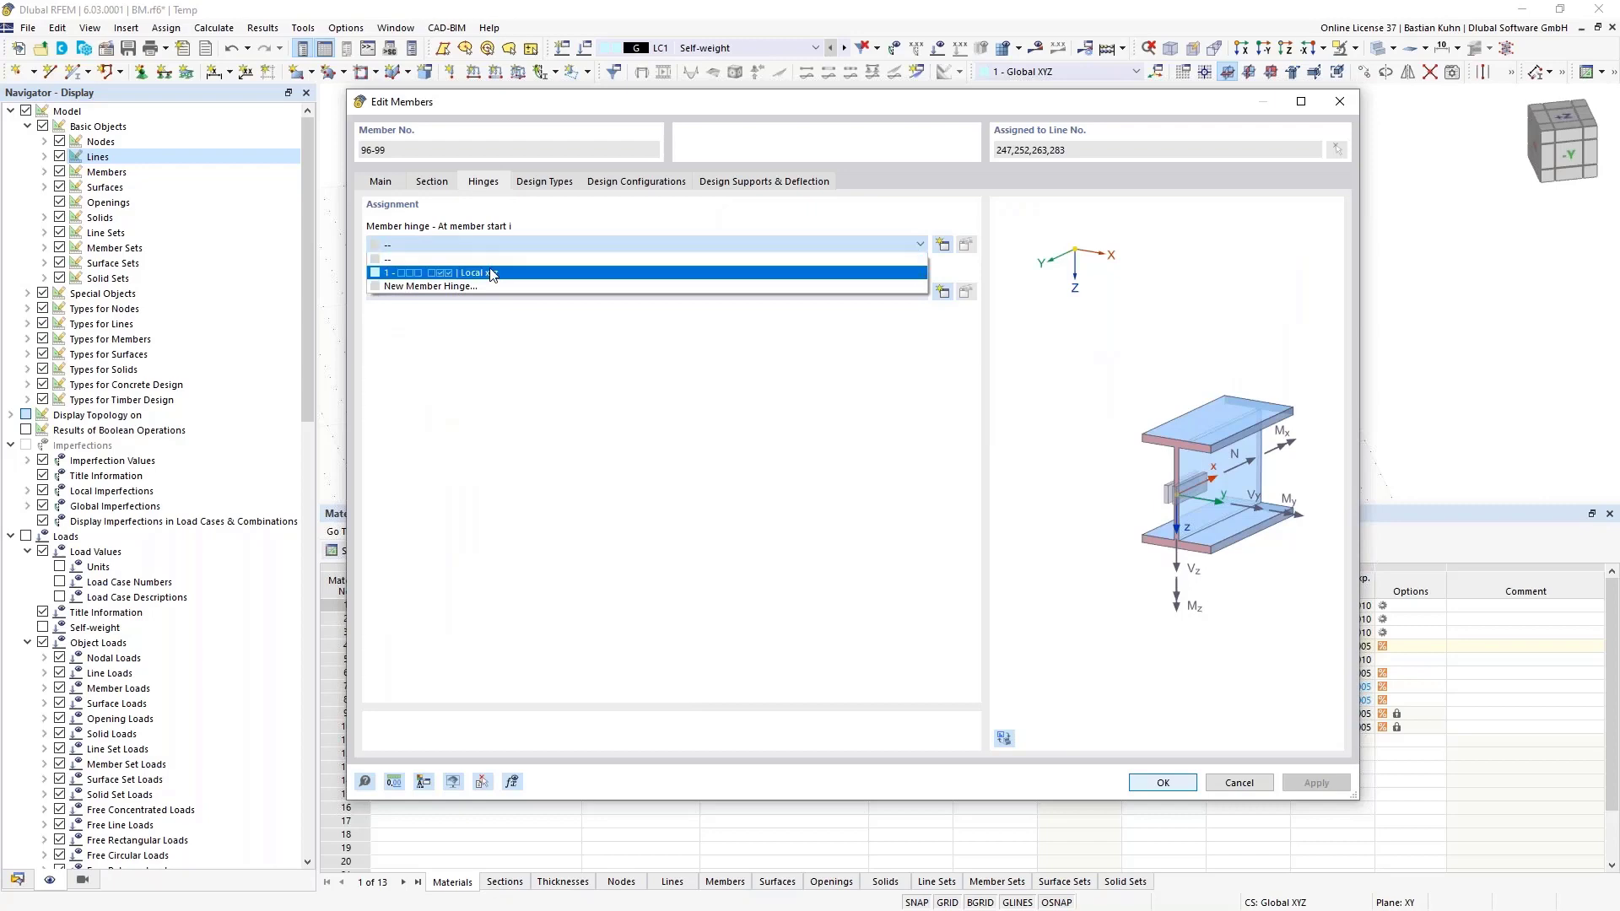
left_click(498, 270)
left_click(496, 291)
left_click(496, 320)
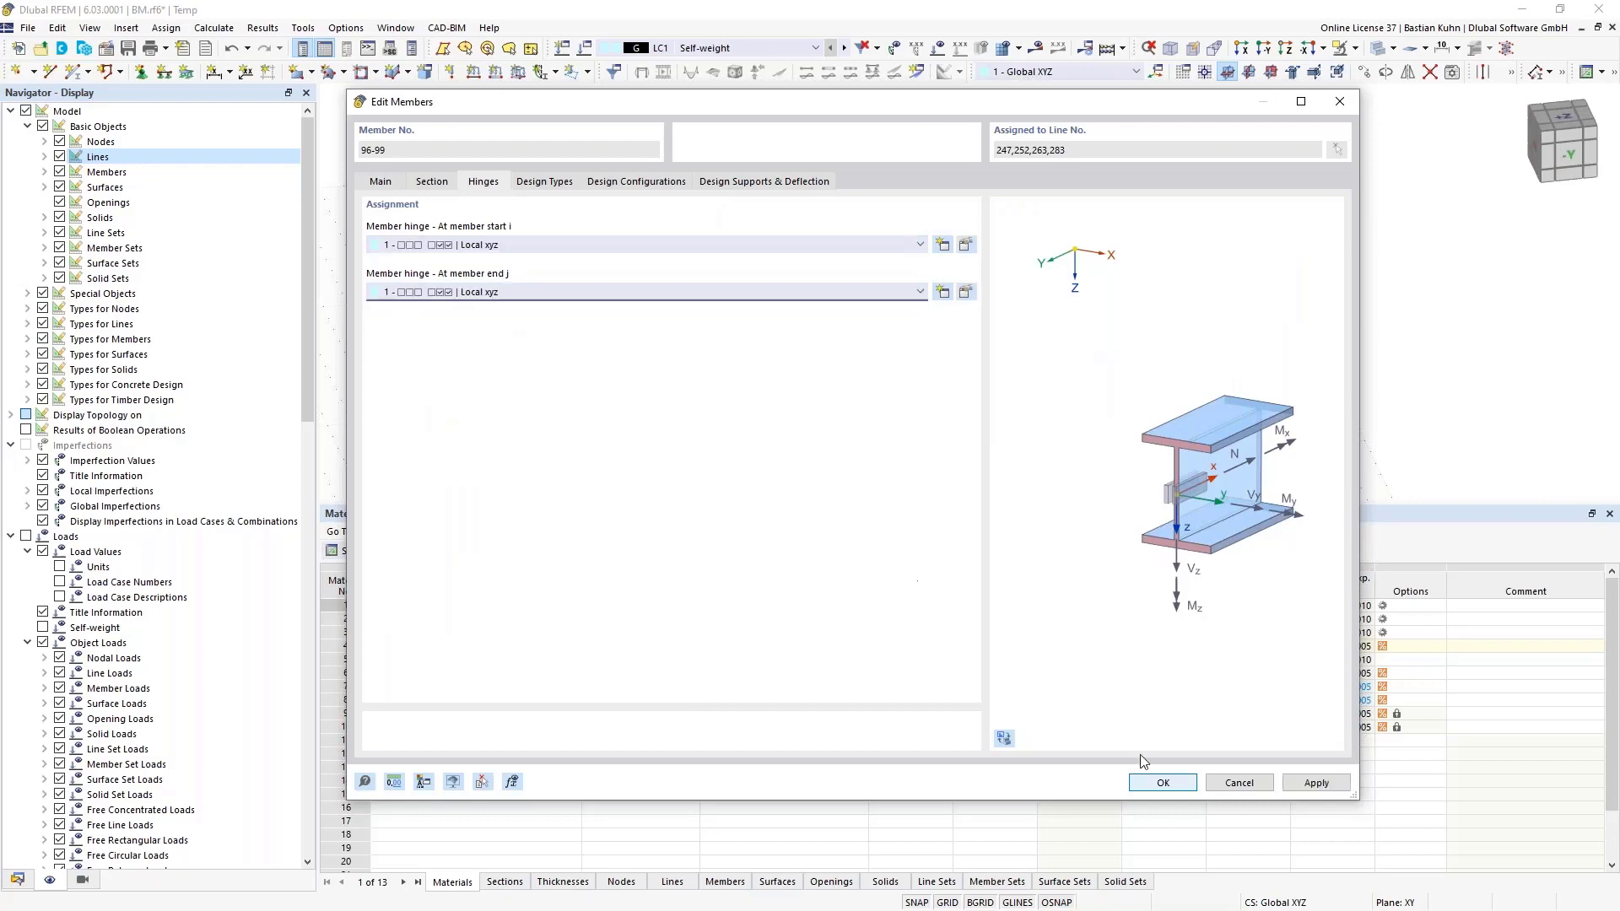
left_click(1163, 783)
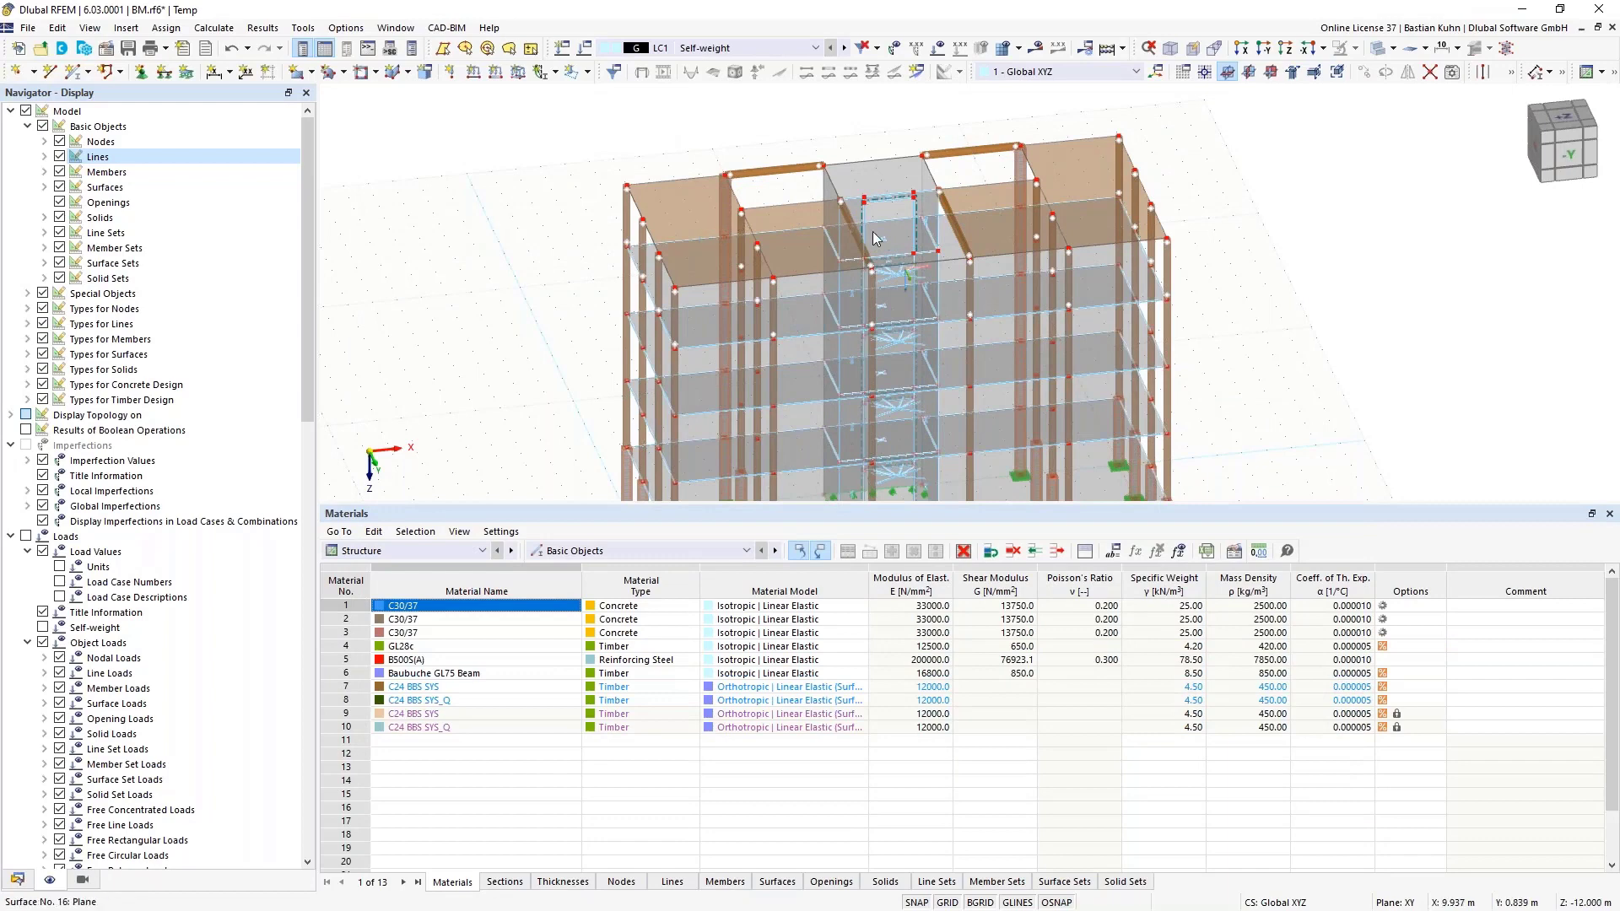
Edit the two roof beams running alongside the core and enable eccentricities for them.
scroll(872, 231, "up", 5)
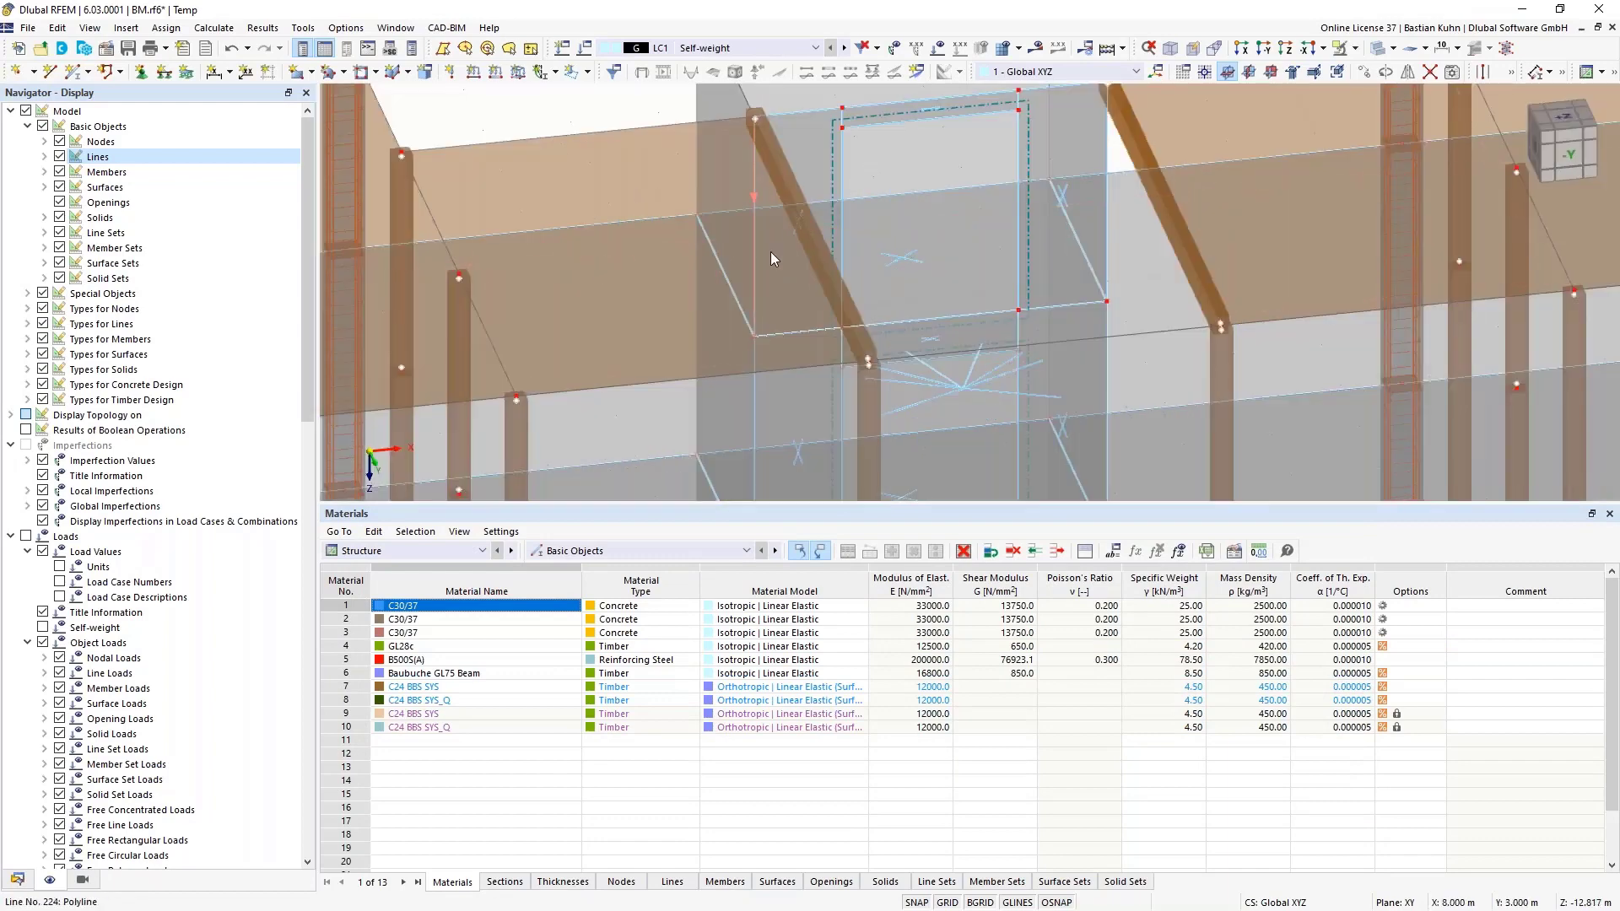
left_click(796, 216)
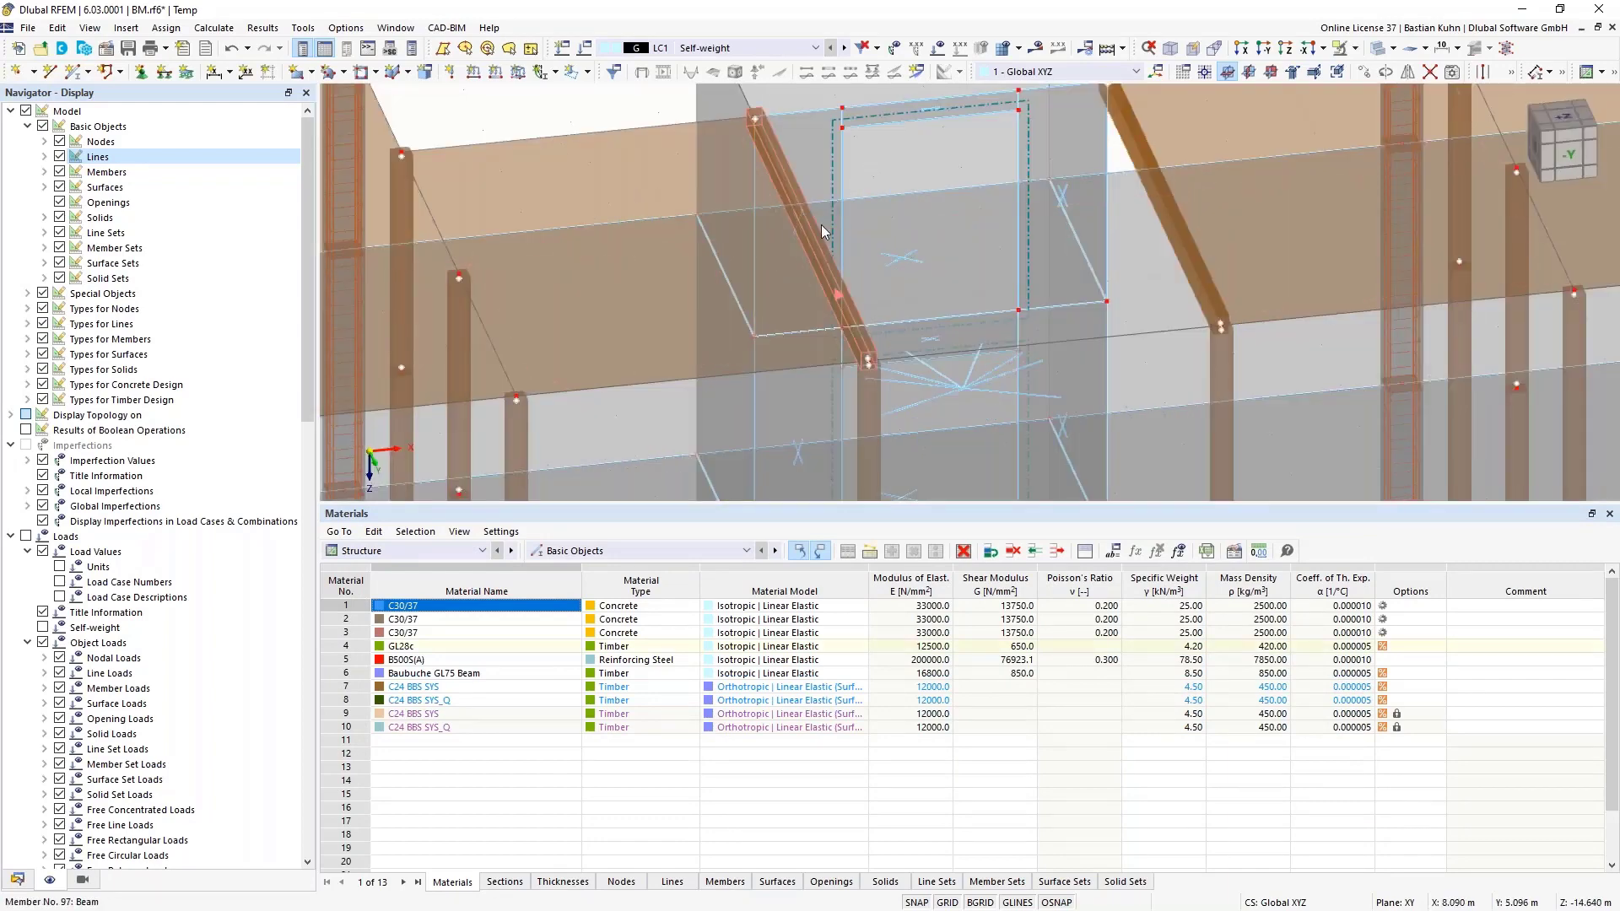
right_click(1177, 226)
mouse_move(1215, 285)
left_click(1146, 286)
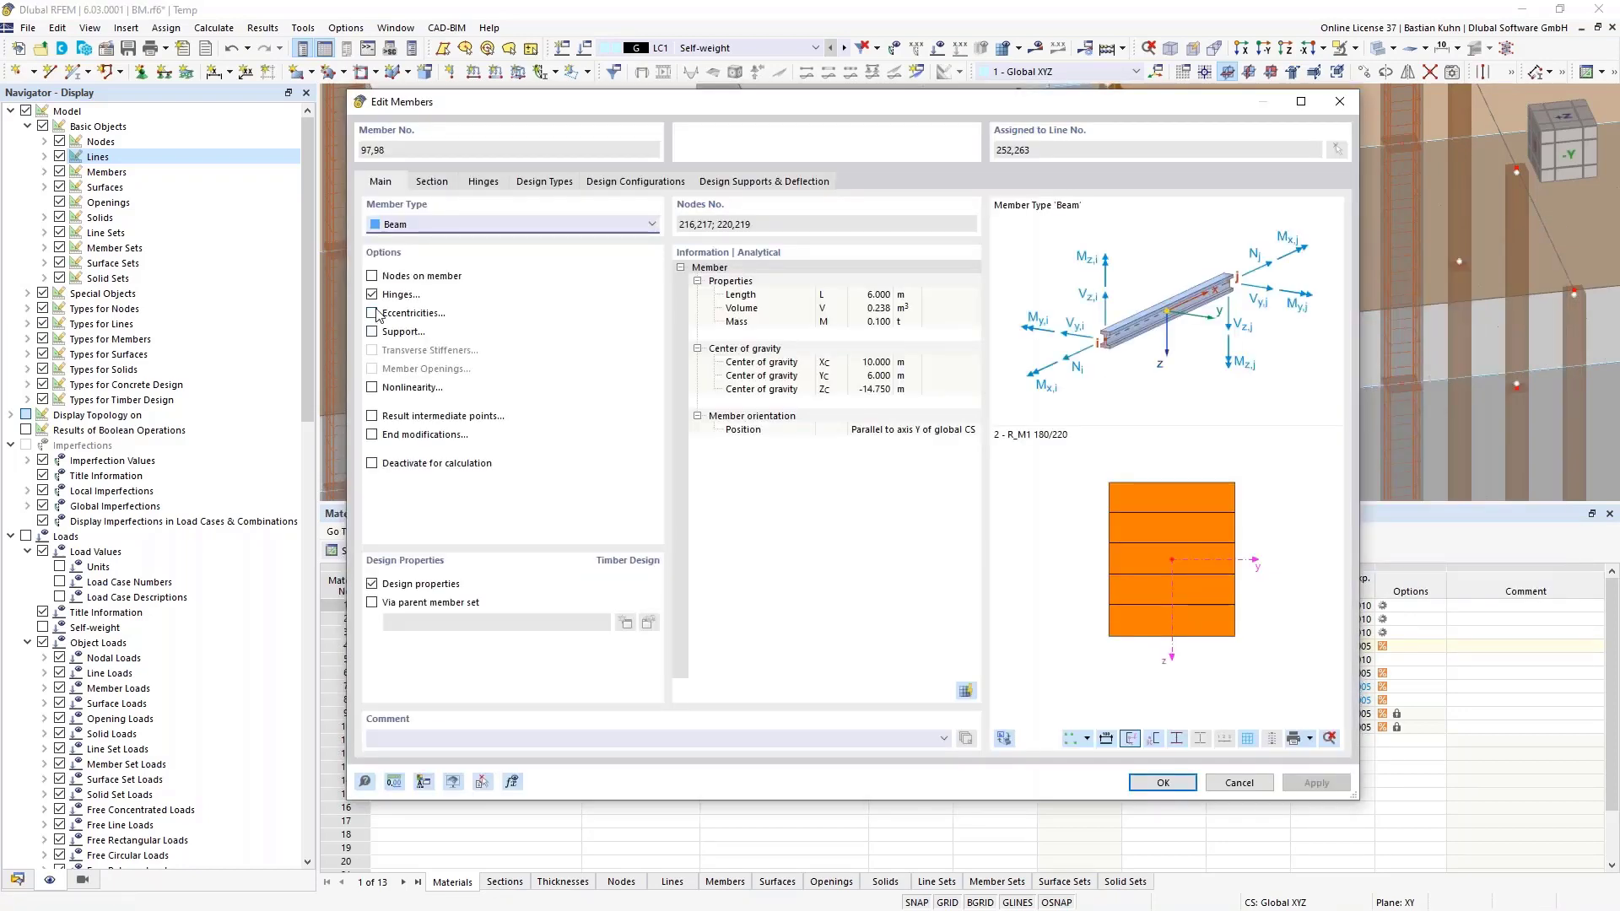
left_click(372, 313)
left_click(542, 183)
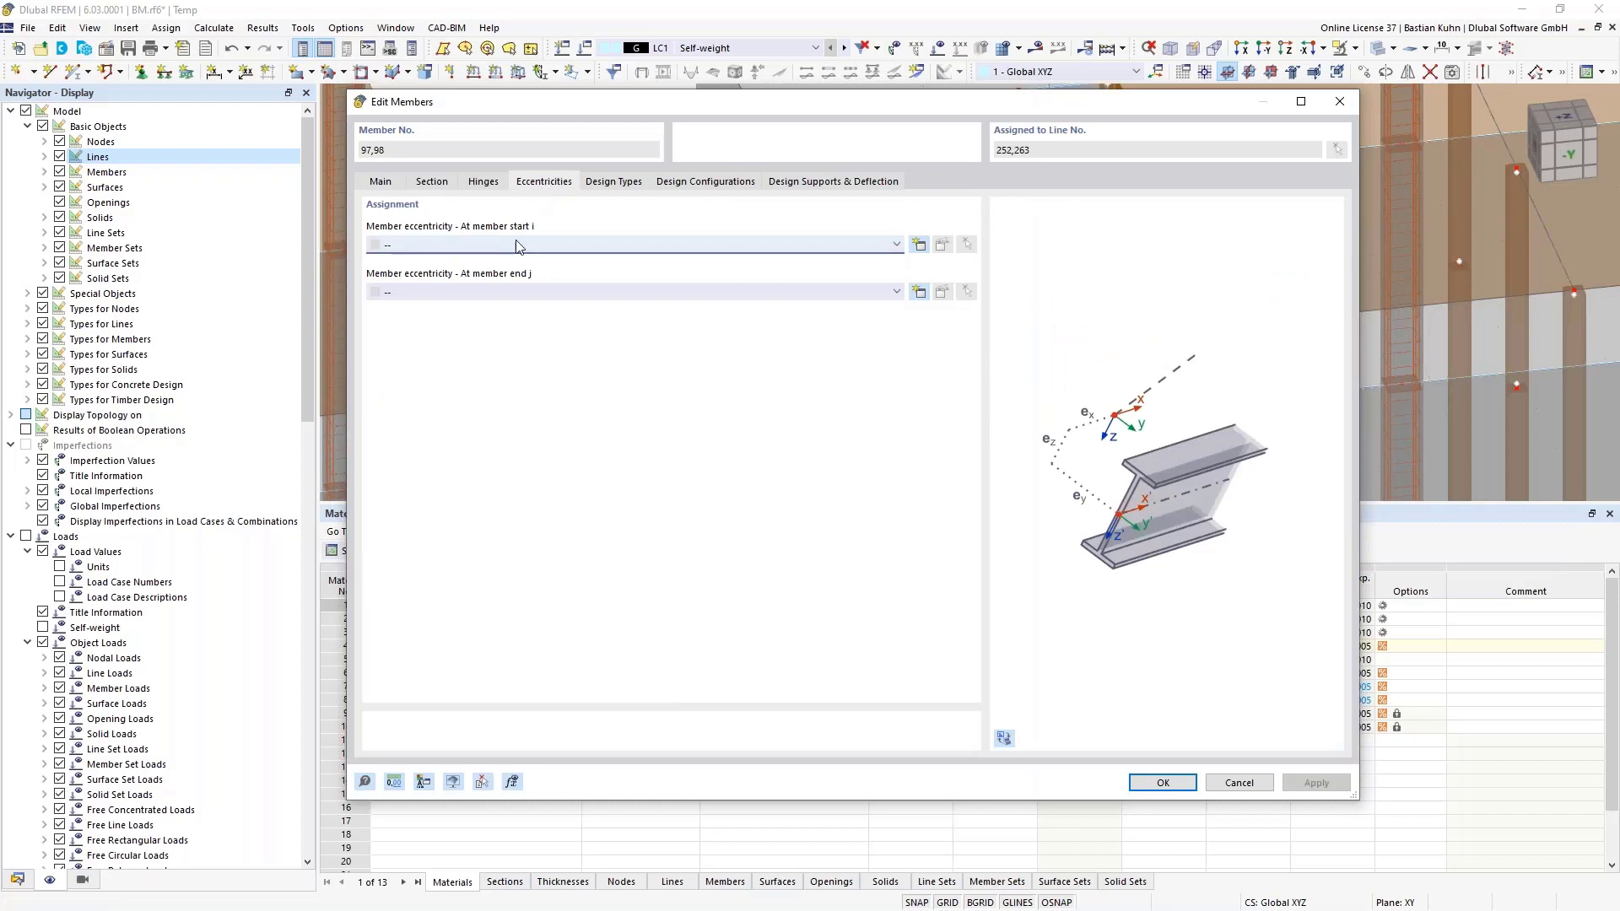
Create a start eccentricity for both core-side roof beams: section alignment Middle - Top, transverse offset from the bottom of surface 26.
left_click(918, 244)
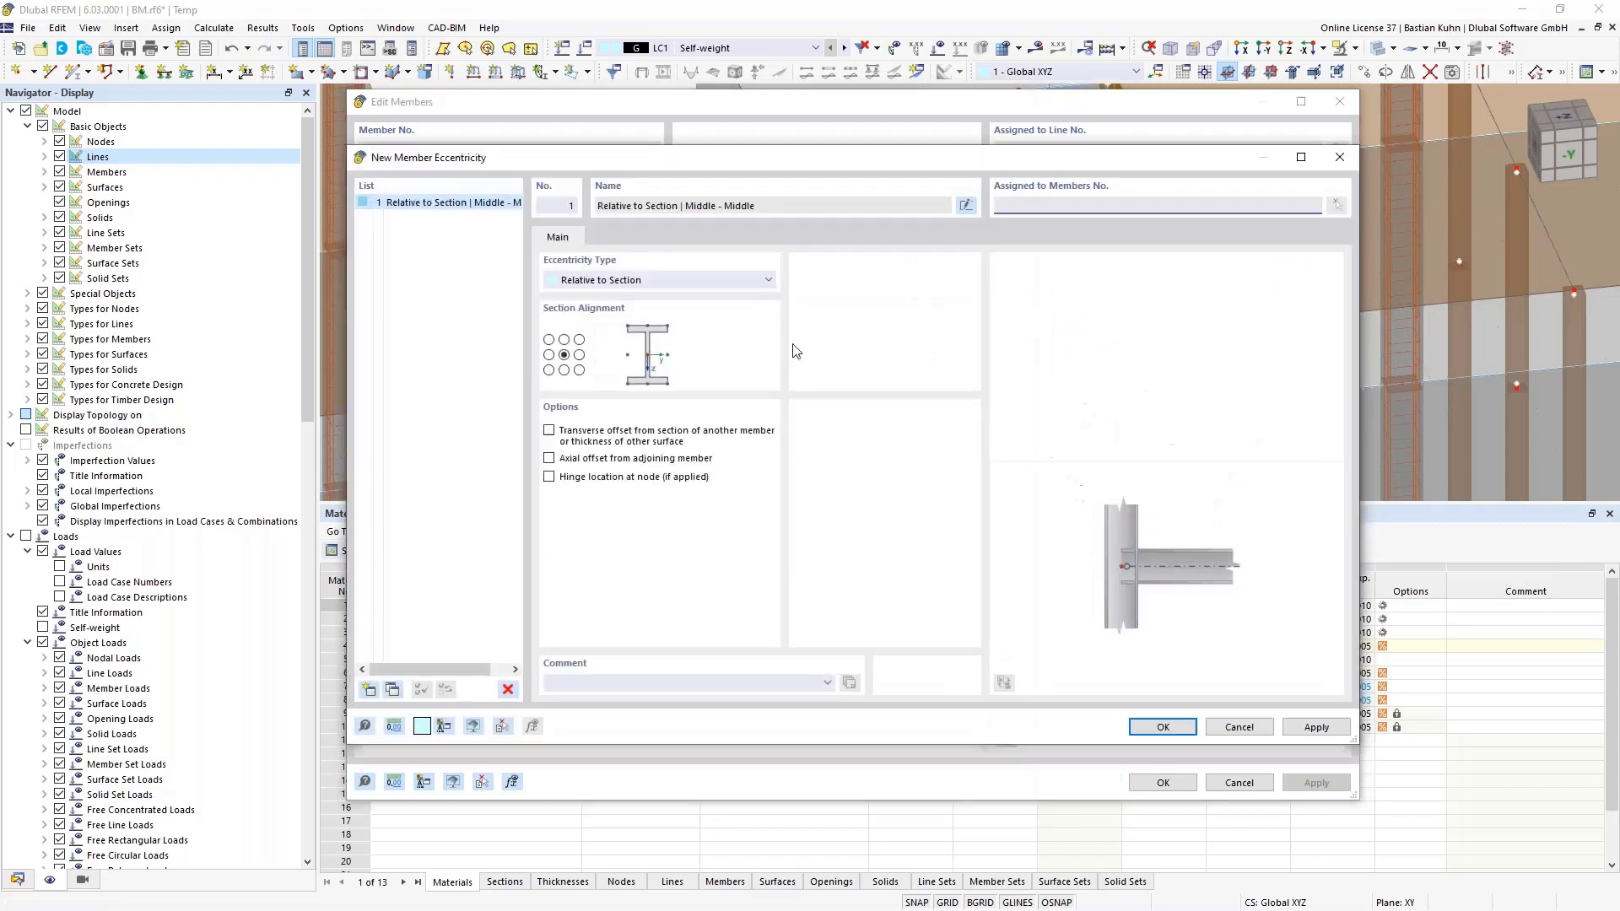
left_click(564, 339)
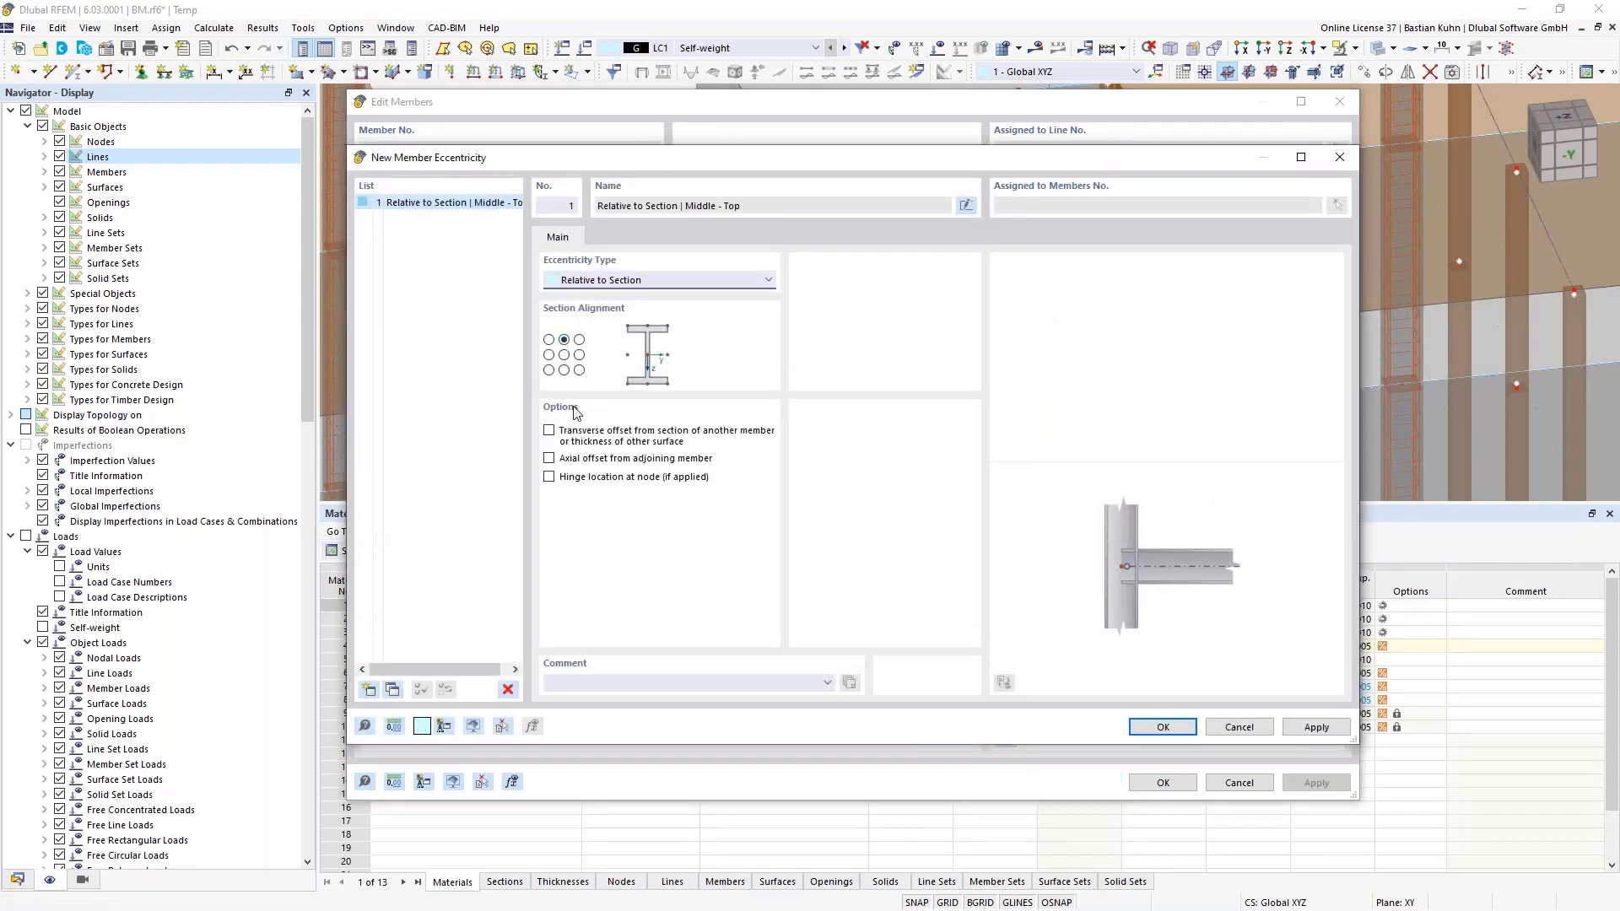
left_click(549, 431)
left_click(839, 446)
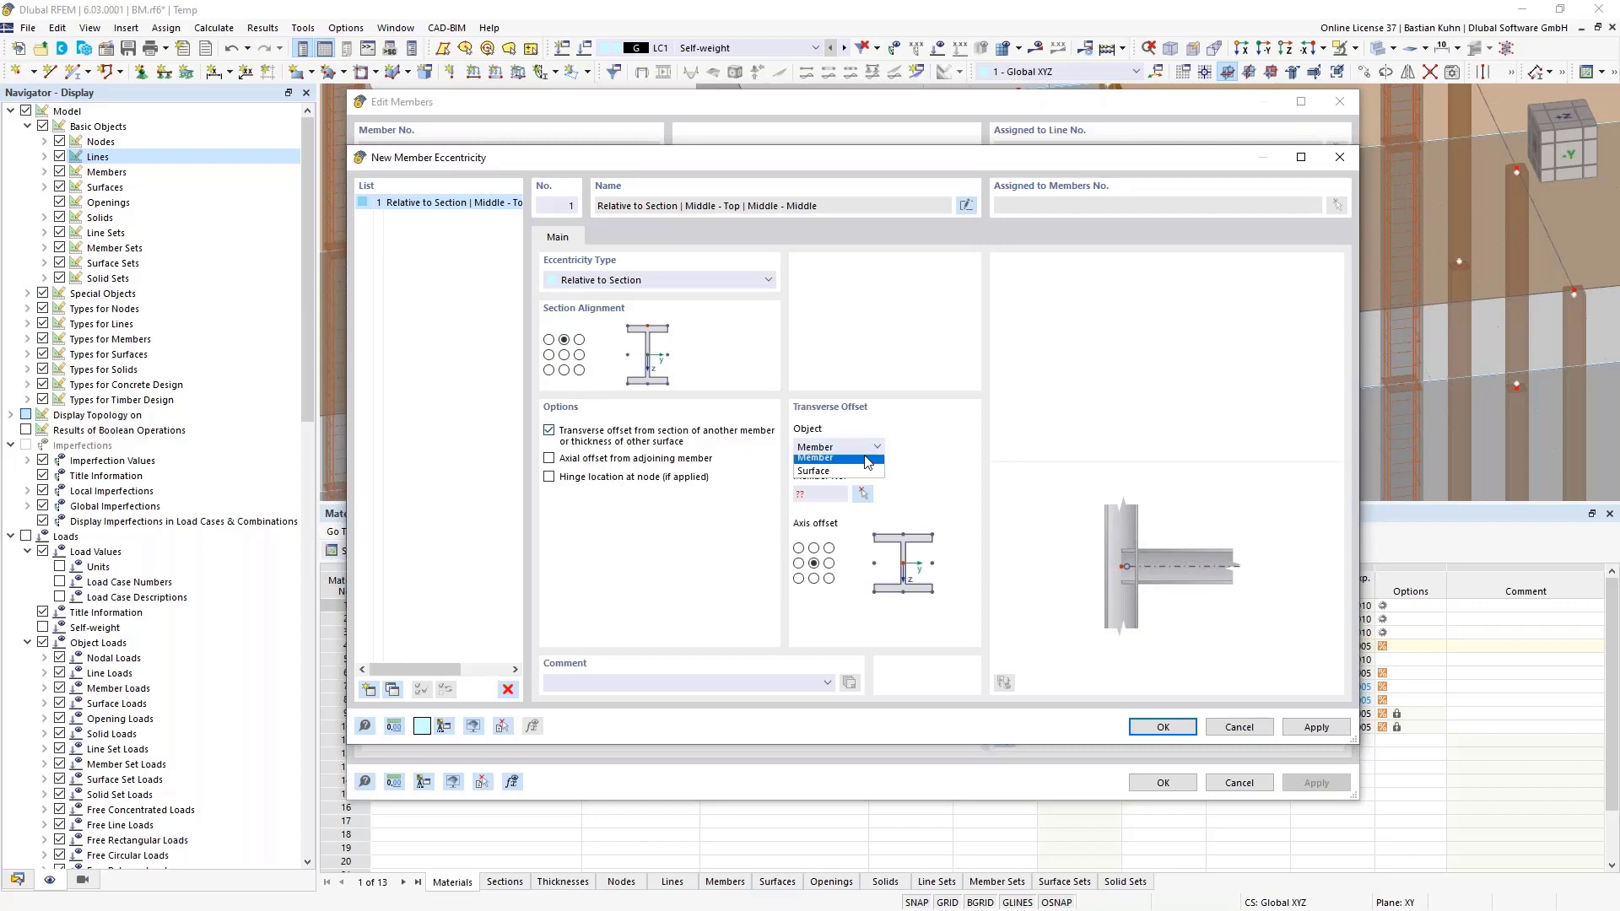
left_click(831, 470)
left_click(860, 494)
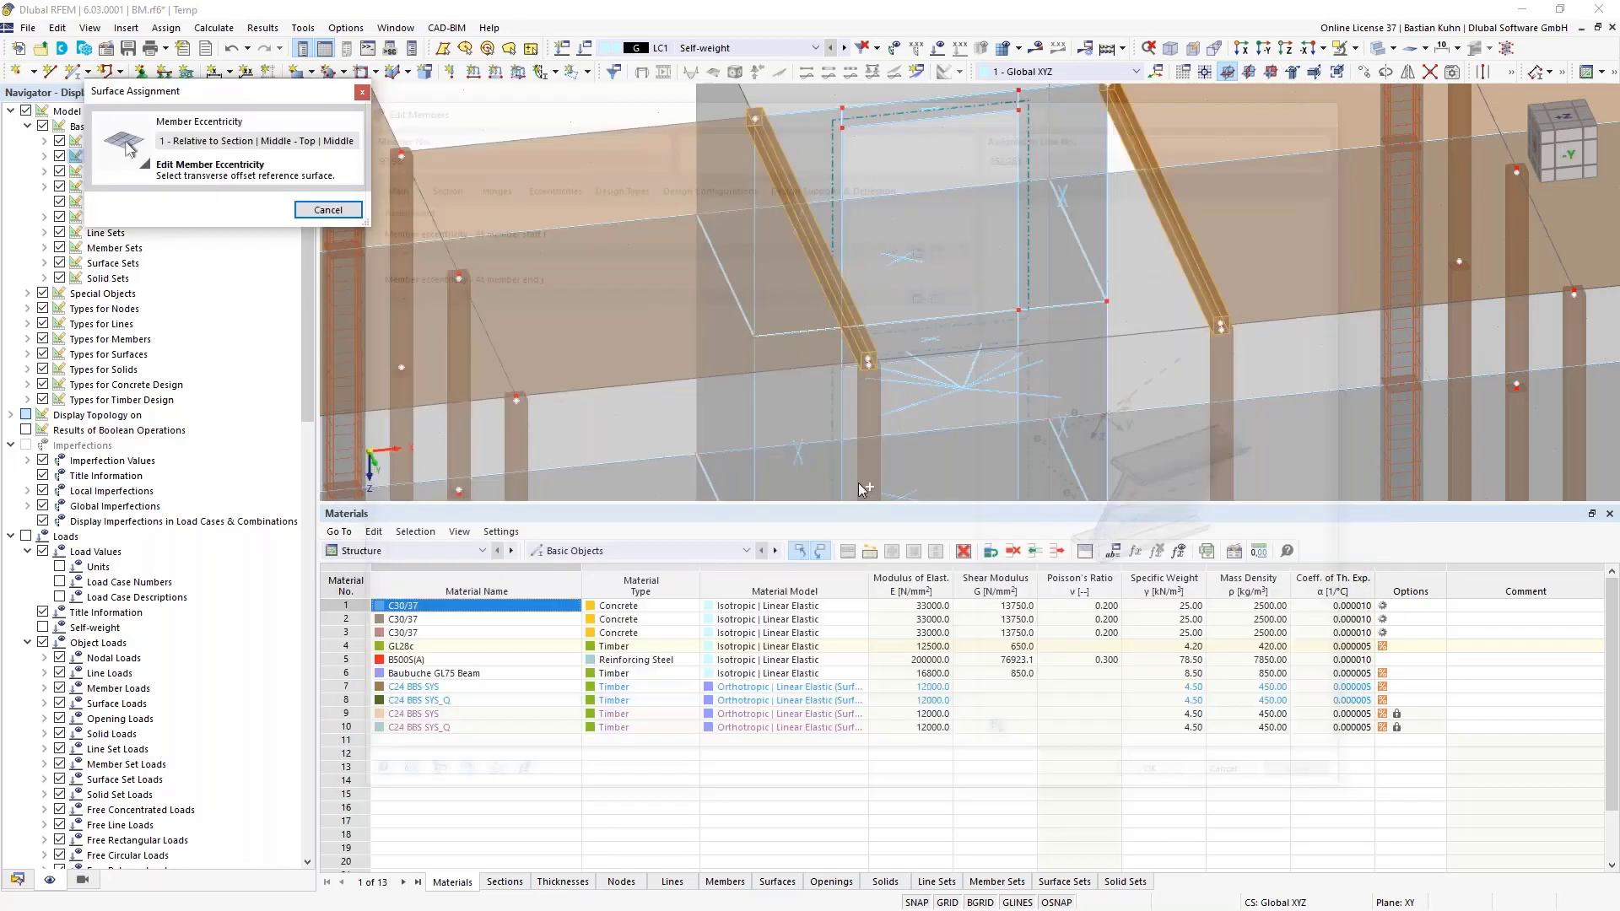
left_click(843, 339)
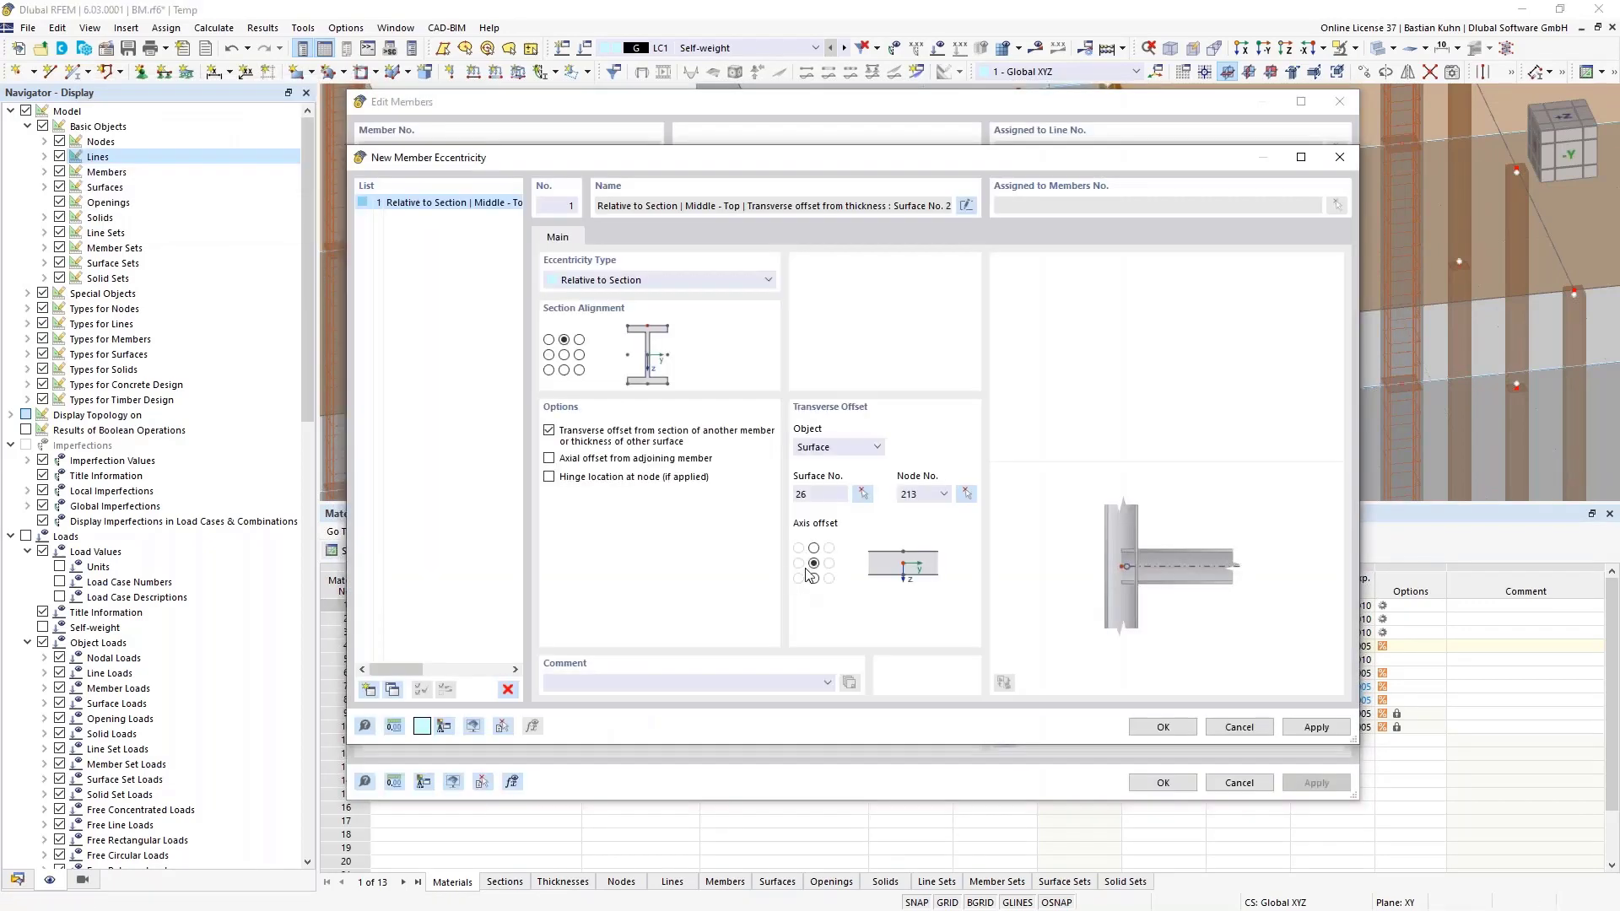
left_click(813, 579)
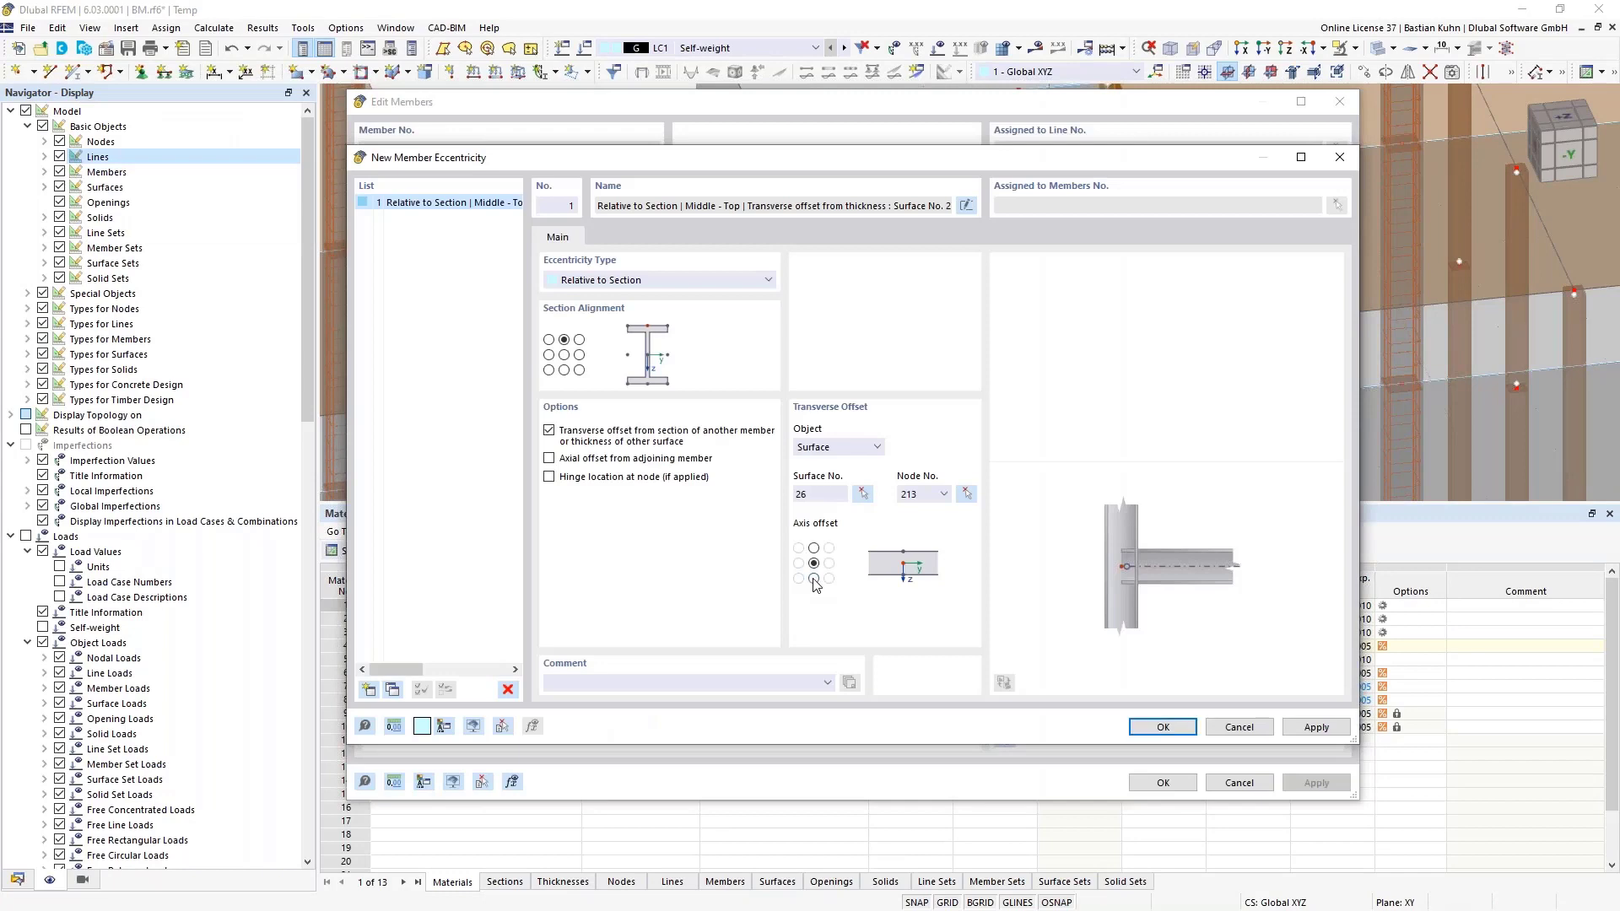
left_click(1154, 729)
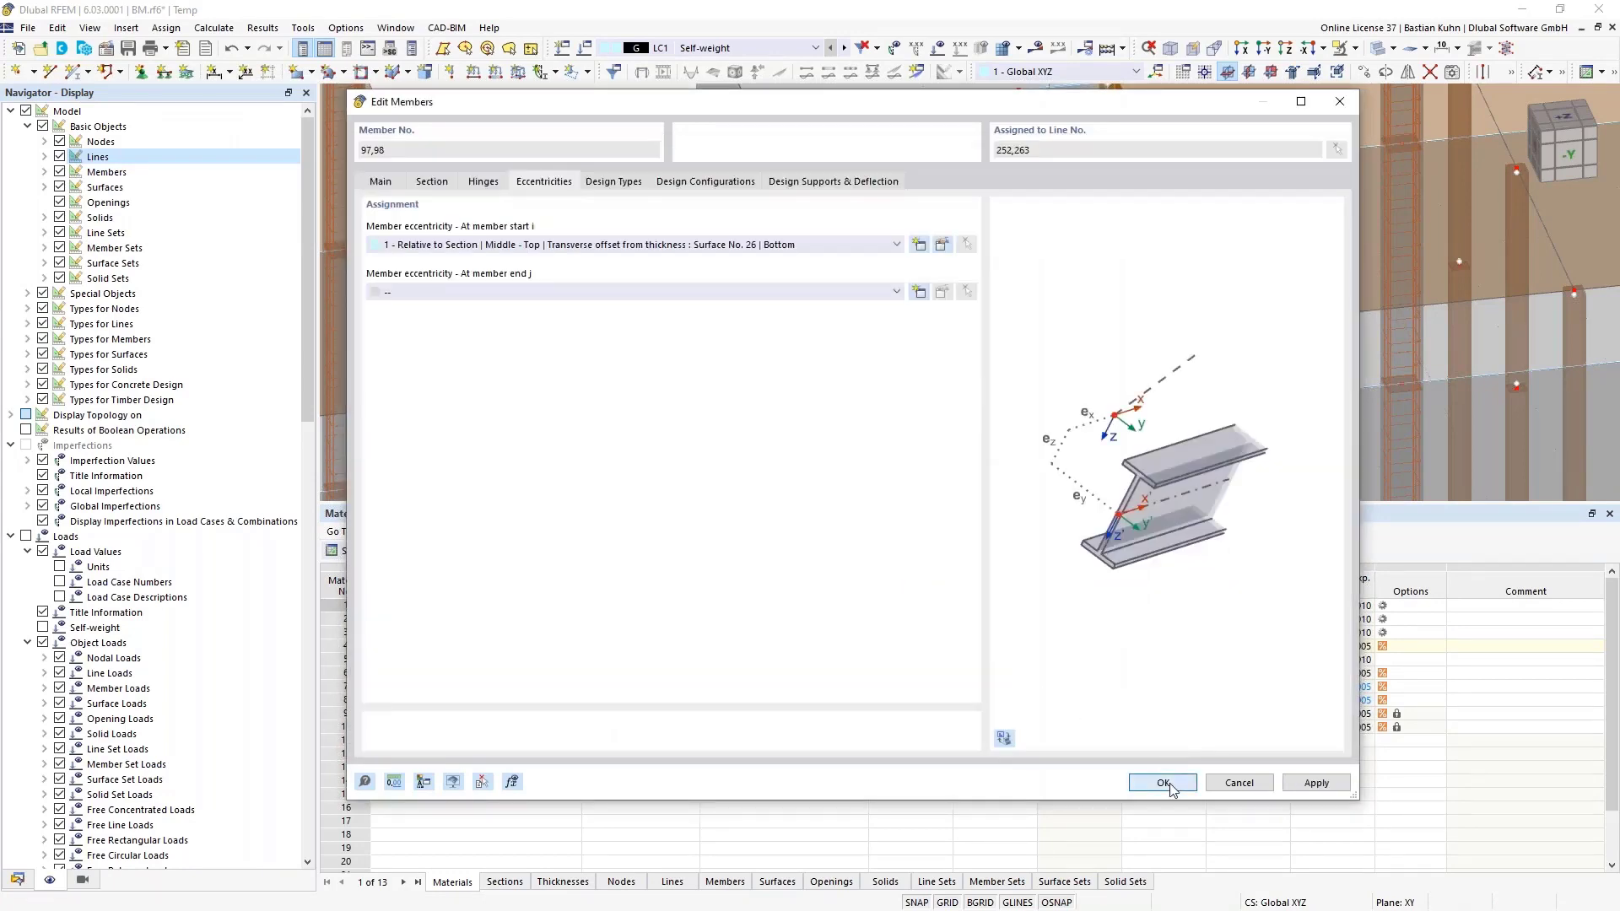
left_click(1163, 783)
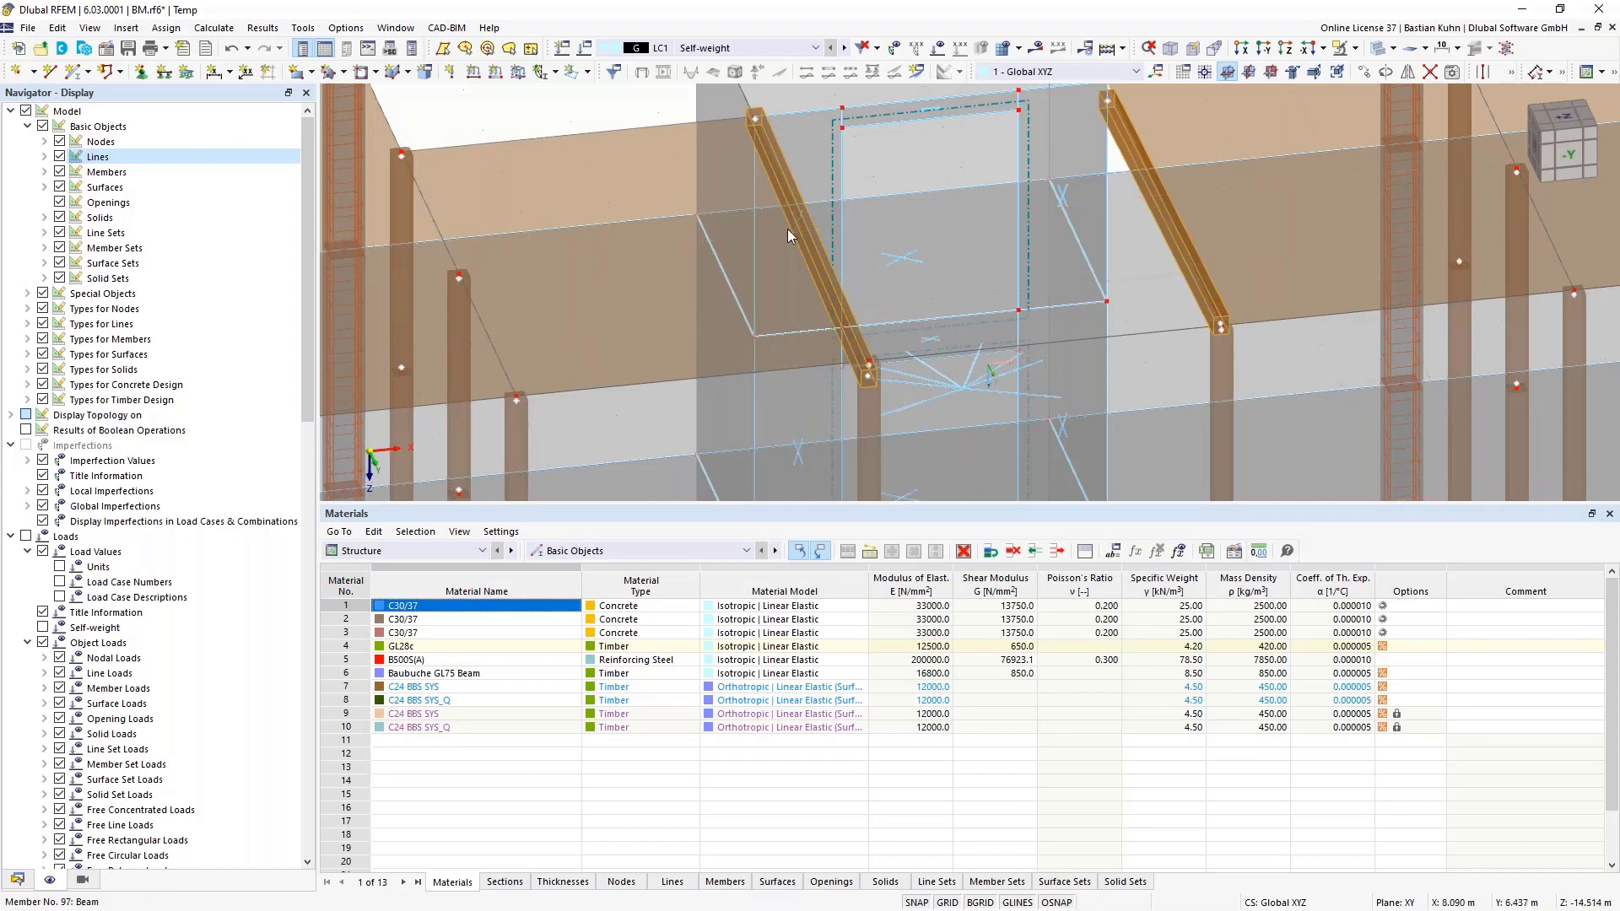
Assign the existing eccentricity 1 to the end of both core-side roof beams as well.
right_click(793, 196)
left_click(1202, 250)
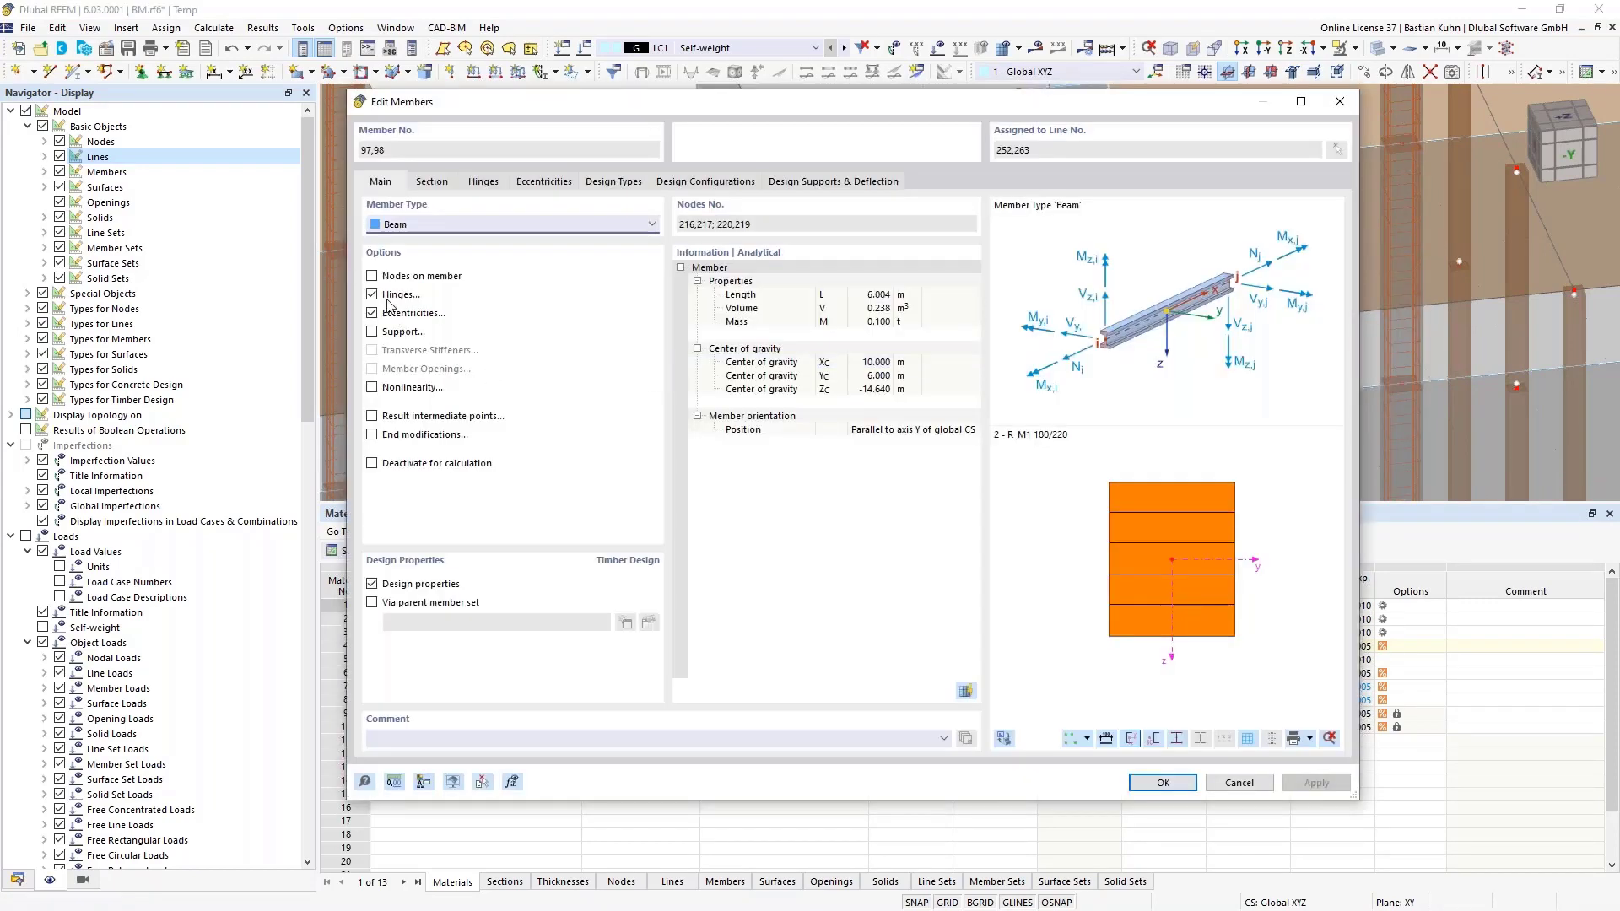
left_click(521, 182)
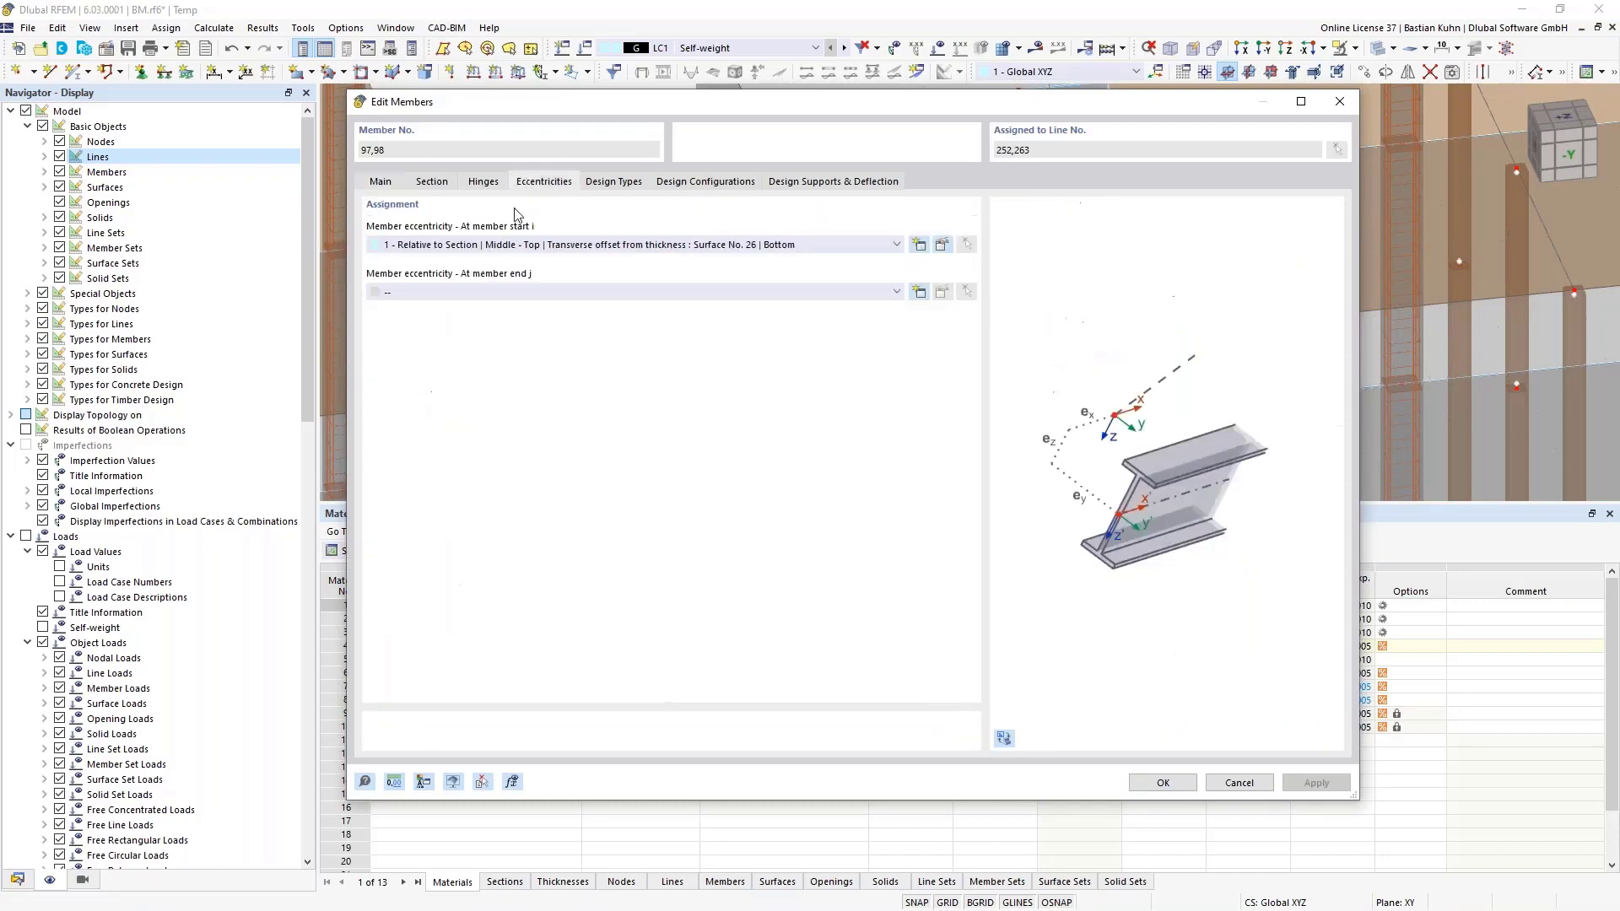
left_click(493, 292)
left_click(486, 319)
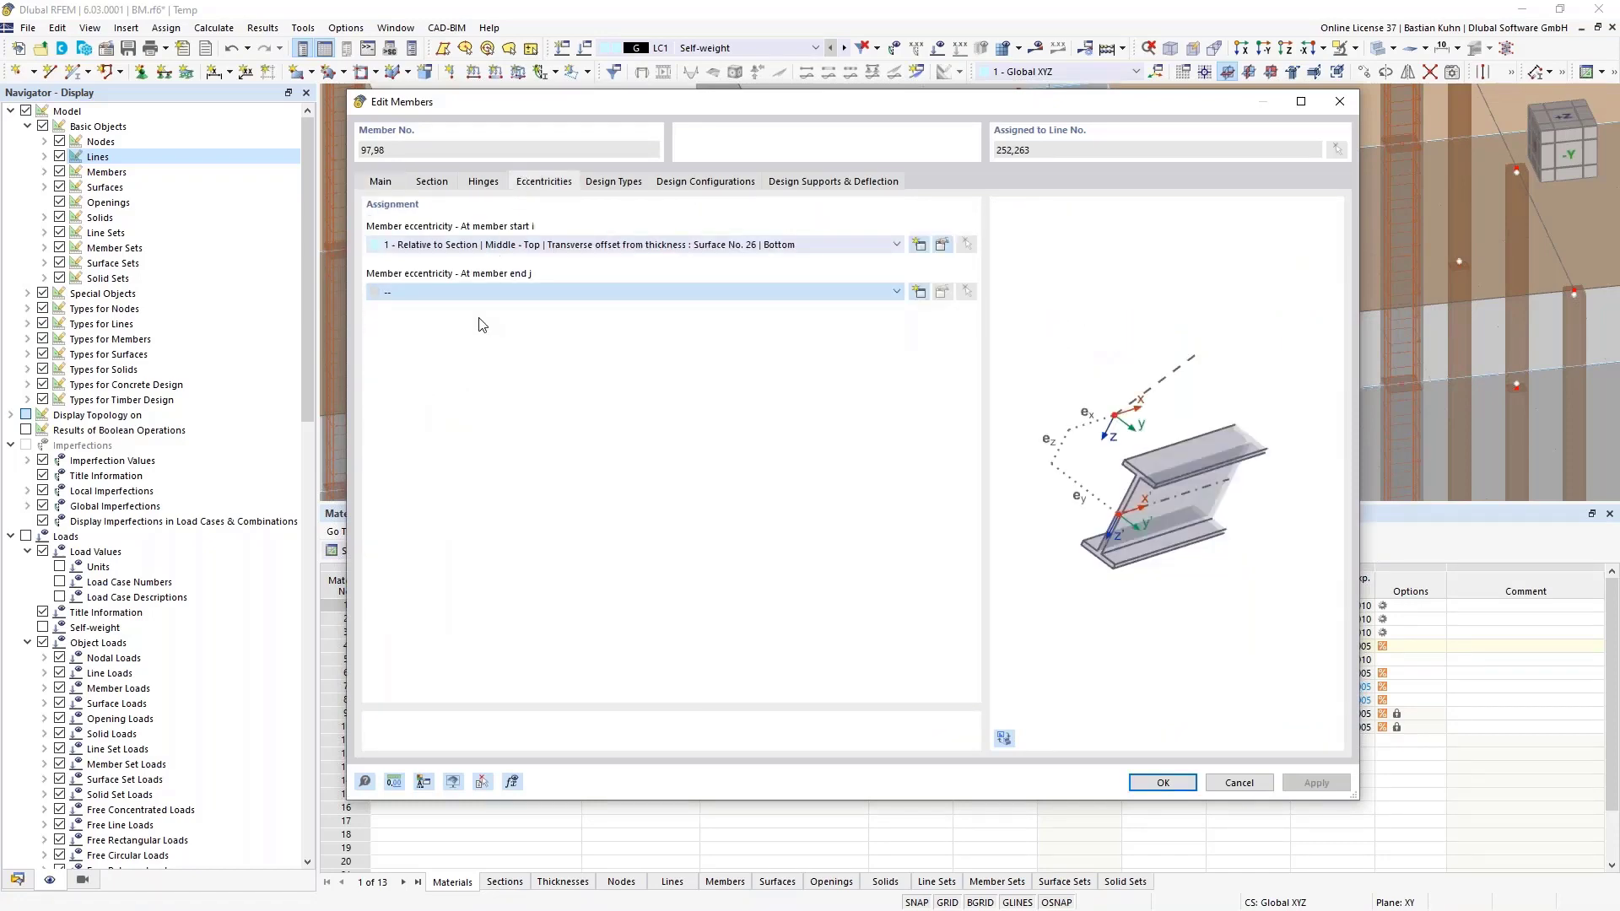
left_click(1160, 783)
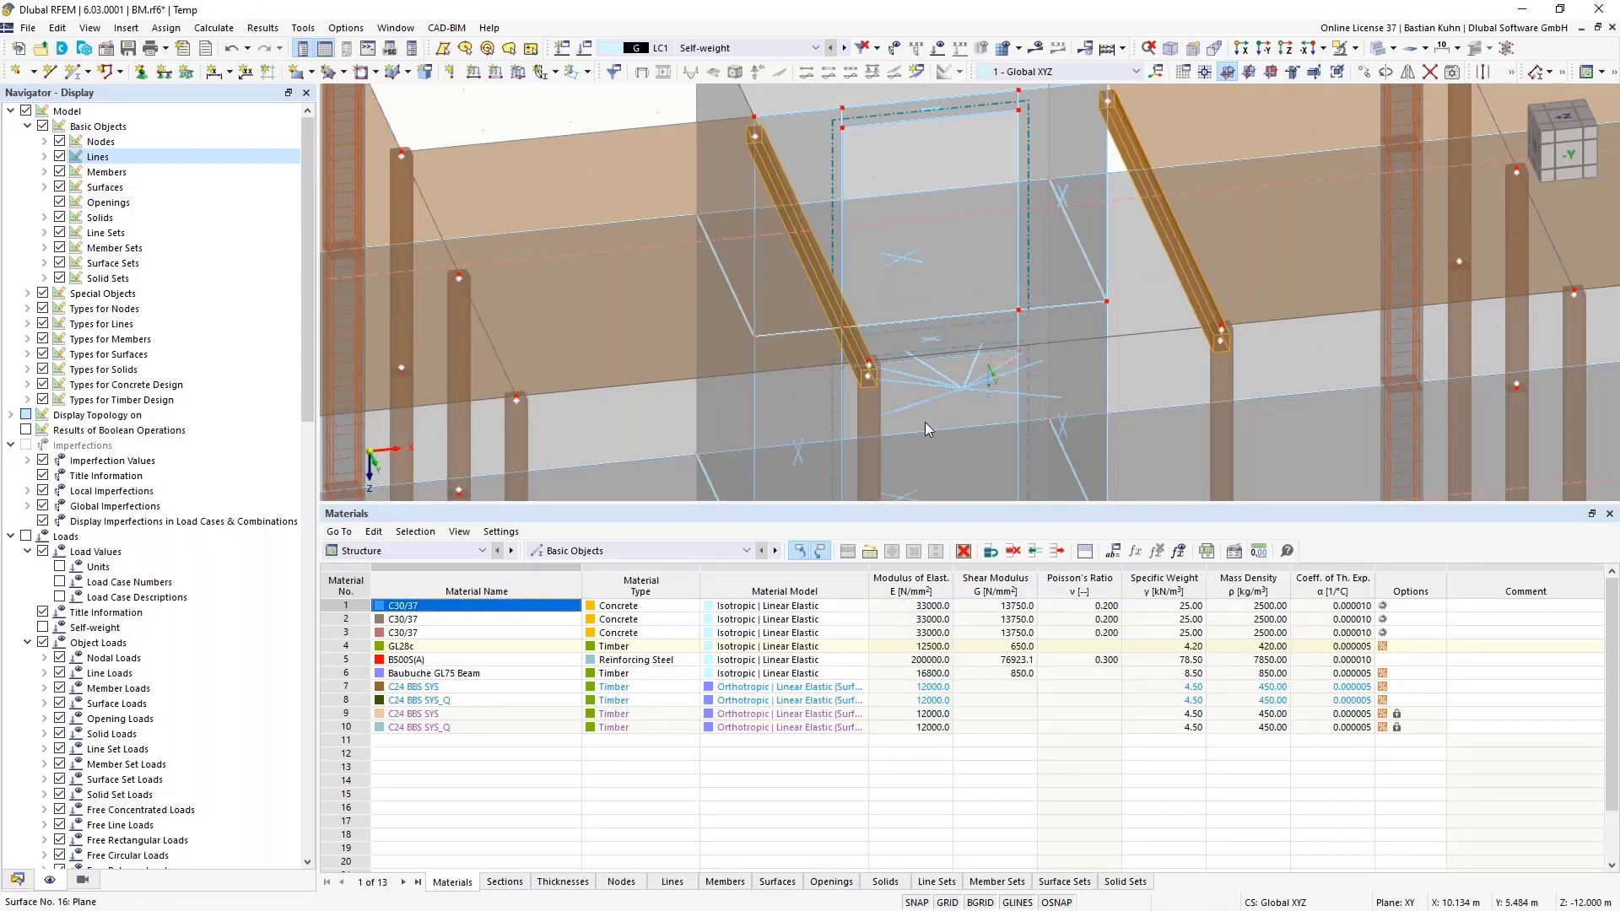
Start a new line hinge with rotation φx released for the timber roof panels.
middle_click_drag(961, 397, 986, 280, "ctrl")
scroll(1002, 366, "down", 6)
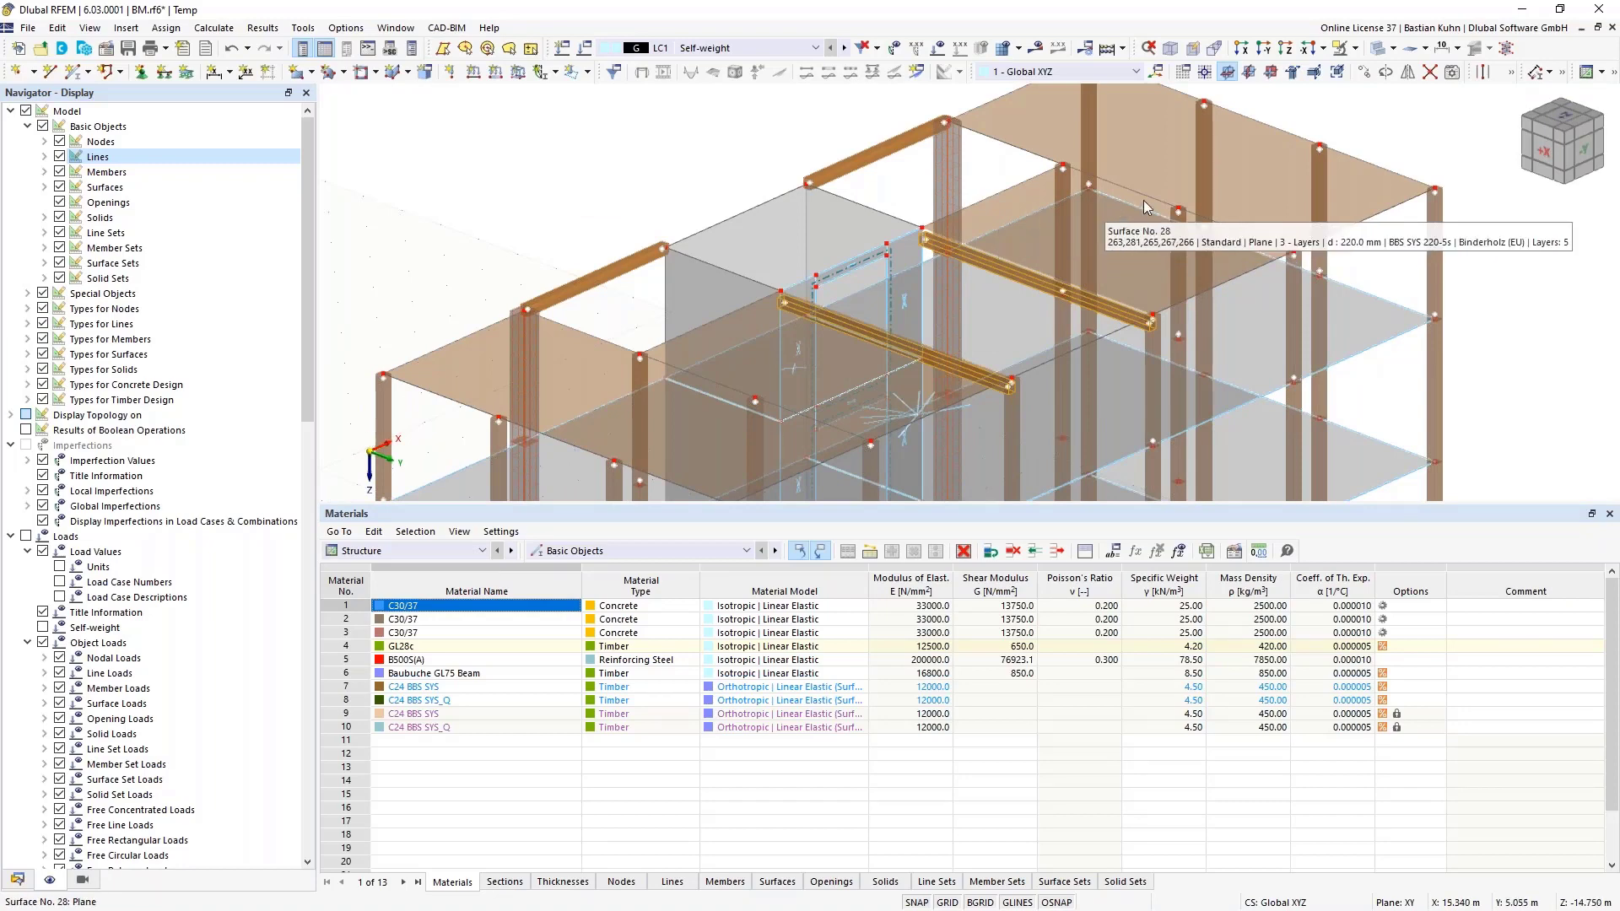
left_click(1153, 174)
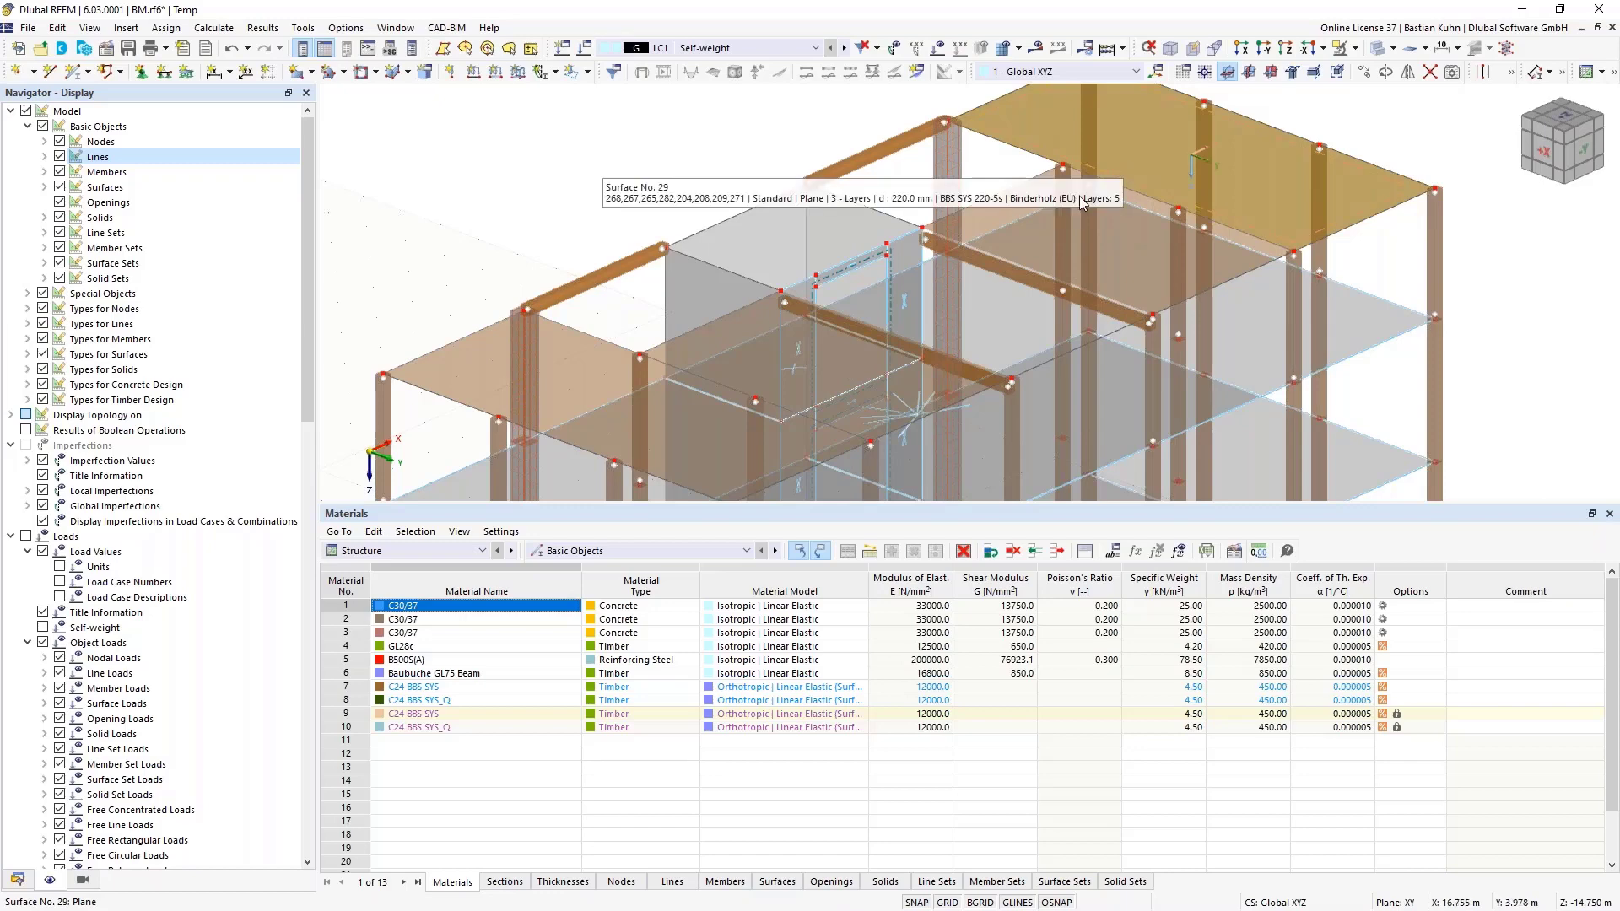
scroll(1060, 224, "down", 3)
middle_click_drag(1060, 225, 995, 250, "ctrl")
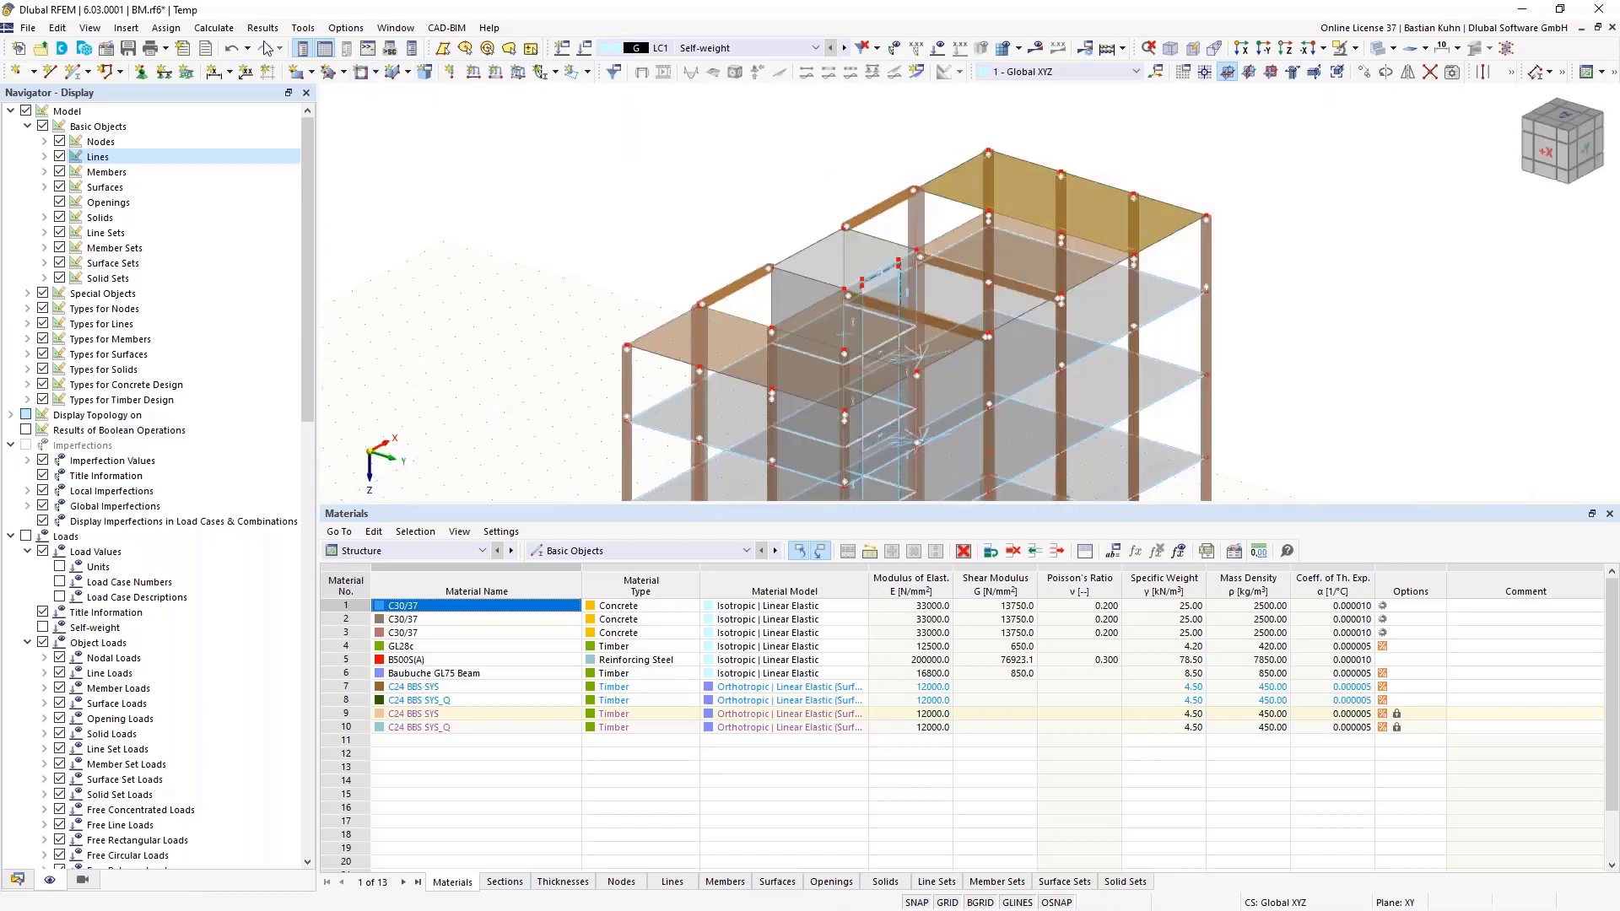
left_click(164, 27)
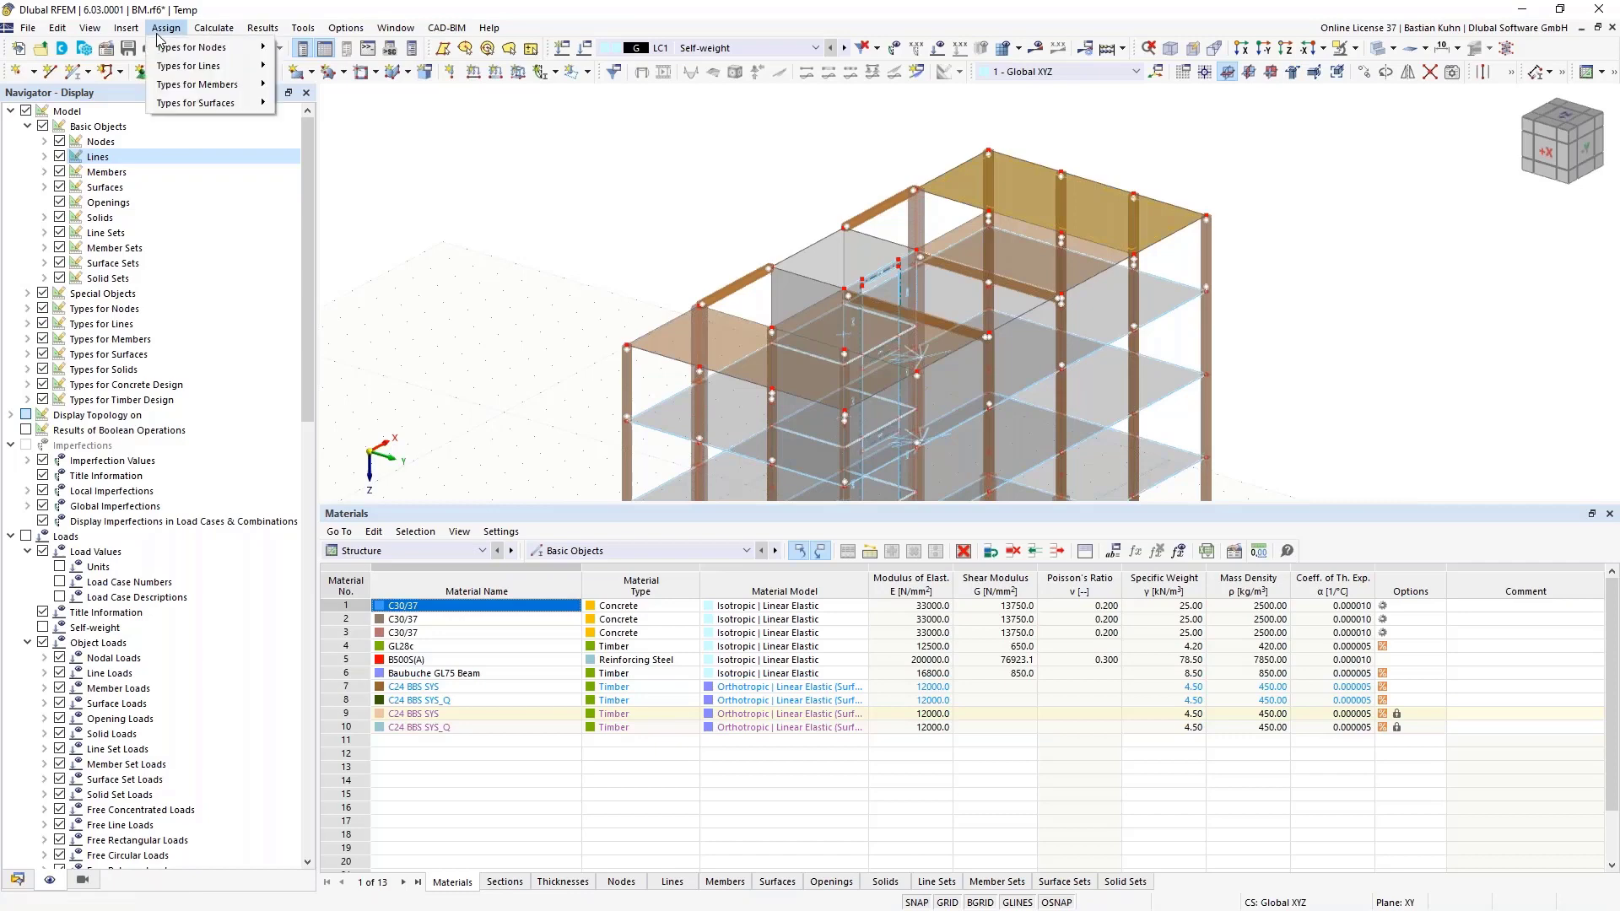
mouse_move(126, 28)
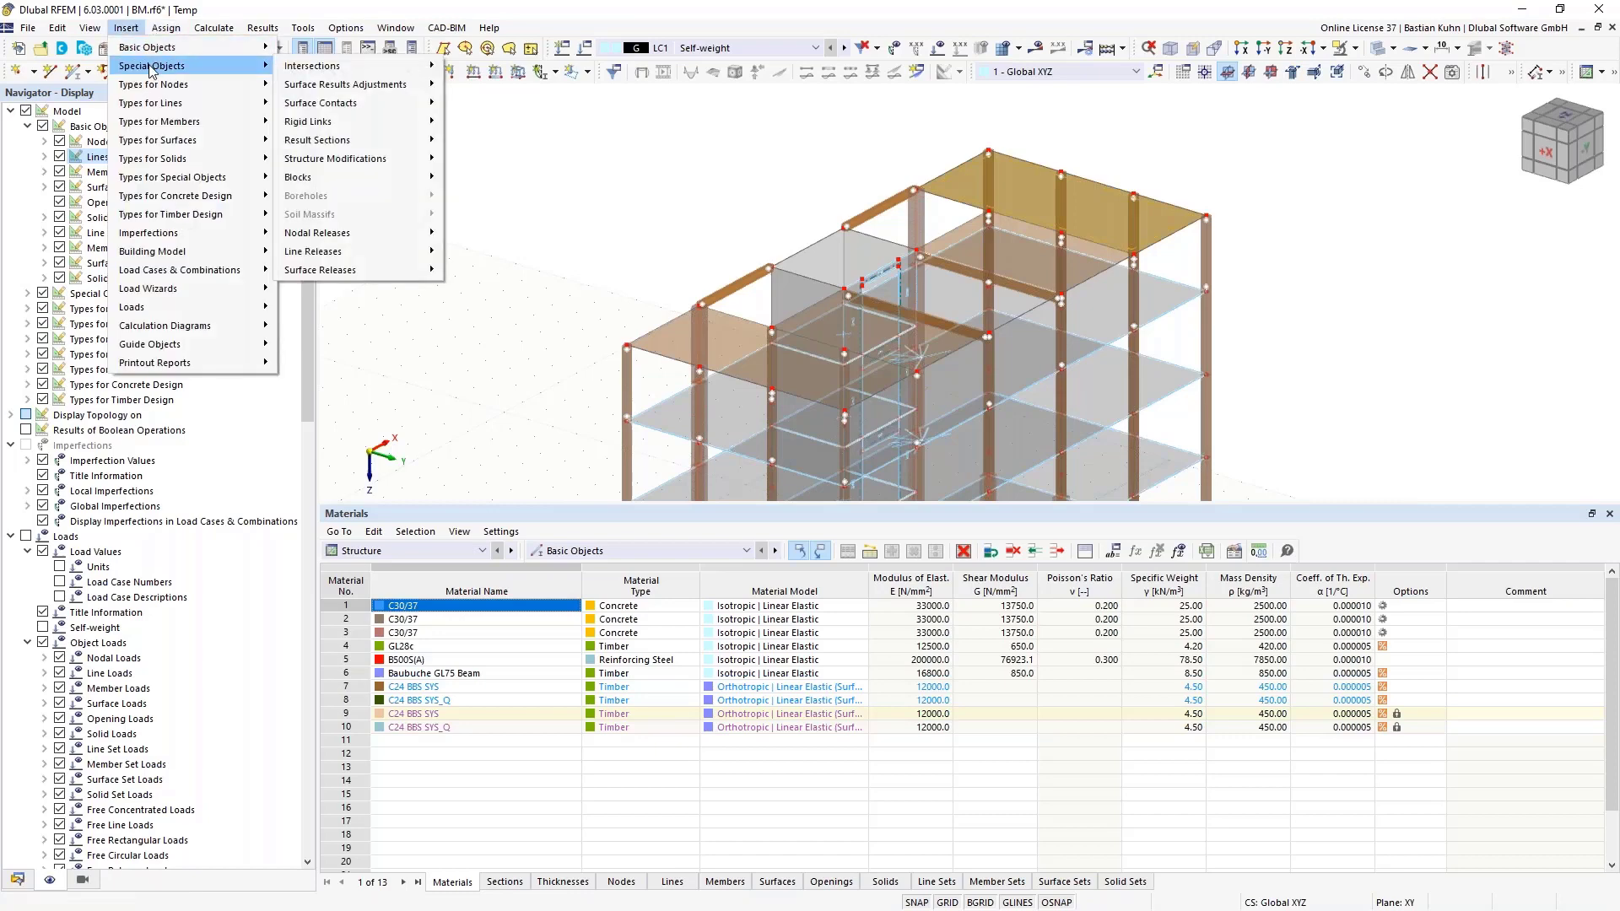
mouse_move(155, 101)
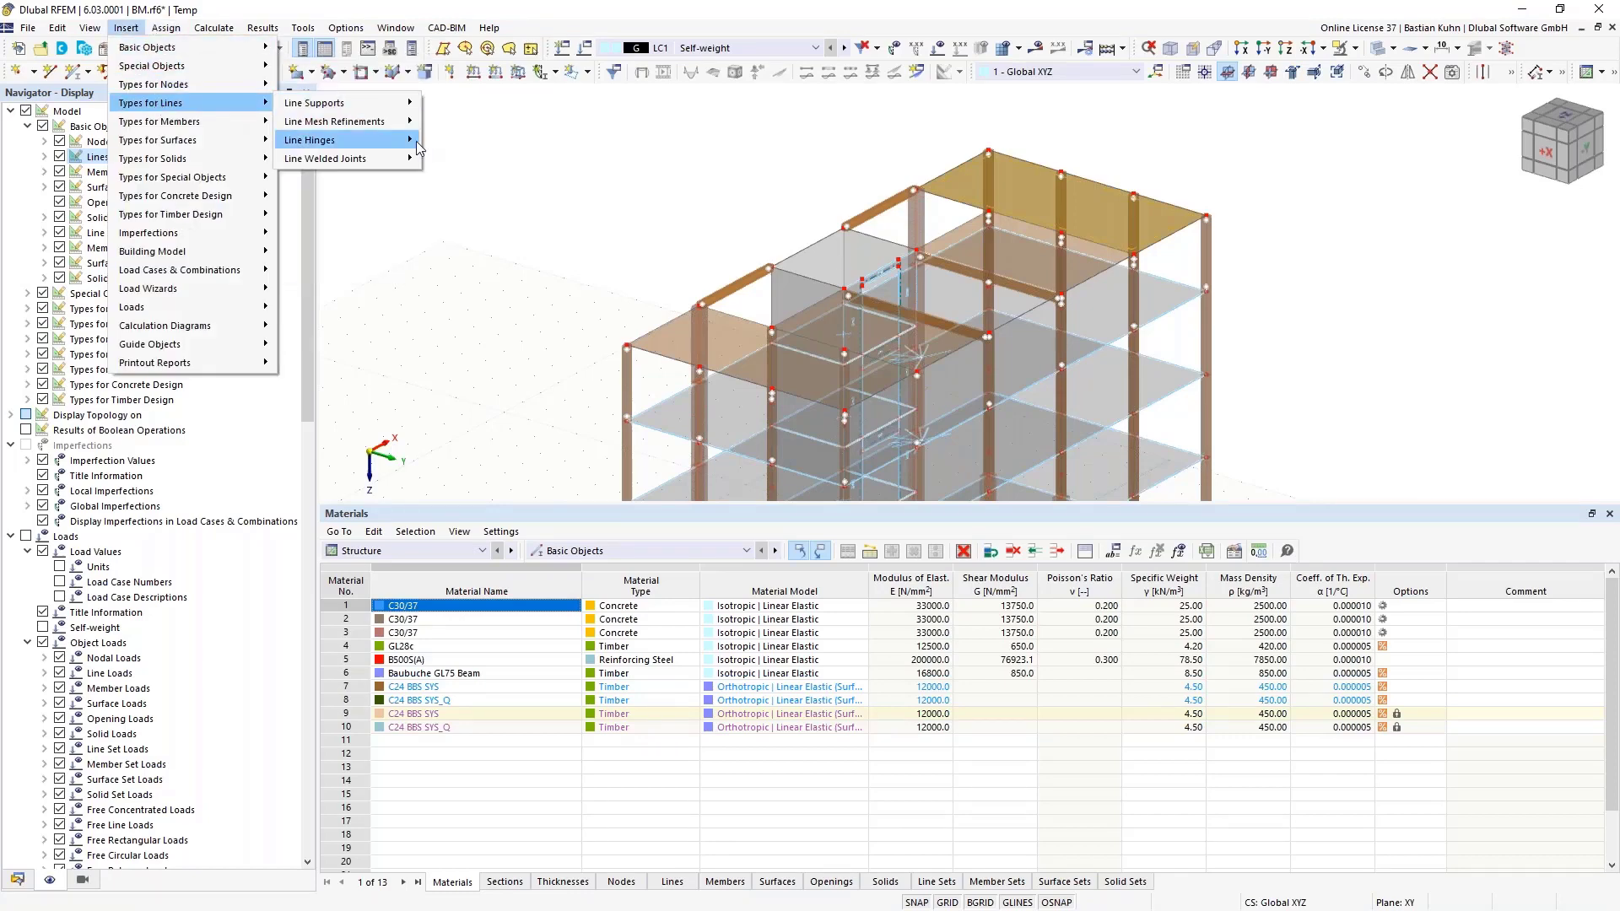
mouse_move(419, 143)
left_click(469, 140)
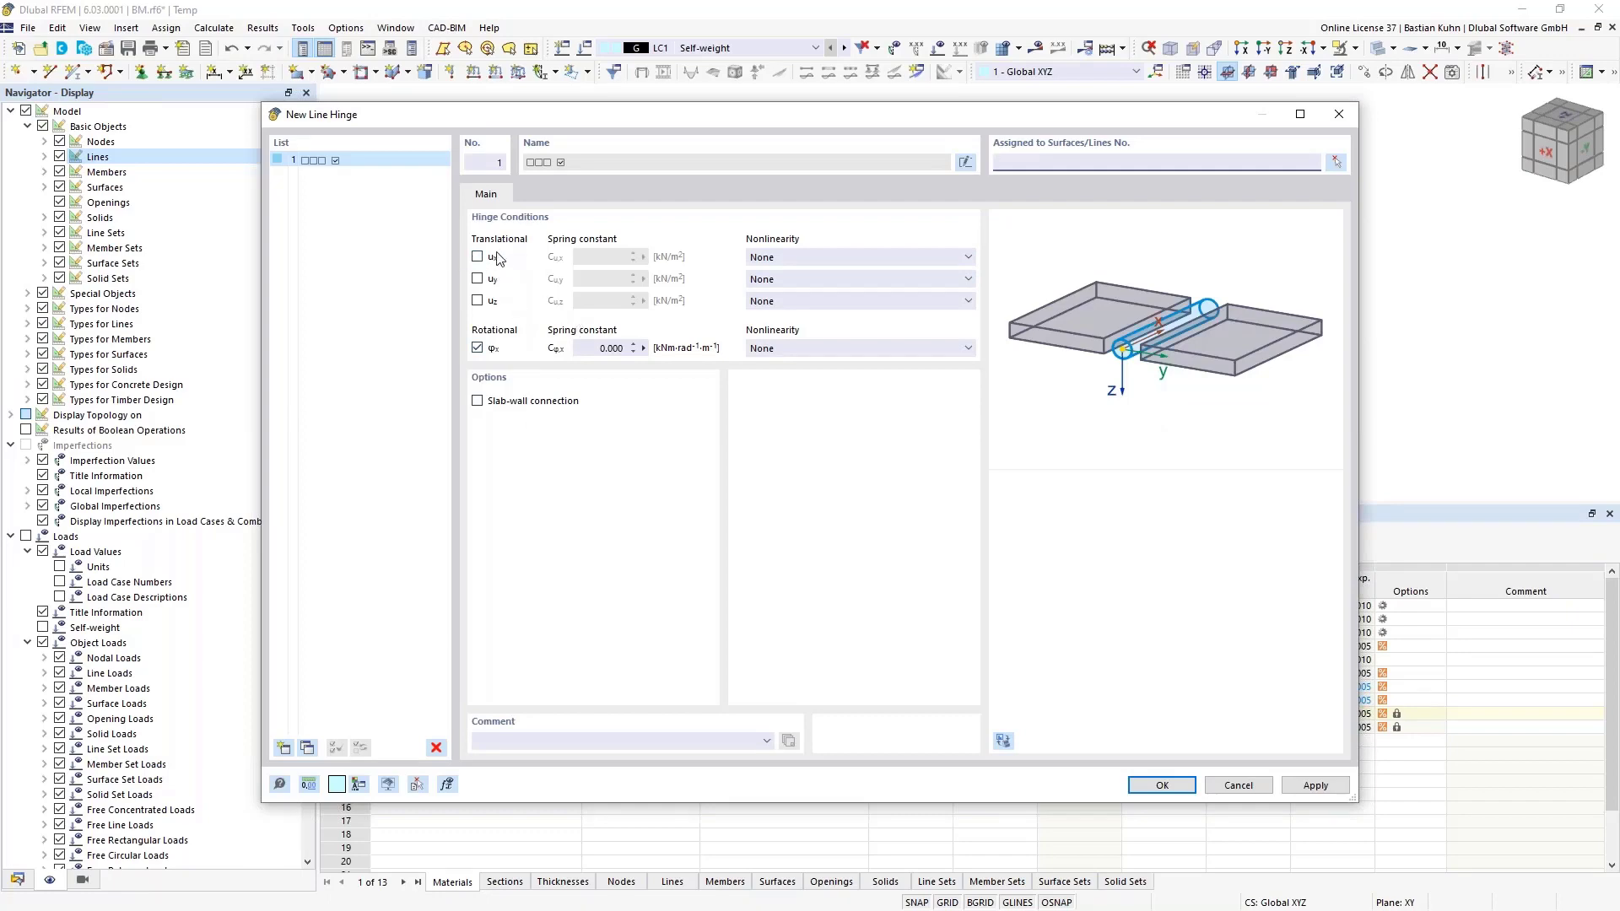
Assign the line hinge to lines 263, 265 and 267 of roof surface 28.
left_click(1336, 162)
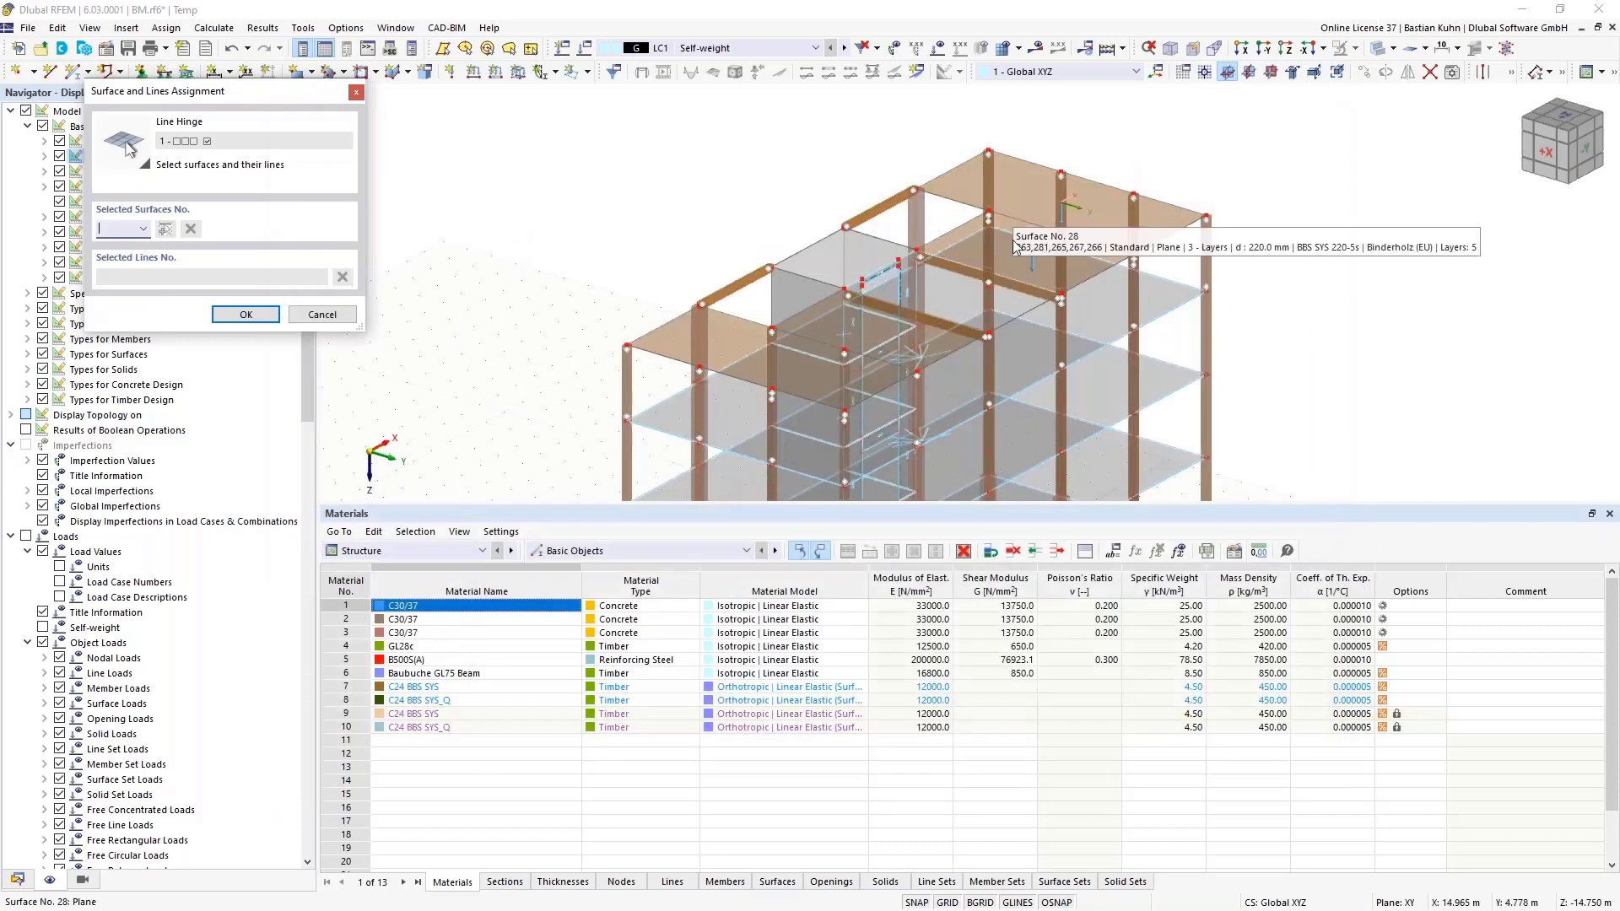
left_click(1033, 232)
left_click(1077, 242)
left_click(1080, 245)
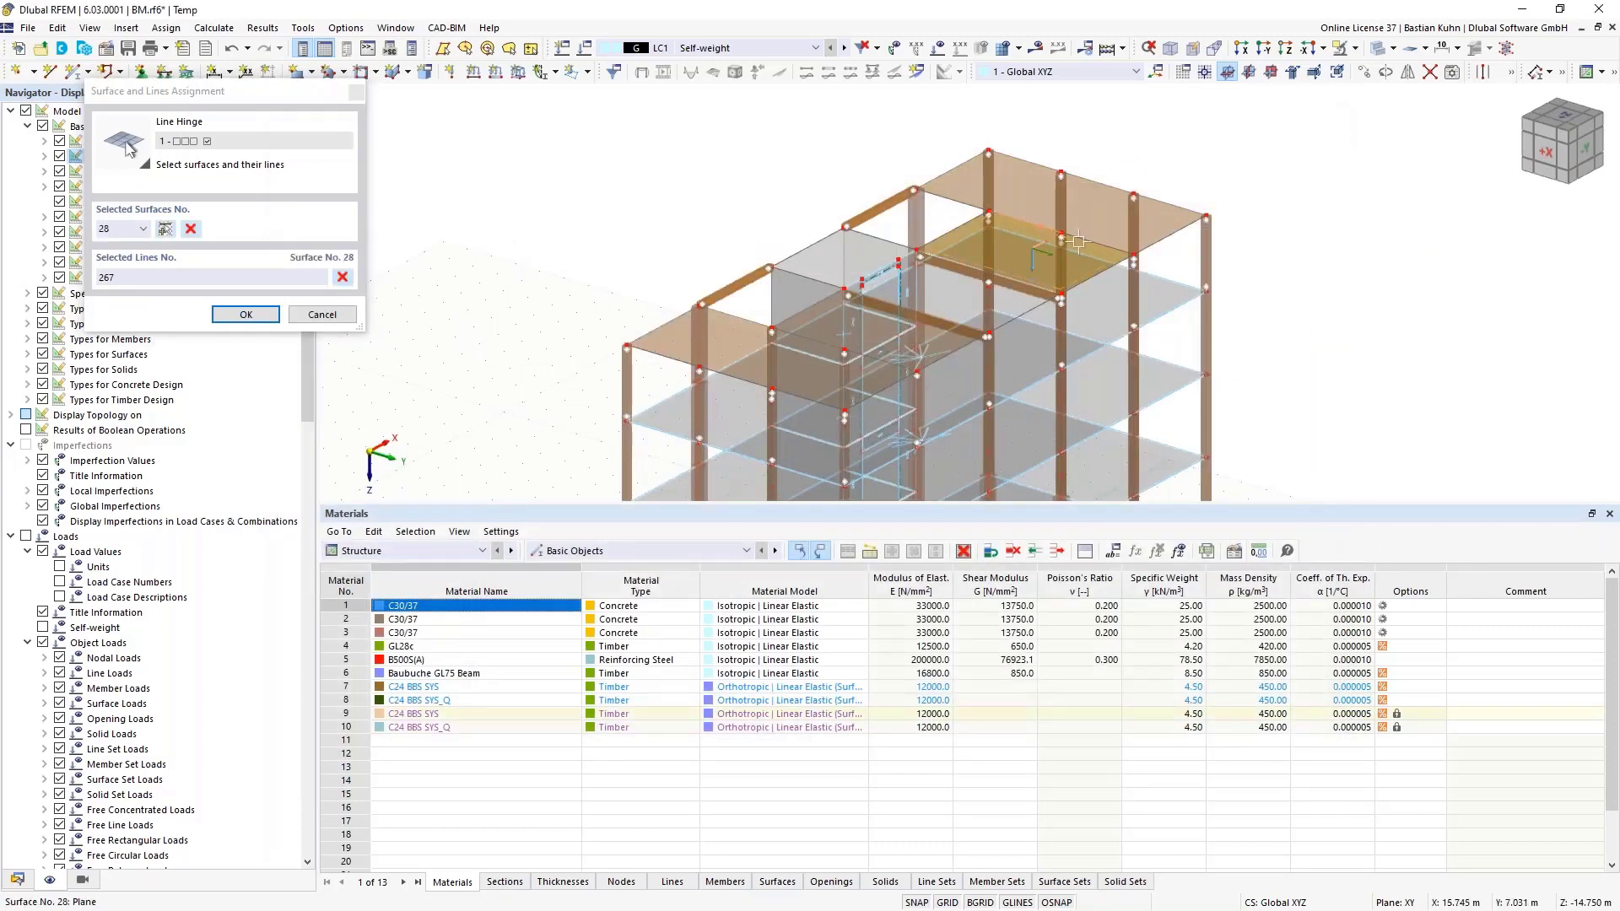
left_click(1012, 282)
scroll(1011, 282, "up", 4)
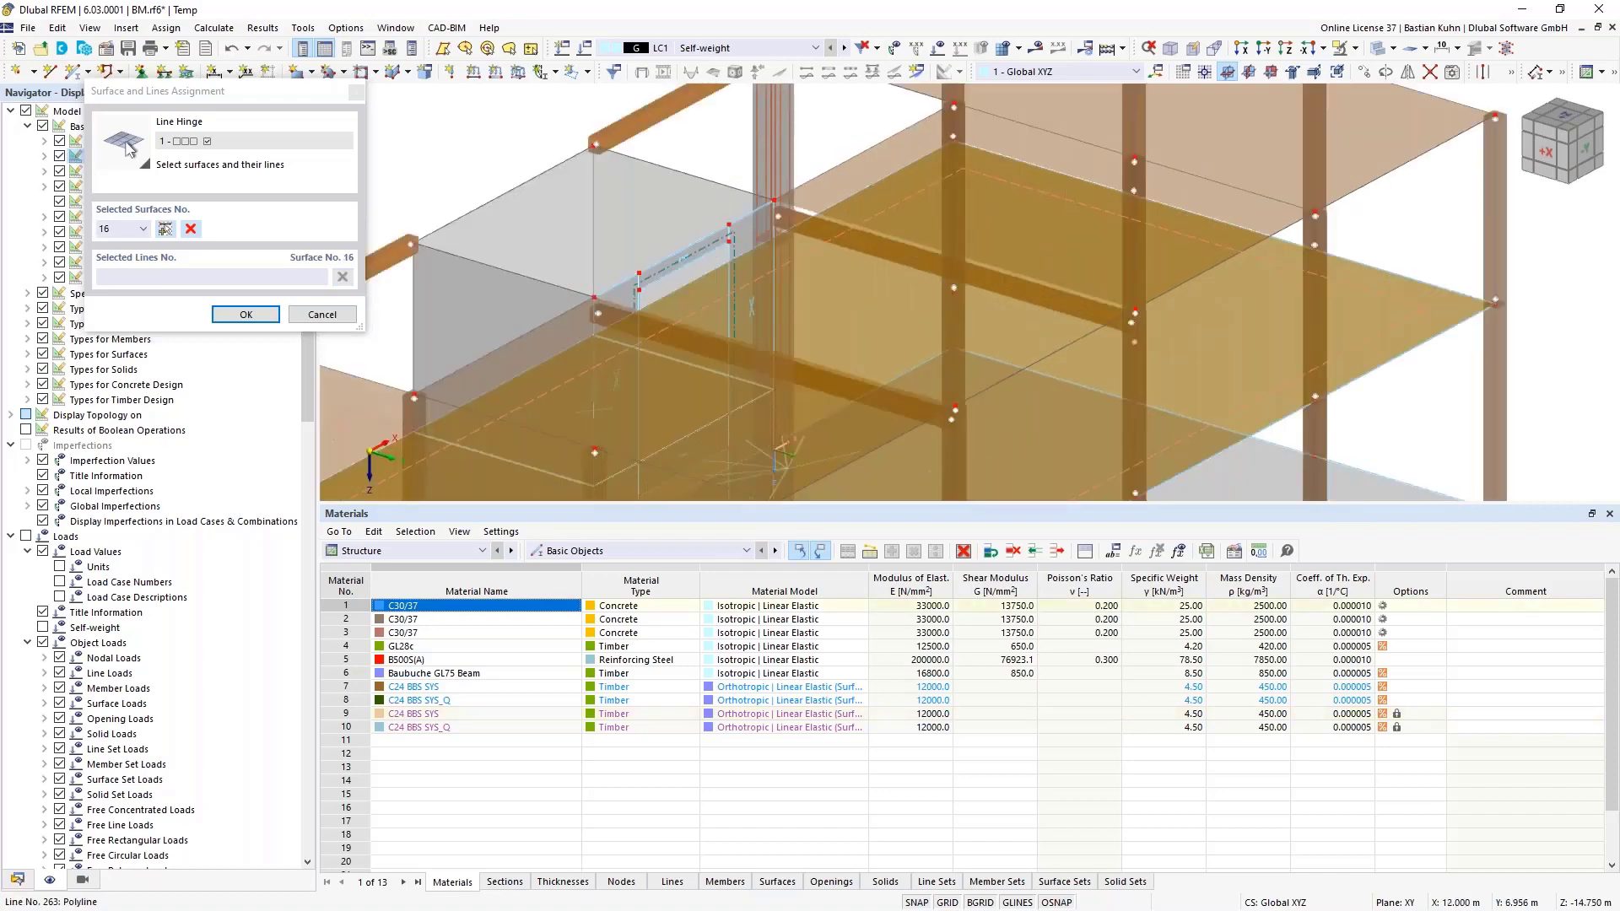
left_click(885, 163)
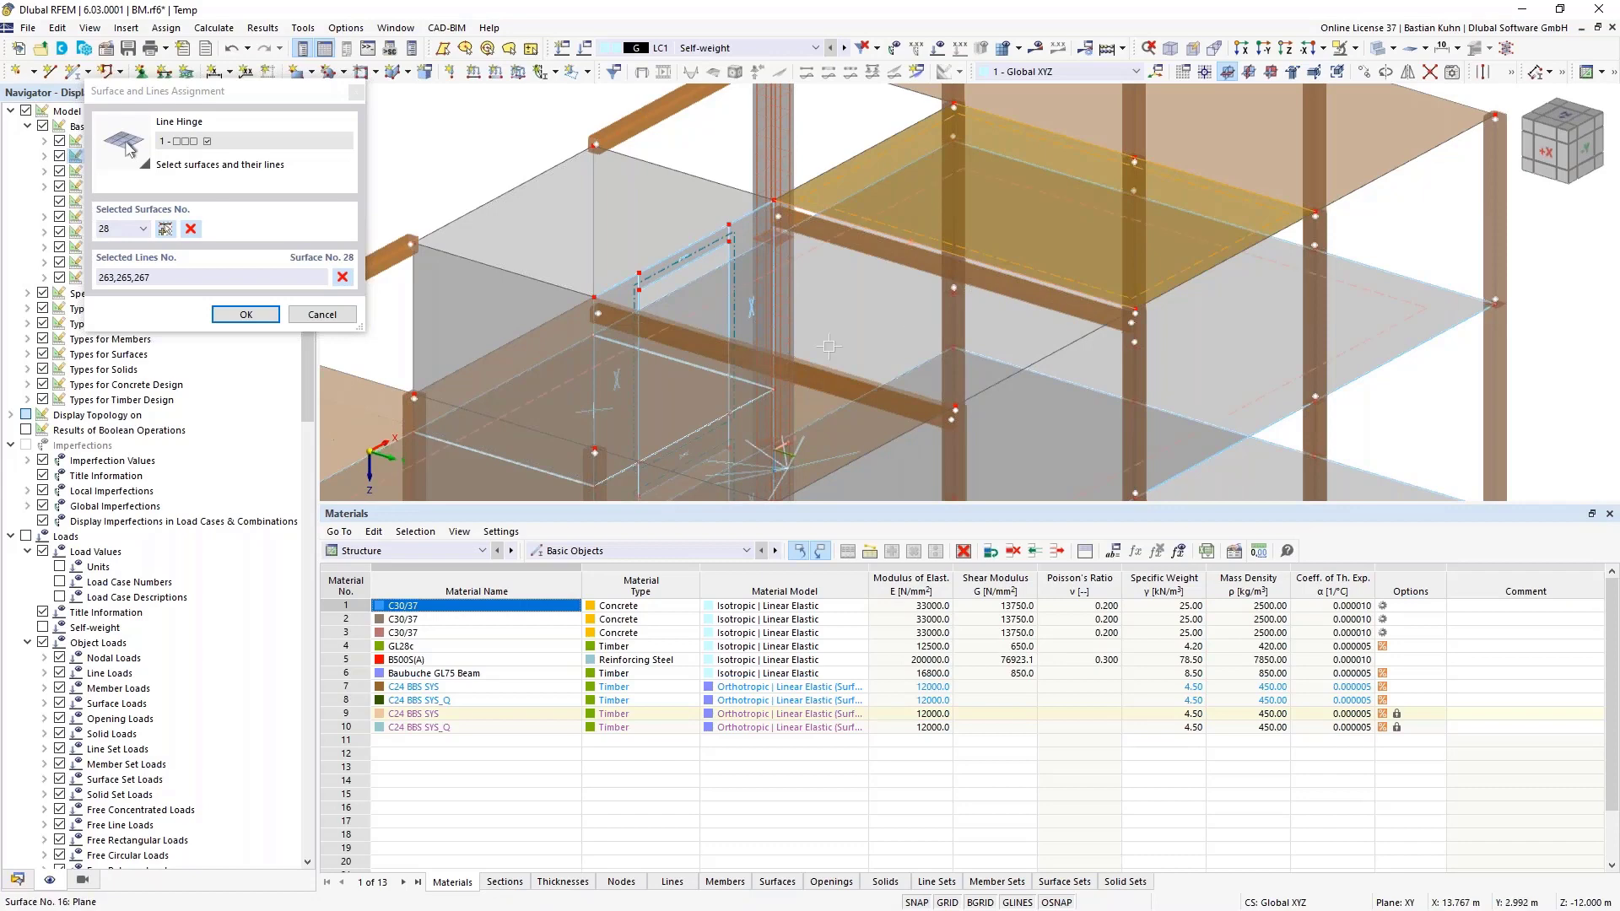
Assign the line hinge to lines 250, 252 and 254 of roof surface 26 and create it.
left_click(630, 324)
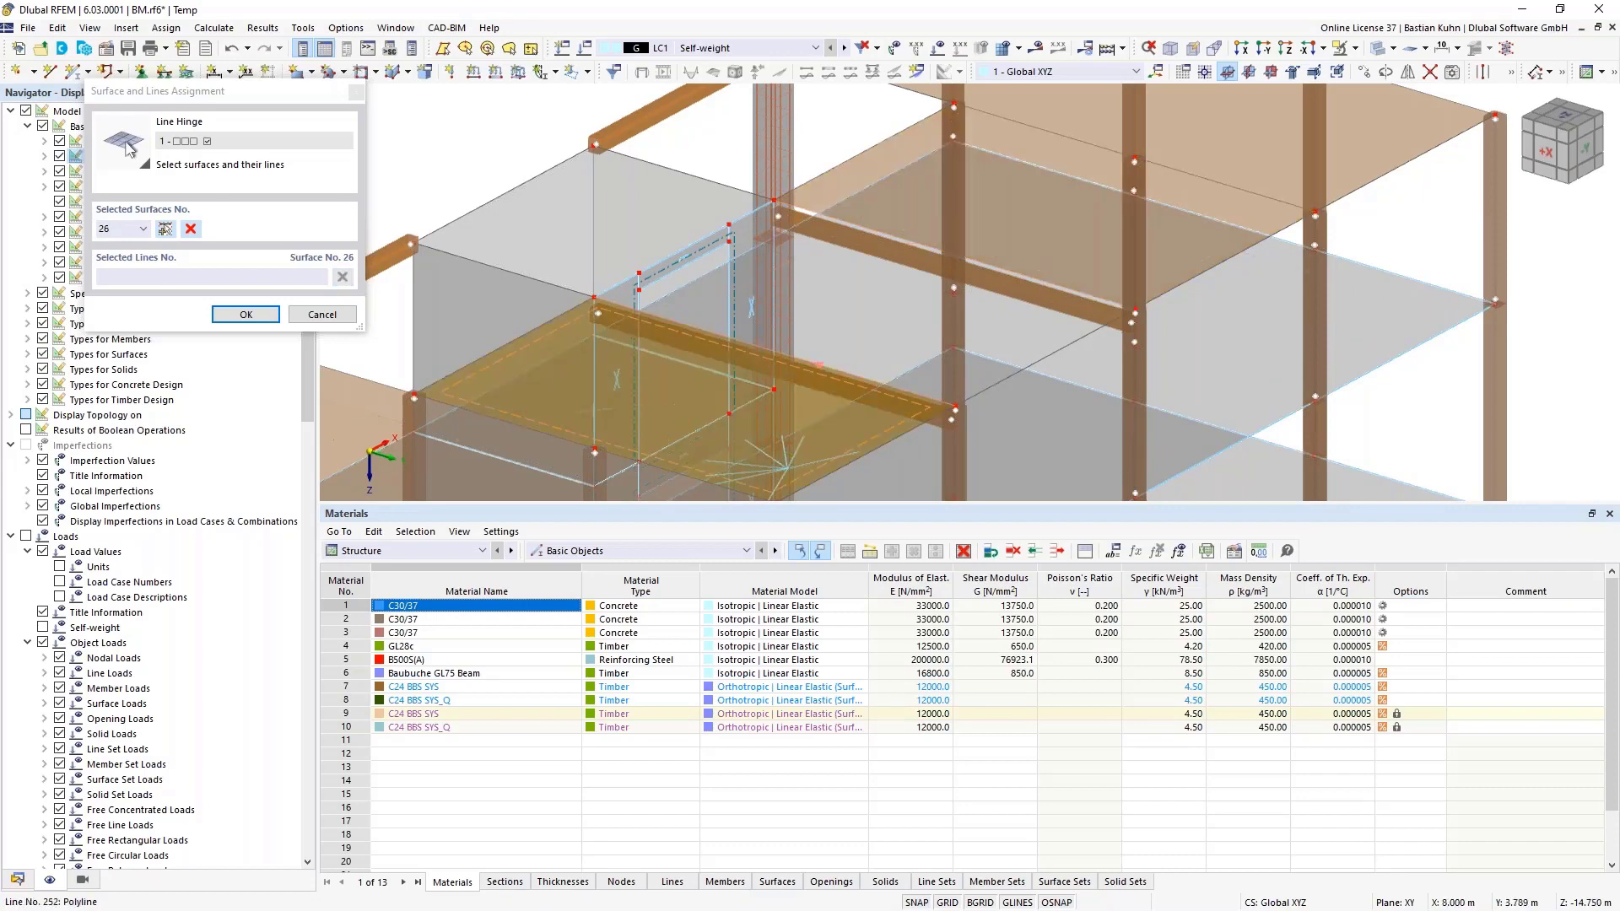
left_click(638, 313)
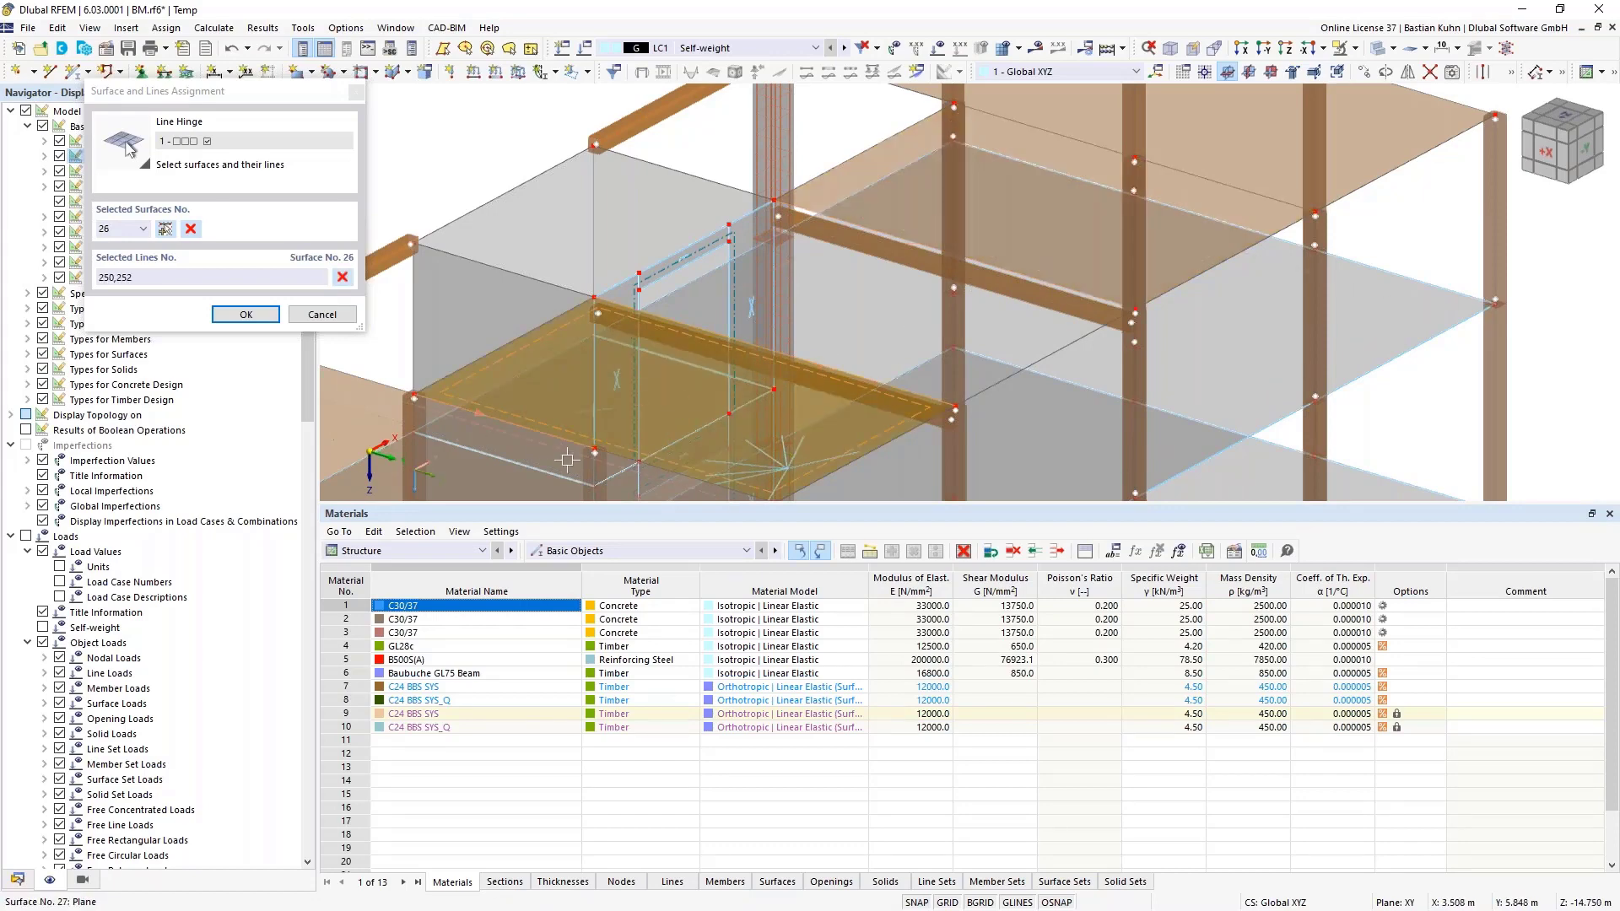
left_click(637, 459)
left_click(637, 460)
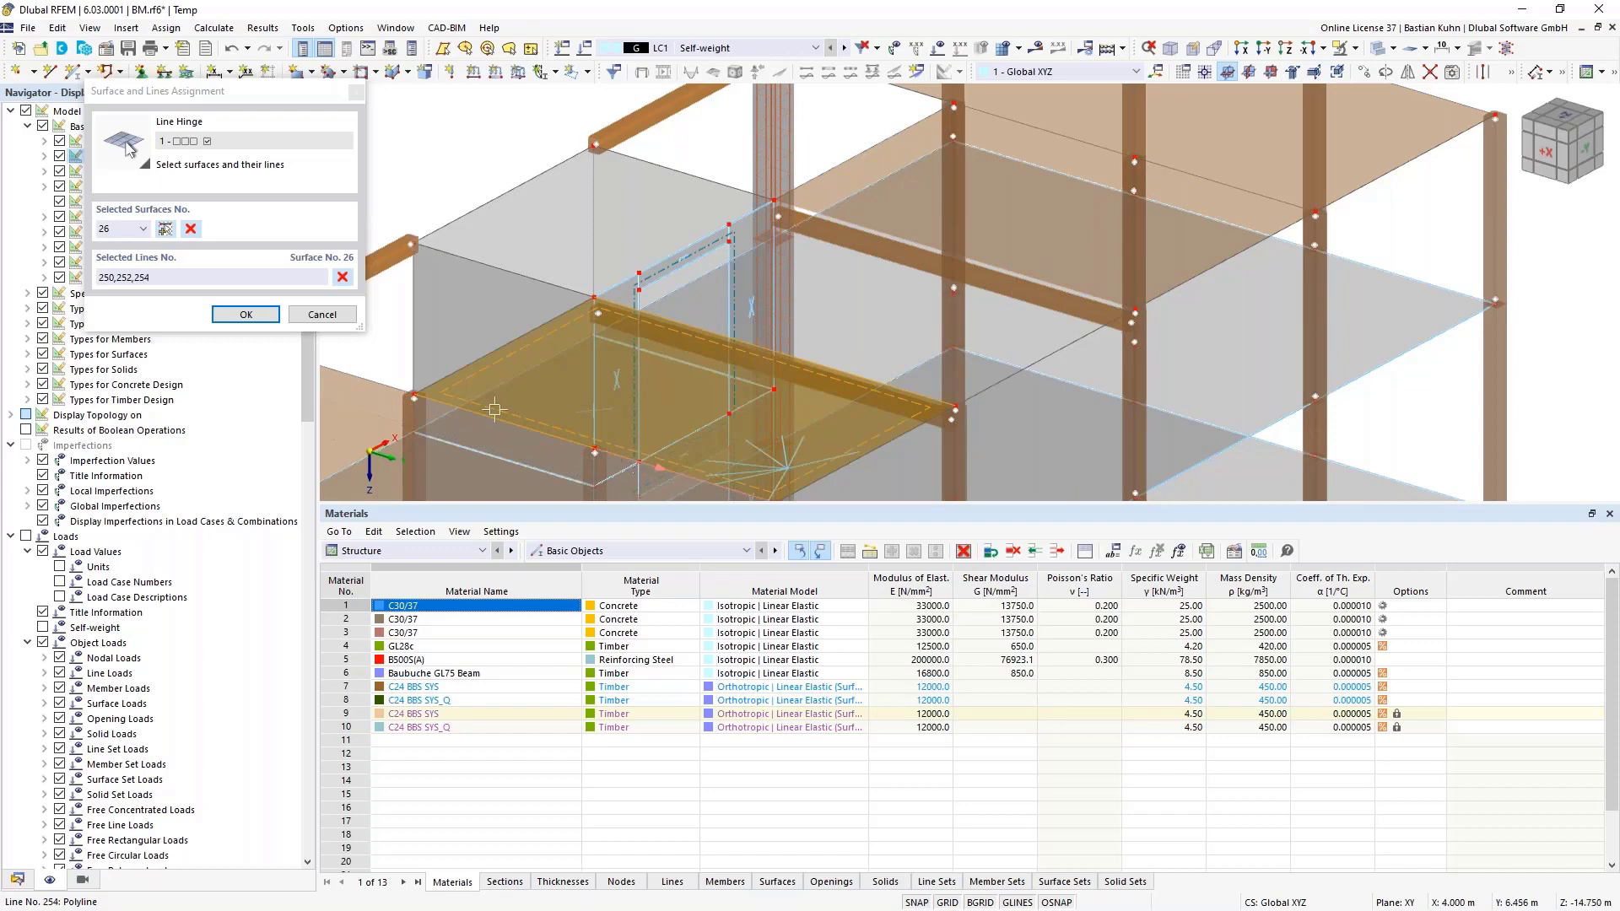
left_click(245, 314)
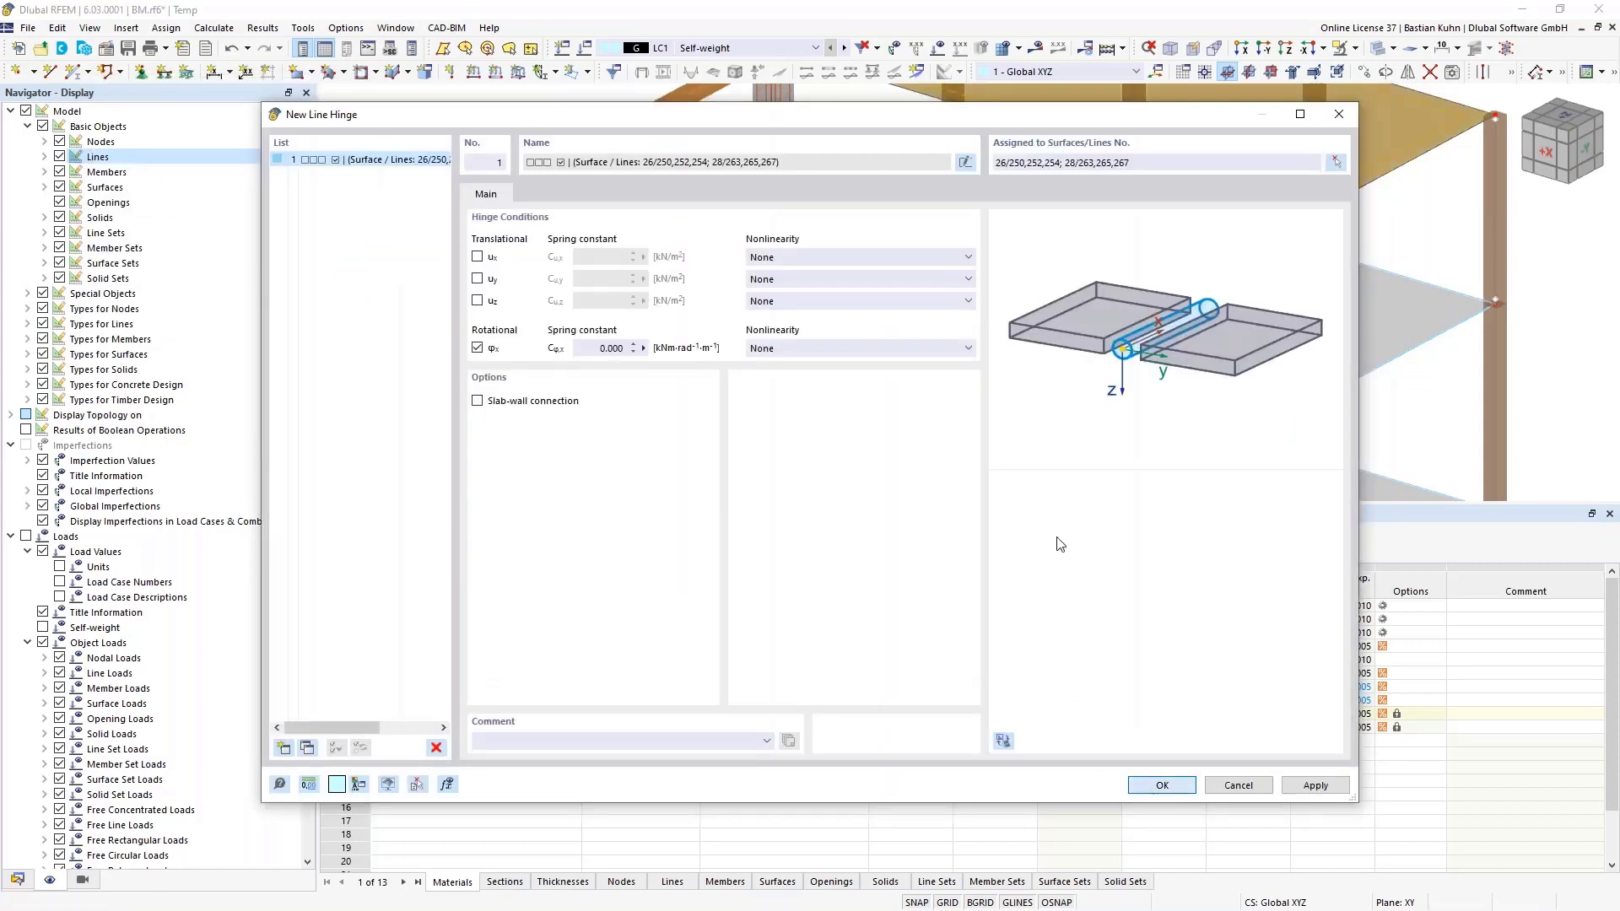
key("Return")
Increase the spacing of the line hinge graphics along the roof panel edges.
scroll(1147, 146, "up", 3)
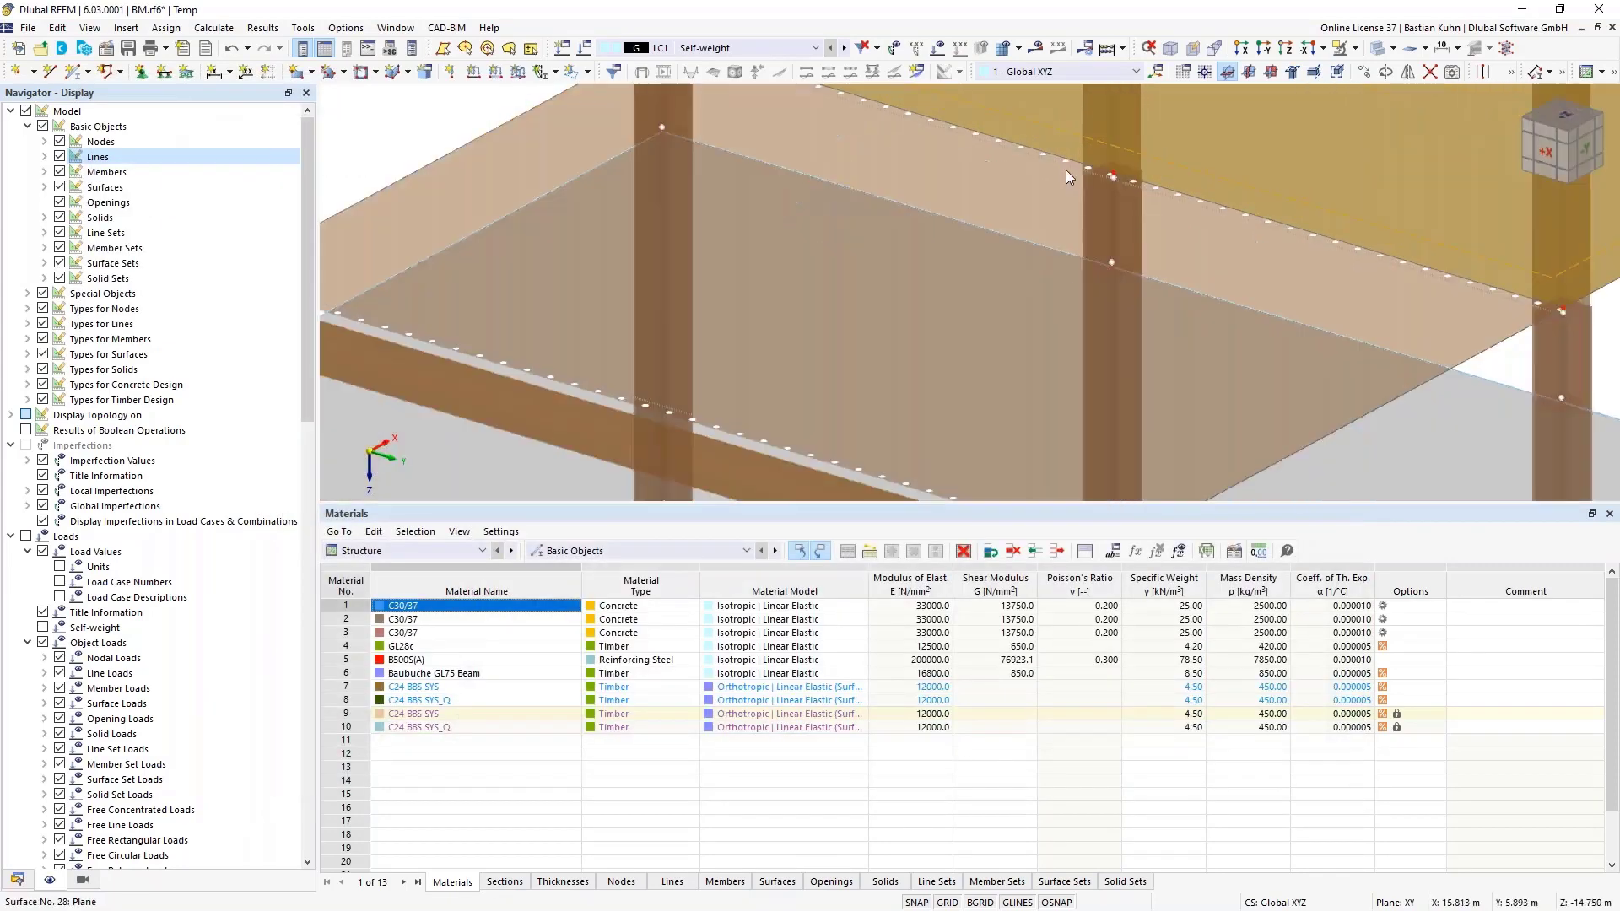
right_click(1056, 161)
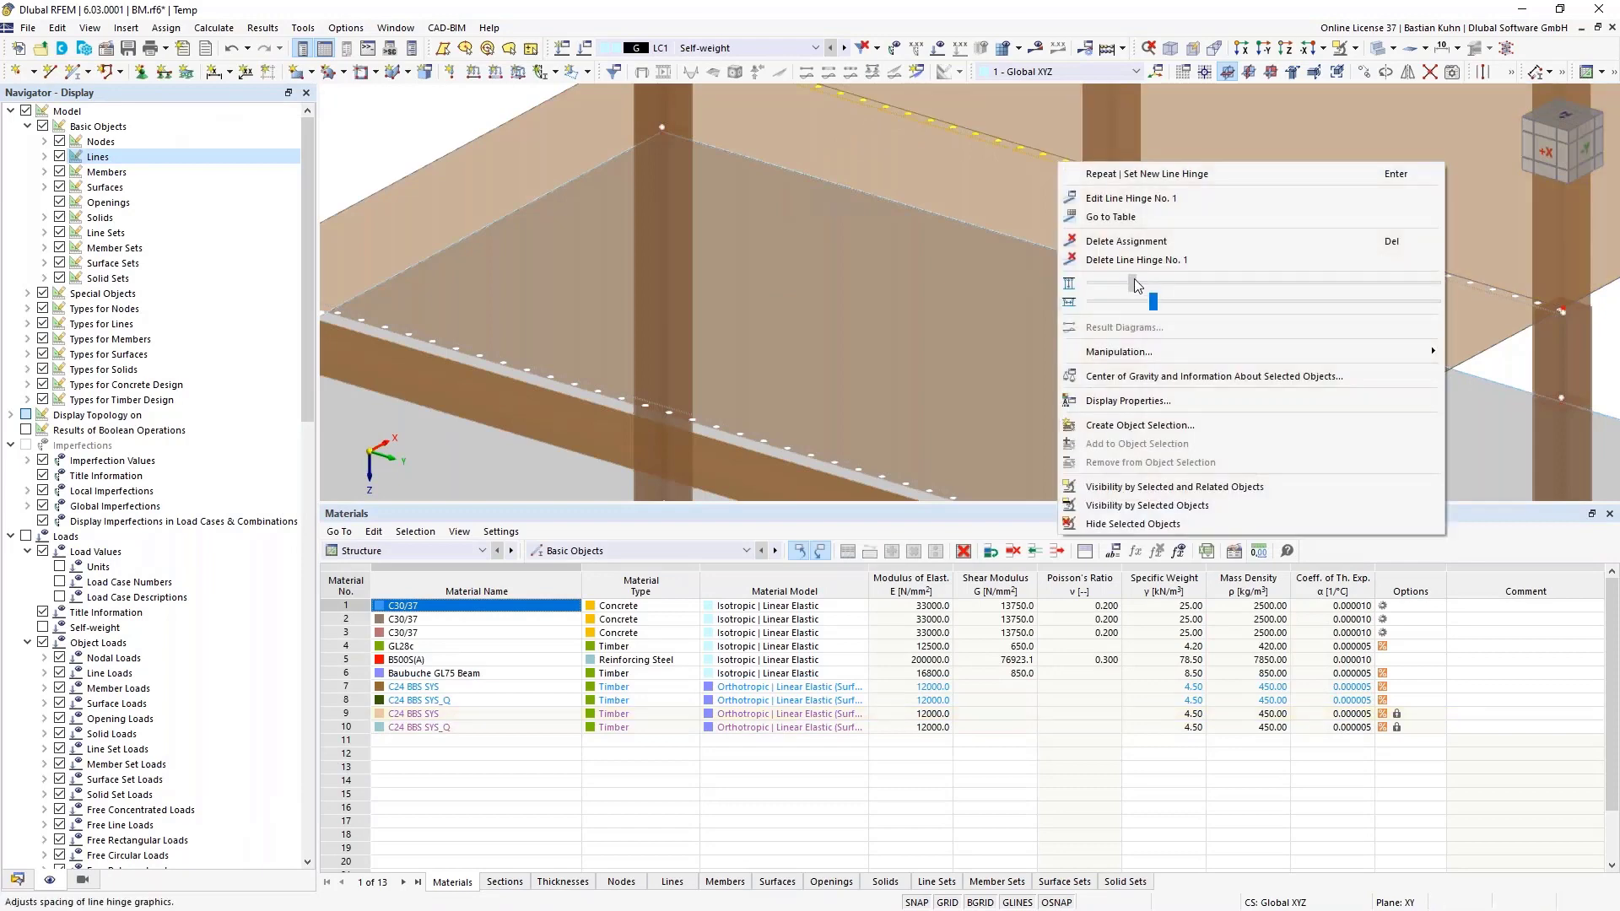
left_click_drag(1135, 285, 1343, 285)
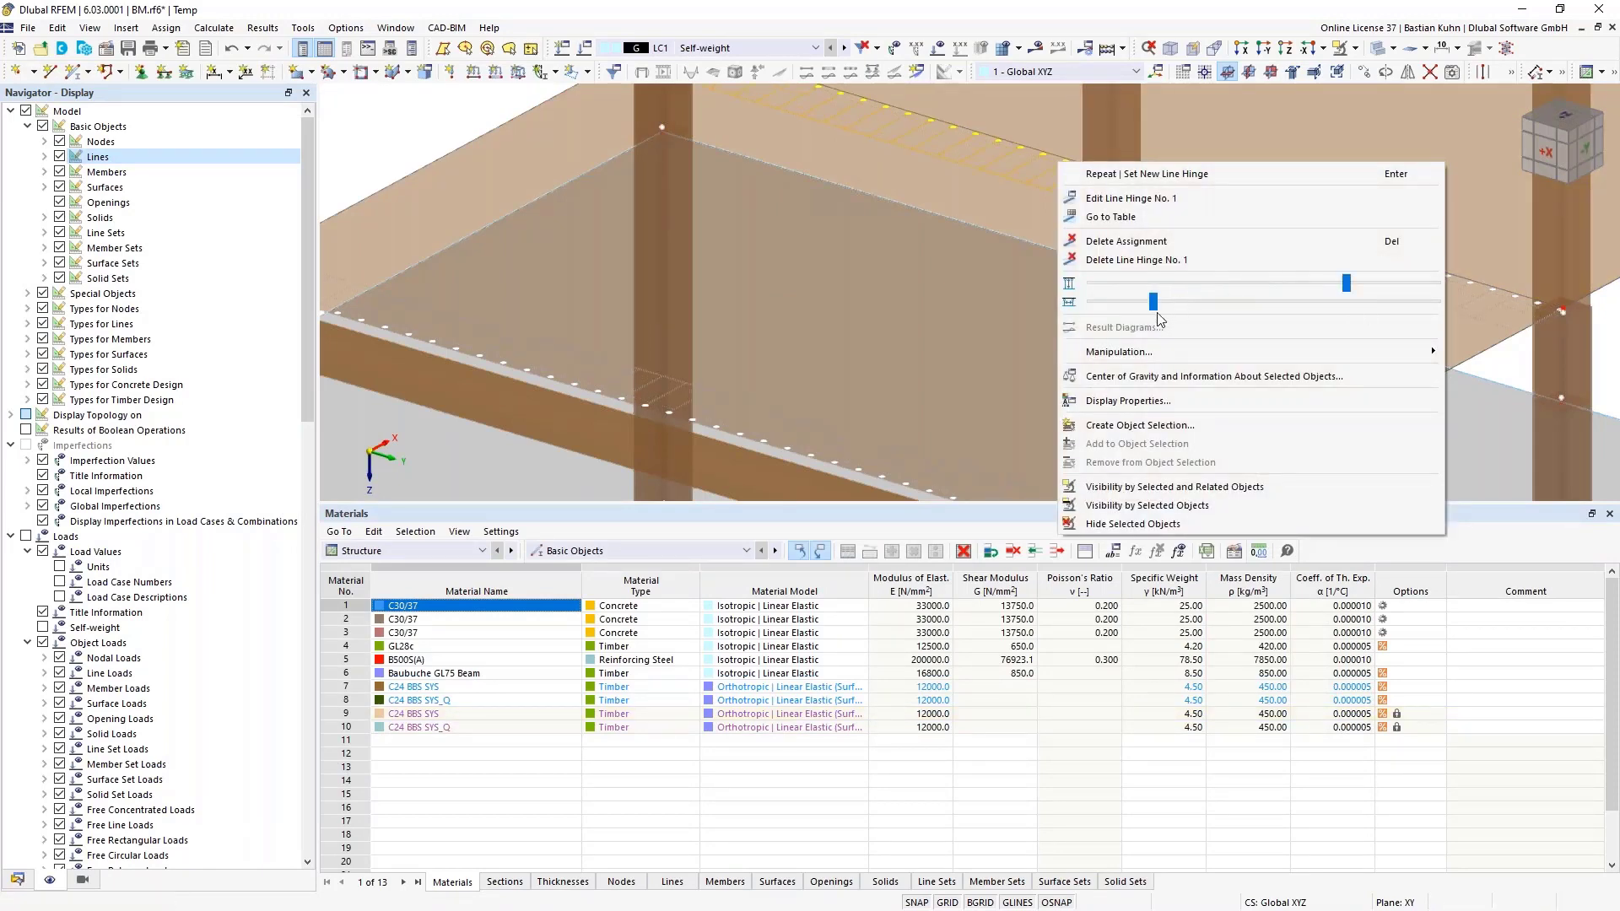
left_click(996, 300)
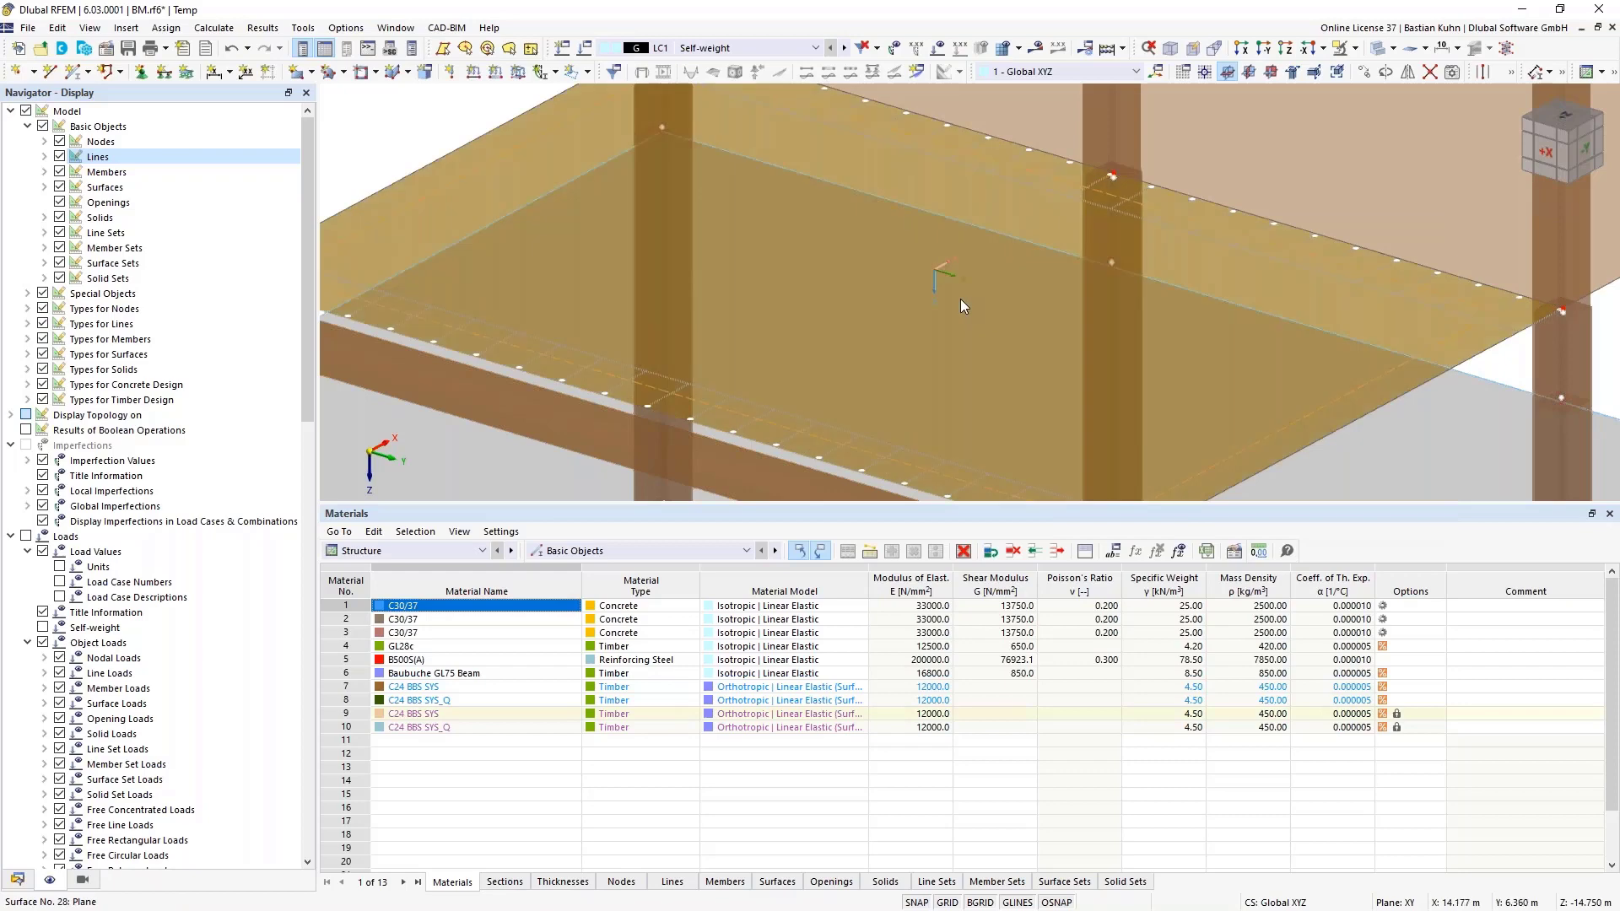
scroll(960, 300, "down", 5)
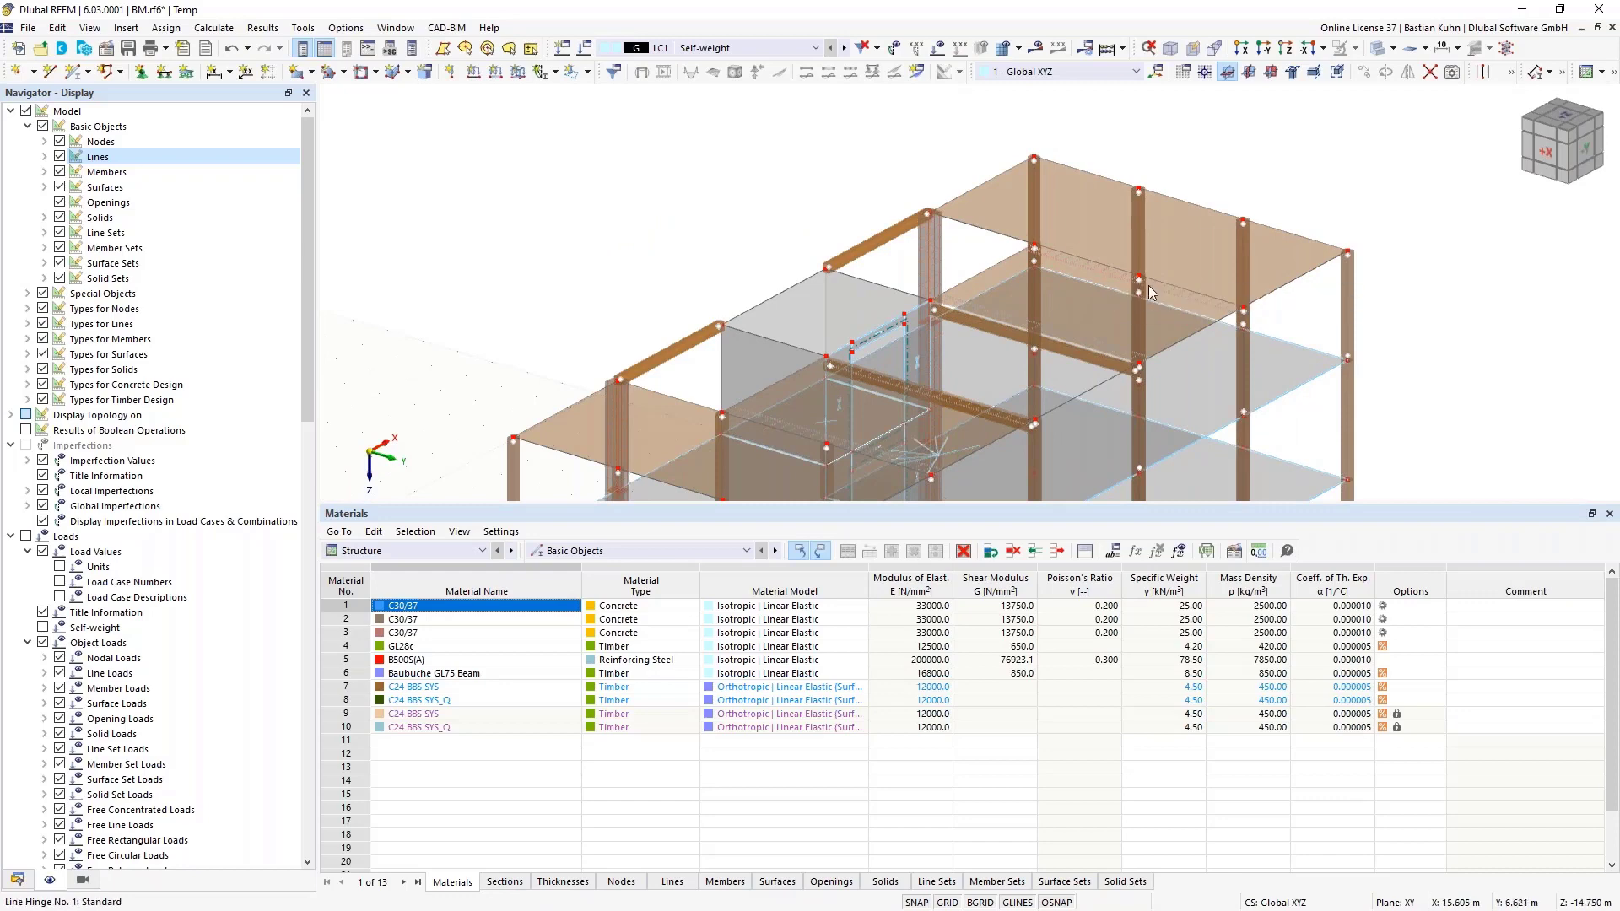
scroll(1085, 334, "down", 5)
middle_click_drag(1085, 334, 875, 271)
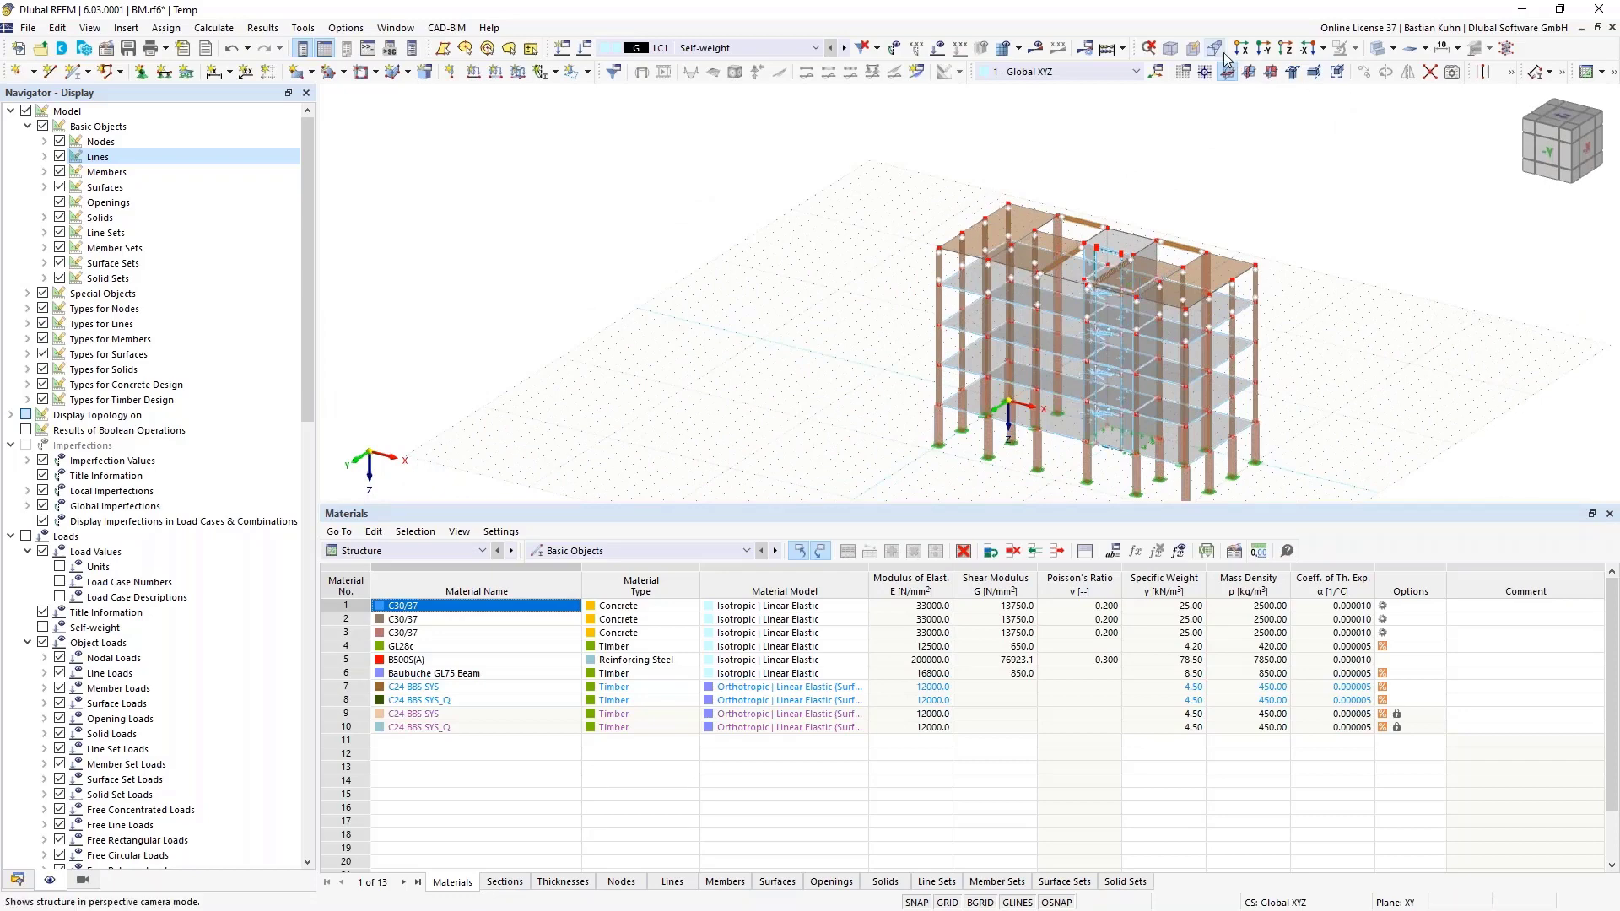
left_click(1281, 51)
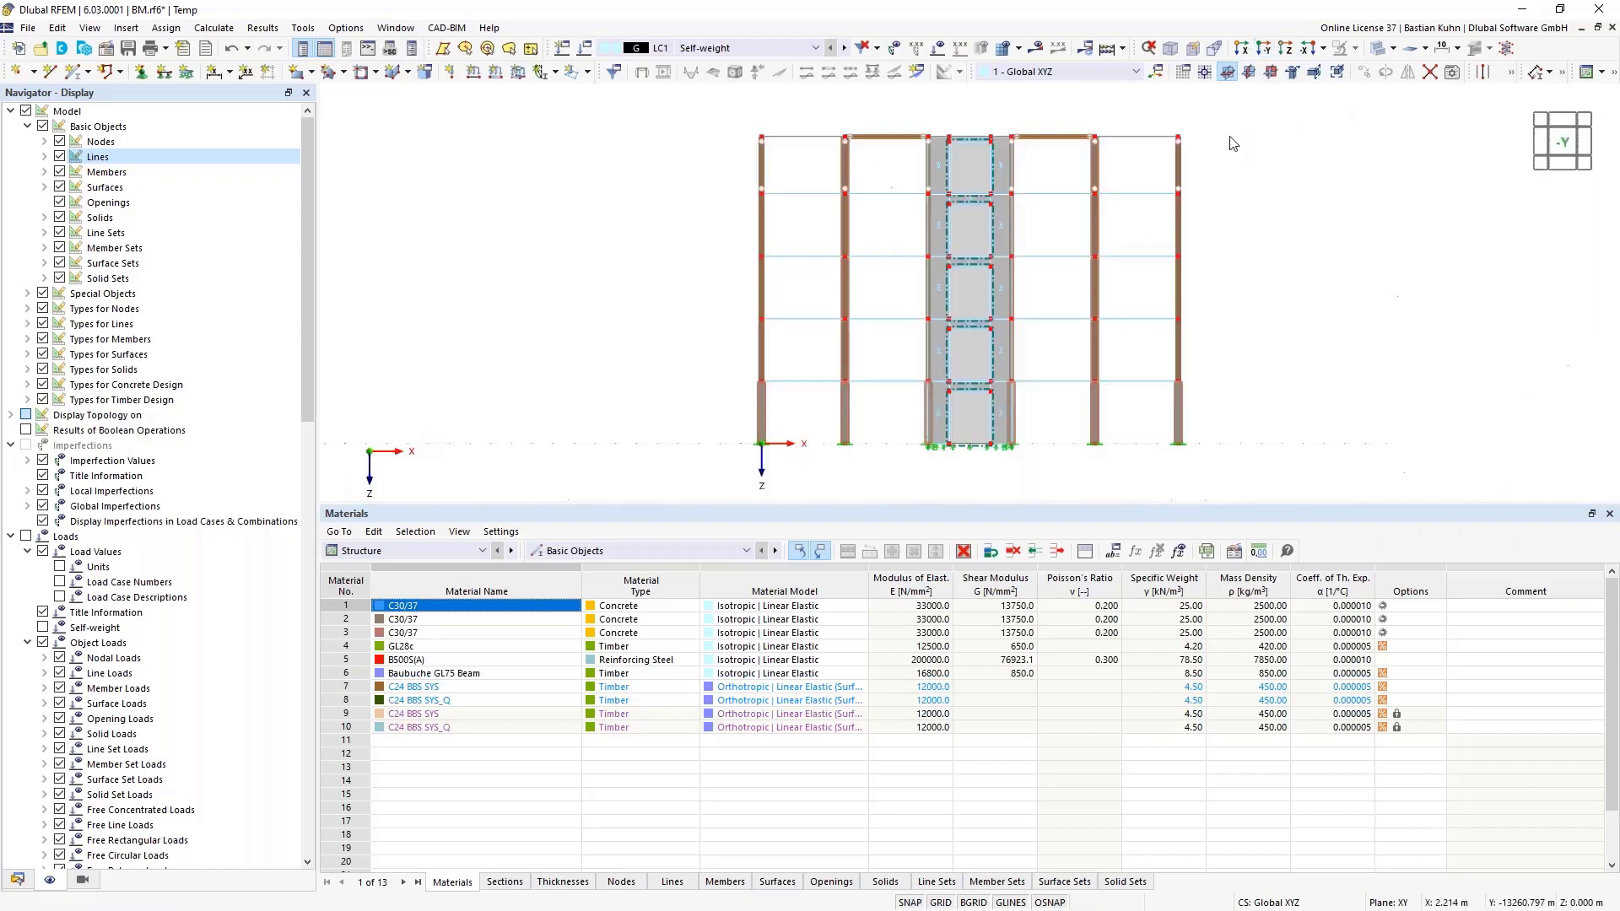
middle_click_drag(1244, 242, 1017, 263, "ctrl")
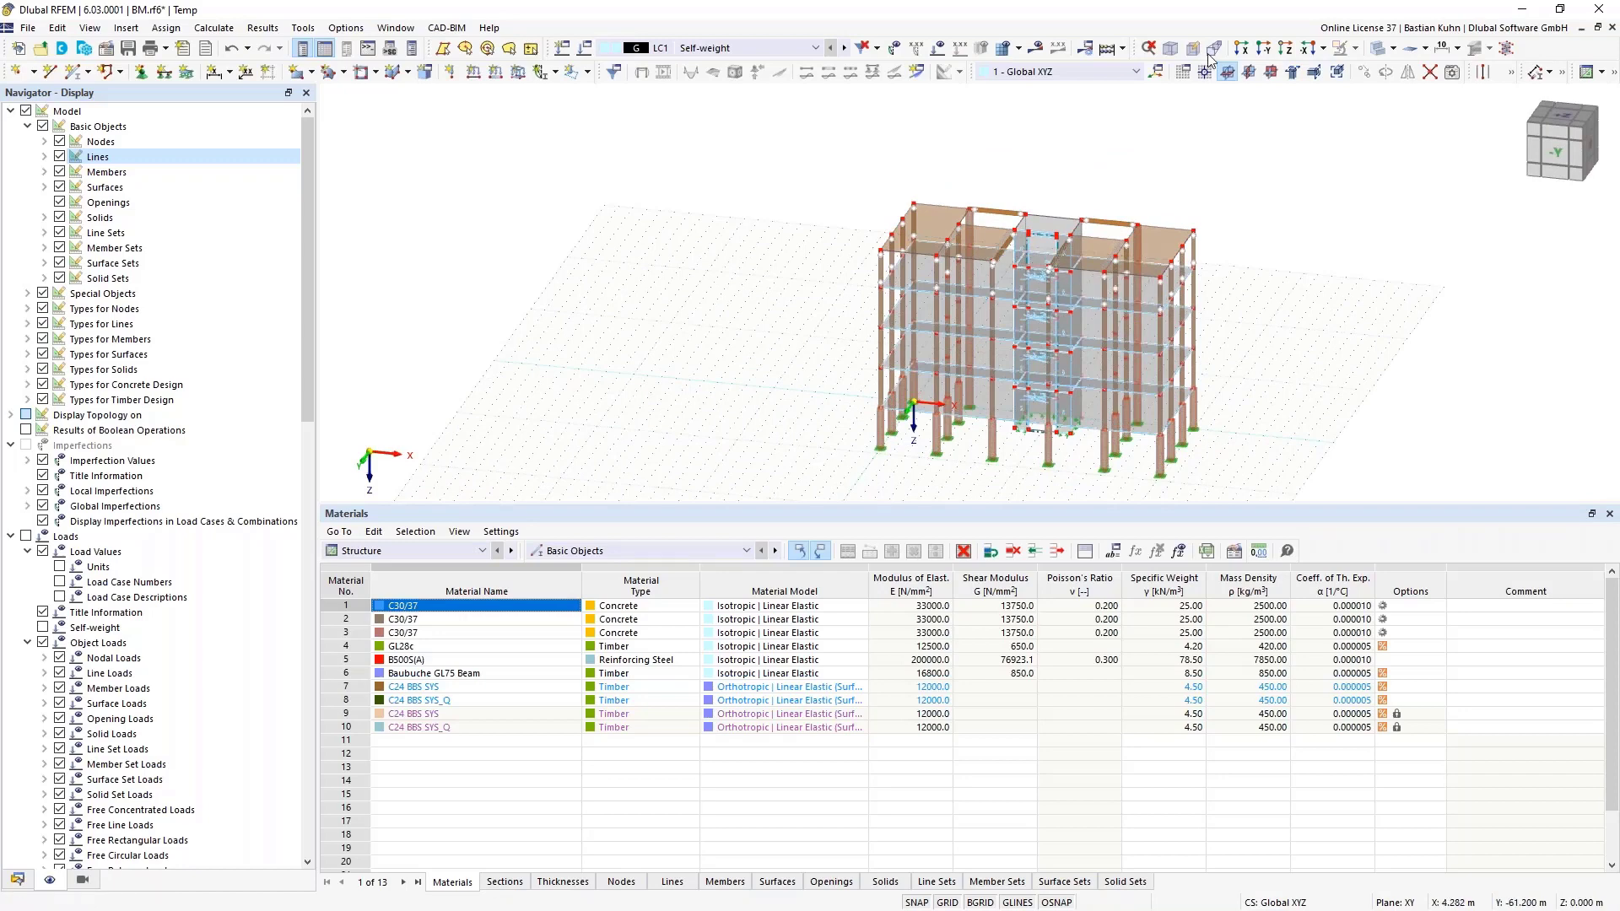
Copy the top storey once by -2.75 m in Z and delete the duplicated core section at the new level.
left_click(1263, 48)
left_click_drag(1235, 168, 687, 111)
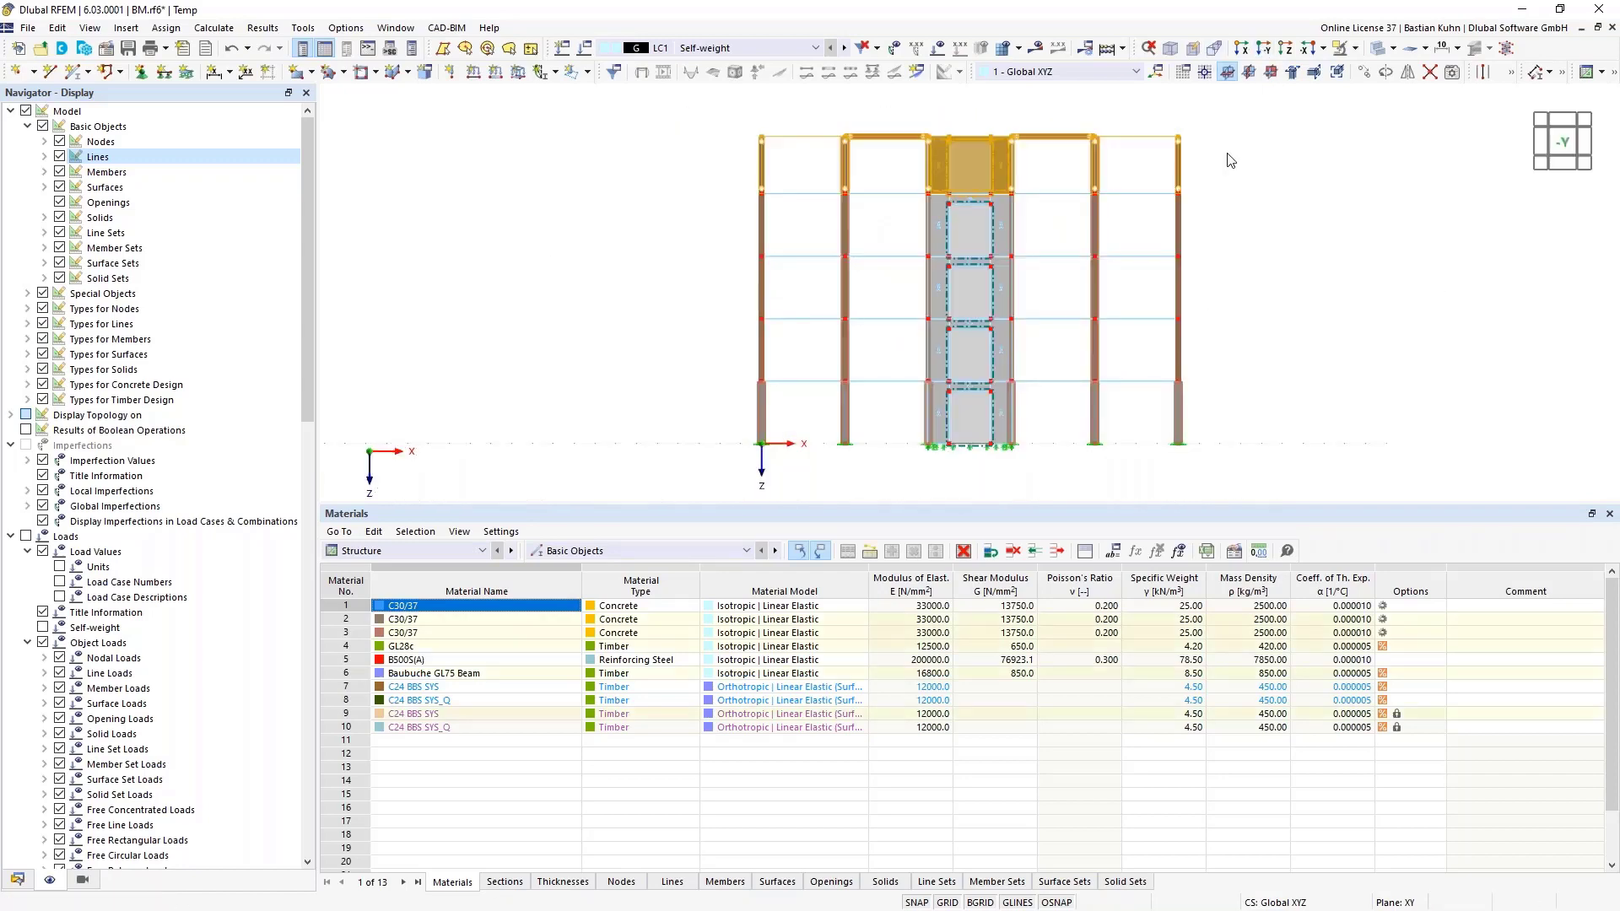
left_click(1360, 73)
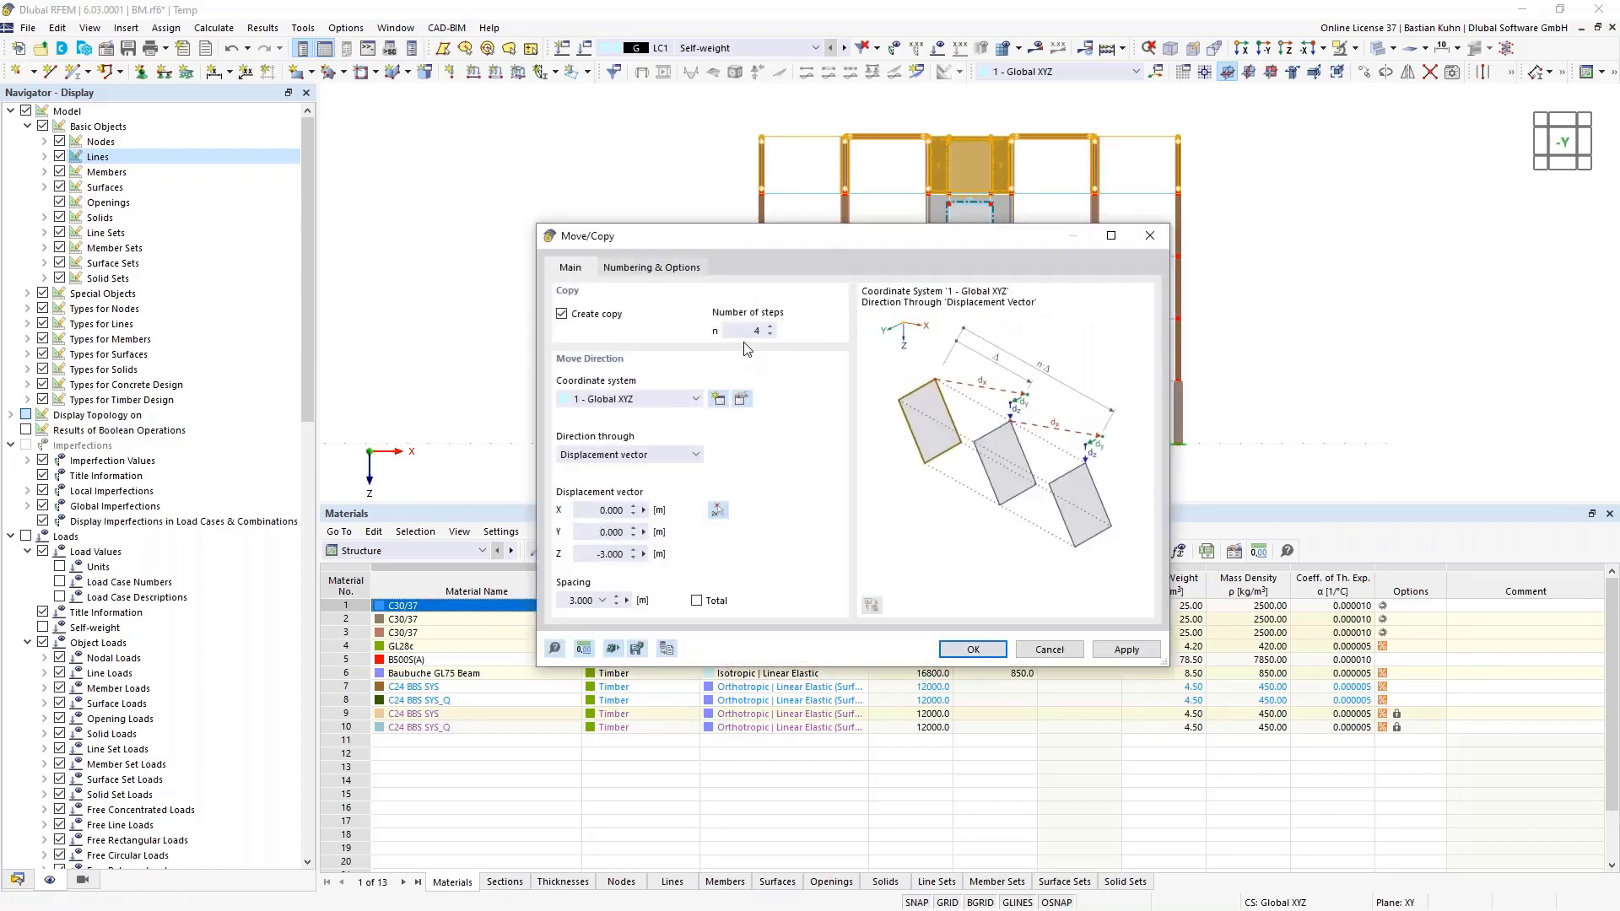
type("1")
left_click(628, 554)
type("-2,75")
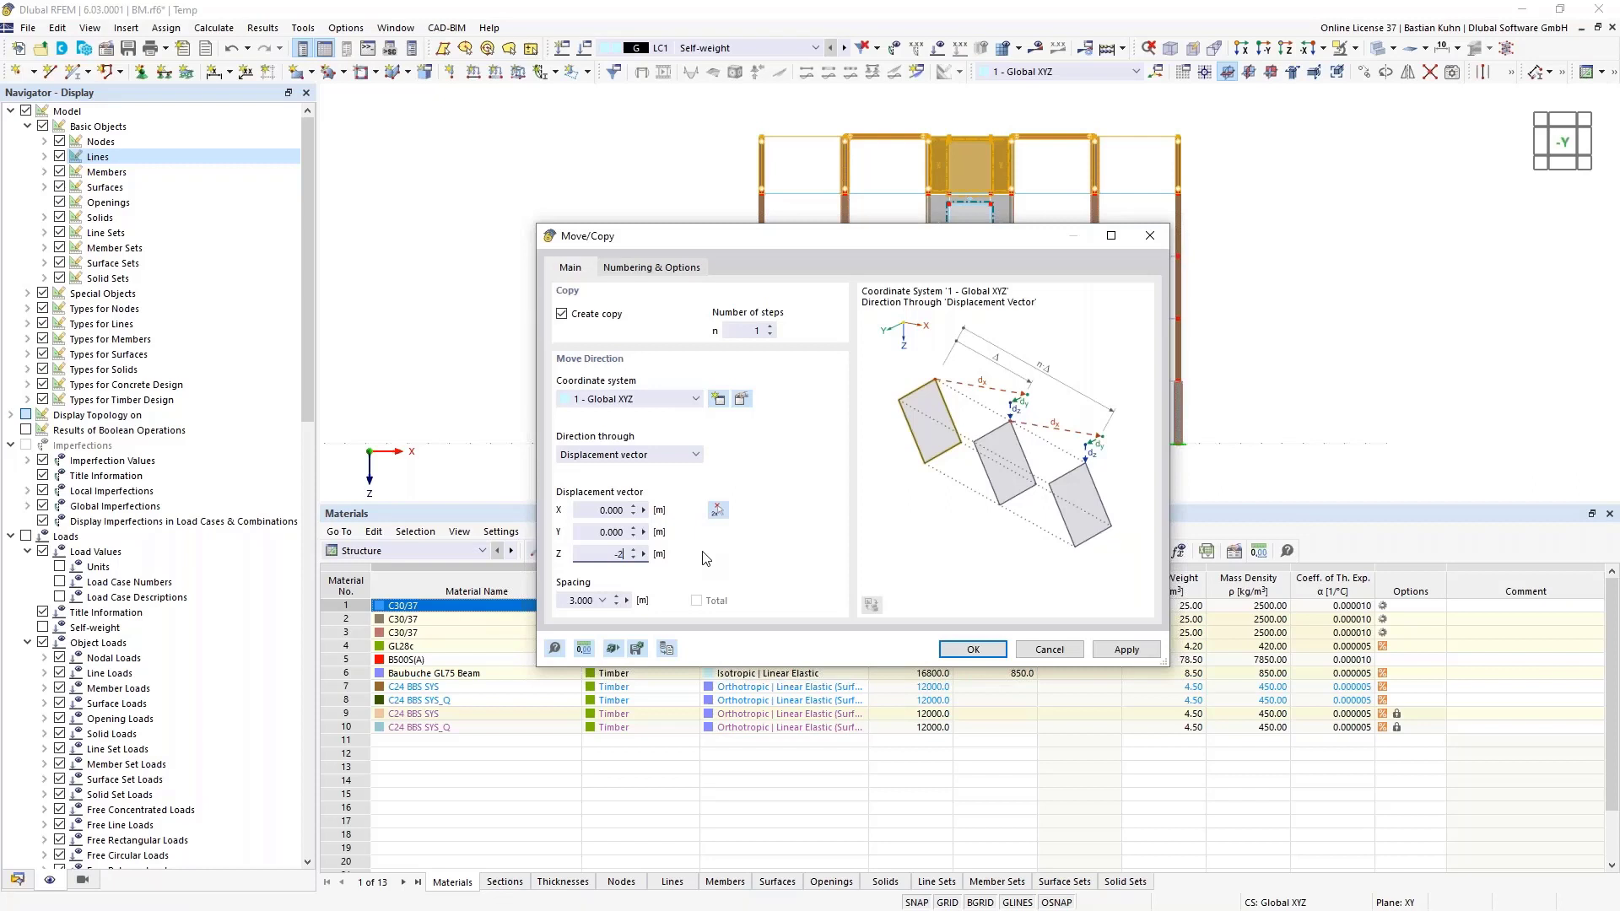
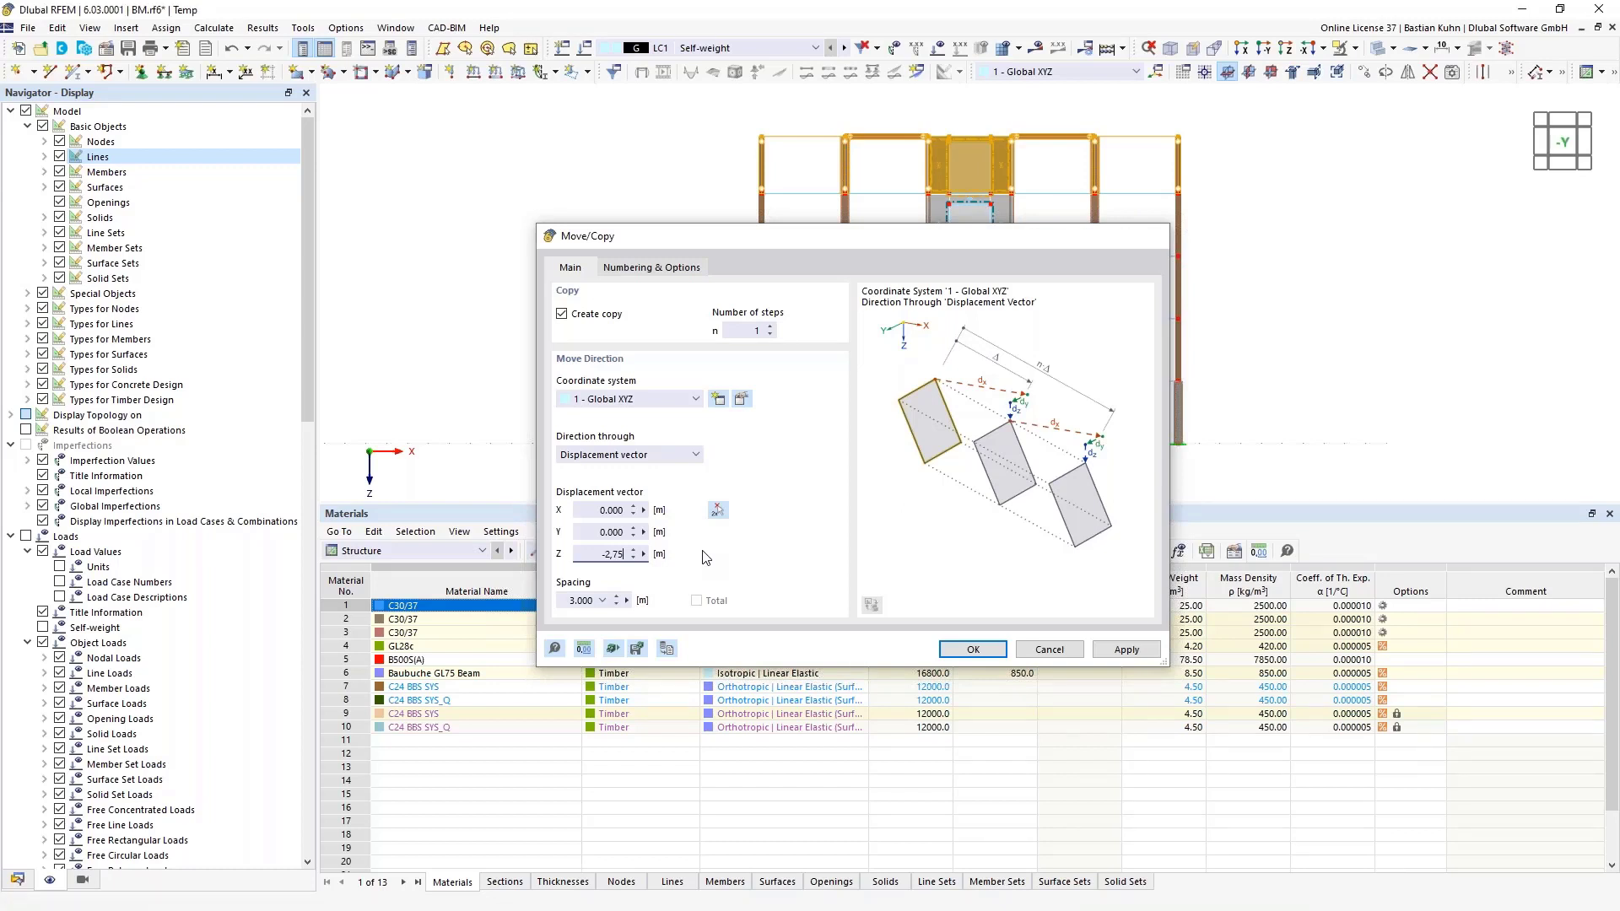
key("Return")
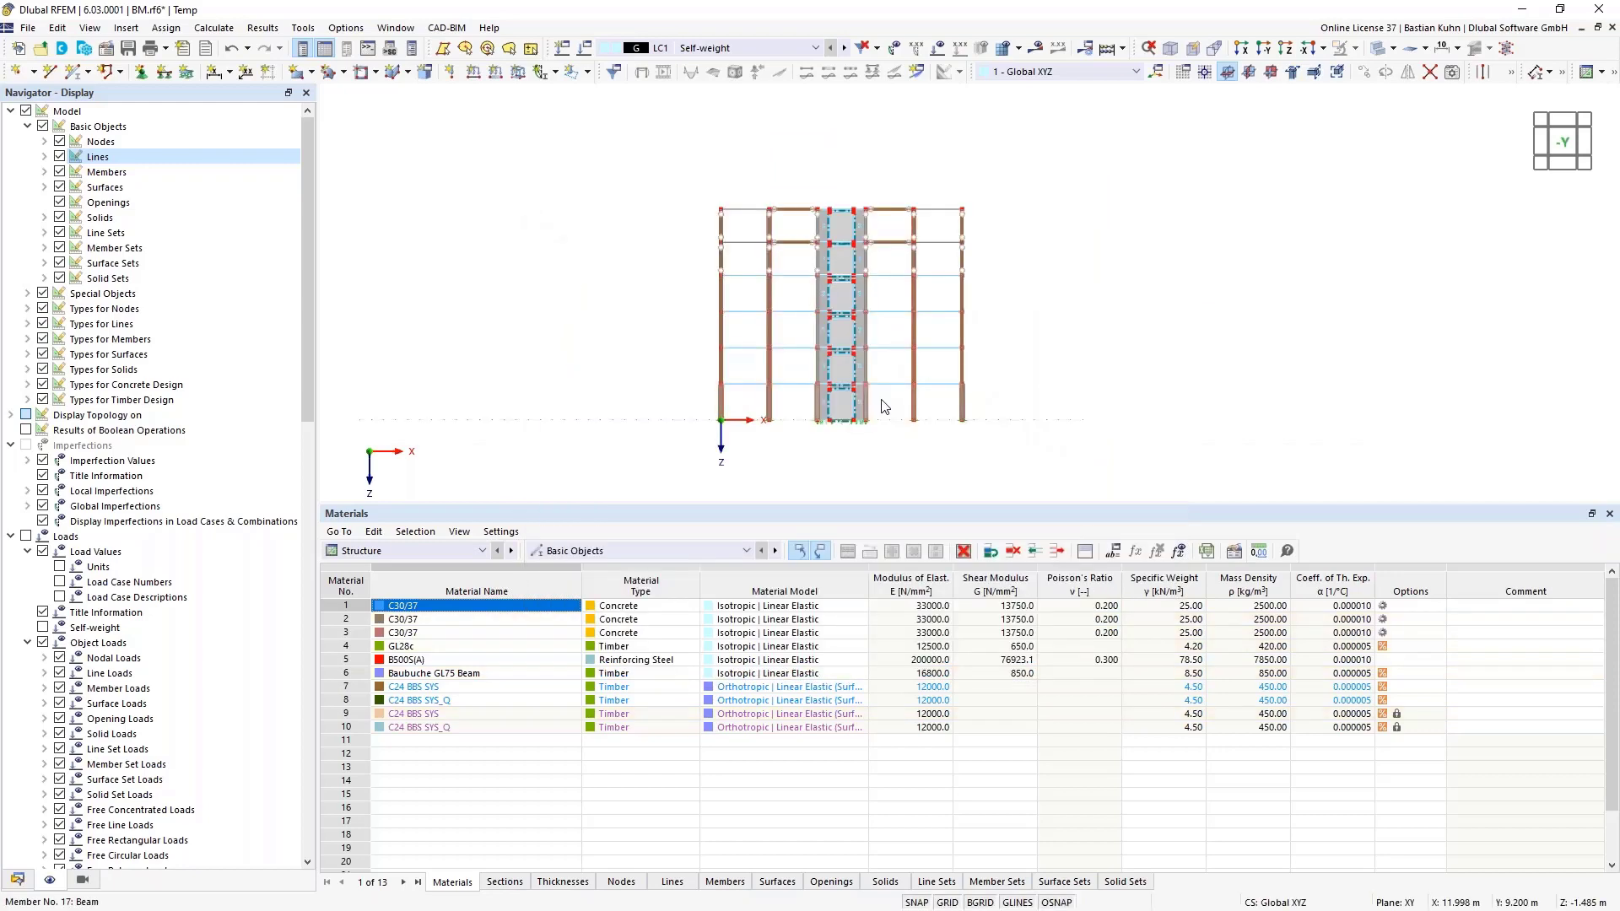
left_click_drag(874, 168, 798, 251)
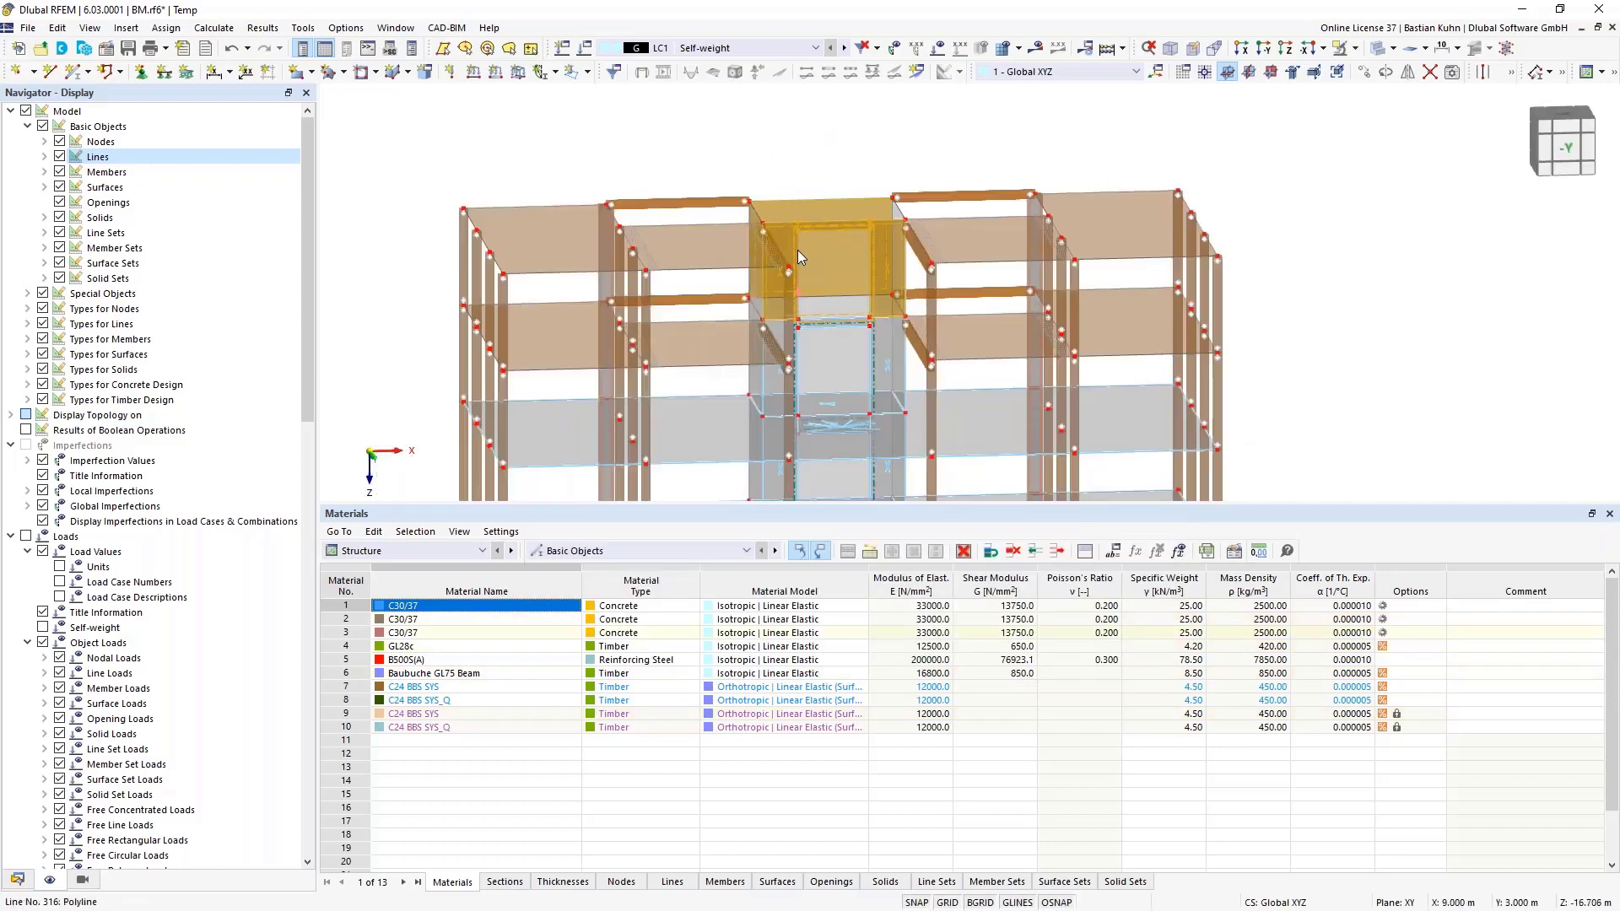
key("Delete")
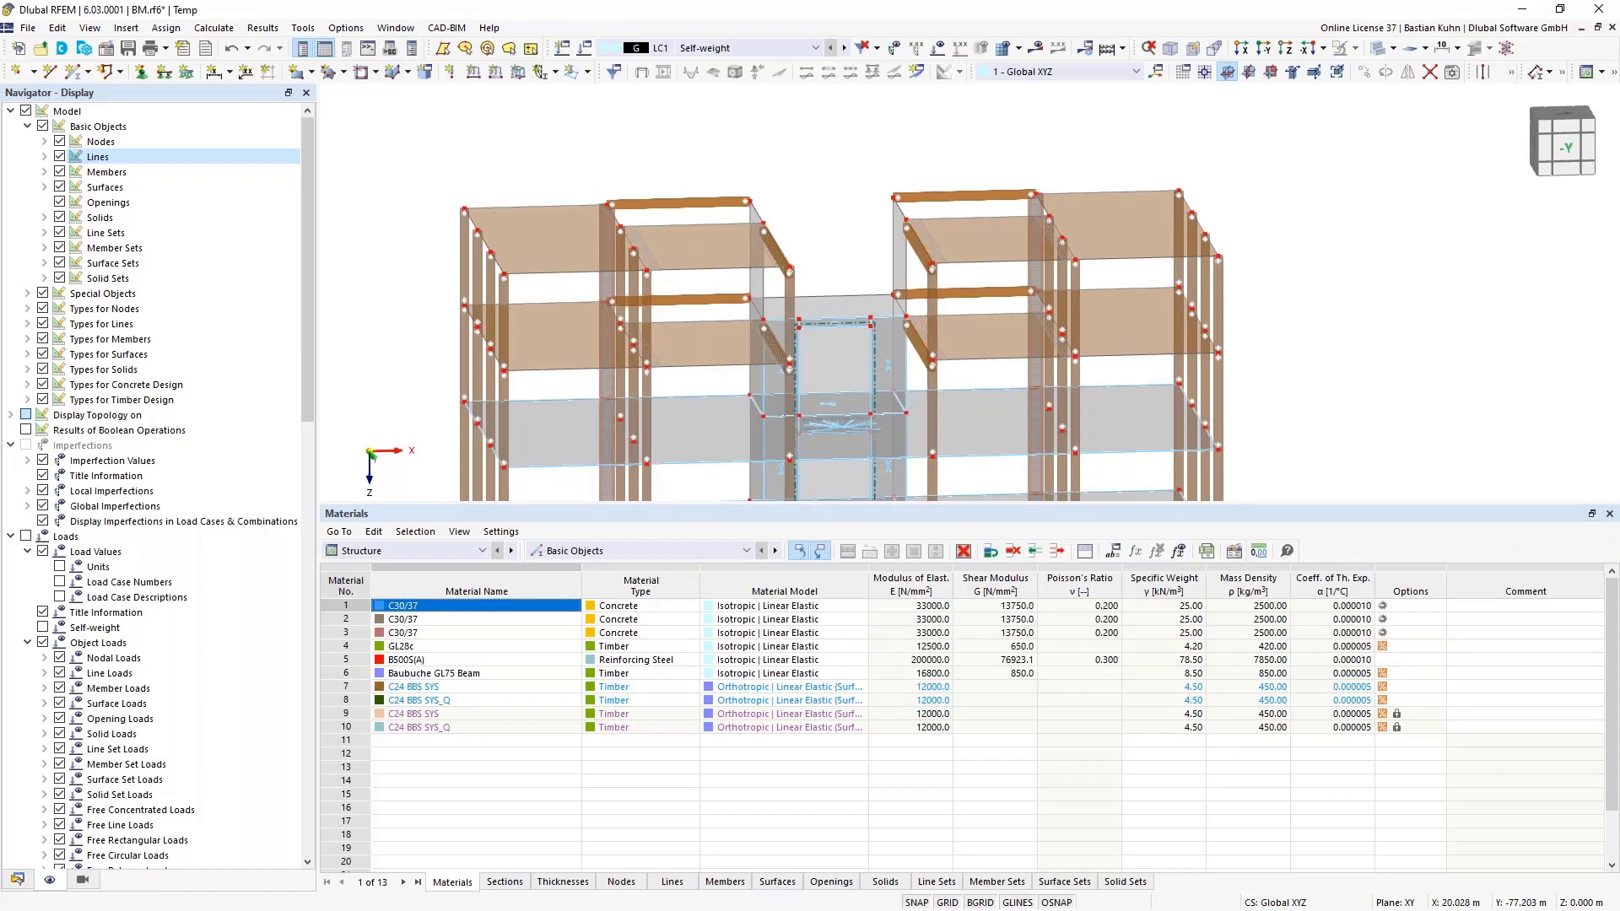
Add a rectangular concrete surface with thickness Uniform, d: 300.0 mm, C30/37 over the top of the core between the roof panels.
middle_click_drag(793, 354, 842, 256)
left_click(841, 256)
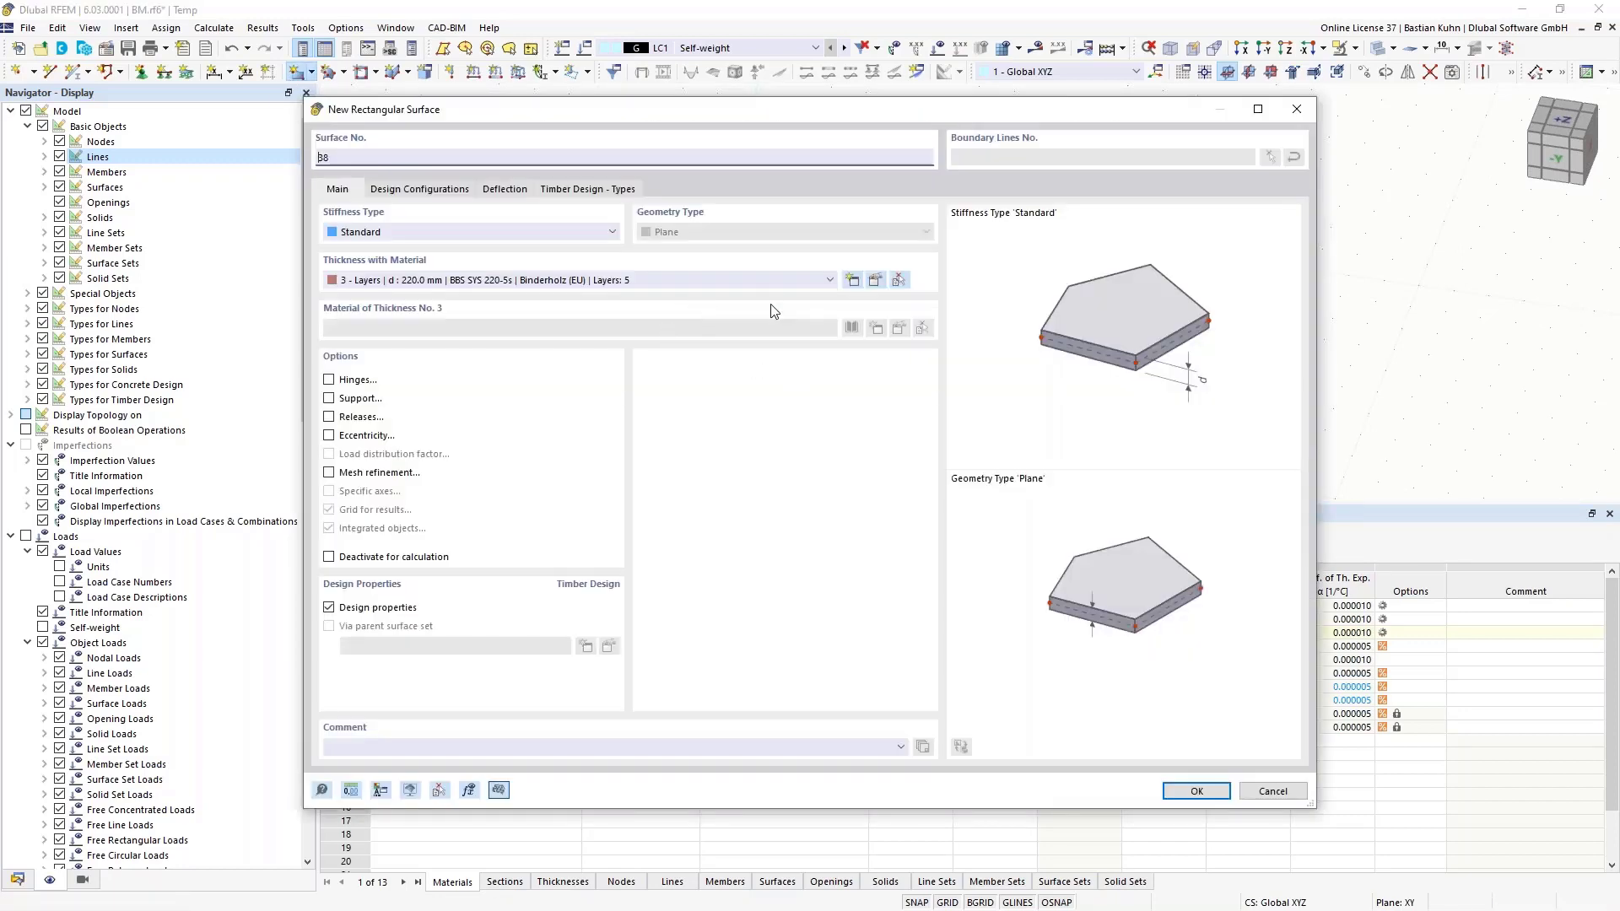
left_click(770, 283)
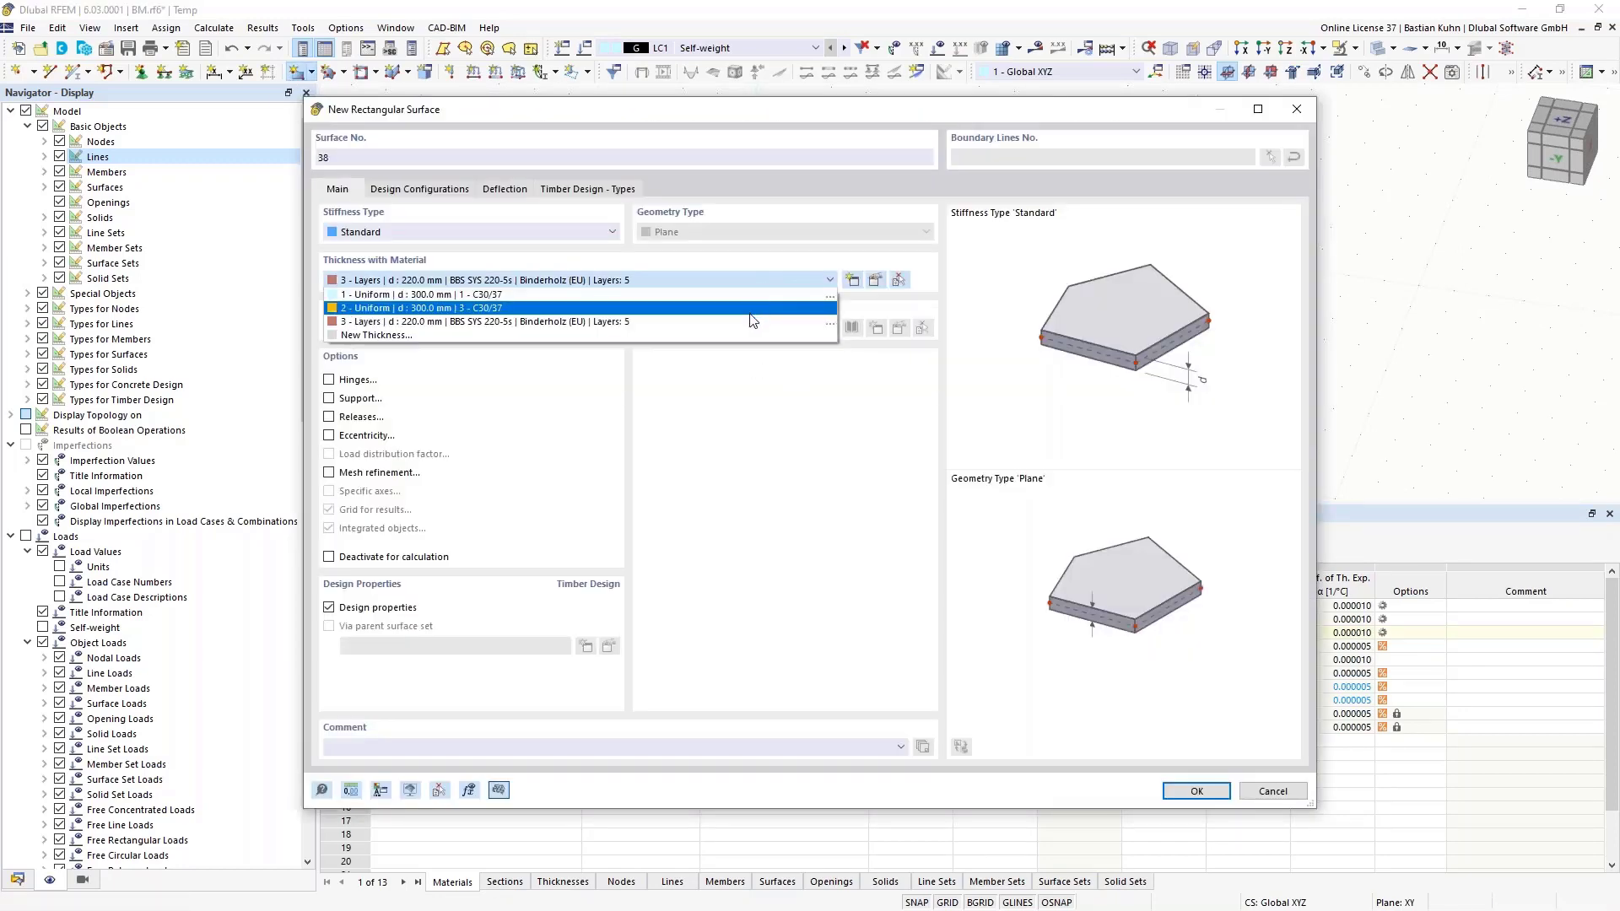
left_click(746, 295)
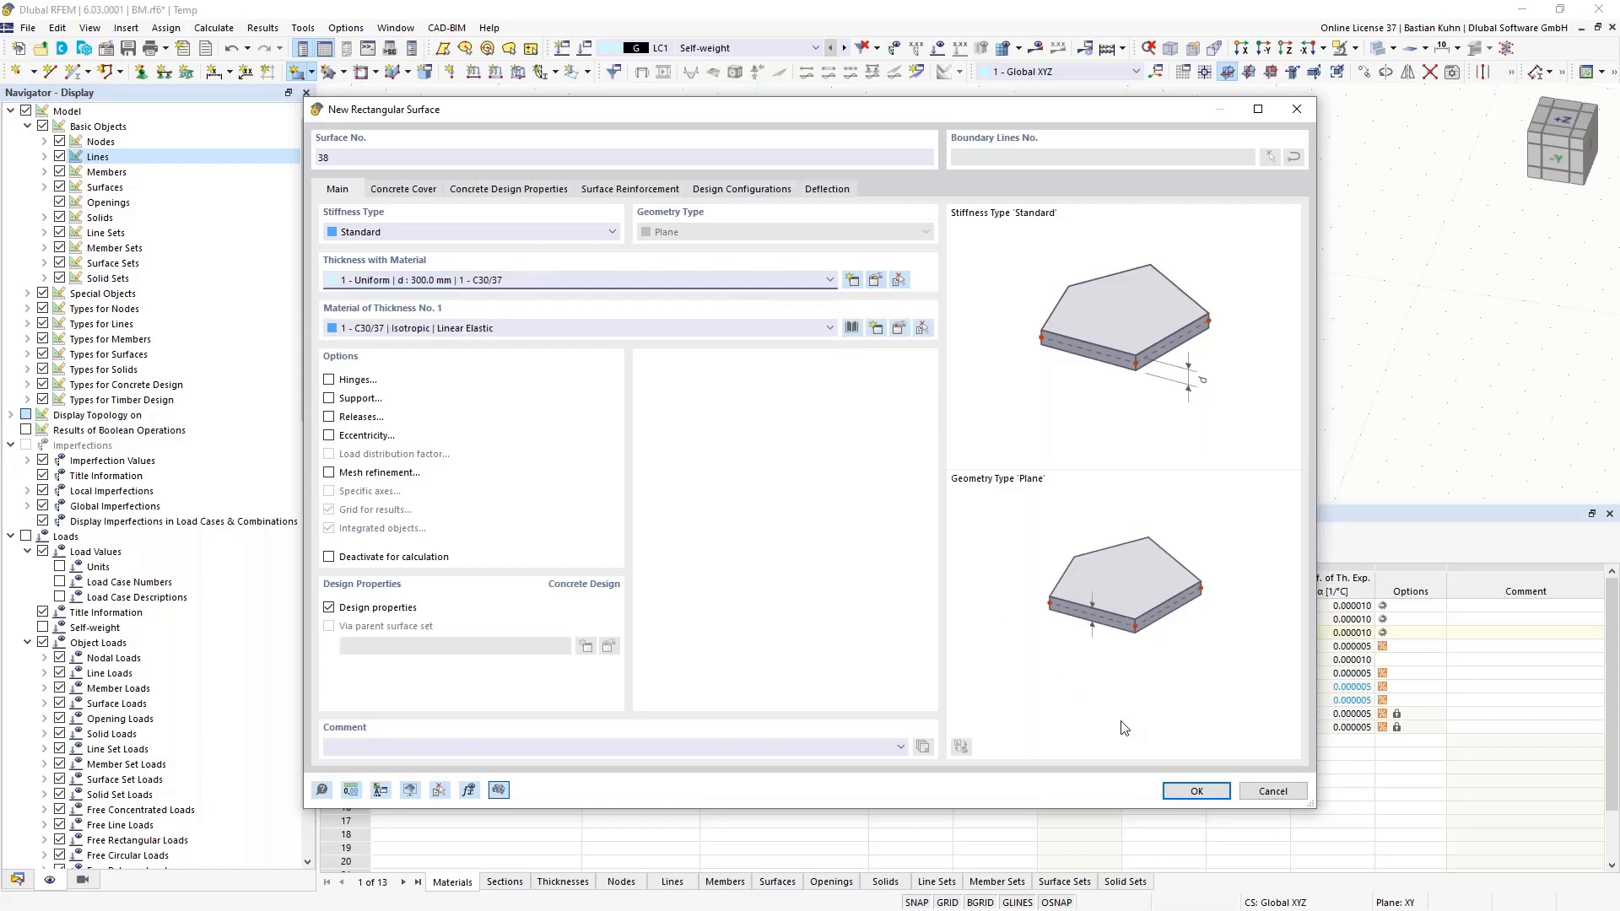
left_click(1175, 793)
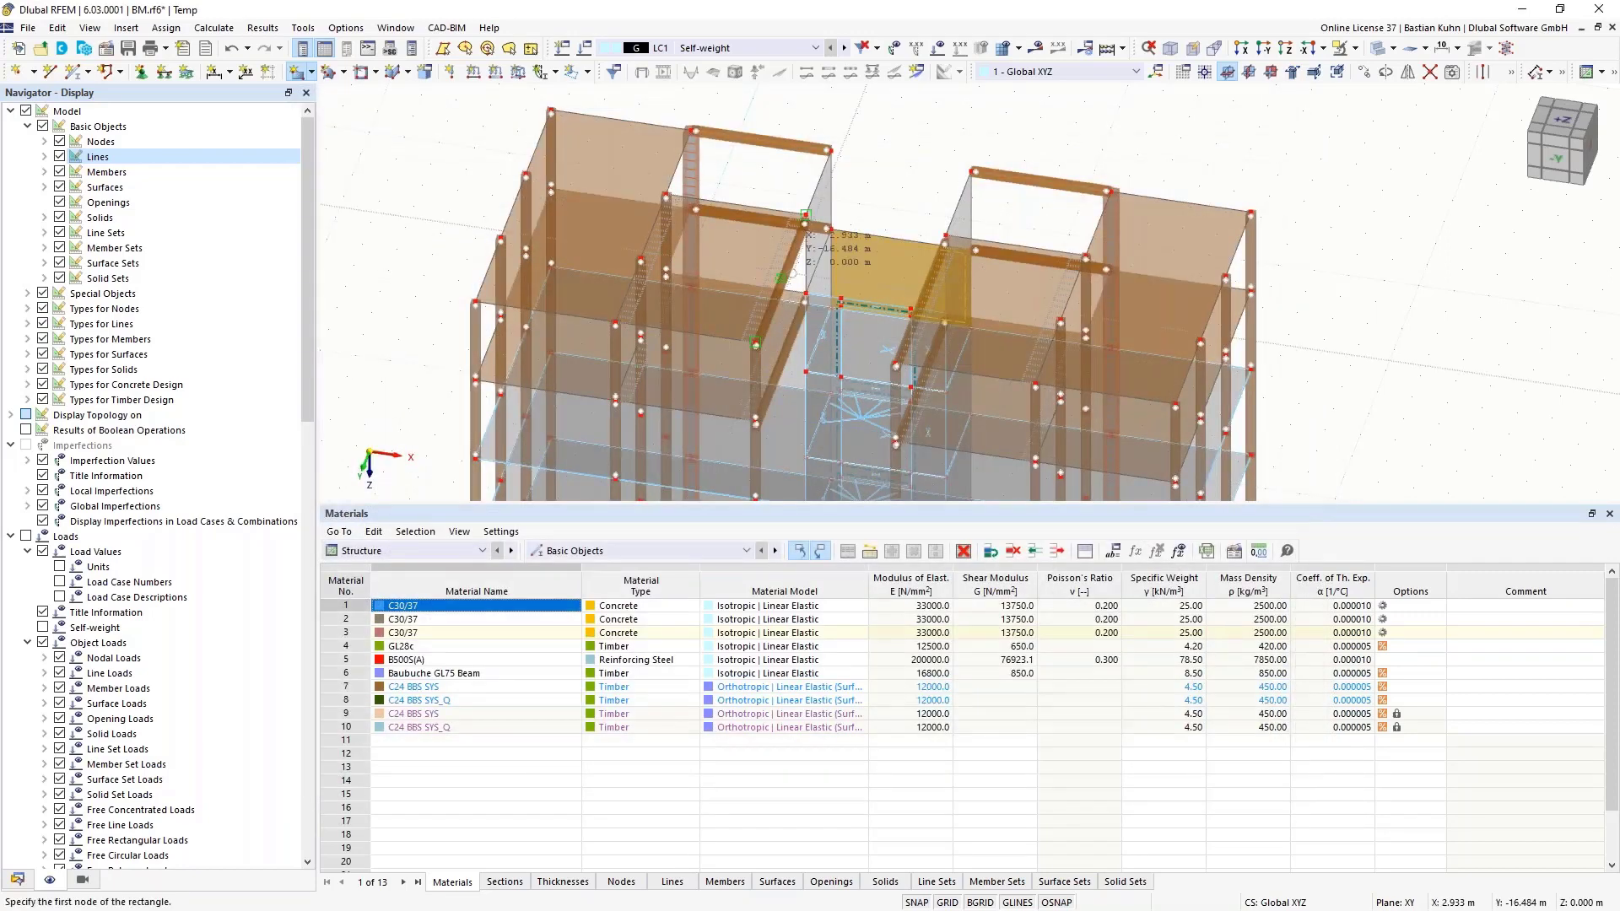
left_click(830, 228)
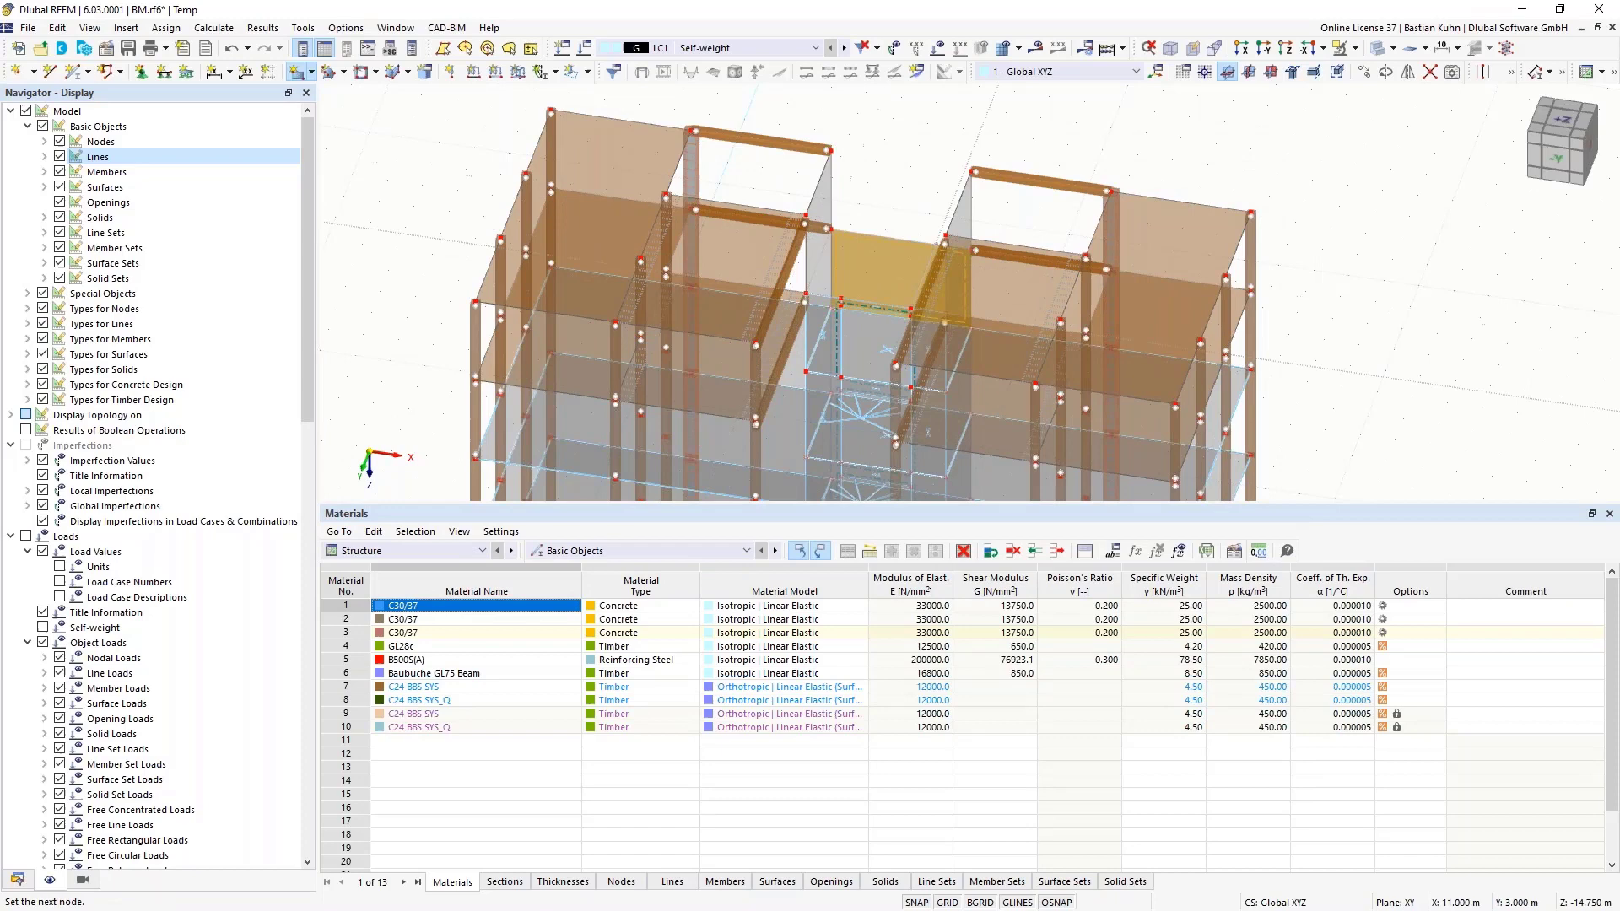
left_click(927, 310)
key("Escape")
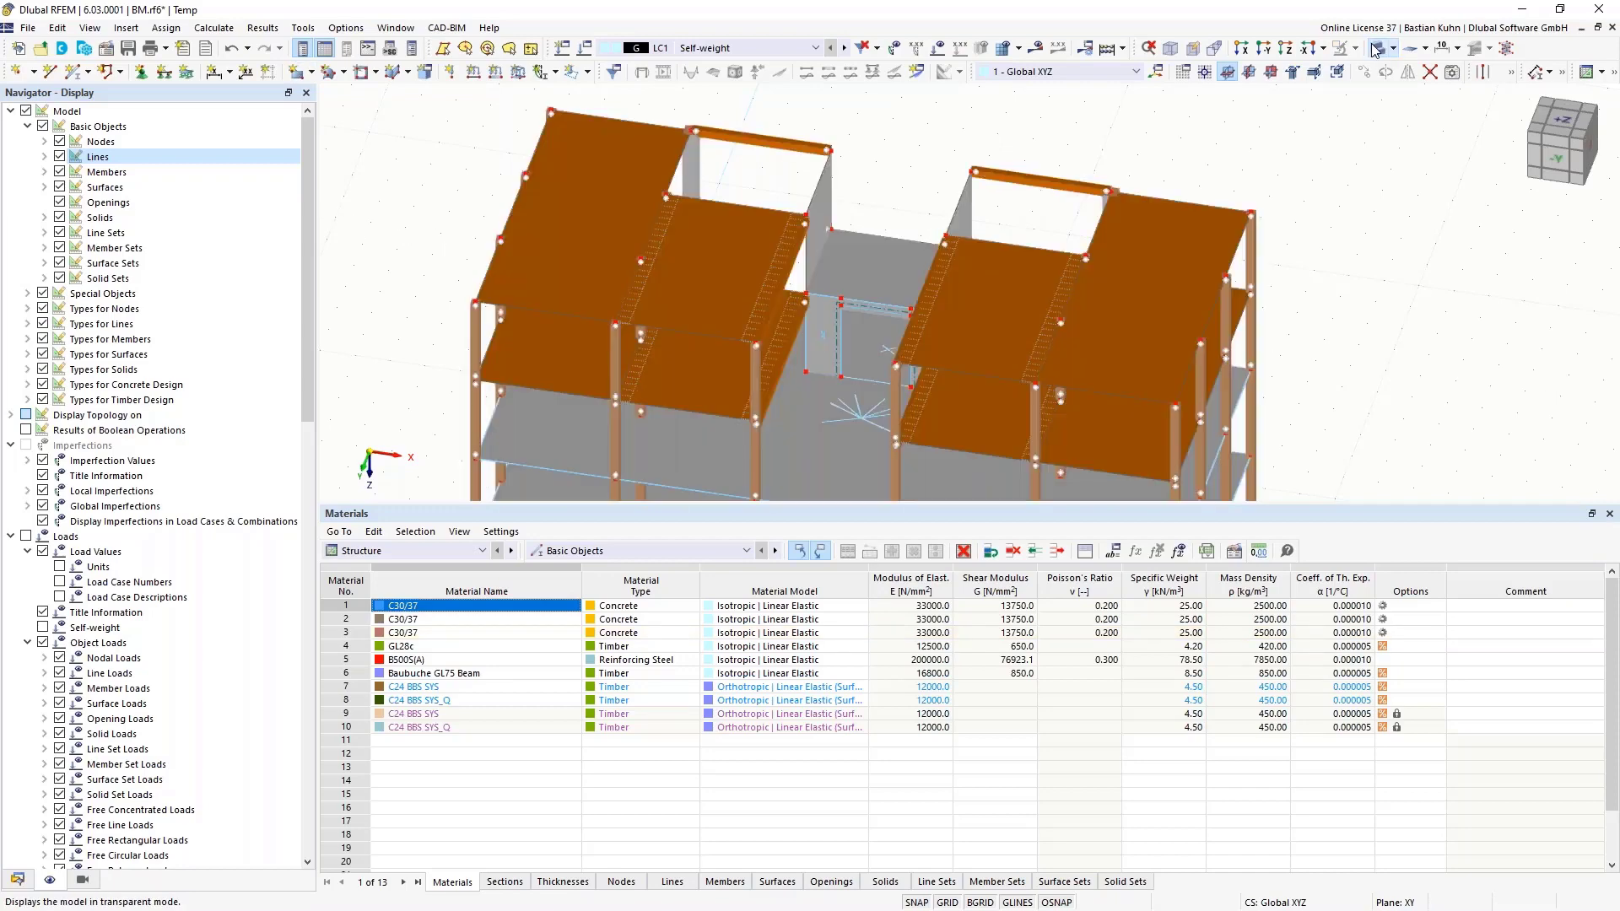
scroll(1350, 301, "down", 3)
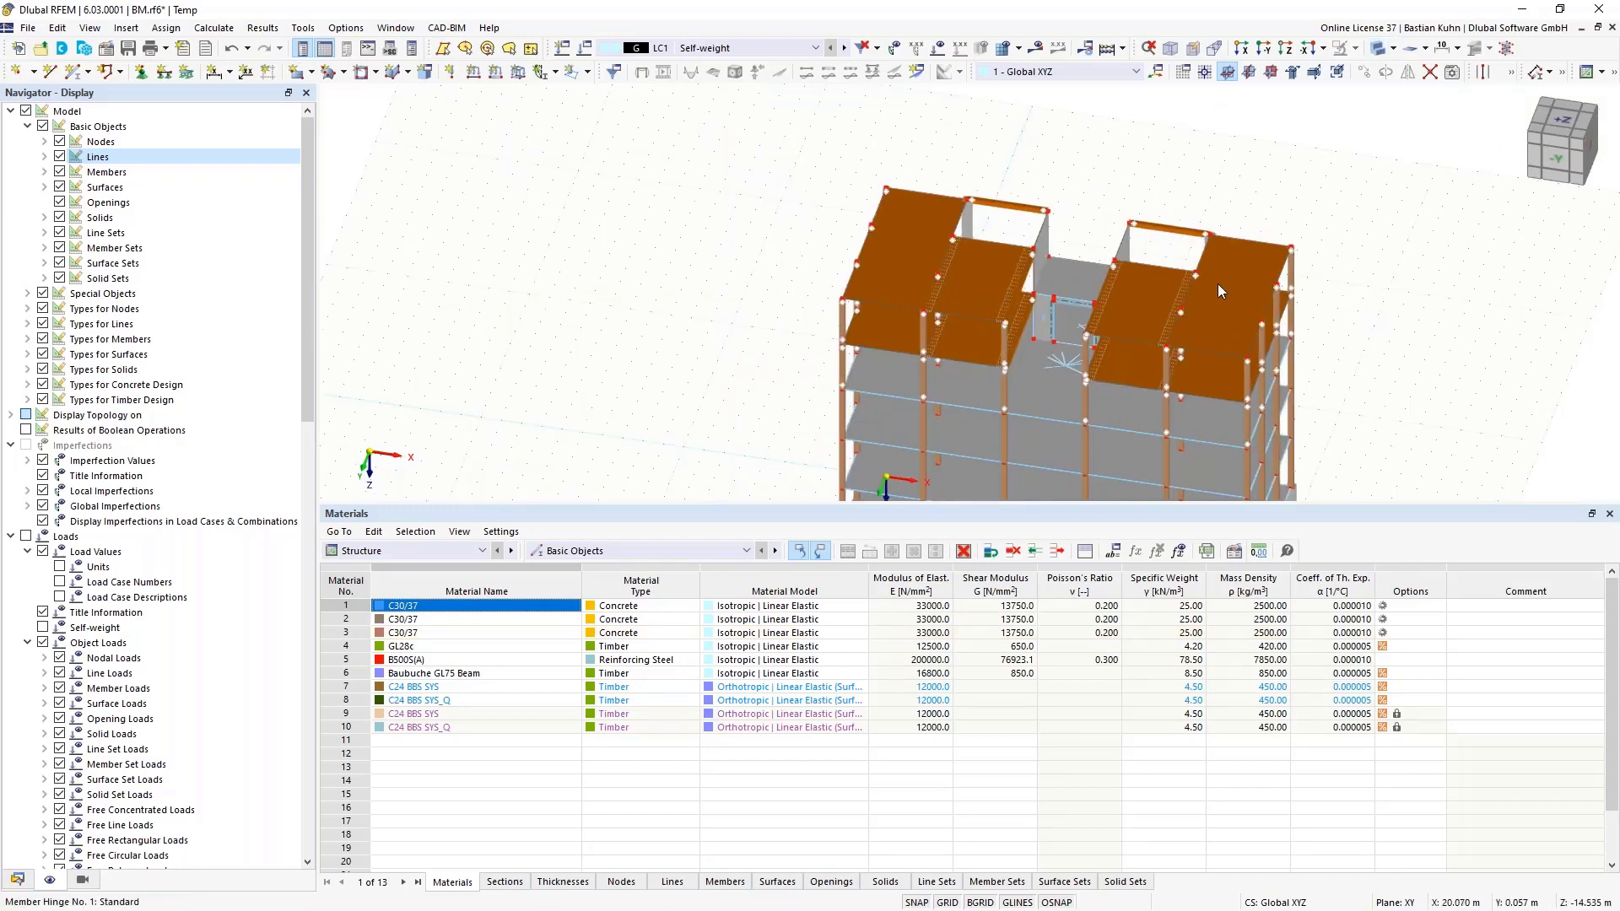
middle_click_drag(1218, 277, 953, 166, "ctrl")
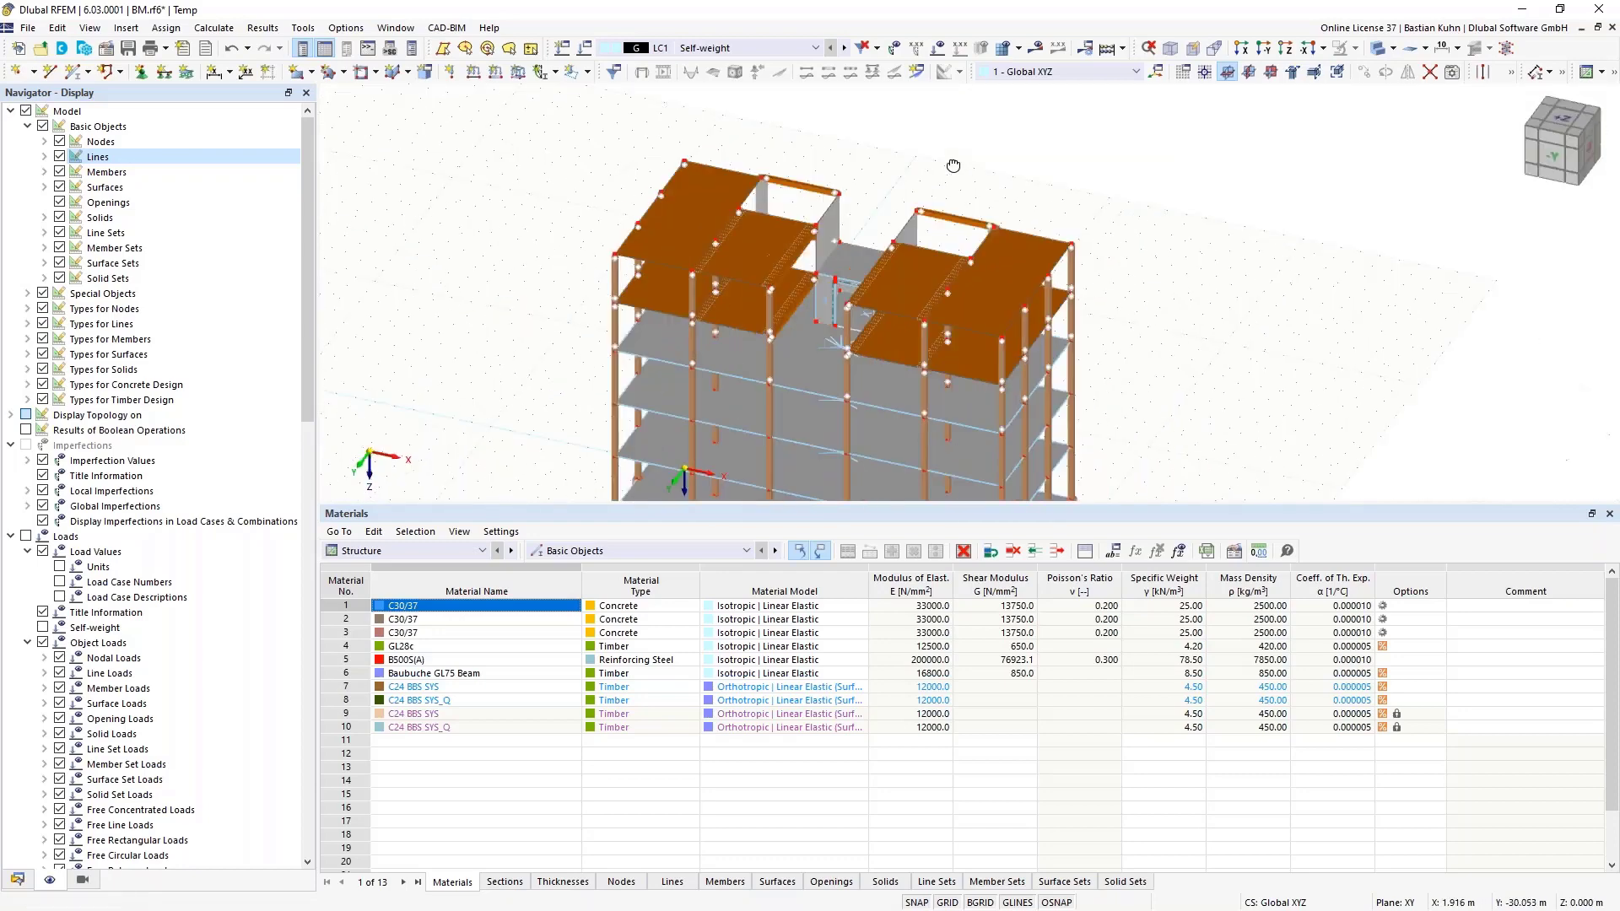
scroll(929, 152, "down", 3)
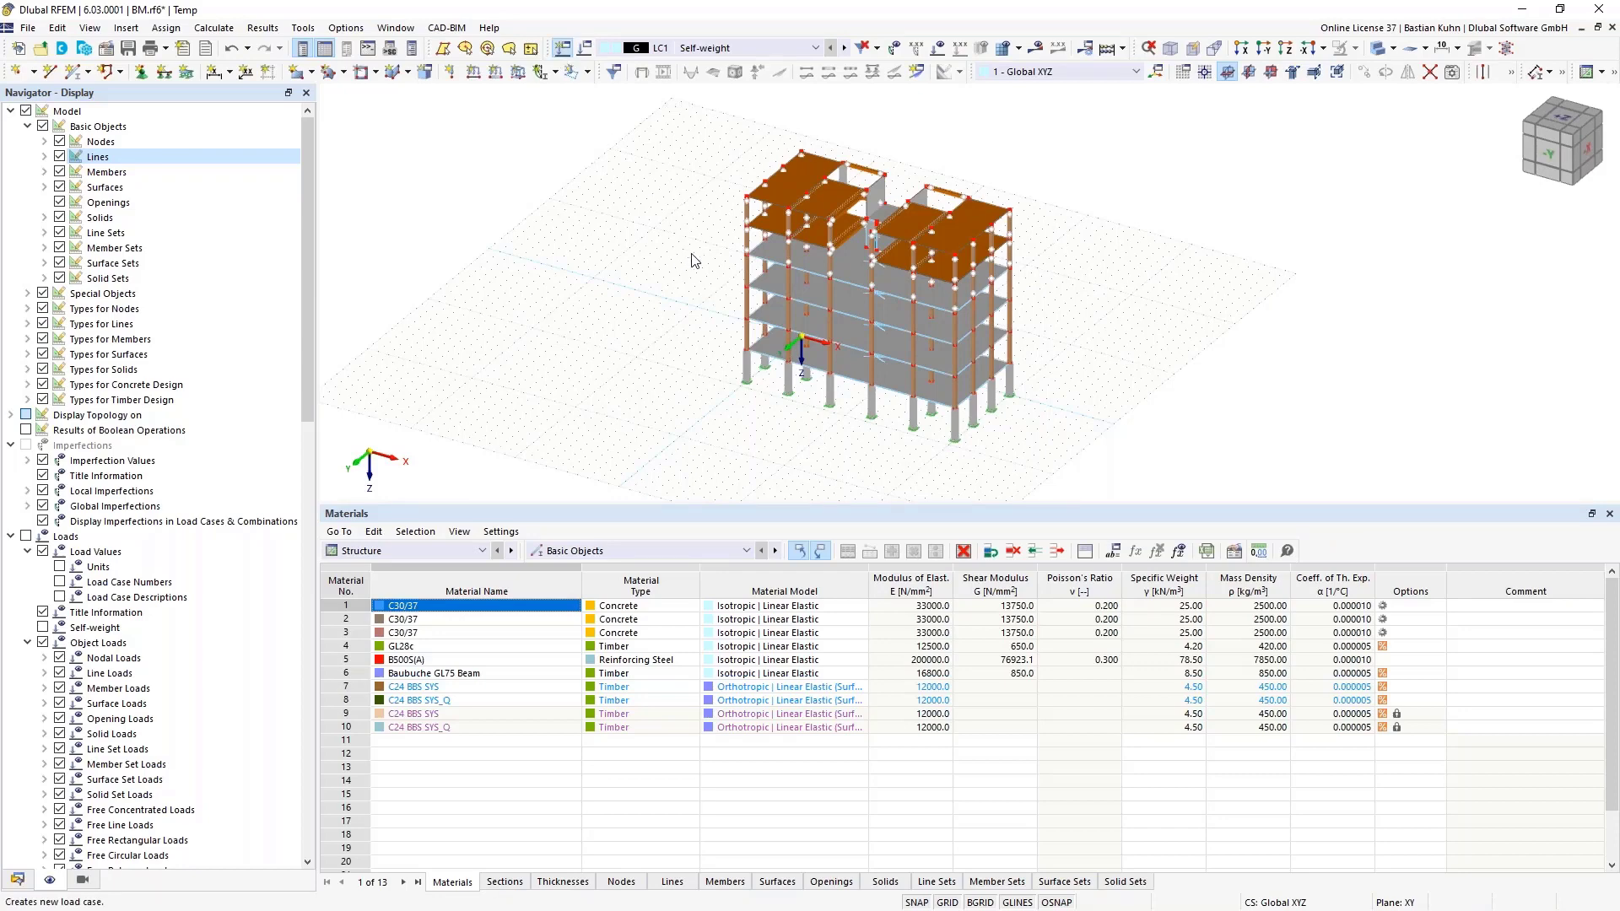
Add a load case for imposed loads category A and another for Snow/Ice loads - H <= 1000 m.
left_click(562, 47)
left_click(641, 407)
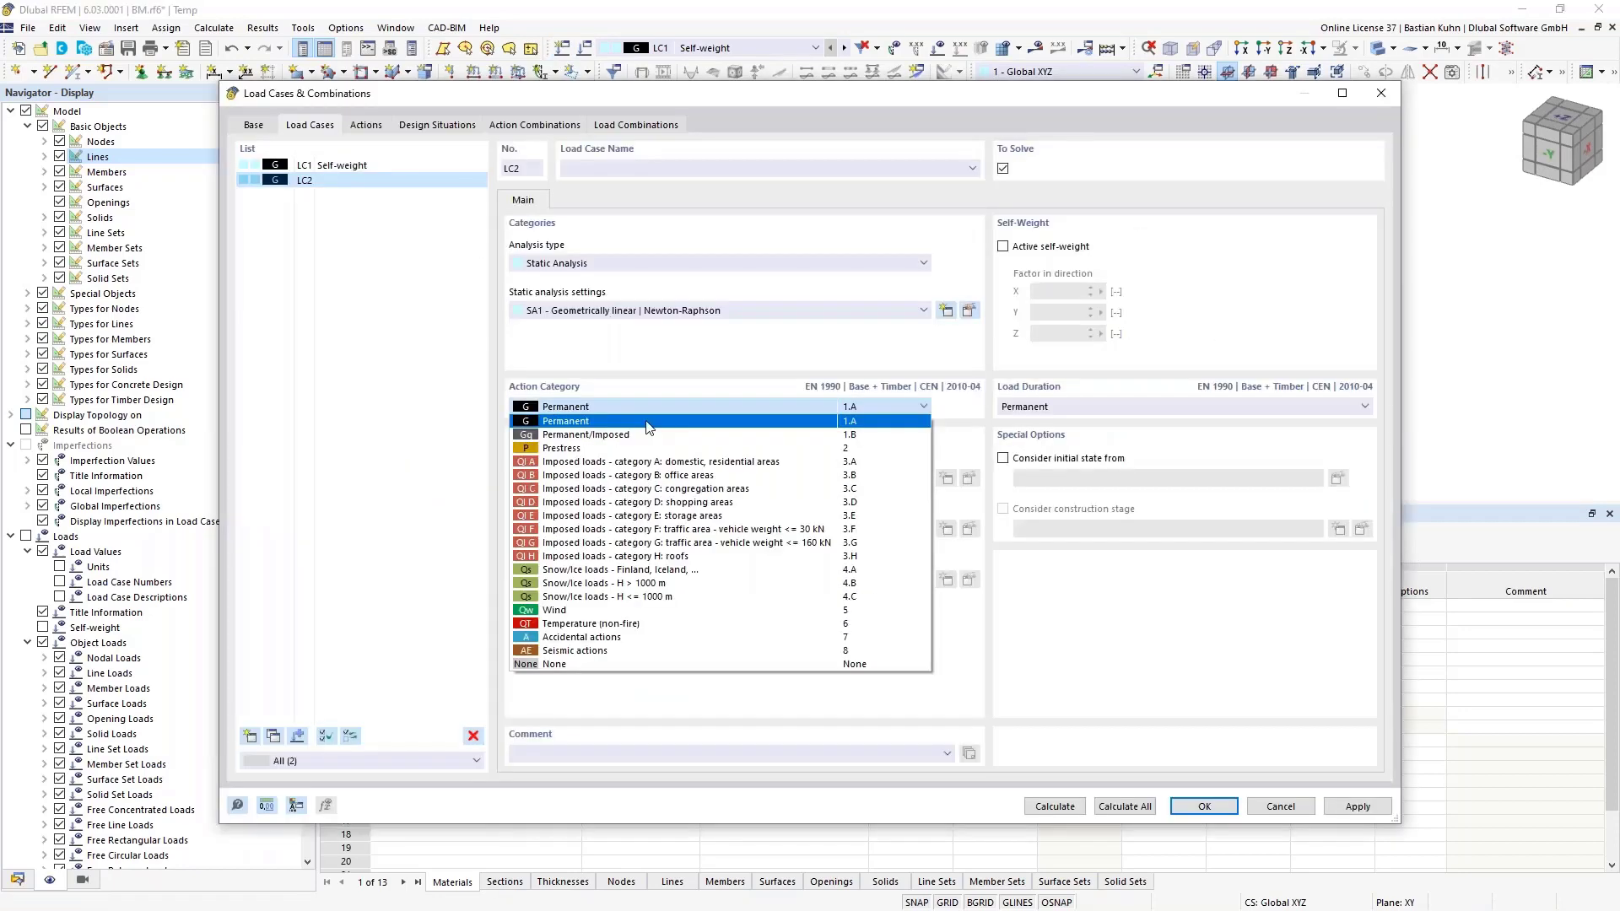
left_click(642, 462)
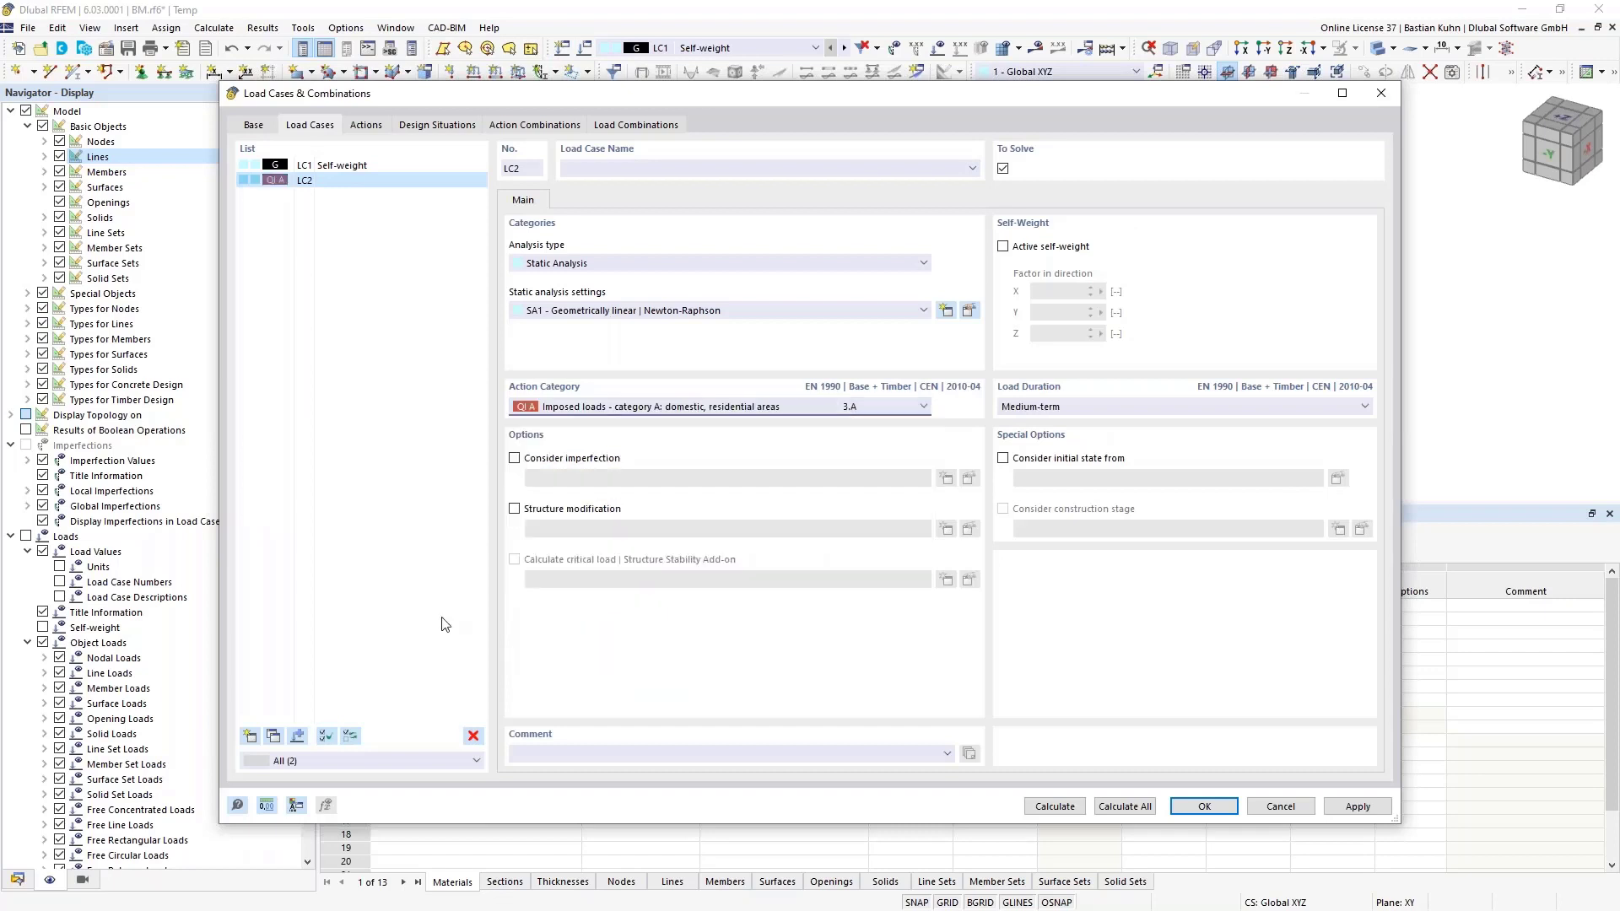
left_click(249, 737)
left_click(602, 408)
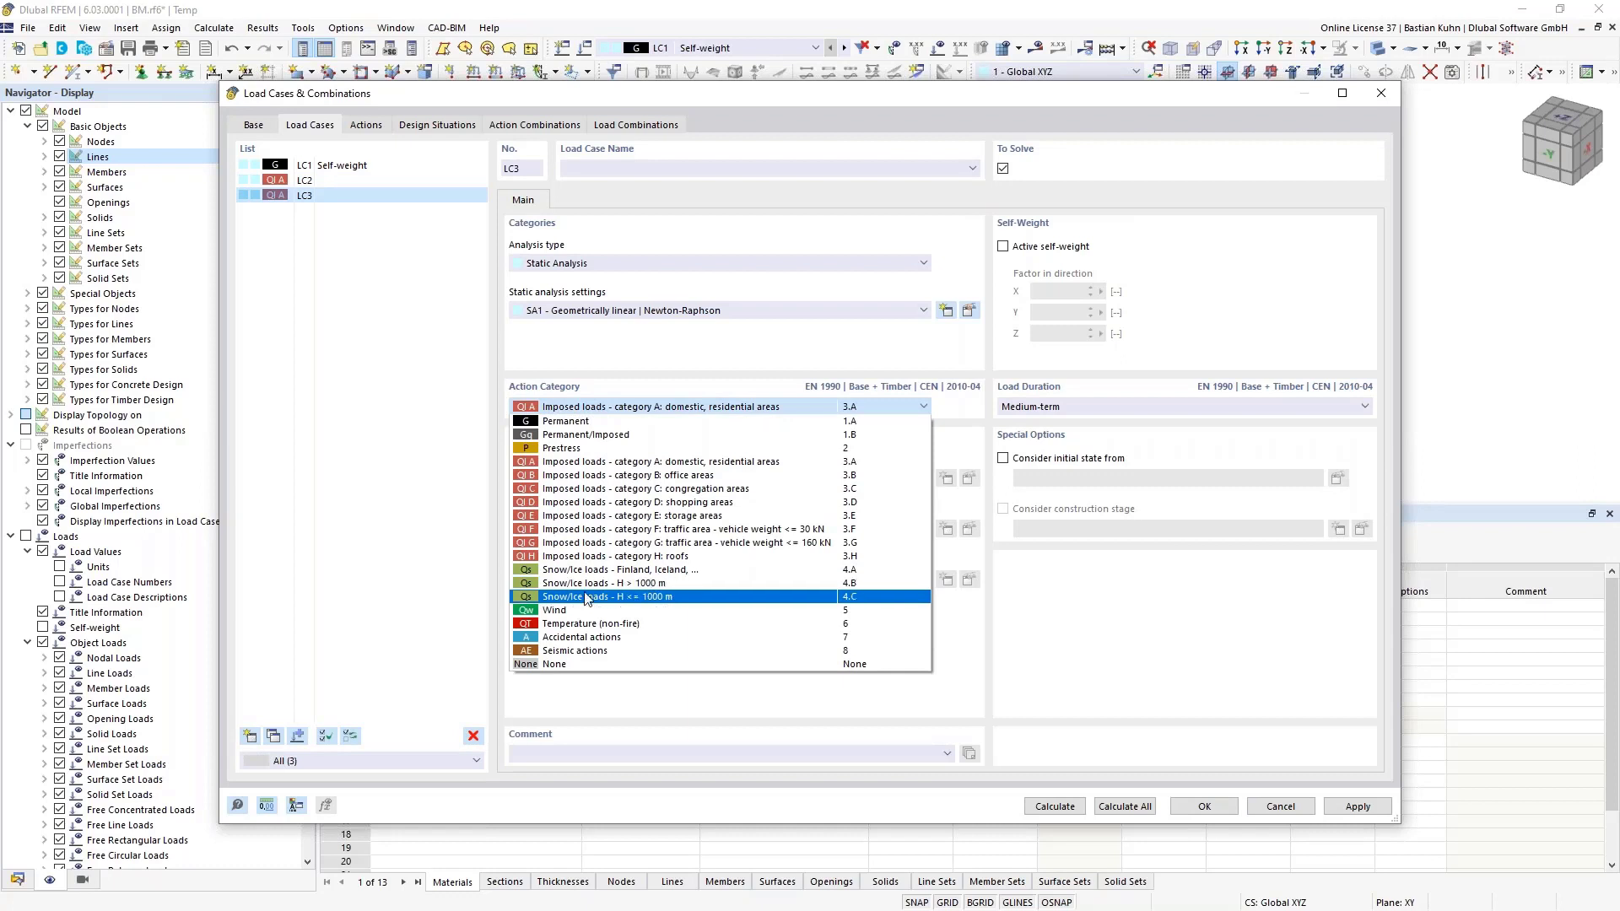
left_click(586, 597)
Add a fourth load case with the Wind action category and accept the load case definitions.
left_click(251, 736)
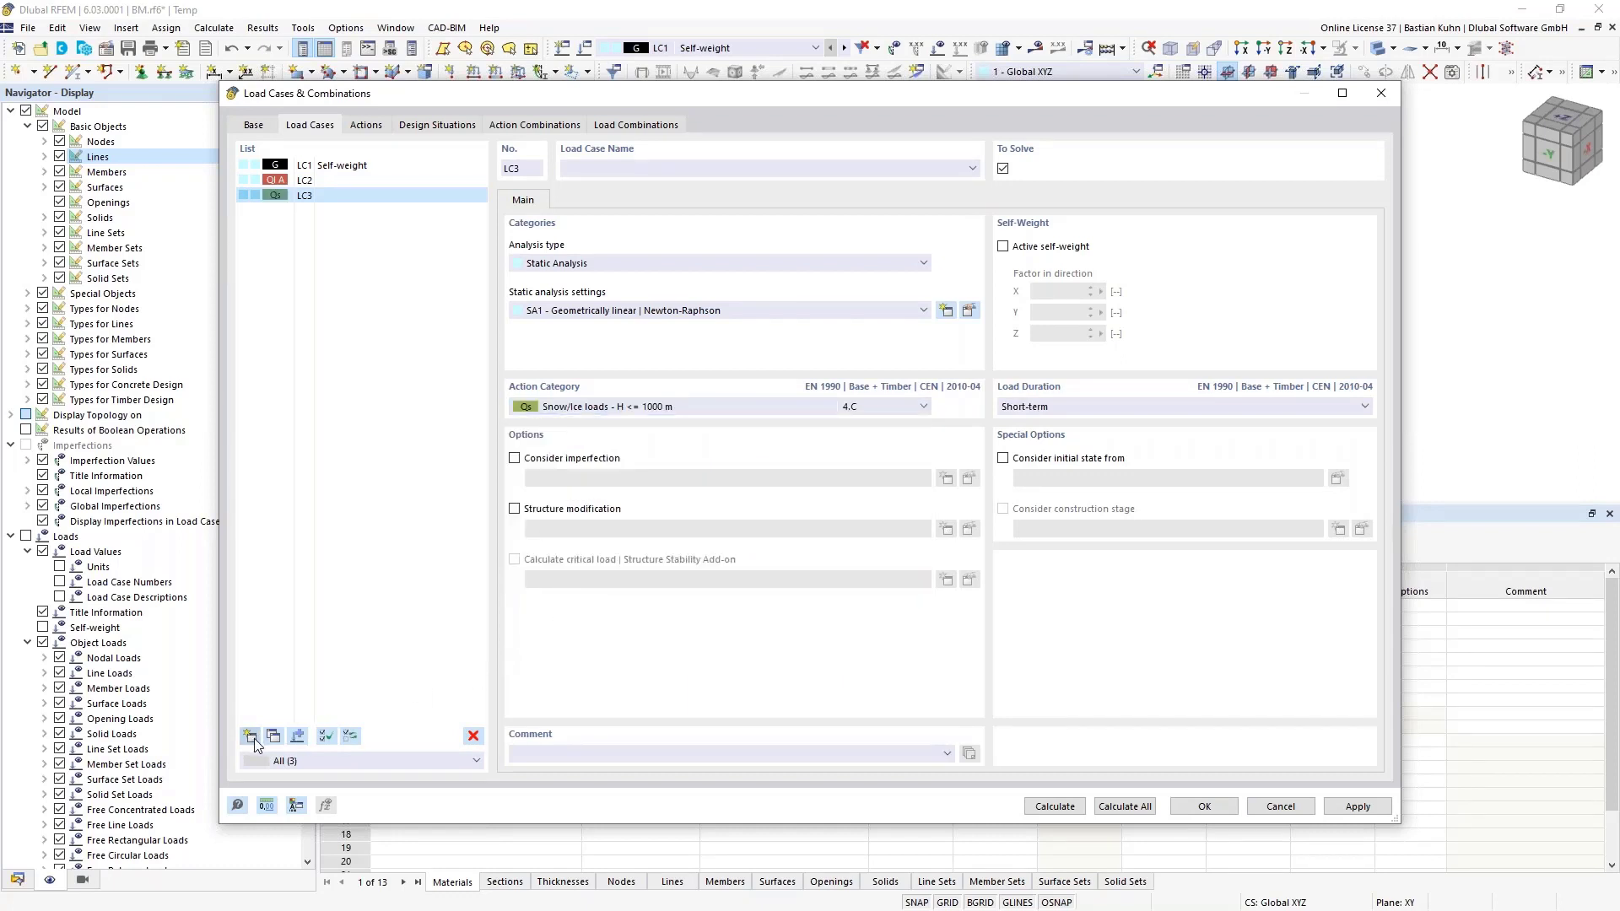
left_click(625, 409)
scroll(616, 540, "up", 1)
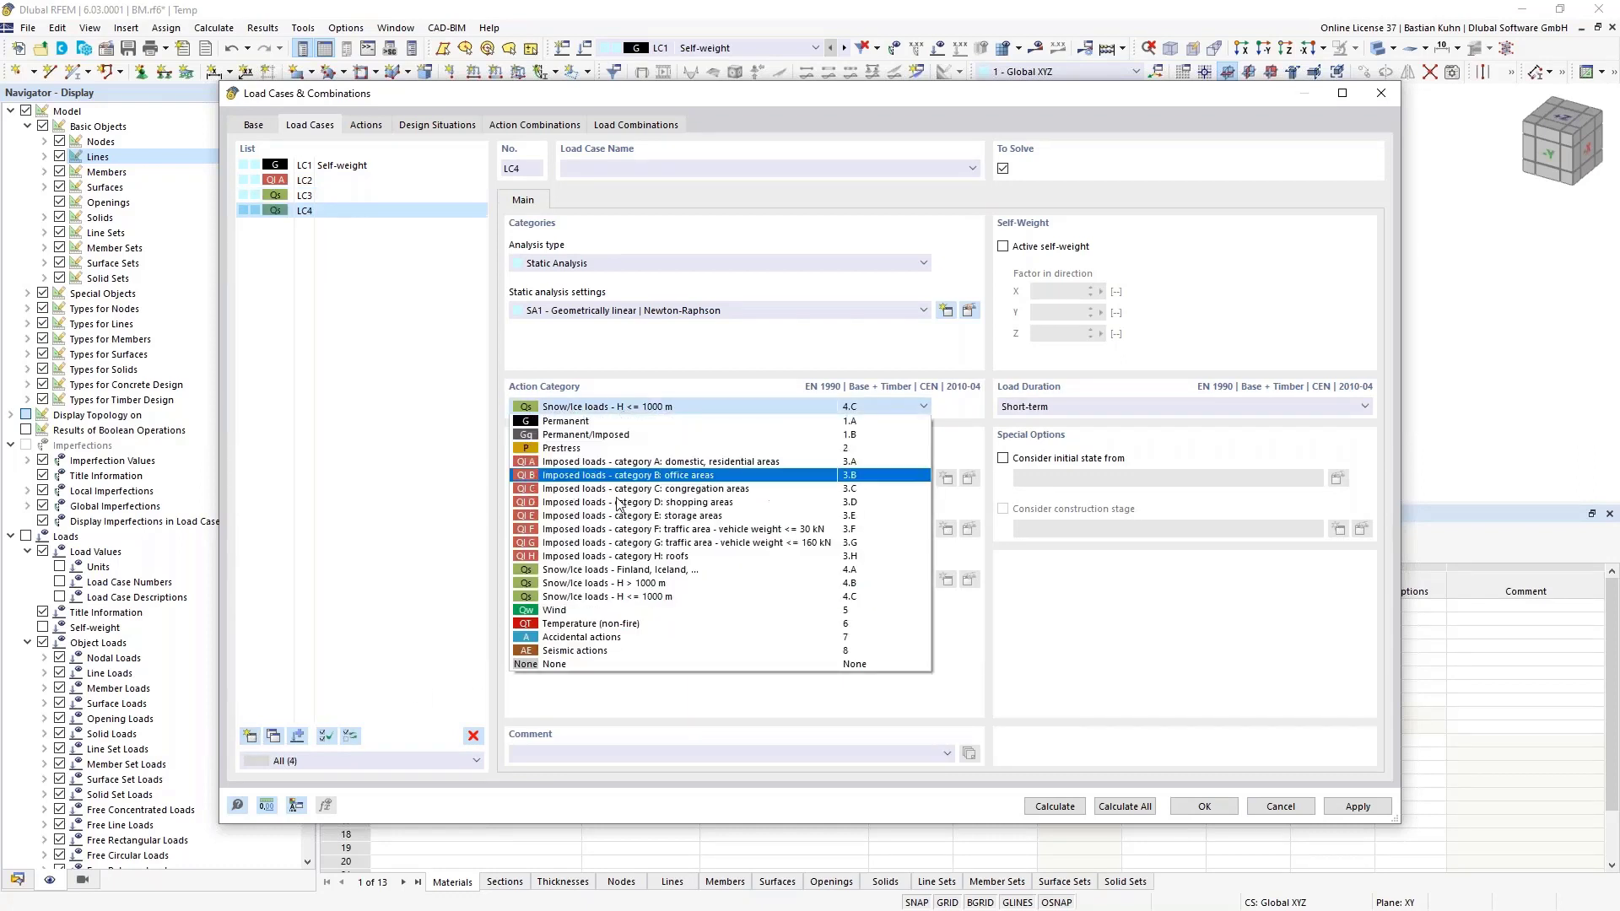
left_click(607, 597)
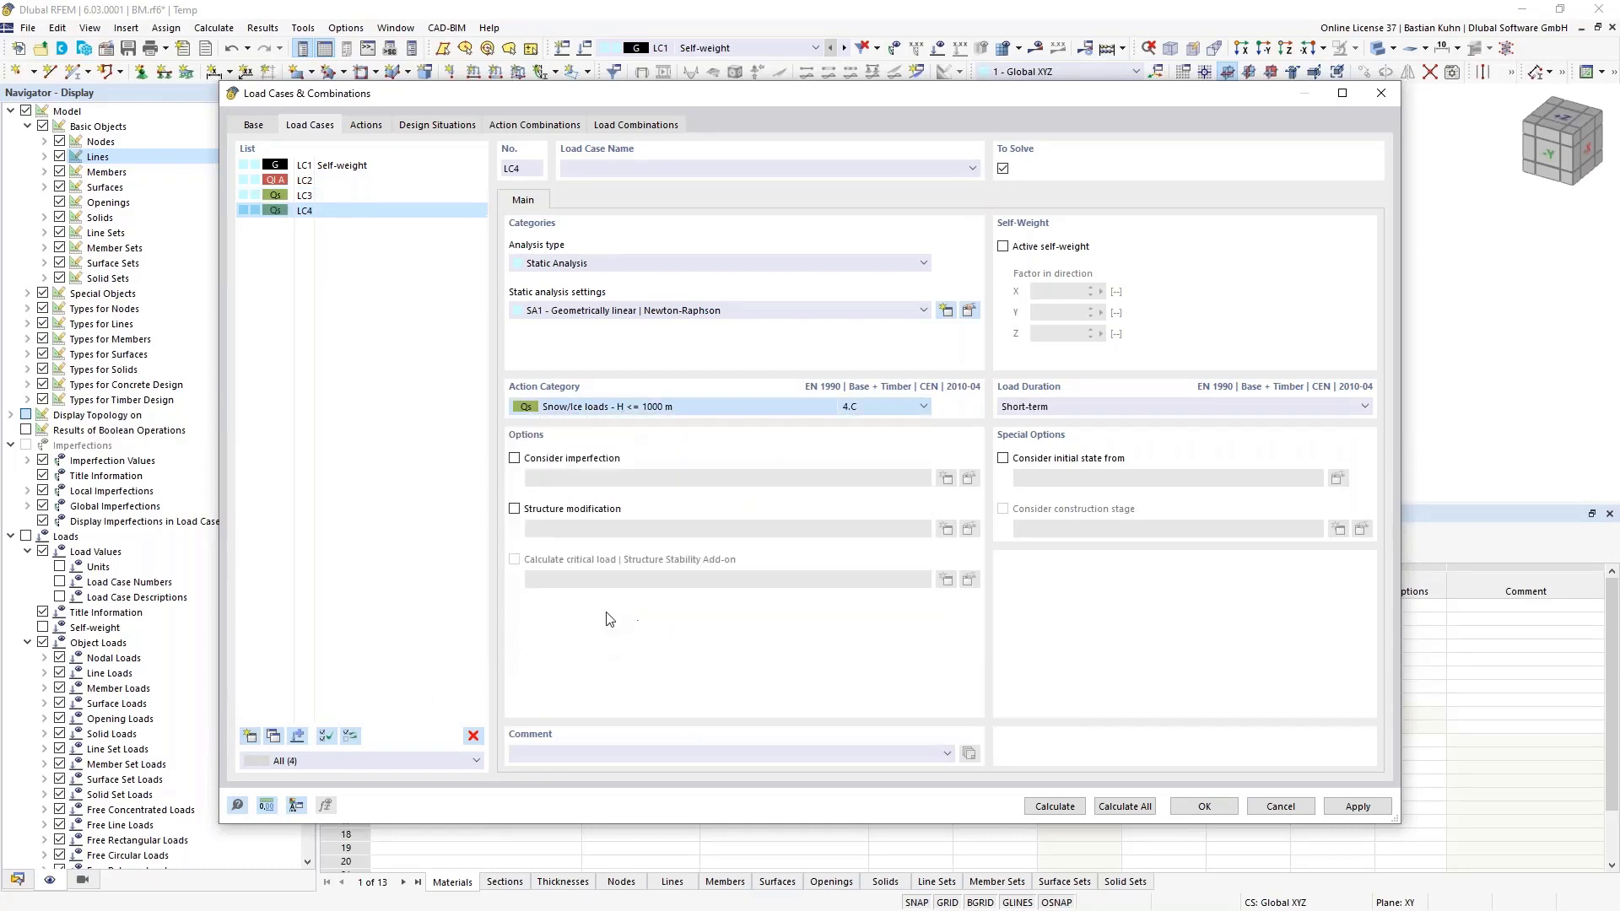
left_click(1203, 807)
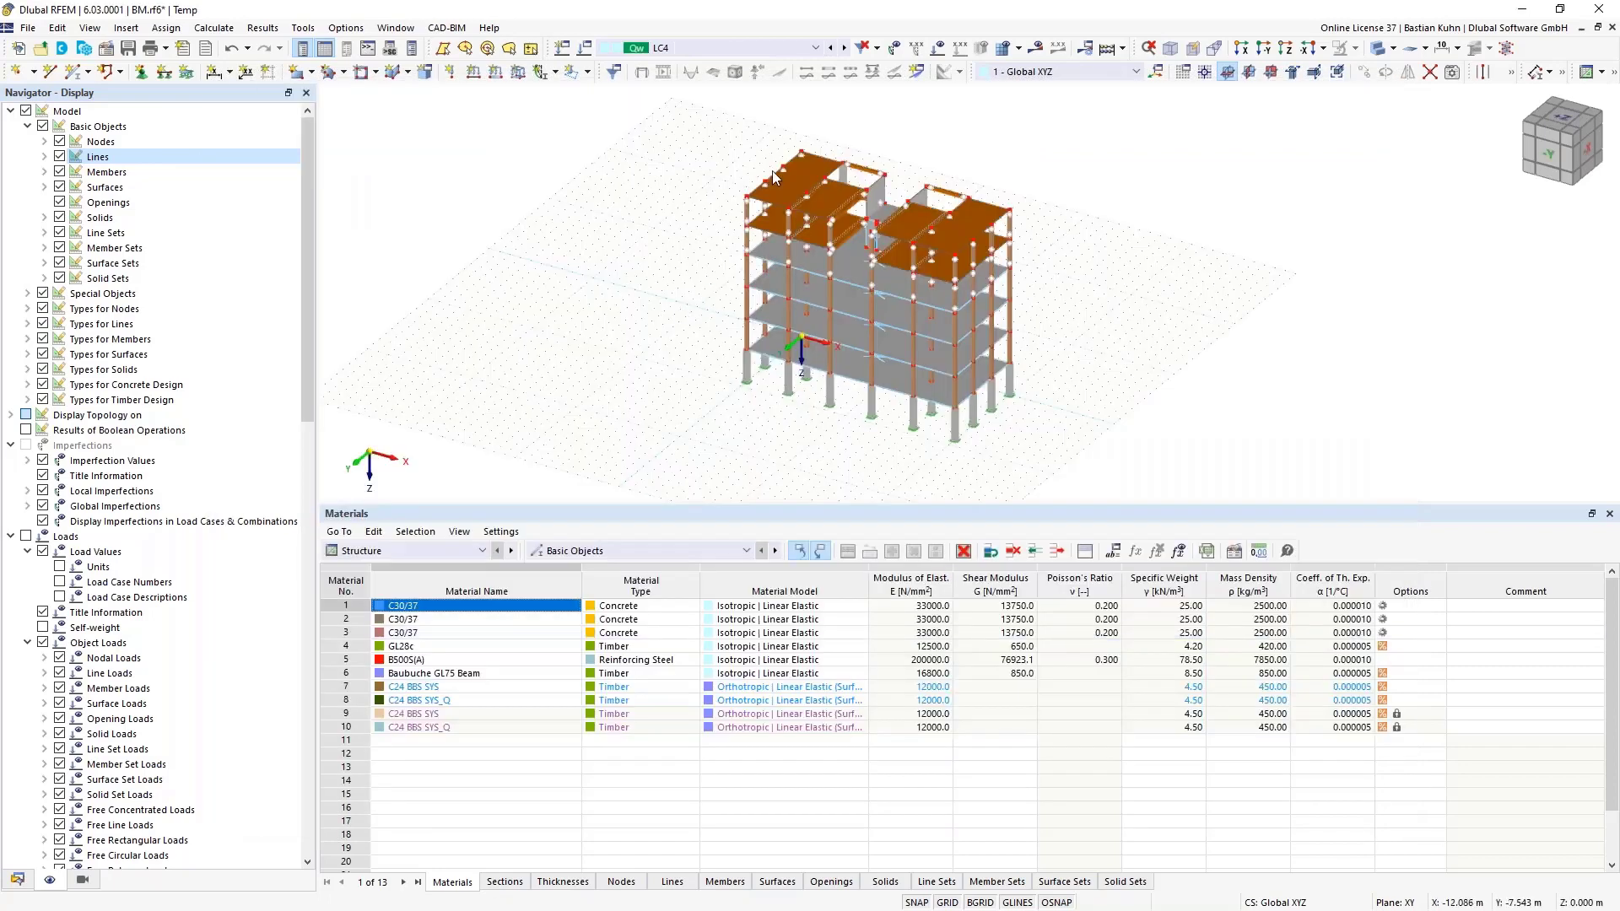
Start a new surface load of 1 kN/m² in load case LC1 Self-weight, with the building viewed against the Y-axis.
left_click(791, 48)
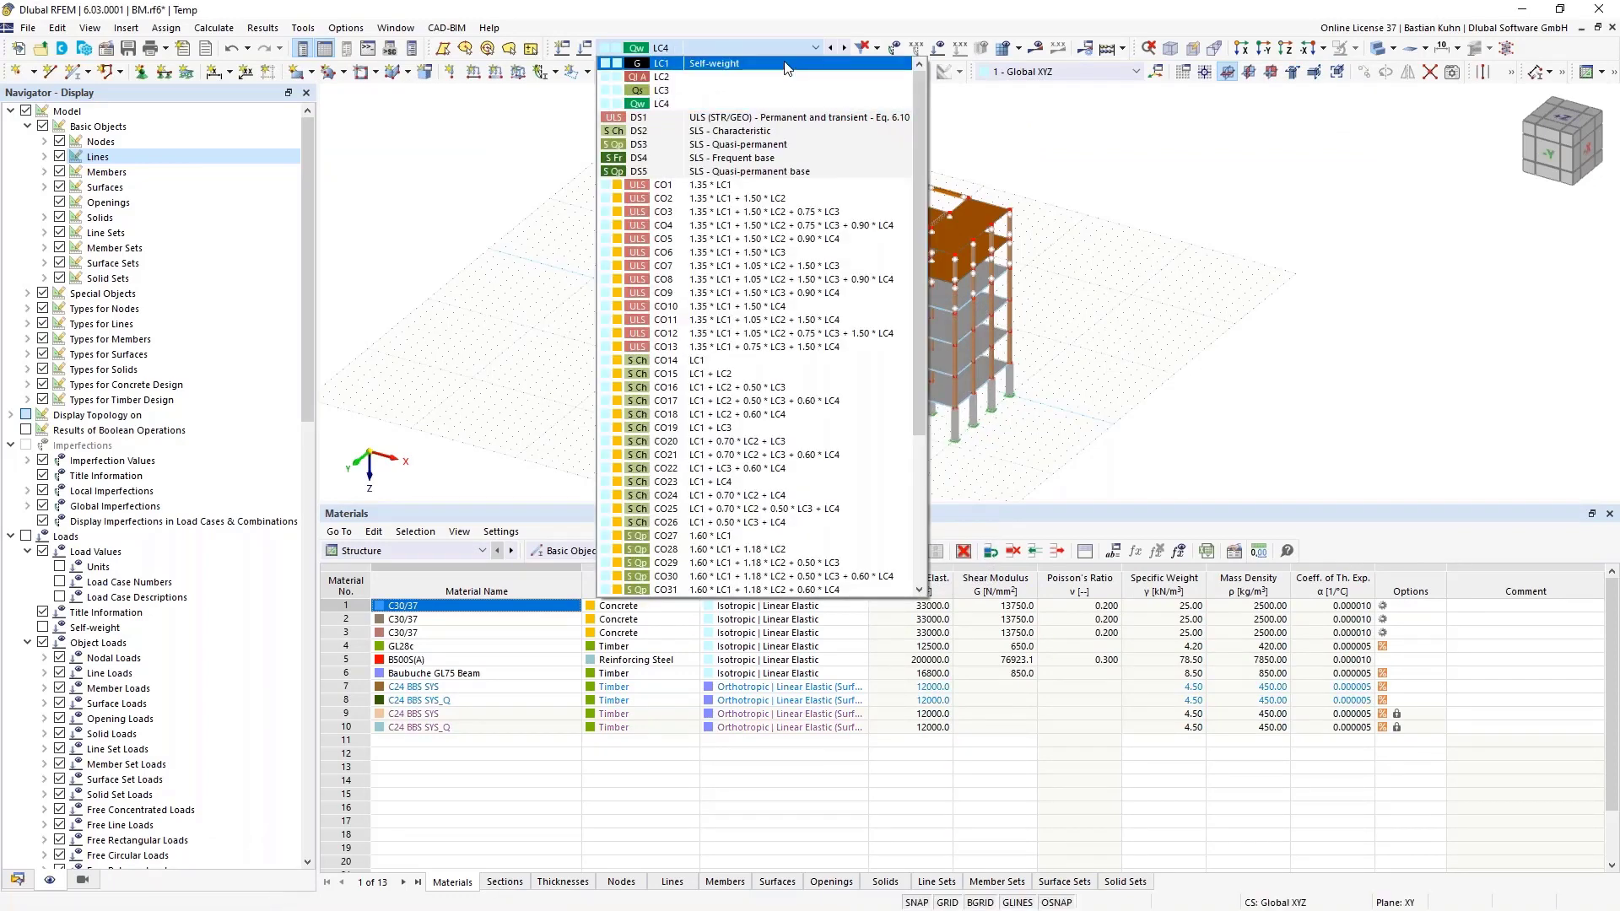
left_click(785, 64)
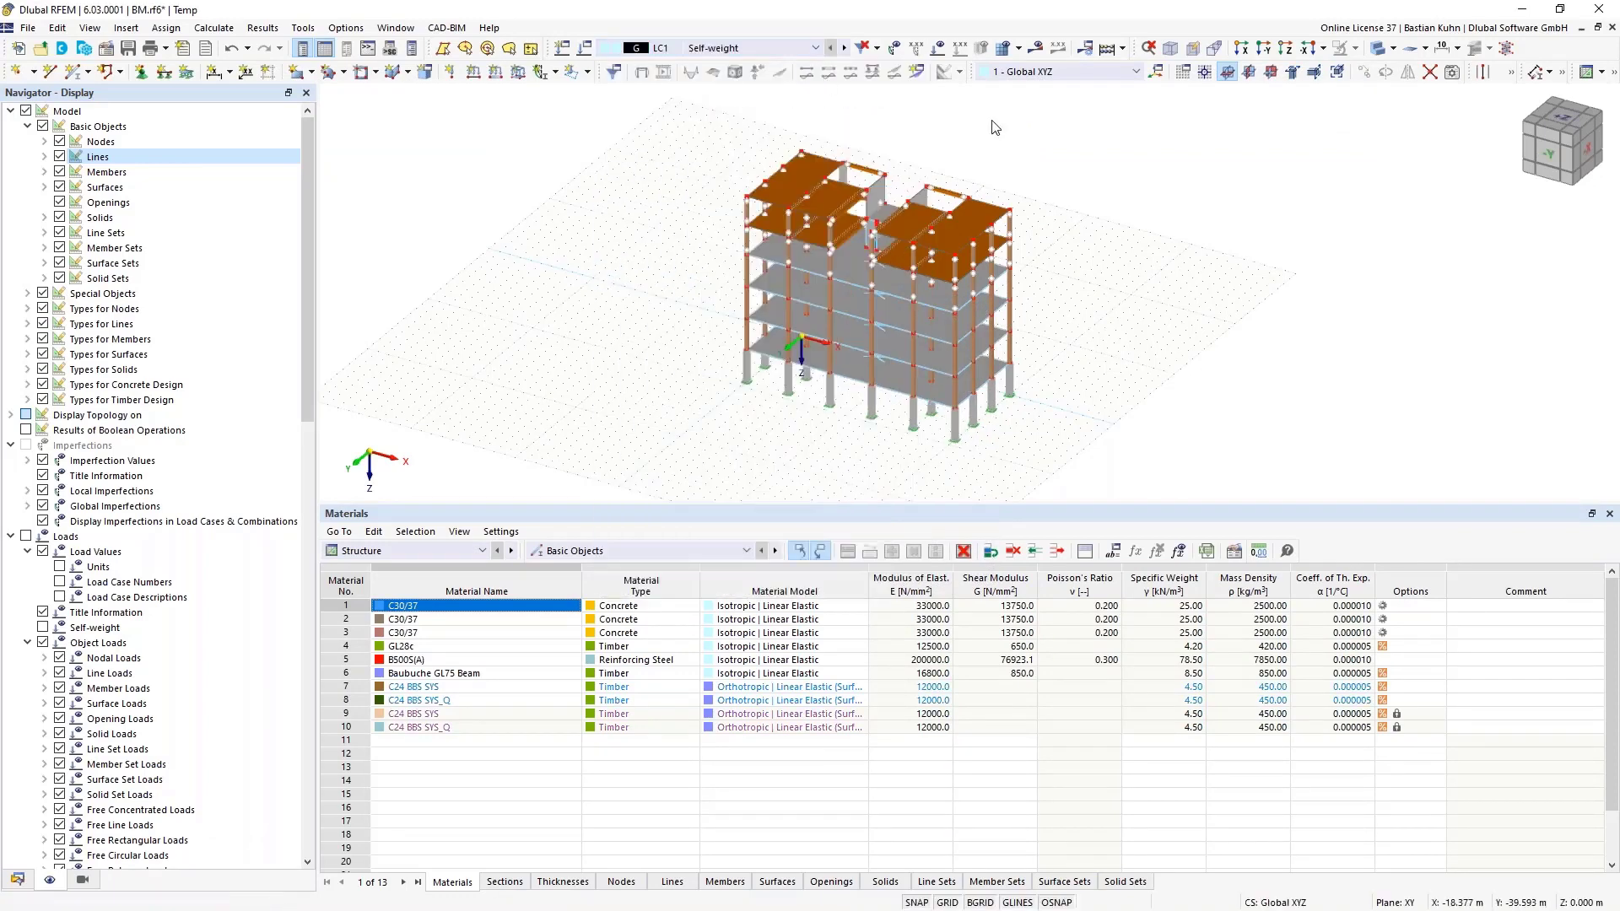
left_click(1263, 52)
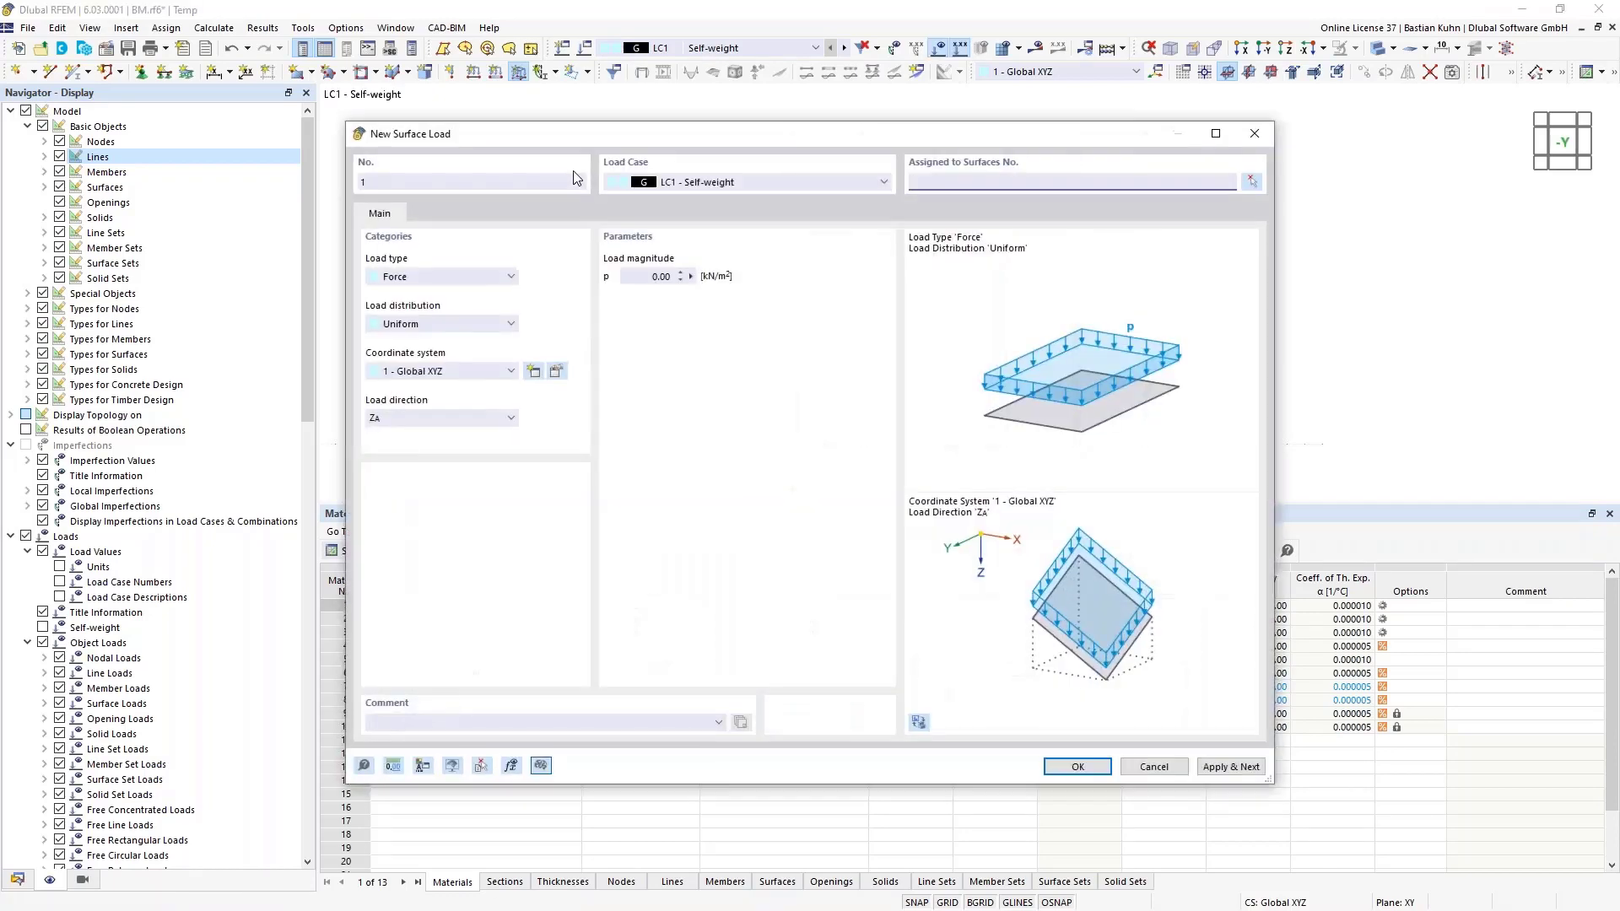
left_click(646, 275)
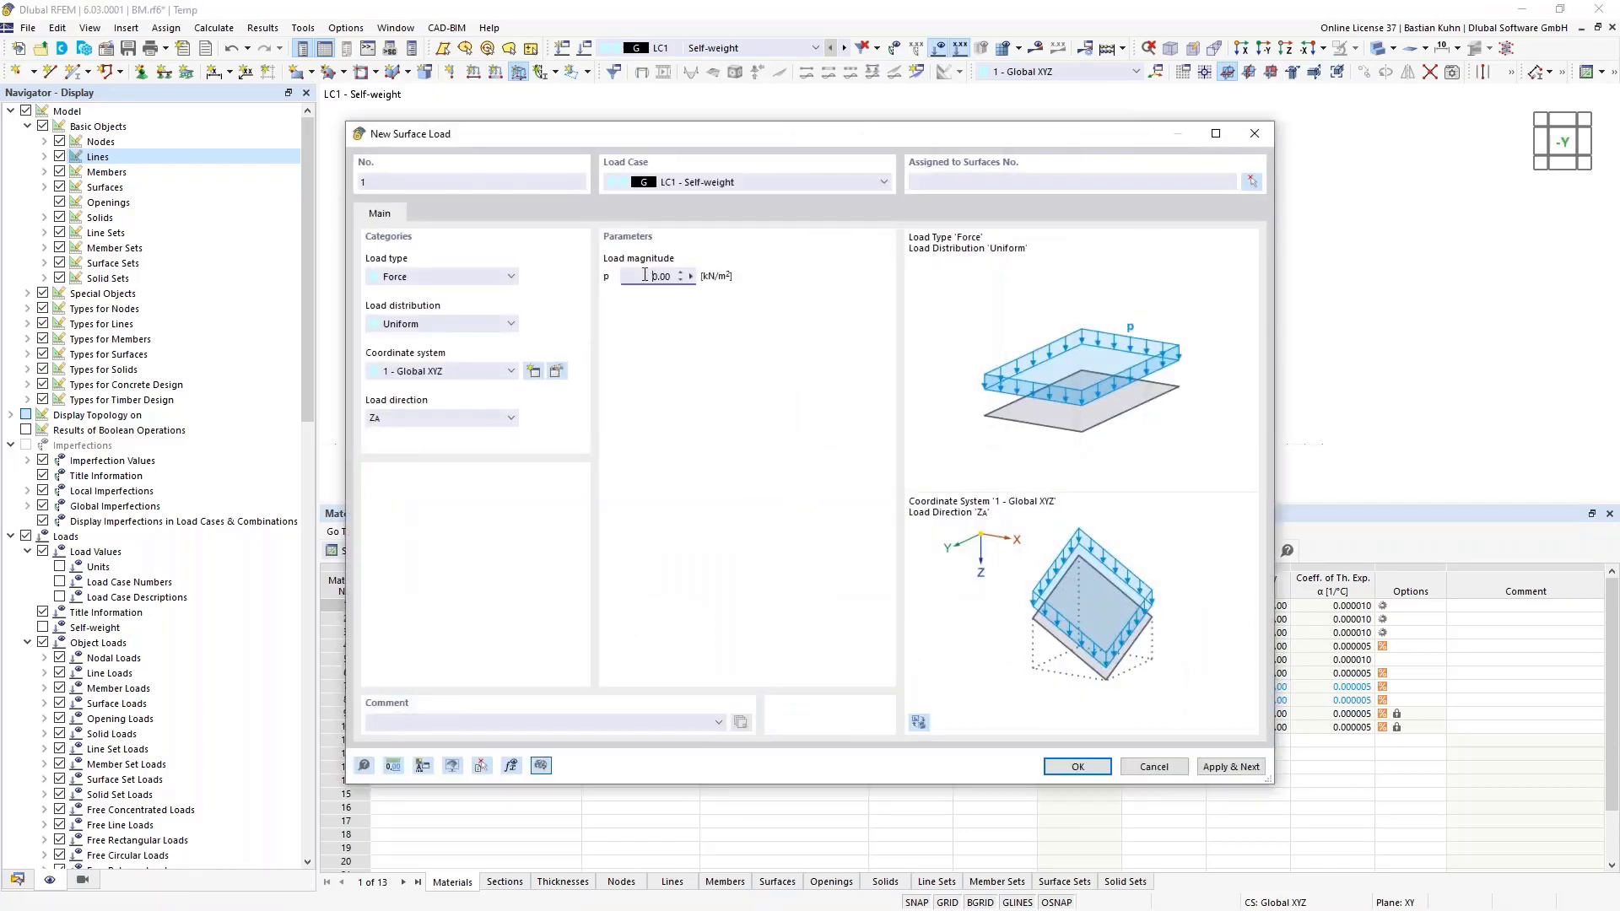
type("1")
Assign the self-weight surface load to all floor and roof surfaces 1,6,11,16,26-29,34-38 and apply it.
left_click(1250, 183)
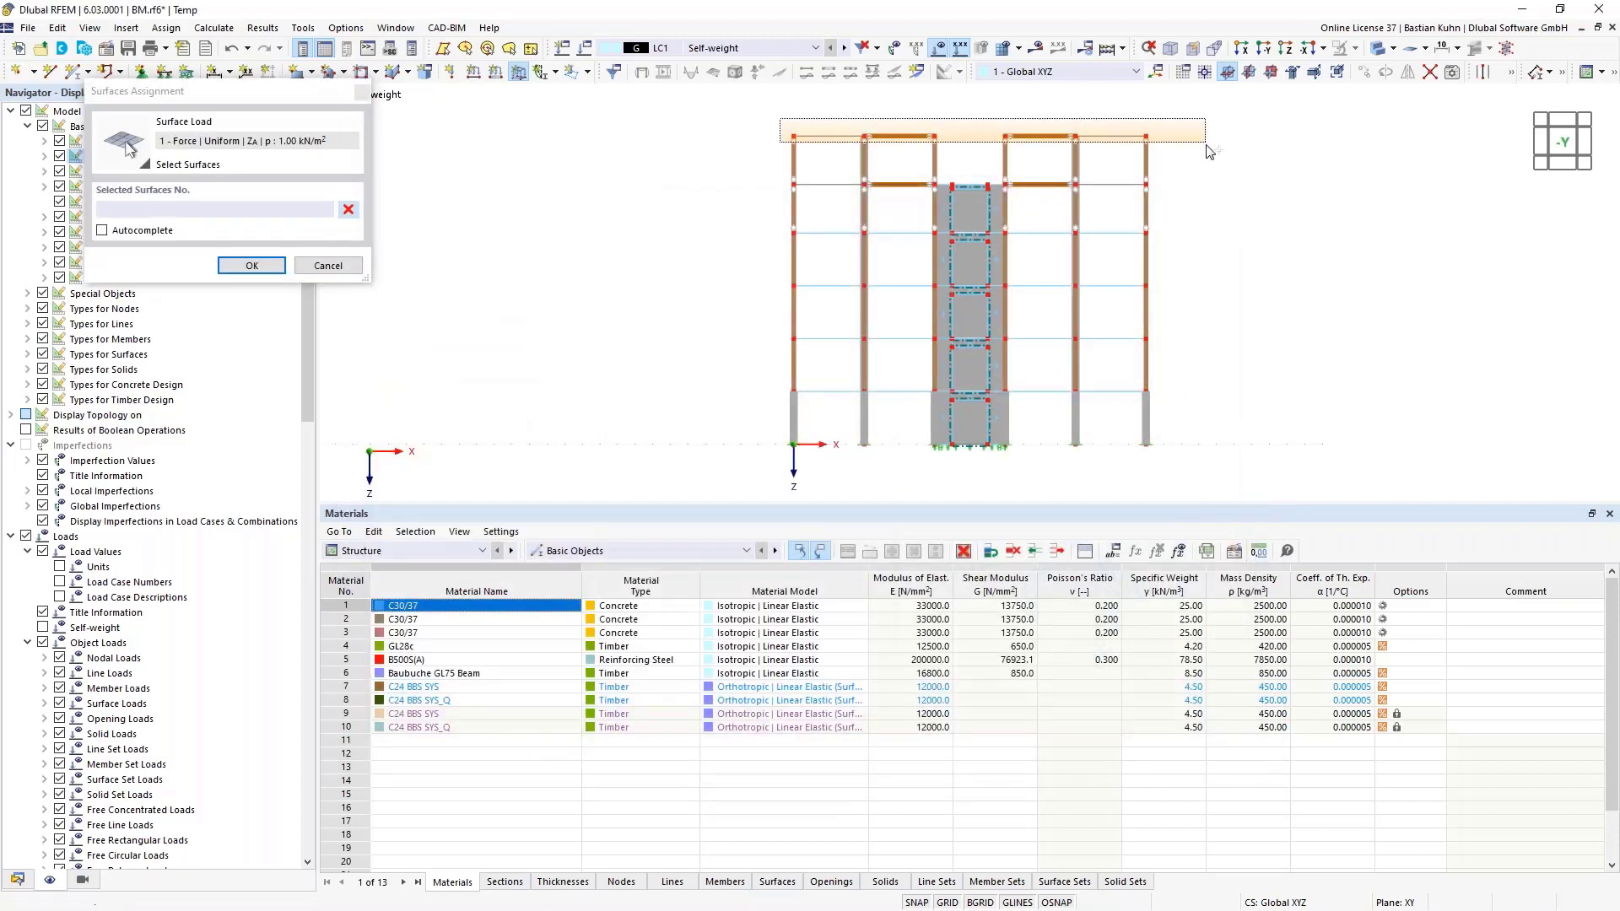
left_click_drag(1207, 151, 1207, 151)
left_click_drag(775, 179, 1207, 210)
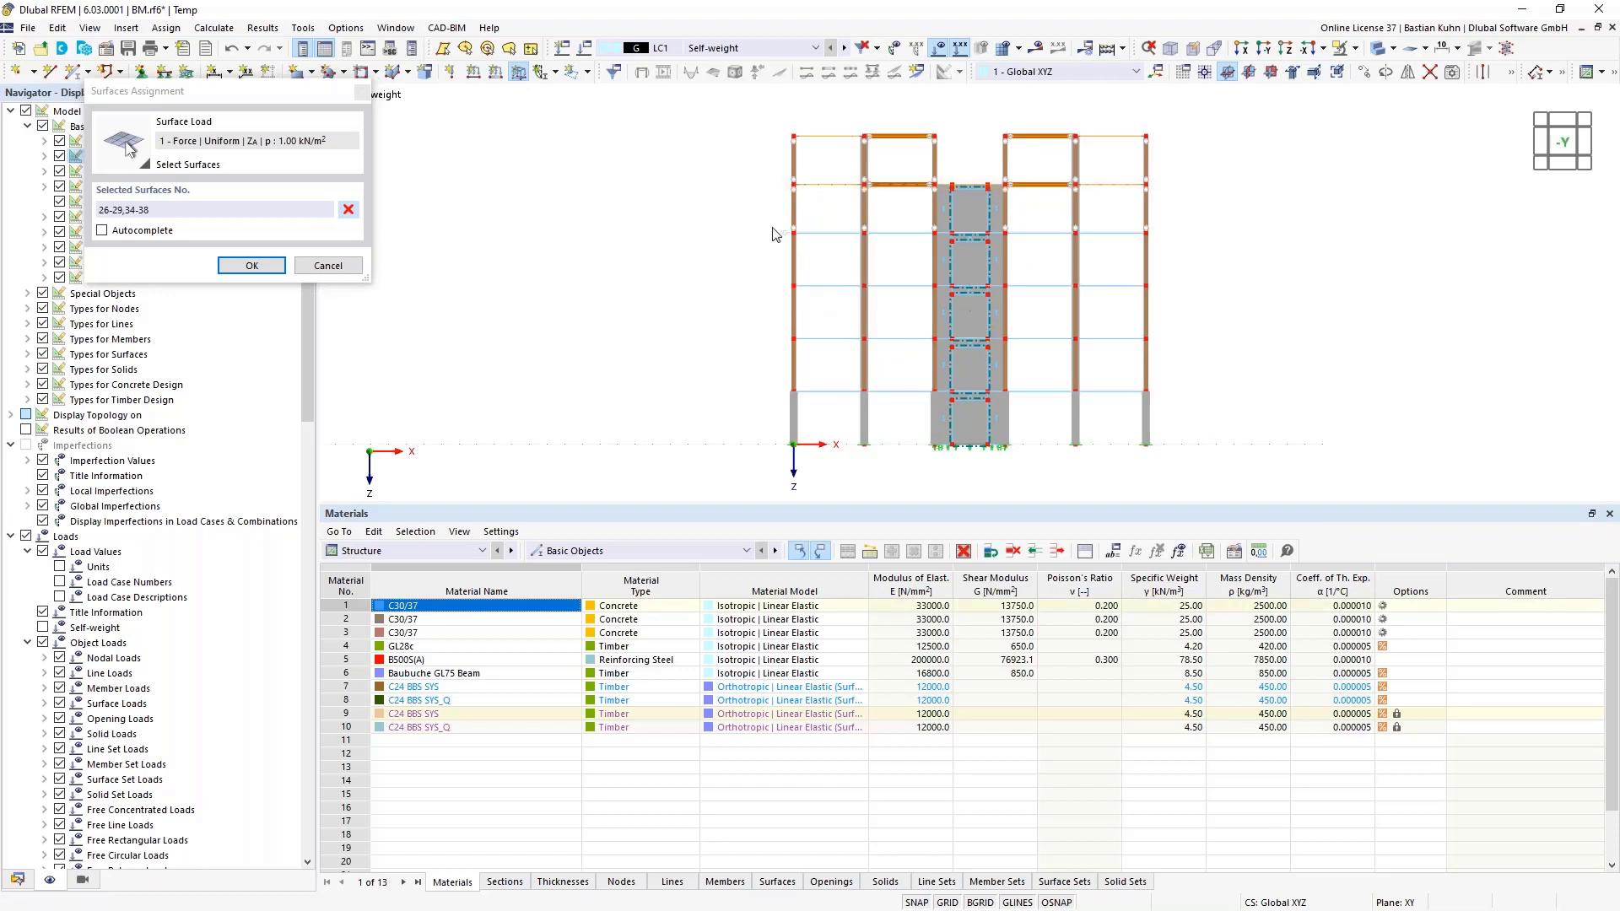
left_click_drag(774, 230, 1156, 253)
left_click_drag(789, 283, 1182, 314)
left_click_drag(778, 337, 1220, 375)
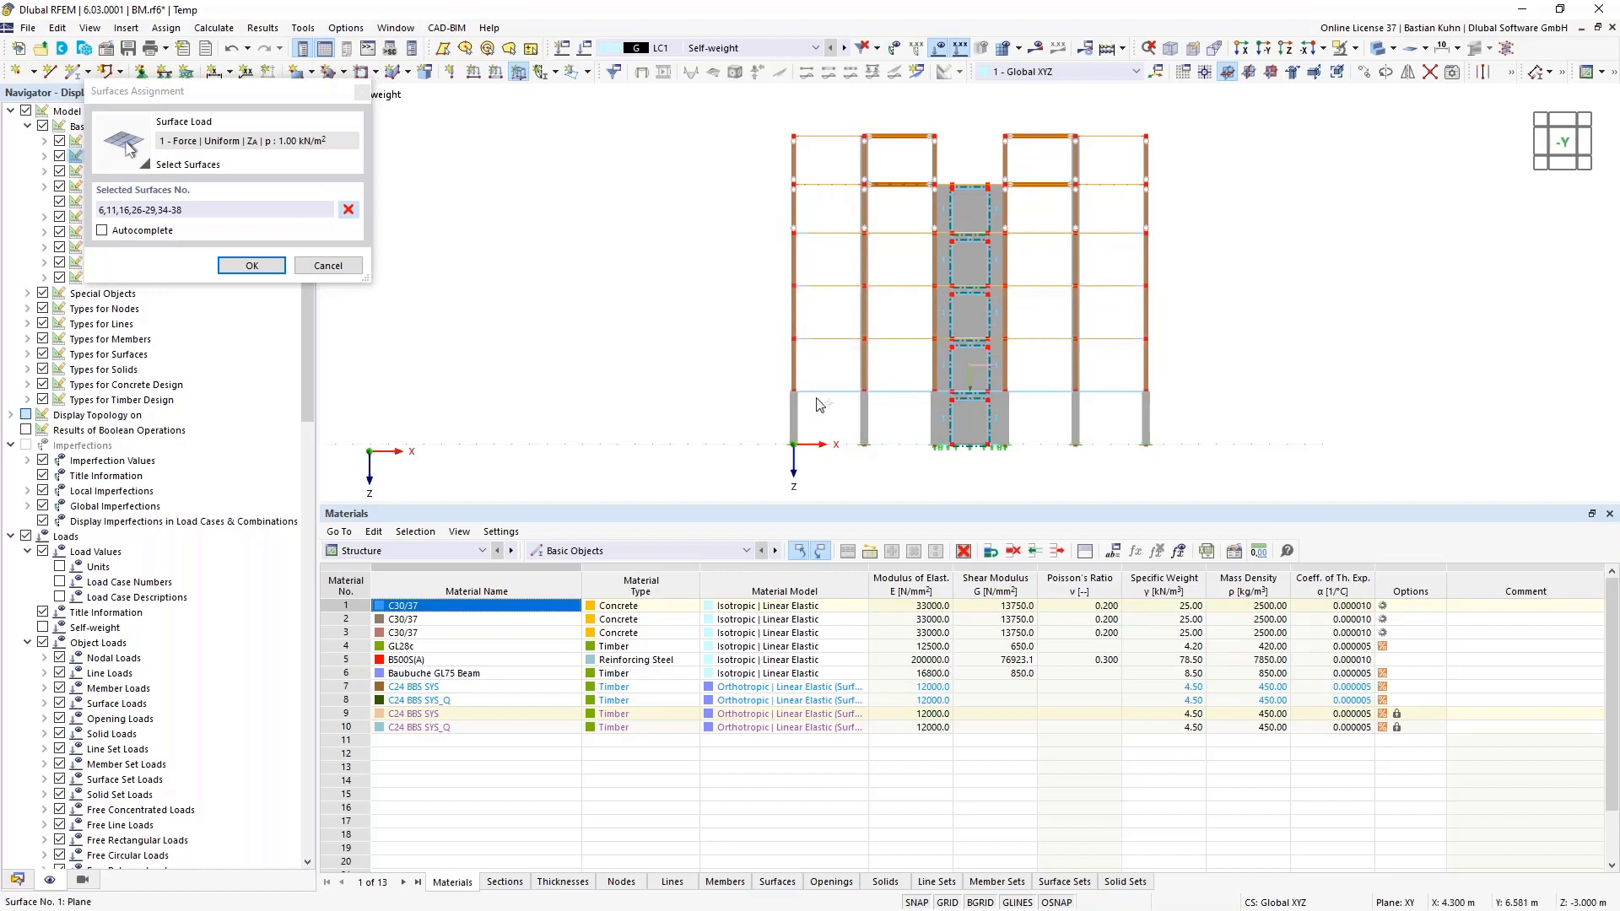
left_click_drag(777, 386, 1195, 415)
left_click(252, 266)
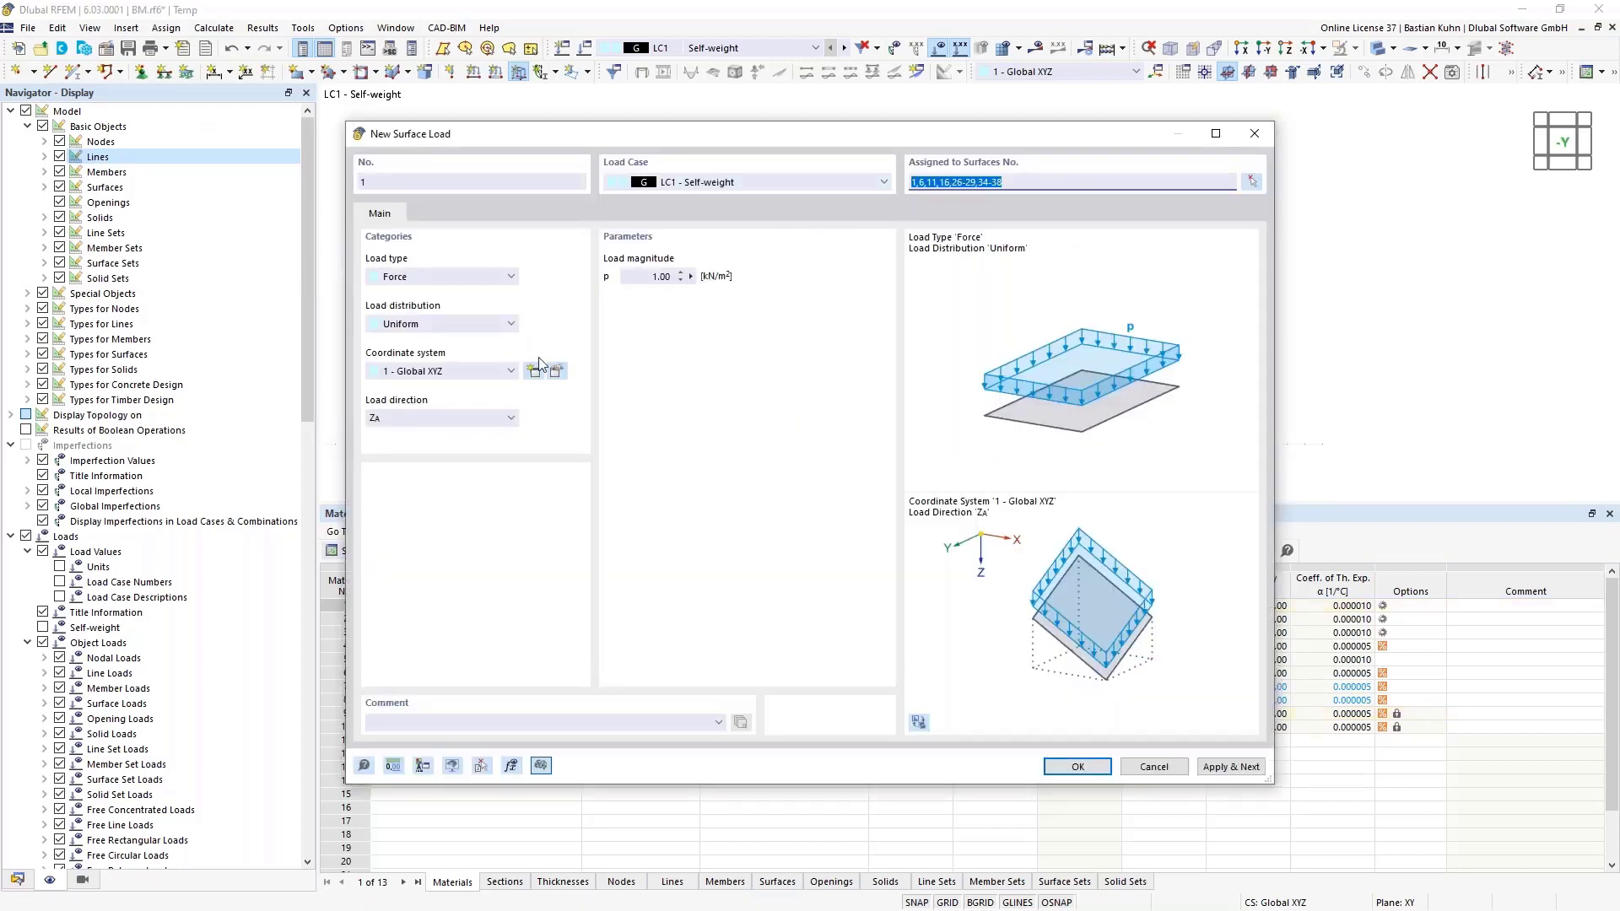
left_click(1231, 766)
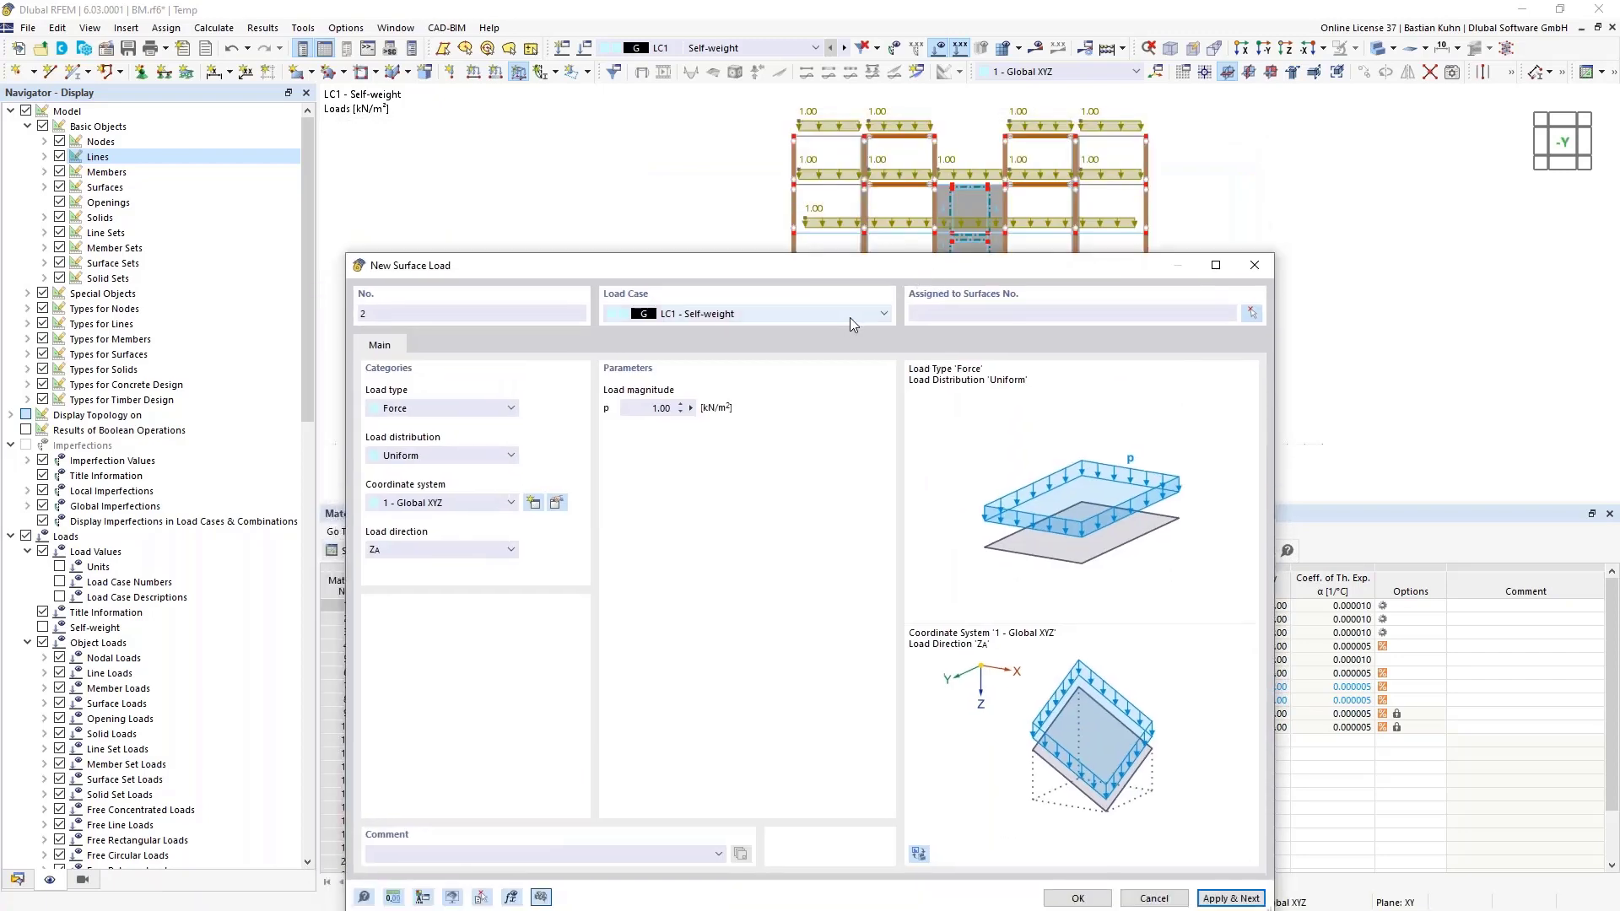
Apply a uniform surface load of 2 kN/m² in load case LC2 to surfaces 1,6,11,16,26-29,34-38.
left_click(847, 315)
left_click(835, 342)
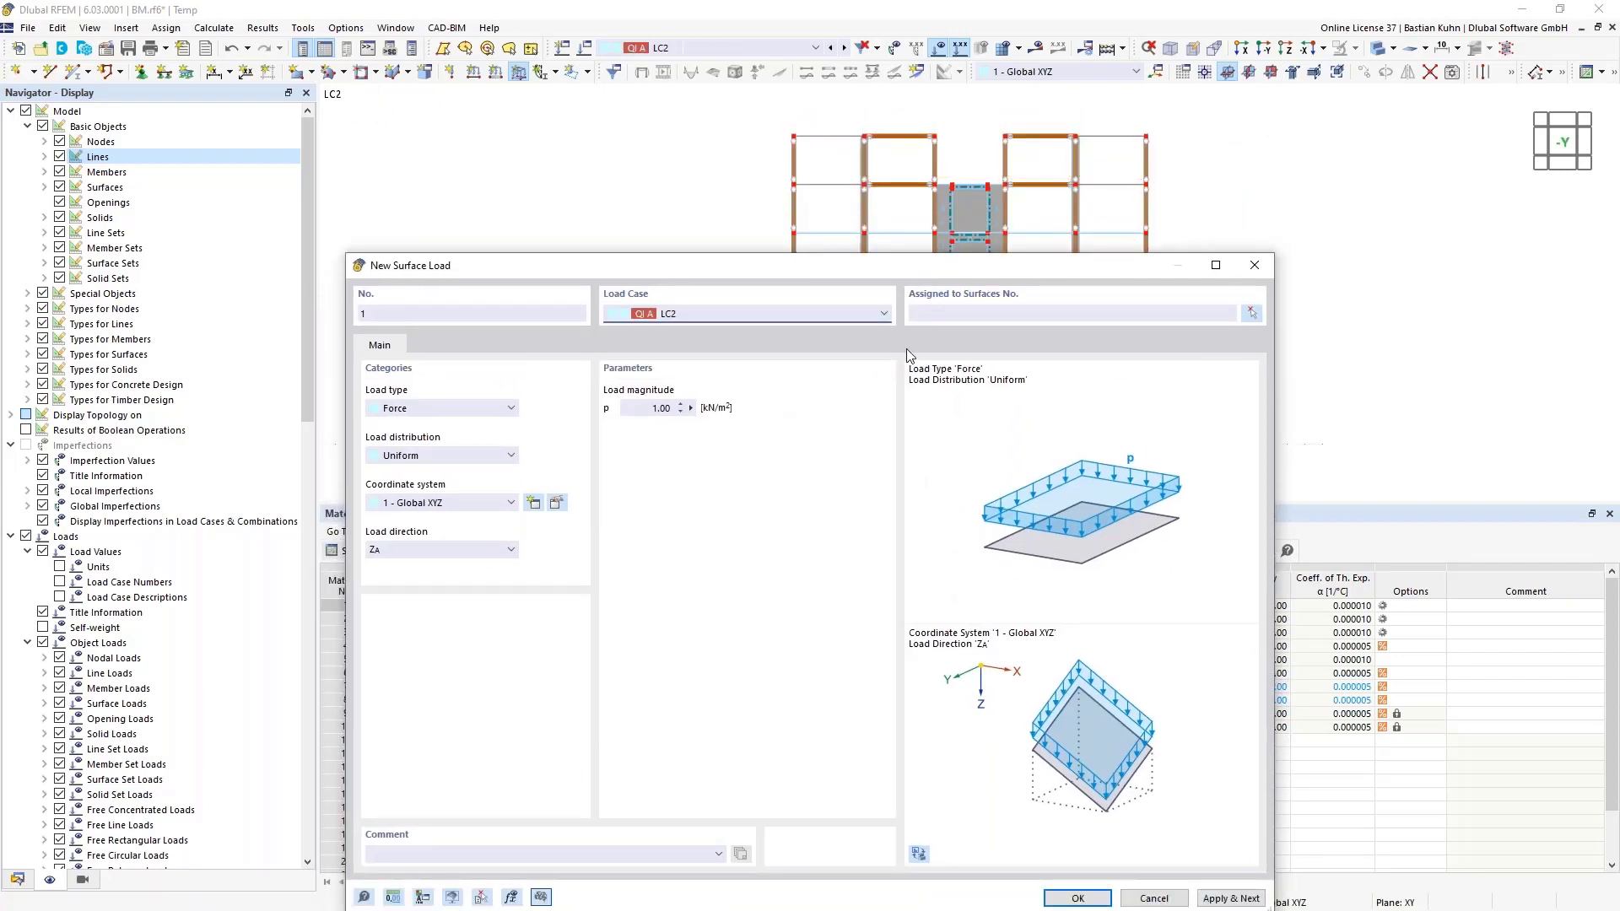
left_click(932, 314)
type("1,6,11,16,26-29,34-38")
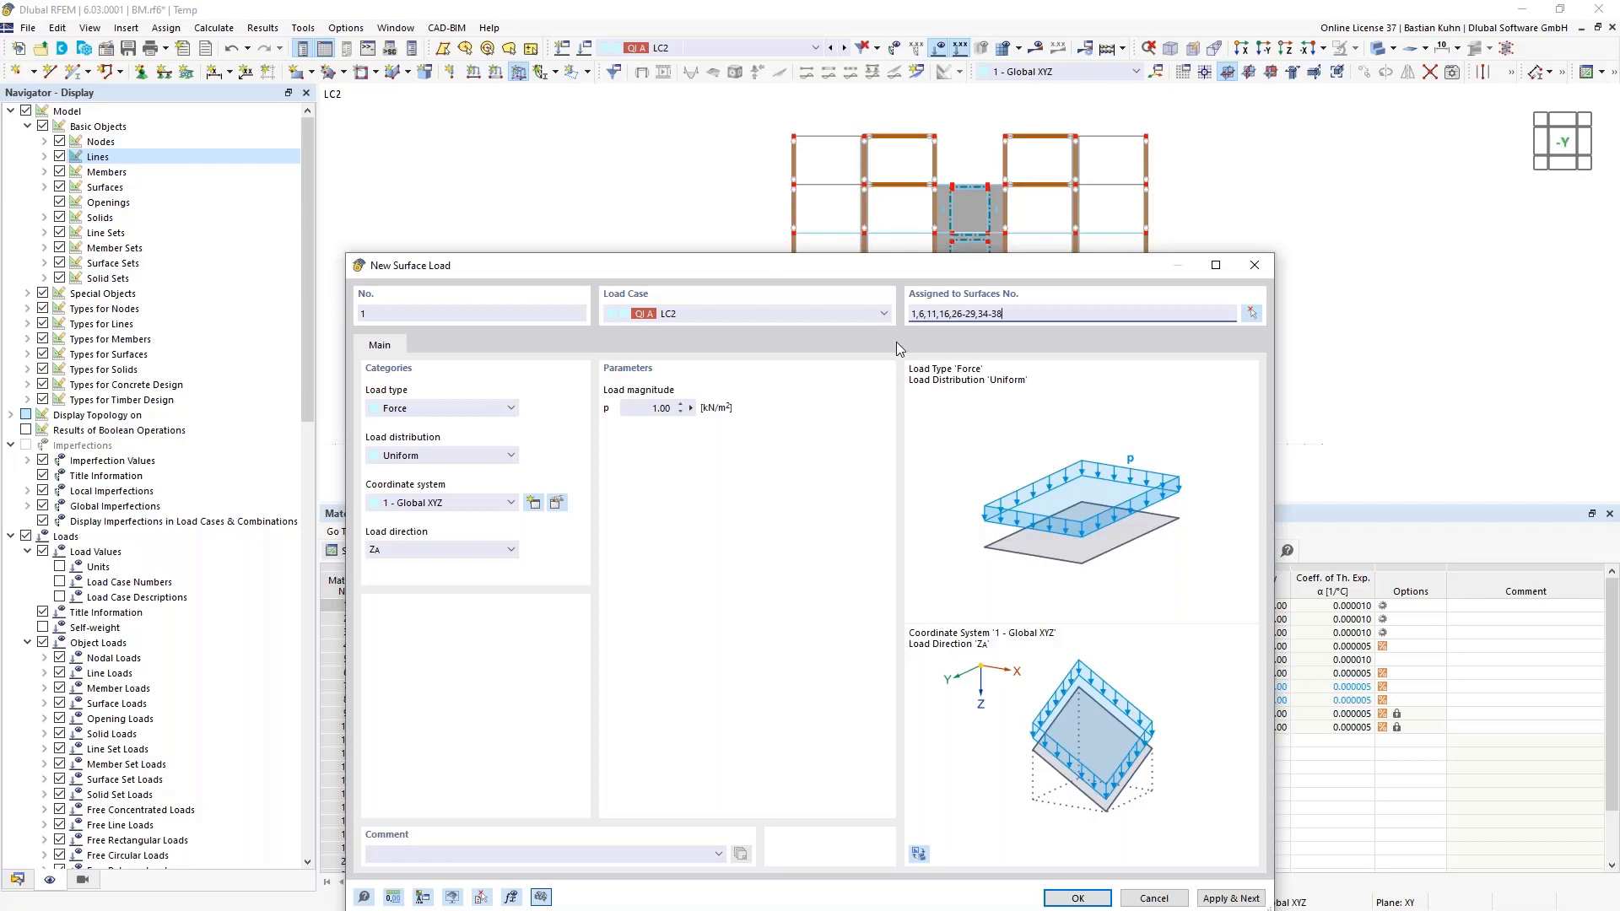
left_click(647, 409)
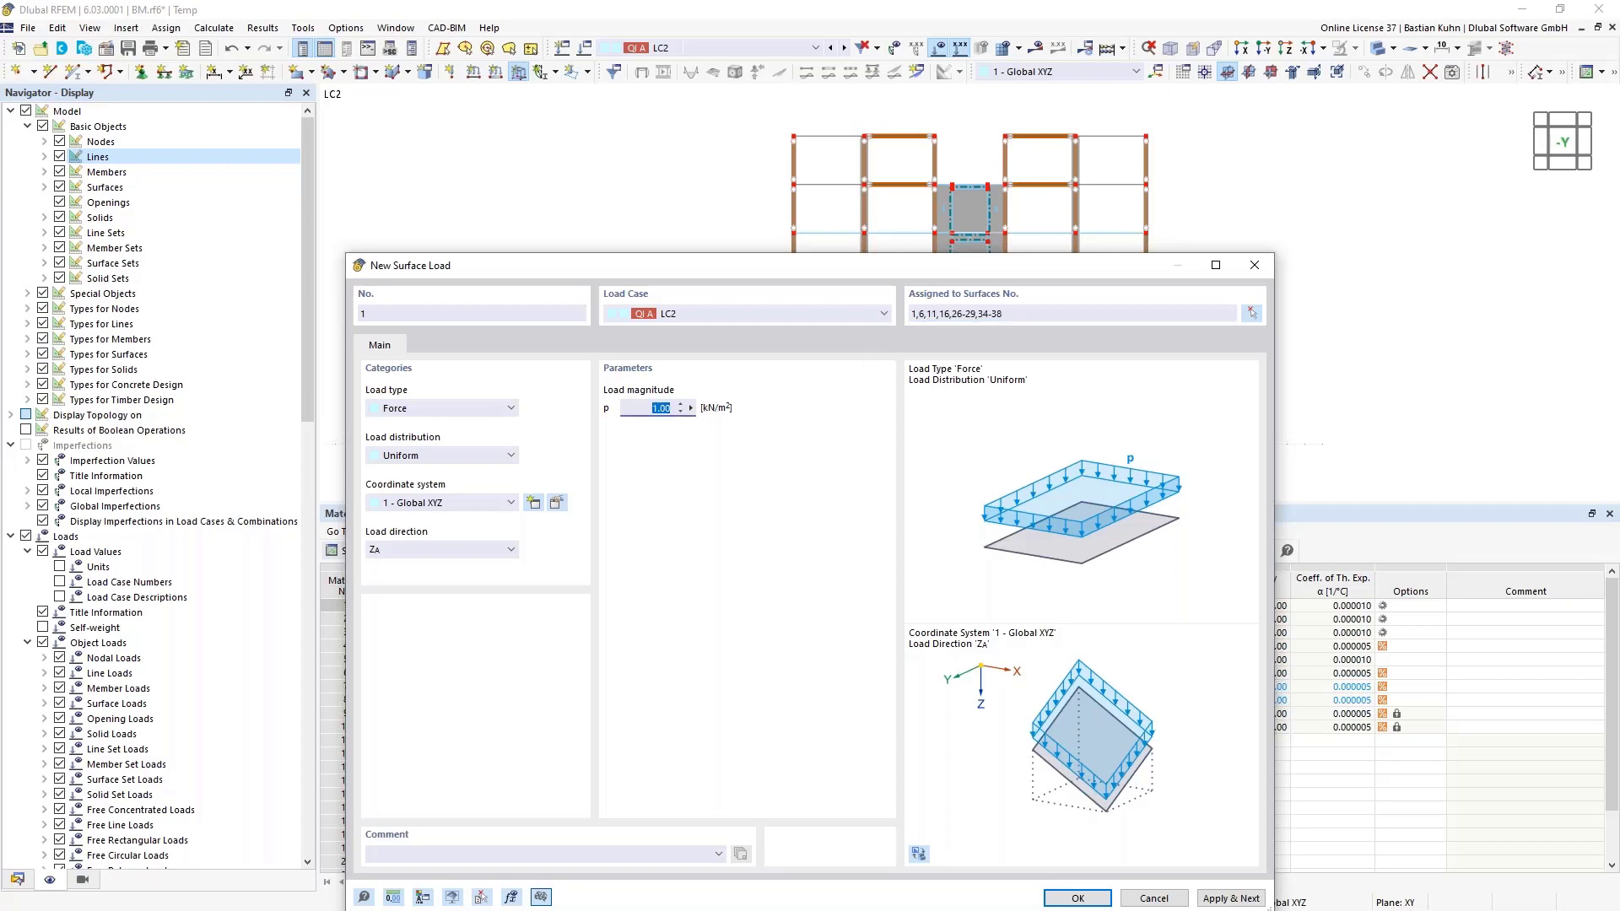
type("2")
left_click(1237, 901)
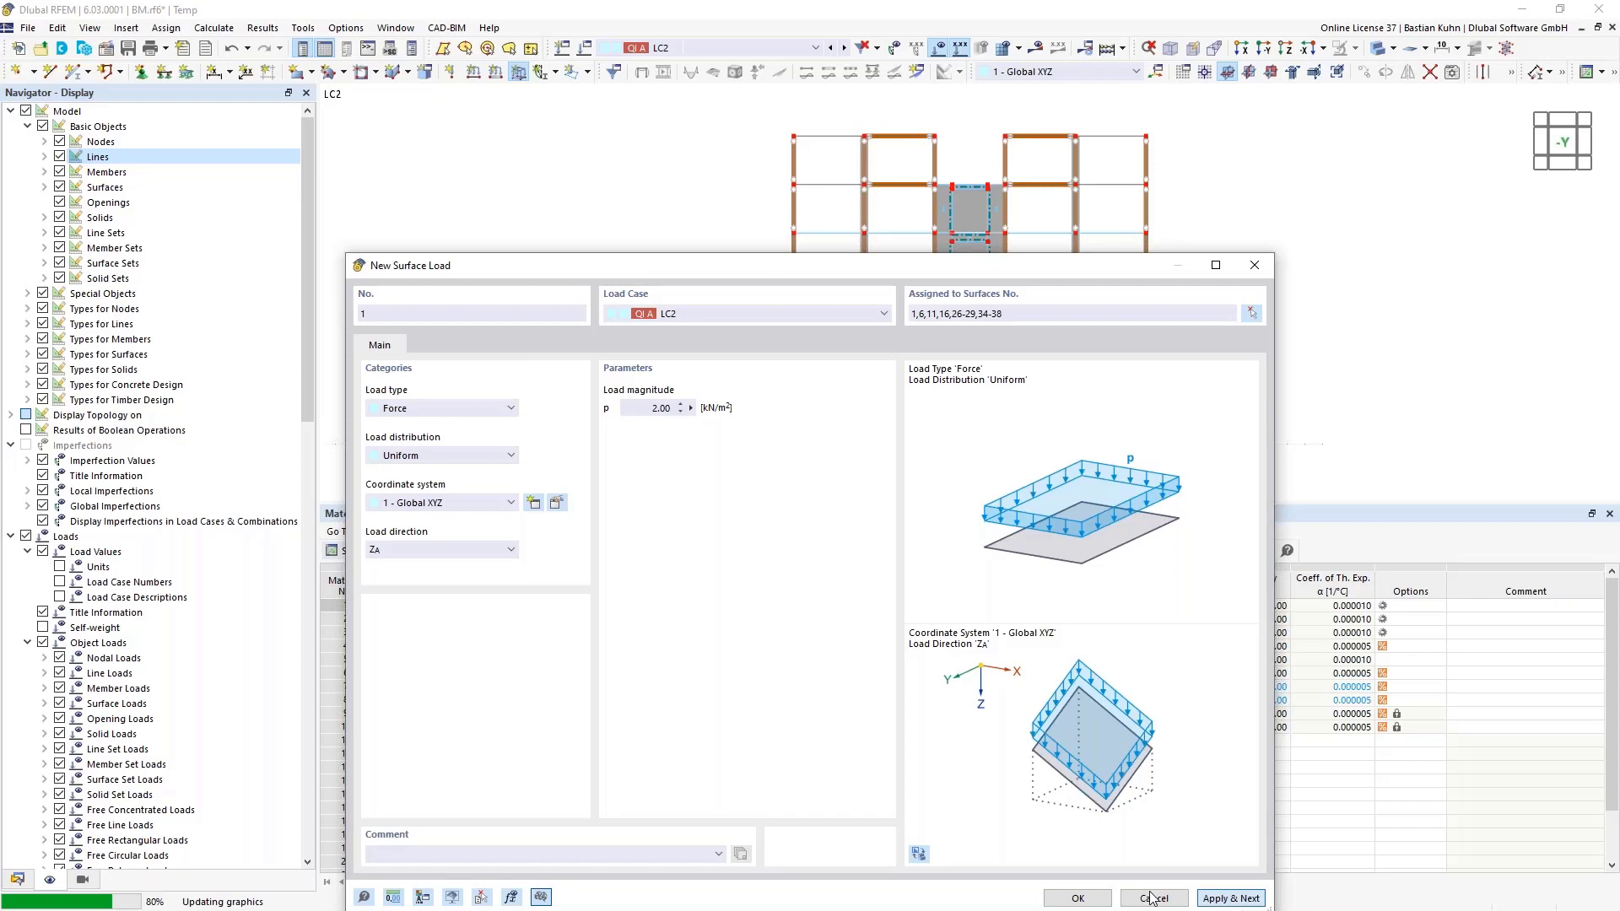
Create a surface load of 0.85 kN/m² in load case LC3 on roof surfaces 34-38.
left_click(877, 315)
left_click(831, 351)
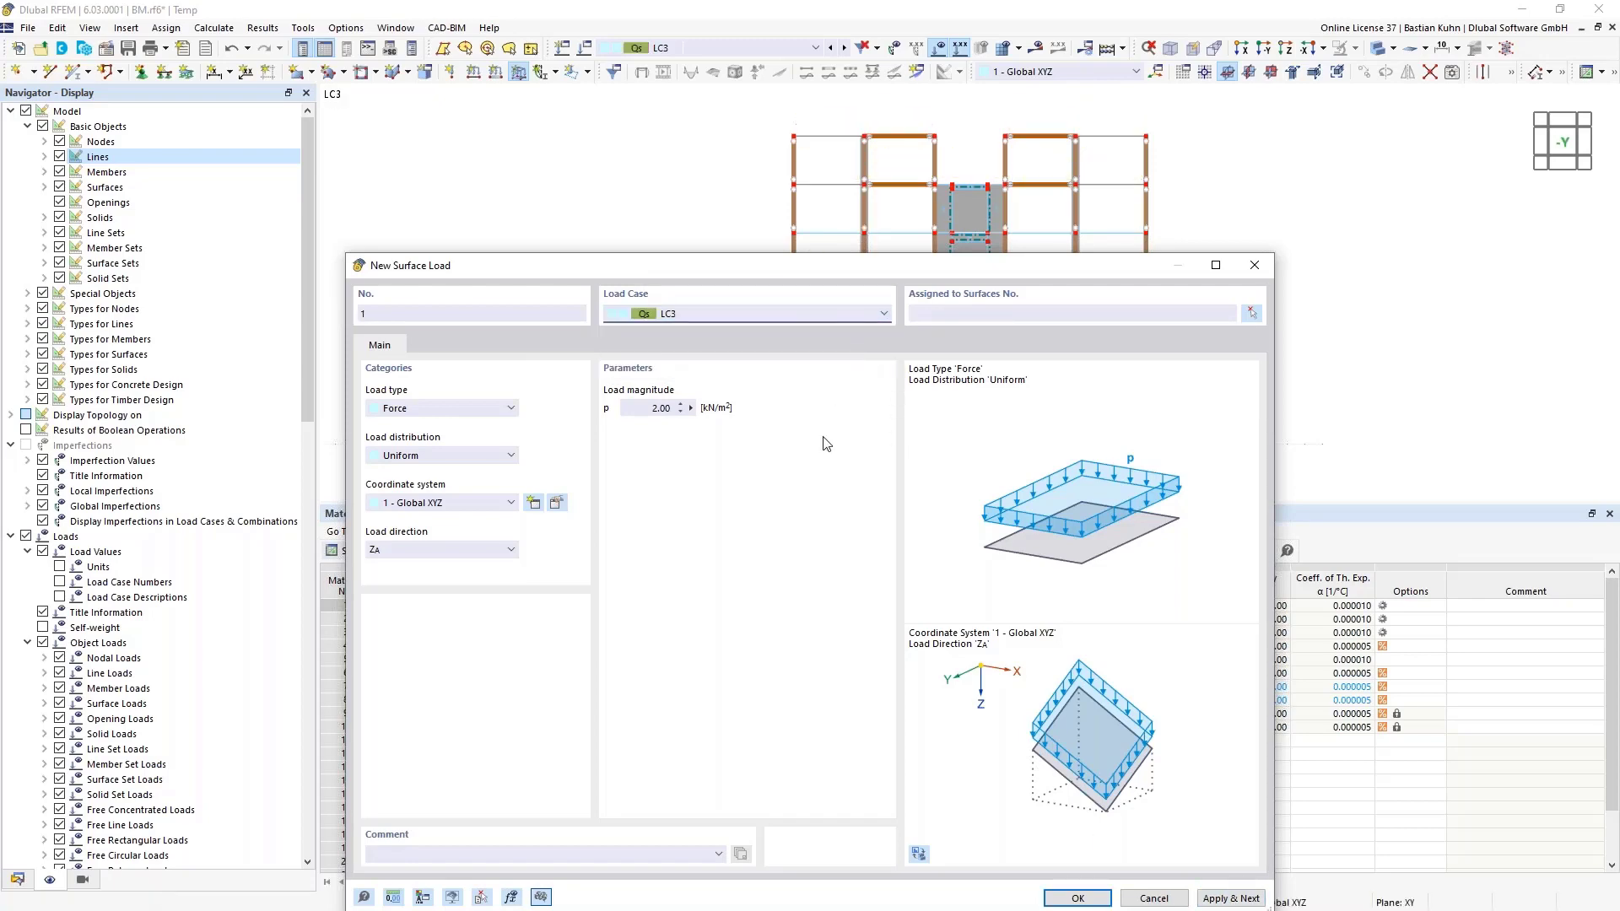
left_click(1254, 312)
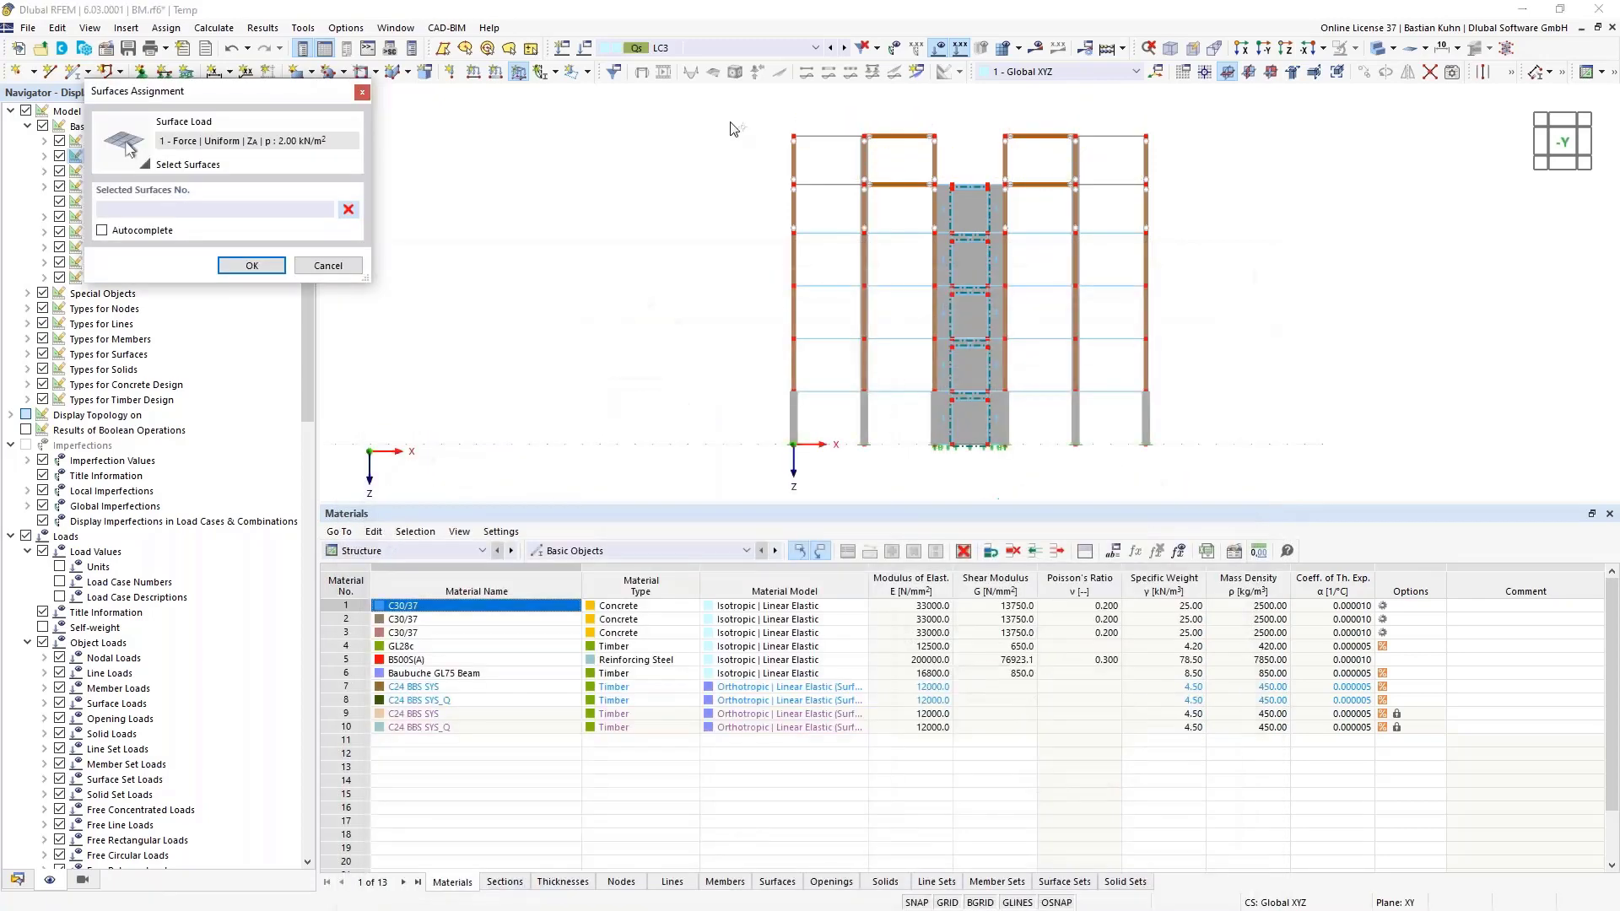
left_click_drag(730, 117, 961, 160)
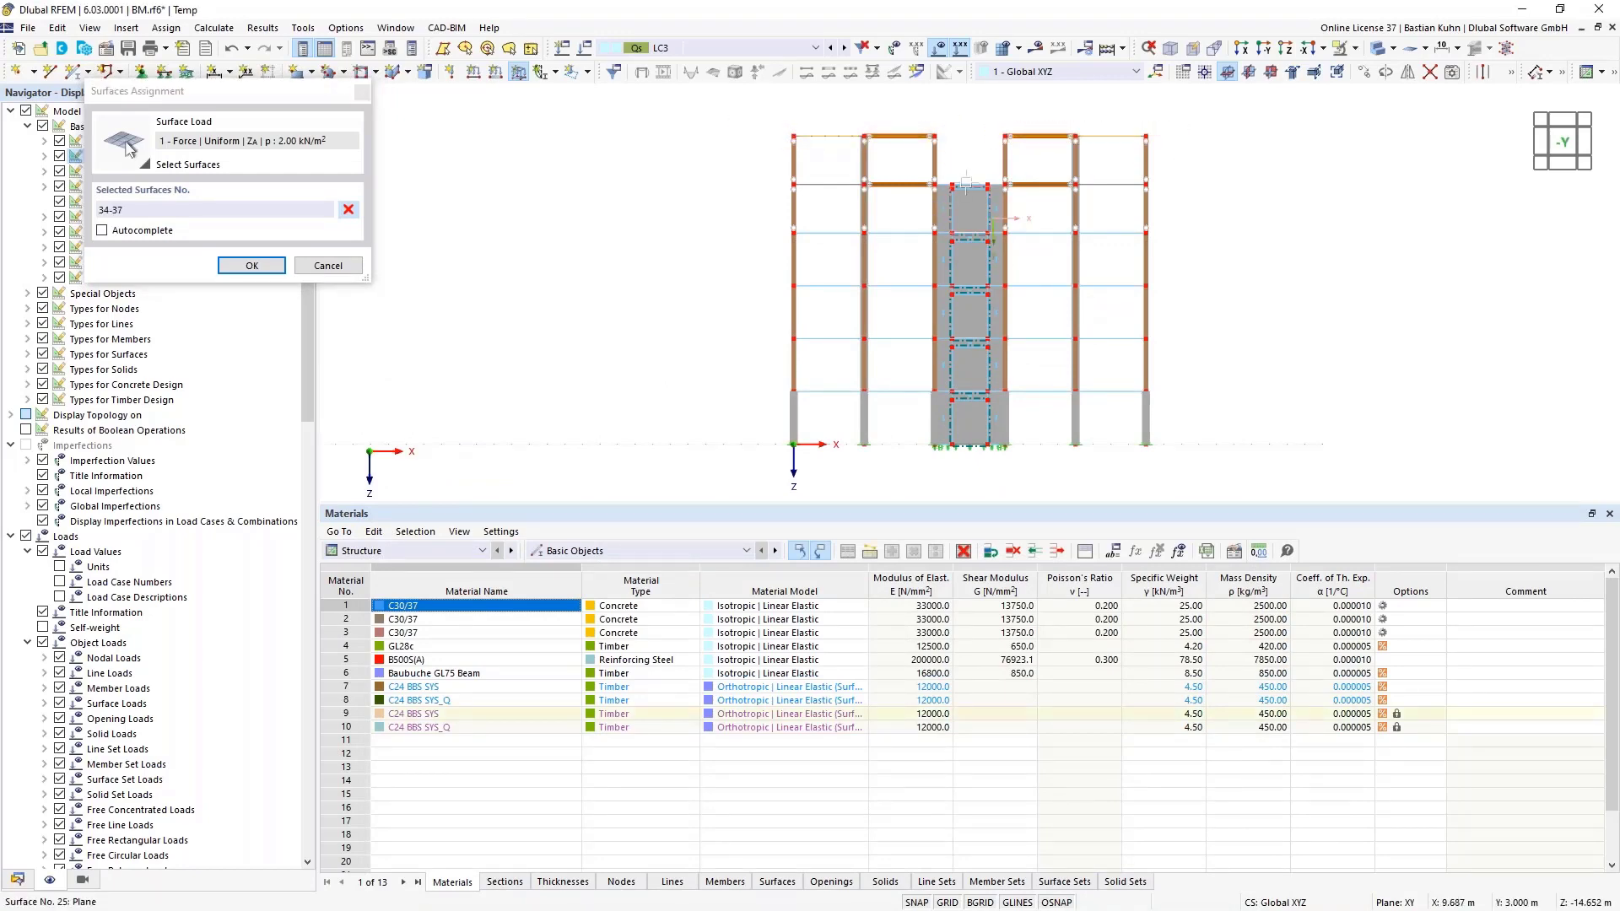
middle_click_drag(955, 199, 972, 175)
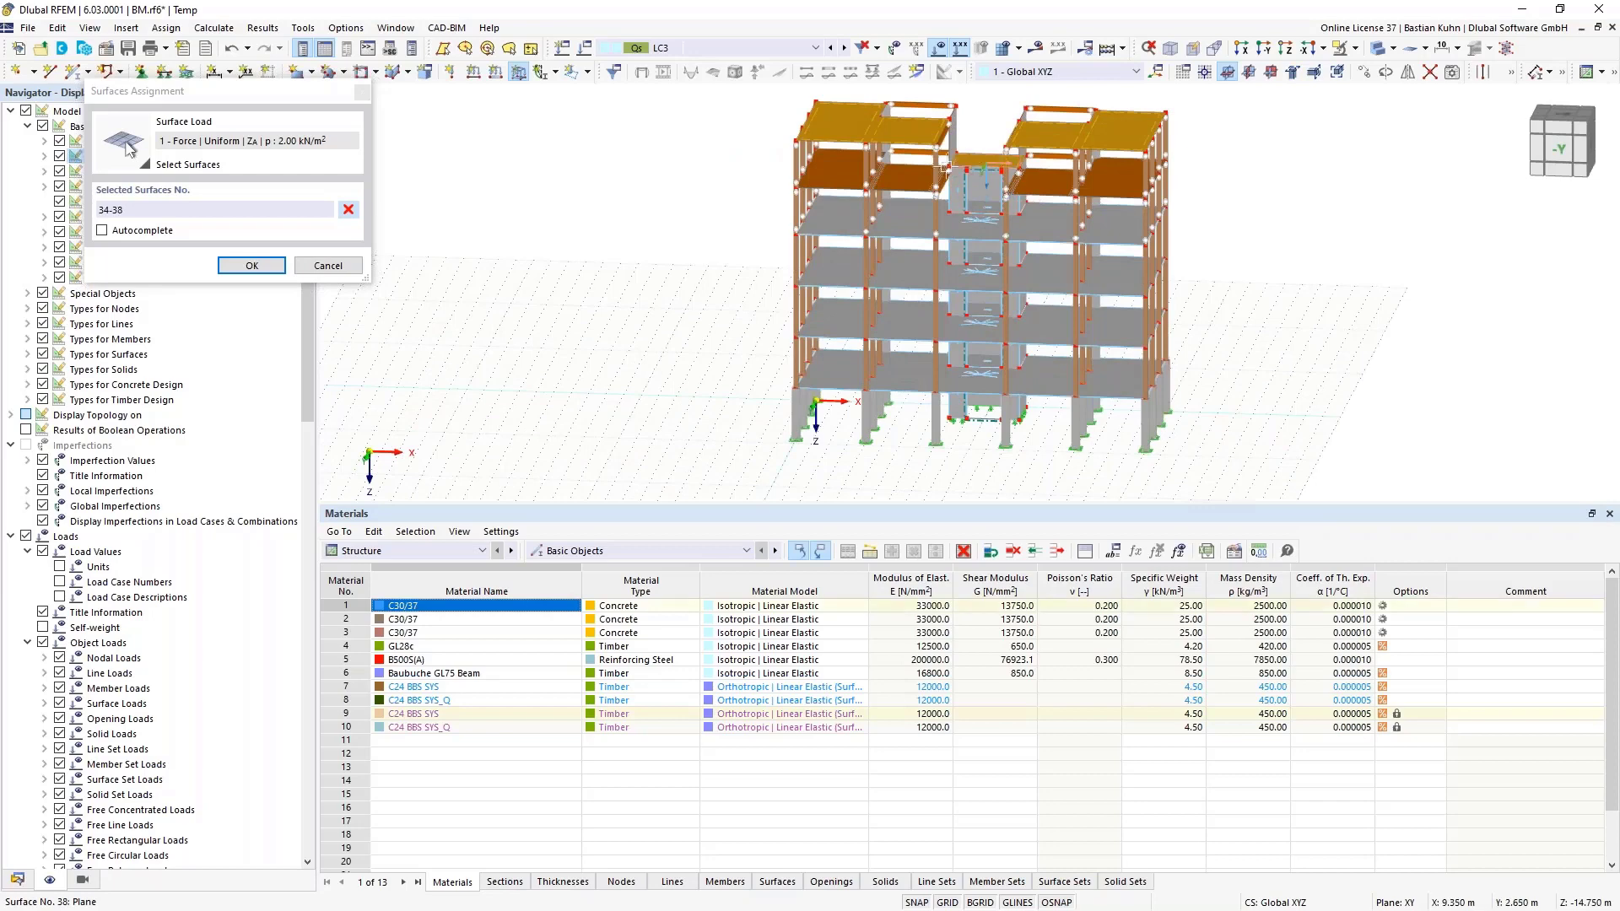
left_click(251, 265)
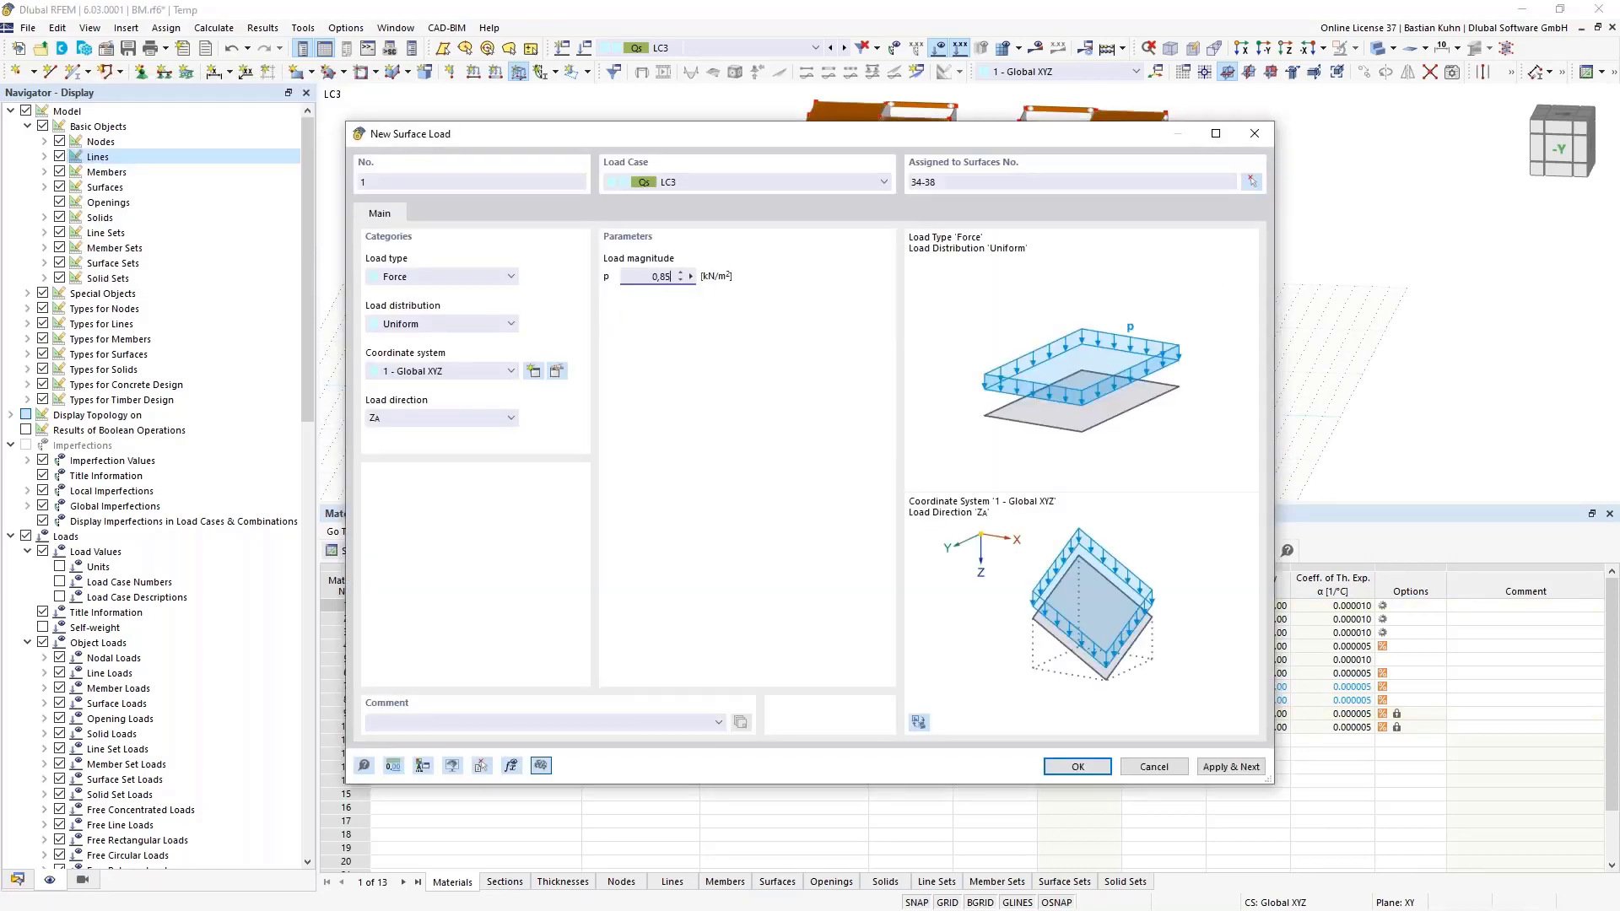
left_click(1062, 770)
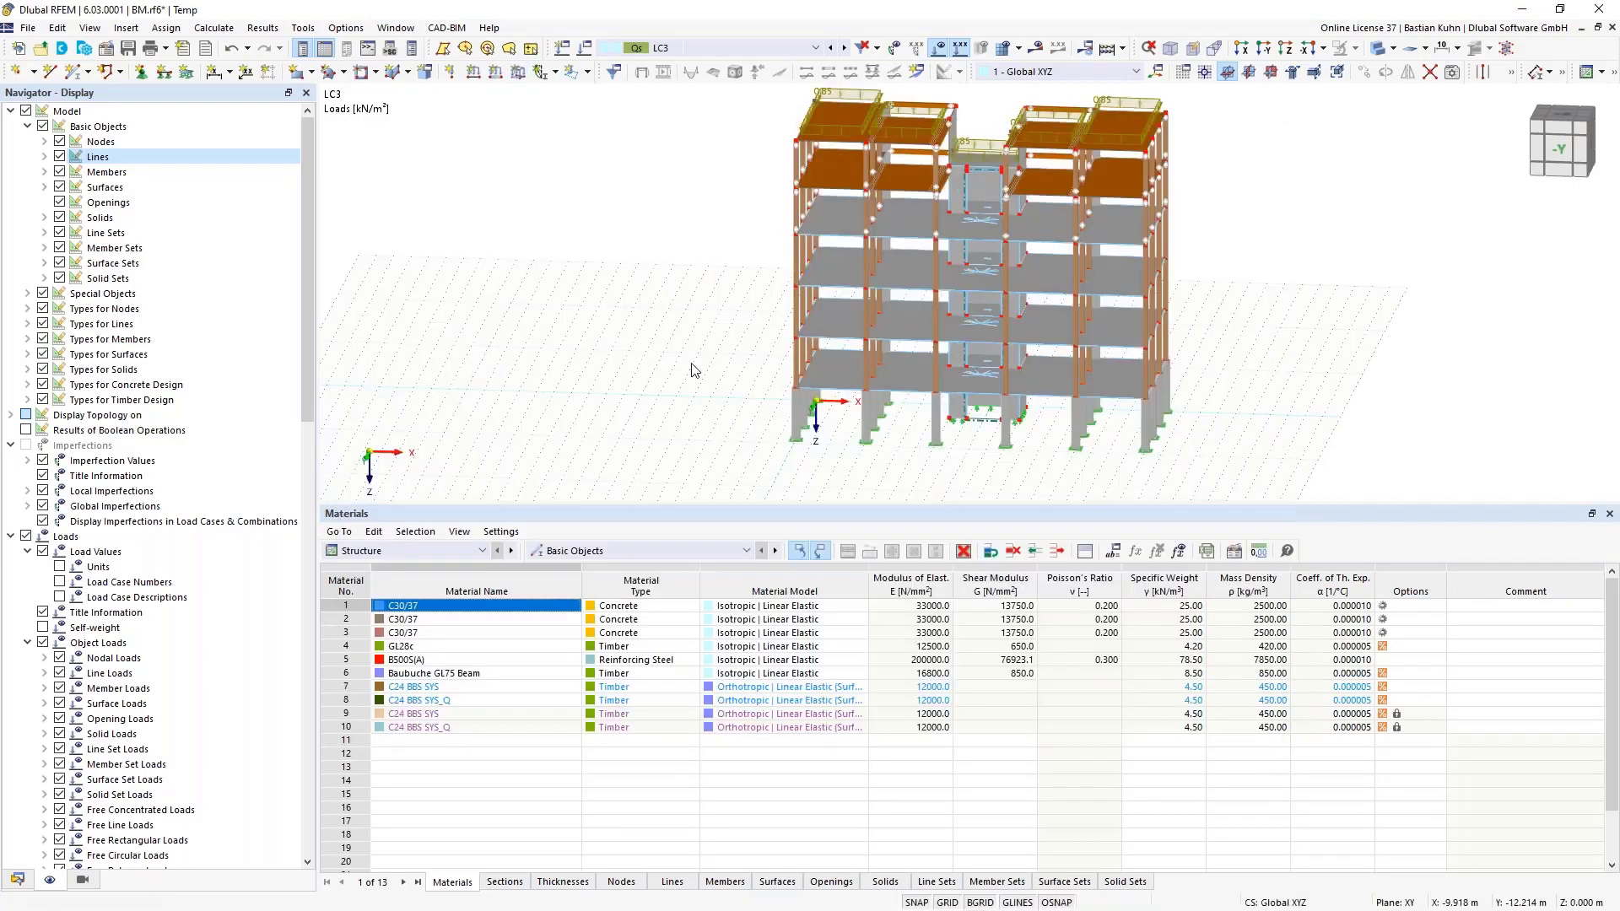
Start a new wind load wizard for the building.
middle_click_drag(677, 352, 599, 359, "ctrl")
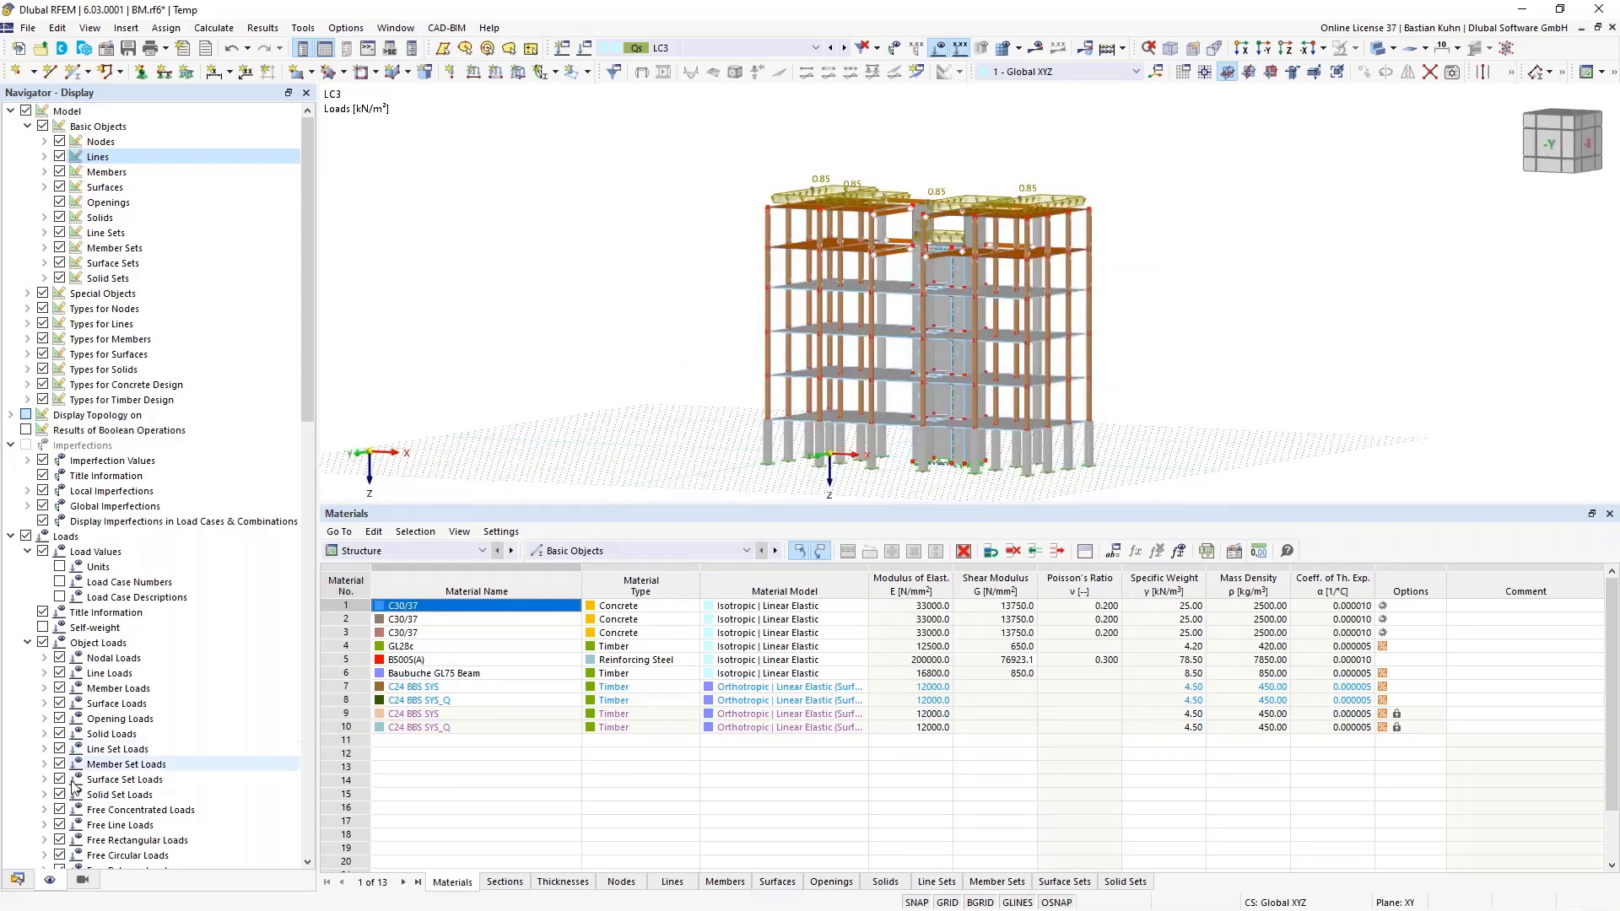
left_click(17, 880)
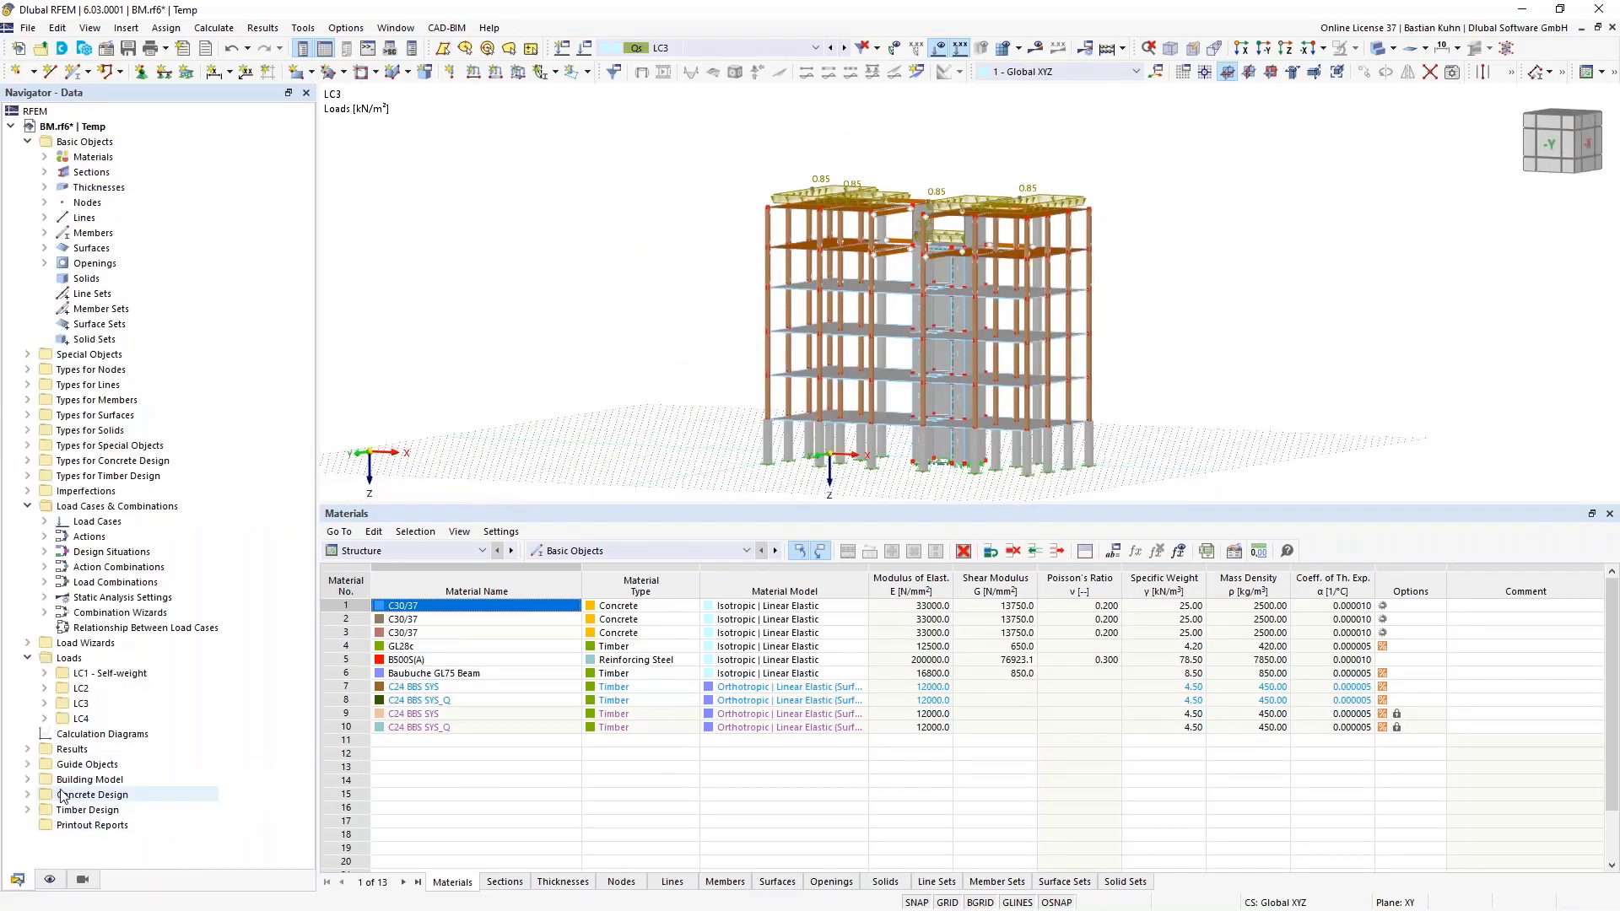
left_click(27, 643)
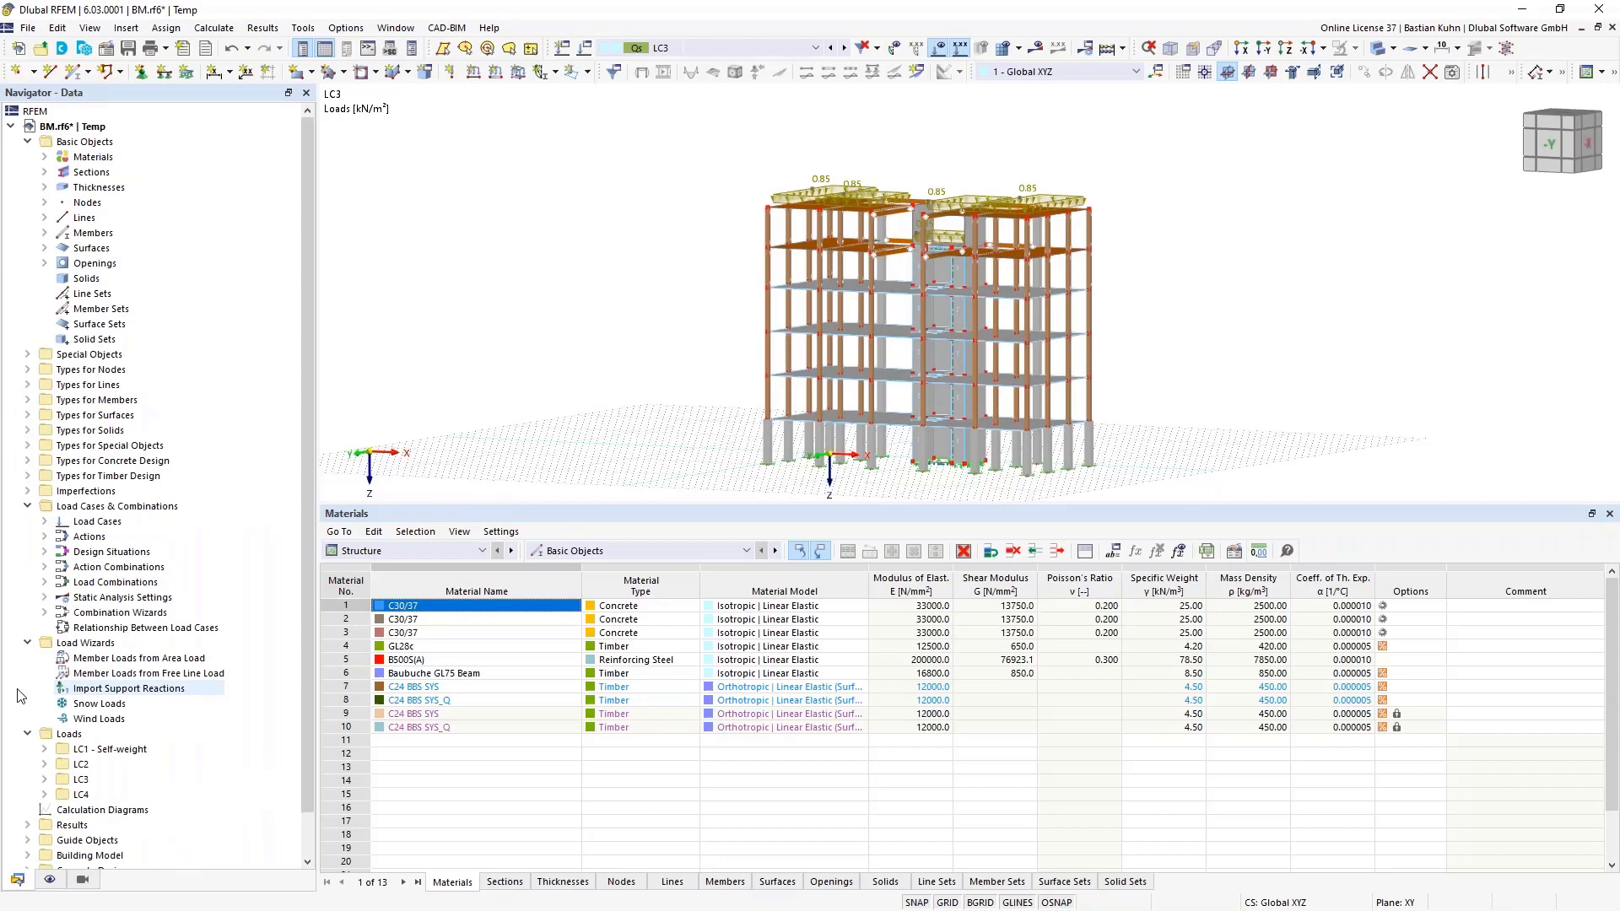
right_click(74, 719)
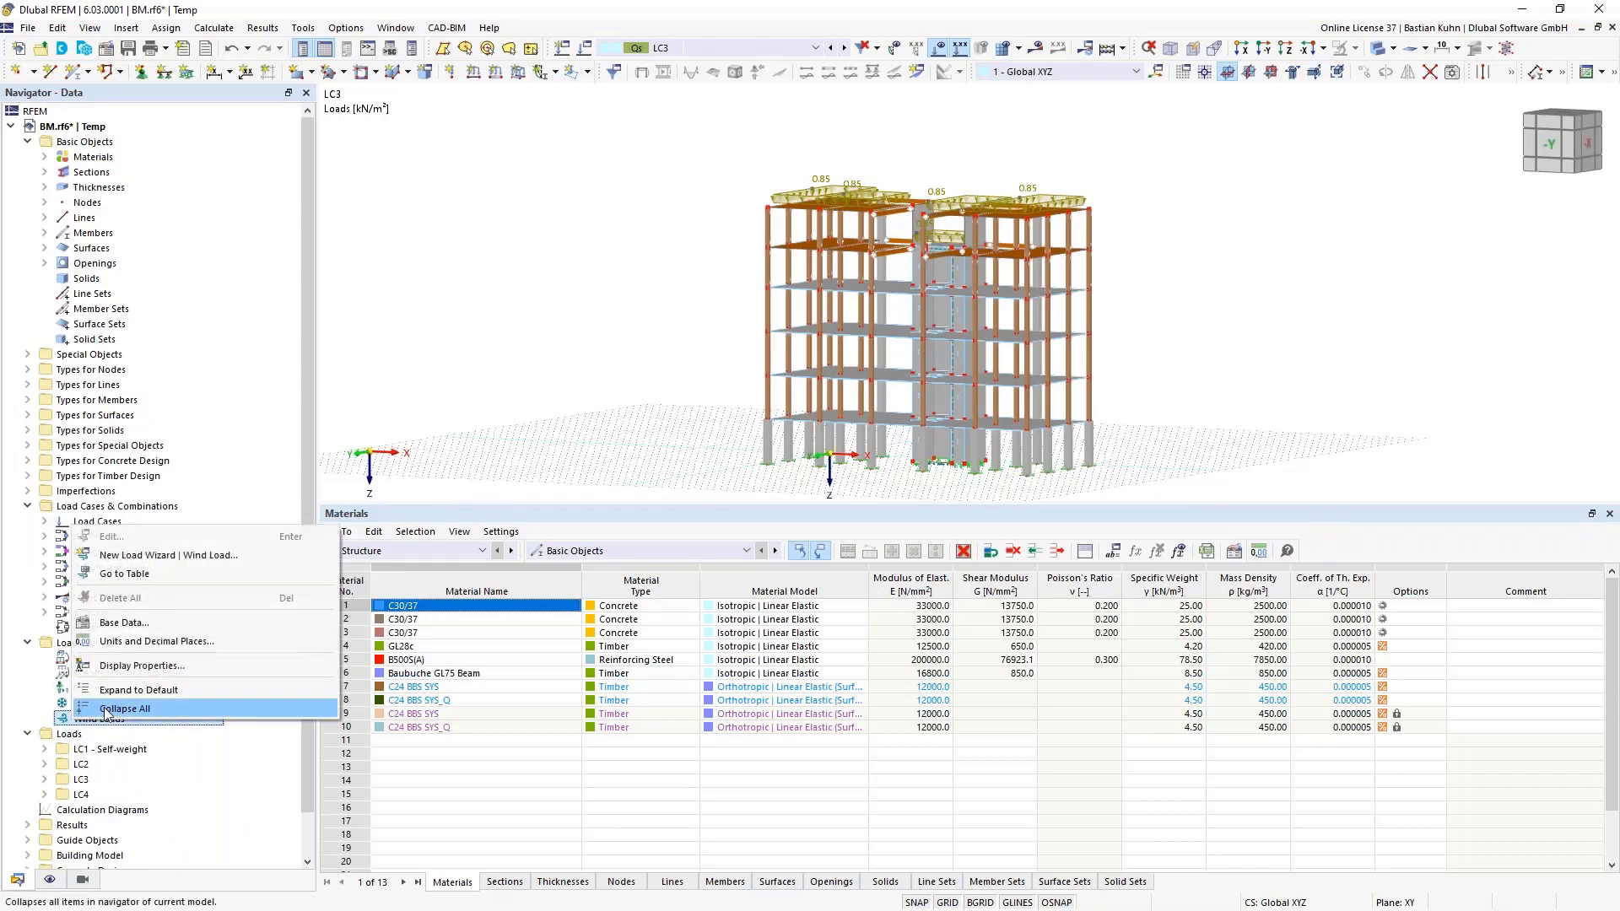
left_click(144, 555)
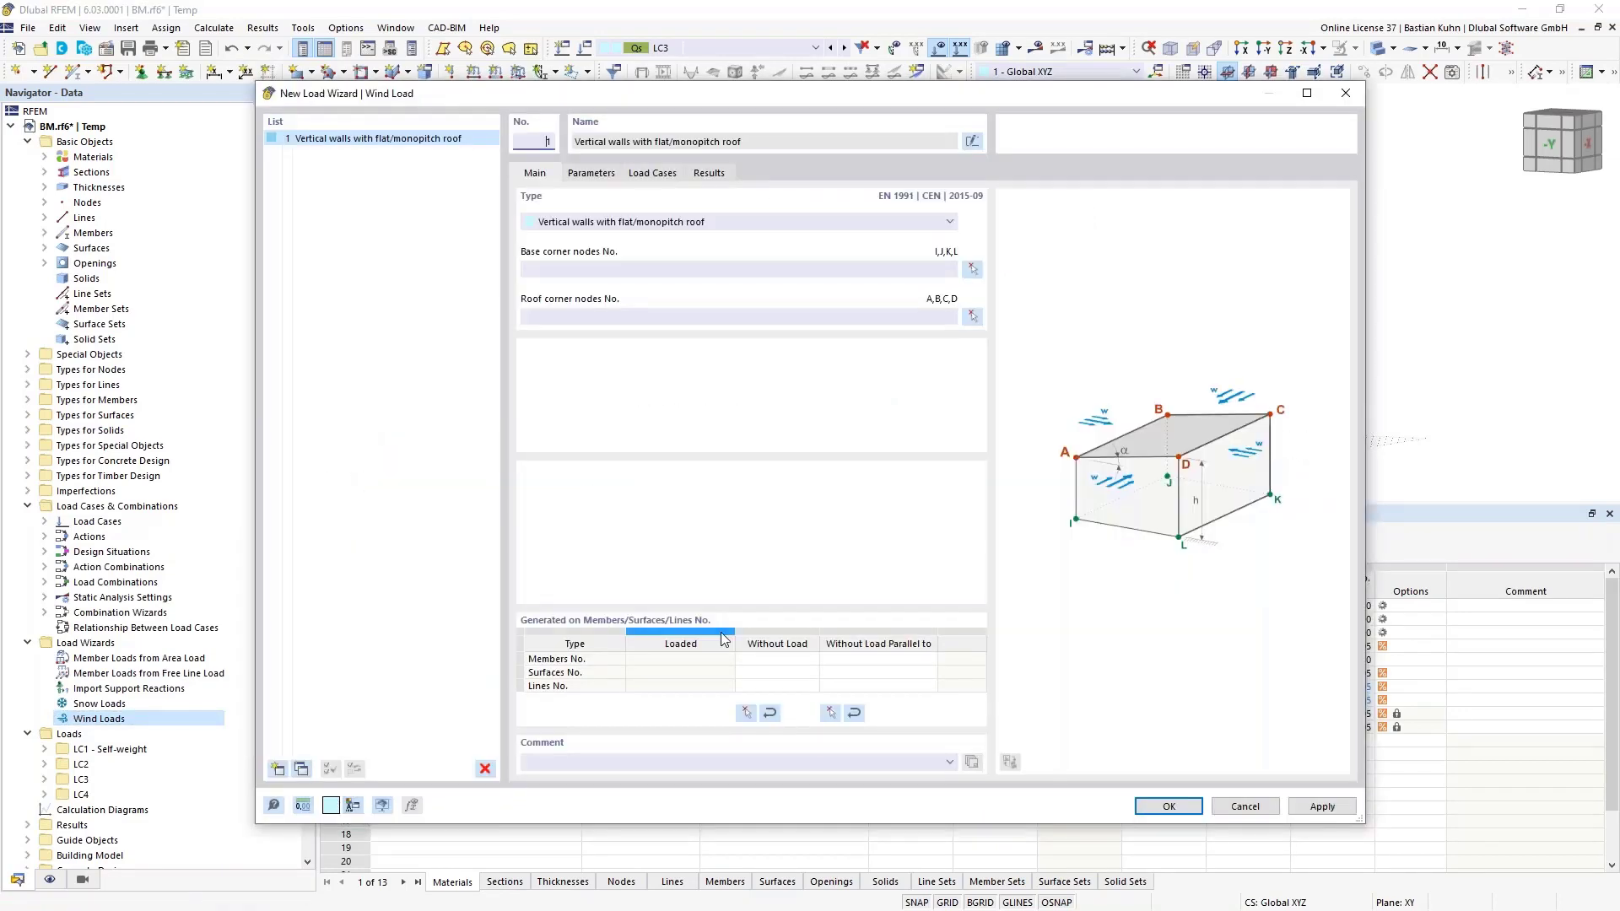
Assign the building's four base corner nodes 26, 27, 28 and 25 to the wind load wizard.
left_click(972, 268)
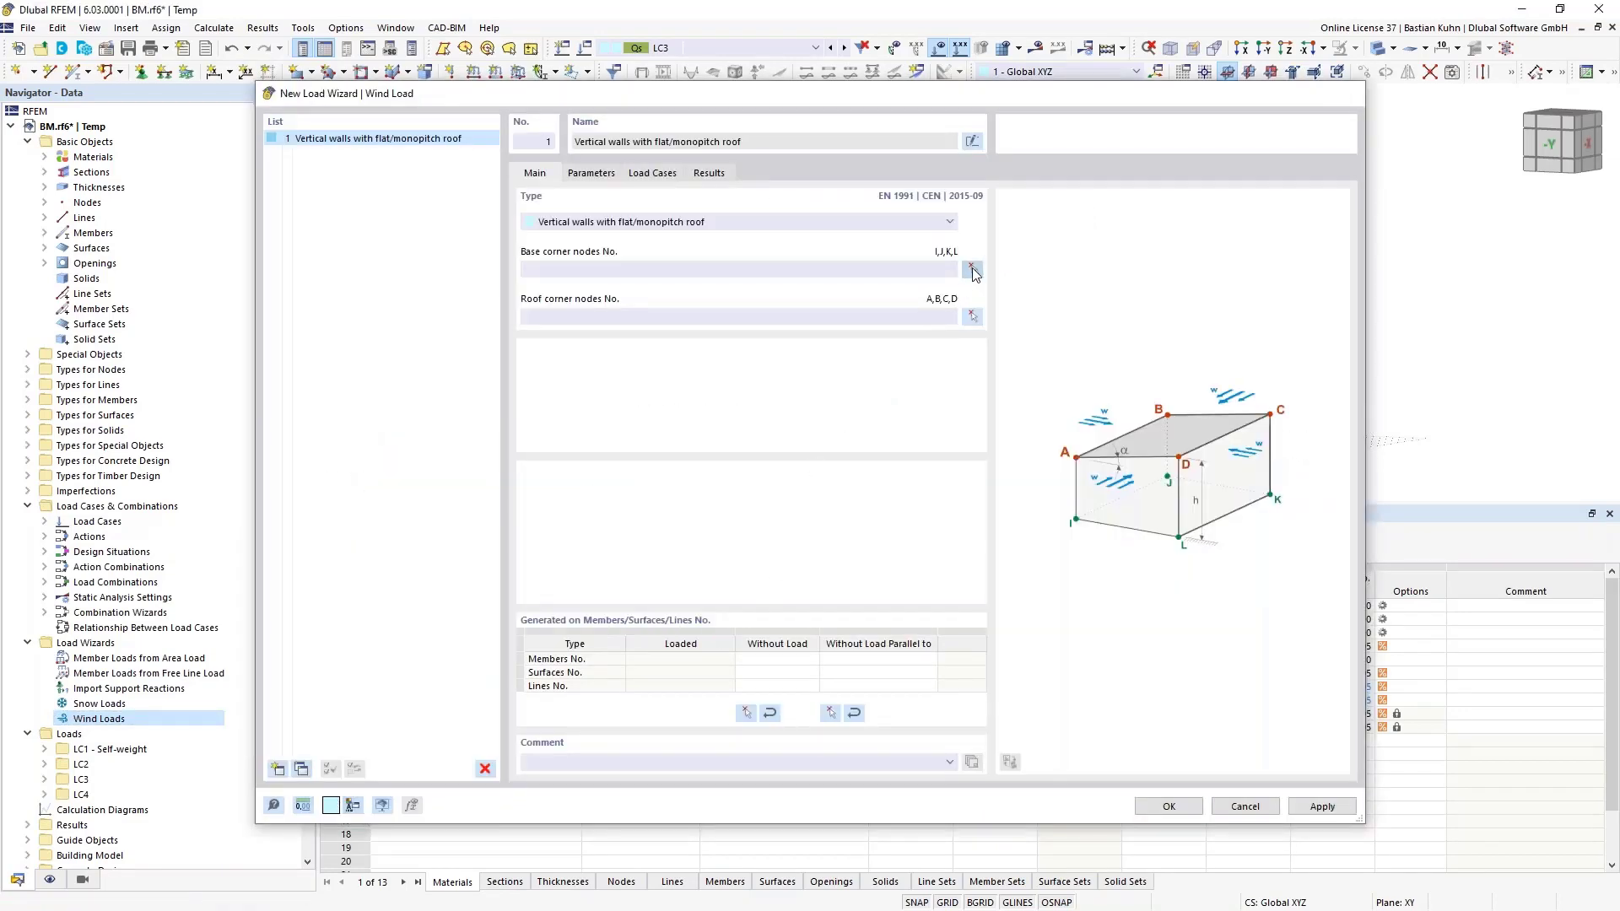
left_click(975, 471)
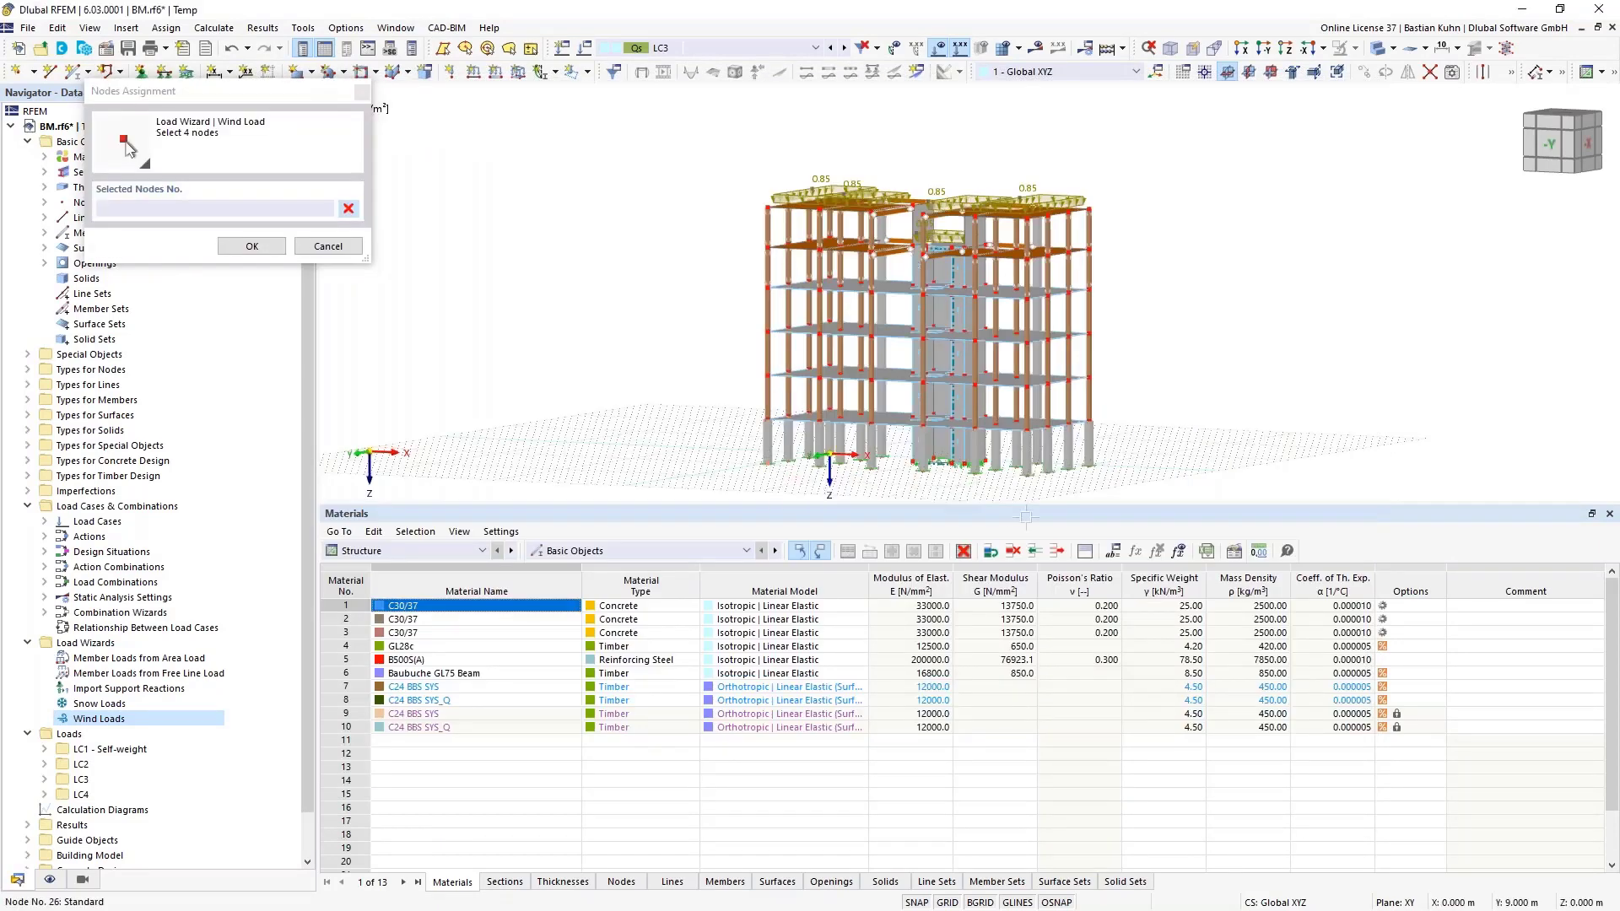
left_click(1031, 471)
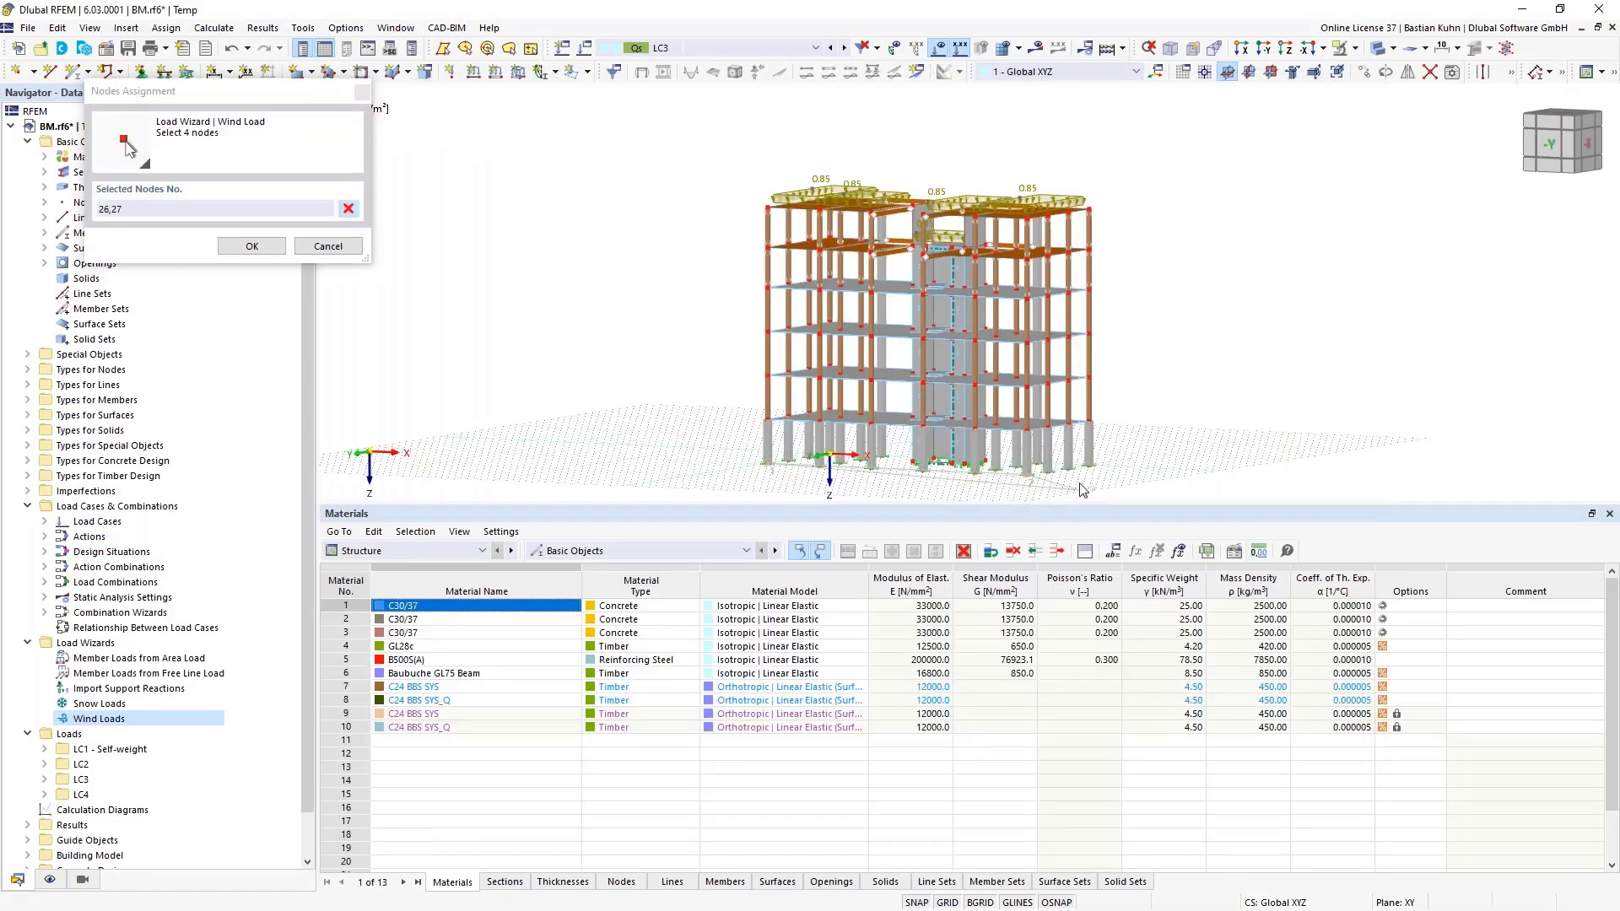
left_click(1091, 466)
middle_click_drag(1142, 473, 1174, 447)
scroll(831, 369, "up", 3)
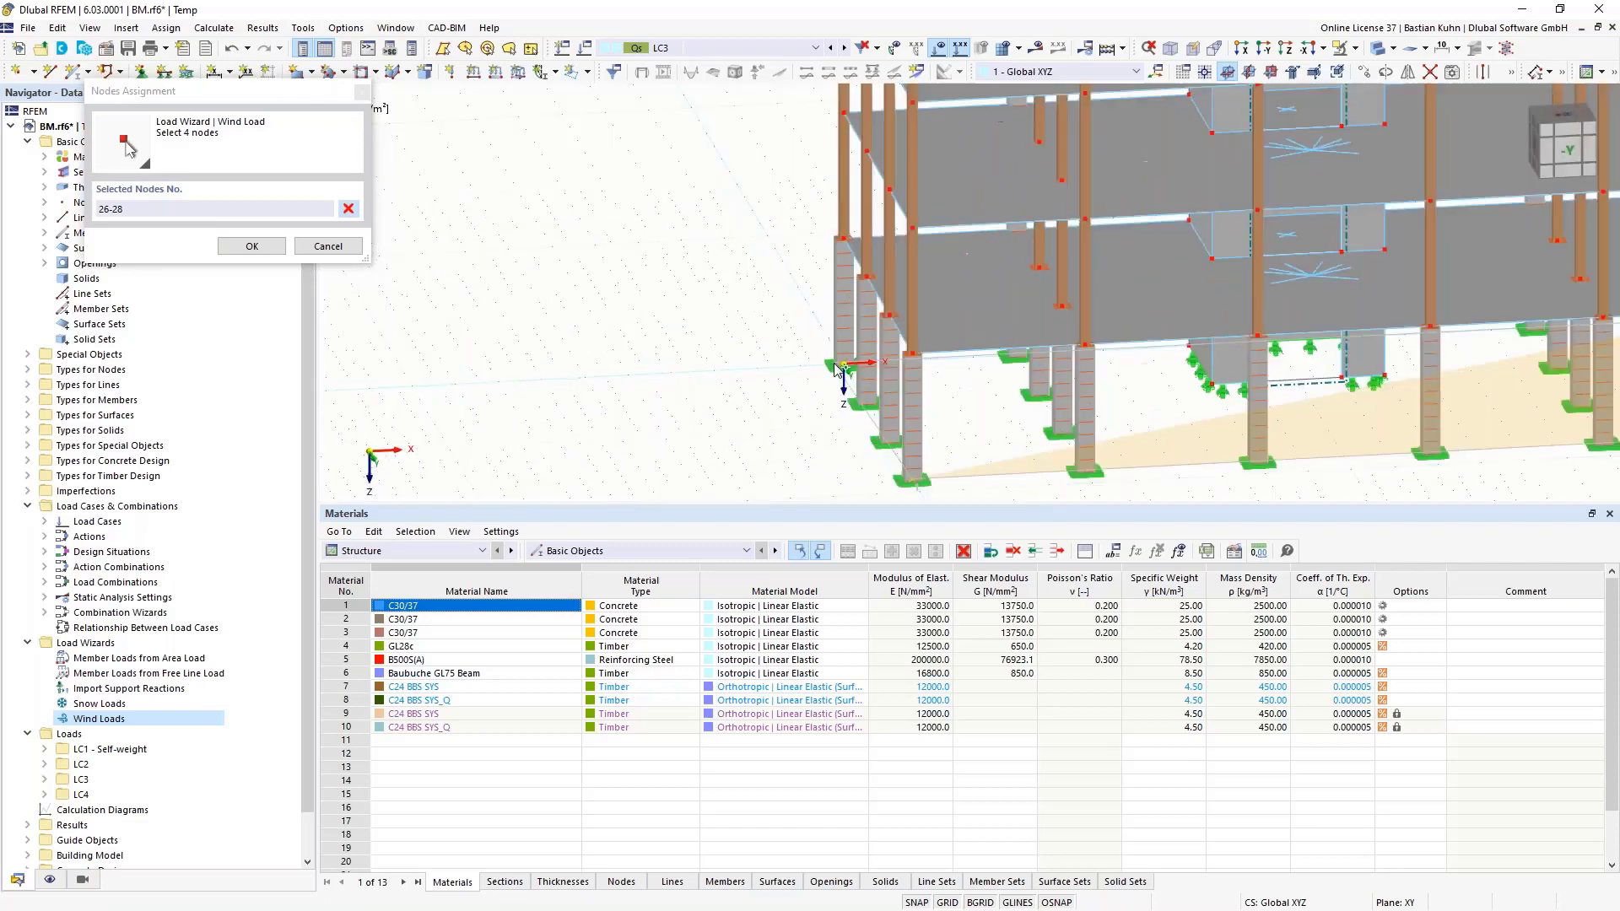
left_click(841, 371)
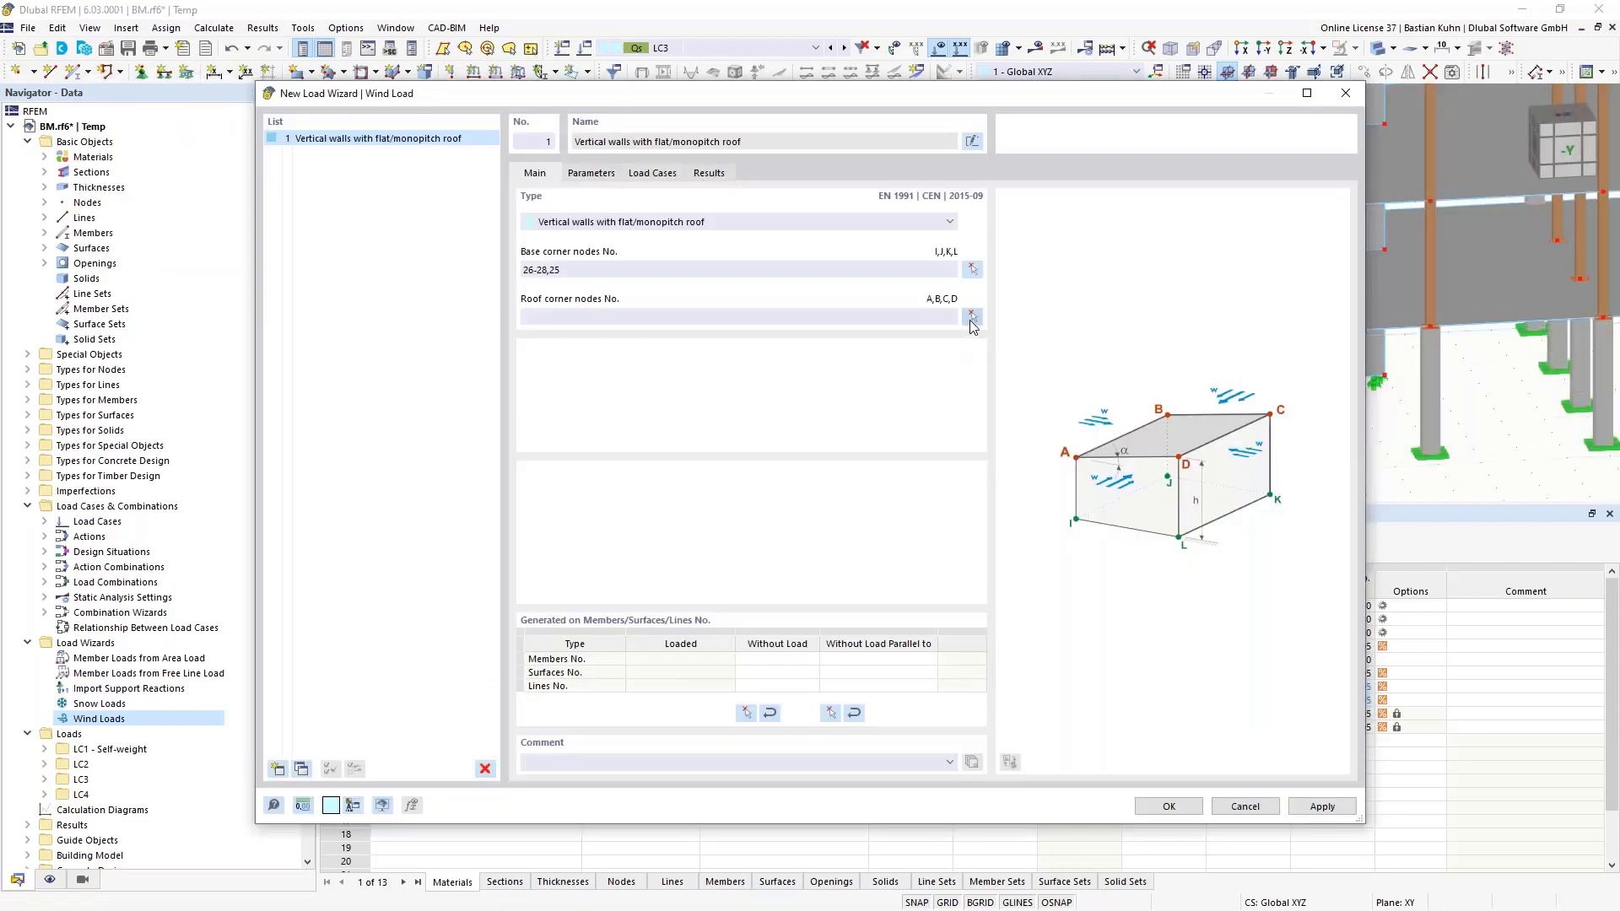
Assign the four roof corner nodes 254, 255, 256 and 253 to the wind load wizard.
left_click(970, 324)
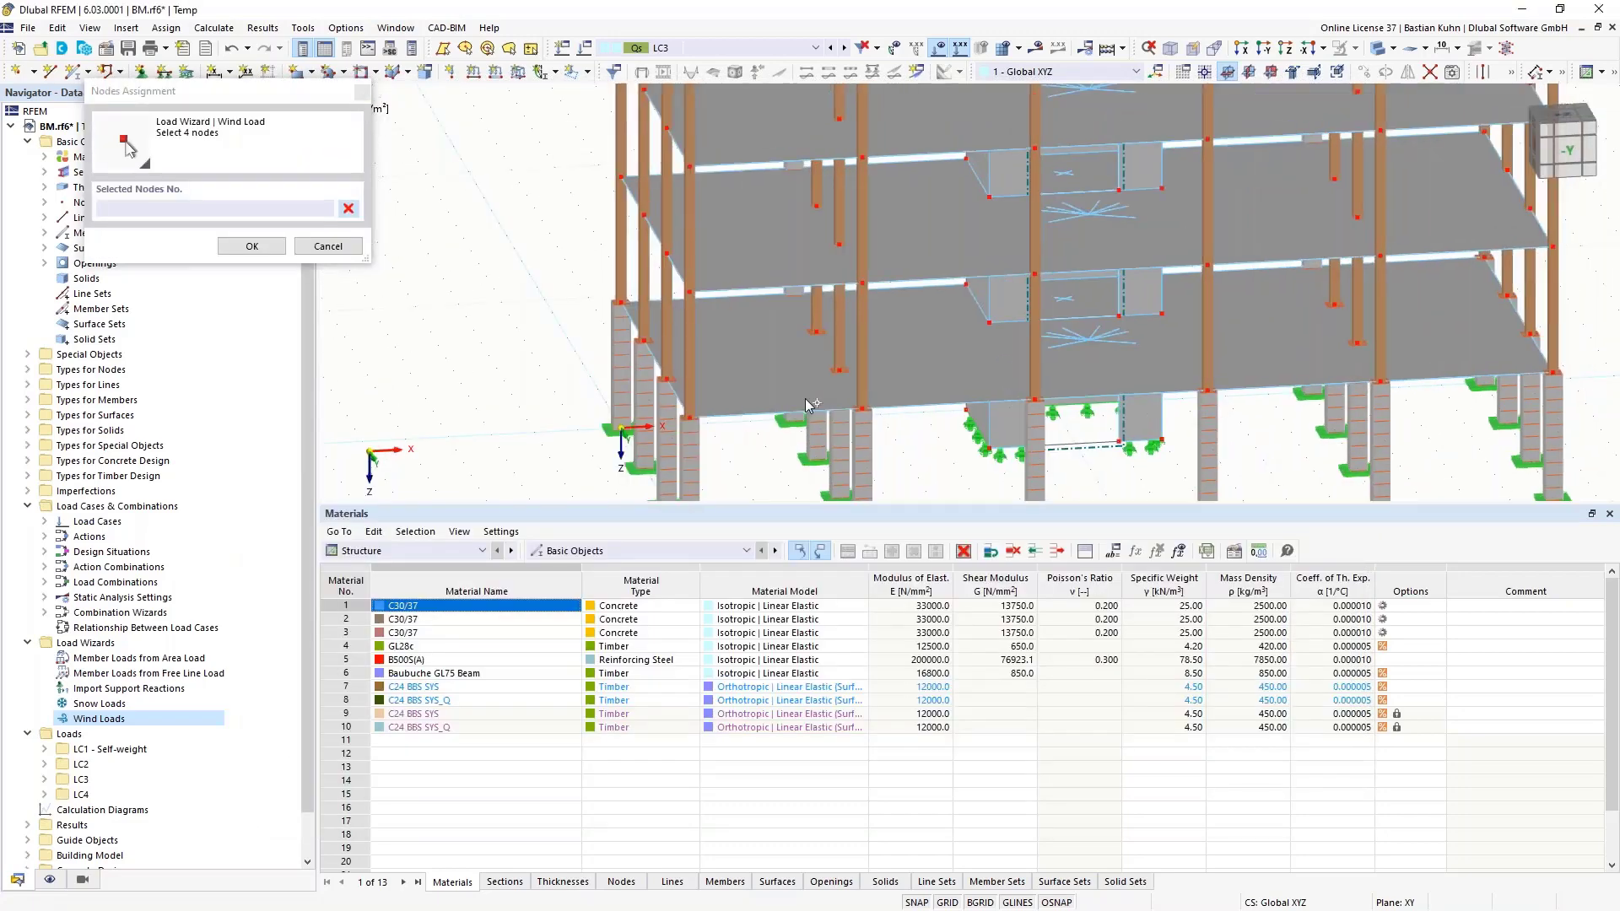
scroll(774, 164, "up", 3)
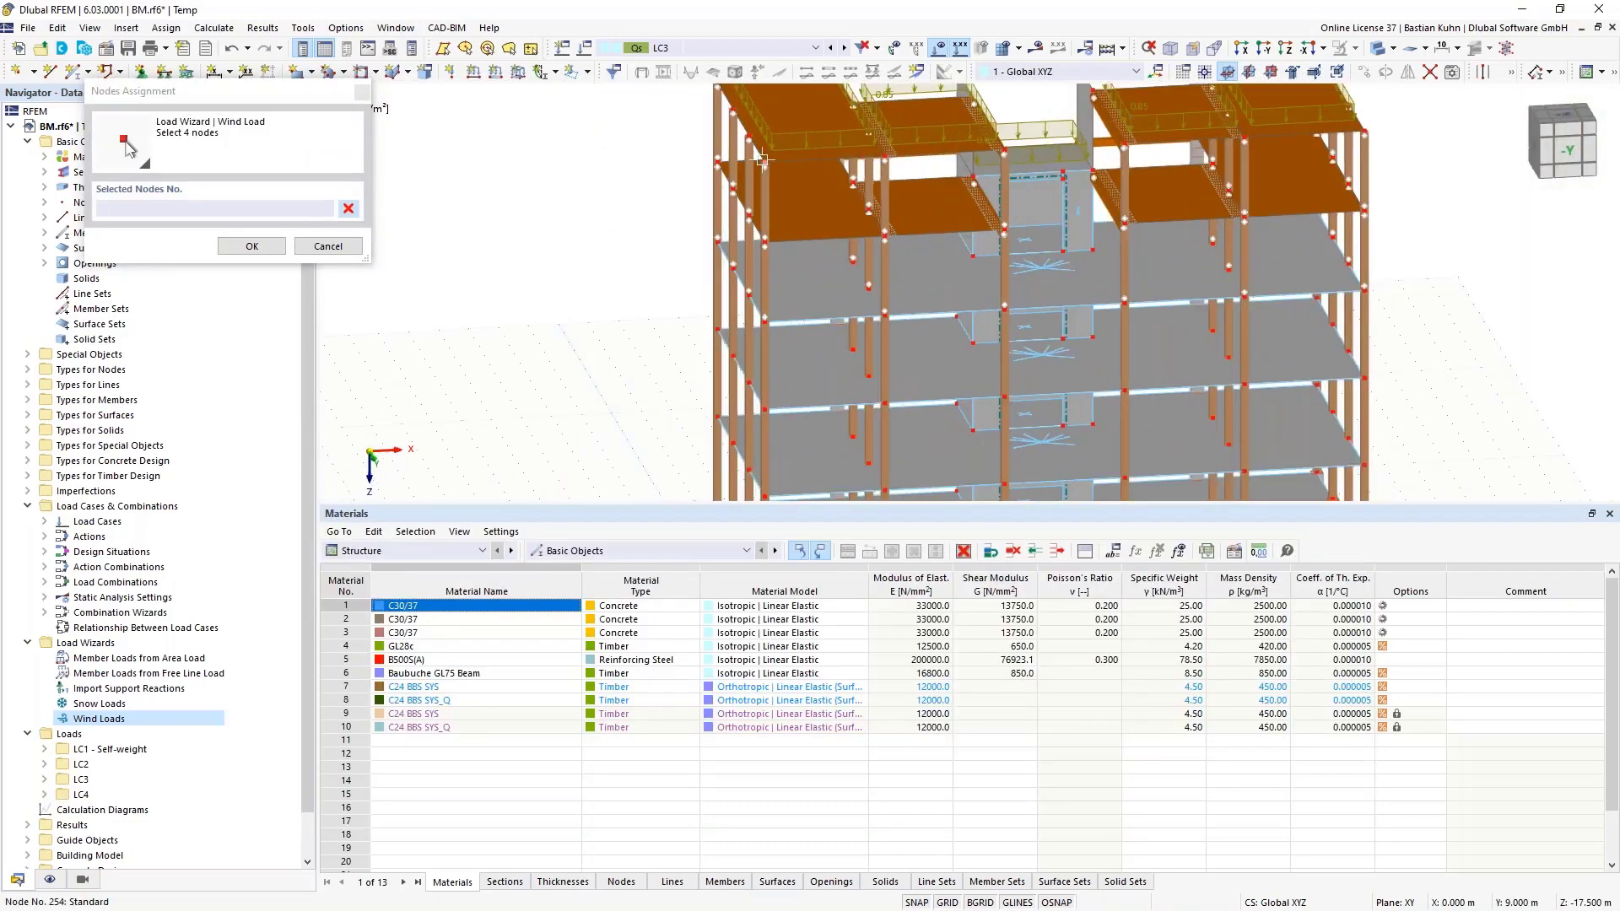
left_click(764, 163)
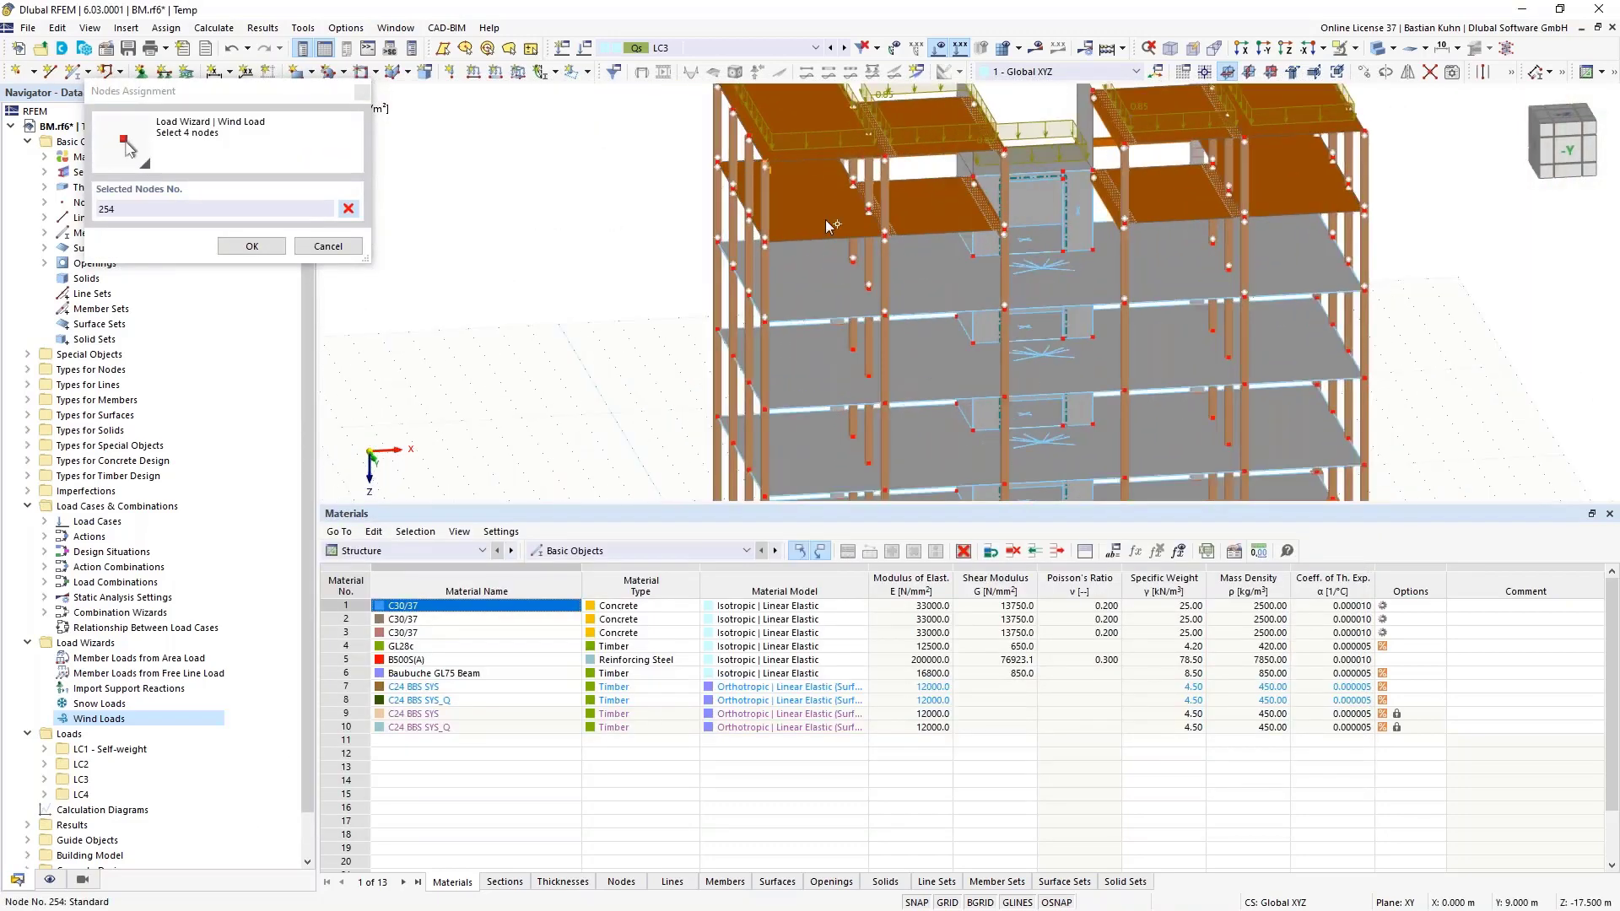
left_click(1365, 134)
middle_click_drag(1292, 309, 1290, 496)
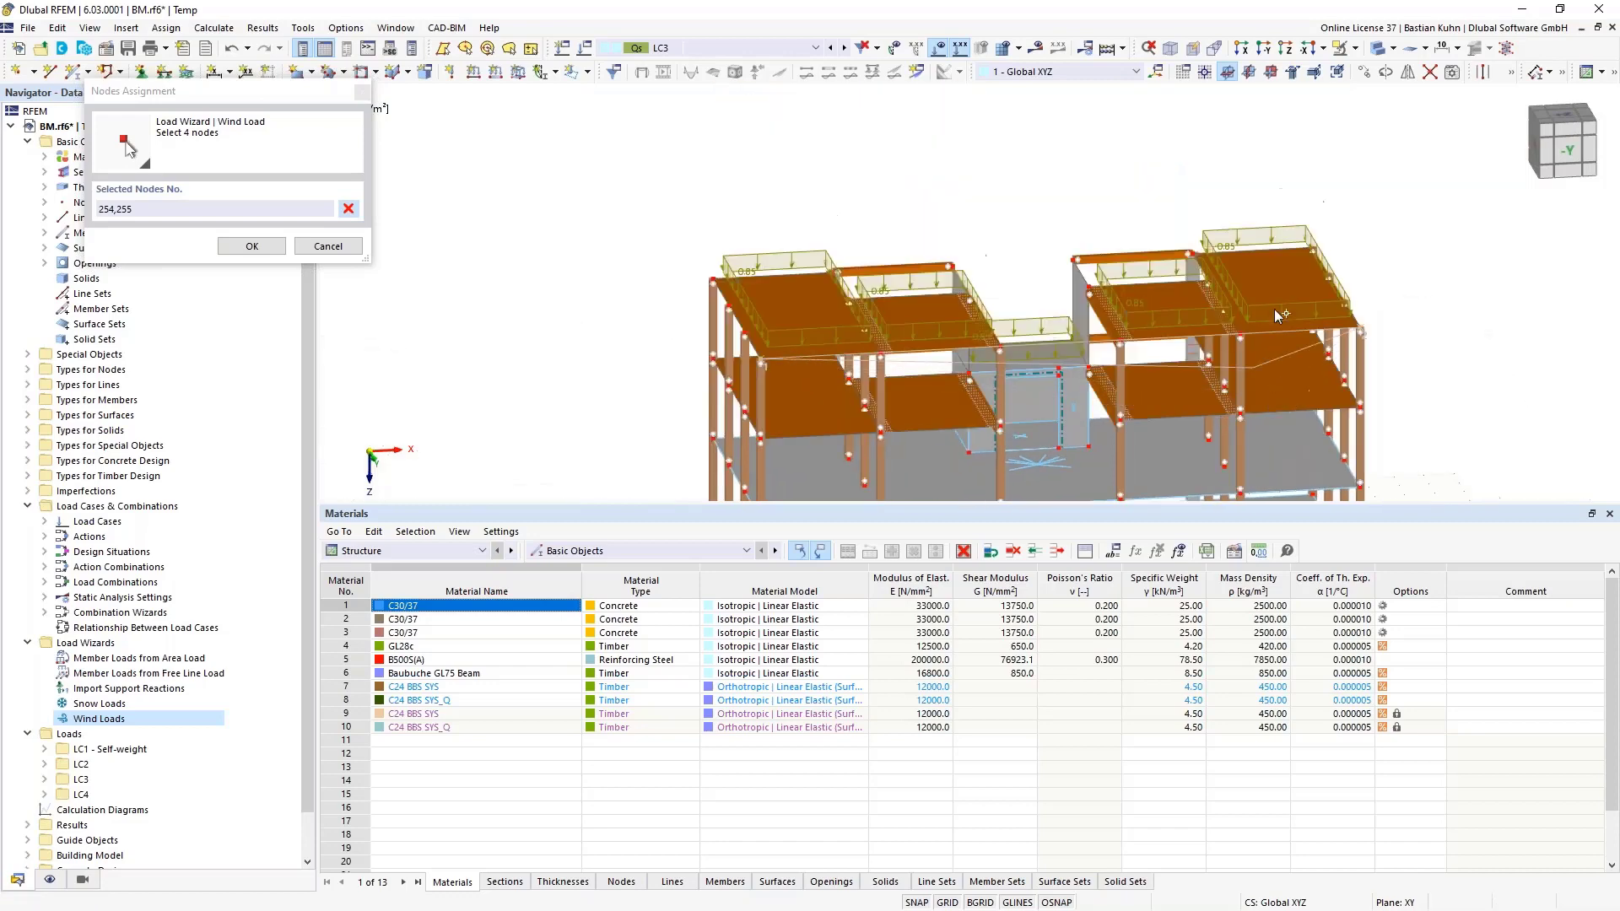
left_click(1313, 247)
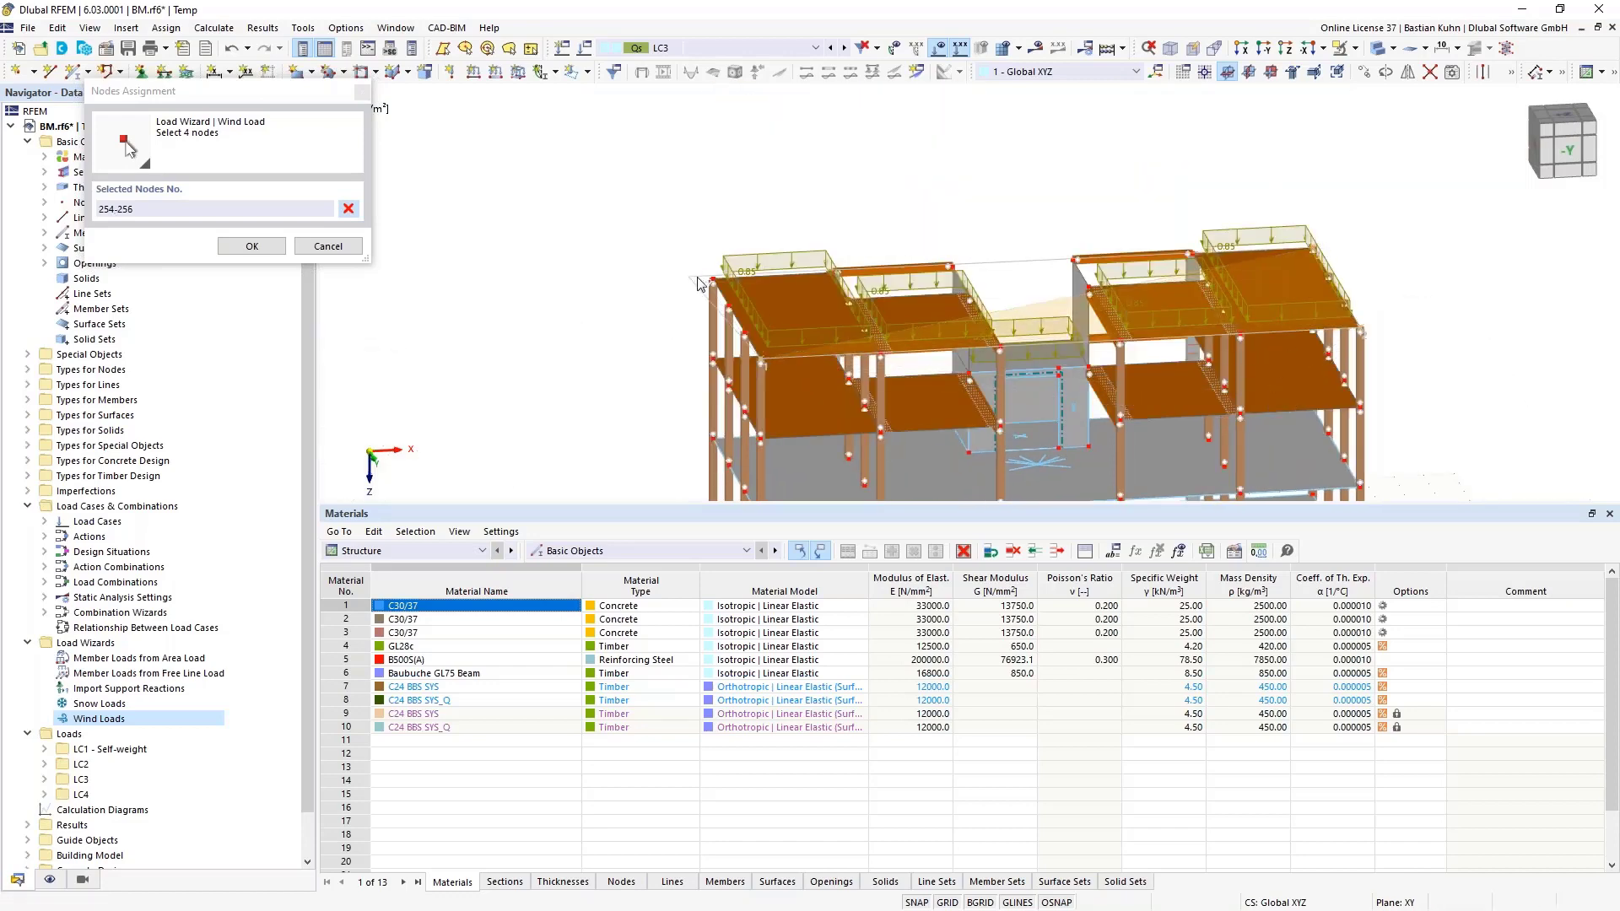
left_click(760, 361)
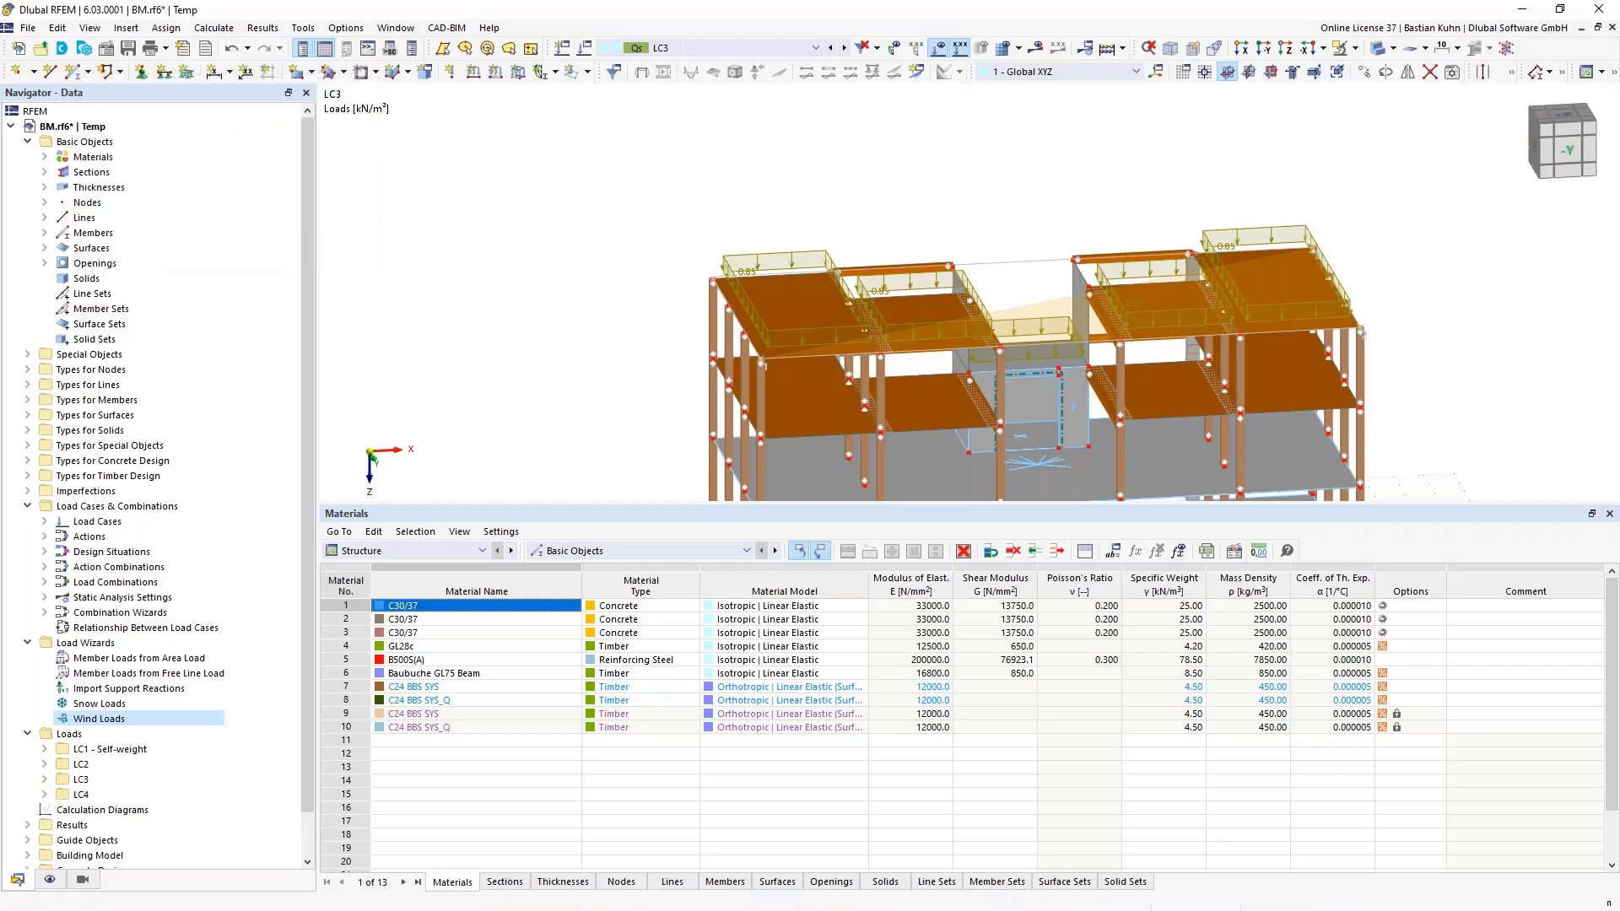
Limit both the perpendicular wind and the loaded walls and roof to Wall 1, and accept the wind load wizard.
left_click(533, 409)
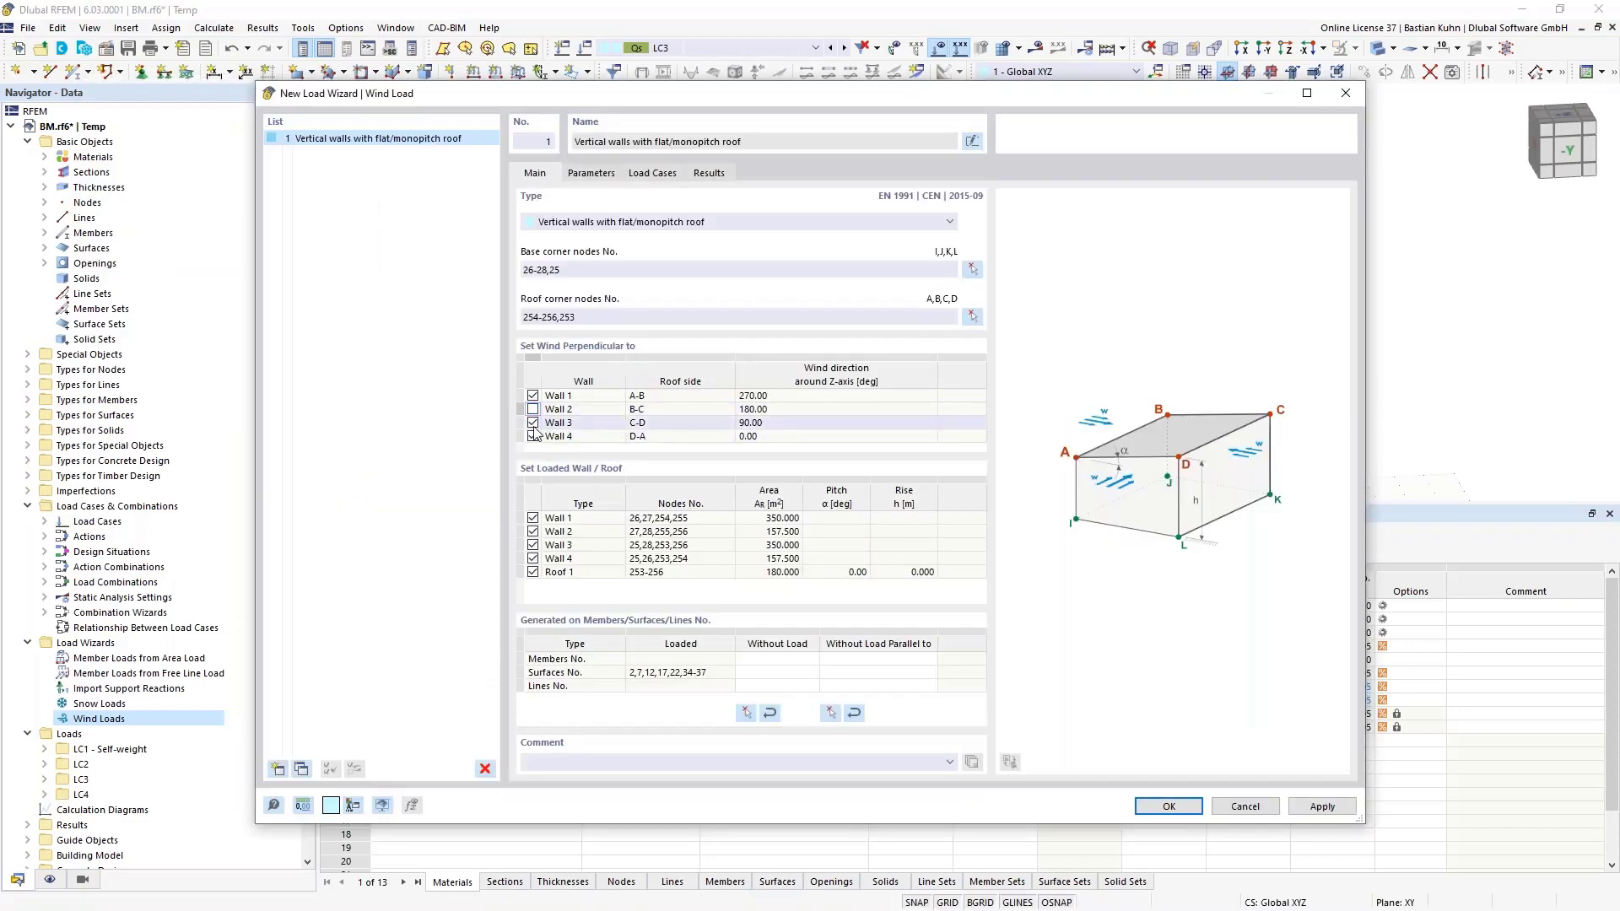
left_click(533, 425)
left_click(532, 436)
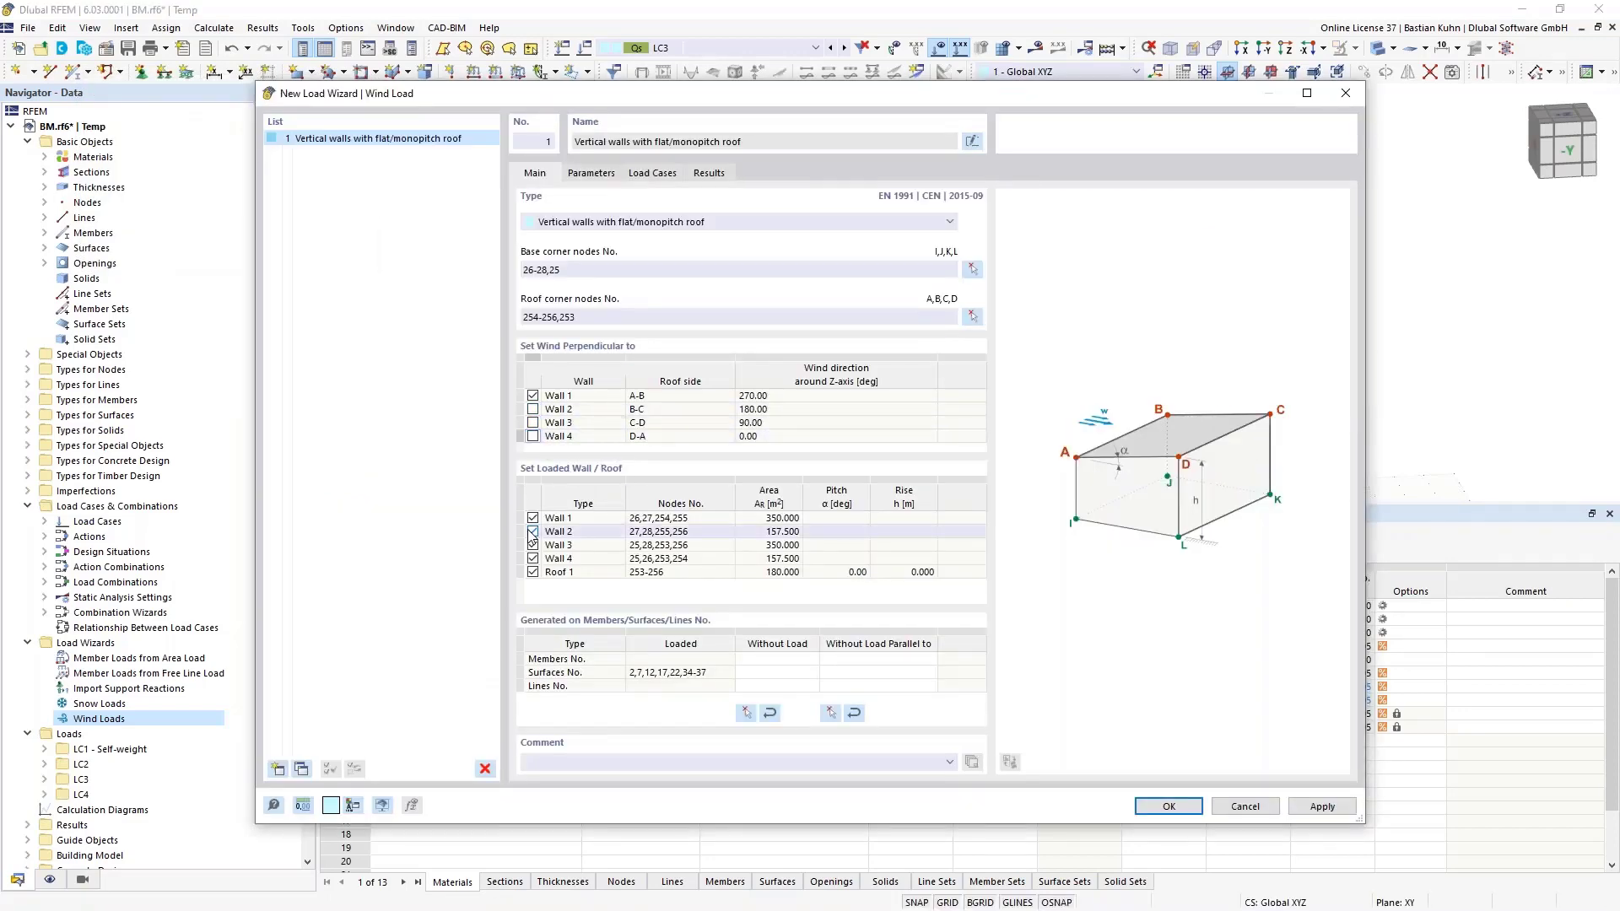
left_click(532, 531)
left_click(532, 545)
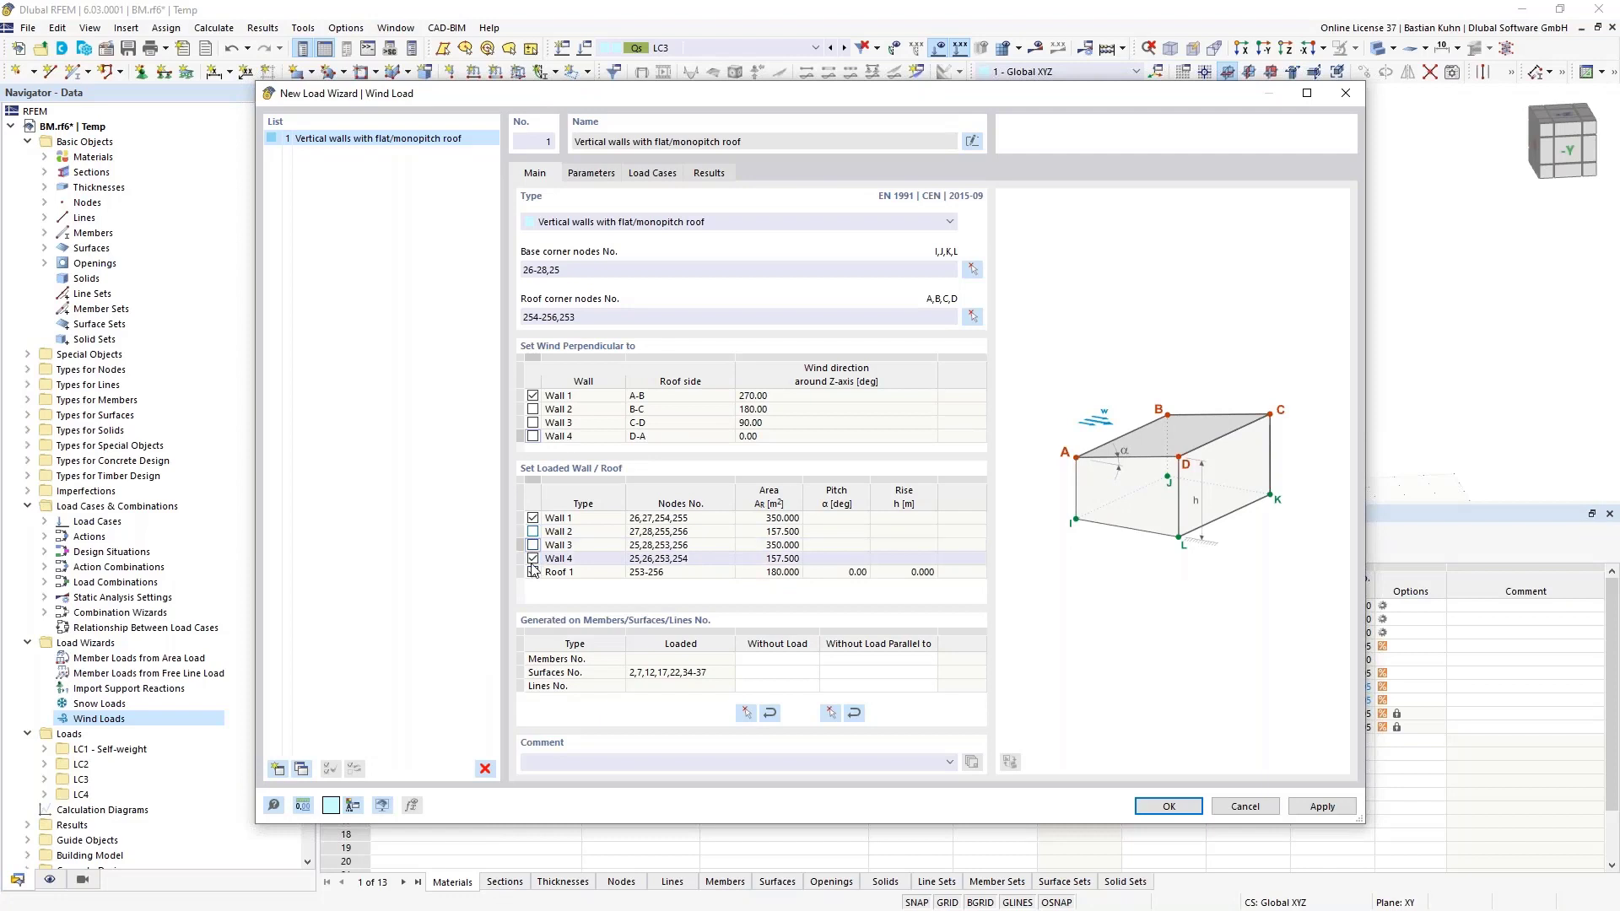
left_click(532, 559)
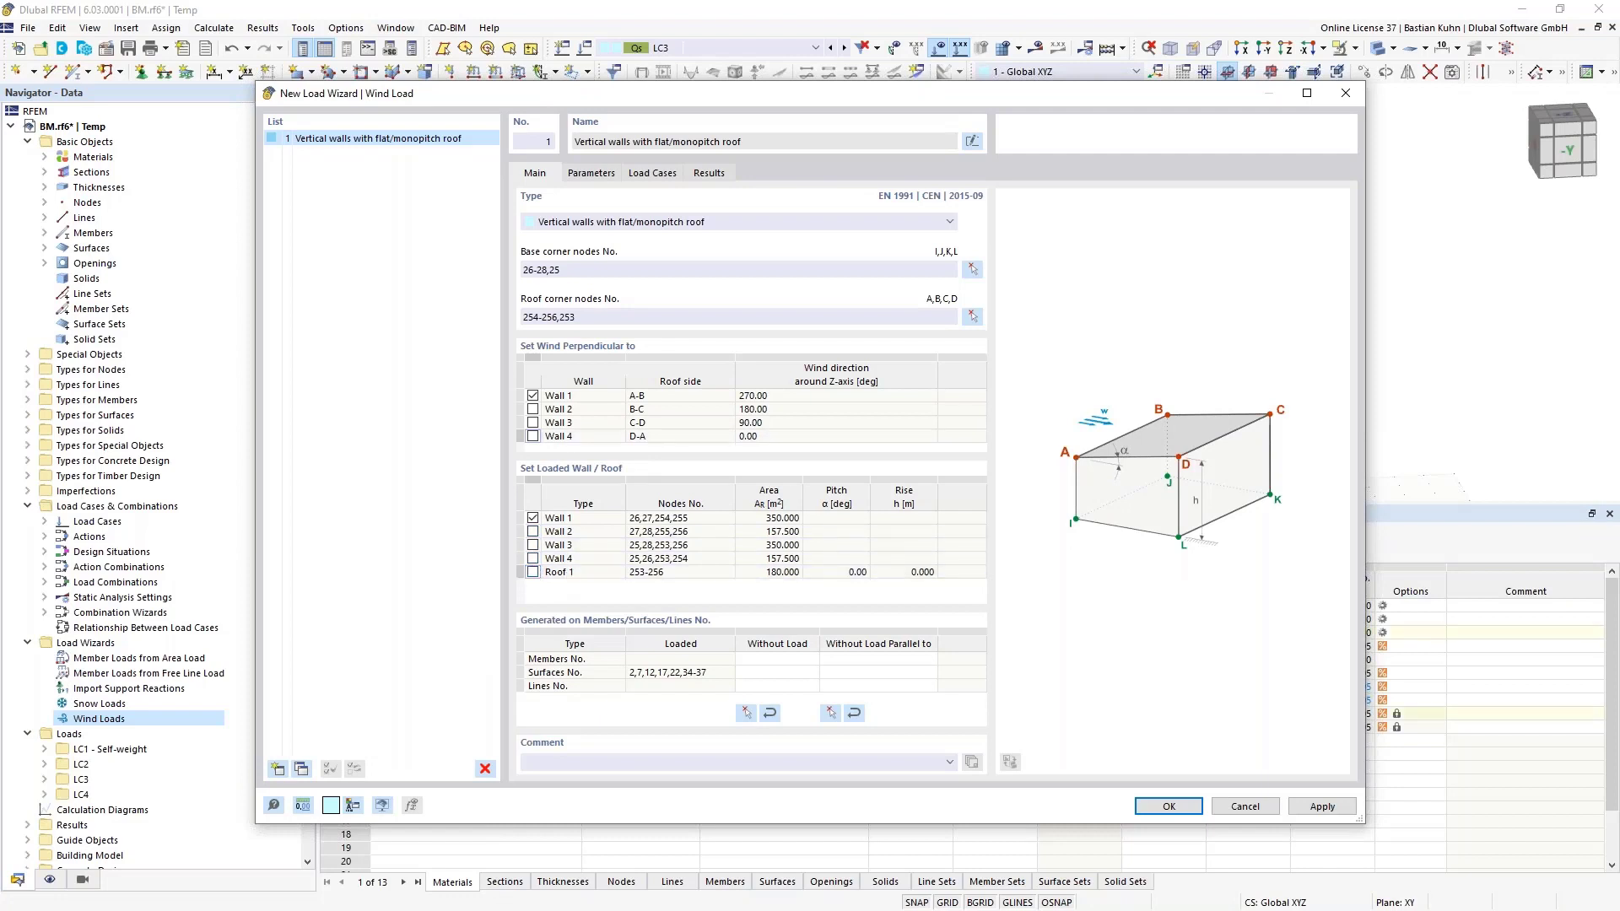
left_click(594, 175)
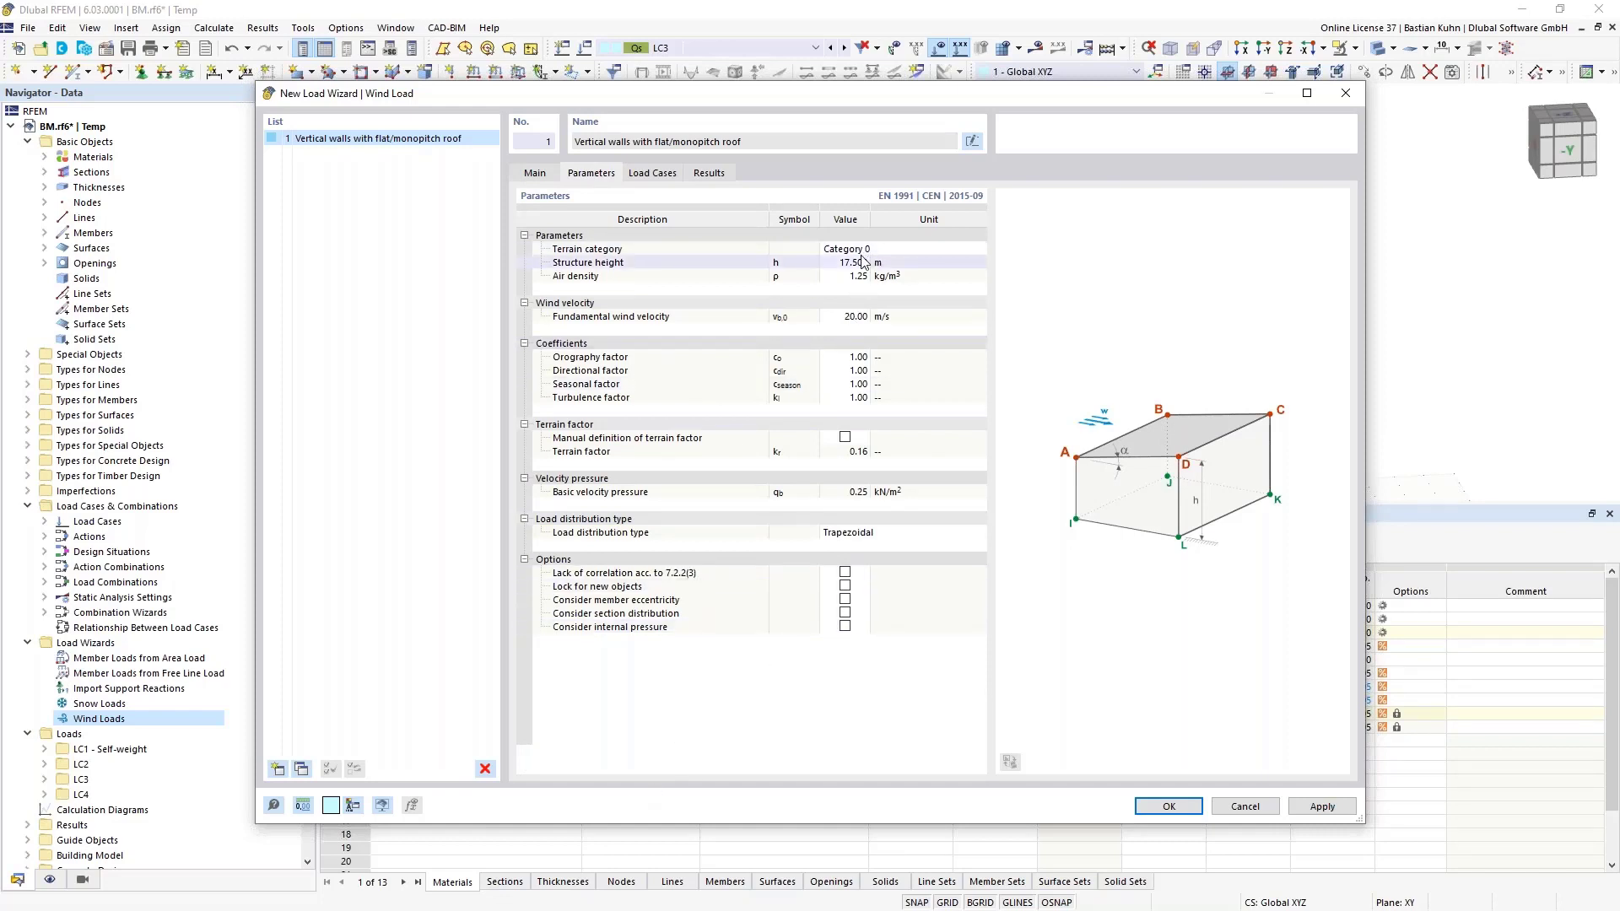
left_click(664, 176)
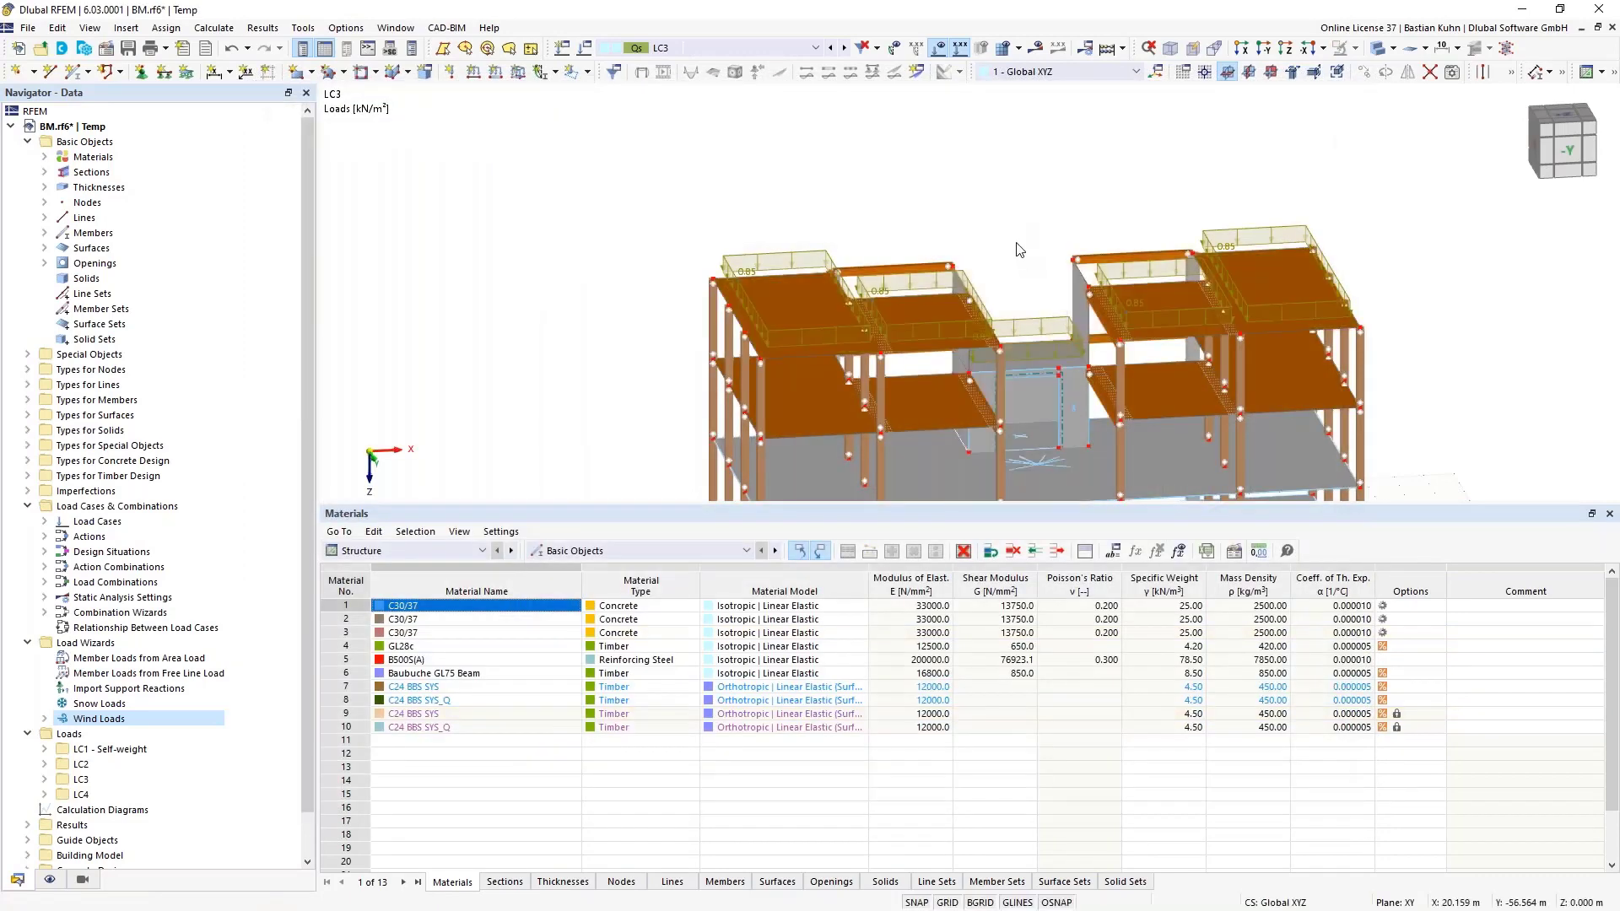
Display load case LC4 and examine the generated wind load along the building's loaded wall.
left_click(843, 48)
scroll(843, 158, "down", 4)
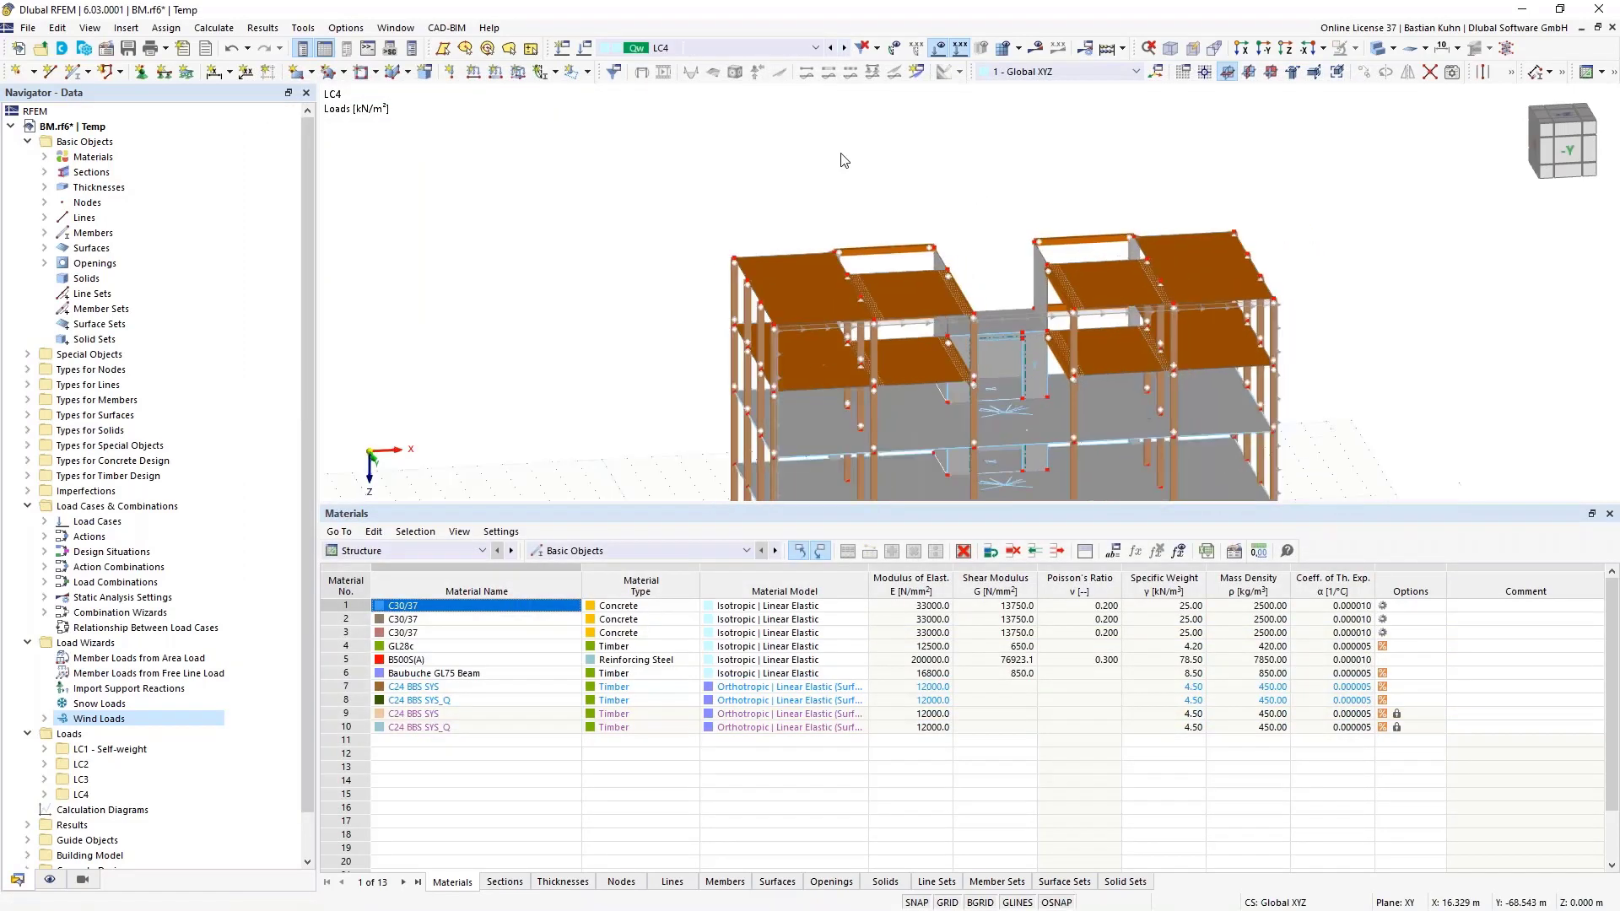
middle_click_drag(928, 211, 778, 185)
scroll(778, 186, "up", 6)
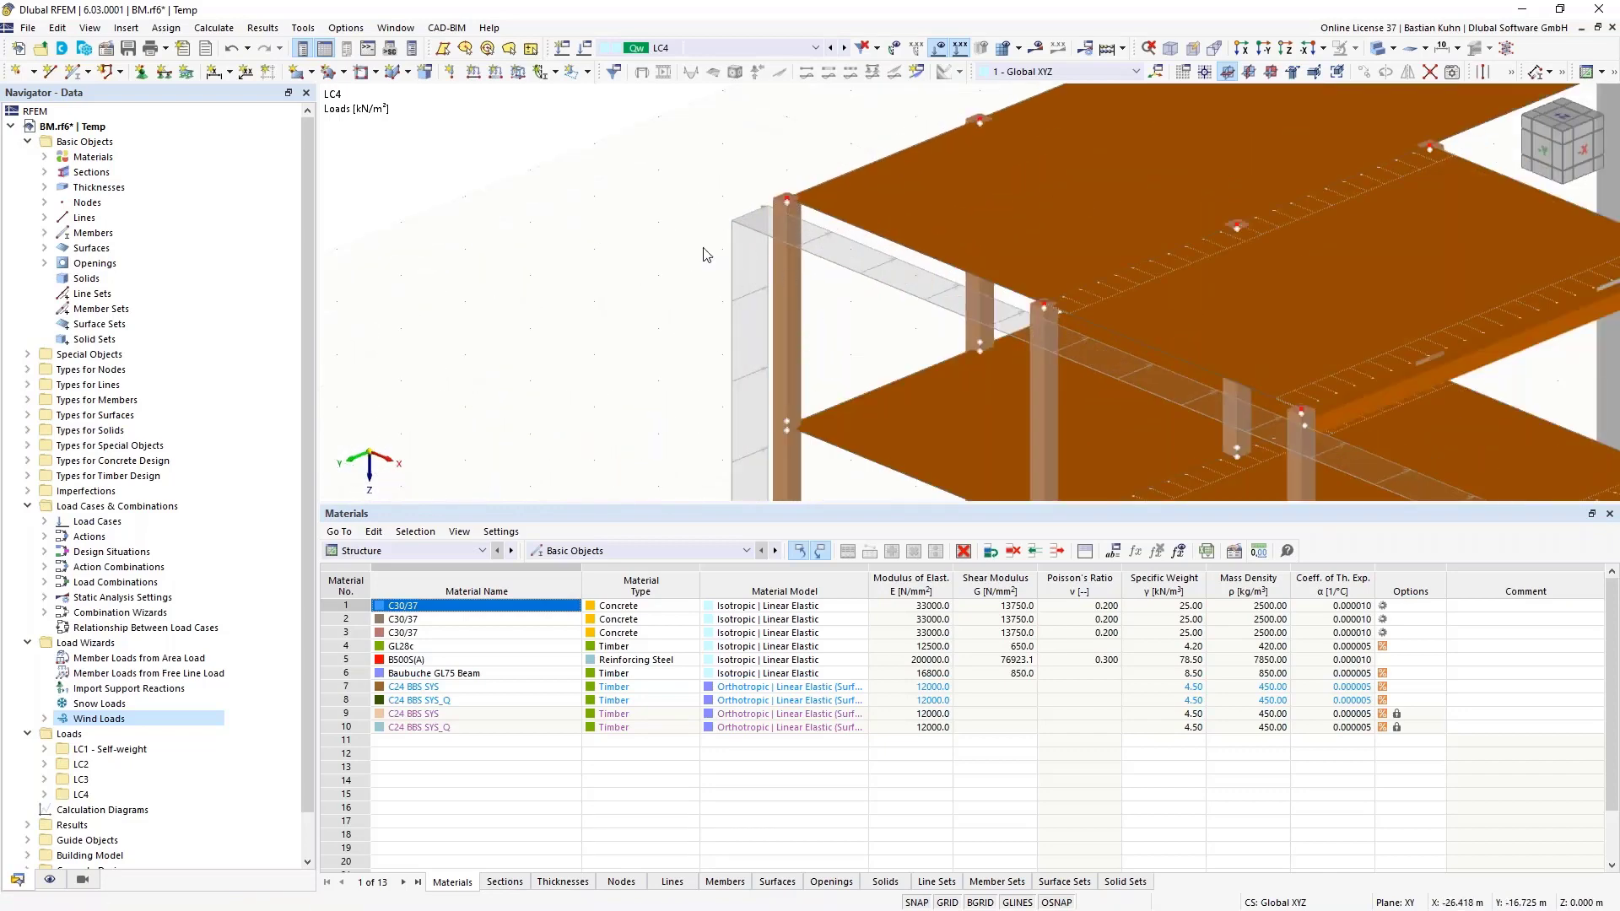
scroll(685, 250, "down", 3)
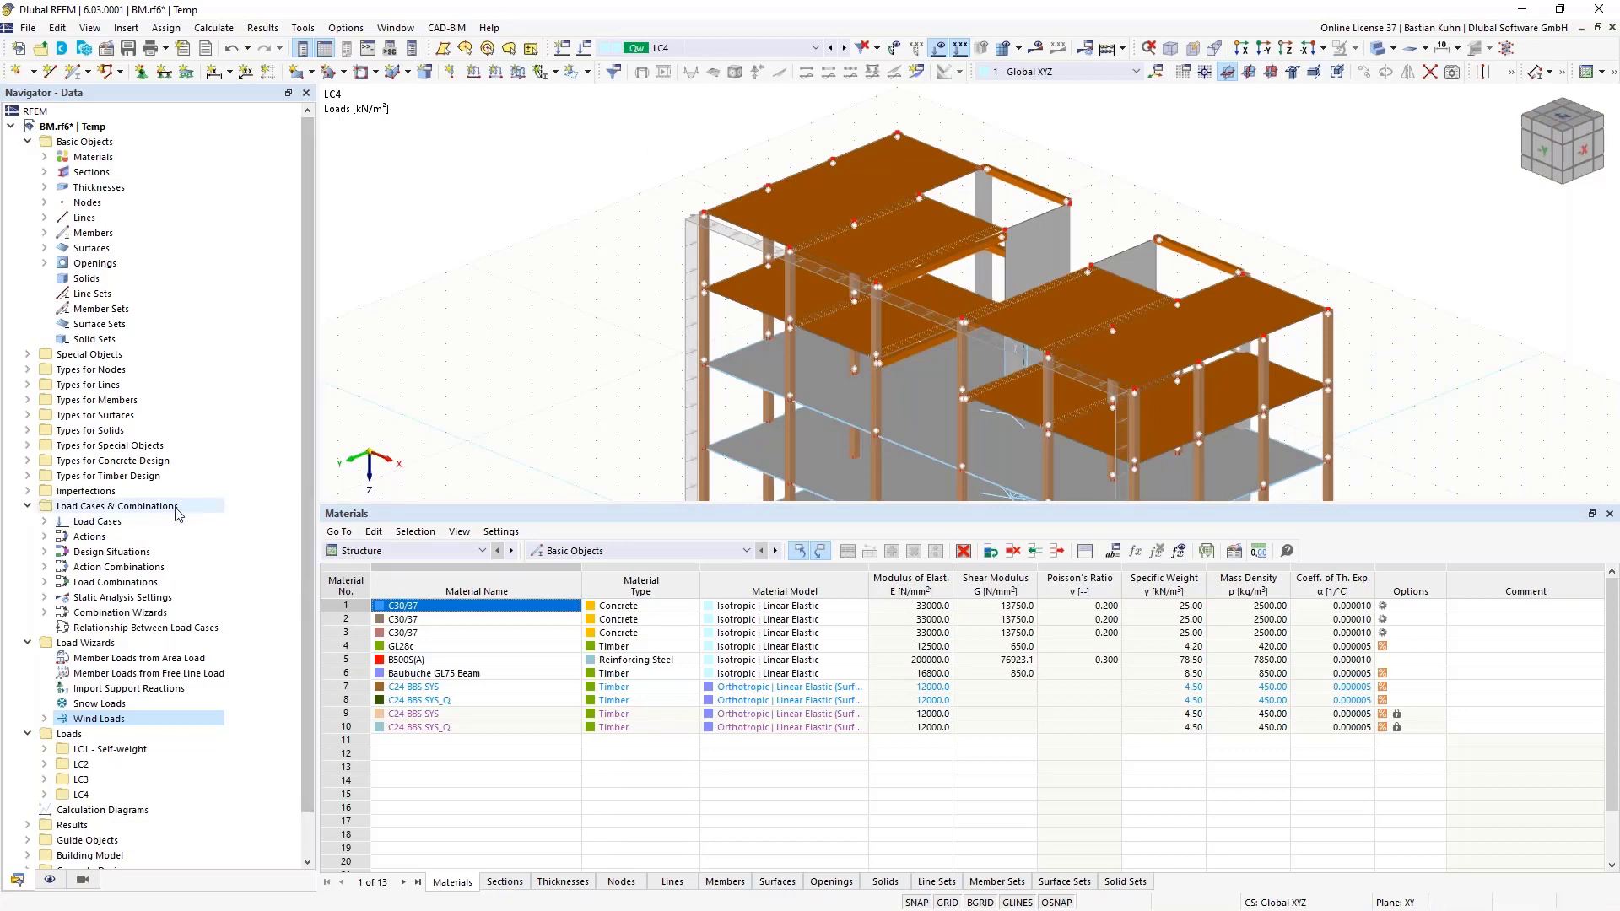
Open the load cases and combinations settings and delete the SLS design situations DS2 to DS5.
right_click(150, 511)
left_click(203, 518)
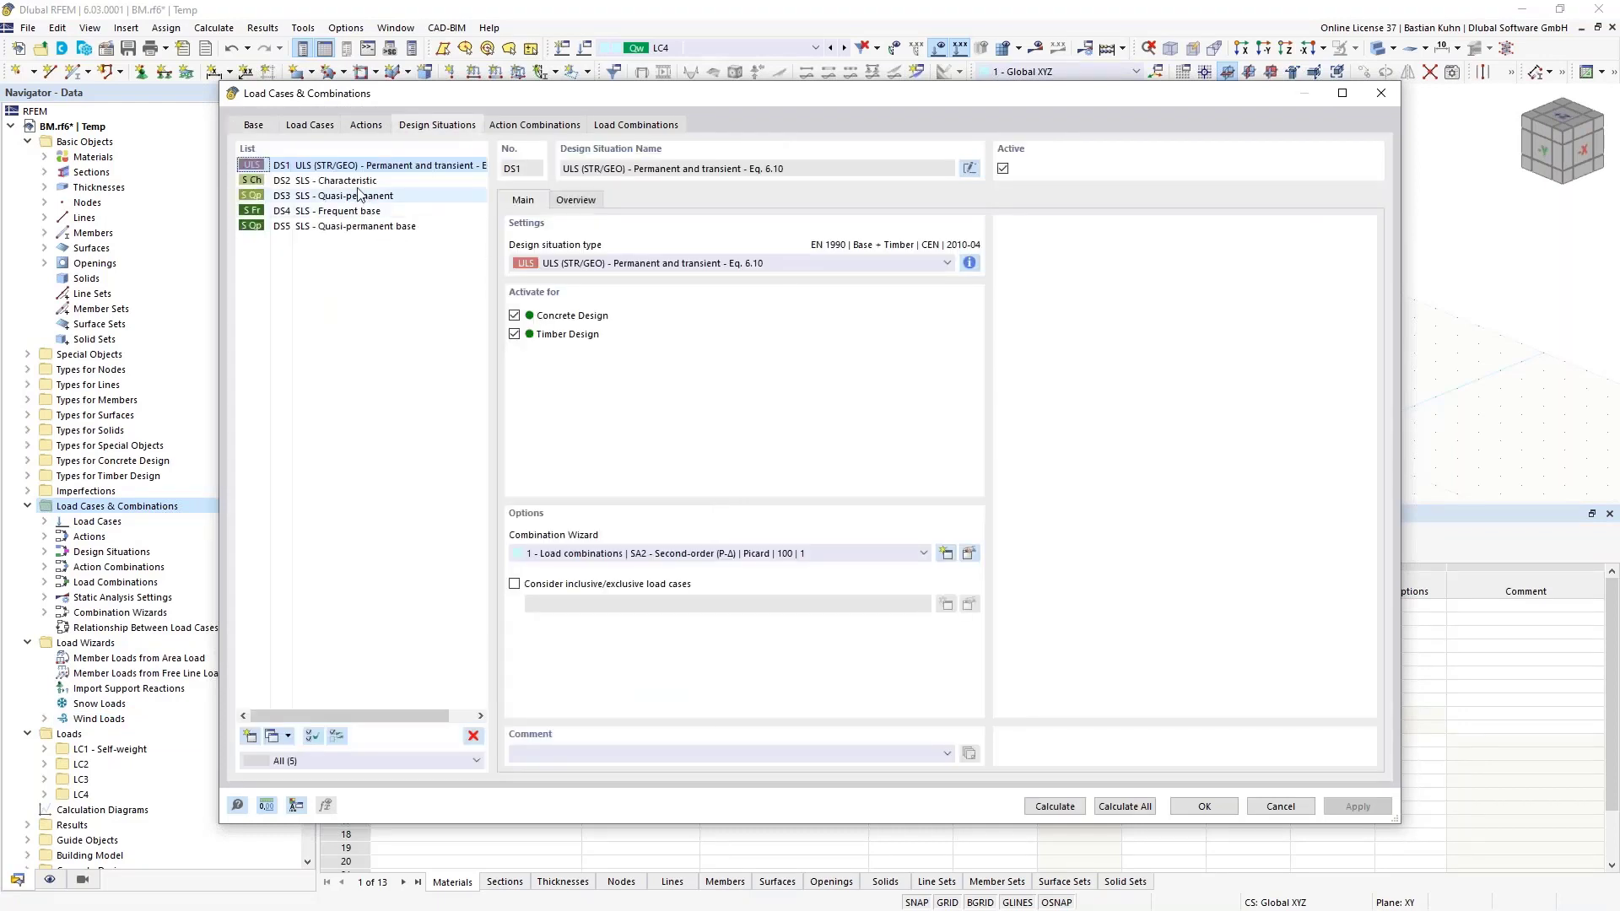
left_click(353, 183)
left_click_drag(354, 187, 352, 230)
left_click(473, 735)
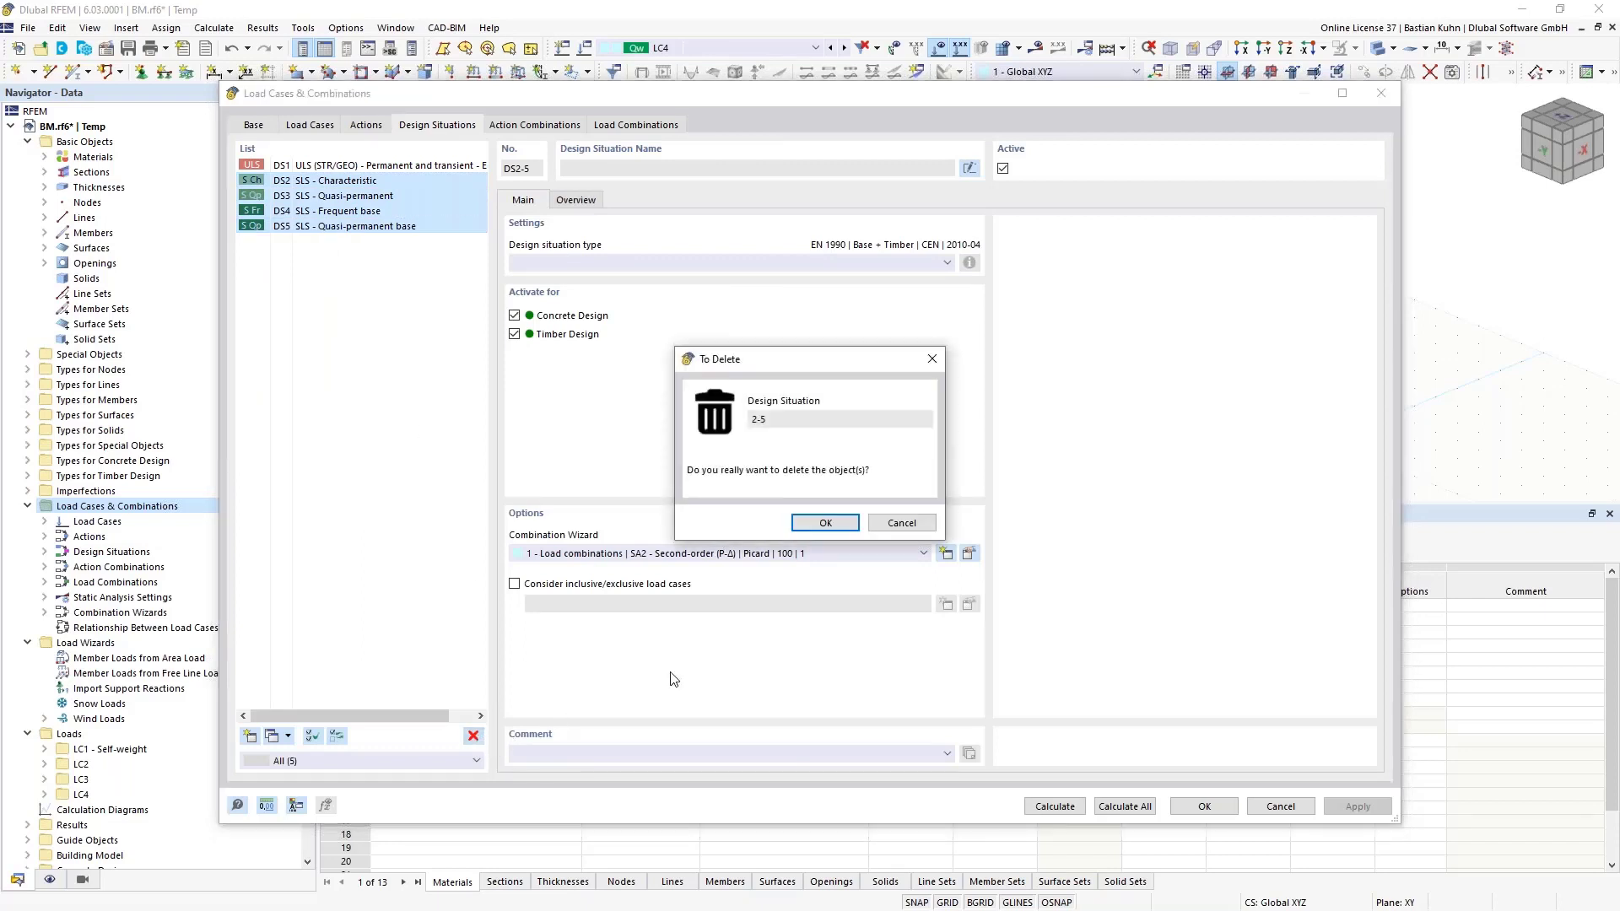
left_click(822, 521)
Assign combination wizard 2 (SA1 - Geometrically linear | Newton-Raphson) to DS1, generate the load combinations and close the settings.
left_click(788, 554)
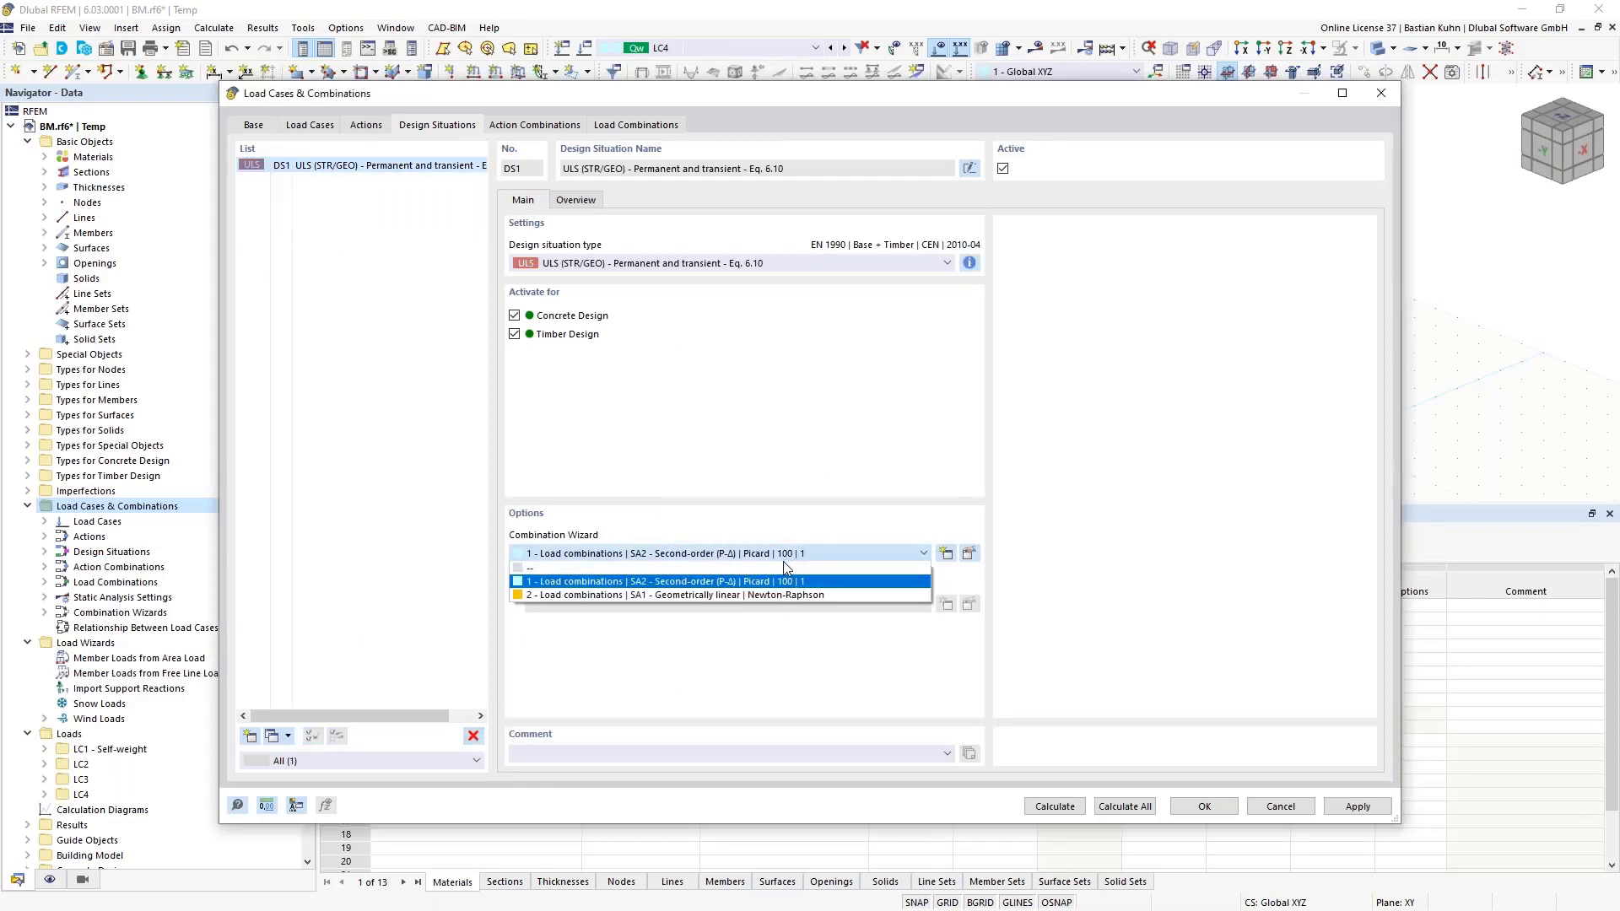
left_click(777, 594)
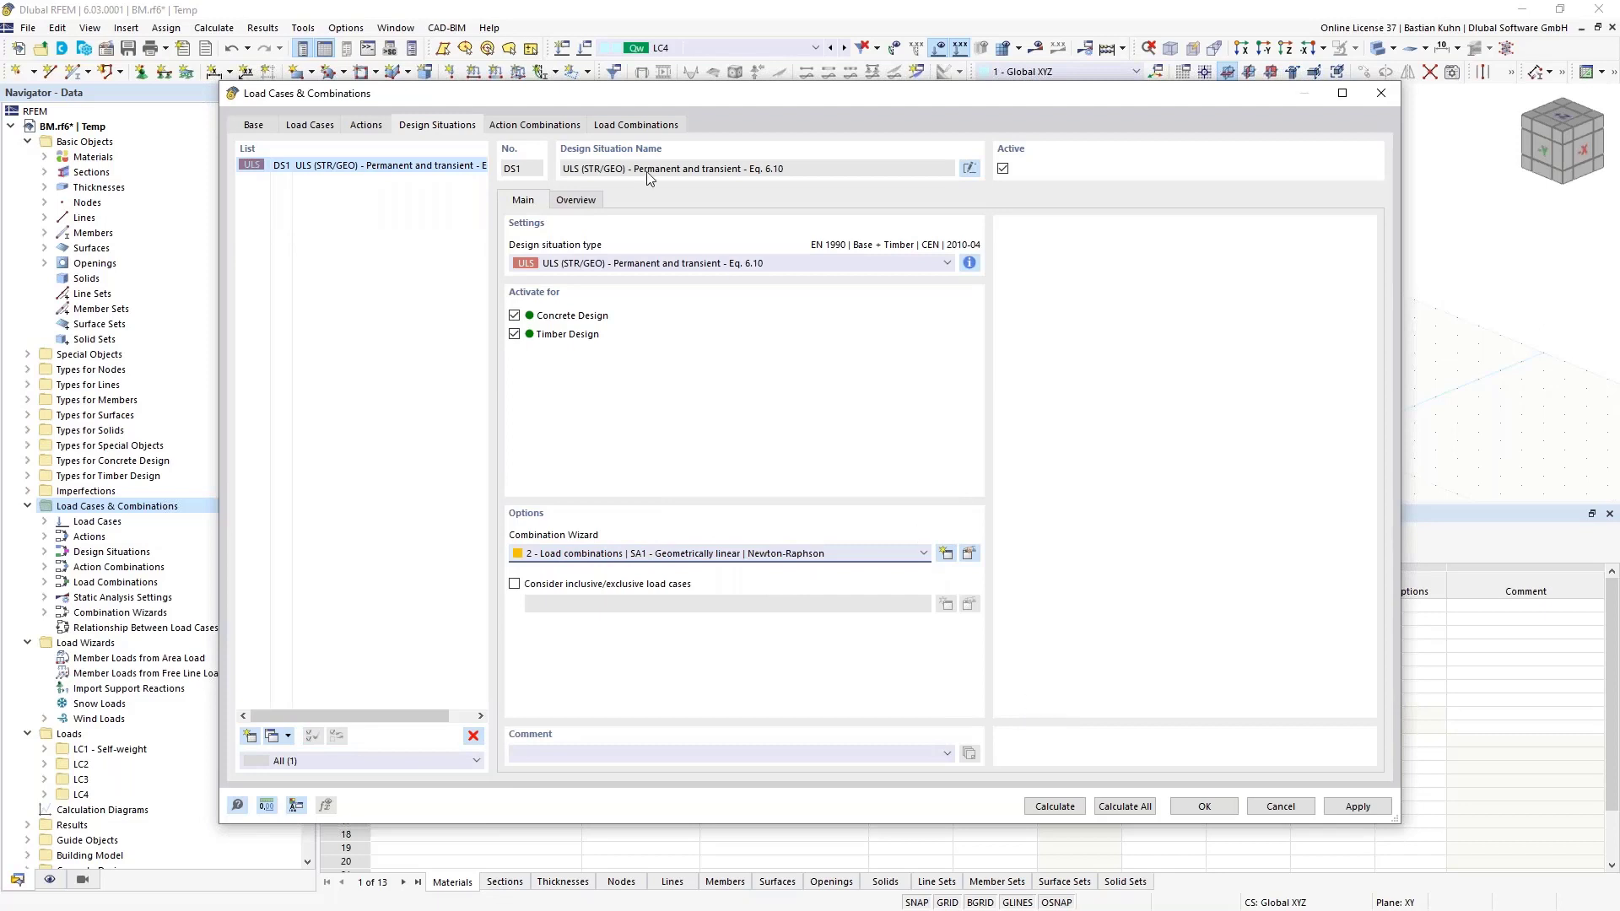
left_click(642, 126)
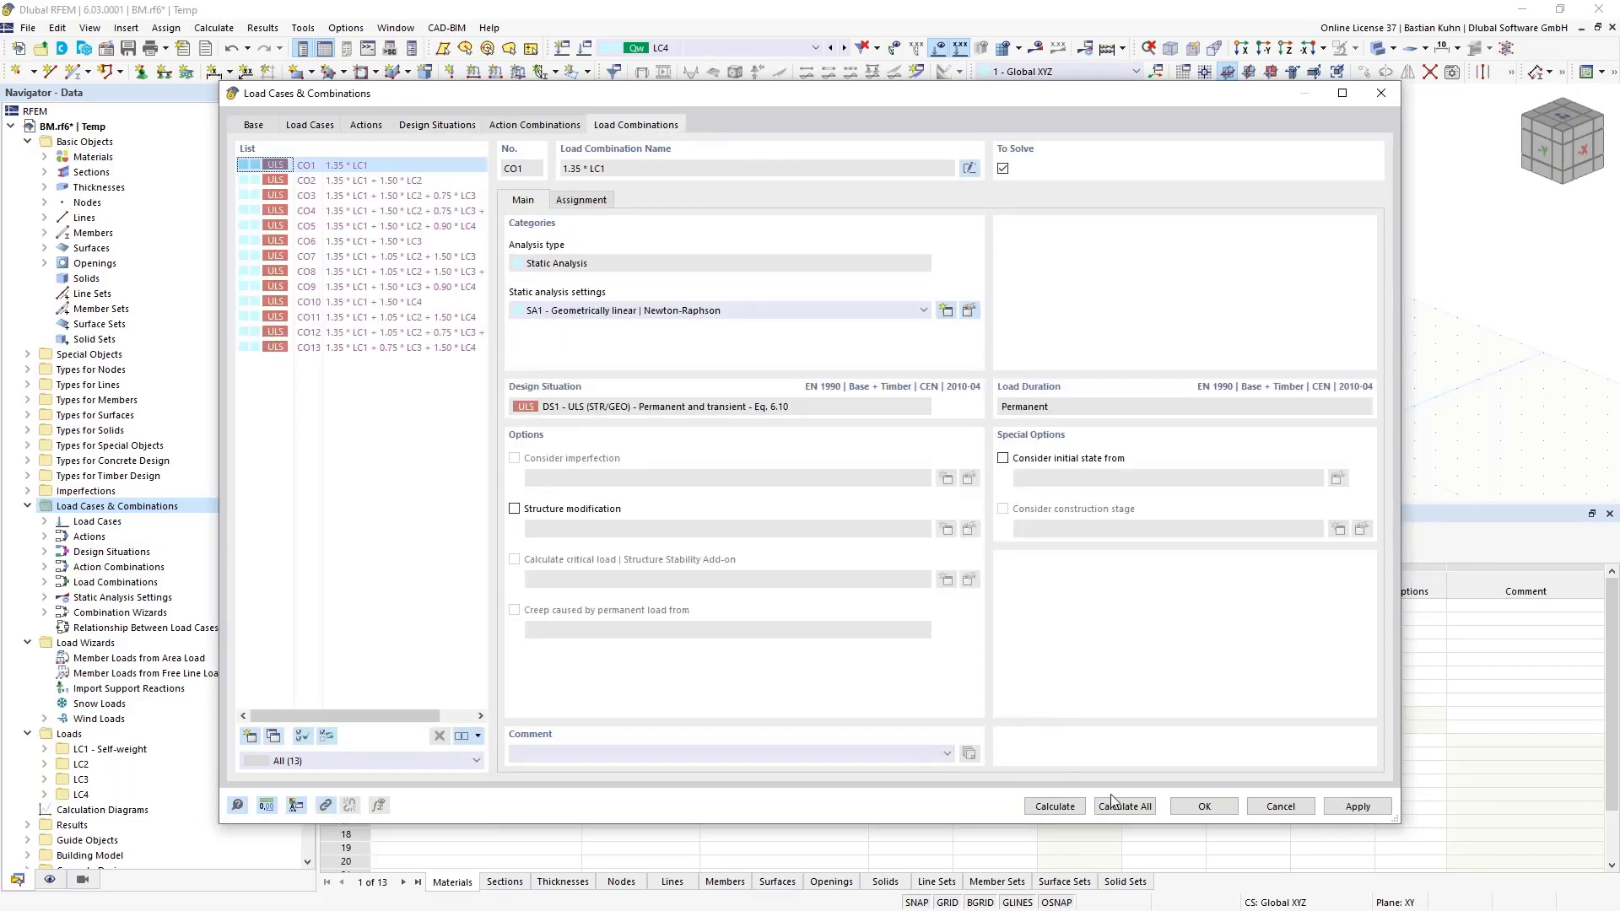
left_click(1113, 805)
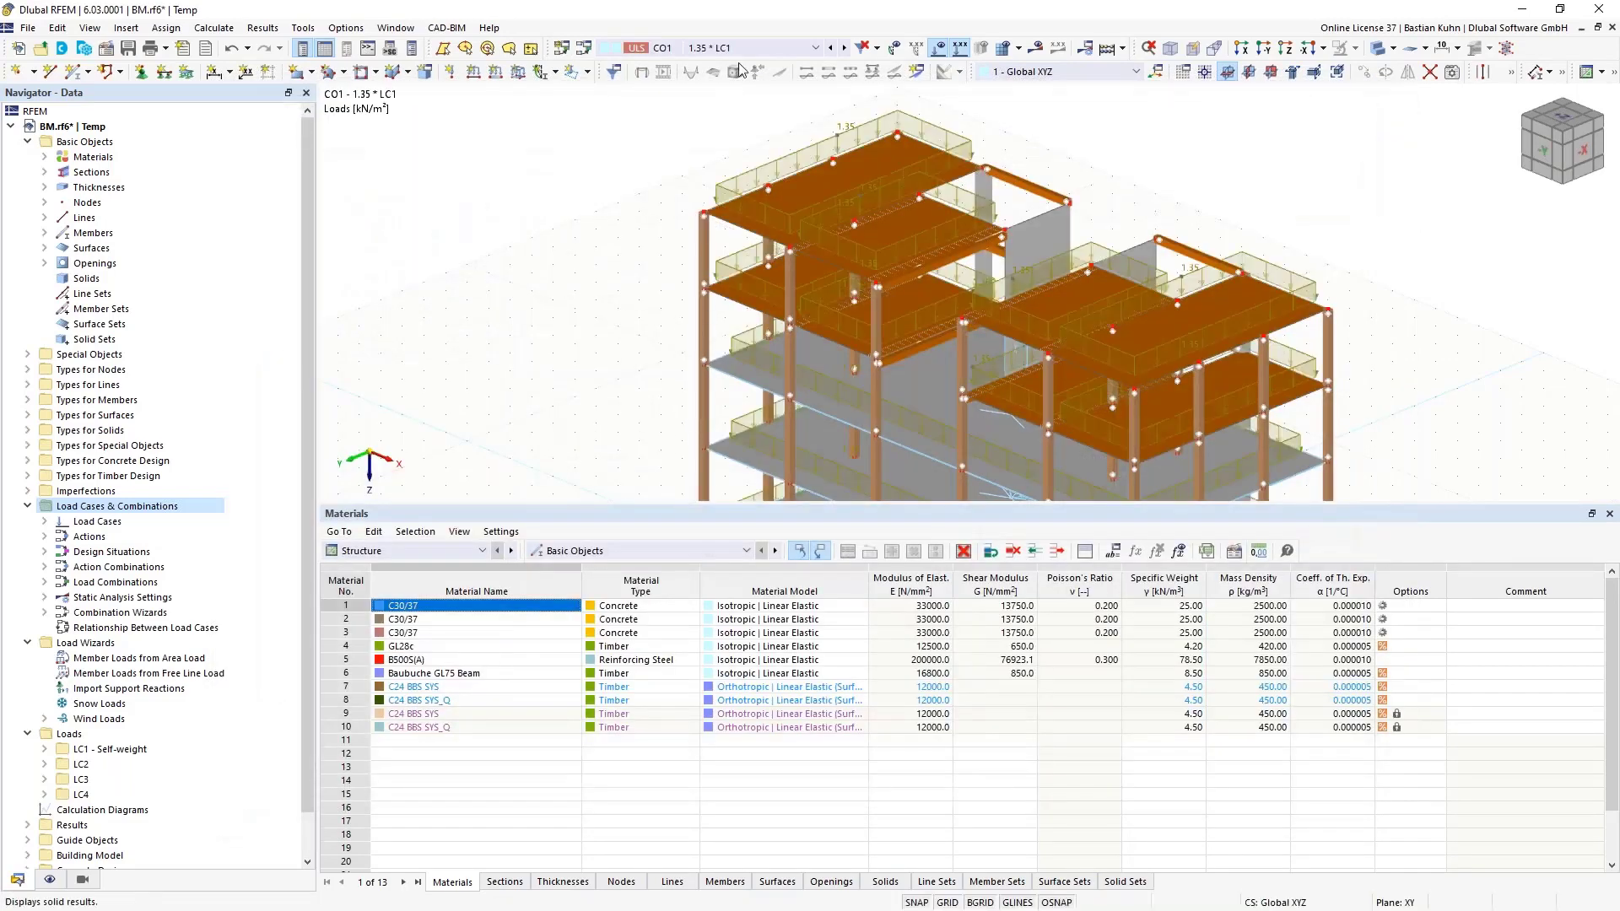
Display load combination CO12 and calculate its static analysis results.
left_click(737, 49)
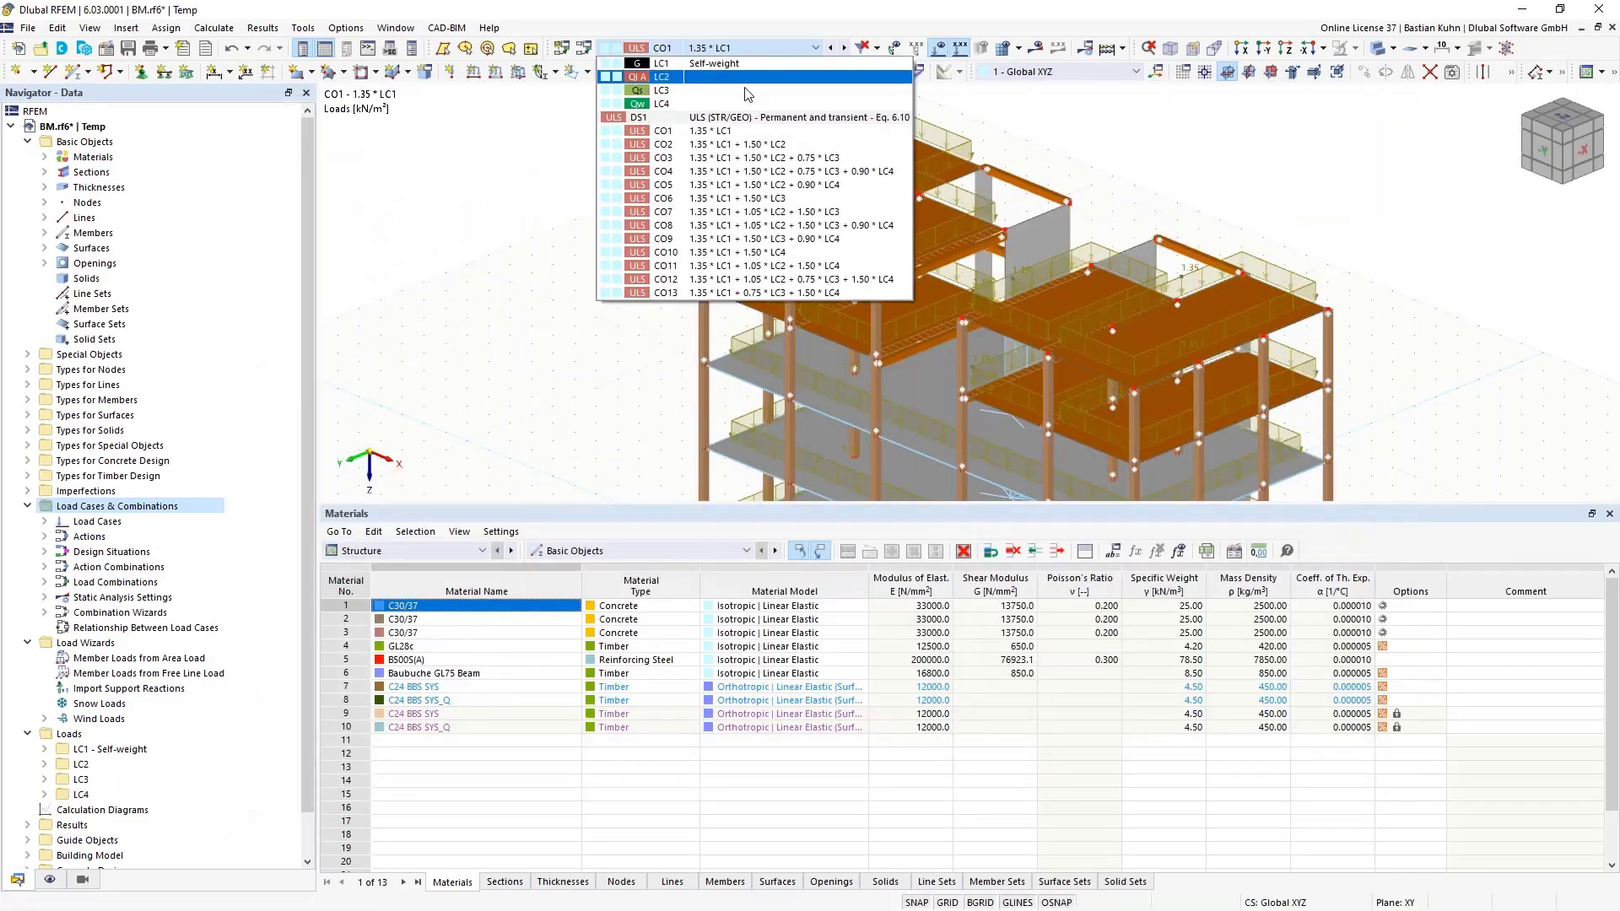
left_click(815, 280)
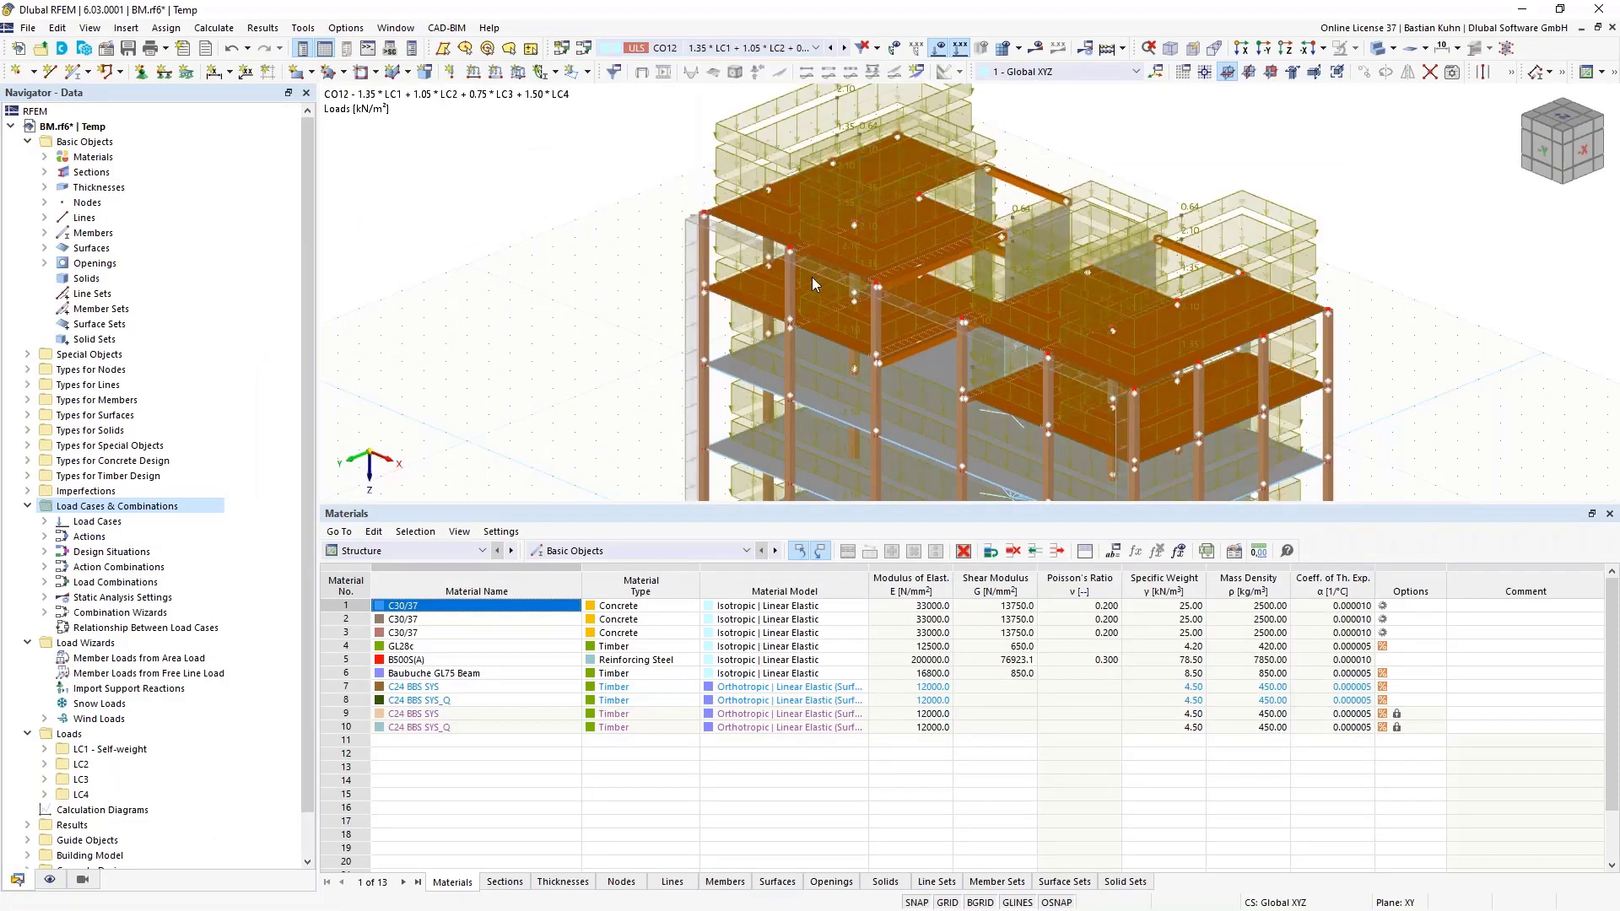
left_click(1036, 47)
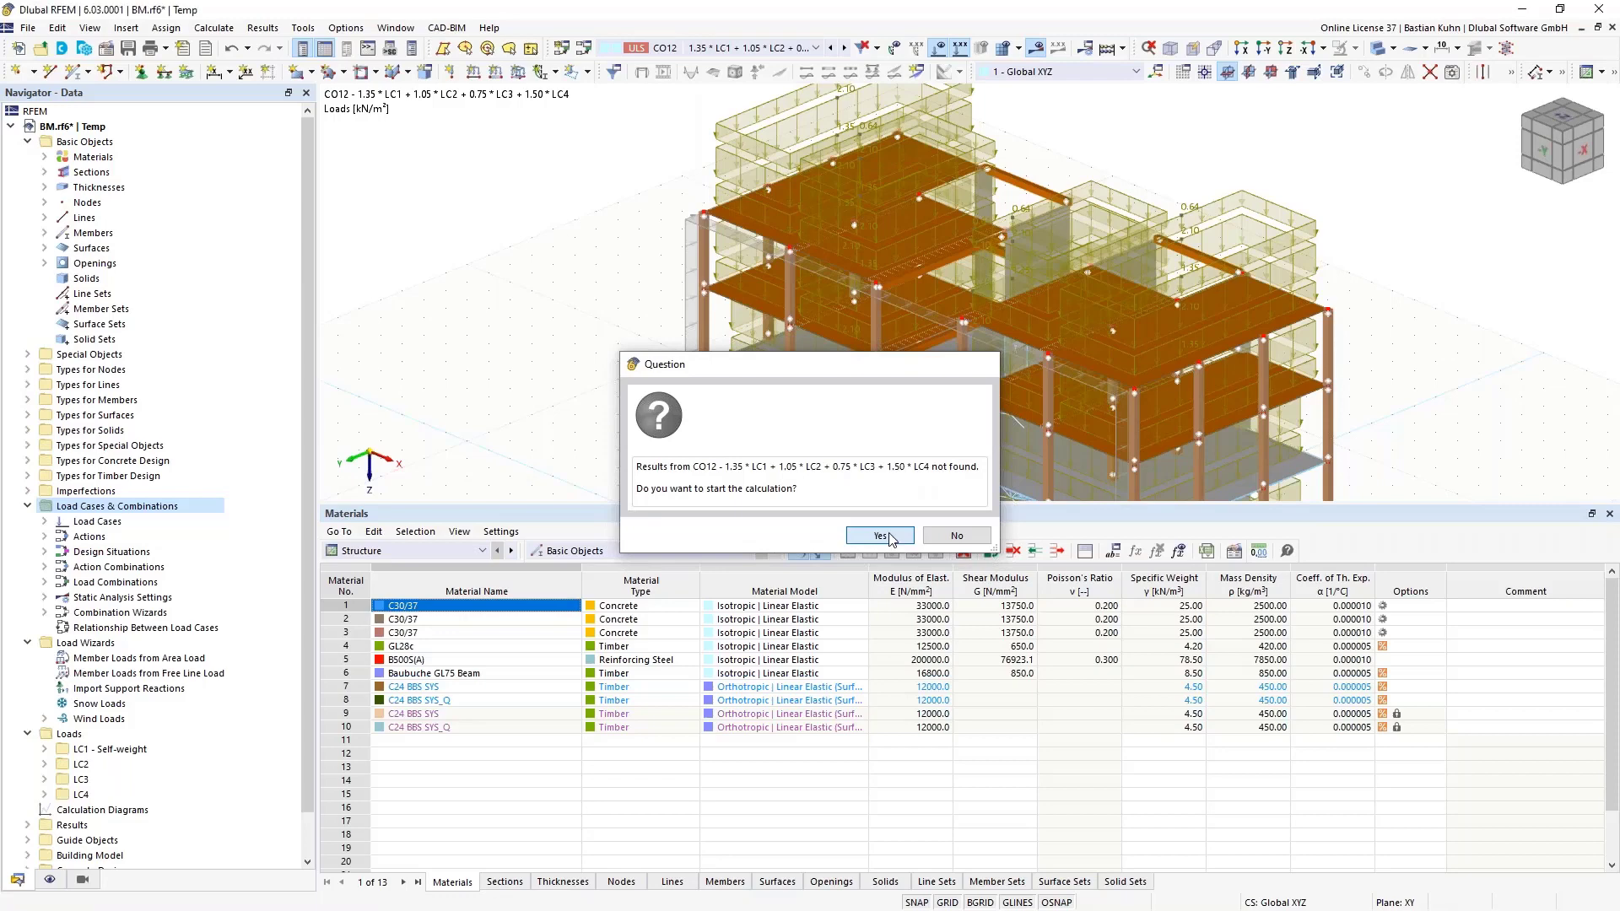
left_click(880, 536)
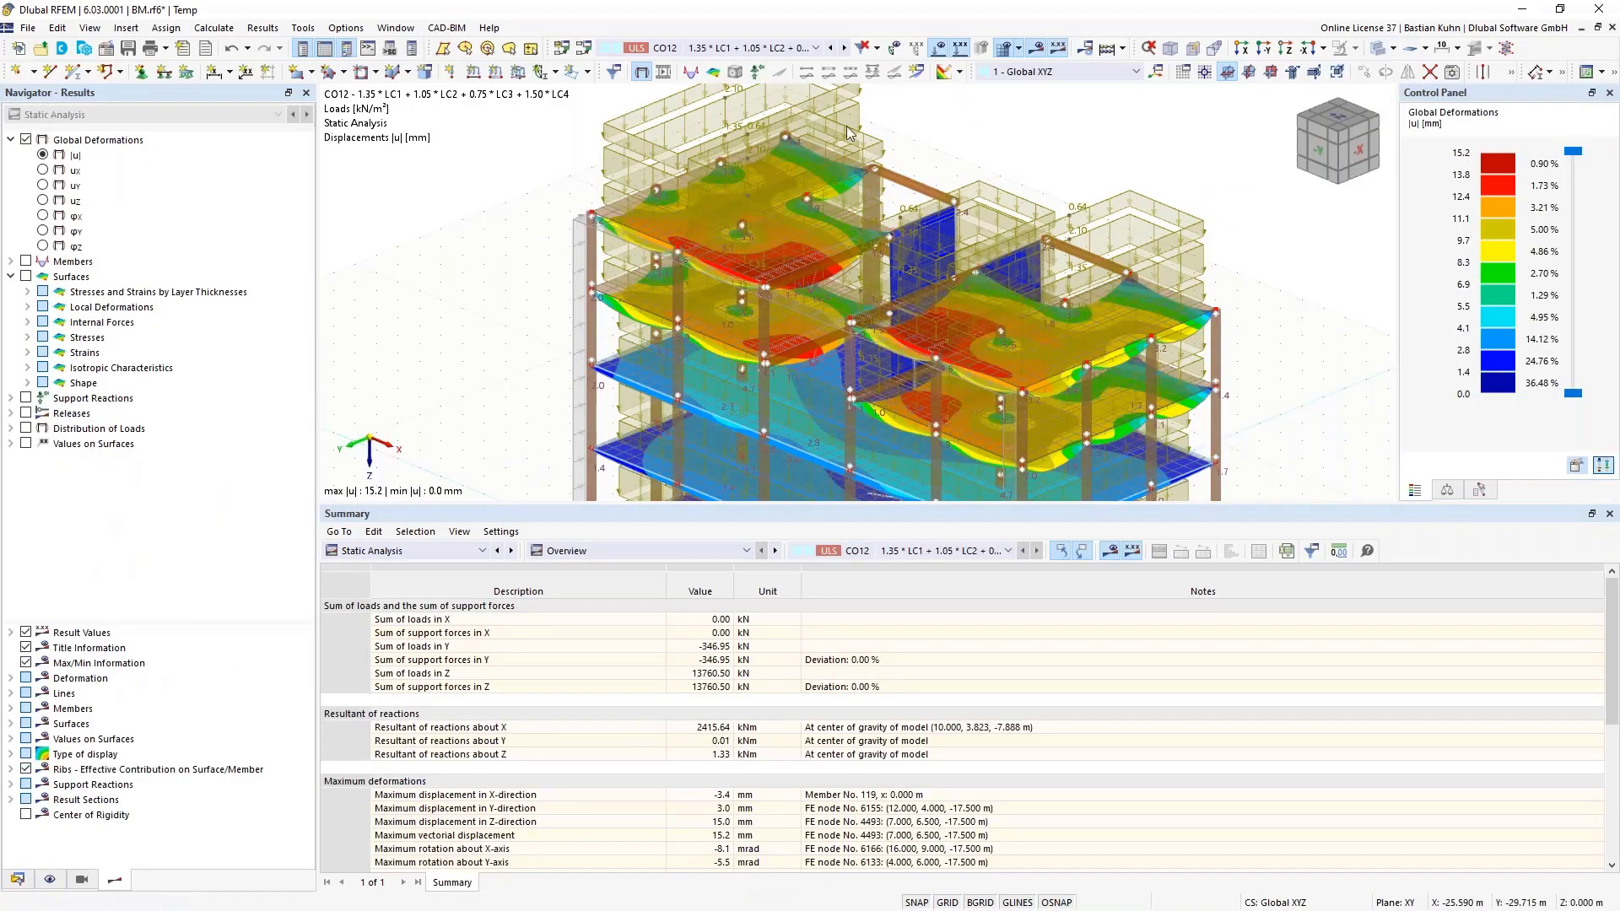
Hide the loads and examine the global deformations of the whole building for CO12.
left_click(937, 48)
scroll(996, 196, "down", 5)
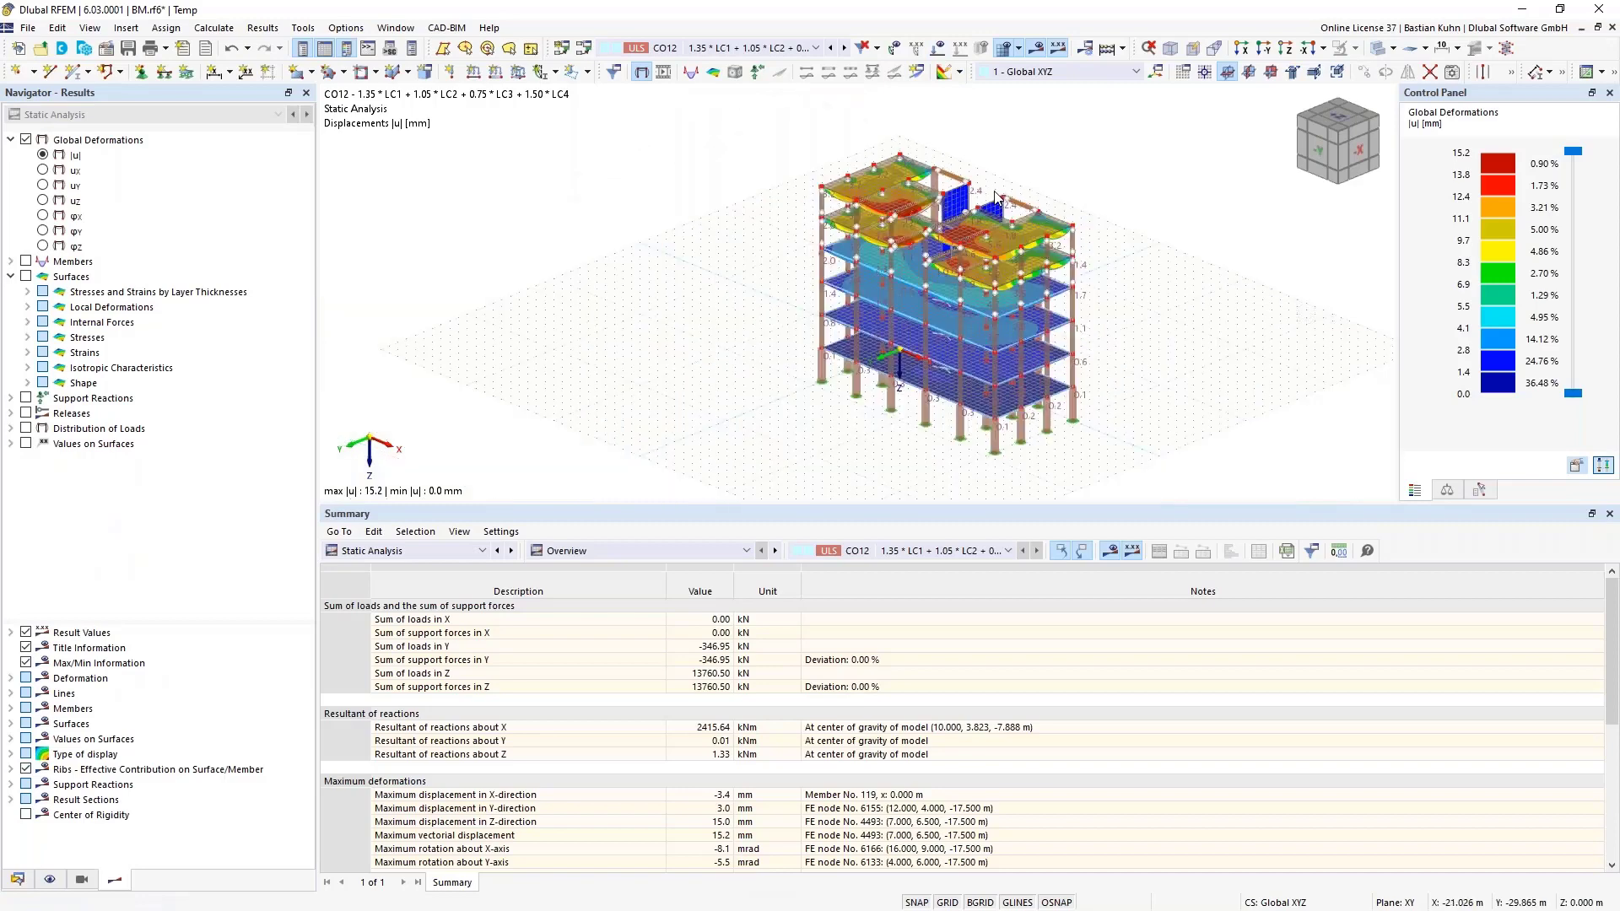
middle_click_drag(1082, 206, 1191, 207, "ctrl")
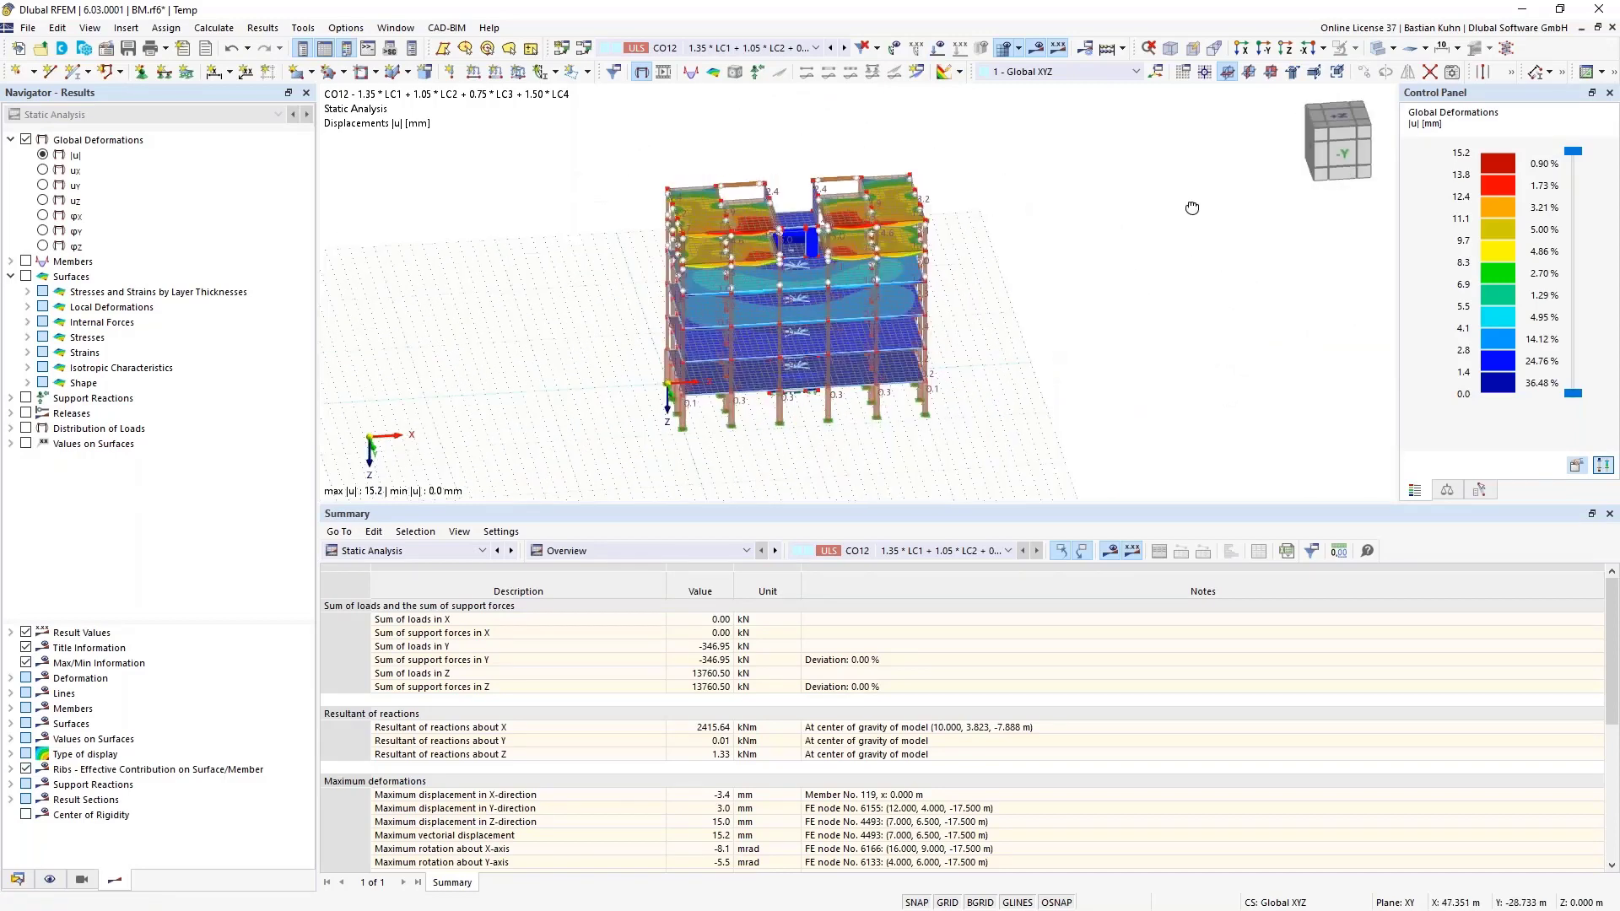
scroll(1192, 208, "up", 2)
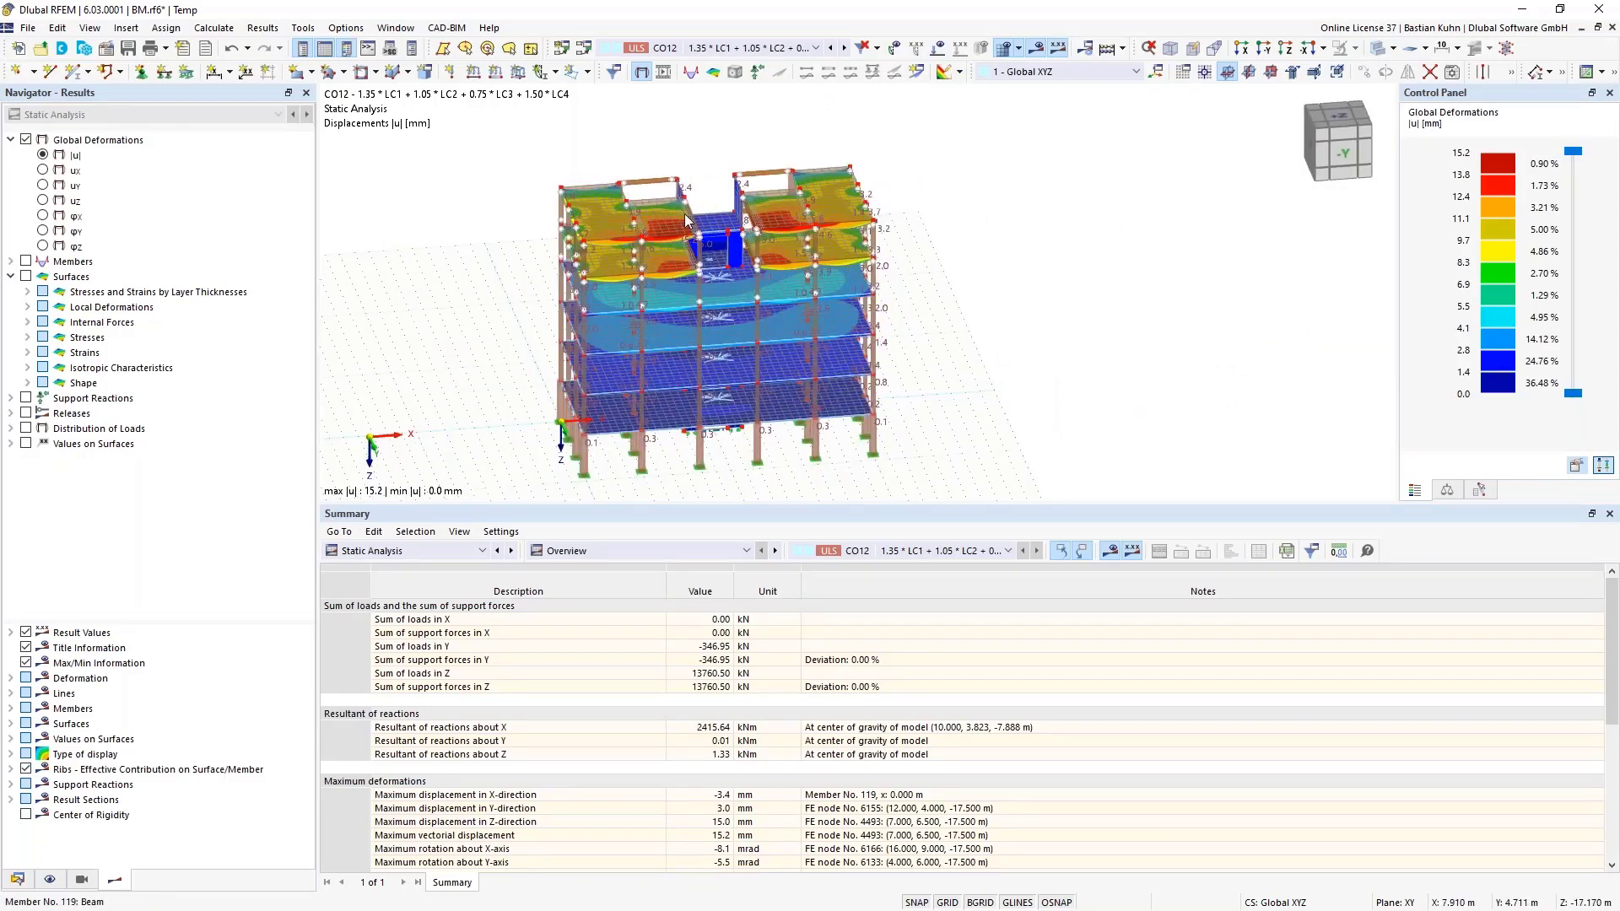
Display the basic internal moments mx on the surfaces and examine them around the core on the upper concrete floor.
left_click(25, 276)
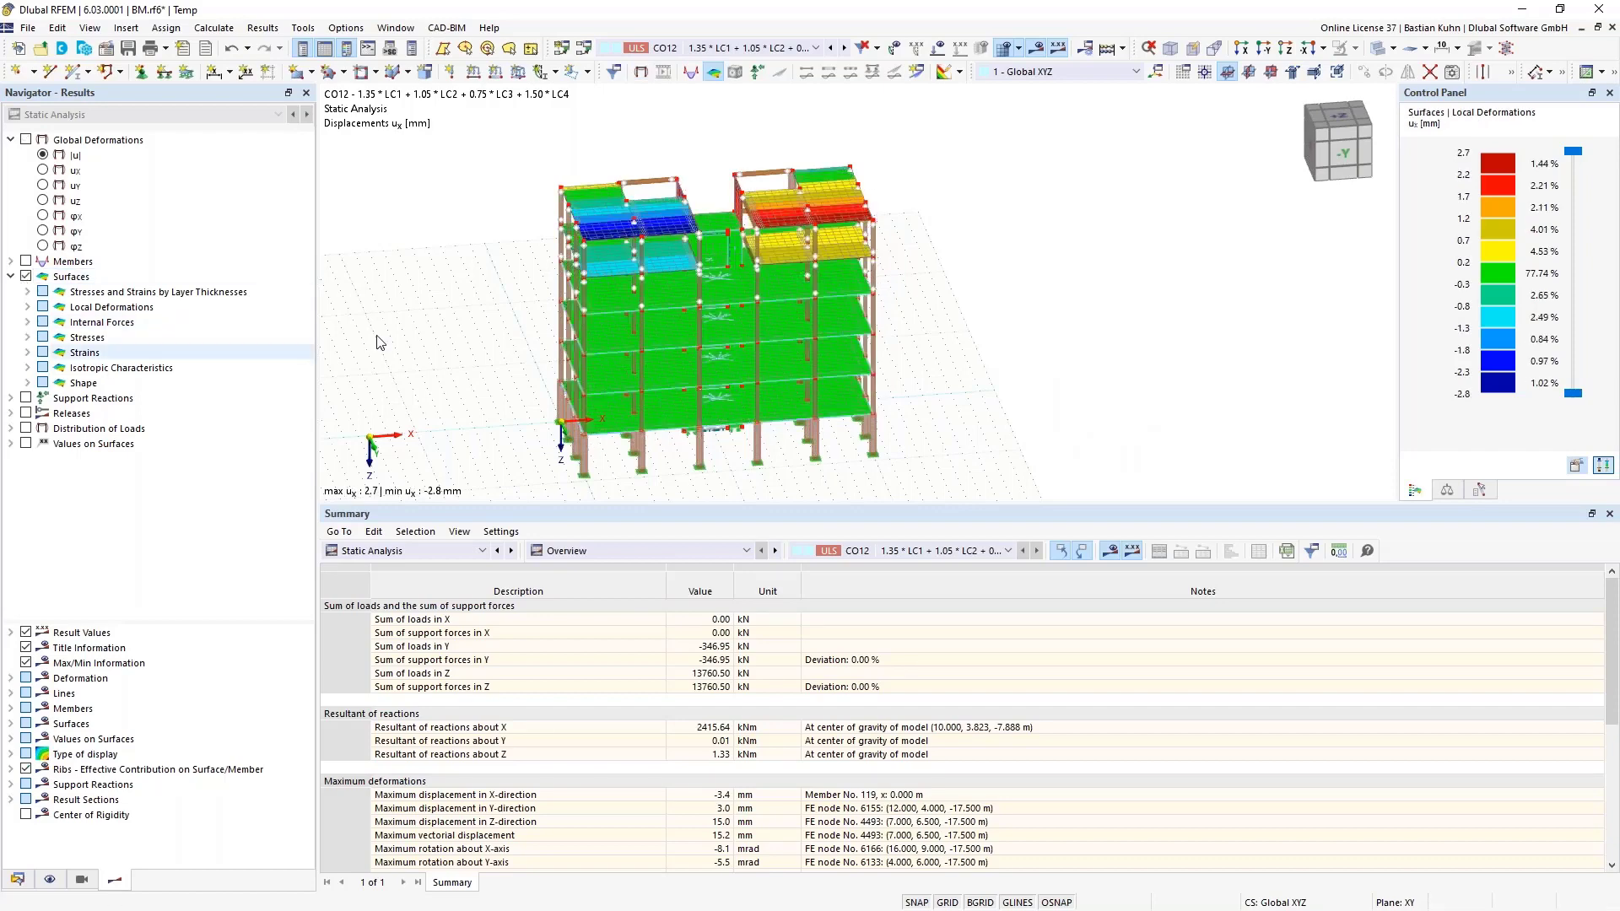
left_click(28, 322)
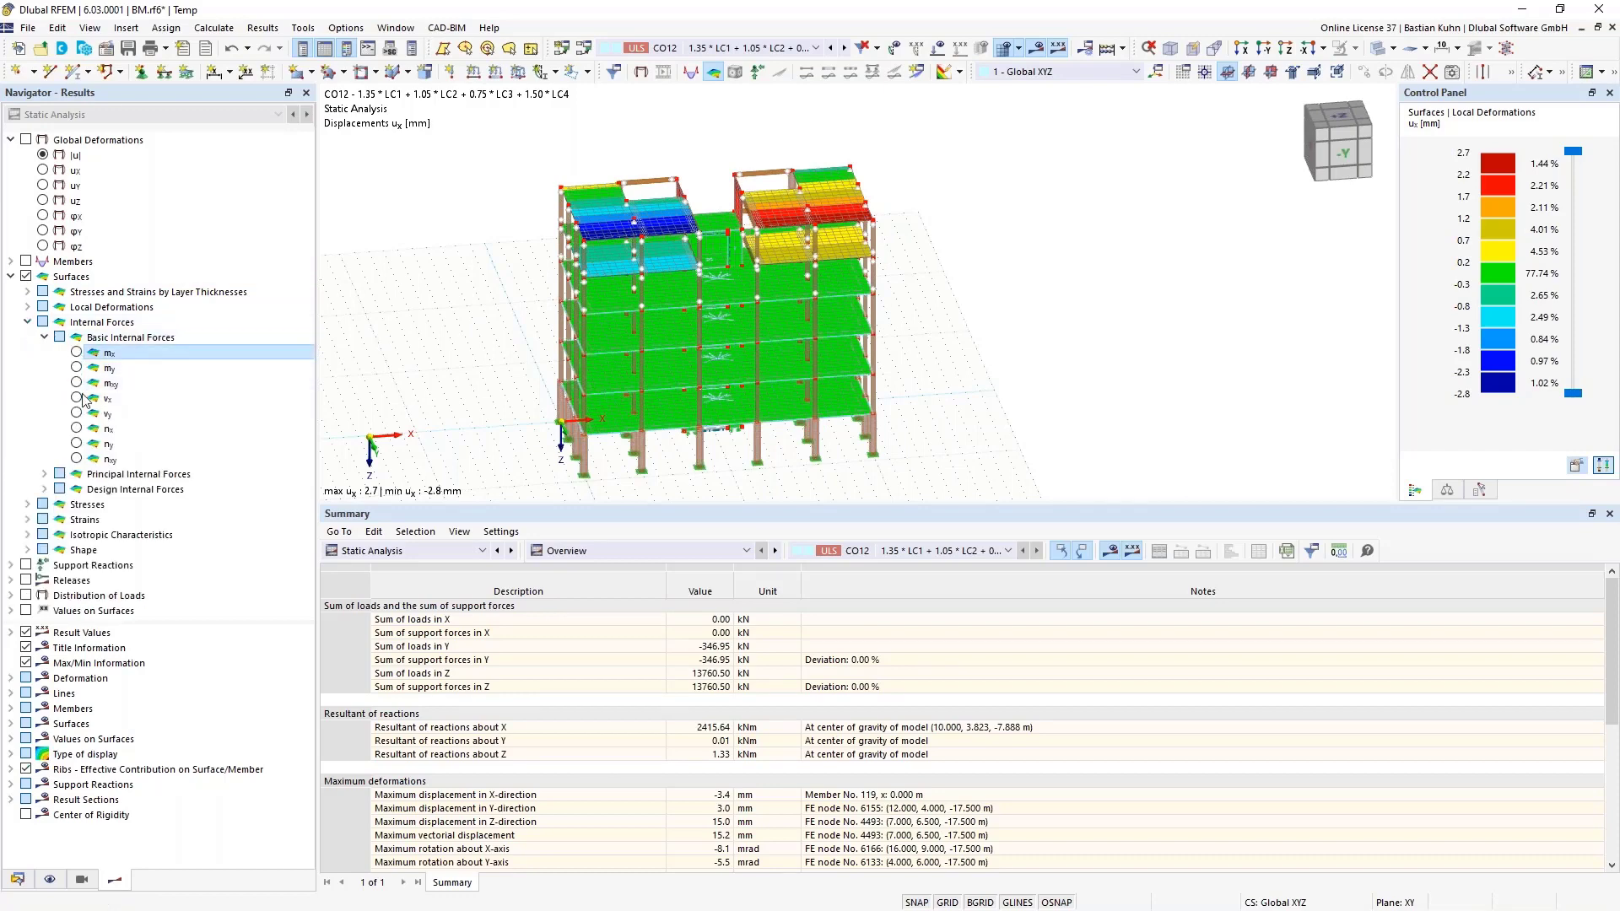
left_click(76, 351)
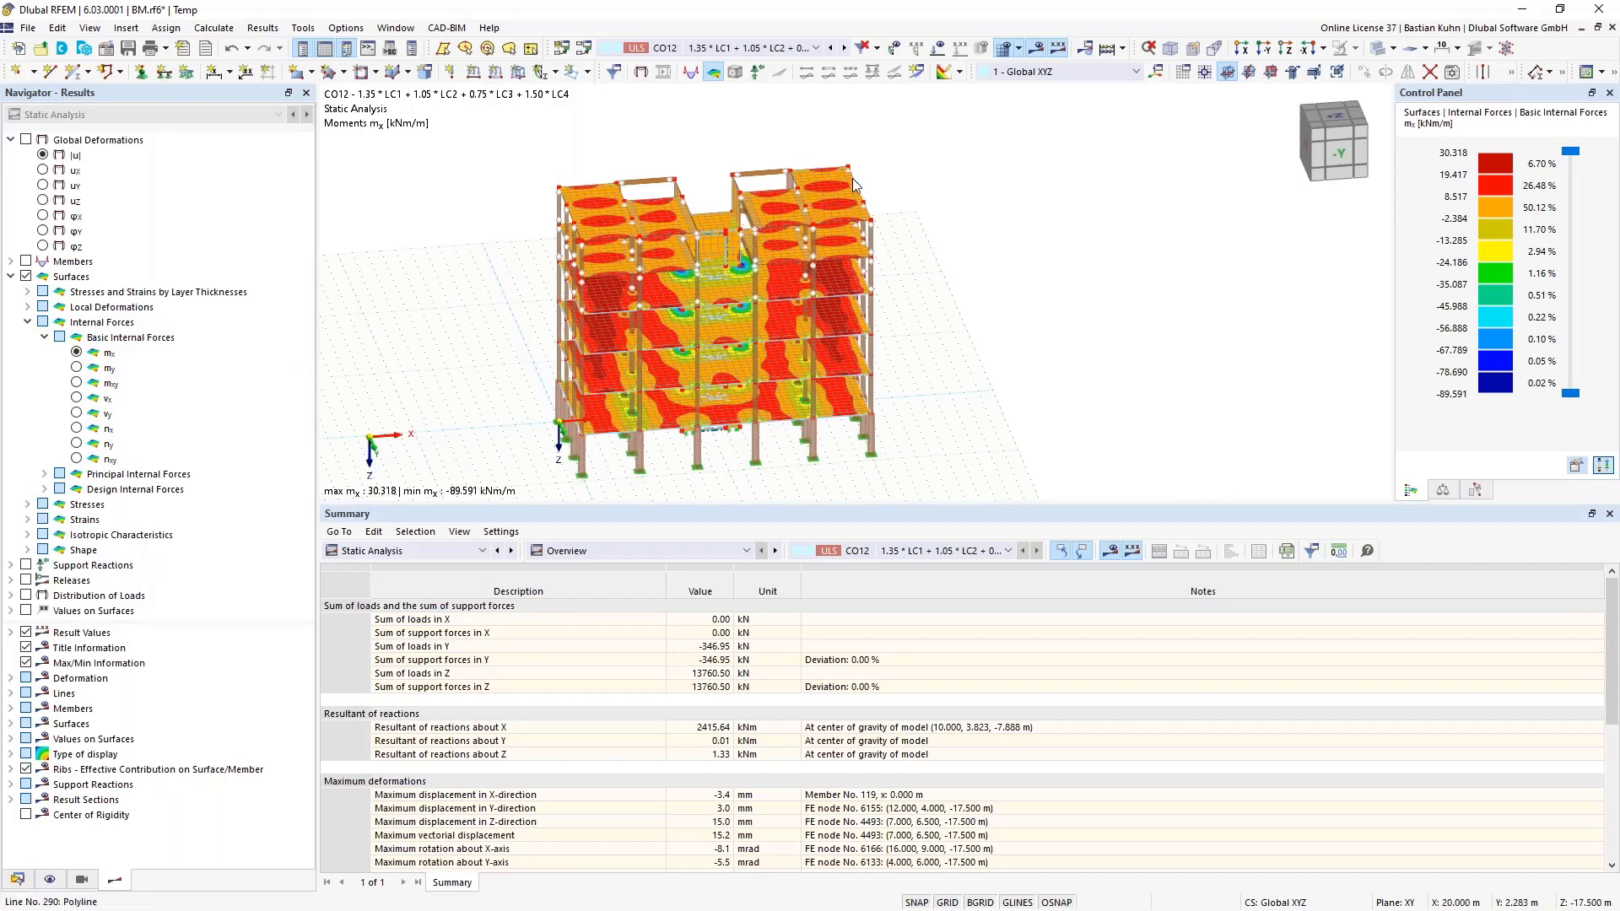
middle_click_drag(845, 182, 853, 257)
scroll(902, 286, "up", 3)
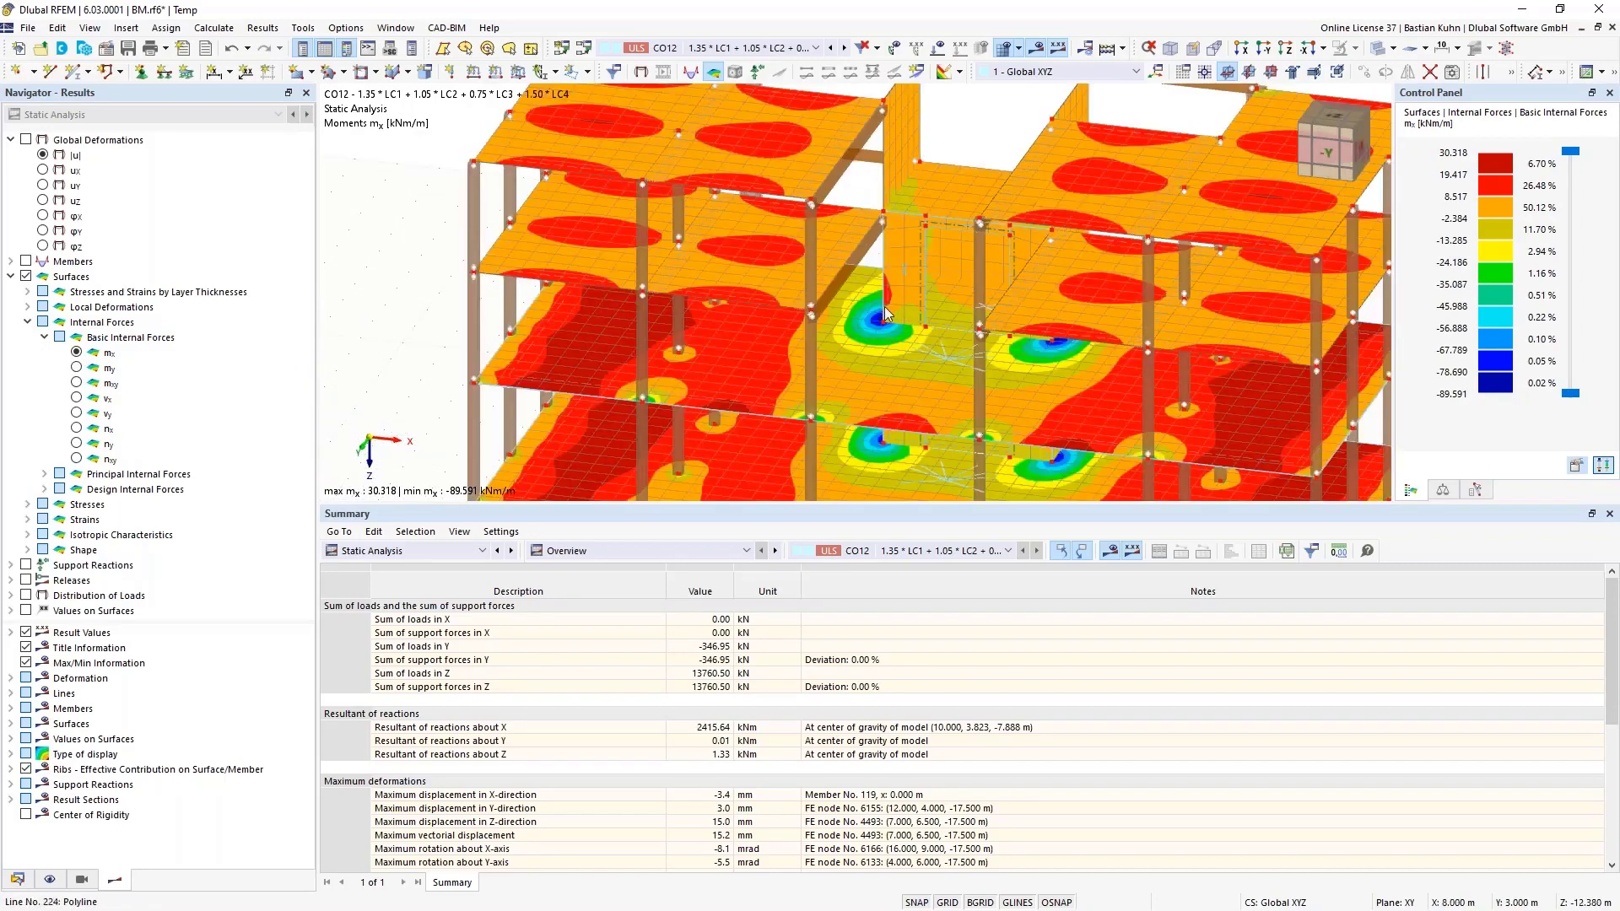
scroll(883, 319, "down", 3)
mouse_move(884, 319)
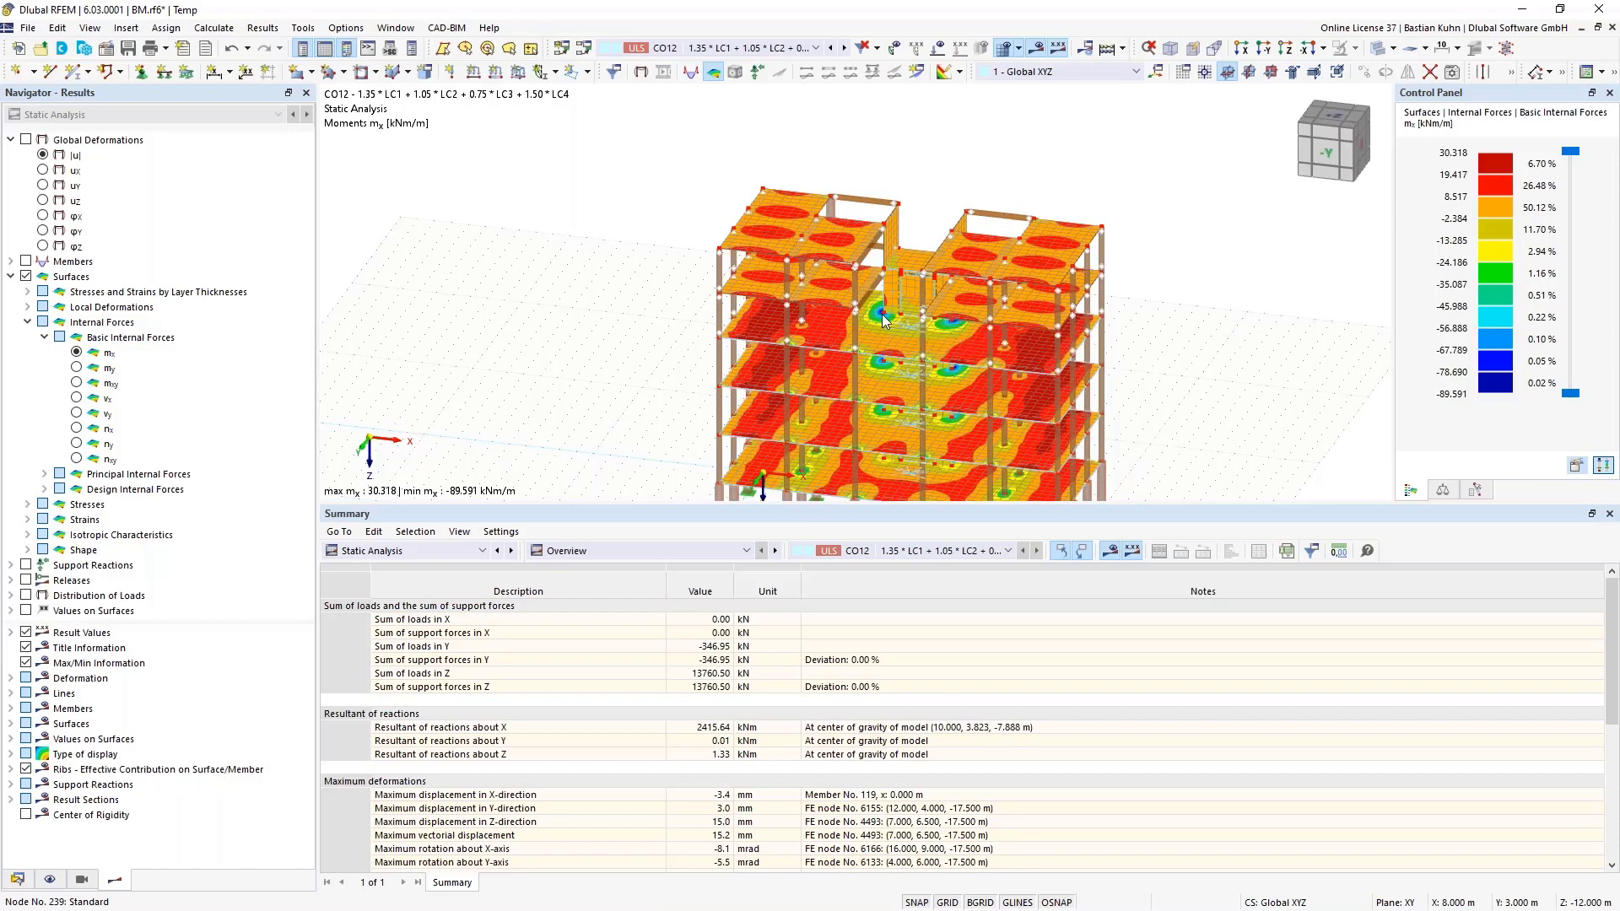
Create a new building story with the model preview shown, taking its top elevation of -3.000 m from a node at the lowest slab.
left_click(18, 880)
scroll(82, 722, "down", 1)
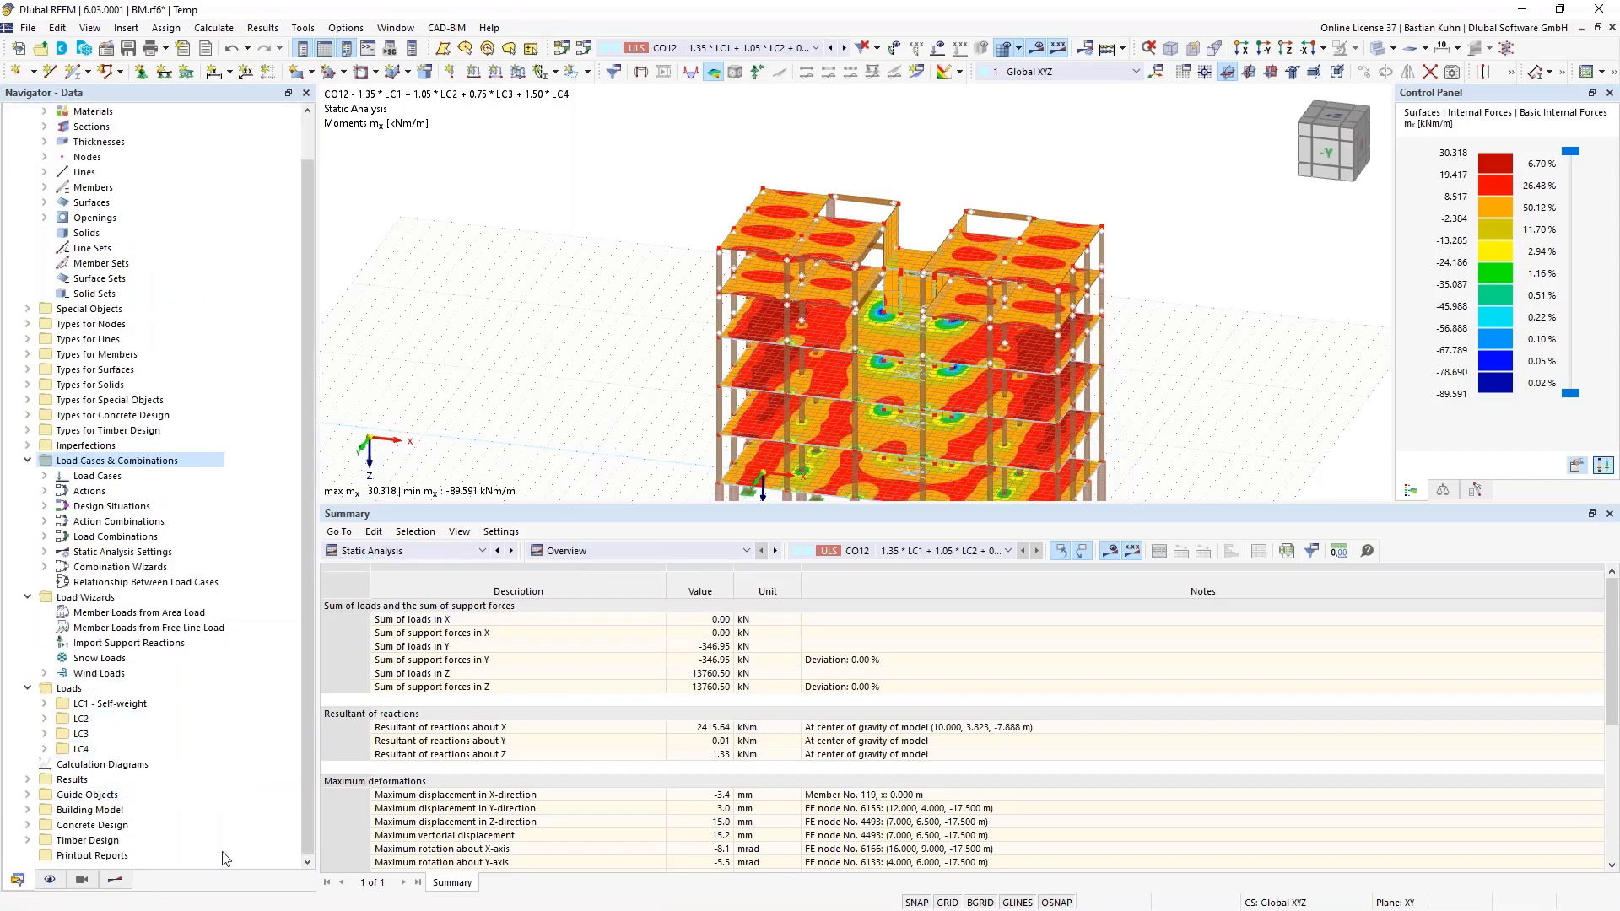
left_click(26, 811)
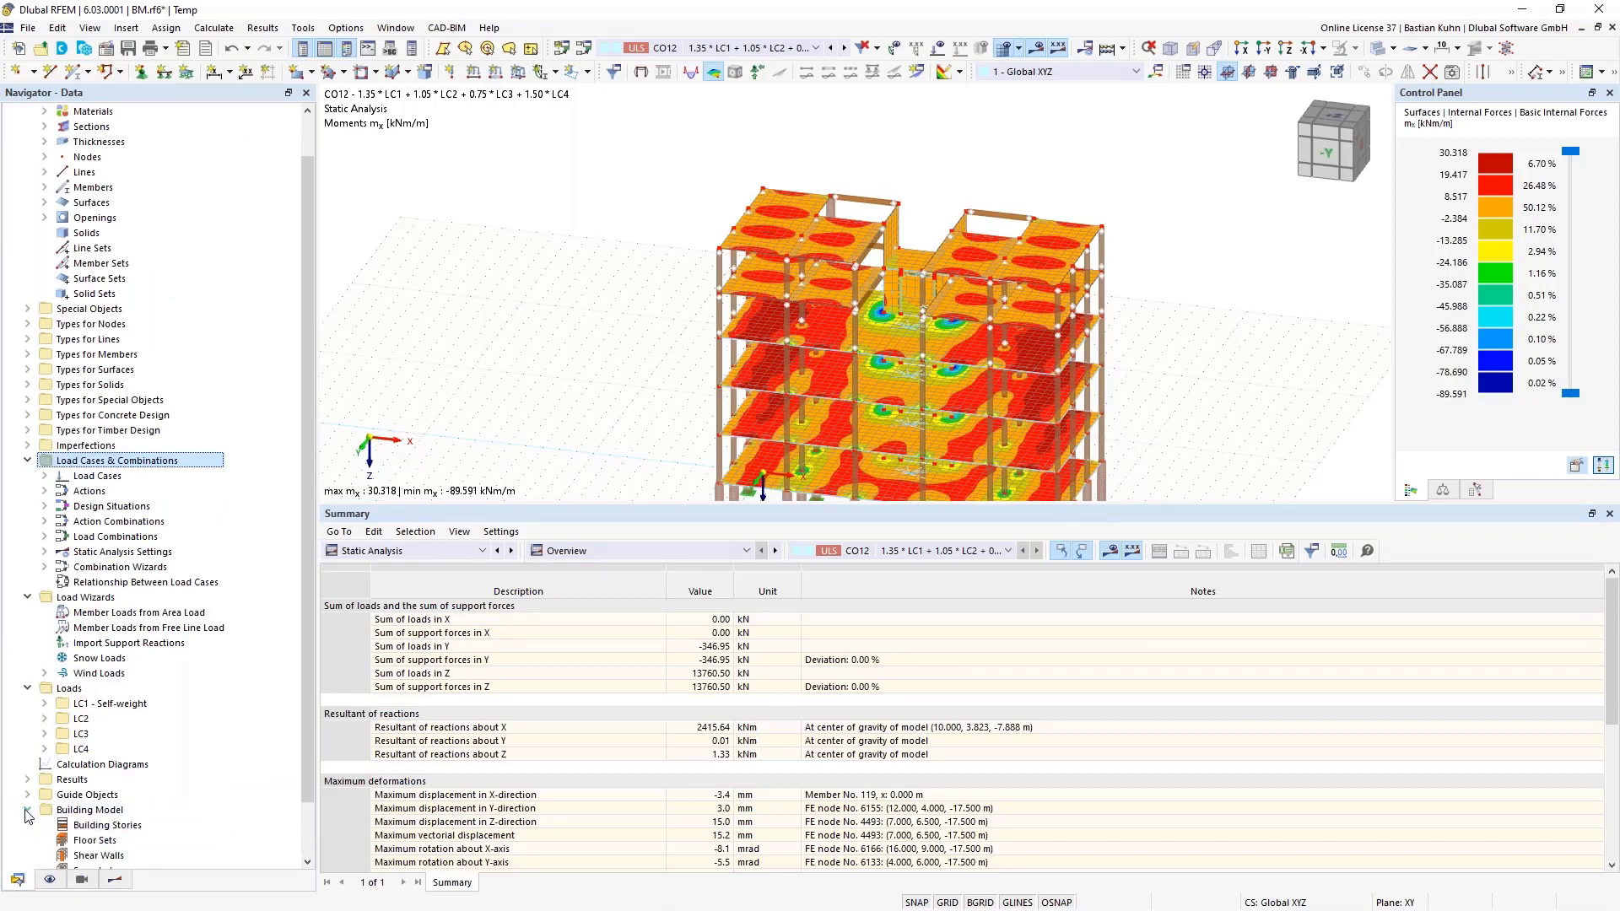
right_click(87, 767)
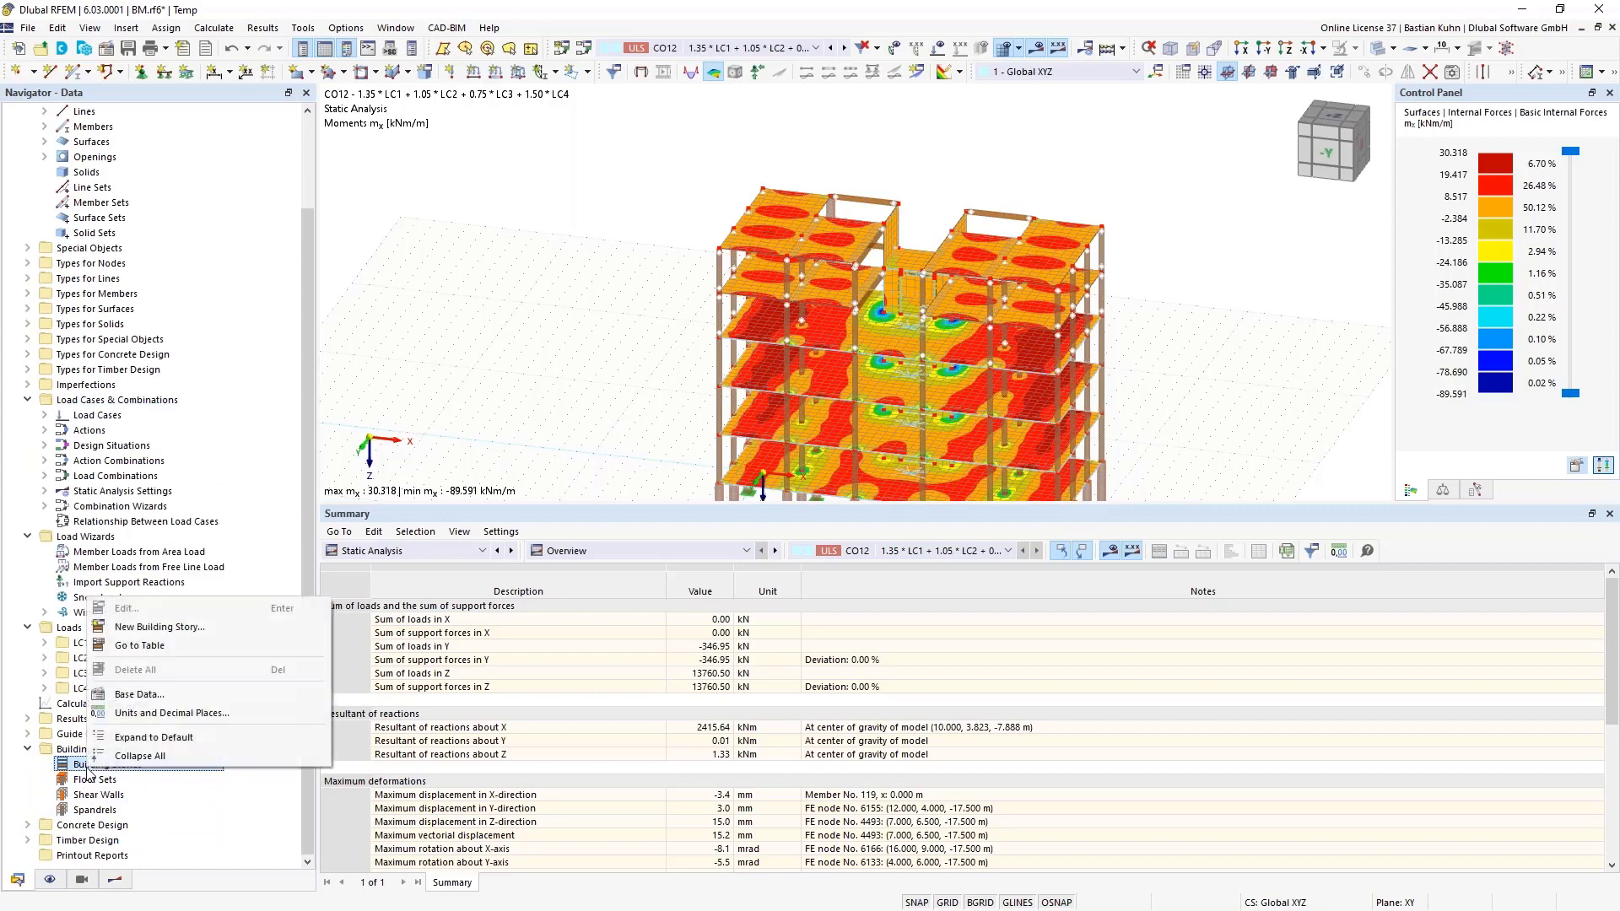
left_click(182, 632)
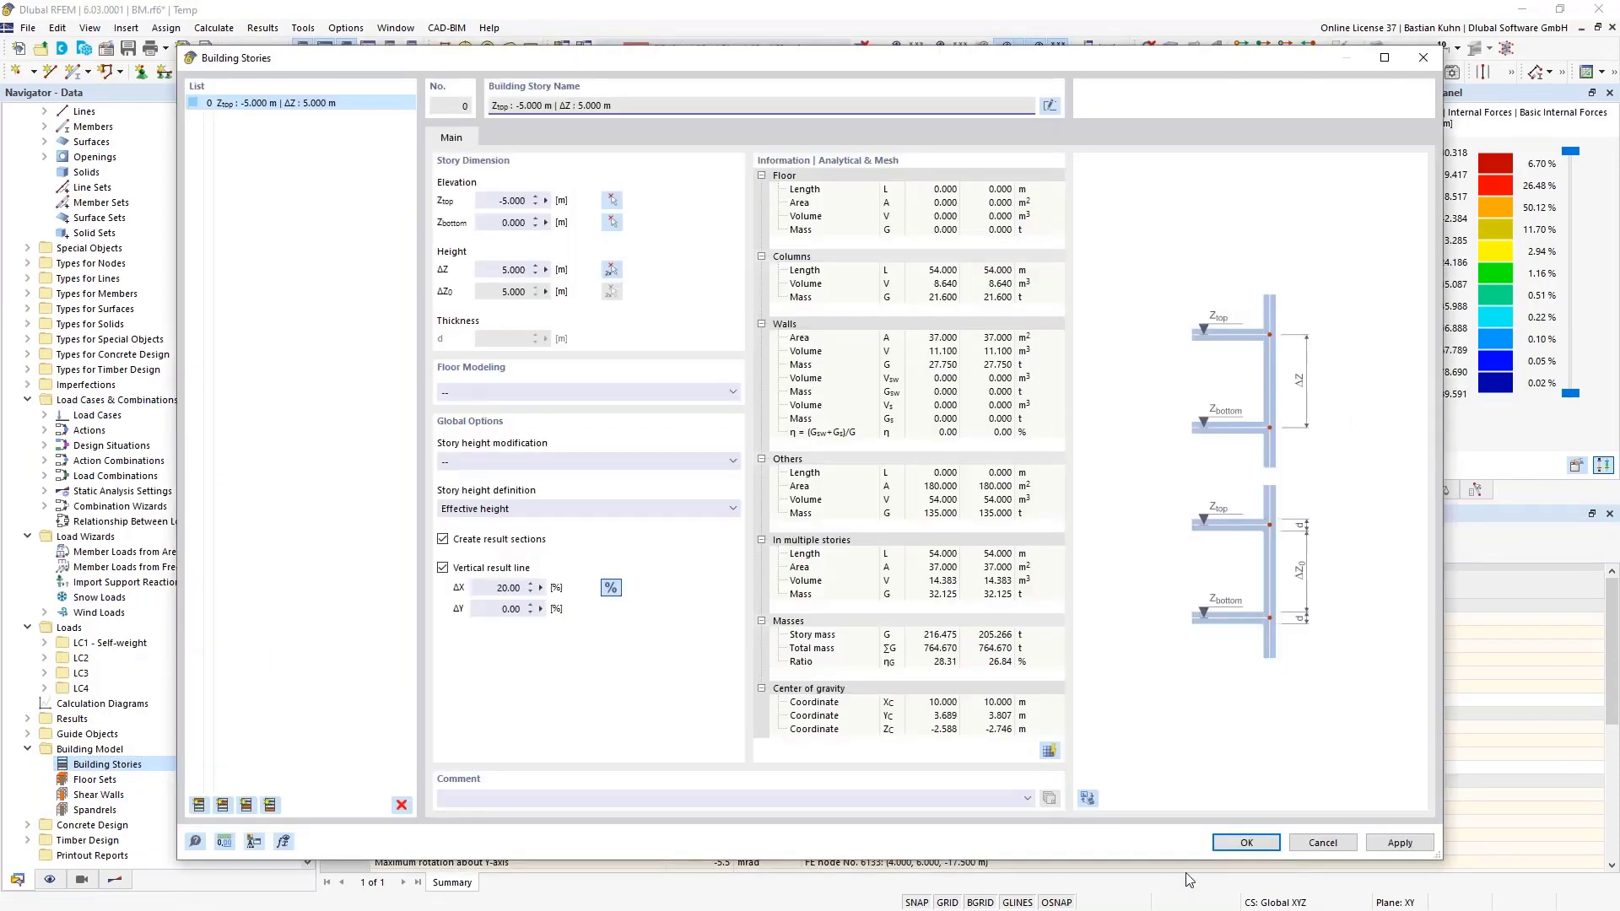
left_click(1088, 797)
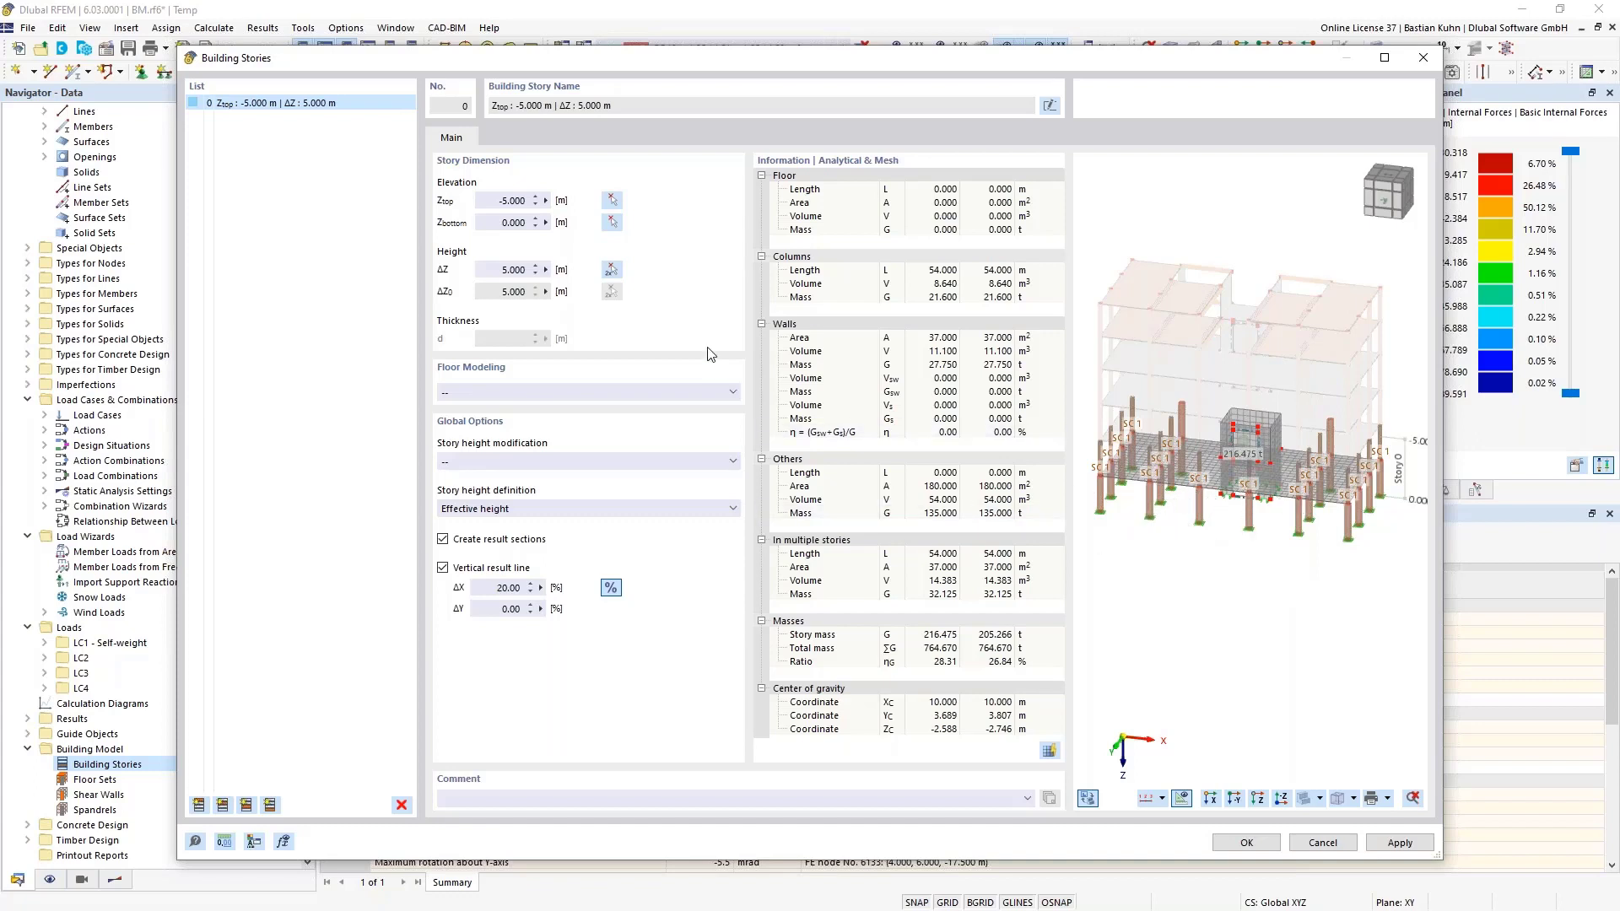
left_click(611, 201)
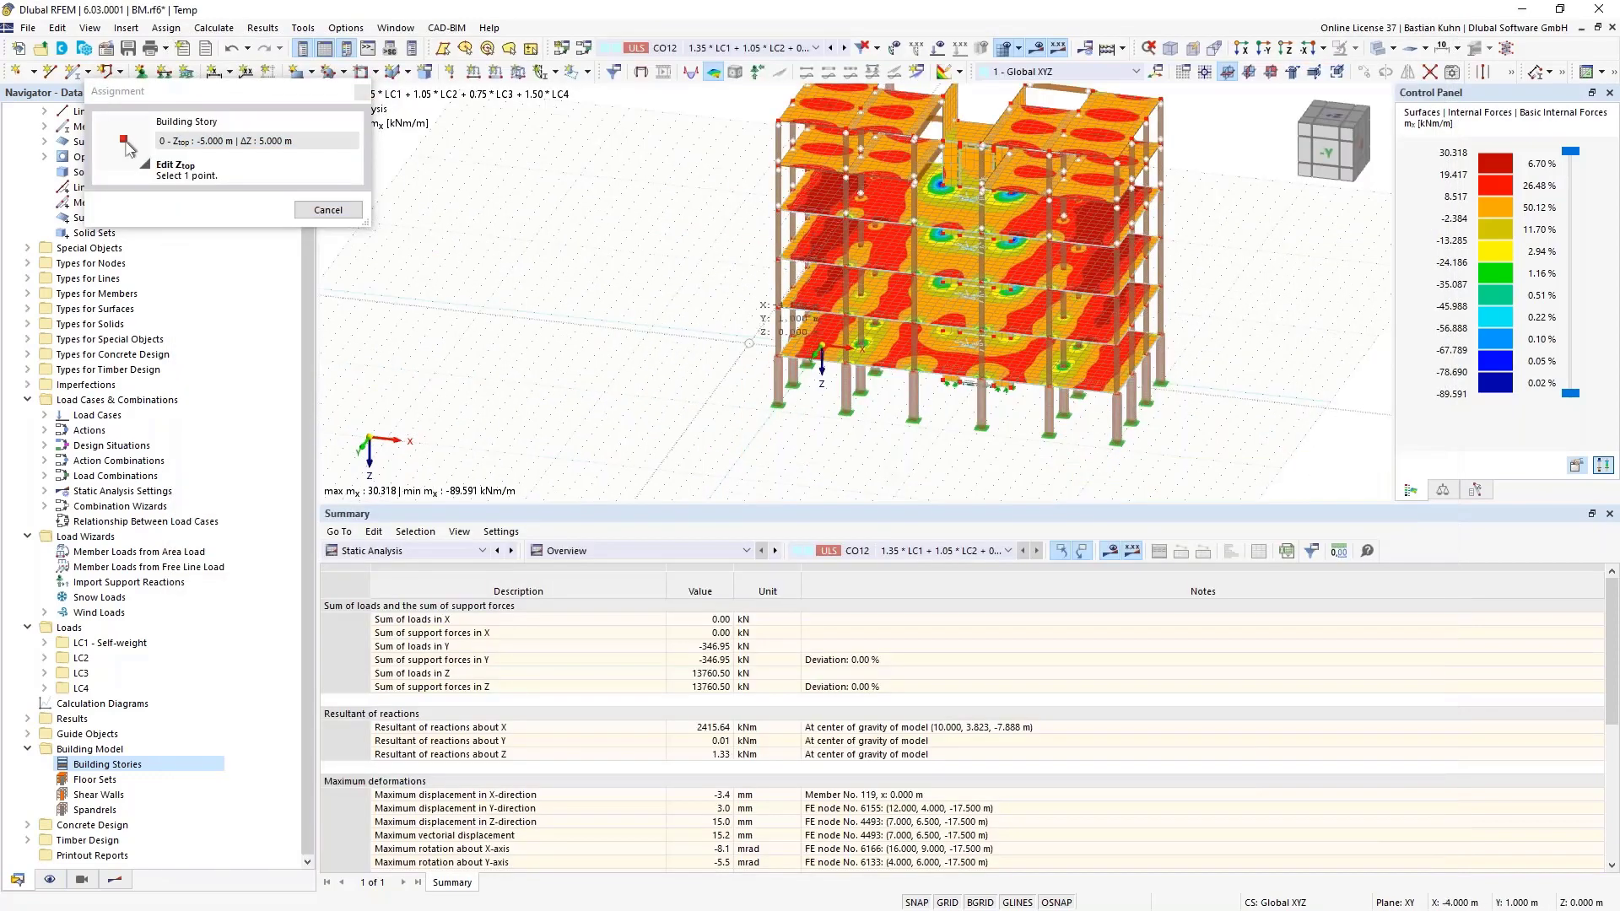
left_click(784, 352)
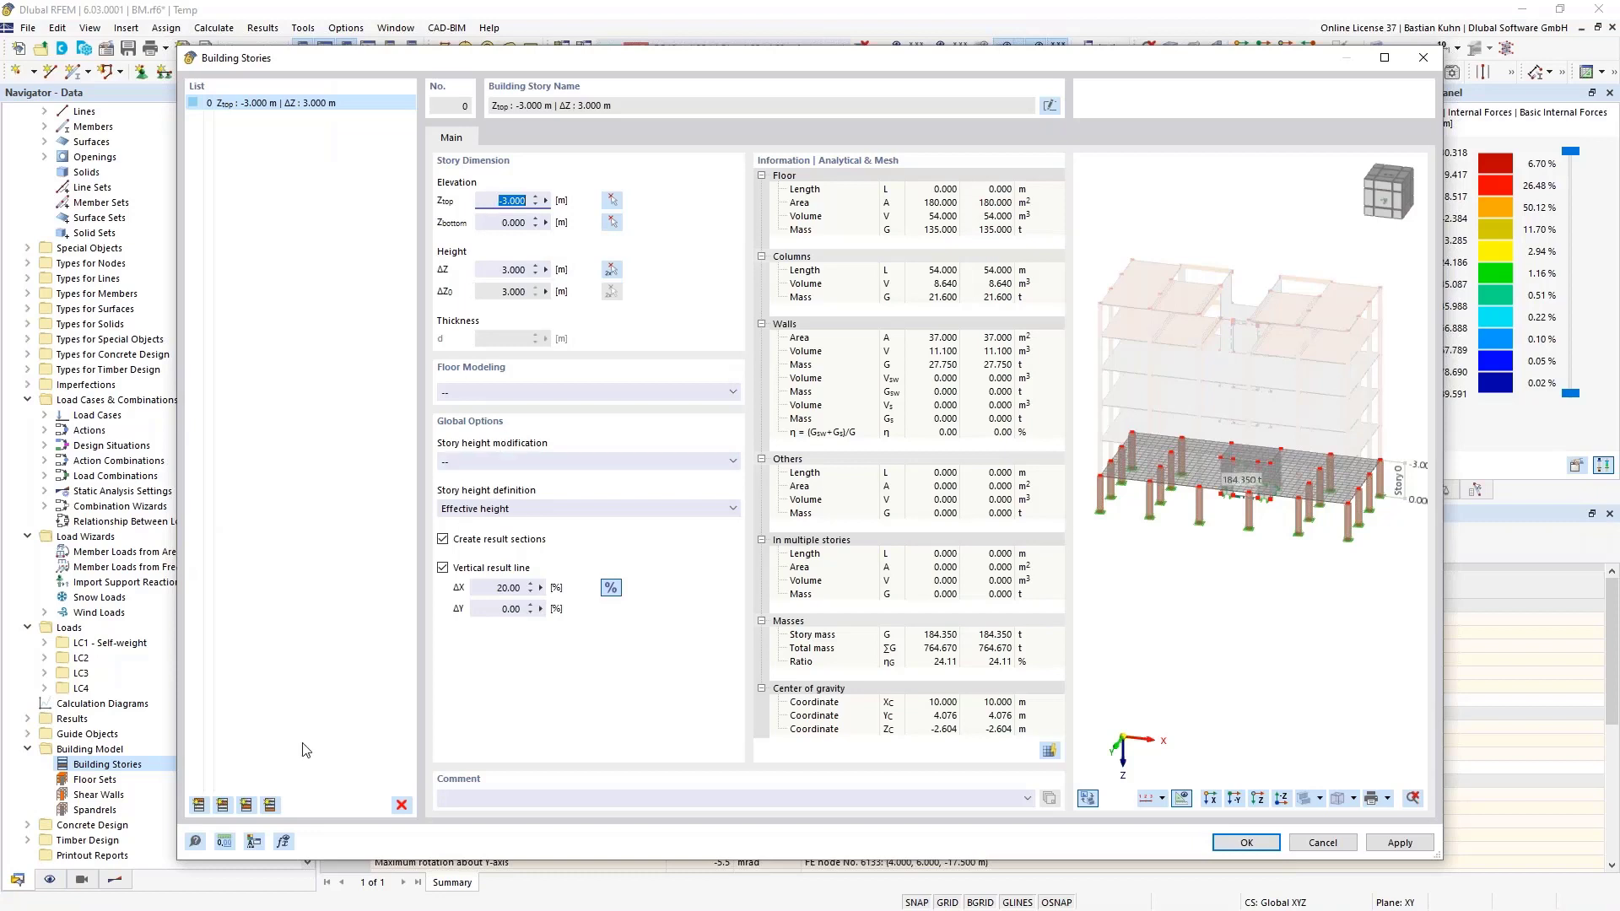
Add four more 3.000 m high building stories above the first one, up to a top elevation of -15.000 m.
left_click(223, 805)
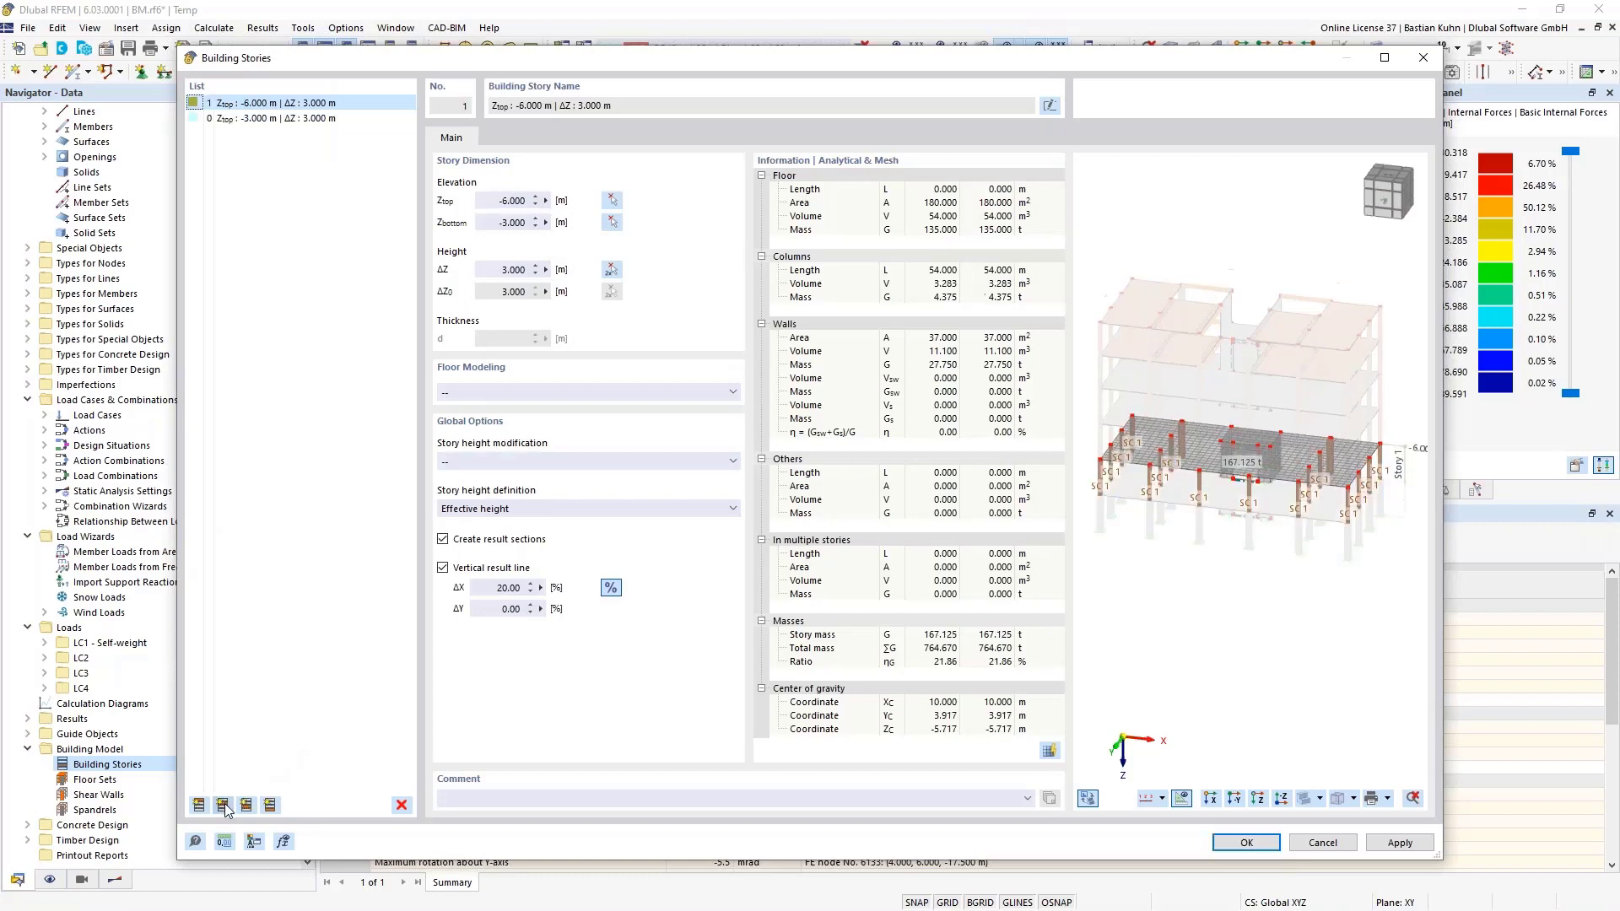
left_click(223, 804)
left_click(223, 805)
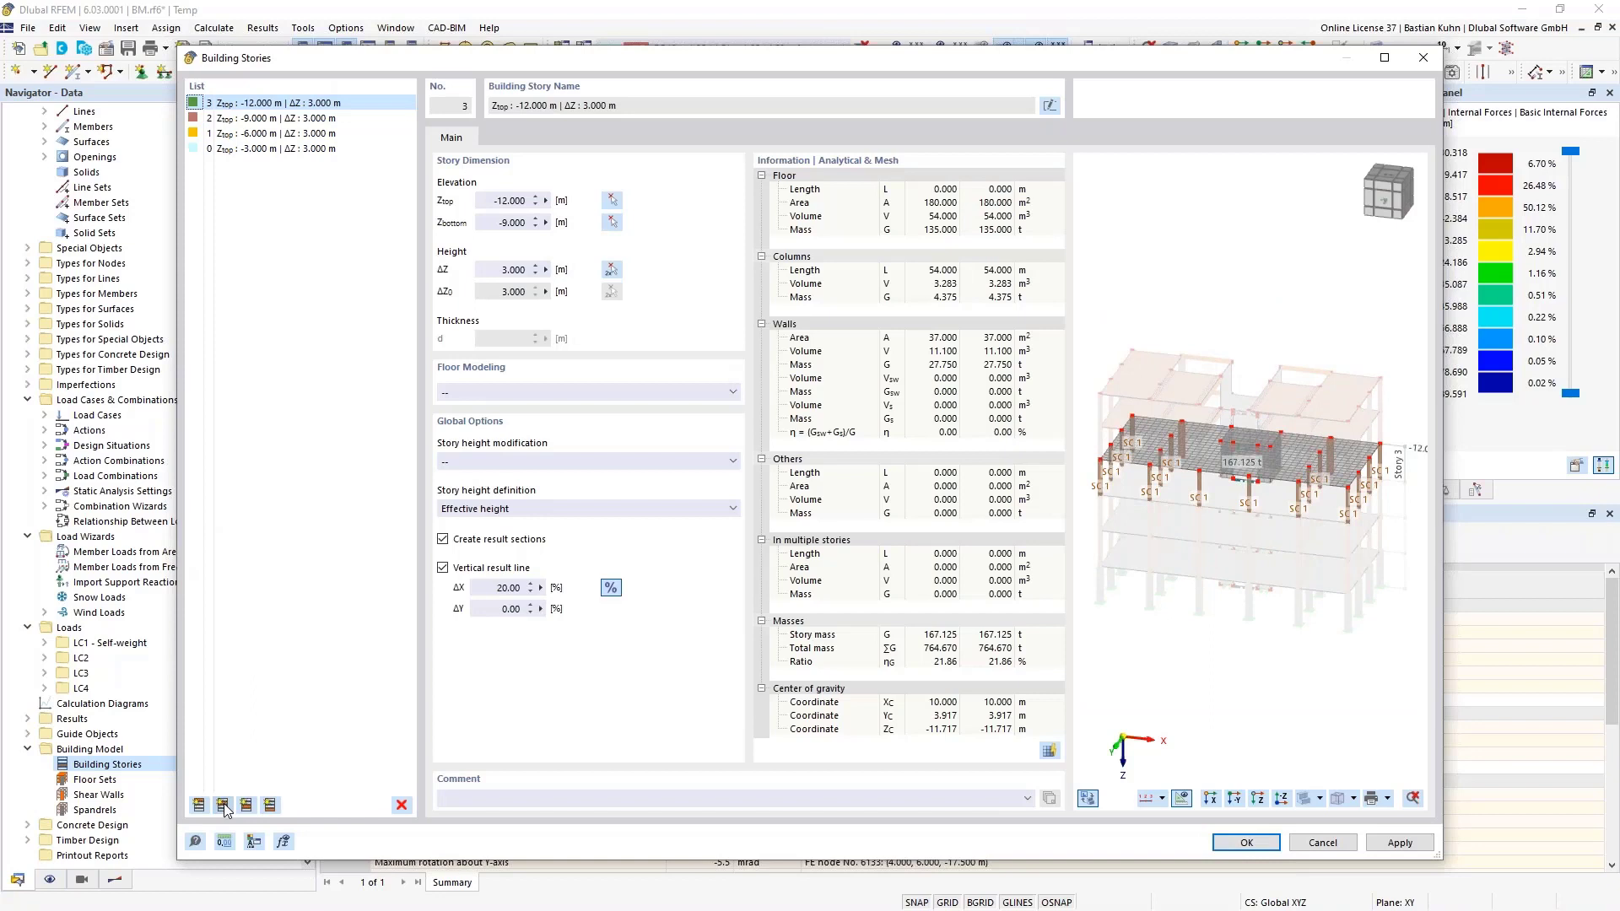
left_click(223, 805)
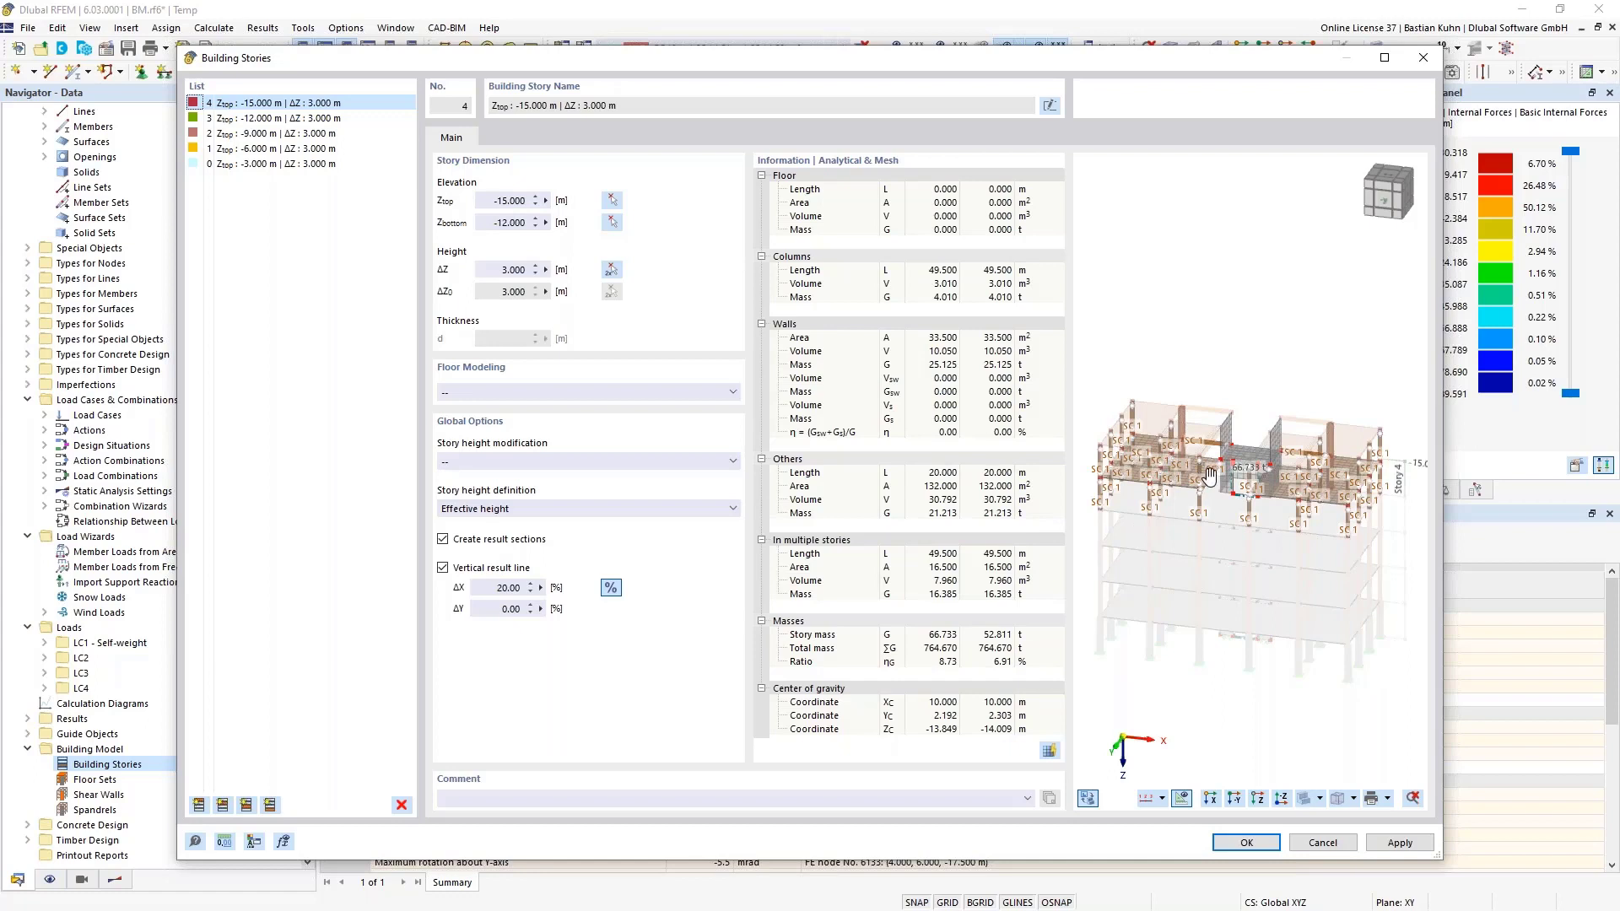
Correct story 4's top elevation to -14.750 m from a model node and add story 5 above it with its top at -17.500 m.
middle_click_drag(1208, 476, 1223, 414)
scroll(1223, 414, "up", 1)
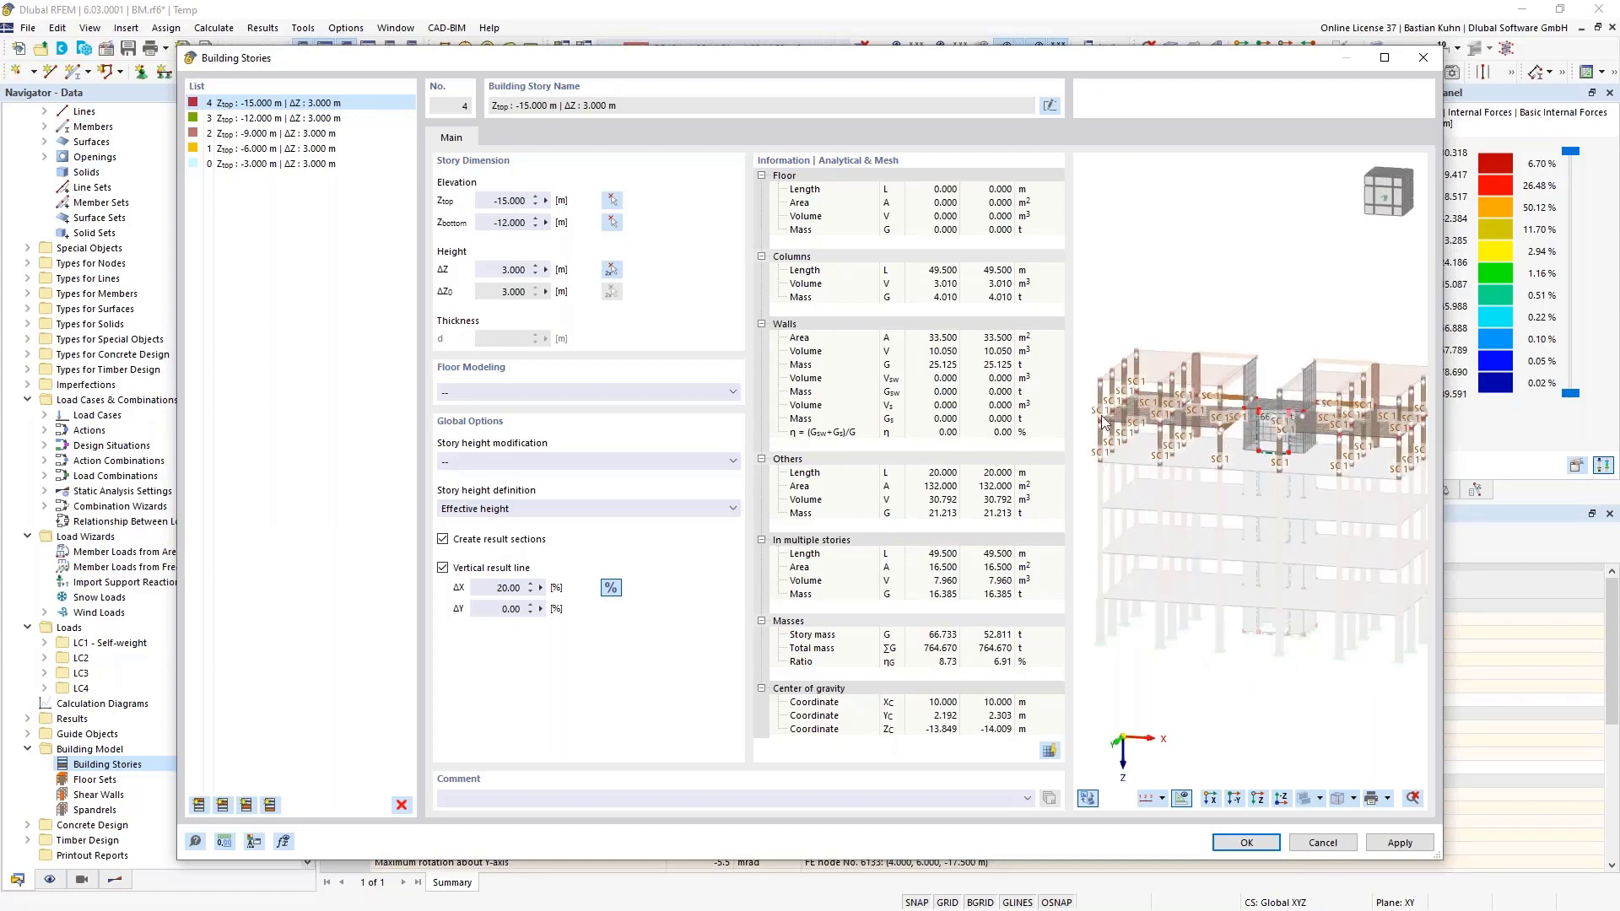
left_click(612, 202)
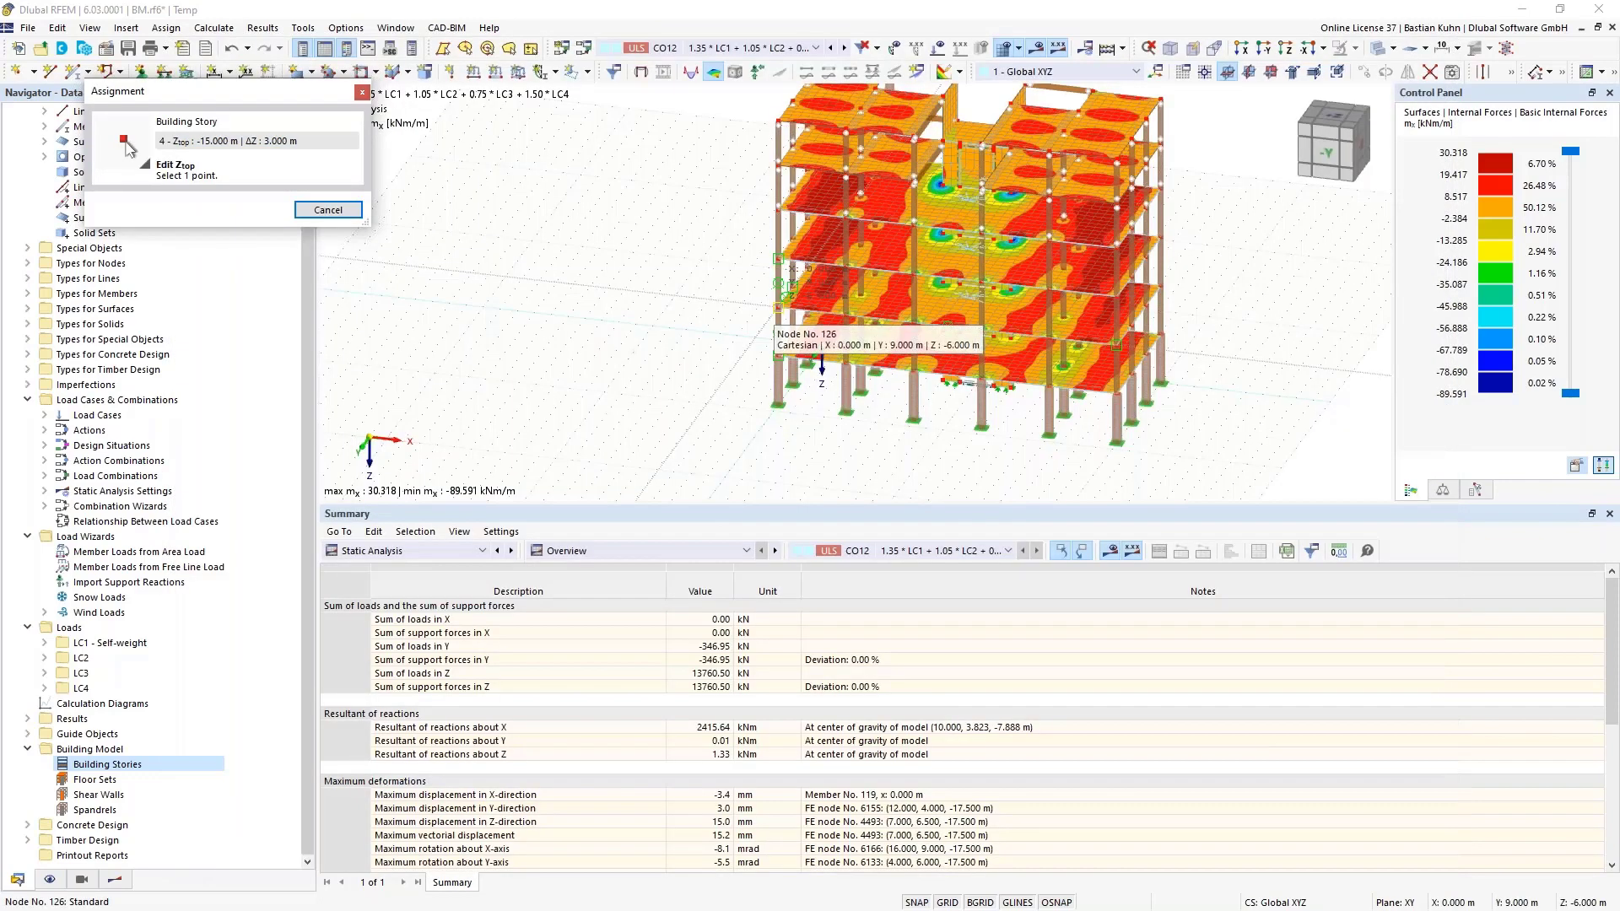
left_click(778, 164)
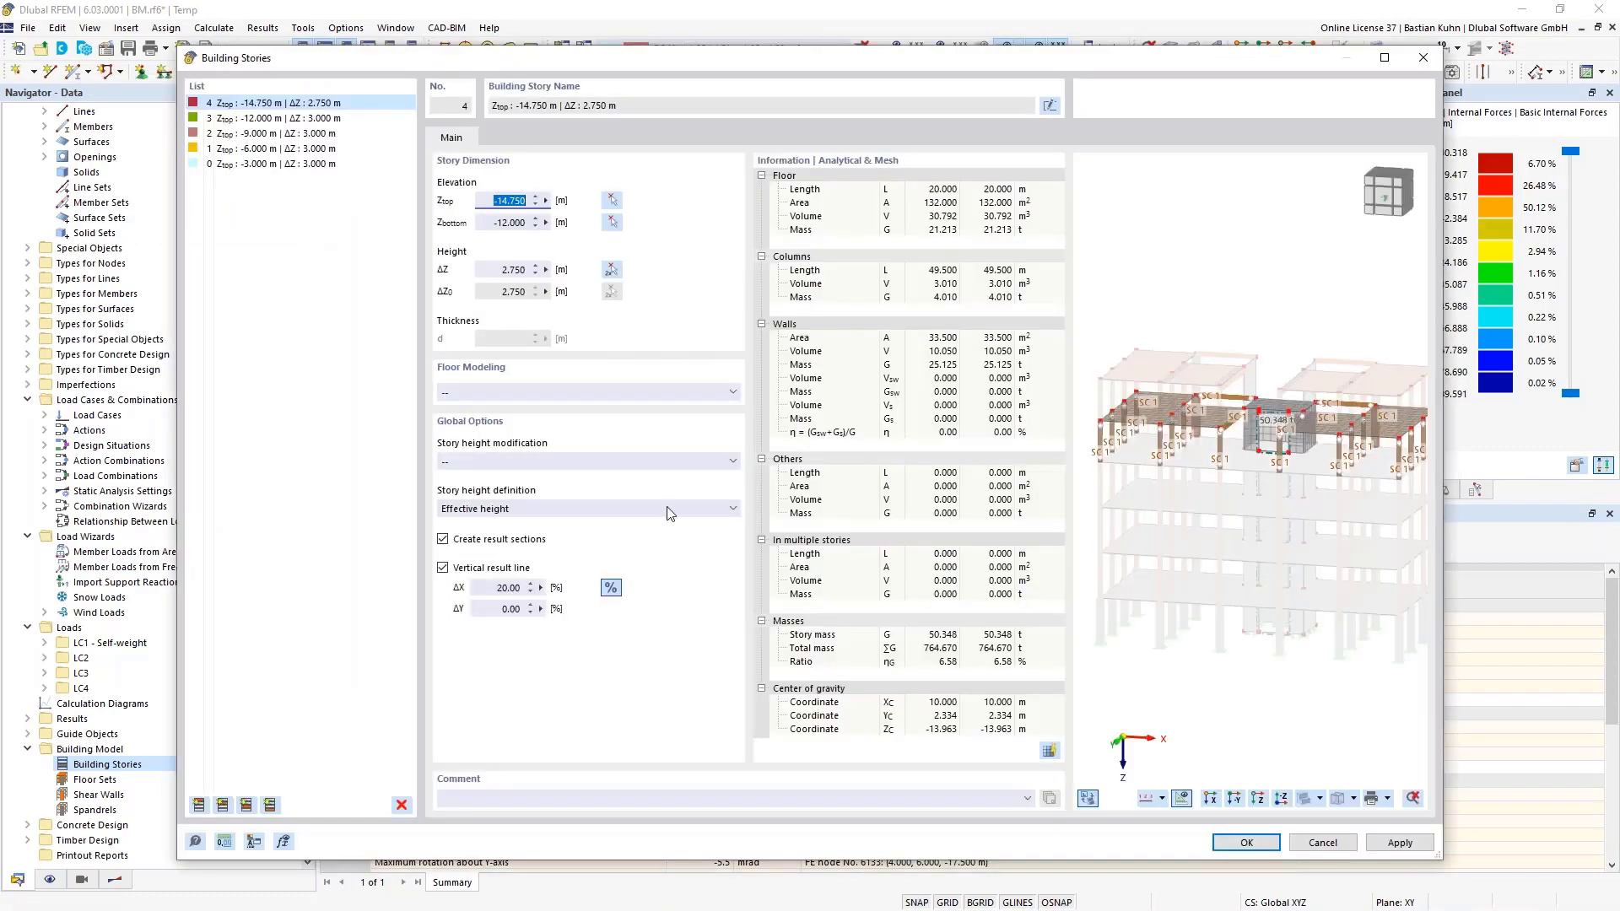
left_click(222, 806)
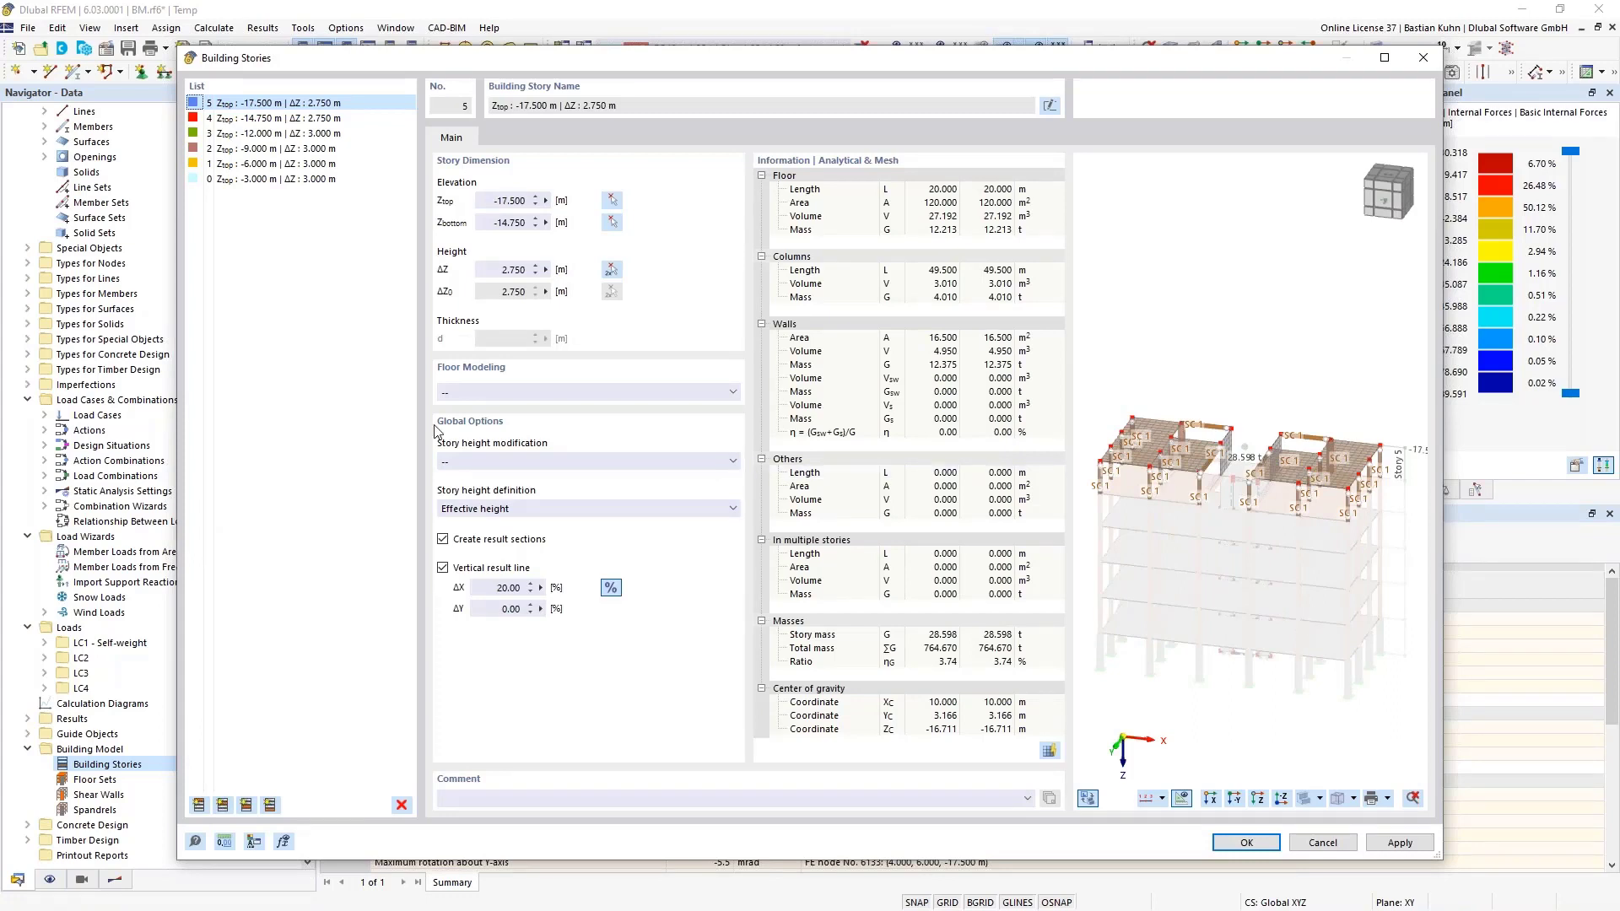
Set the floor modeling of building stories 0 to 3 to Rigid Diaphragm and apply the building story definitions.
left_click(237, 135)
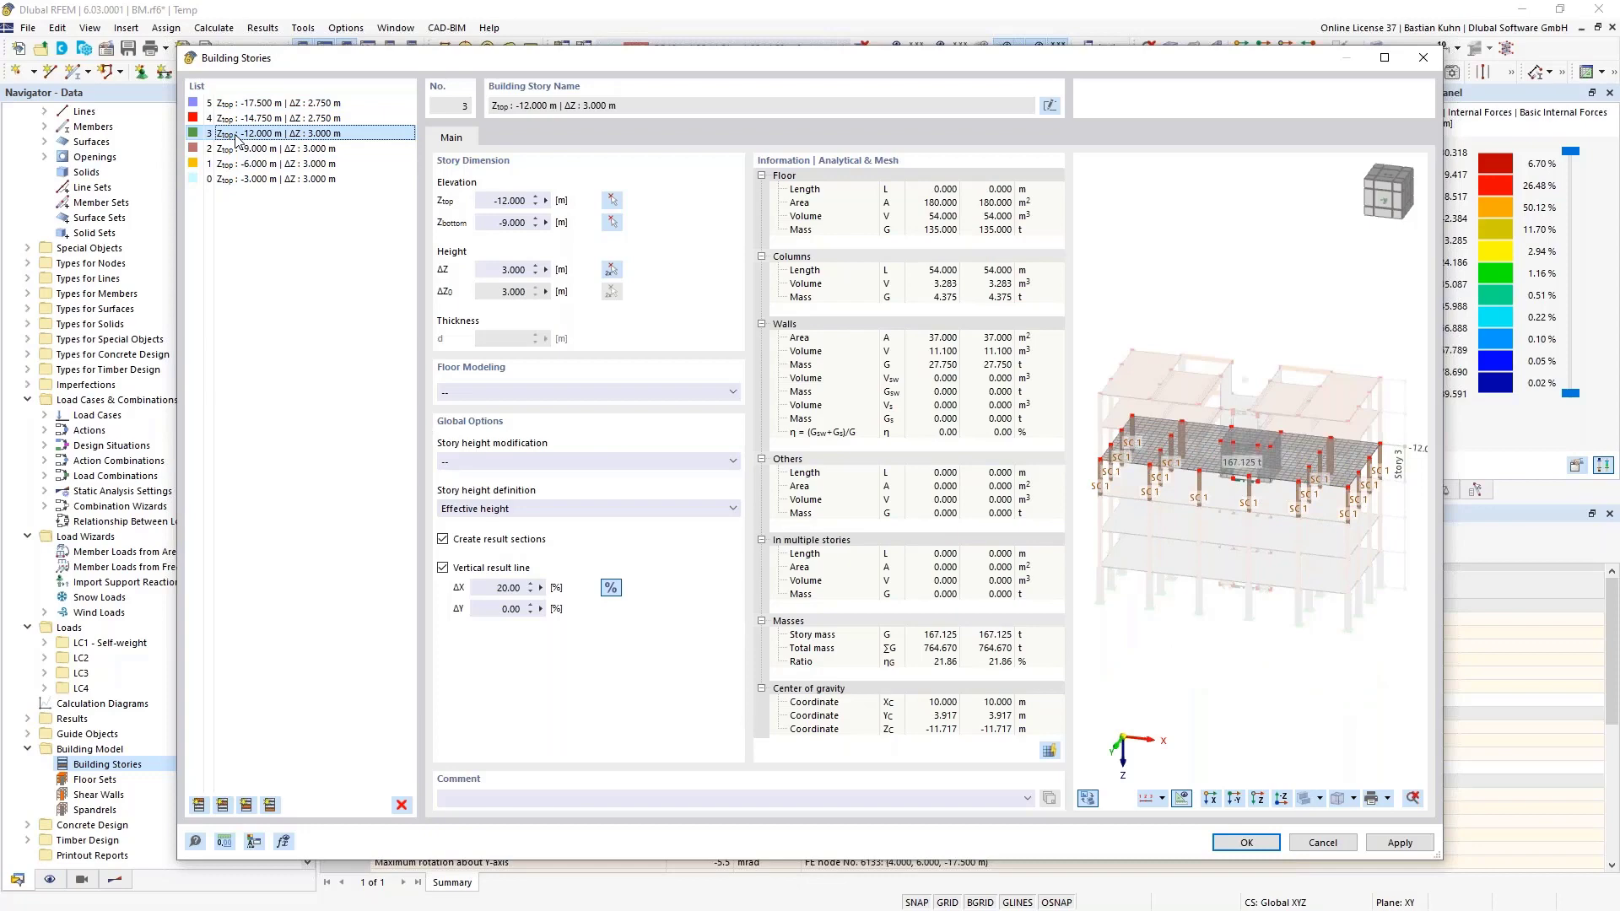
left_click(232, 180, "shift")
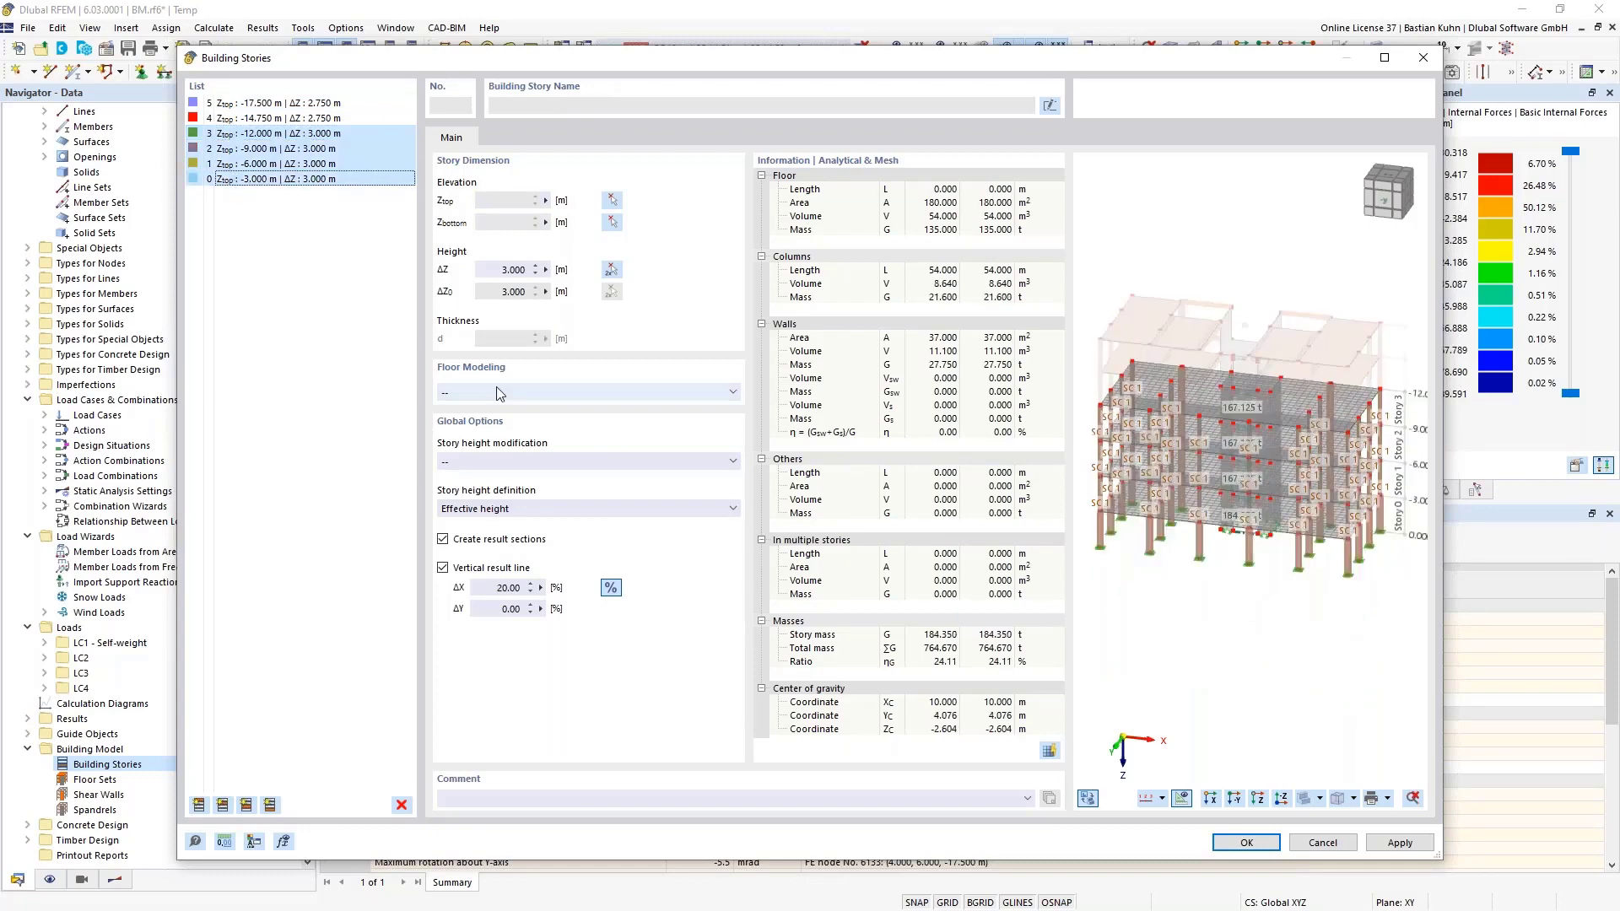
left_click(499, 394)
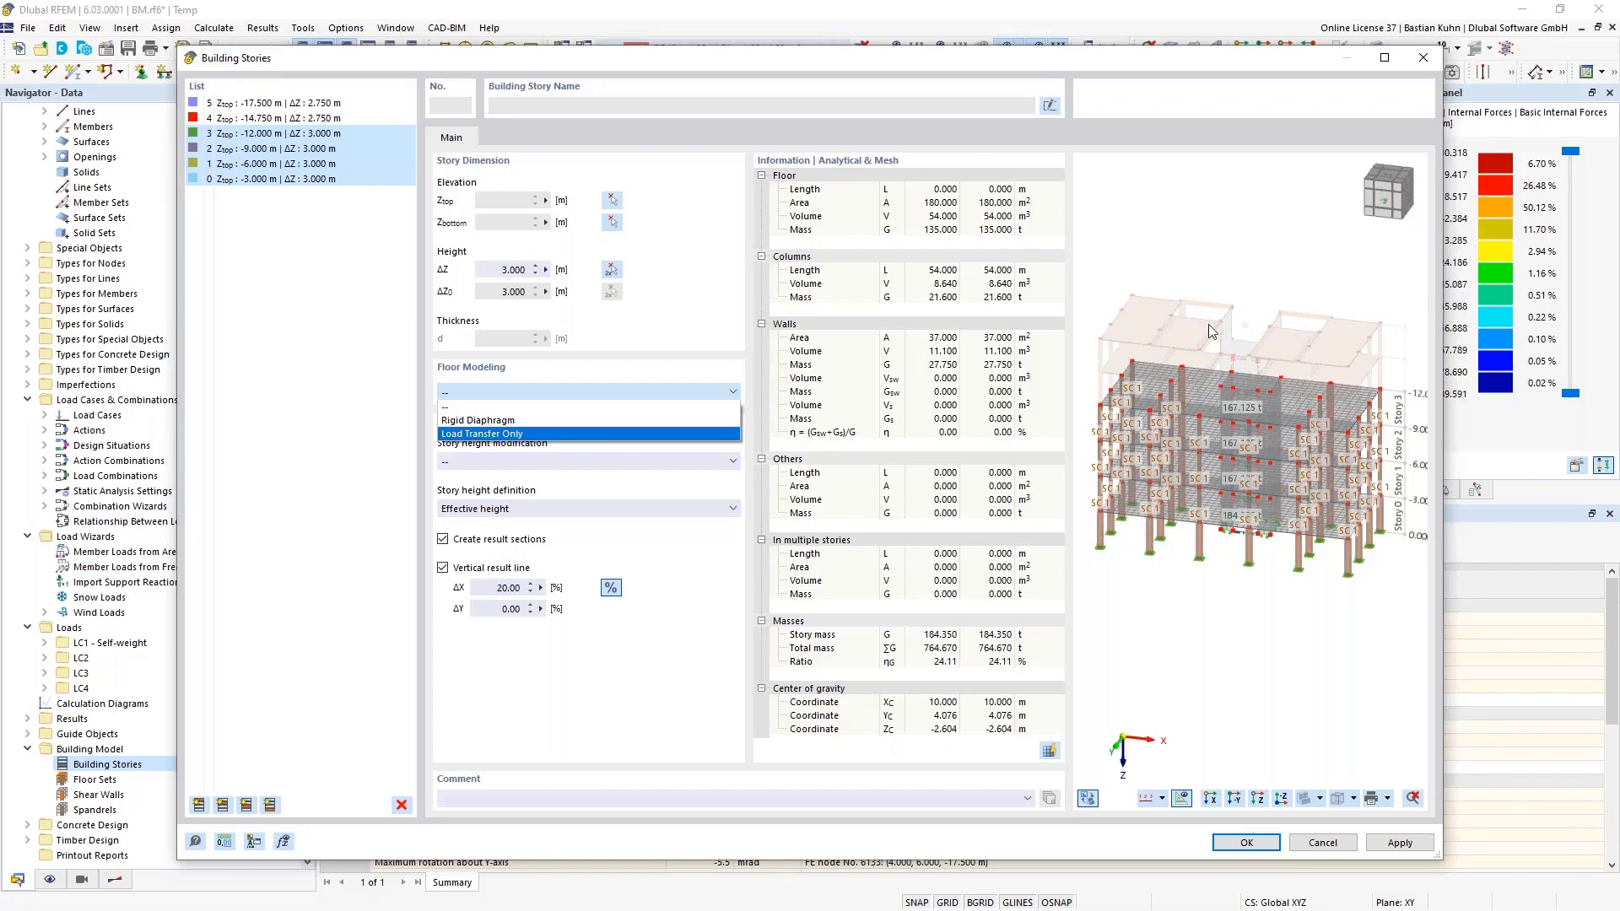
left_click(544, 422)
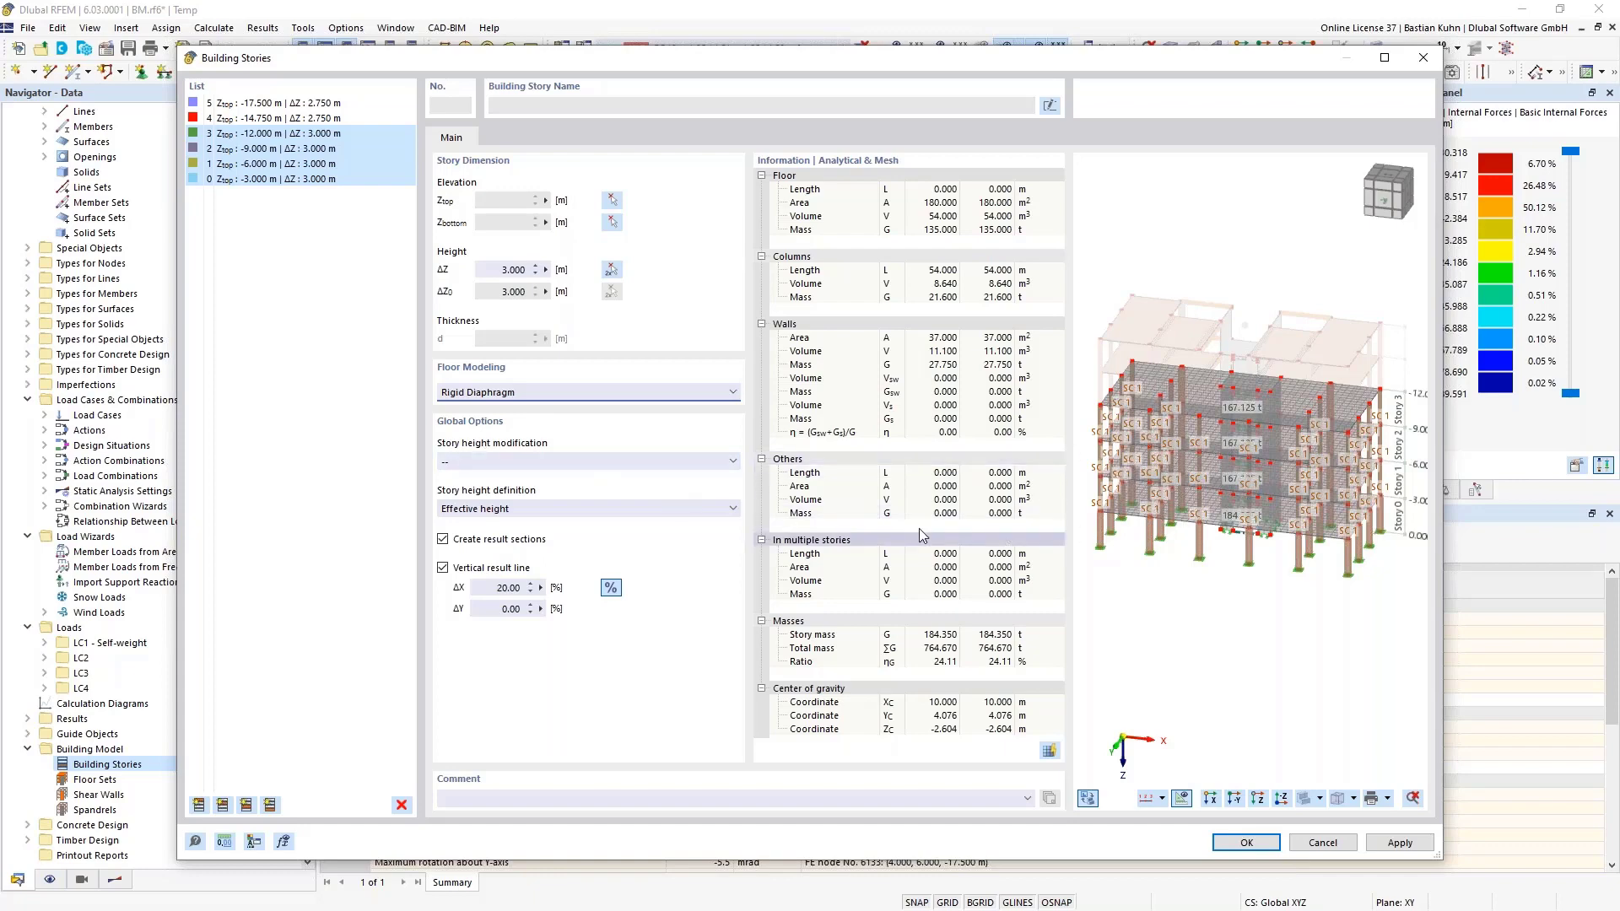
left_click(1240, 843)
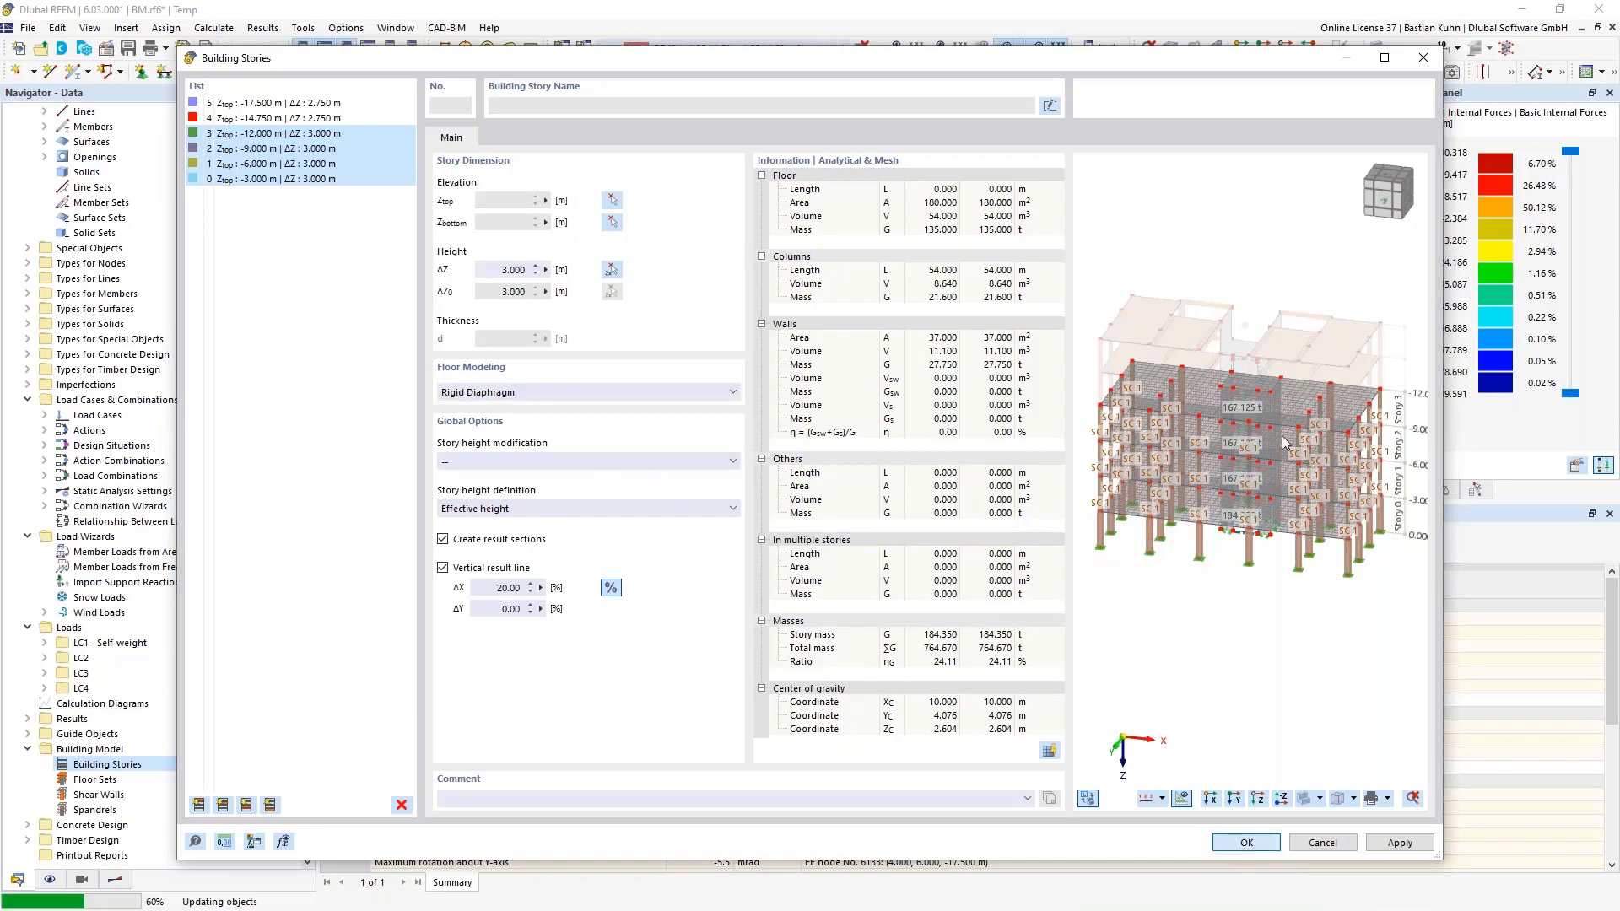
left_click(879, 530)
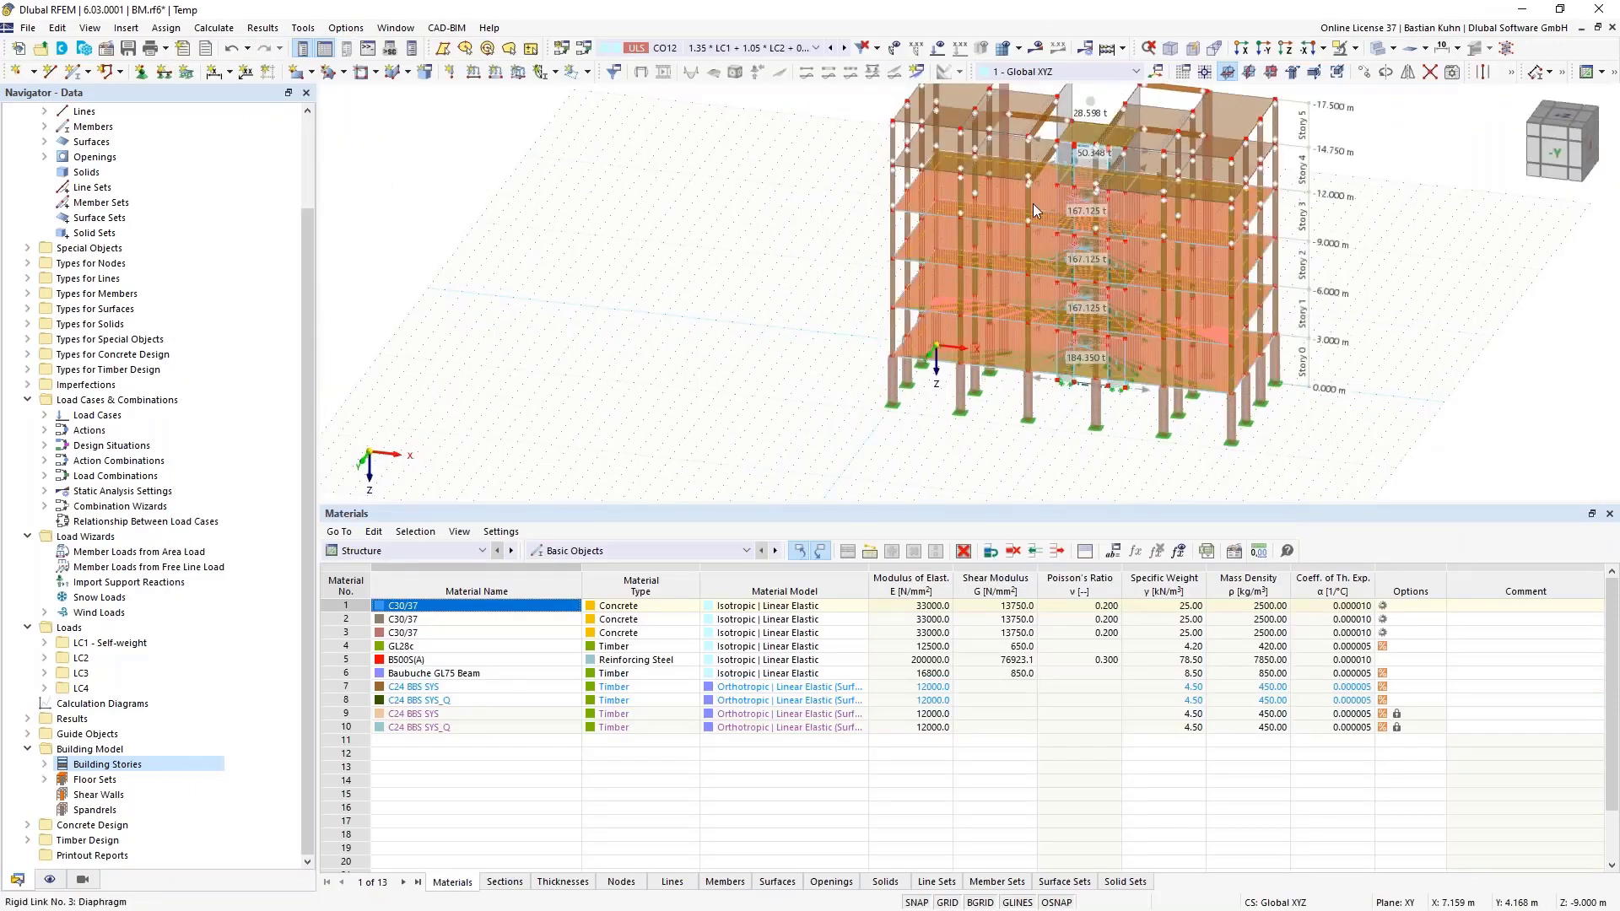
Examine the rigid diaphragm links on the concrete floors, around the core and at the slab corners.
scroll(1034, 197, "up", 5)
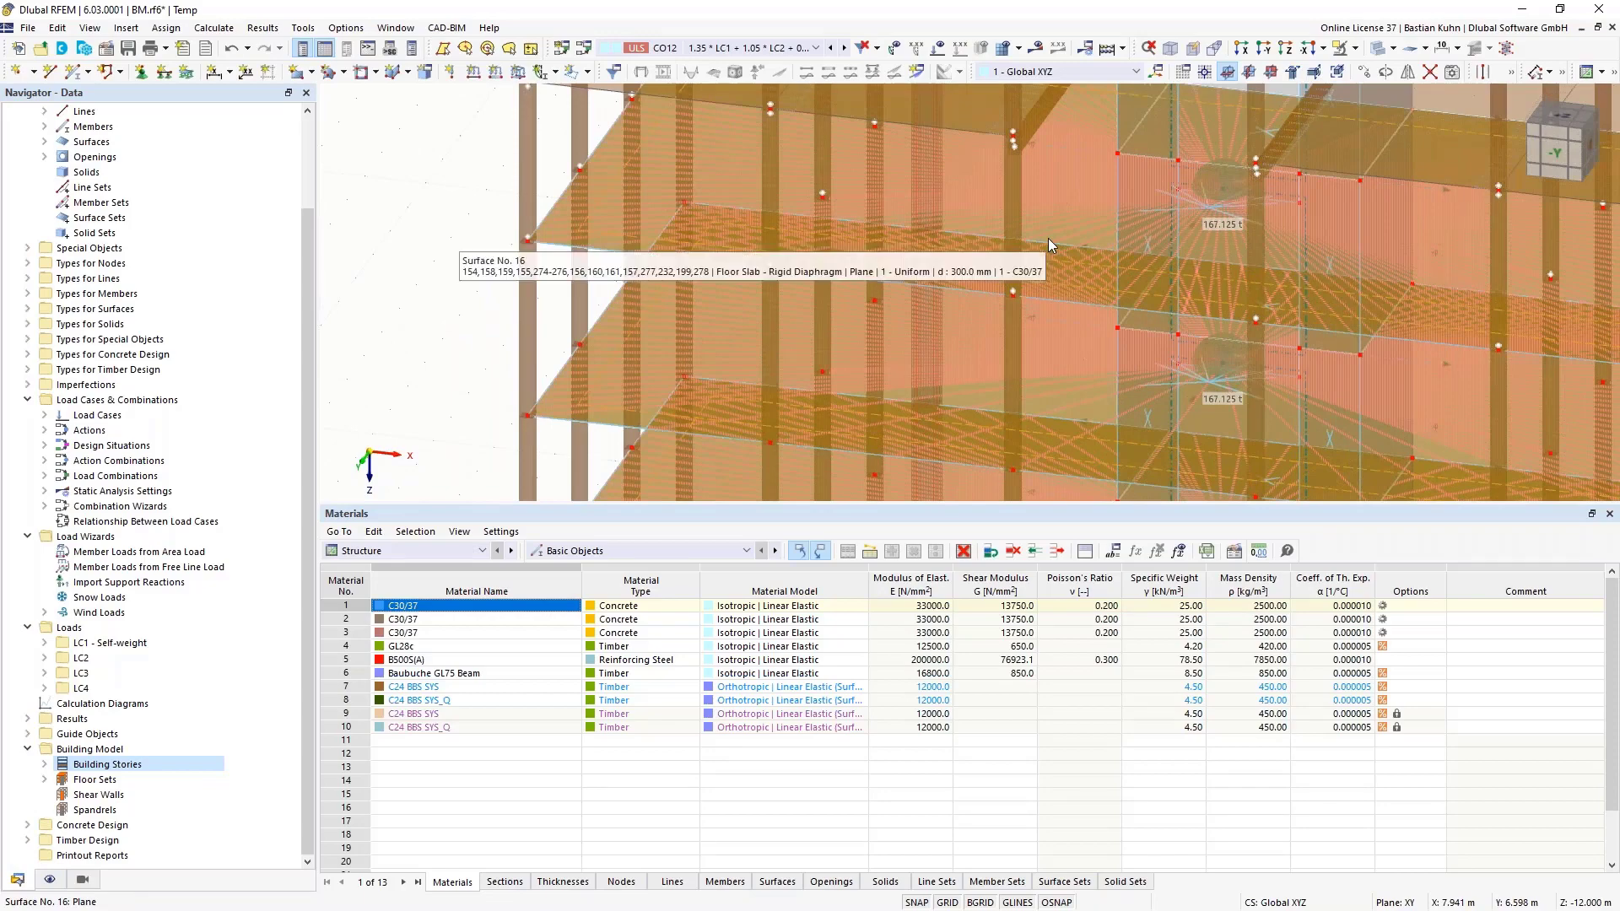
scroll(1047, 238, "down", 5)
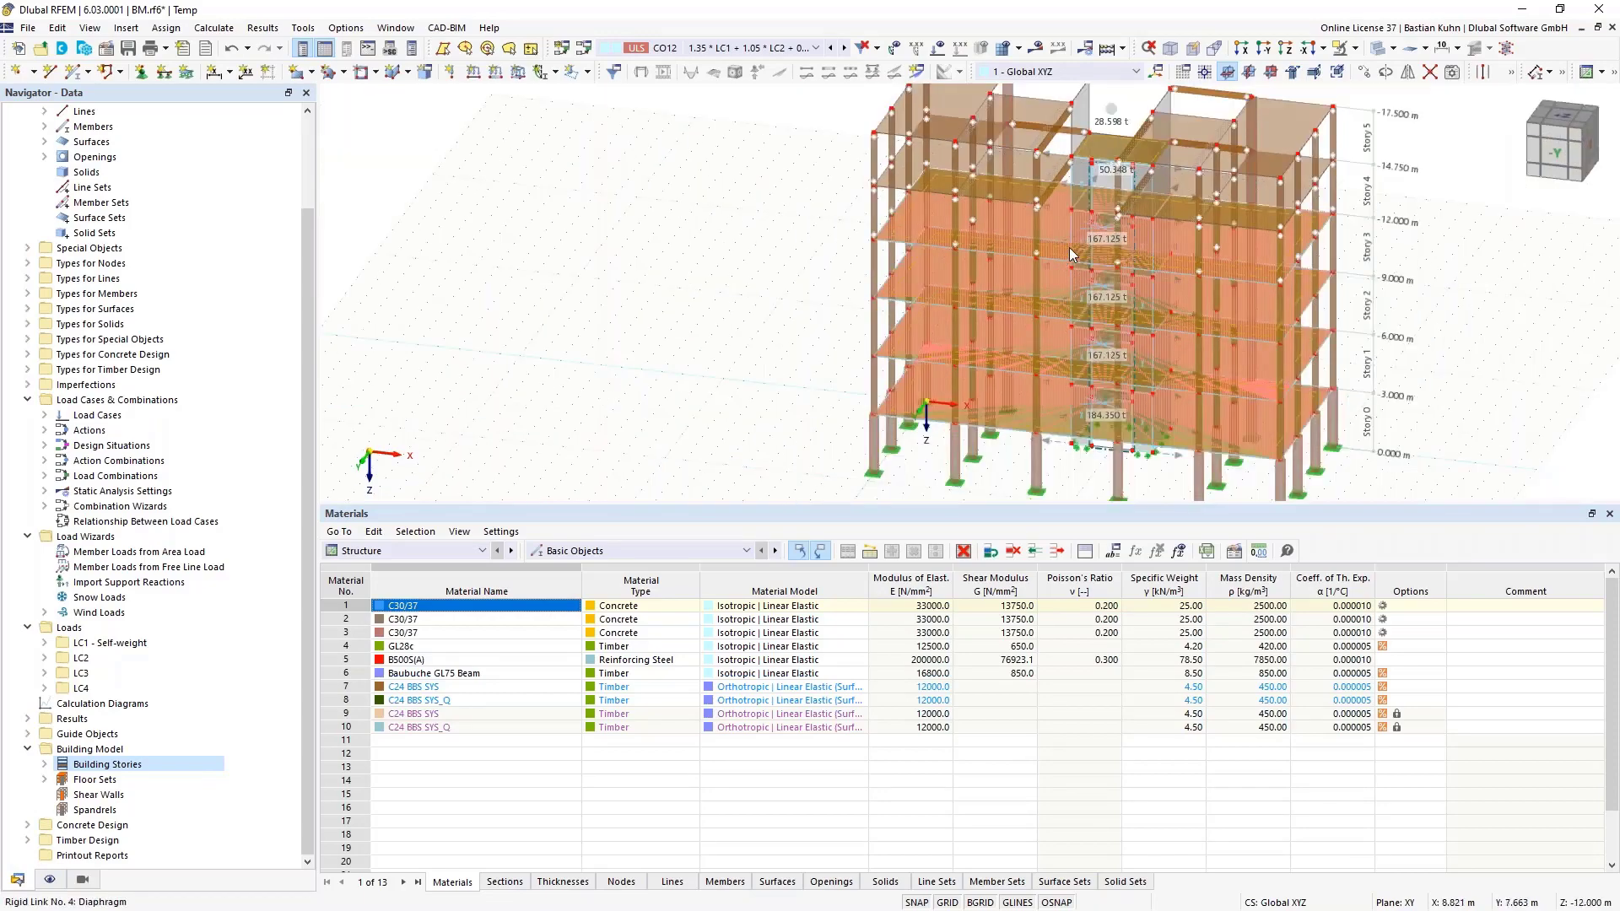
scroll(1103, 230, "up", 6)
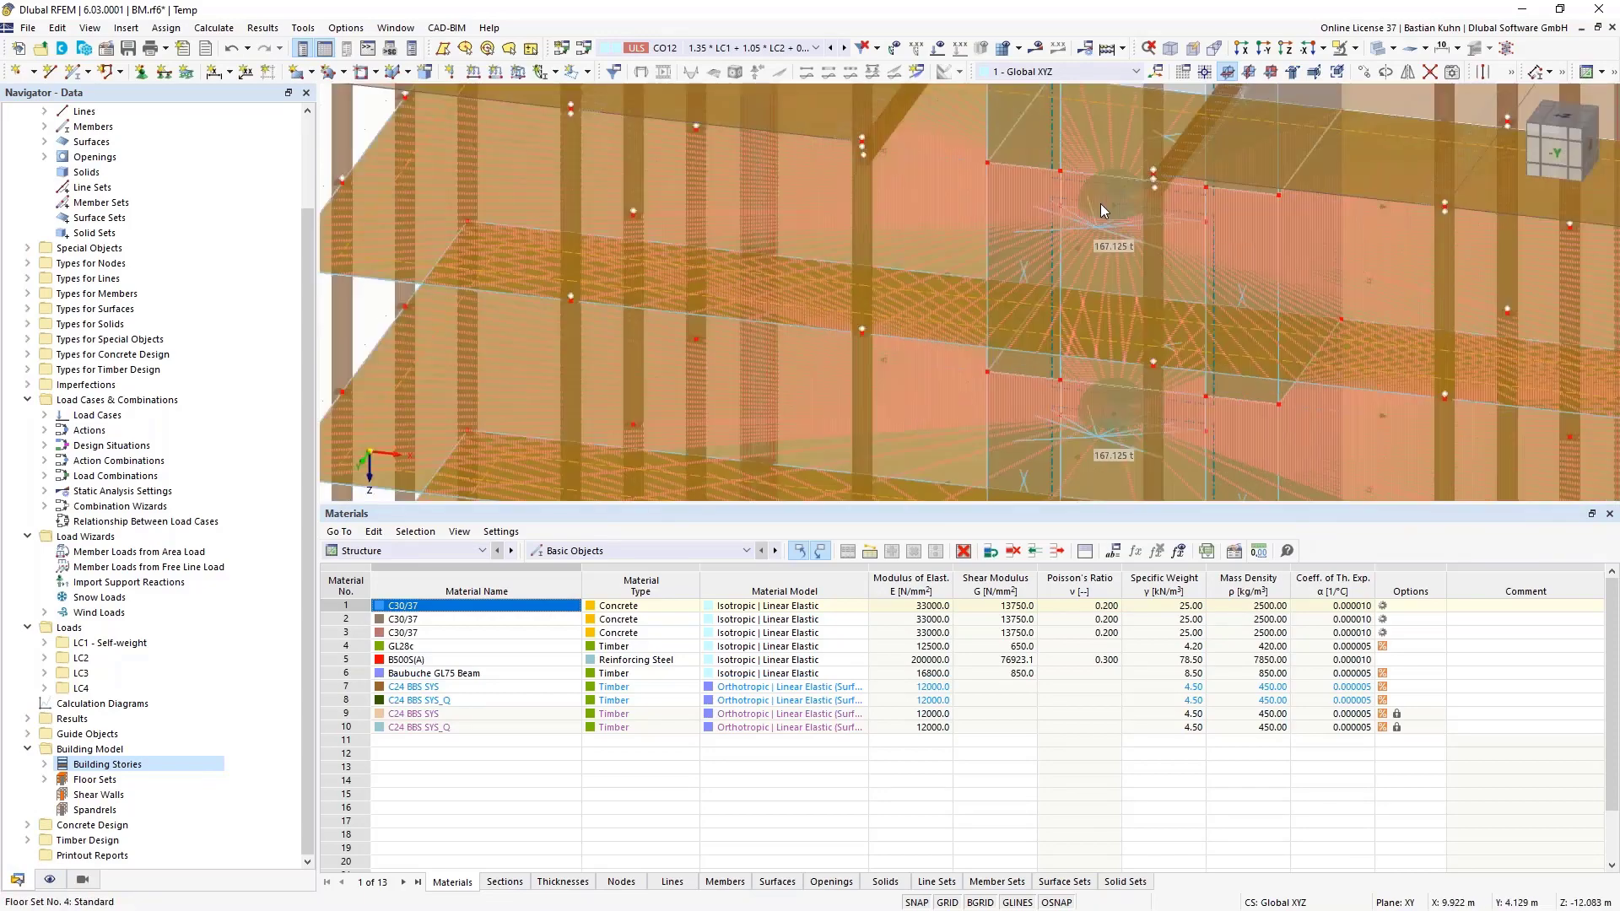
scroll(1100, 204, "down", 8)
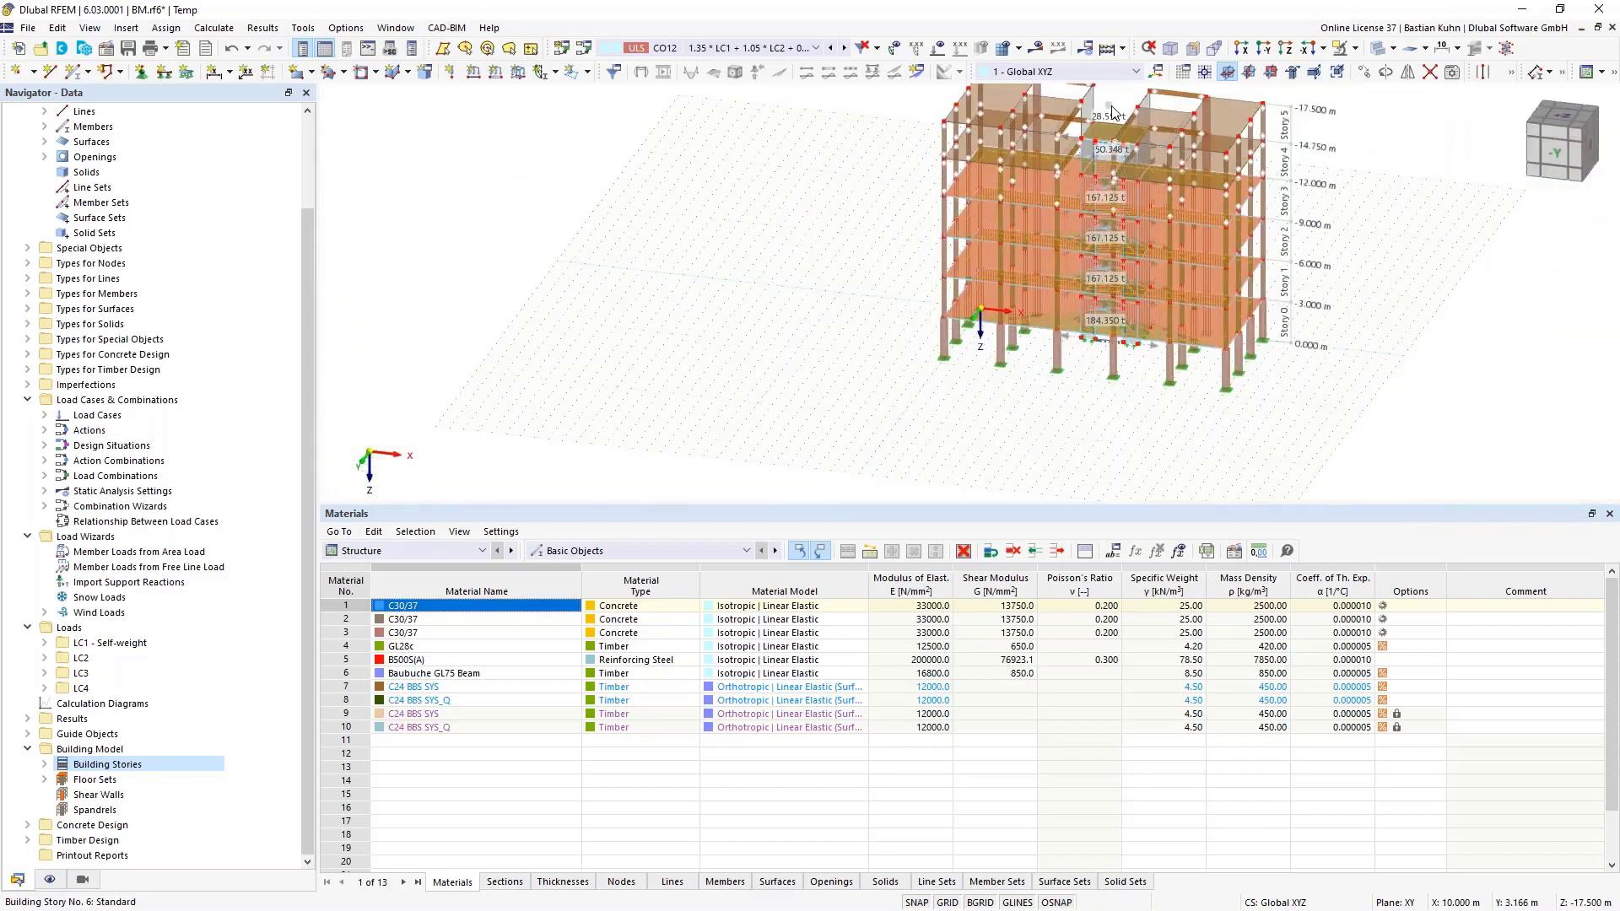
middle_click_drag(1095, 116, 1043, 200)
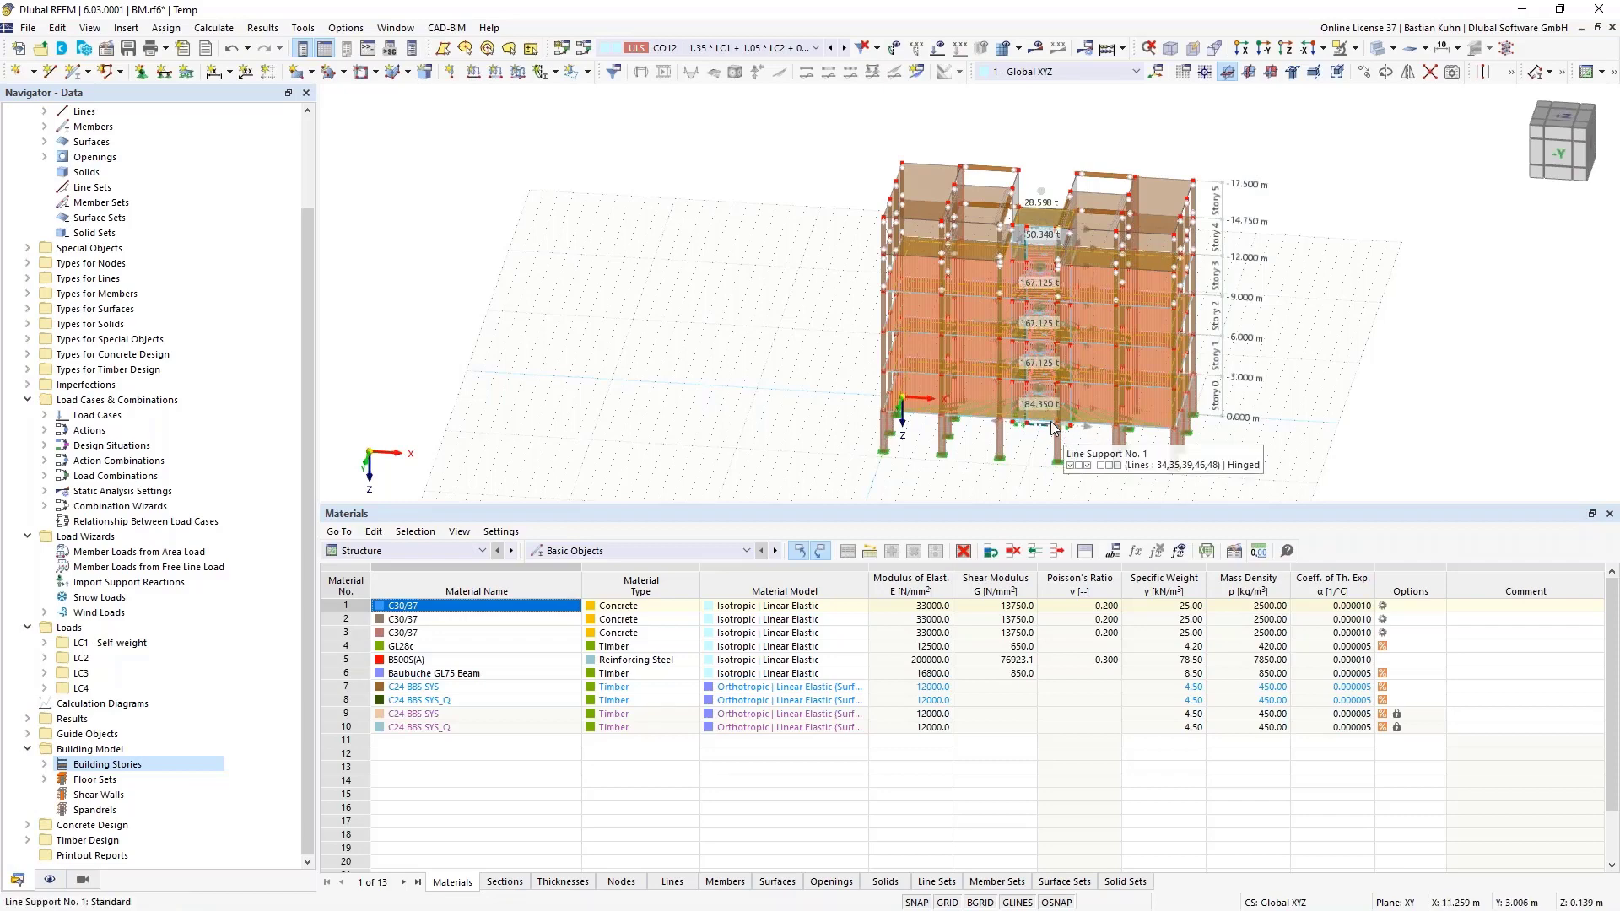
scroll(1036, 350, "up", 5)
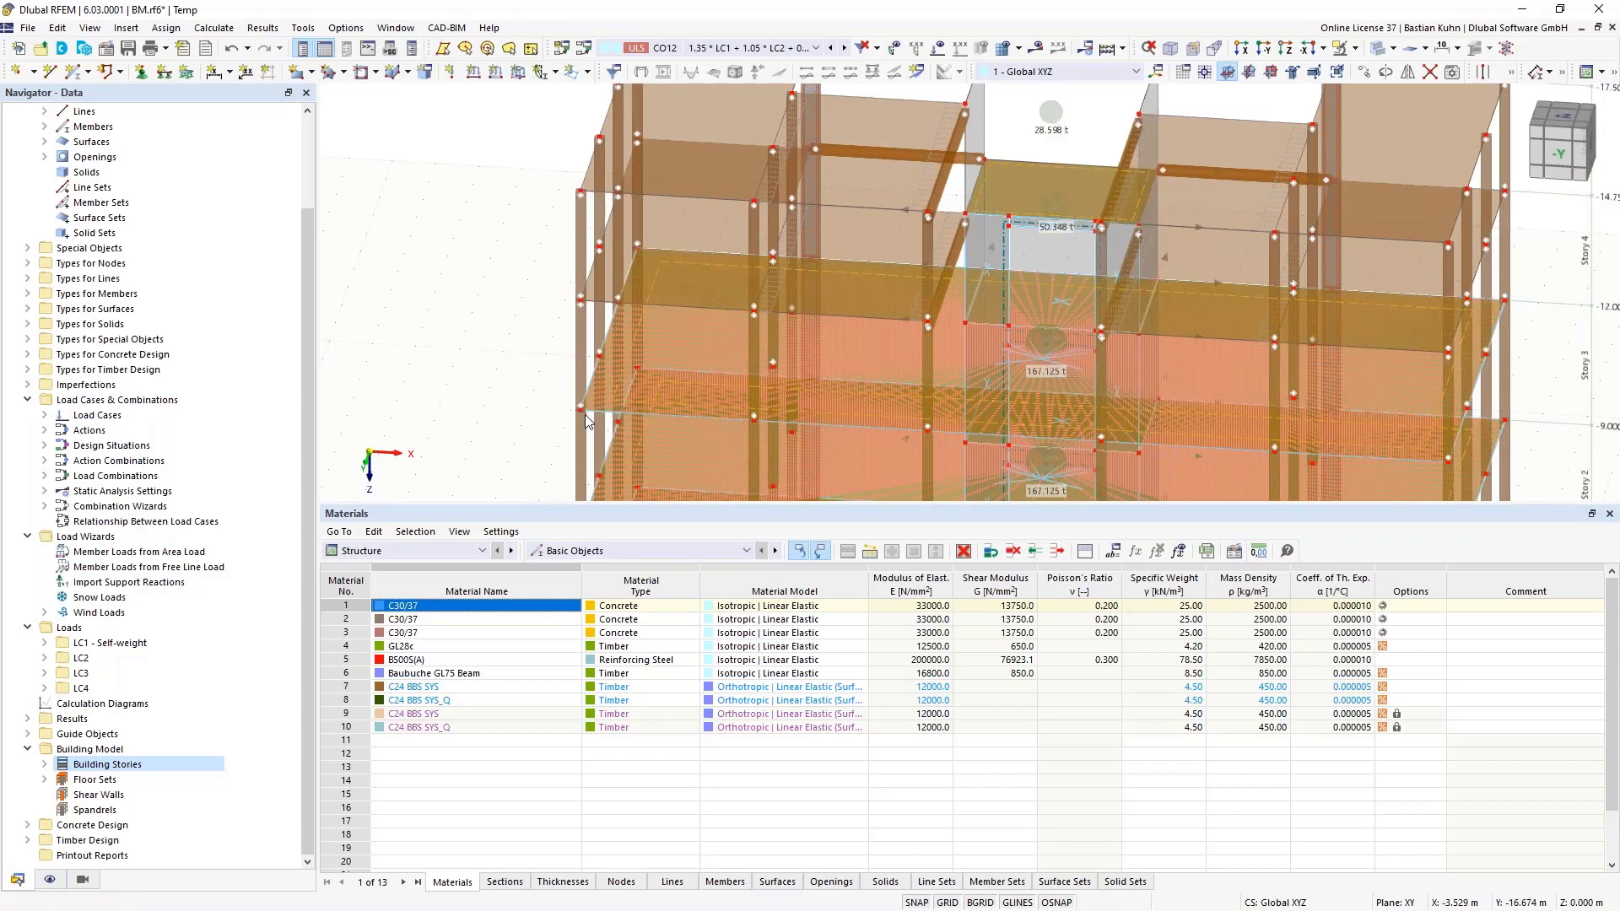
scroll(574, 404, "up", 5)
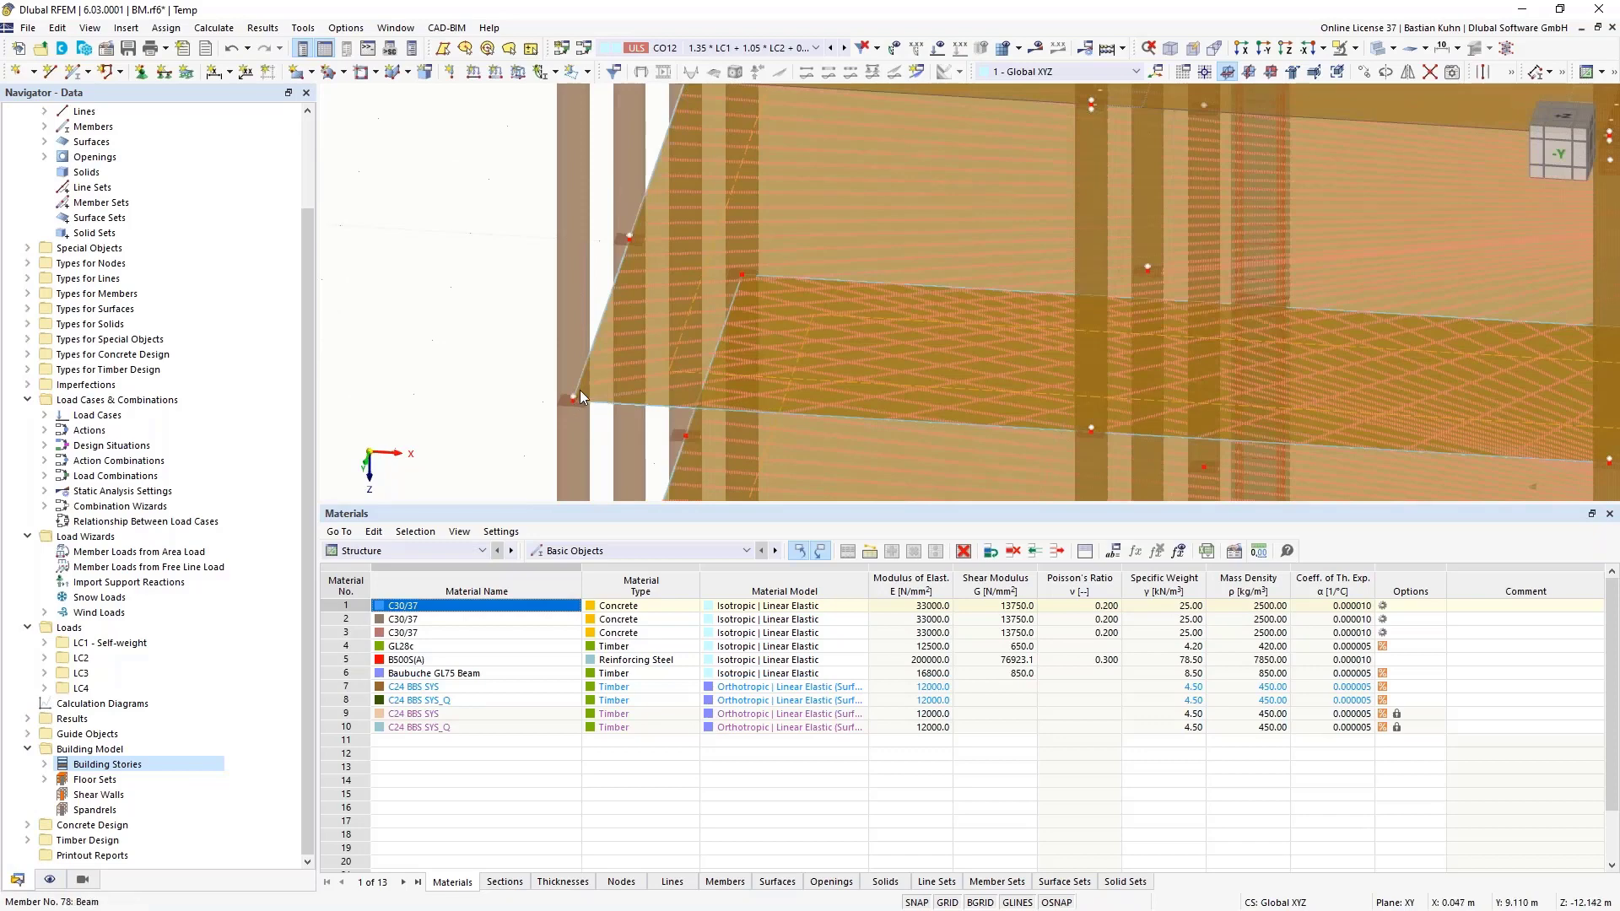
scroll(579, 390, "down", 5)
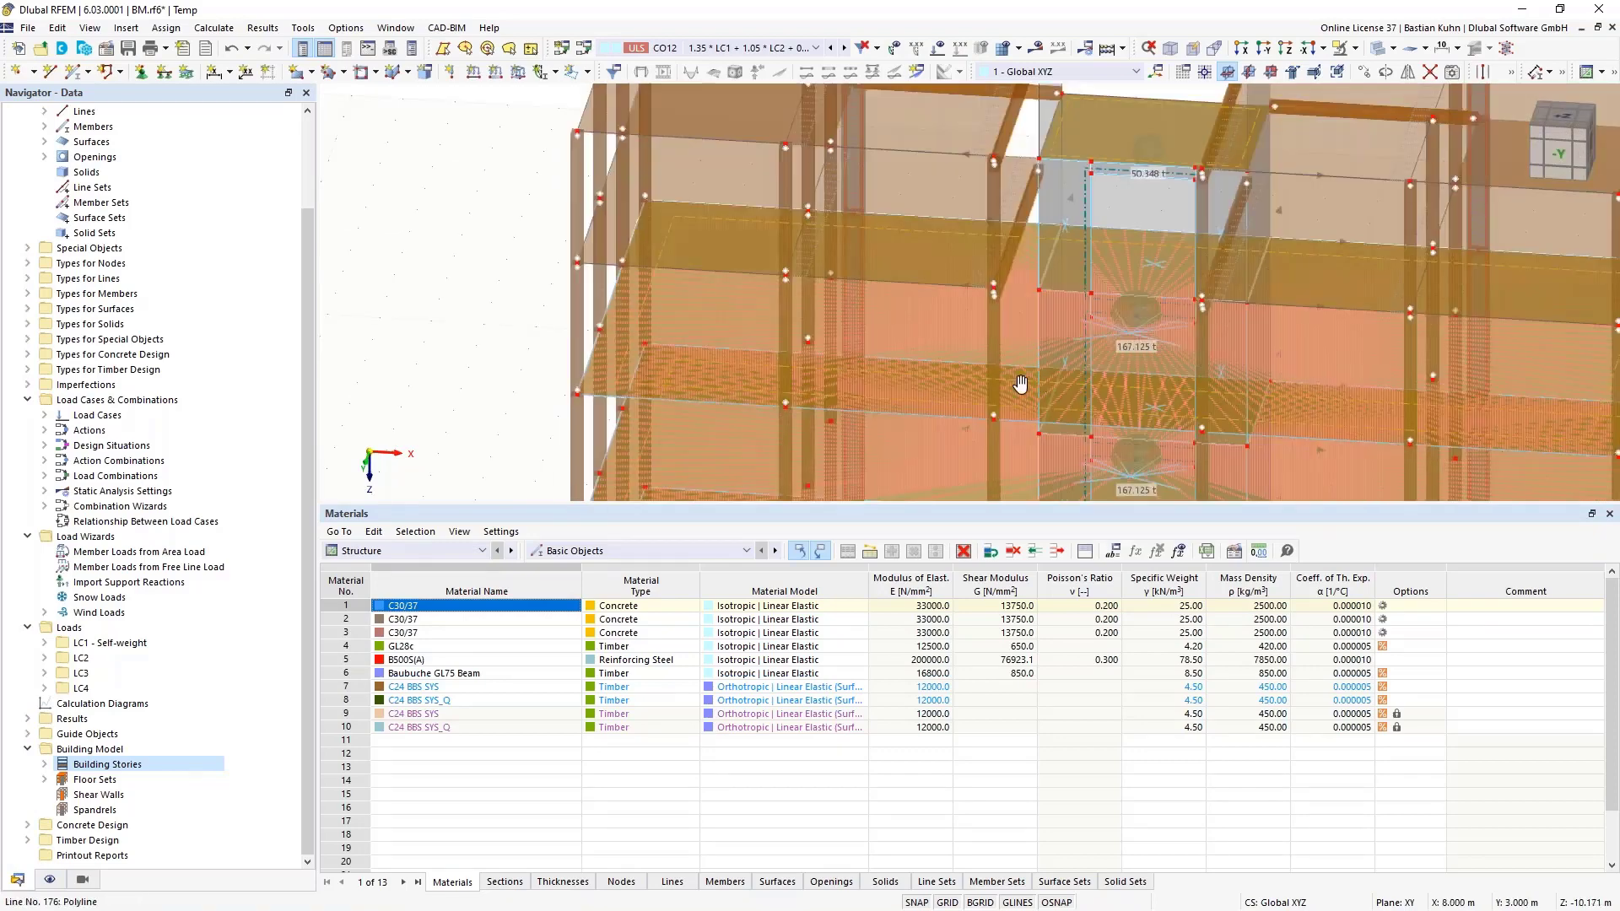
middle_click_drag(1019, 384, 968, 354)
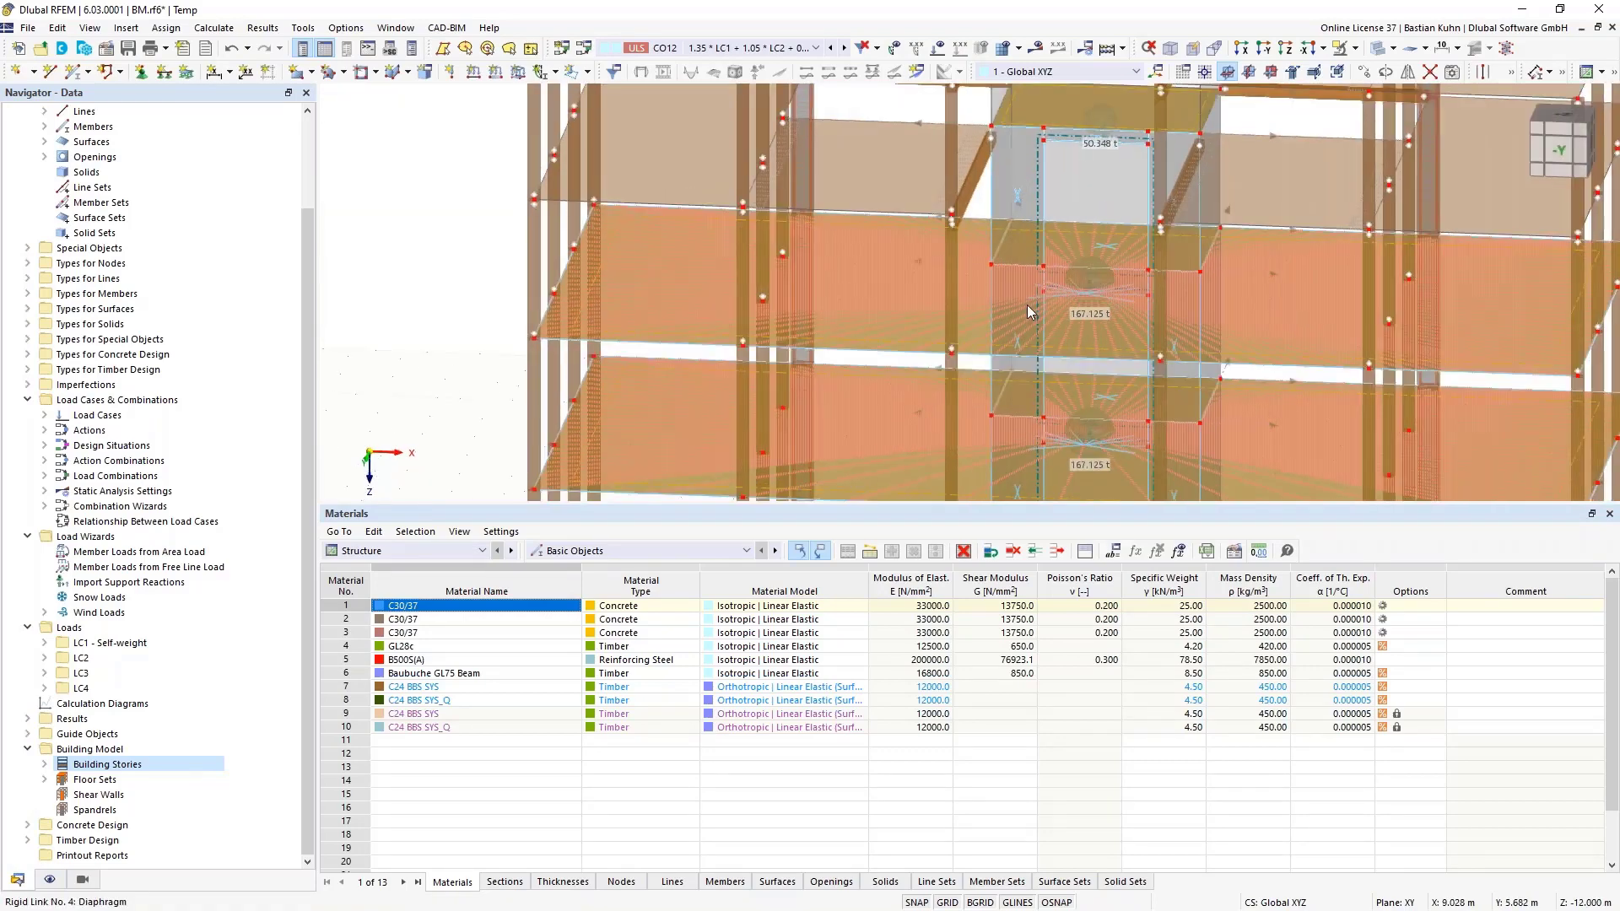
Select the objects around the -12.000 m floor in the side elevation and show only the selected objects.
left_click(1265, 49)
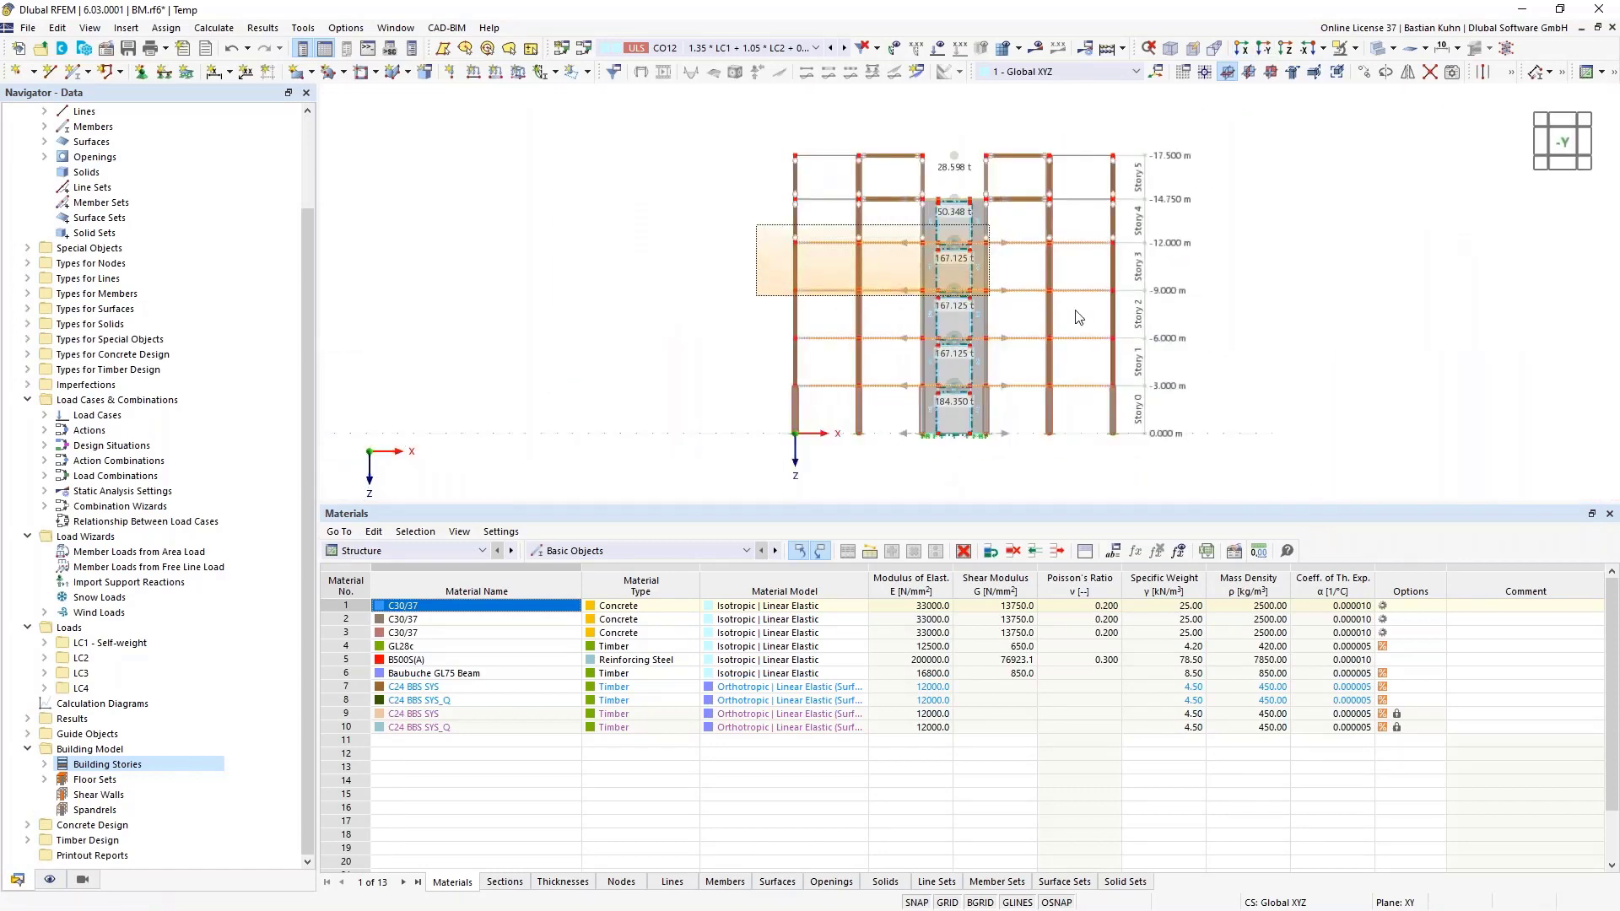
left_click_drag(1077, 317, 735, 237)
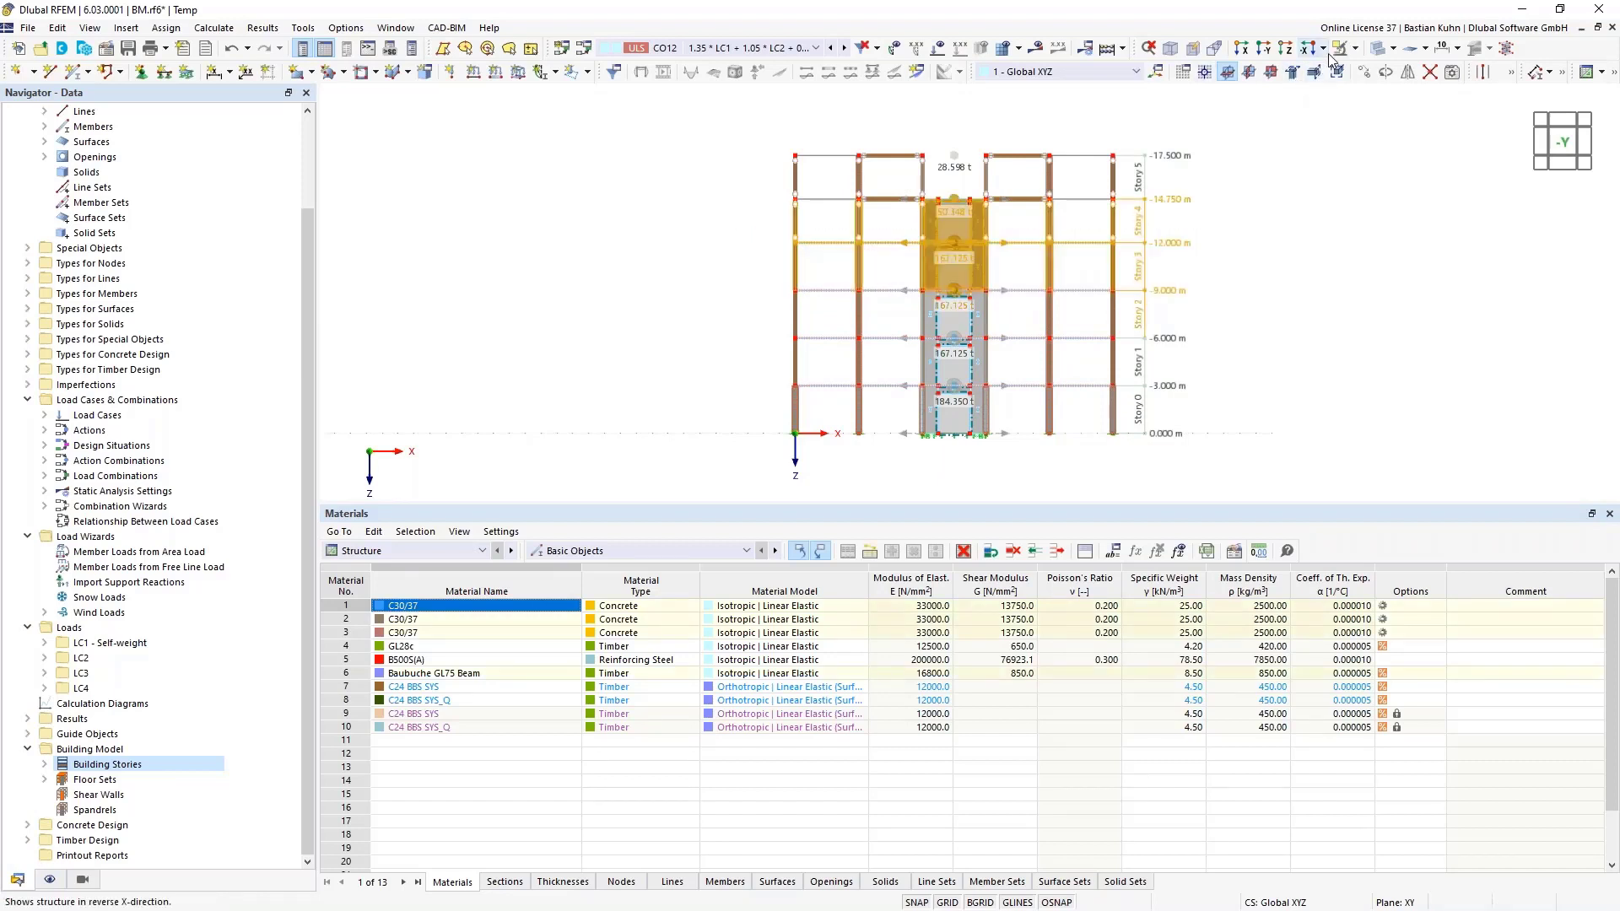
left_click(1357, 52)
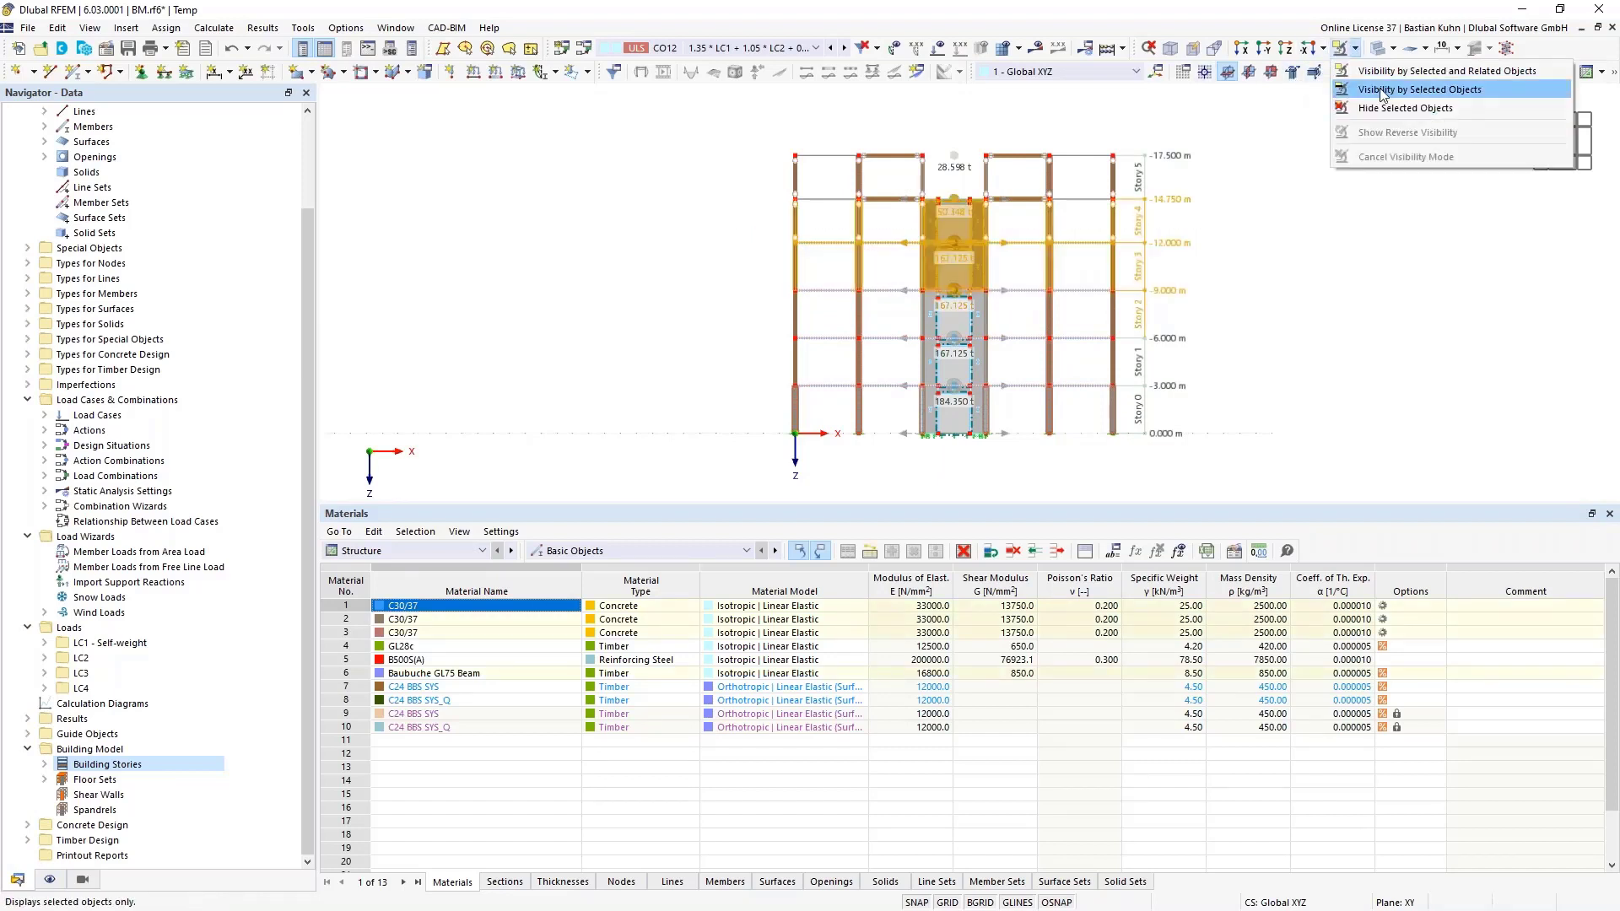
left_click(1316, 93)
middle_click_drag(1231, 332, 1050, 418)
scroll(1050, 418, "up", 1)
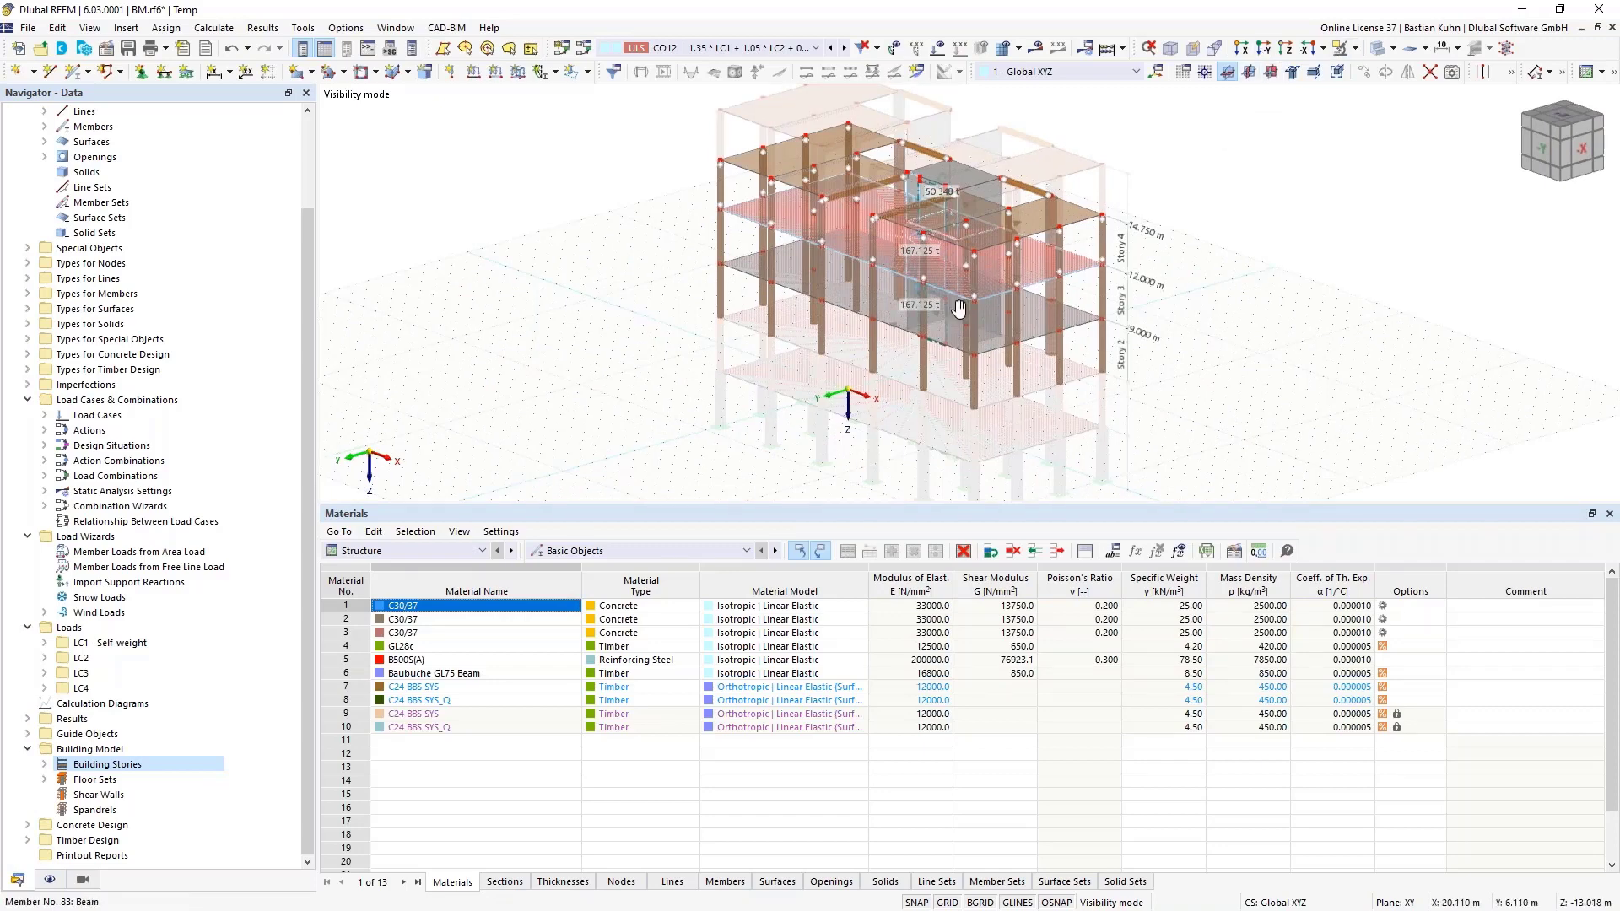
middle_click_drag(954, 311, 1084, 321)
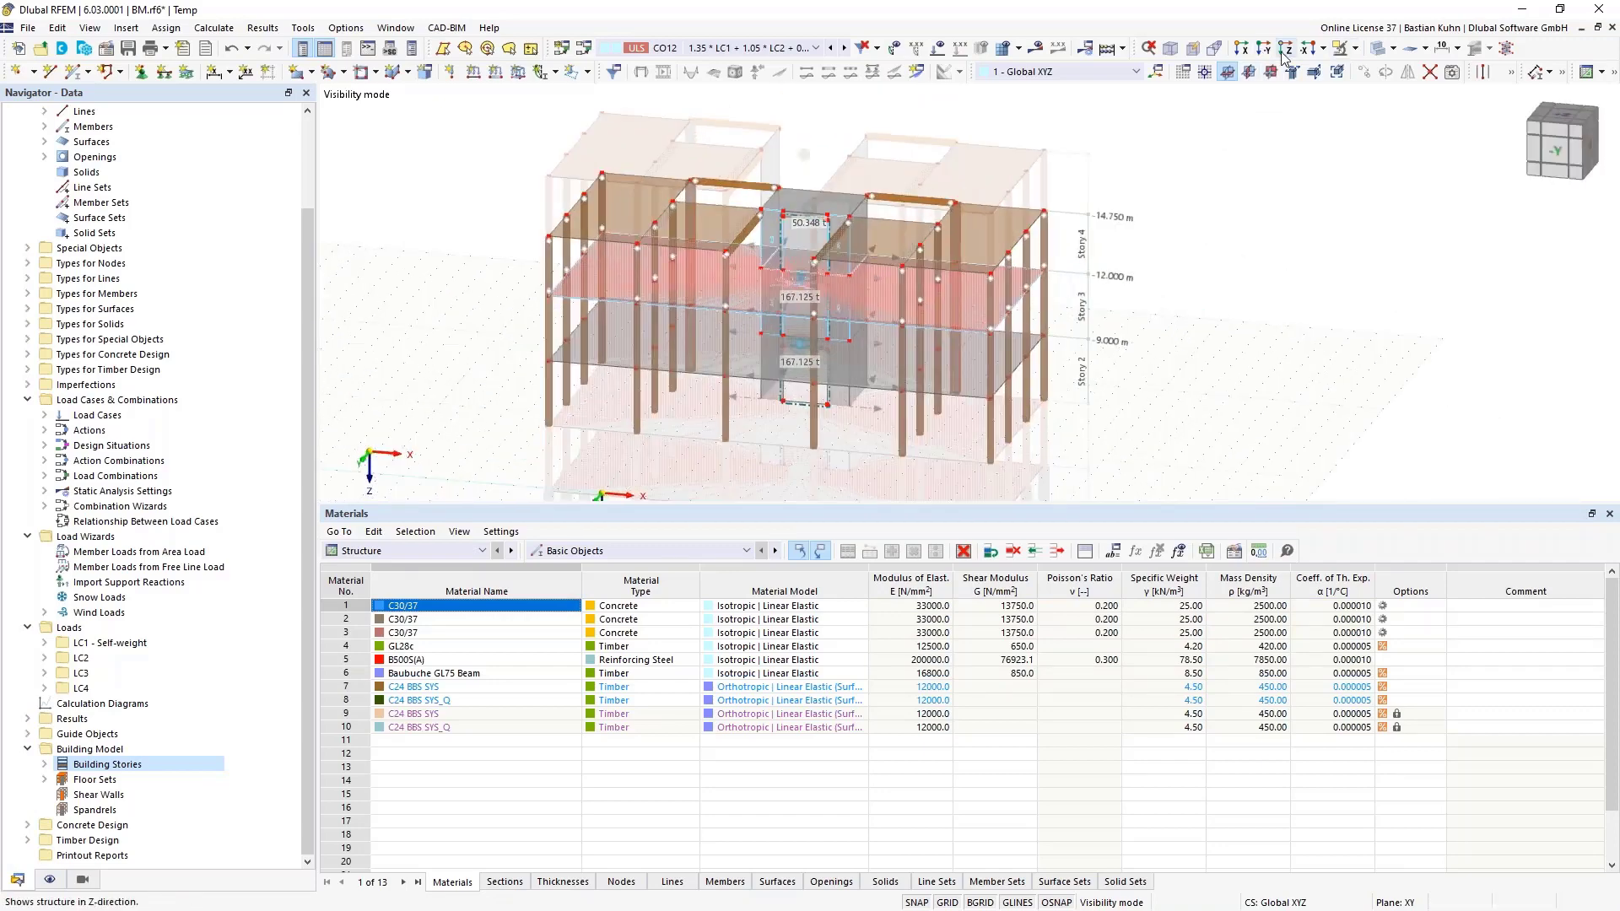
Narrow the visibility to story 3 with its -12.000 m slab, columns and core walls.
left_click(1263, 48)
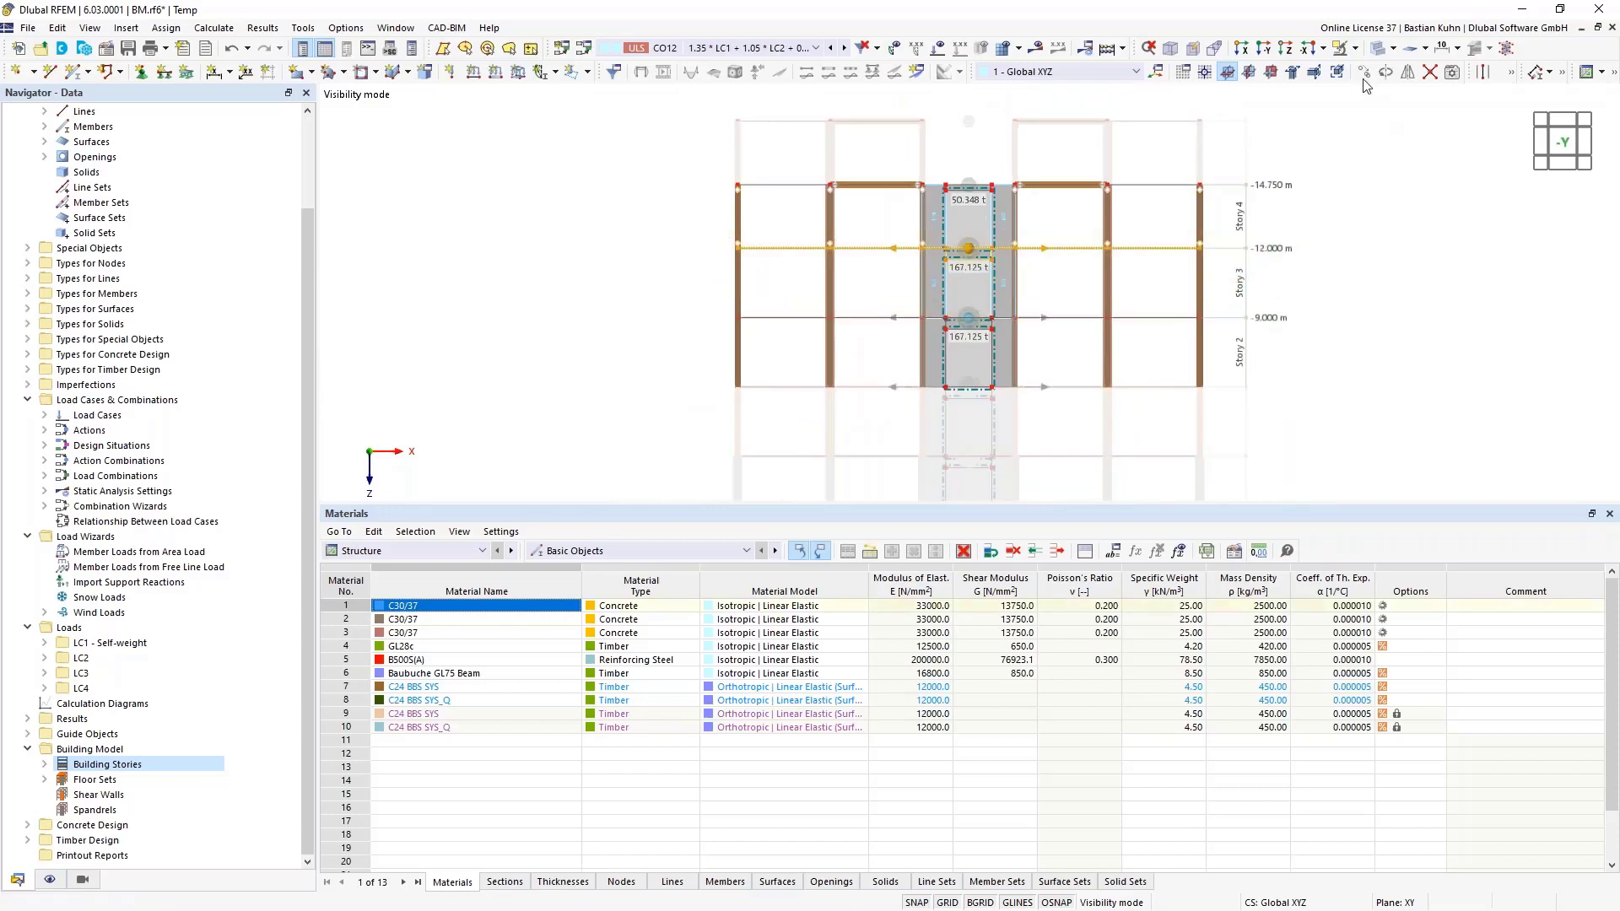
left_click(1340, 48)
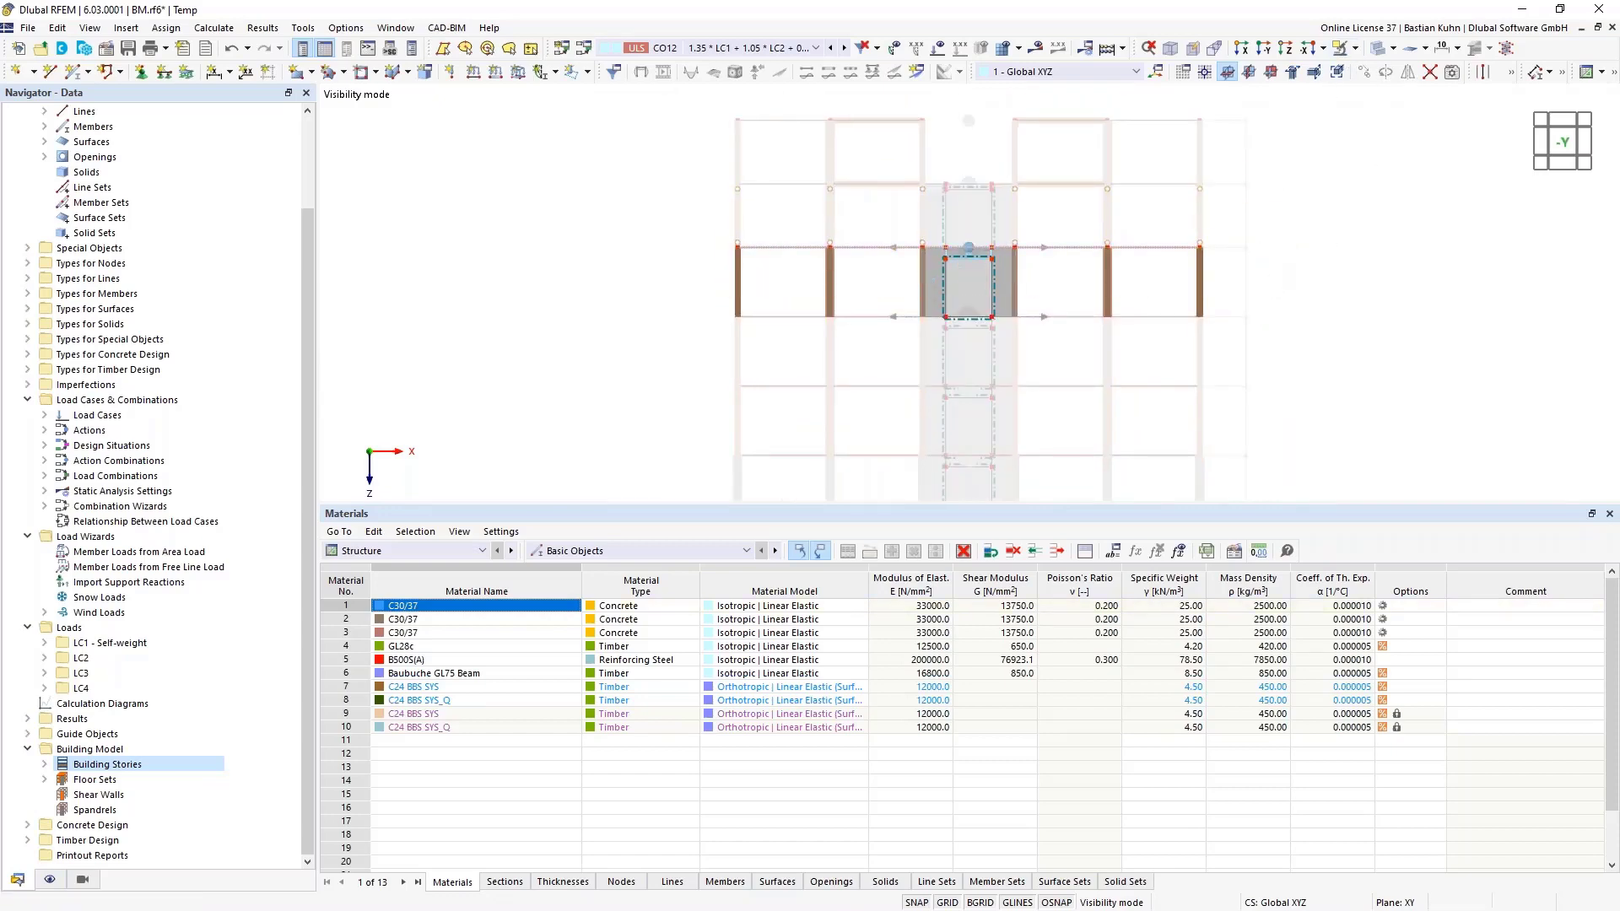
middle_click_drag(1277, 283, 1074, 323, "ctrl")
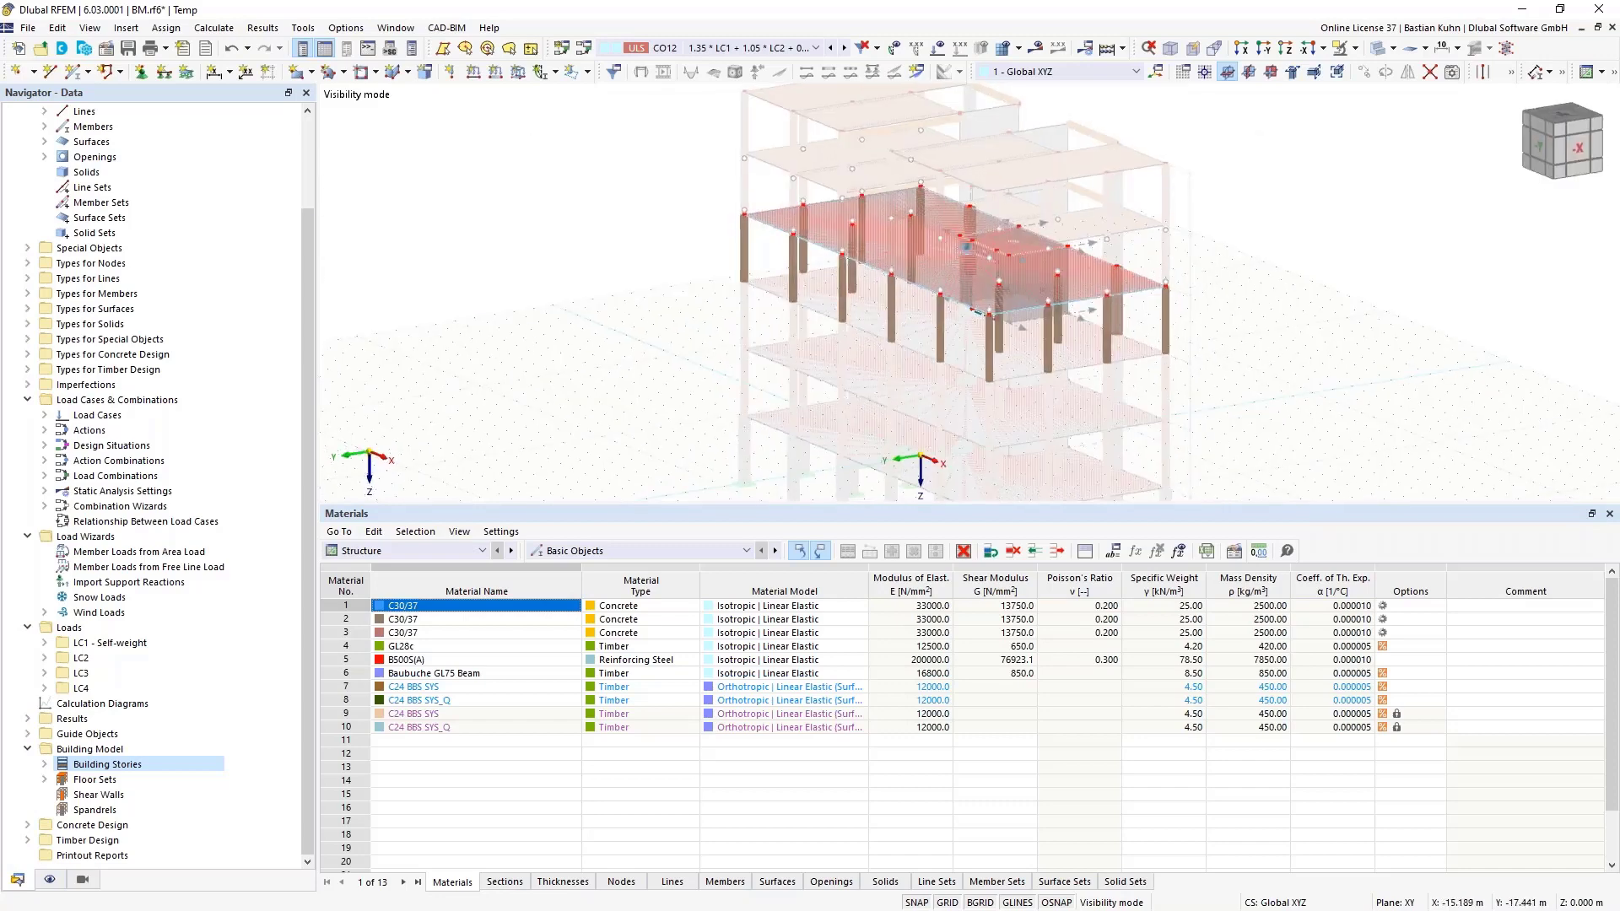
Examine the rigid link connections of the isolated story 3 slab at the core walls, center of gravity and column heads.
scroll(938, 270, "up", 5)
scroll(979, 231, "up", 4)
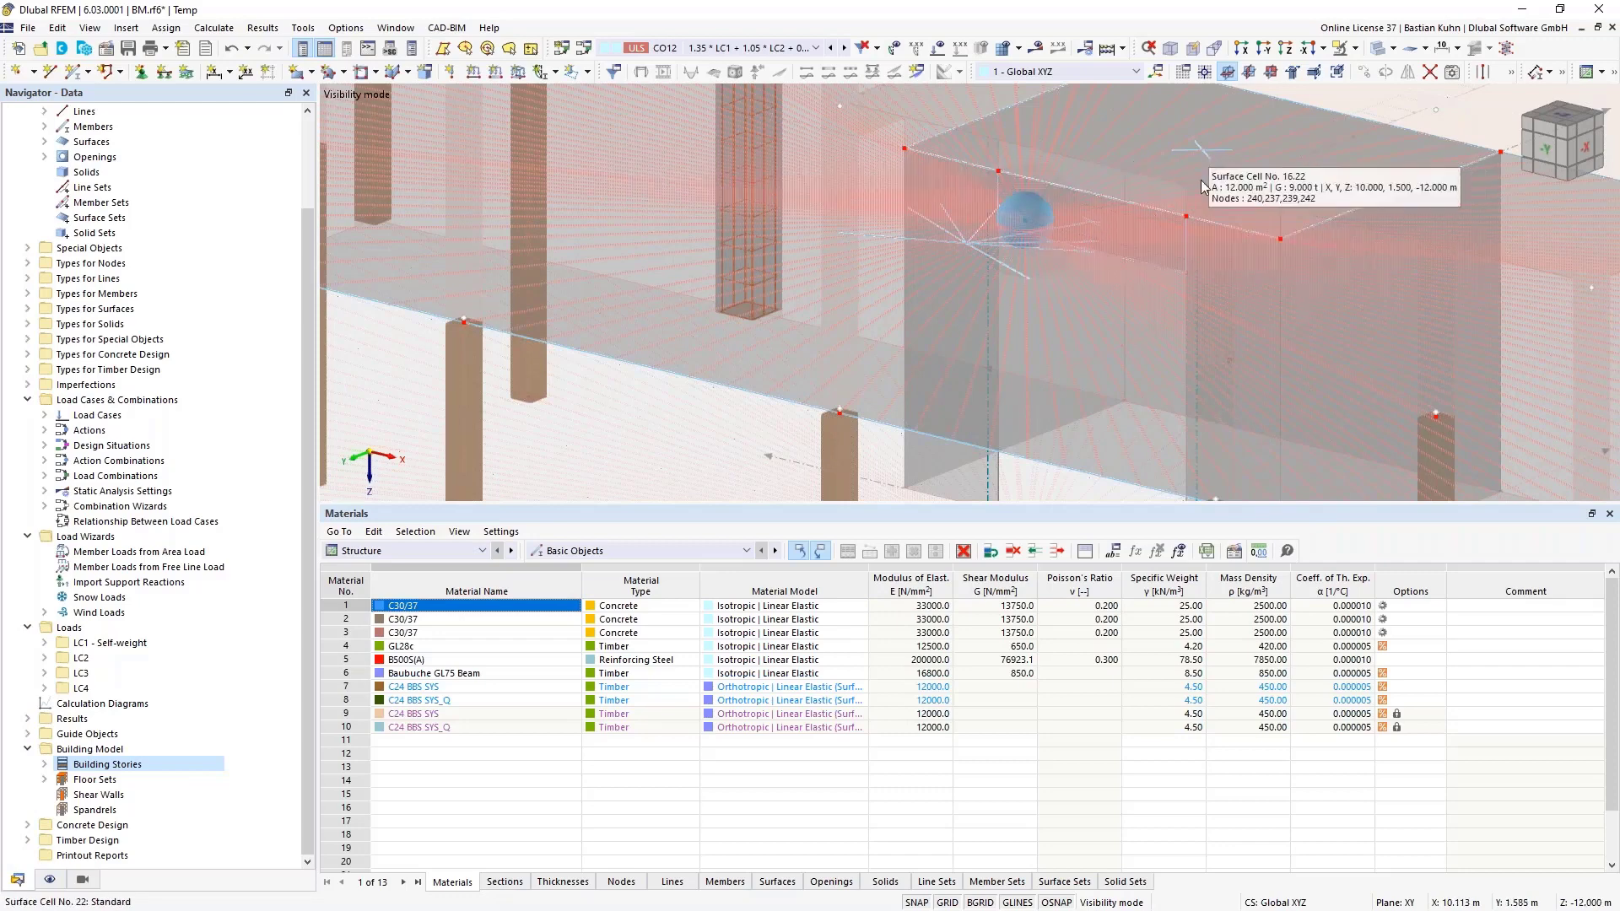
scroll(1201, 186, "down", 3)
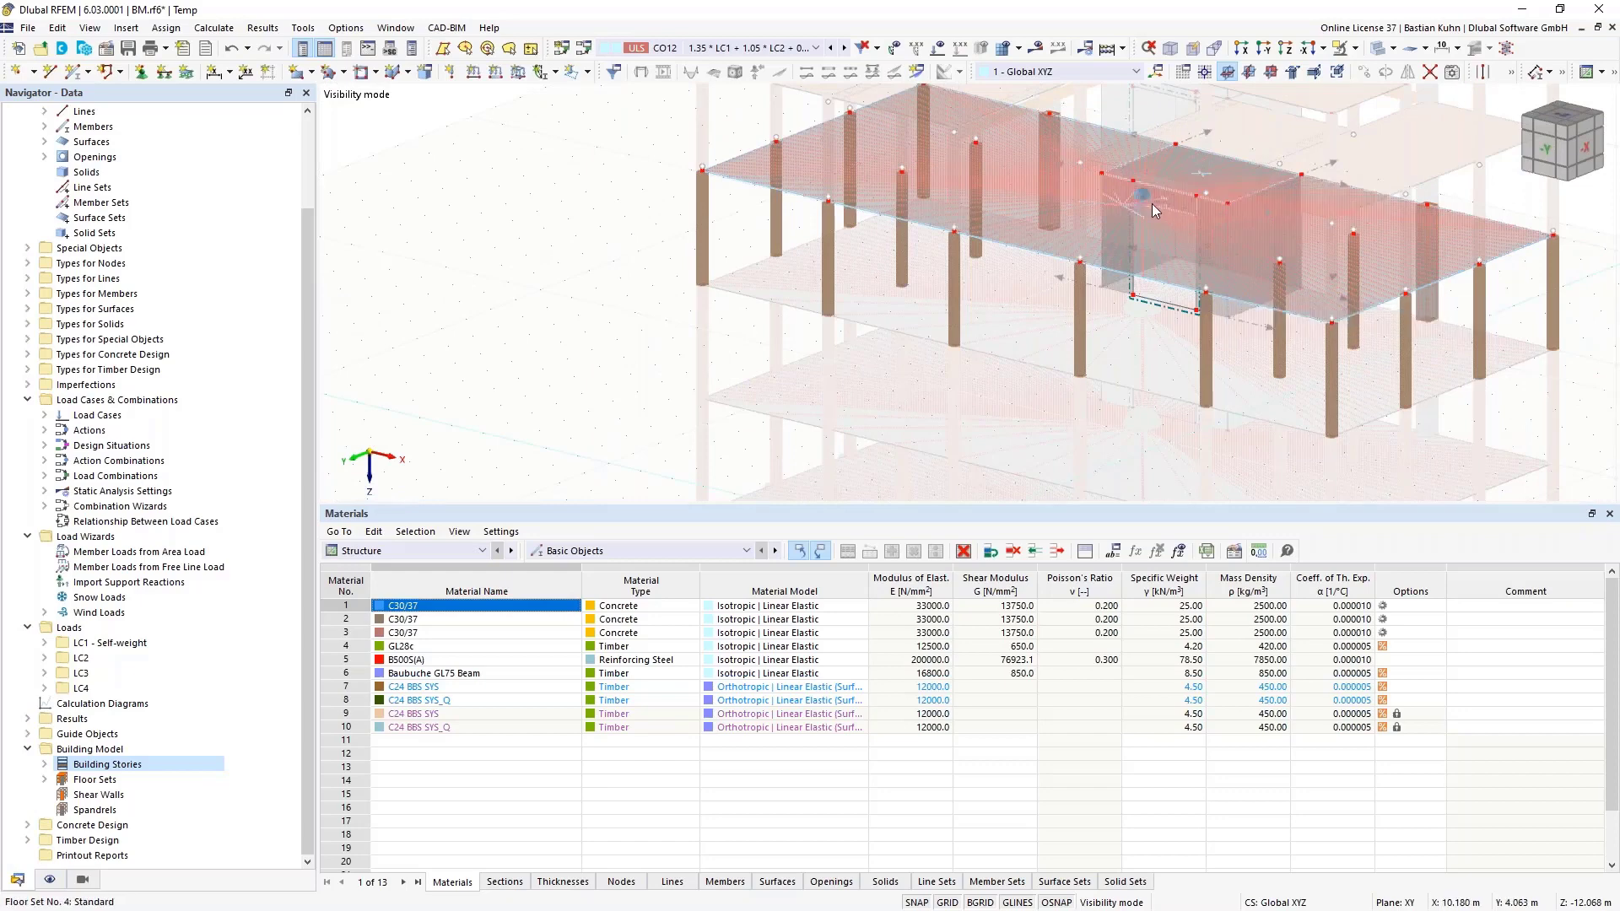
scroll(1151, 204, "up", 5)
scroll(1152, 230, "down", 5)
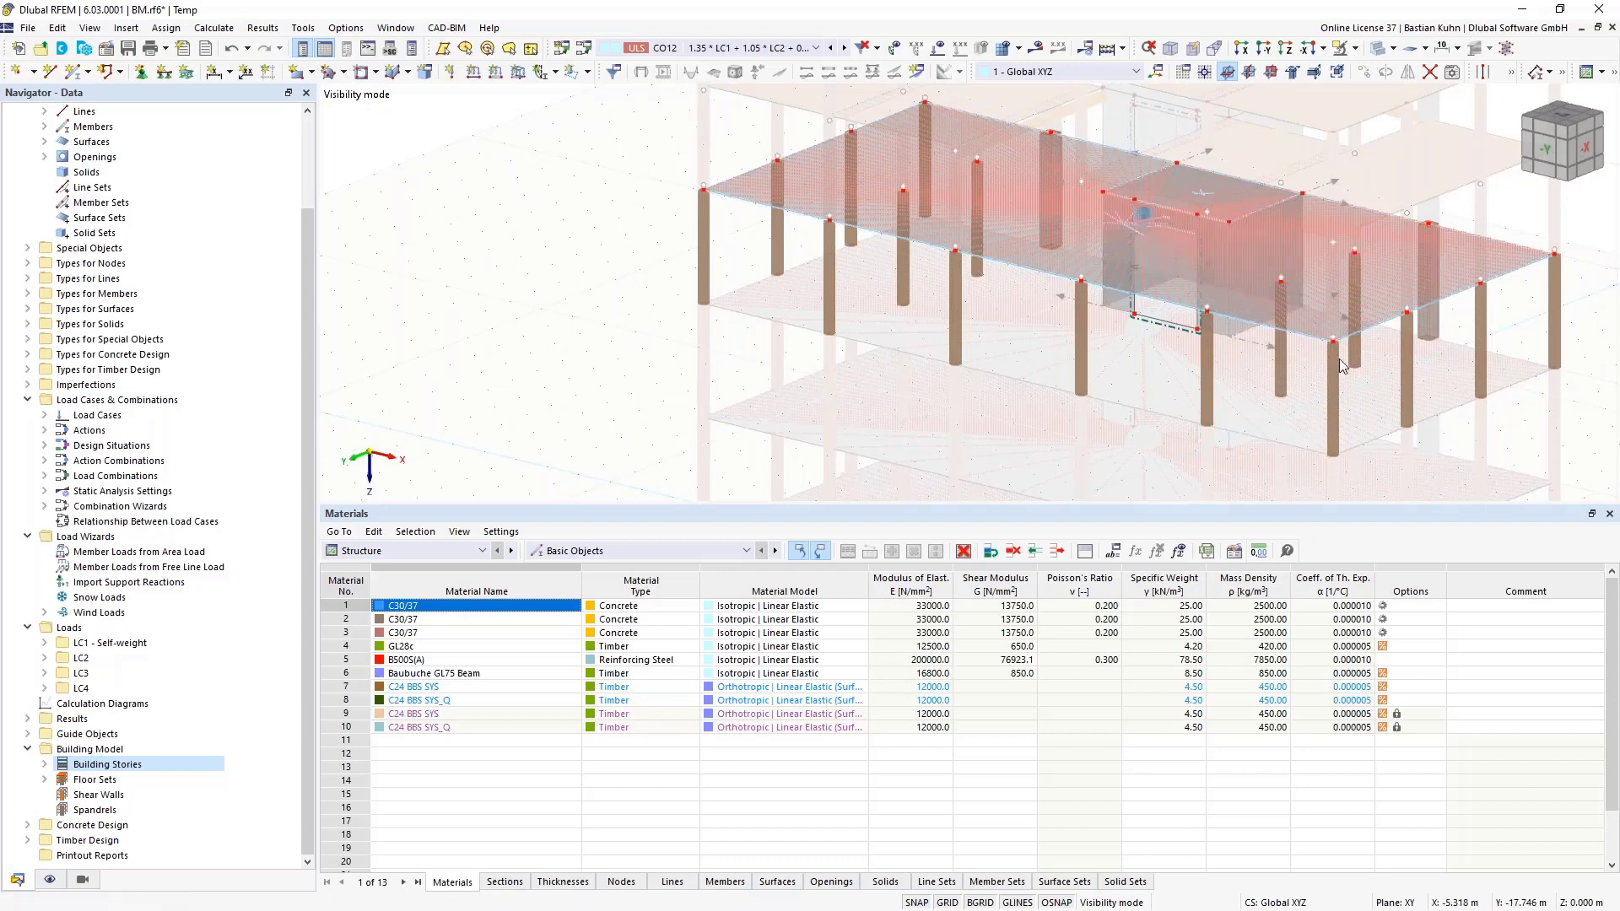
scroll(1373, 312, "up", 2)
scroll(1373, 312, "up", 4)
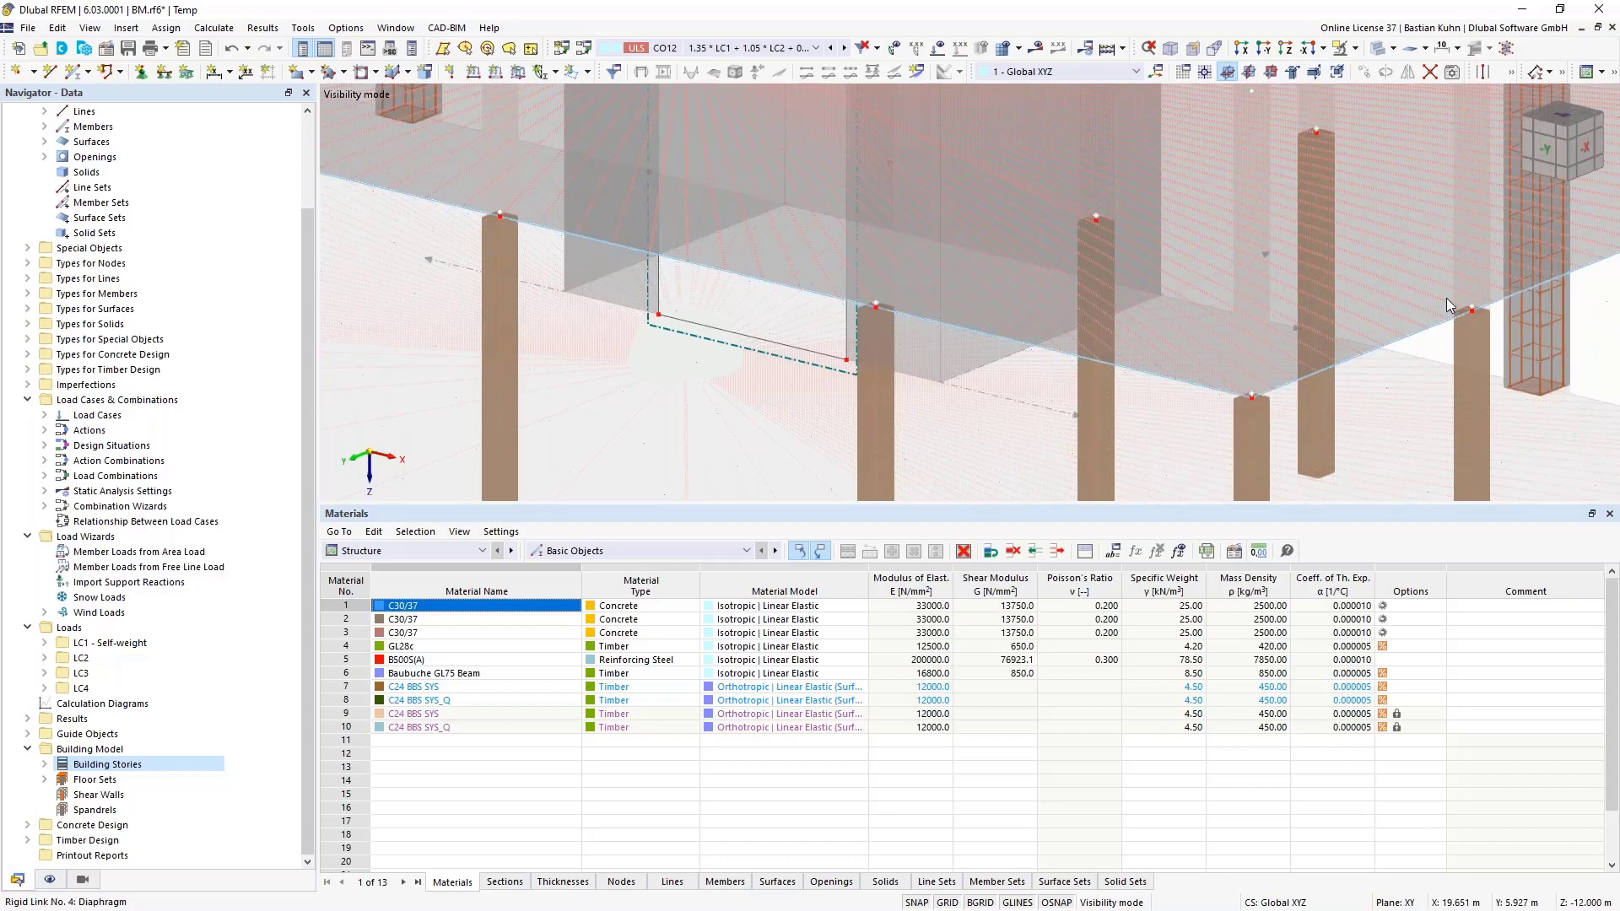
scroll(1446, 297, "down", 5)
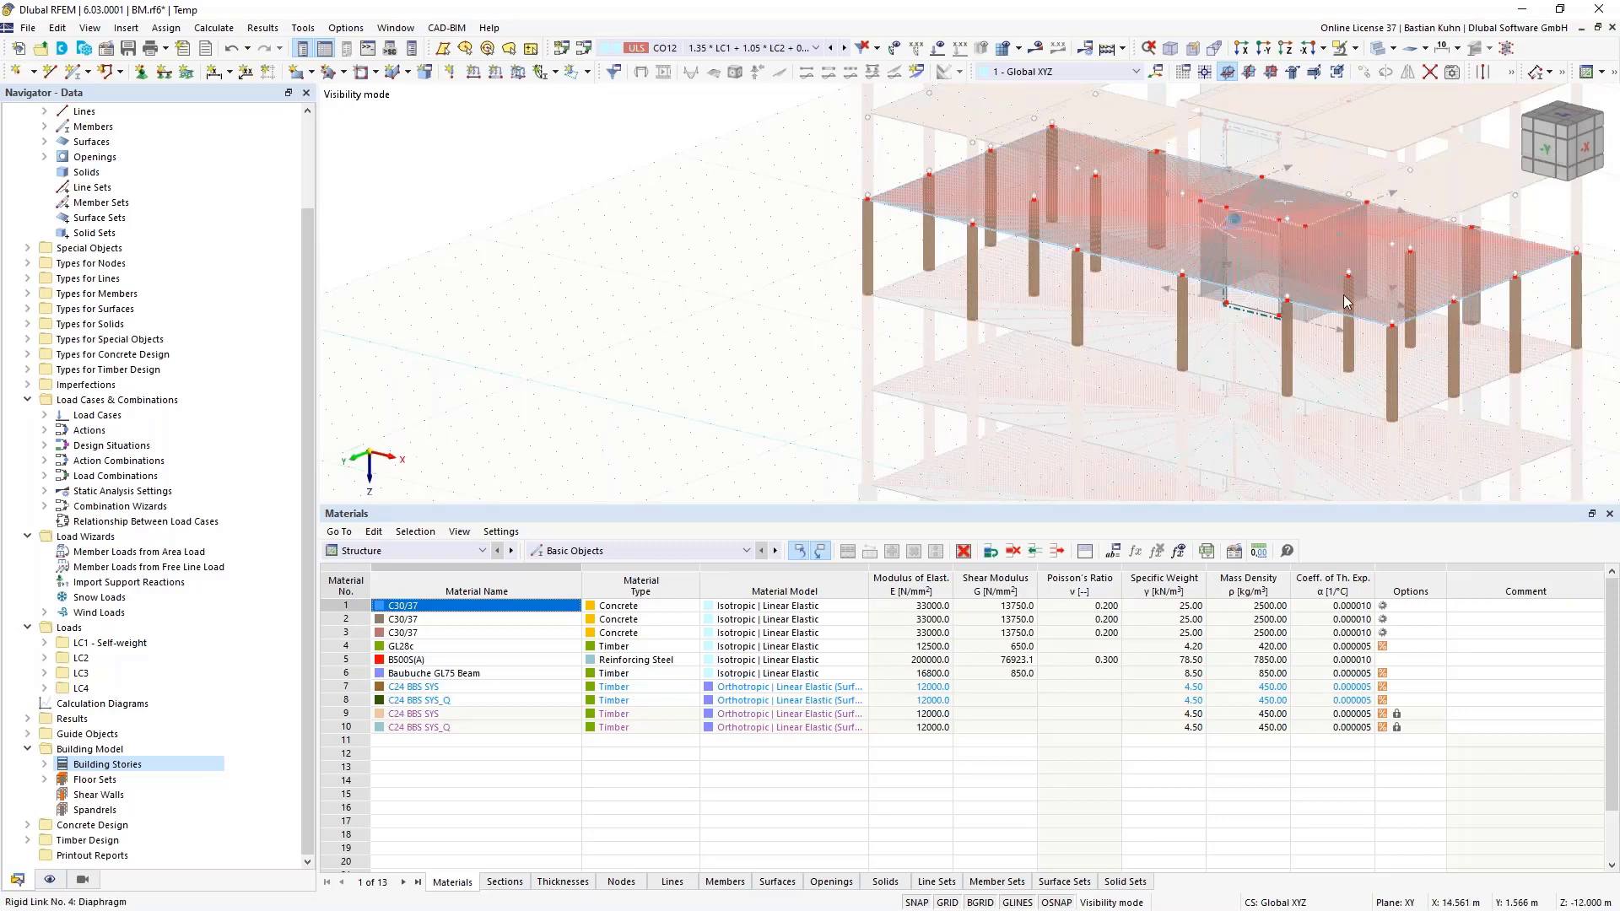
mouse_move(1459, 289)
scroll(1125, 308, "down", 4)
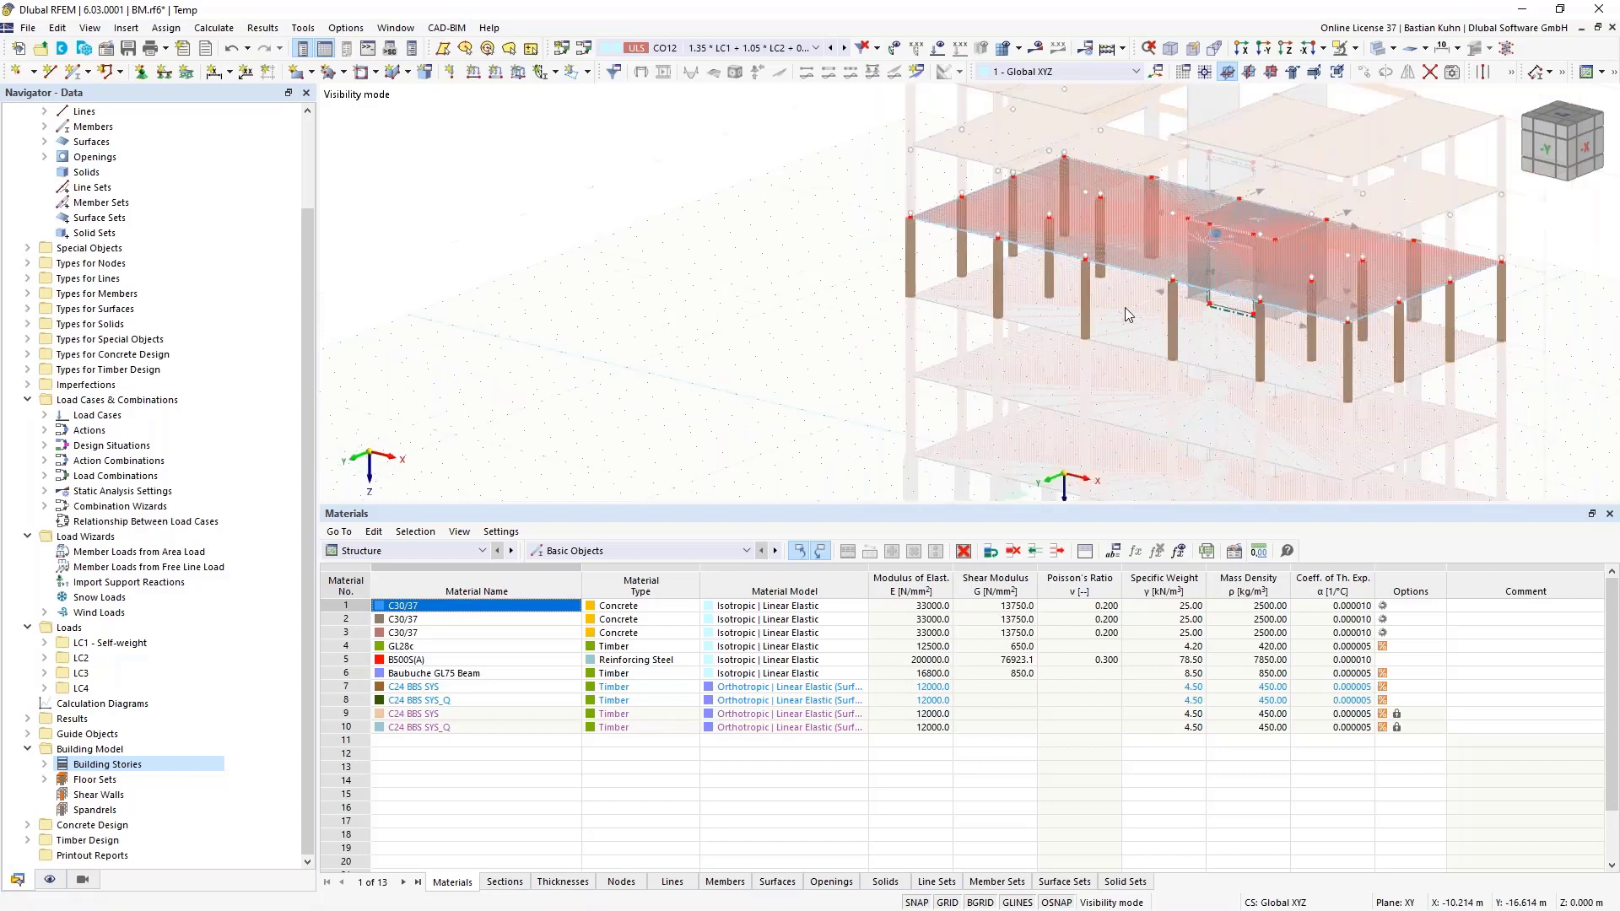
scroll(1126, 309, "down", 2)
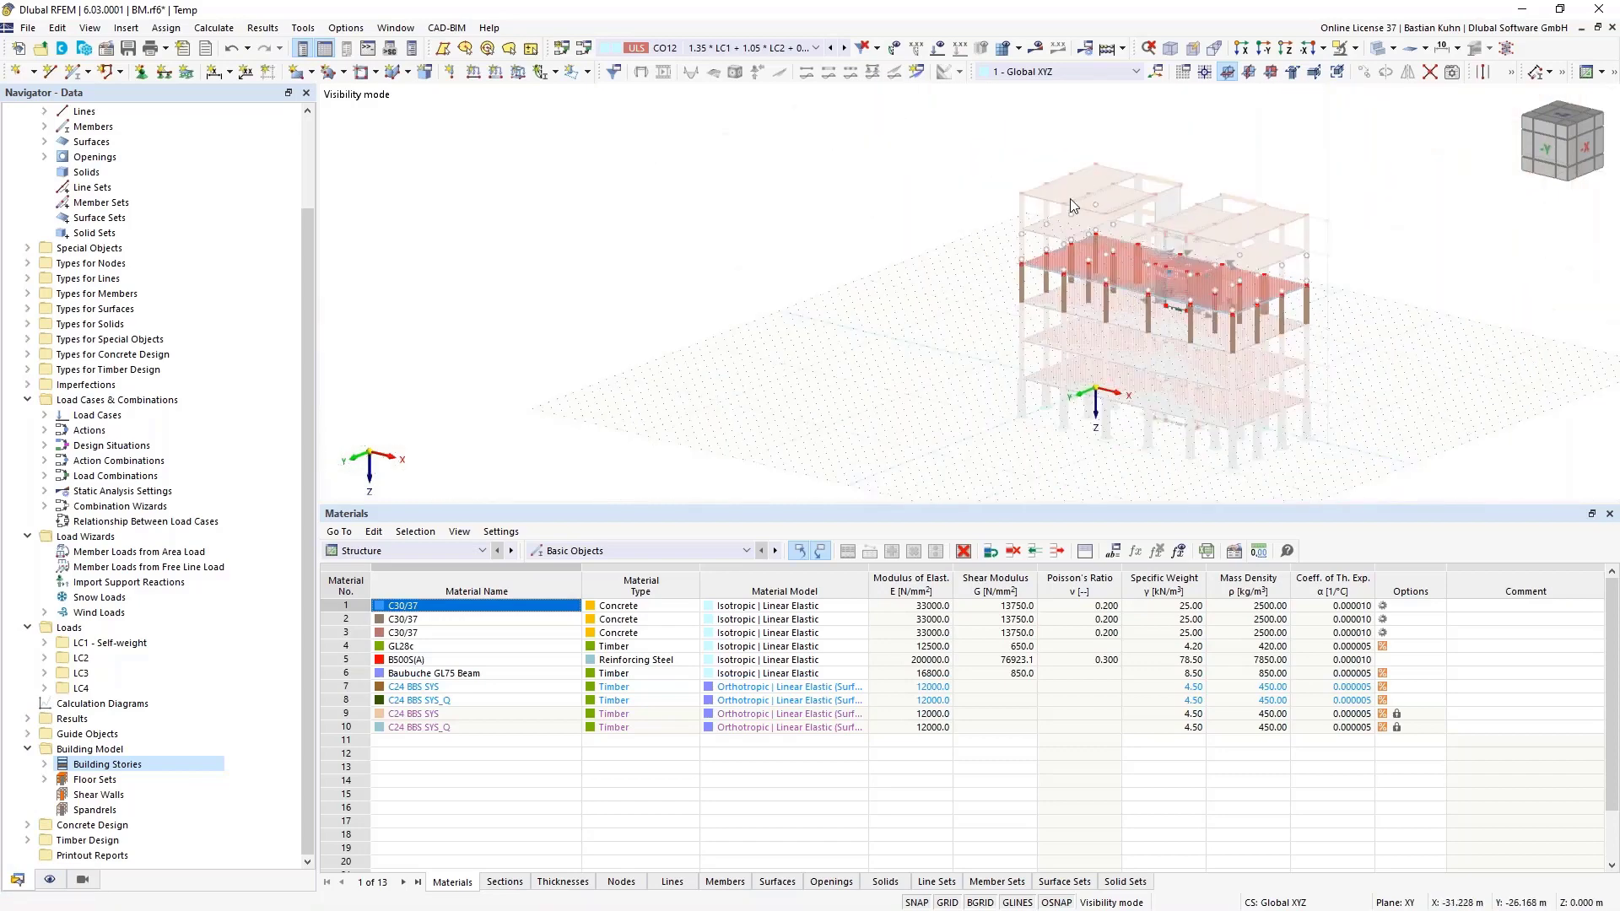
Cancel the visibility mode and view the full building model from the opposite side.
left_click(1355, 48)
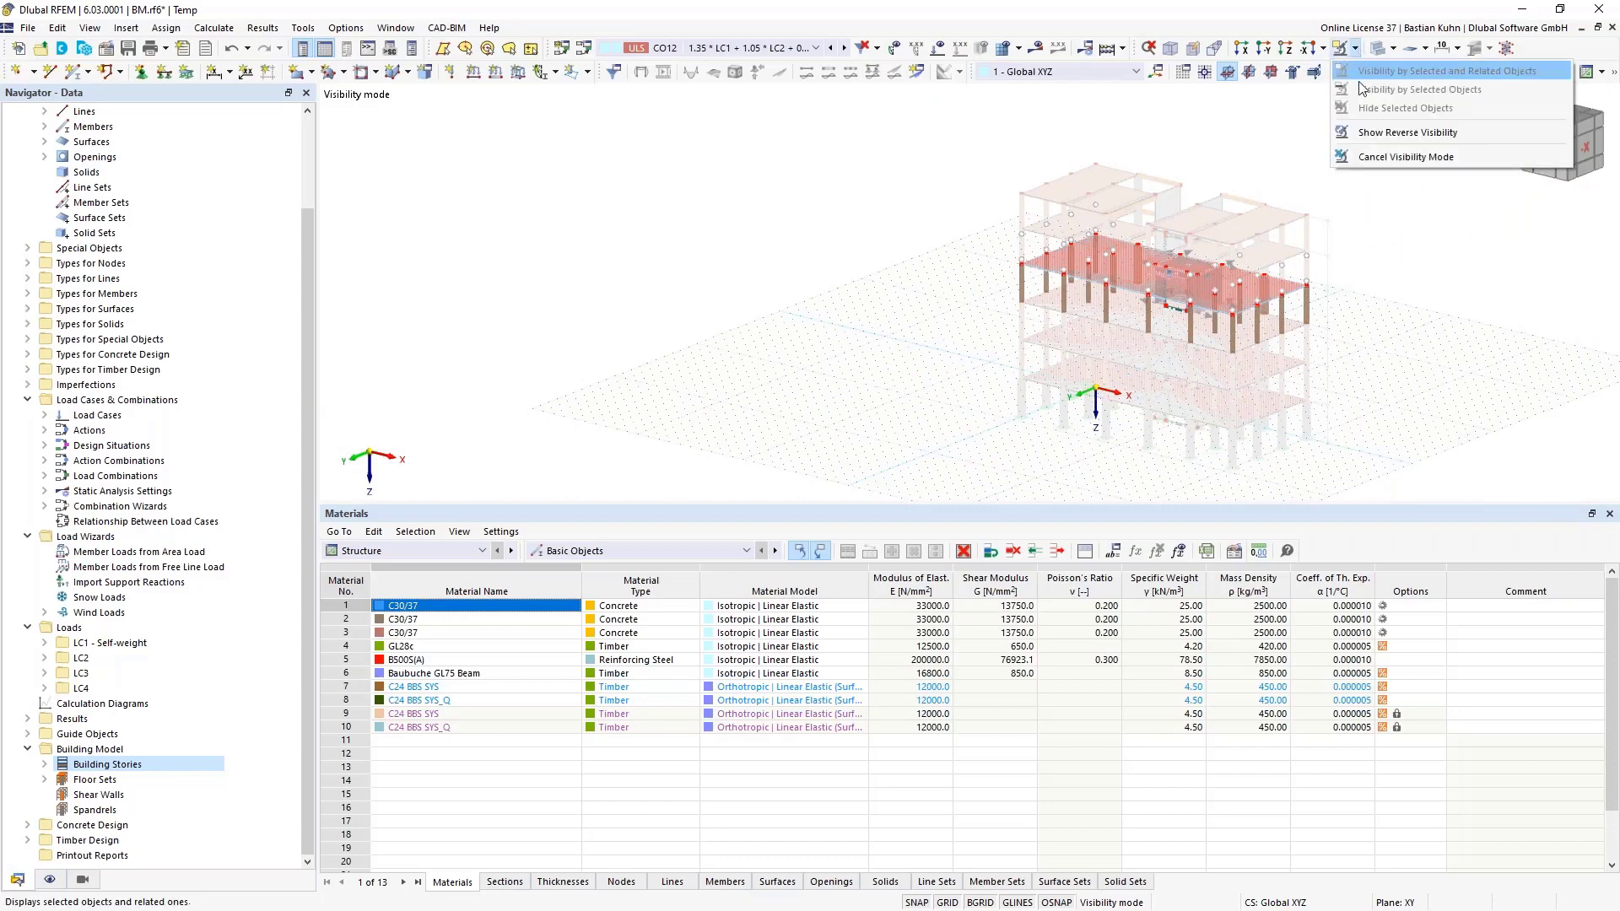
left_click(1381, 161)
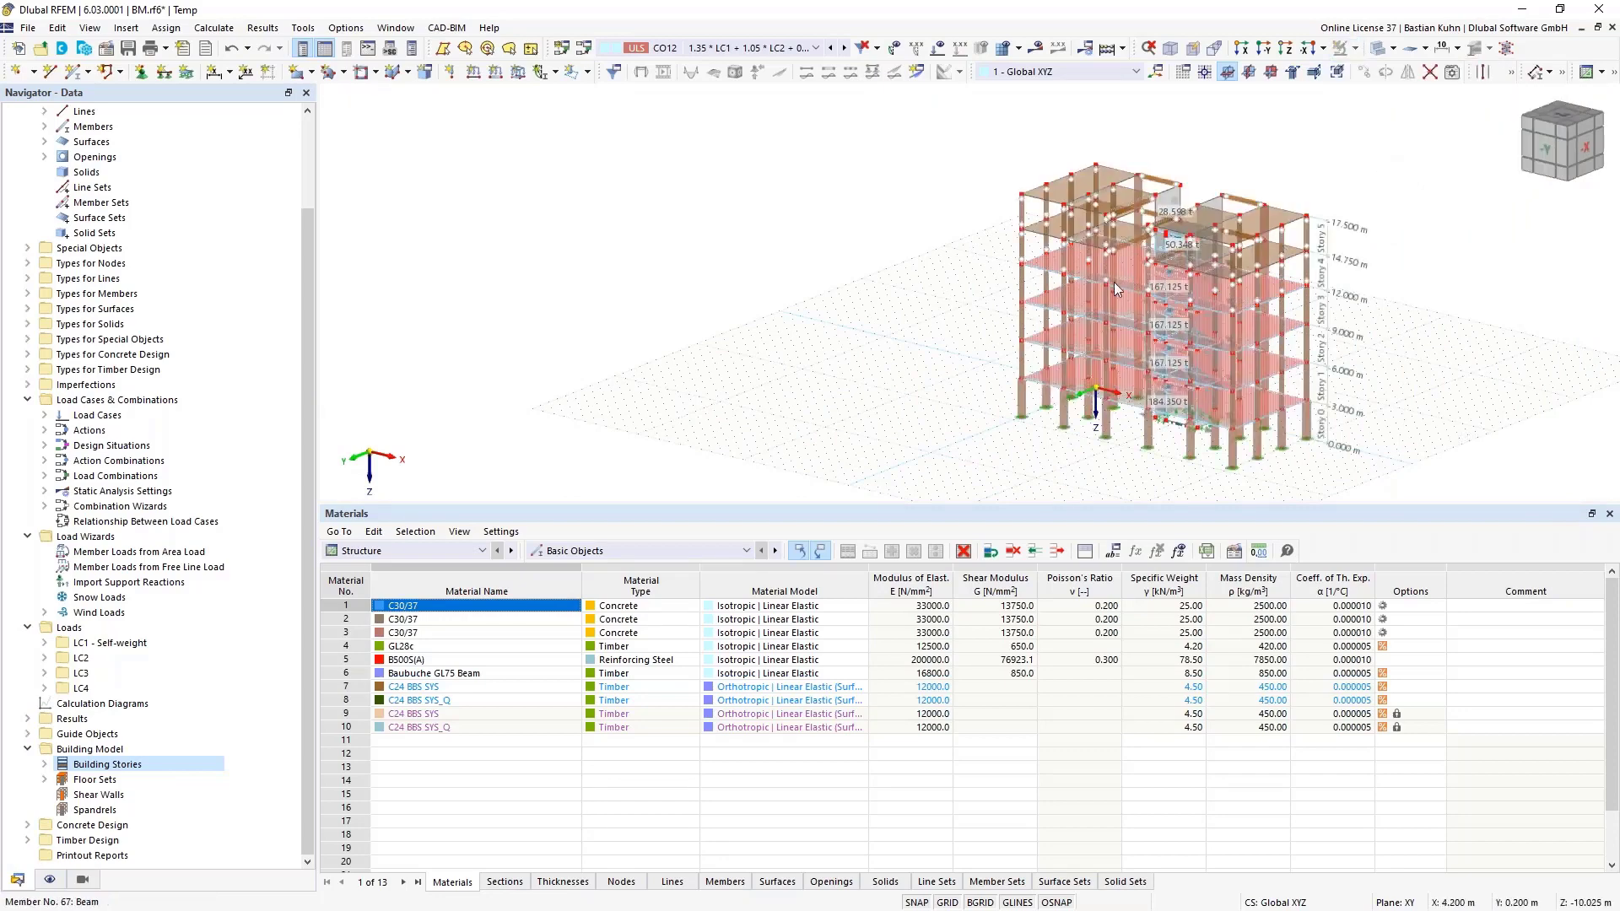
middle_click_drag(1183, 317, 1594, 320, "ctrl")
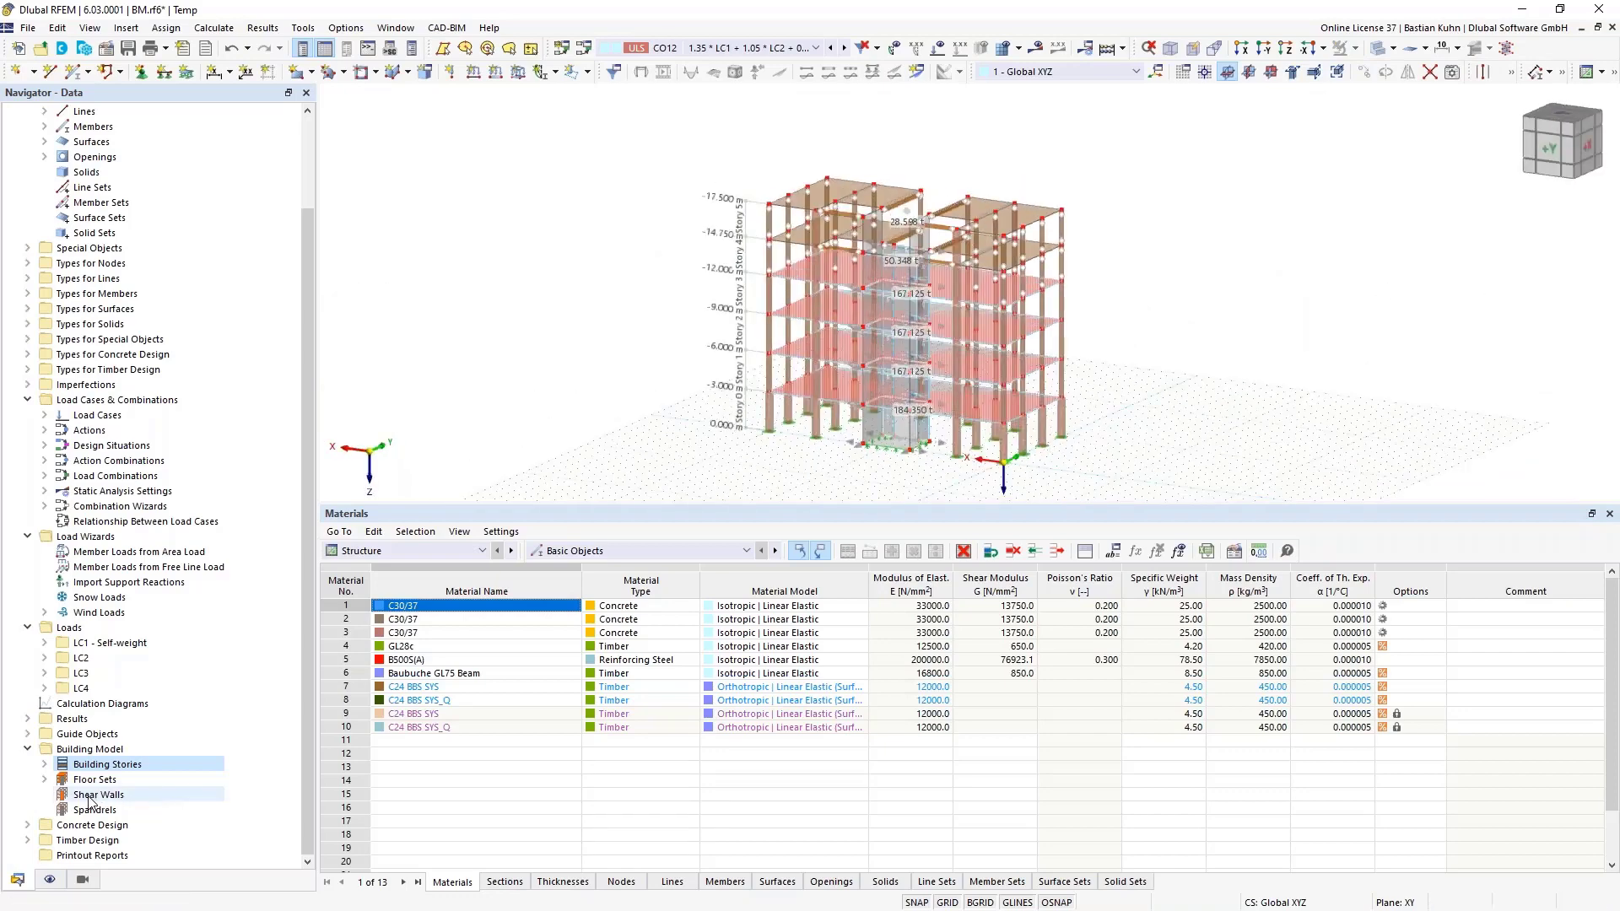
Examine the properties, connected surfaces and members, and rendered model preview of the story 3 floor set, leaving it unedited.
left_click(46, 780)
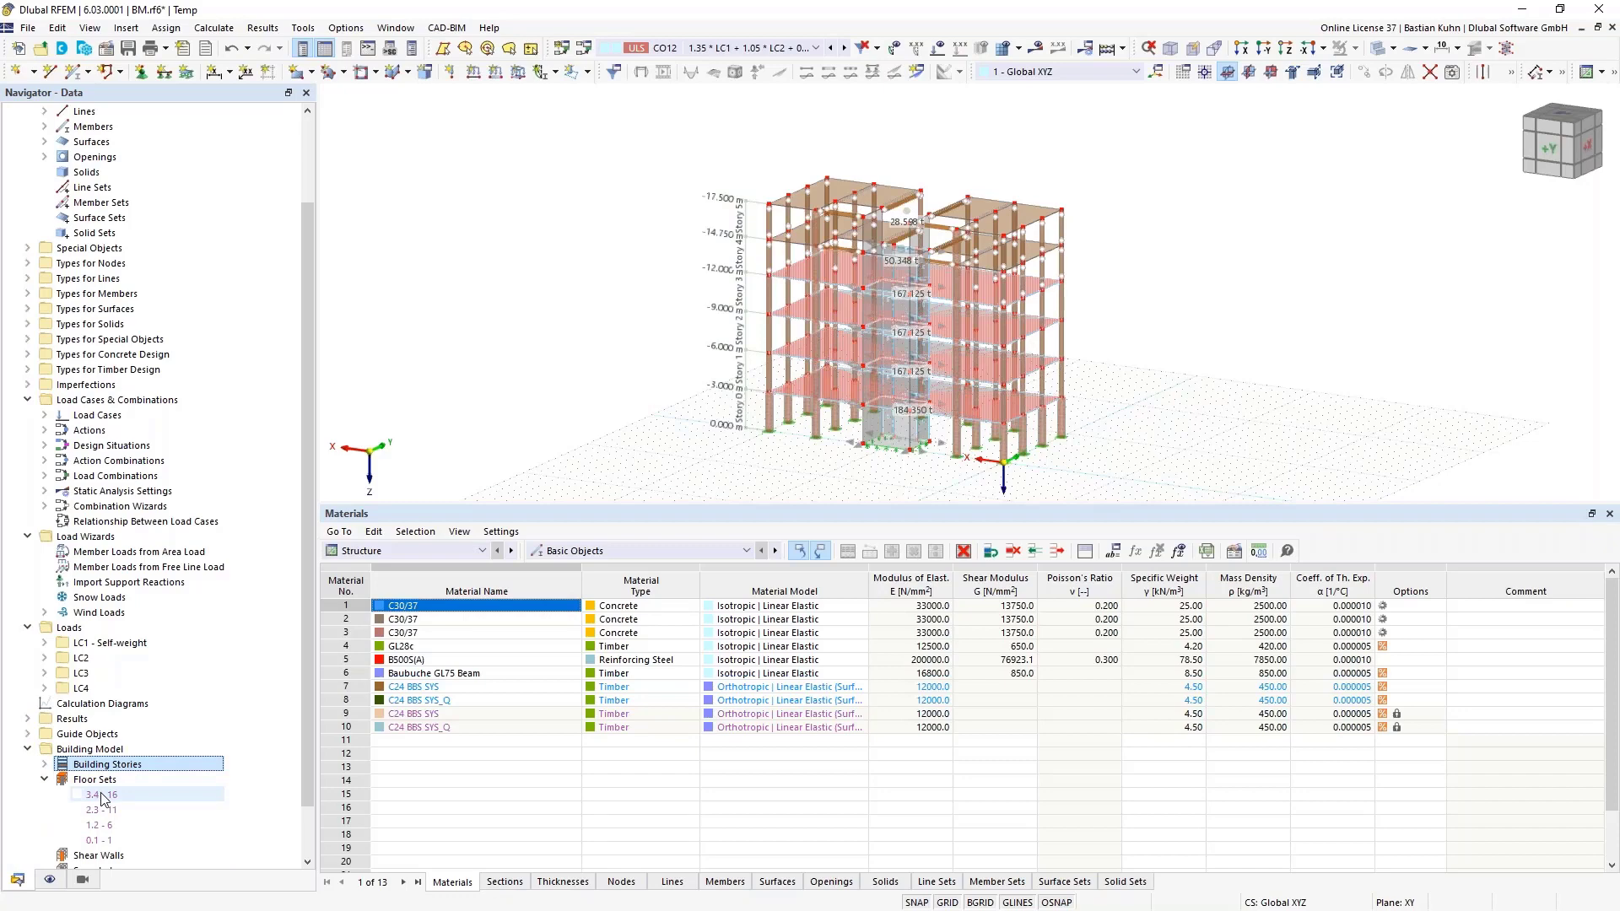
double_click(102, 795)
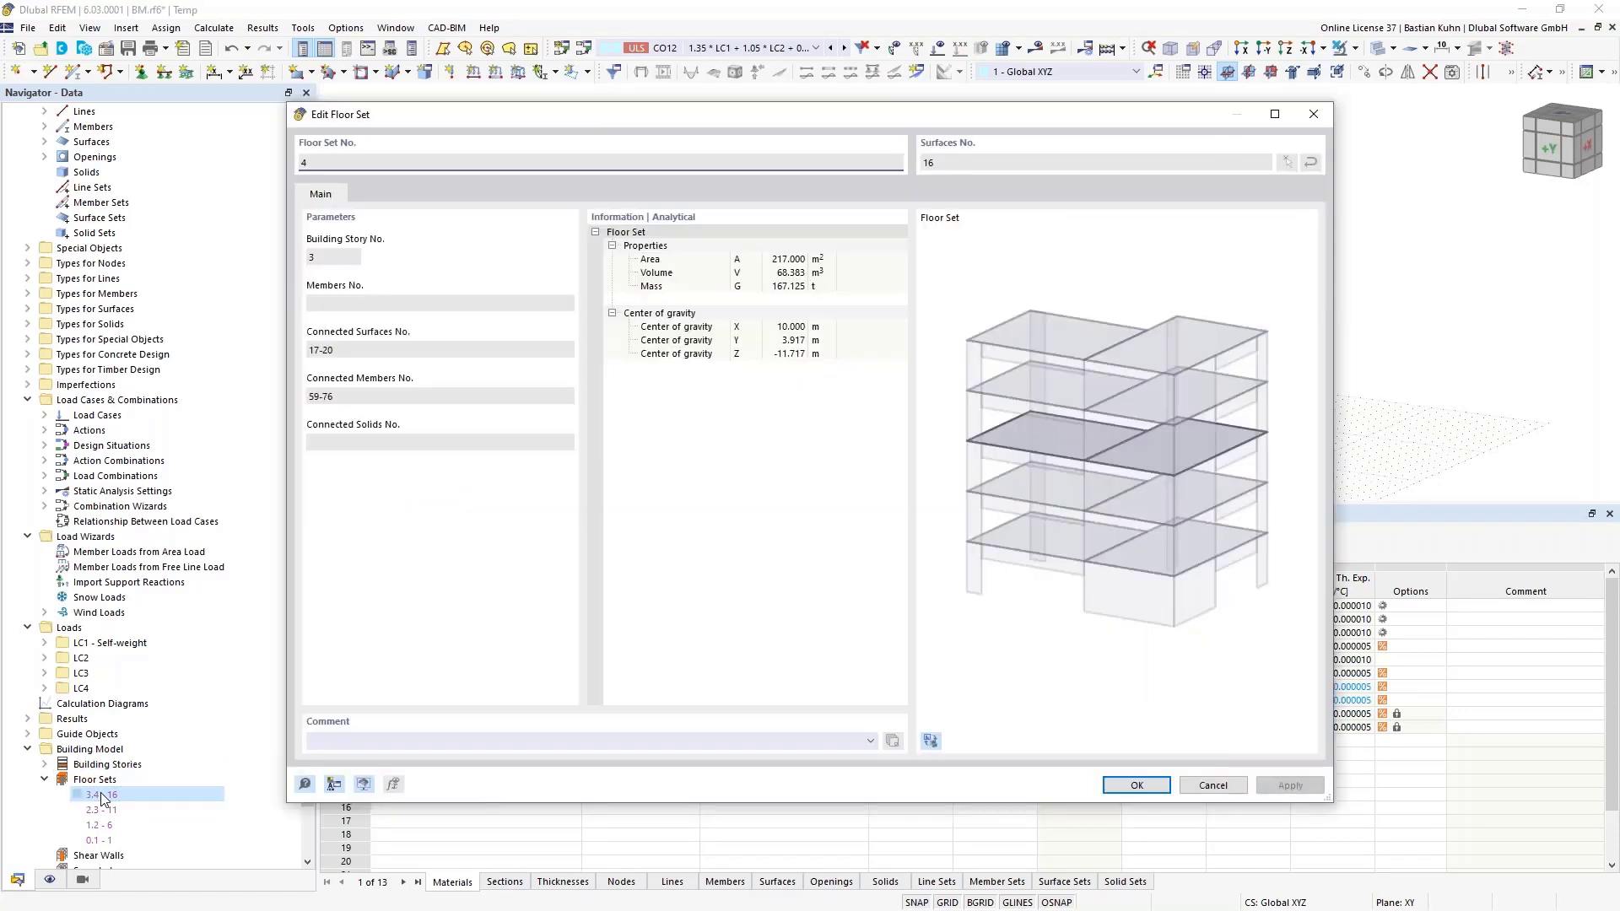
left_click(929, 740)
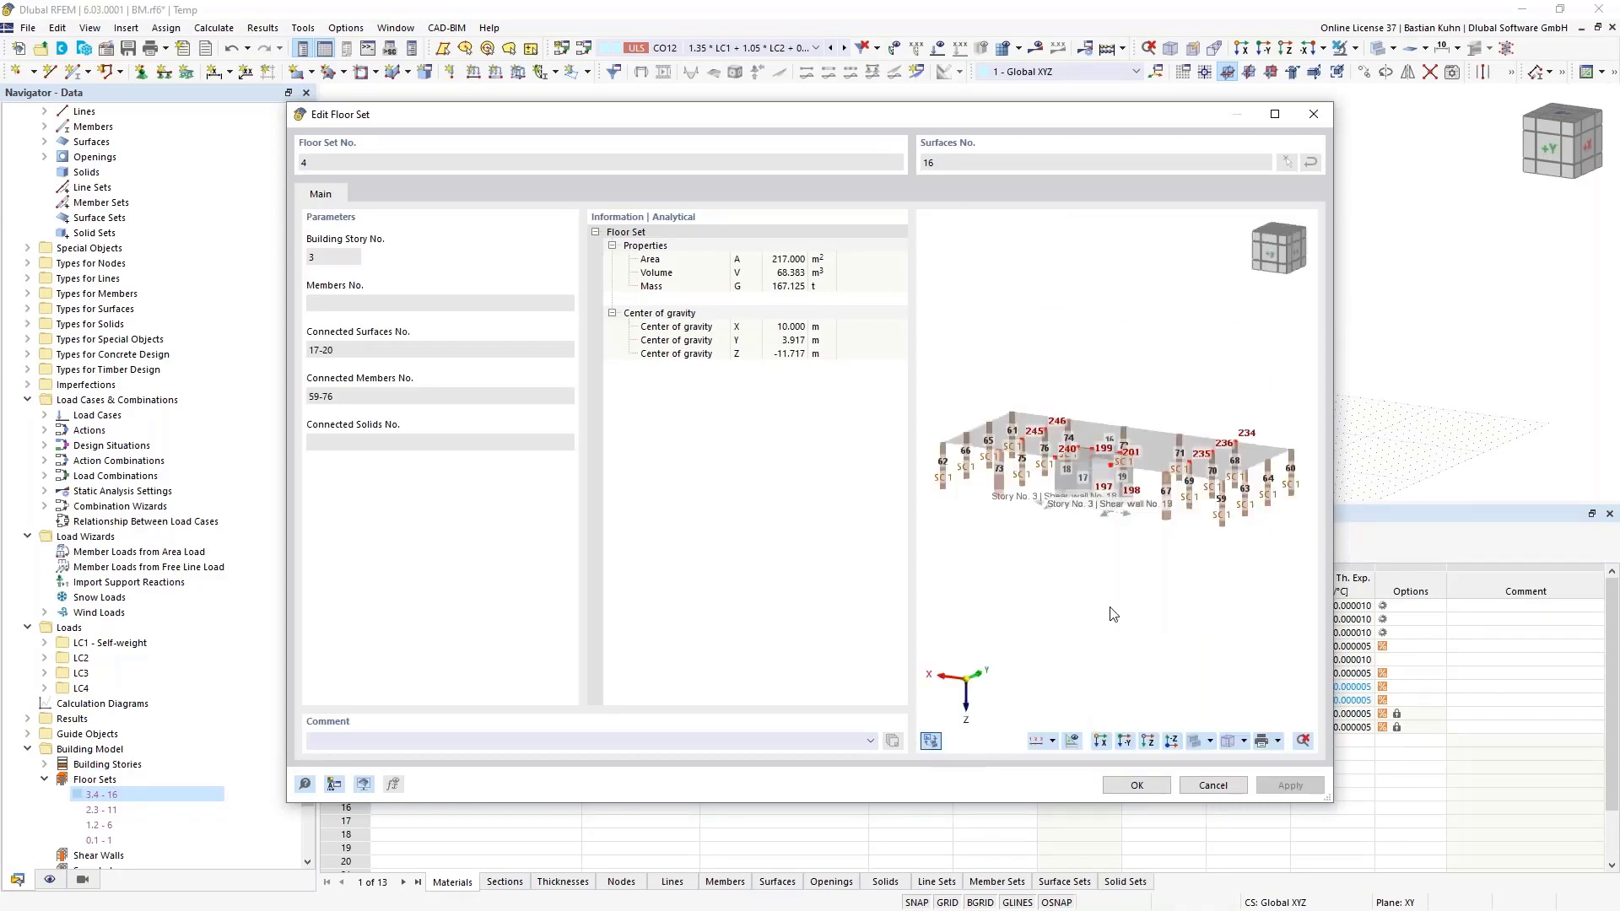
left_click(1216, 788)
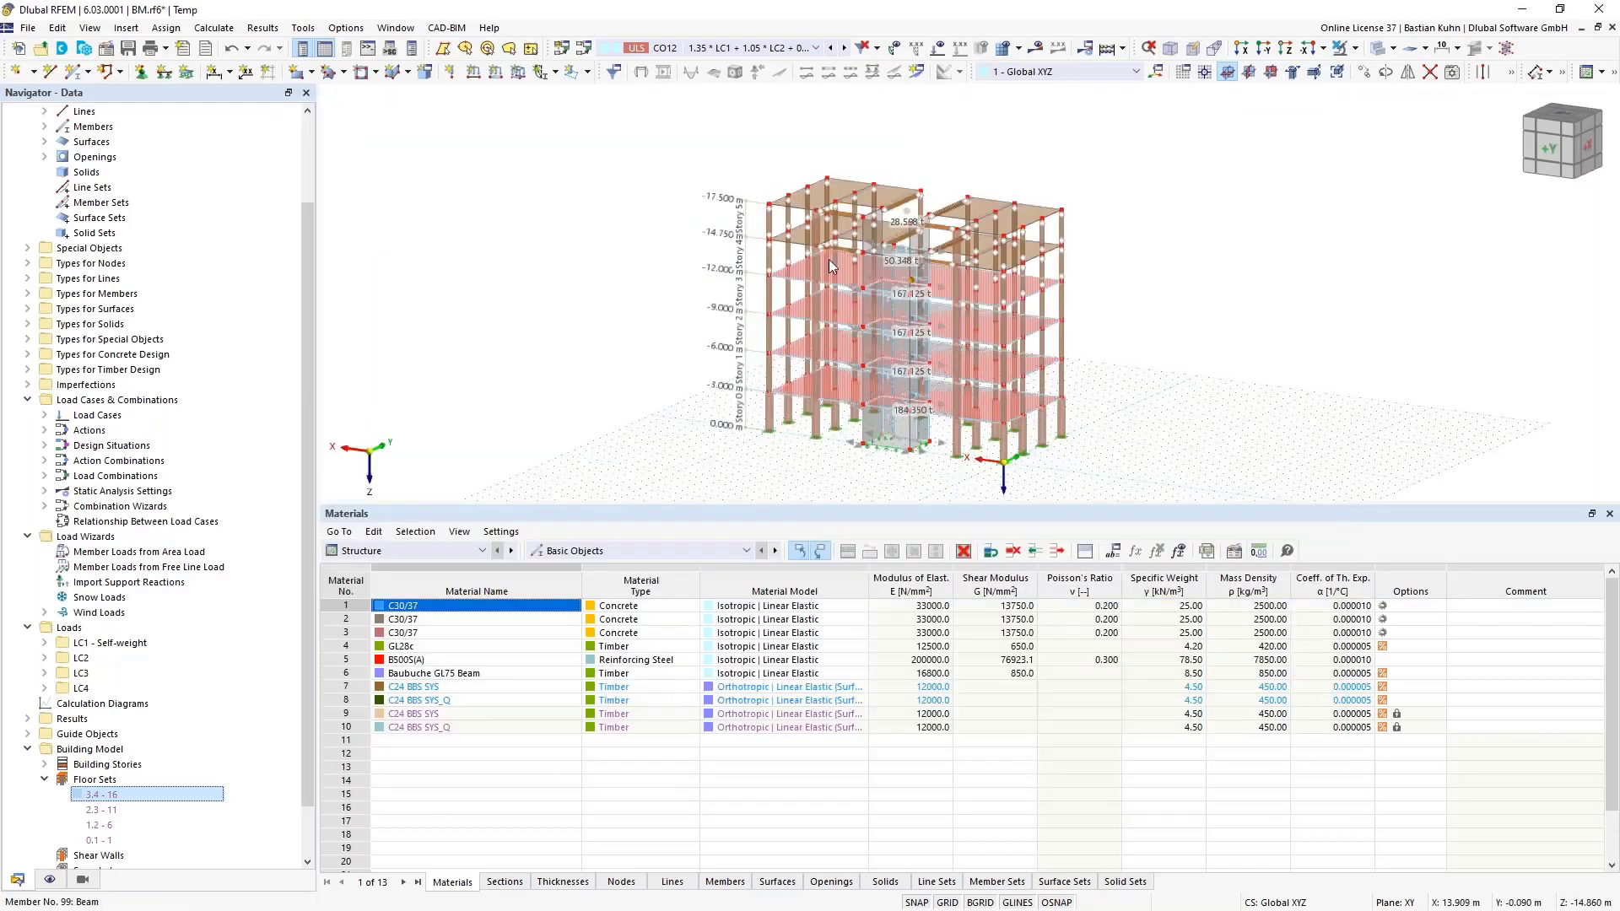
Examine the rigid link settings of the -12.000 m floor slab, including its type, link plane and diaphragm center.
scroll(779, 283, "up", 2)
scroll(779, 284, "up", 2)
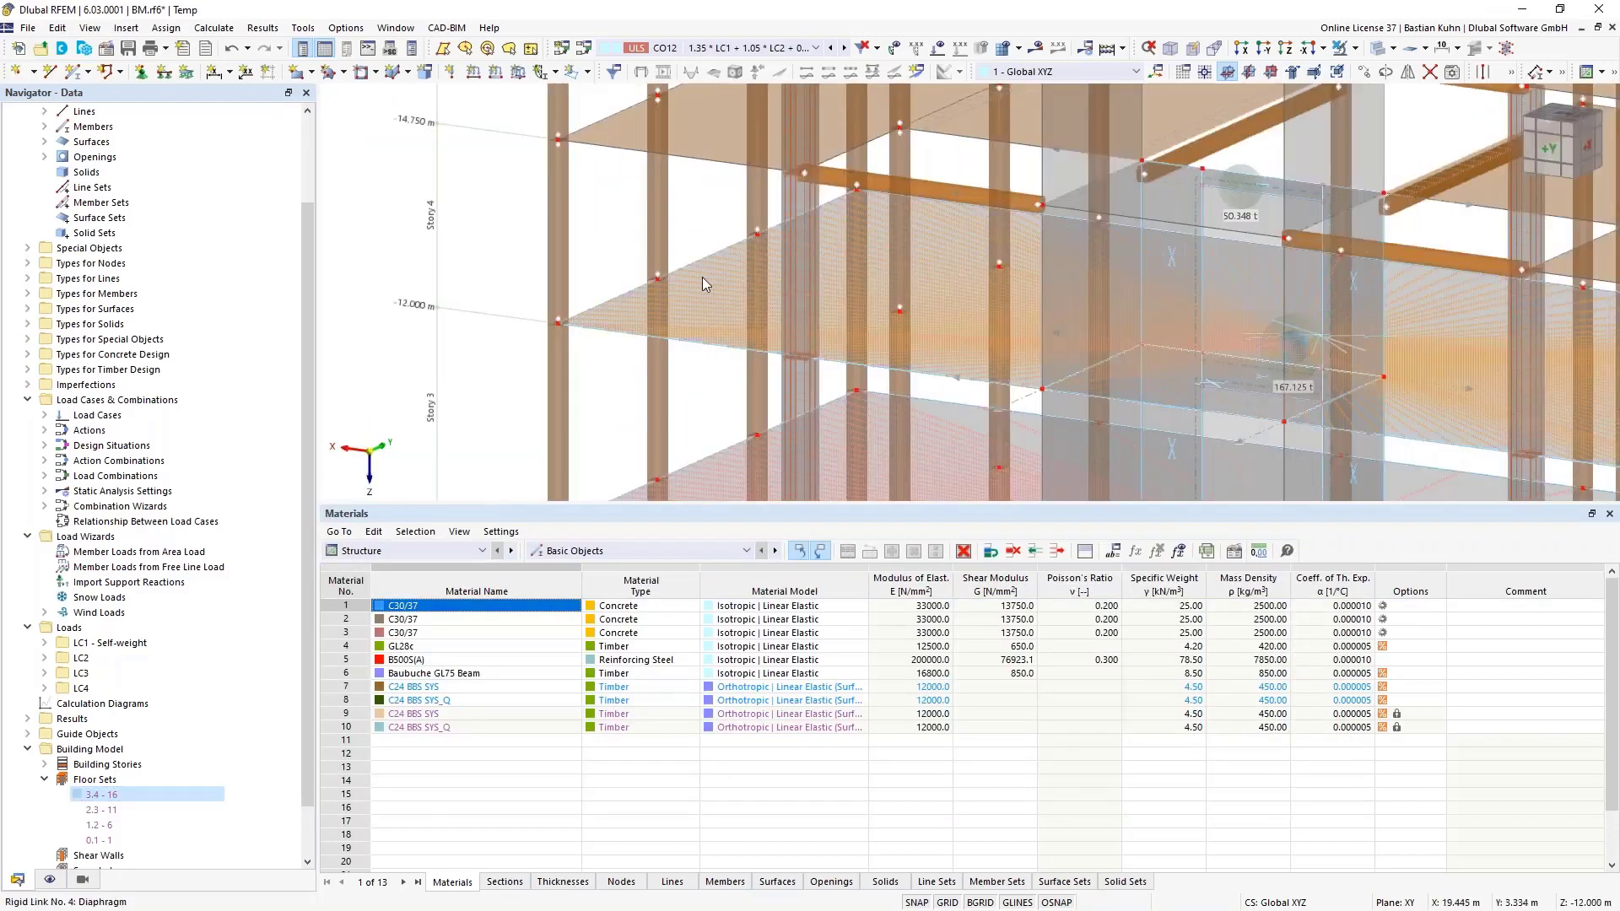
double_click(701, 280)
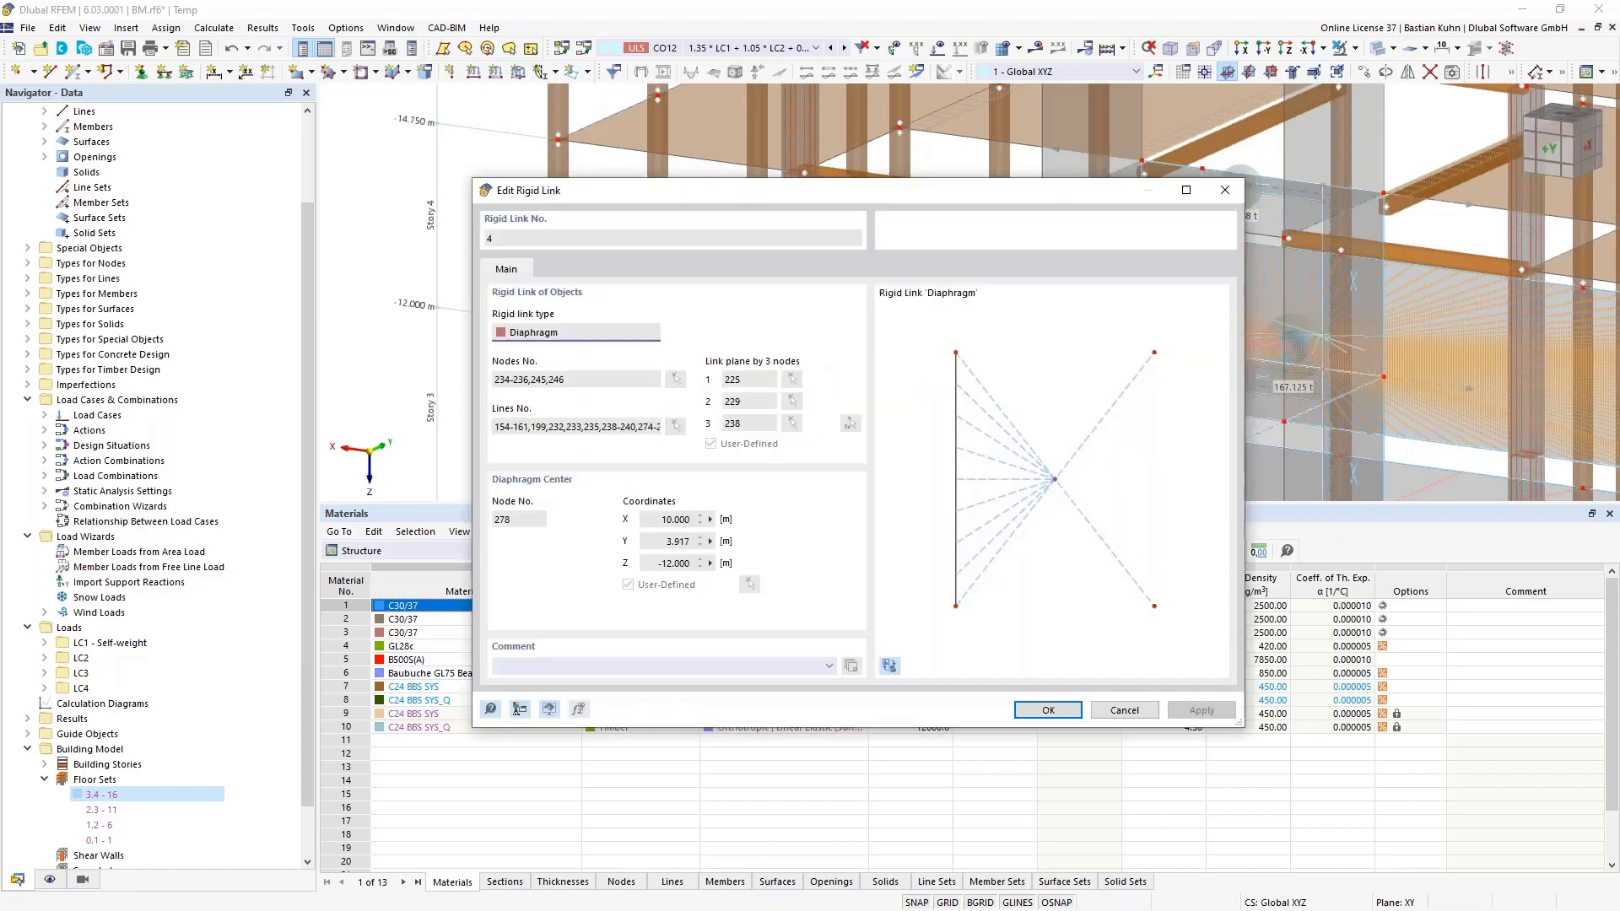
left_click(1116, 710)
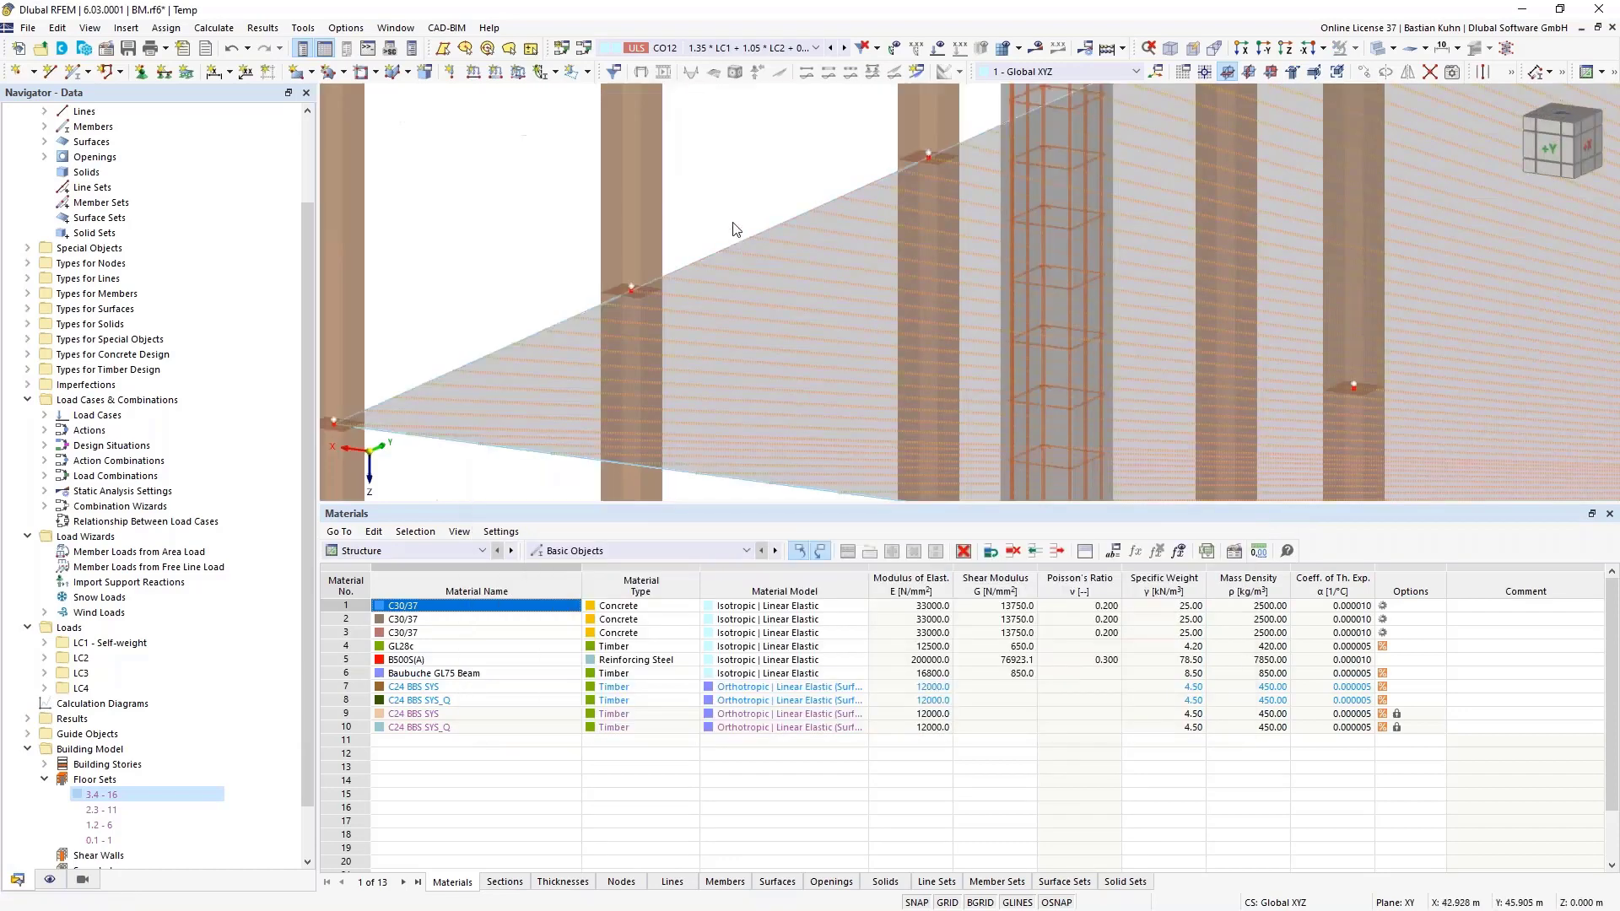
Review the concrete cover and available stiffness types of the -12.000 m floor slab surface, leaving its settings unedited.
double_click(724, 298)
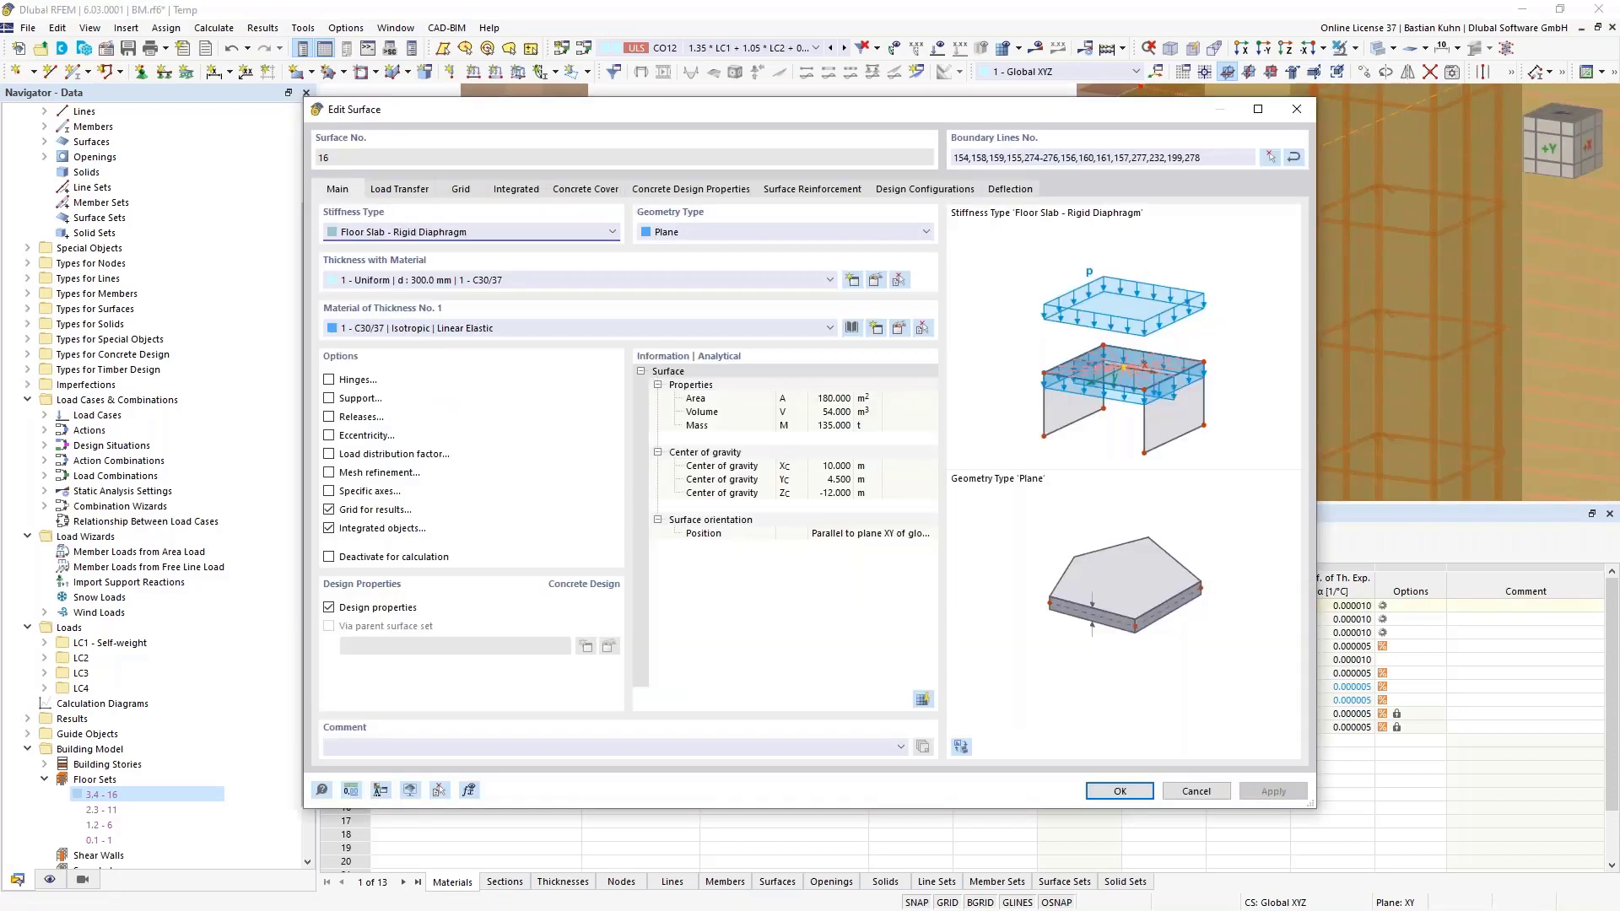
left_click(588, 191)
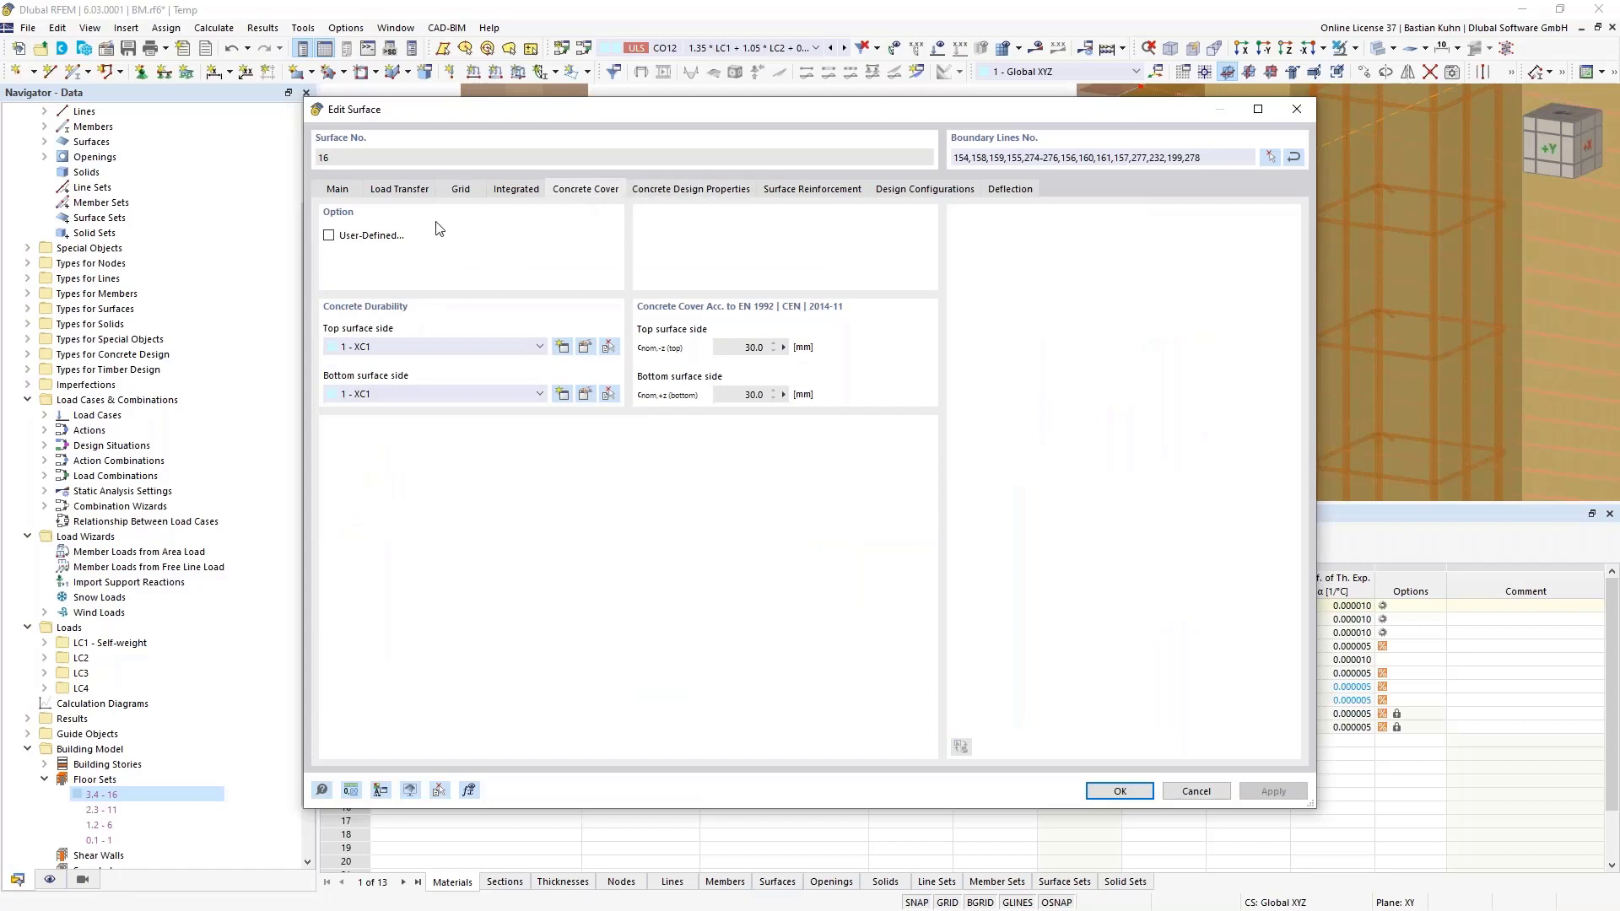
left_click(335, 190)
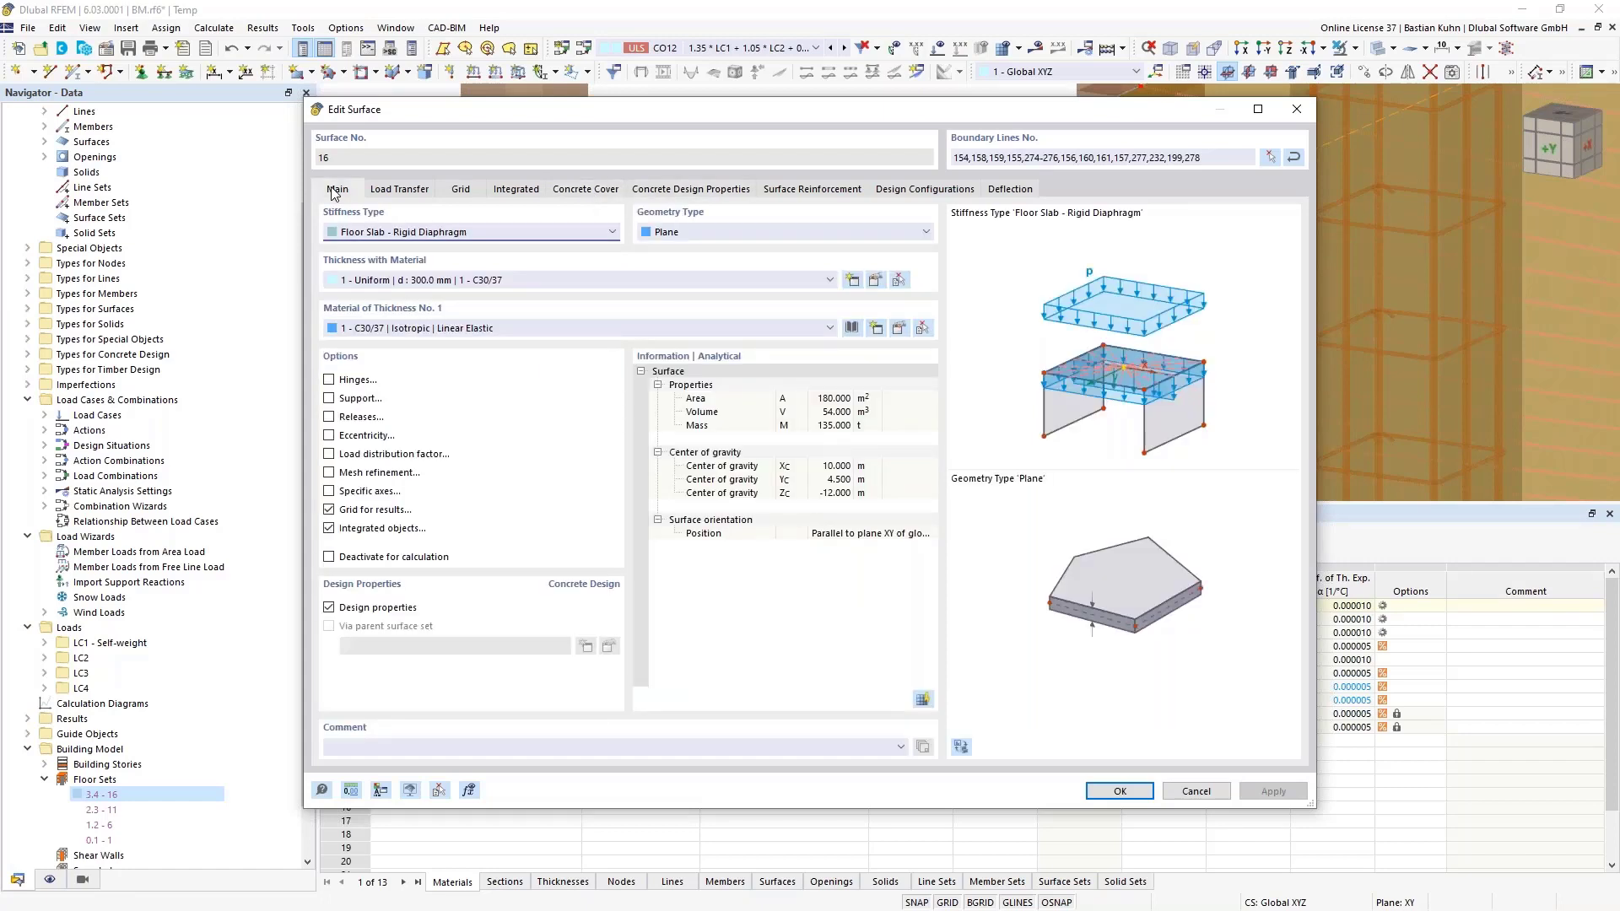
left_click(353, 237)
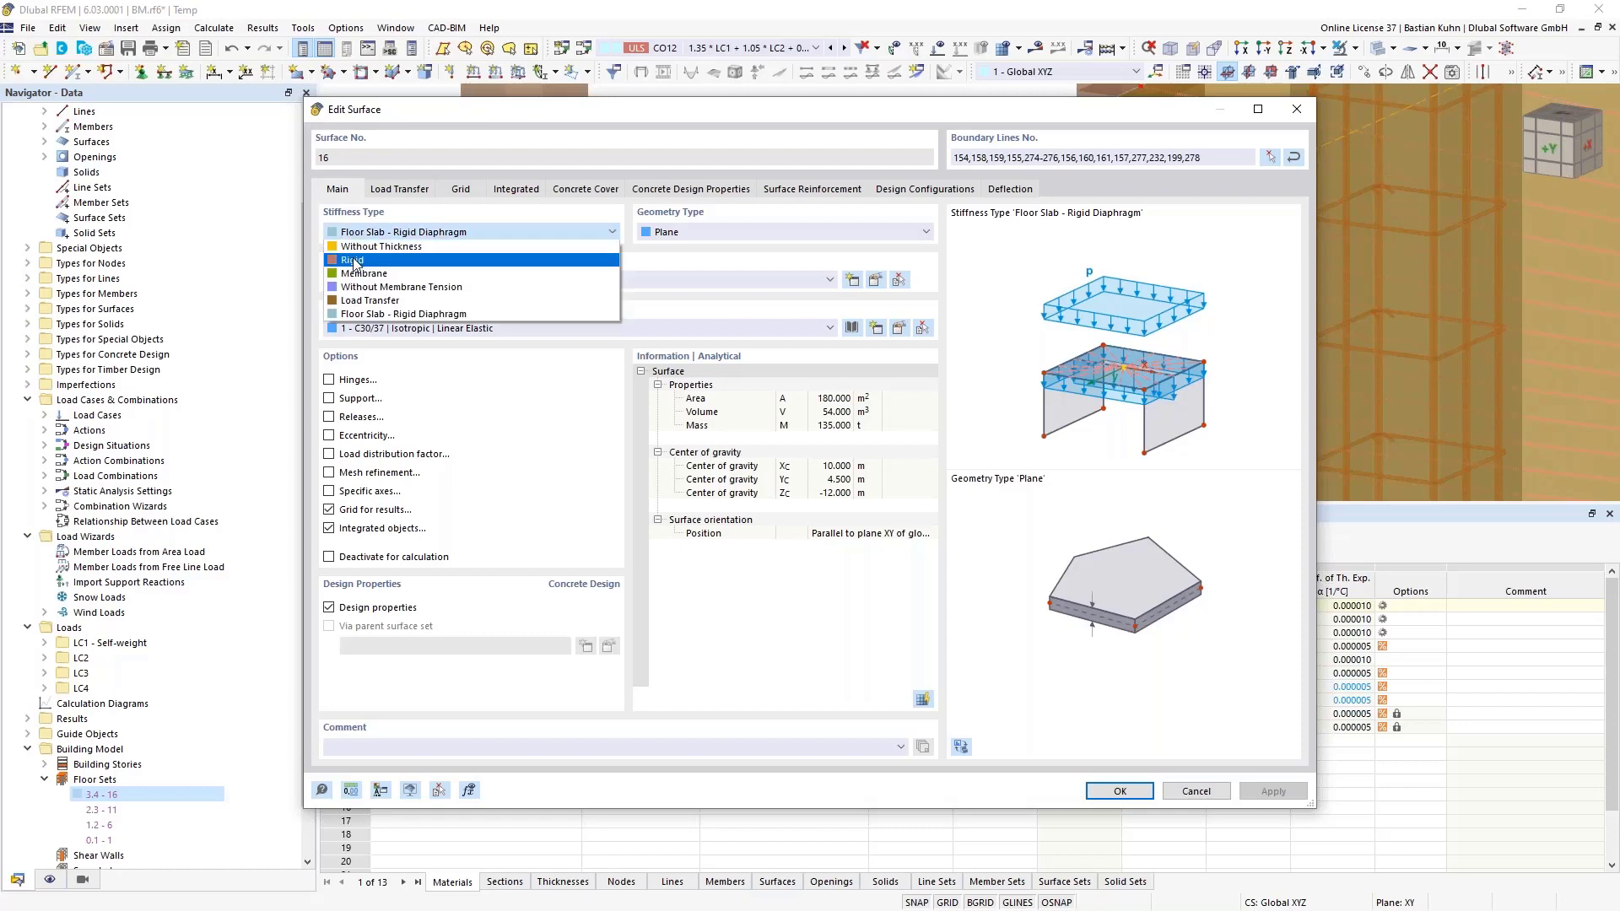
left_click(365, 170)
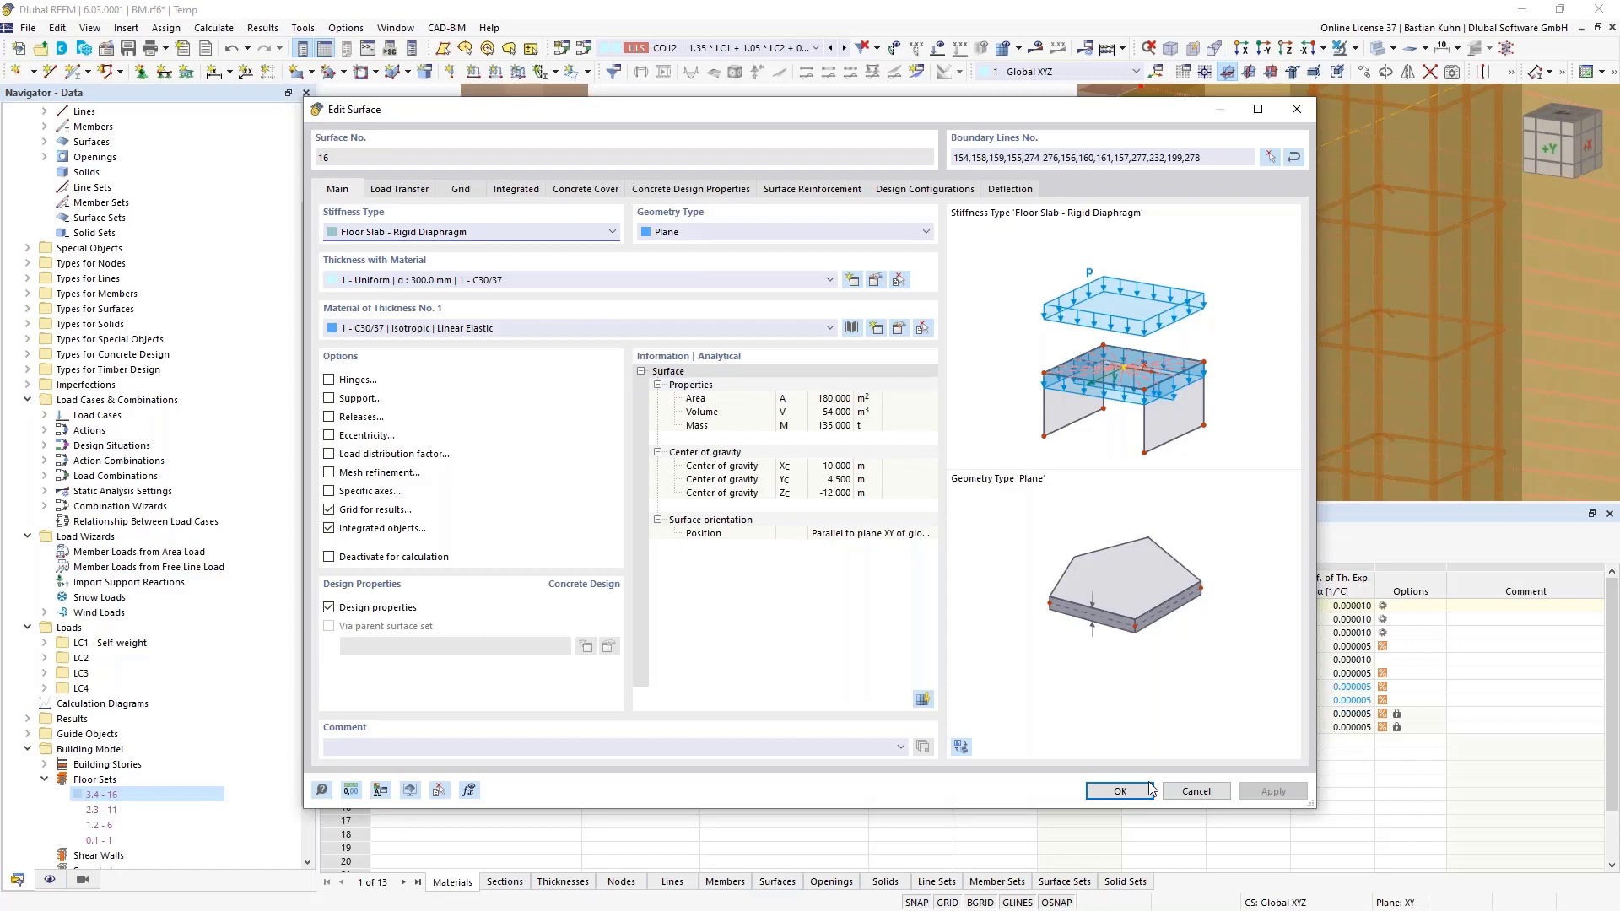
left_click(1196, 791)
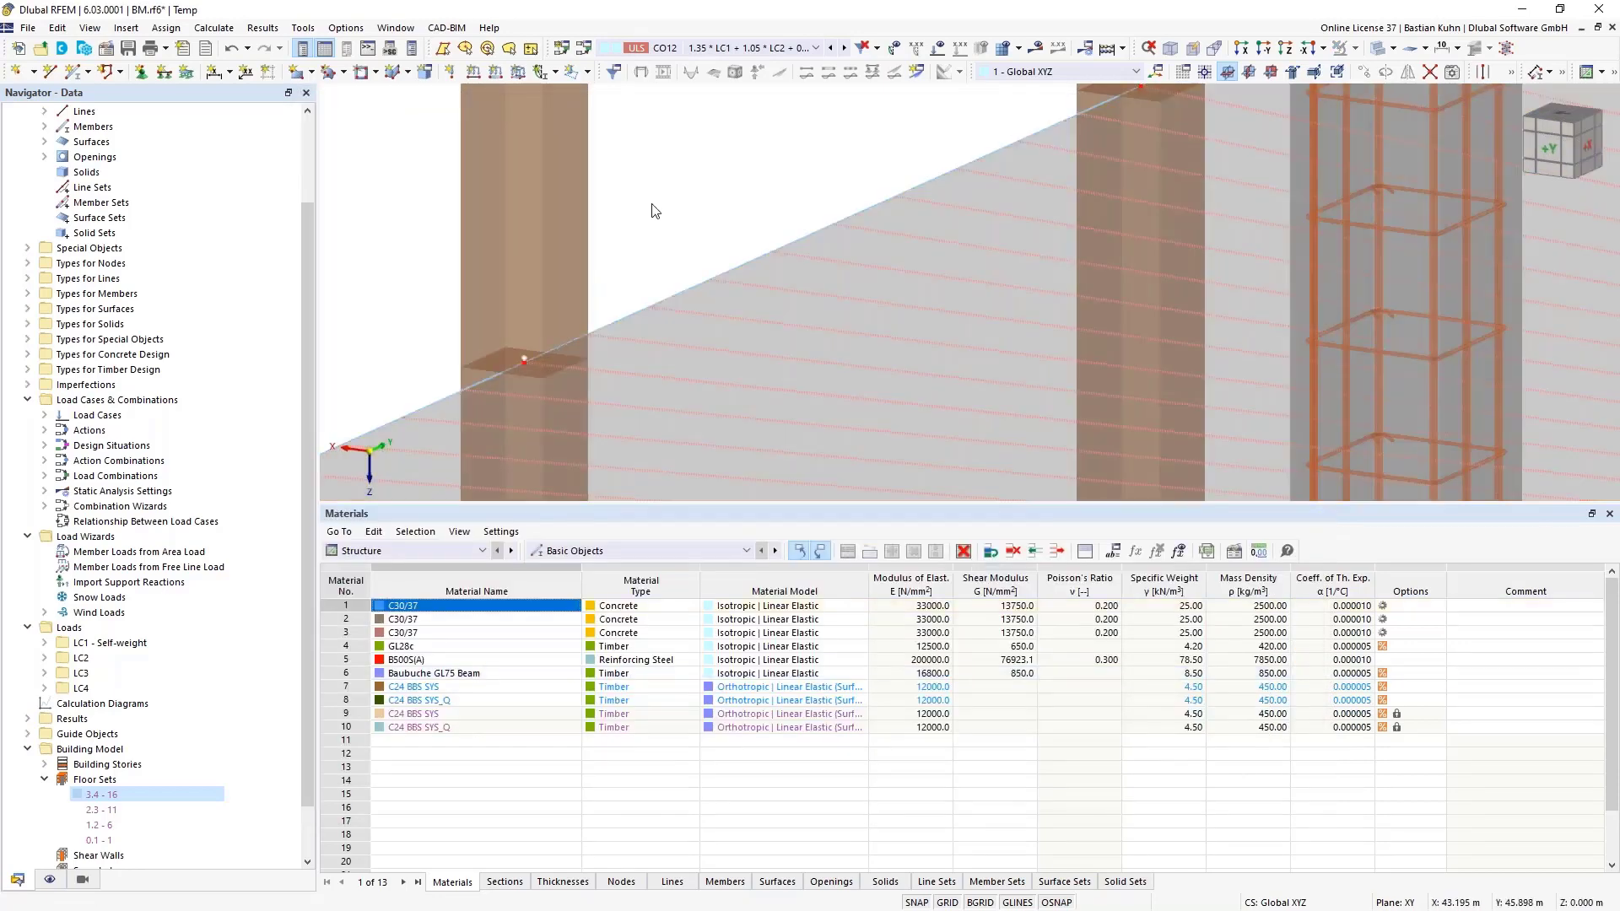
Start defining a new shear wall in the building model.
scroll(655, 211, "down", 5)
scroll(184, 723, "down", 1)
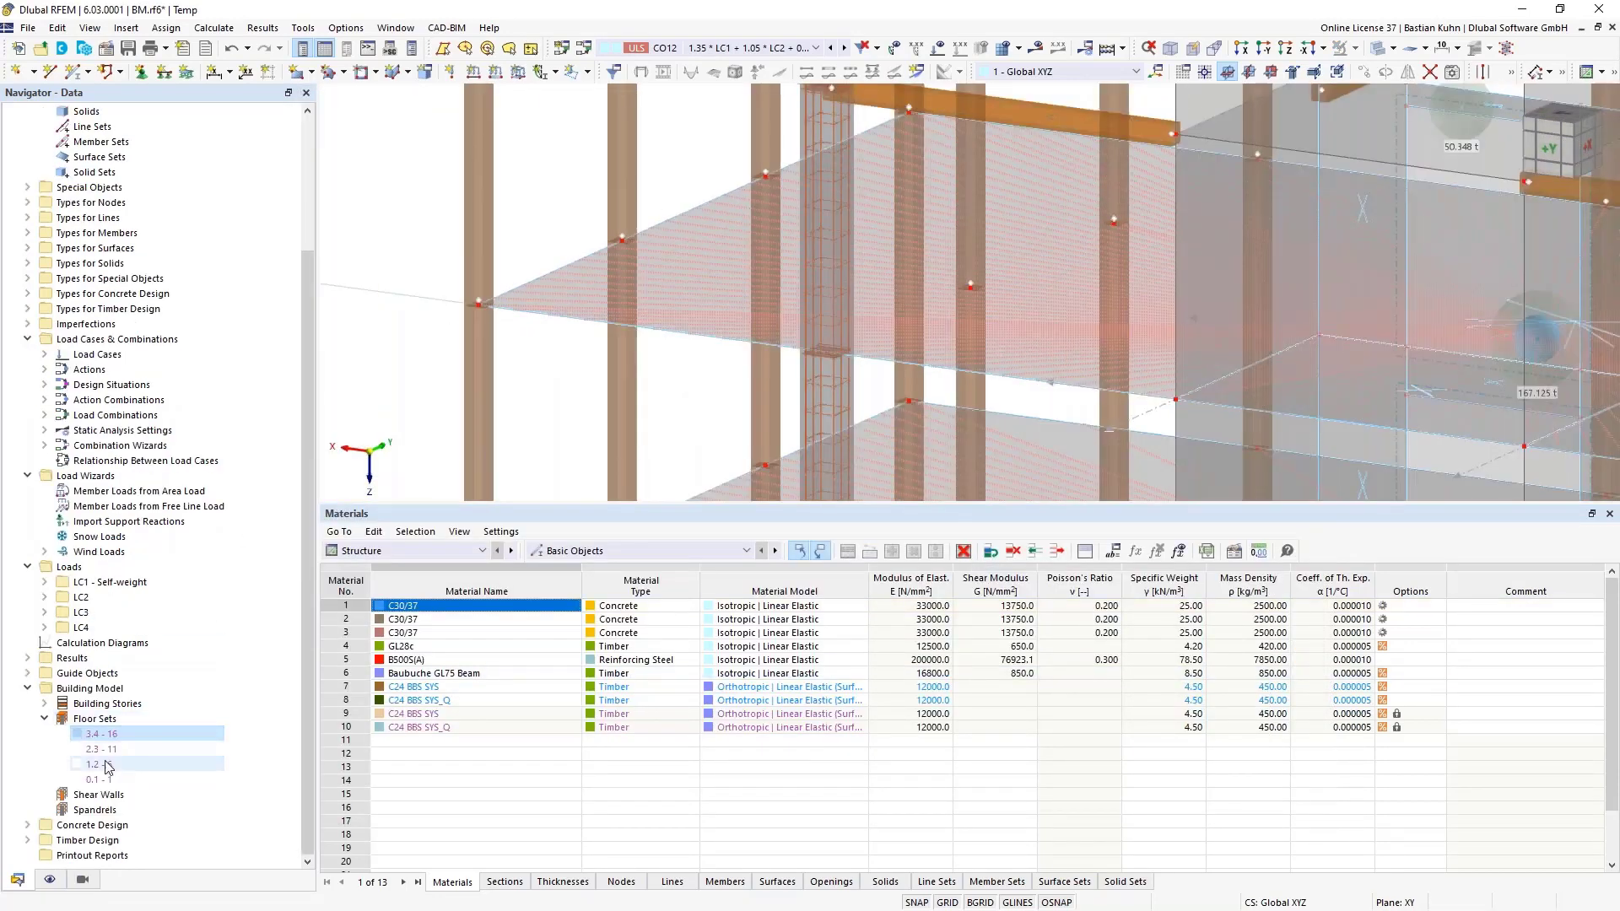
left_click(99, 796)
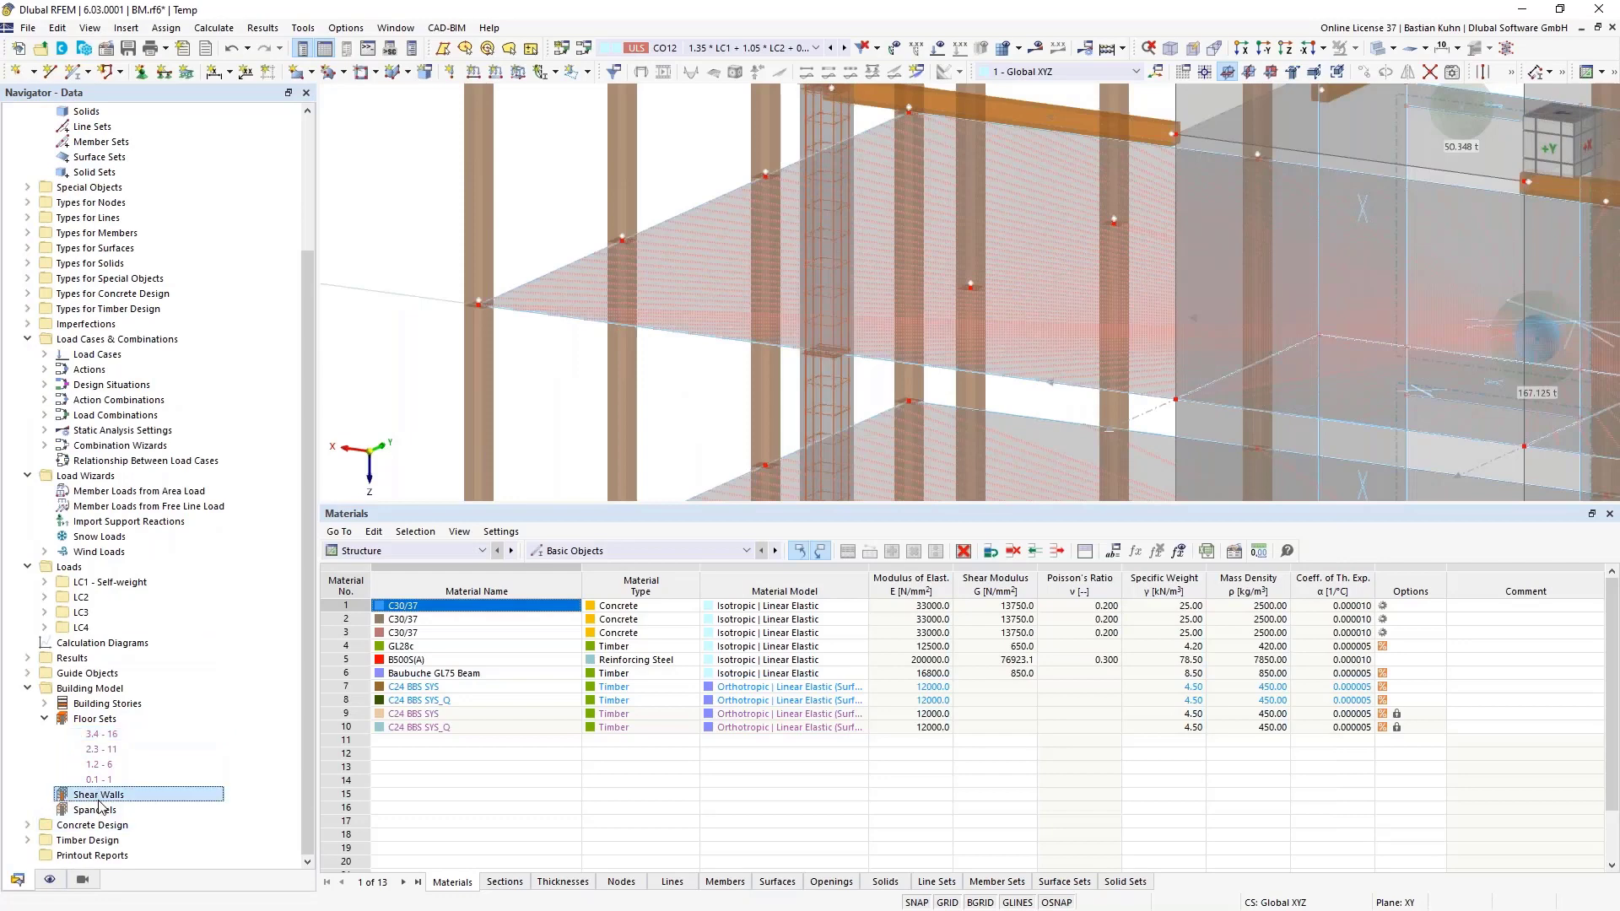
right_click(99, 806)
left_click(213, 643)
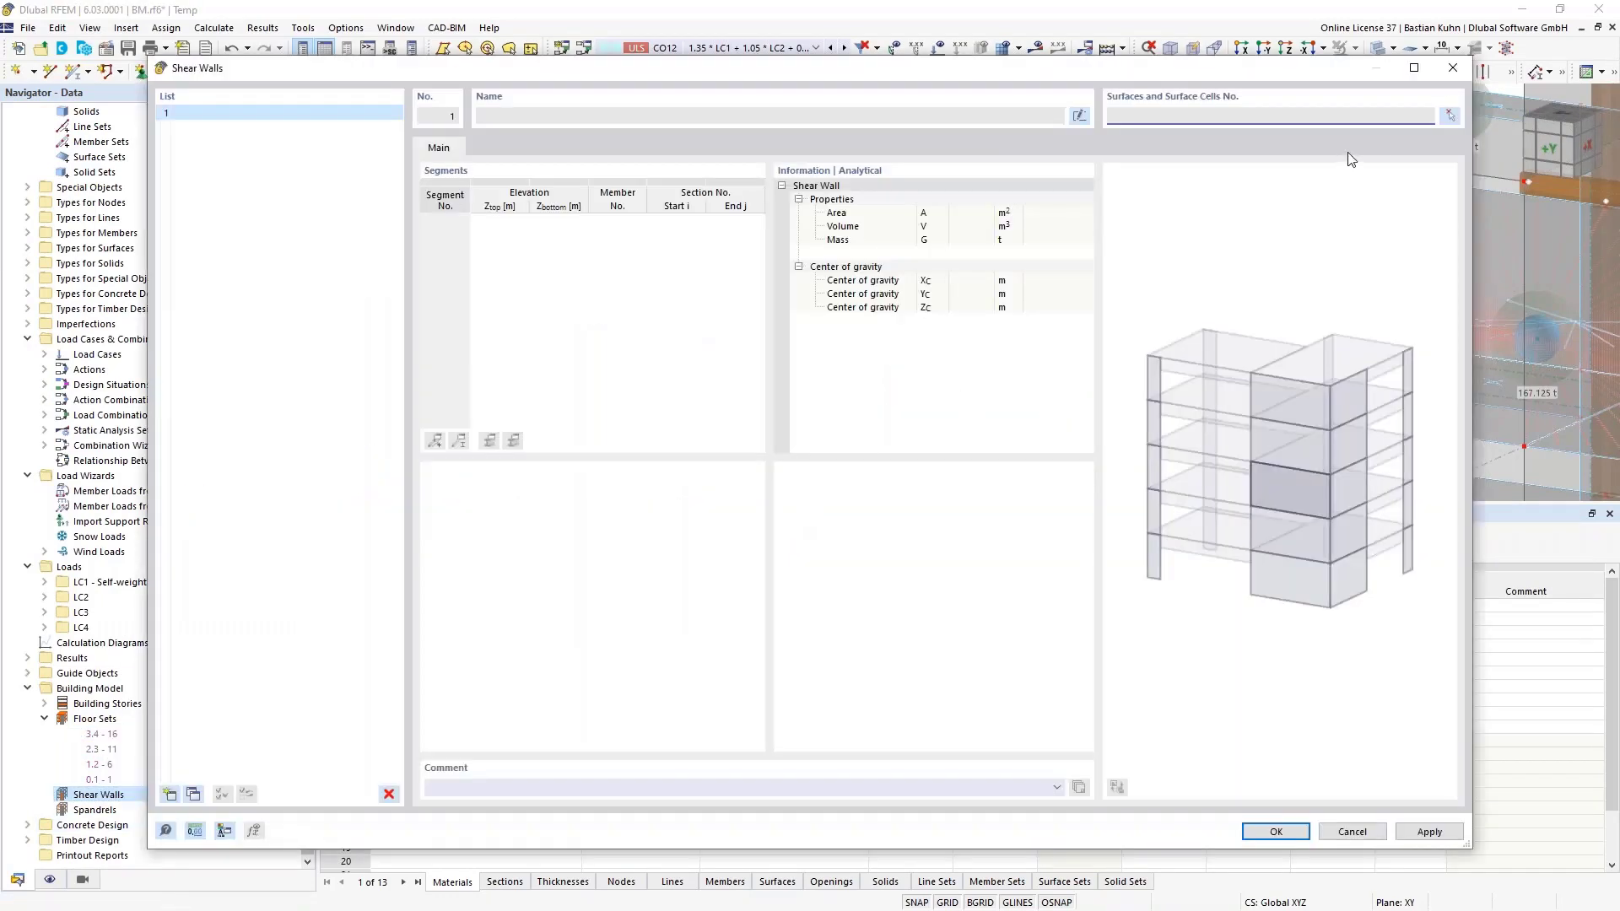
Assign the stacked front core wall surfaces 2, 7, 12, 17 and 22 to shear wall 1.
left_click(1448, 115)
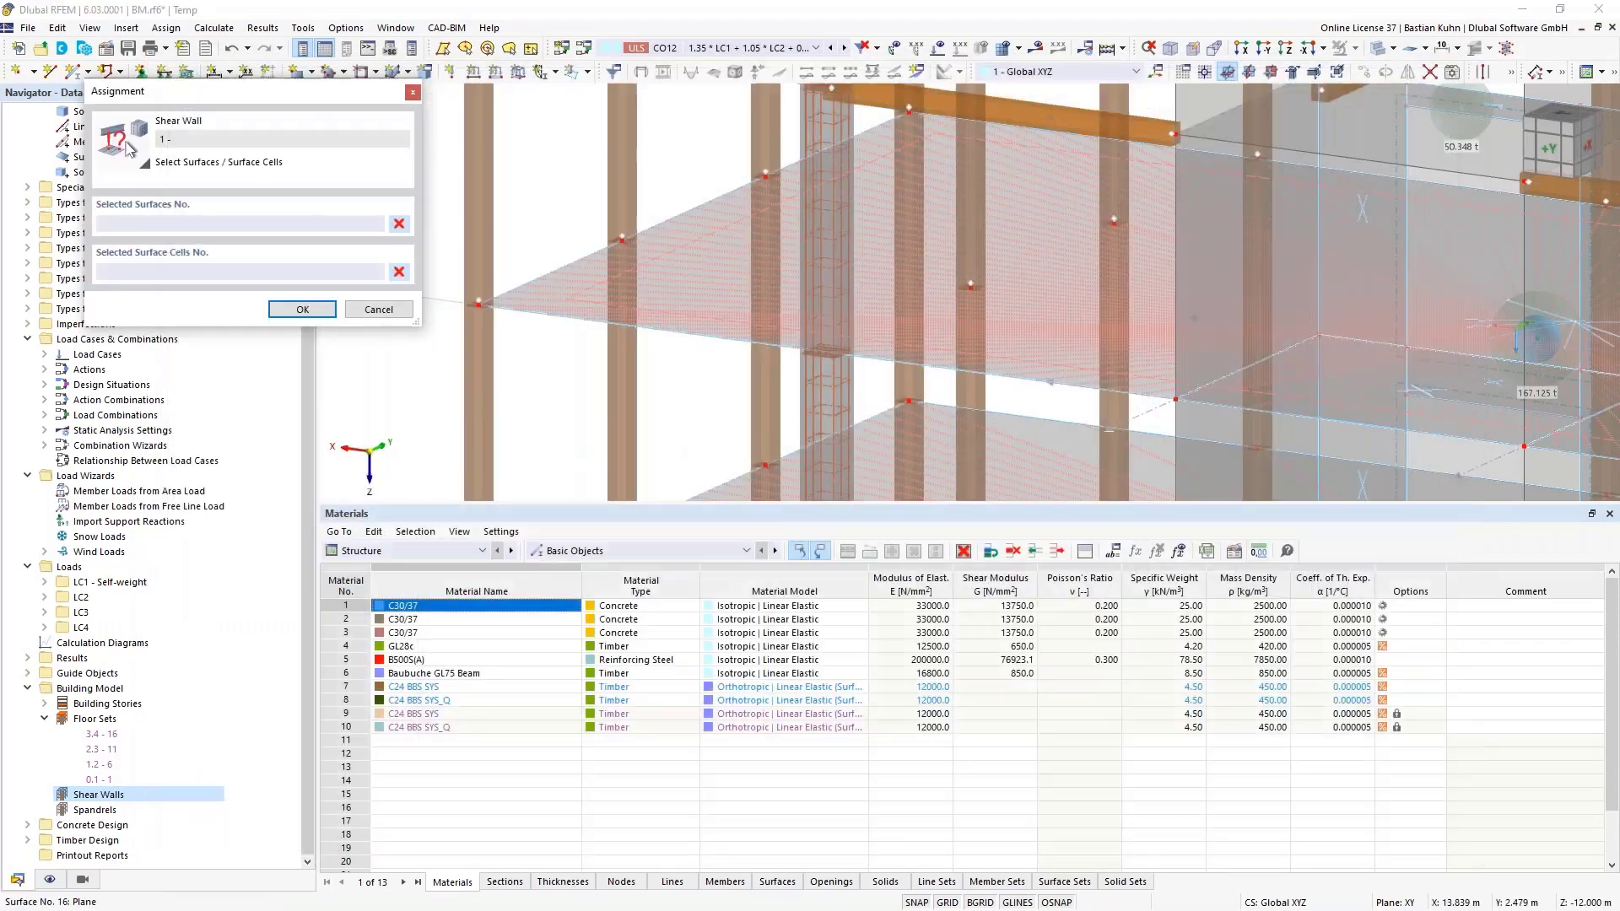
middle_click_drag(1240, 323, 784, 314)
scroll(1026, 297, "down", 8)
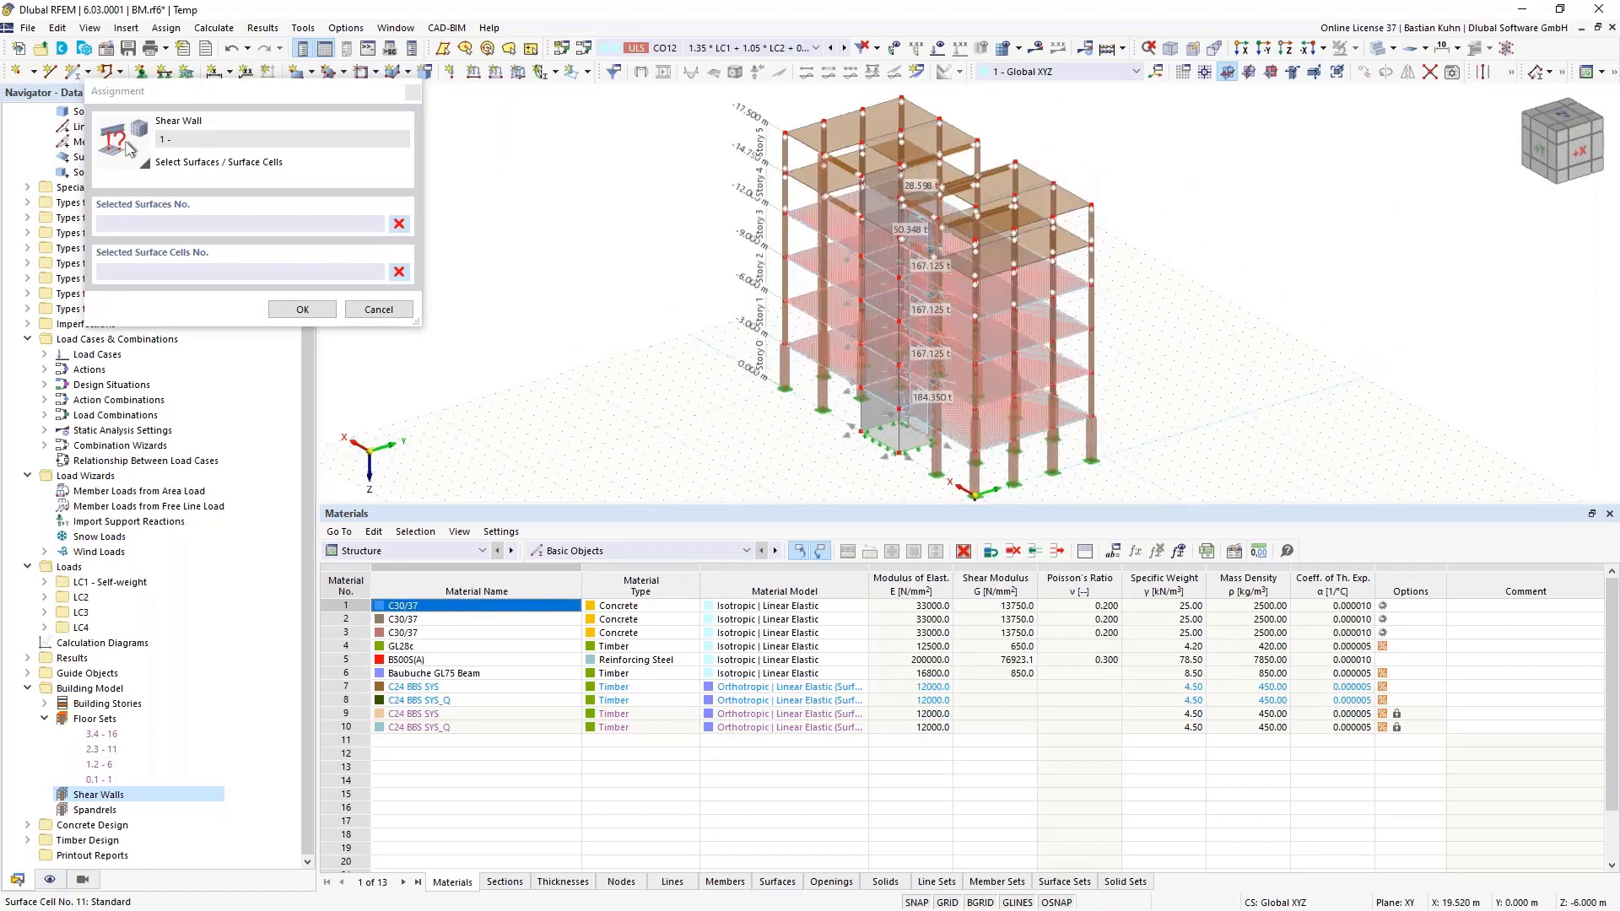
scroll(877, 434, "up", 1)
left_click(893, 438)
left_click(893, 394)
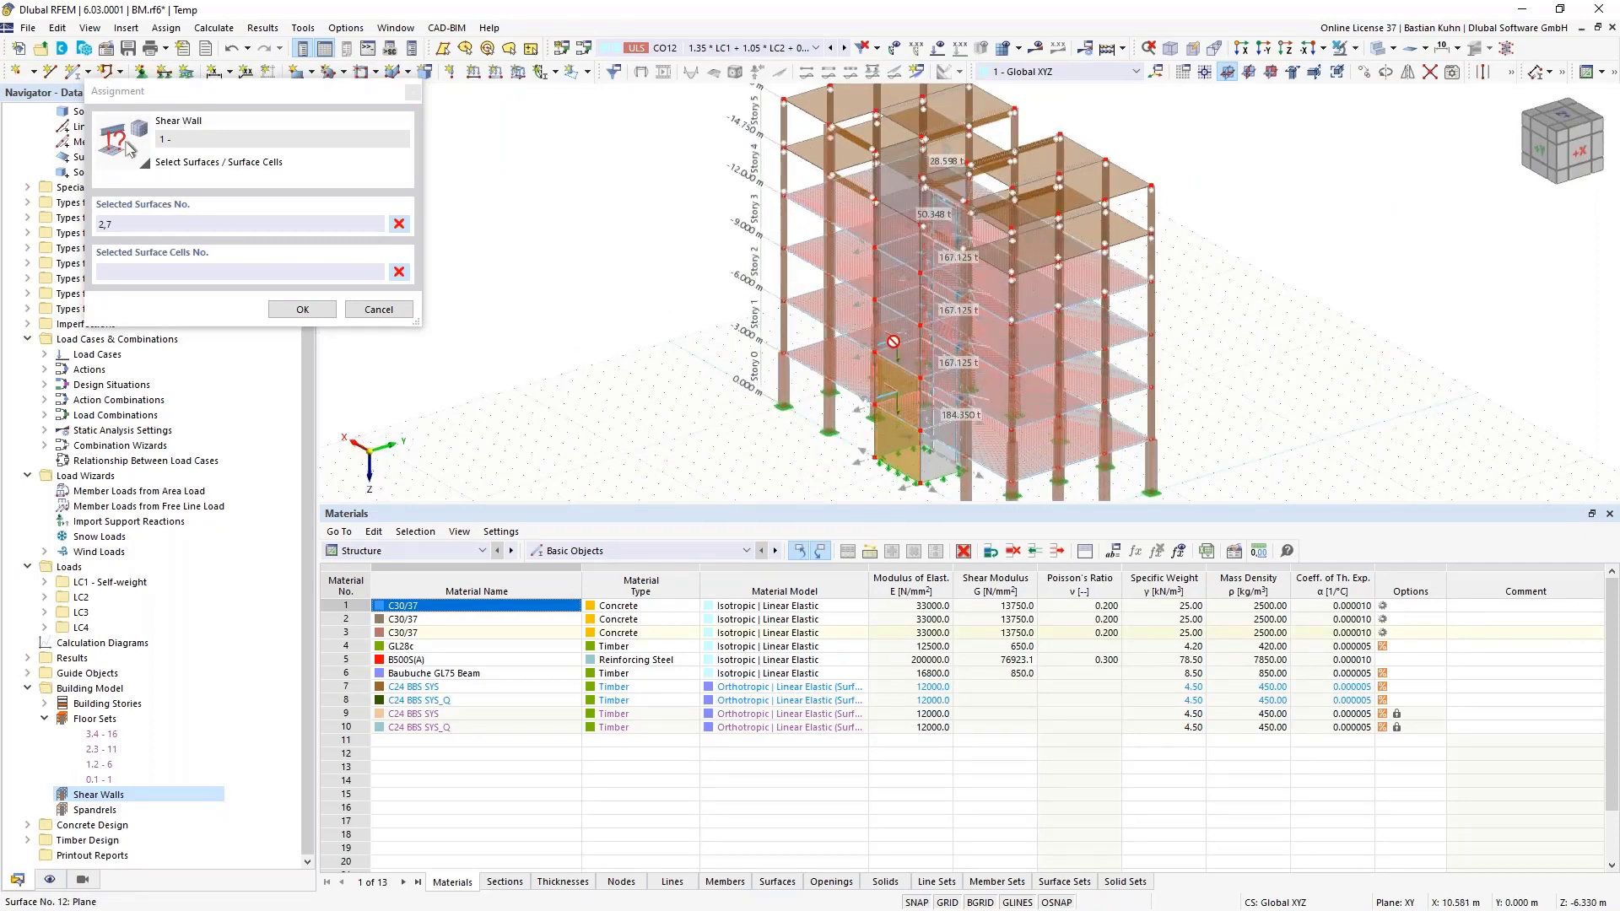
left_click(894, 345)
left_click(893, 295)
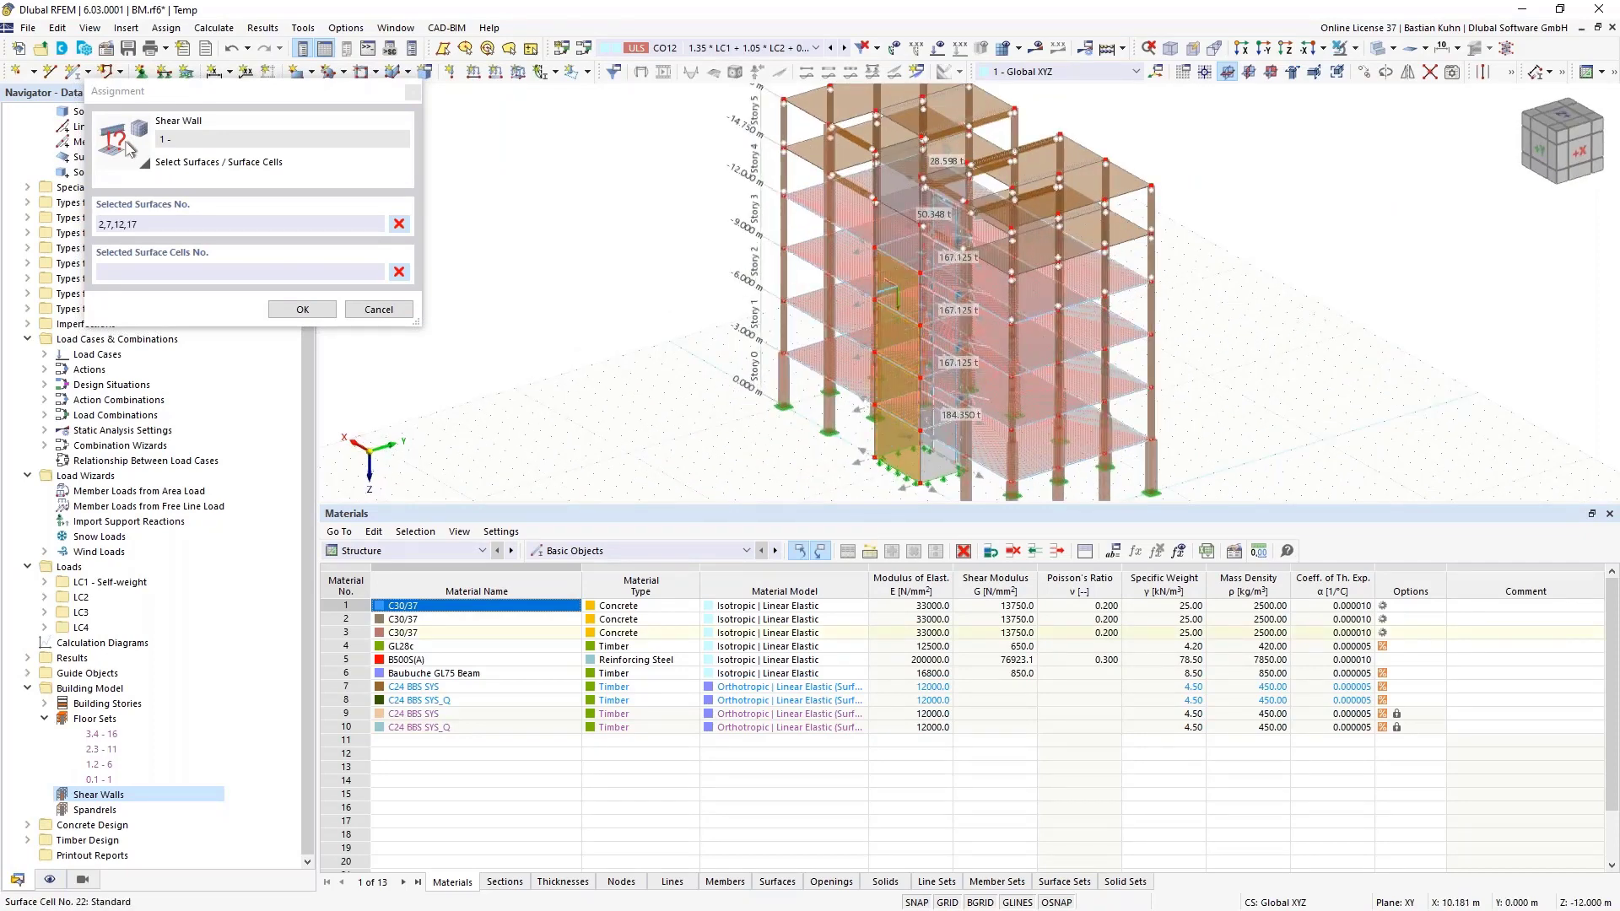
left_click(895, 228)
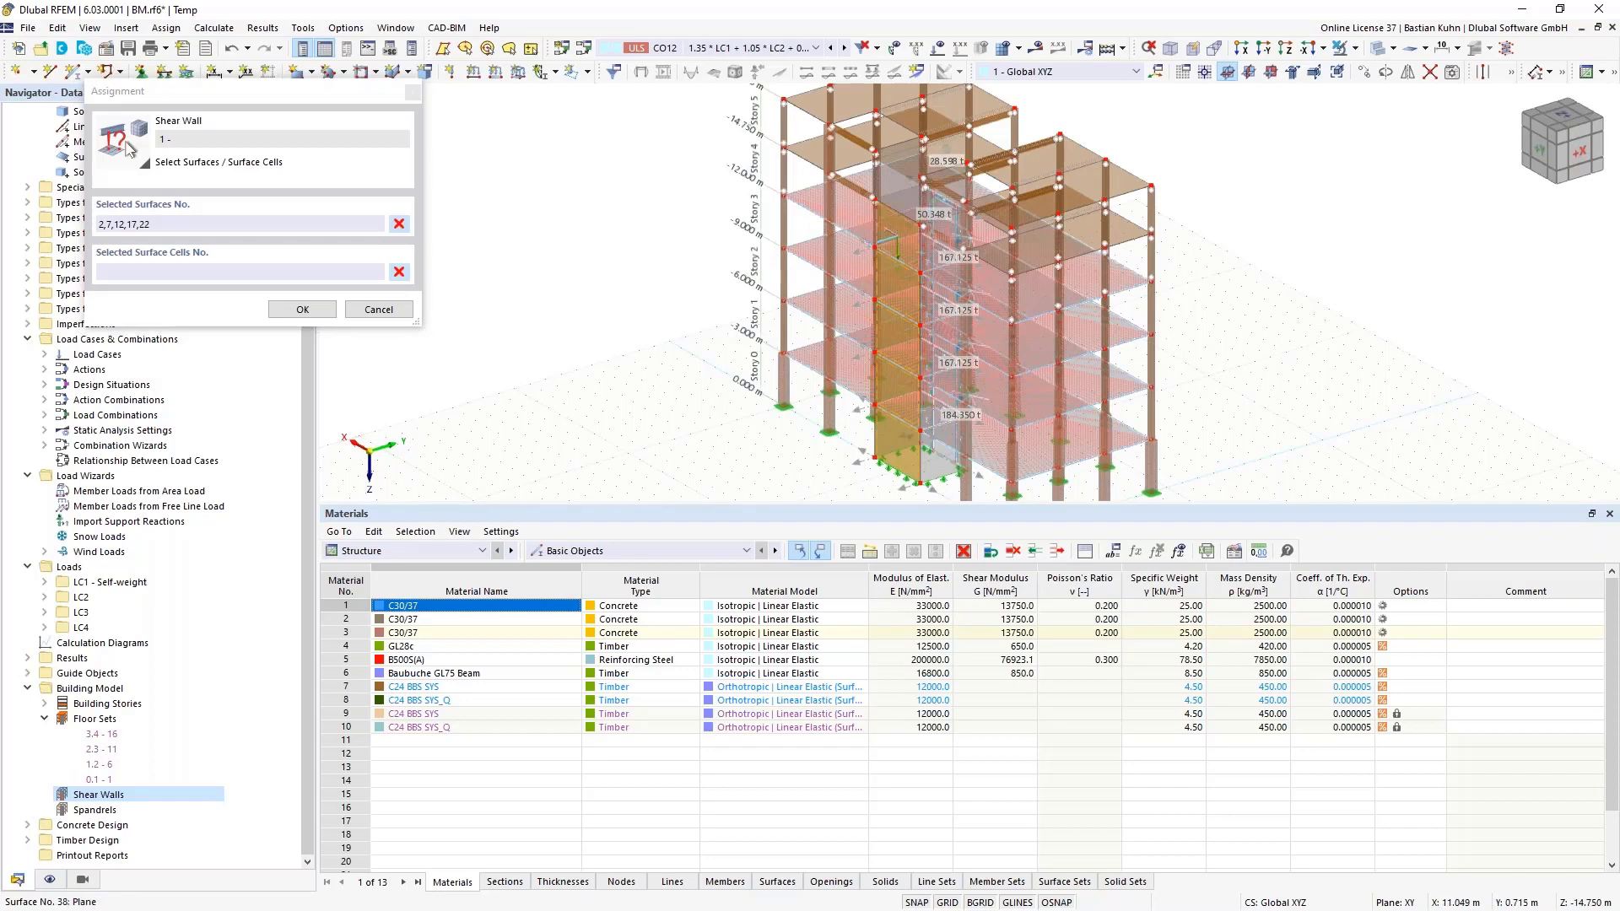
scroll(902, 173, "up", 3)
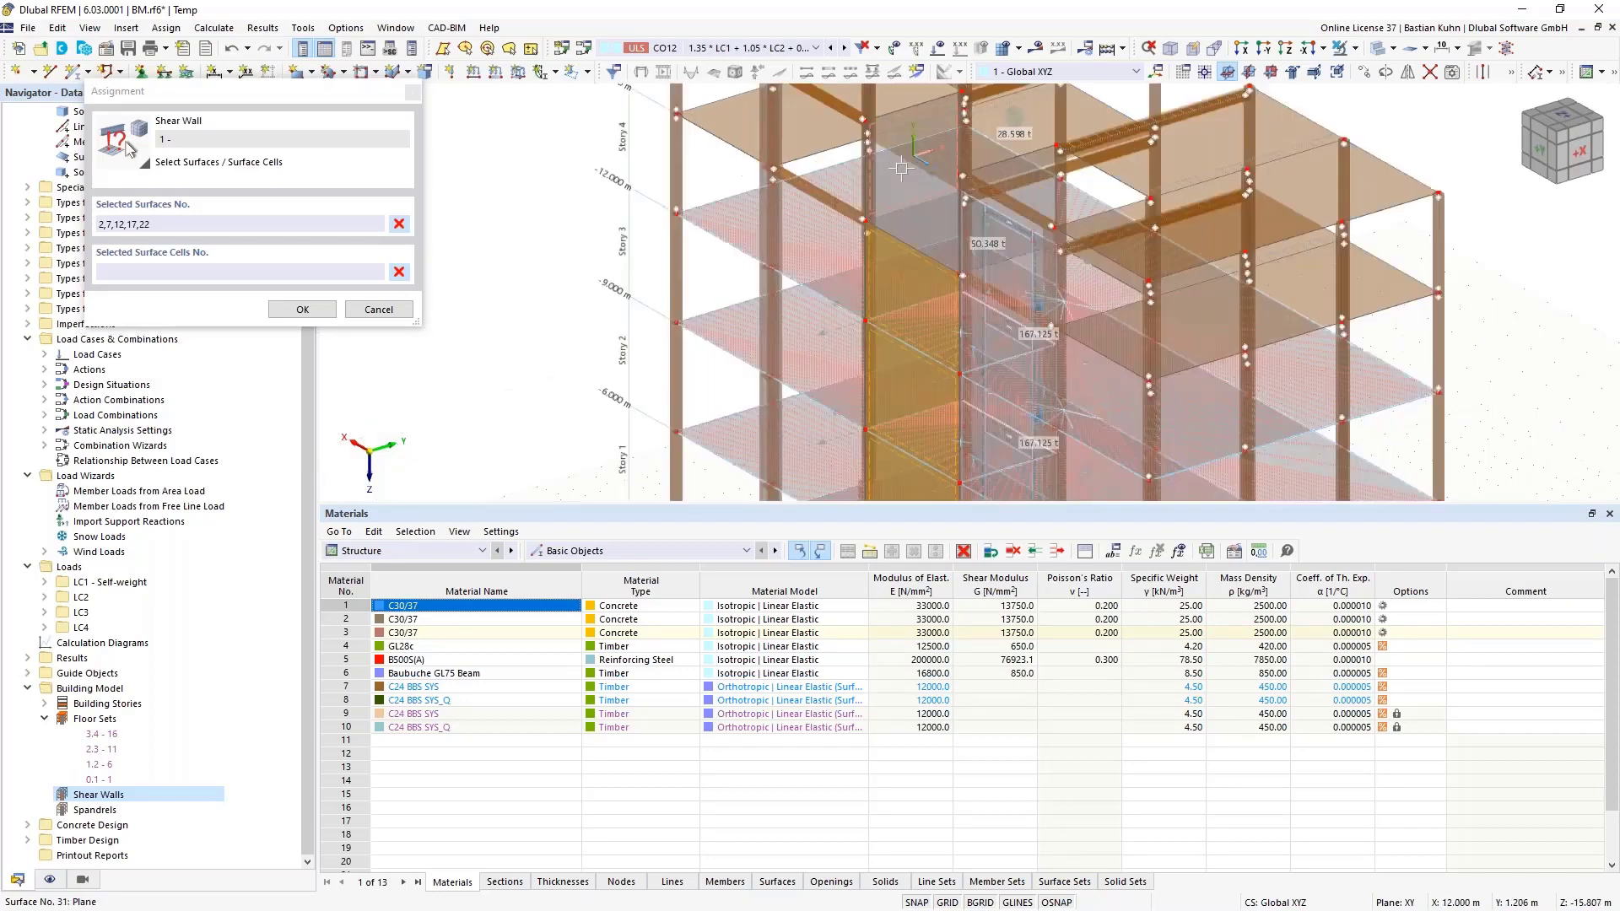
scroll(926, 211, "up", 4)
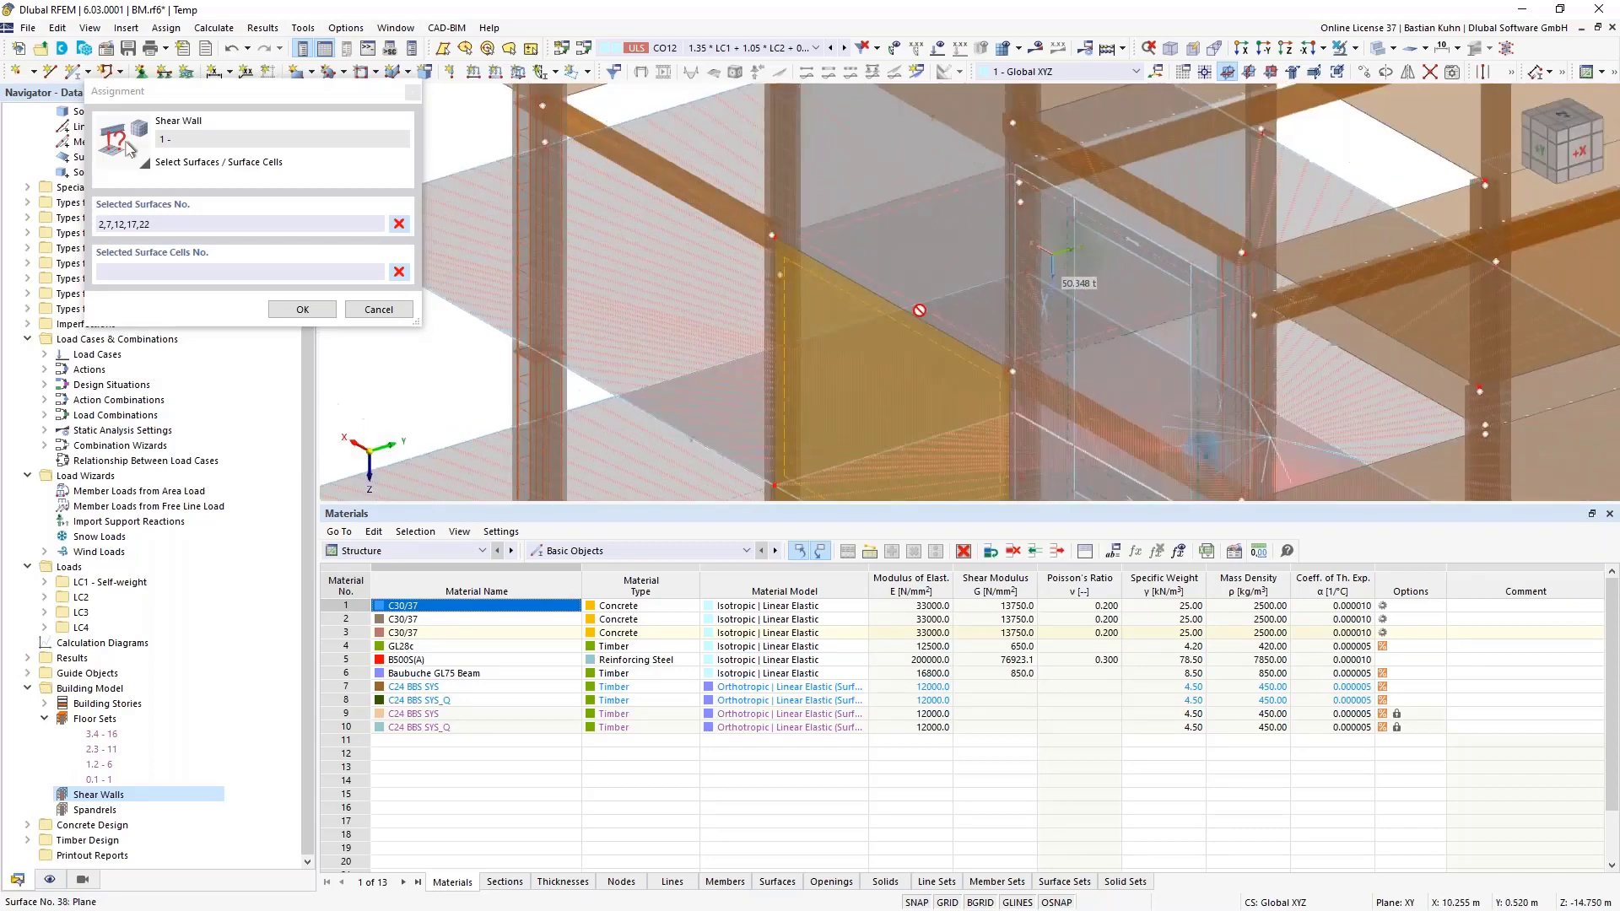
scroll(920, 311, "down", 5)
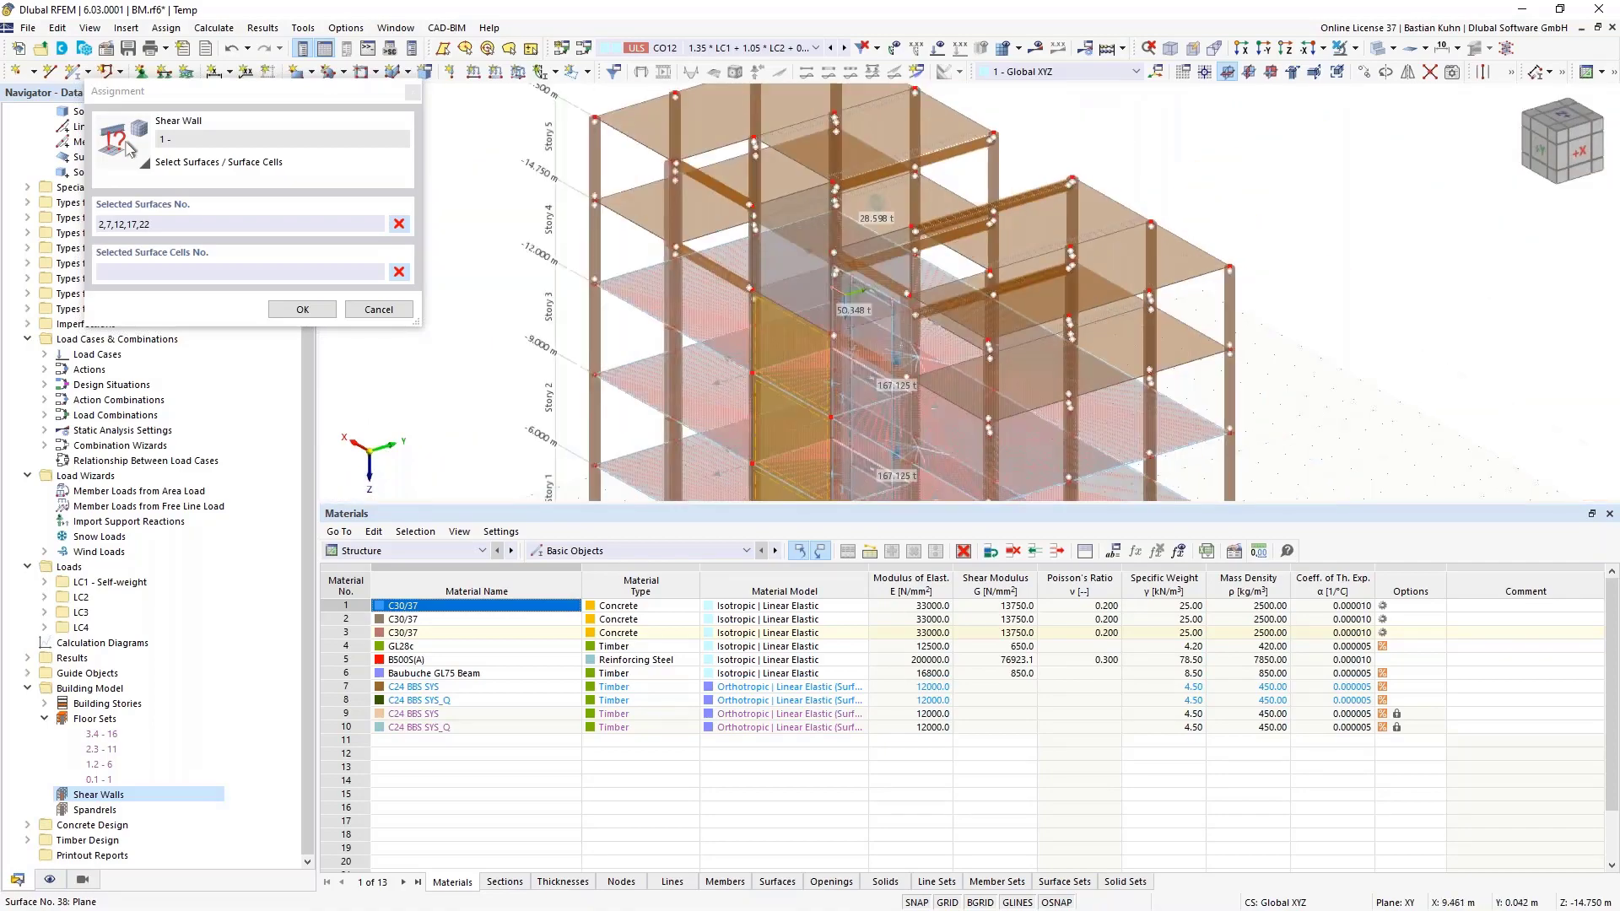
left_click(302, 309)
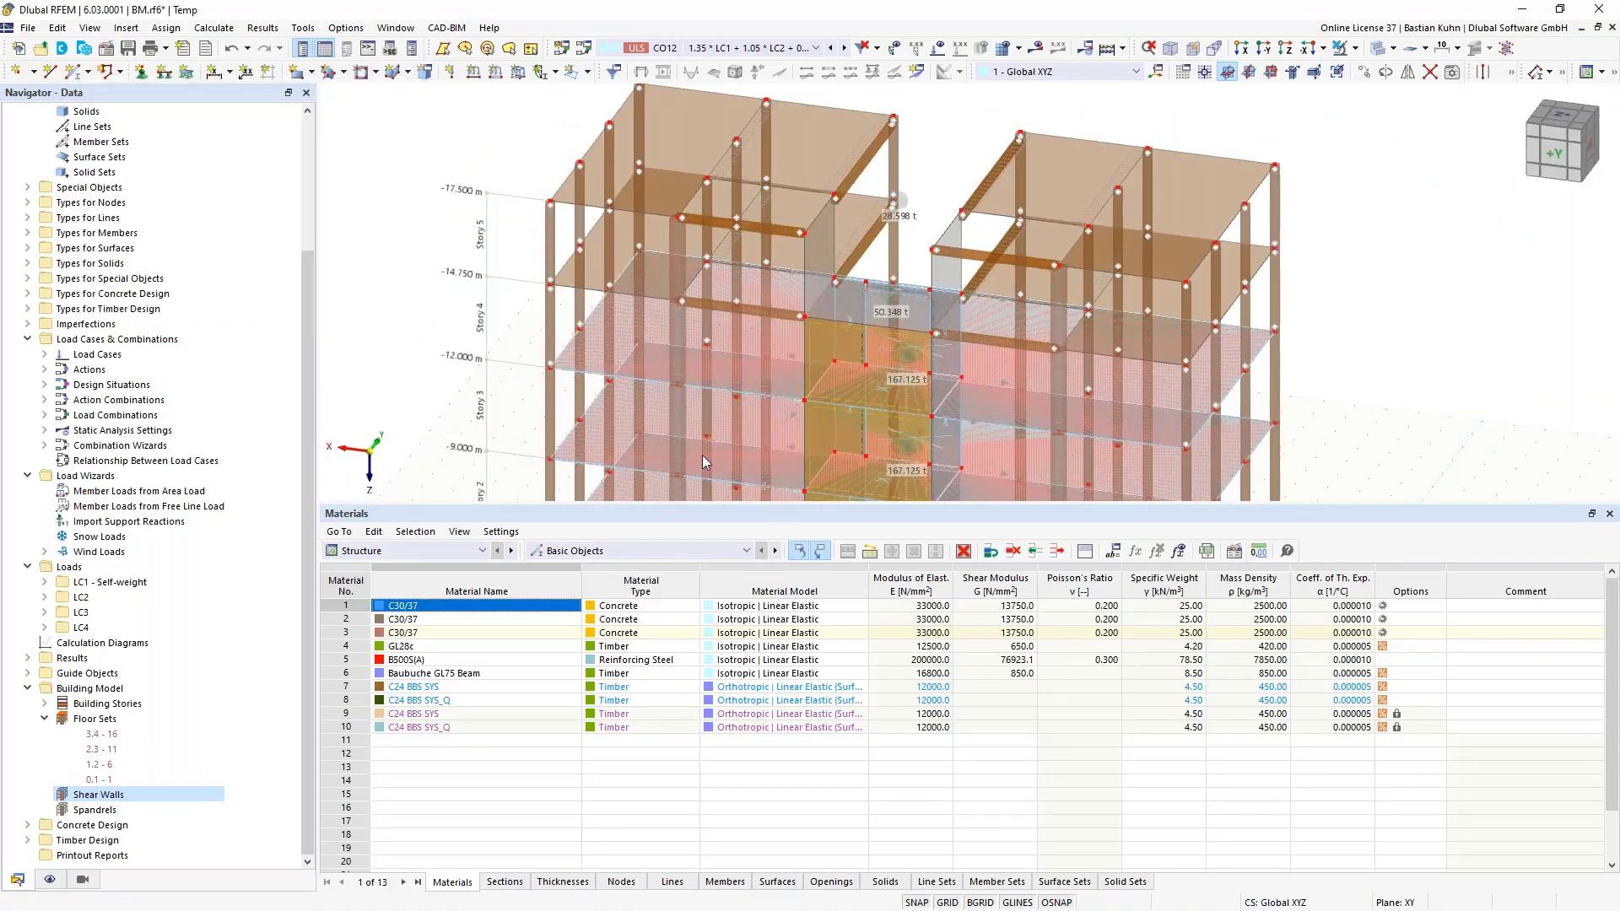
double_click(680, 403)
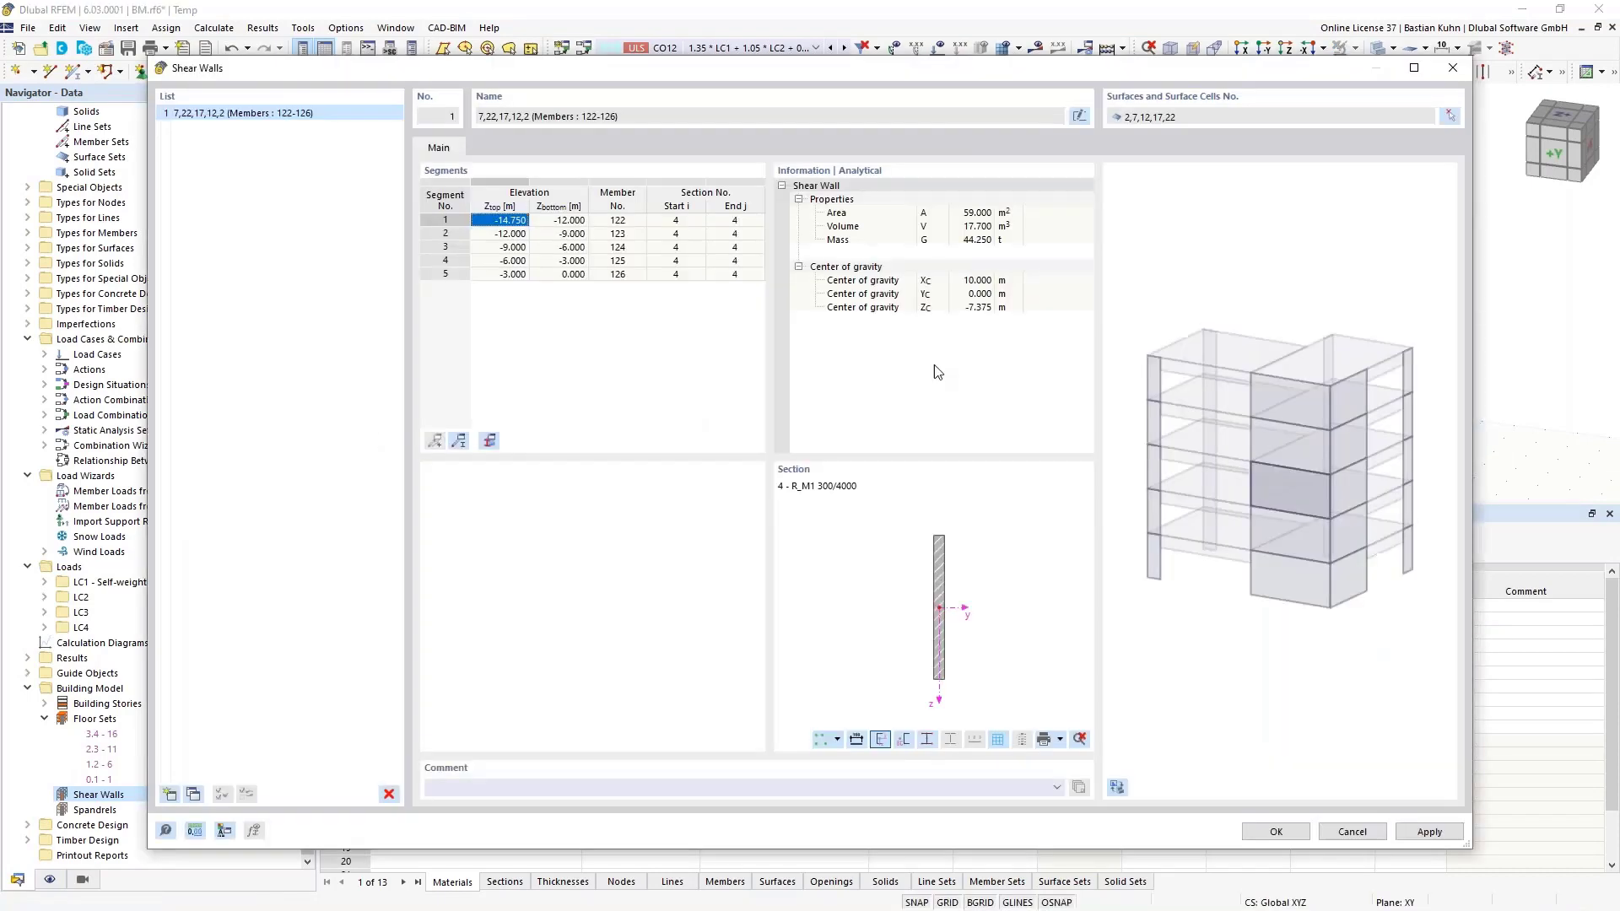
Show the actual model in the shear wall preview and apply the definition of shear wall 1.
left_click(1117, 786)
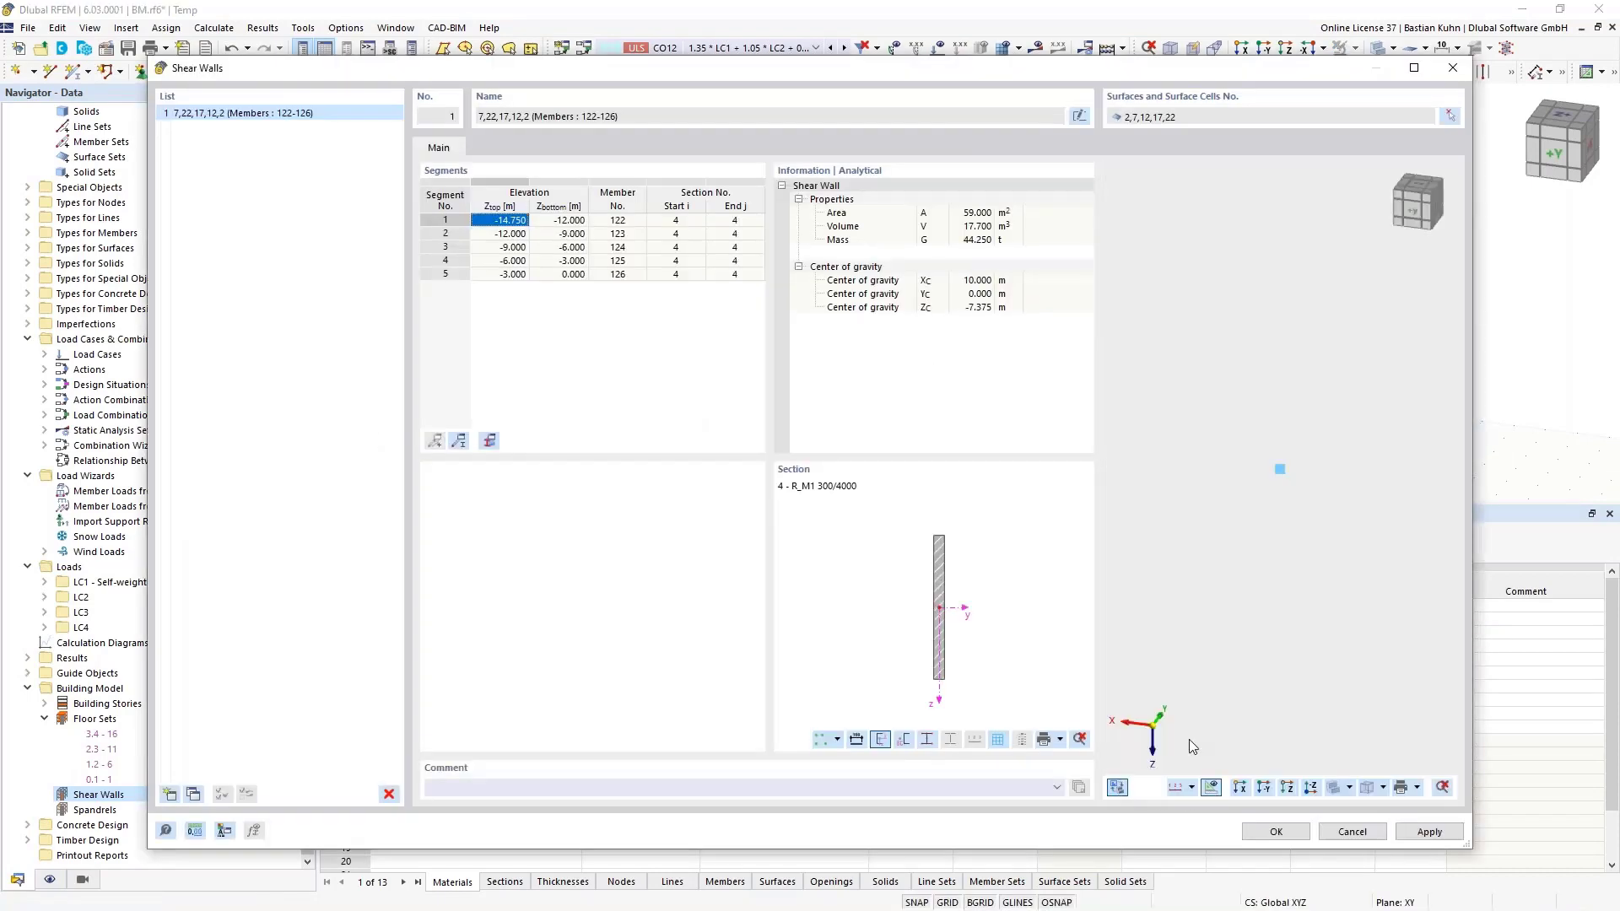
left_click(1425, 831)
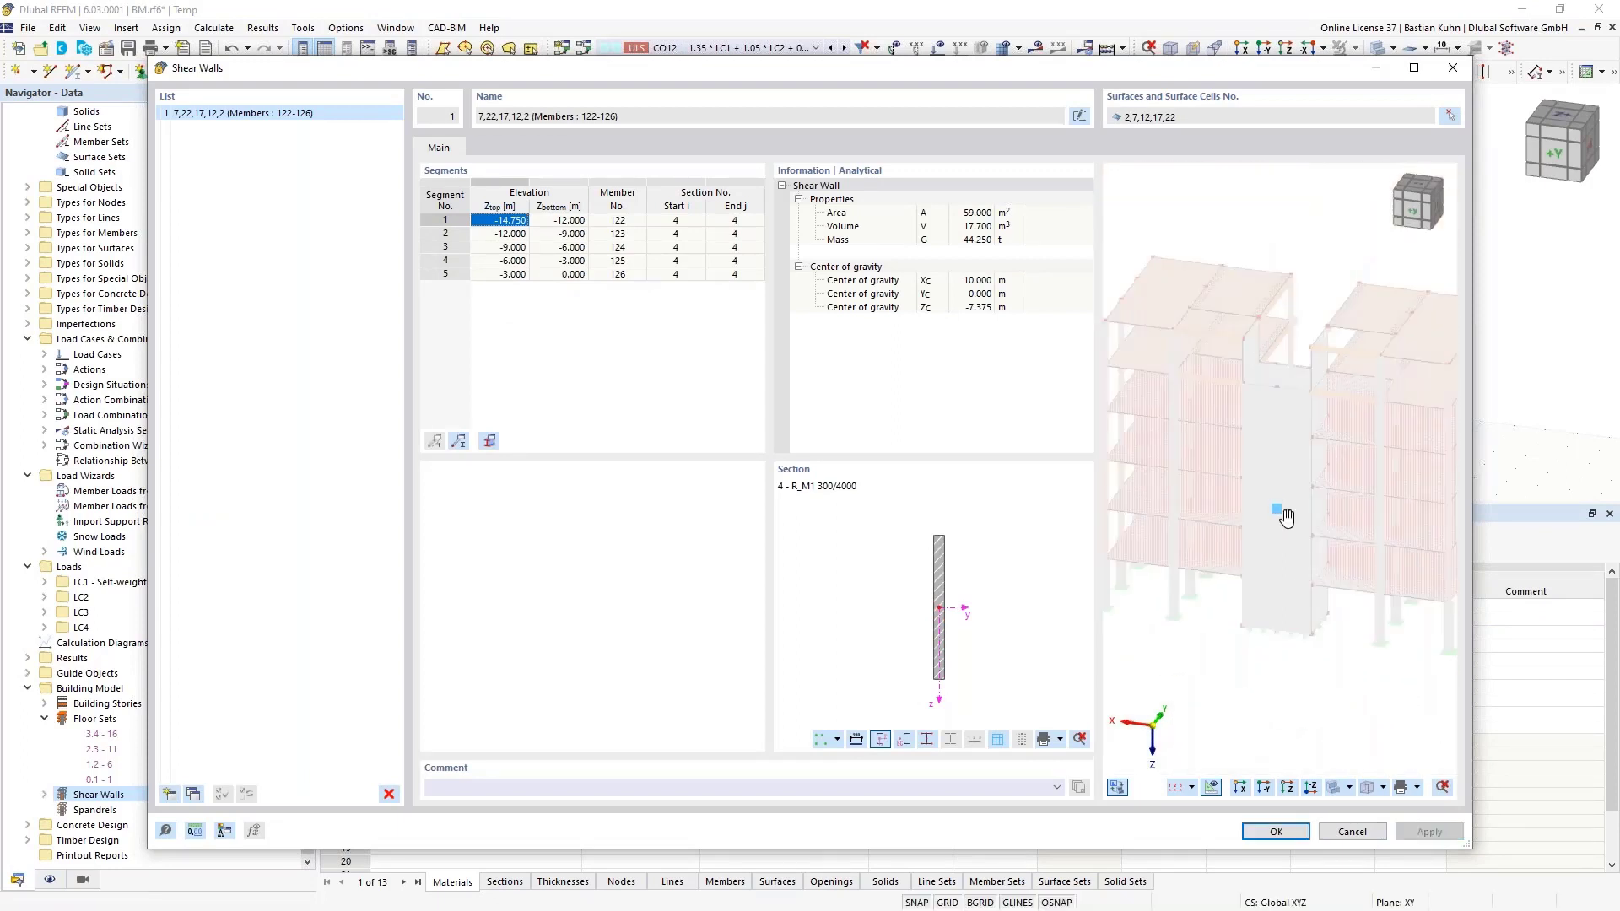
middle_click_drag(1278, 521, 1250, 582, "ctrl")
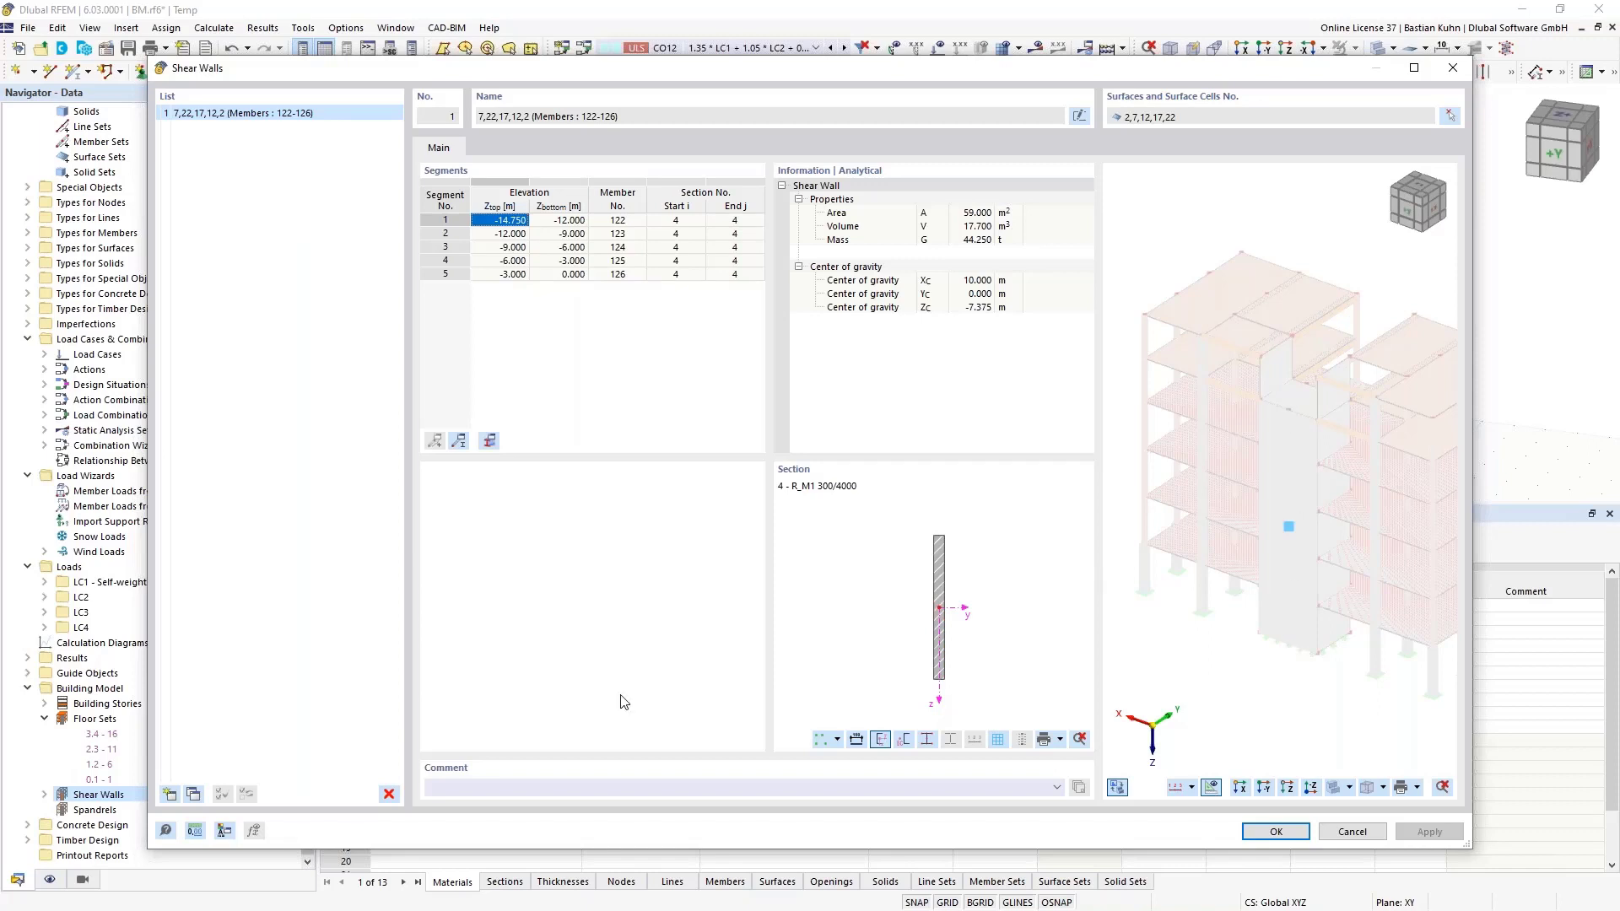
Create shear wall 2 from the stacked core side wall surfaces 4, 9, 14, 19, 24 and 32.
left_click(169, 794)
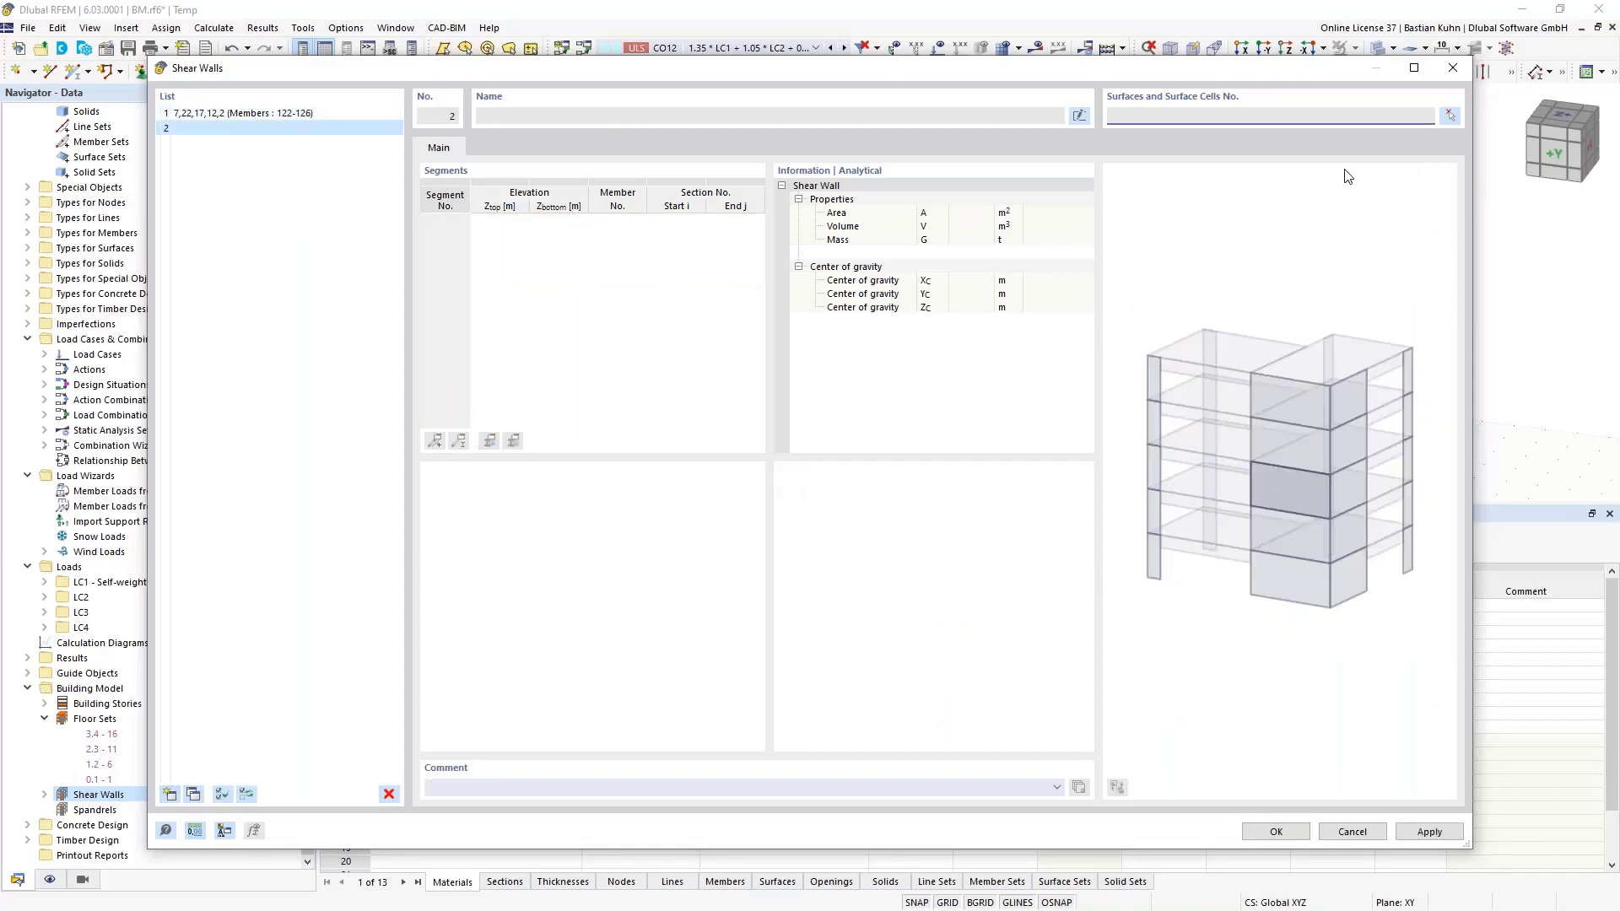
left_click(1449, 117)
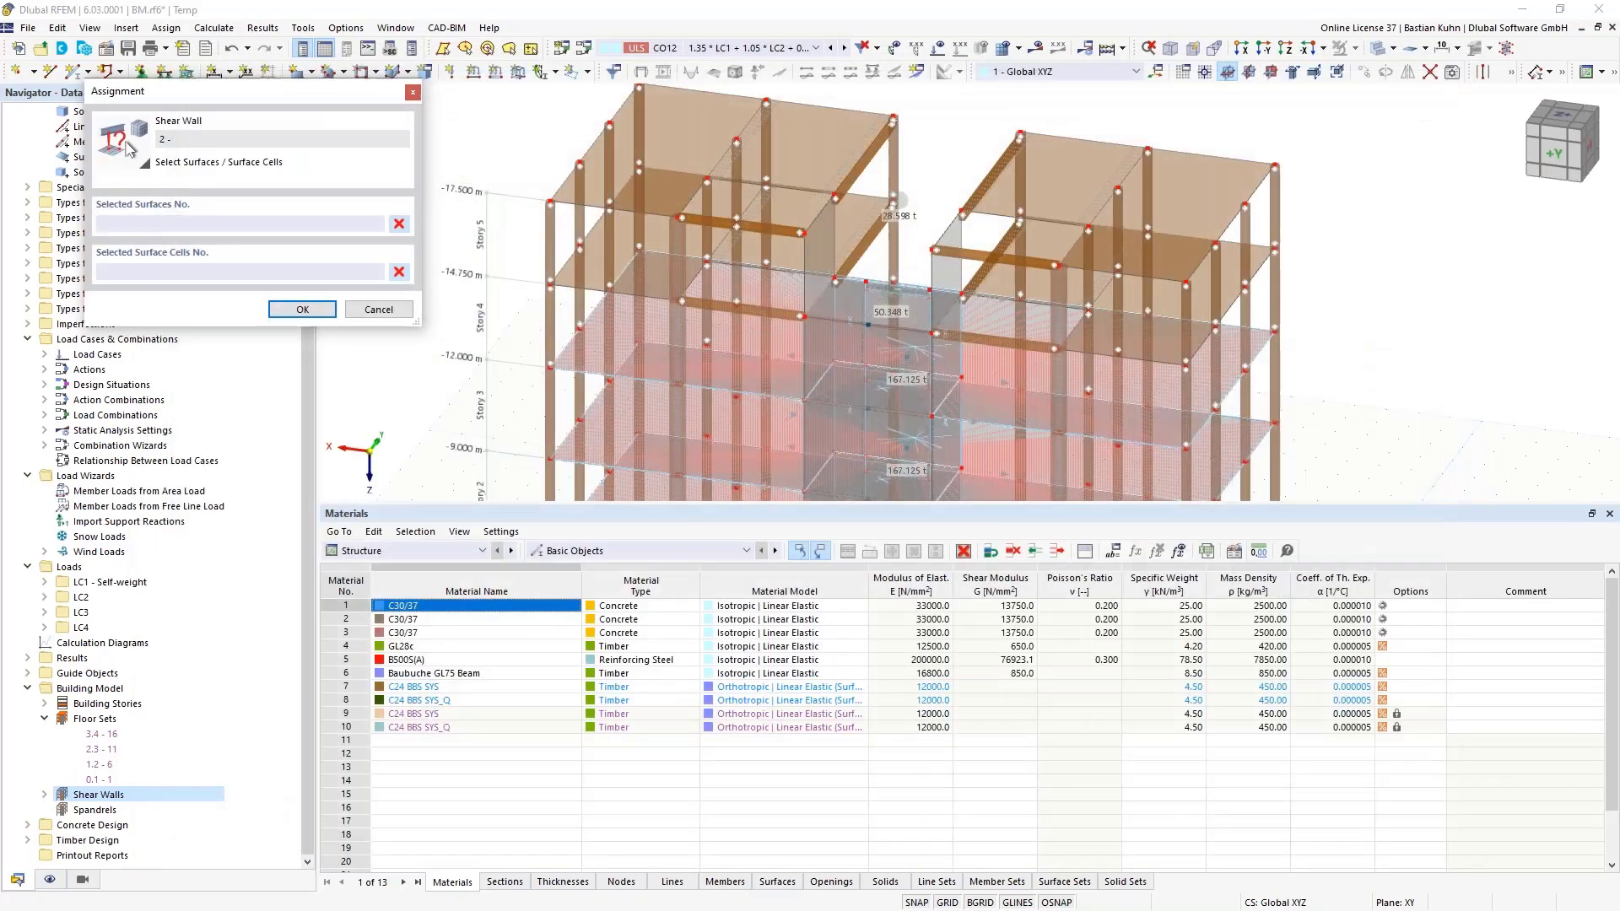
middle_click_drag(907, 418, 1012, 168)
scroll(1044, 332, "up", 1)
left_click(1044, 332)
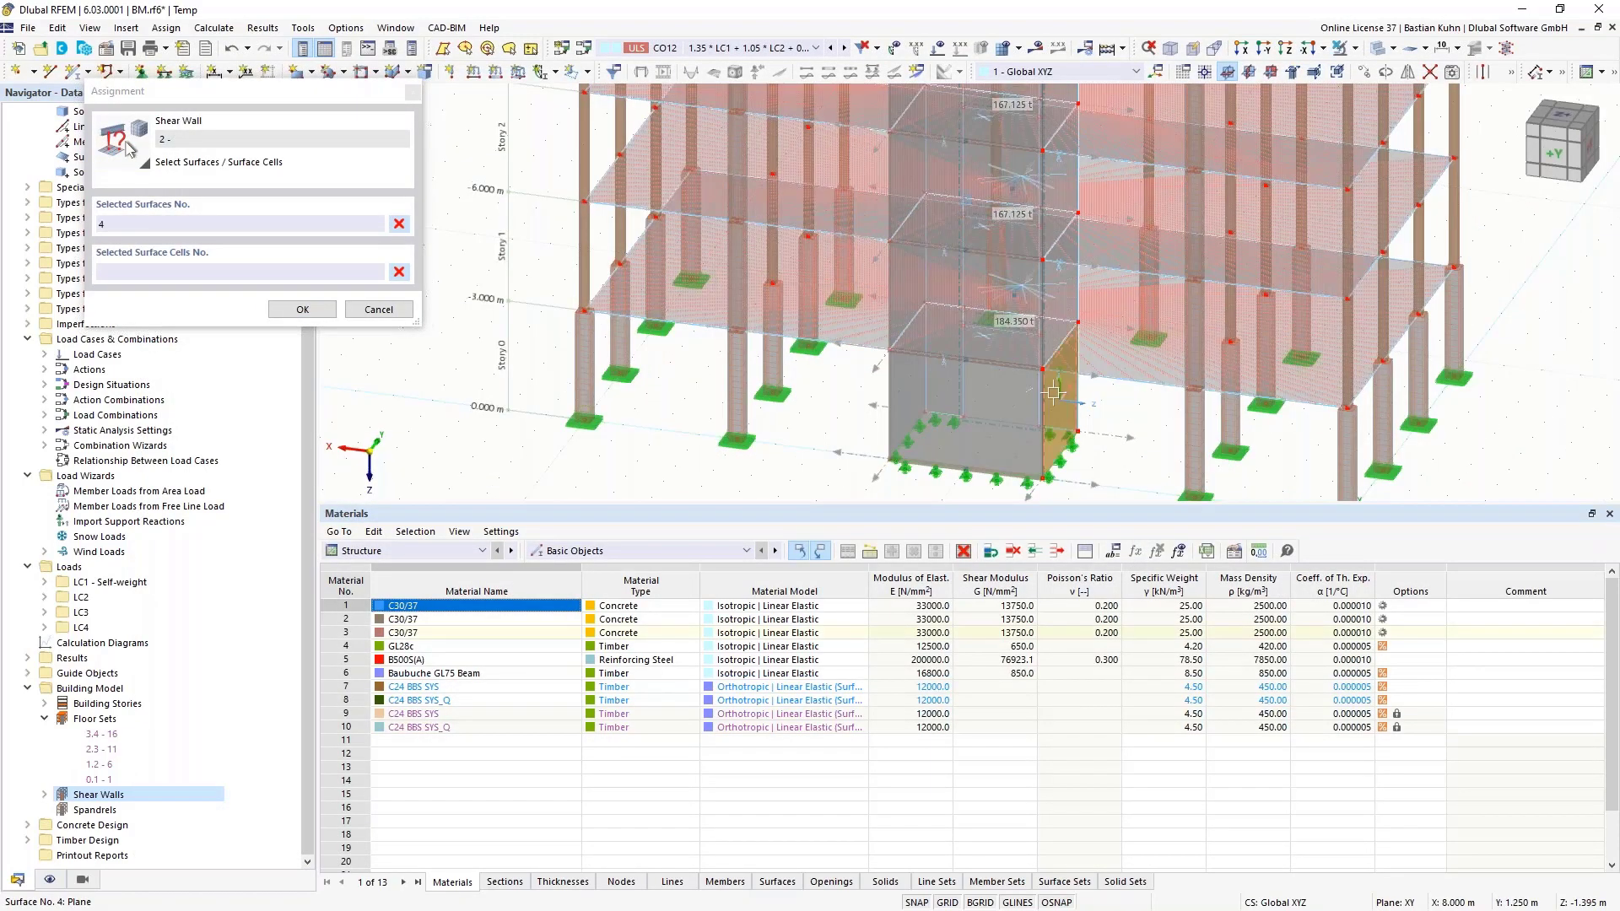
left_click(1046, 287)
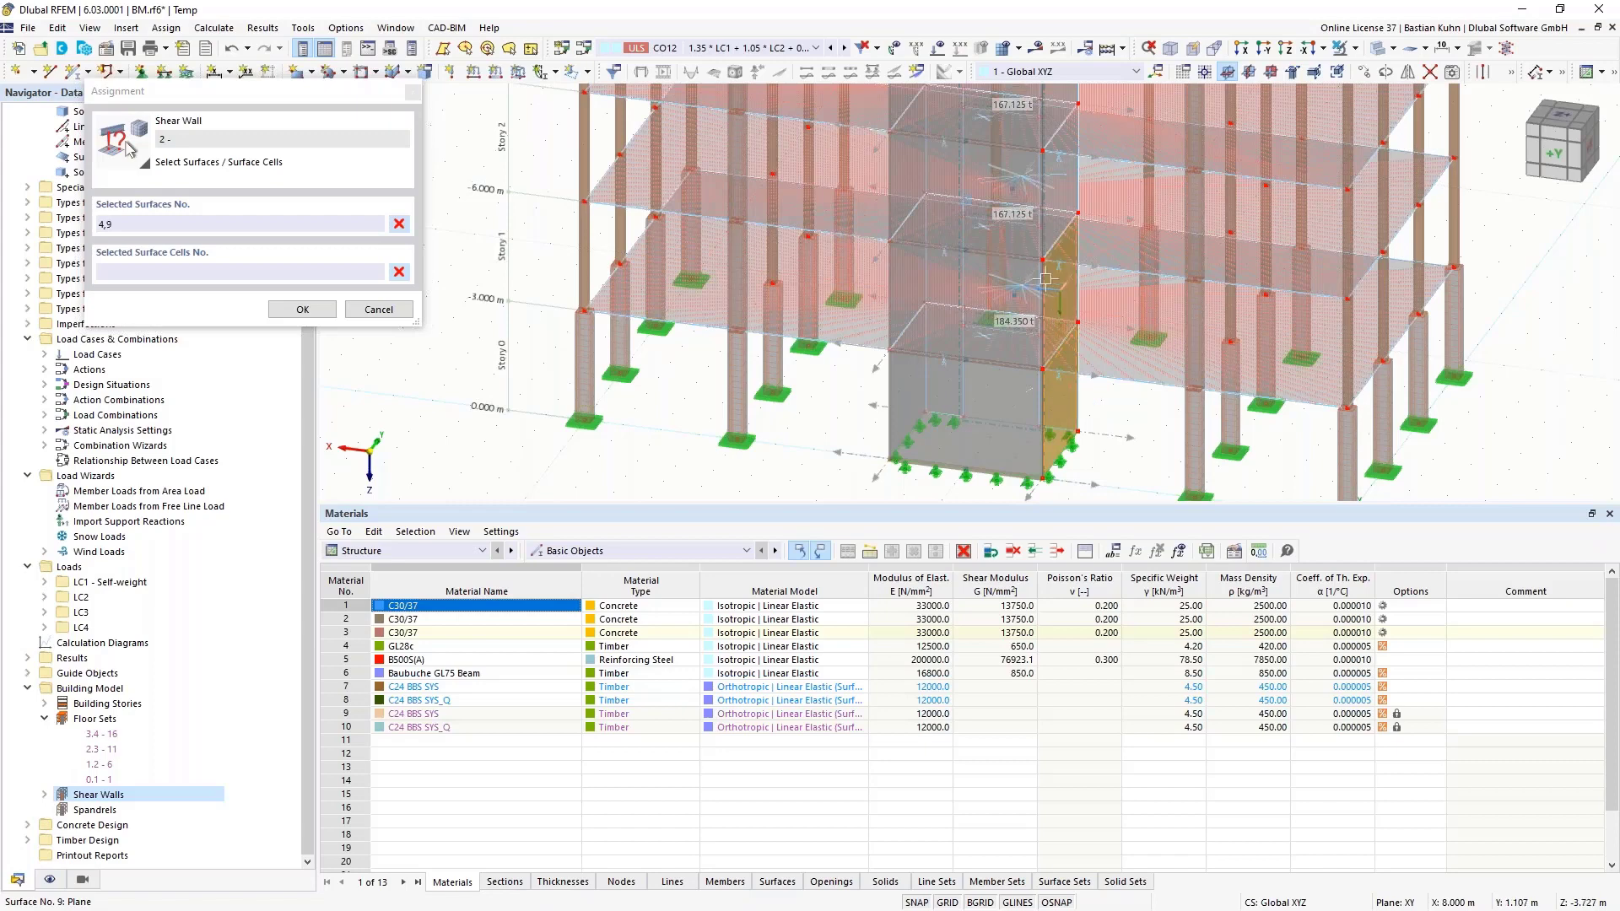
left_click(1050, 236)
middle_click_drag(1055, 169, 1046, 289)
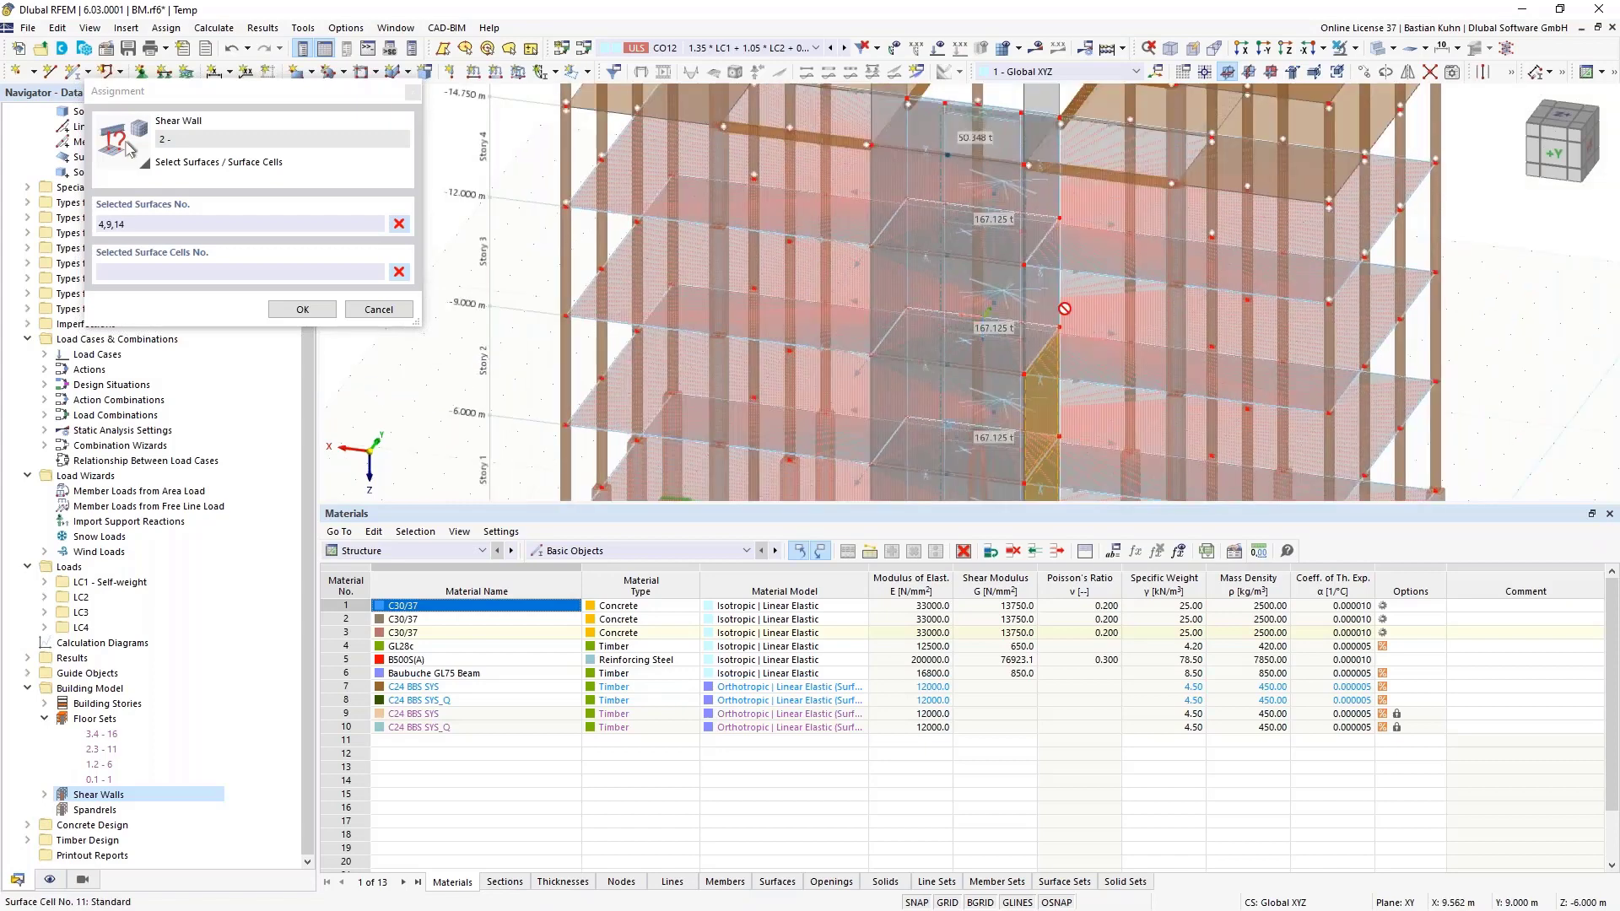
left_click(1035, 283)
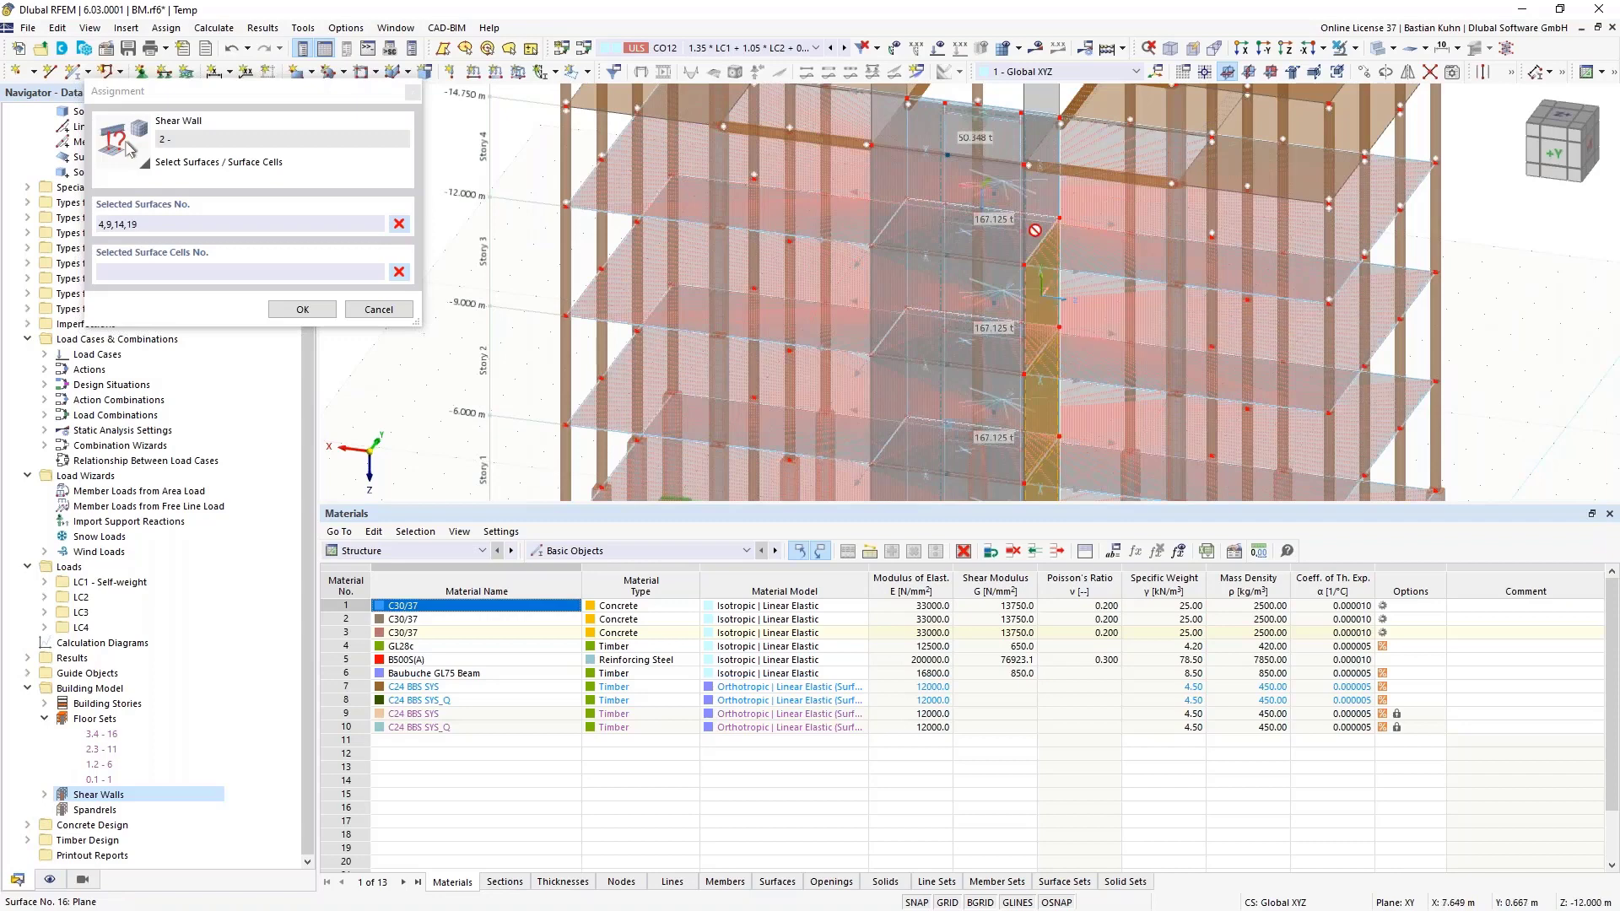
left_click(1034, 224)
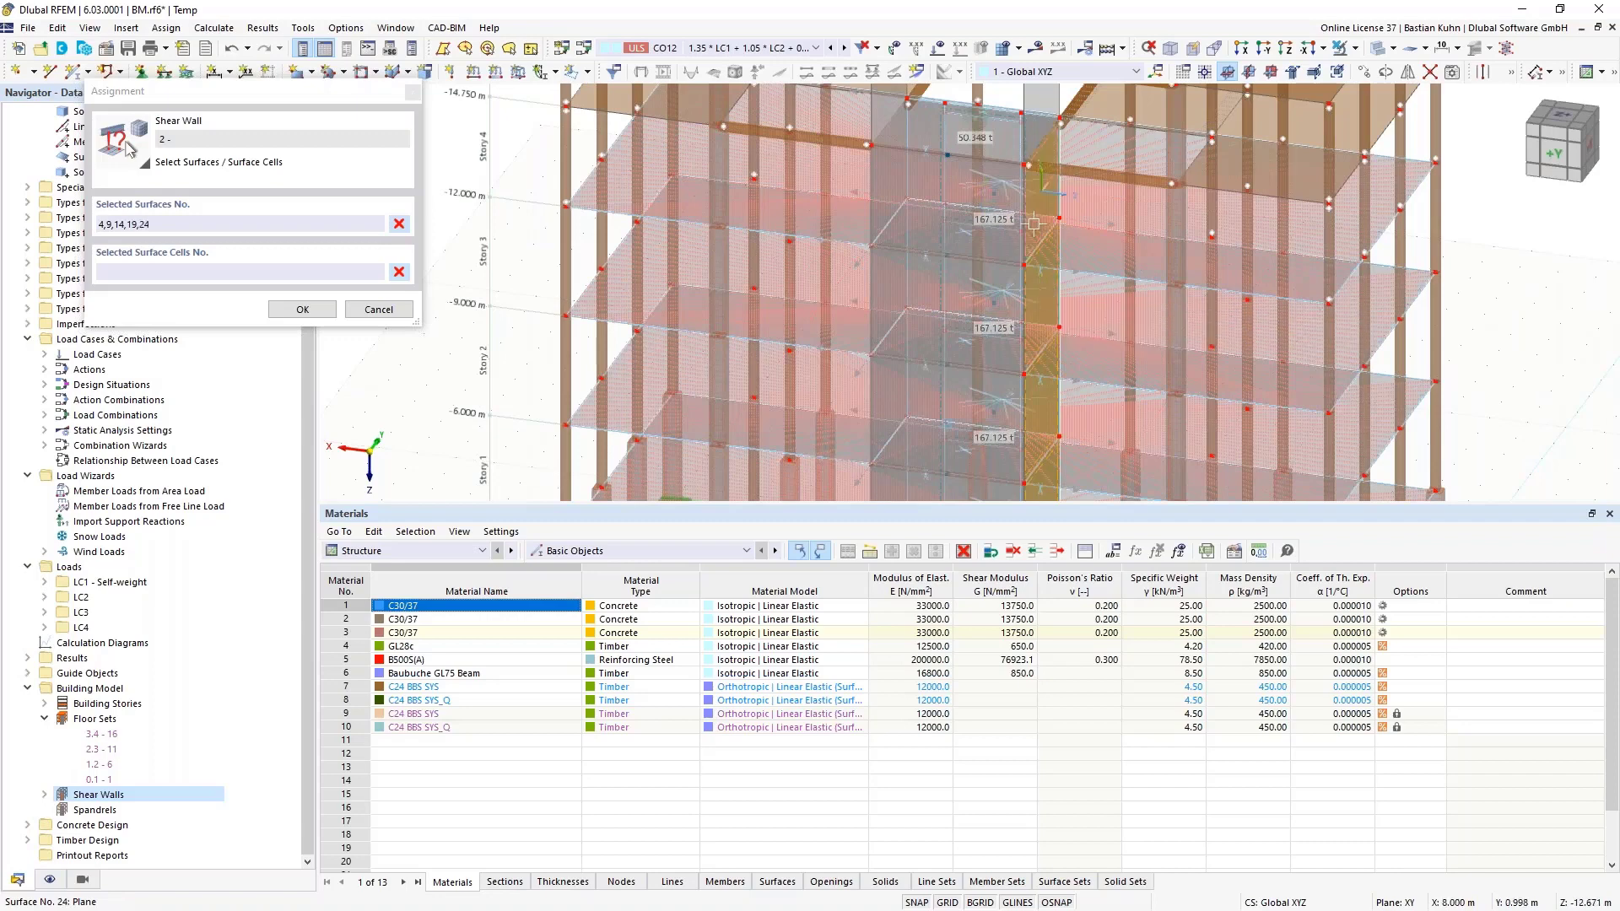
left_click(1040, 139)
scroll(1077, 473, "down", 2)
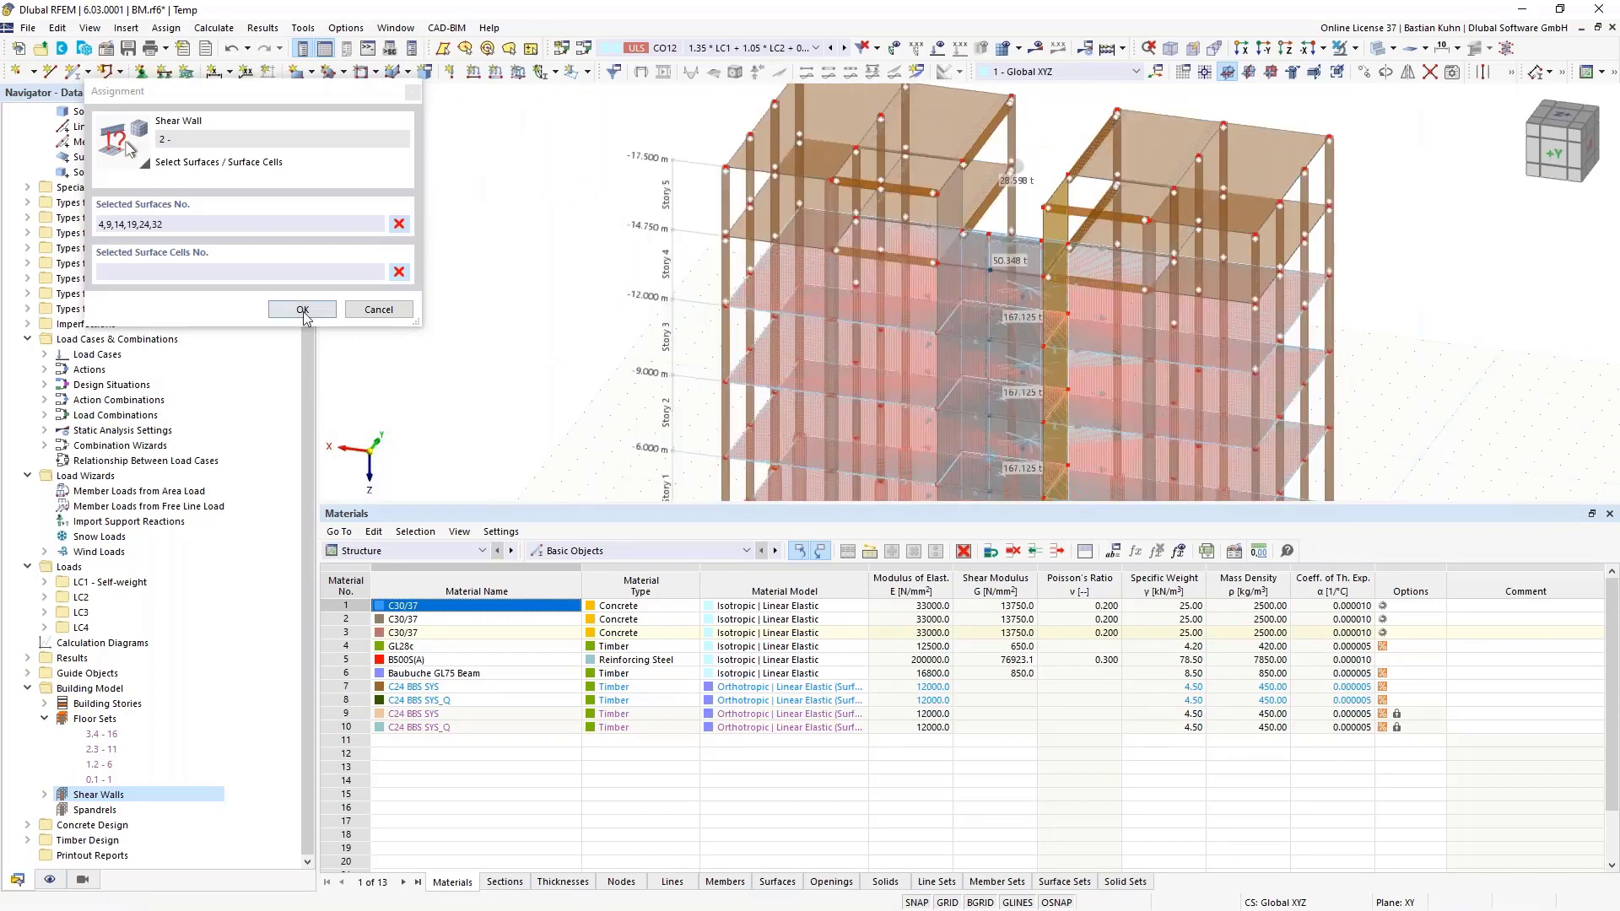
left_click(302, 309)
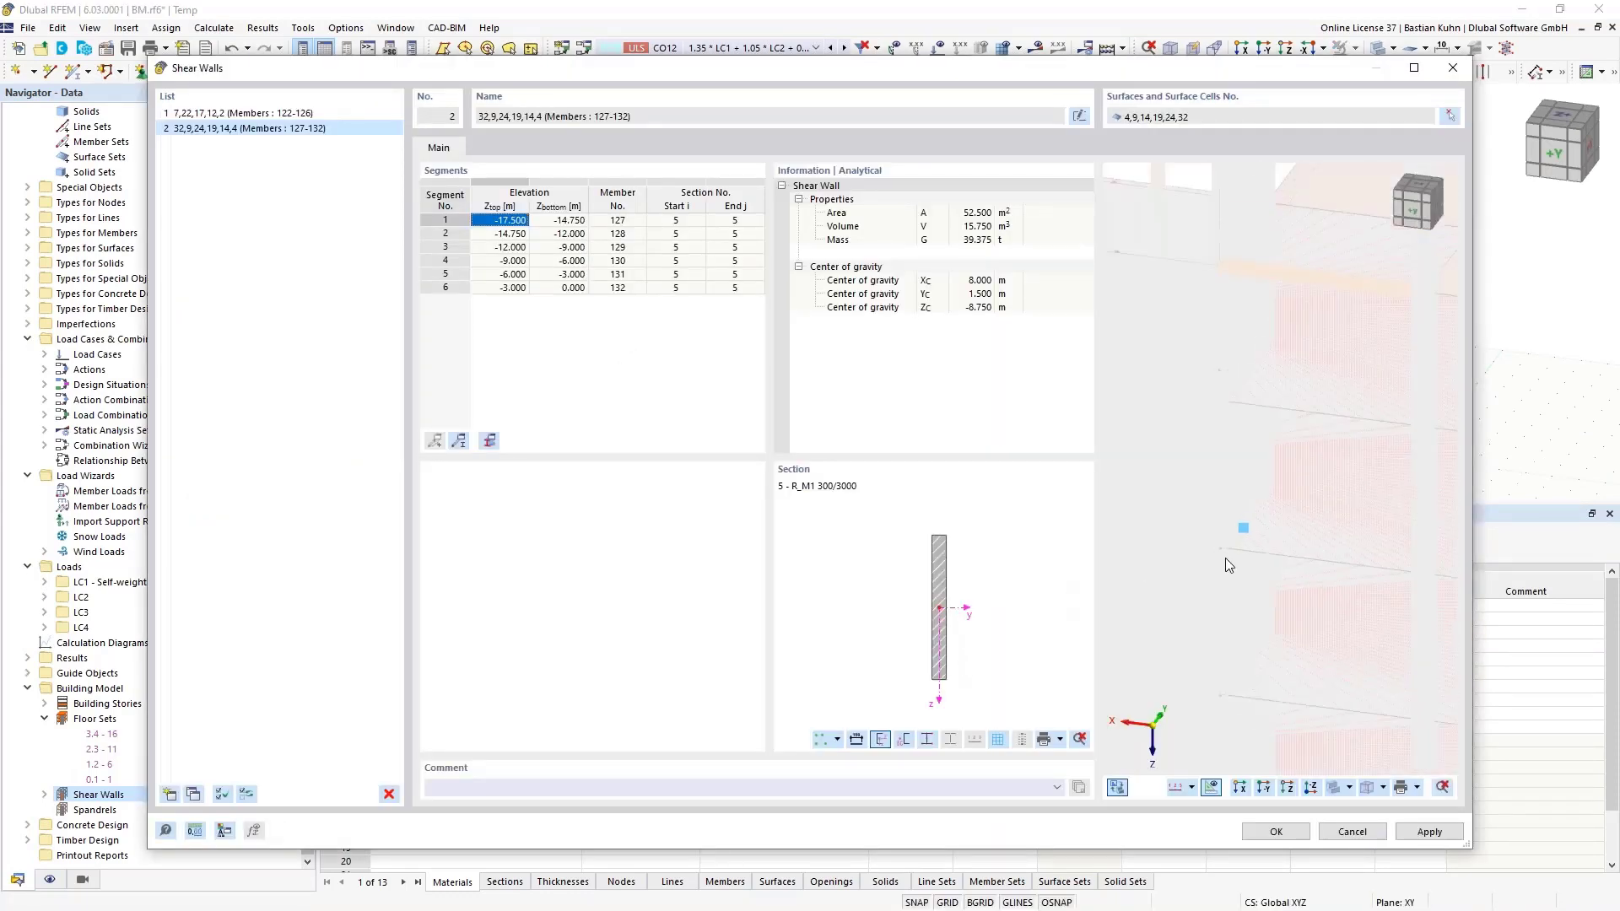
Create shear wall 3 from the opposite core side wall surfaces 3, 8, 13, 18, 23 and 31, and save all shear walls.
left_click(172, 797)
left_click(1449, 116)
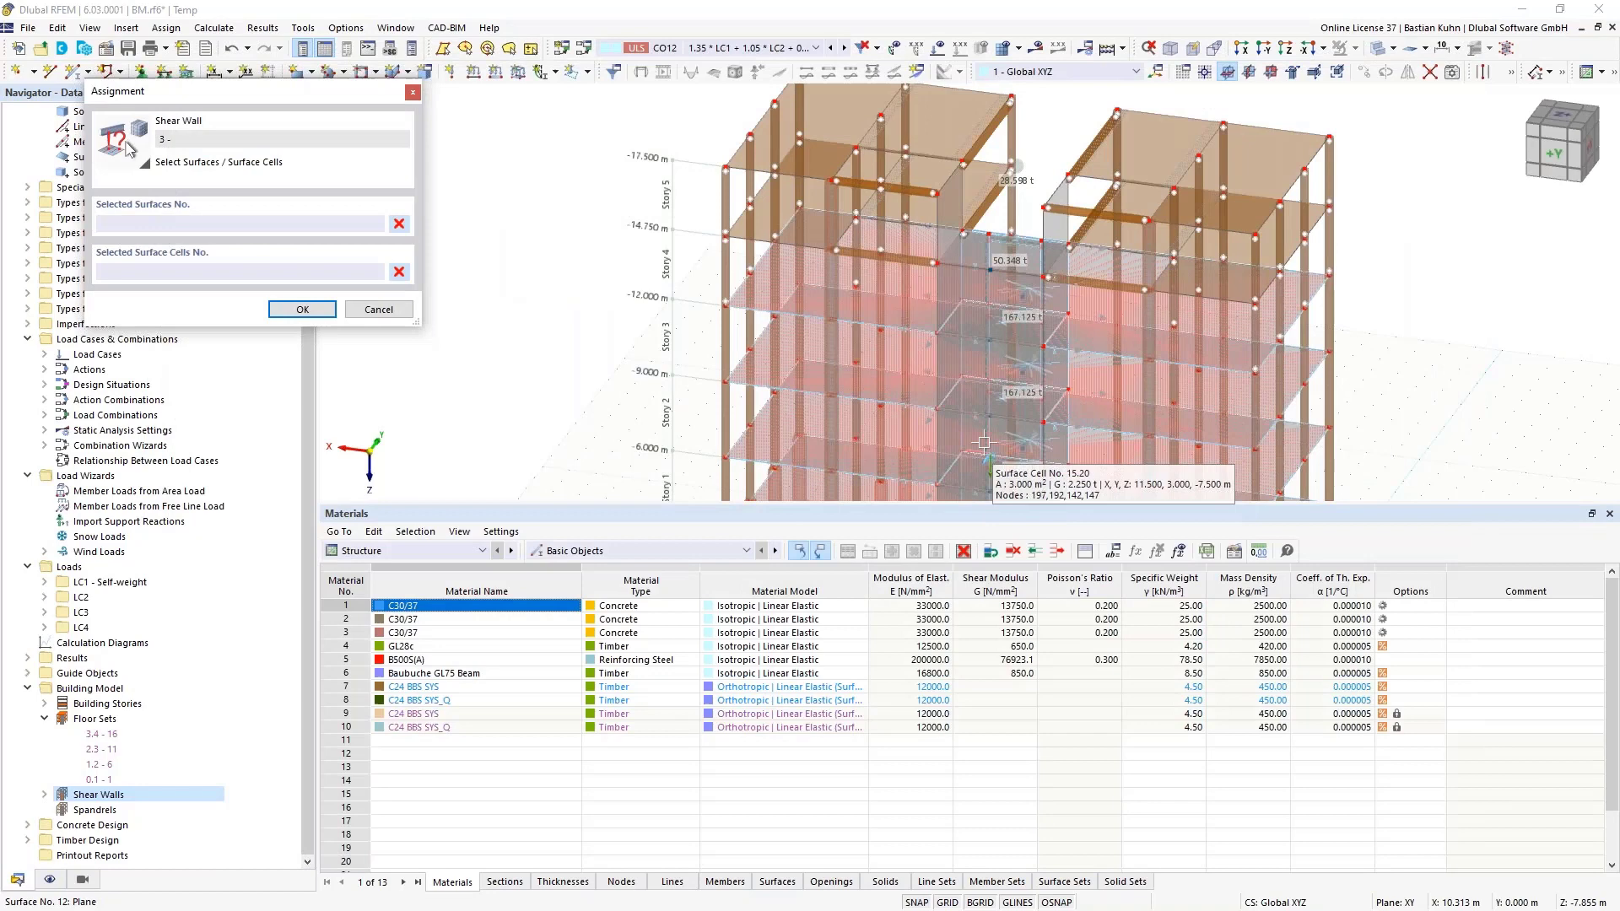
middle_click_drag(983, 442, 1159, 270)
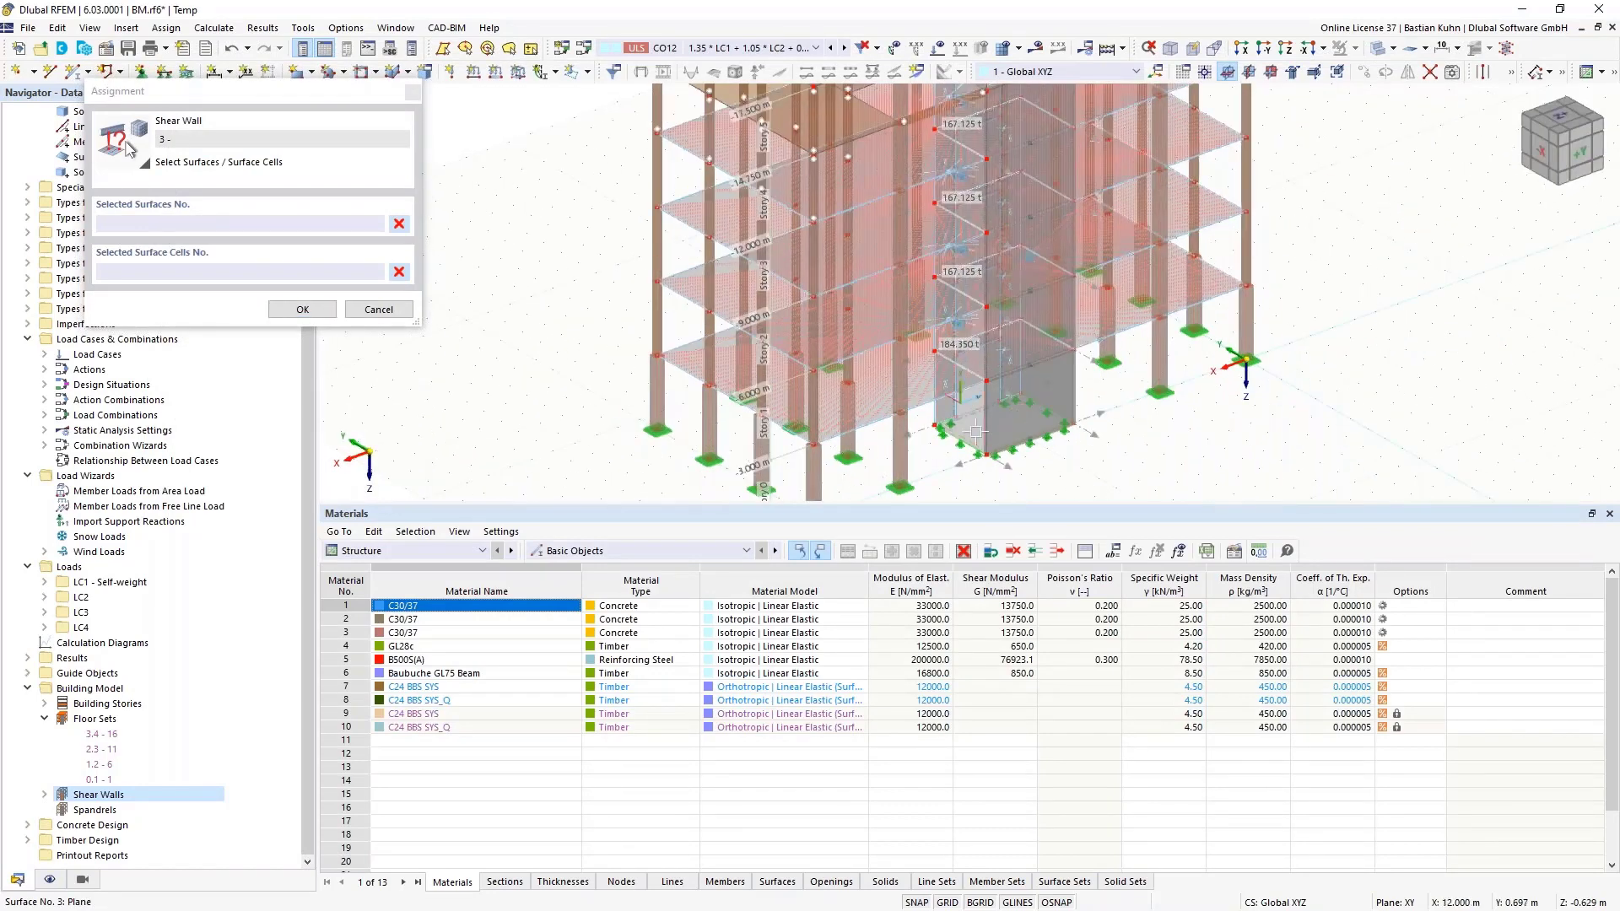
left_click(965, 409)
left_click(968, 338)
left_click(966, 257)
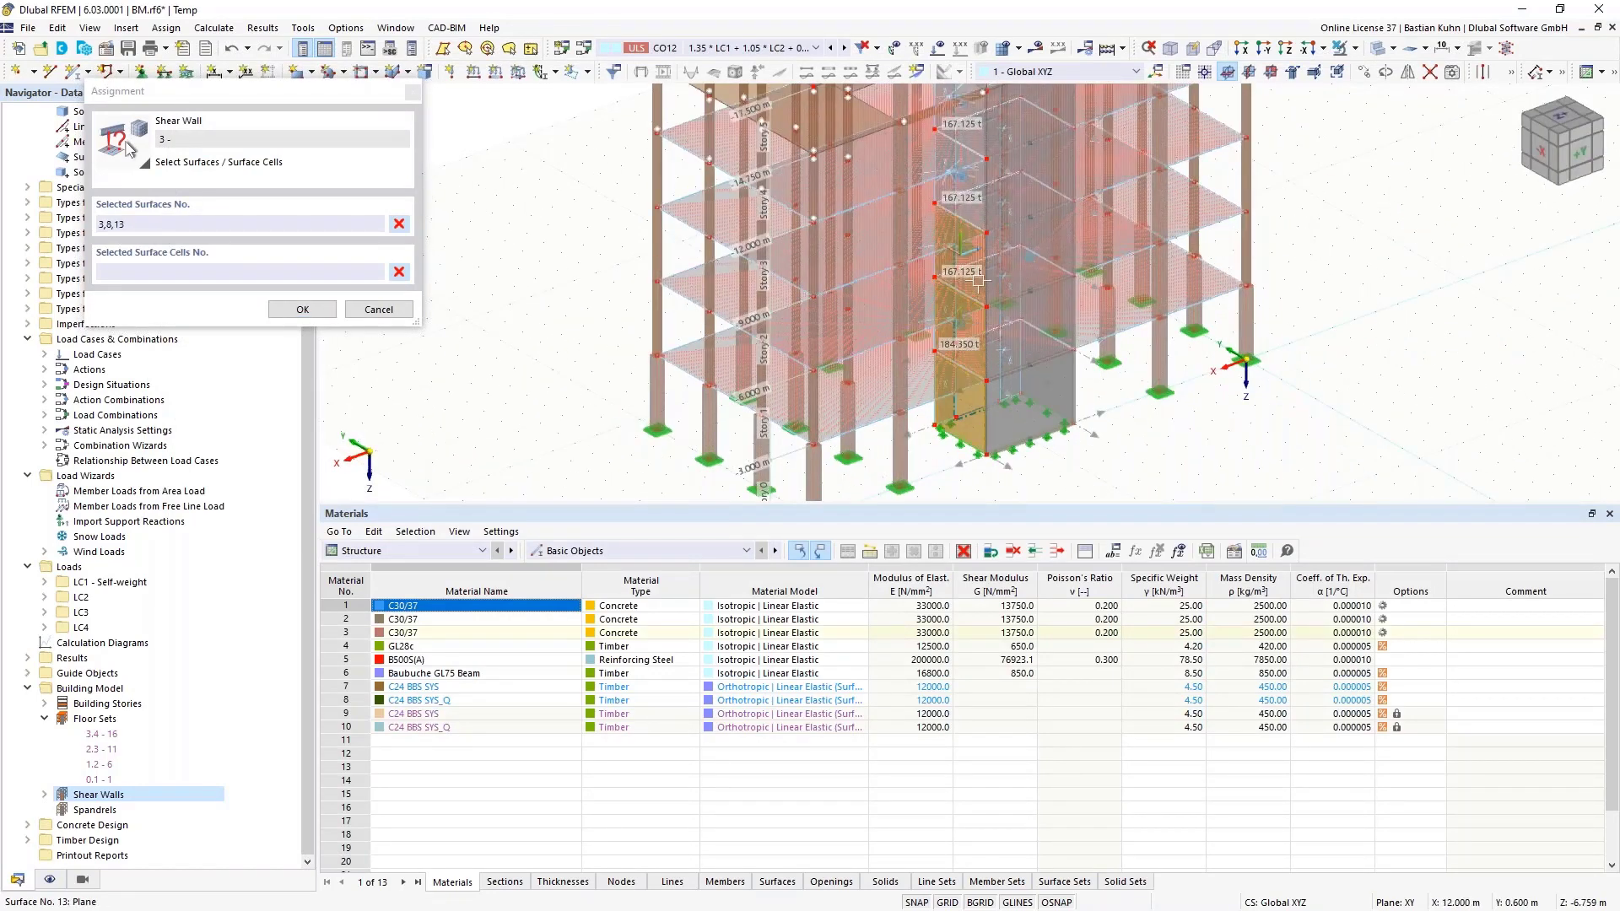
left_click(981, 230)
middle_click_drag(981, 235, 1006, 441)
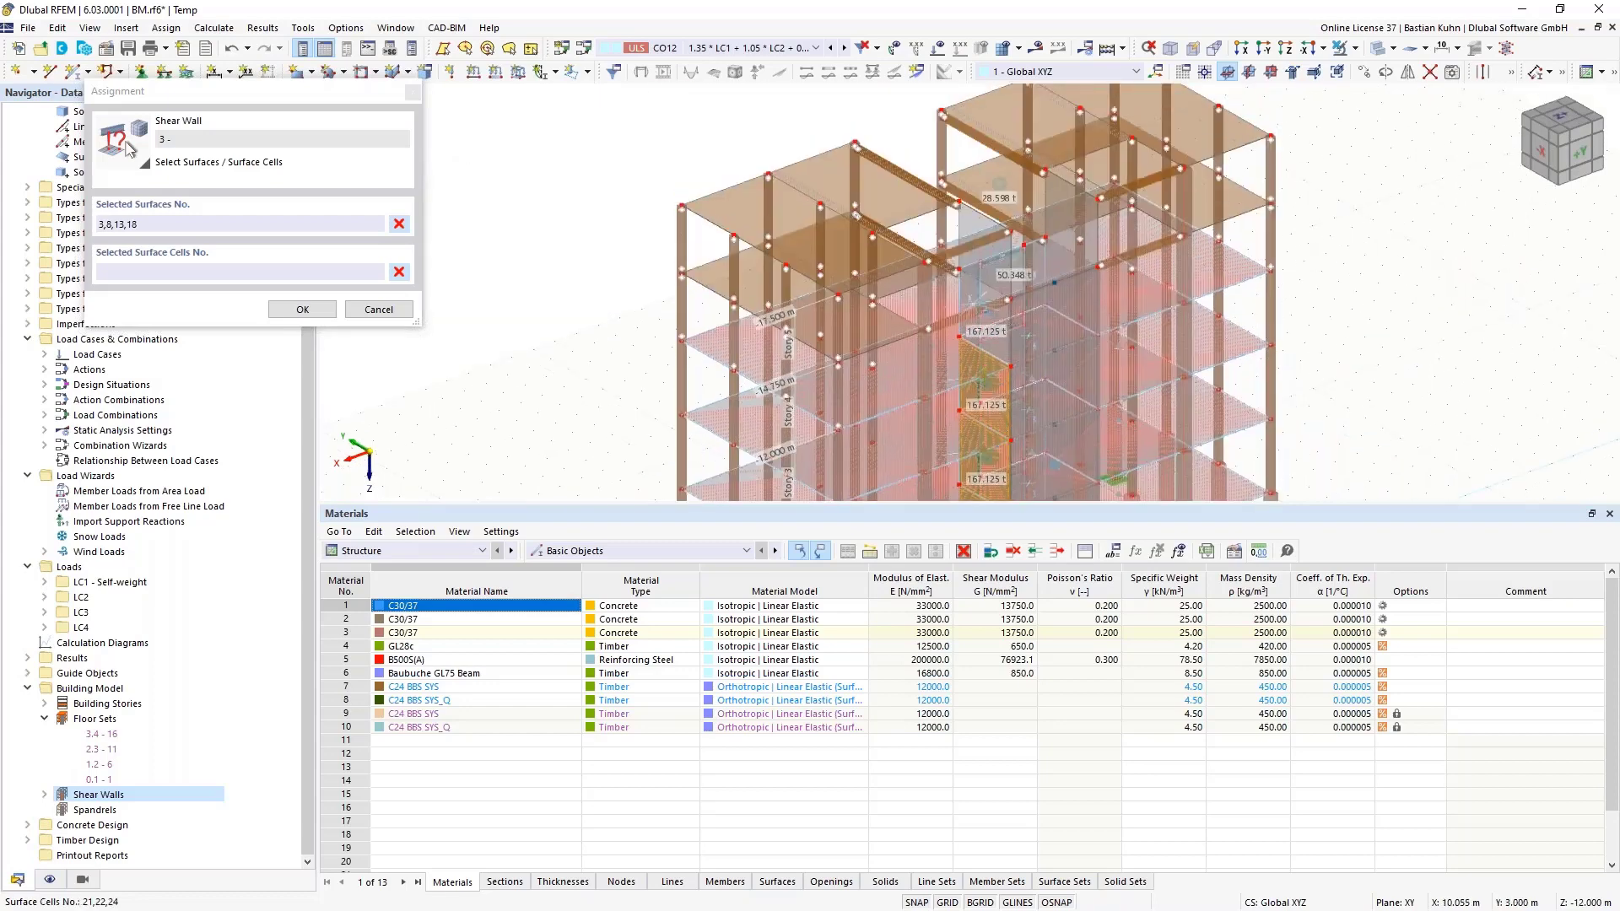
left_click(992, 316)
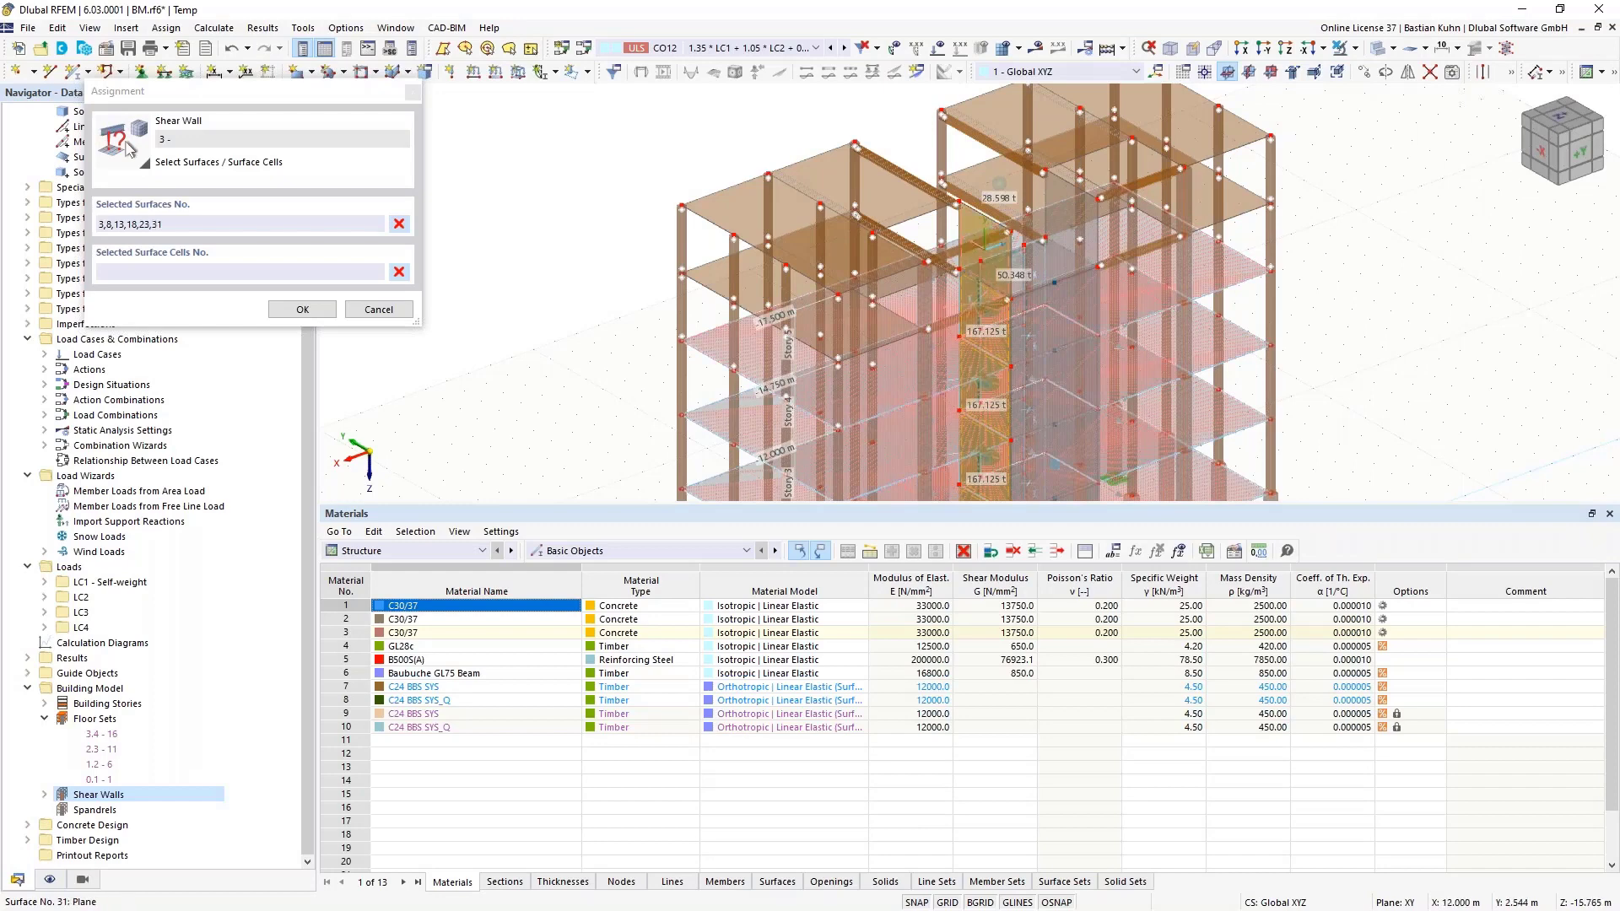
left_click(297, 312)
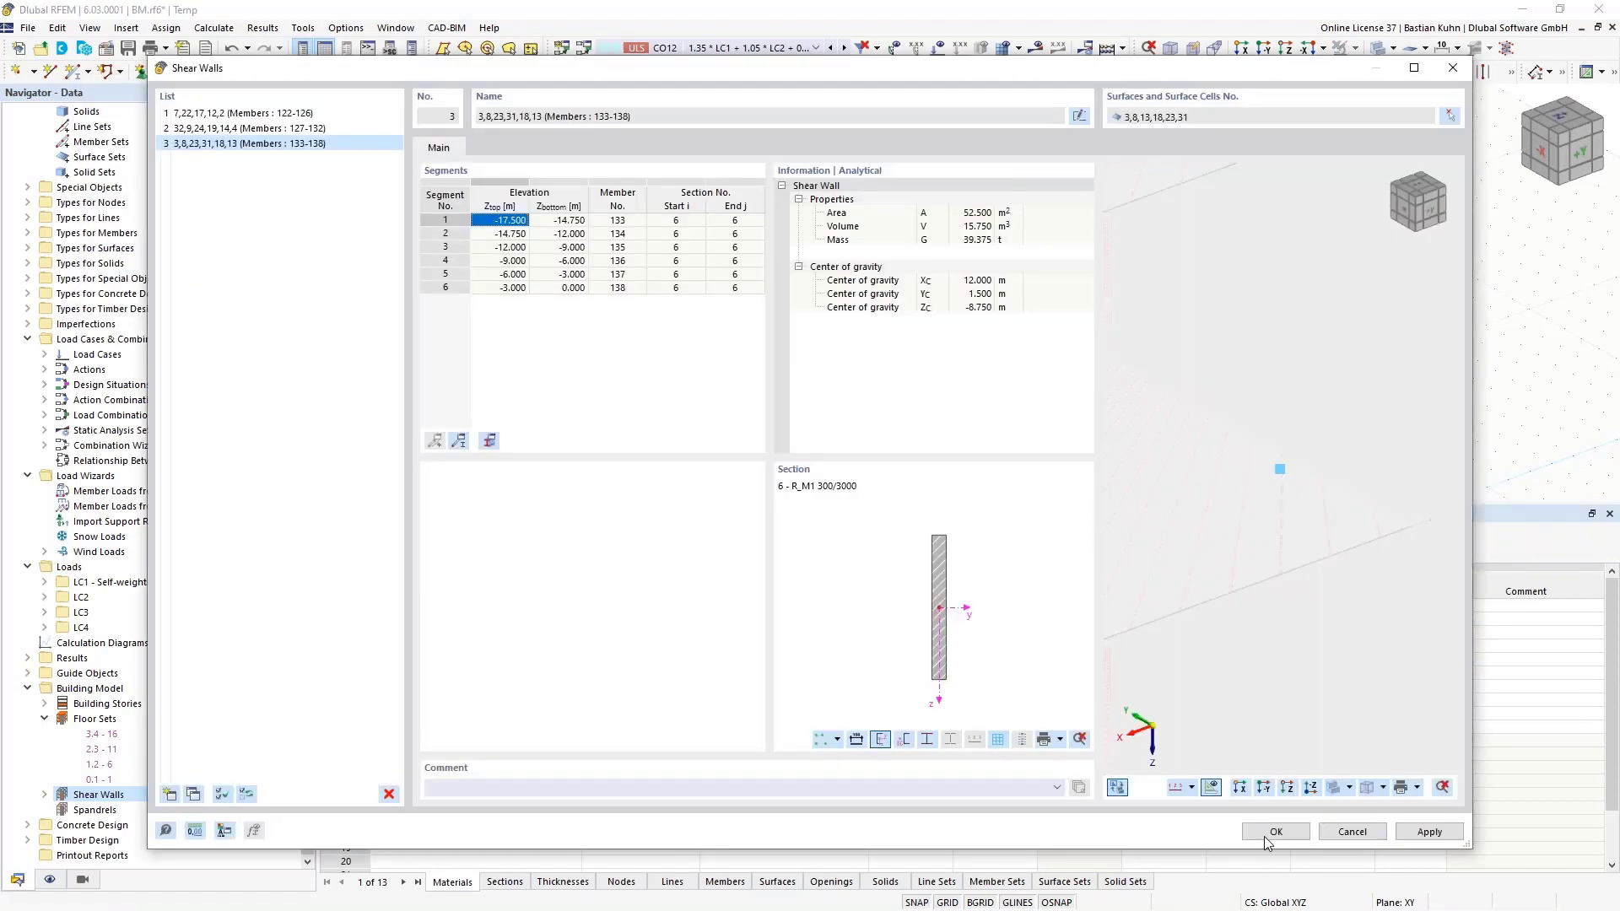
left_click(1266, 840)
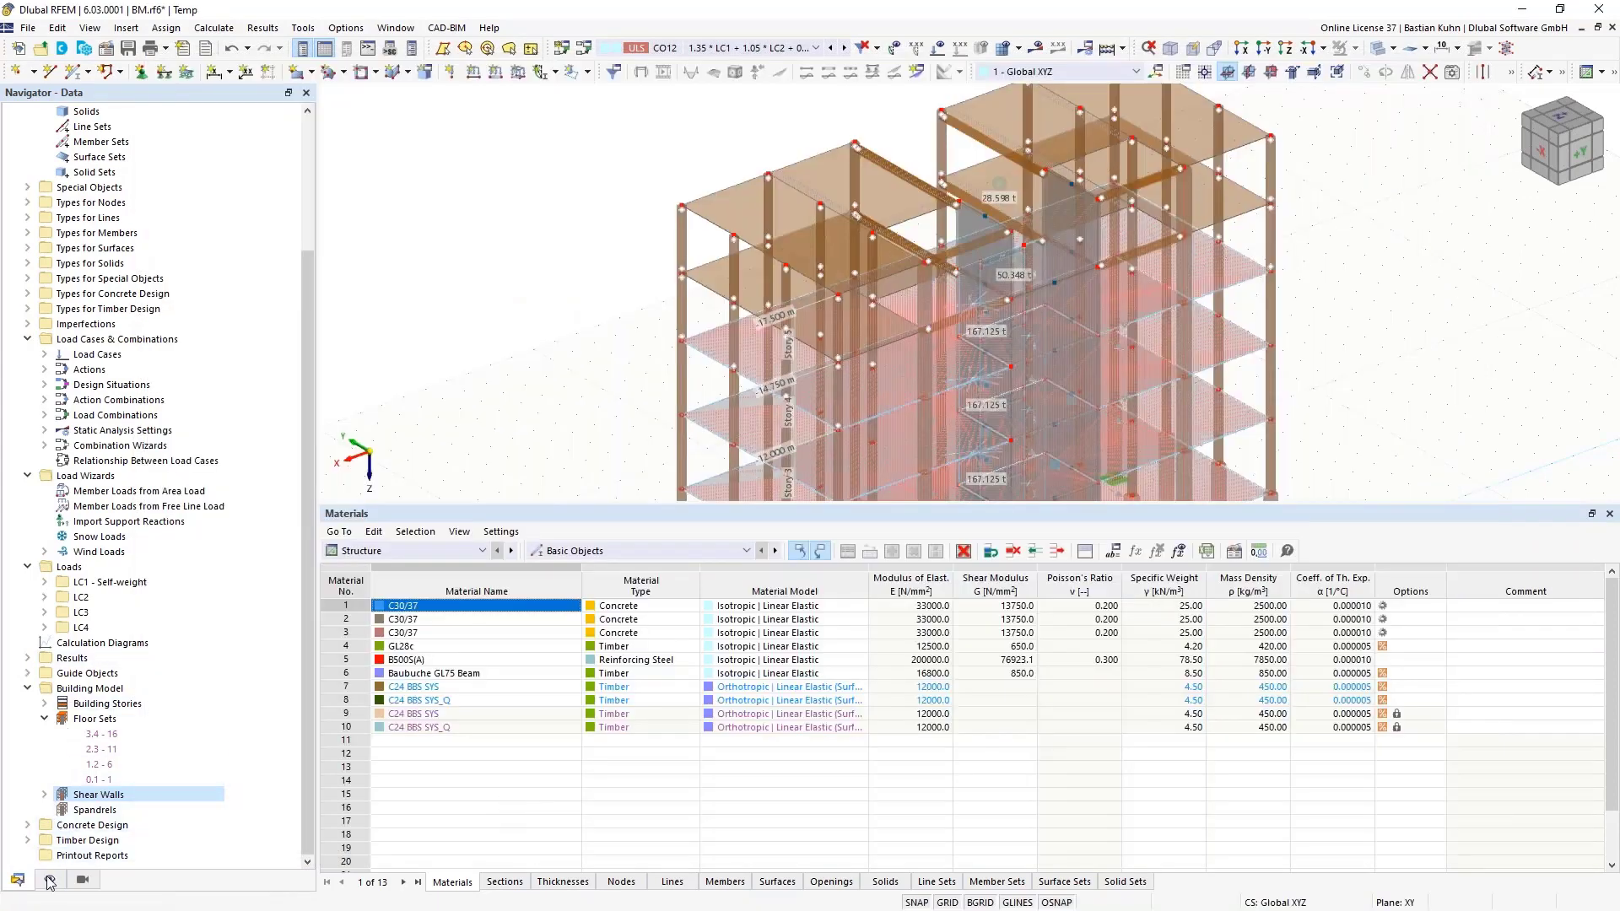
Hide the rigid links among the displayed special objects and inspect the result beam at the top of shear wall 3.
left_click(49, 879)
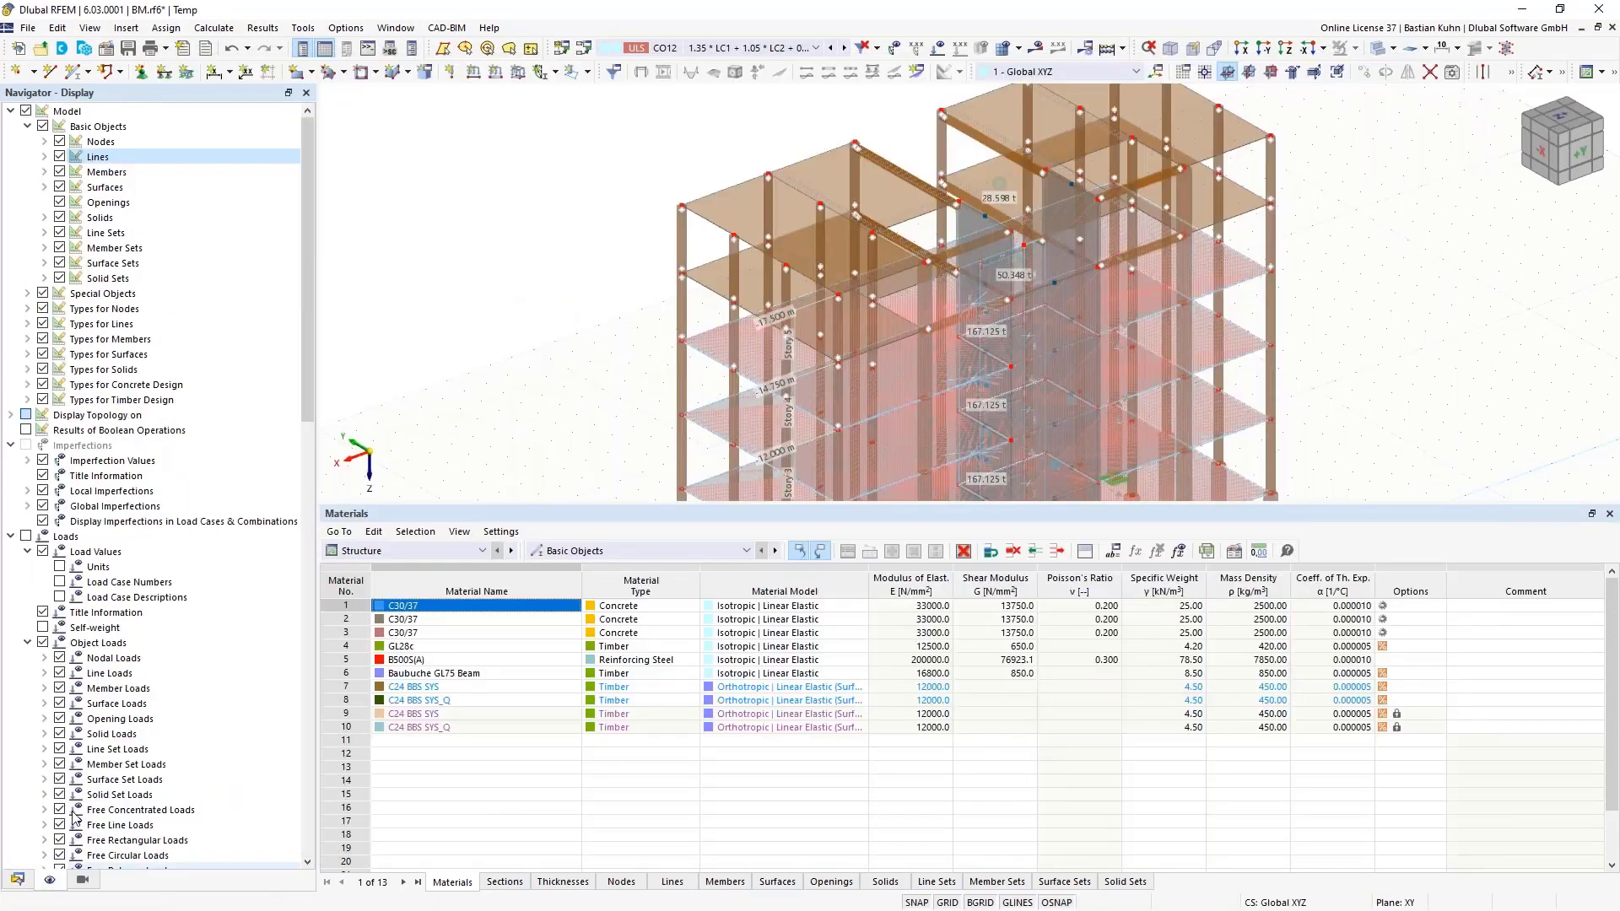
left_click(27, 293)
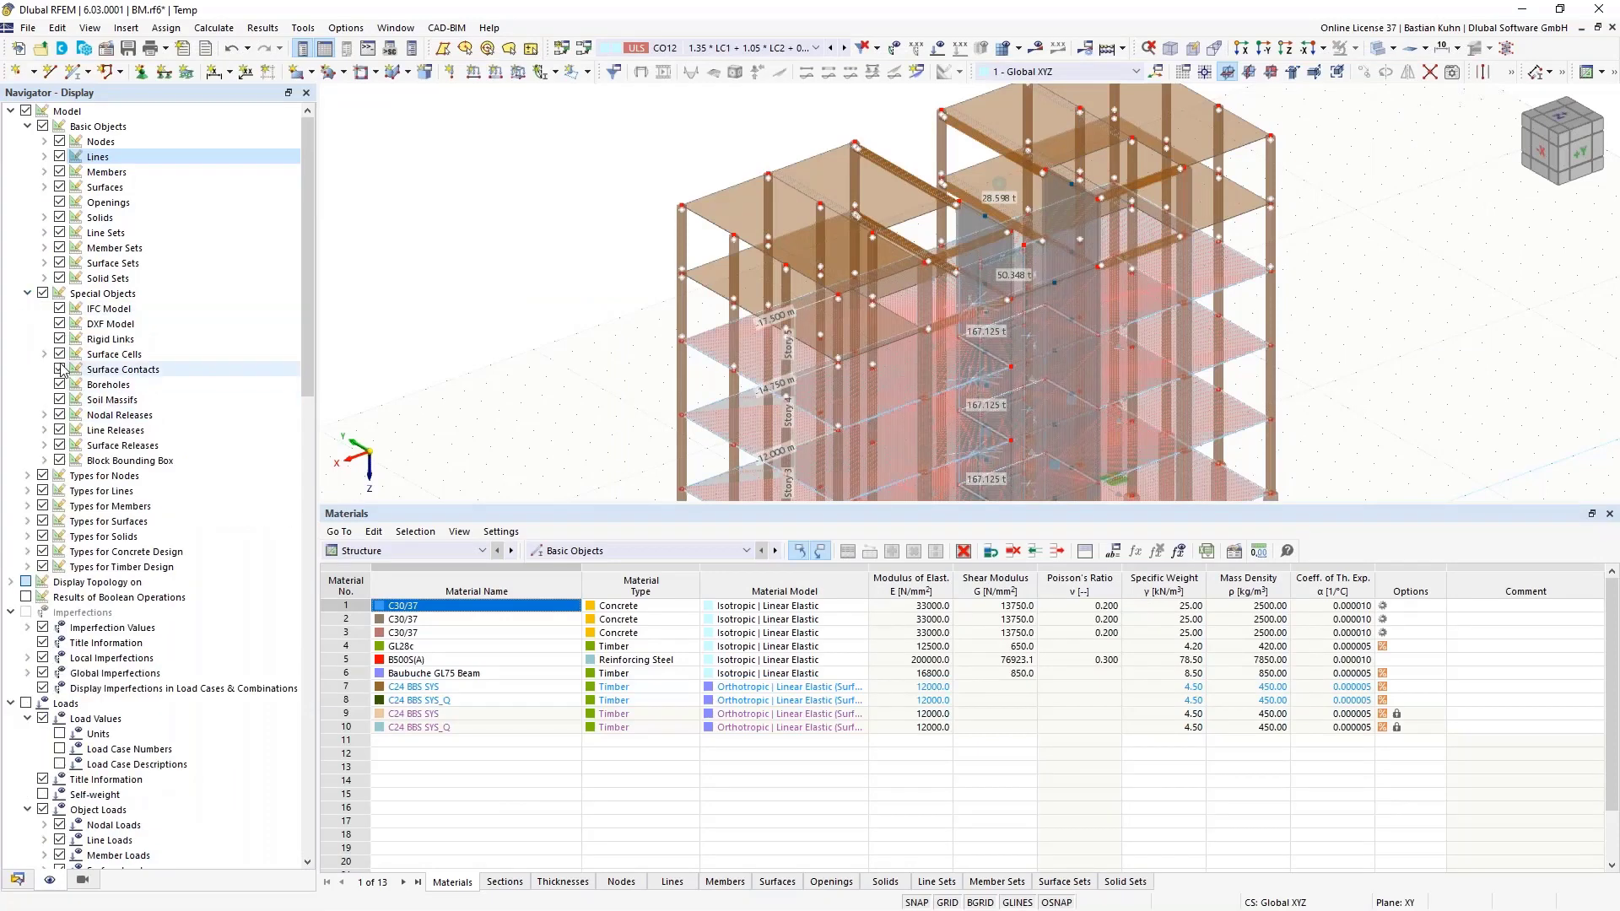
left_click(60, 339)
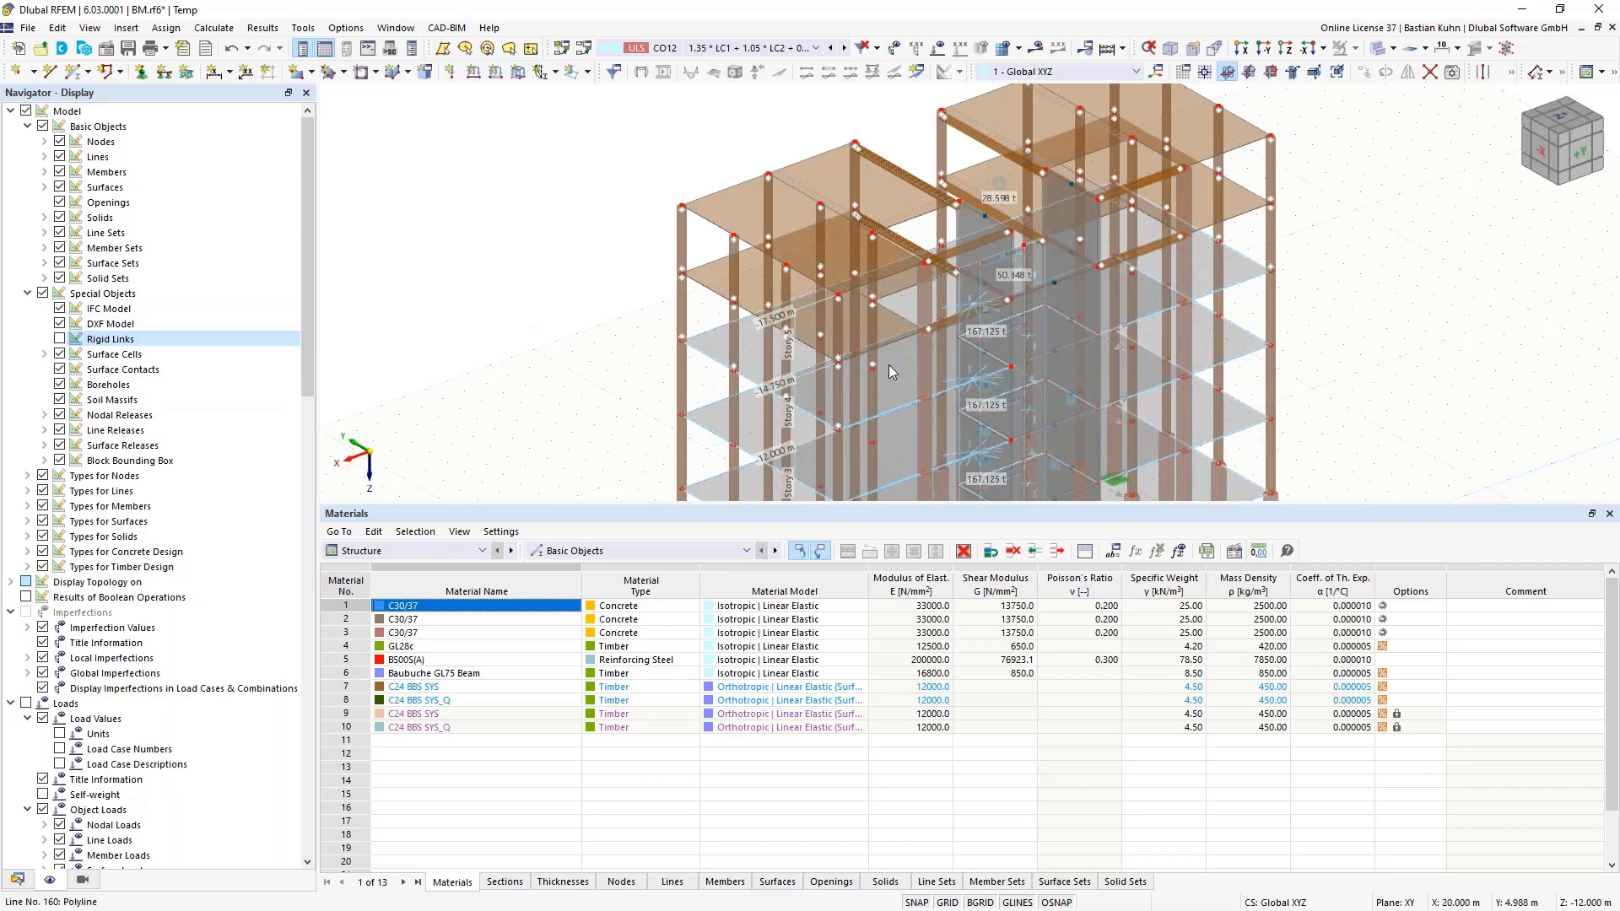
scroll(938, 321, "down", 5)
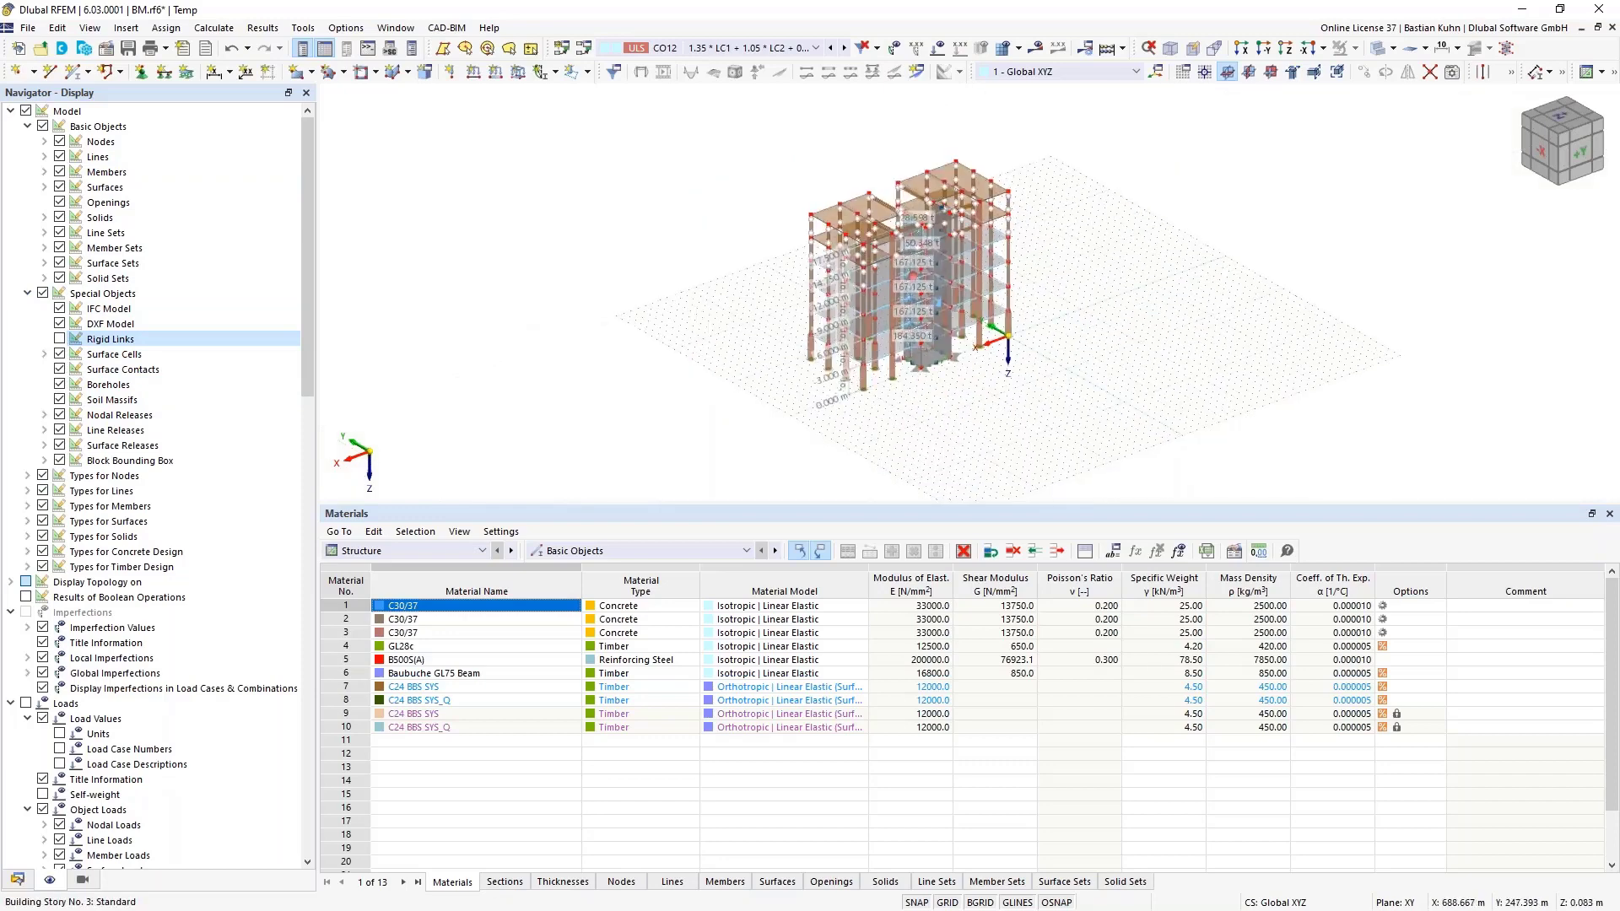
scroll(953, 364, "up", 2)
middle_click_drag(953, 365, 964, 224, "ctrl")
scroll(964, 225, "up", 3)
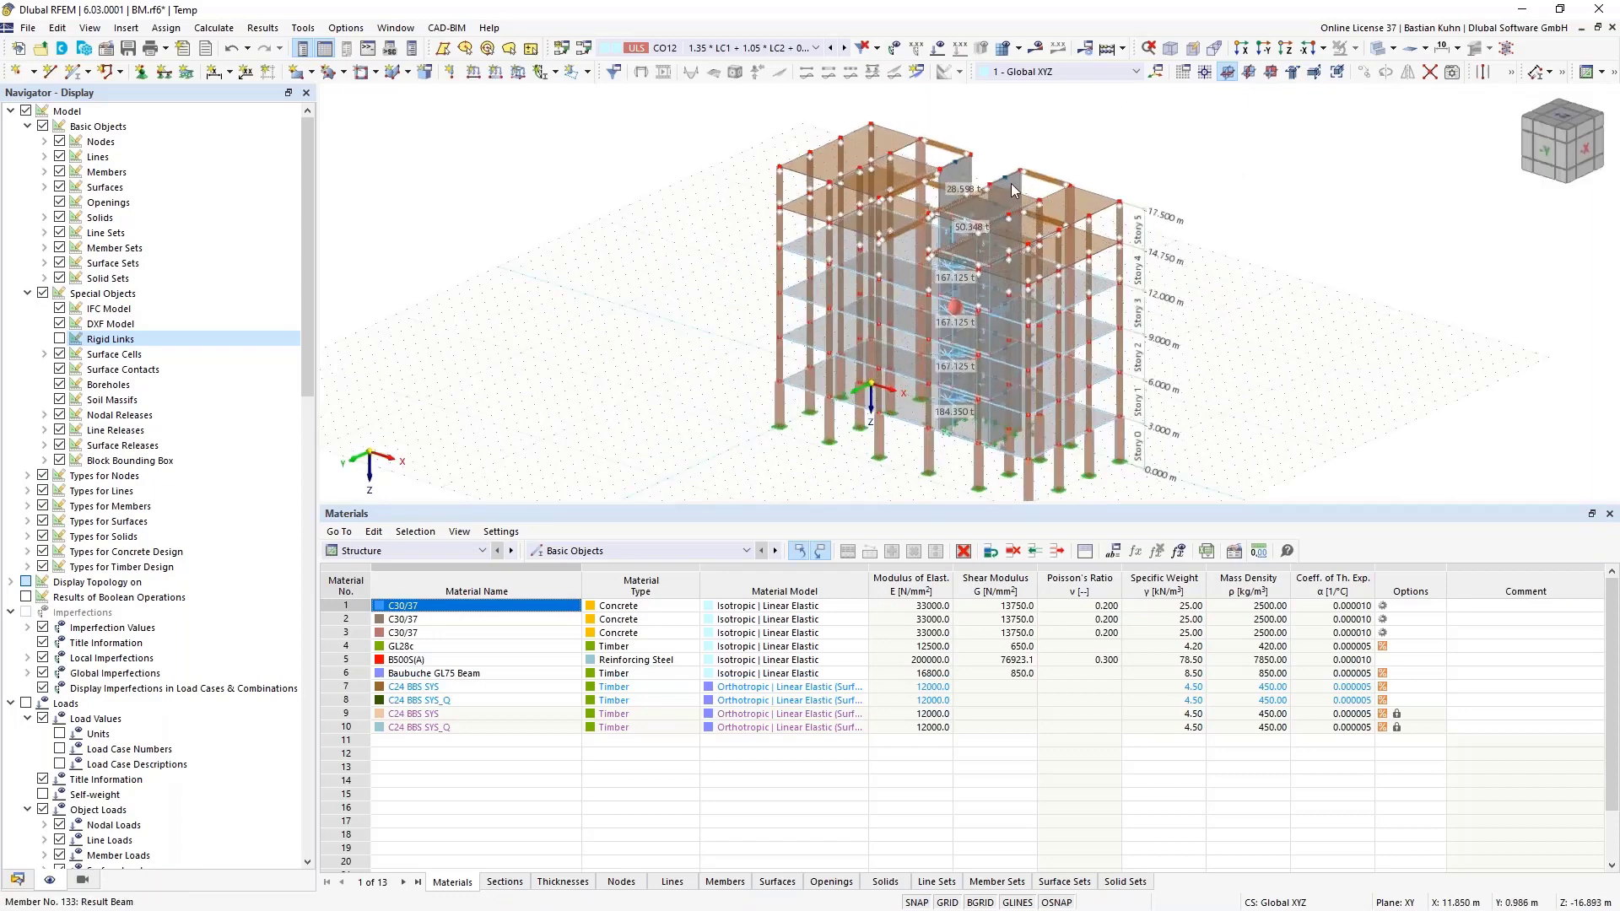
mouse_move(1012, 191)
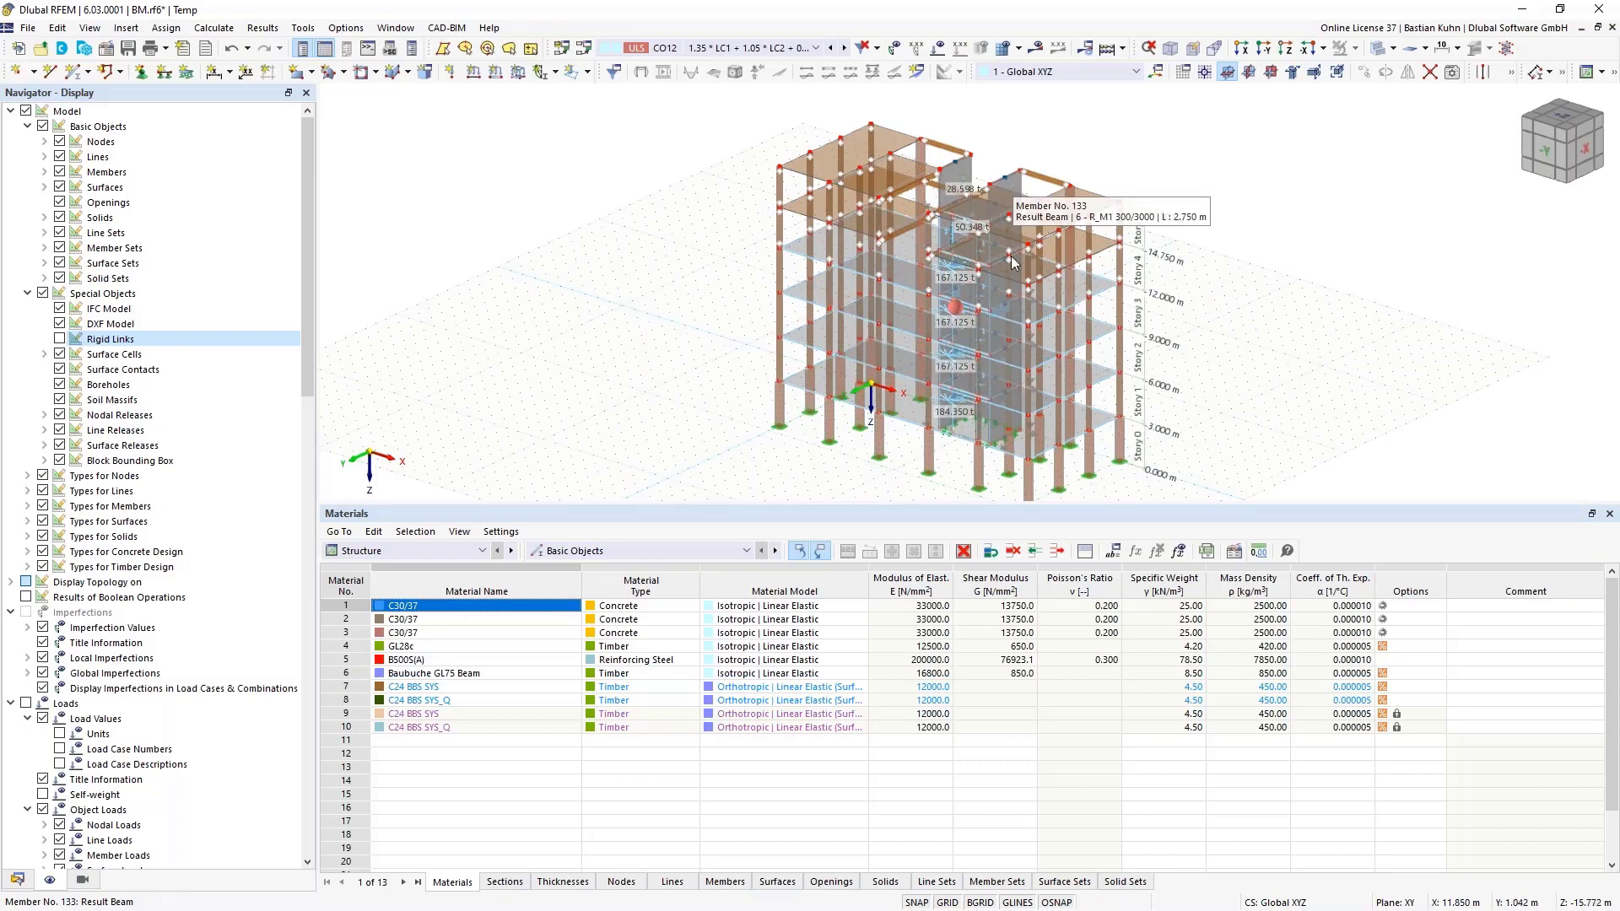
Calculate the results for design situation DS1, ULS (STR/GEO) - Permanent and transient - Eq. 6.10, and view the surface moments mx.
left_click(814, 47)
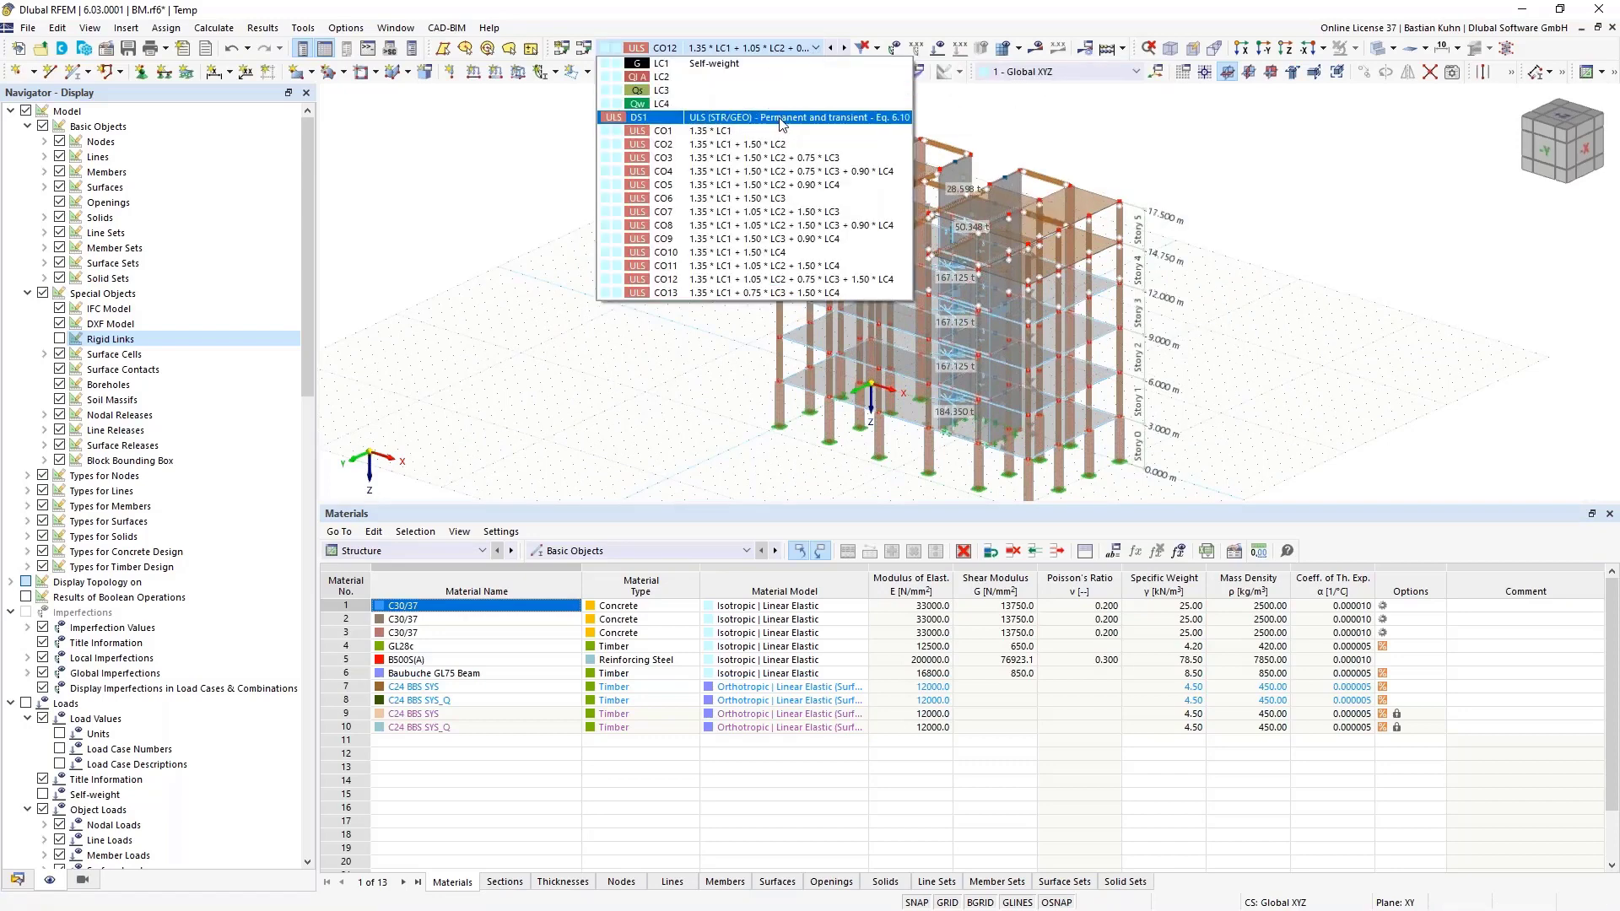
left_click(779, 124)
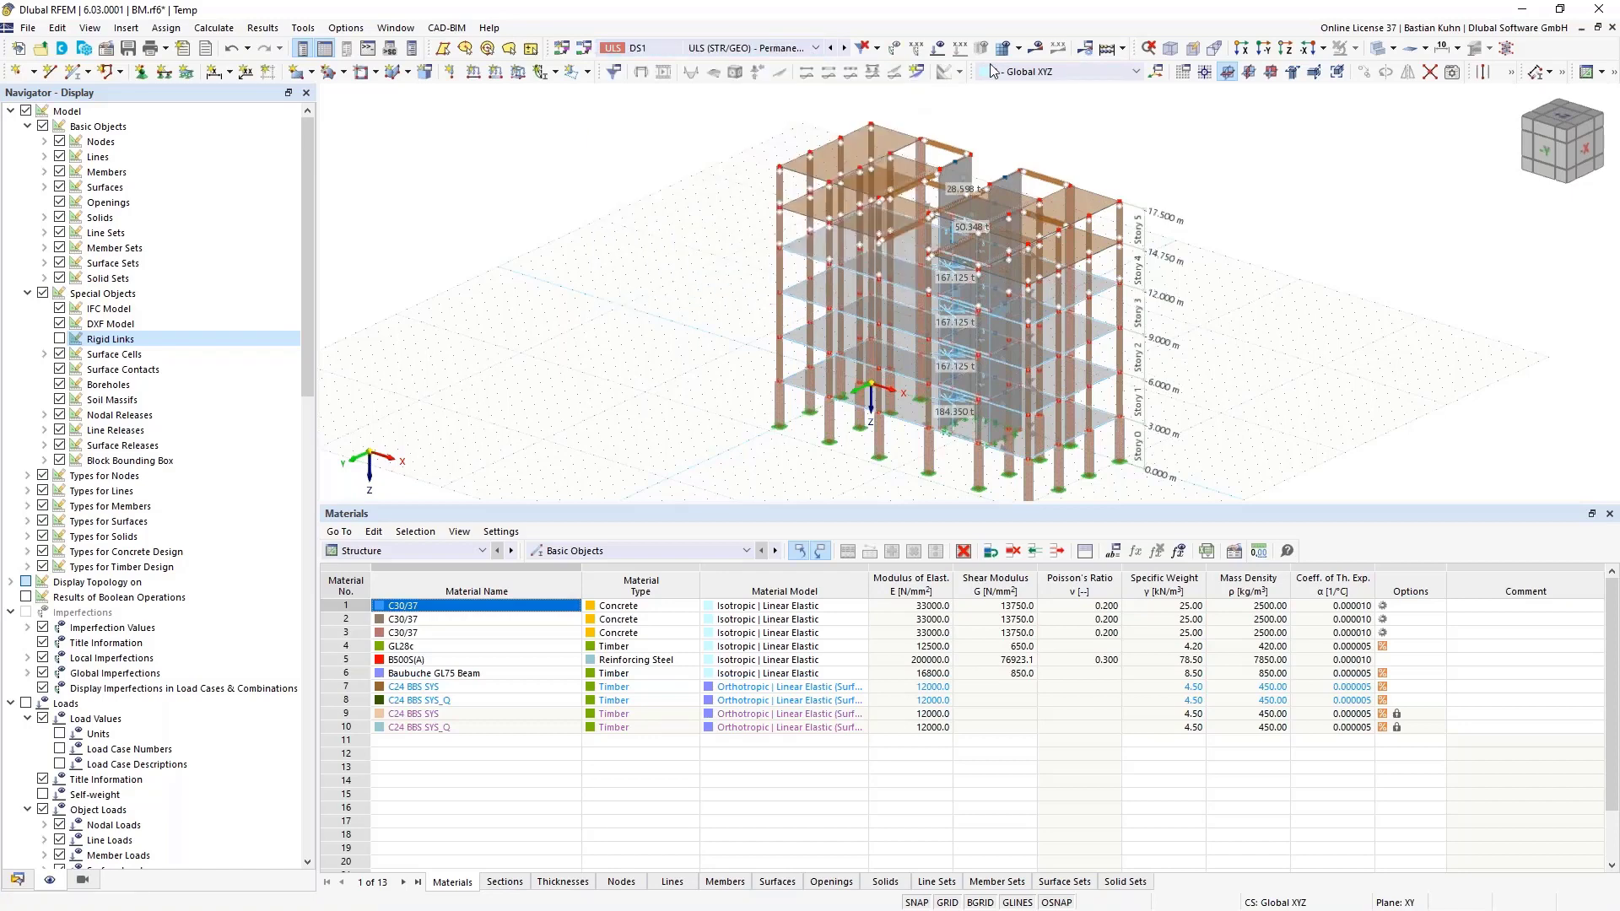
left_click(896, 537)
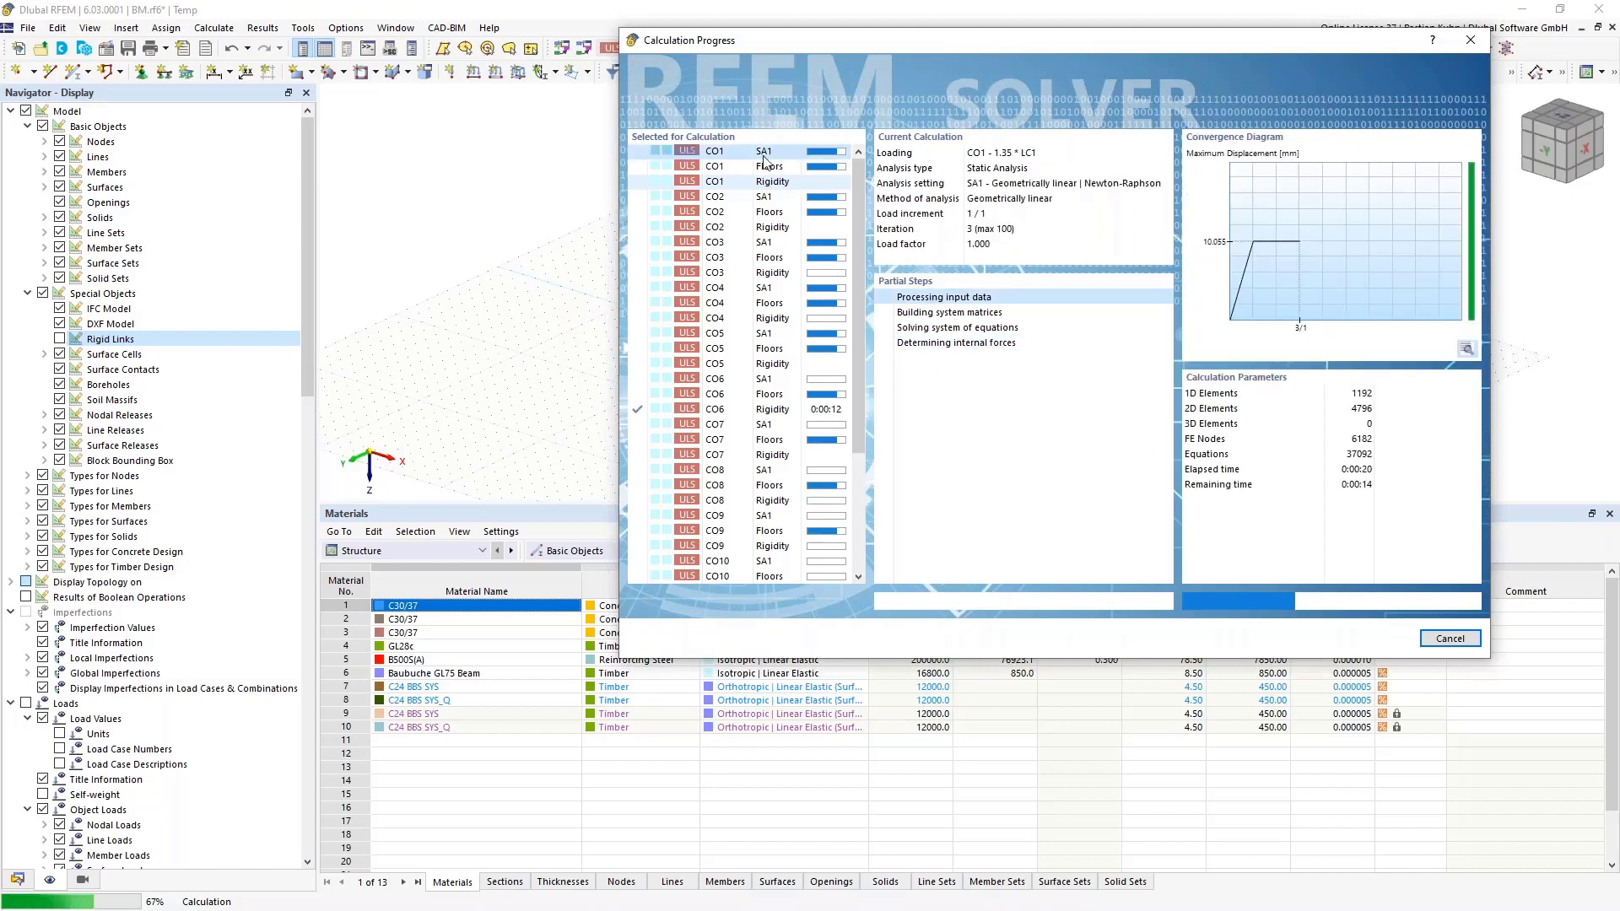
scroll(753, 443, "down", 4)
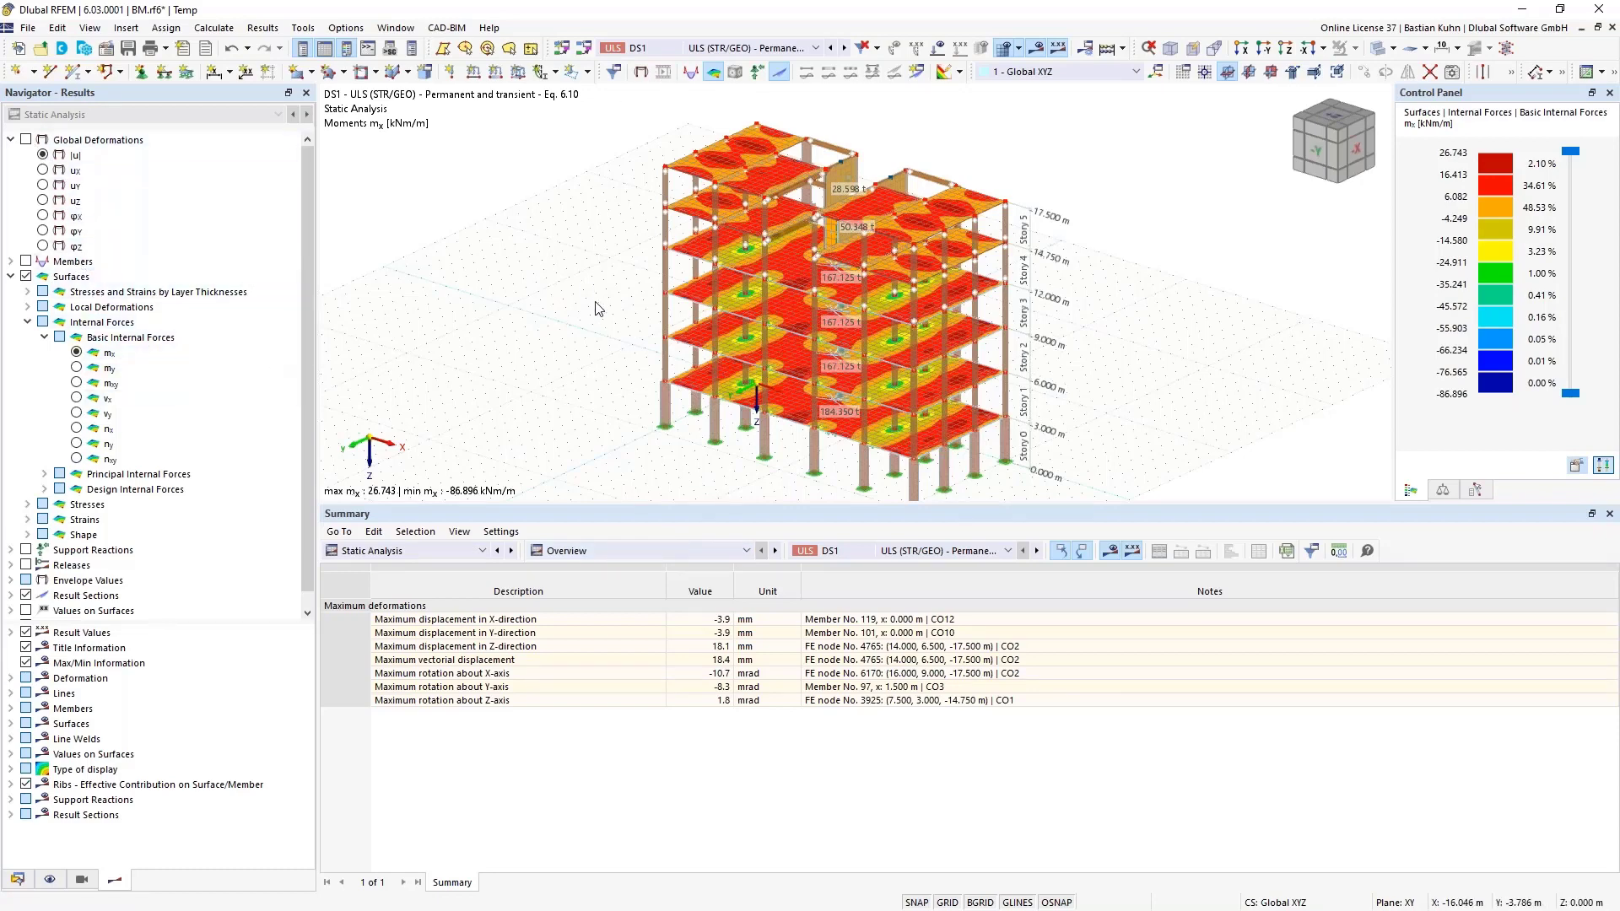
middle_click_drag(595, 288, 675, 291, "ctrl")
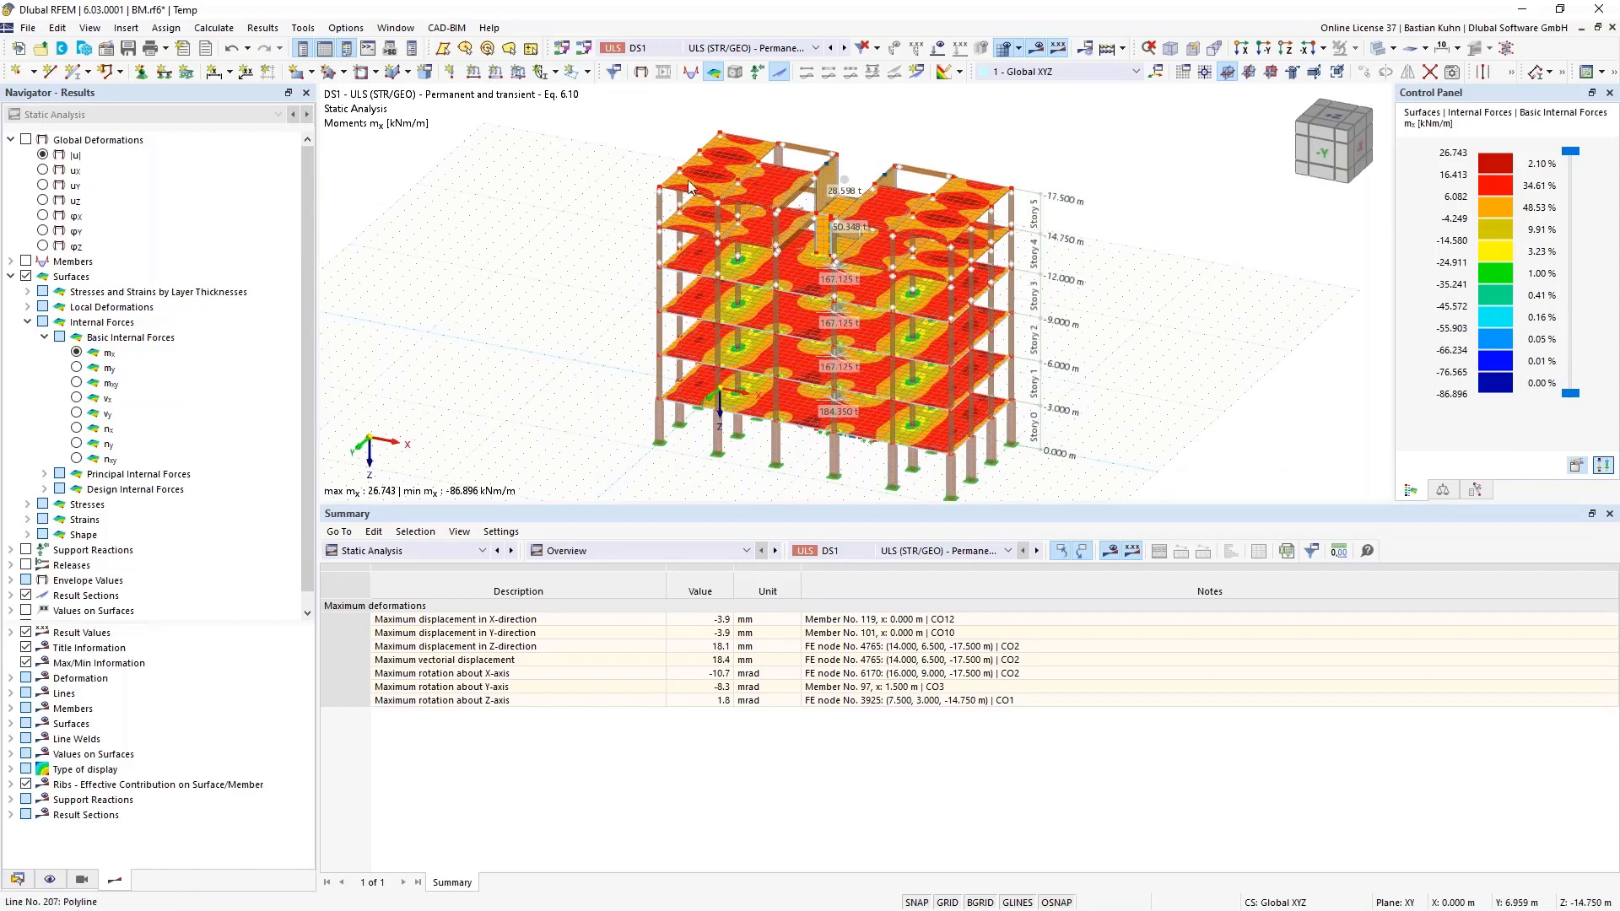
Show the results of load combination CO12, expand the analysis of building stories and inspect the Main results around the concrete core.
left_click(750, 49)
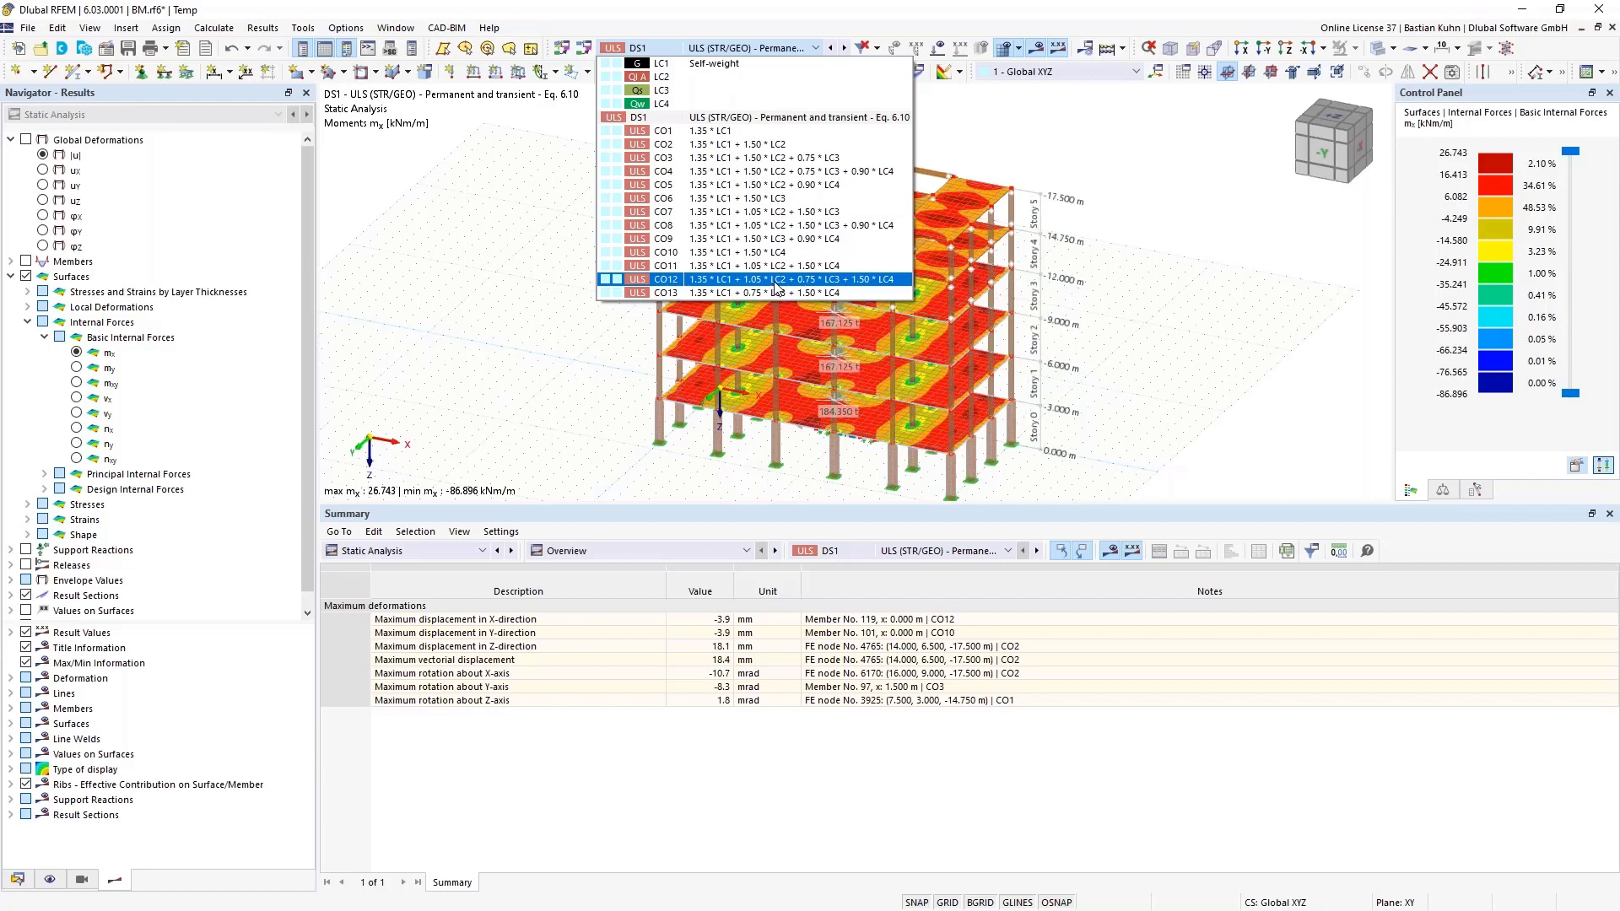
left_click(750, 119)
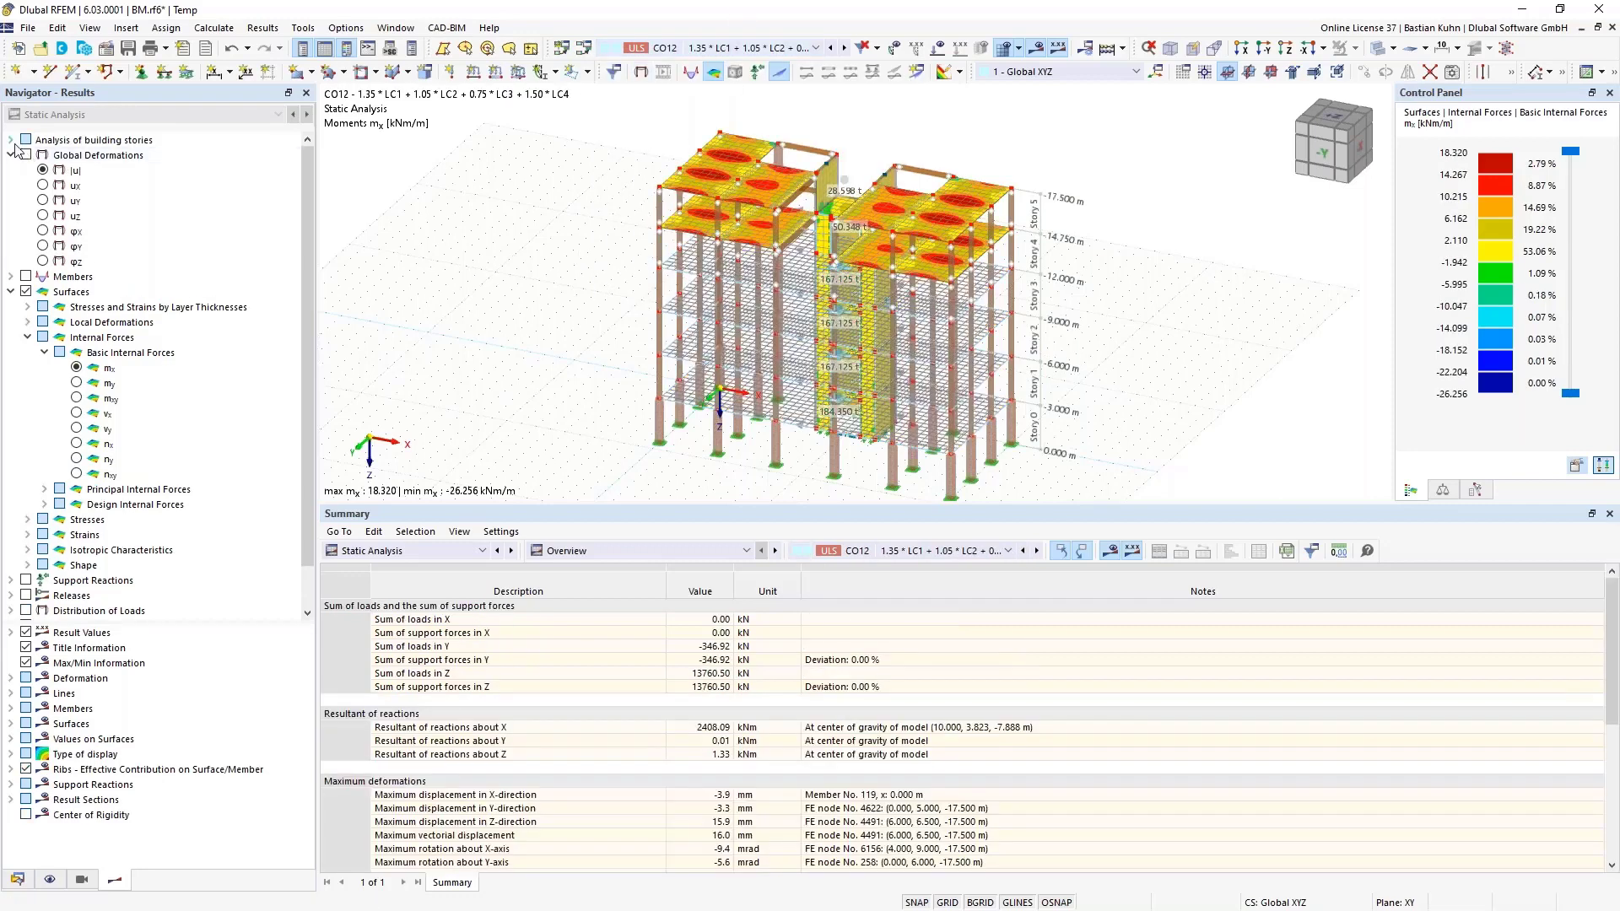
left_click(10, 140)
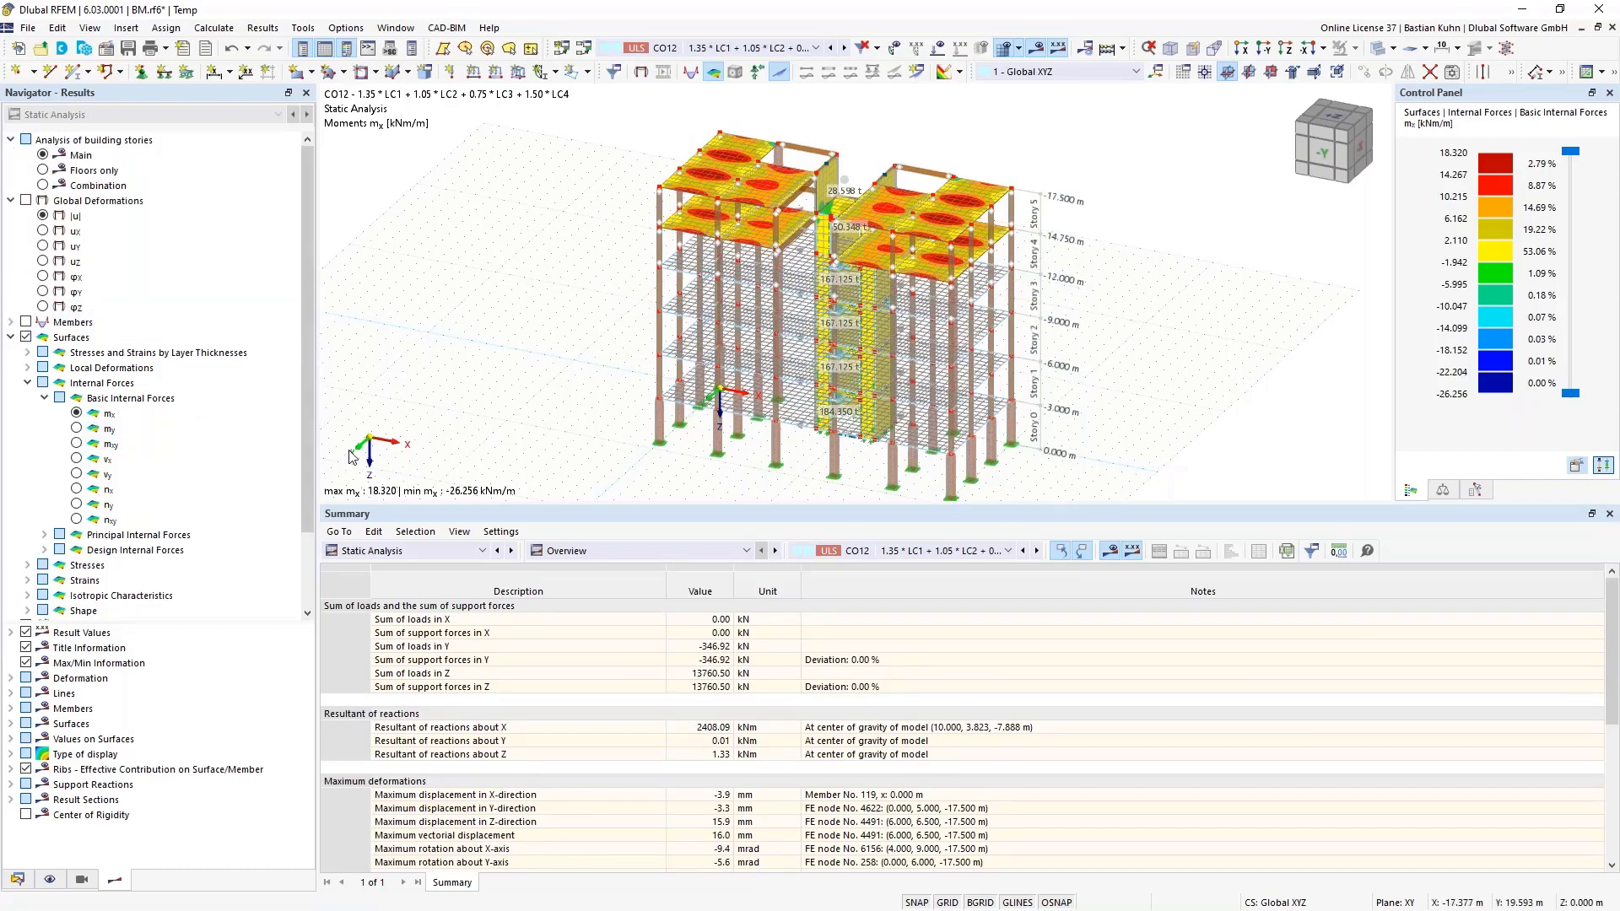
middle_click_drag(553, 307, 781, 375)
scroll(784, 384, "up", 2)
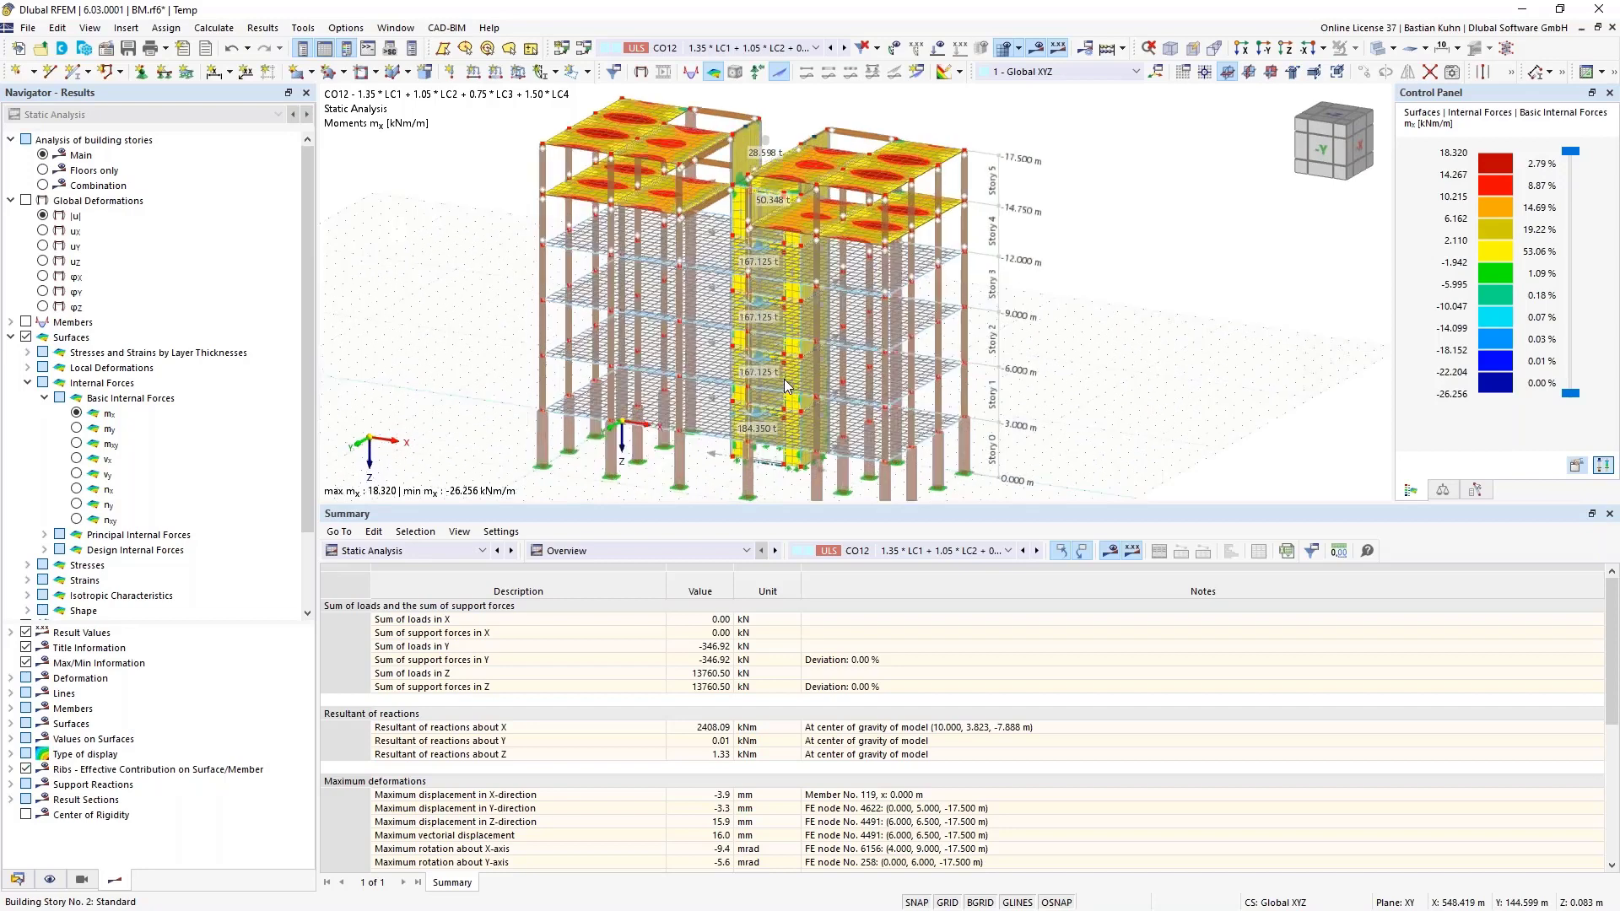
scroll(783, 378, "up", 1)
scroll(783, 377, "up", 1)
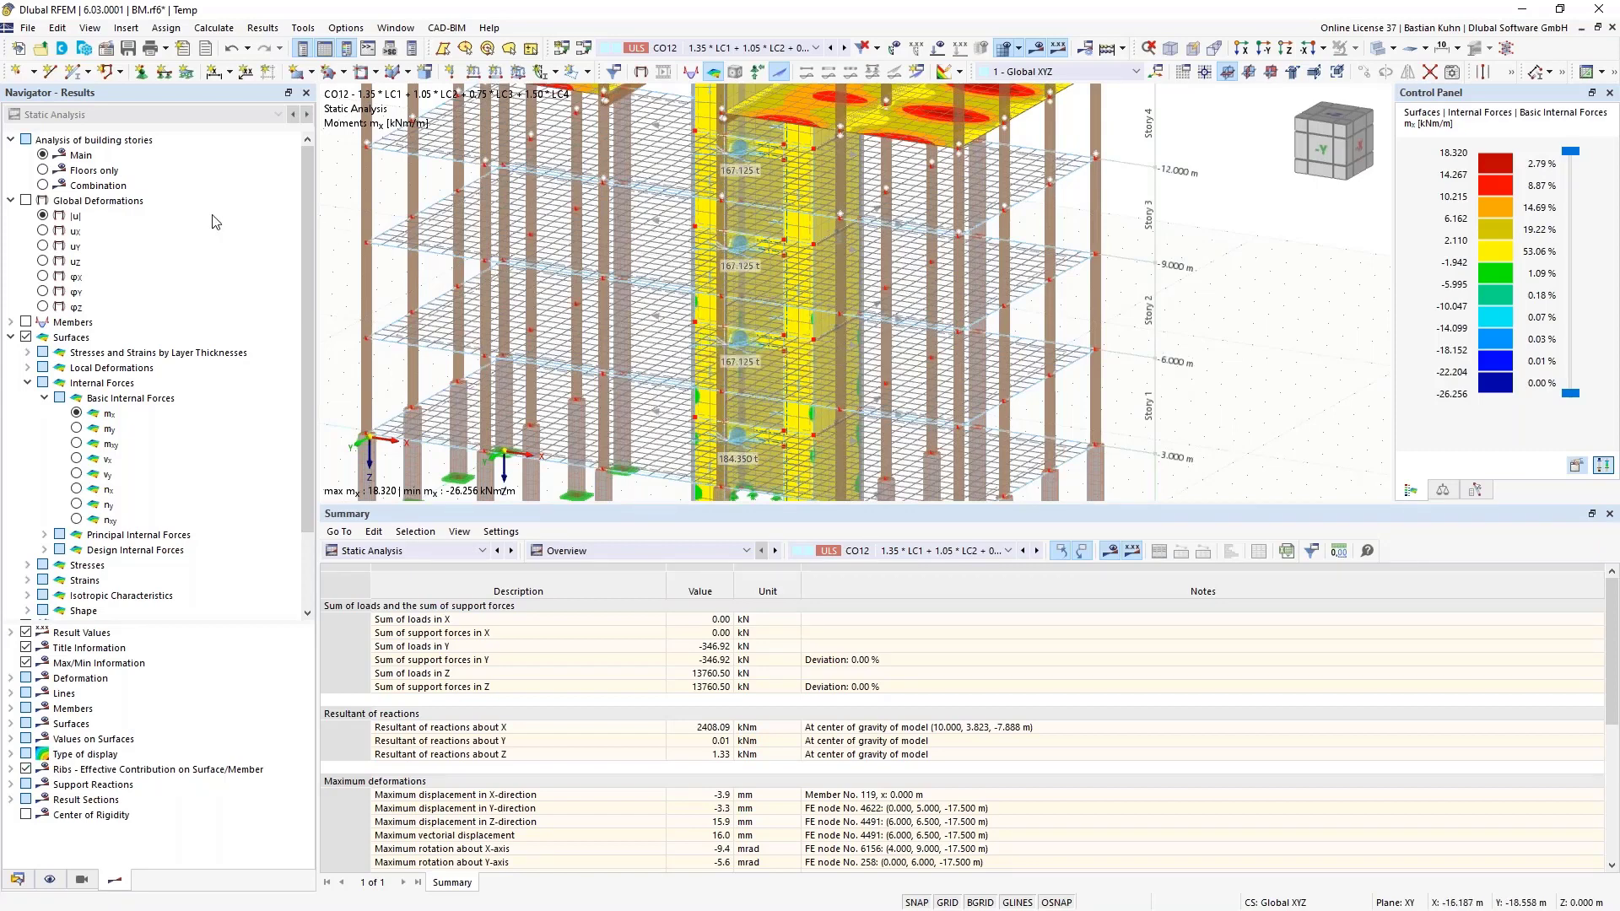
Show the Floors only results and check the stiffness type of floor slab surface 16 without changing it.
left_click(42, 171)
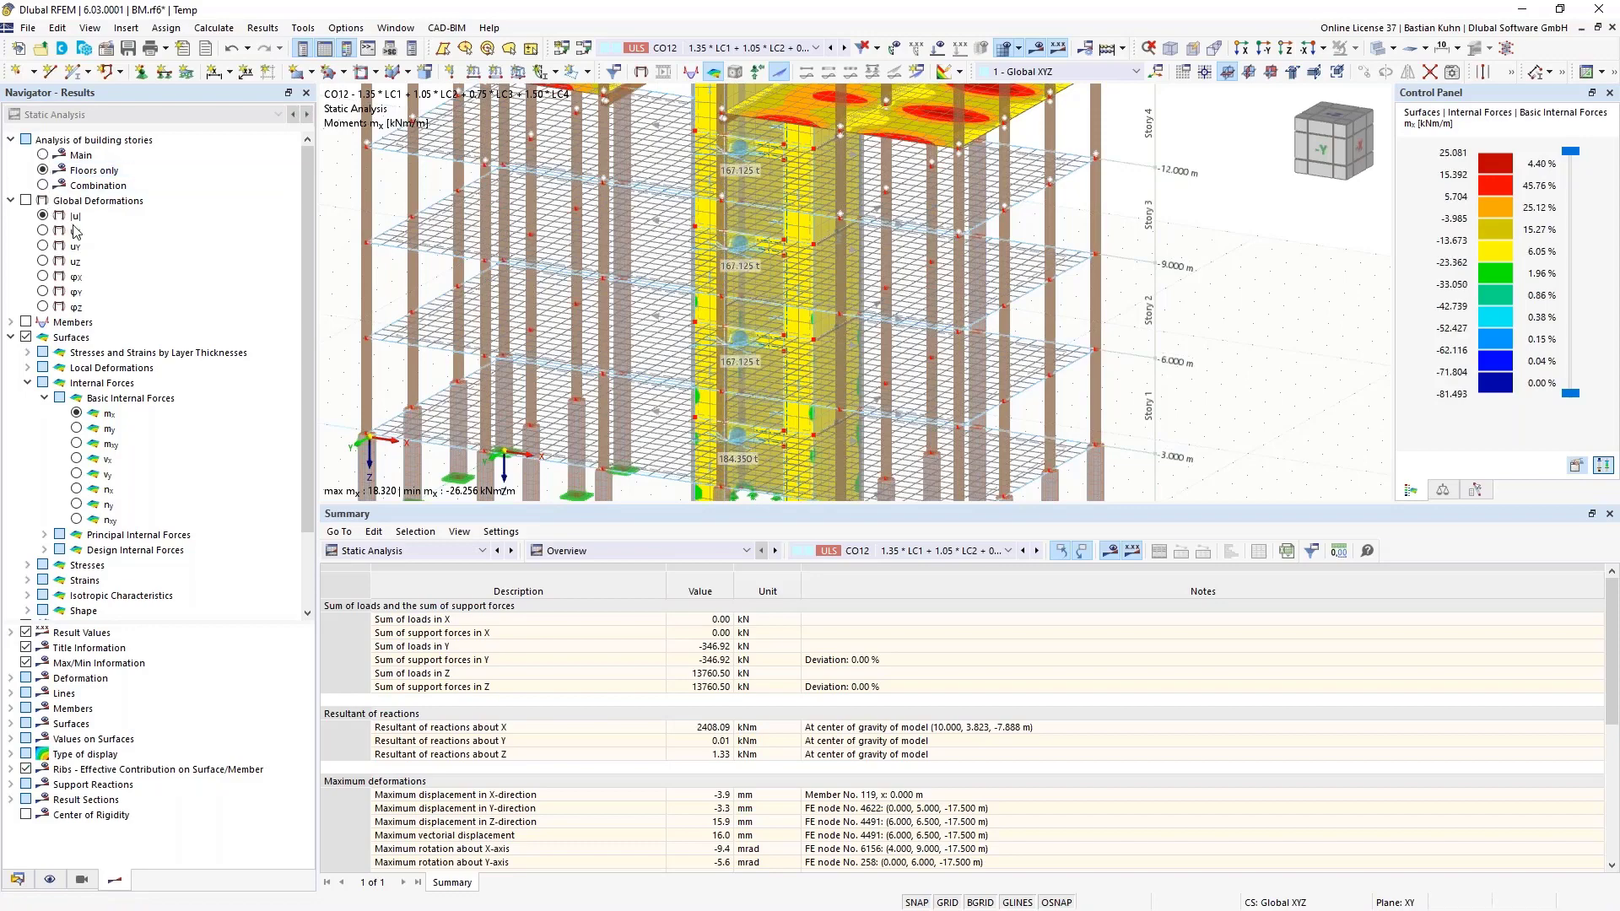
scroll(664, 302, "down", 3)
middle_click_drag(674, 308, 788, 245, "ctrl")
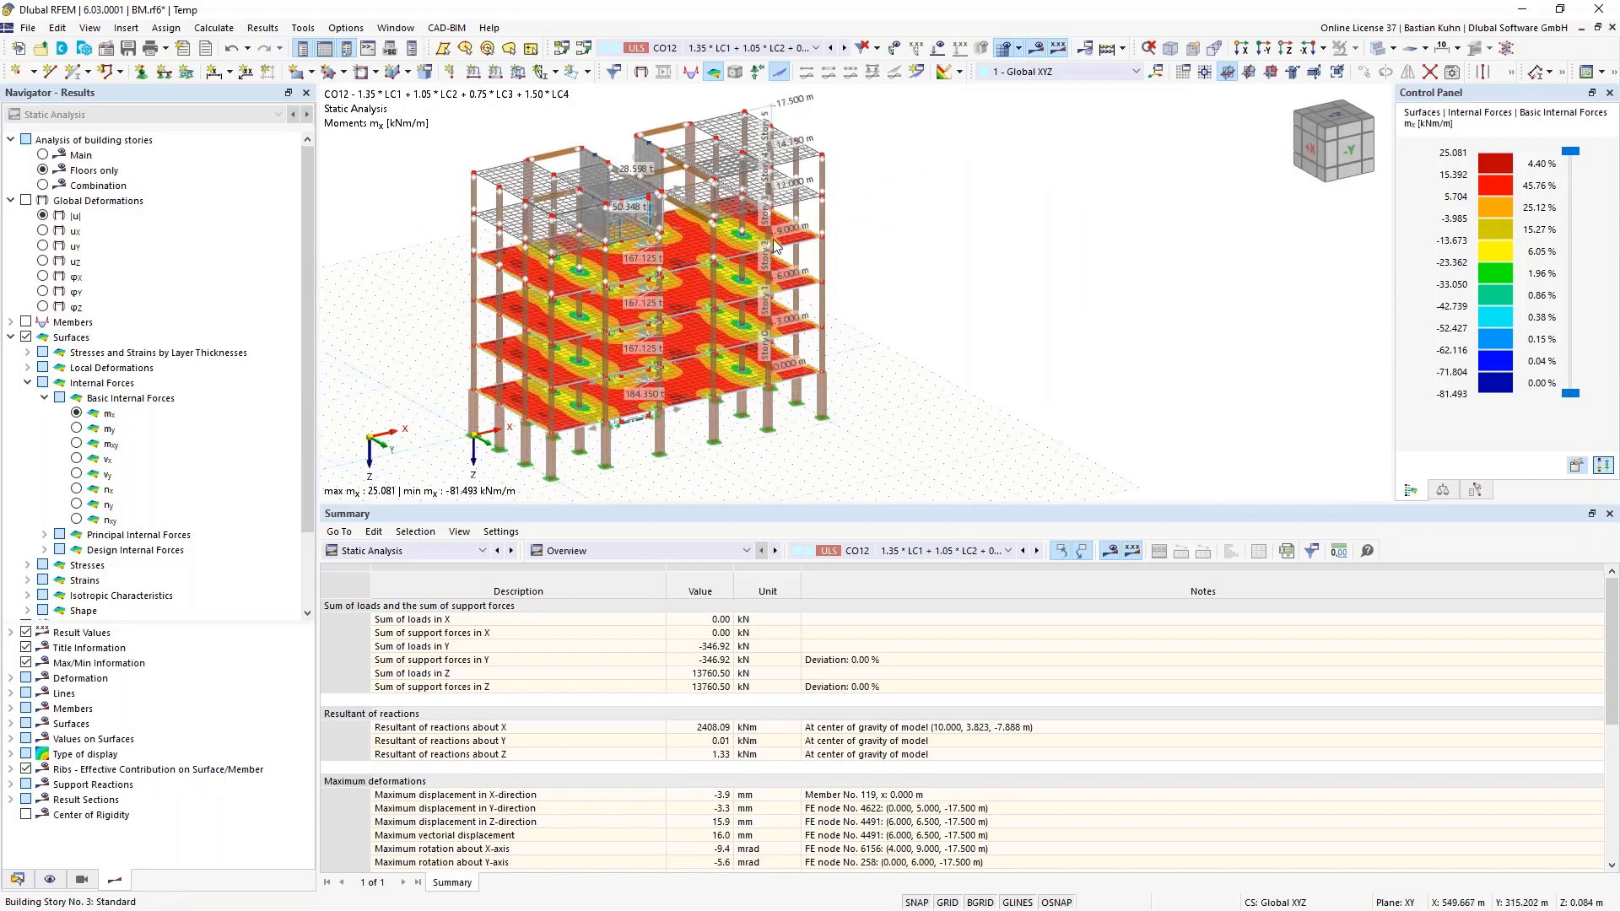
scroll(754, 241, "up", 5)
scroll(877, 224, "up", 3)
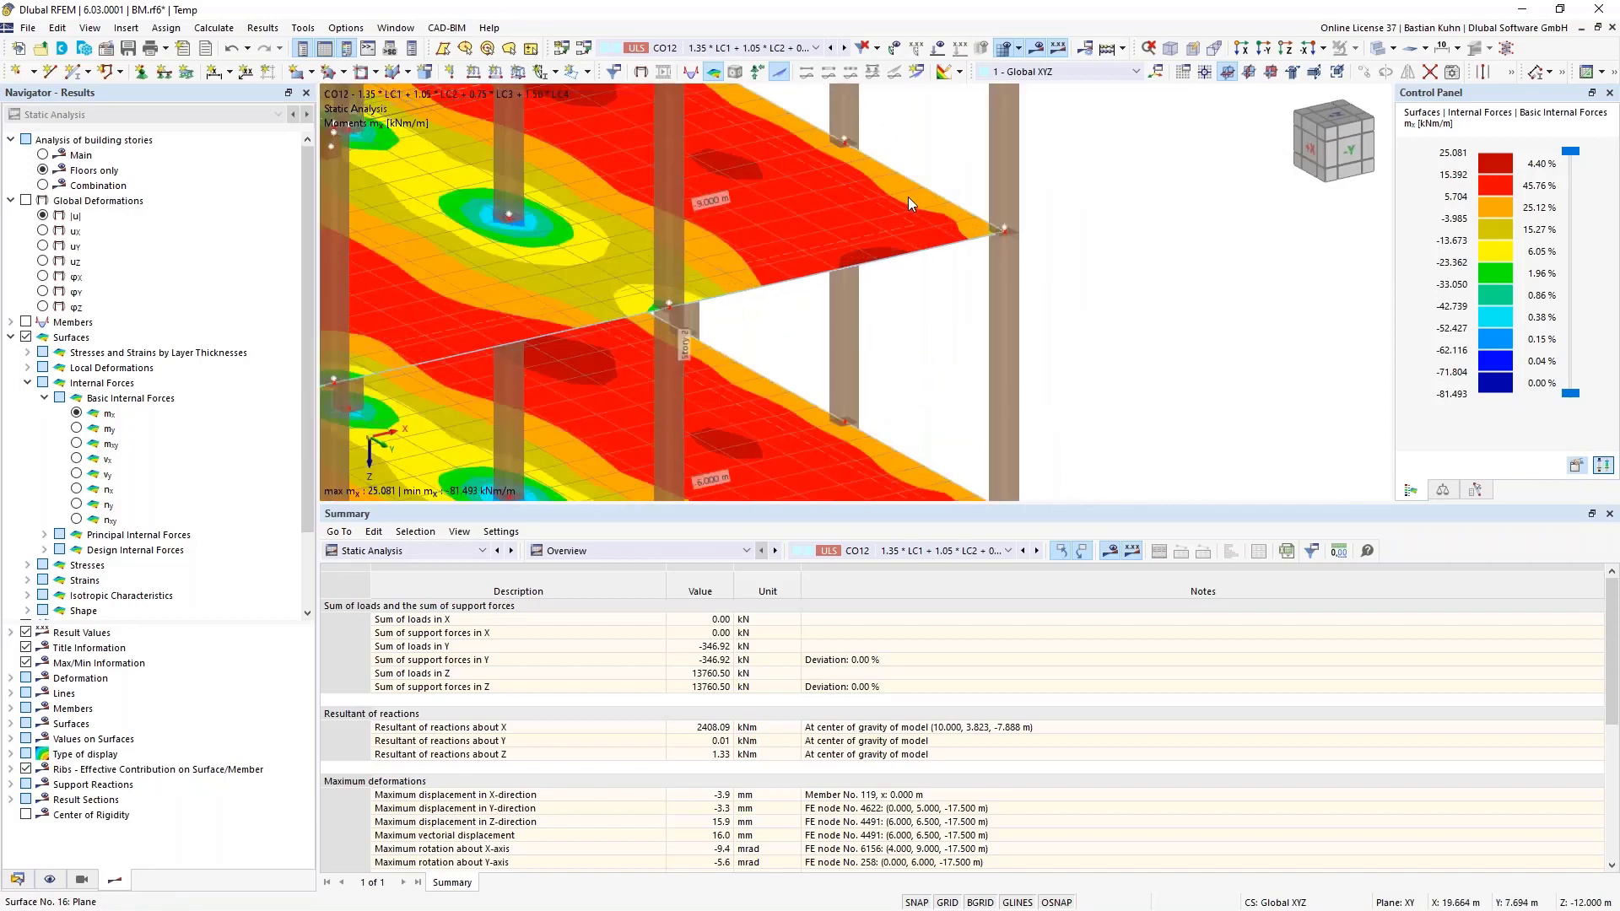
double_click(894, 213)
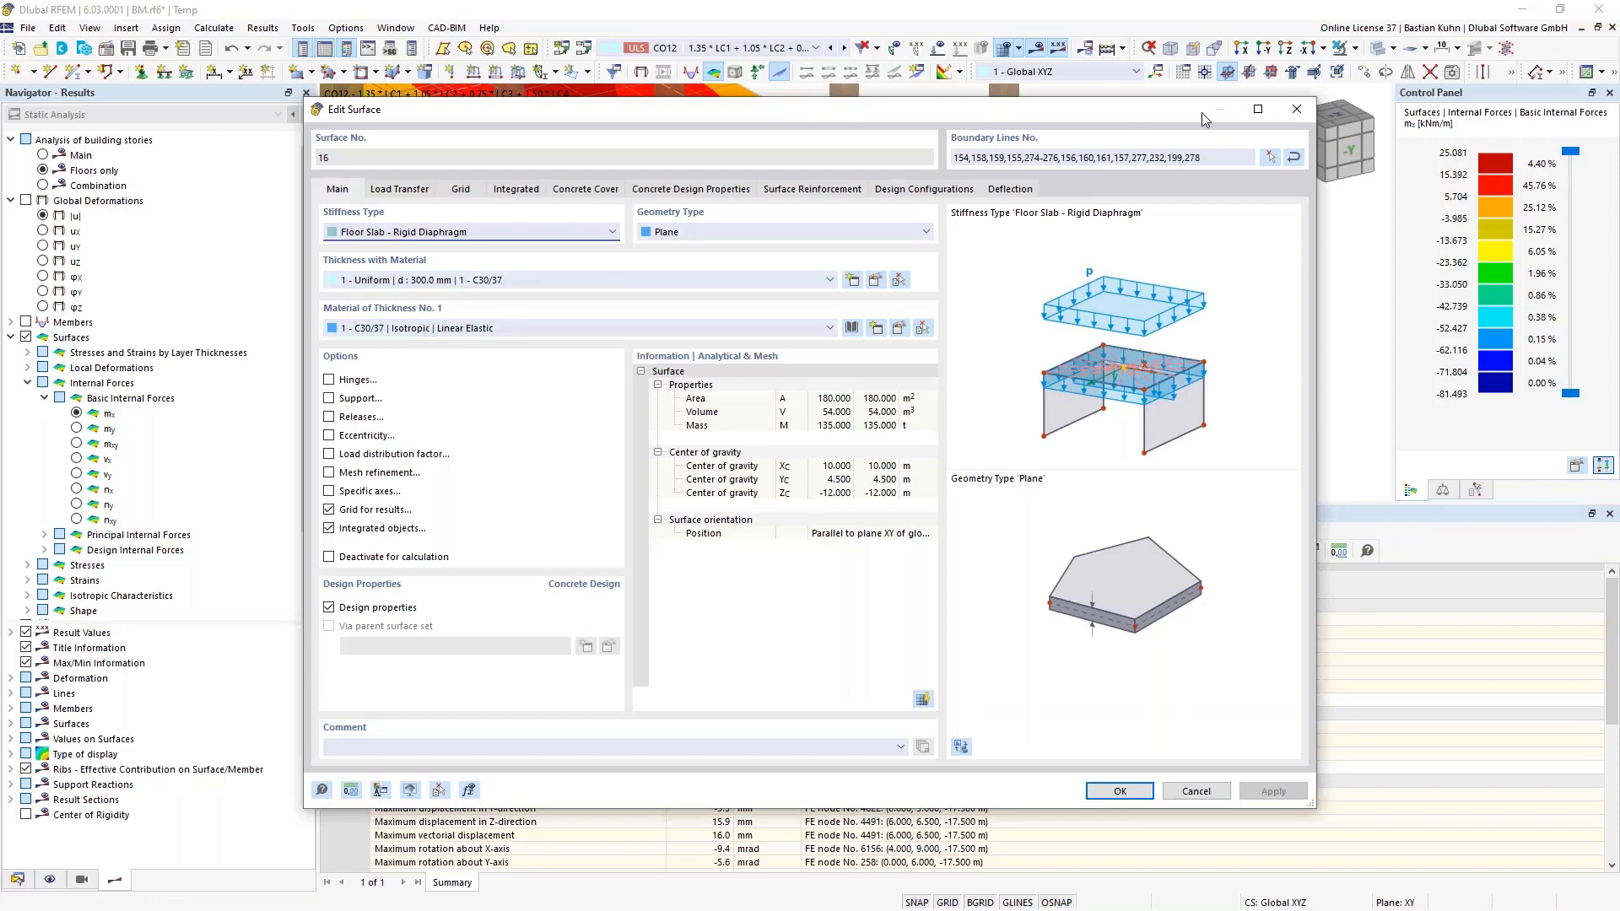
left_click(1296, 108)
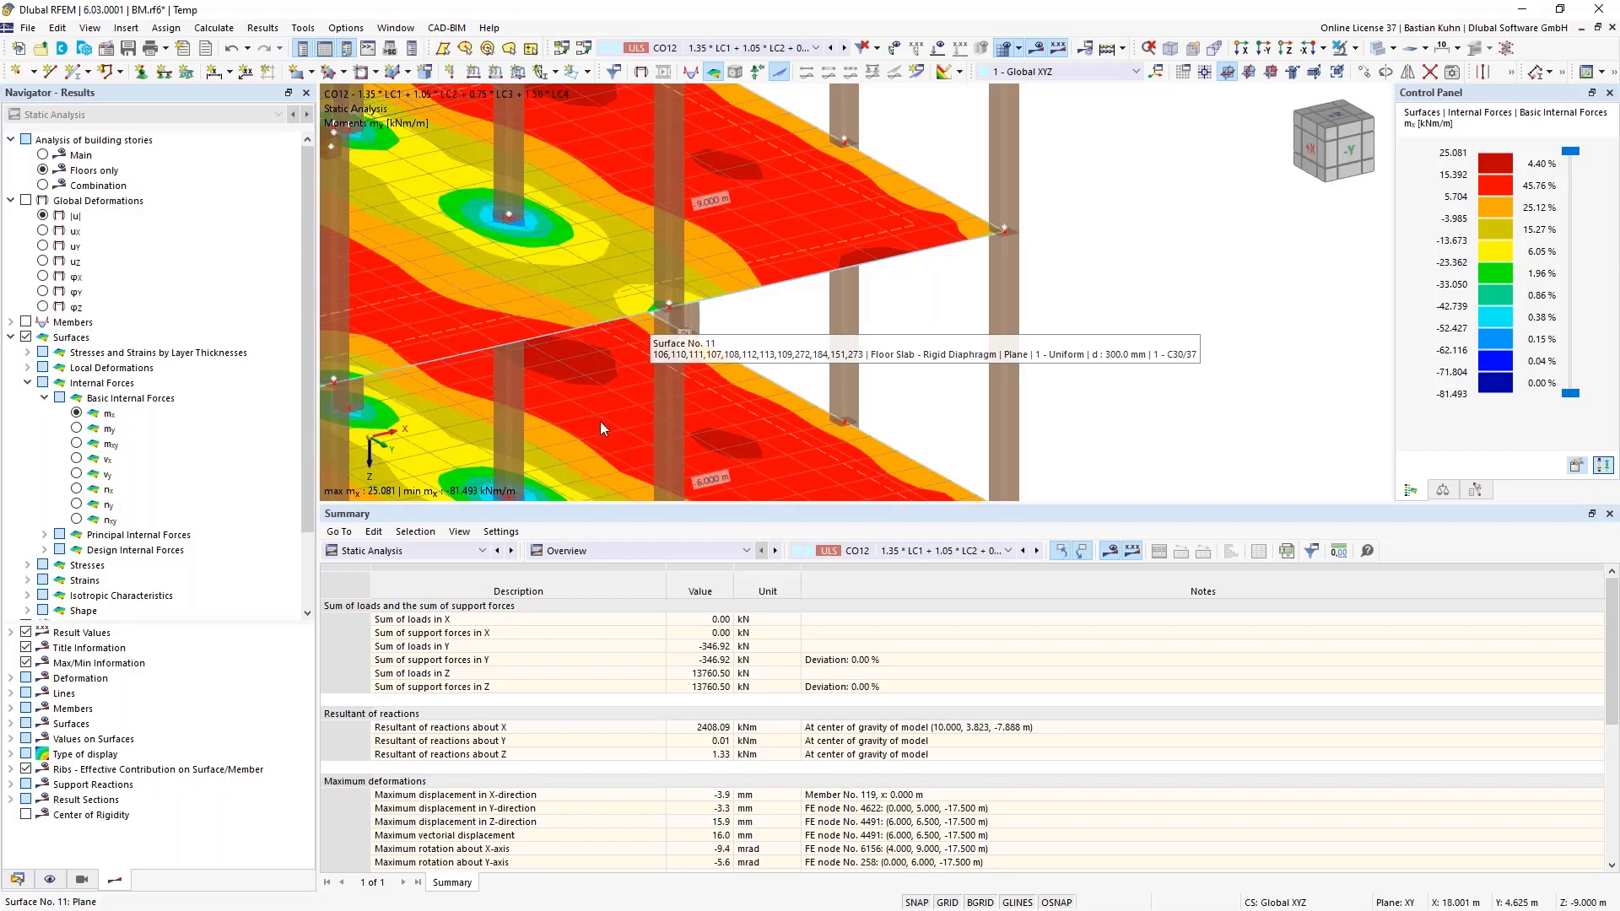
Set the analysis of building stories to Combination and view the moments mx on the whole building.
scroll(599, 422, "down", 5)
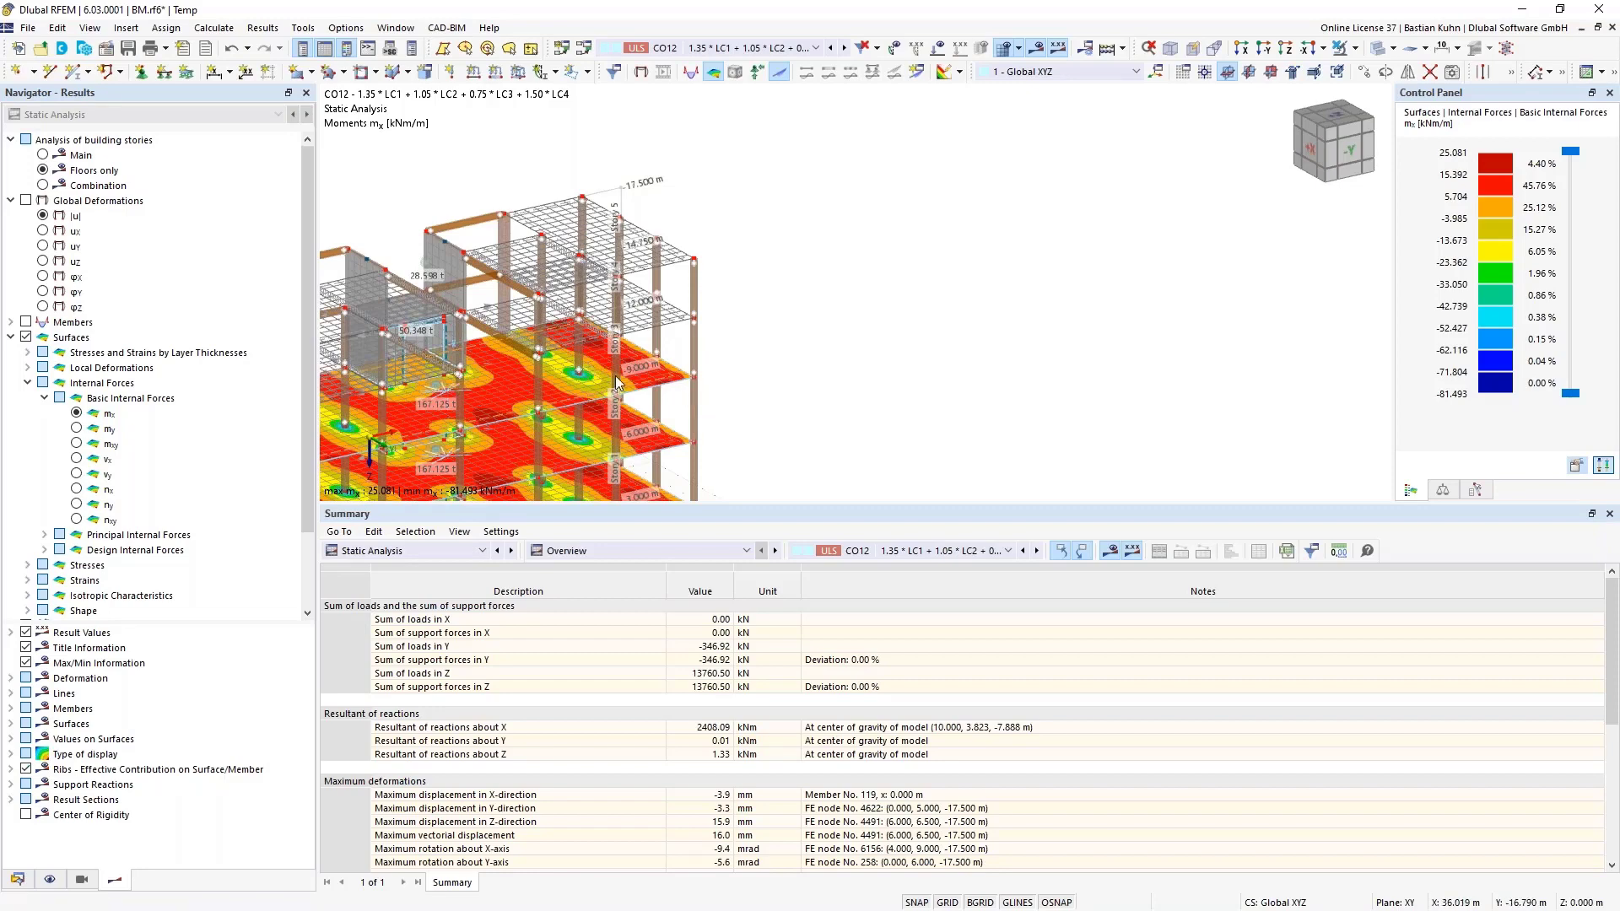
left_click(43, 185)
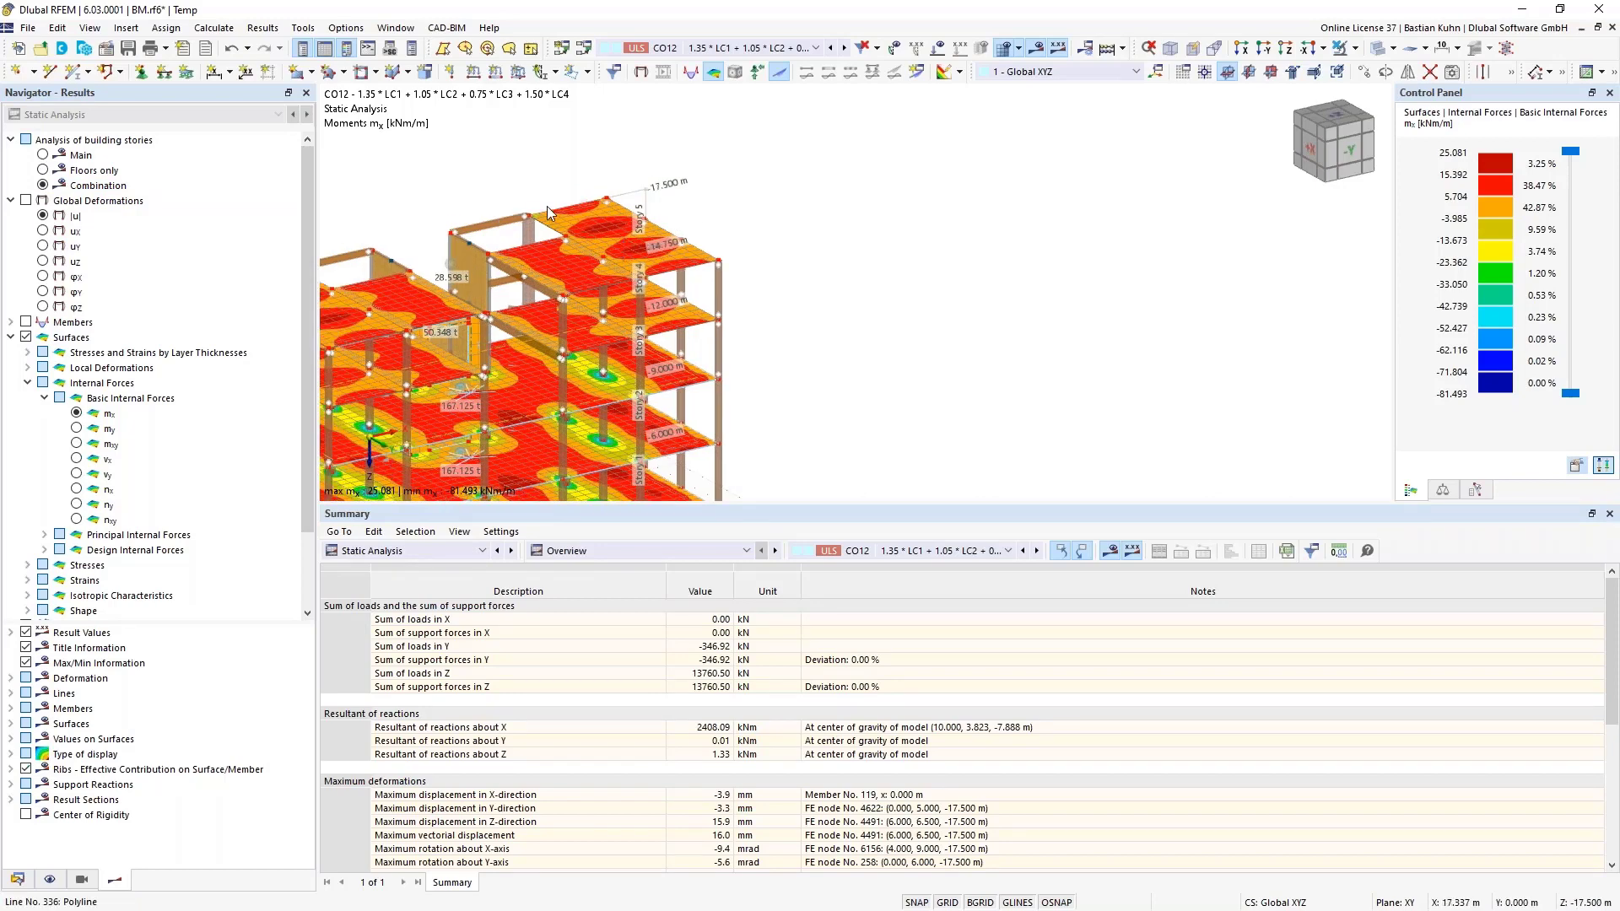
scroll(547, 206, "down", 3)
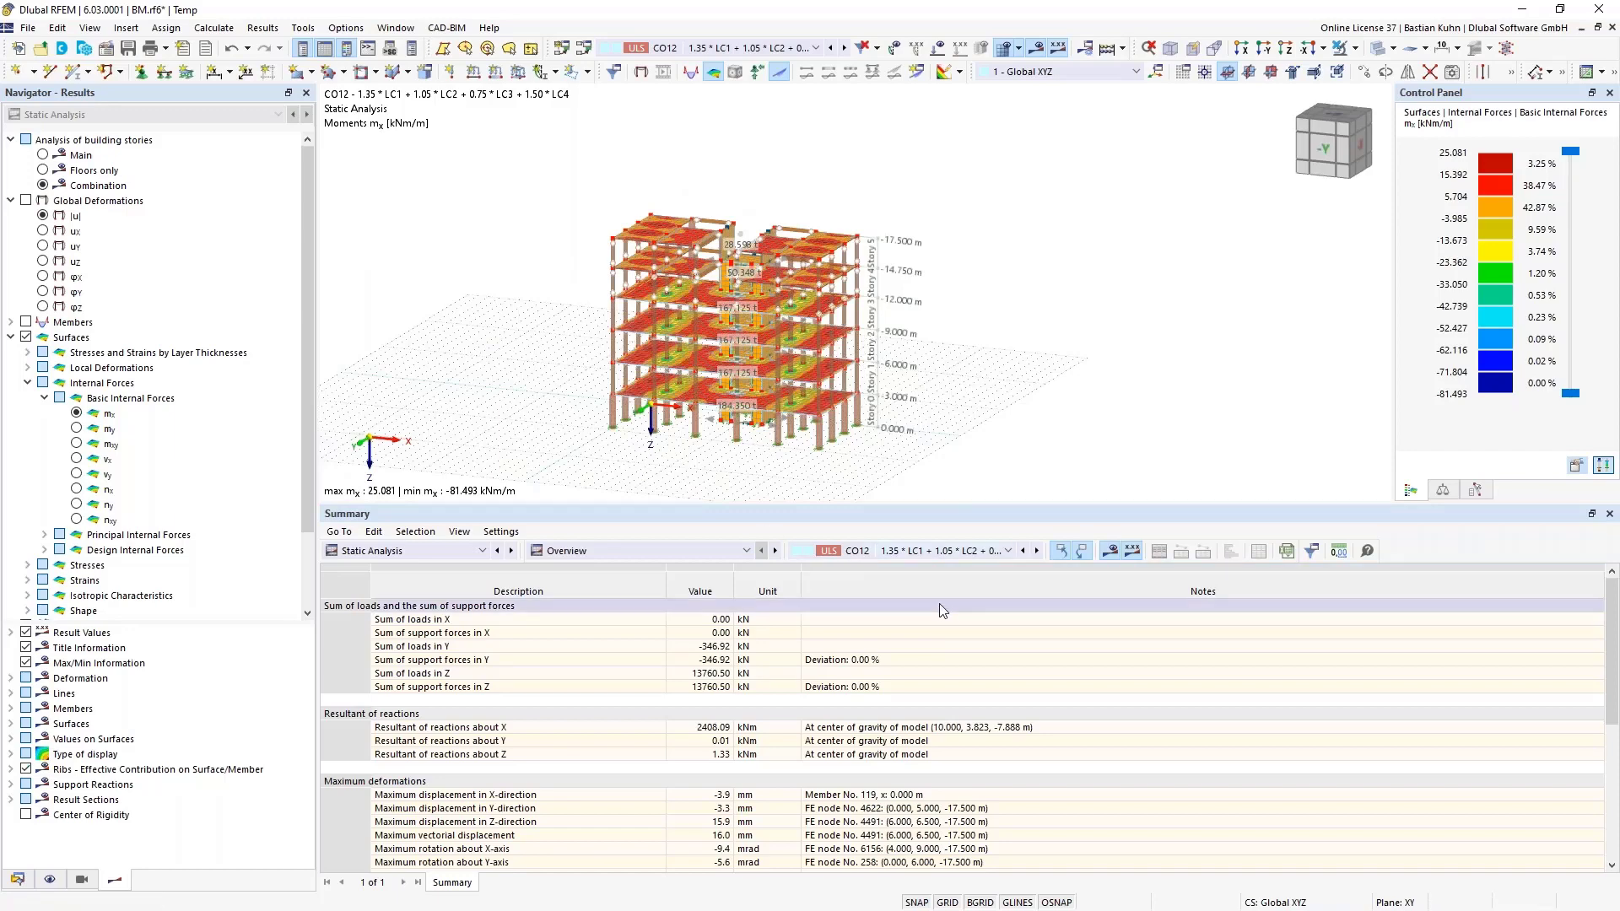
Open the Results by Stories table and review the Y-direction story forces of all stories.
left_click(720, 553)
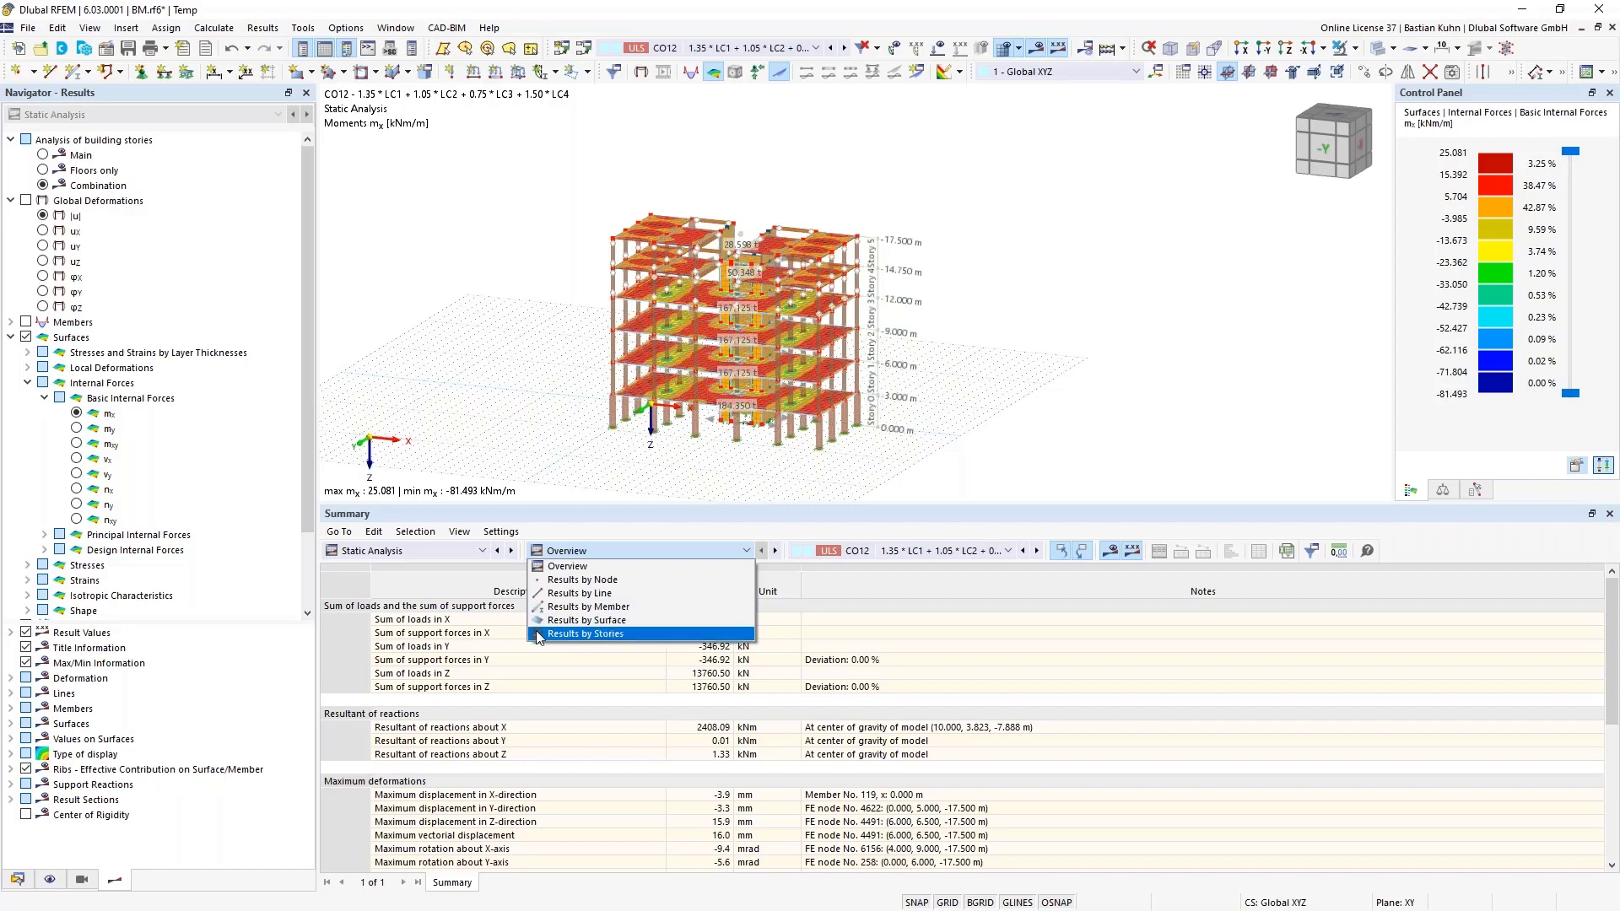
left_click(578, 635)
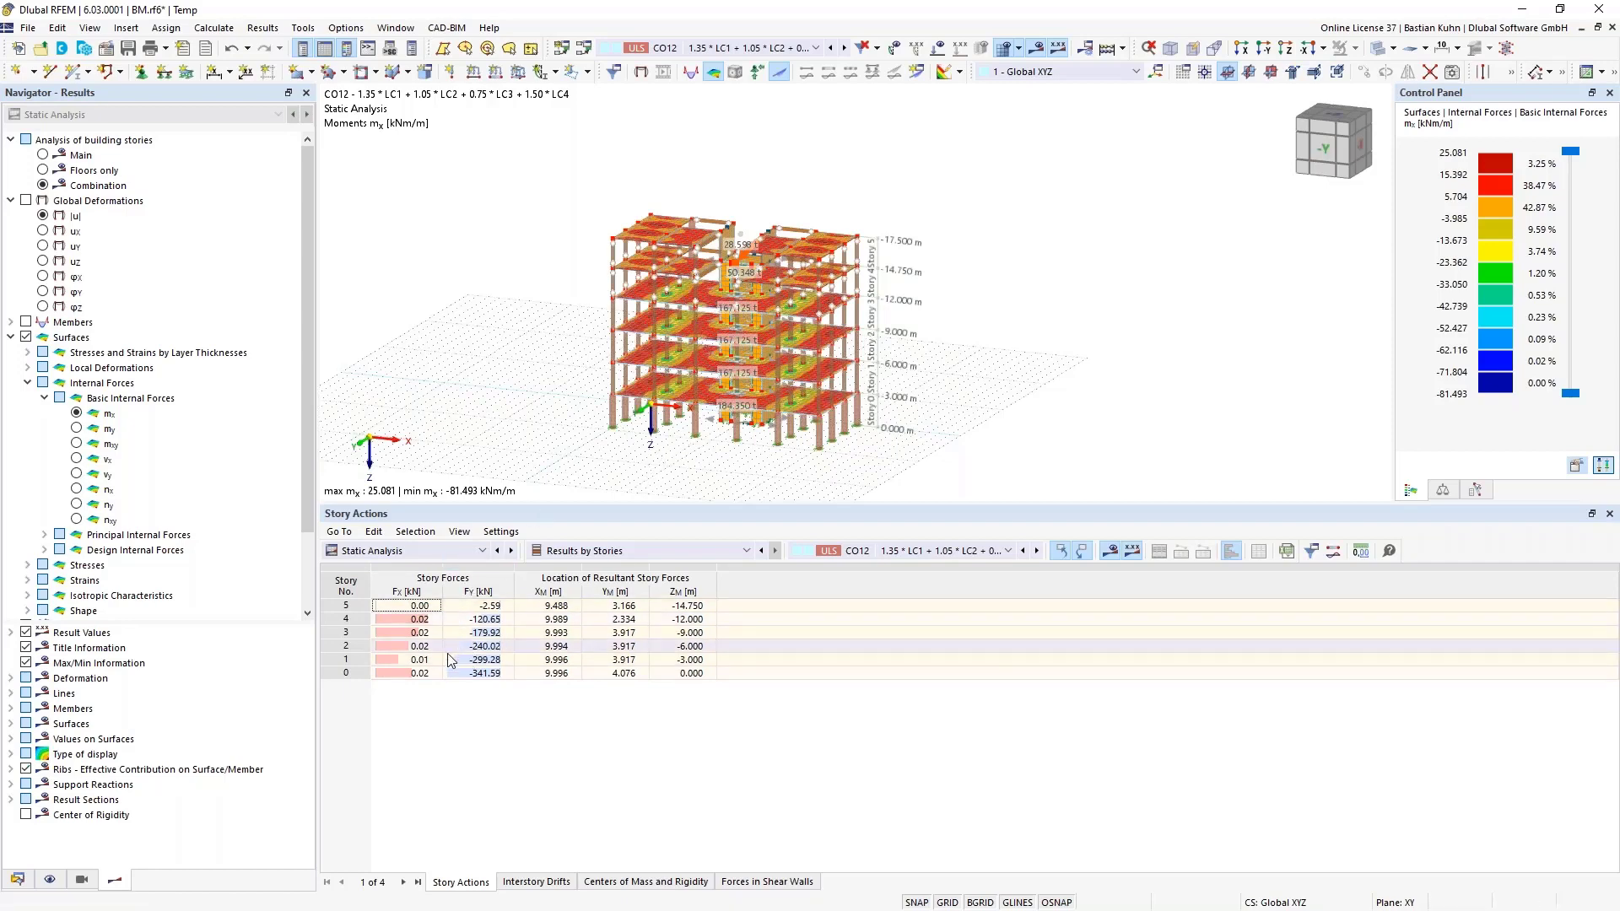
left_click_drag(476, 673, 460, 609)
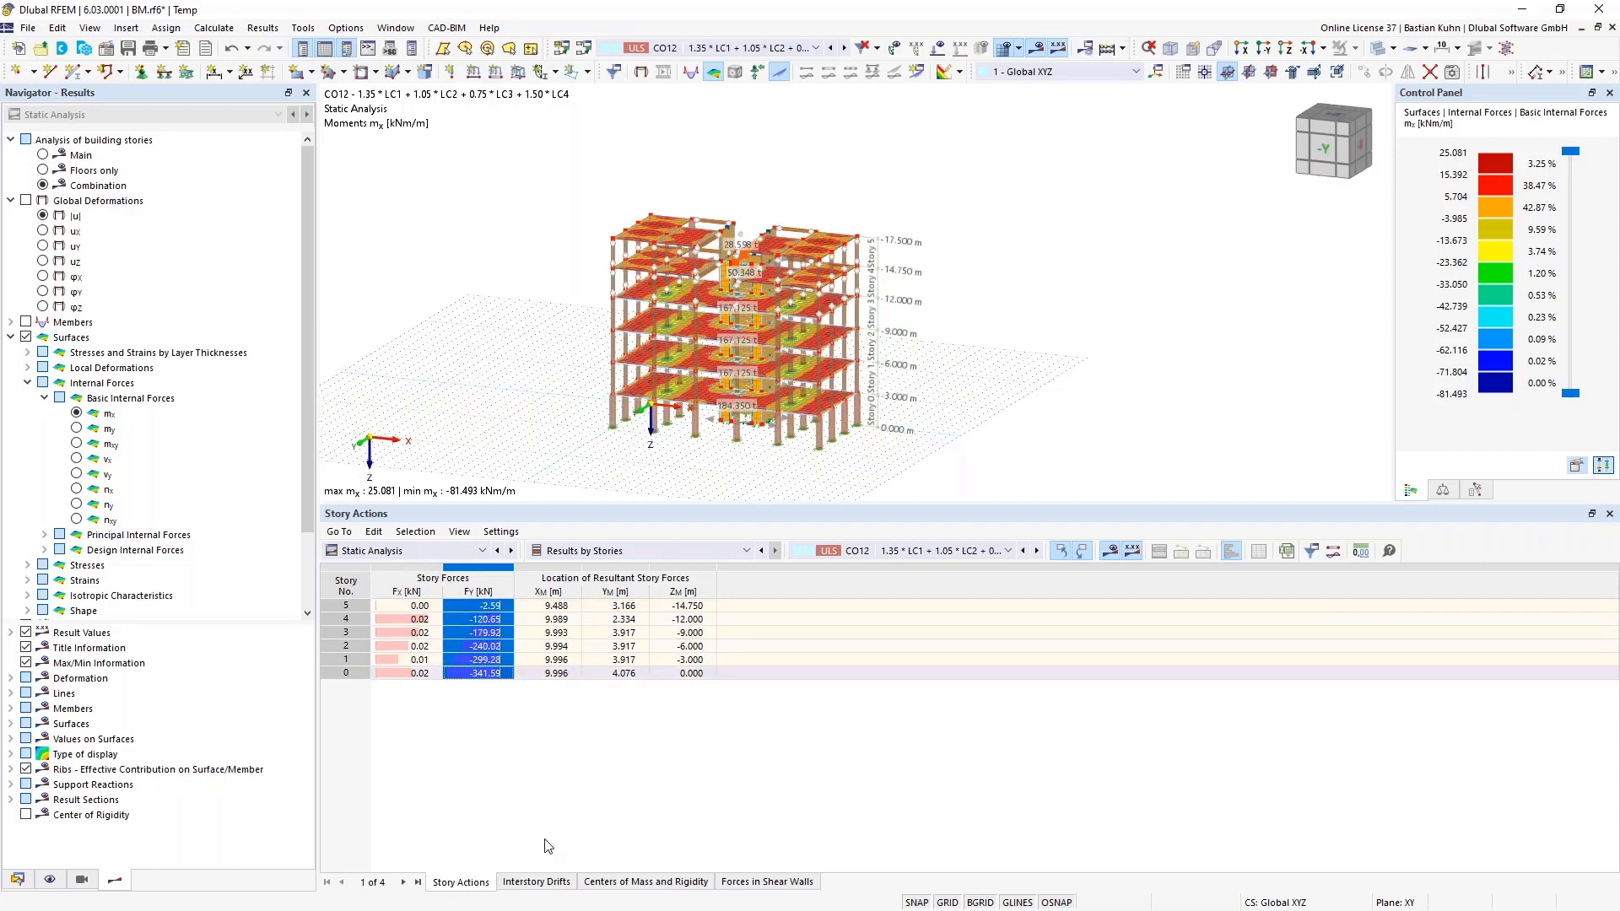
Review the Y-direction displacements among the interstory drifts and the mass center coordinates of all stories.
left_click(540, 881)
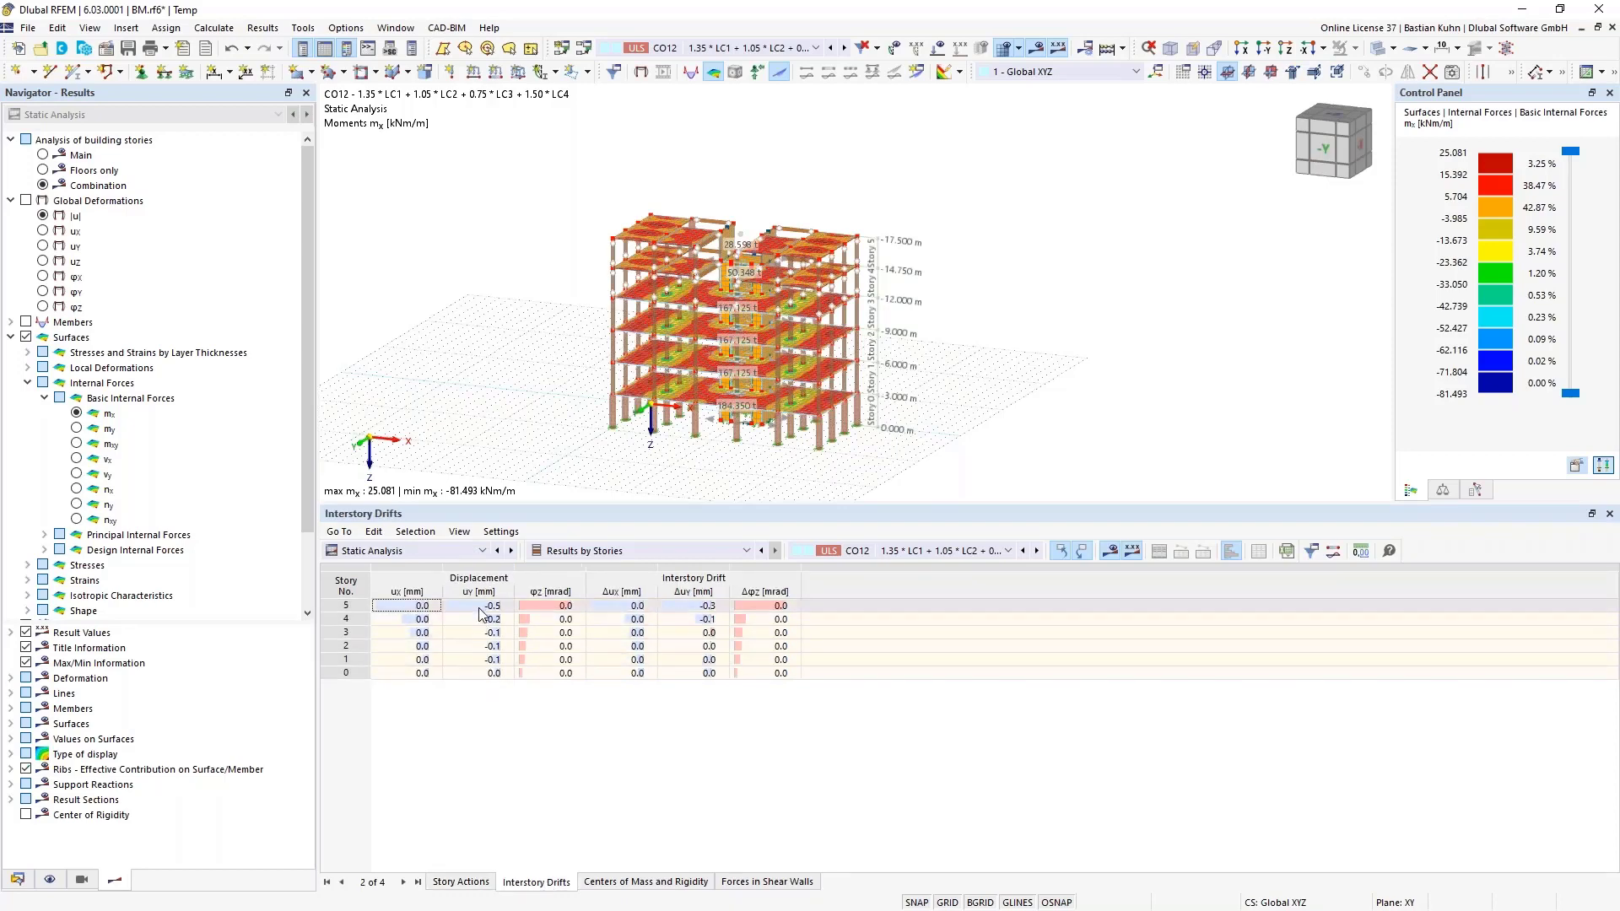
left_click(503, 586)
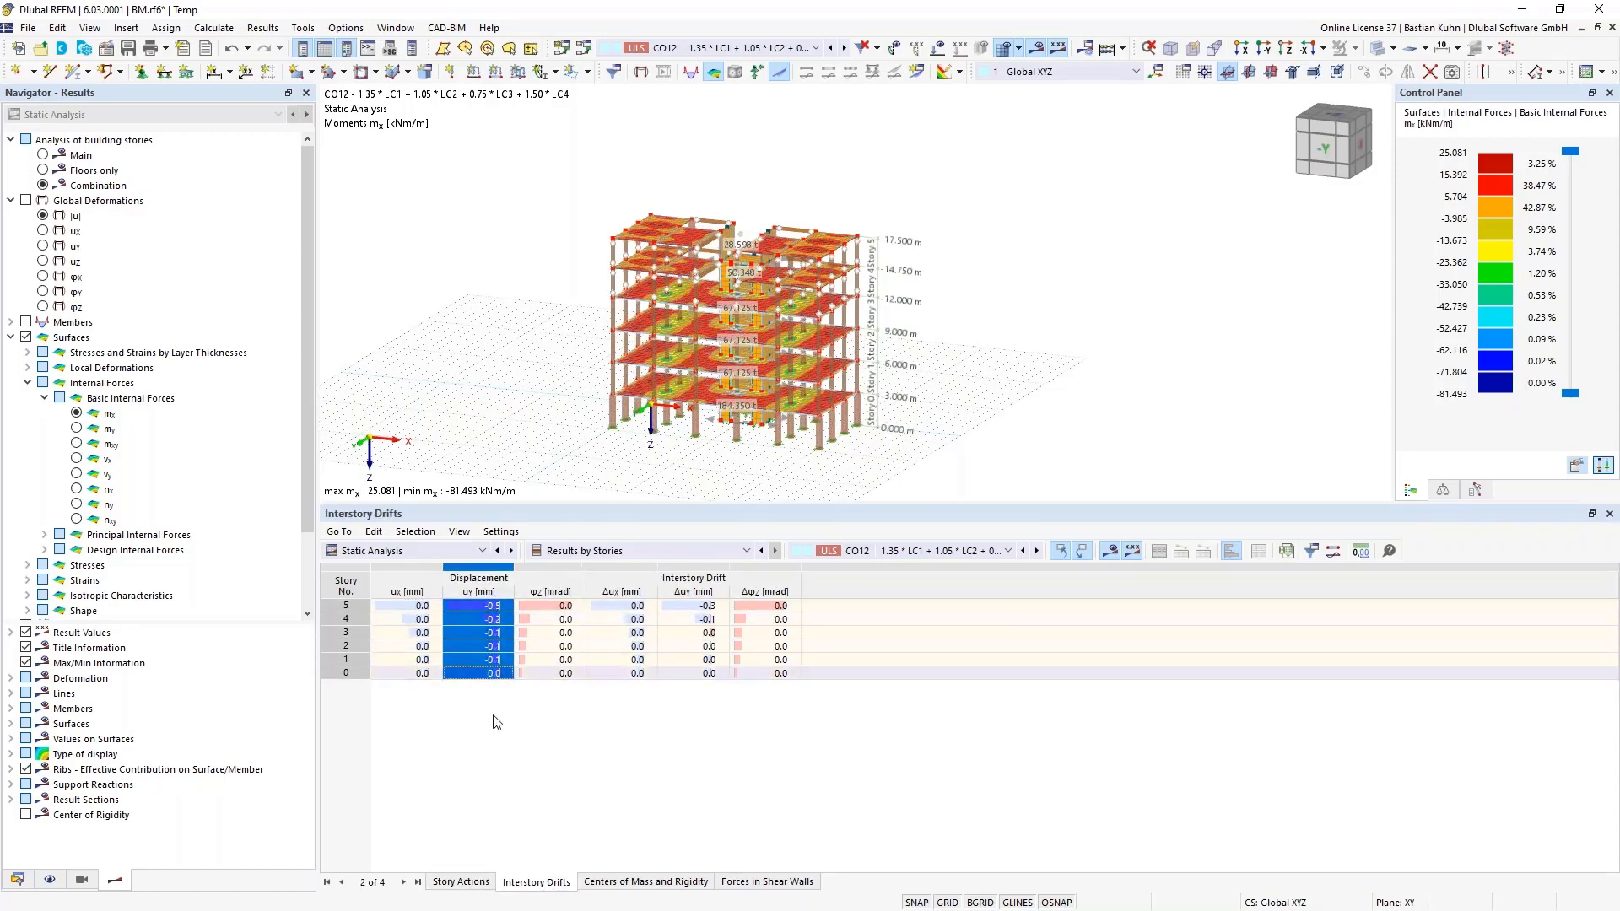
left_click(646, 881)
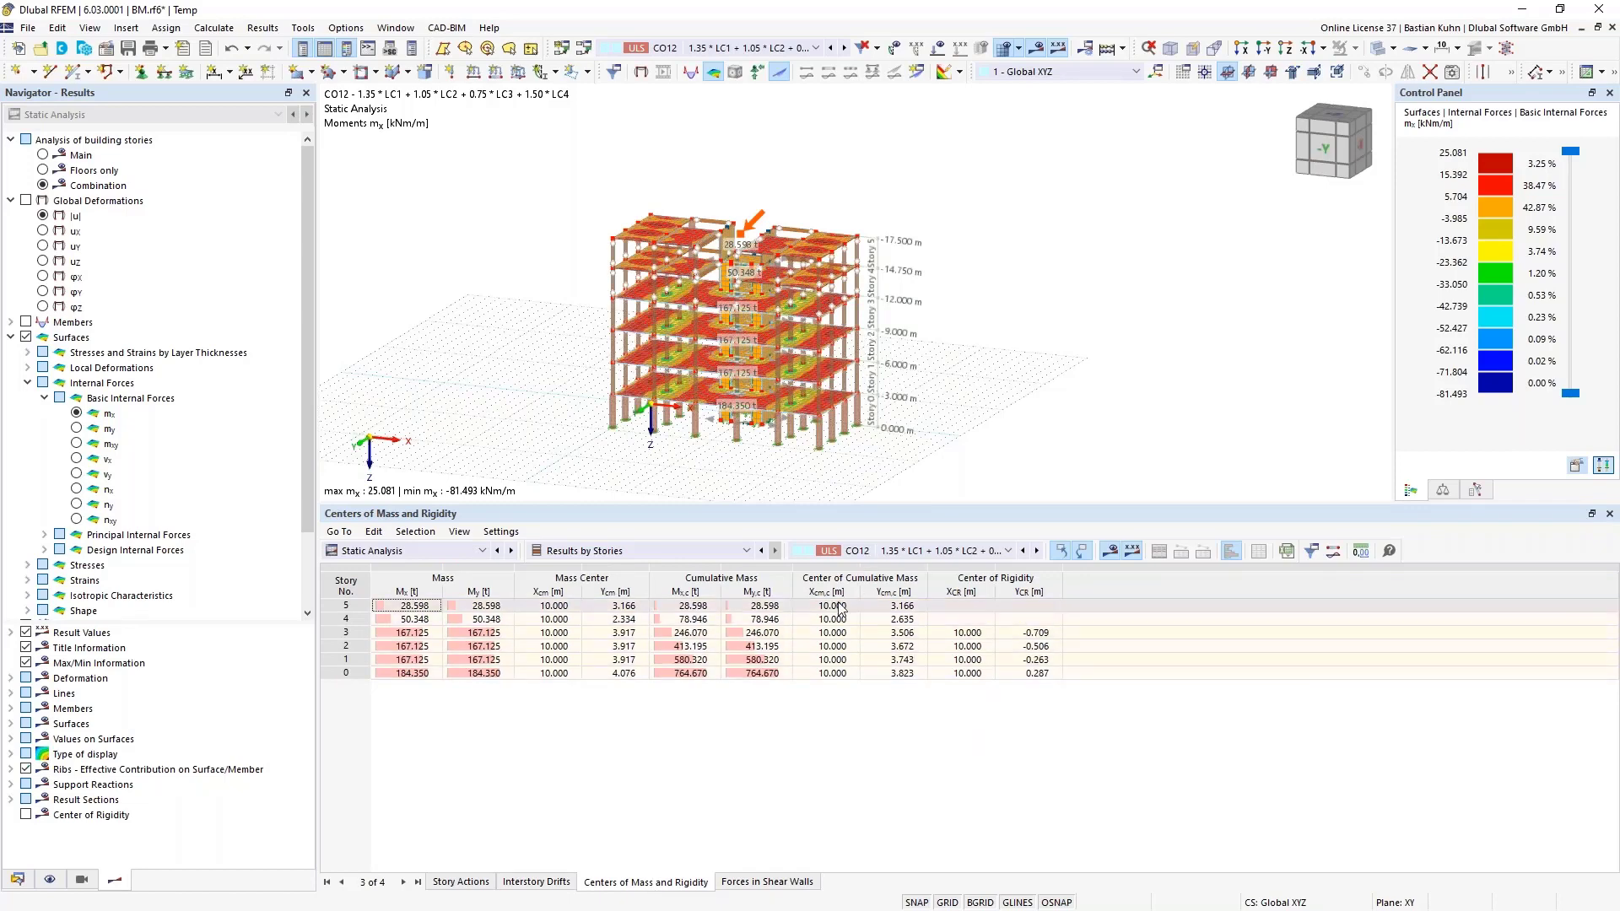
left_click_drag(550, 606, 621, 680)
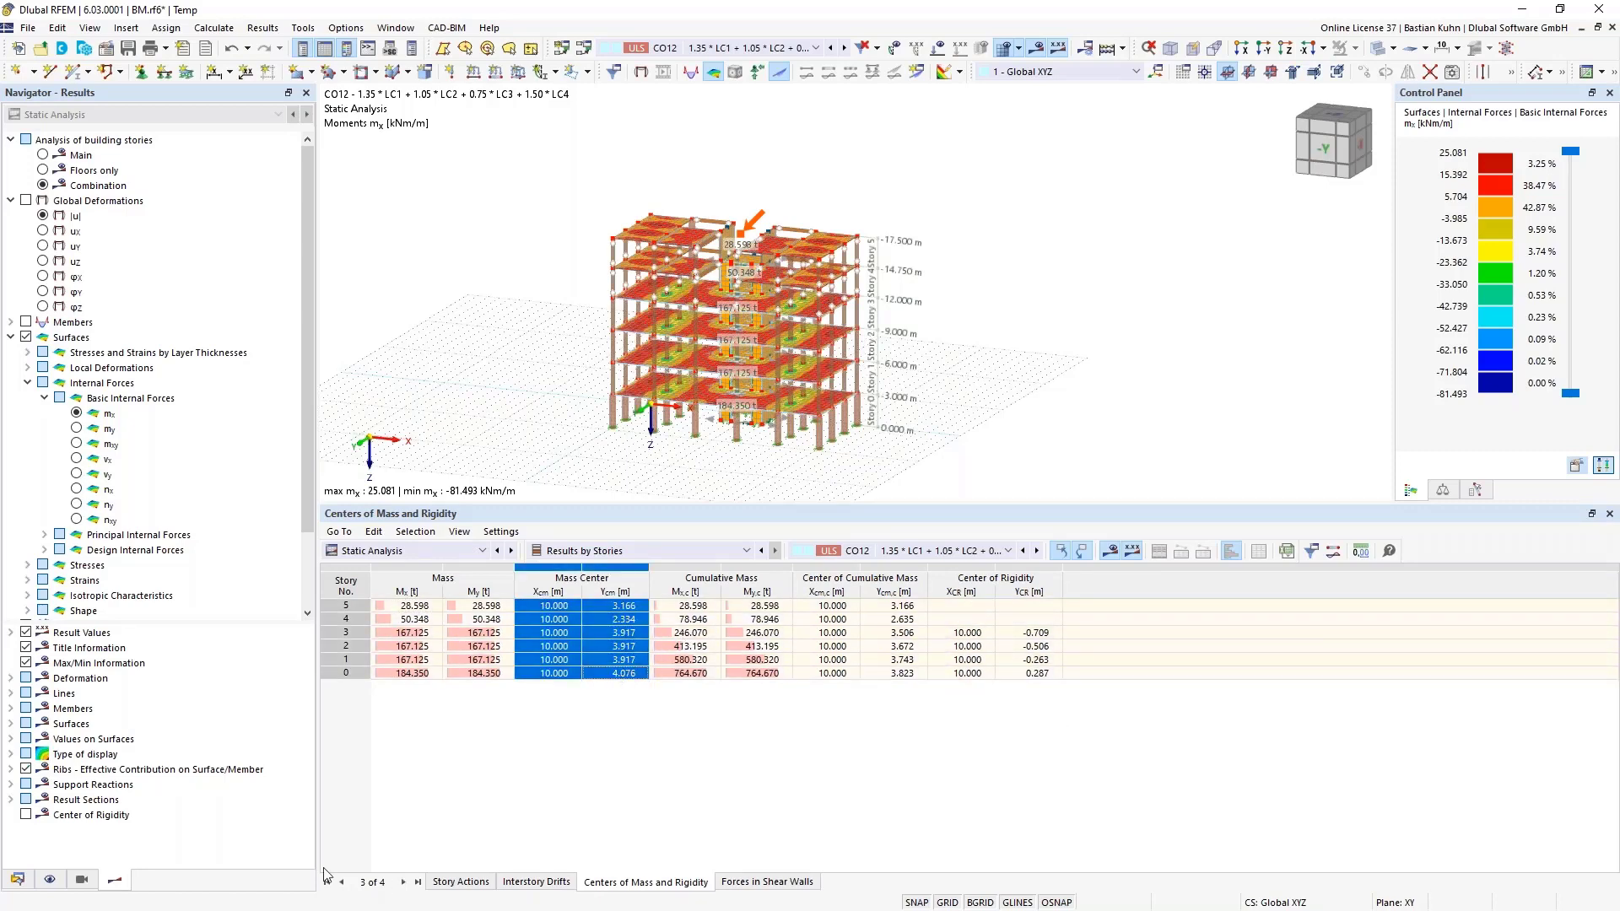
Hide the surface results and locate story 2's center of rigidity in the model from its X coordinate in the table.
left_click(48, 879)
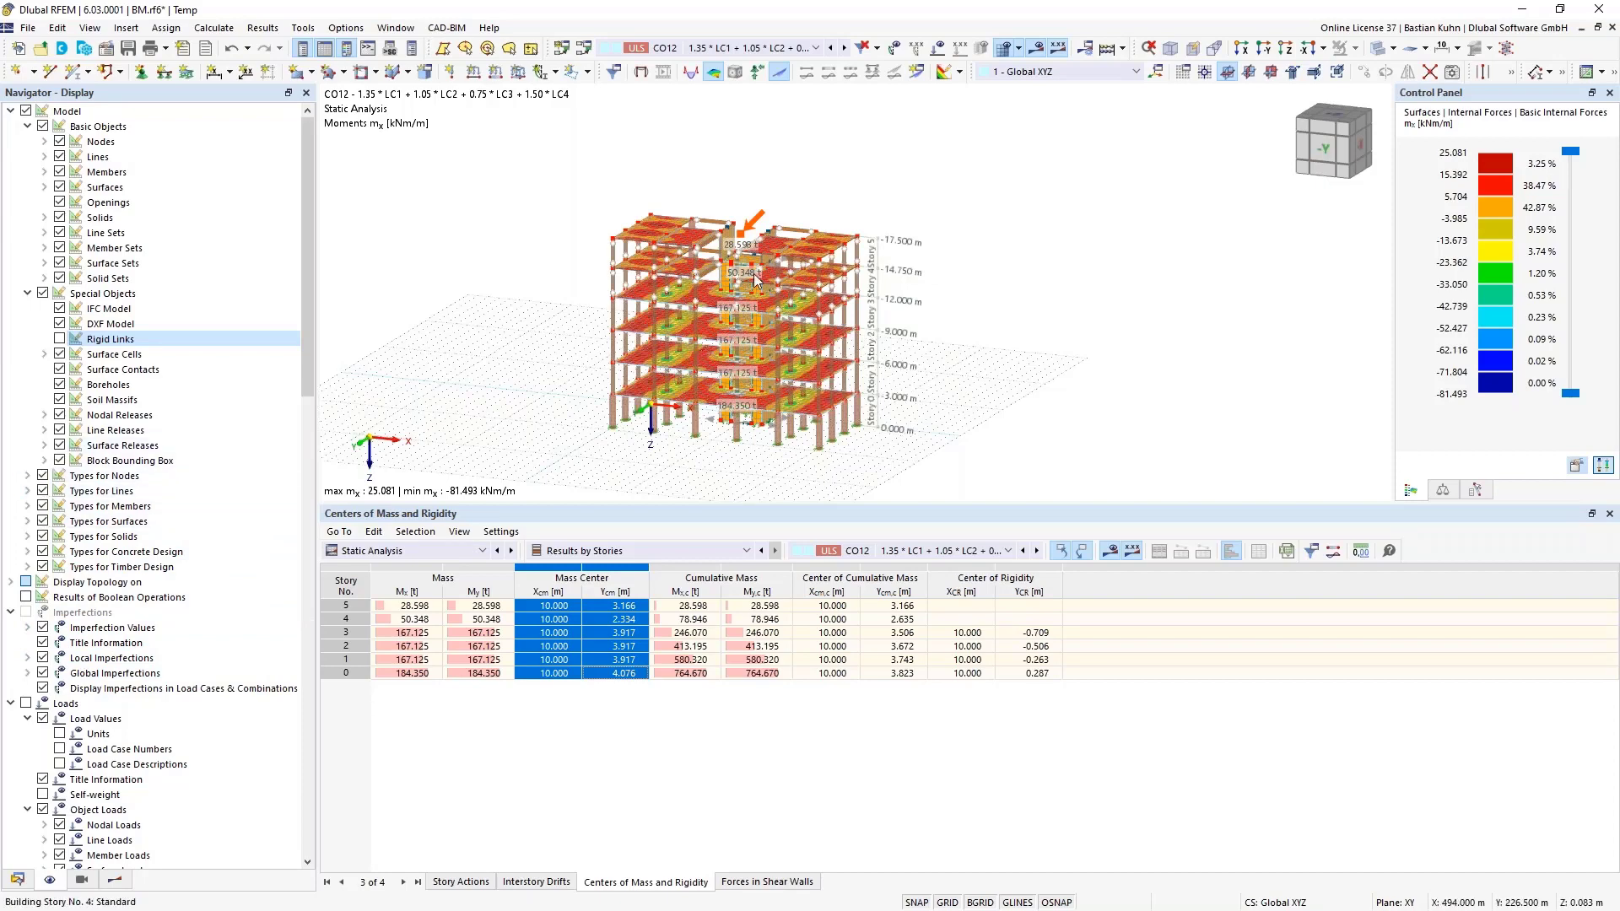
scroll(755, 272, "up", 5)
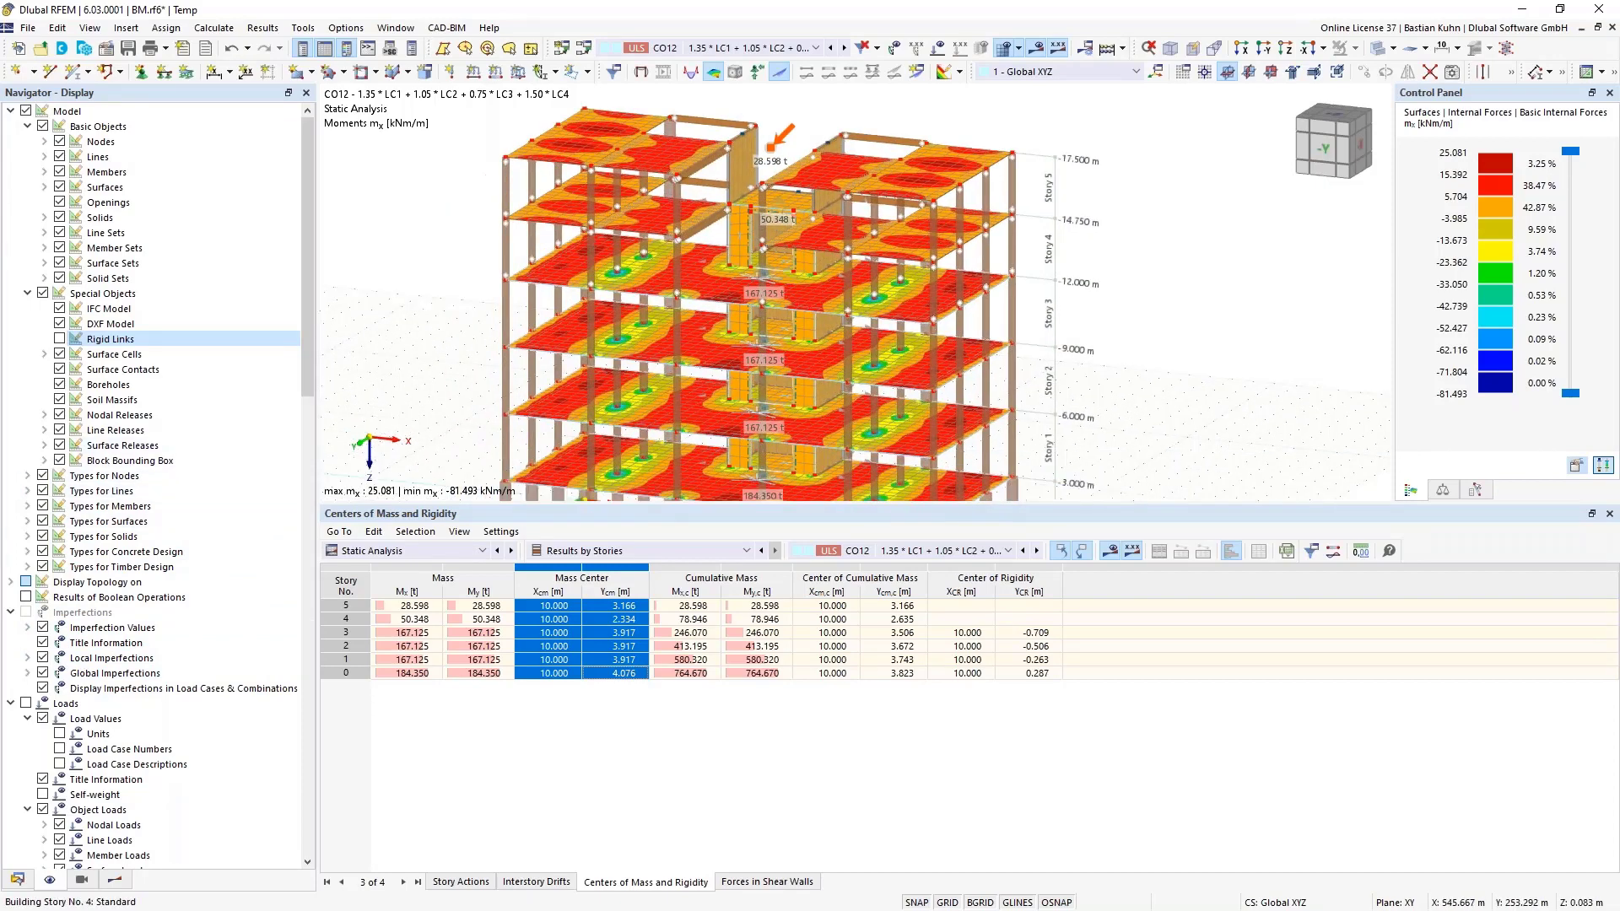
left_click(114, 879)
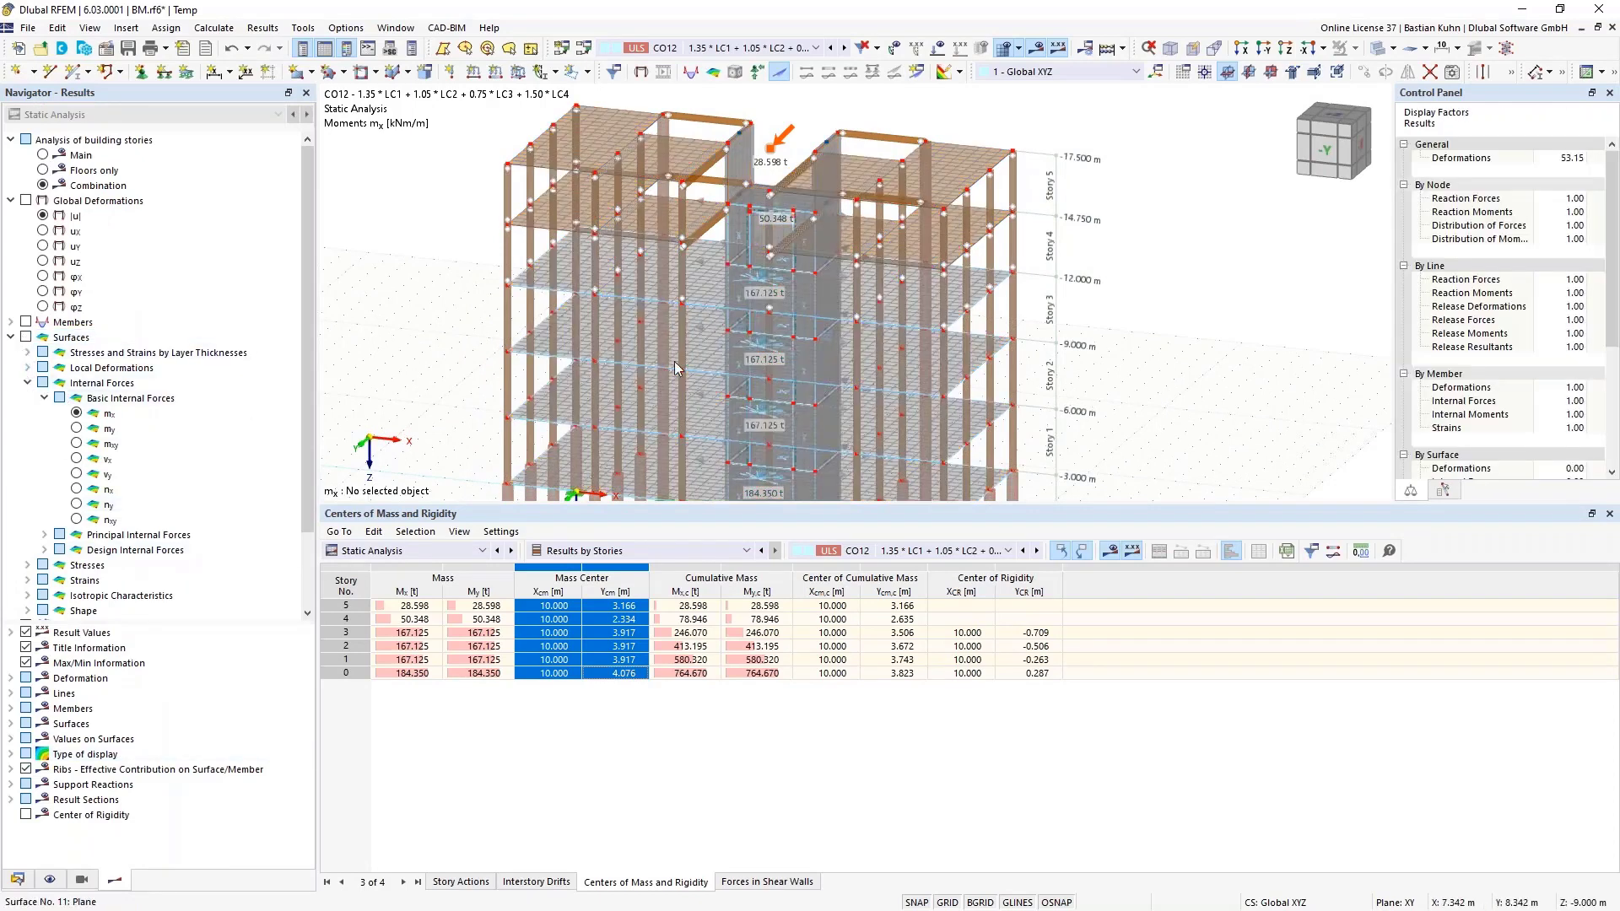
mouse_move(675, 367)
middle_mouse_down()
mouse_move(655, 313)
mouse_move(632, 337)
mouse_move(811, 338)
middle_mouse_up()
left_click(967, 645)
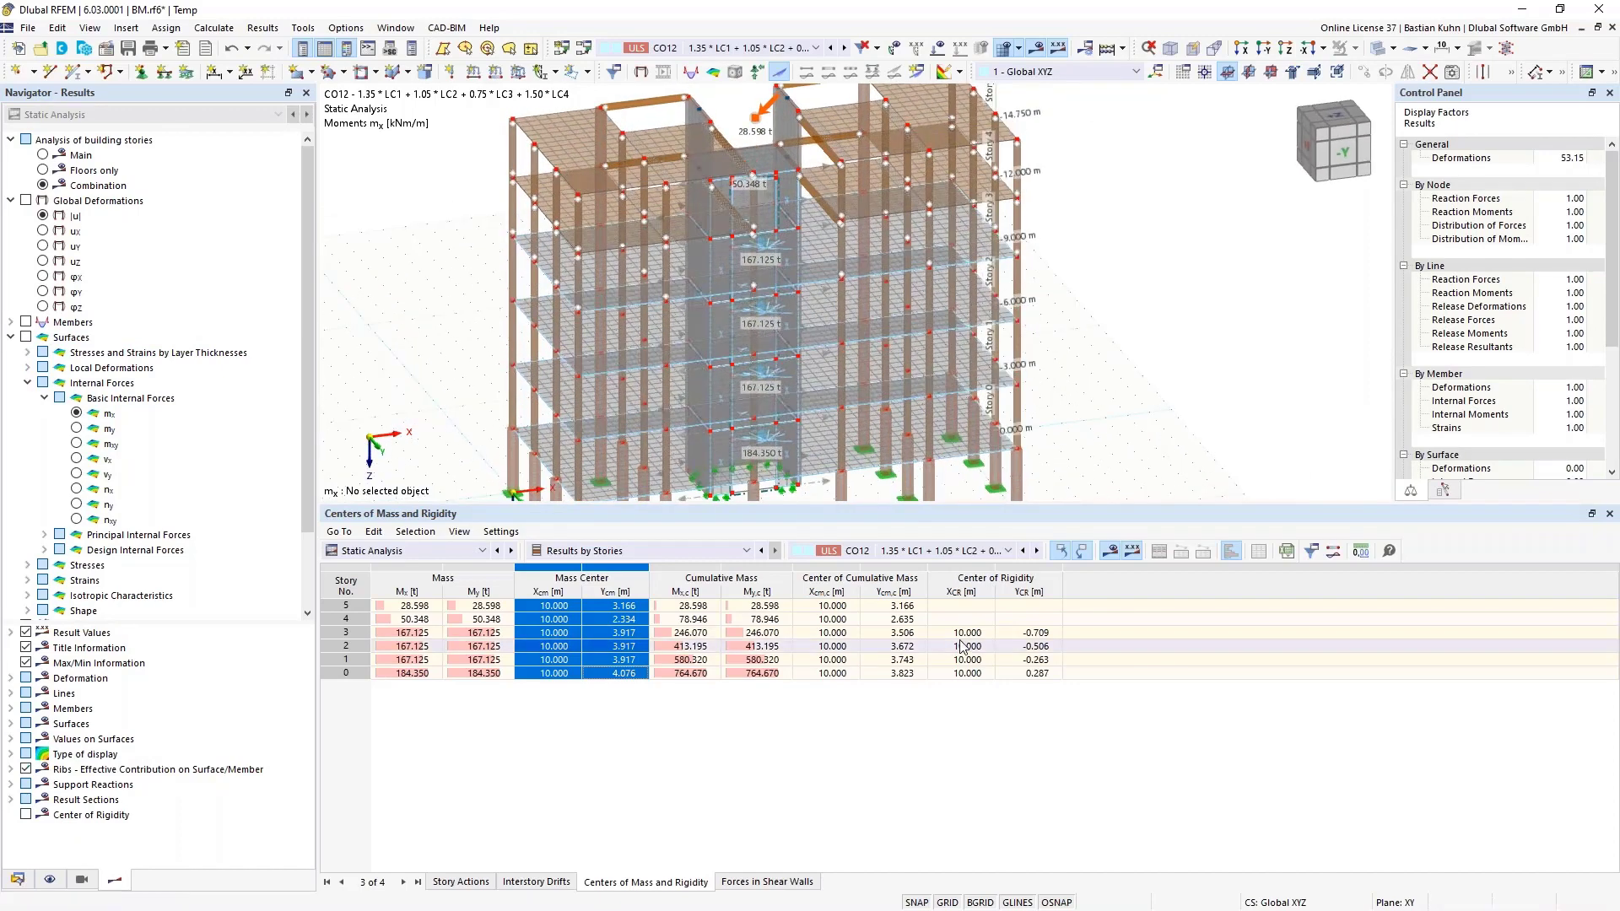
Hide the mass symbols of the building stories' center of gravity in the building model display settings.
left_click(50, 880)
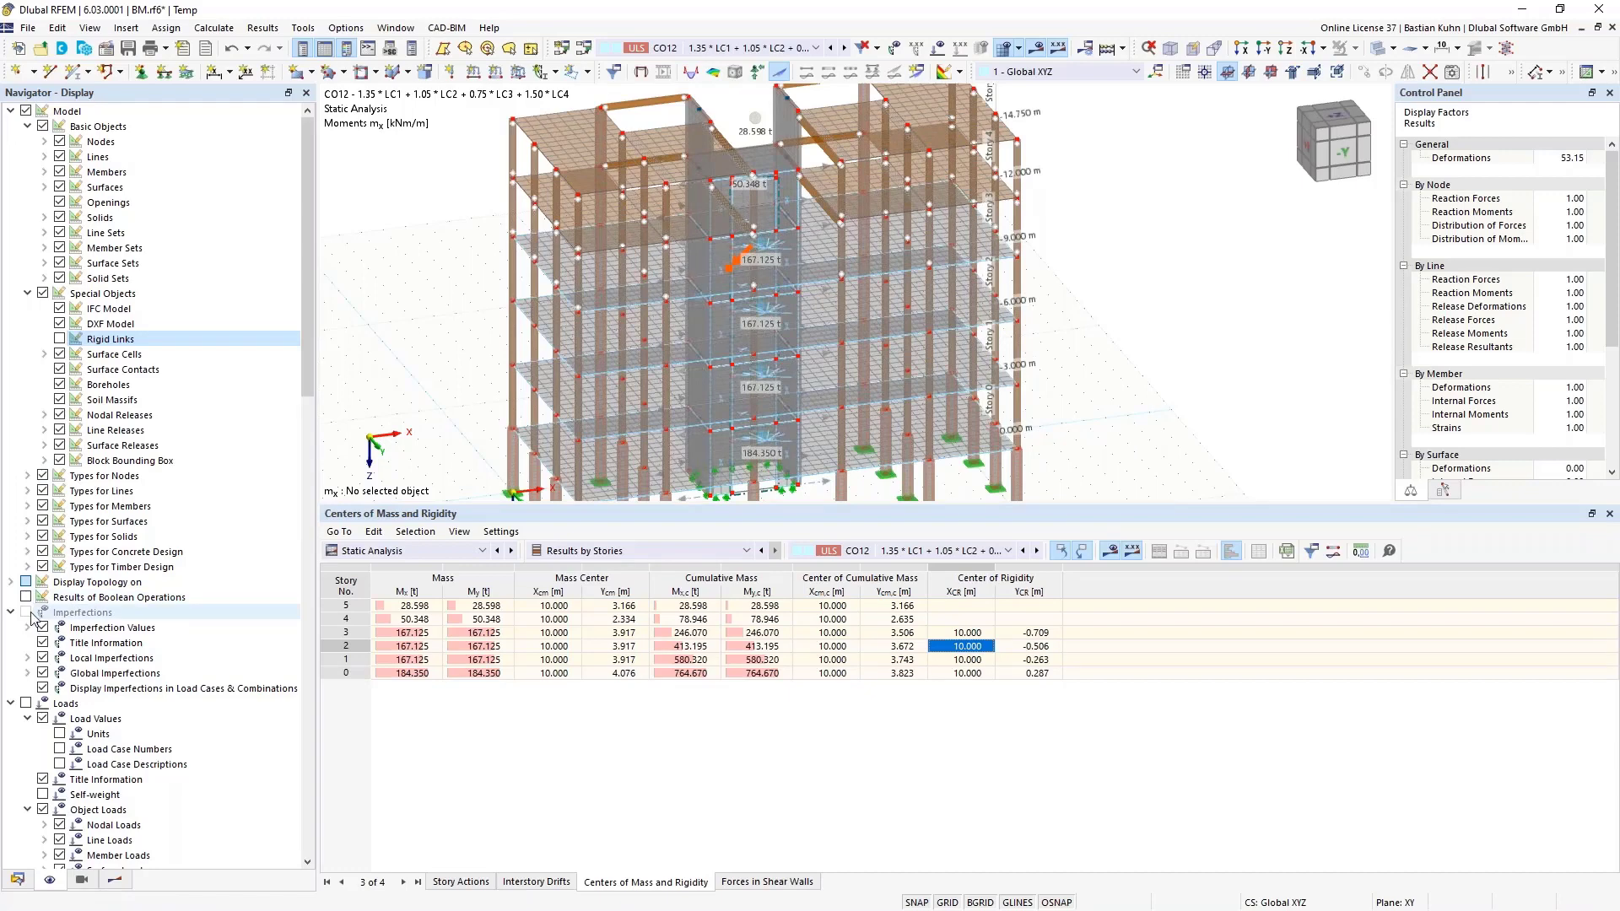
scroll(25, 599, "down", 20)
scroll(18, 592, "up", 3)
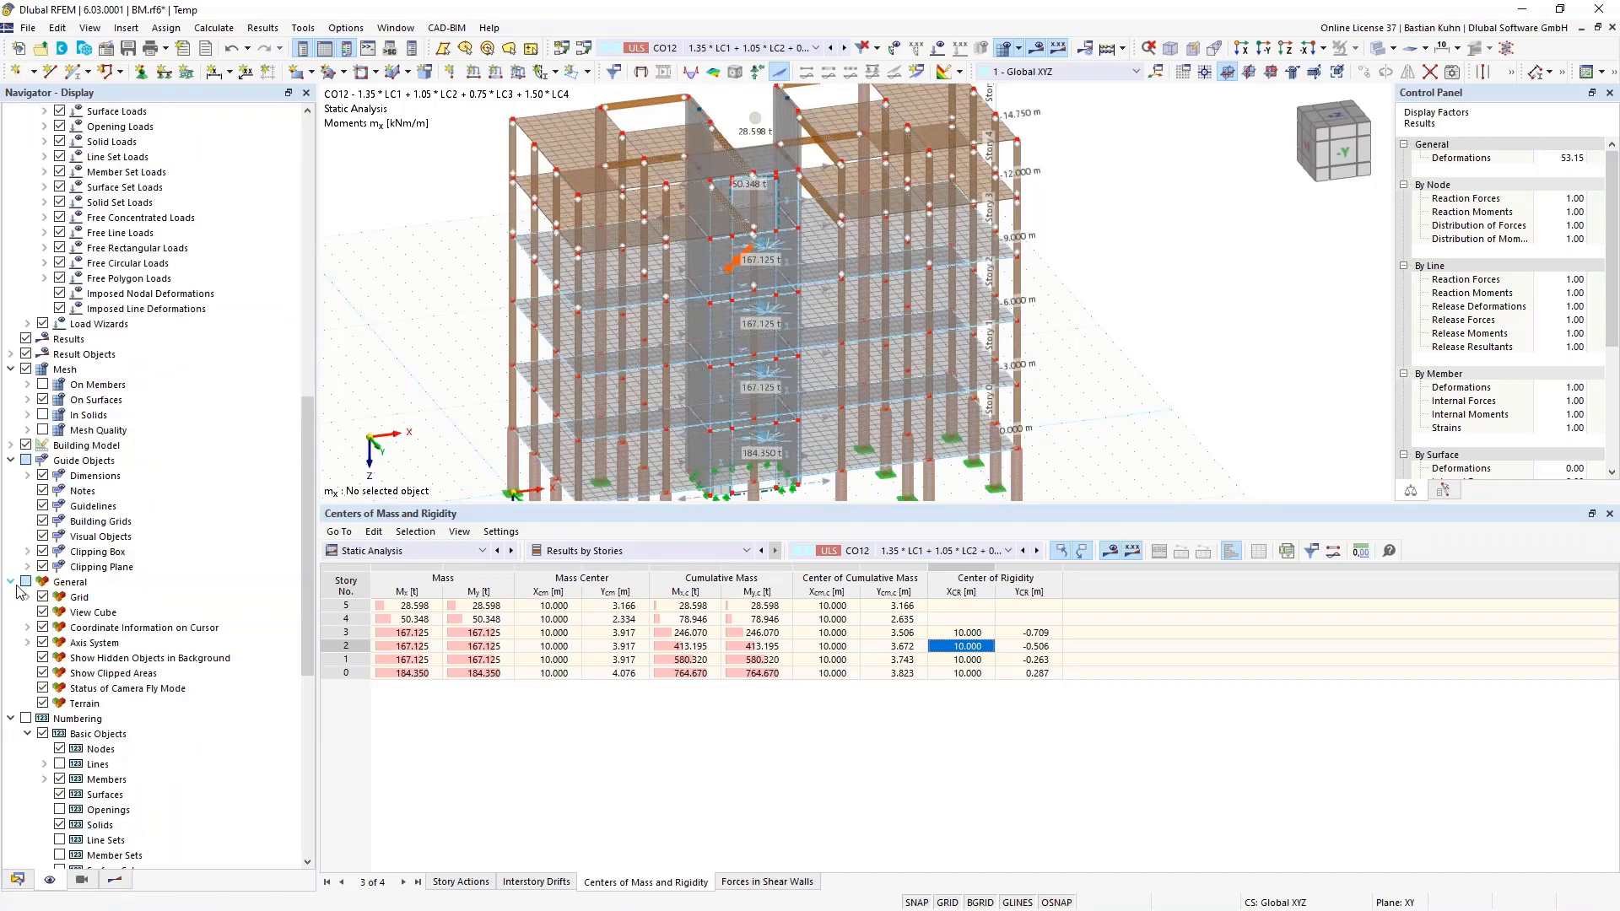
left_click(10, 445)
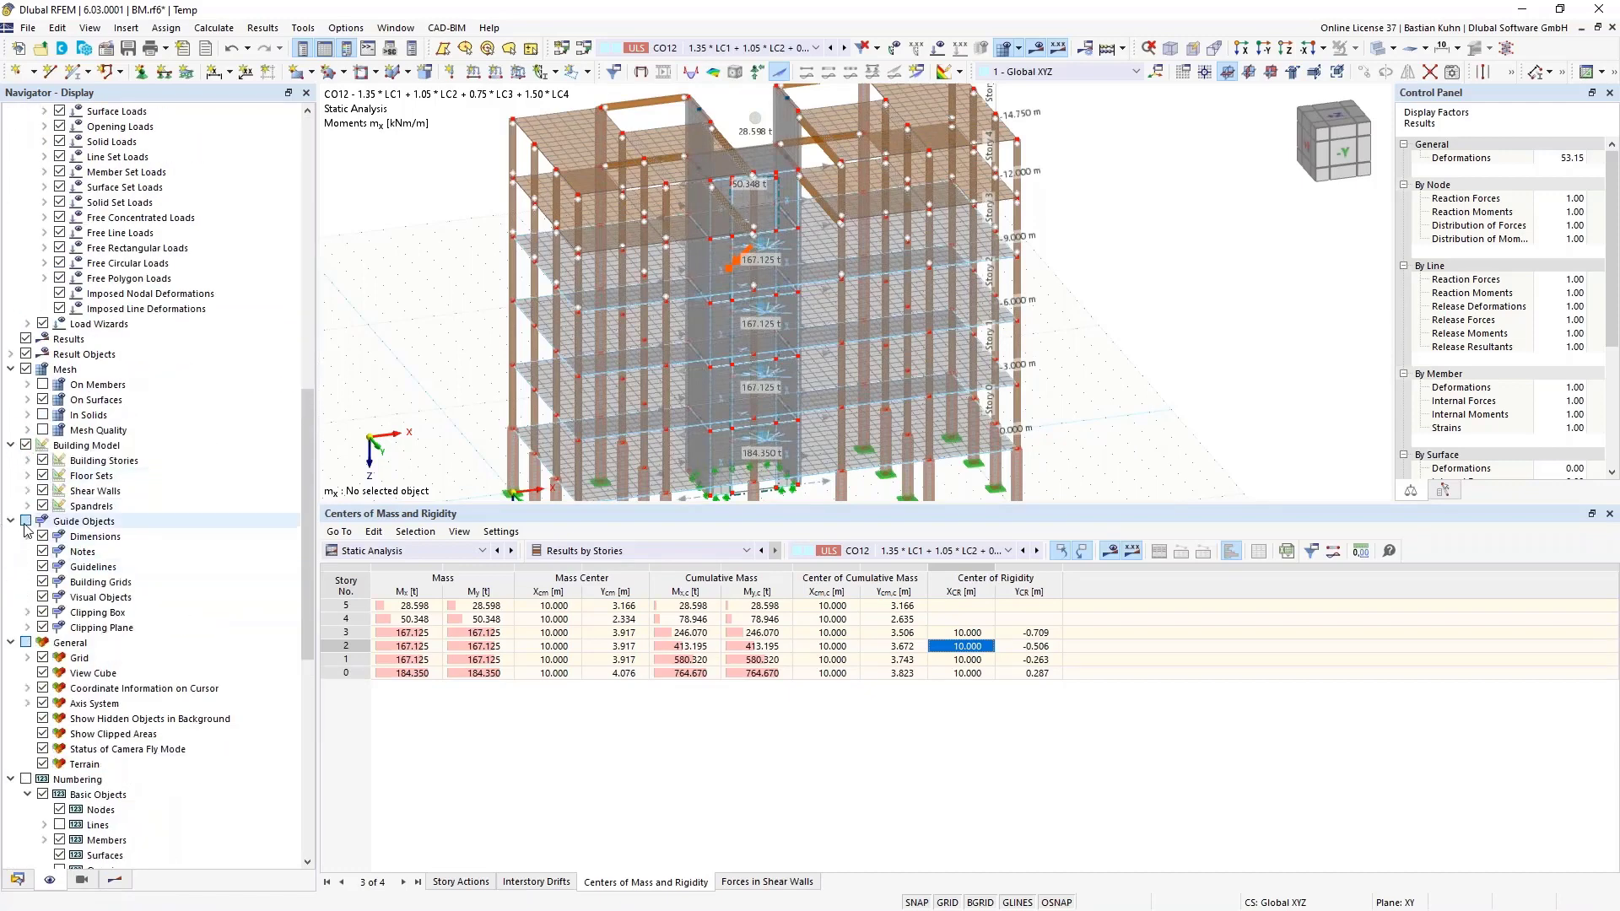
left_click(27, 461)
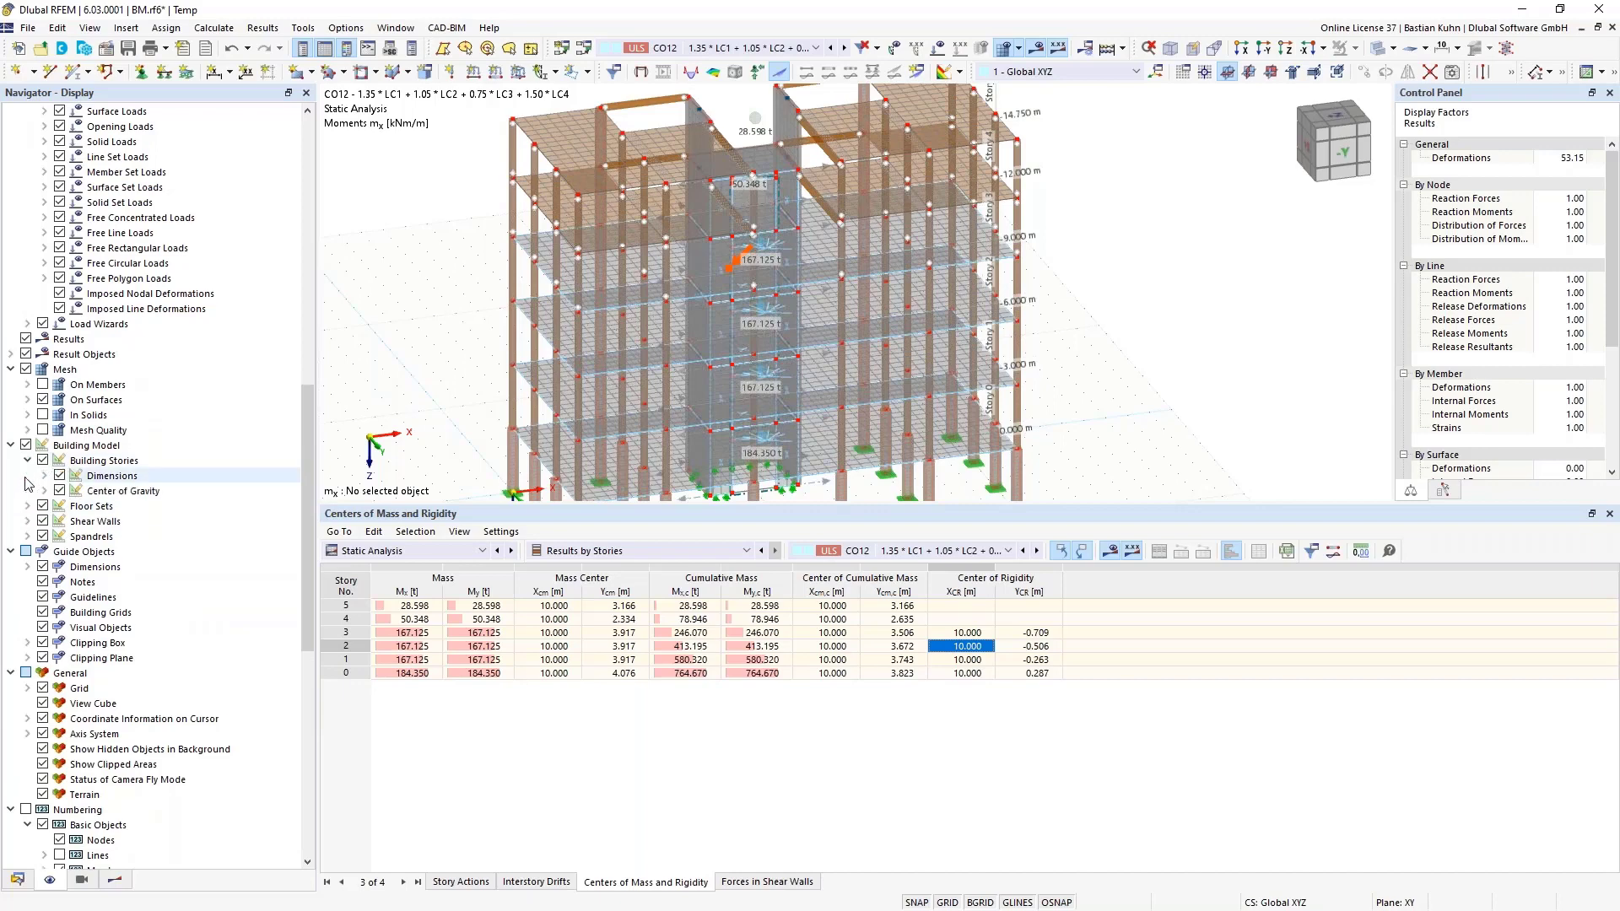
left_click(44, 491)
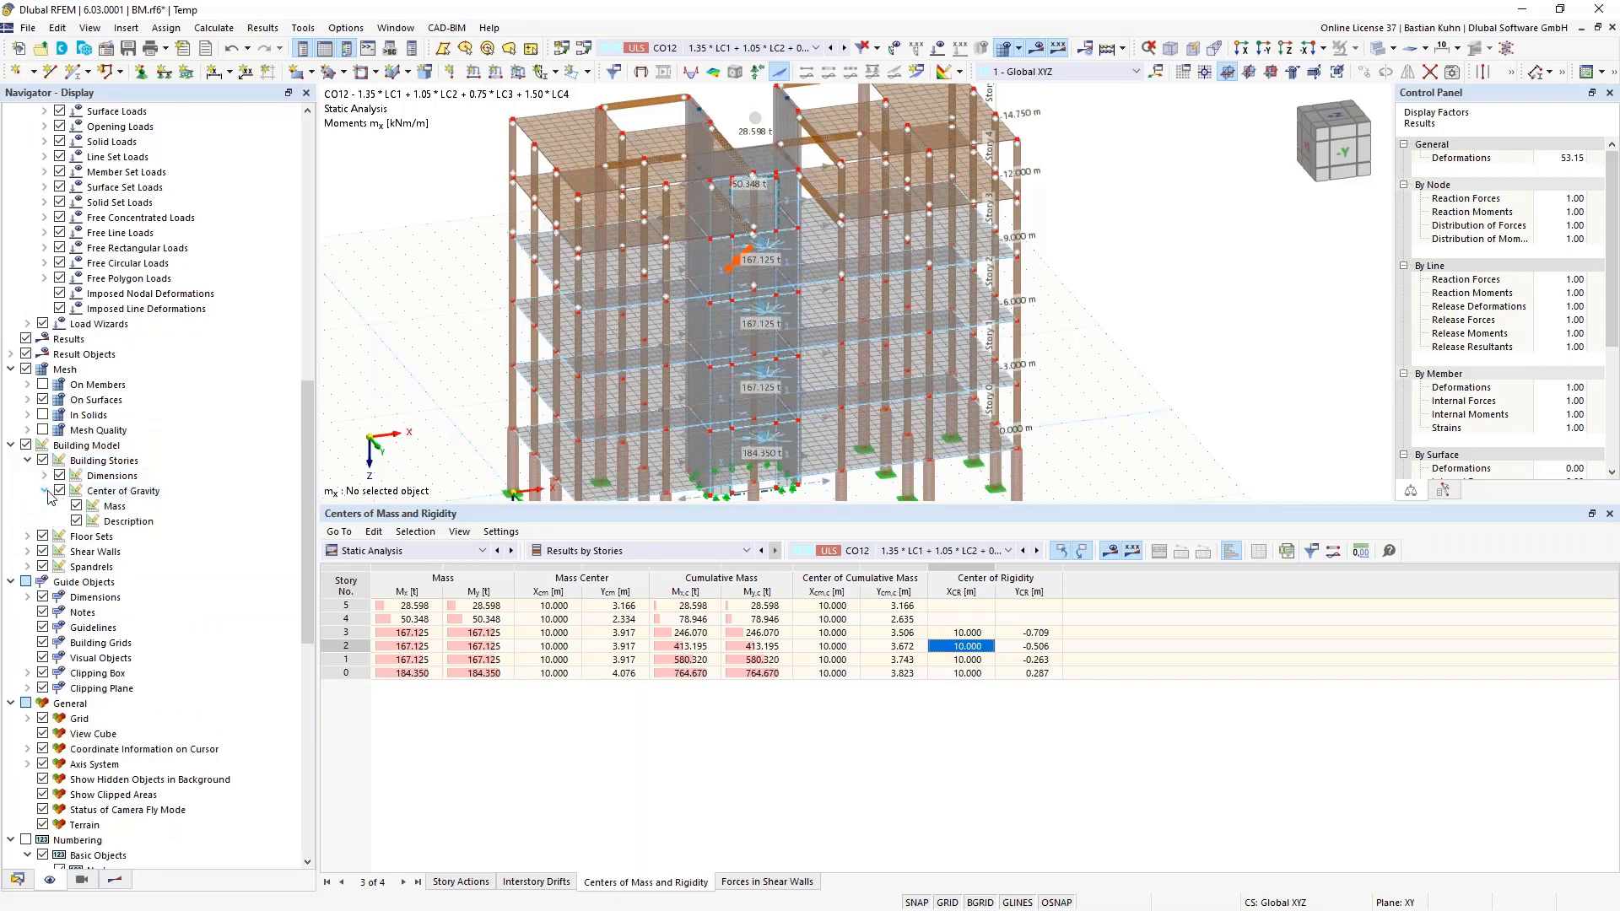
left_click(76, 506)
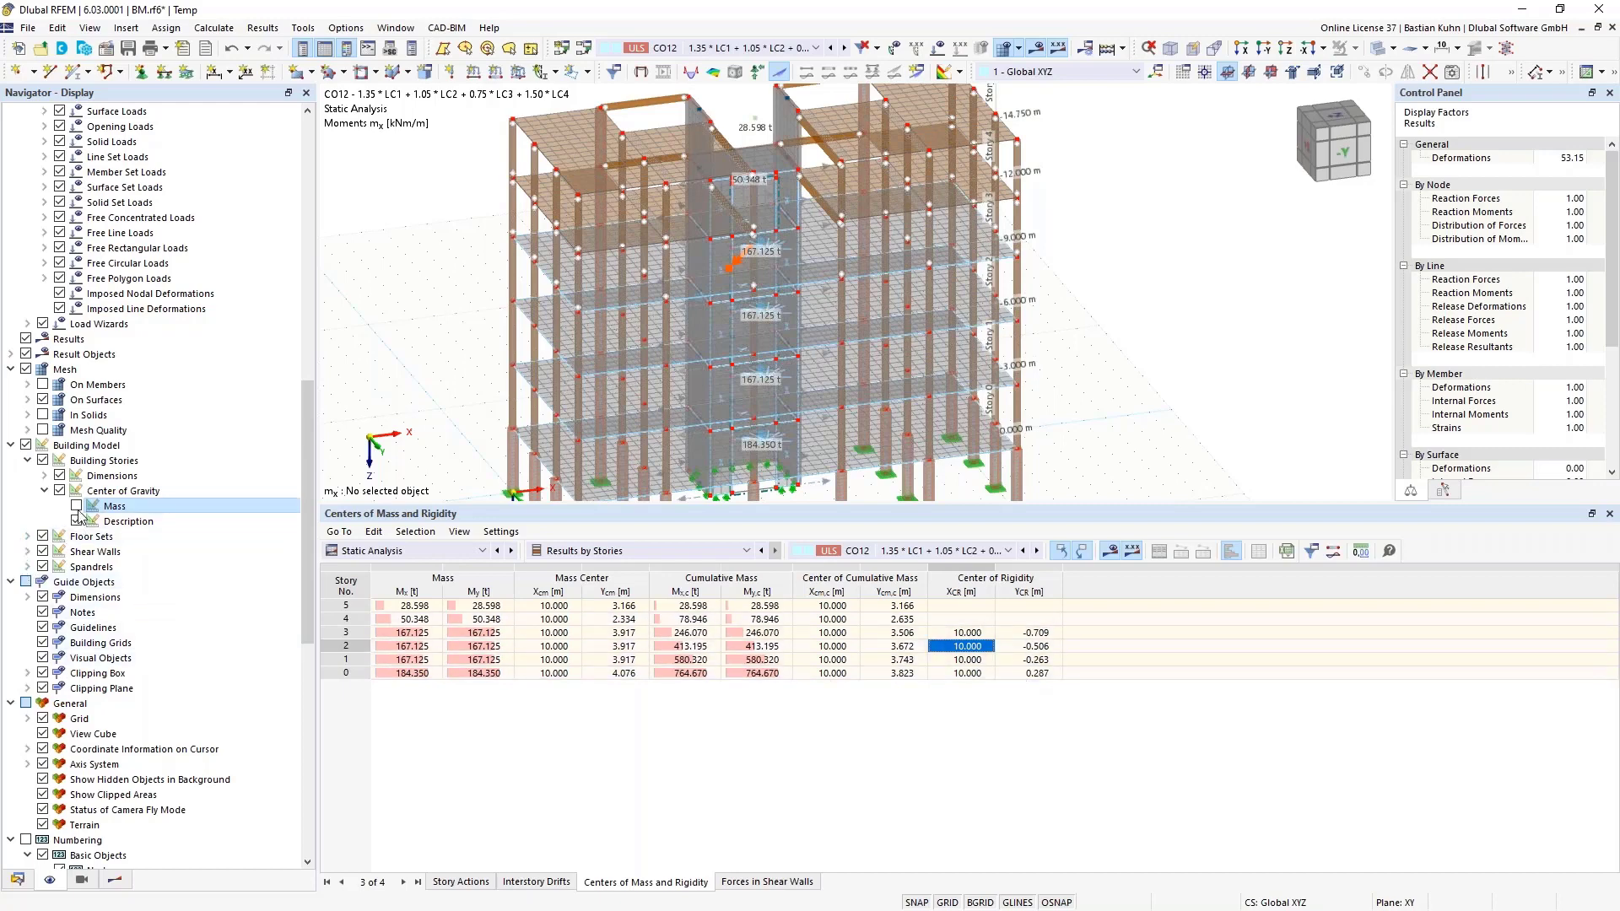
Examine the building model display options for story dimensions, floor sets, shear walls and spandrels.
left_click(44, 476)
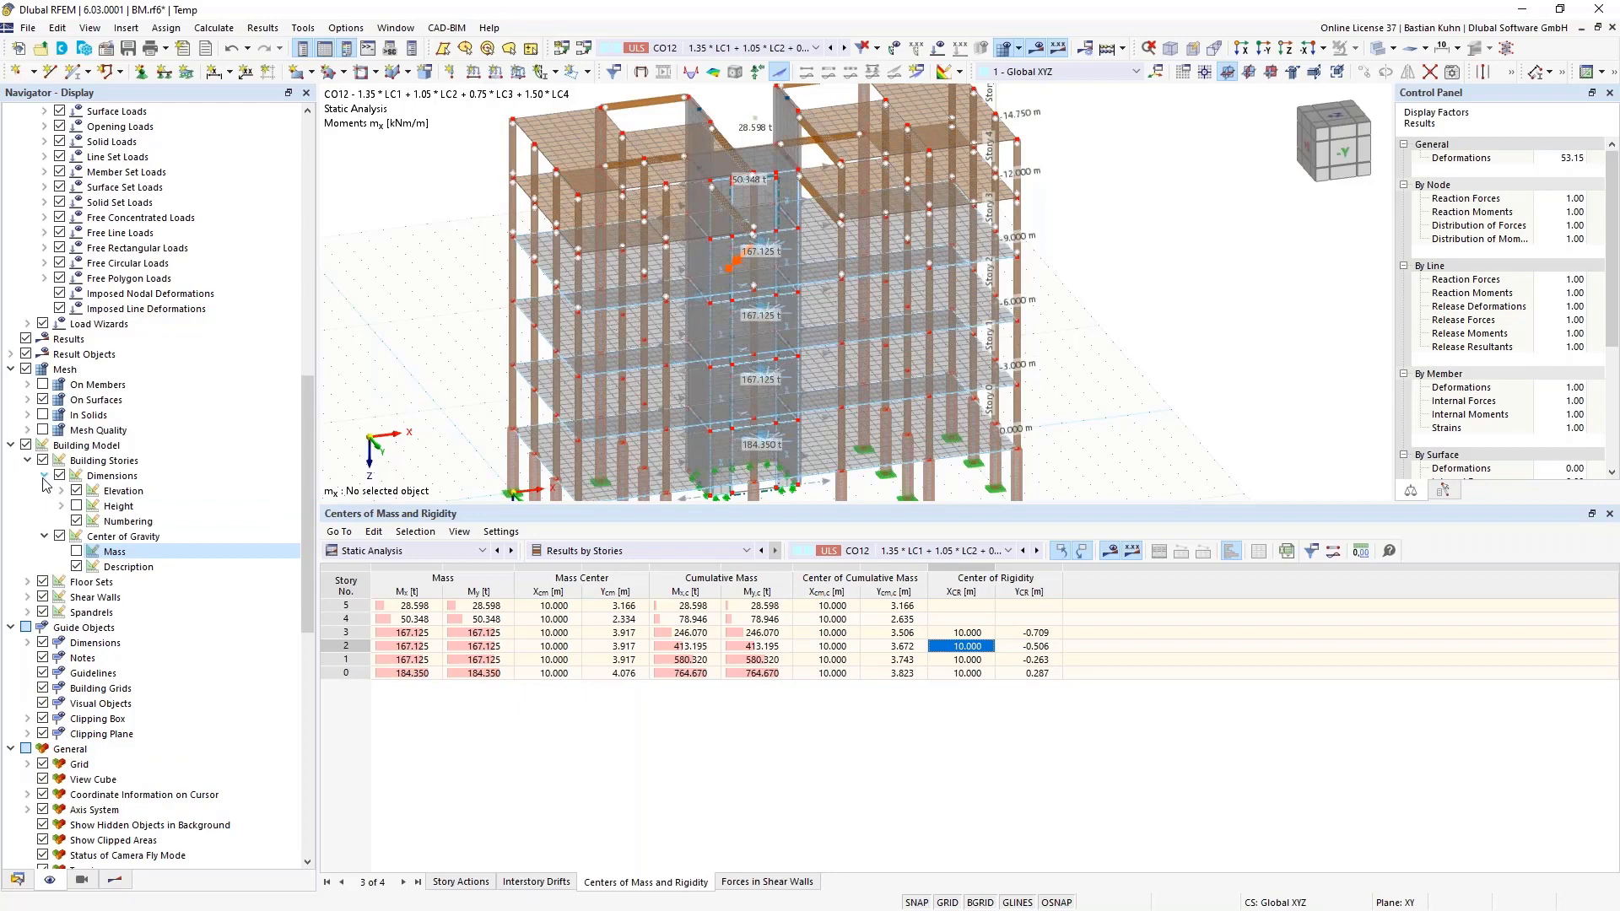
left_click(28, 582)
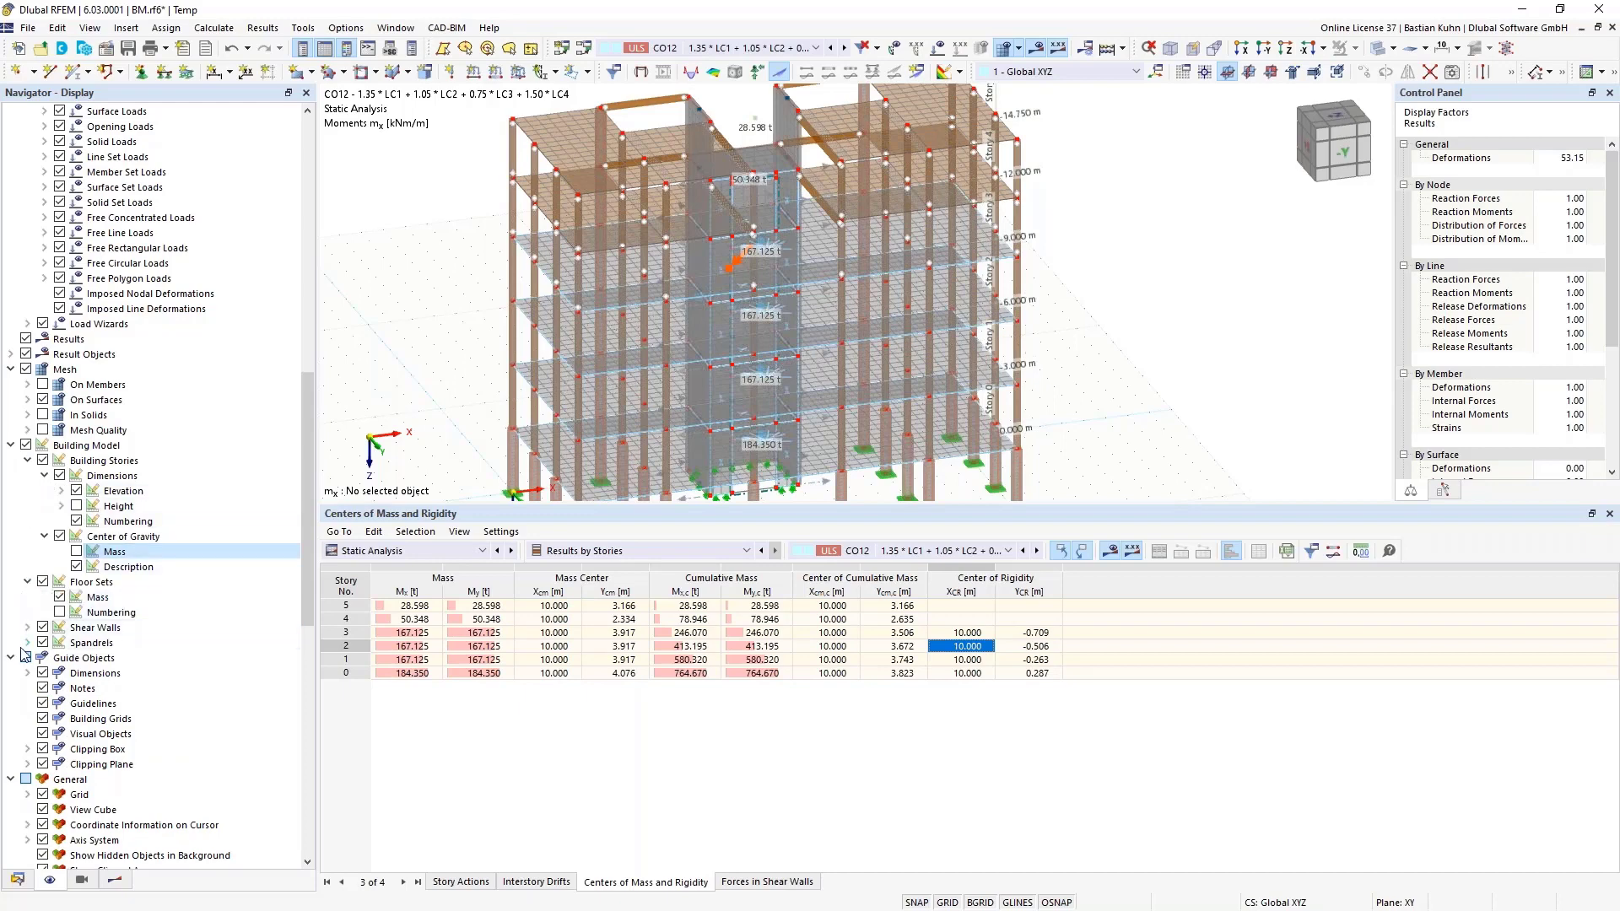
scroll(42, 591, "up", 15)
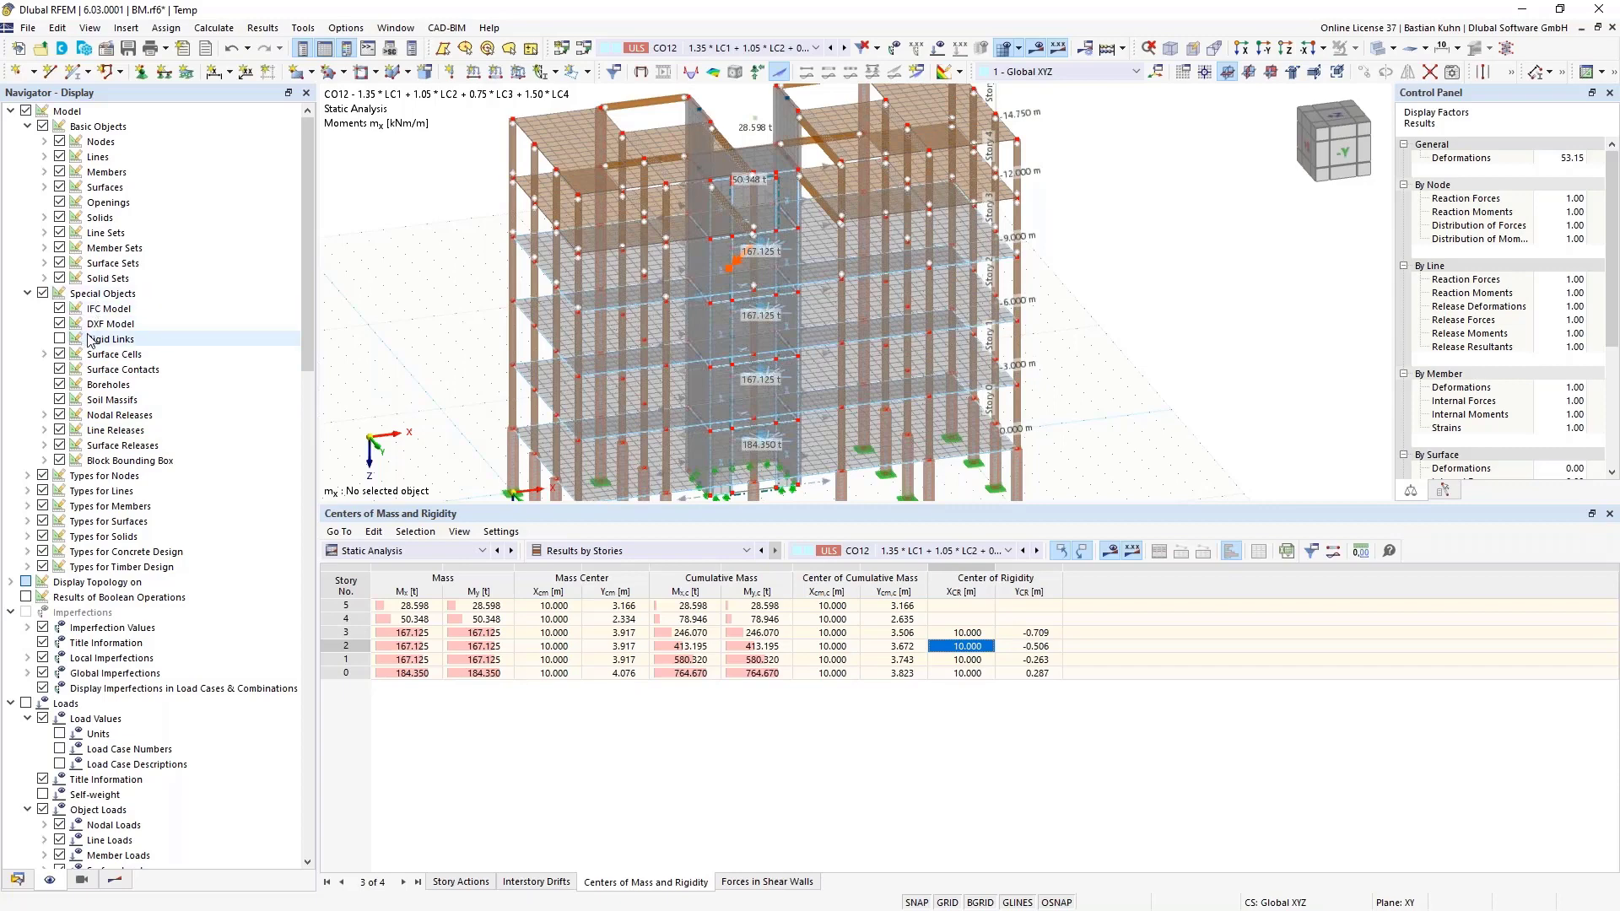
scroll(92, 338, "down", 7)
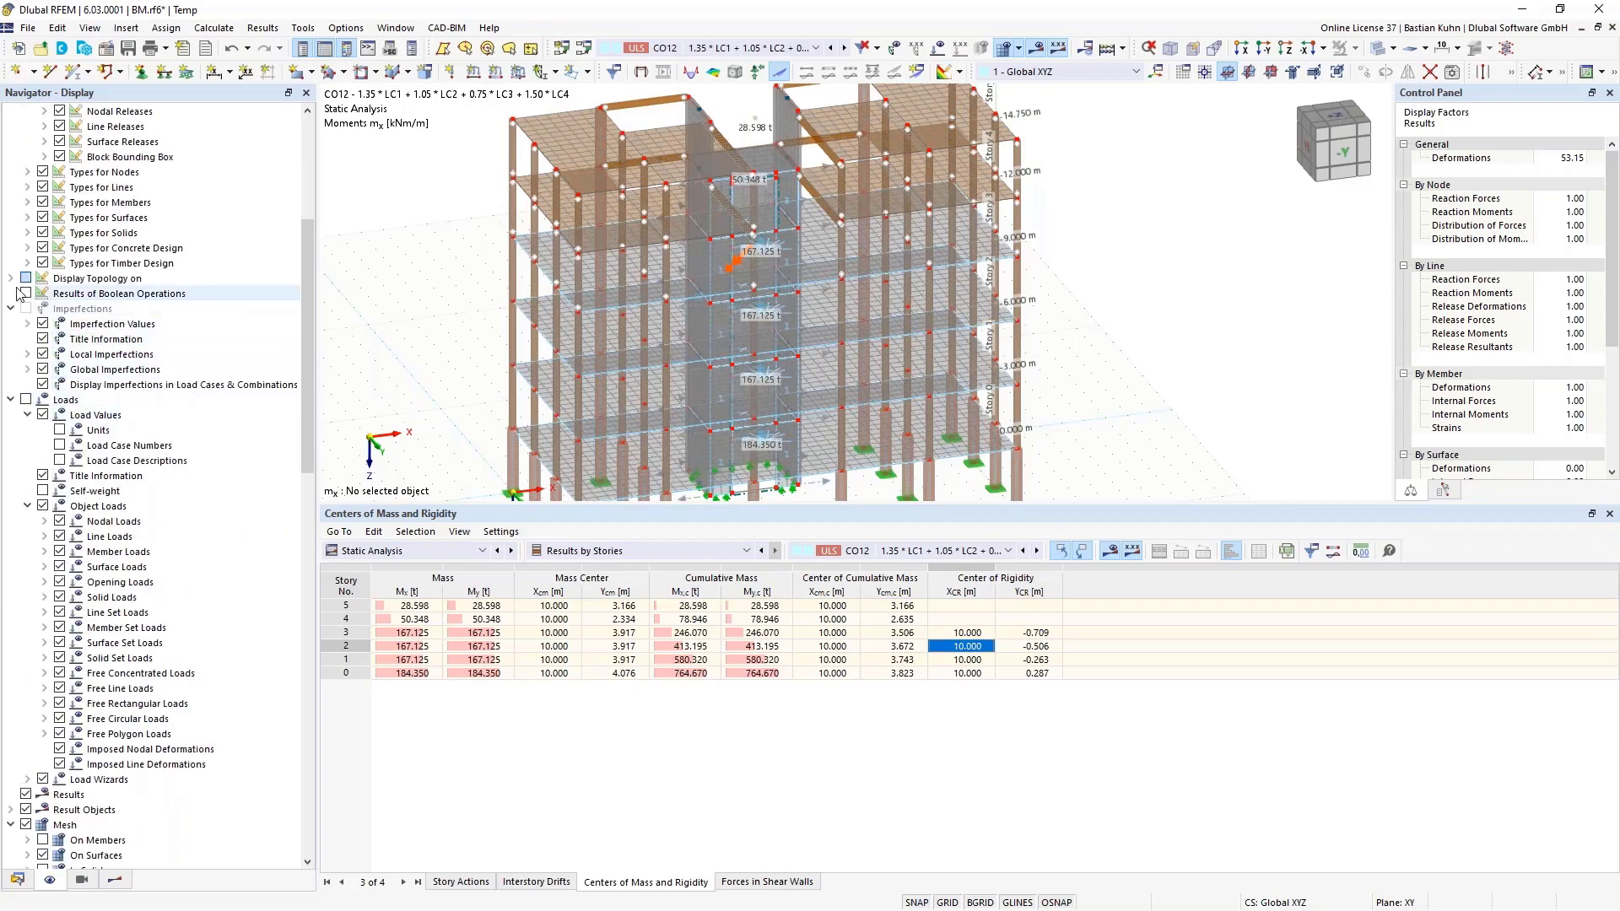
scroll(121, 485, "down", 7)
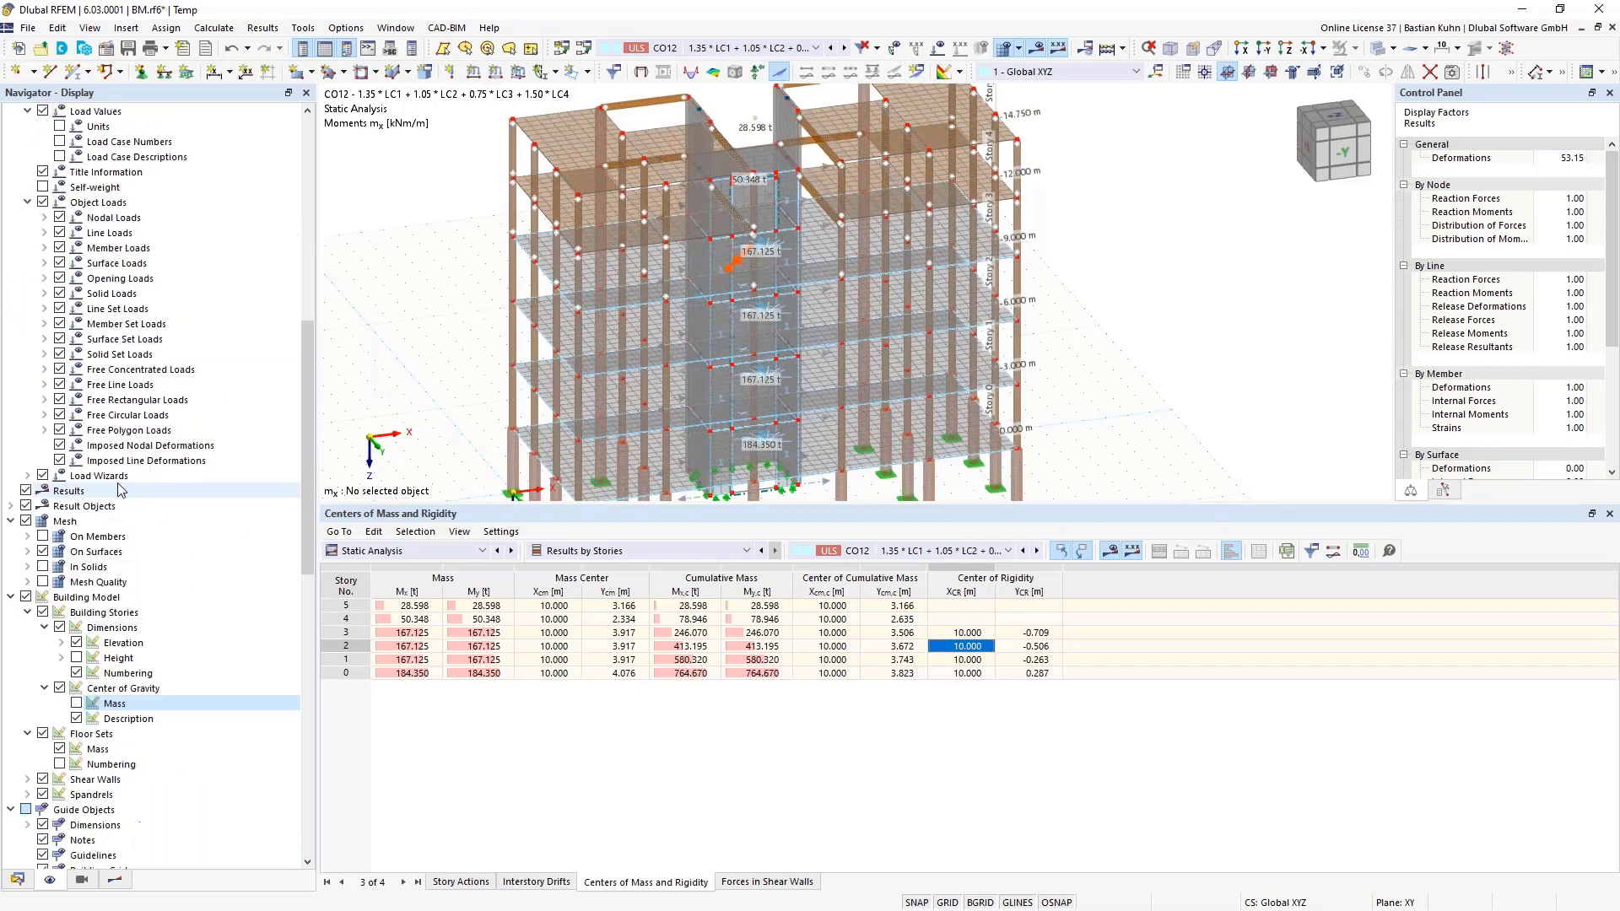
scroll(120, 489, "down", 7)
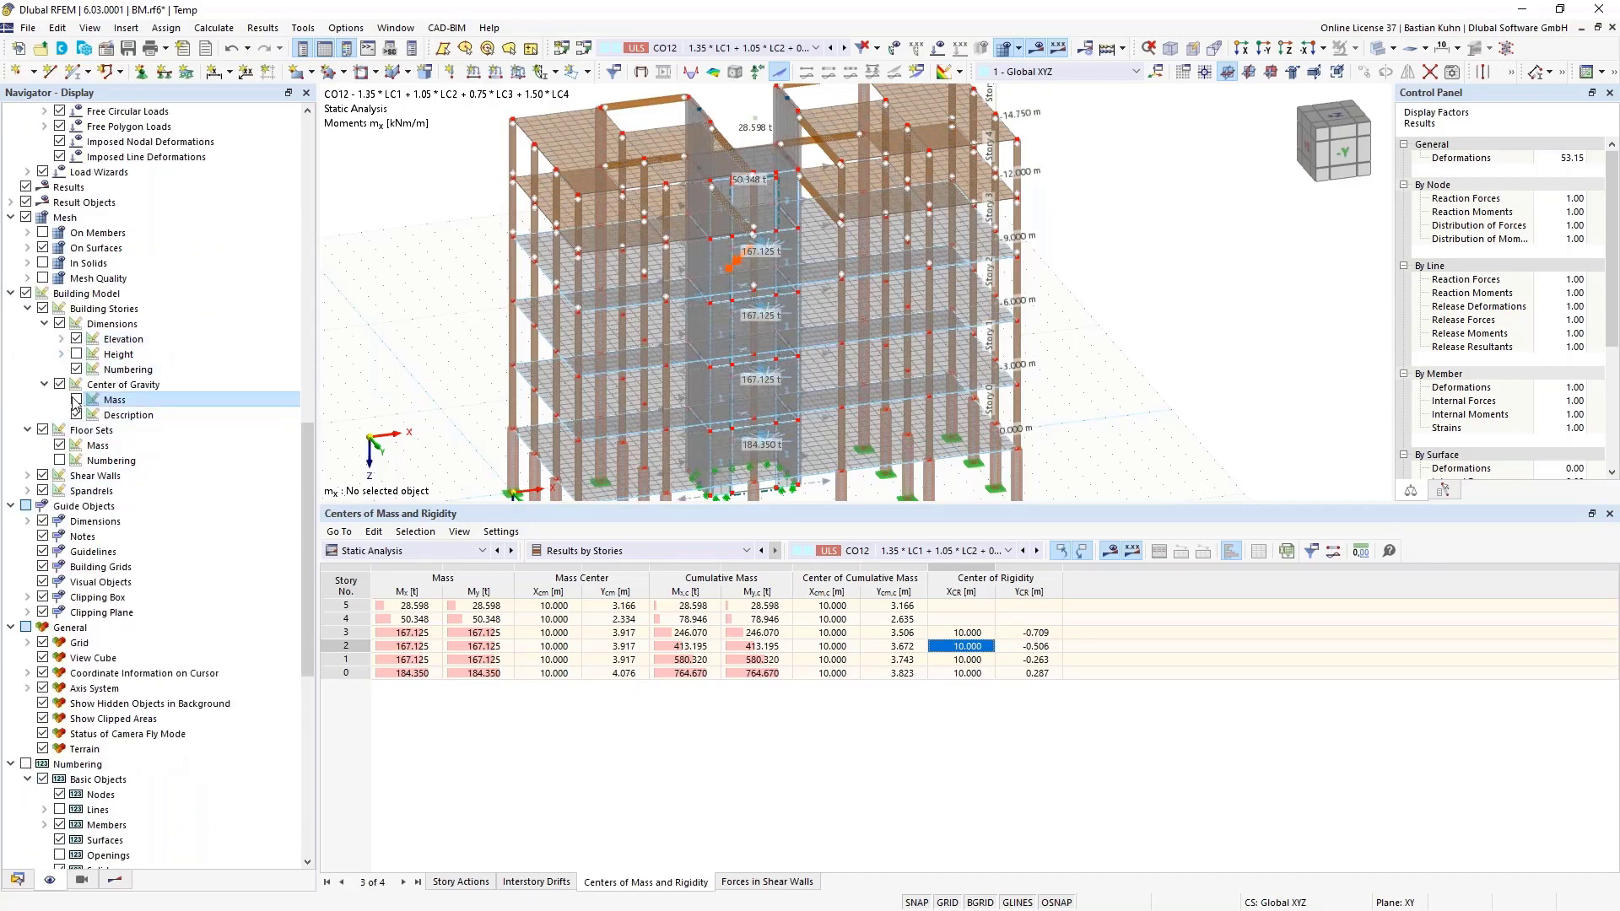
left_click(28, 476)
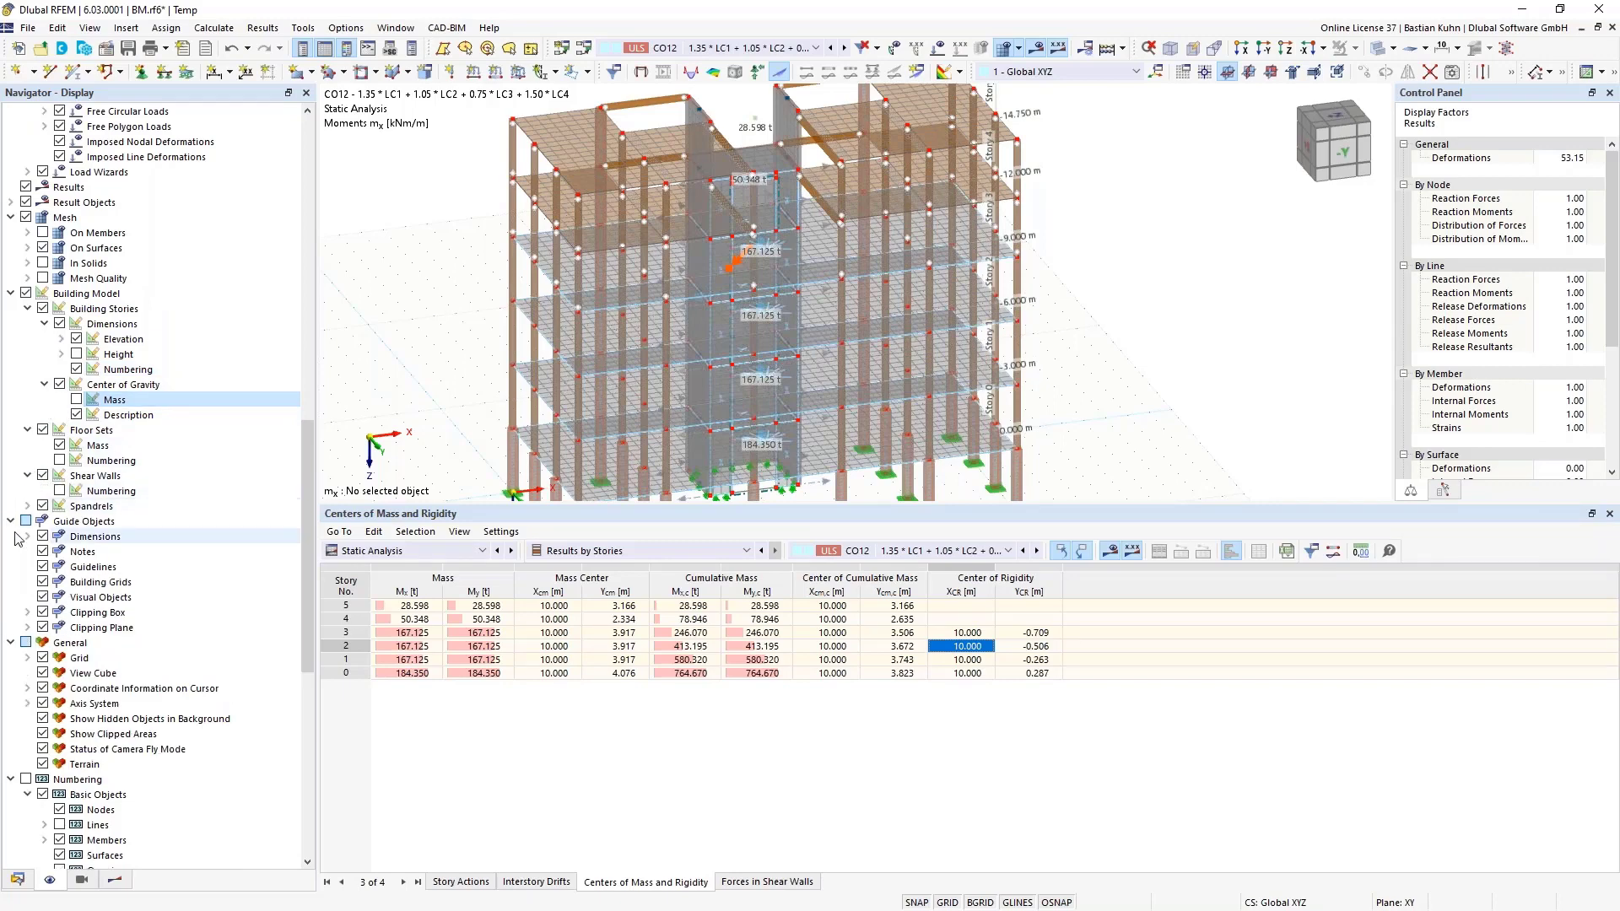
left_click(28, 506)
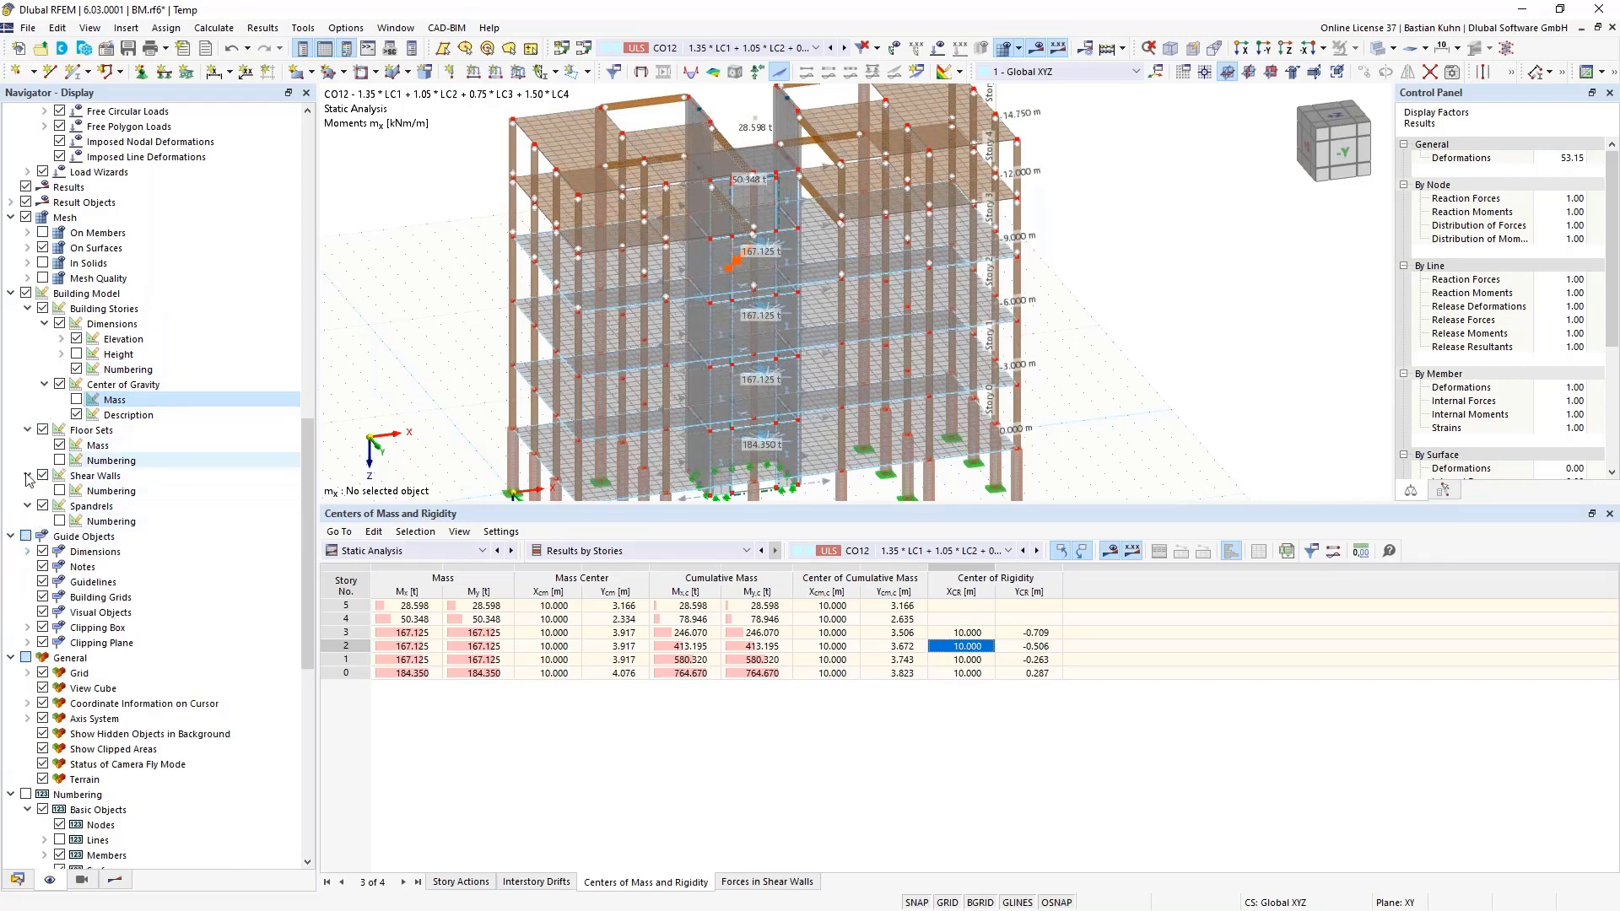
scroll(112, 557, "down", 12)
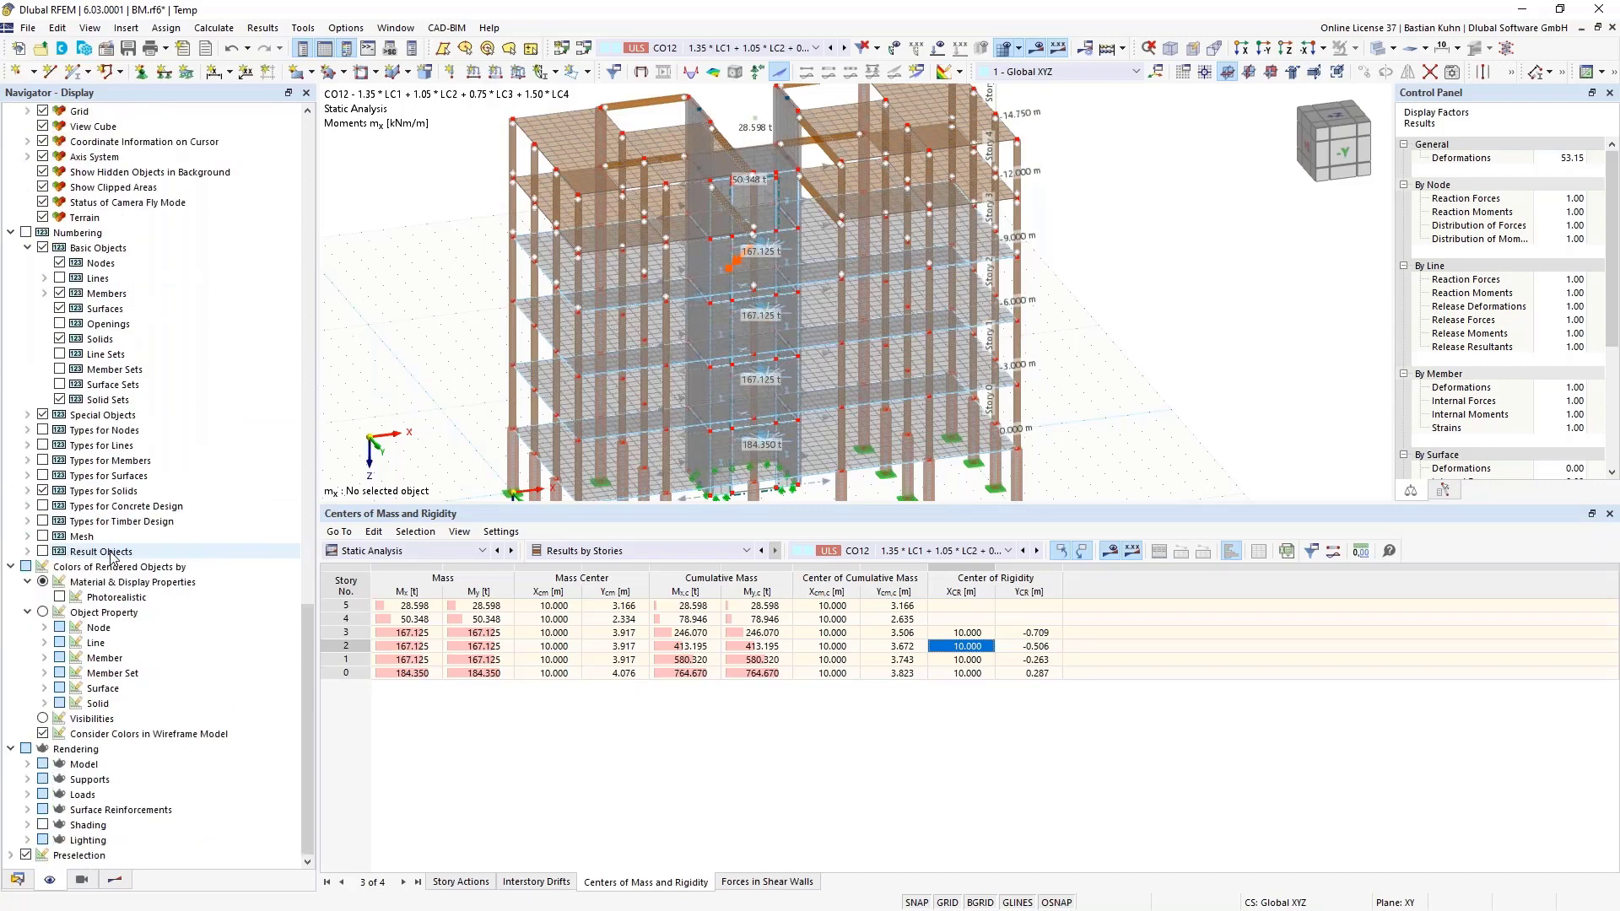
Open the Forces in Shear Walls table among the results by stories.
left_click(766, 882)
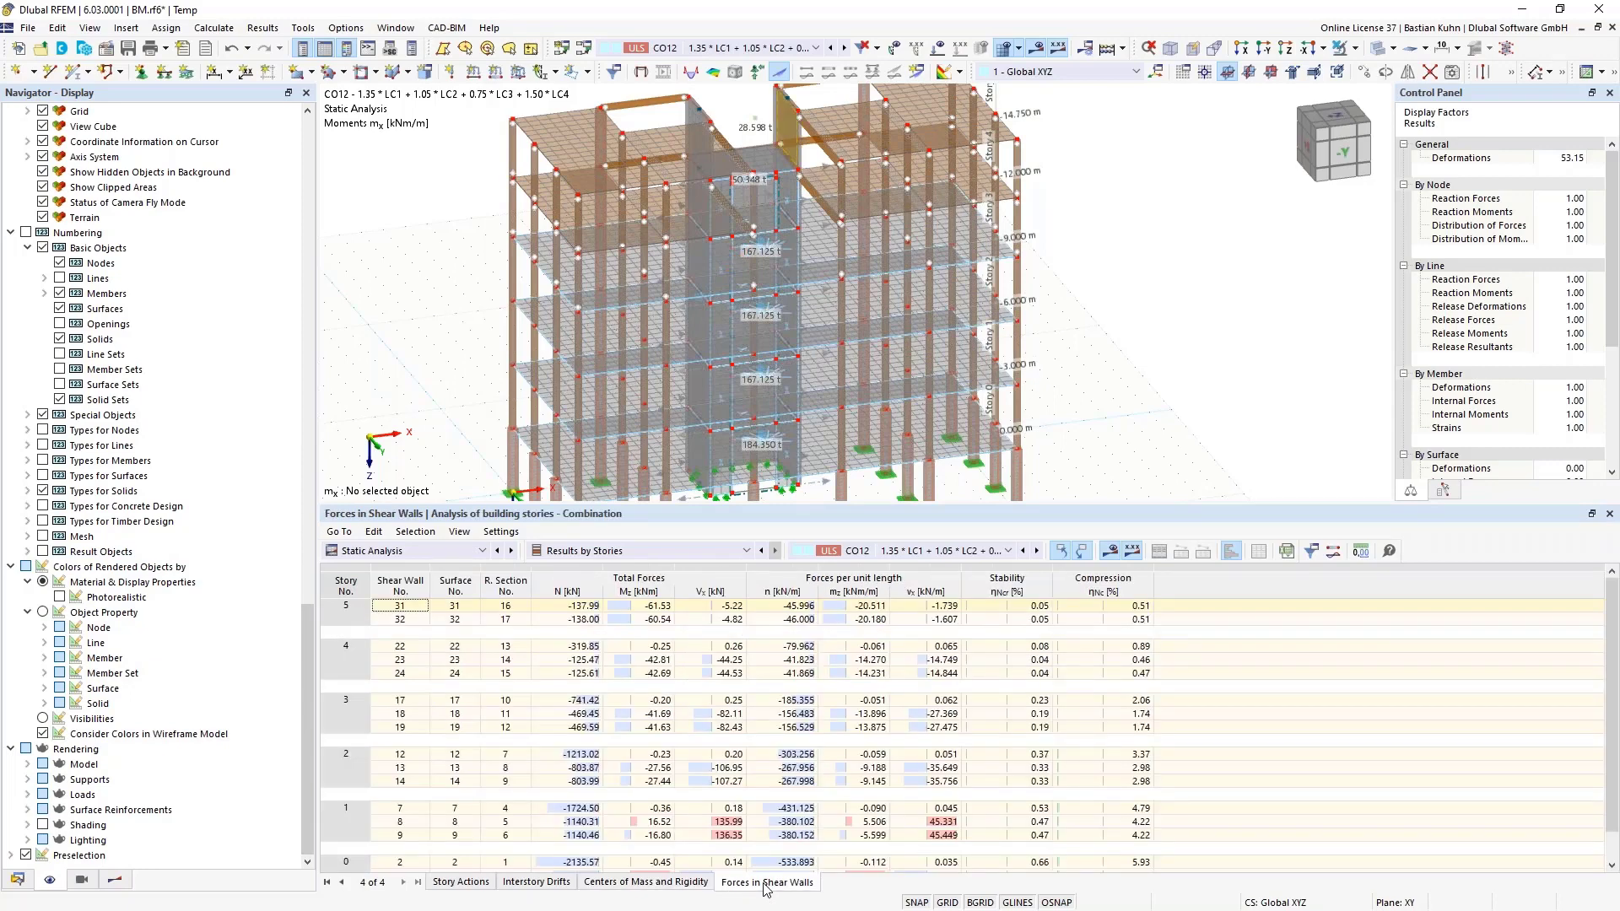
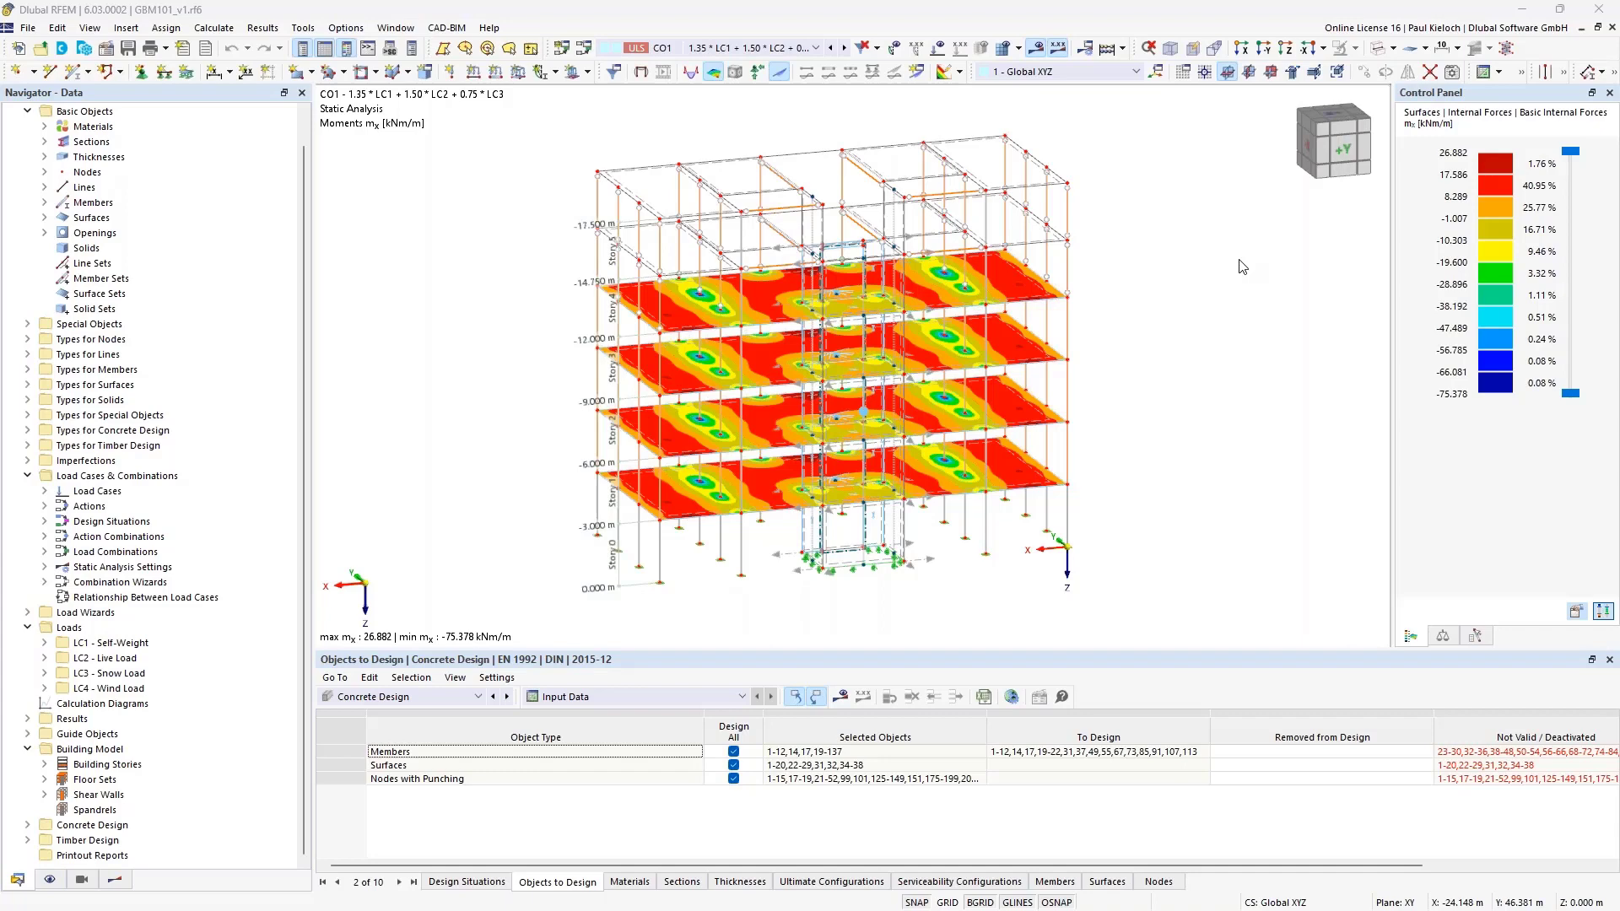
Review the available load cases, design situations and load combinations while keeping CO1 active.
left_click(816, 49)
left_click(815, 49)
left_click(815, 49)
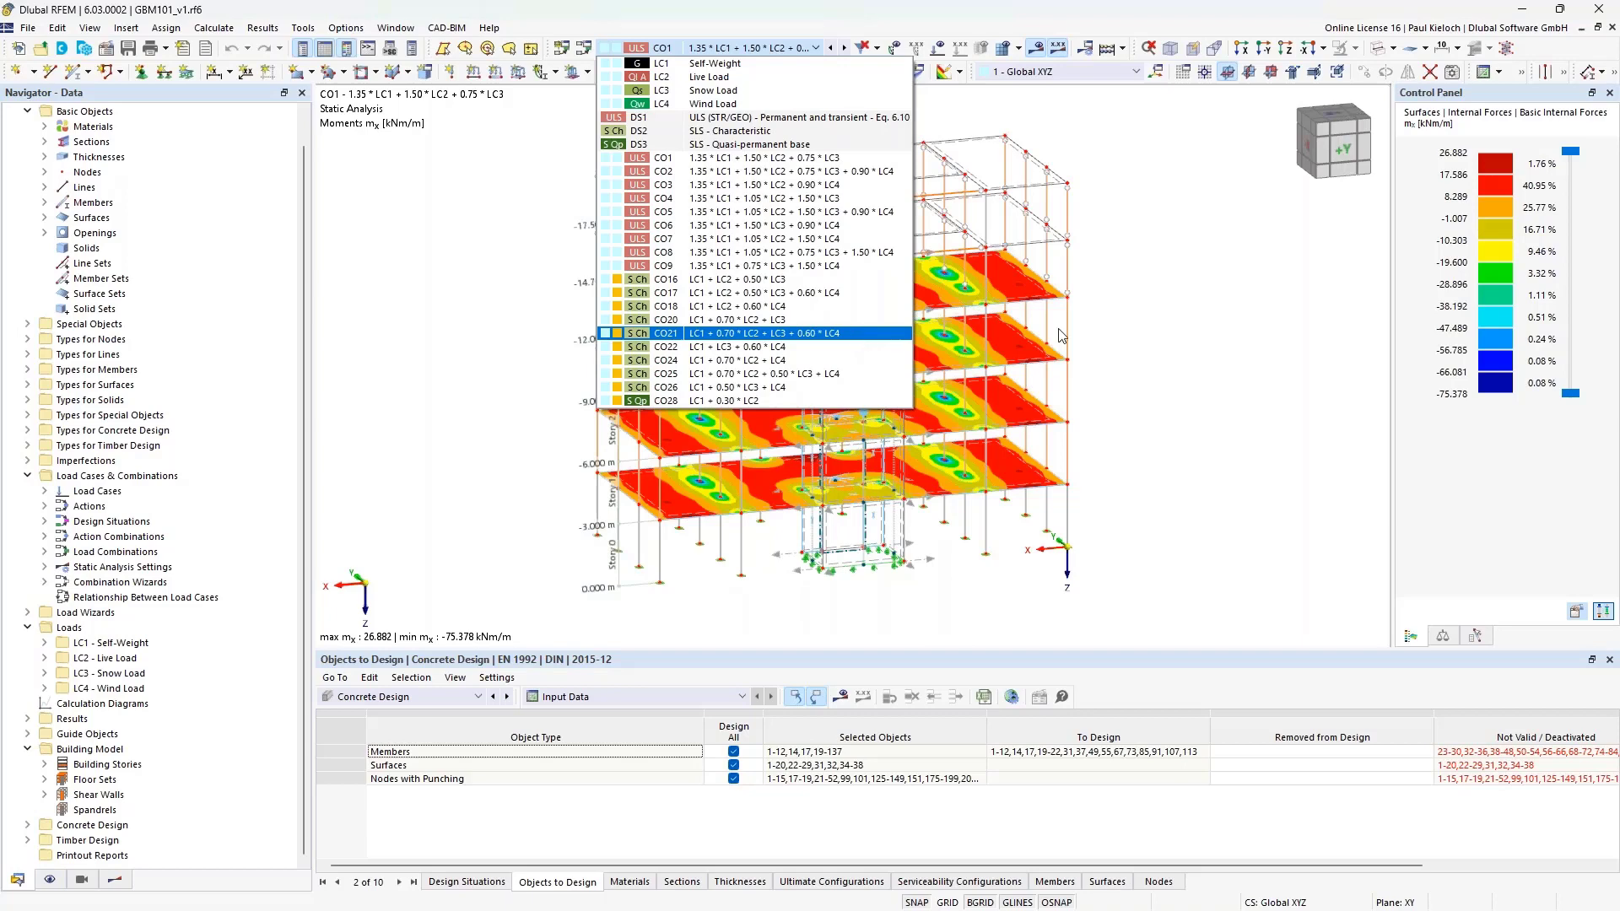
left_click(1126, 330)
Inspect the mesh refinement option of node 245 at a slab column head and close its properties without changes.
scroll(738, 334, "up", 2)
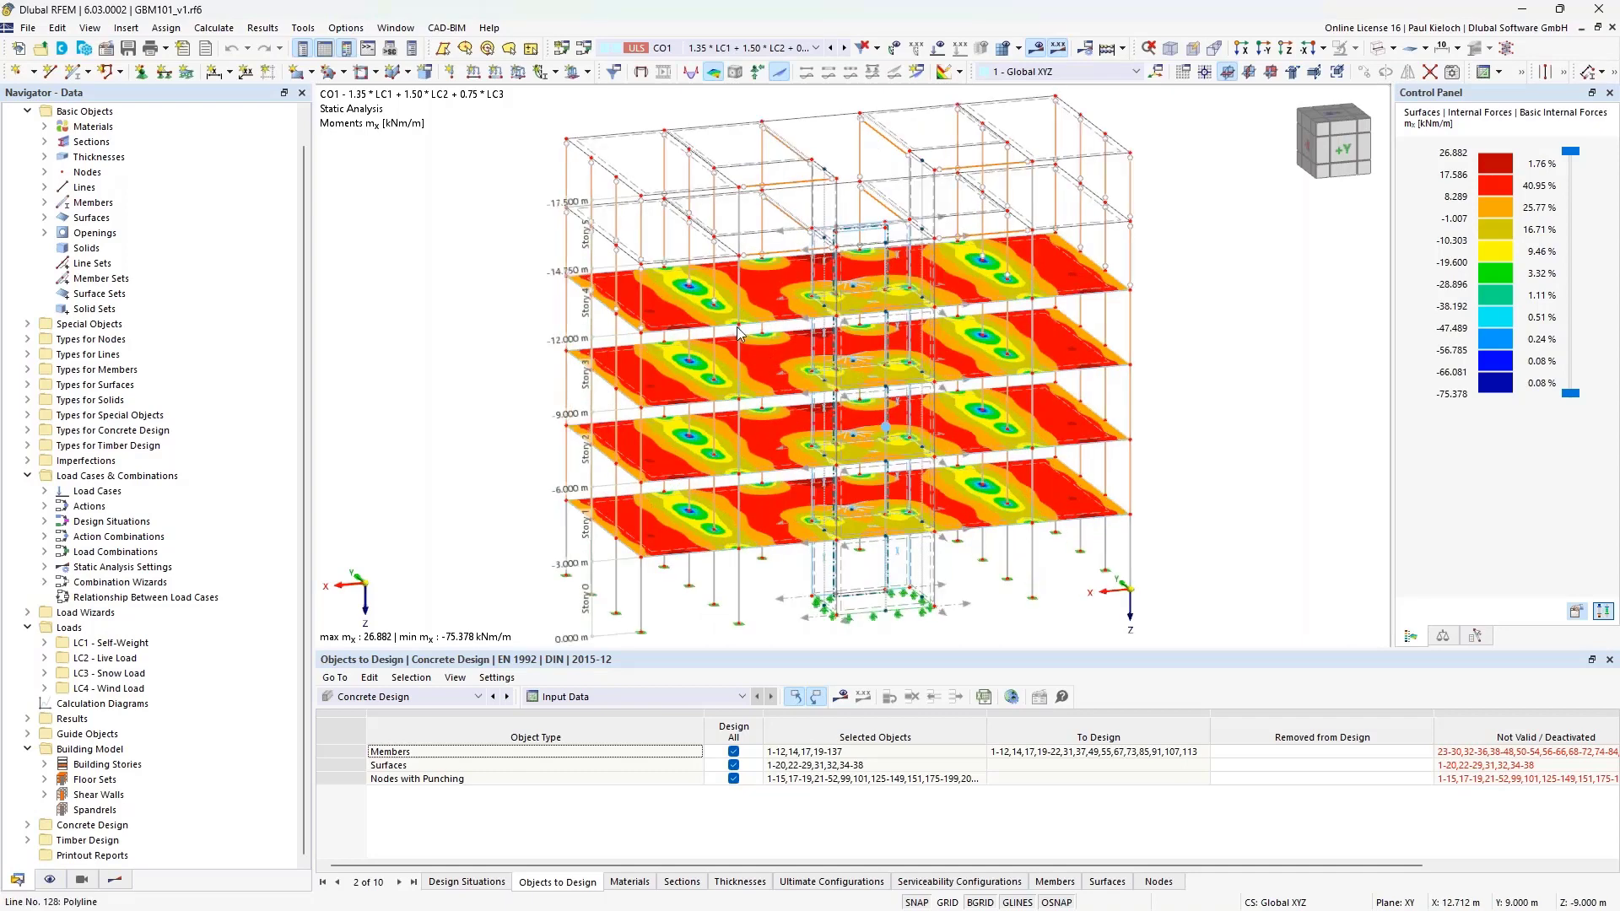
scroll(739, 333, "up", 3)
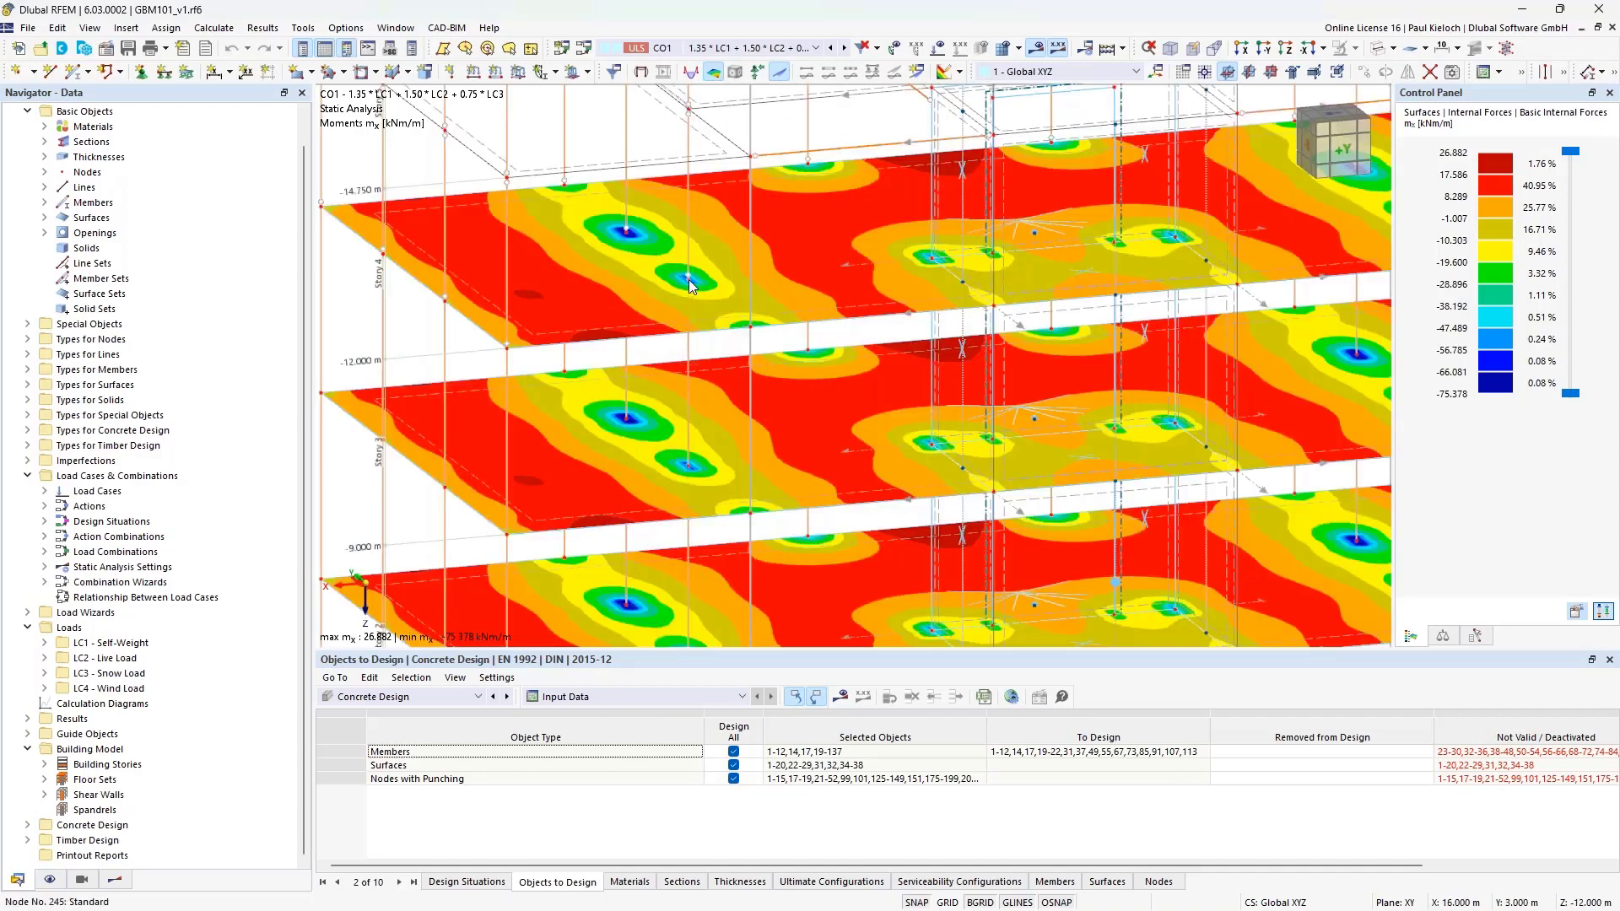
double_click(690, 285)
left_click(373, 408)
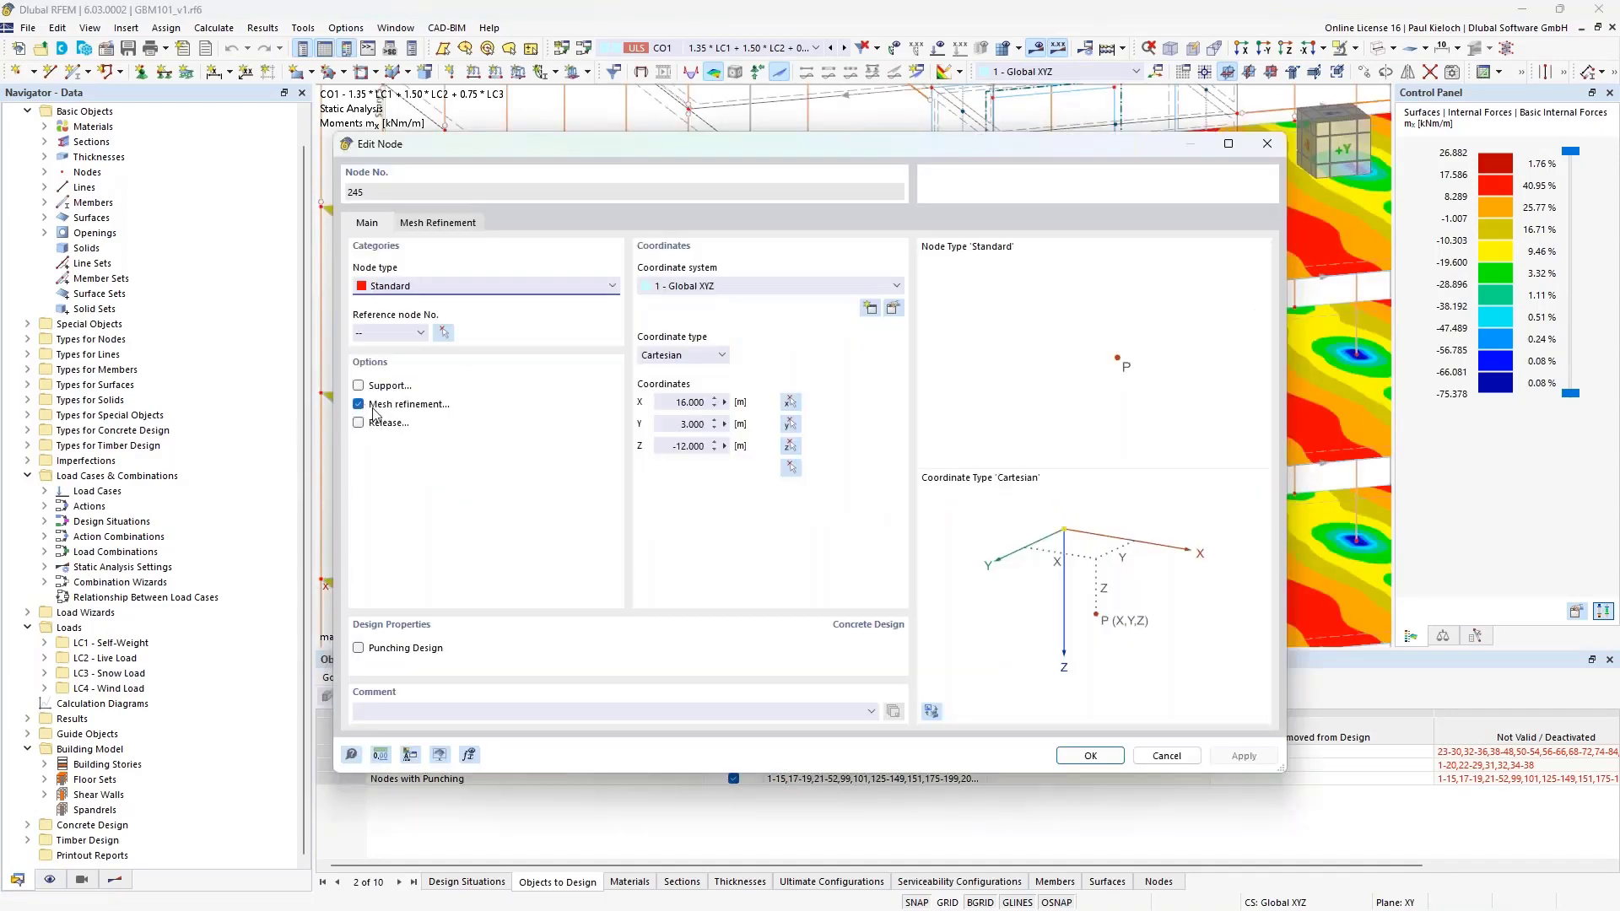
left_click(1169, 760)
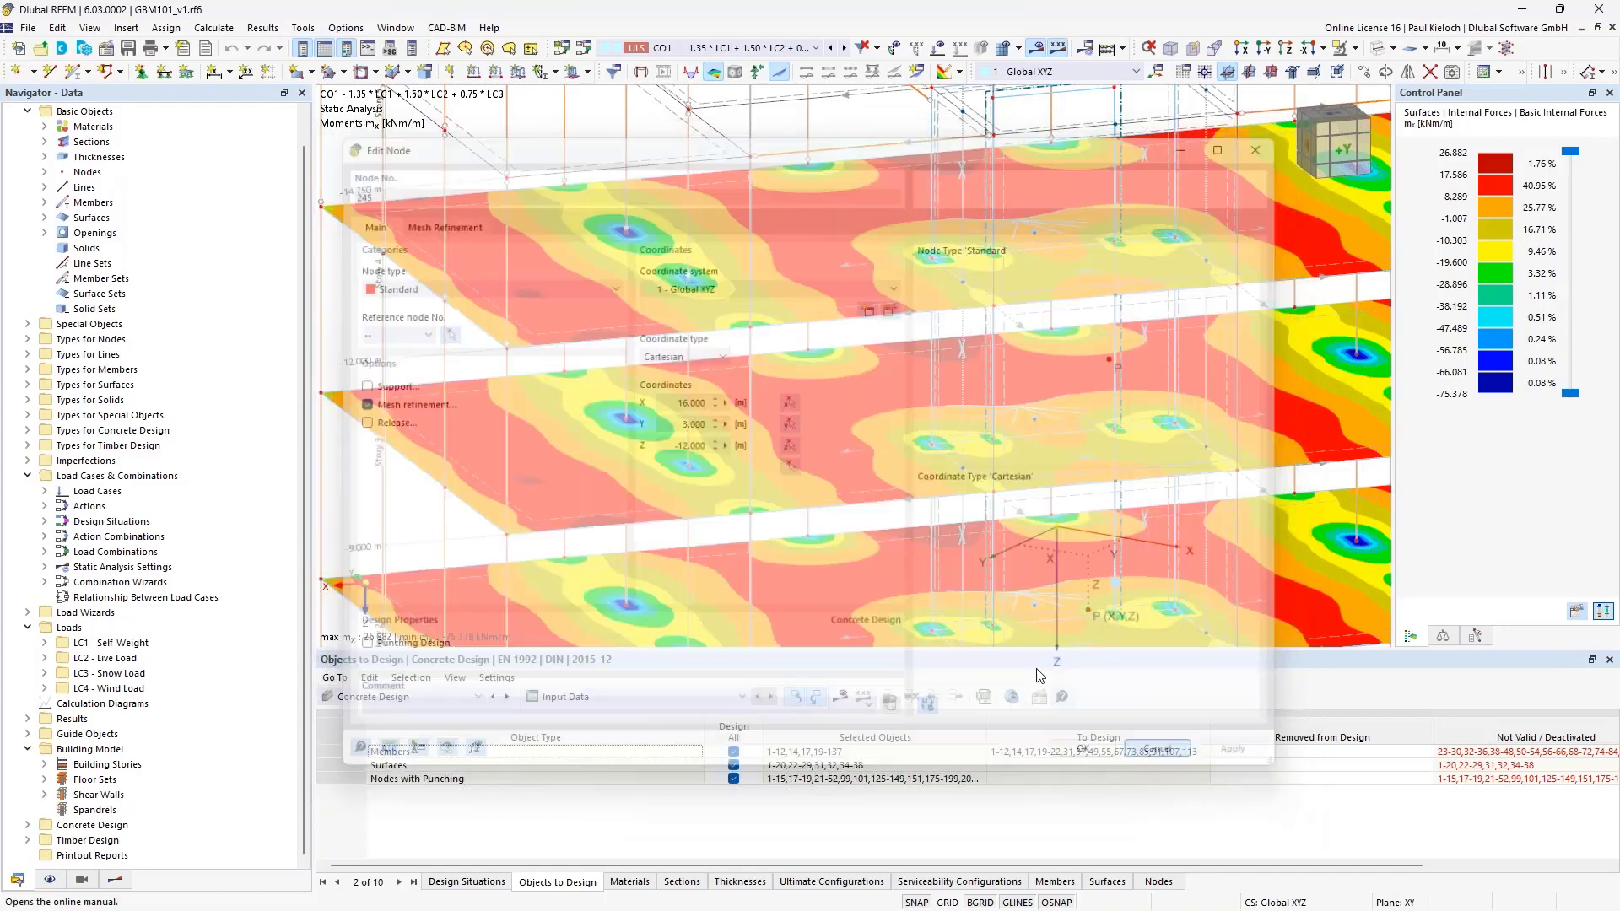
scroll(411, 338, "down", 5)
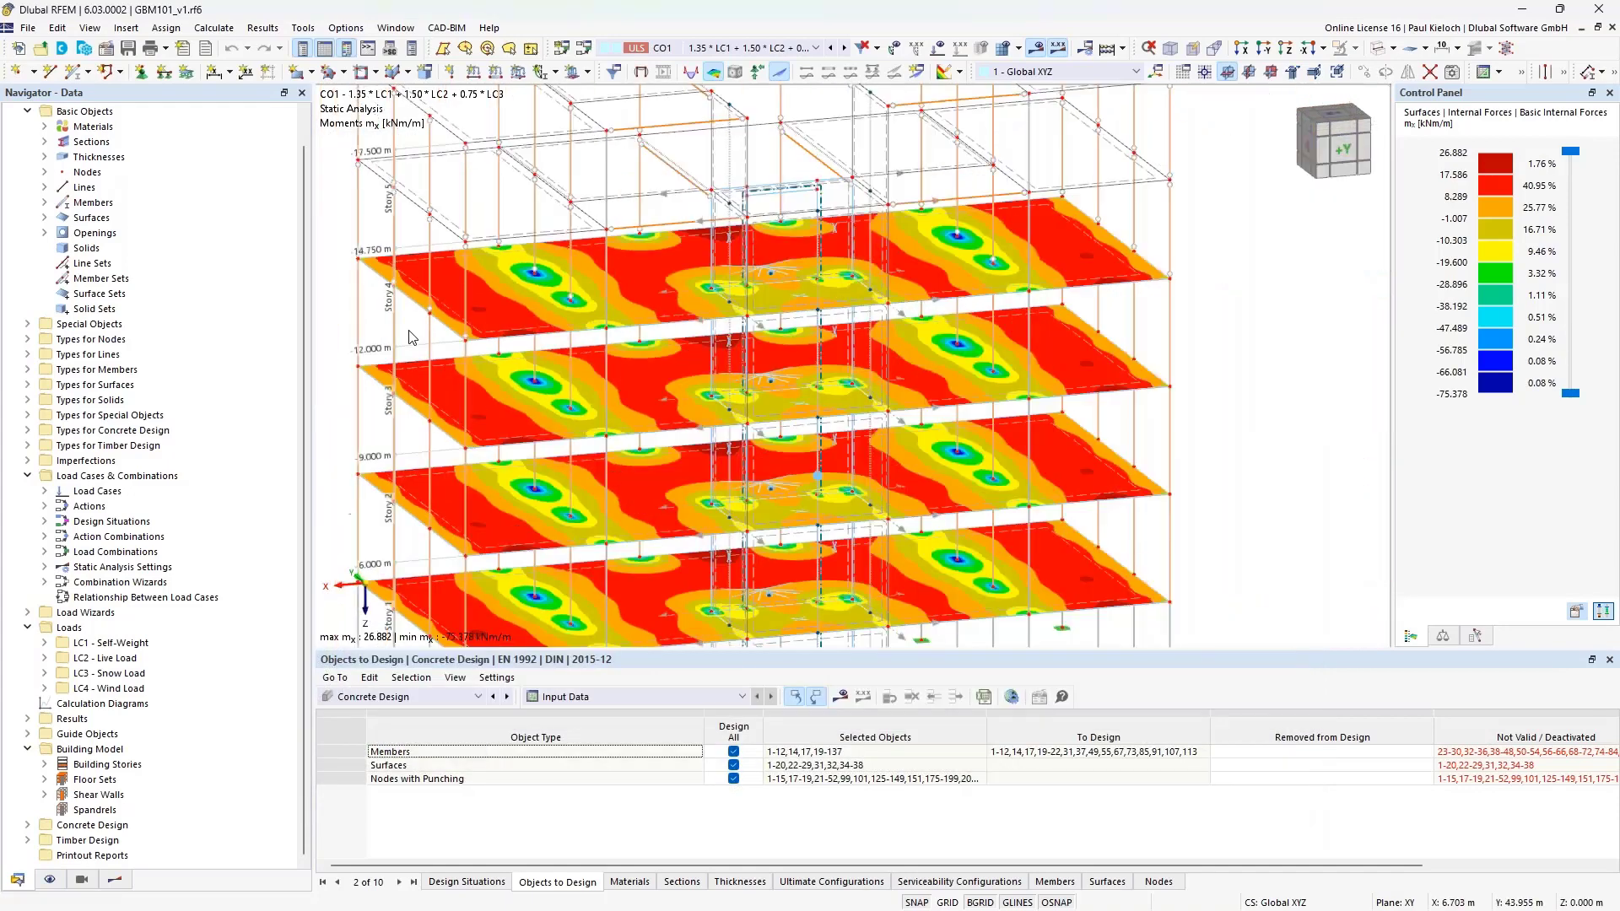
Inspect the properties of result beam member 125 in the ground-story core wall and close them without changes.
middle_click_drag(1246, 286, 1247, 282)
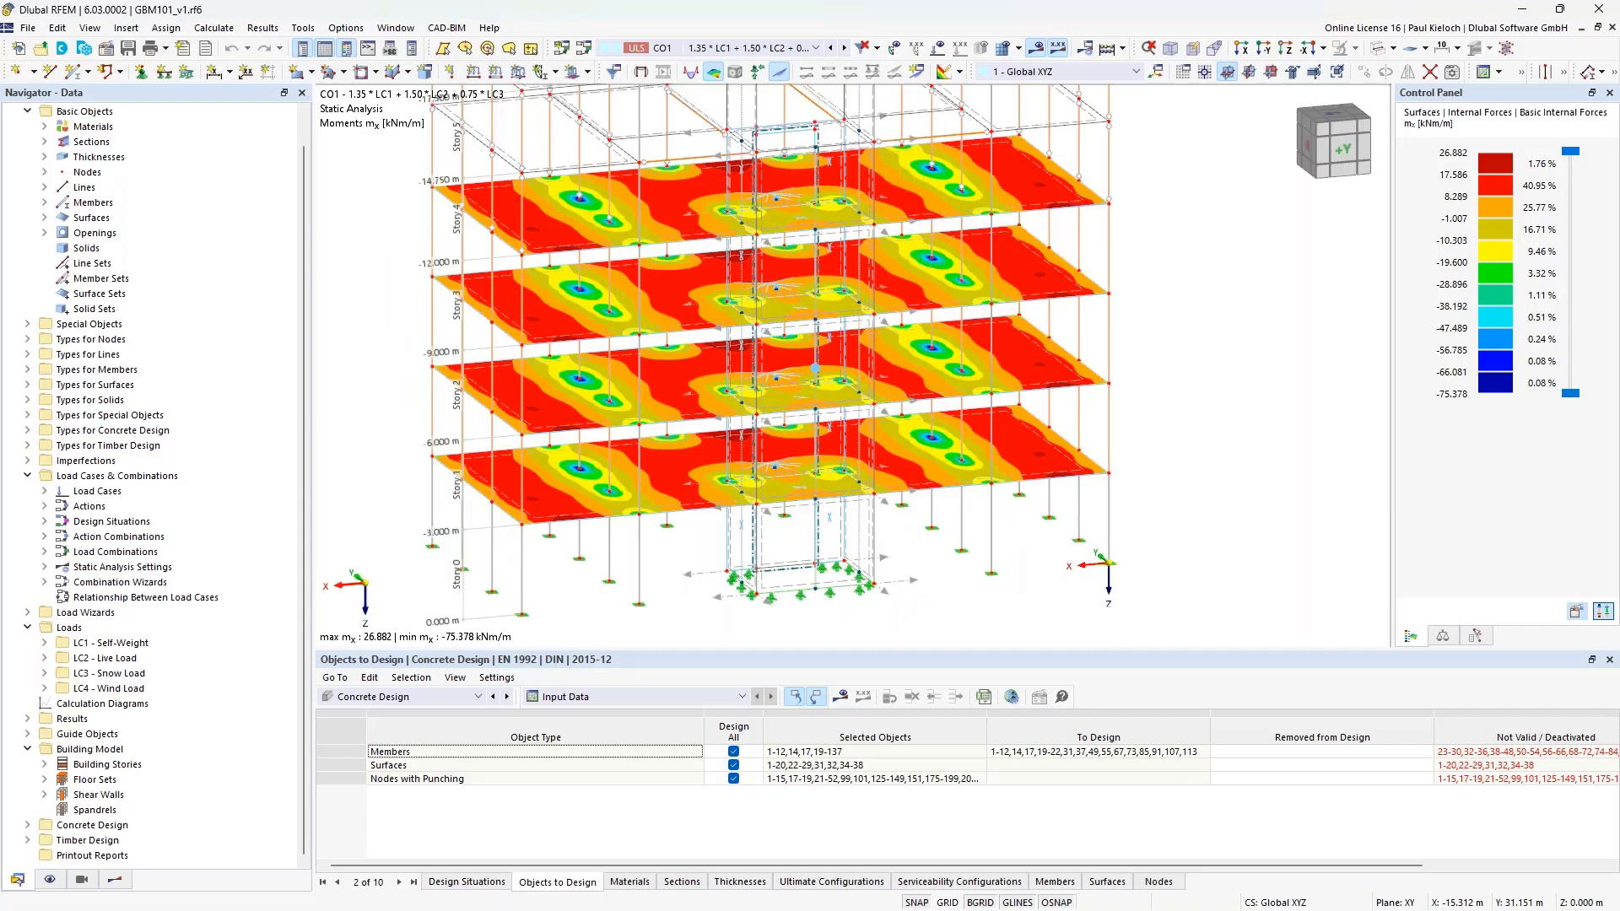
mouse_move(1234, 358)
middle_mouse_down("ctrl")
mouse_move(1255, 349)
mouse_move(1240, 336)
mouse_move(1254, 346)
middle_mouse_up("ctrl")
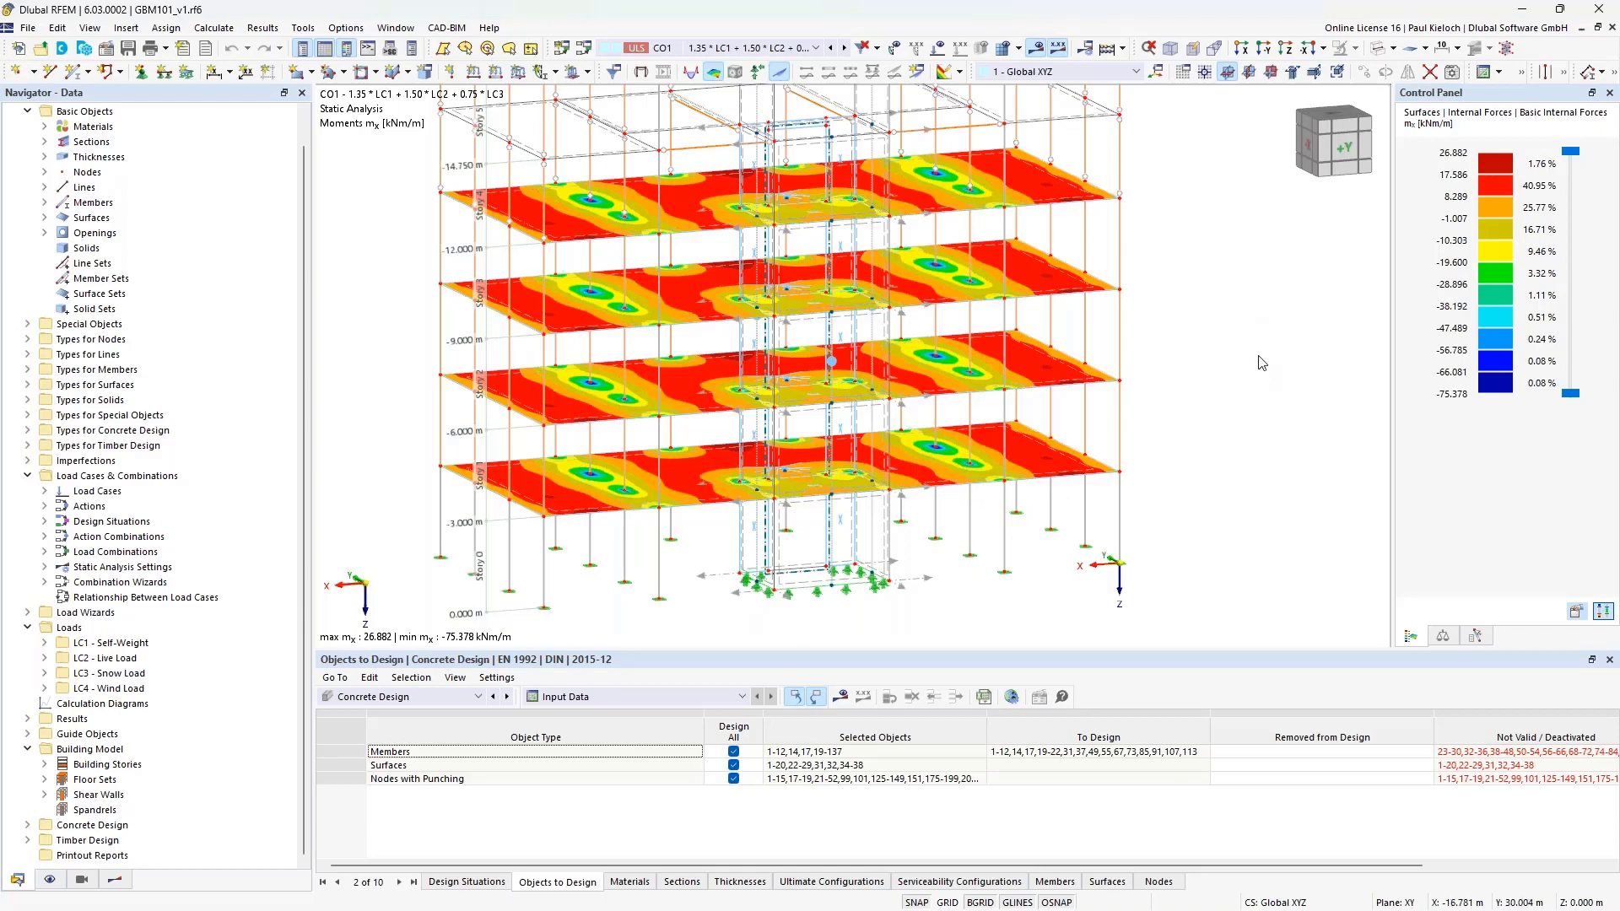
middle_click_drag(1243, 363, 1261, 353)
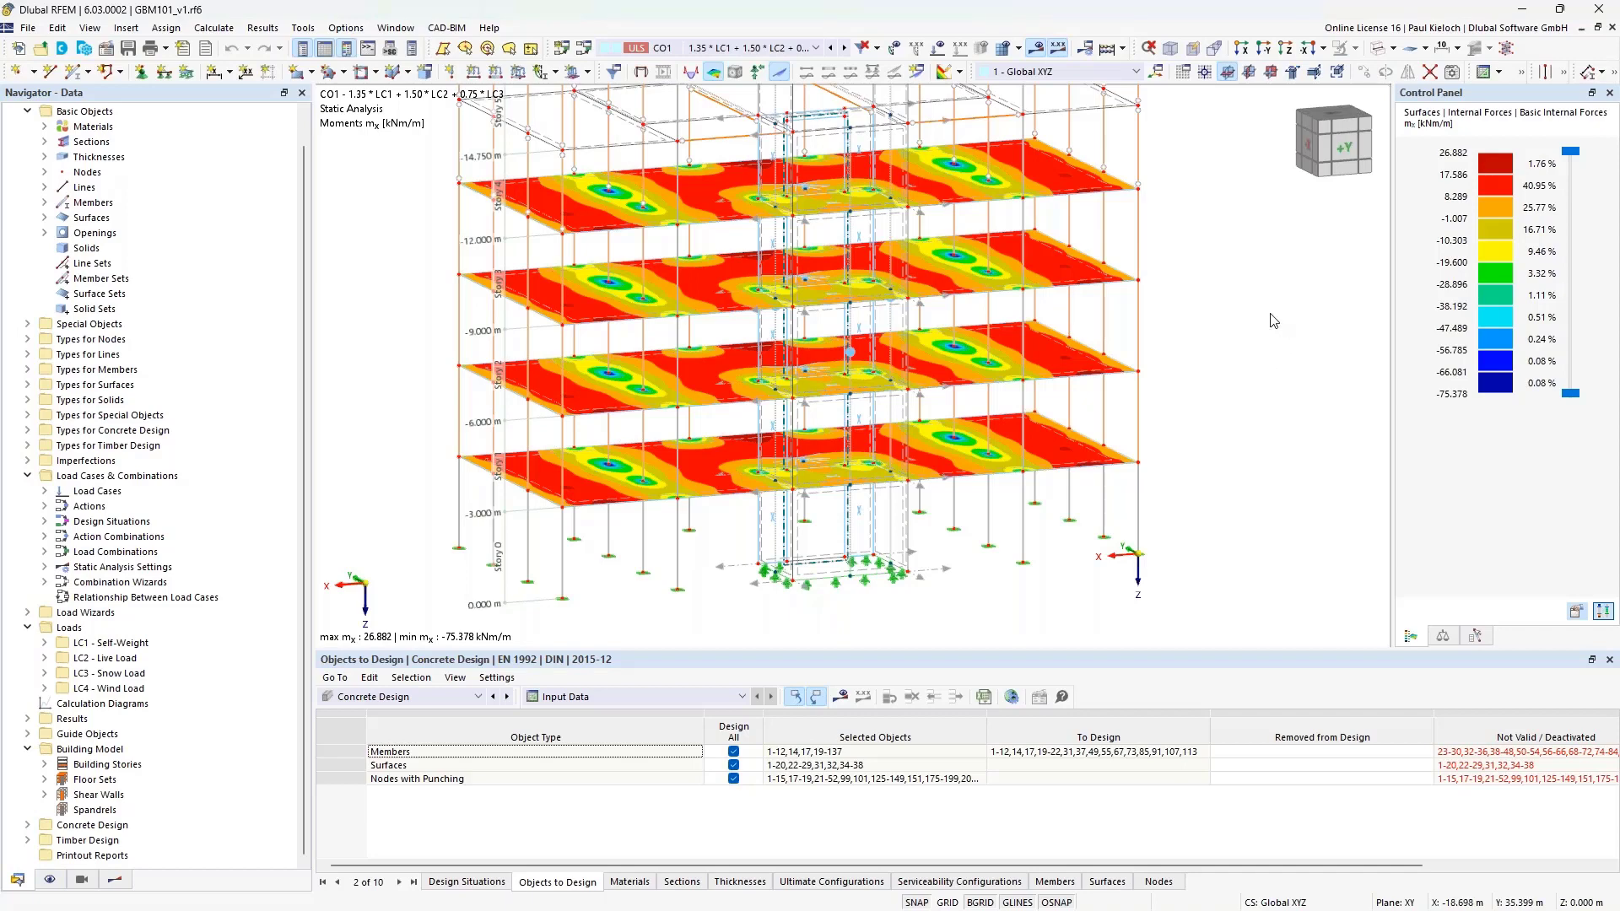
middle_click_drag(1264, 313, 1231, 363, "ctrl")
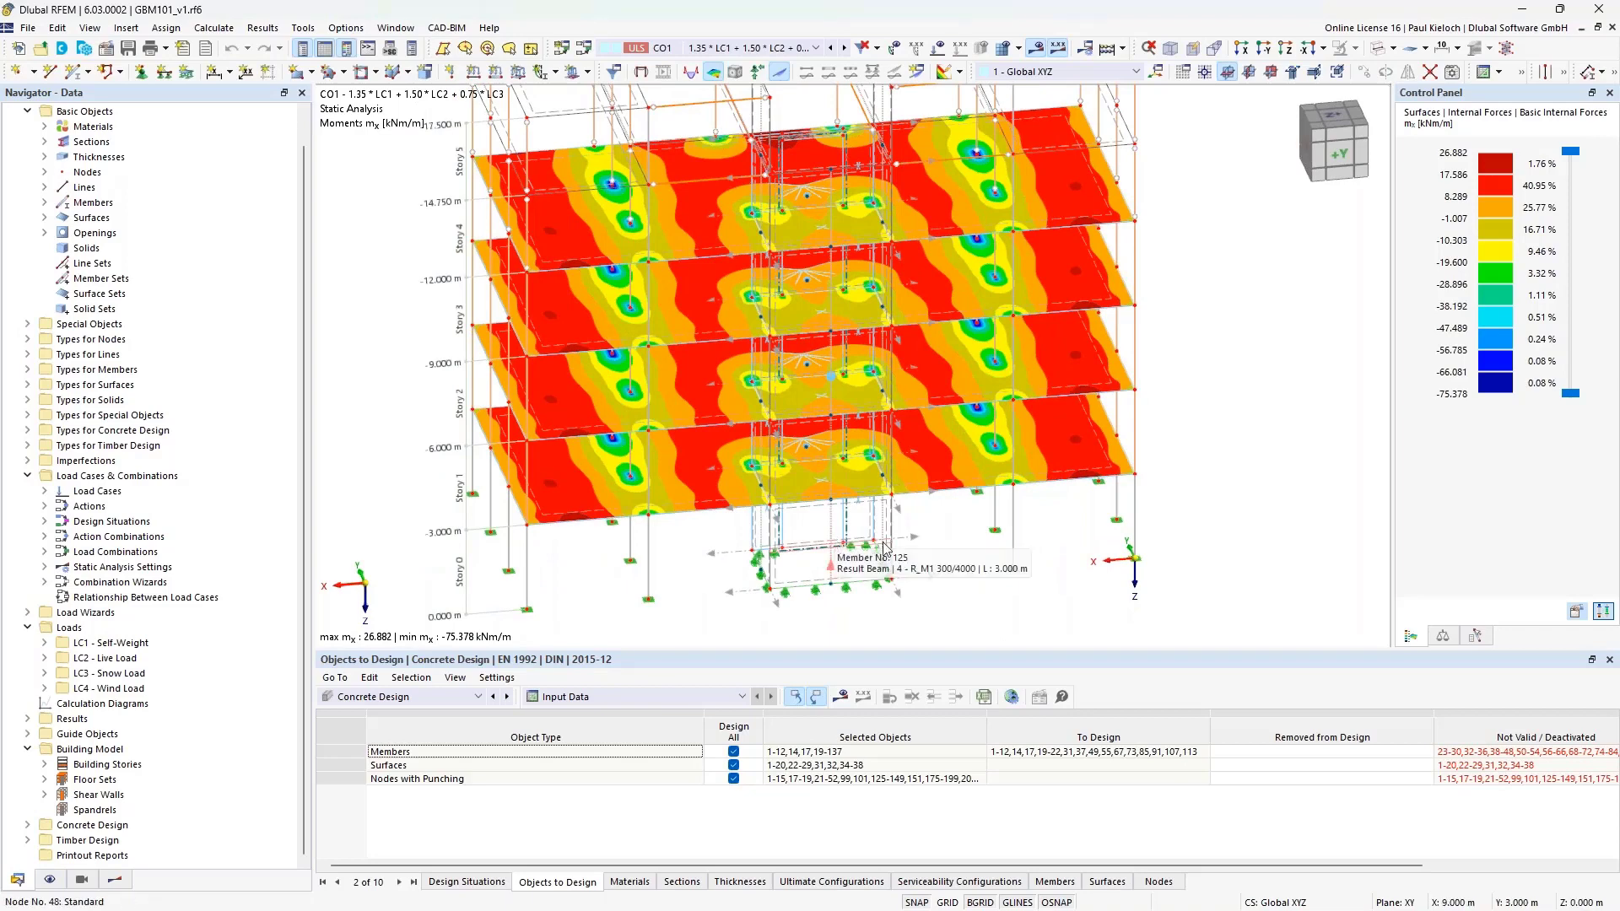
middle_click_drag(885, 547, 713, 536, "ctrl")
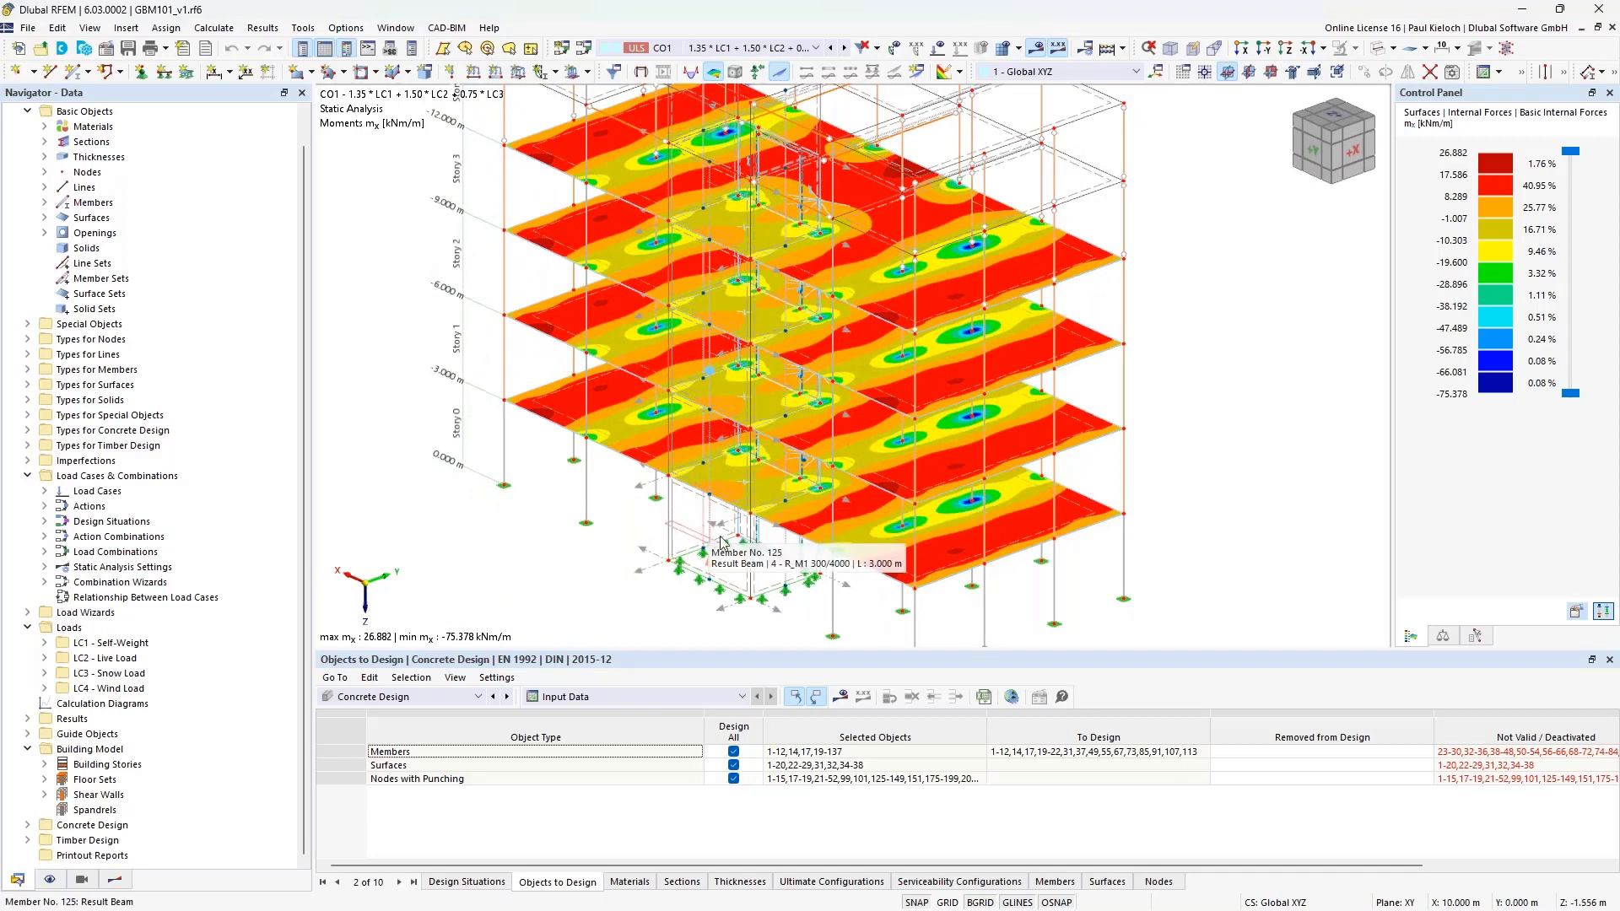
middle_click_drag(708, 537, 748, 590, "ctrl")
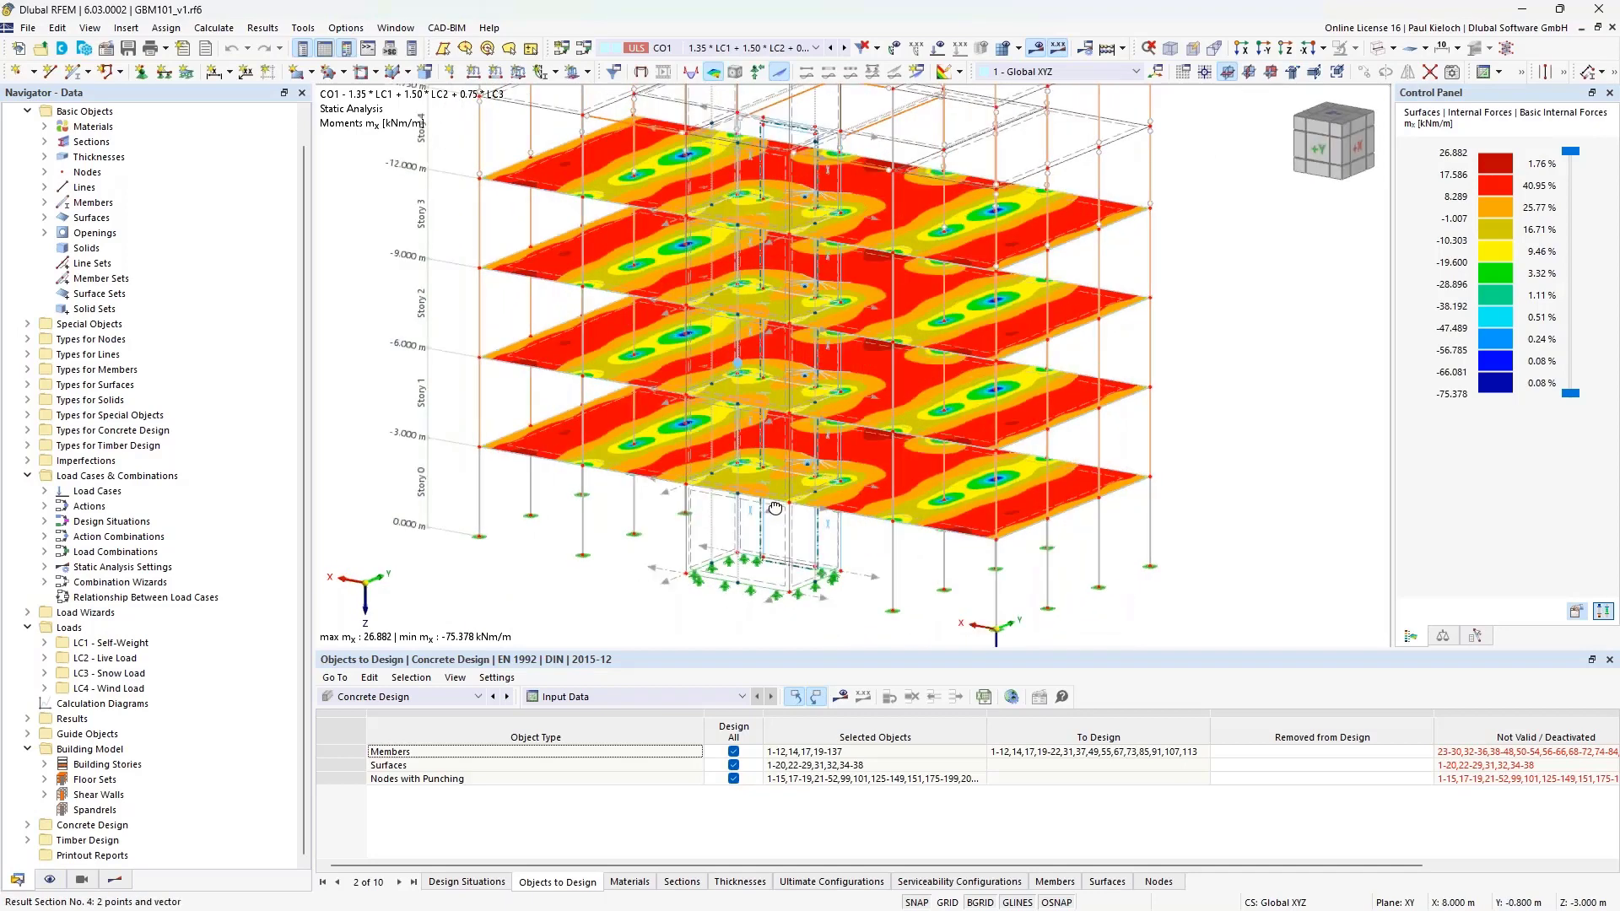
scroll(749, 607, "up", 4)
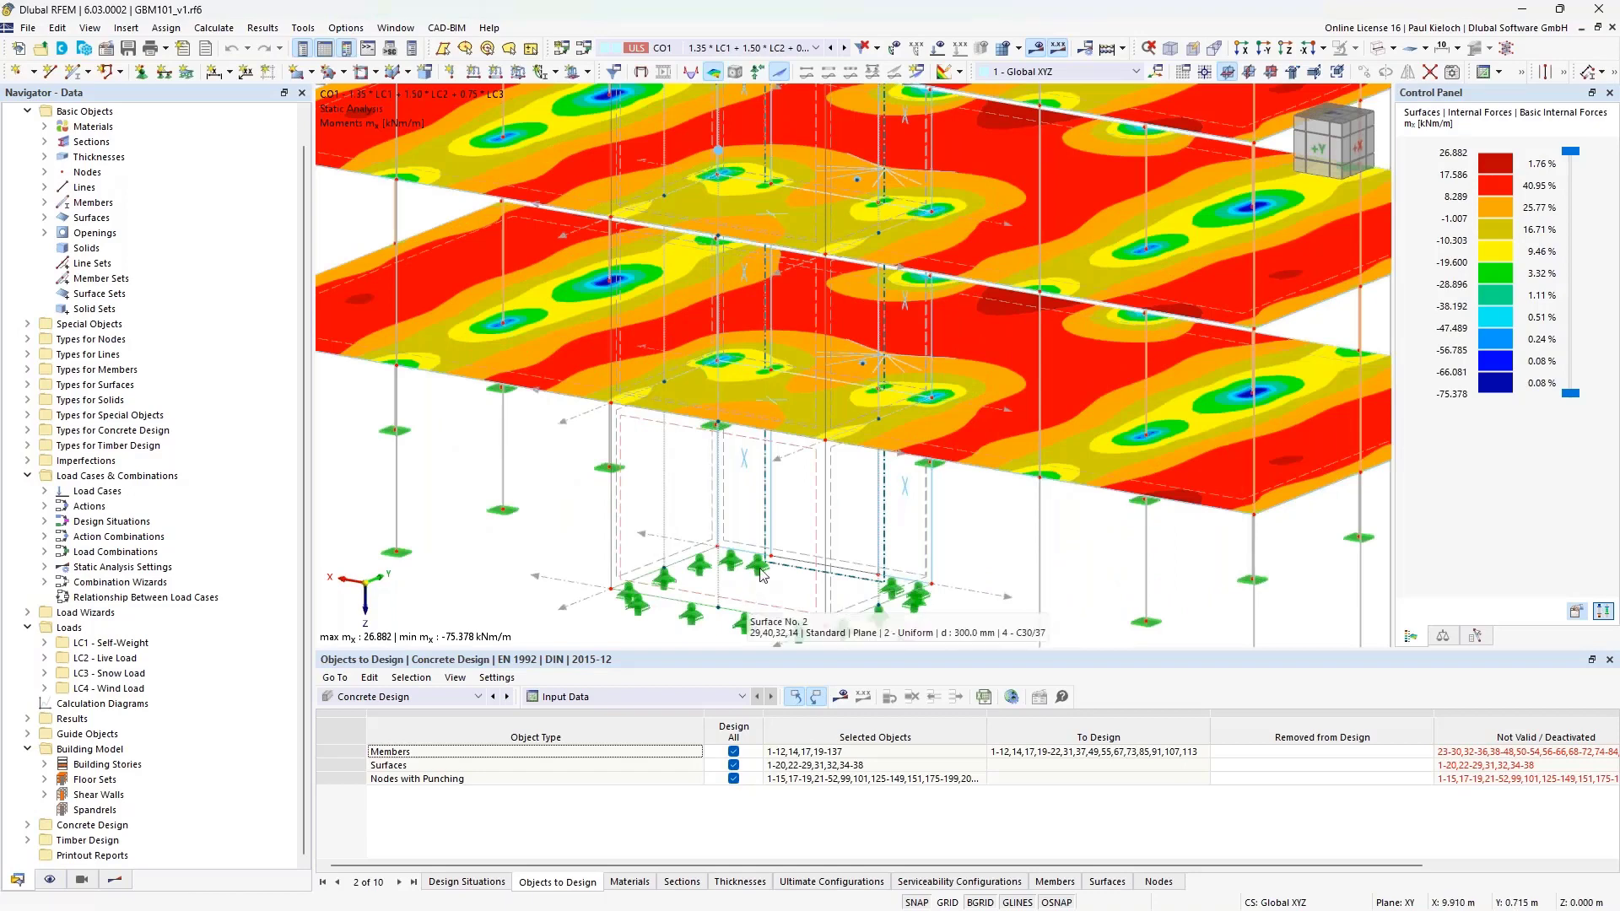
middle_click_drag(766, 531, 795, 406)
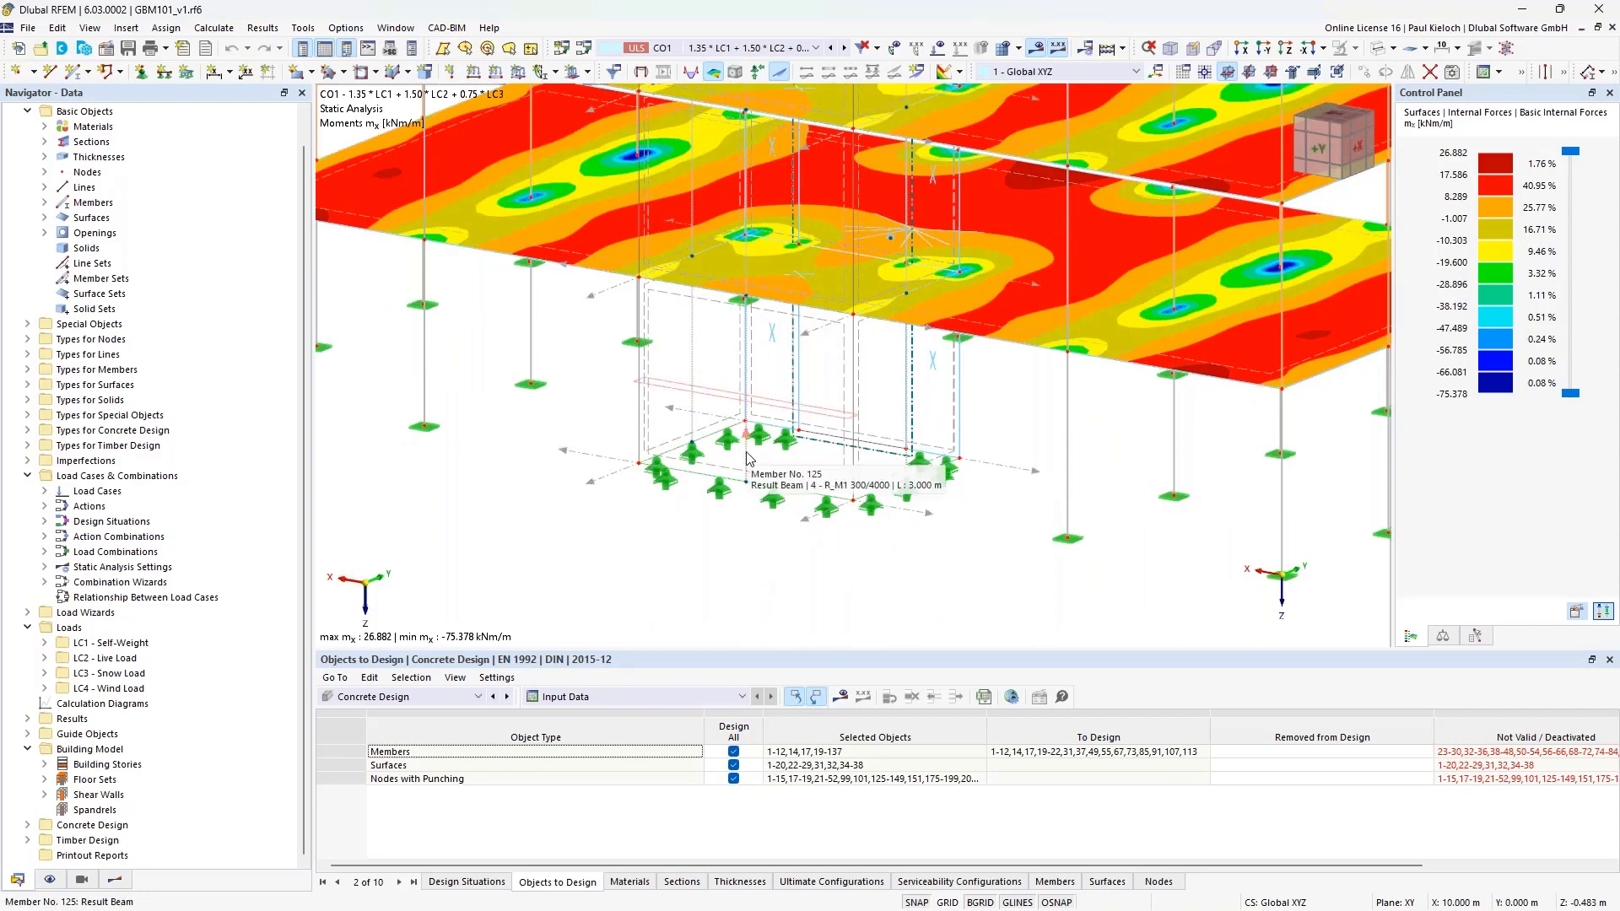
double_click(746, 458)
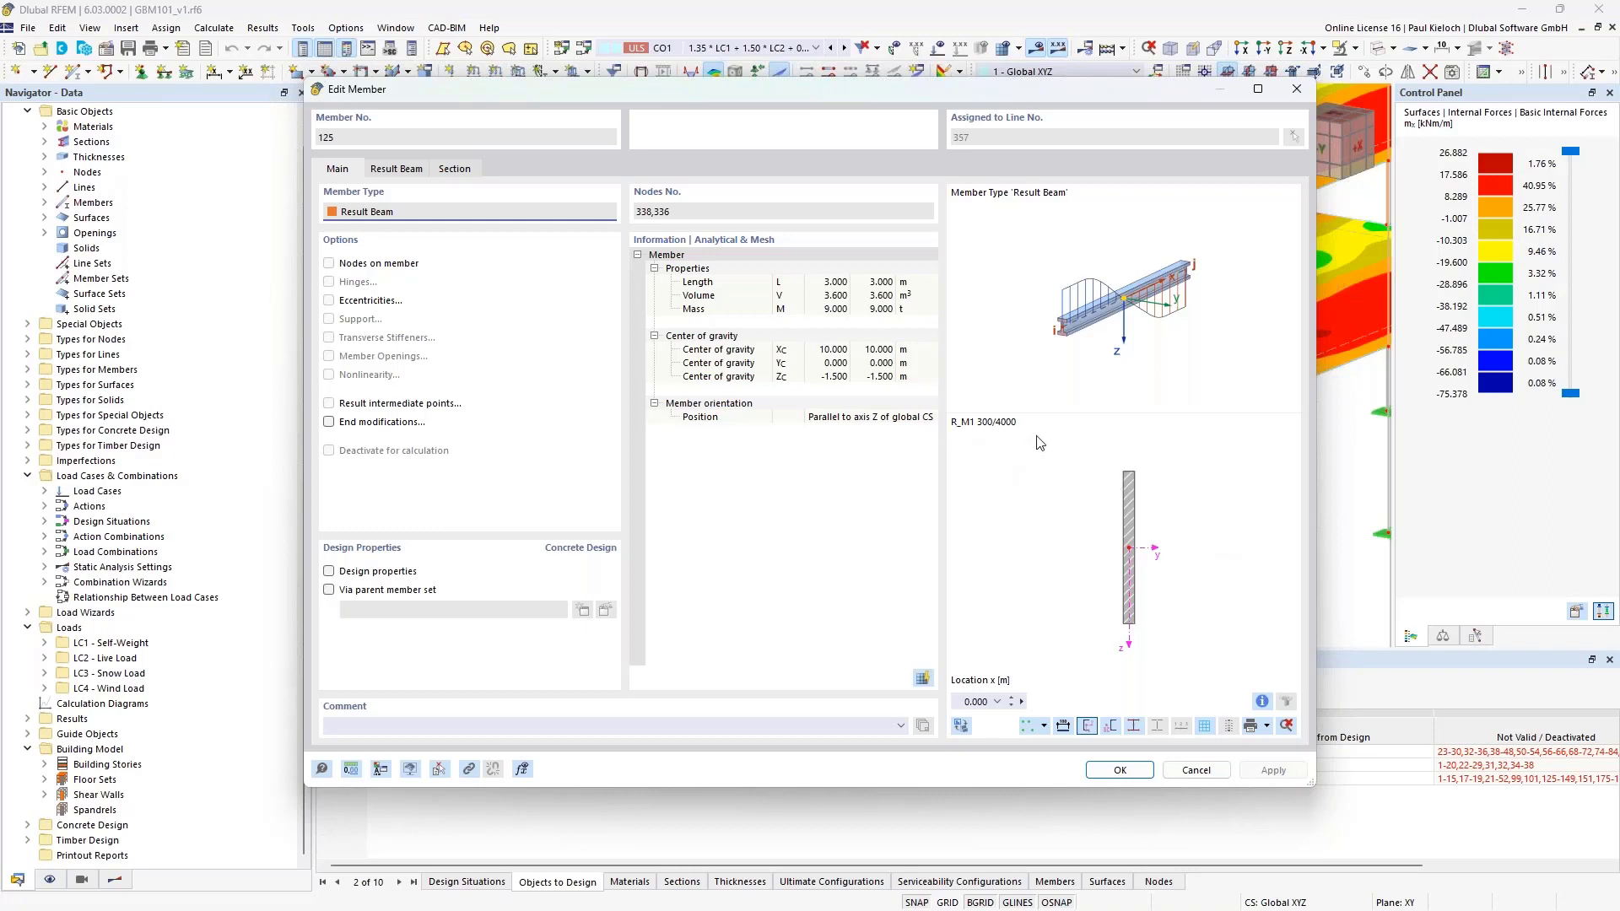
left_click(1195, 770)
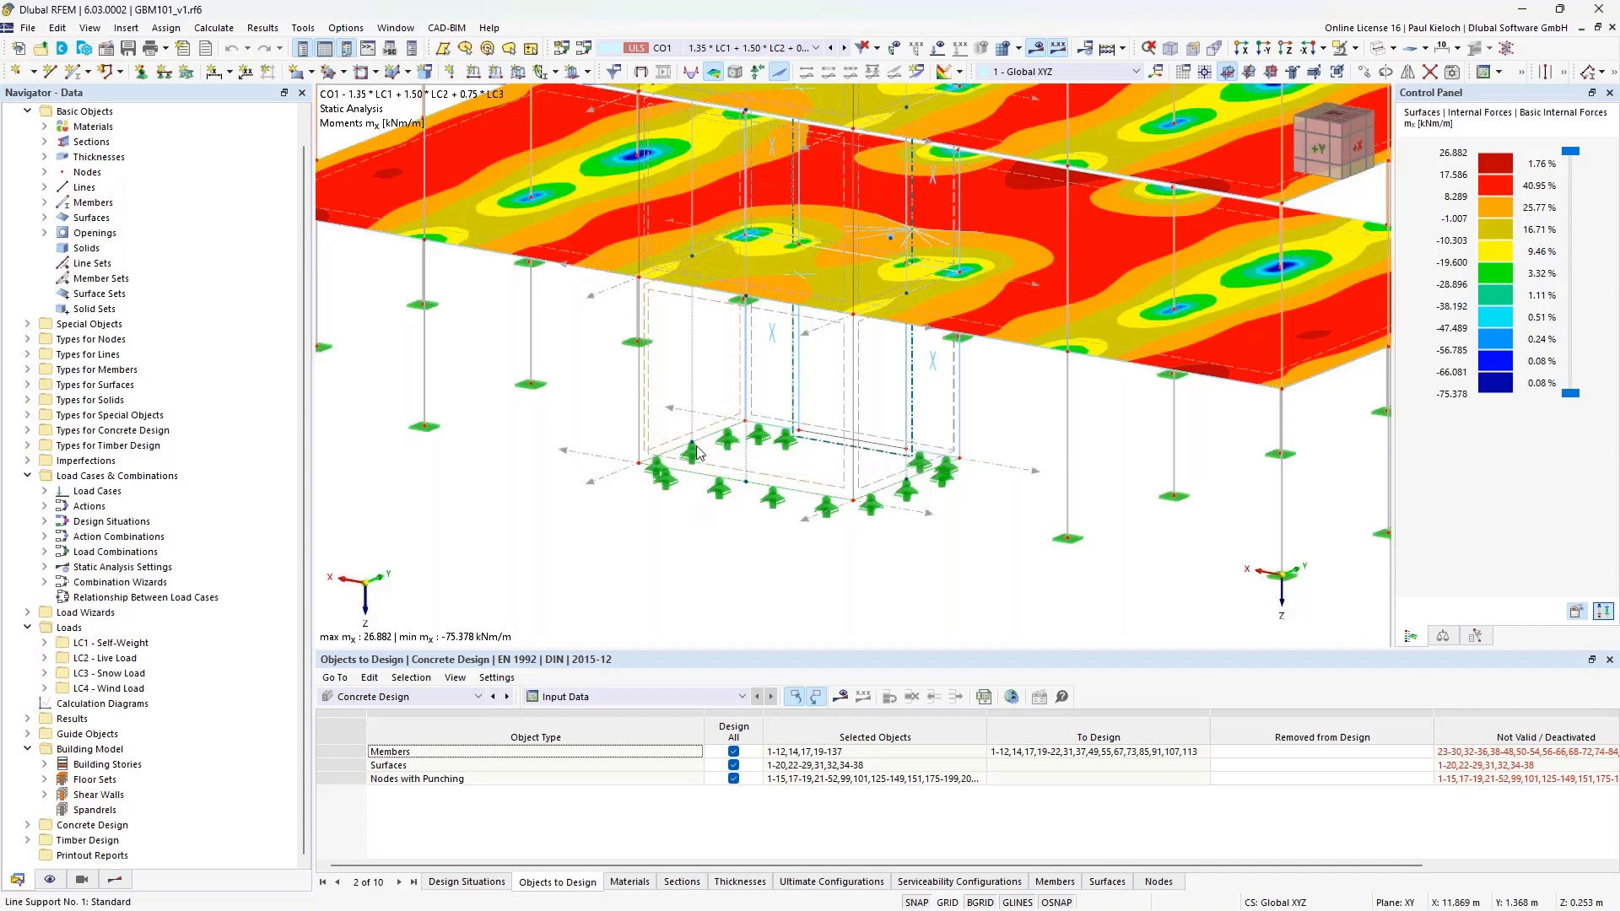
Compare the properties of core wall surface 2 with those of its result beam, member 125, without changing either.
middle_click_drag(690, 548, 708, 548, "ctrl")
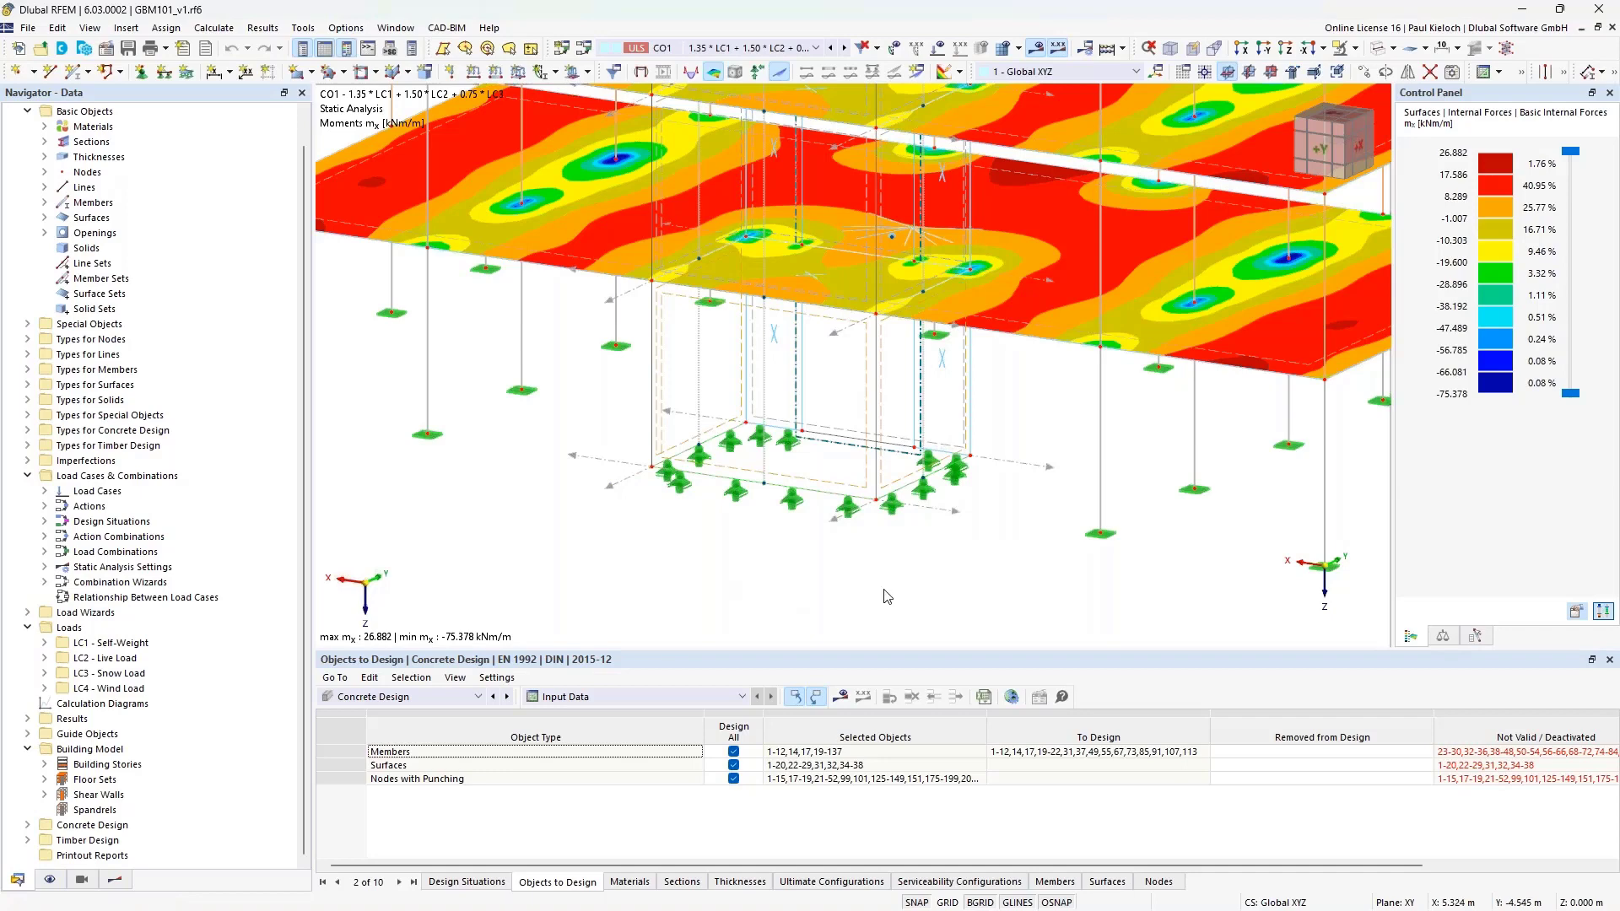
double_click(836, 493)
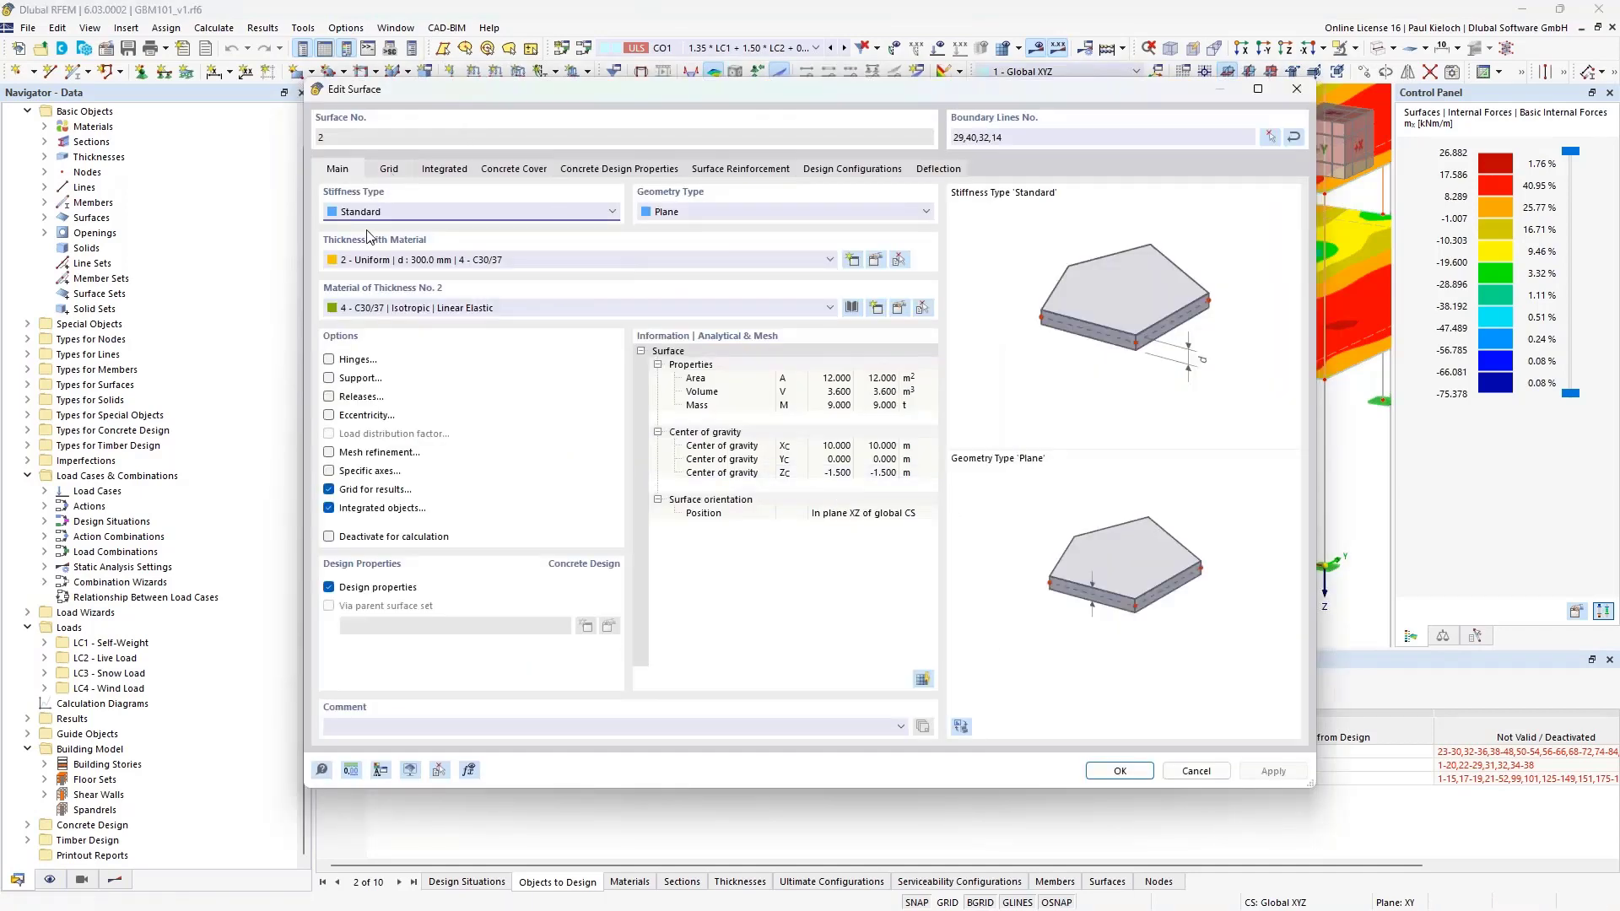
left_click(1176, 768)
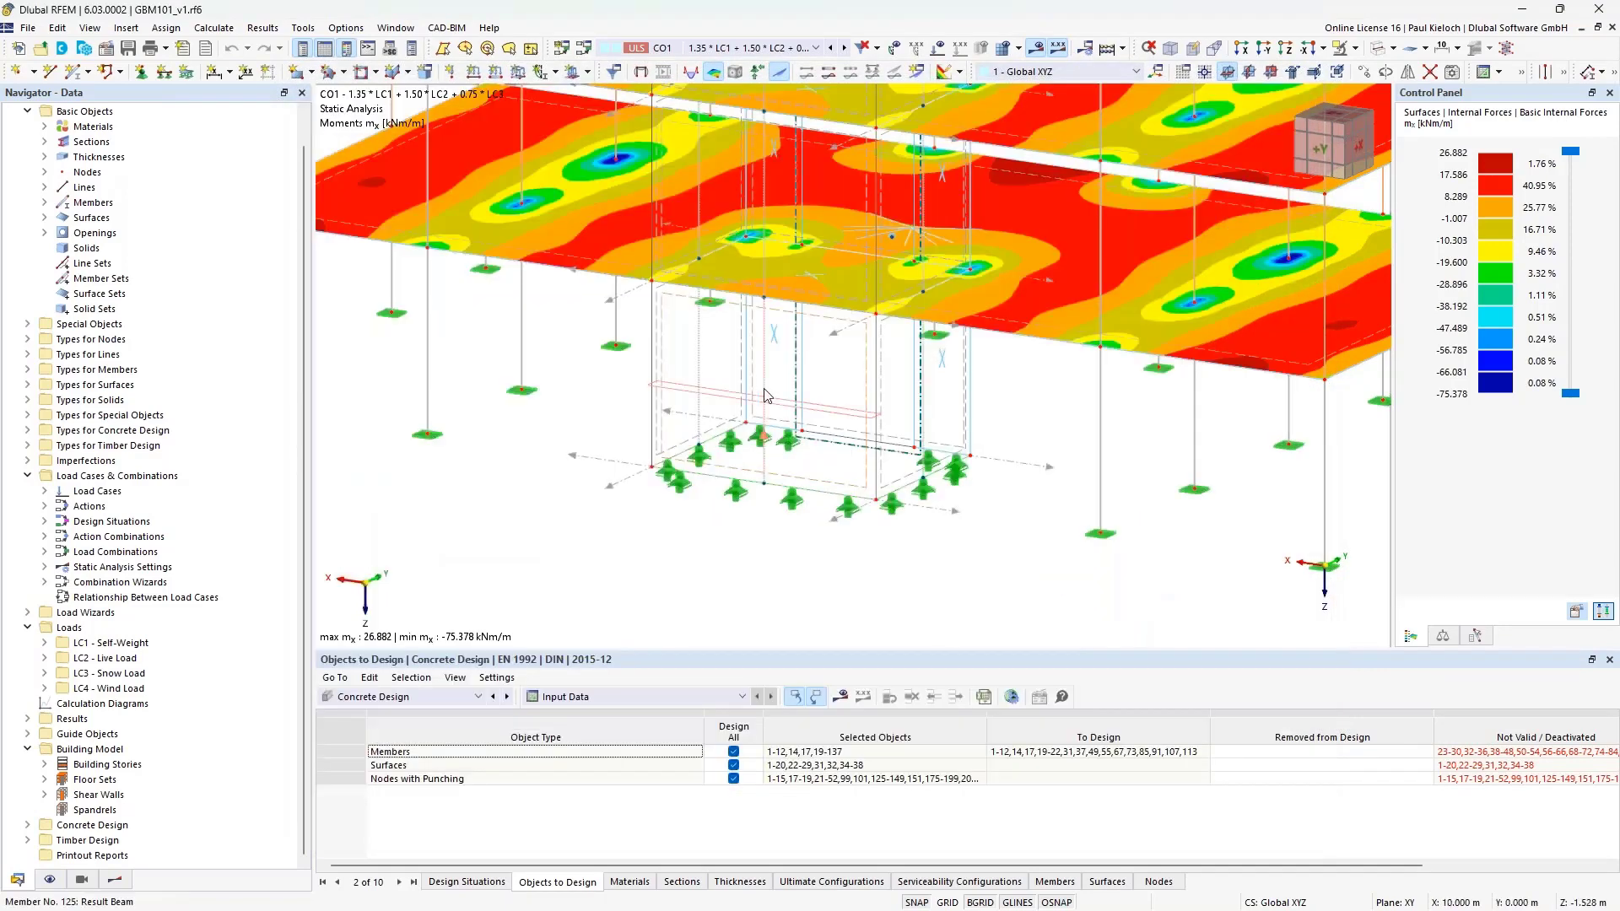
double_click(766, 396)
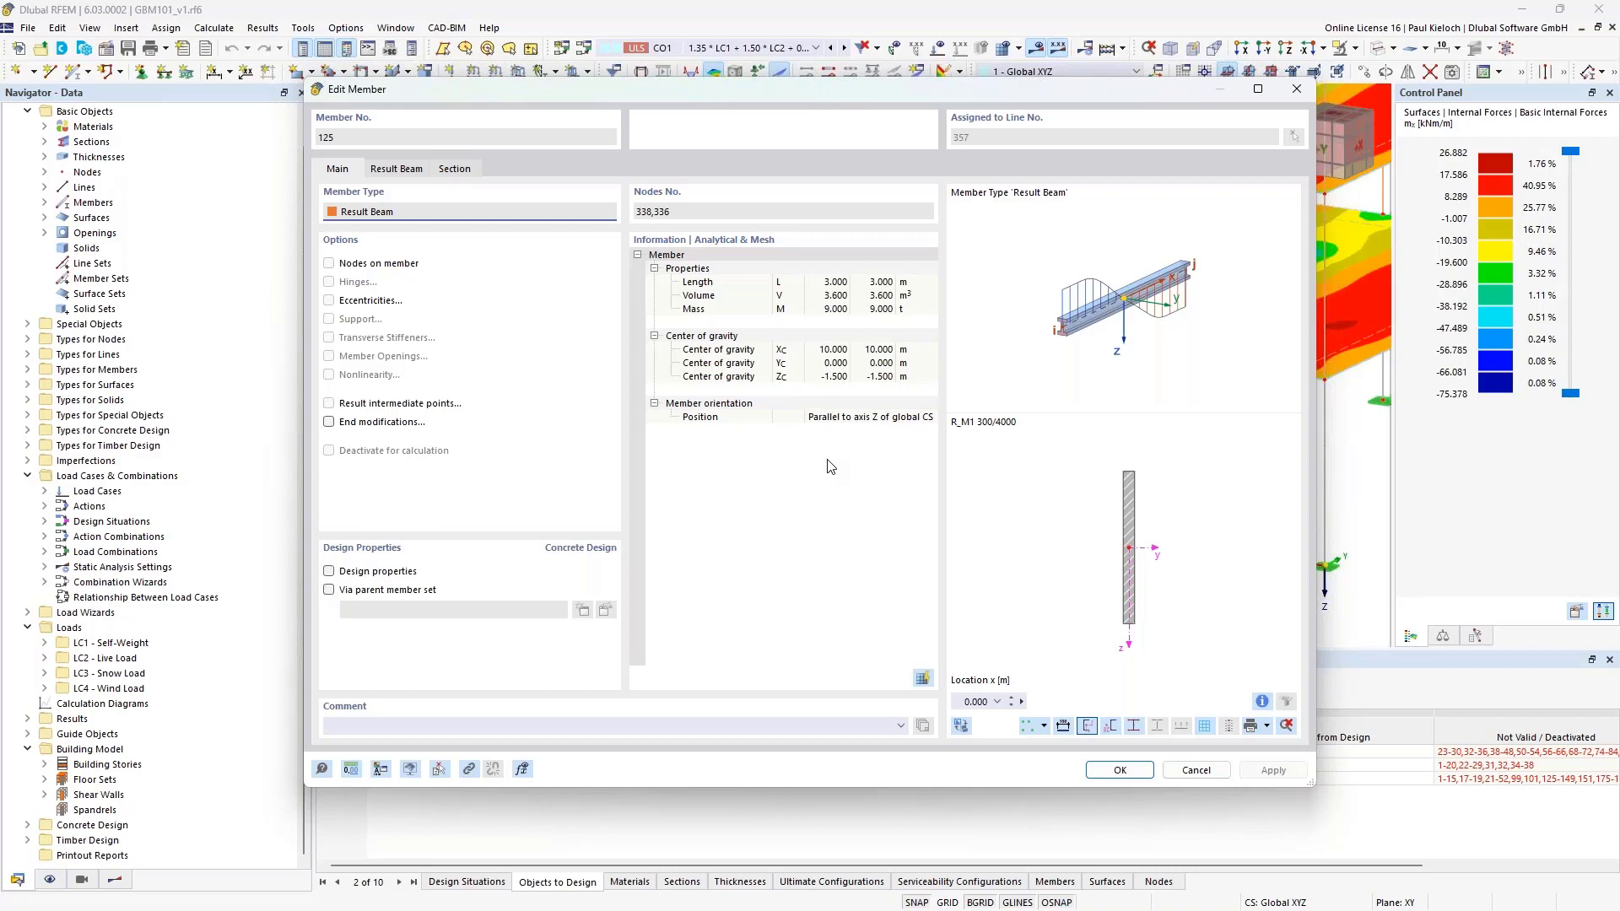
left_click(1196, 770)
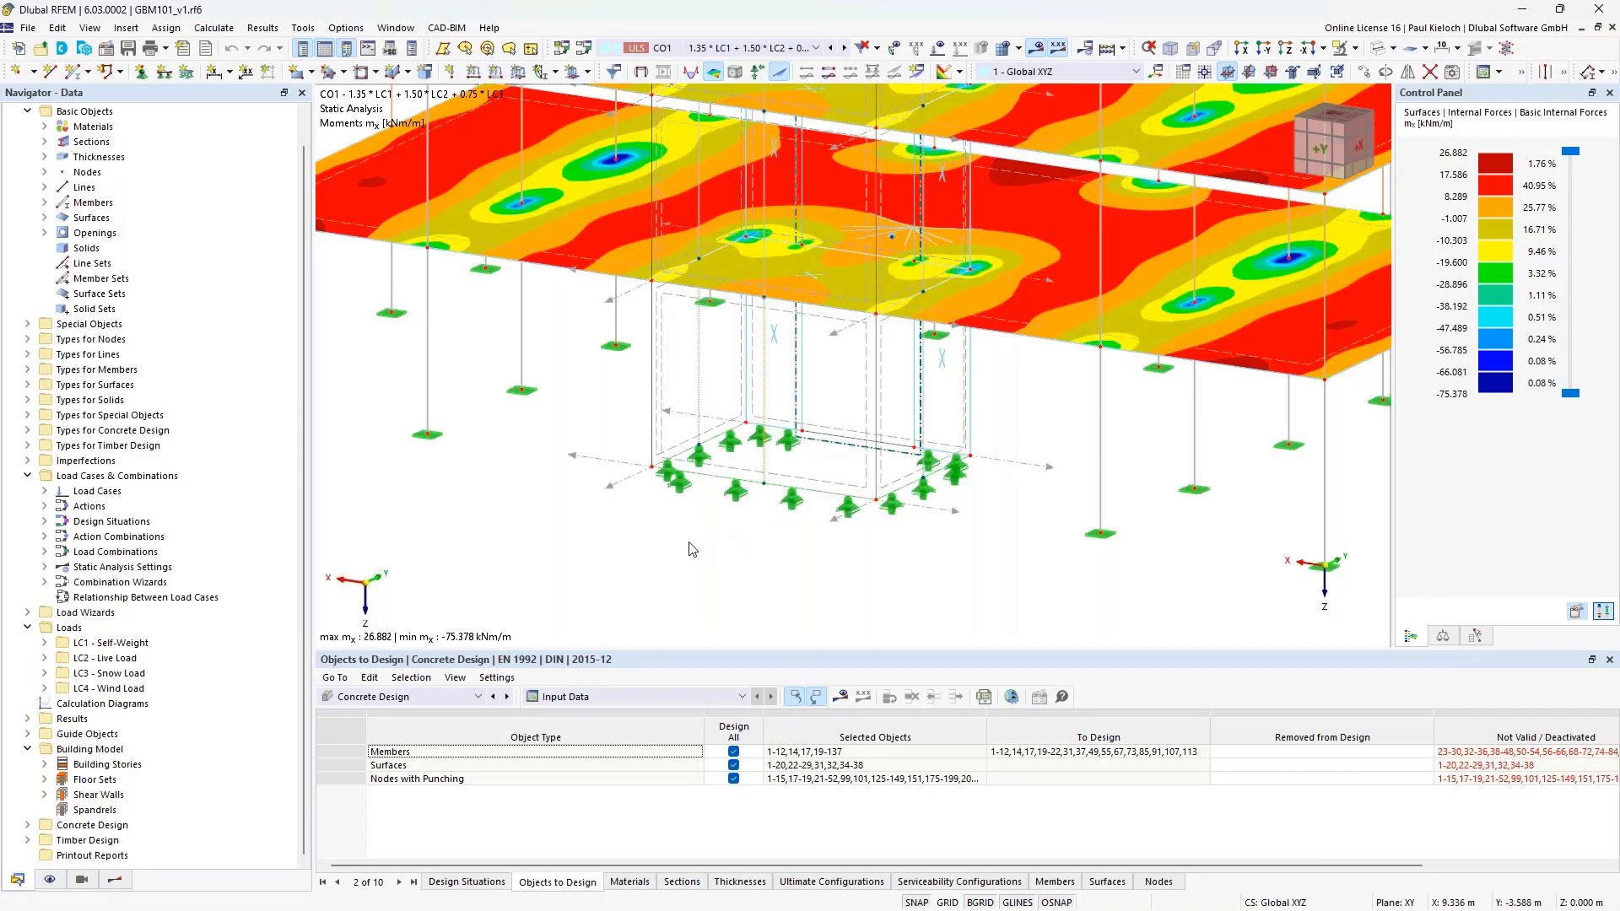
middle_click_drag(618, 534, 810, 557, "ctrl")
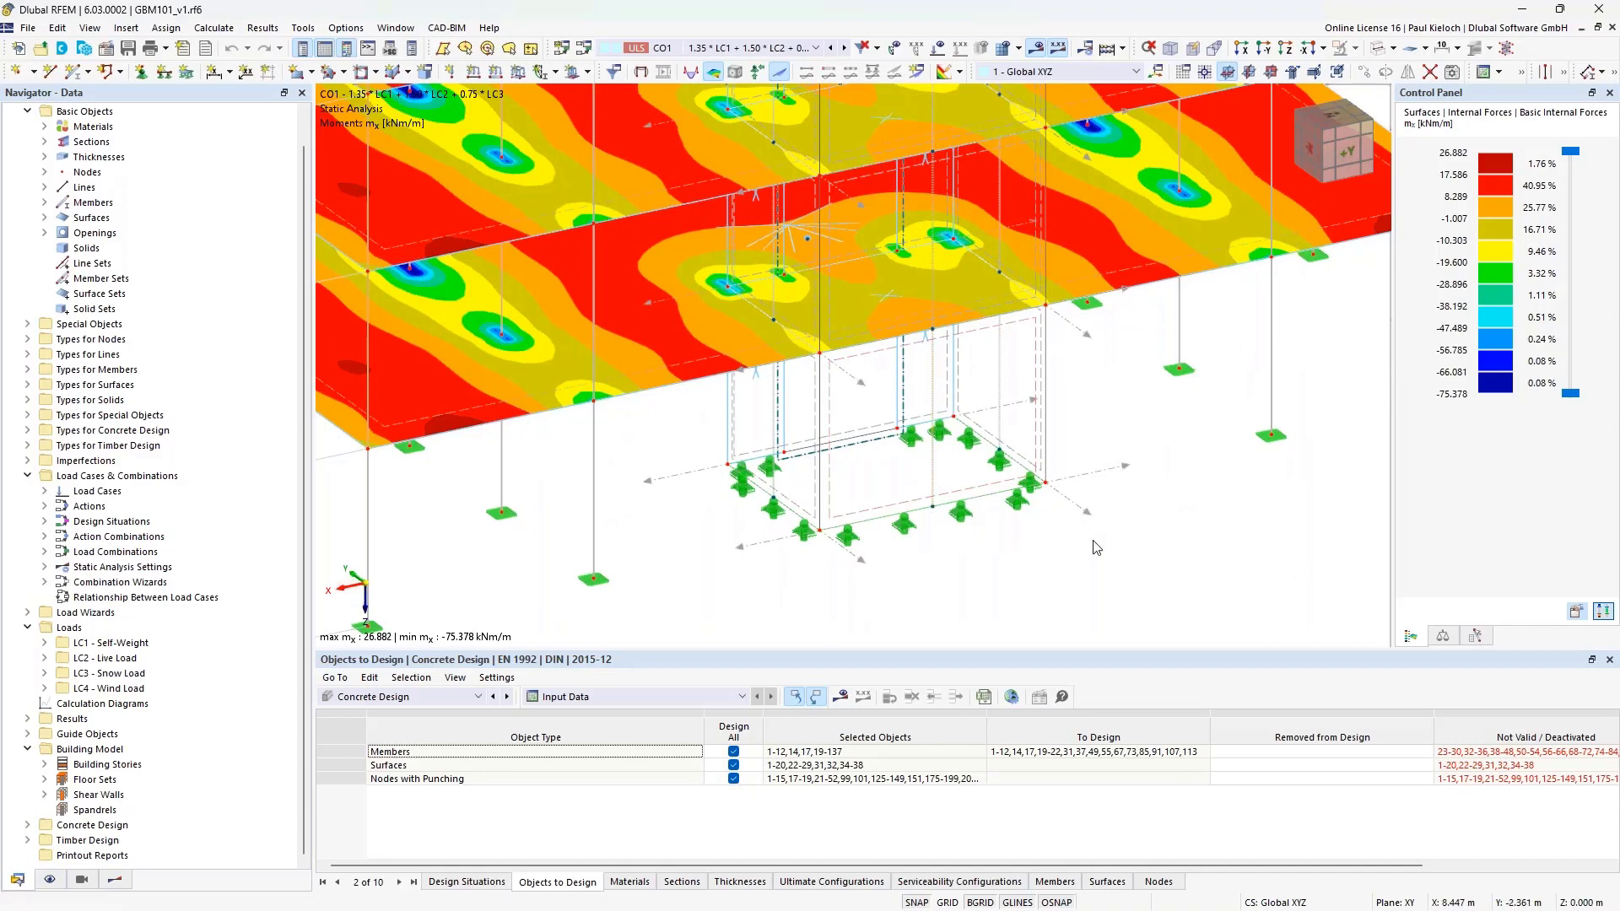
middle_click_drag(1138, 532, 1050, 529)
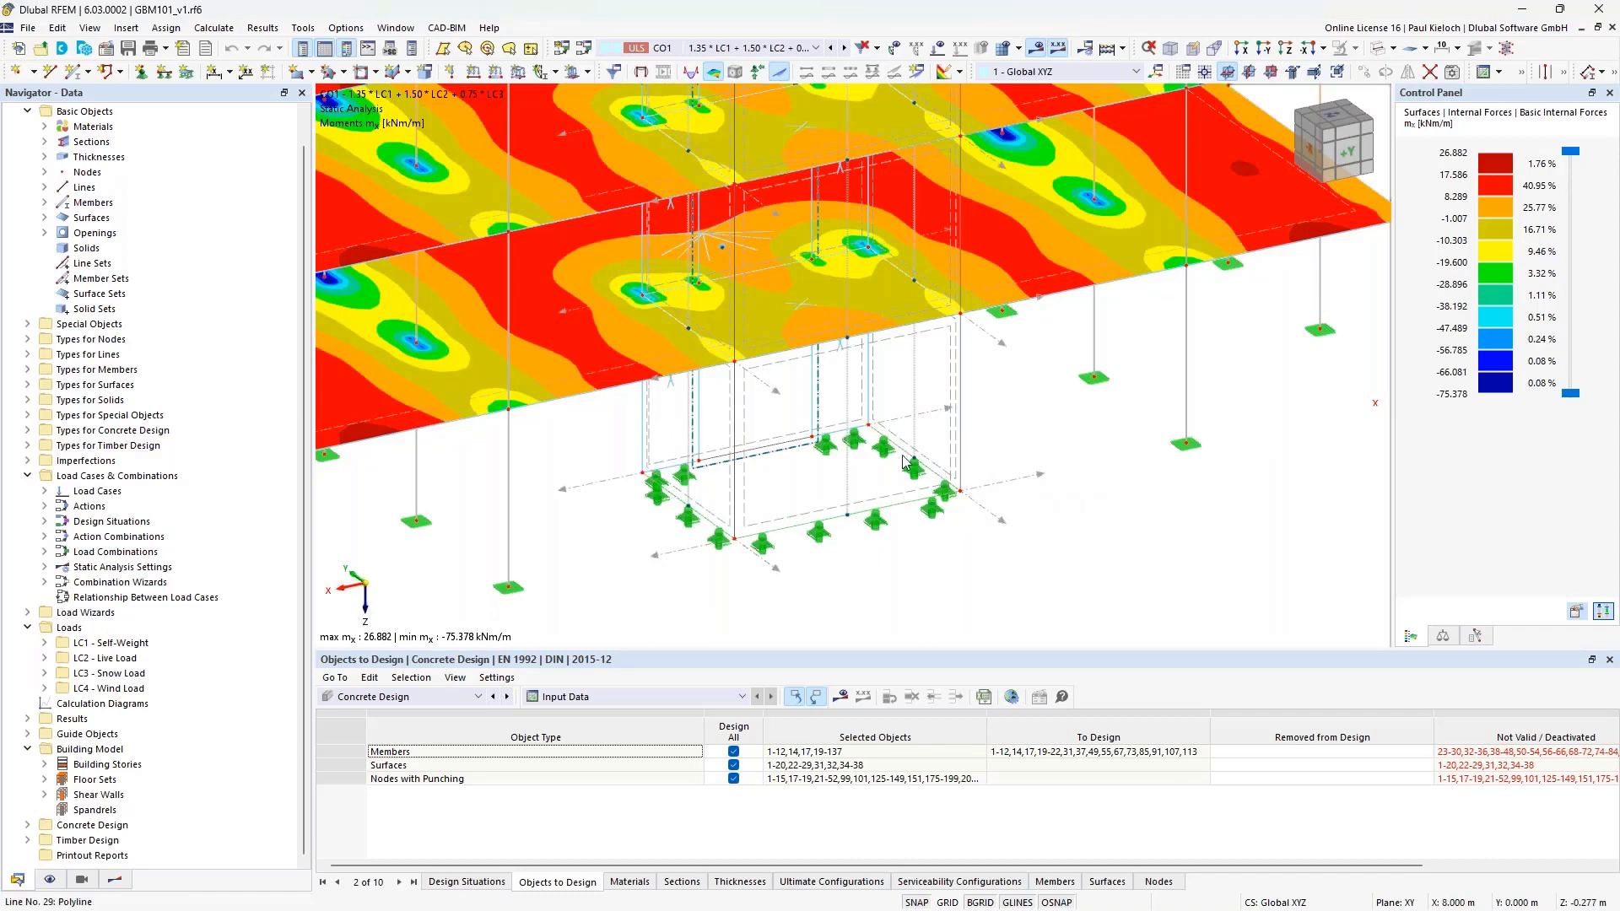
scroll(1091, 437, "down", 1)
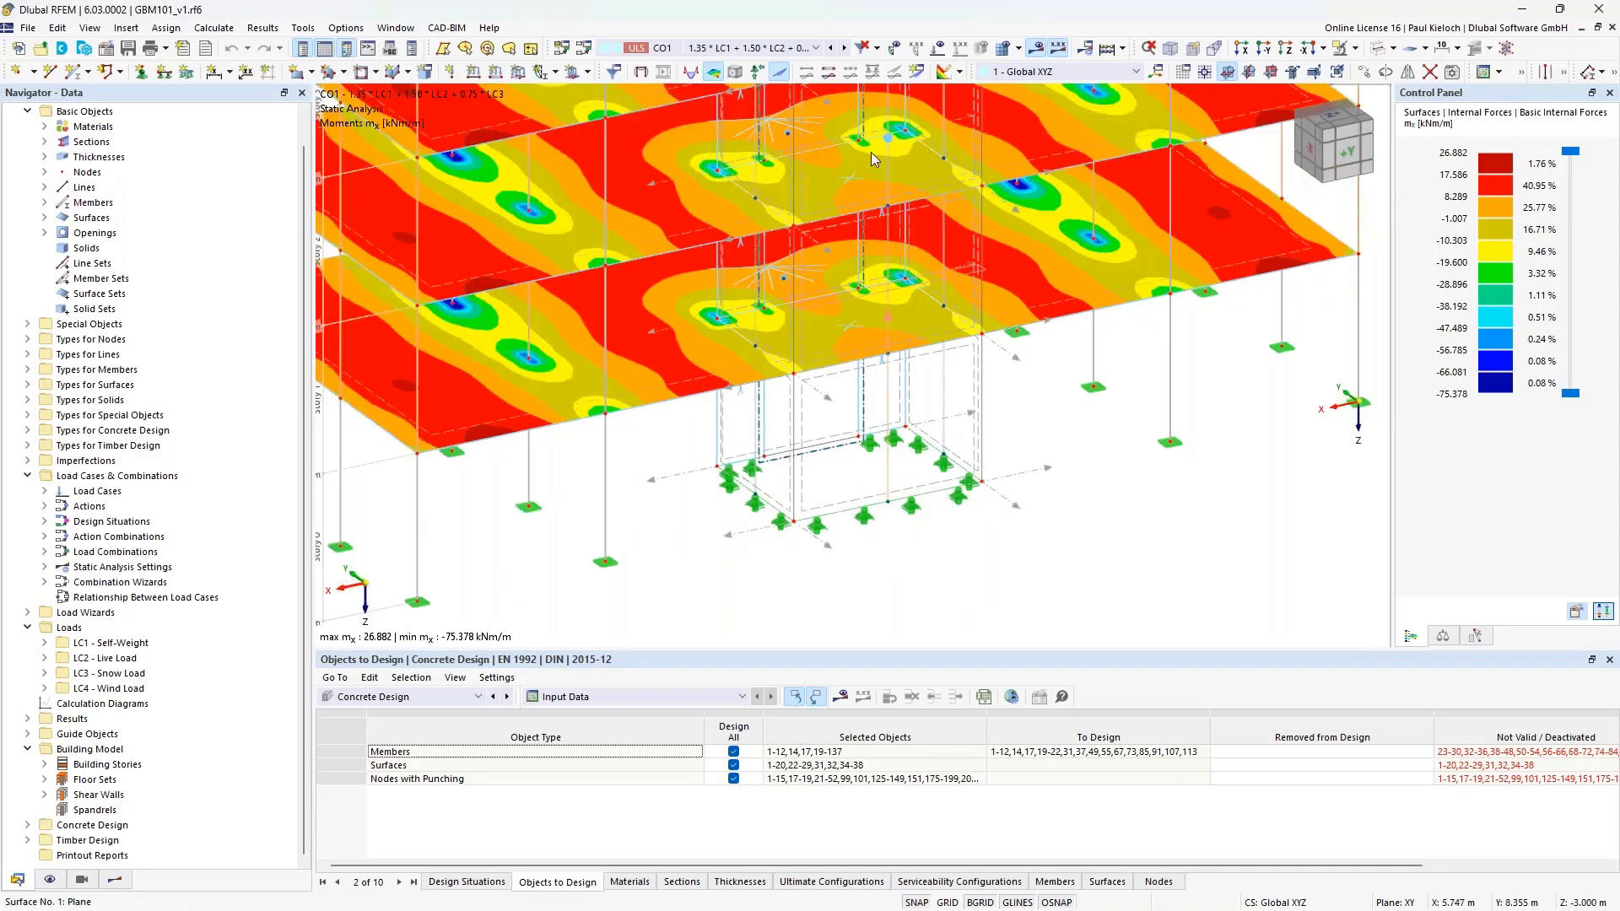
Open the shared properties of core wall result beams 121-125 for joint editing.
scroll(970, 296, "up", 2)
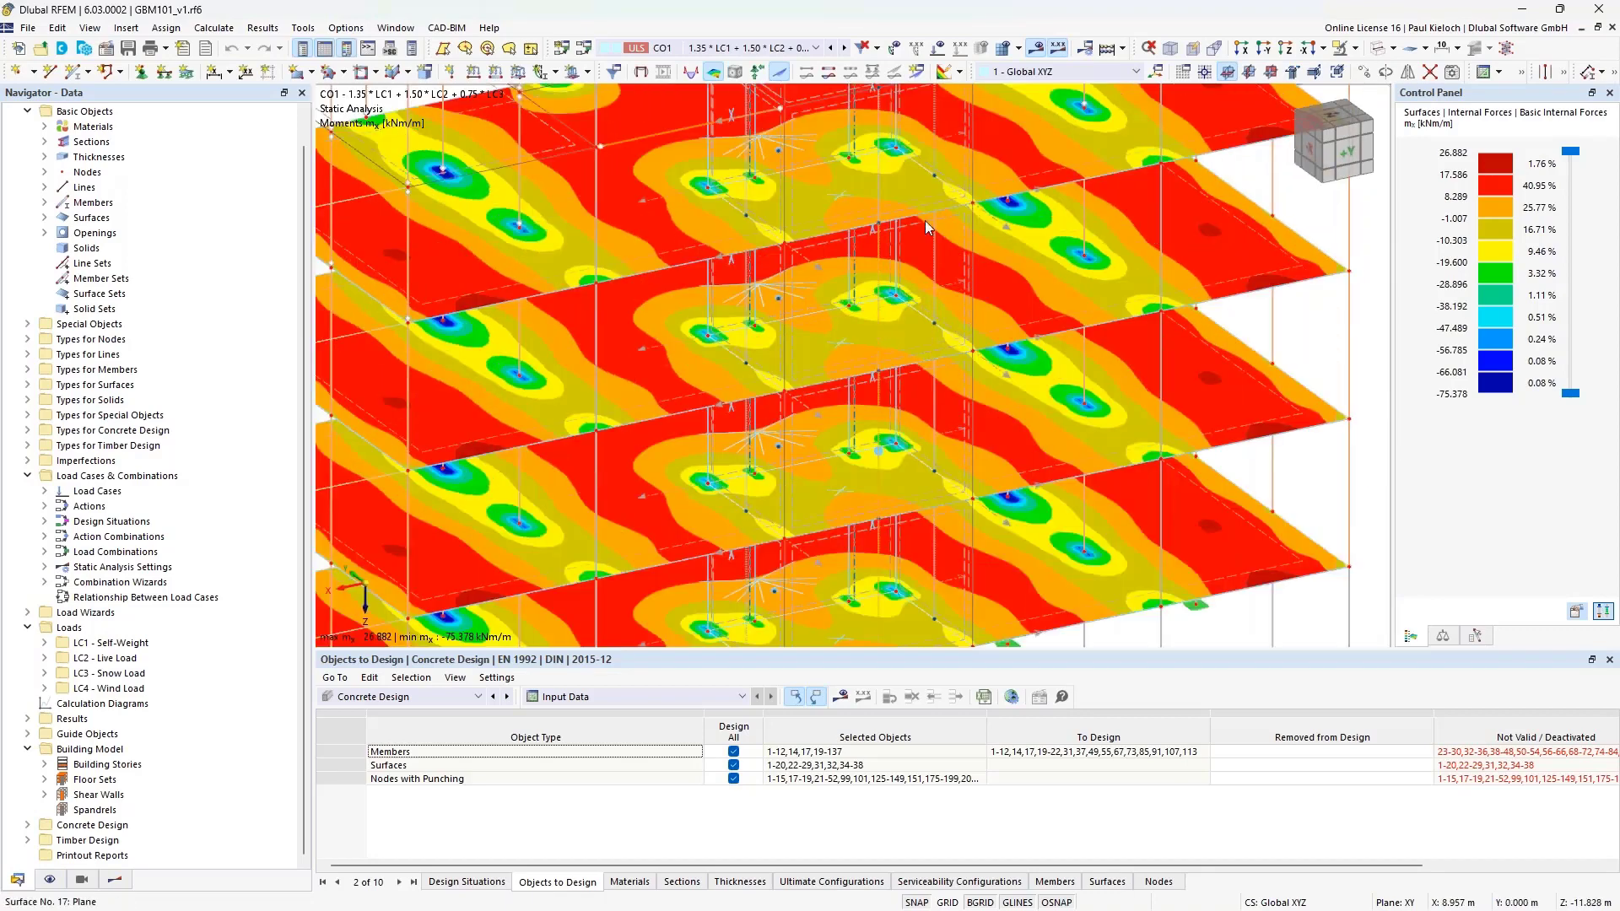
scroll(944, 187, "down", 2)
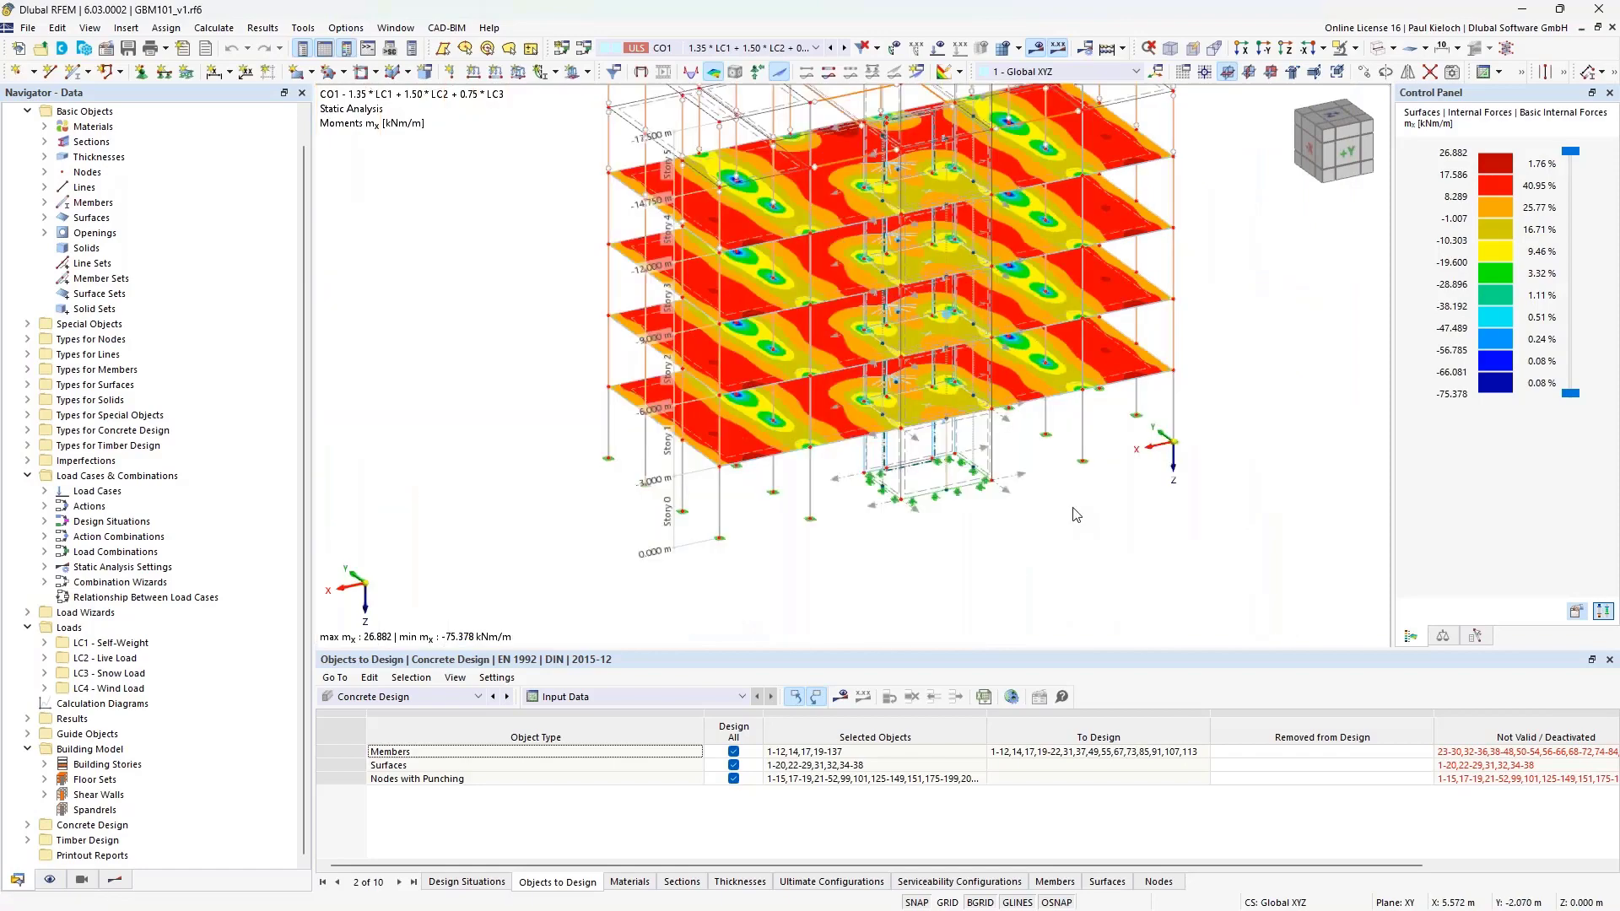
middle_click_drag(1074, 513, 1011, 473, "ctrl")
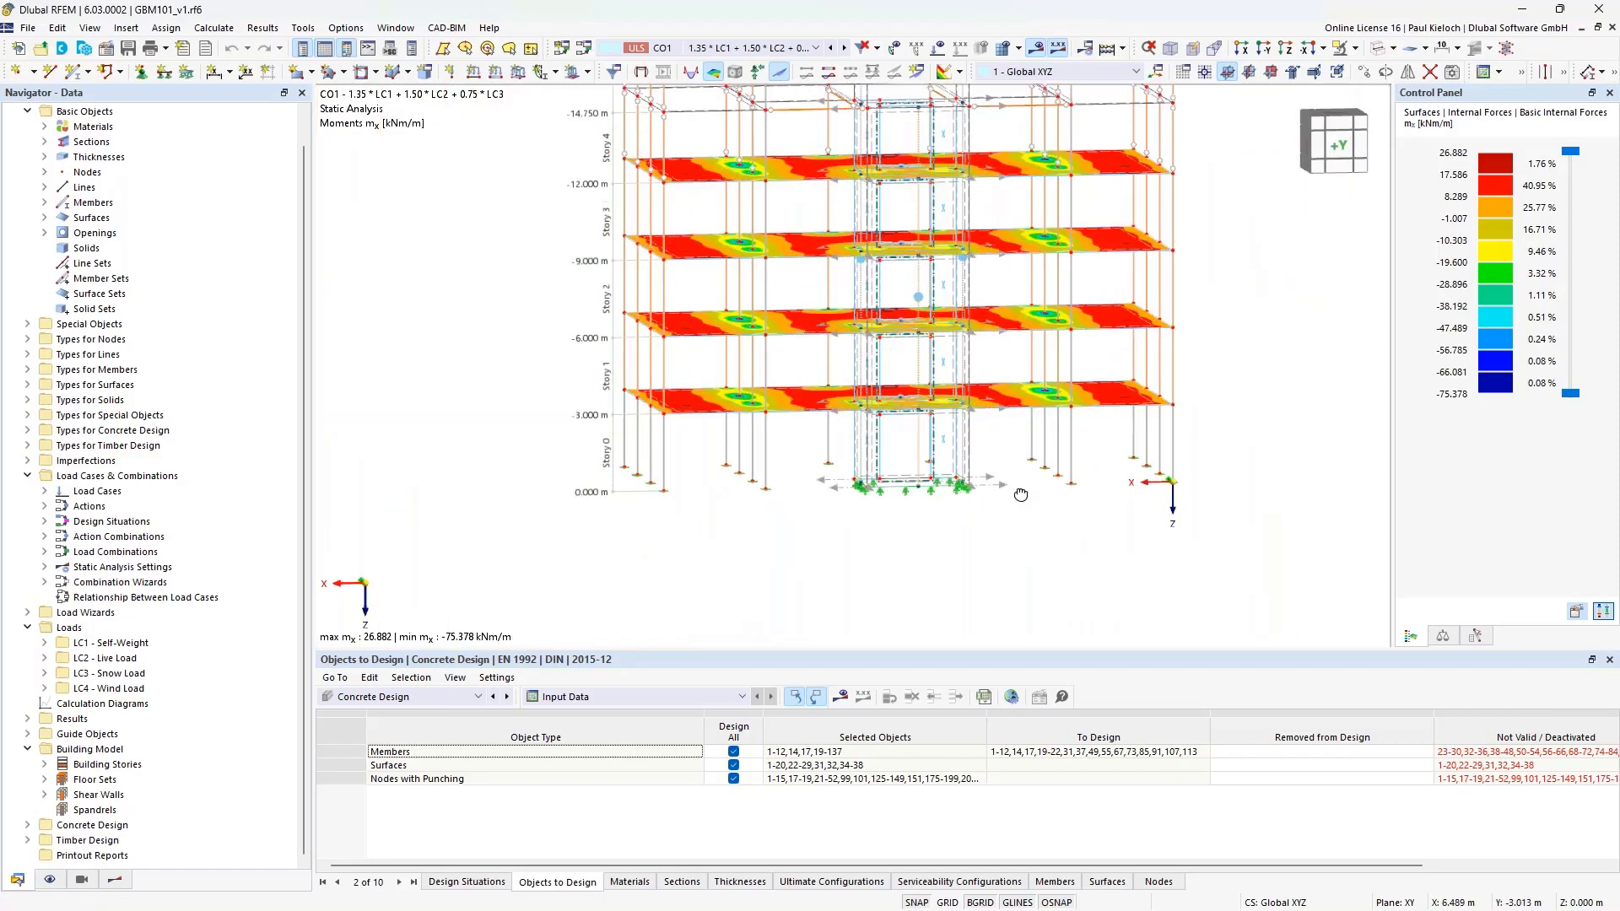
double_click(921, 441)
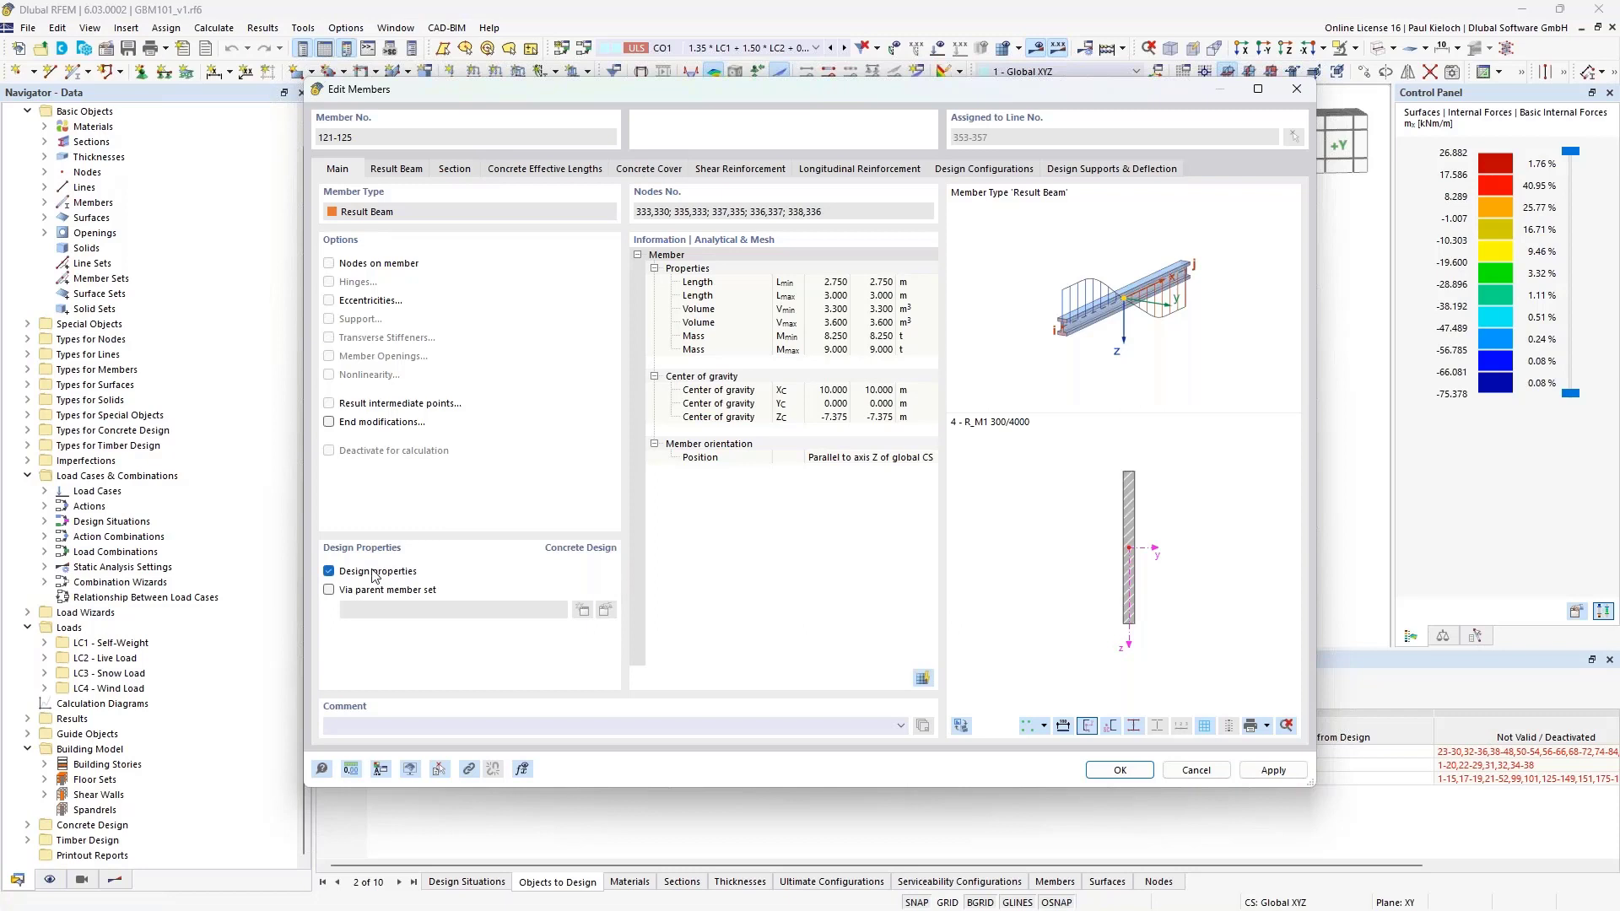
Review the effective length, concrete cover, shear reinforcement and longitudinal reinforcement settings of result beams 121-125.
left_click(588, 172)
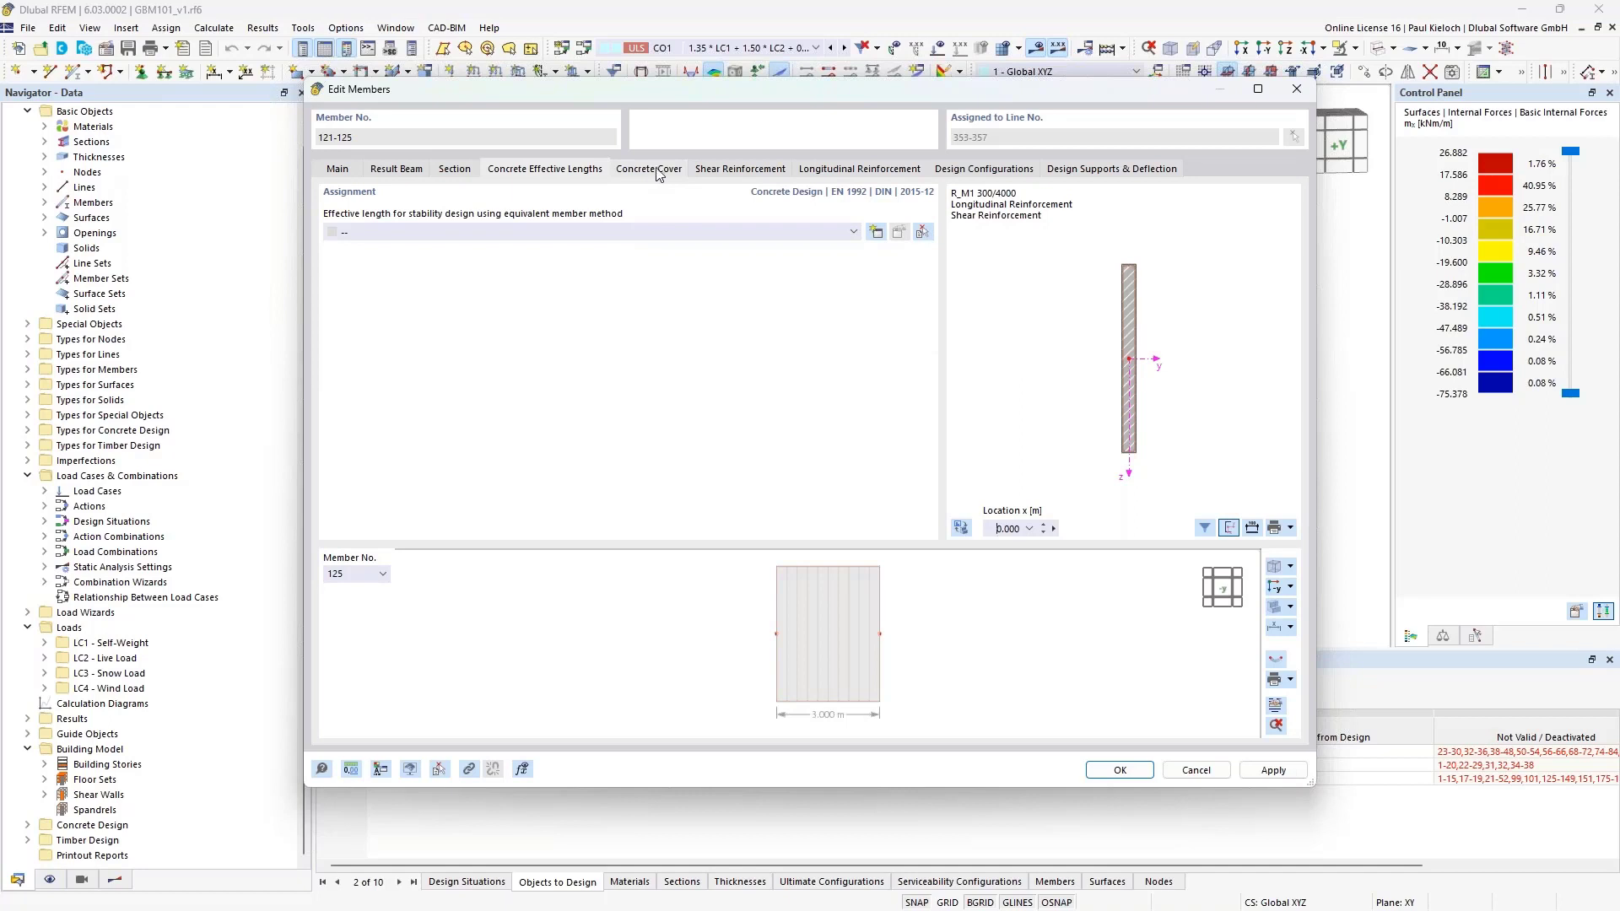
left_click(666, 172)
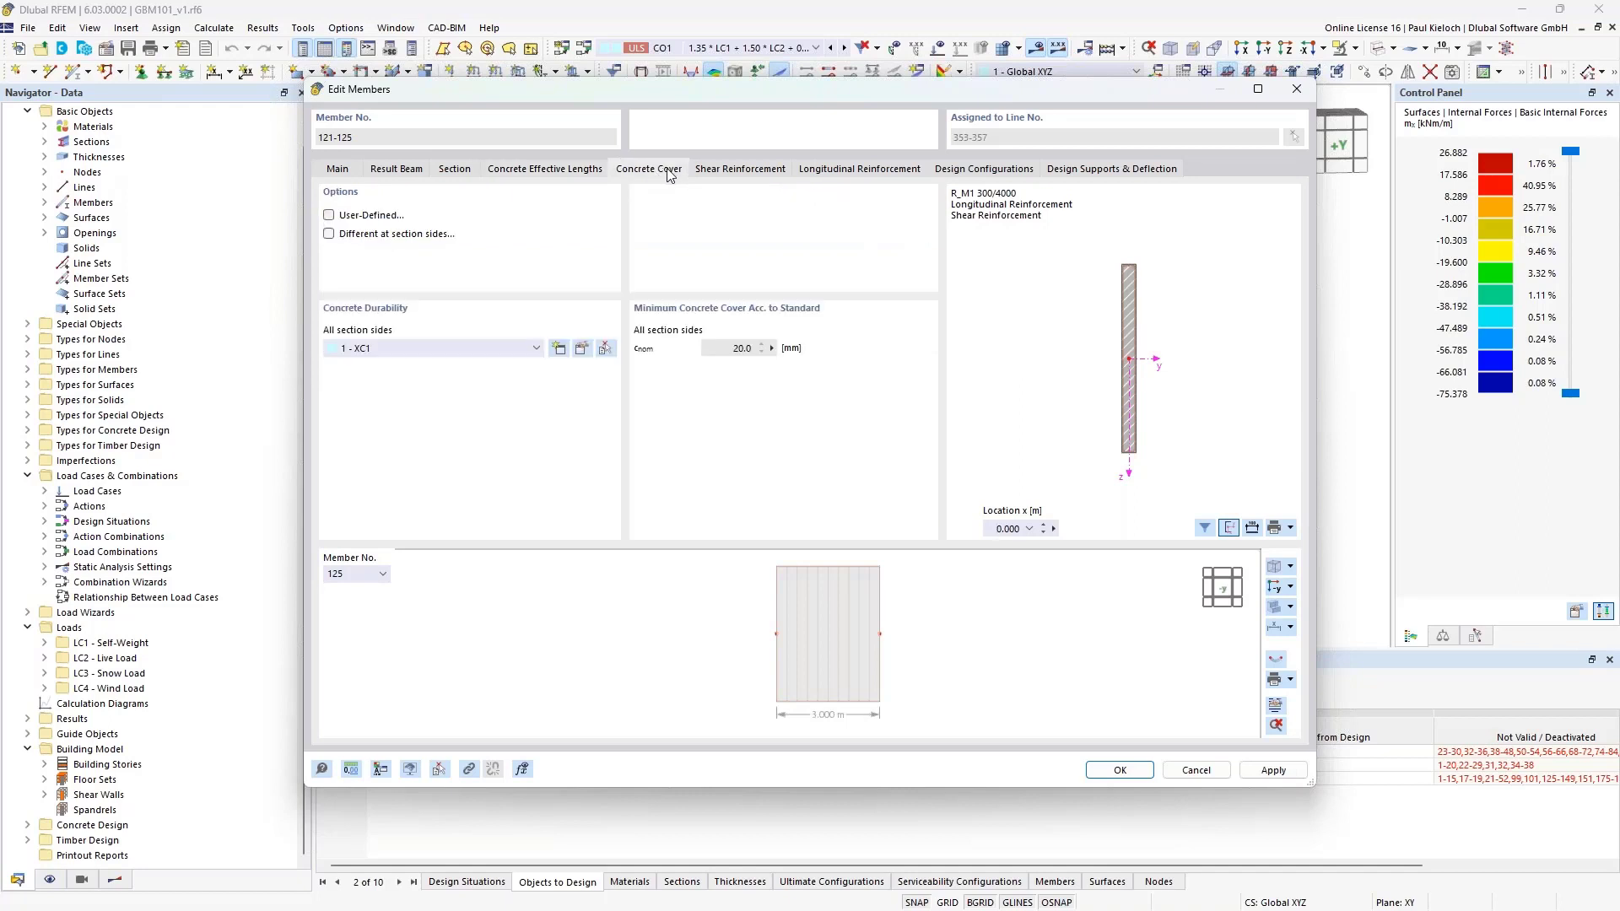
left_click(767, 172)
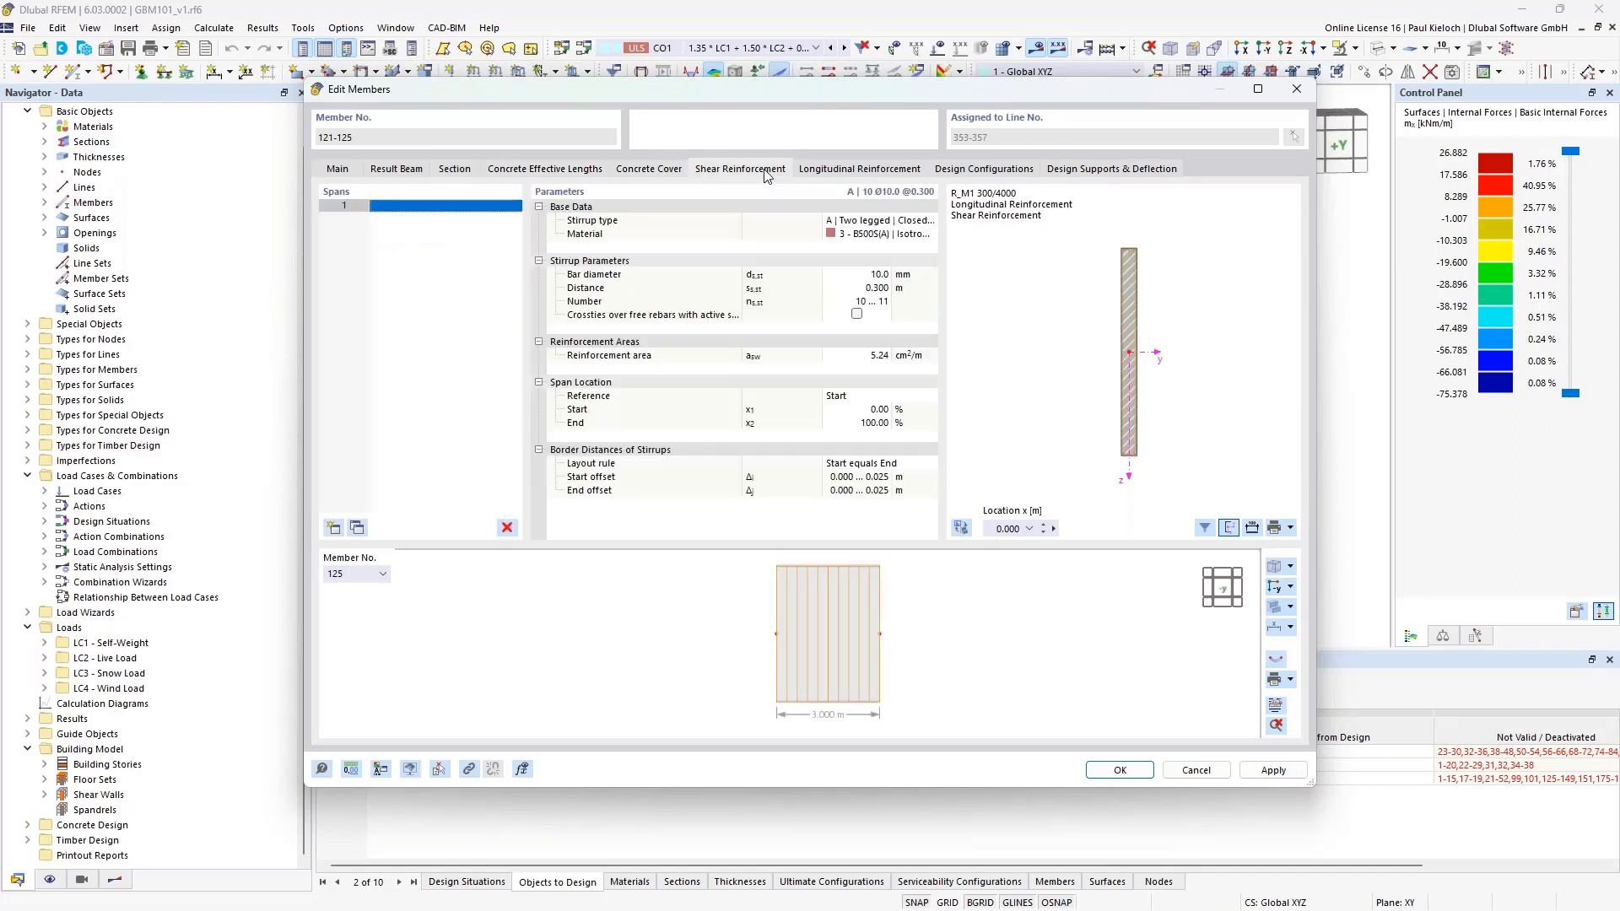
left_click(844, 173)
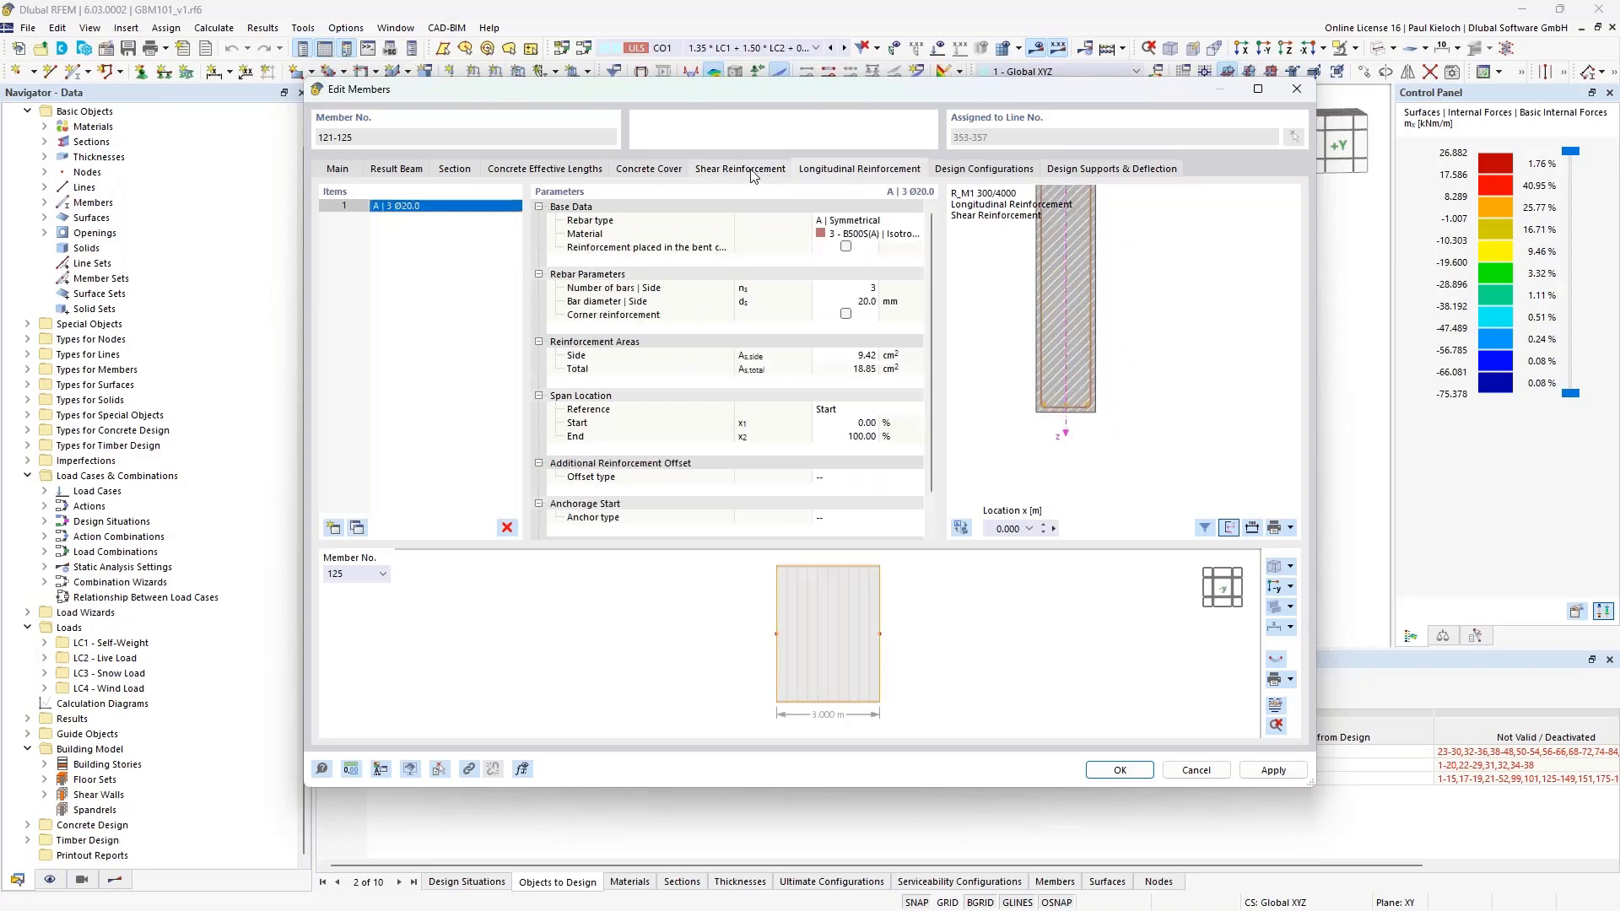
Set the stirrup distance of result beams 121-125 to 0.150 m and apply it, accepting the deletion of all results.
left_click(754, 172)
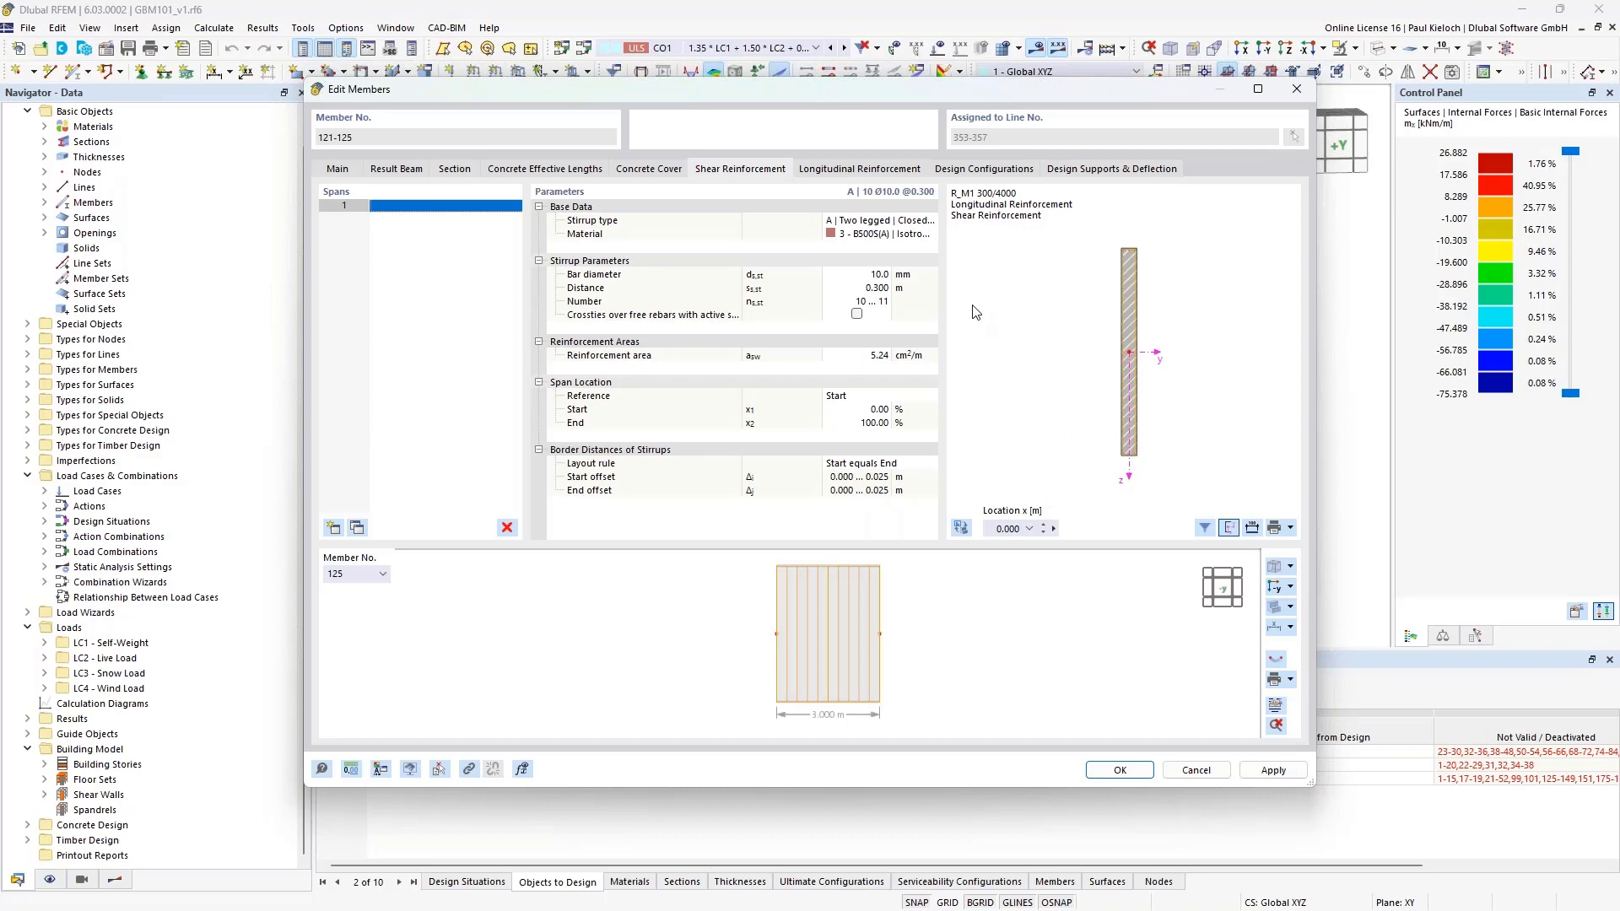
left_click(862, 288)
key("BackSpace")
type(",15")
key("Tab")
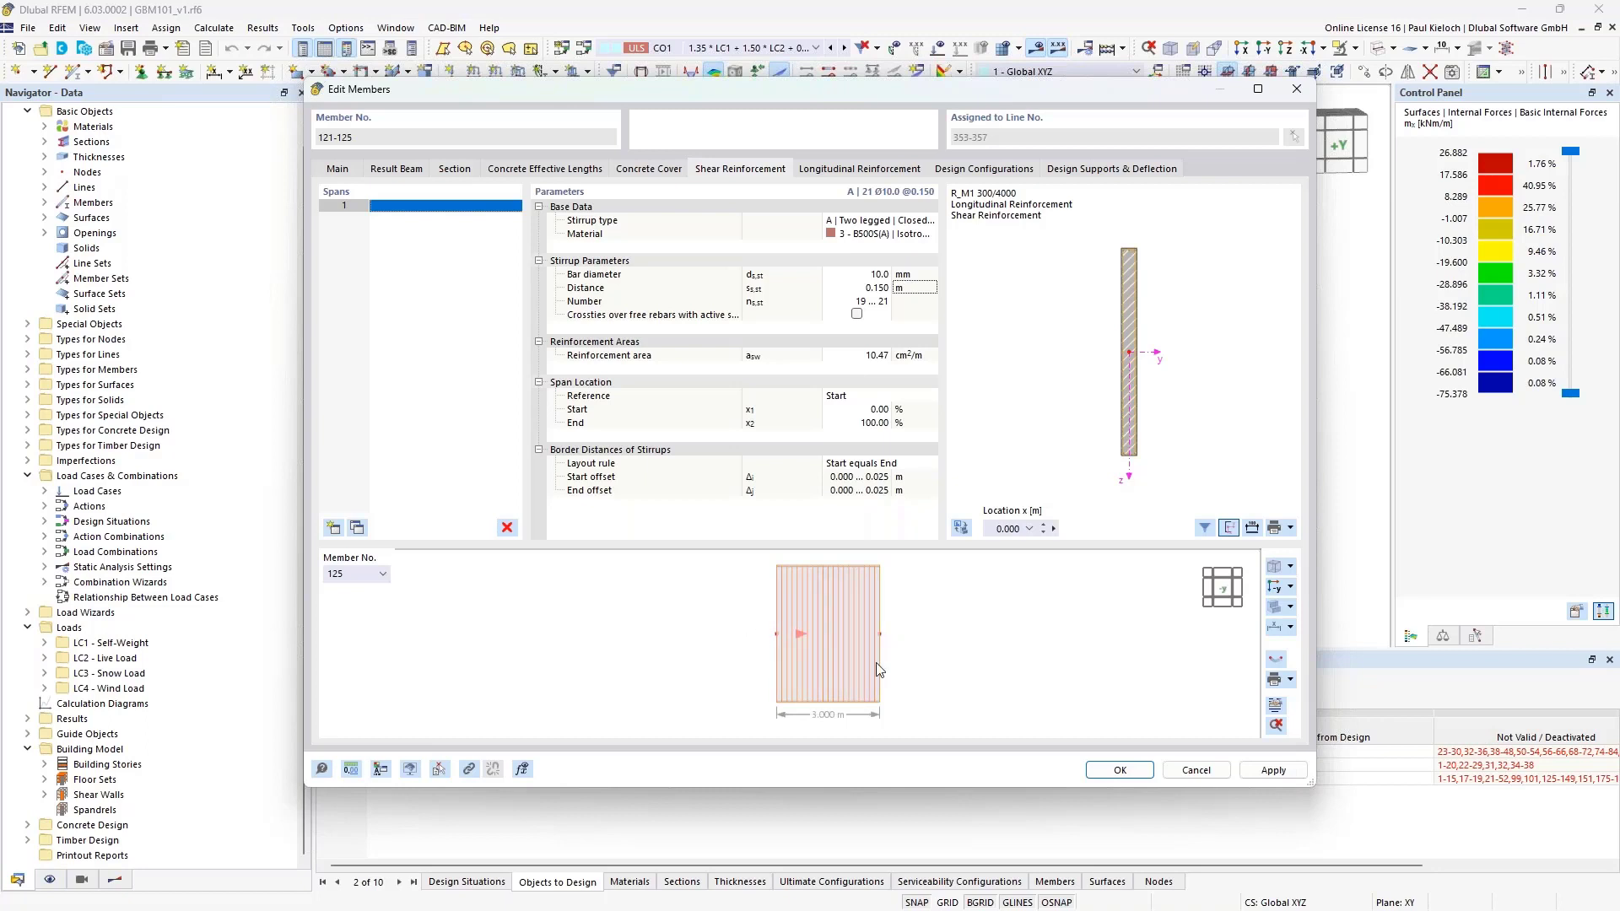
left_click(1242, 769)
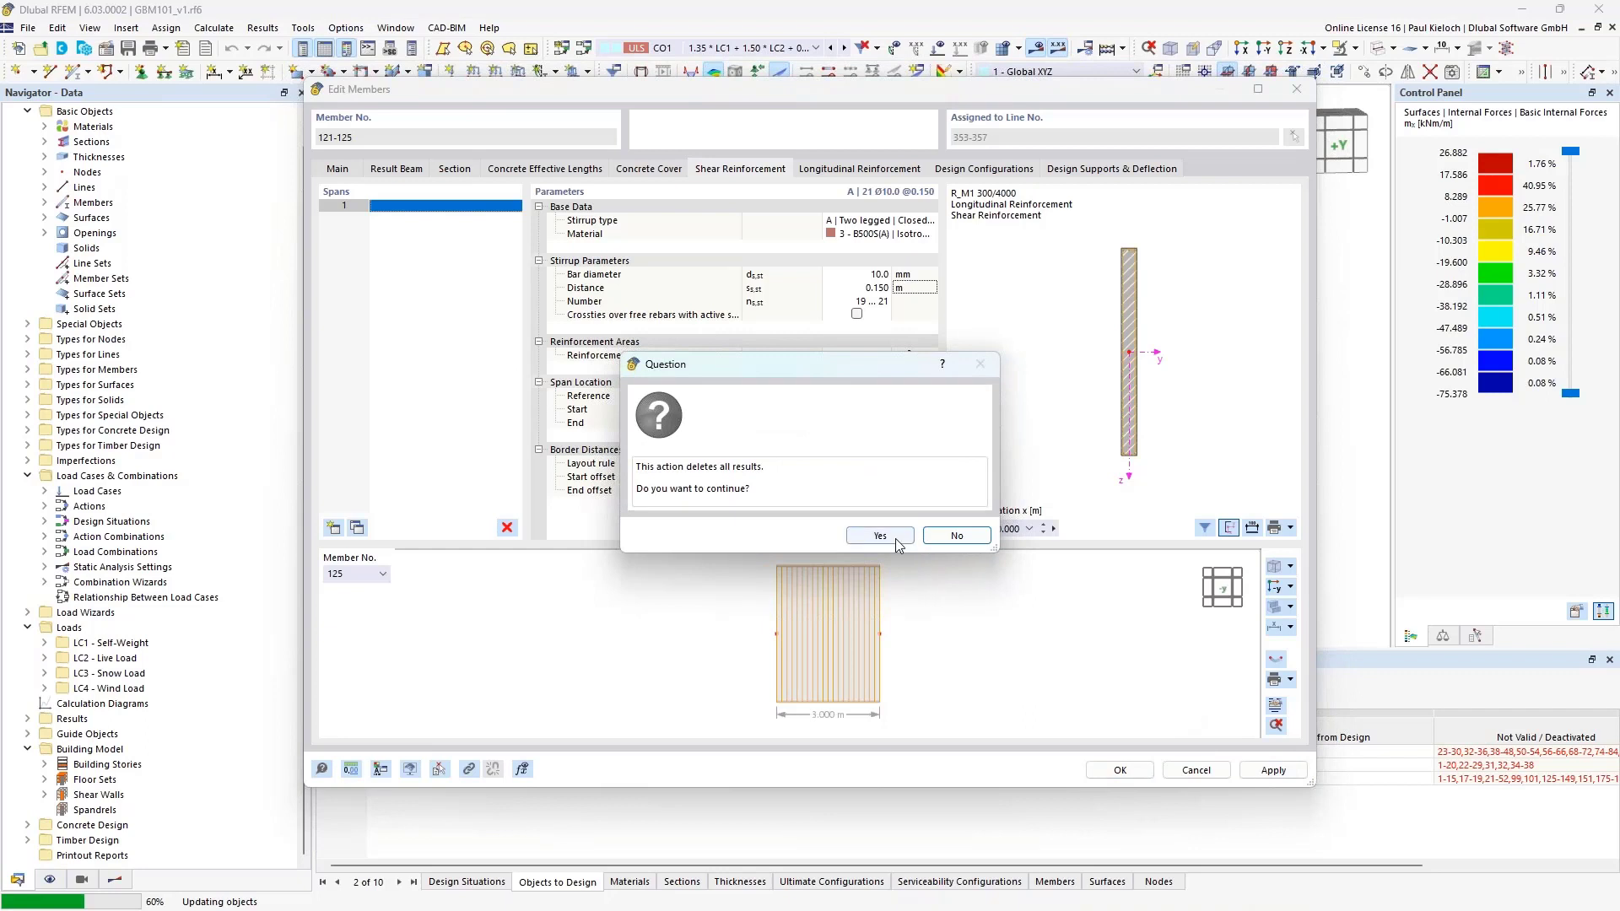
left_click(886, 539)
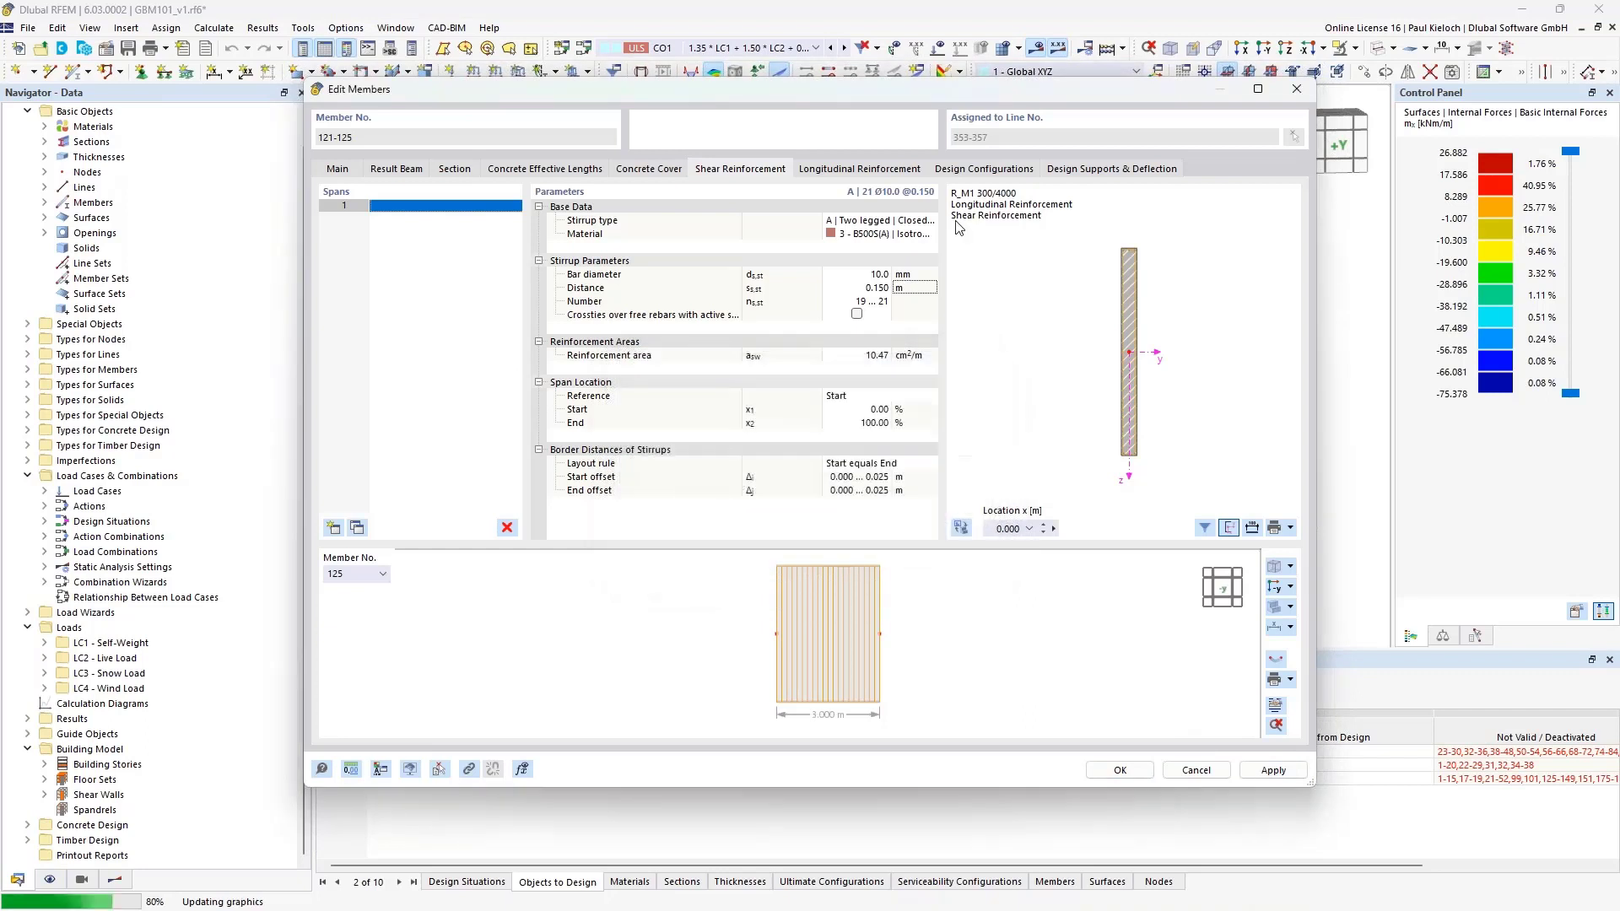
Change the rebar type of the result beams' longitudinal reinforcement to D | Line.
left_click(874, 172)
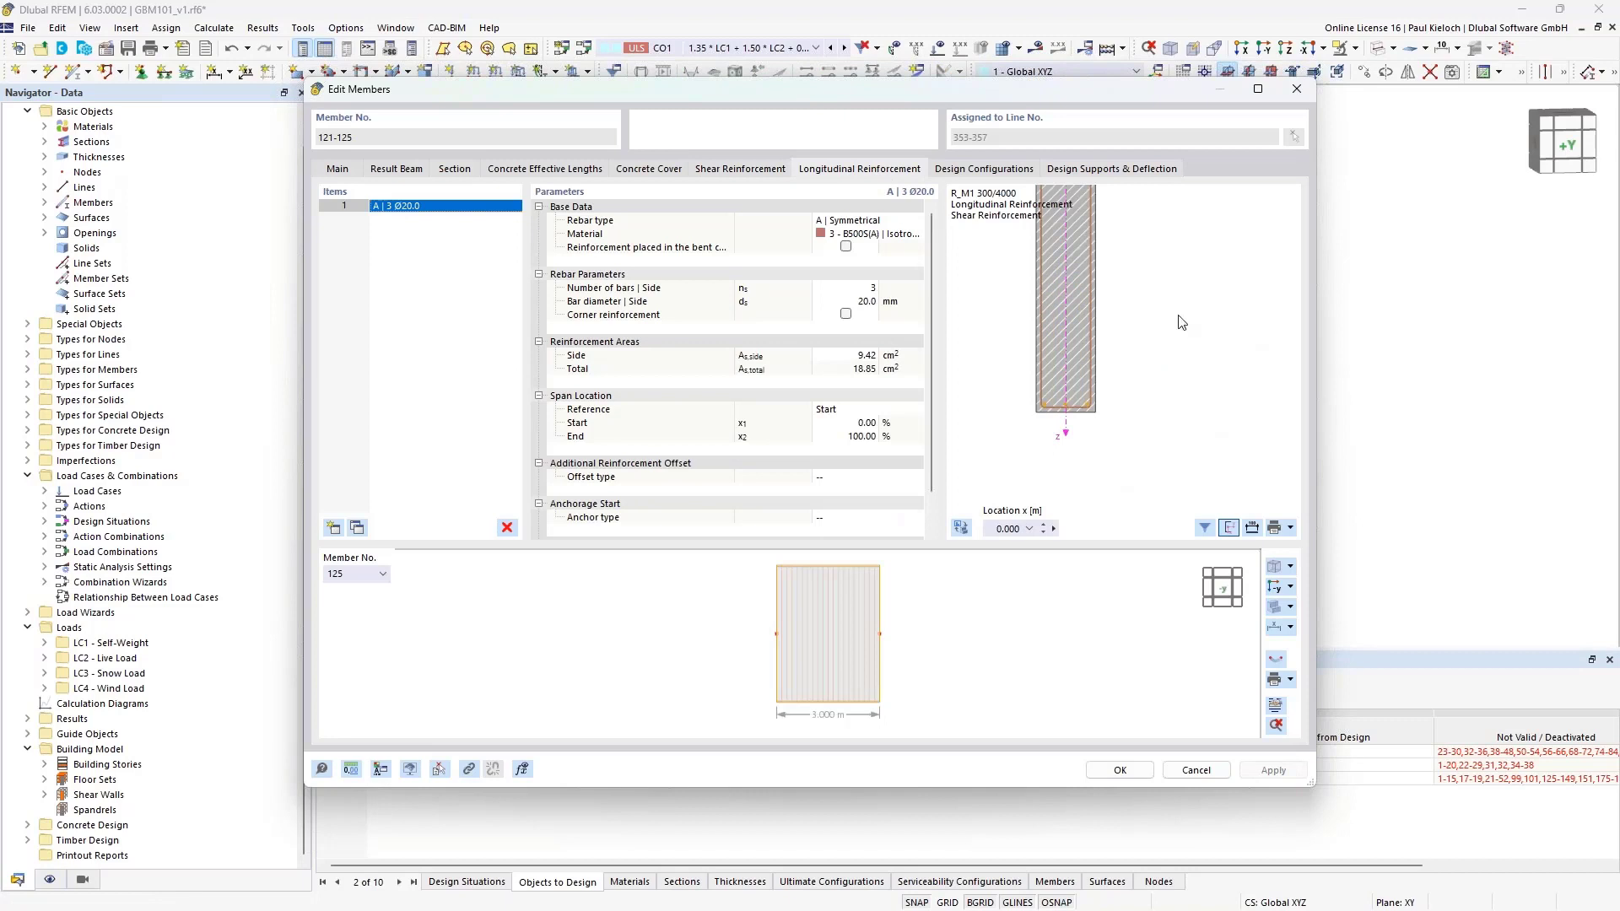
left_click(869, 221)
left_click(866, 223)
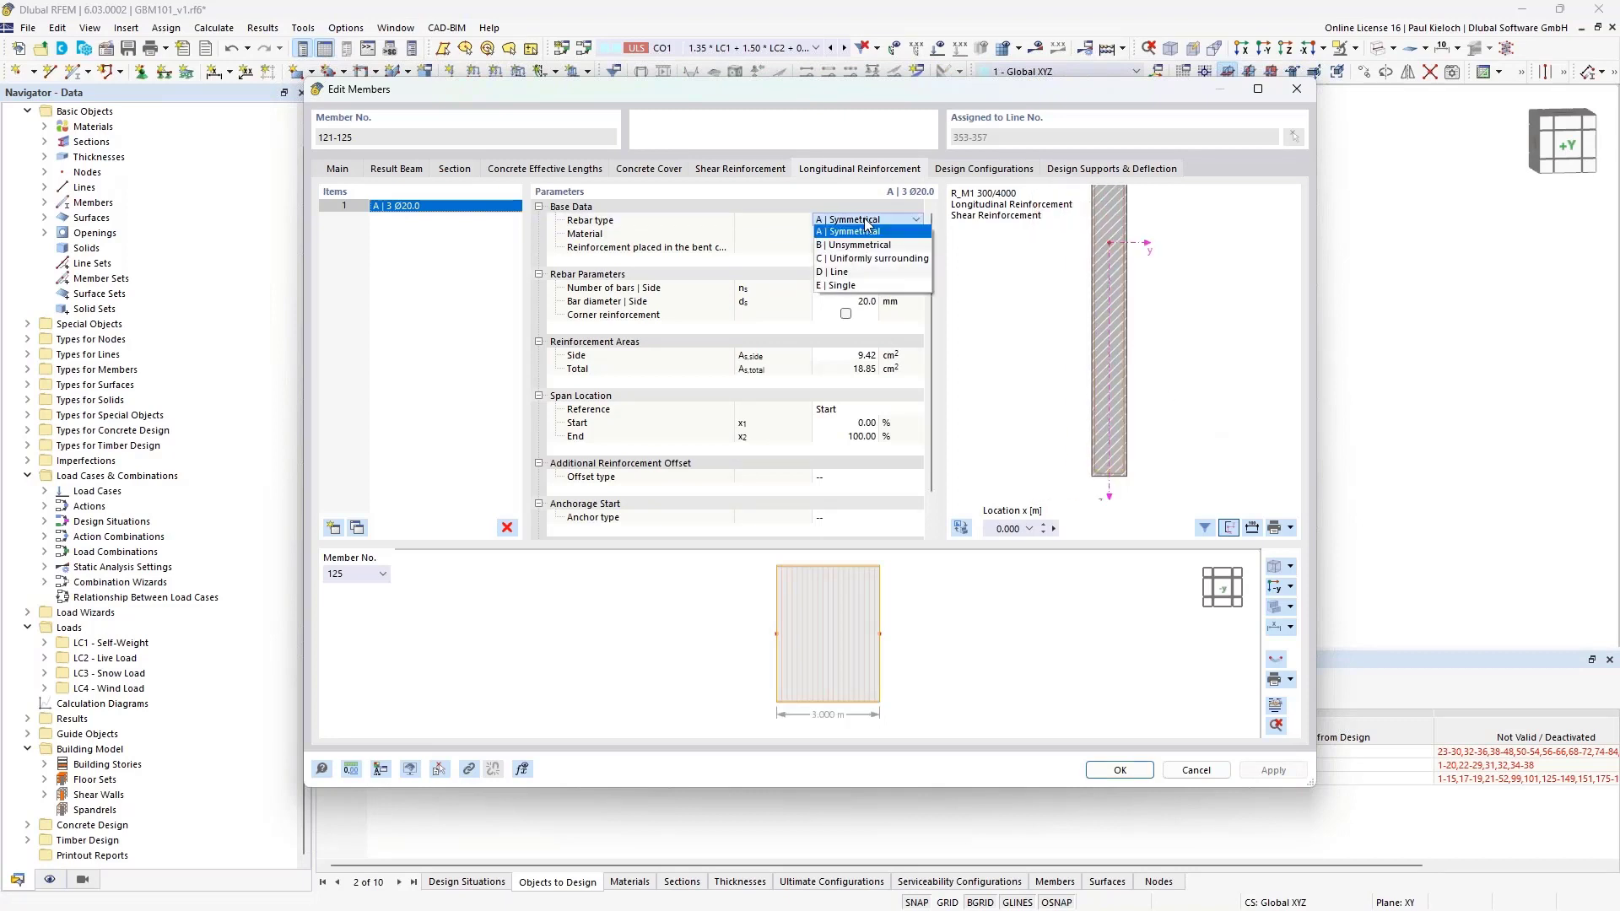
left_click(838, 270)
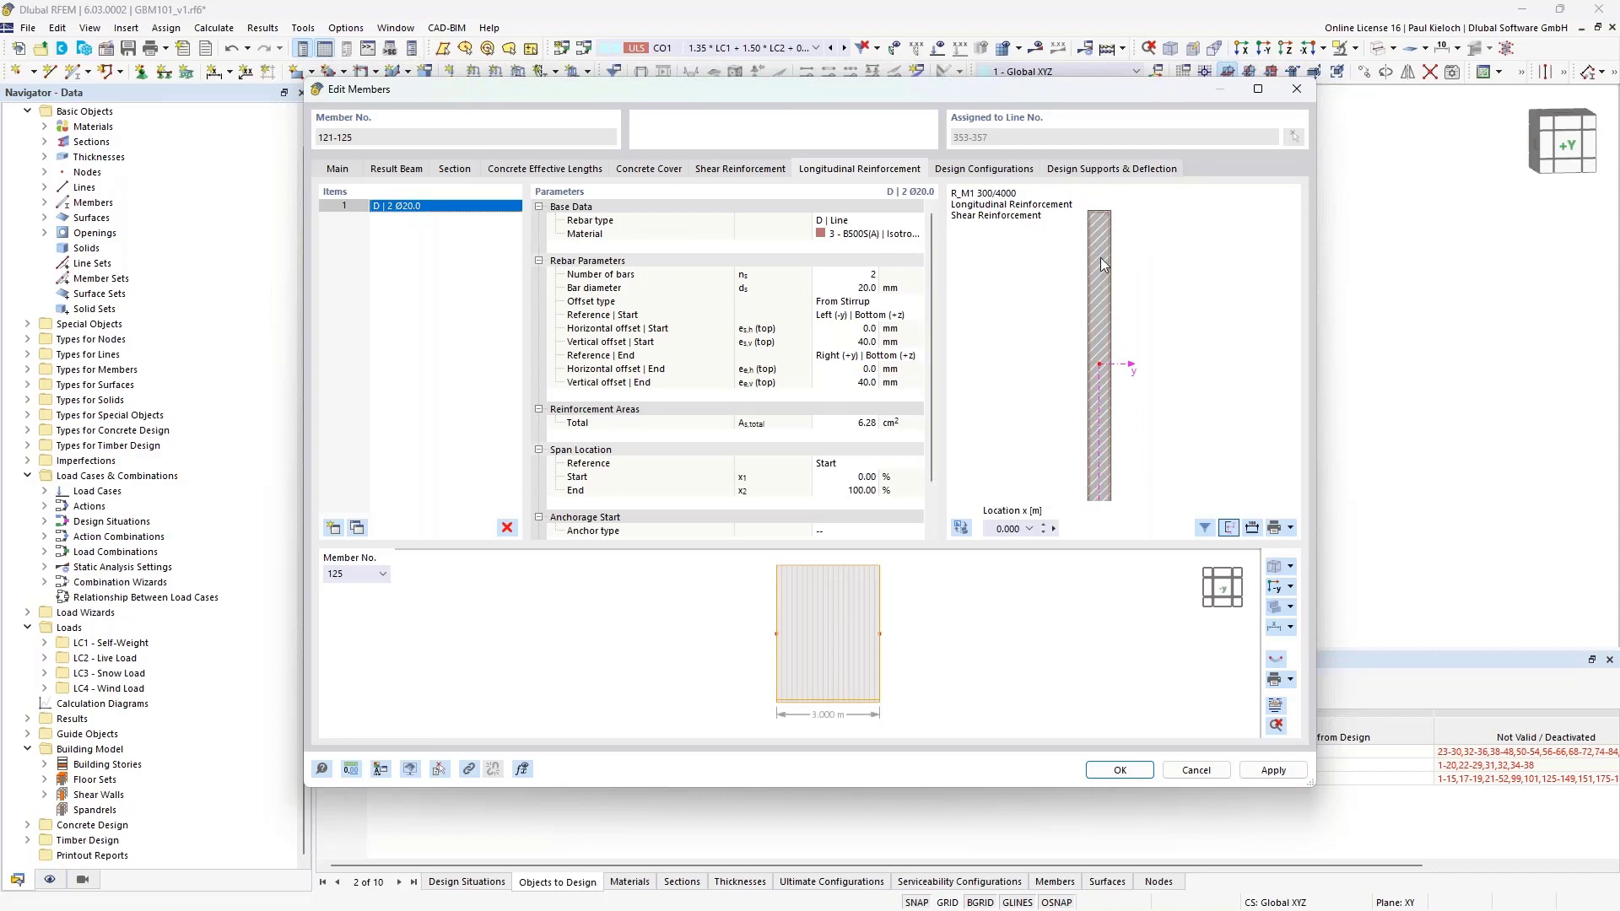
middle_click_drag(1170, 372, 1175, 366)
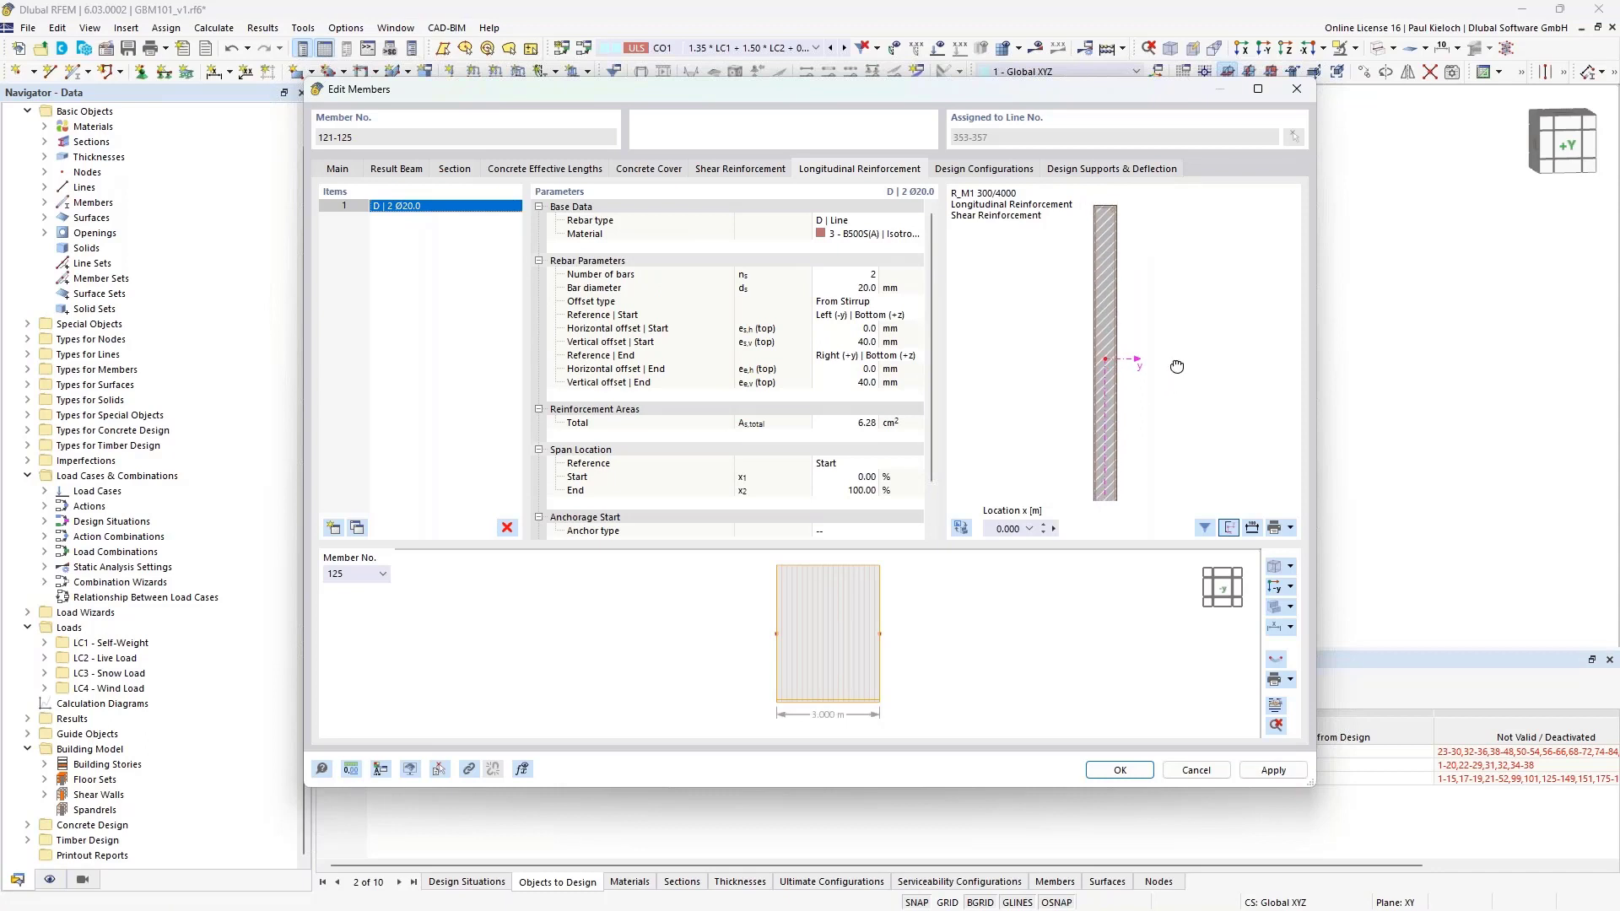
Set the line reinforcement to 26 bars with a bar diameter of 12 mm.
left_click(848, 280)
type("26")
left_click(846, 291)
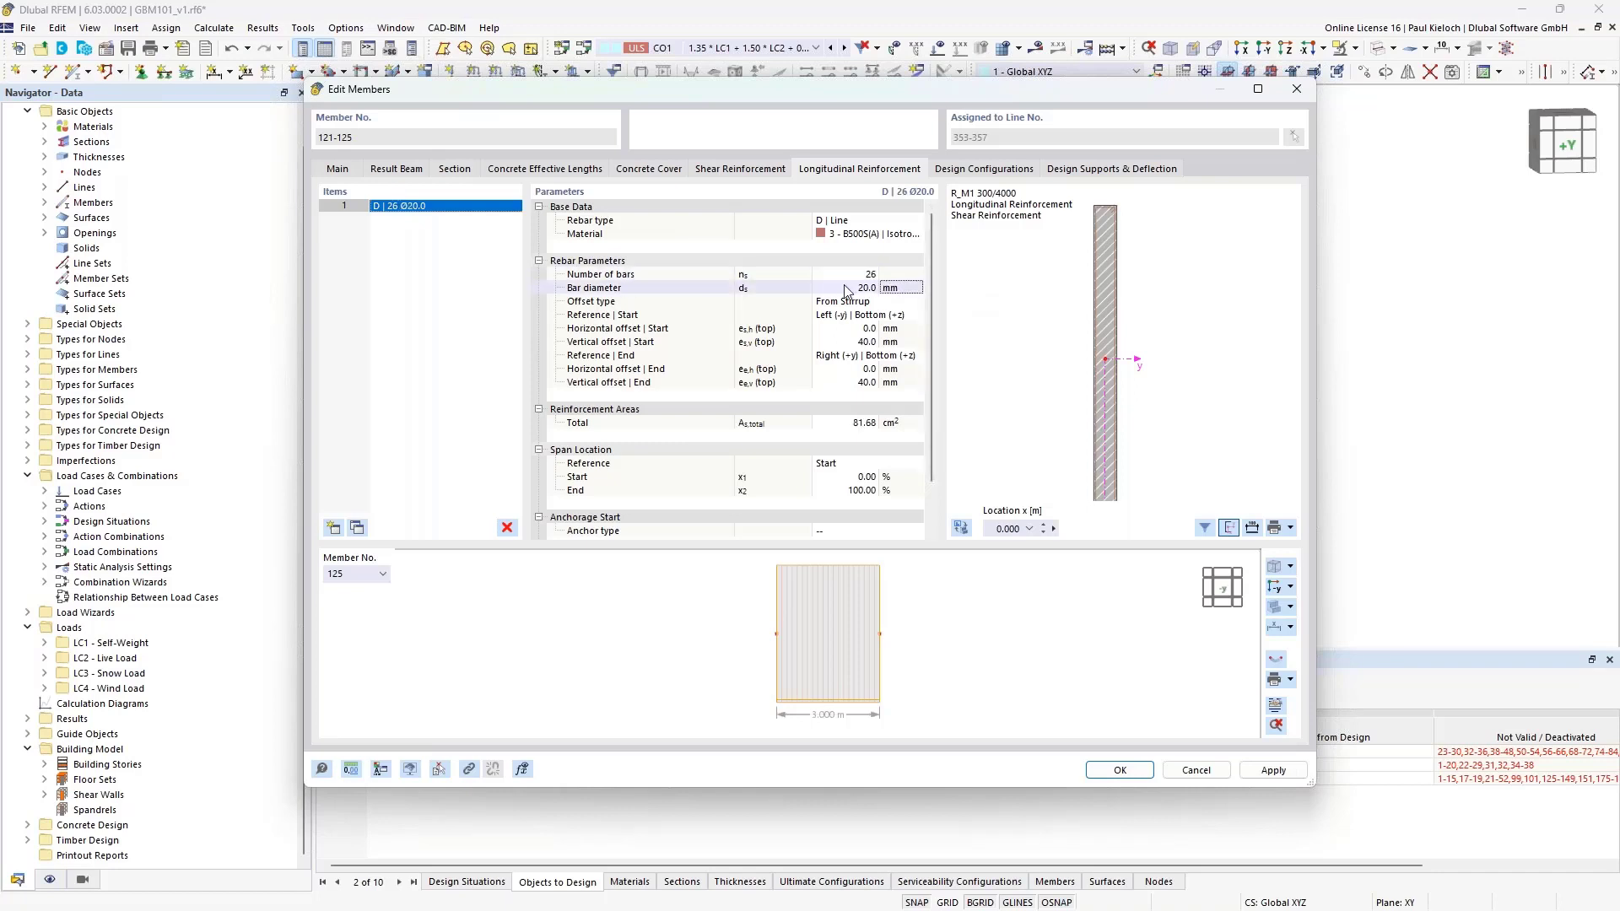
left_click(847, 287)
type("12")
key("Tab")
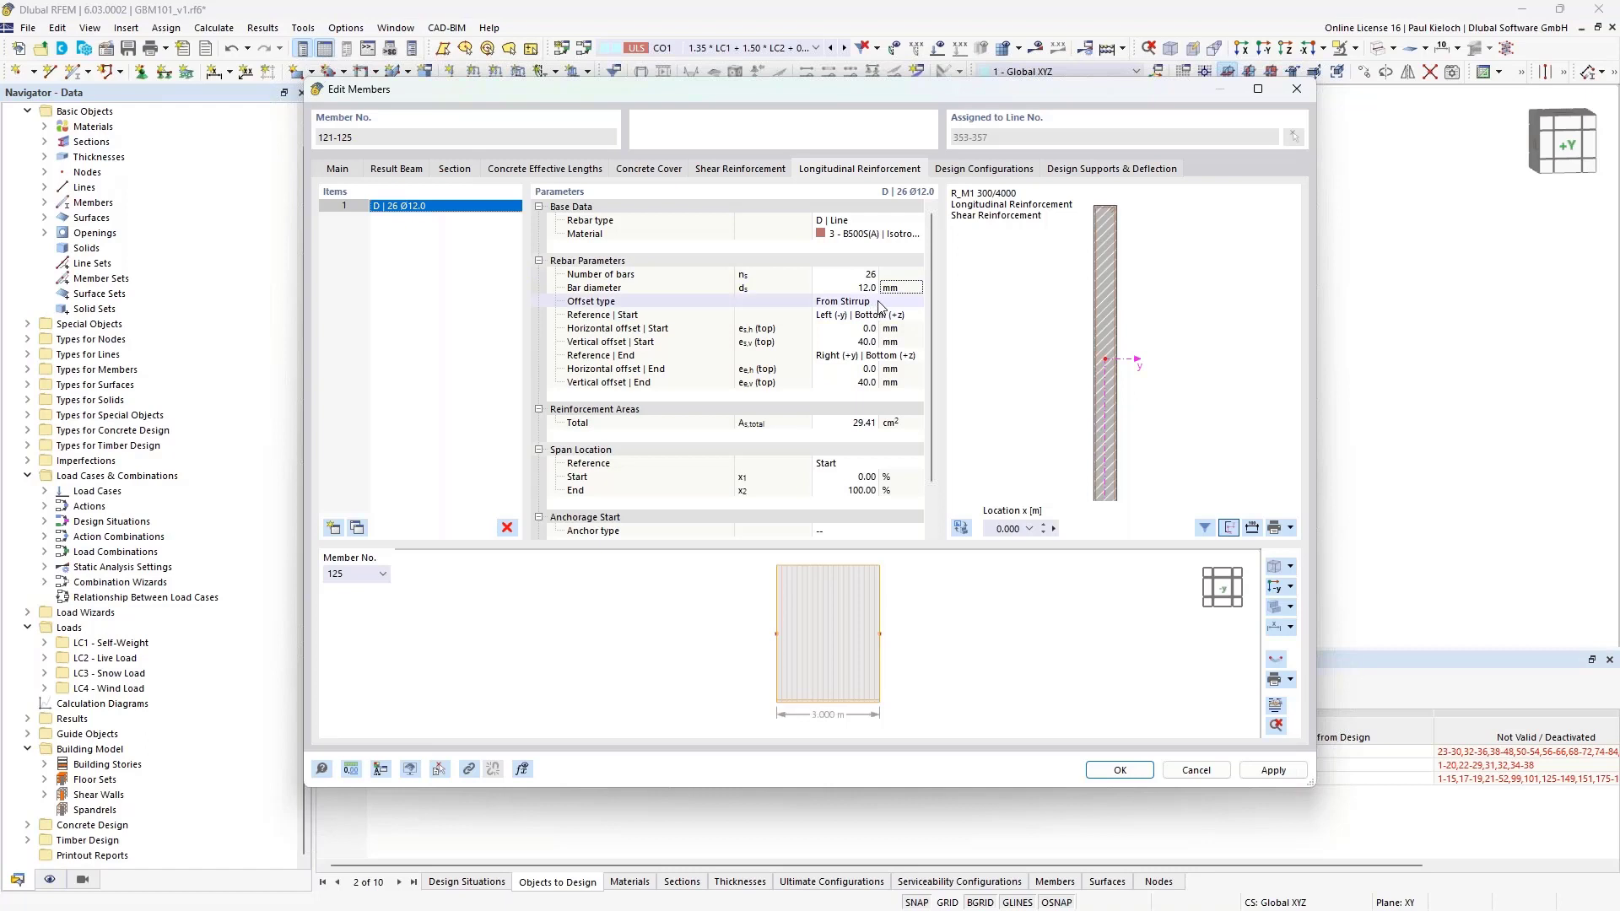
Set the line reinforcement's start reference to Left (-y) | Top (-z) and its end reference to Left (-y) | Bottom (+z).
left_click(869, 315)
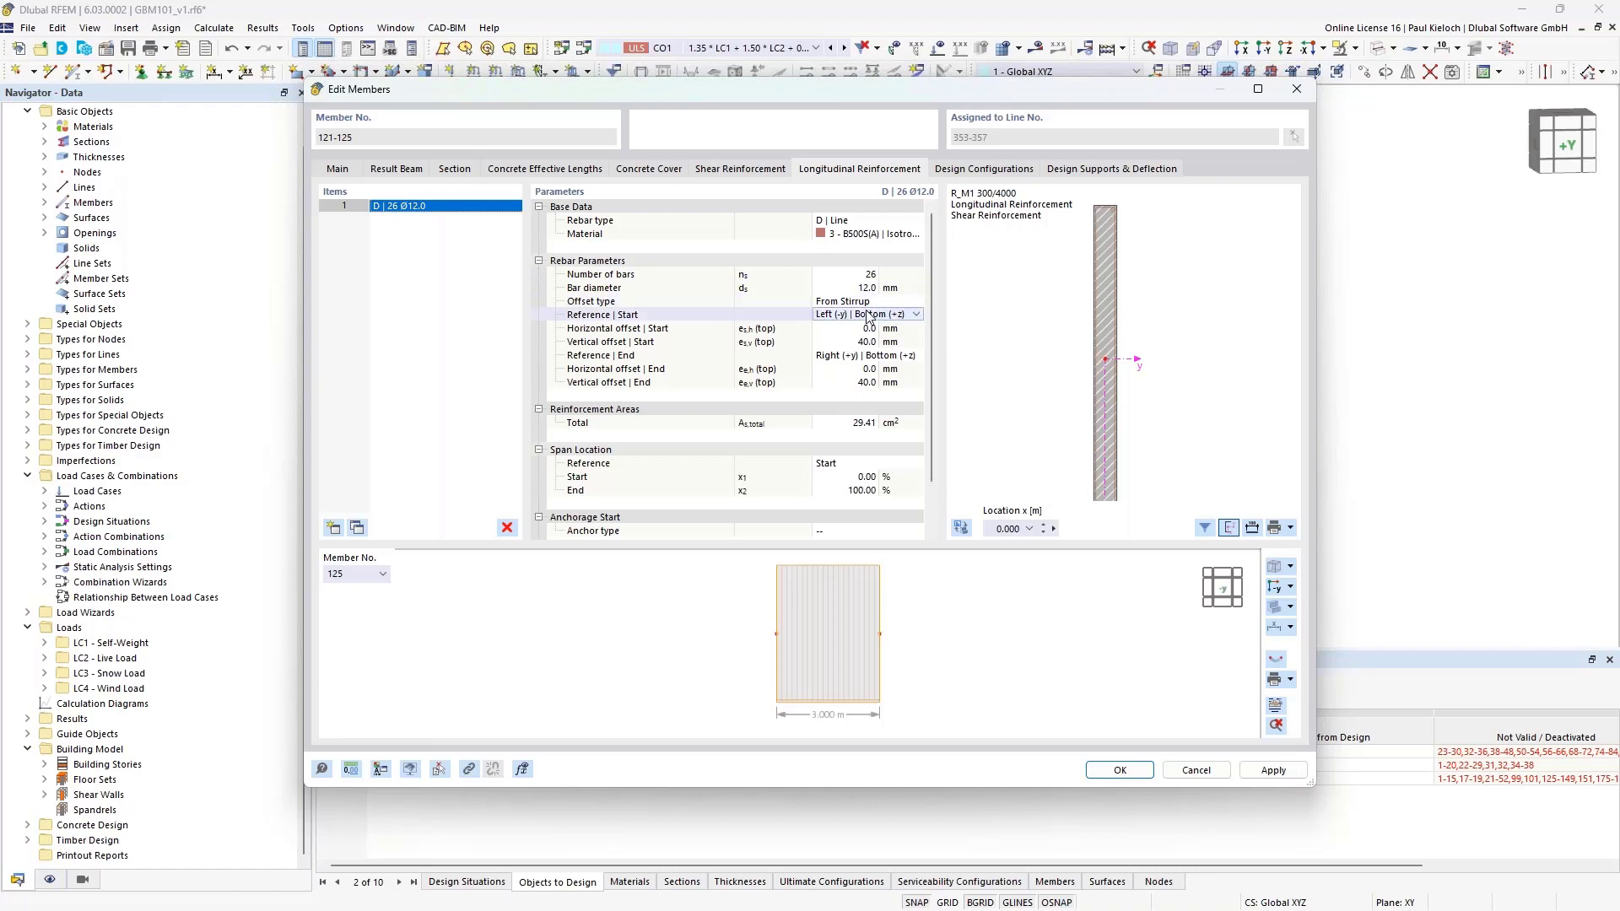
left_click(869, 316)
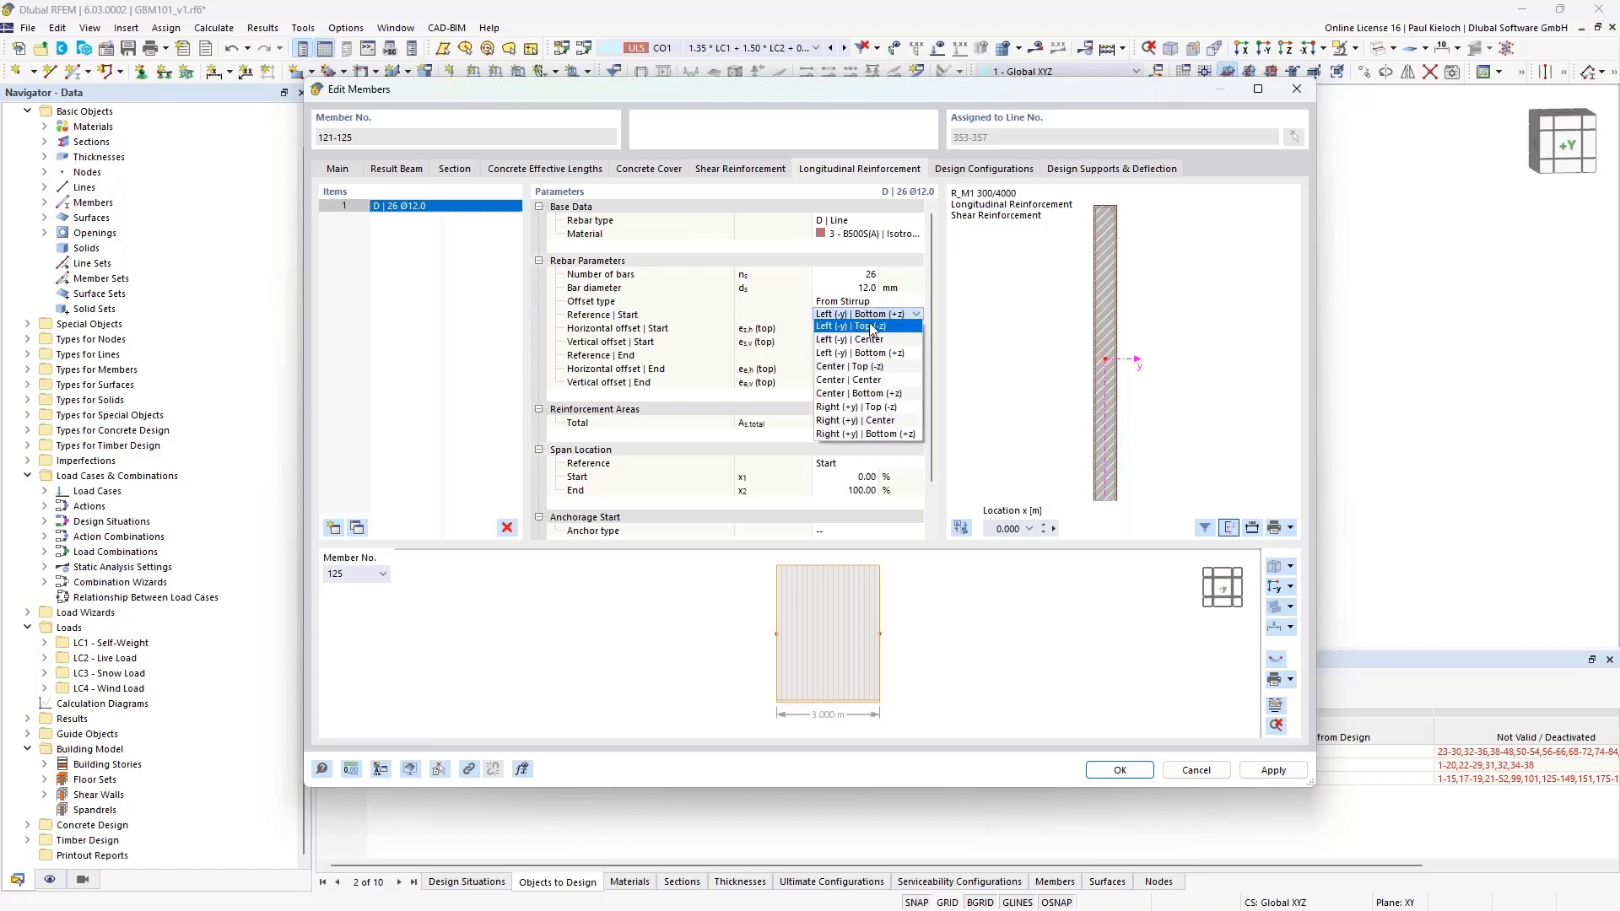
left_click(860, 328)
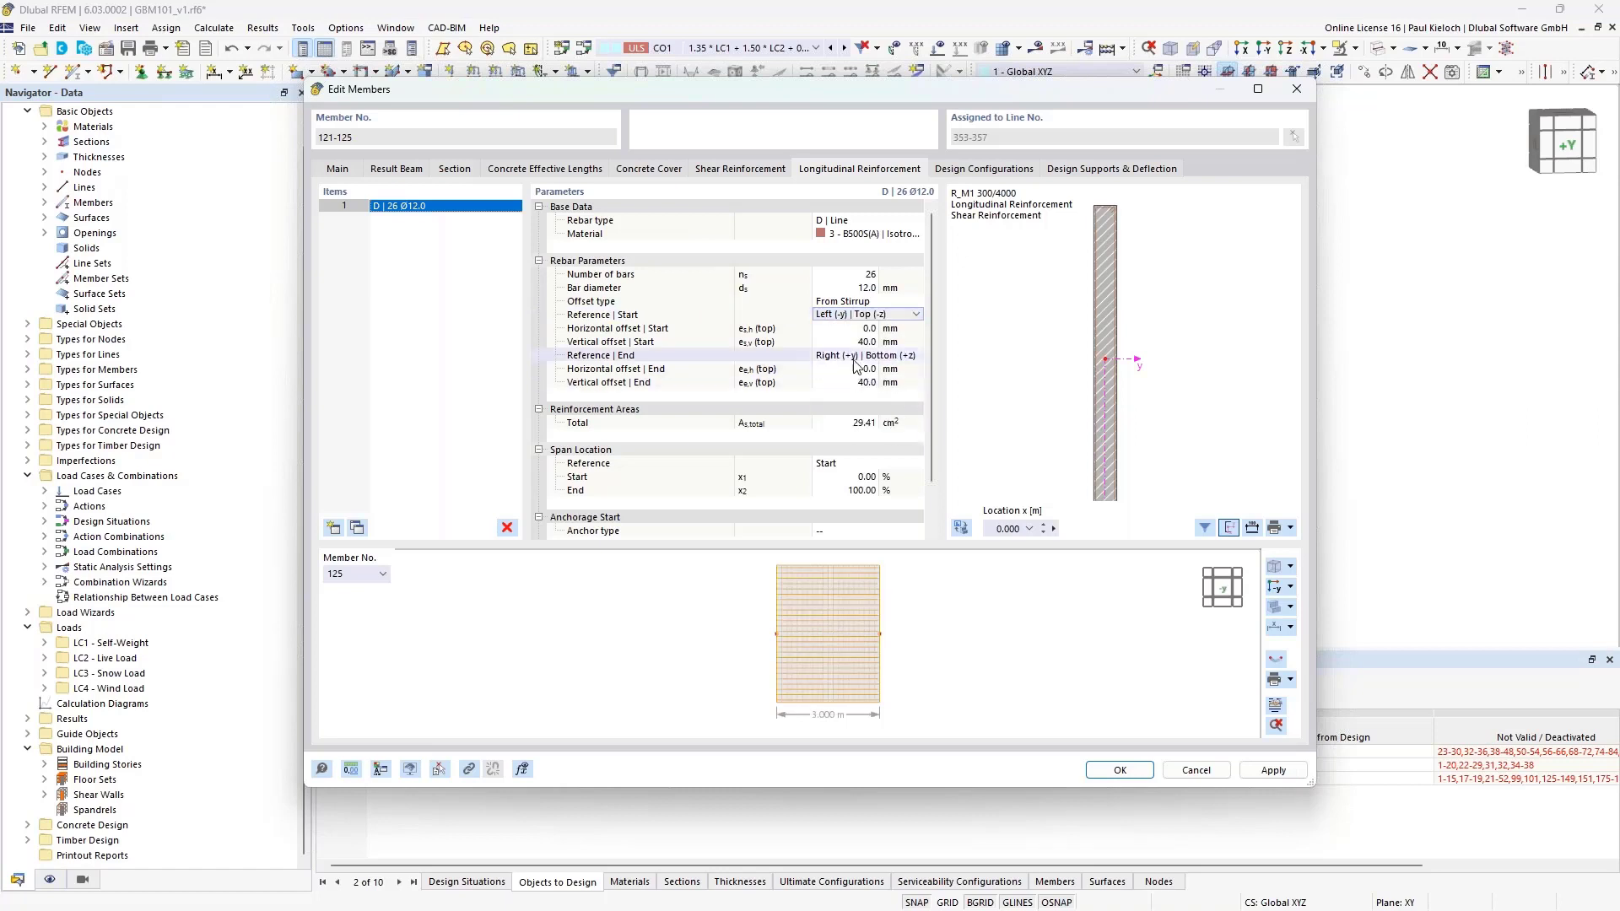
left_click(850, 356)
left_click(877, 356)
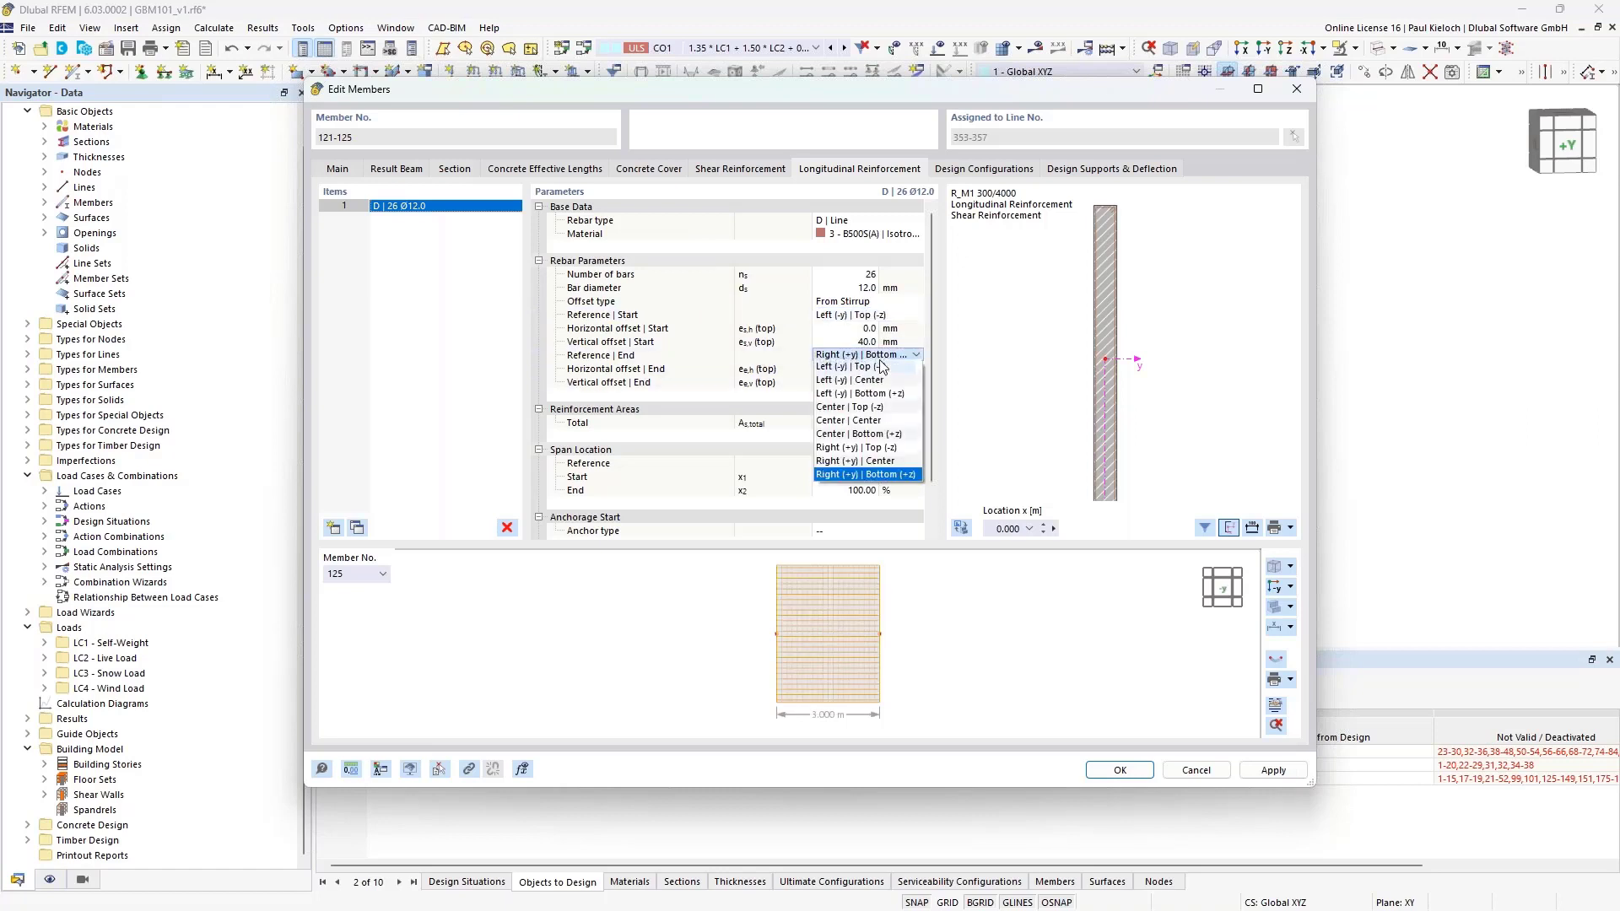
left_click(871, 390)
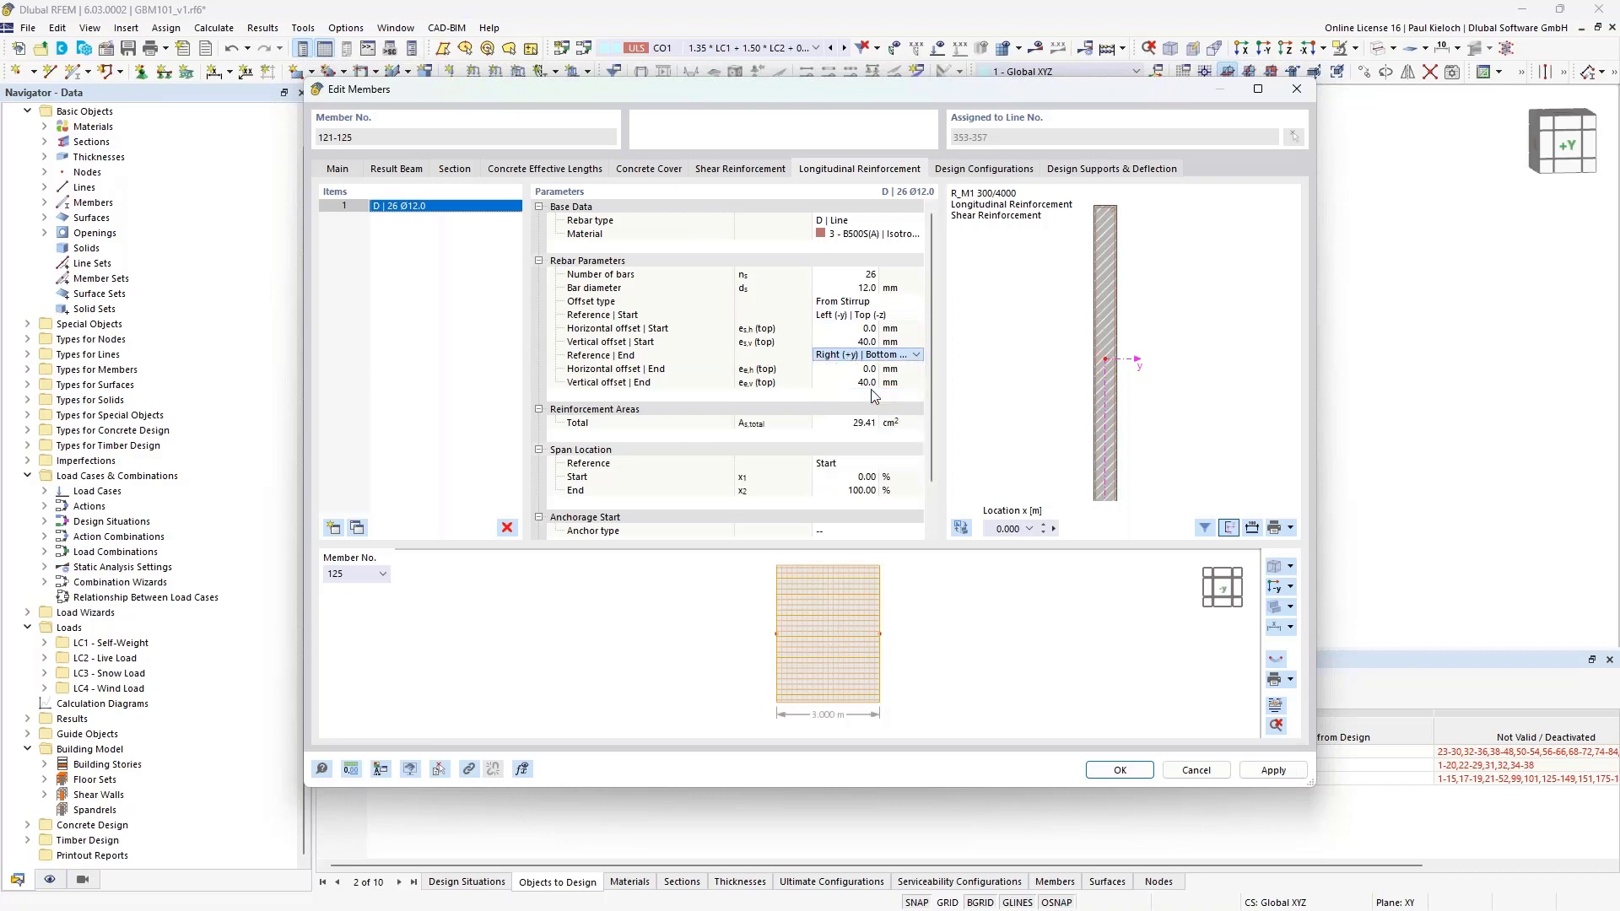
left_click(916, 344)
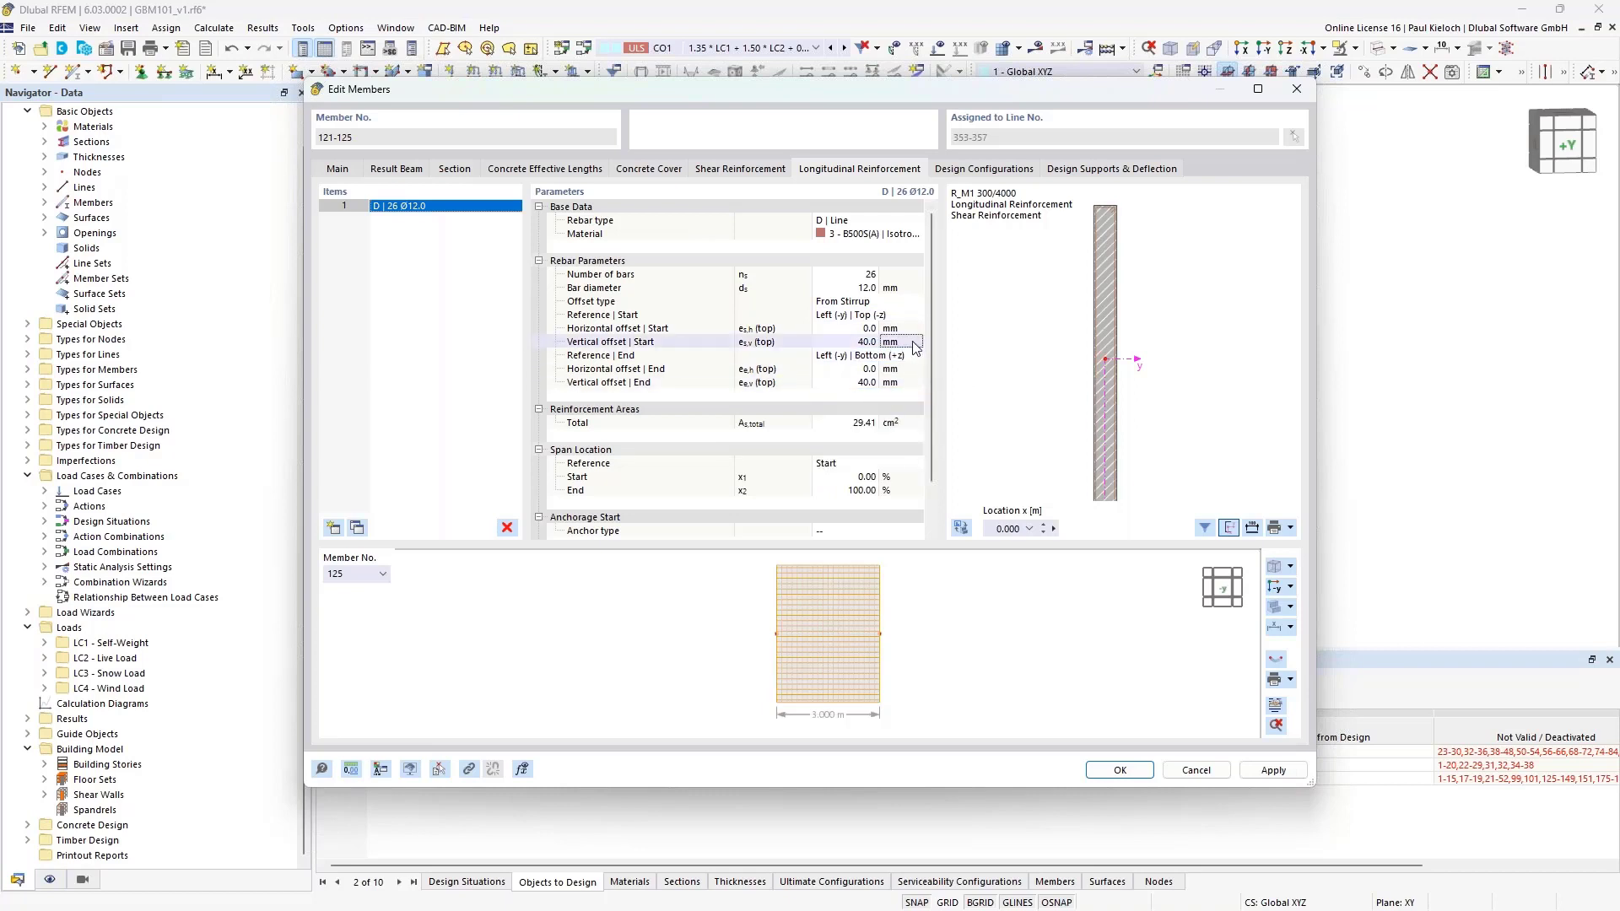
Set the start and end vertical offsets of the line reinforcement to 20 mm each and apply the changes.
scroll(1096, 236, "up", 5)
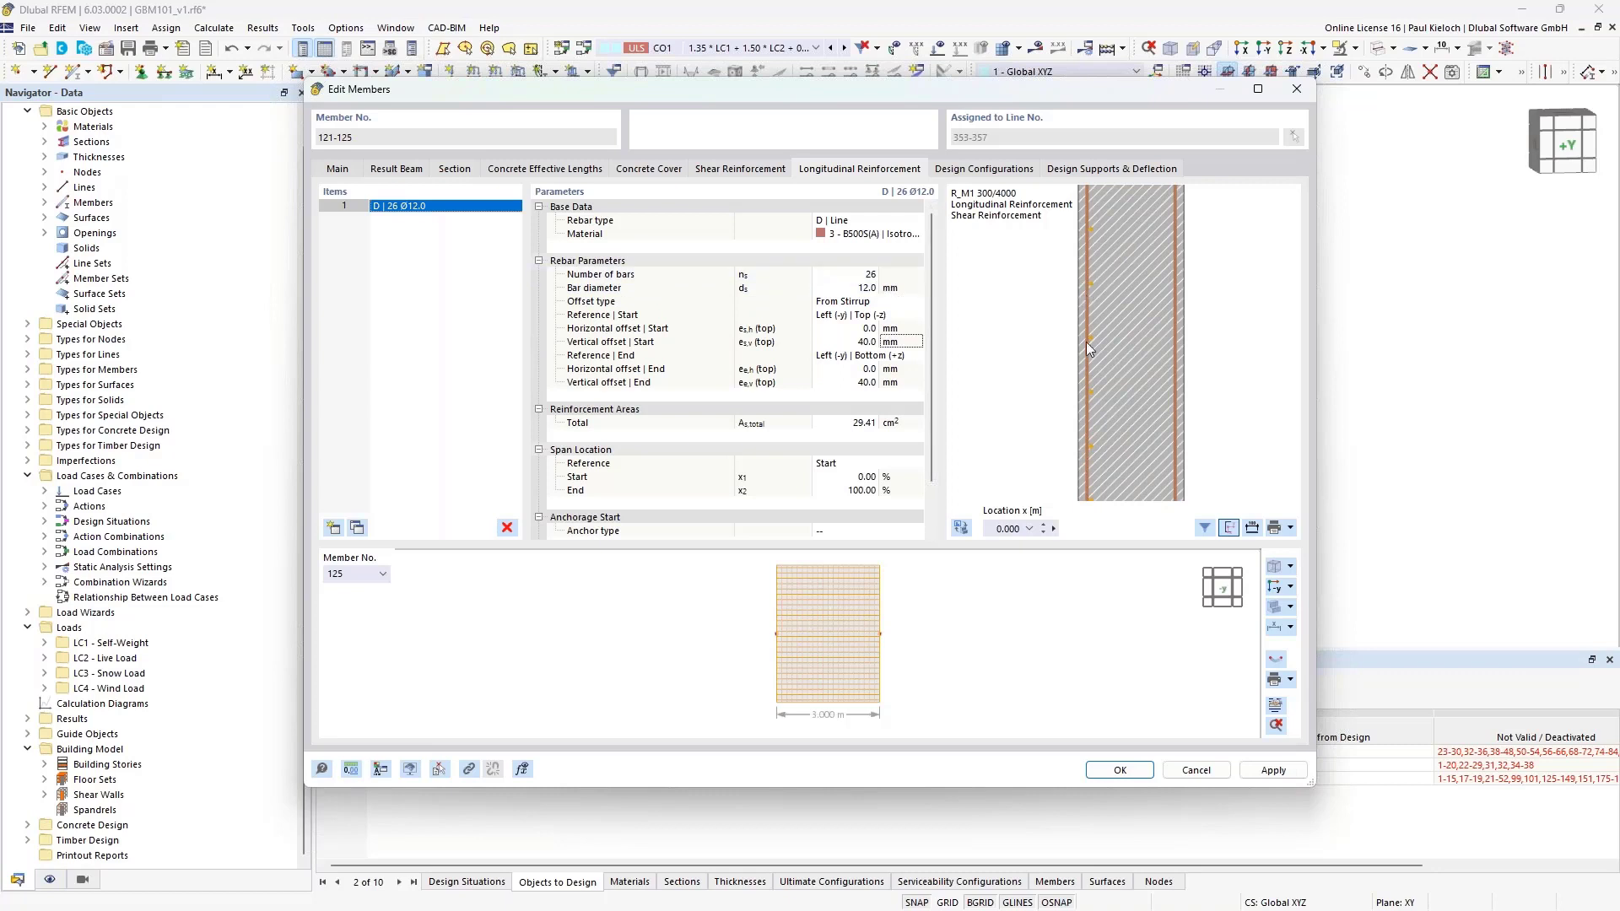
scroll(1116, 341, "down", 1)
middle_click_drag(1125, 191, 1137, 443)
scroll(1118, 358, "up", 2)
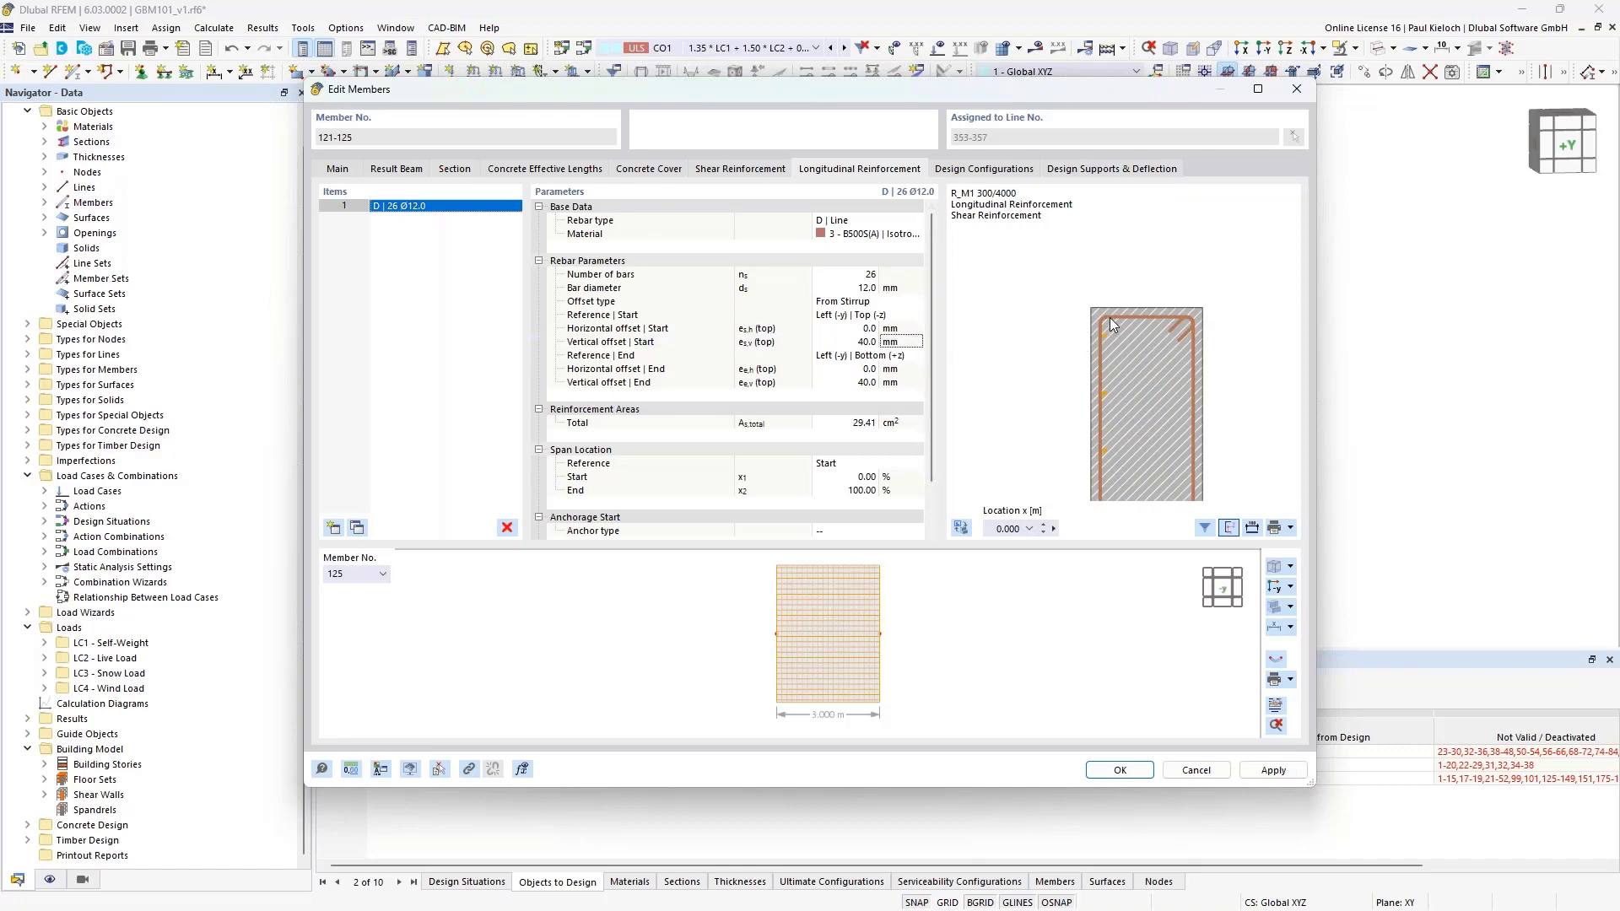
double_click(852, 341)
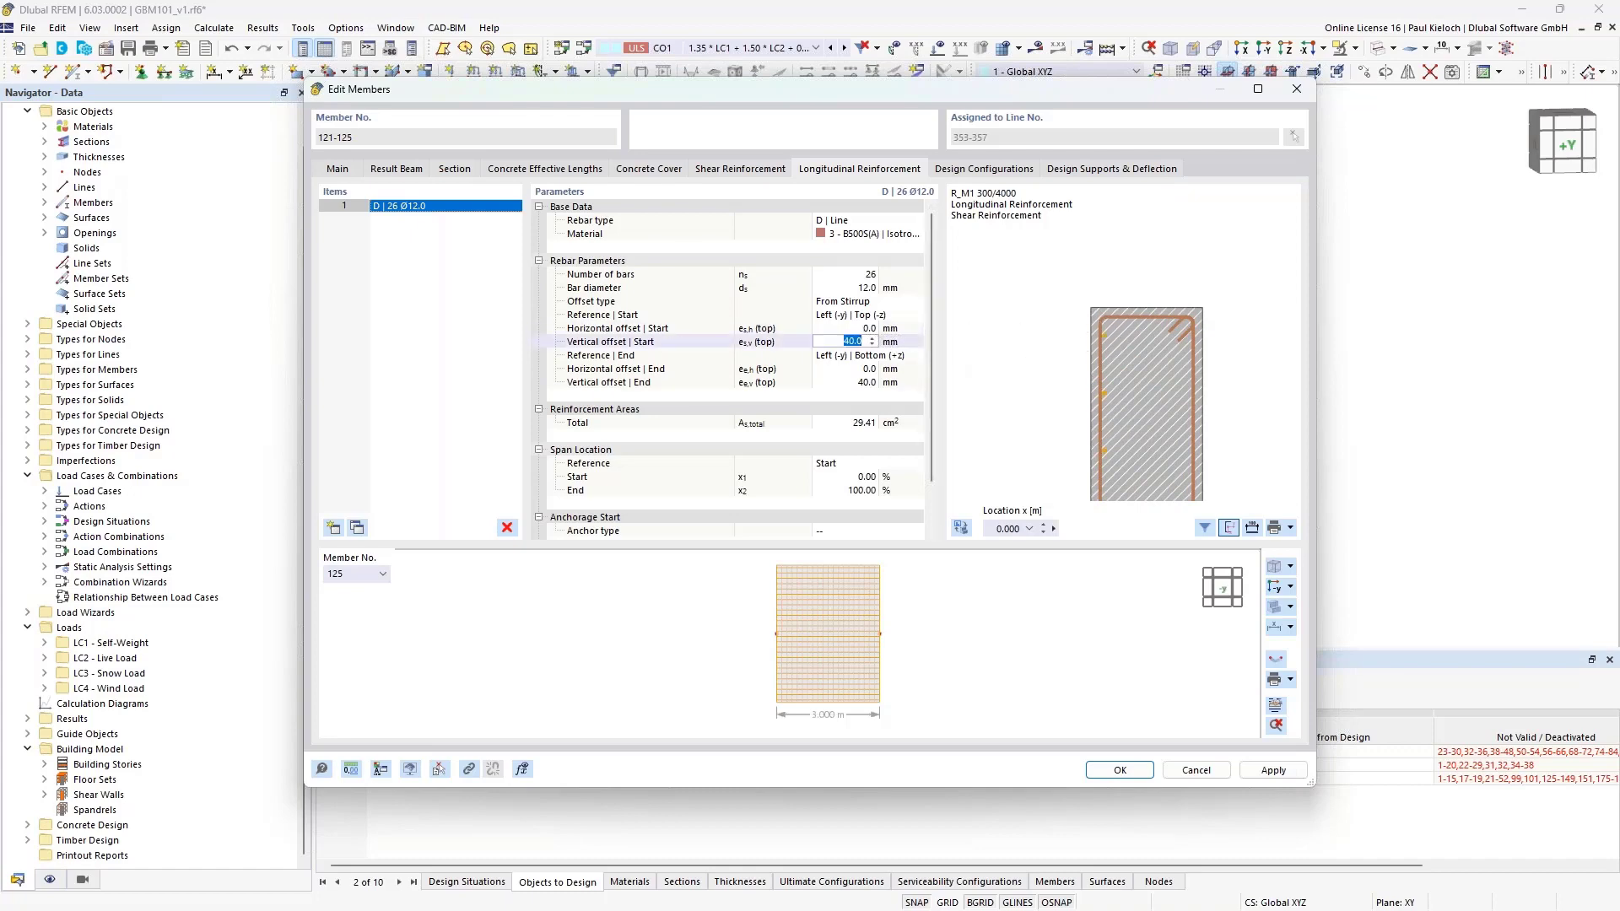
type("20")
double_click(854, 382)
type("20")
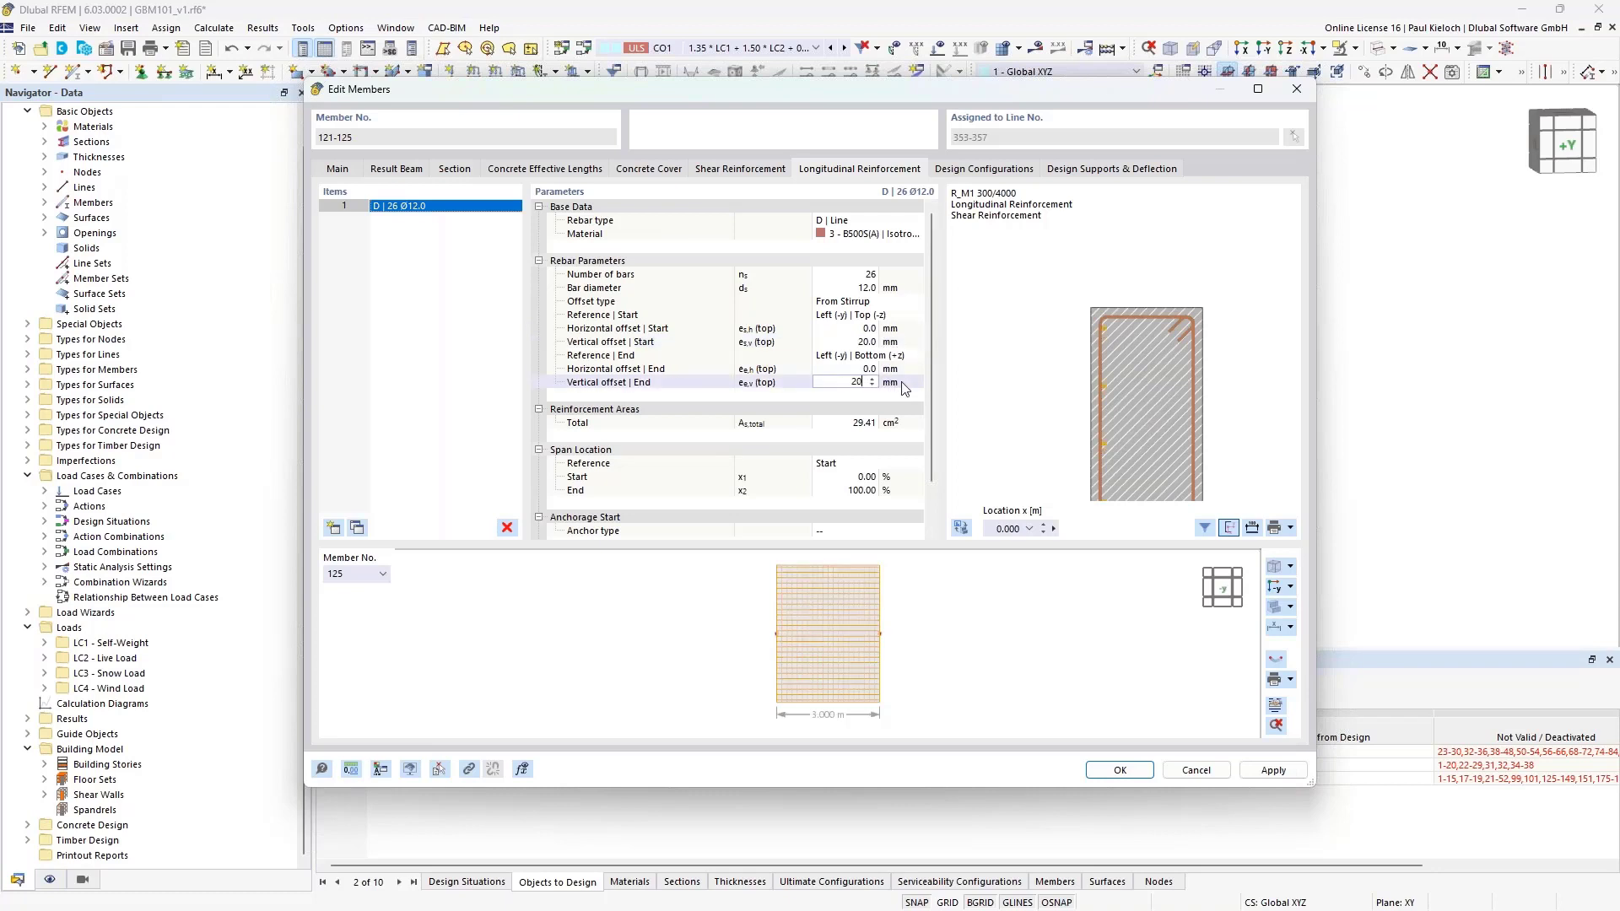
left_click(903, 385)
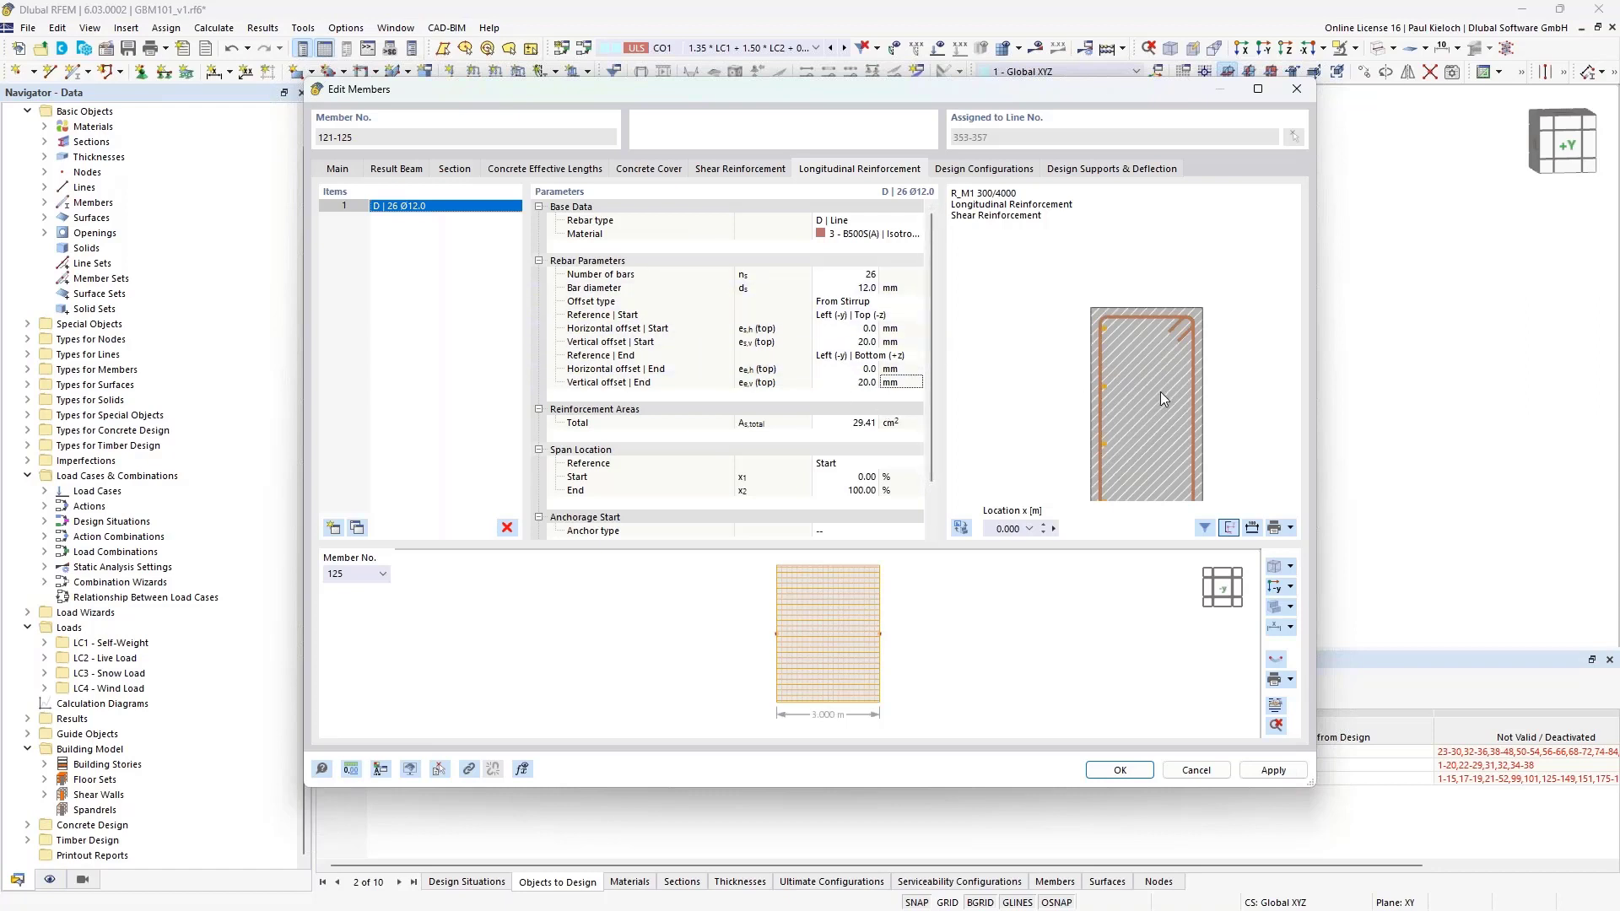
left_click(1273, 769)
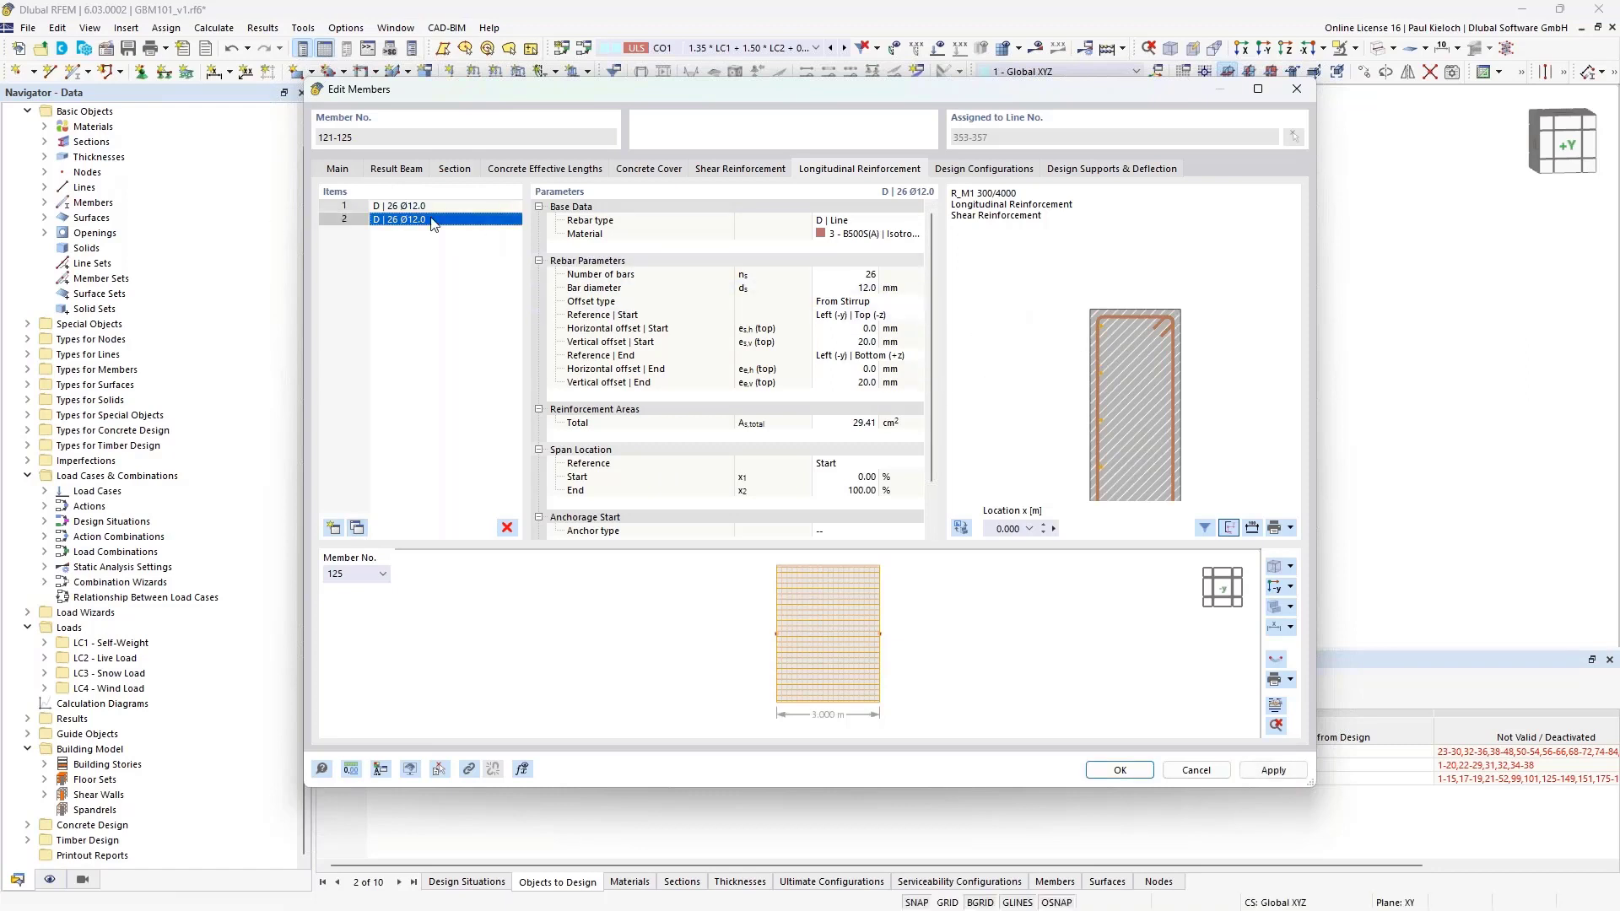
Set the second longitudinal reinforcement item's start reference to Right (+y) | Top (-z) and end reference to Right (+y) | Bottom (+z).
left_click(905, 319)
left_click(916, 316)
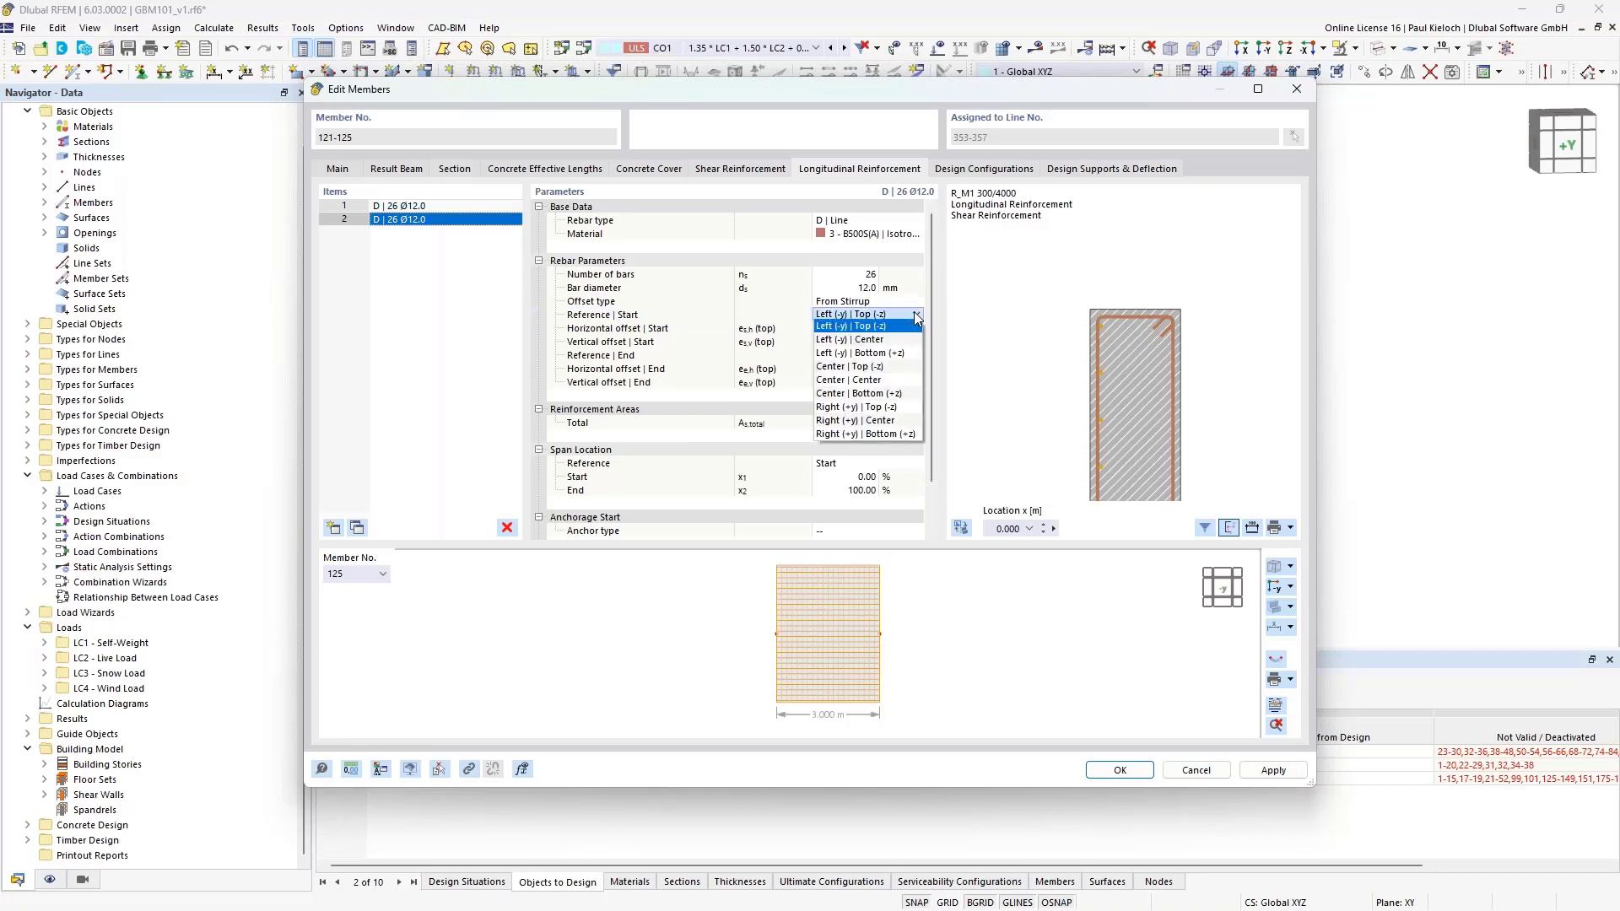
left_click(876, 408)
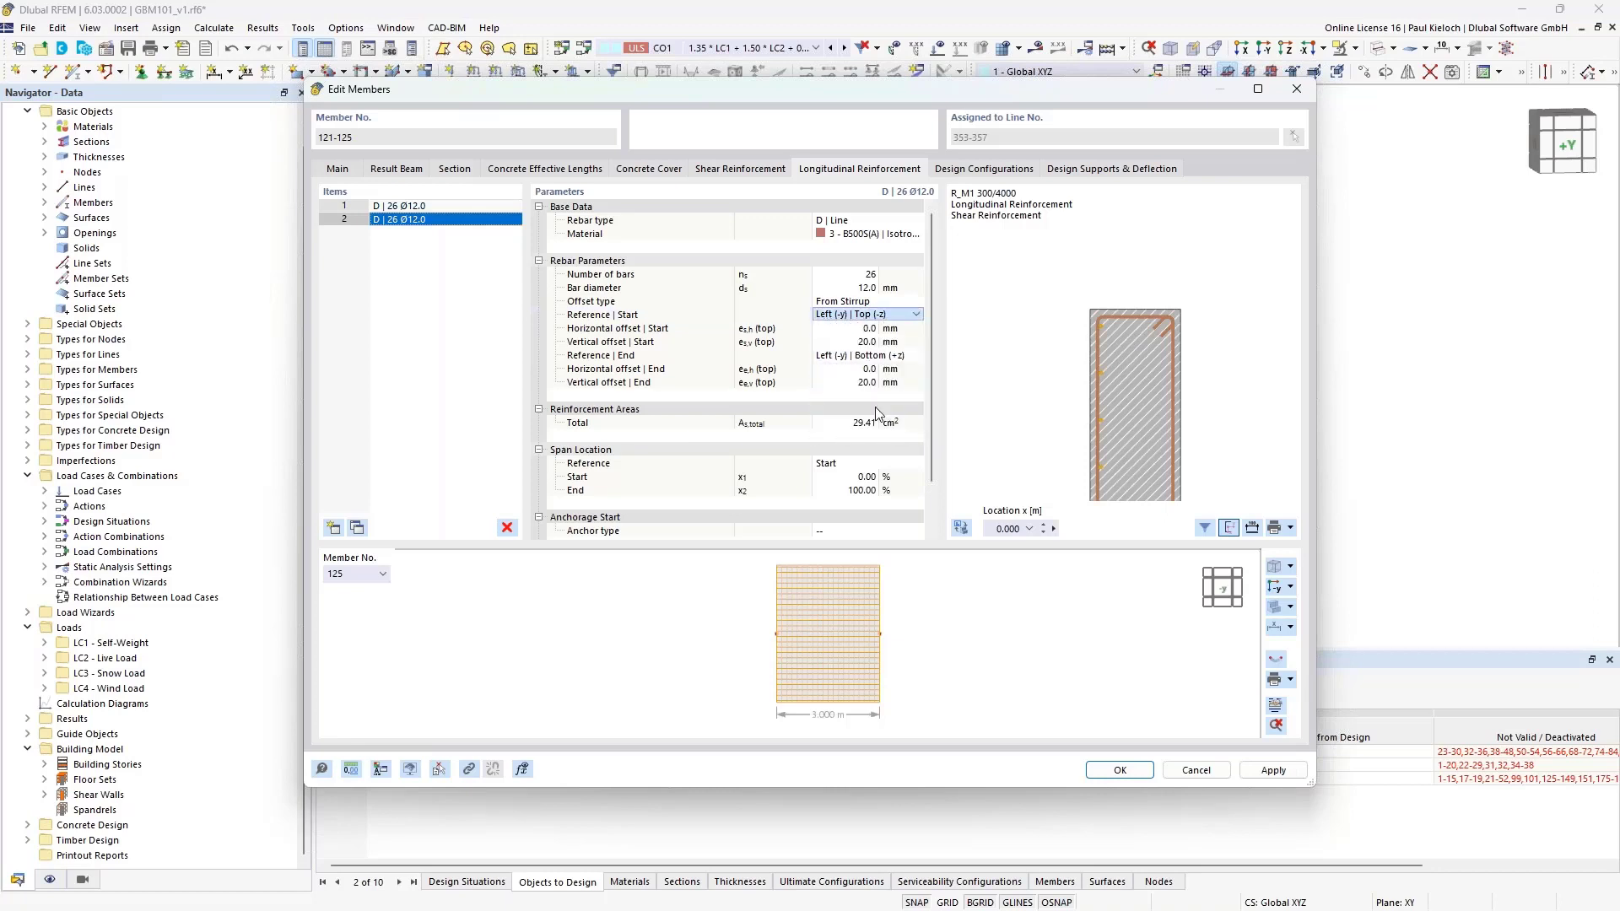
left_click(498, 221)
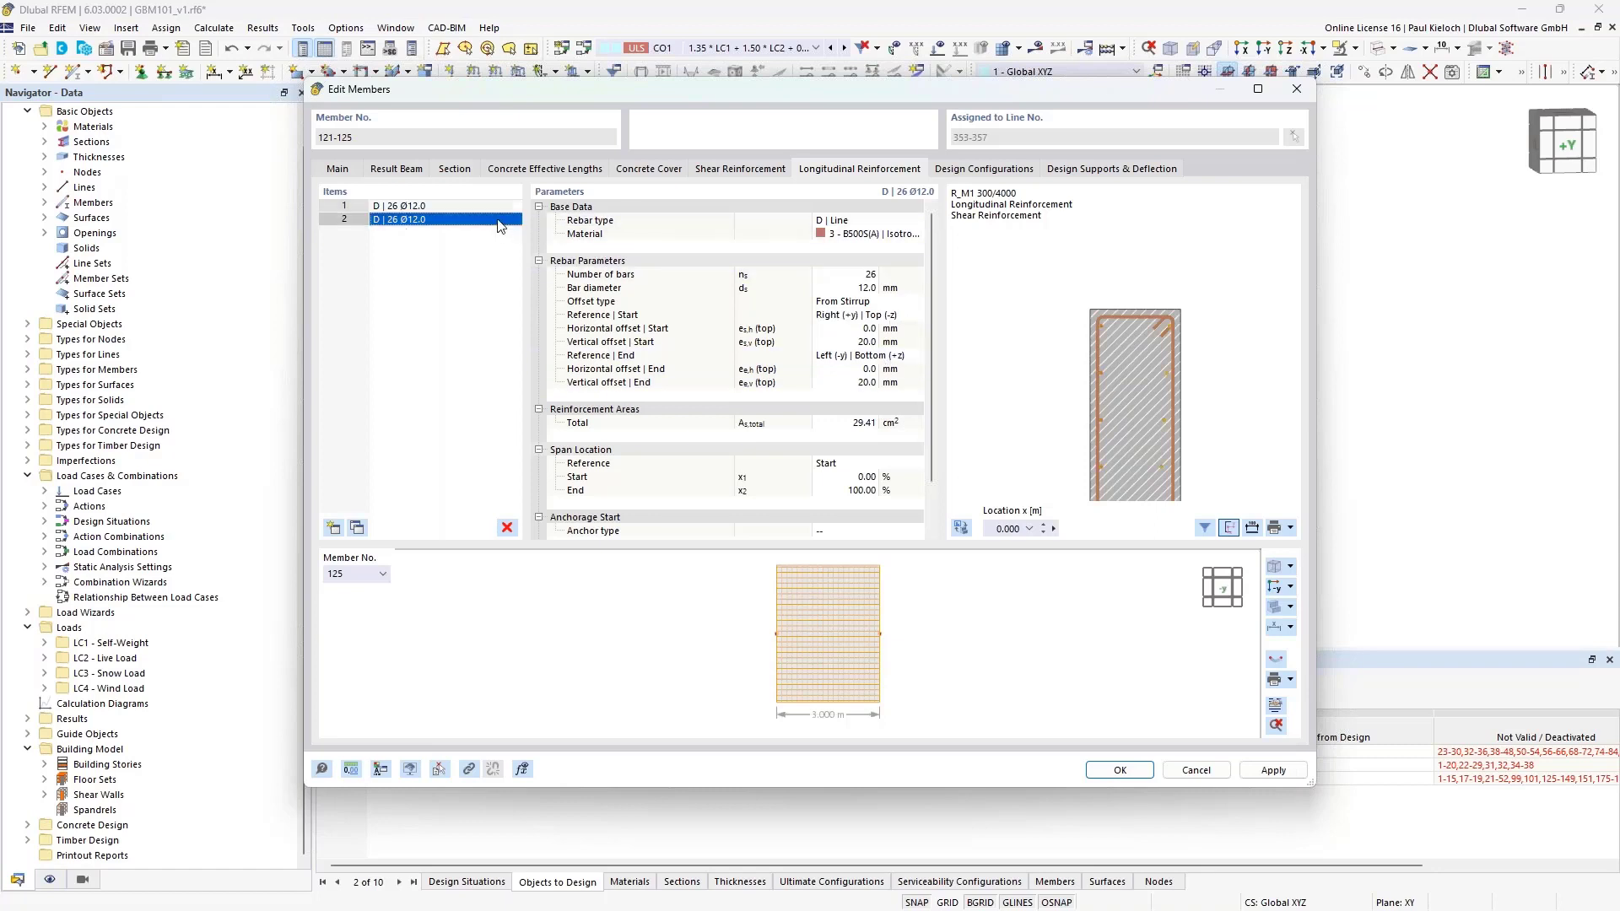
left_click(903, 355)
left_click(916, 356)
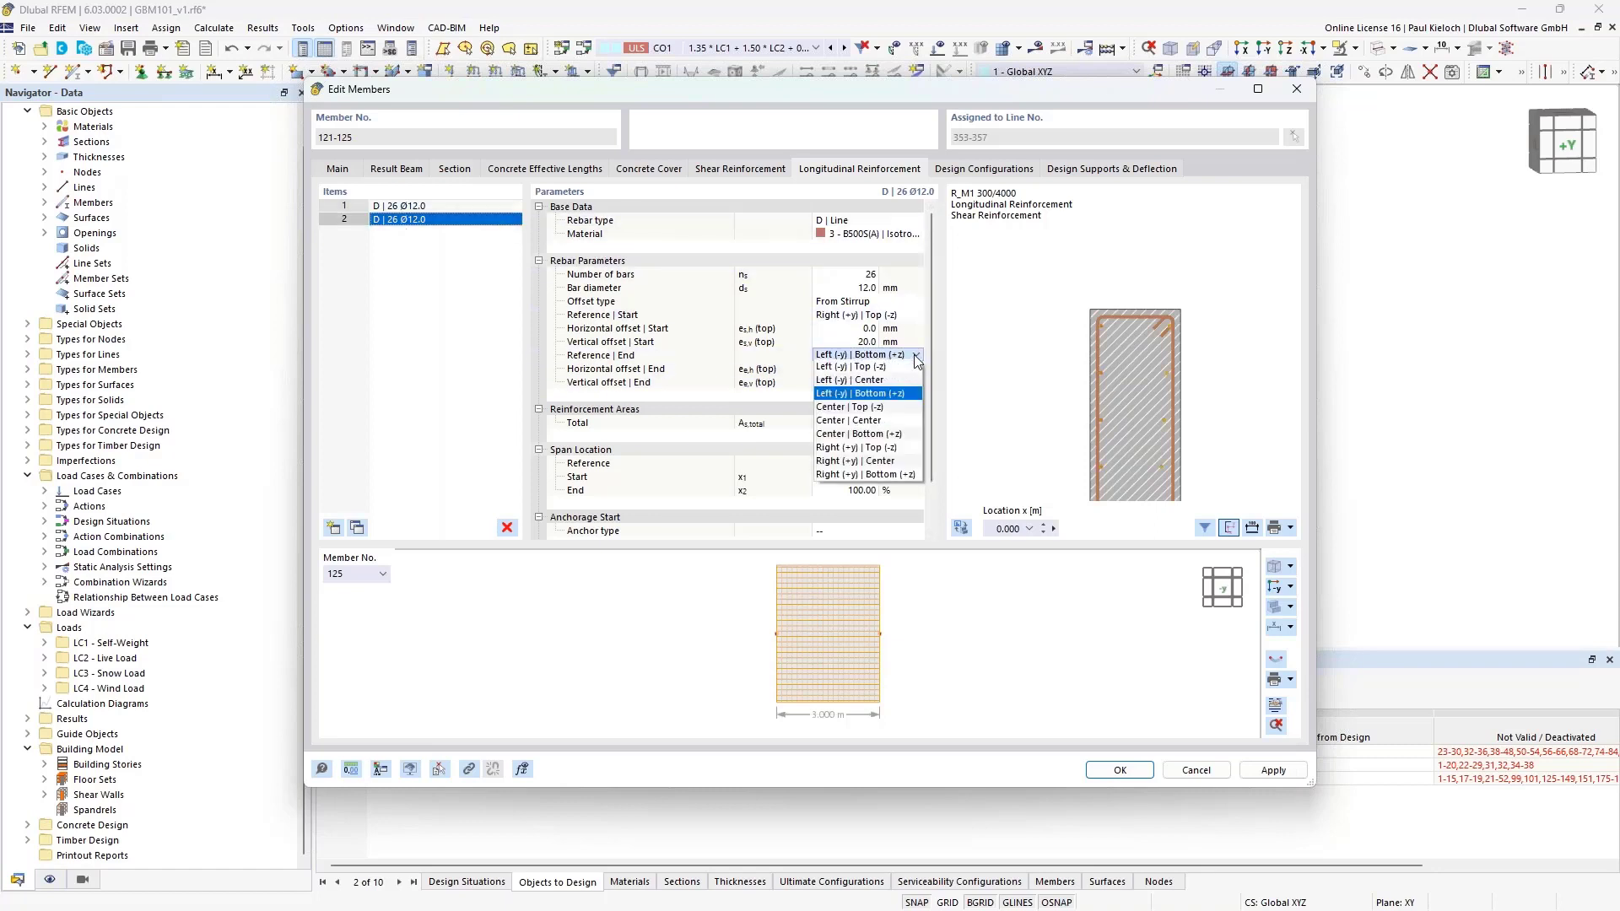
left_click(880, 474)
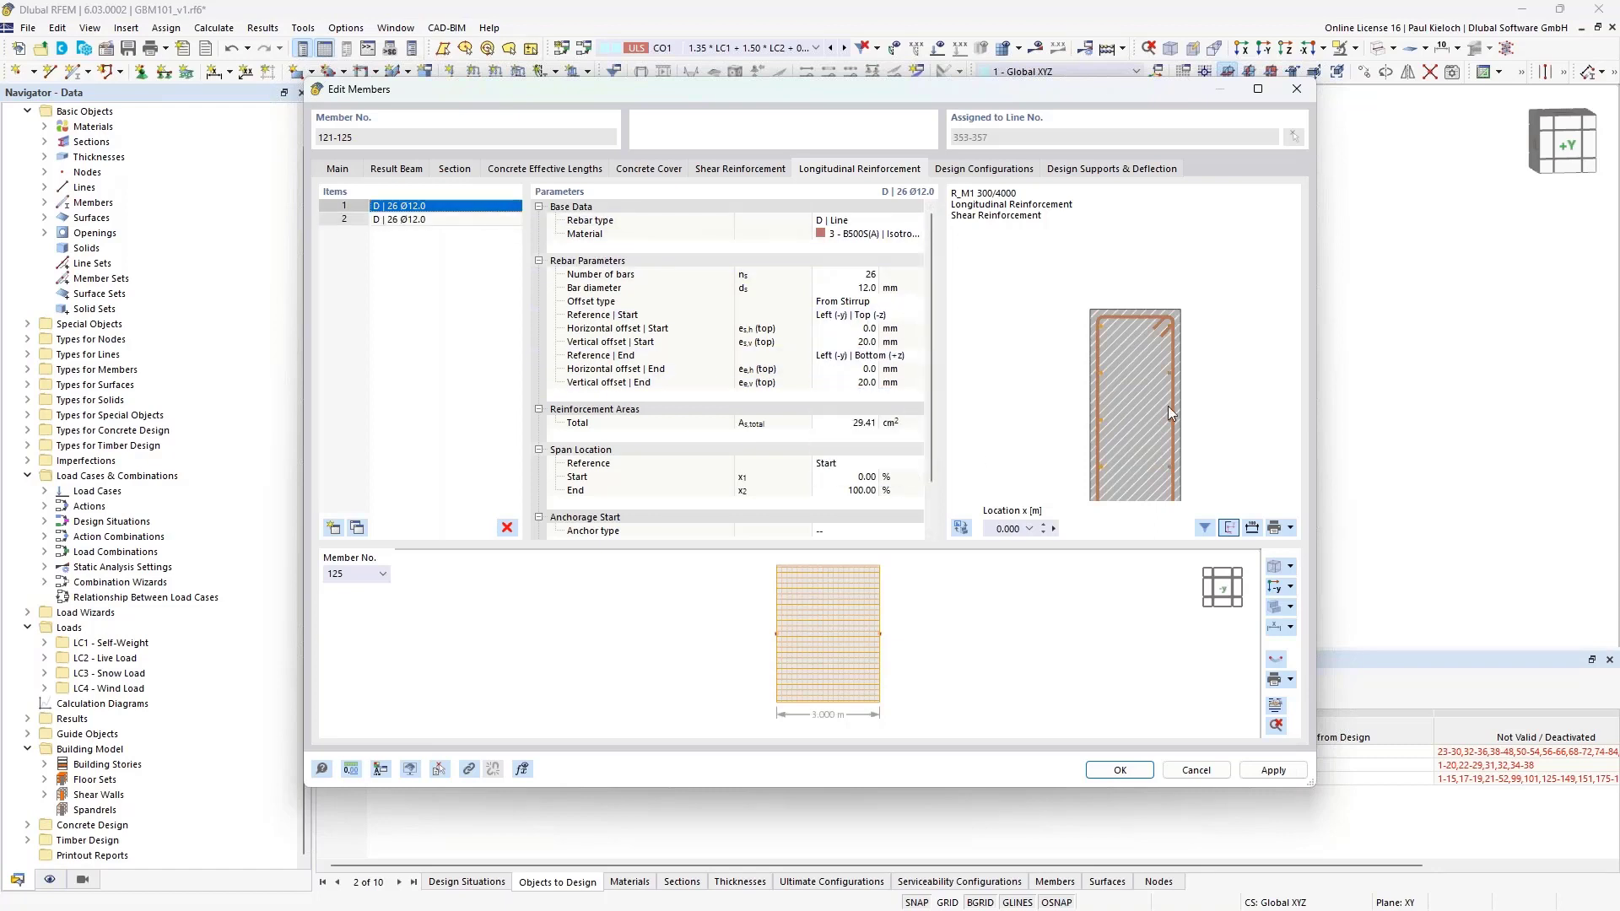
Apply the longitudinal reinforcement changes and inspect the bar layout over the full height of the 300/4000 section.
left_click(1269, 769)
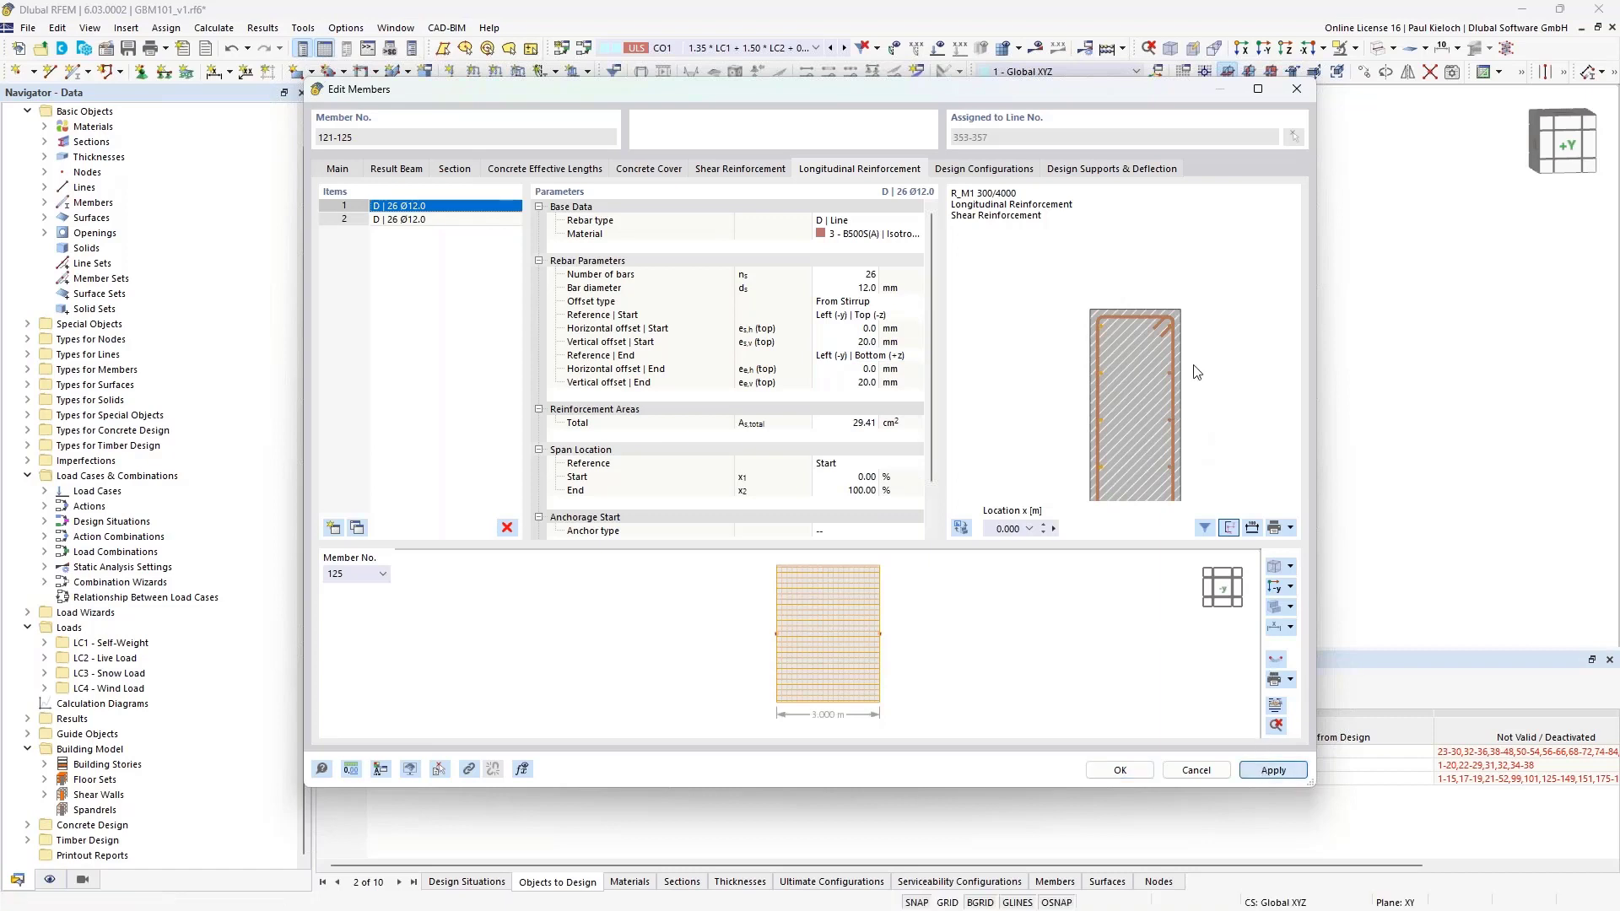
scroll(1190, 372, "down", 2)
middle_click_drag(1190, 391, 1156, 214)
middle_click_drag(1165, 346, 1138, 227)
middle_click_drag(1138, 403, 1140, 259)
middle_click_drag(1143, 375, 1156, 276)
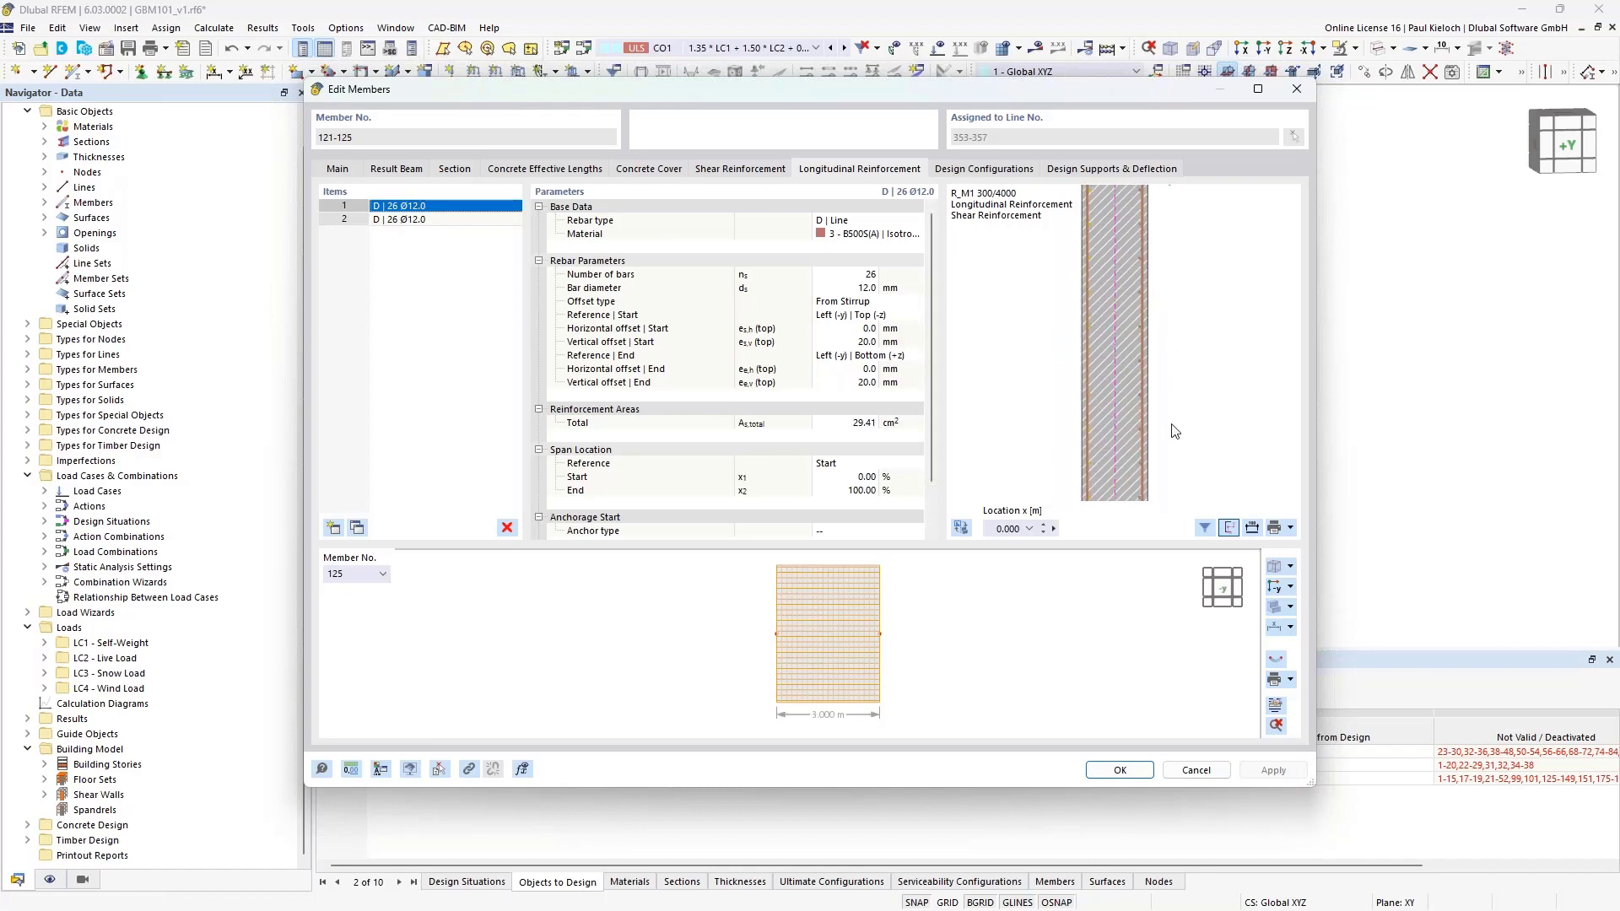
middle_click_drag(1174, 431, 1153, 270)
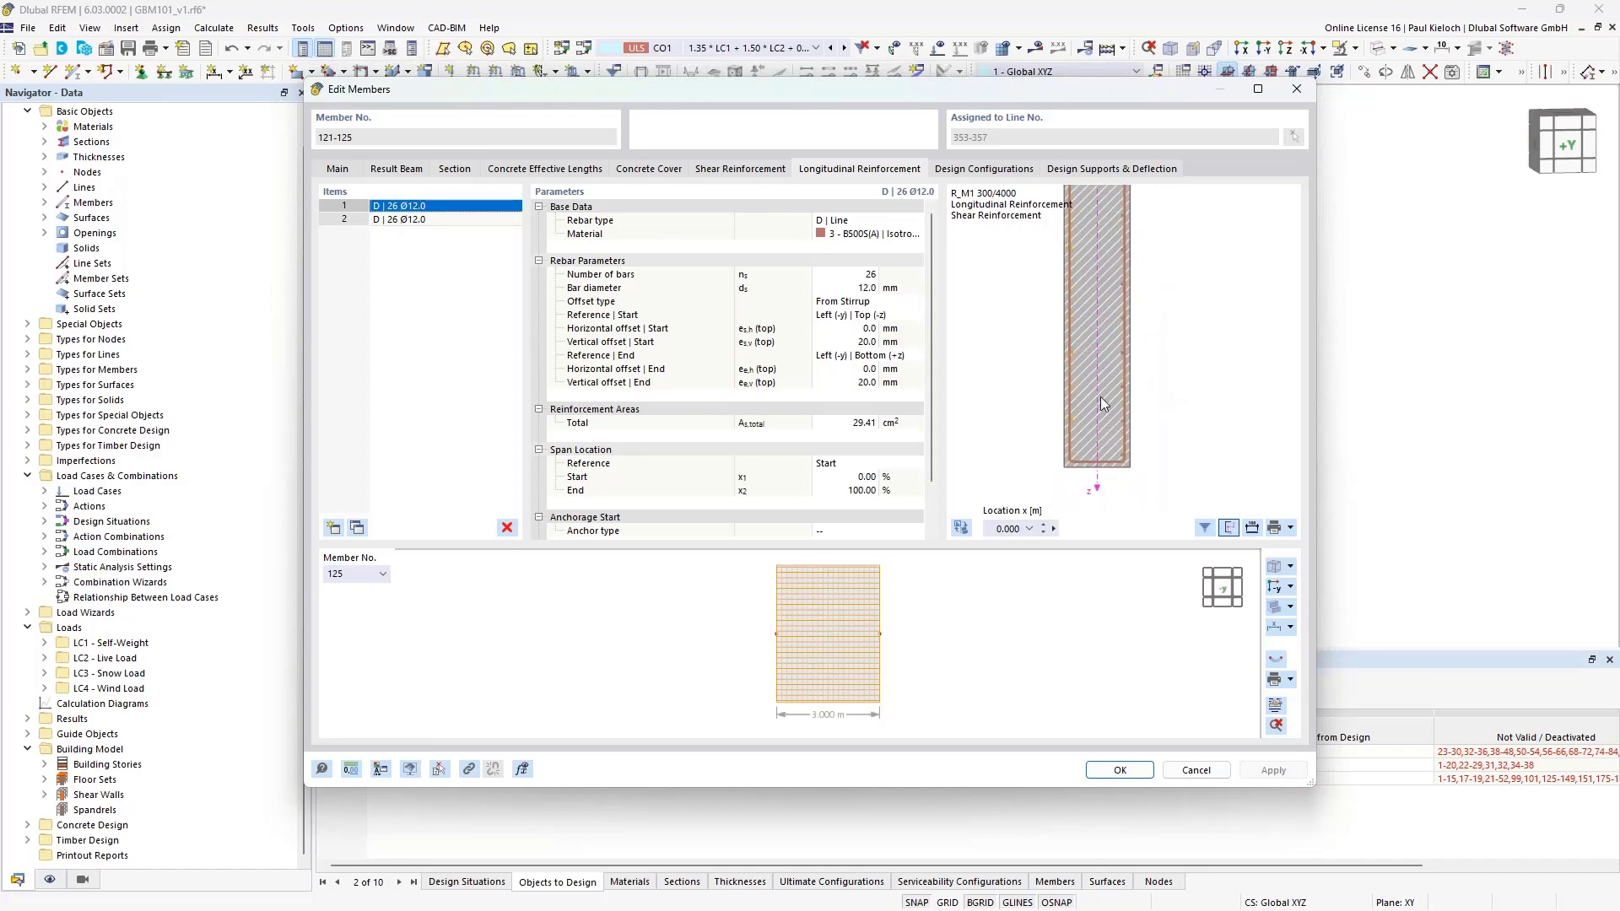
scroll(1132, 371, "down", 3)
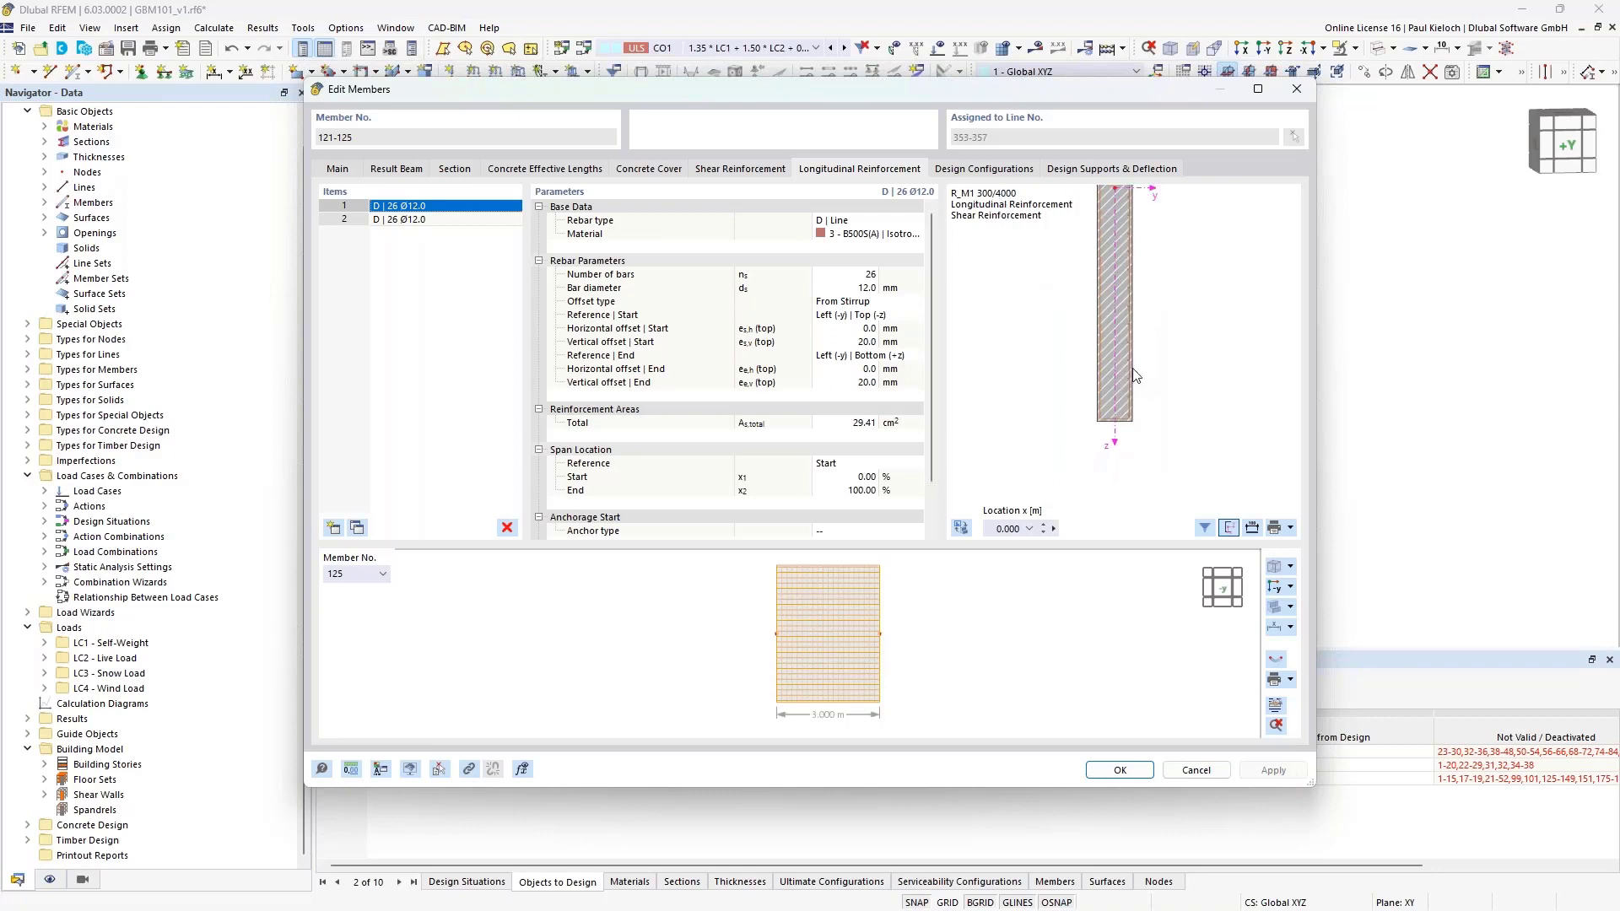
middle_click_drag(1140, 338, 1143, 473)
scroll(1110, 331, "up", 3)
scroll(1110, 331, "up", 2)
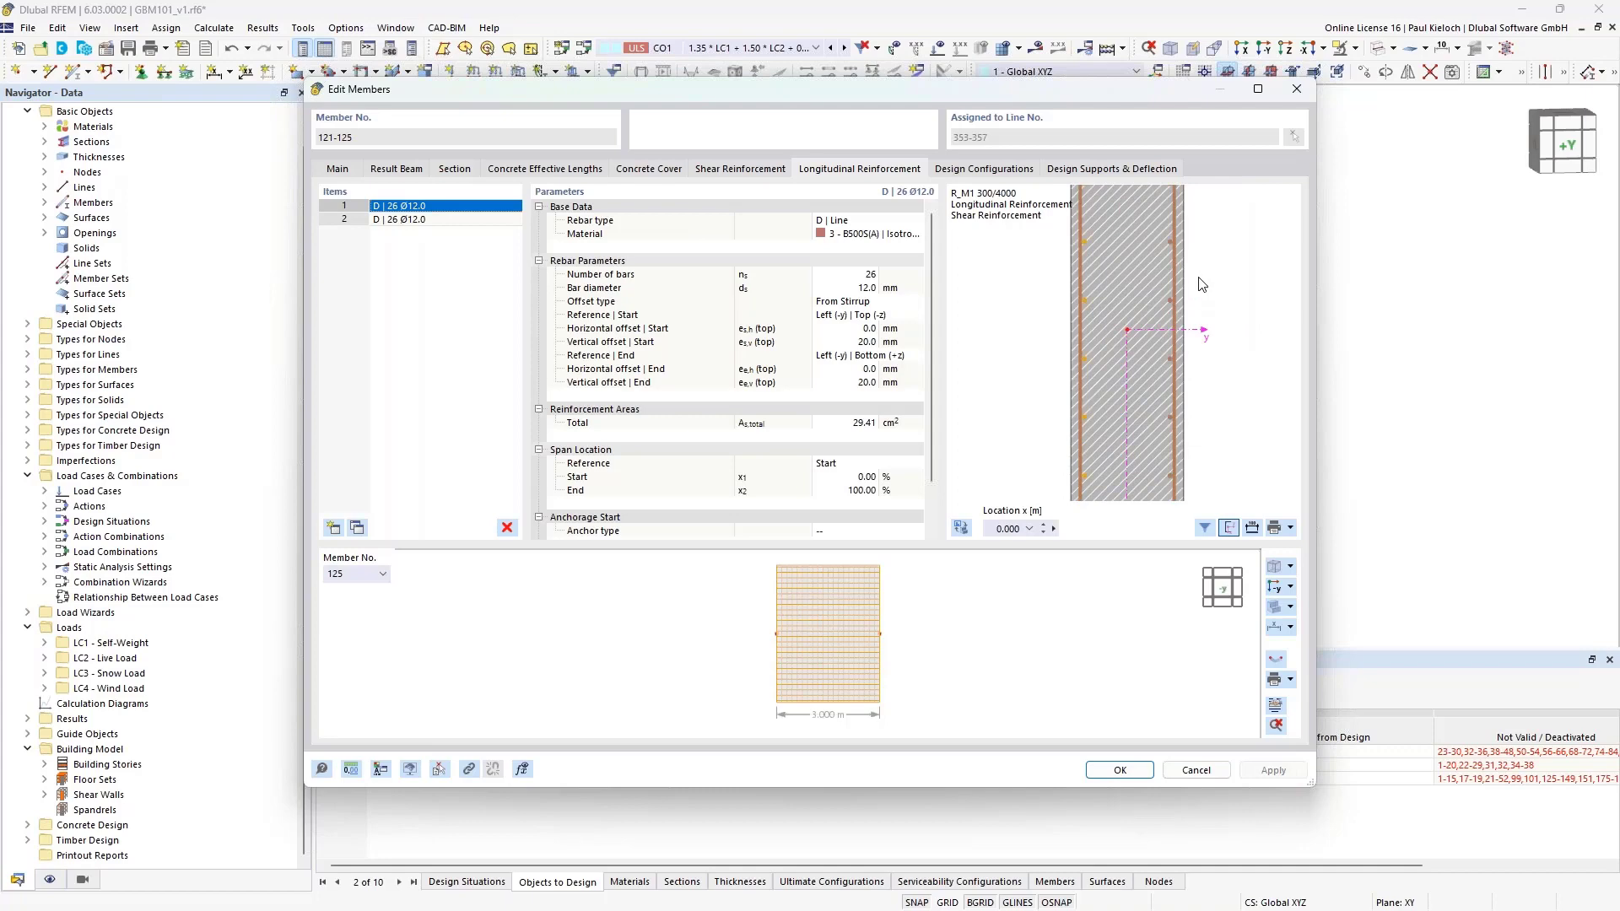
mouse_move(1199, 278)
middle_mouse_down()
mouse_move(1198, 293)
mouse_move(1217, 290)
middle_mouse_up()
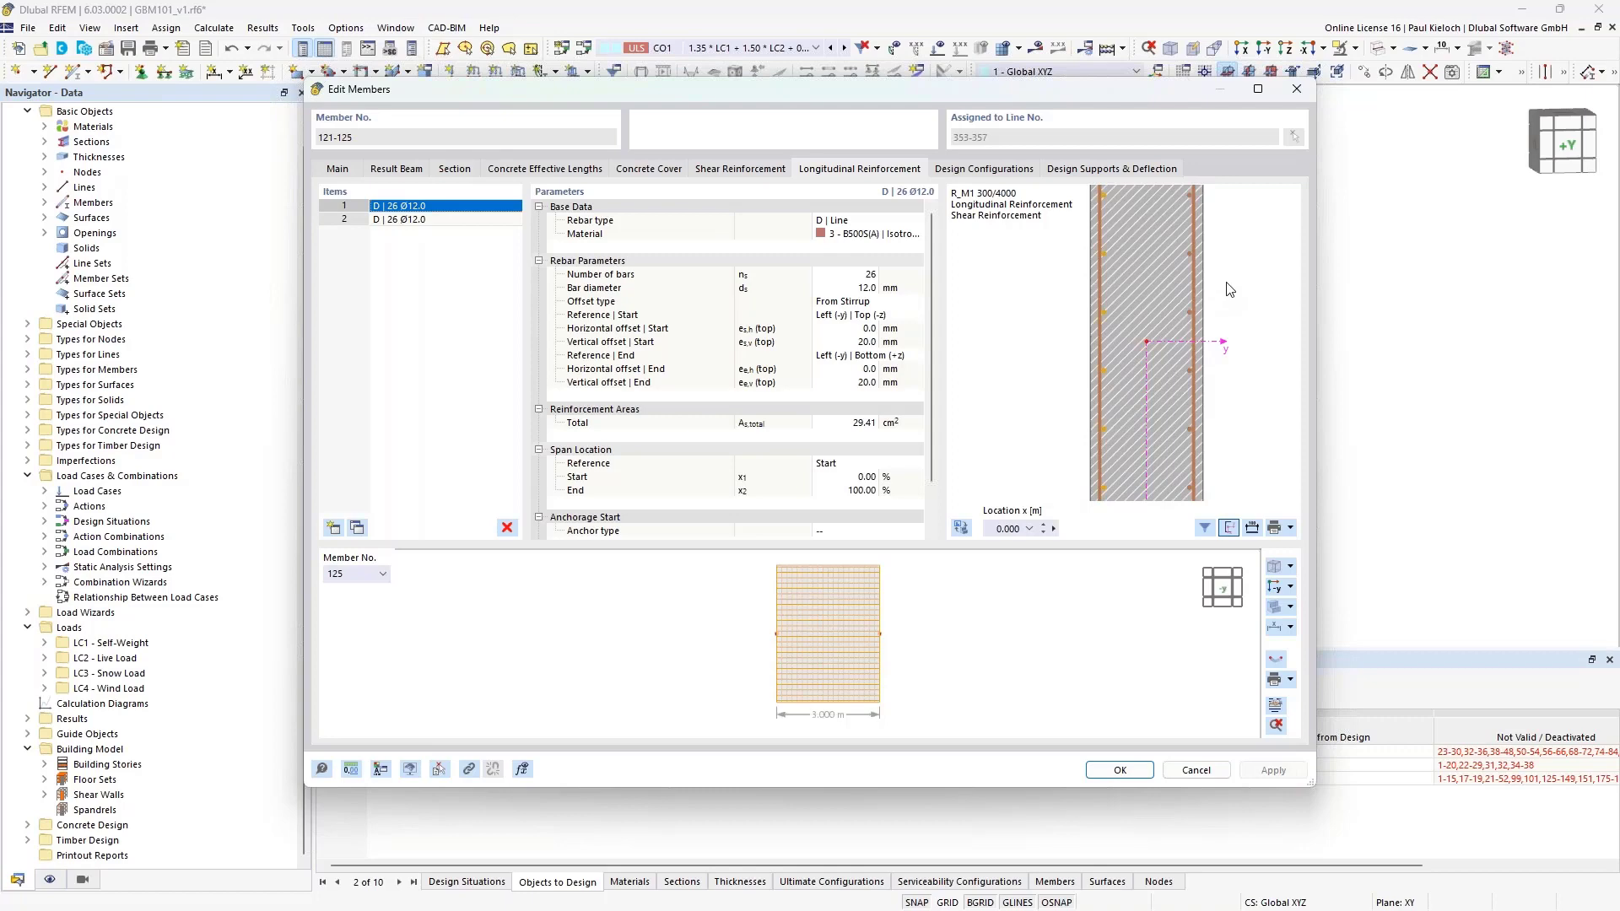
Activate crossties over free rebars in the shear reinforcement of members 121-125.
left_click(769, 169)
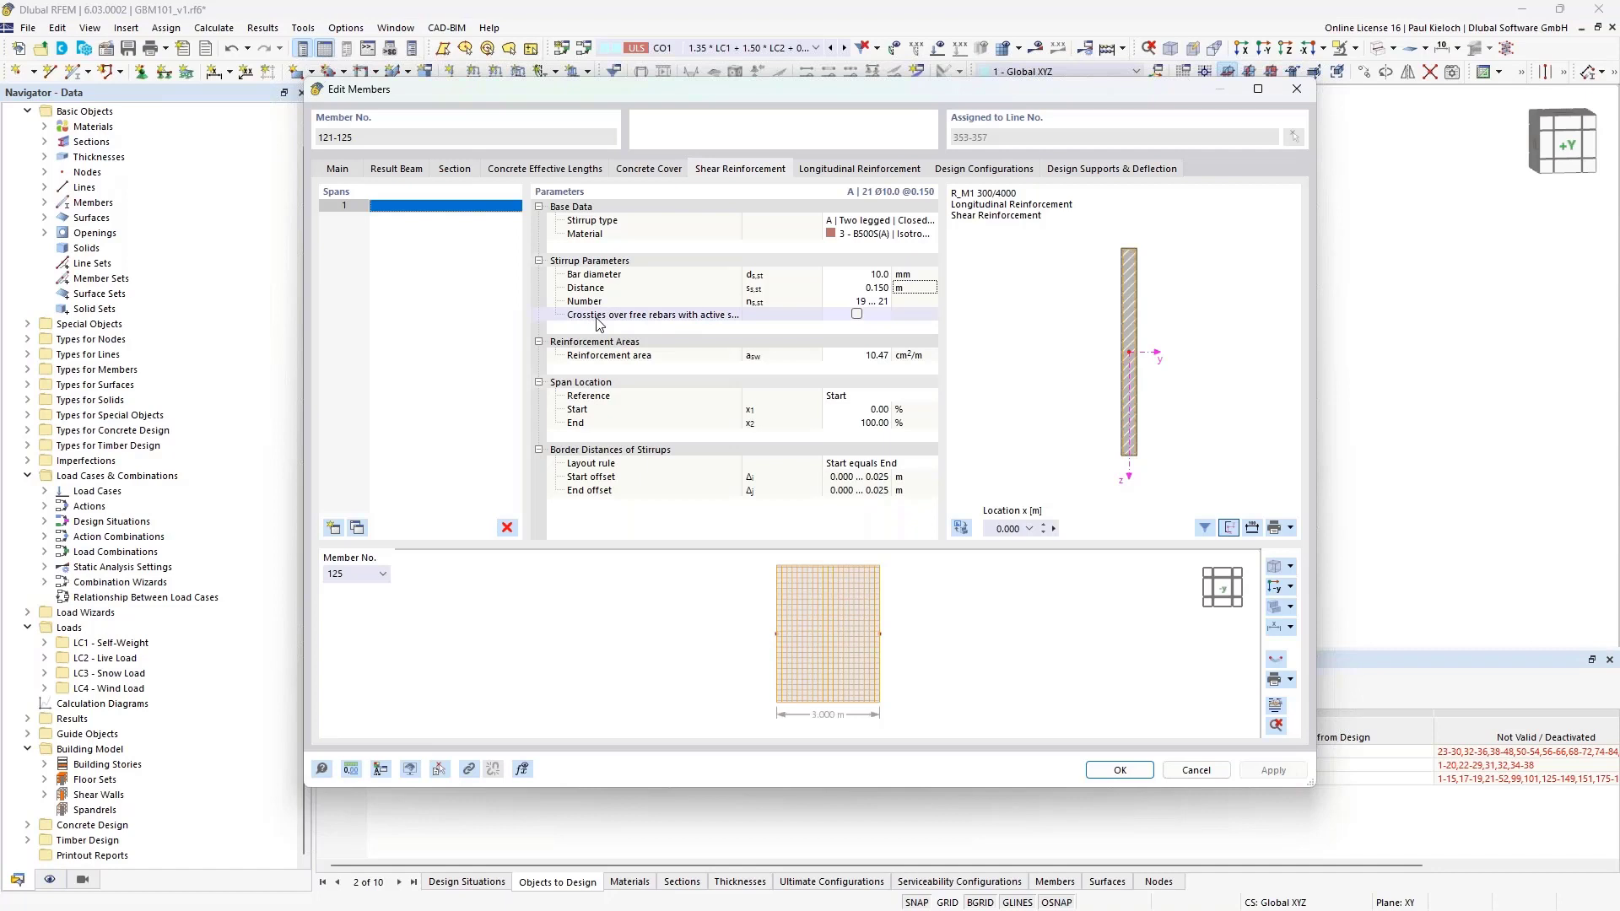
scroll(1125, 253, "up", 4)
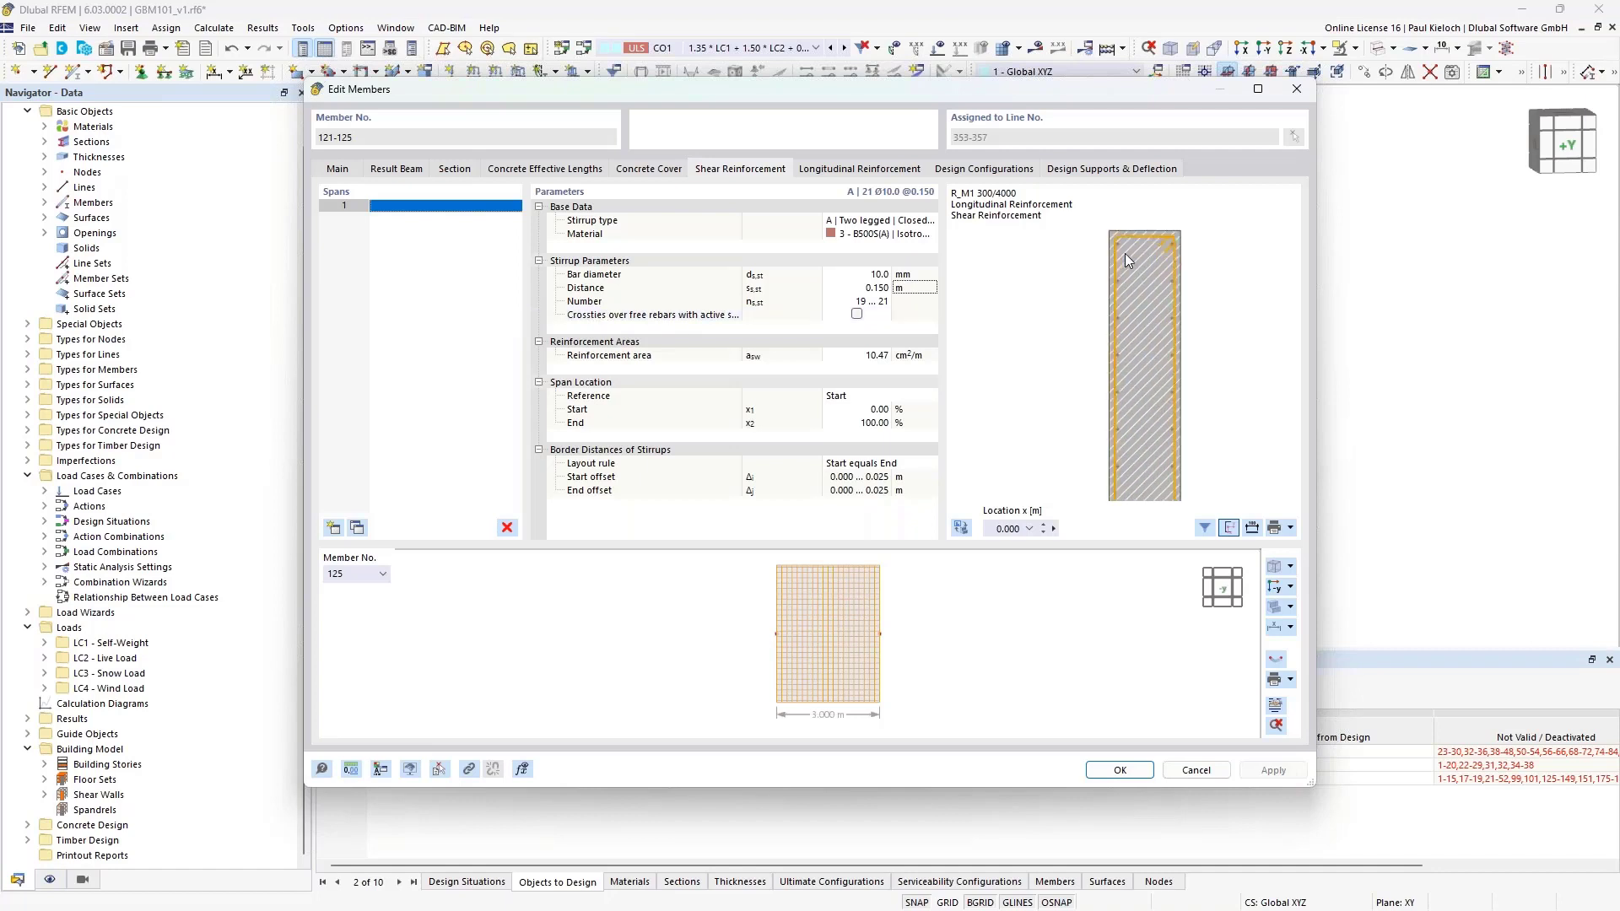
scroll(1125, 253, "up", 3)
middle_click_drag(1237, 240, 1199, 264)
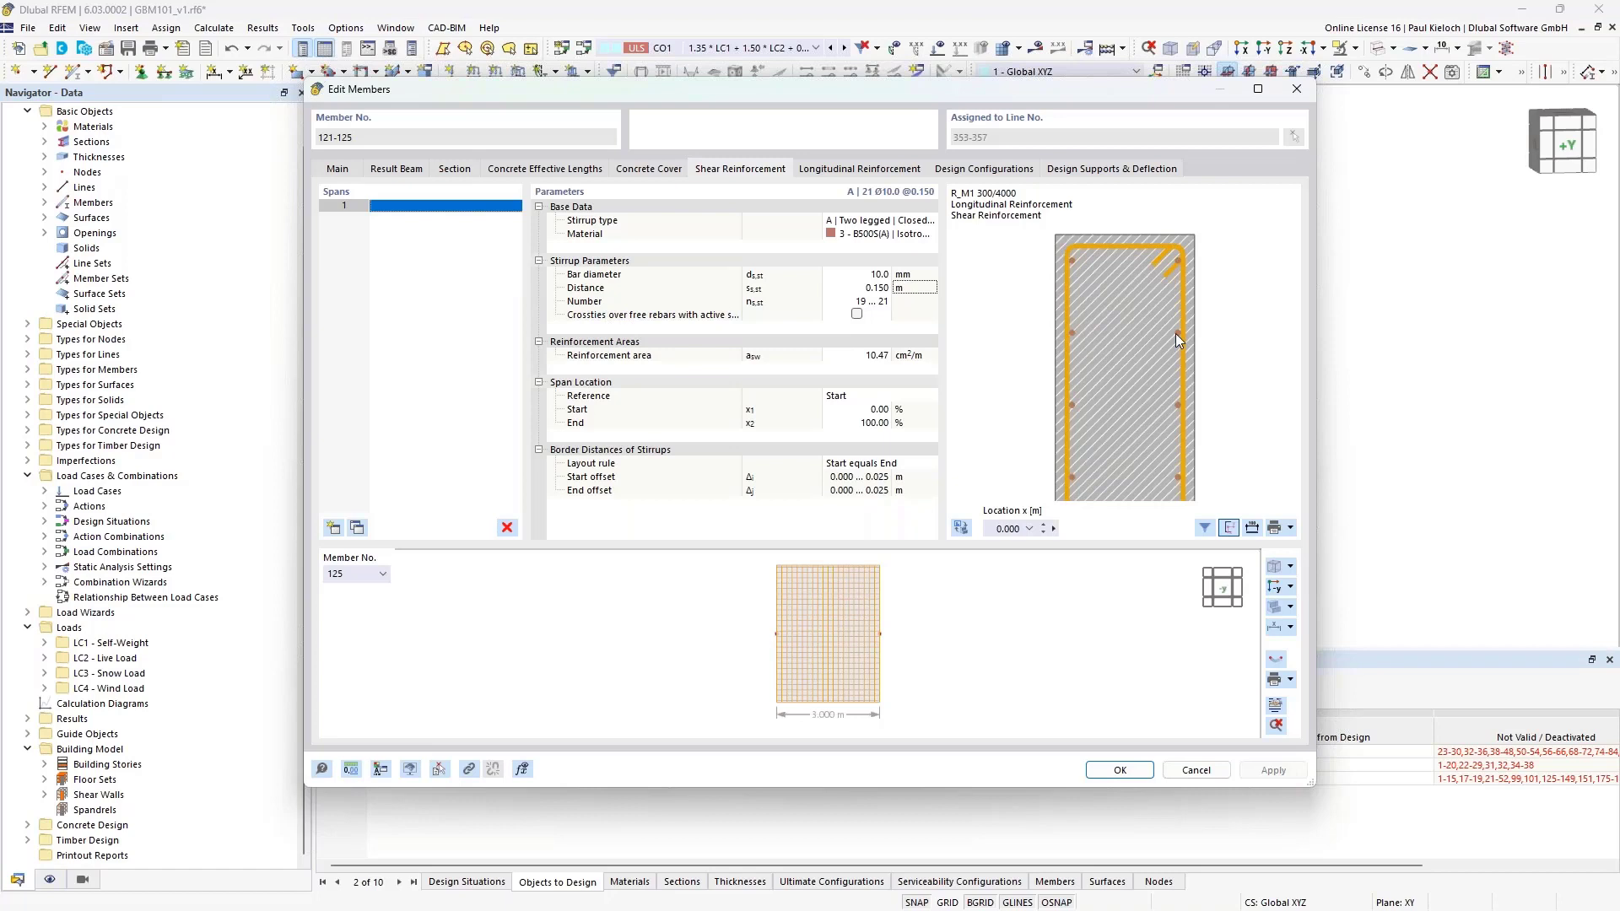
left_click(857, 317)
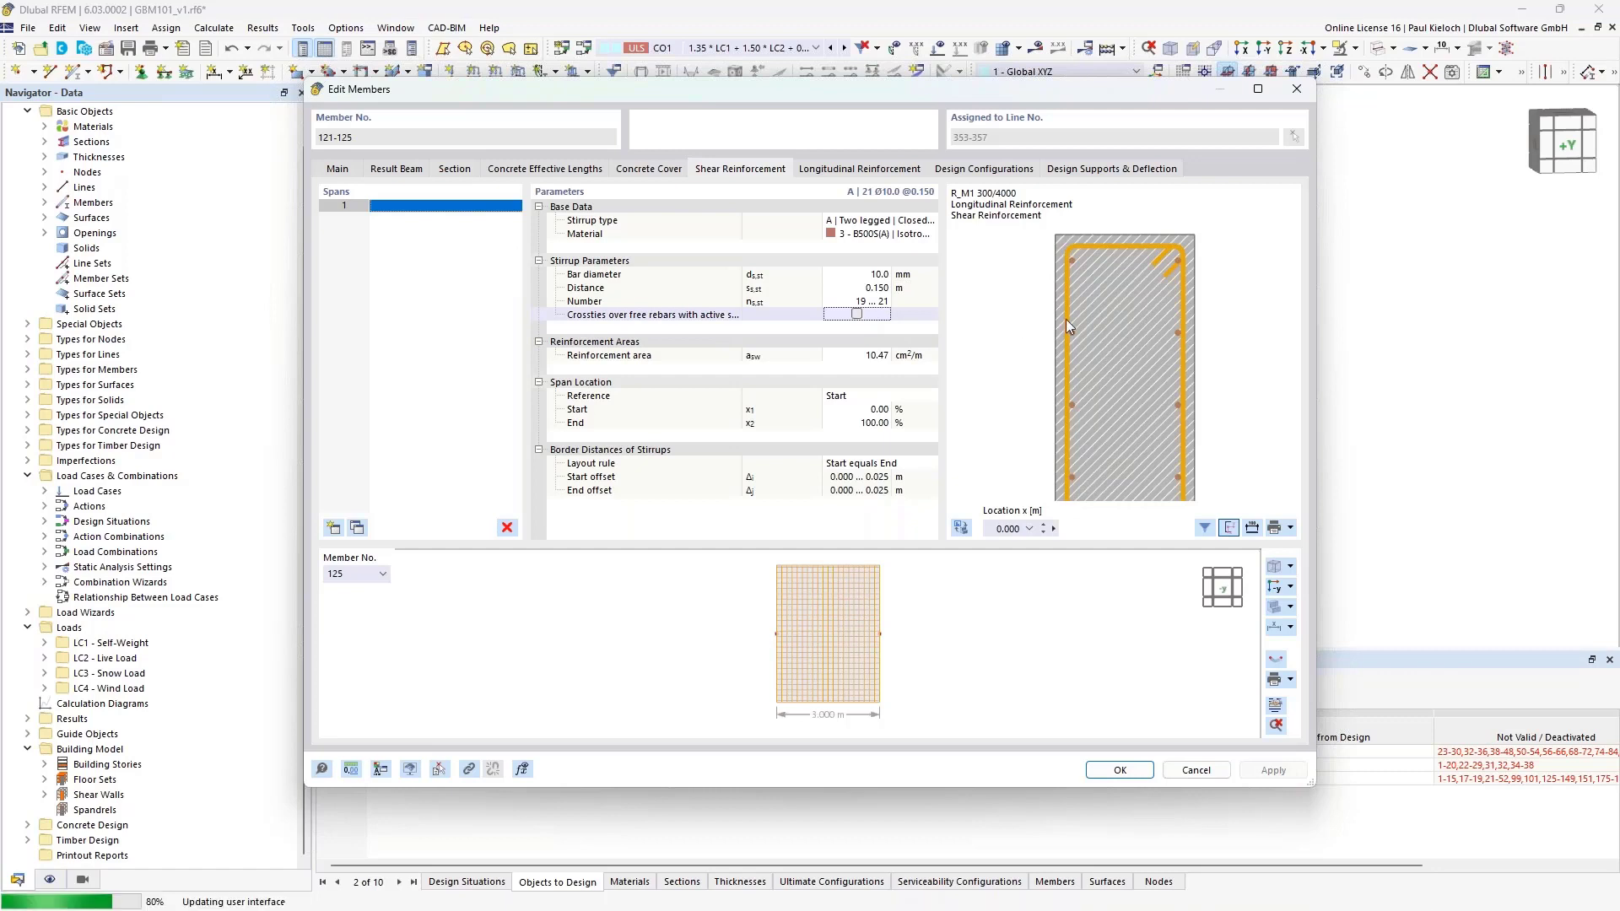
left_click(856, 315)
Remove the three crossties just below the topmost one in the section preview.
scroll(1146, 381, "down", 5)
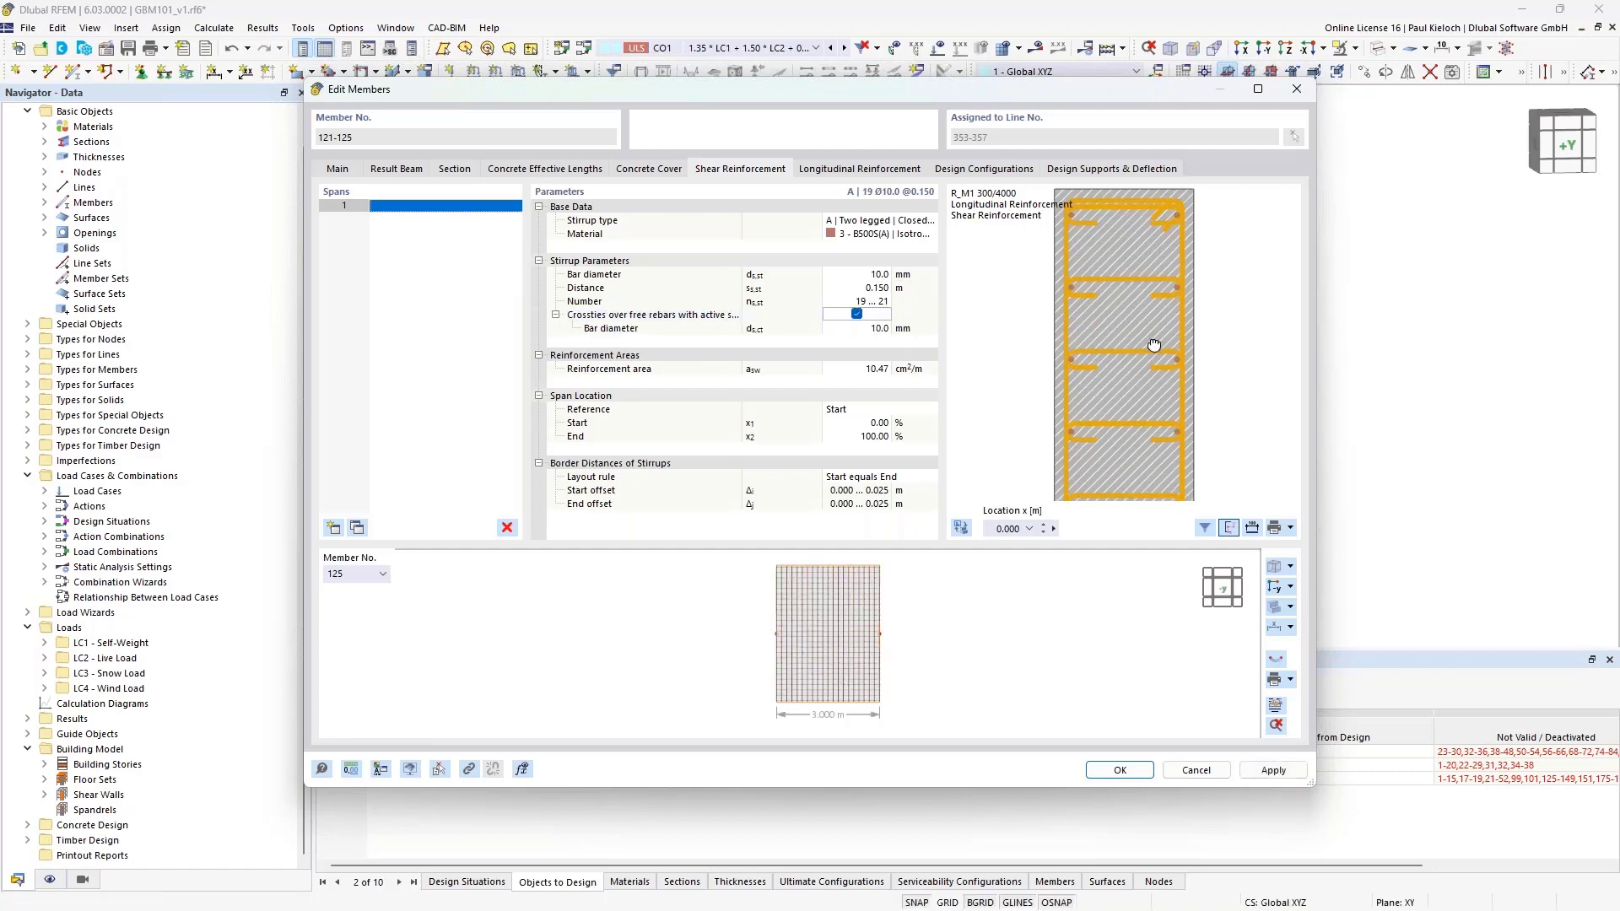
scroll(1154, 335, "up", 2)
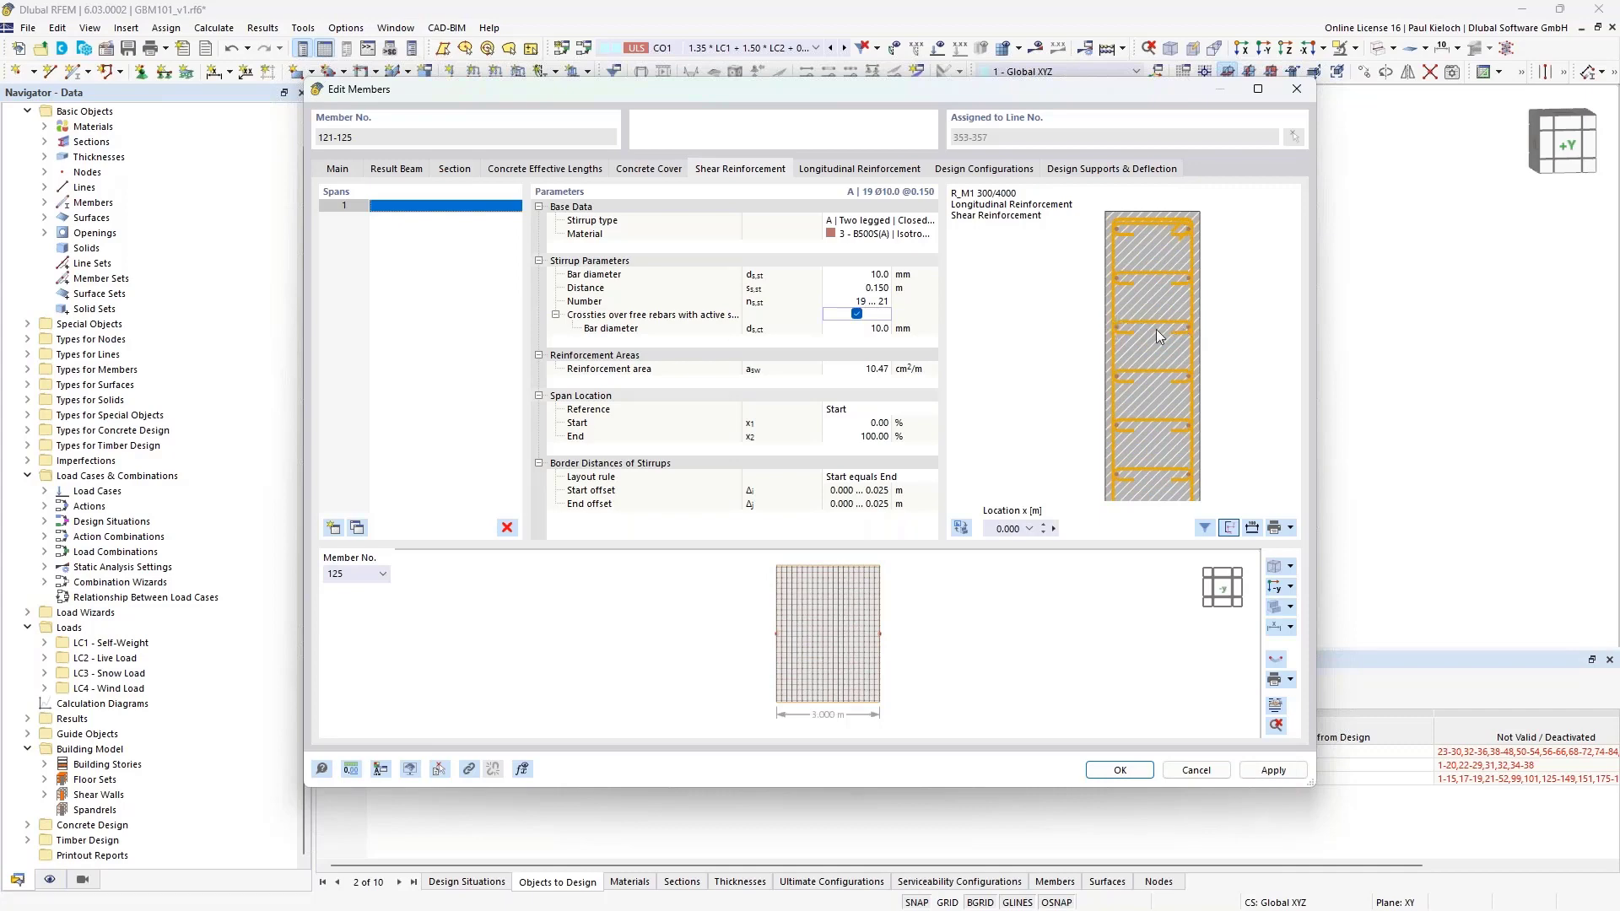
scroll(1176, 249, "up", 1)
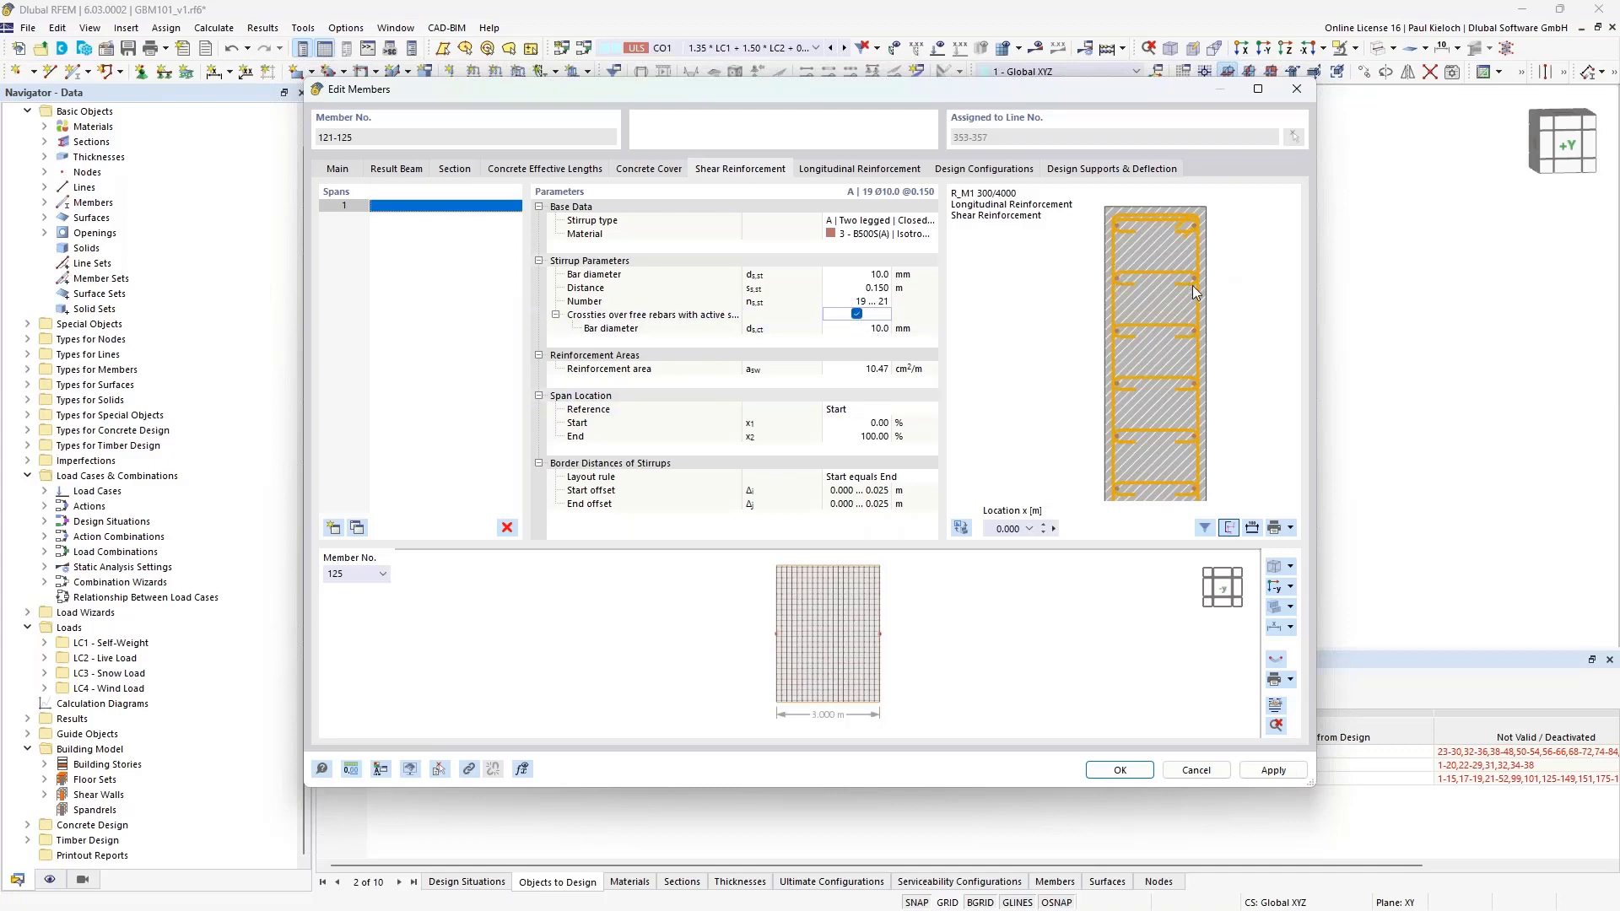
mouse_move(1270, 285)
middle_mouse_down()
mouse_move(1222, 296)
mouse_move(1245, 299)
middle_mouse_up()
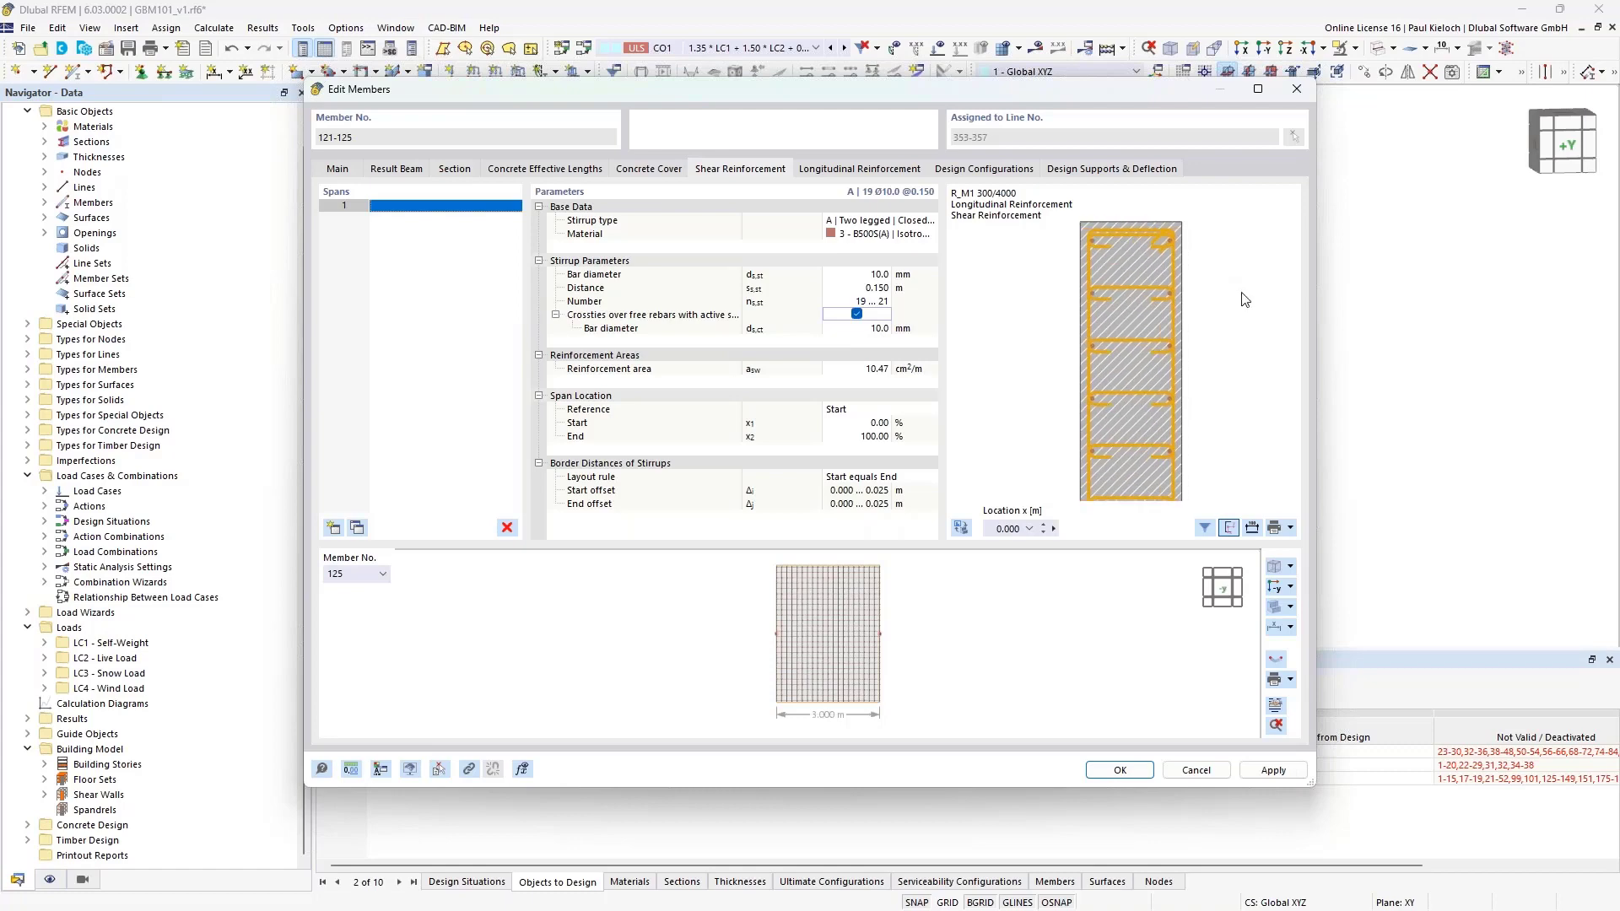
left_click(1092, 294)
left_click(1093, 346)
left_click(1171, 396)
scroll(1131, 257, "down", 2)
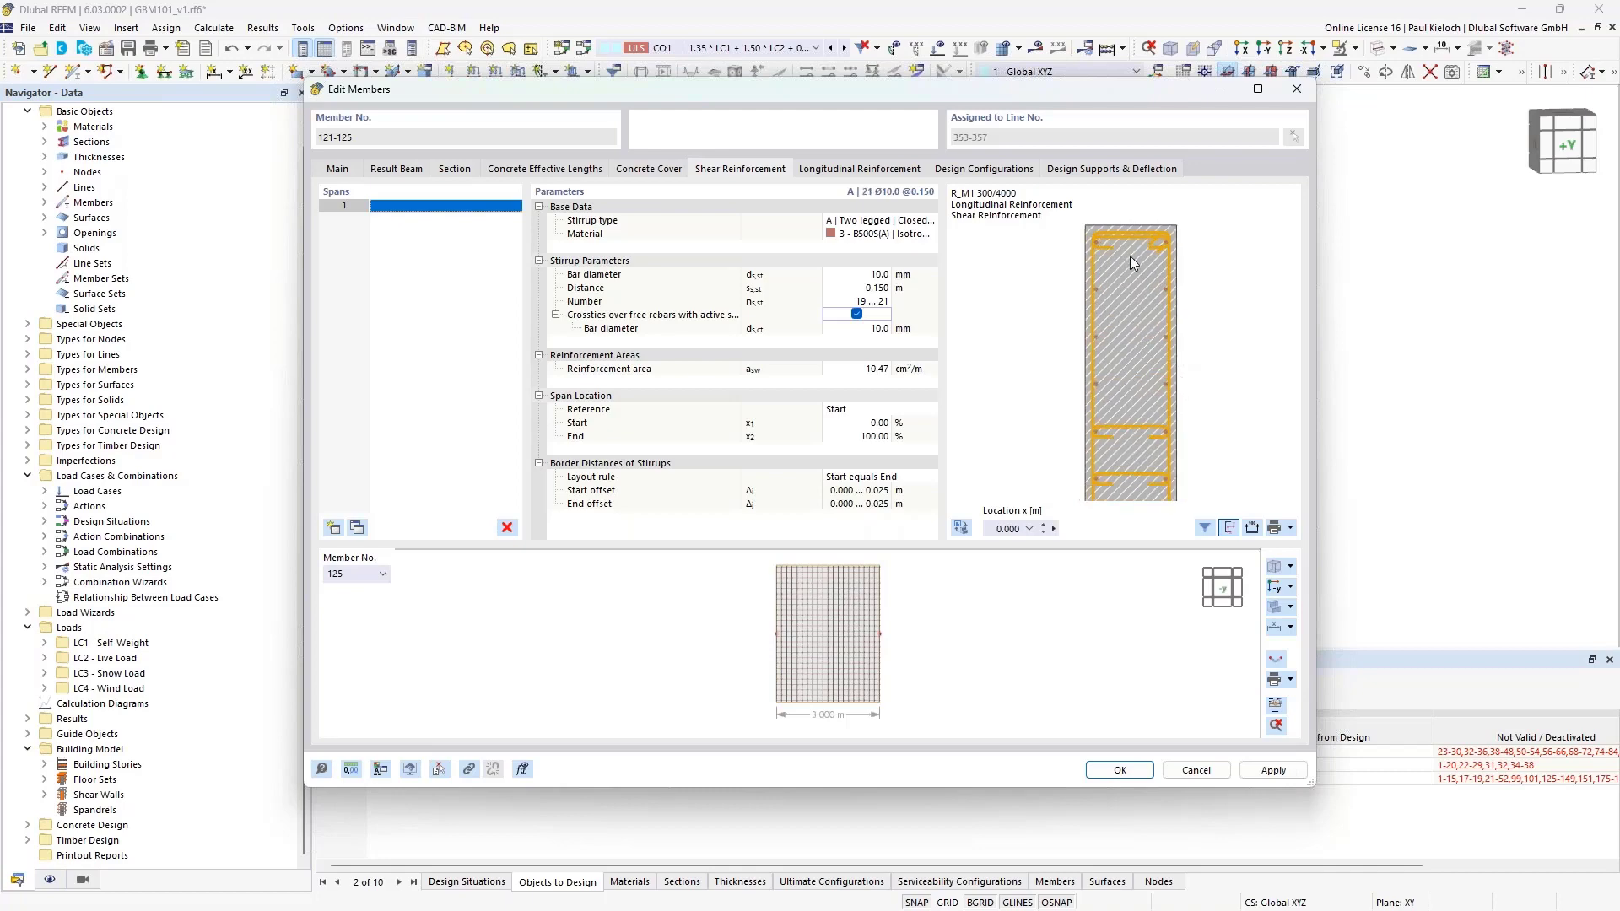
Remove further individual crossties in the middle part of the wall section, leaving only selected ones between the stirrup legs.
middle_click_drag(1132, 427, 1131, 309)
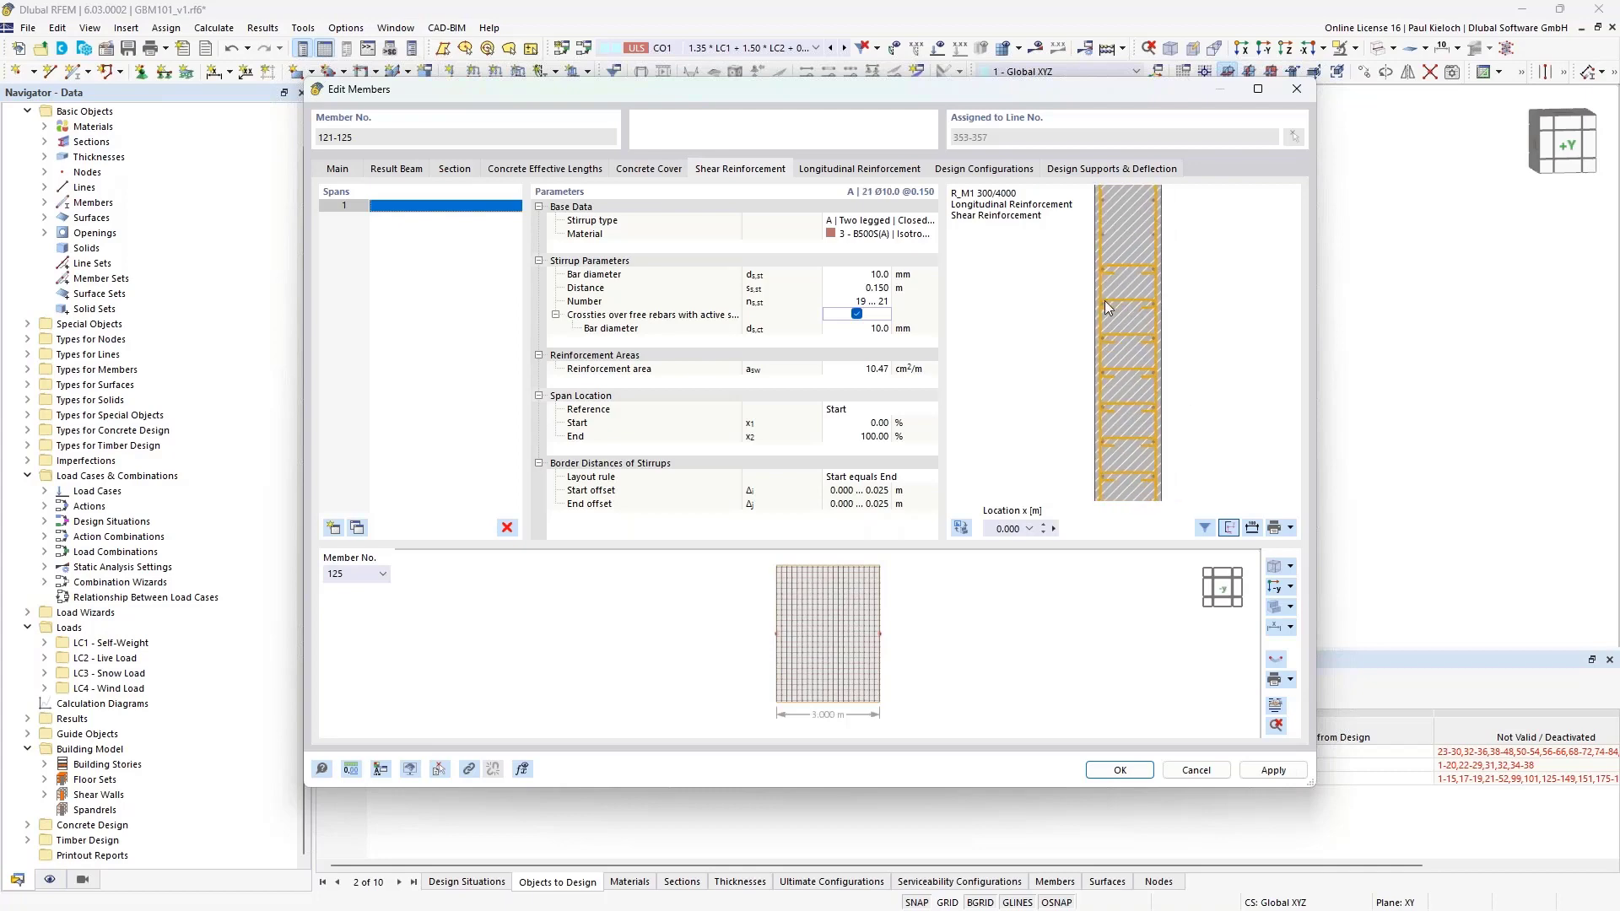
left_click(1102, 302)
left_click(1102, 372)
left_click(1102, 372)
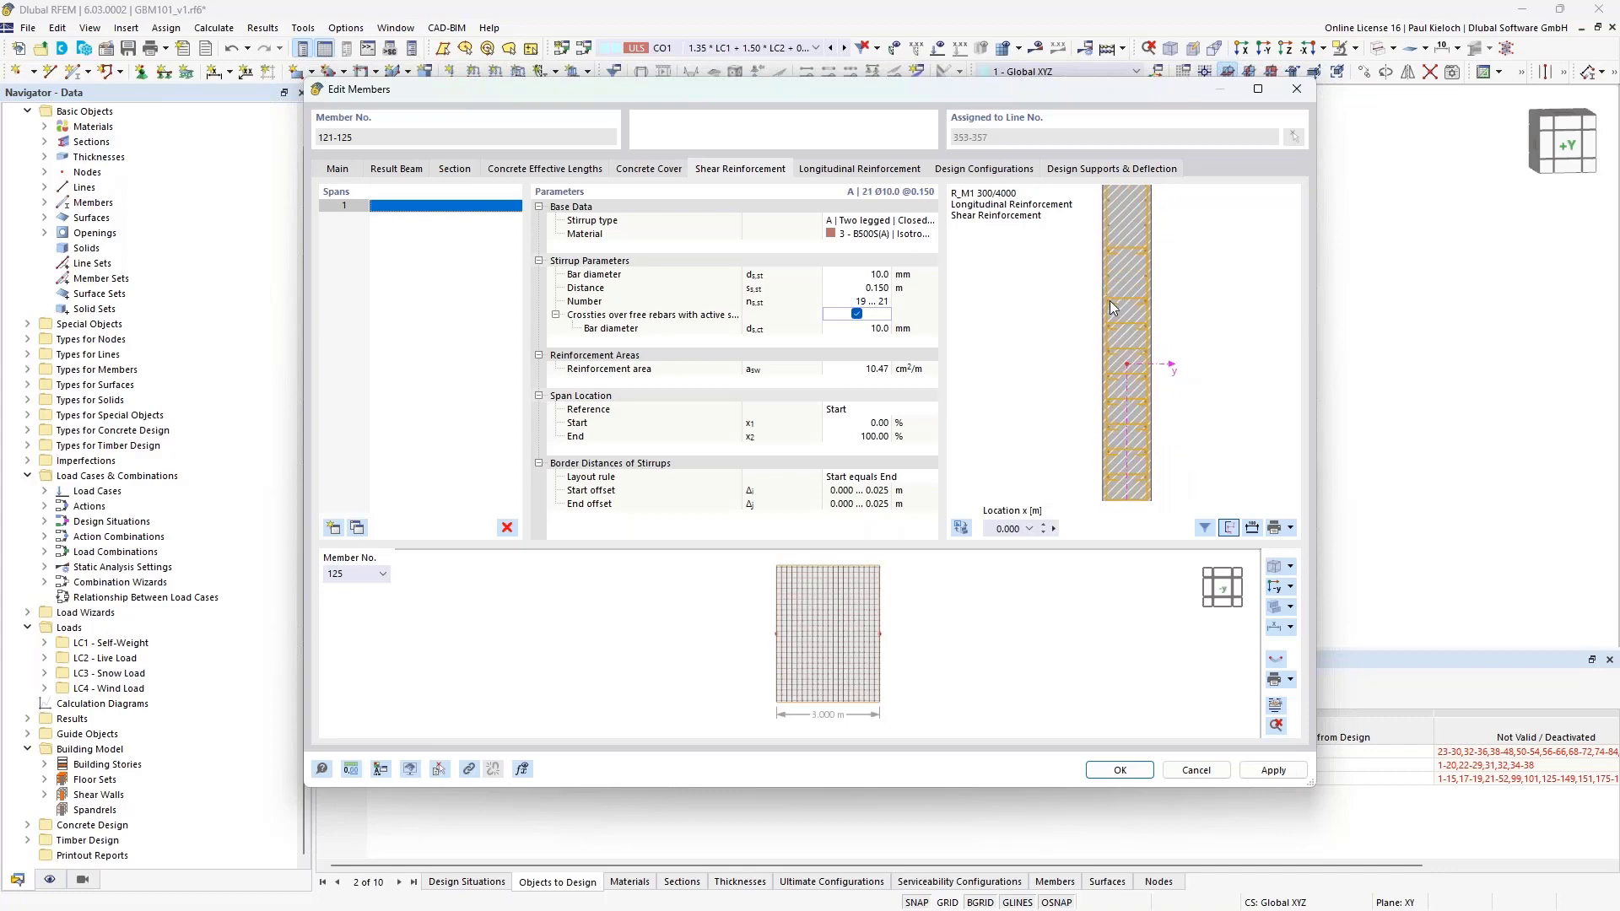
left_click(1107, 306)
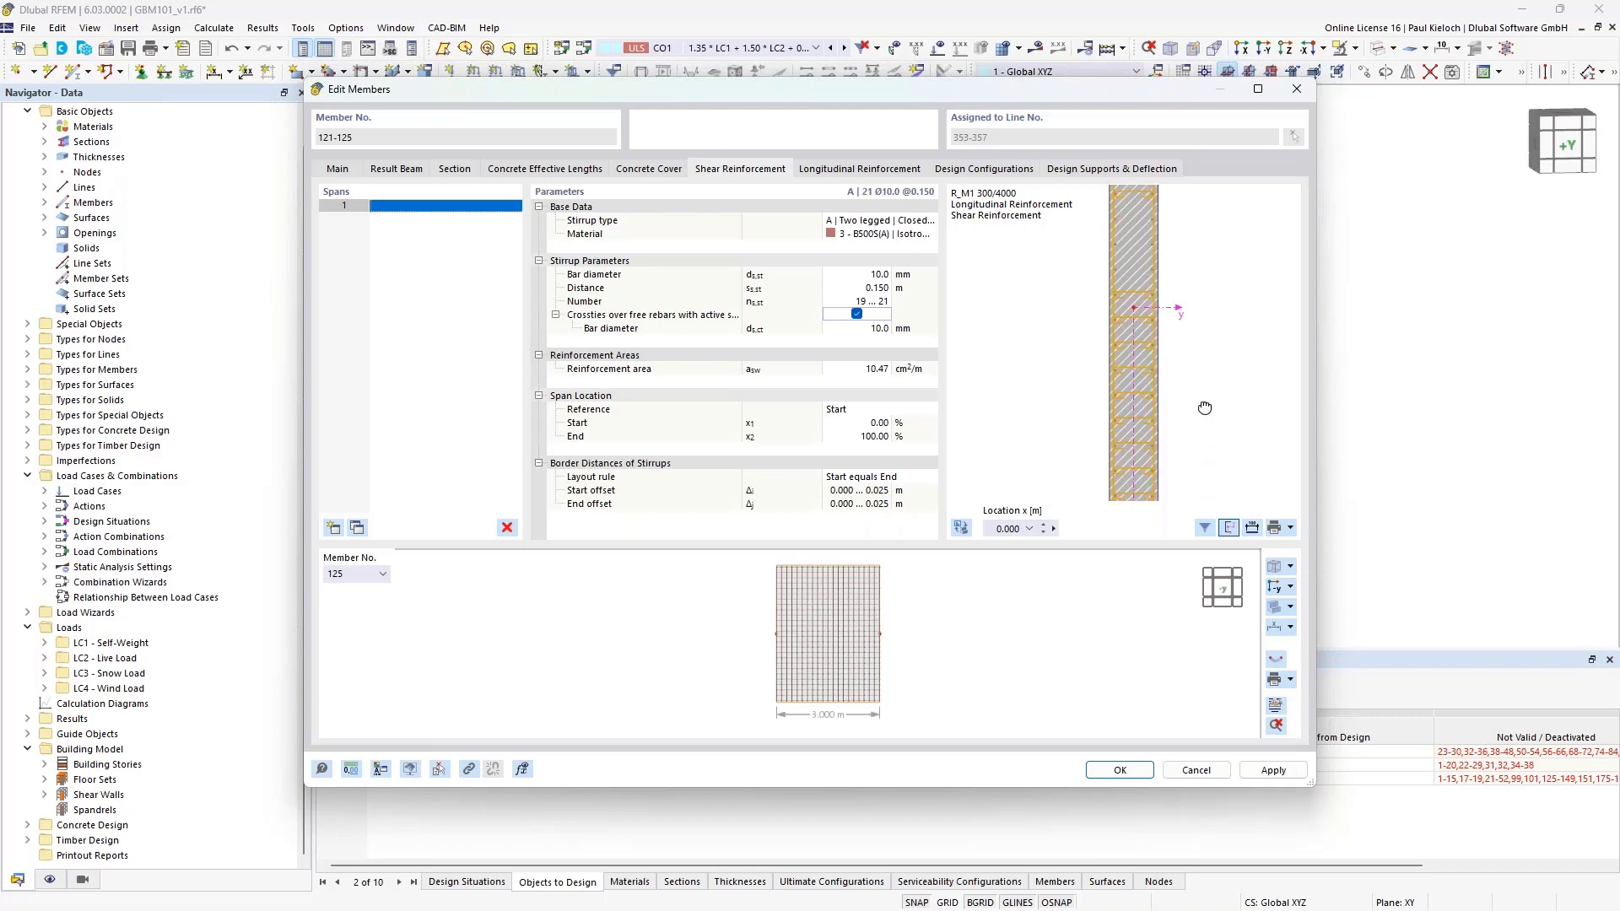
left_click(1114, 319)
left_click(1119, 351)
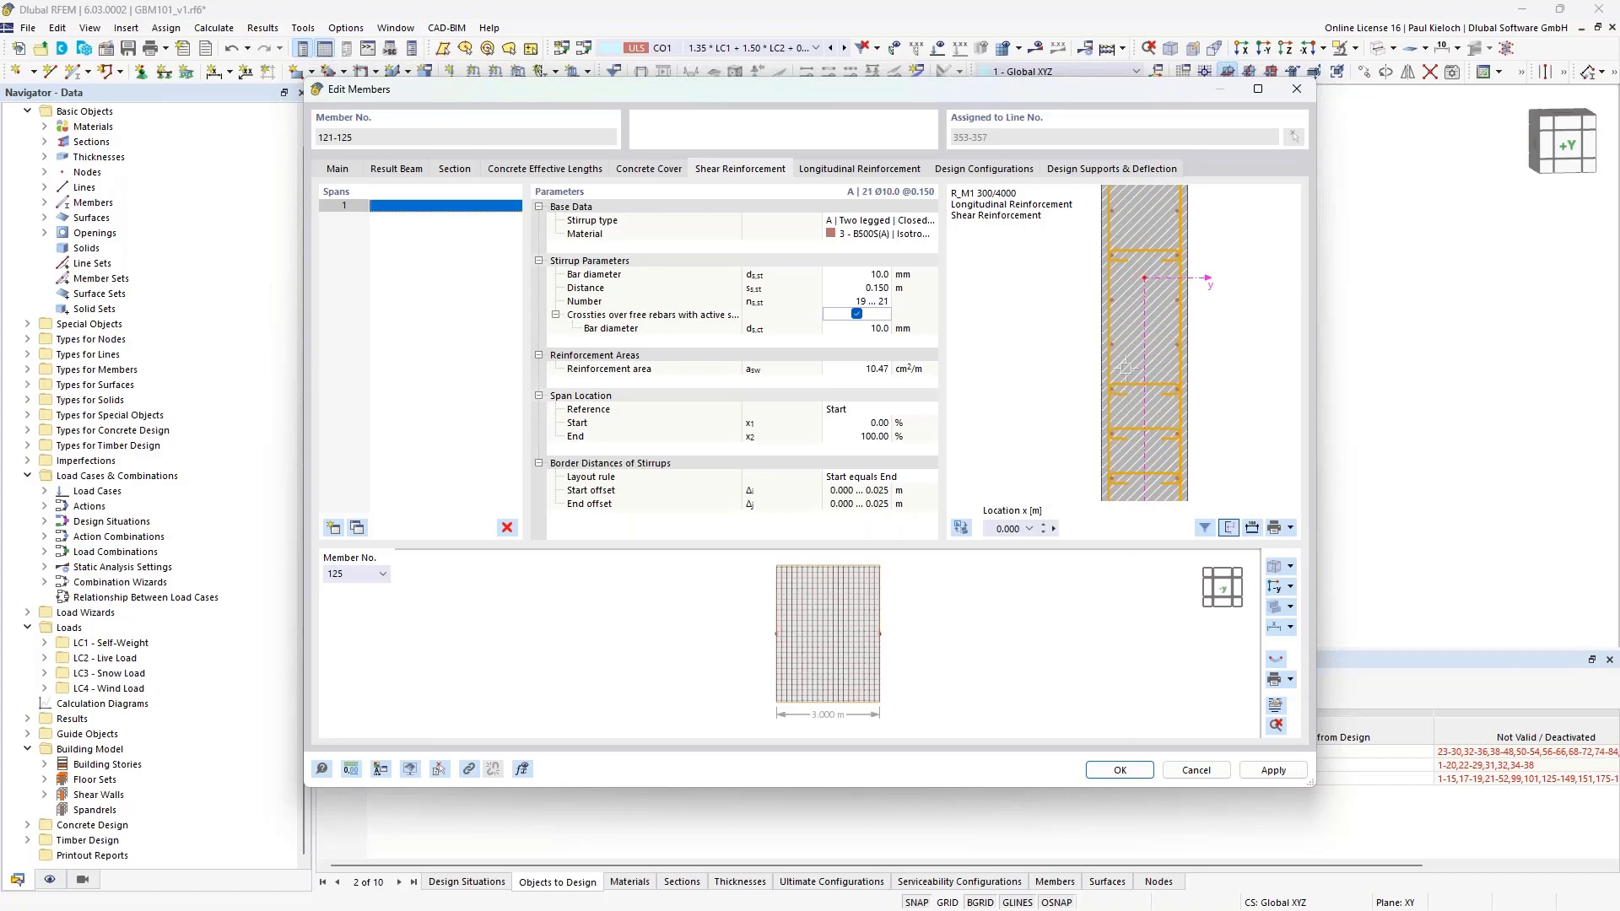
Remove the surplus crossties in the lower part of the wall section and confirm the edited members.
scroll(1178, 332, "down", 3)
middle_click_drag(1188, 395, 1172, 261)
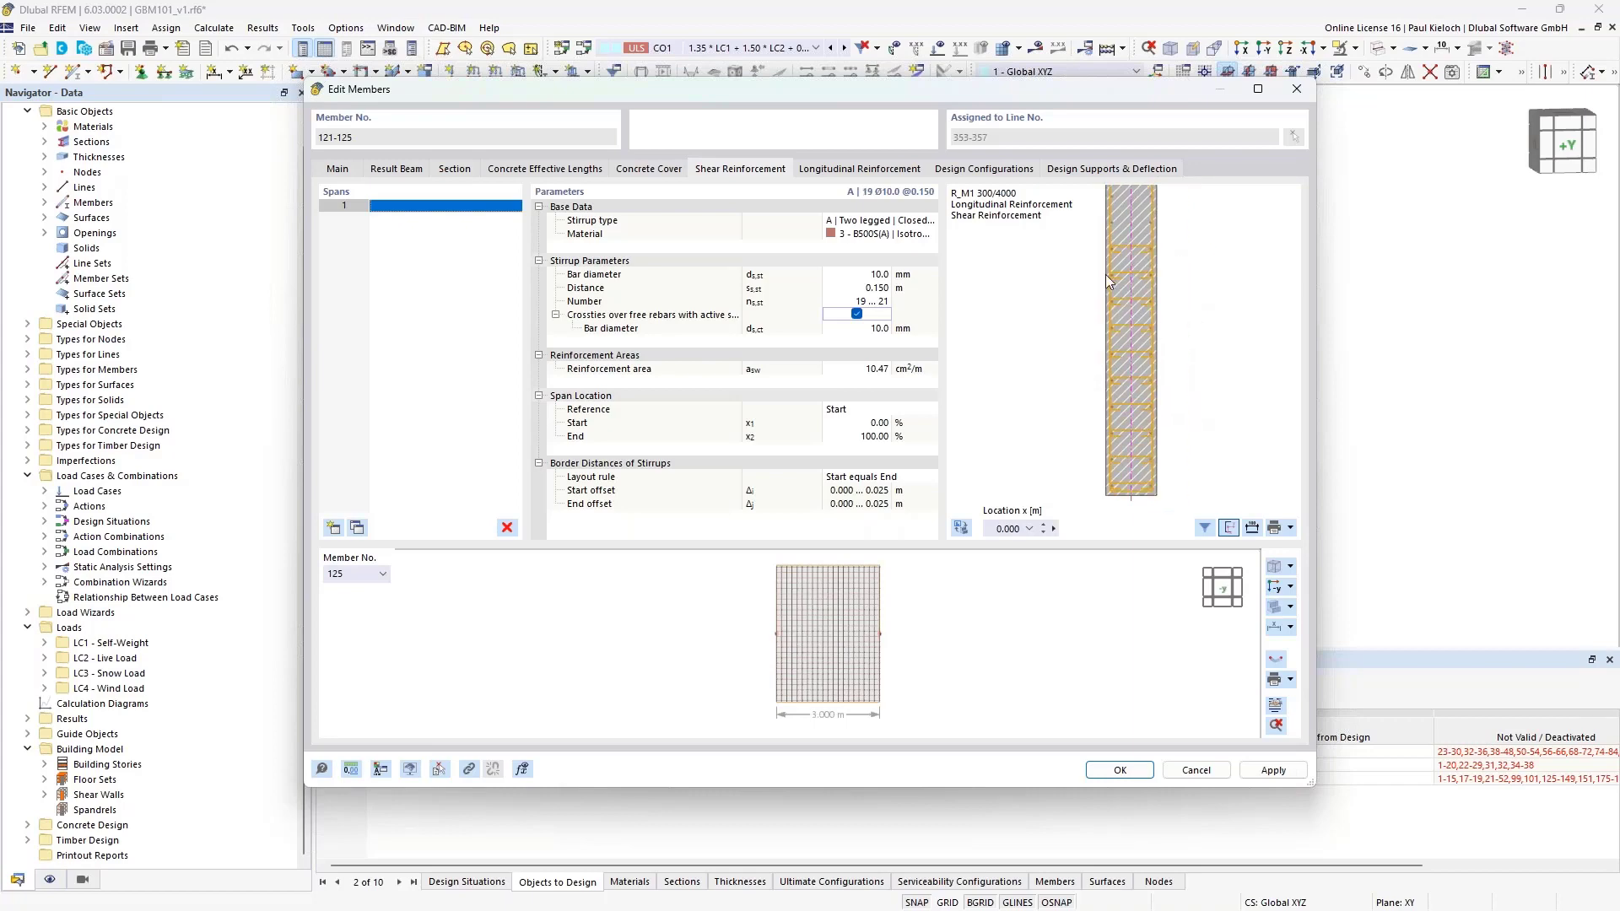
scroll(1125, 285, "up", 2)
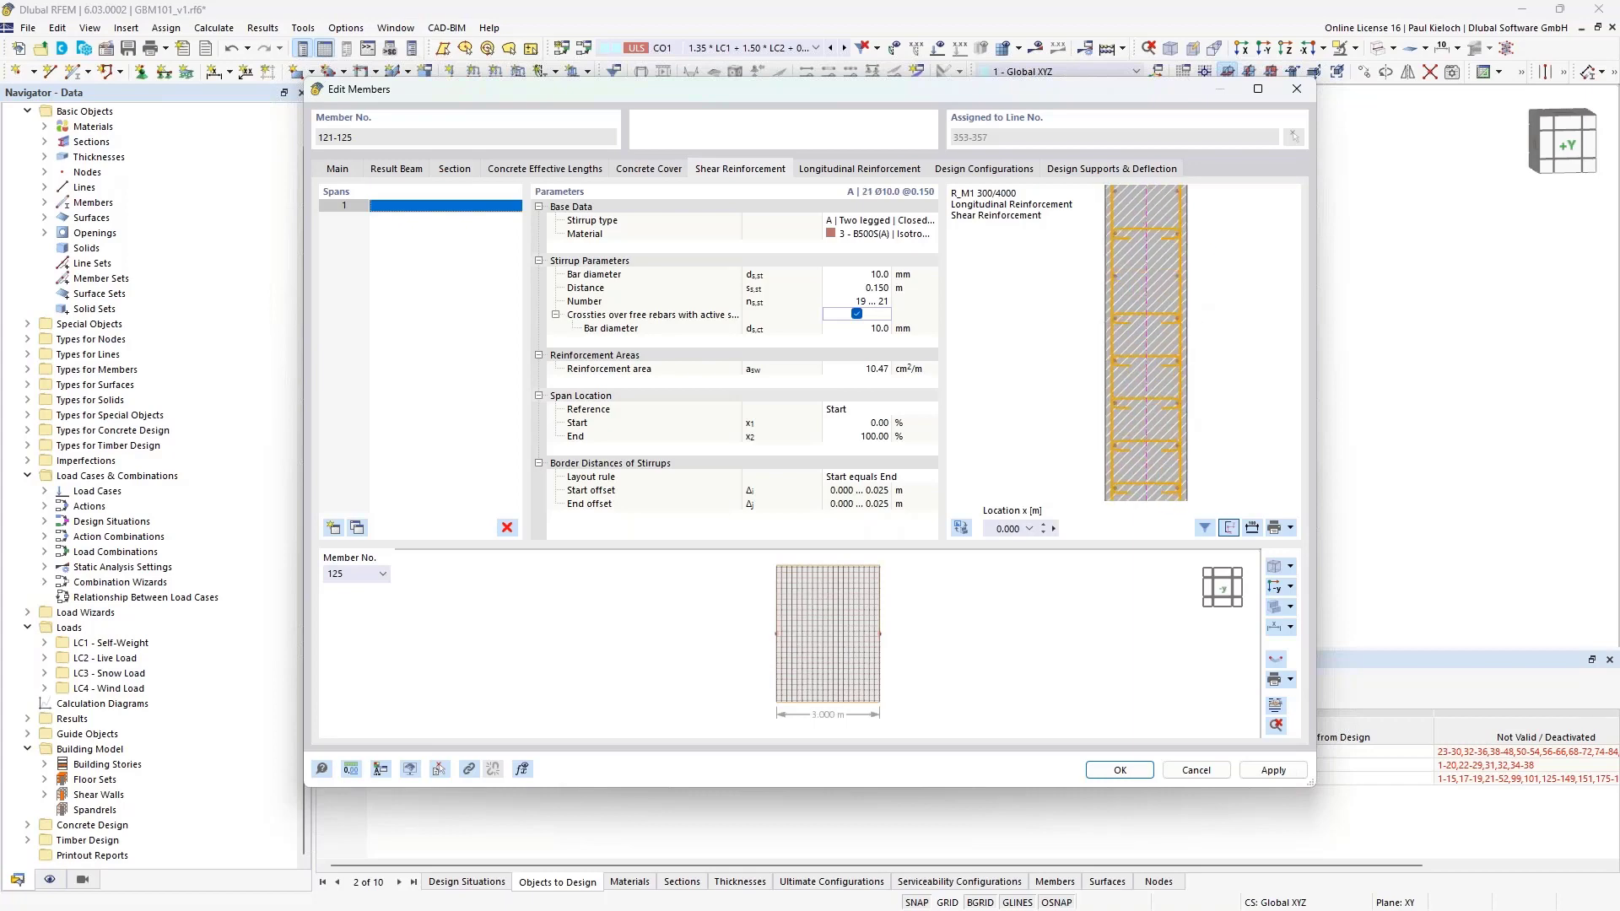
left_click(1113, 363)
scroll(1130, 354, "down", 2)
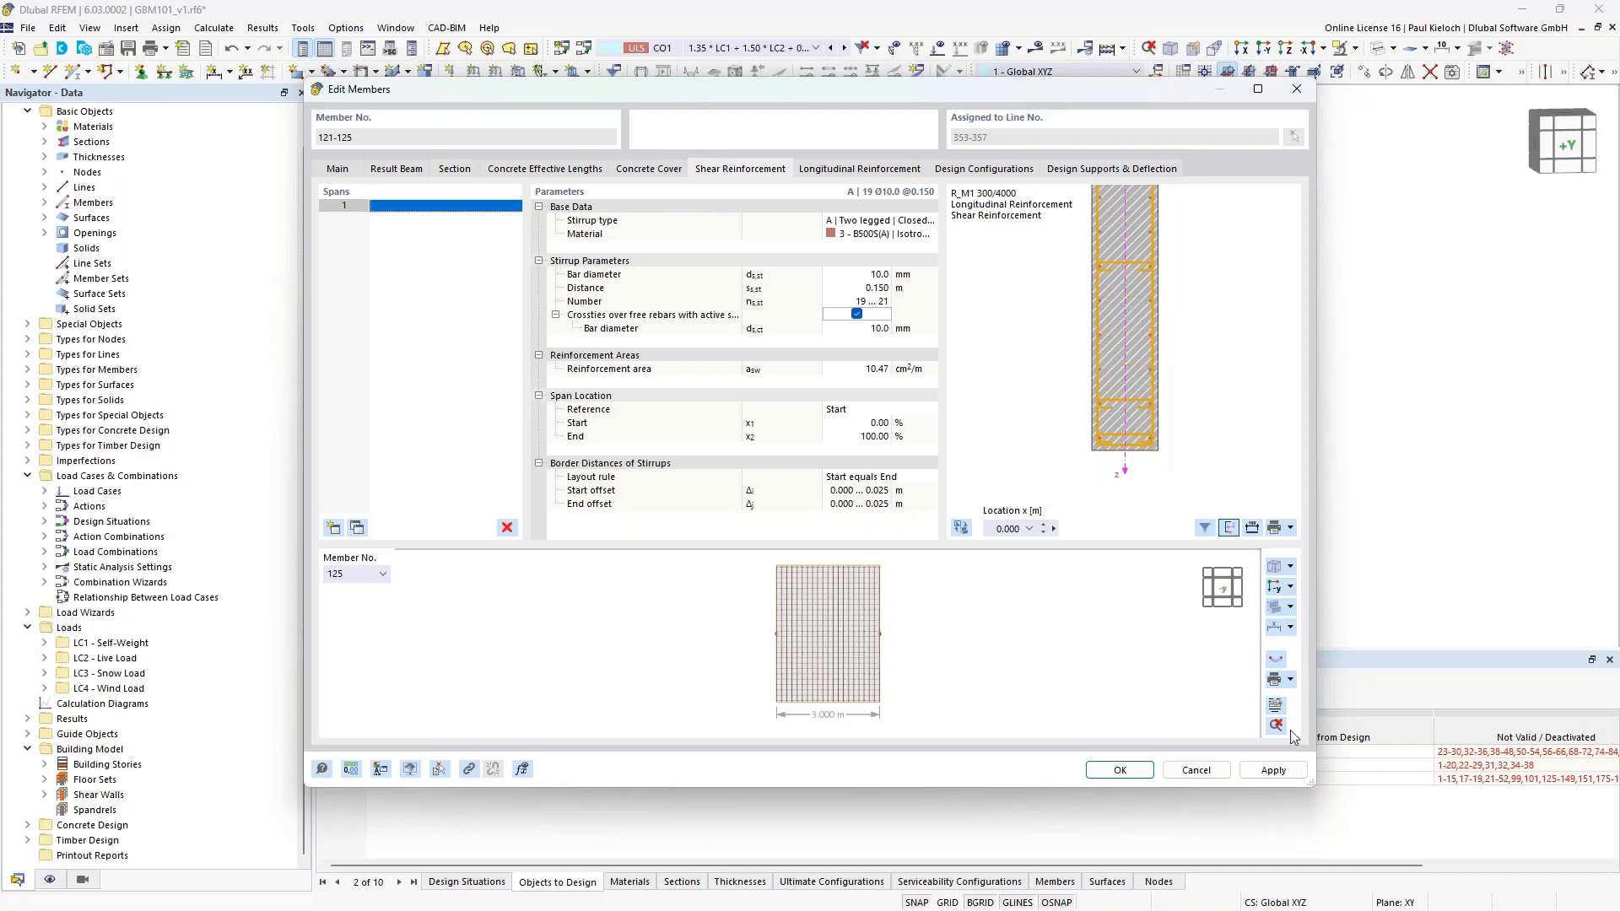
left_click(1276, 770)
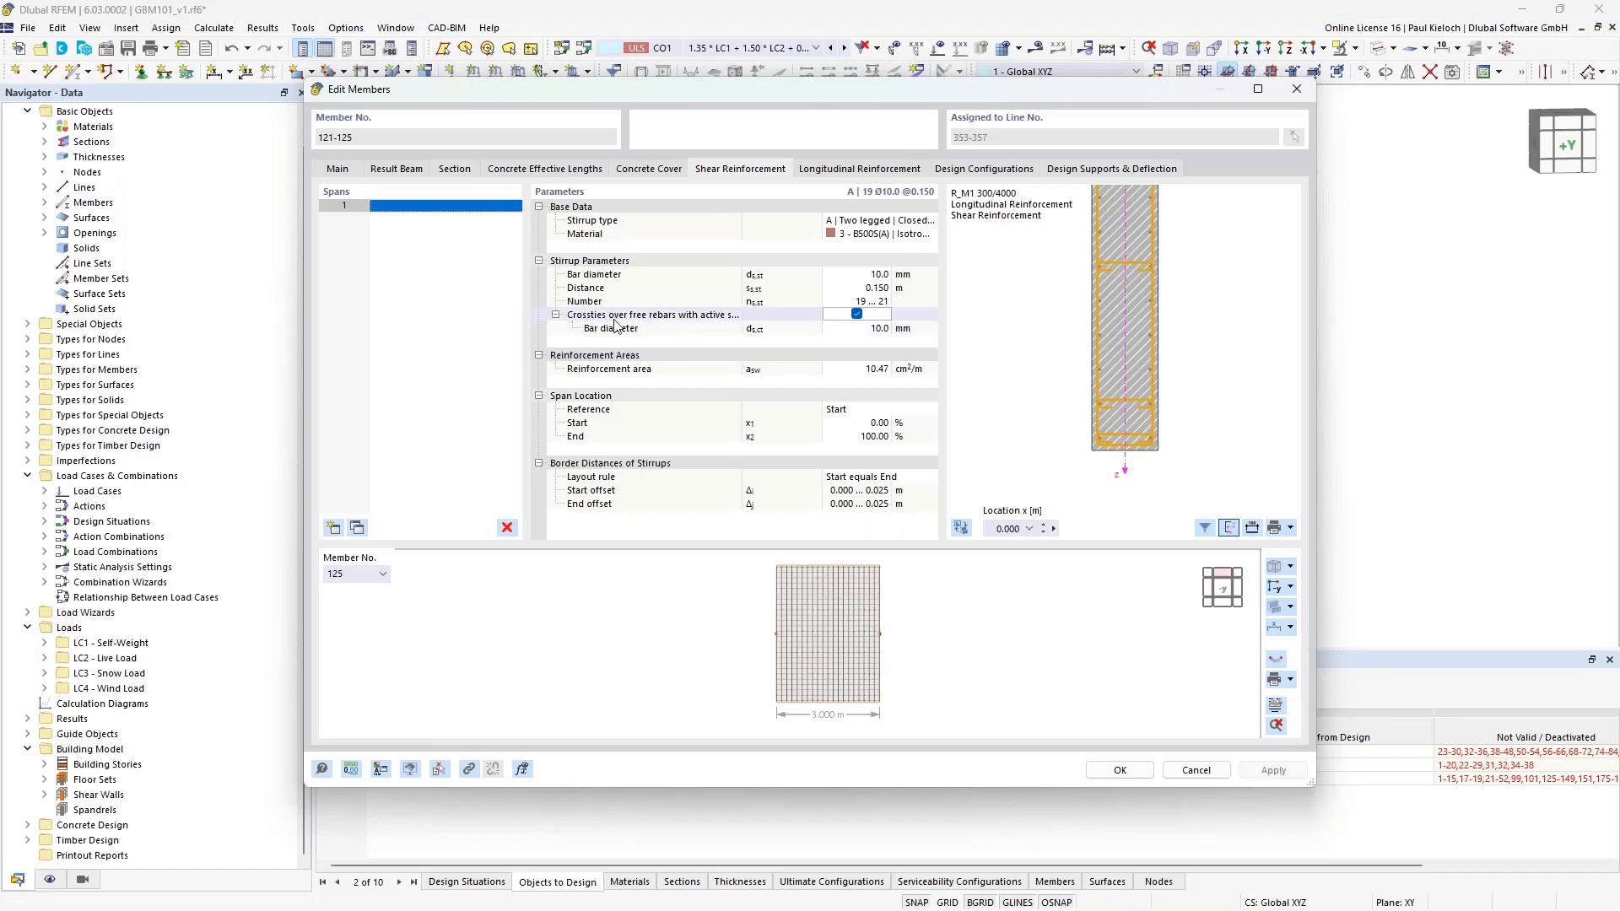
left_click(1120, 770)
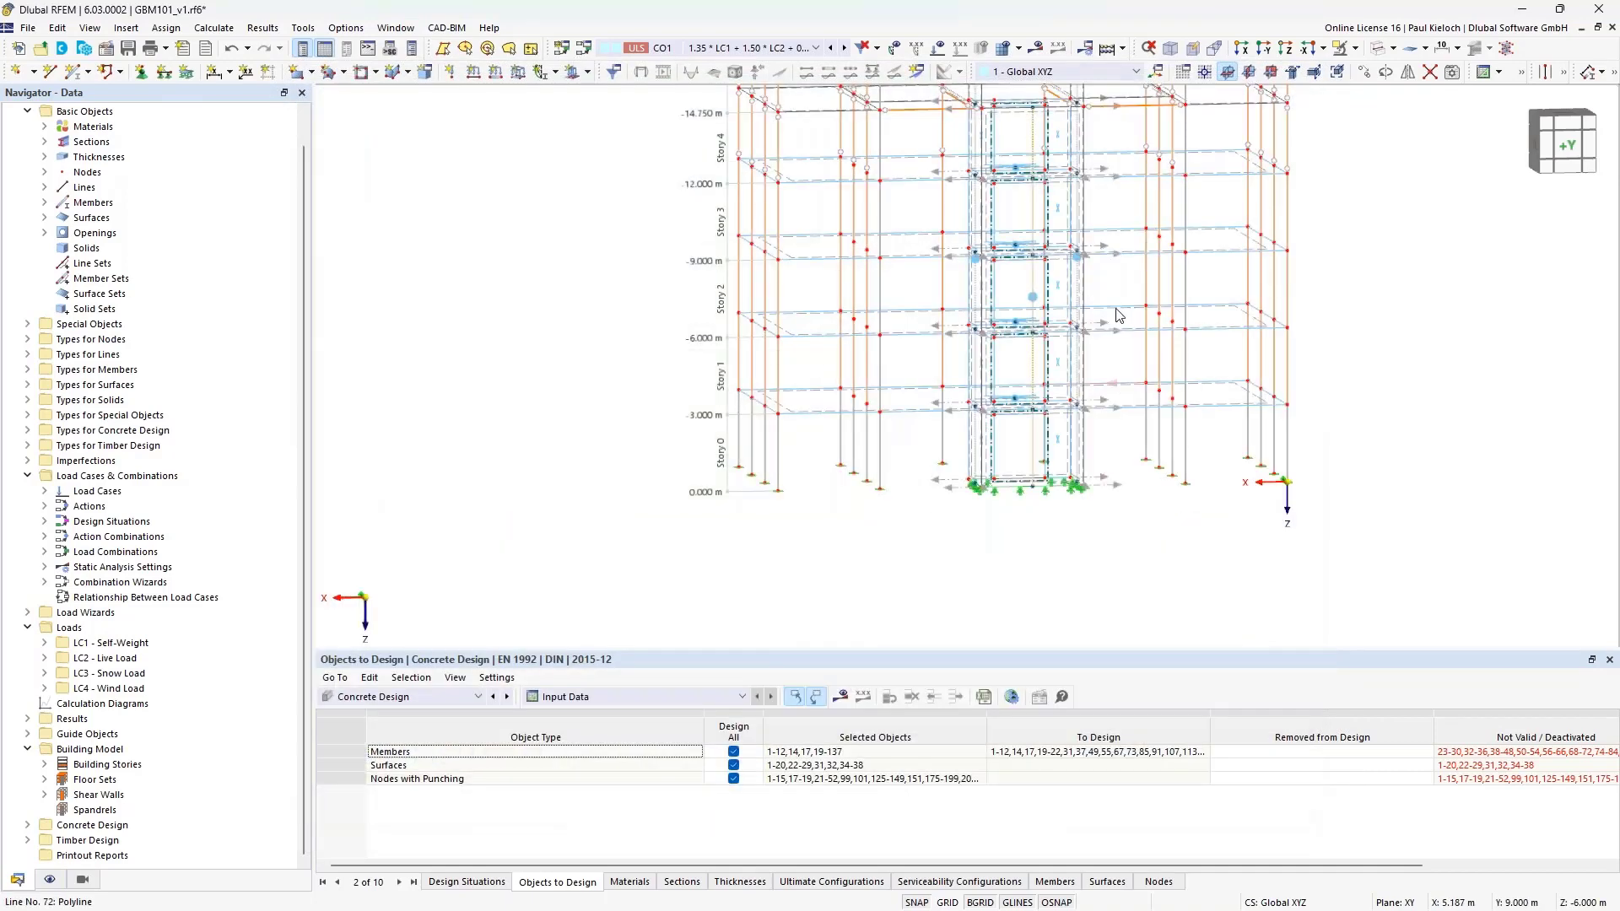
Show the concrete design types in the model temporarily to examine the core wall's reinforcement cage.
middle_click_drag(1119, 388, 1008, 358)
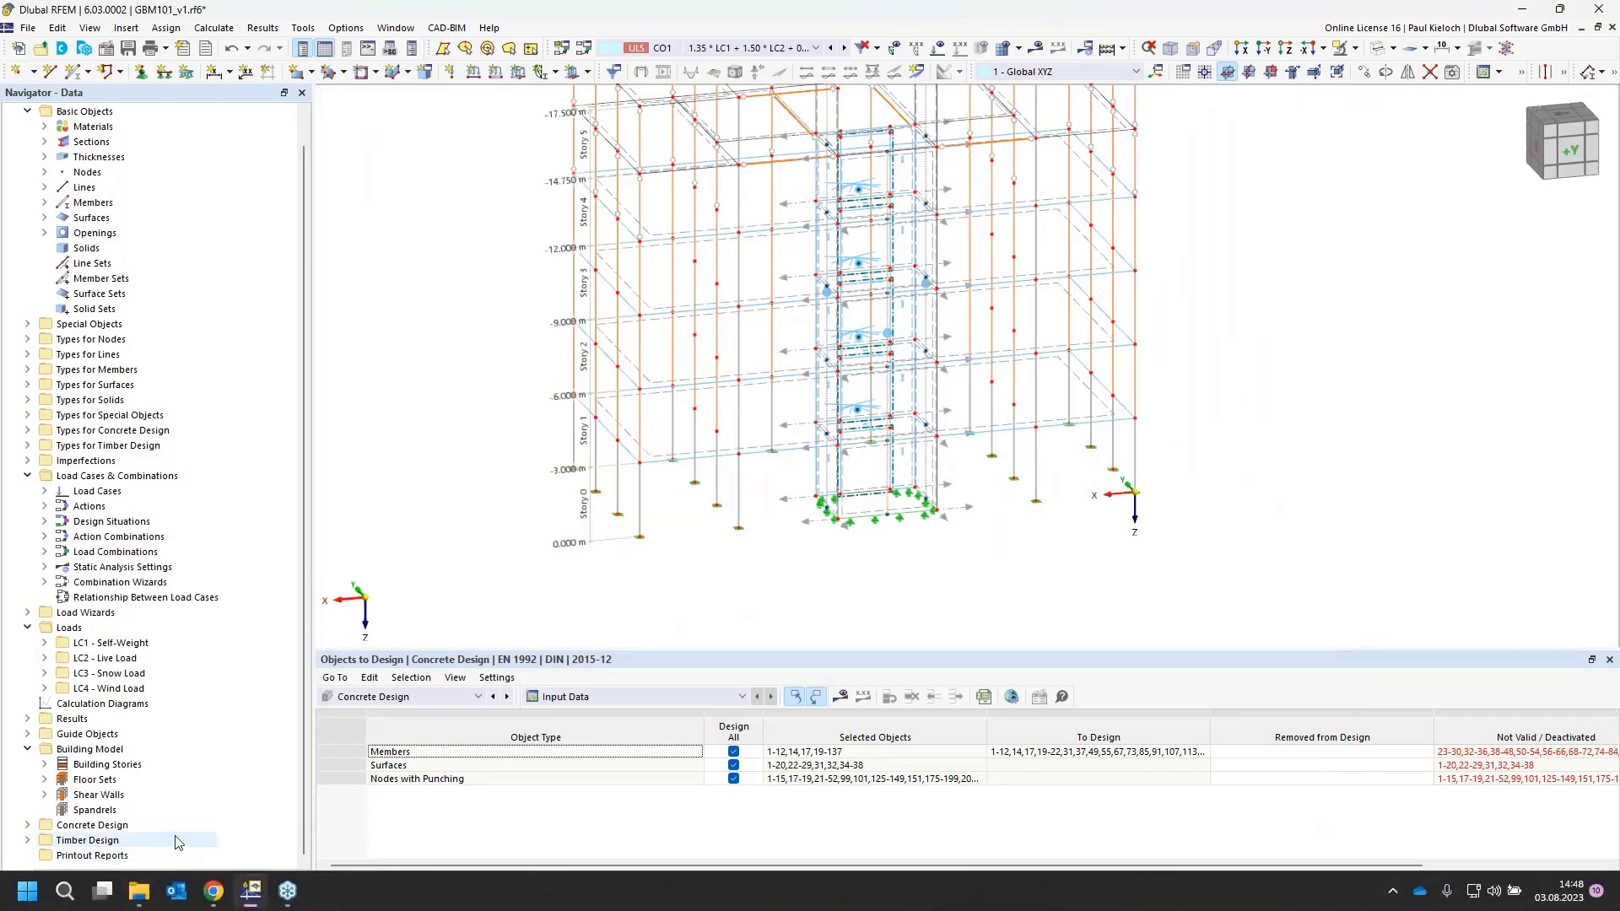
left_click(50, 878)
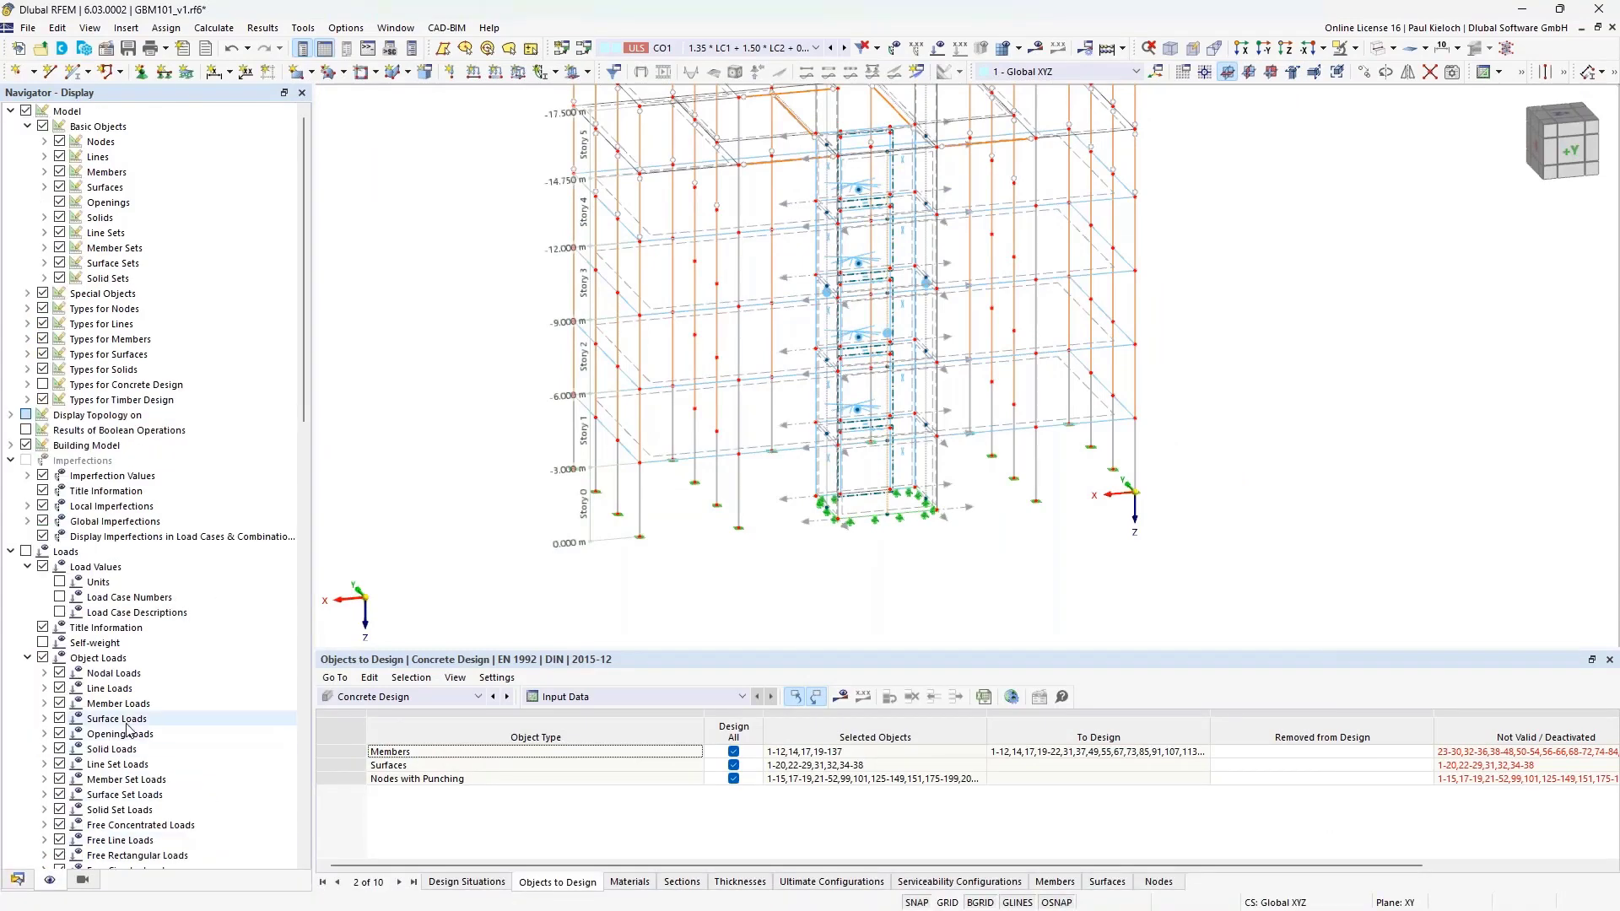
left_click(43, 385)
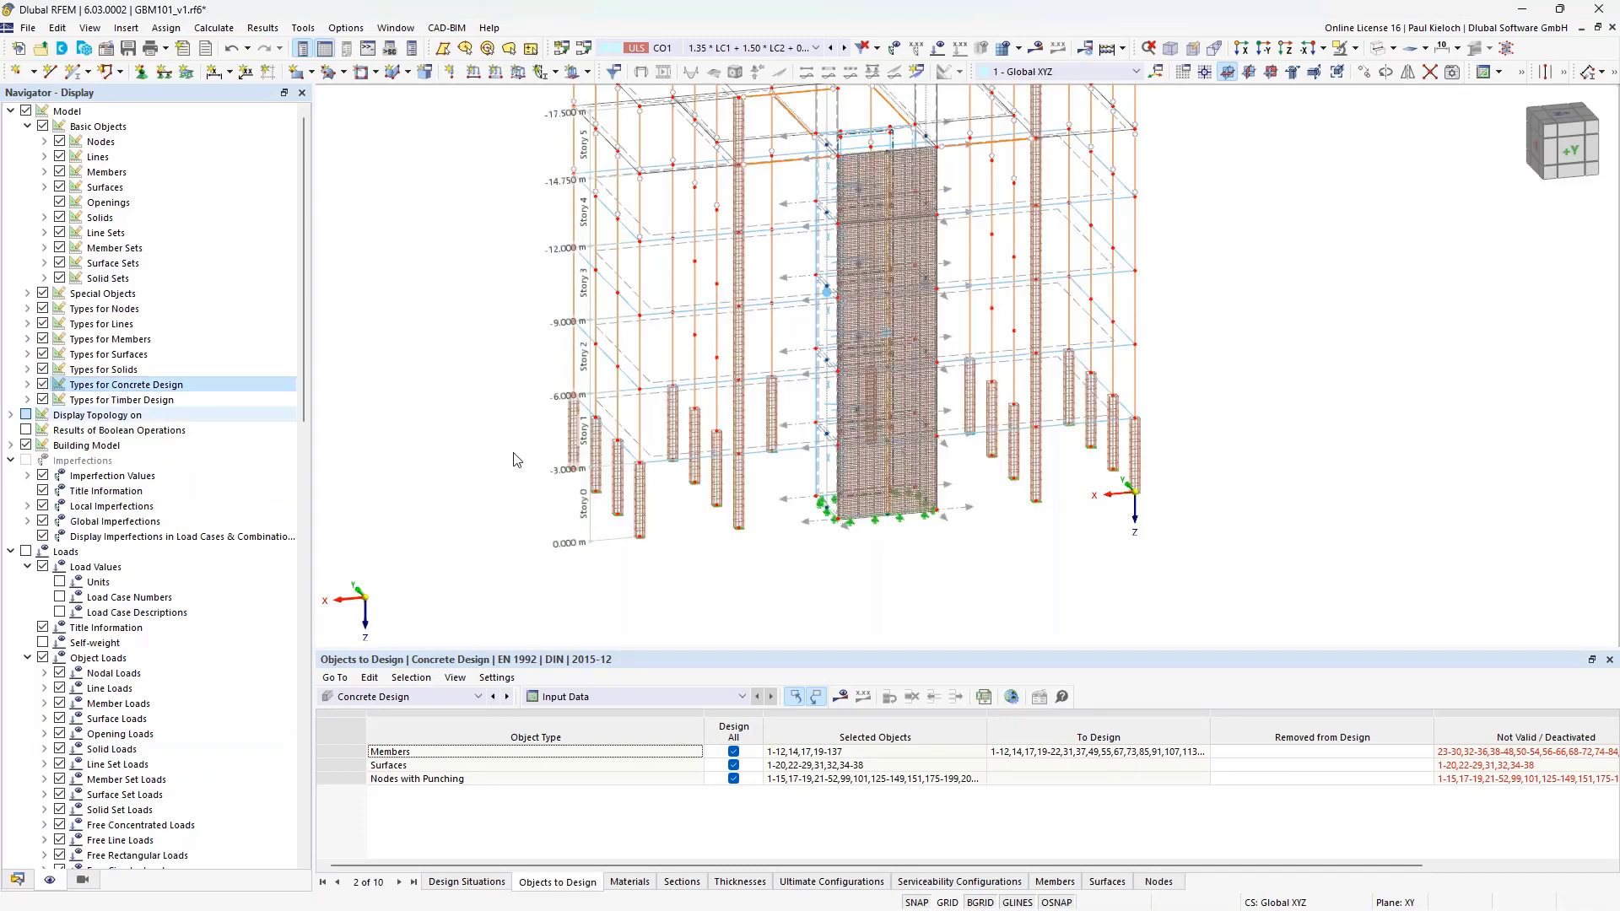
scroll(707, 417, "up", 1)
scroll(706, 412, "up", 10)
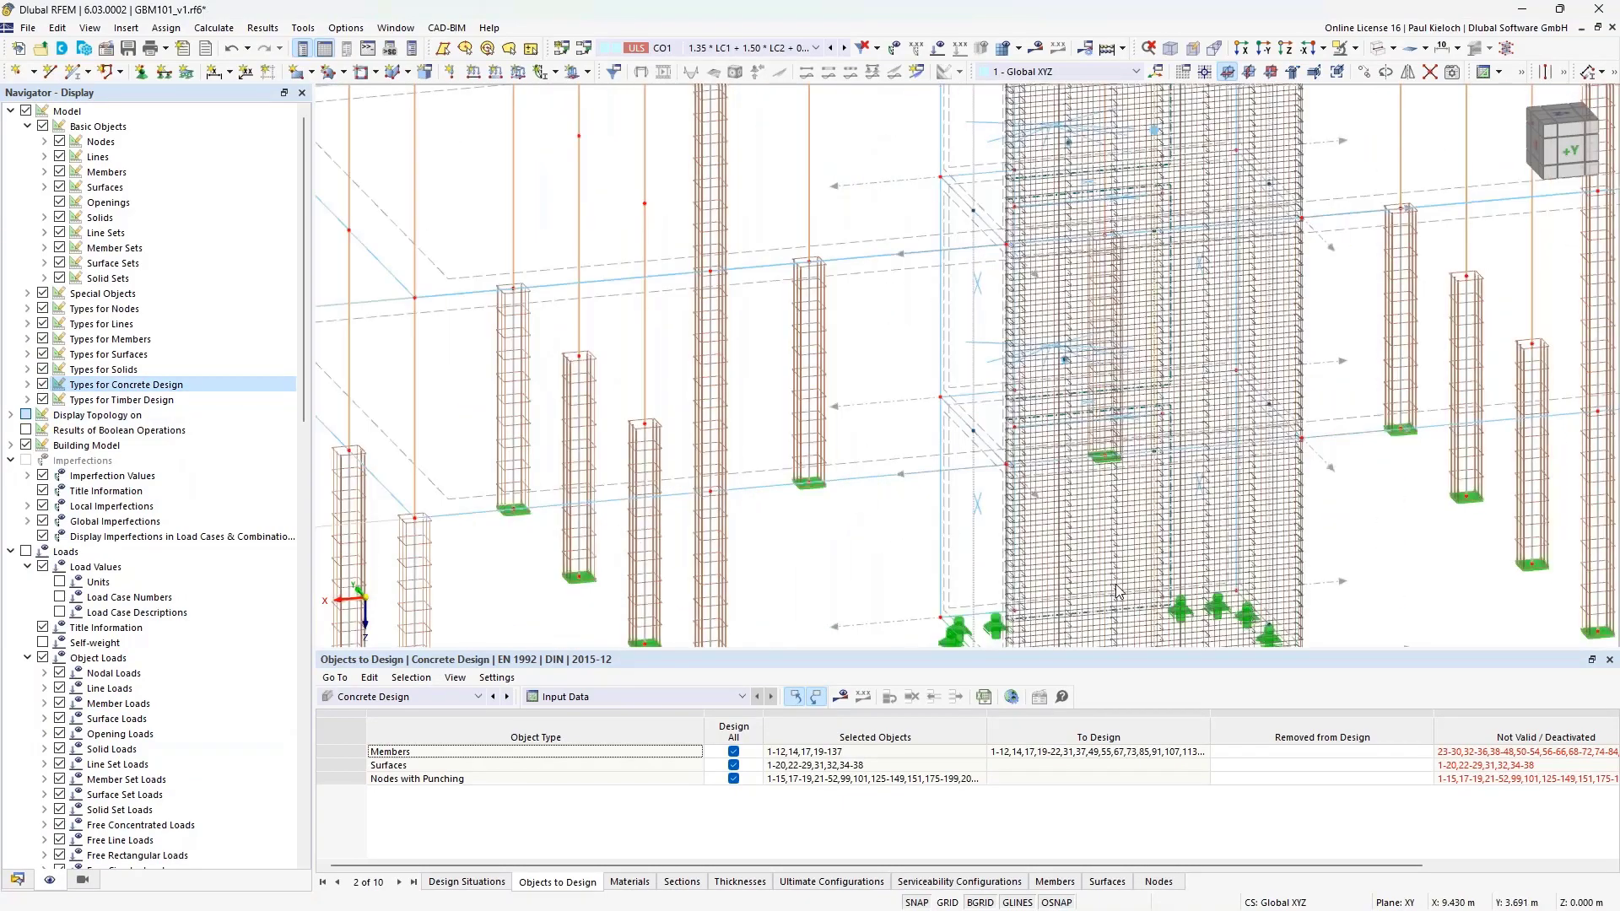
middle_click_drag(907, 291, 884, 277)
scroll(884, 276, "down", 10)
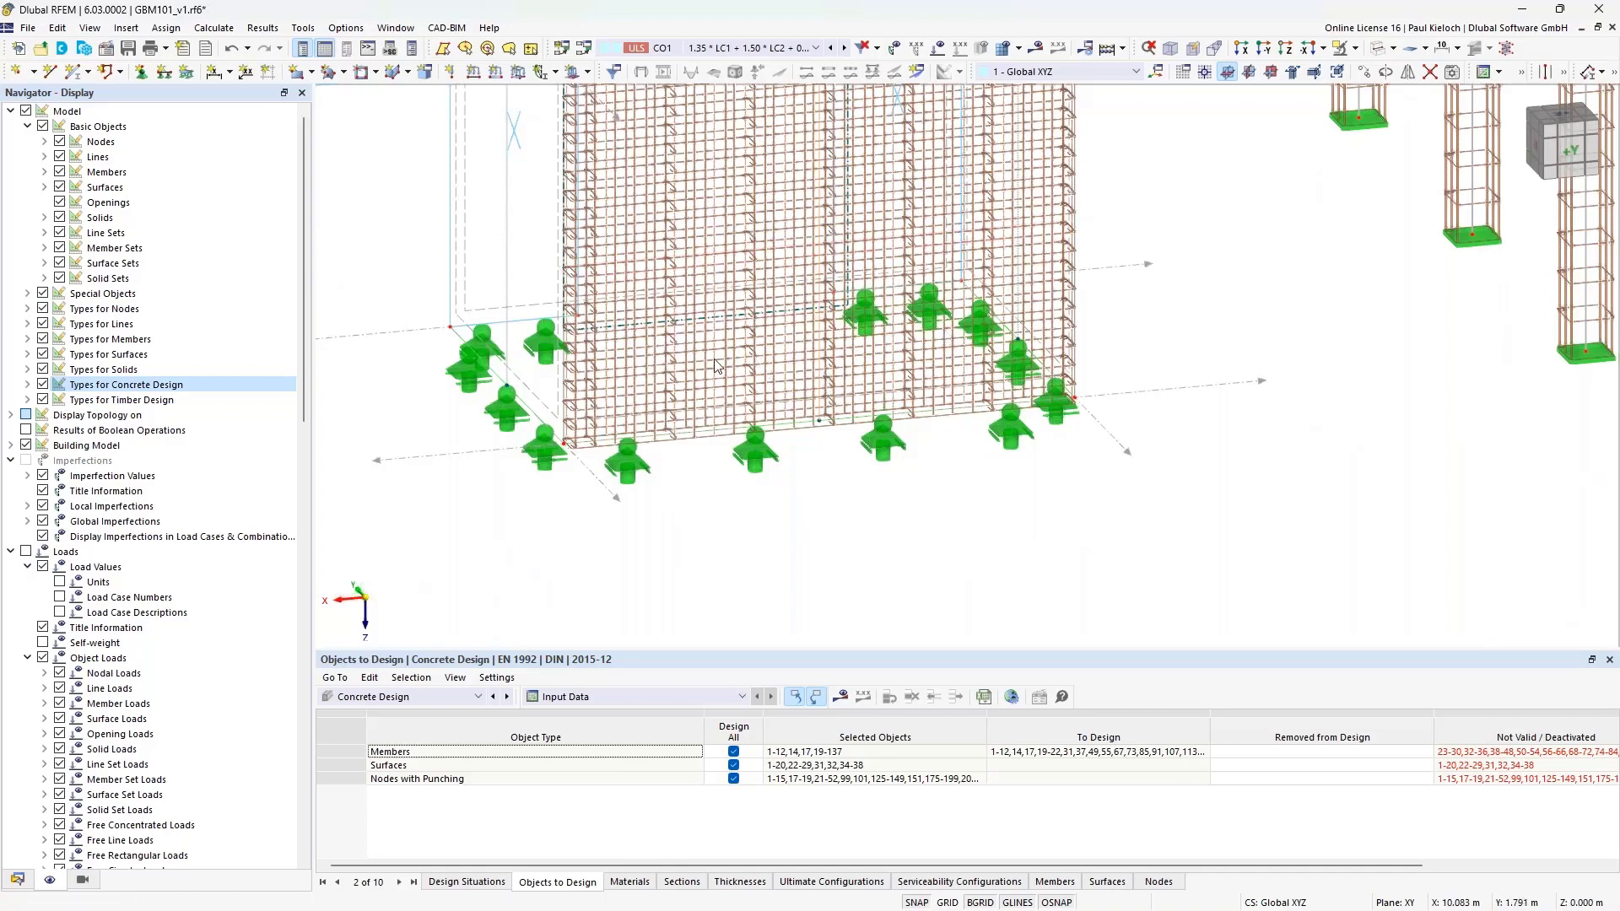
left_click(42, 385)
Turn off designing all members, surfaces and nodes with punching in the concrete design's objects to design.
scroll(599, 487, "down", 3)
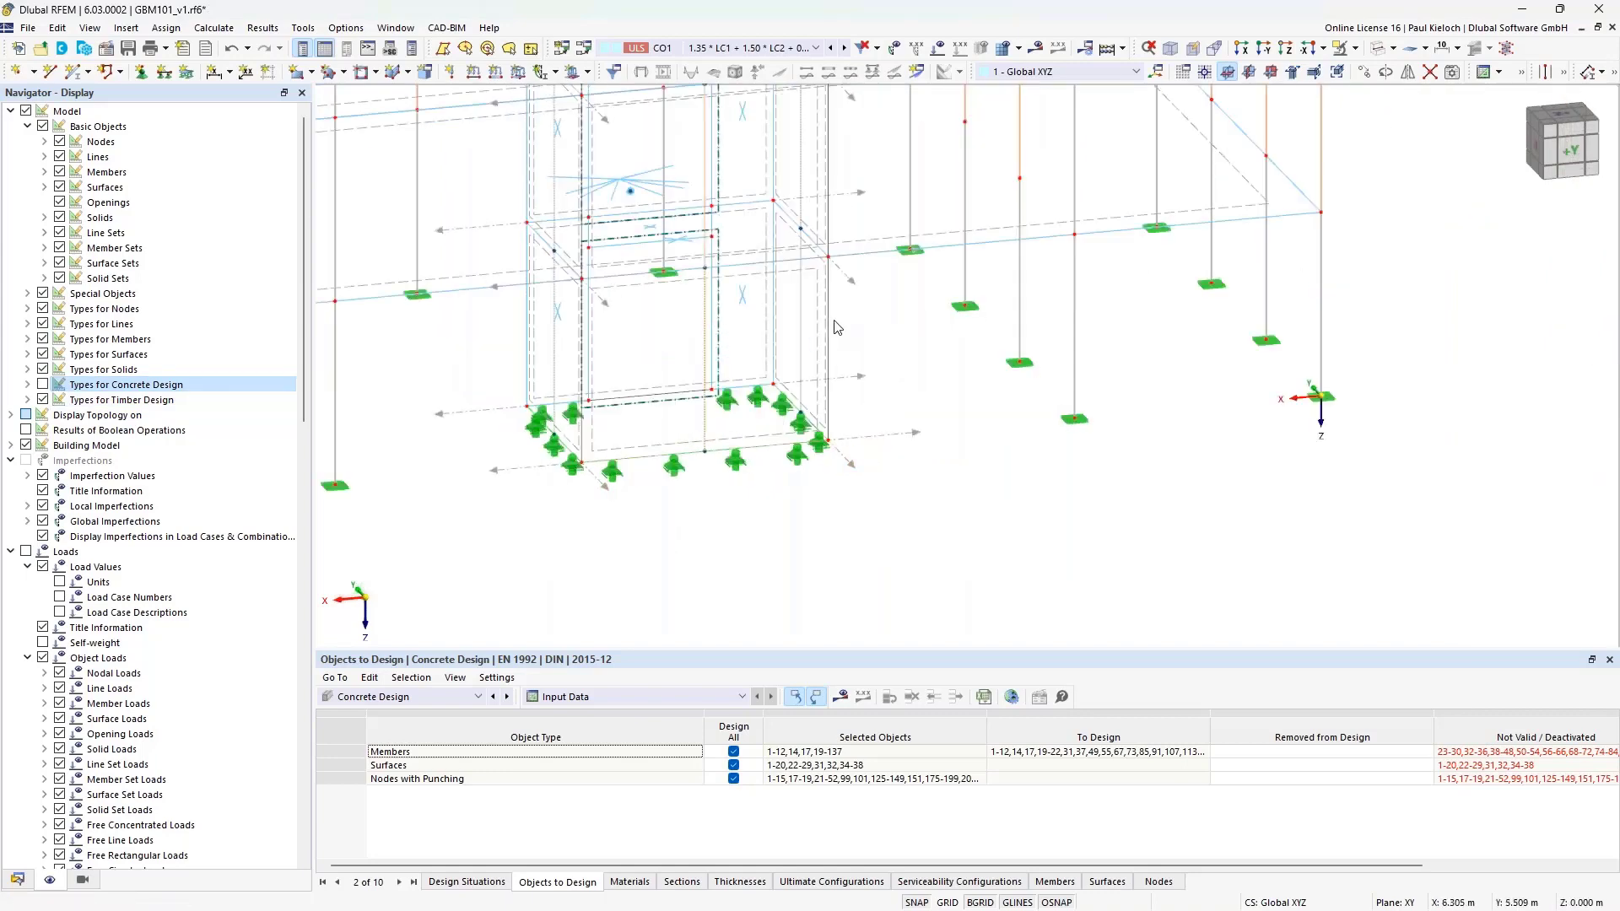
middle_click_drag(832, 326, 886, 431, "ctrl")
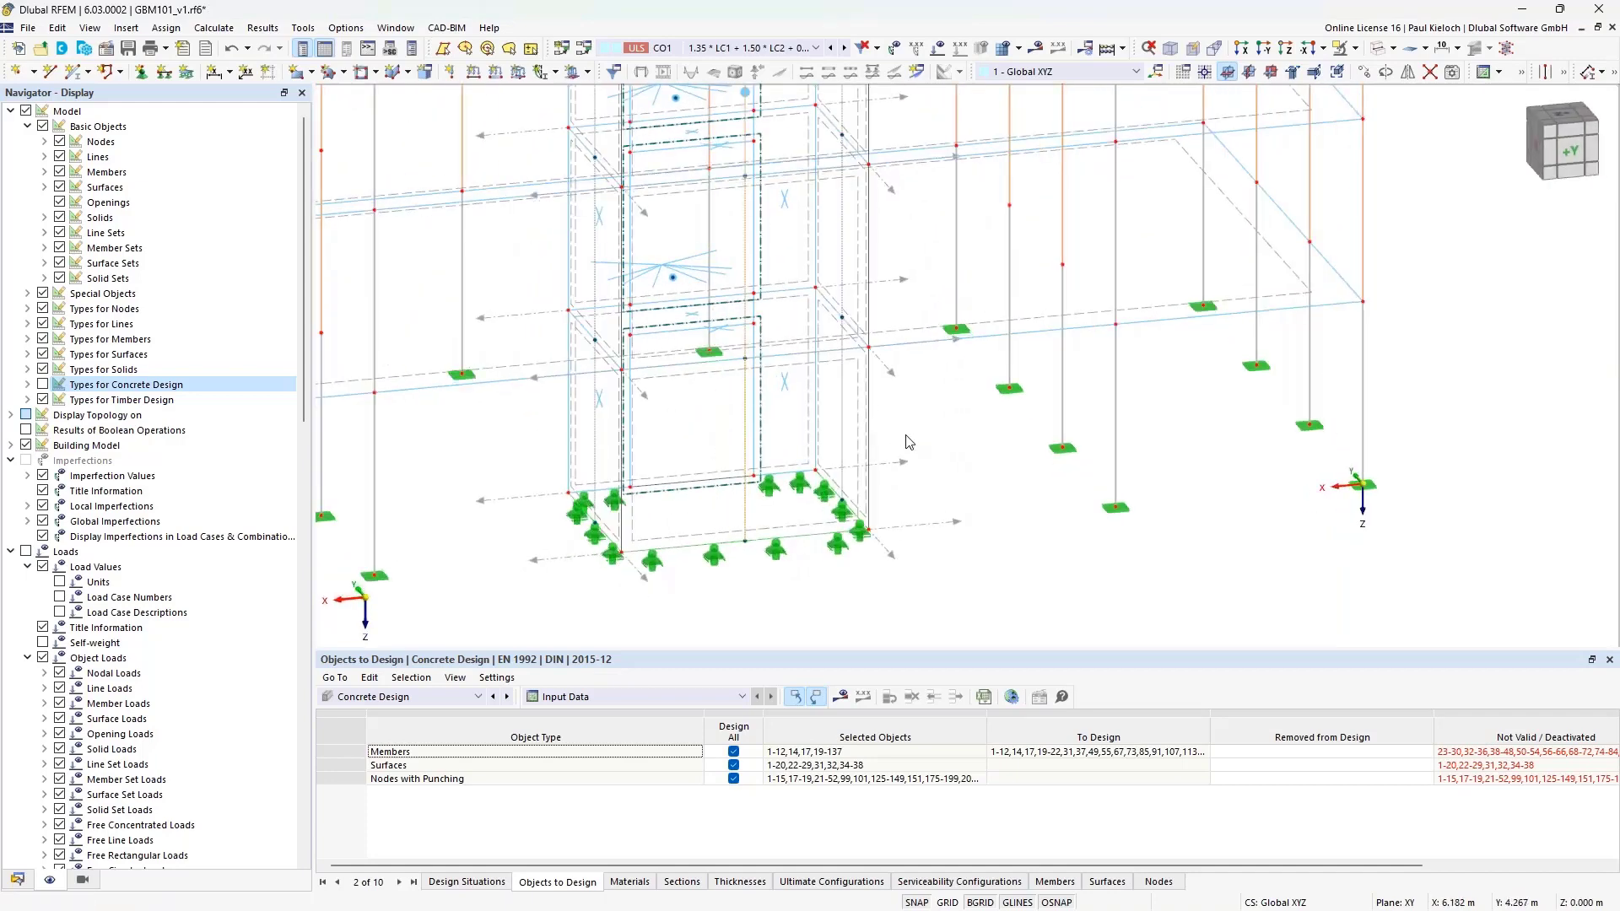
scroll(906, 436, "down", 1)
scroll(908, 442, "down", 1)
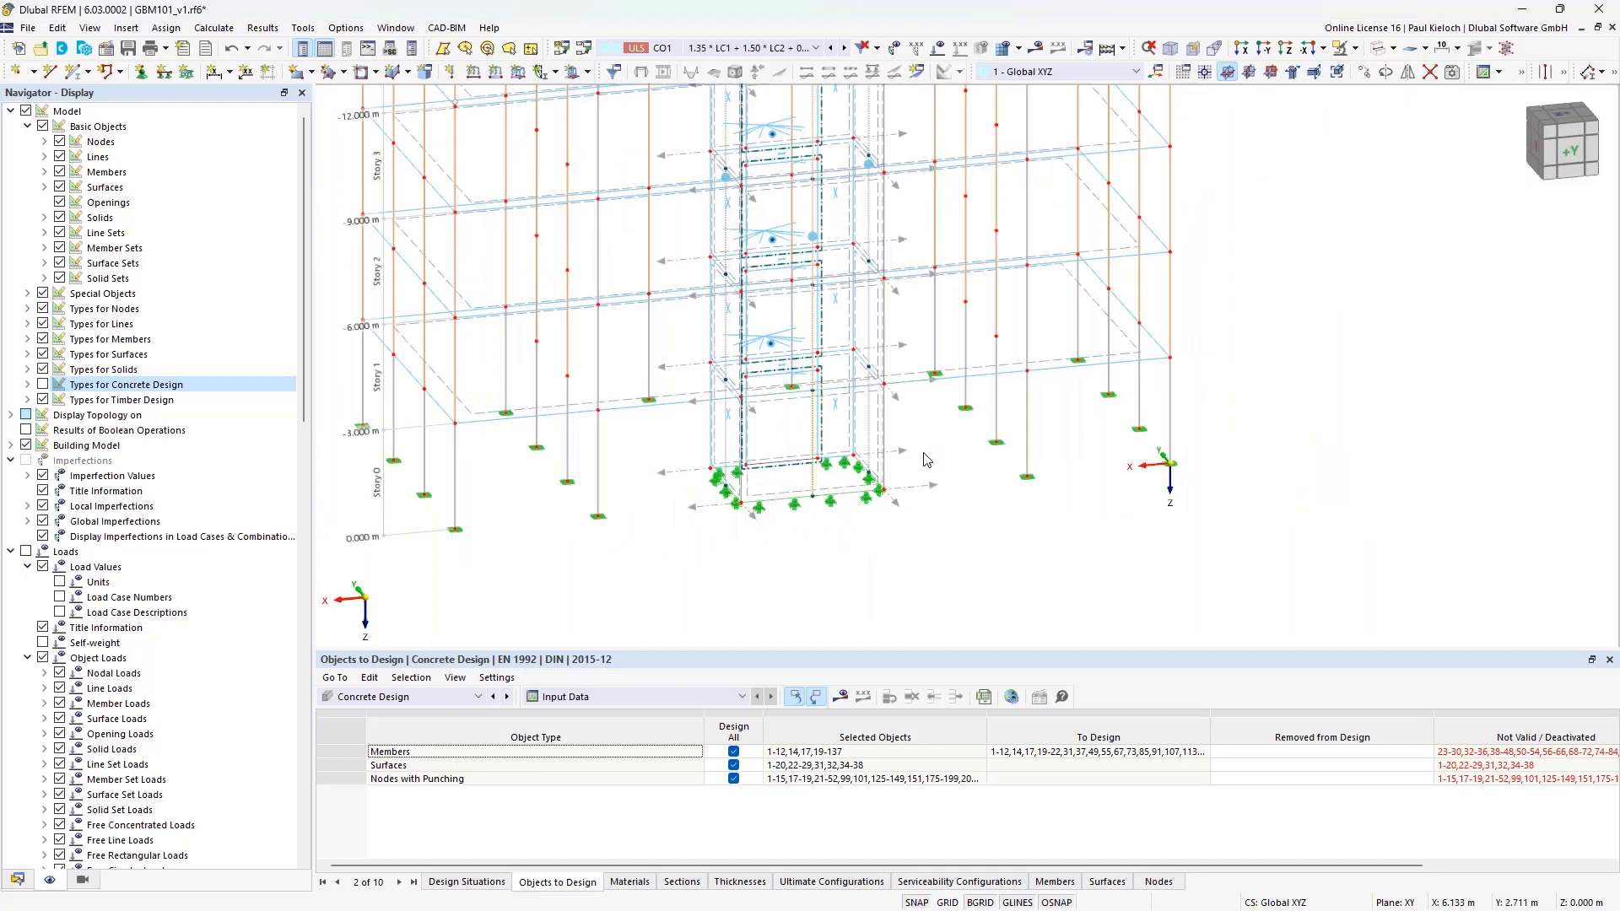
left_click(733, 751)
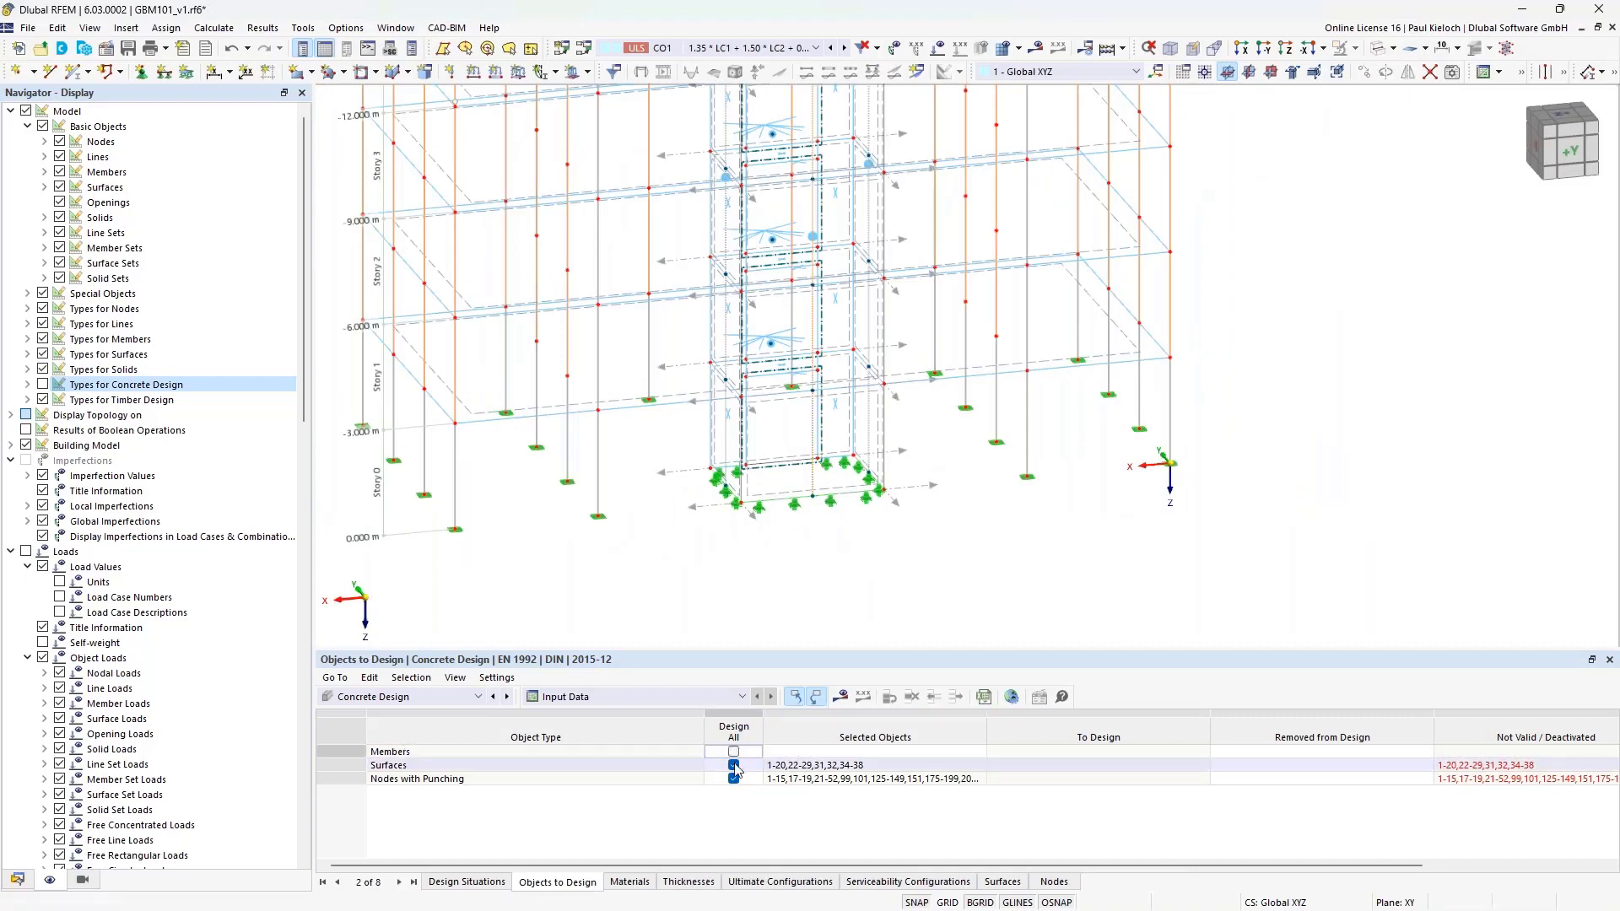
left_click(733, 765)
left_click(733, 779)
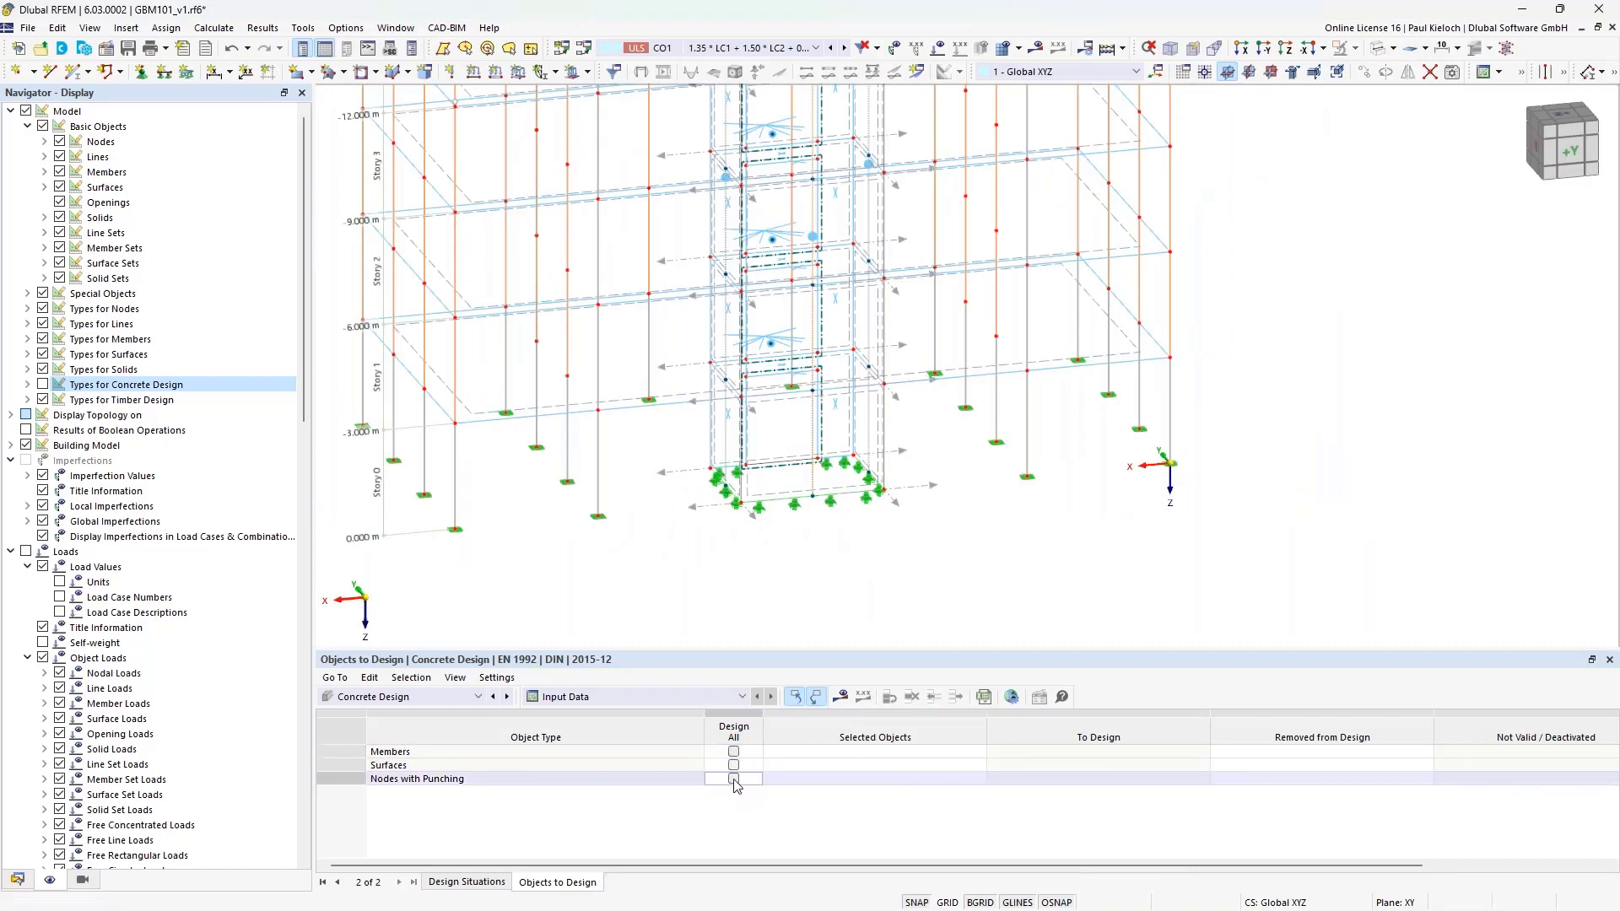
Select only the core wall result beams, members 121-125, in the model as the members for concrete design.
left_click(822, 751)
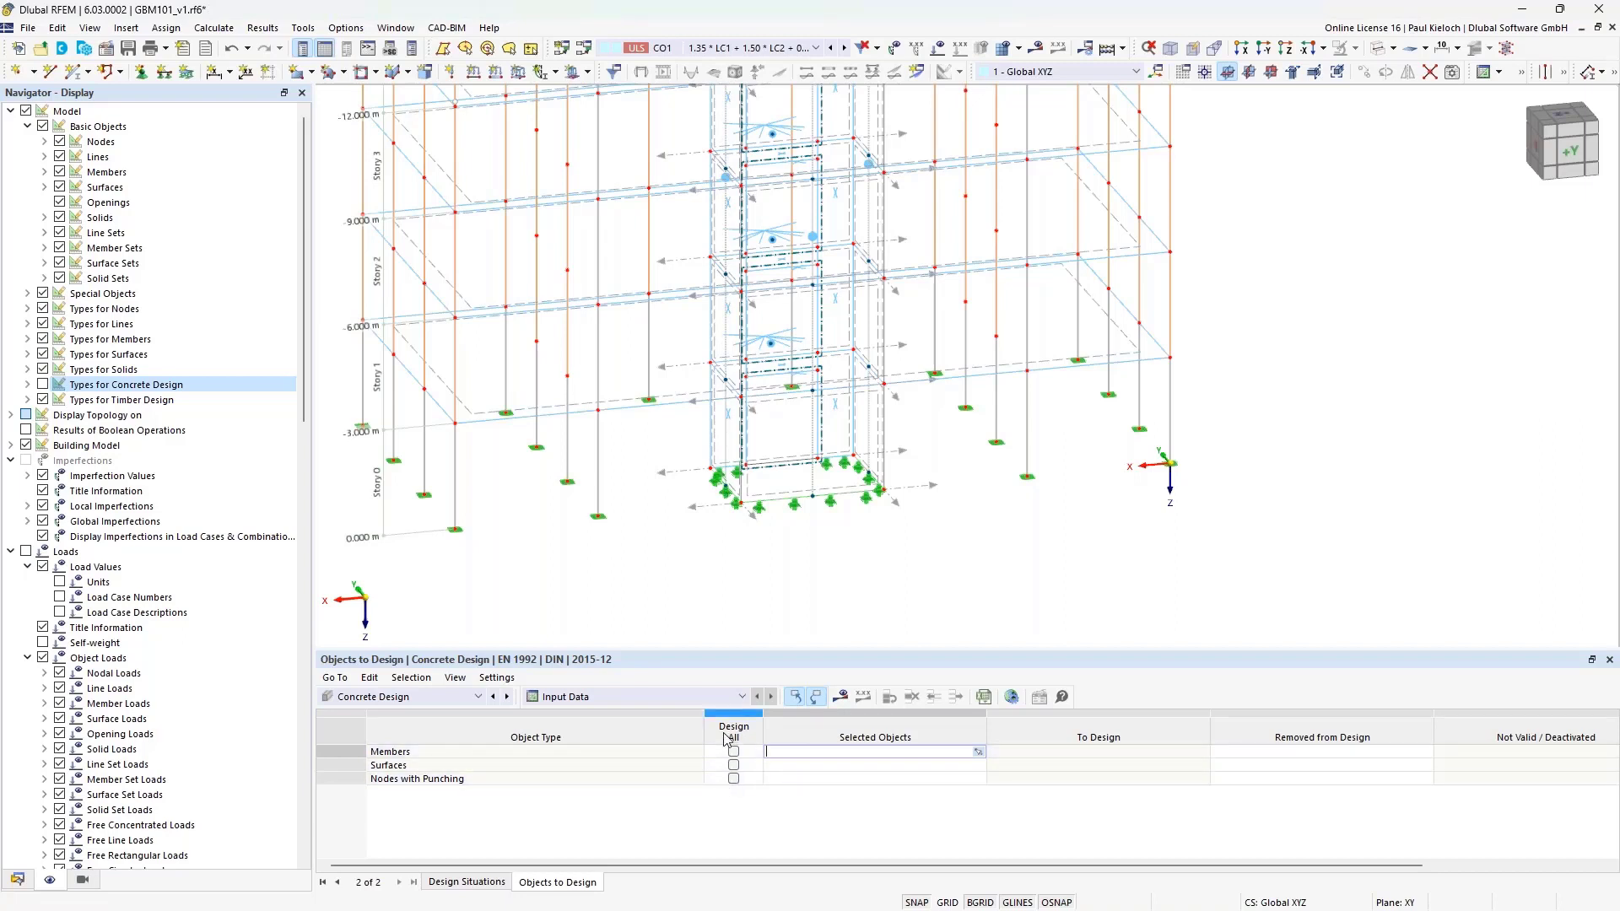
left_click(977, 751)
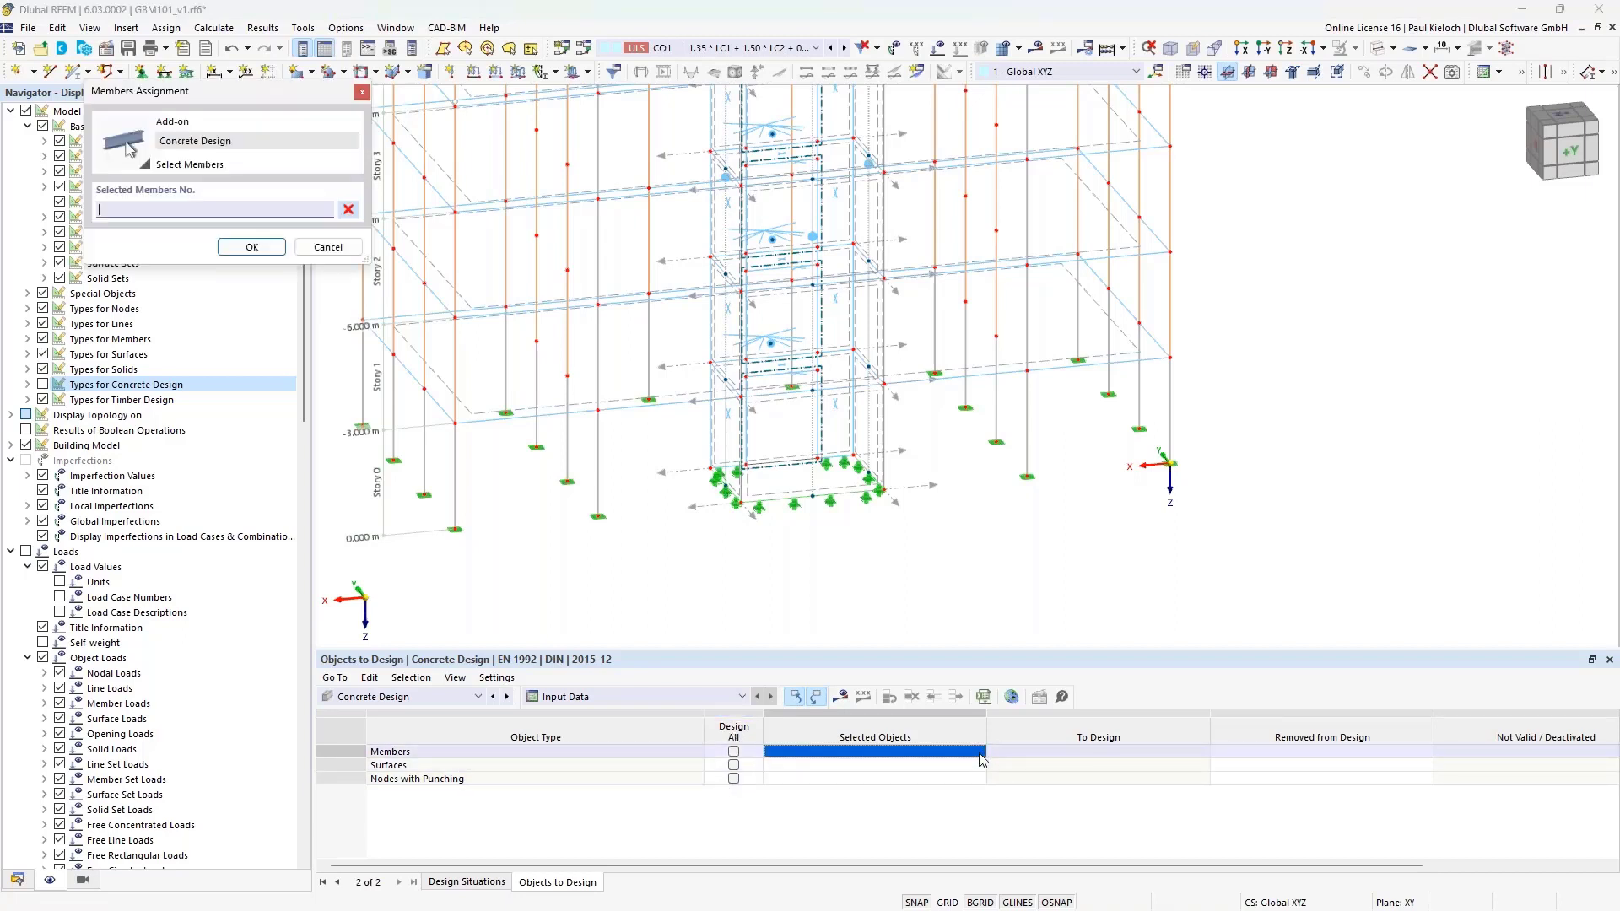
left_click(820, 443)
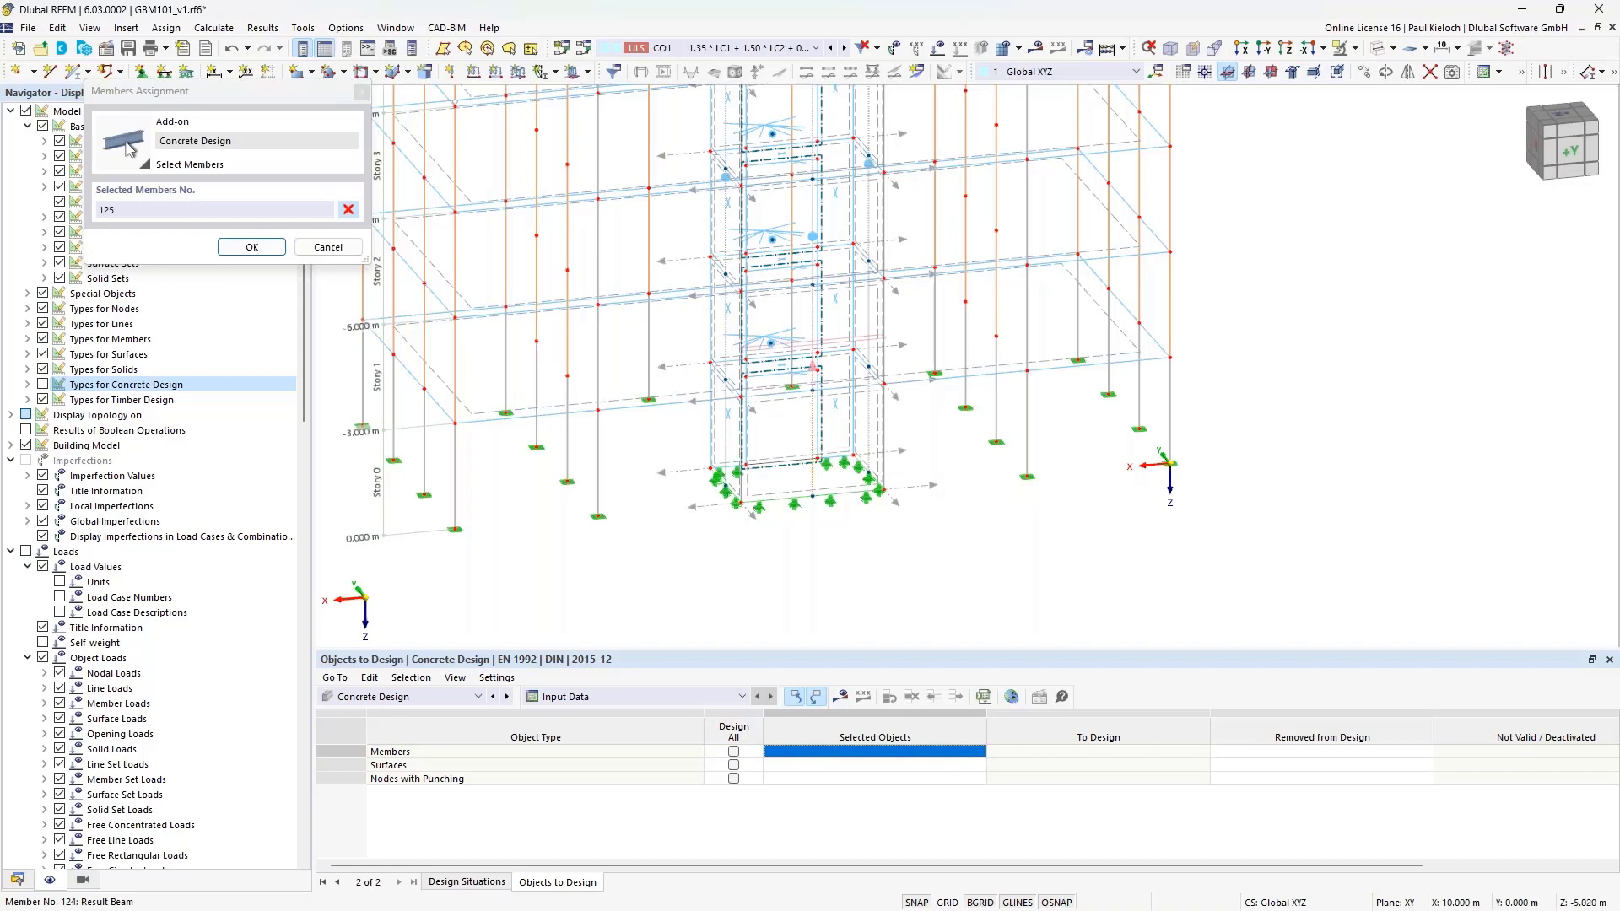
left_click(812, 206)
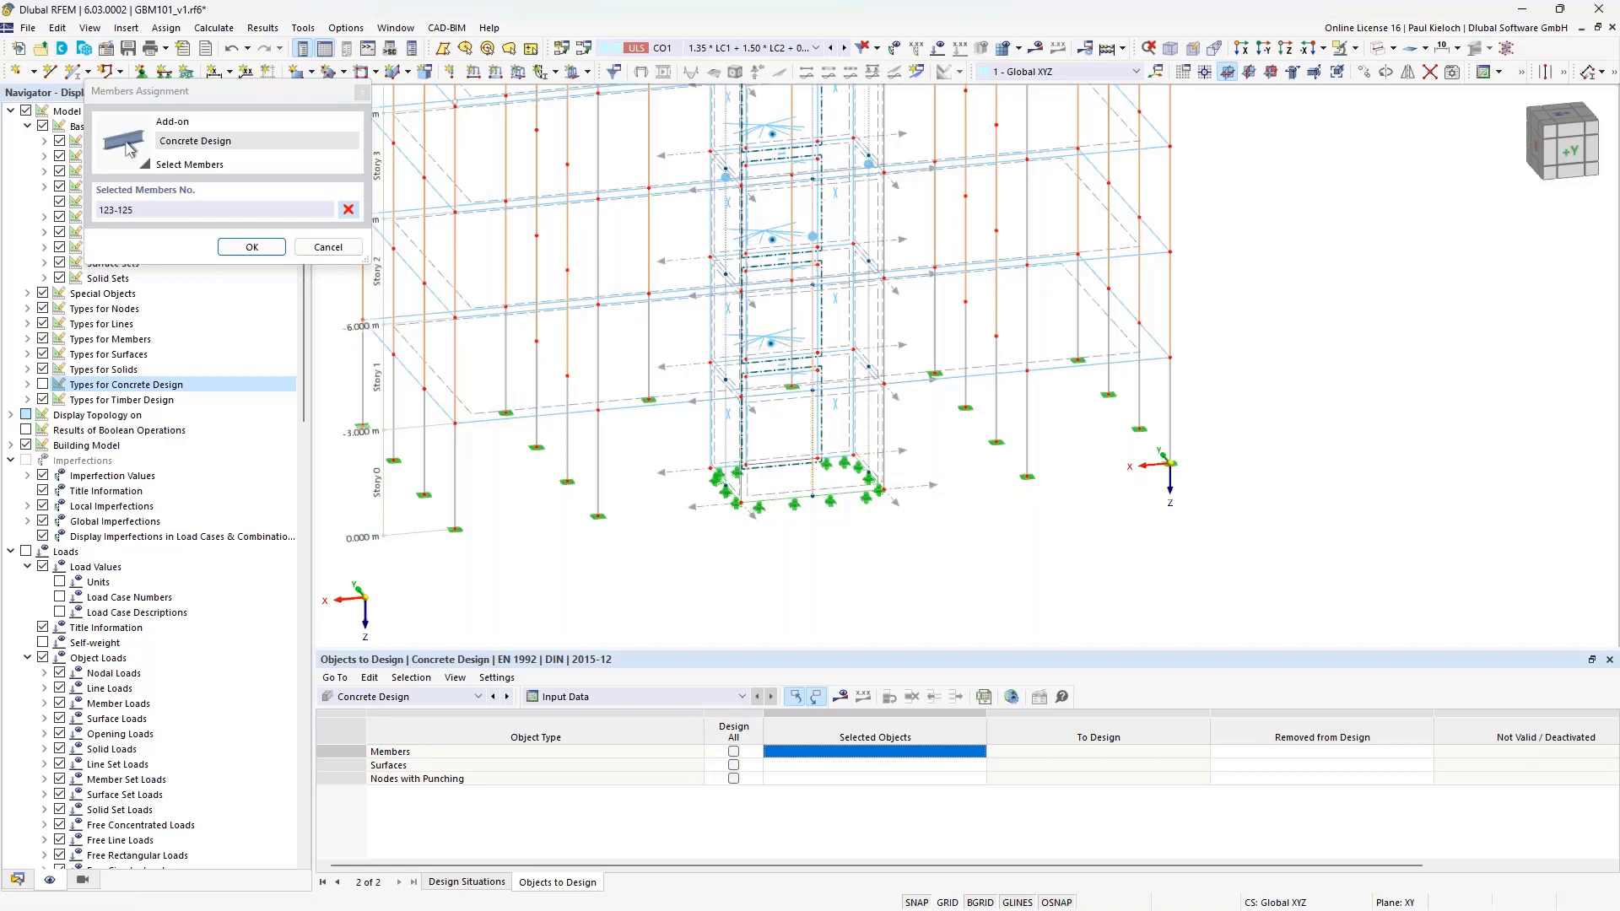
middle_click_drag(804, 100, 804, 204)
left_click(810, 206)
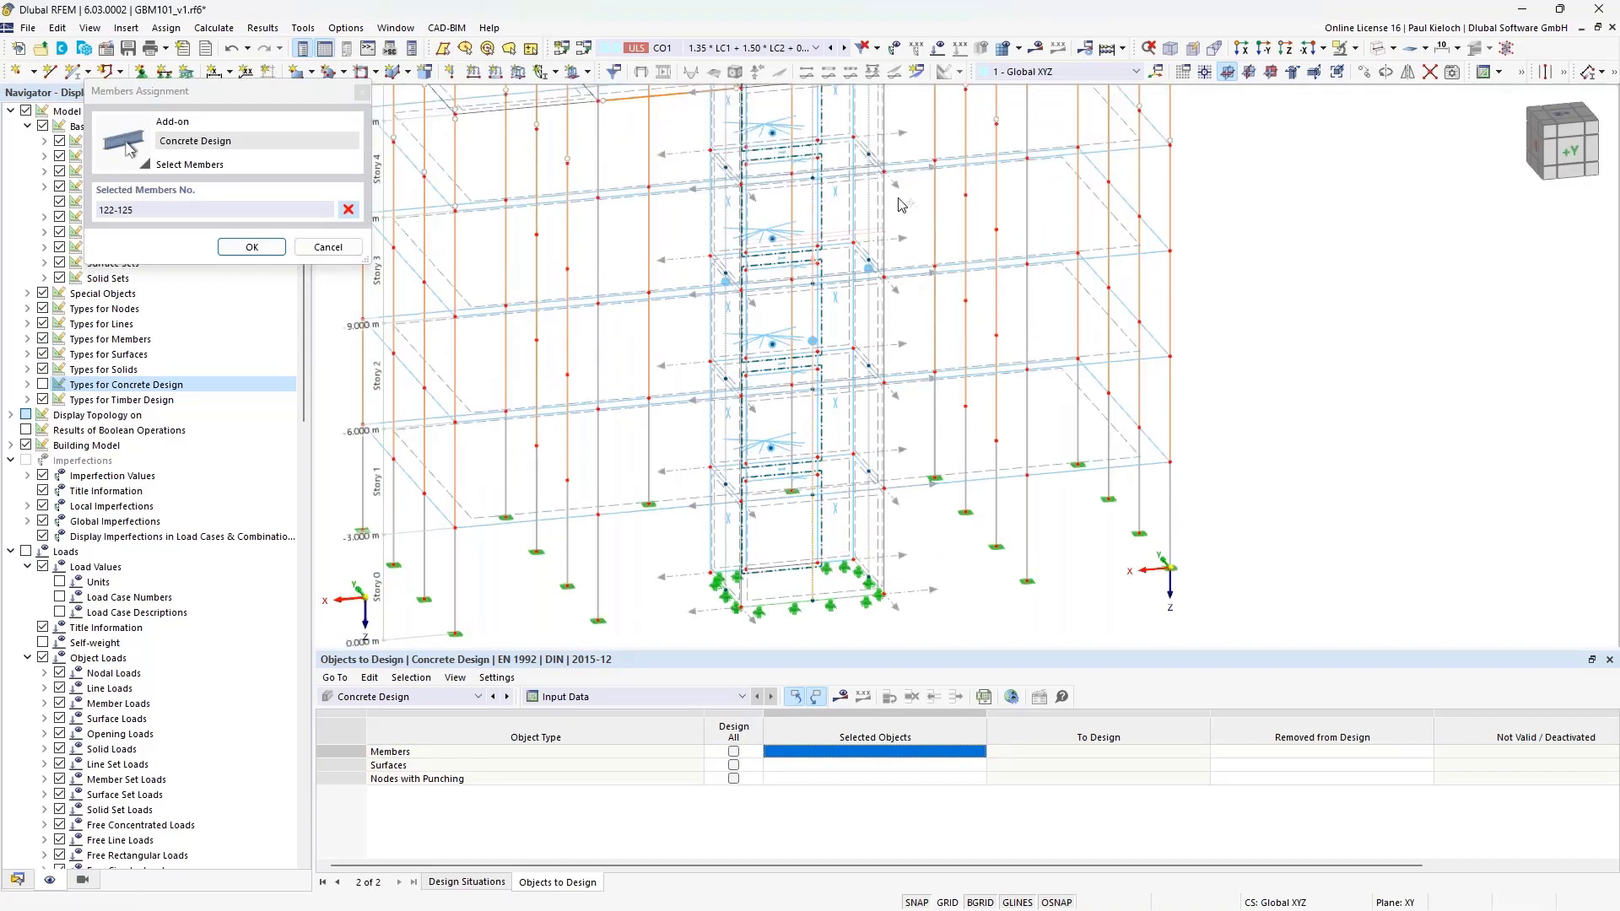
middle_click_drag(909, 218, 916, 335)
left_click(839, 266)
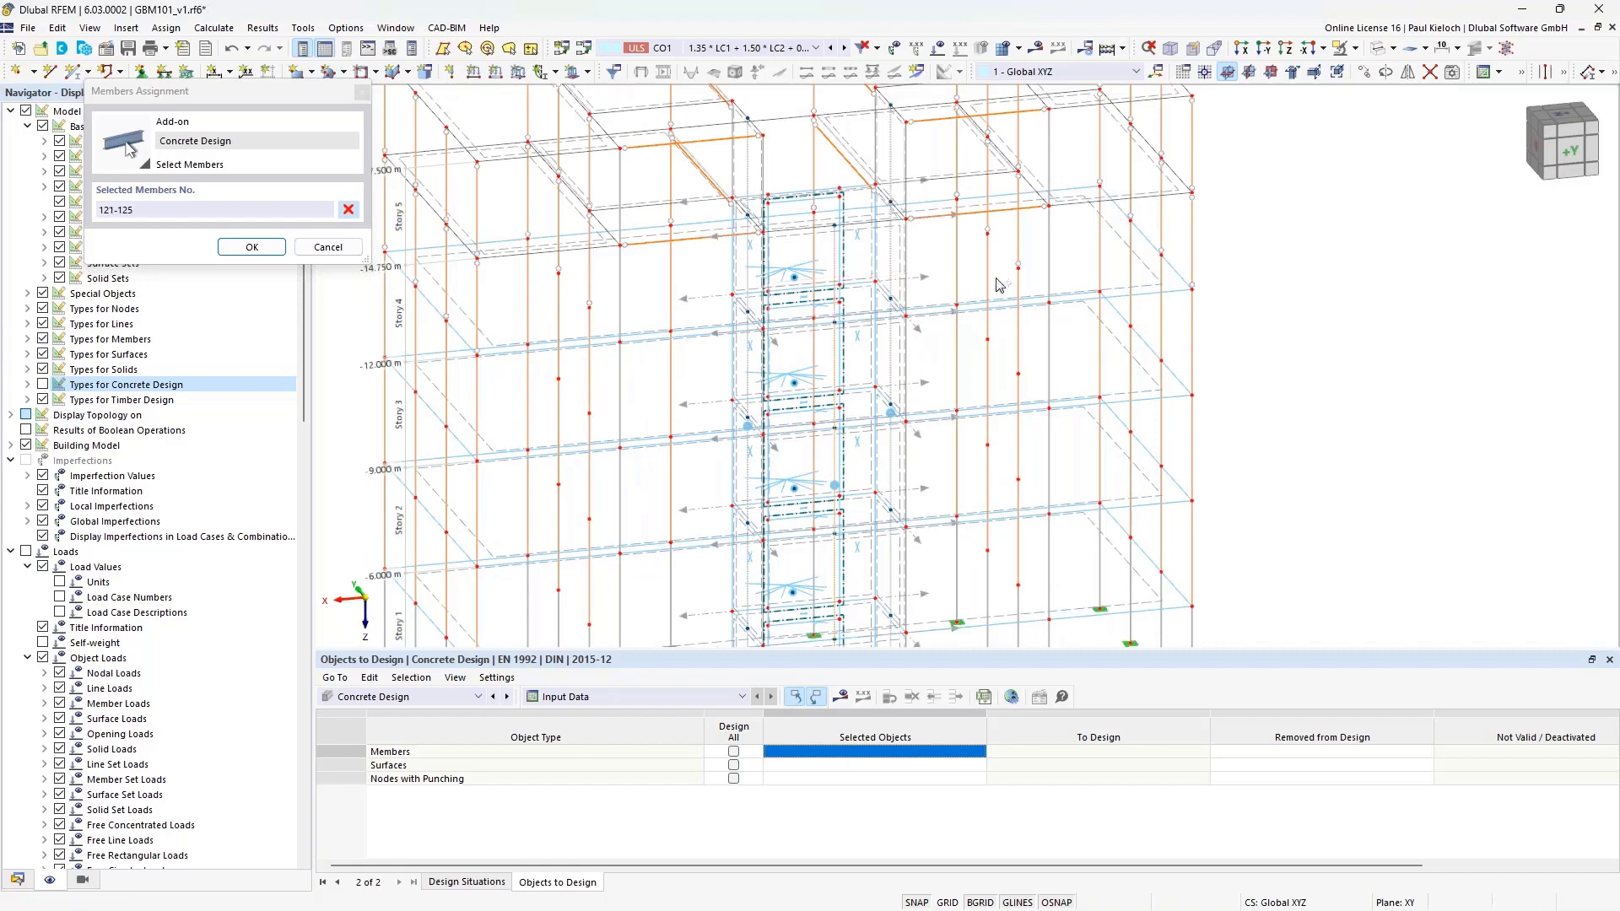
left_click(251, 247)
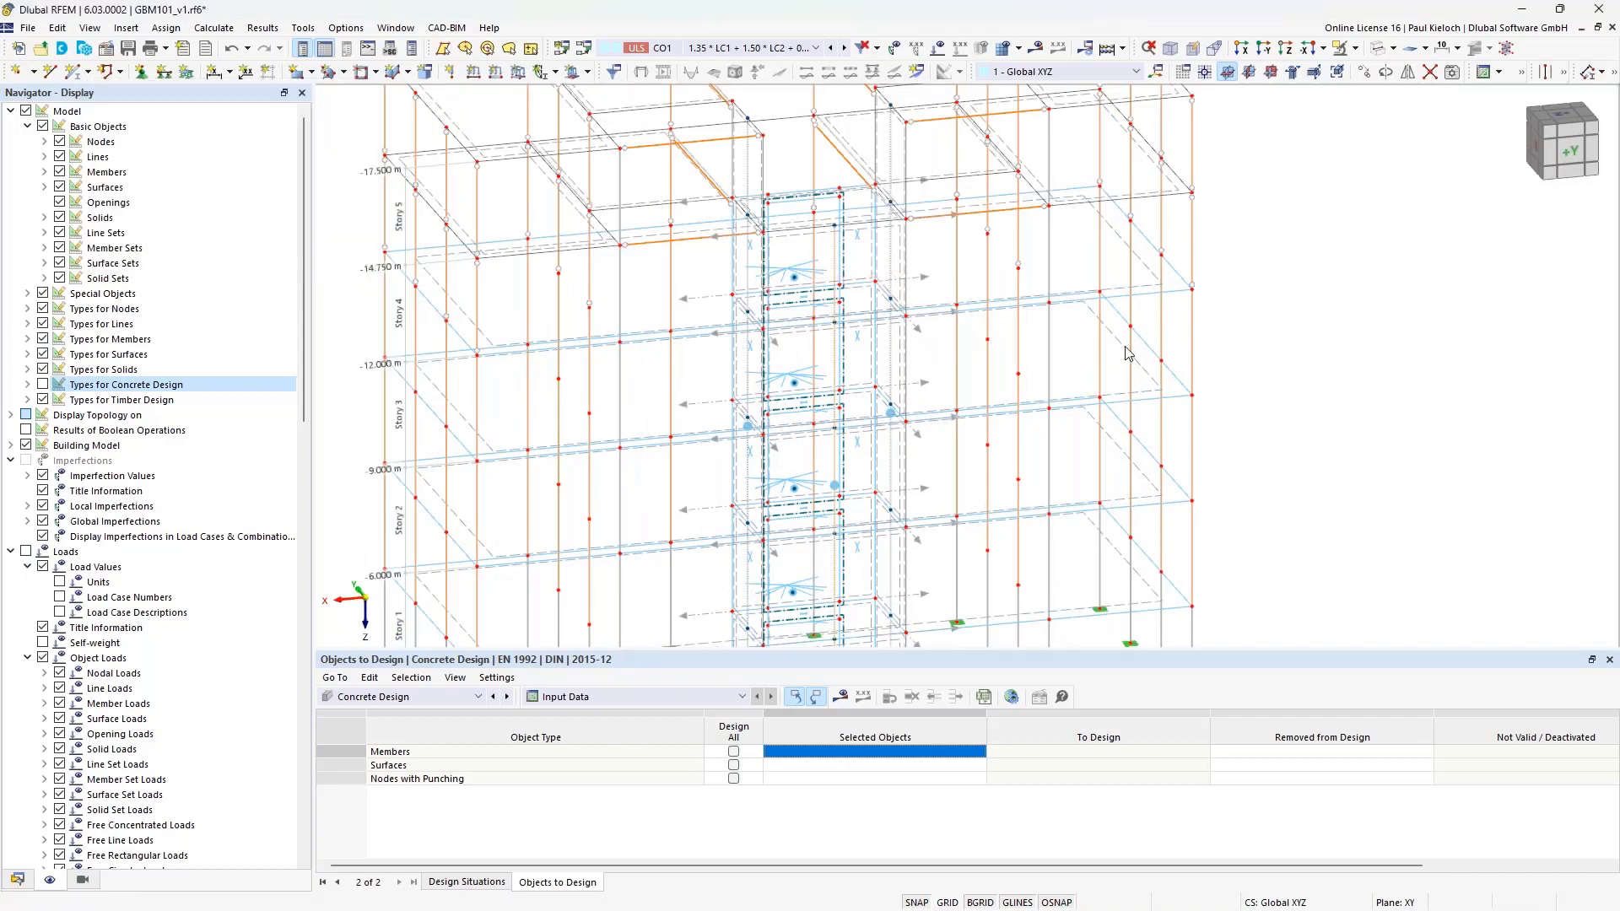
Start a new spandrel in the building model for the wall strip above the core's topmost door opening.
scroll(1144, 319, "down", 3)
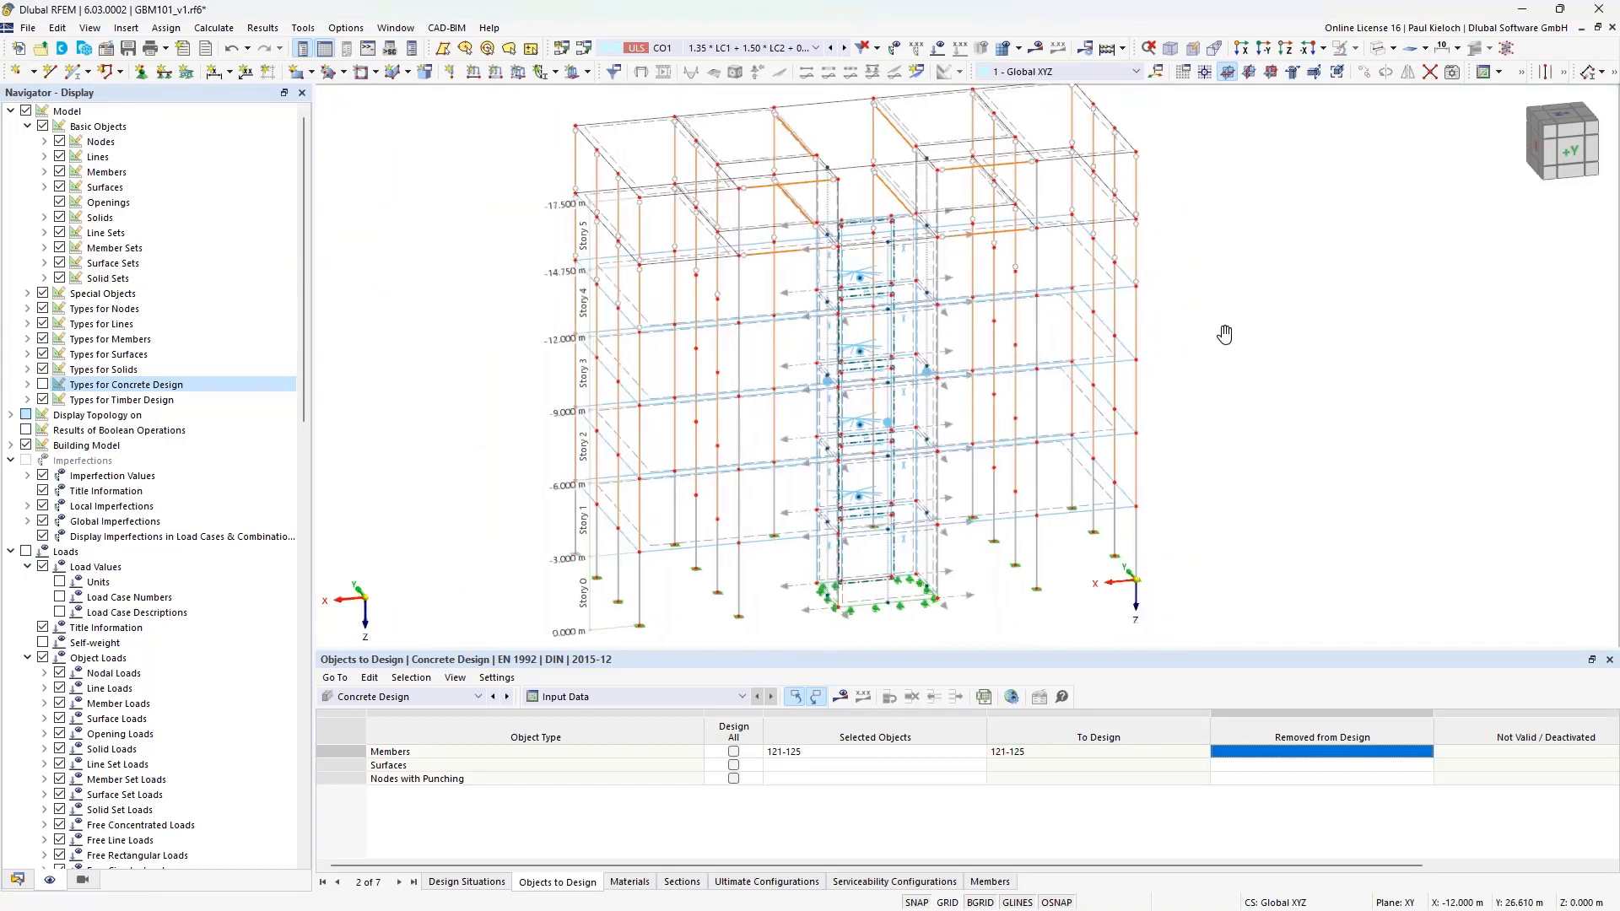
middle_click_drag(1144, 319, 1209, 326, "ctrl")
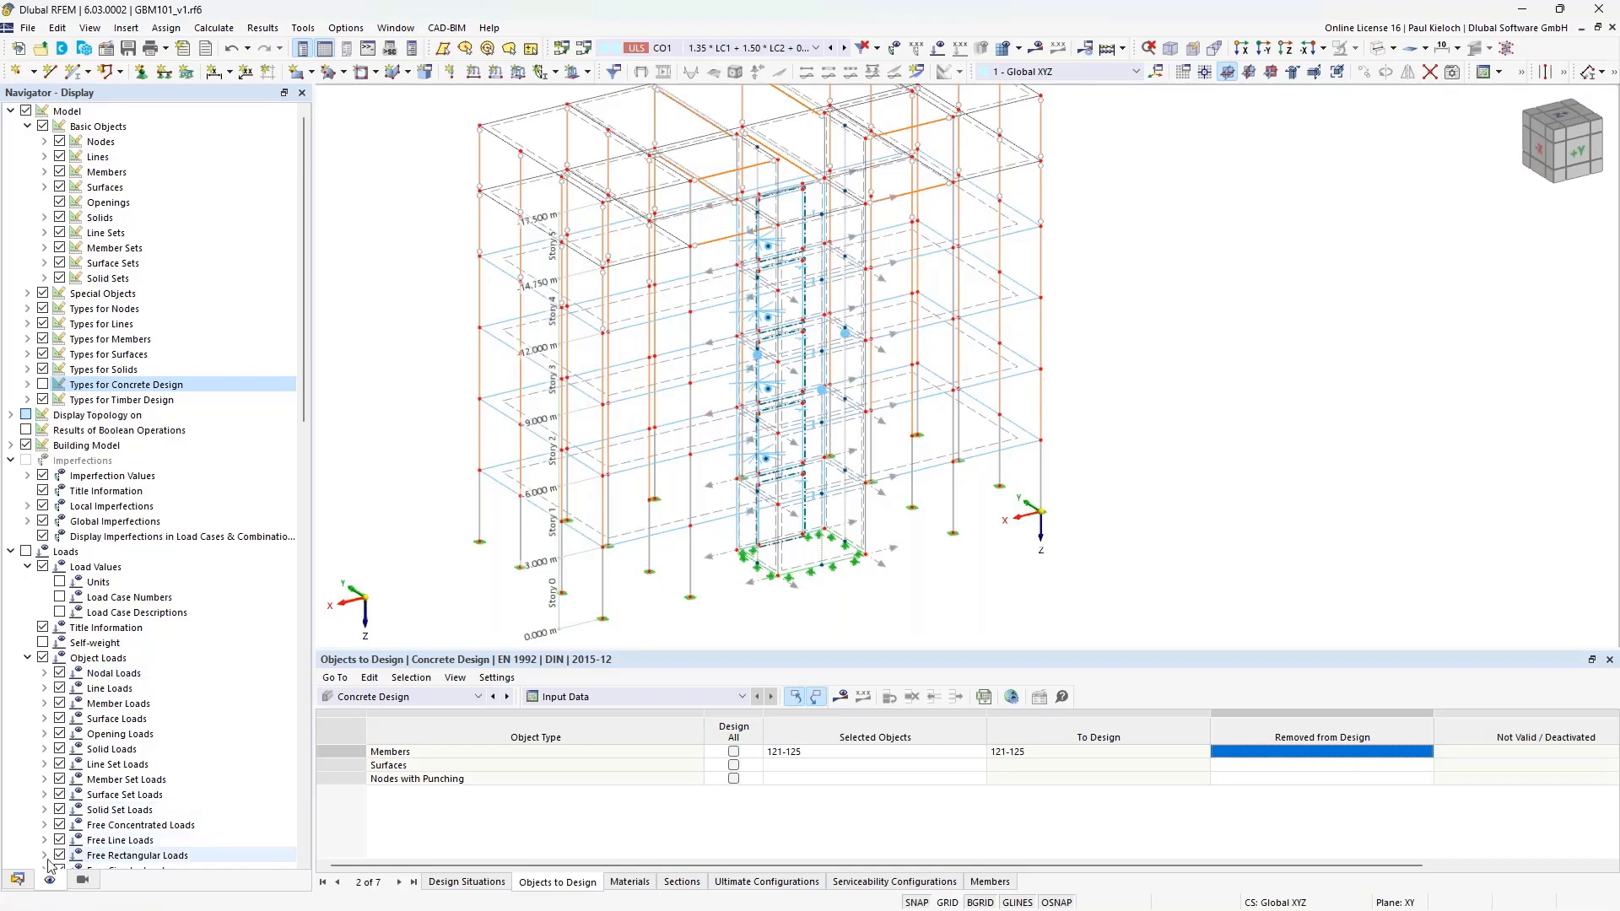
left_click(16, 879)
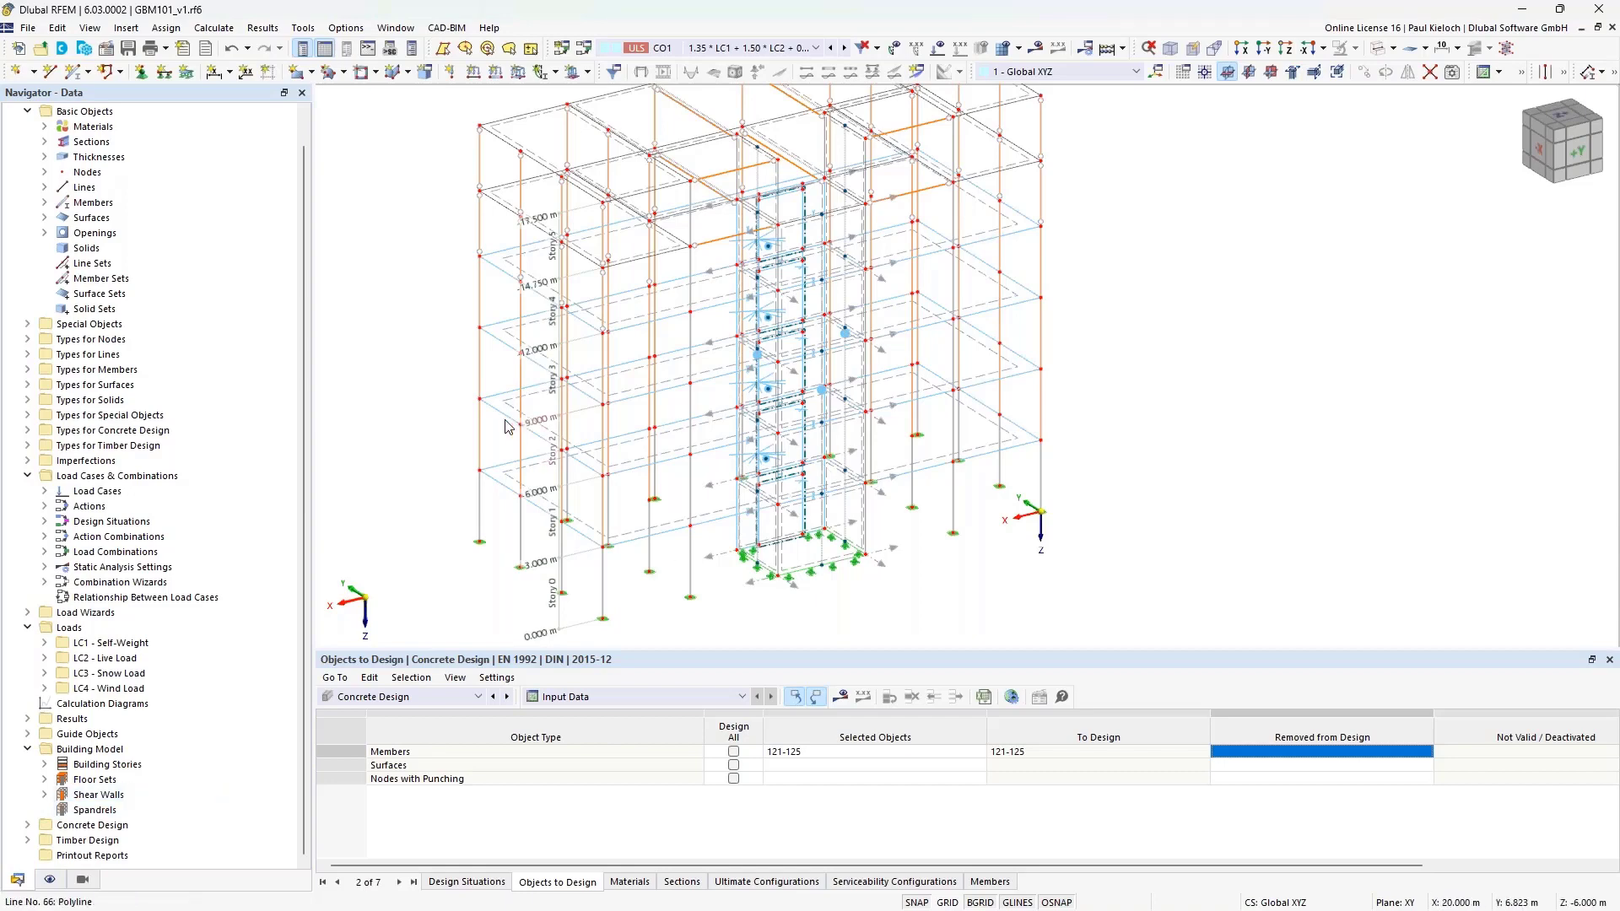
middle_click_drag(506, 426, 953, 401, "ctrl")
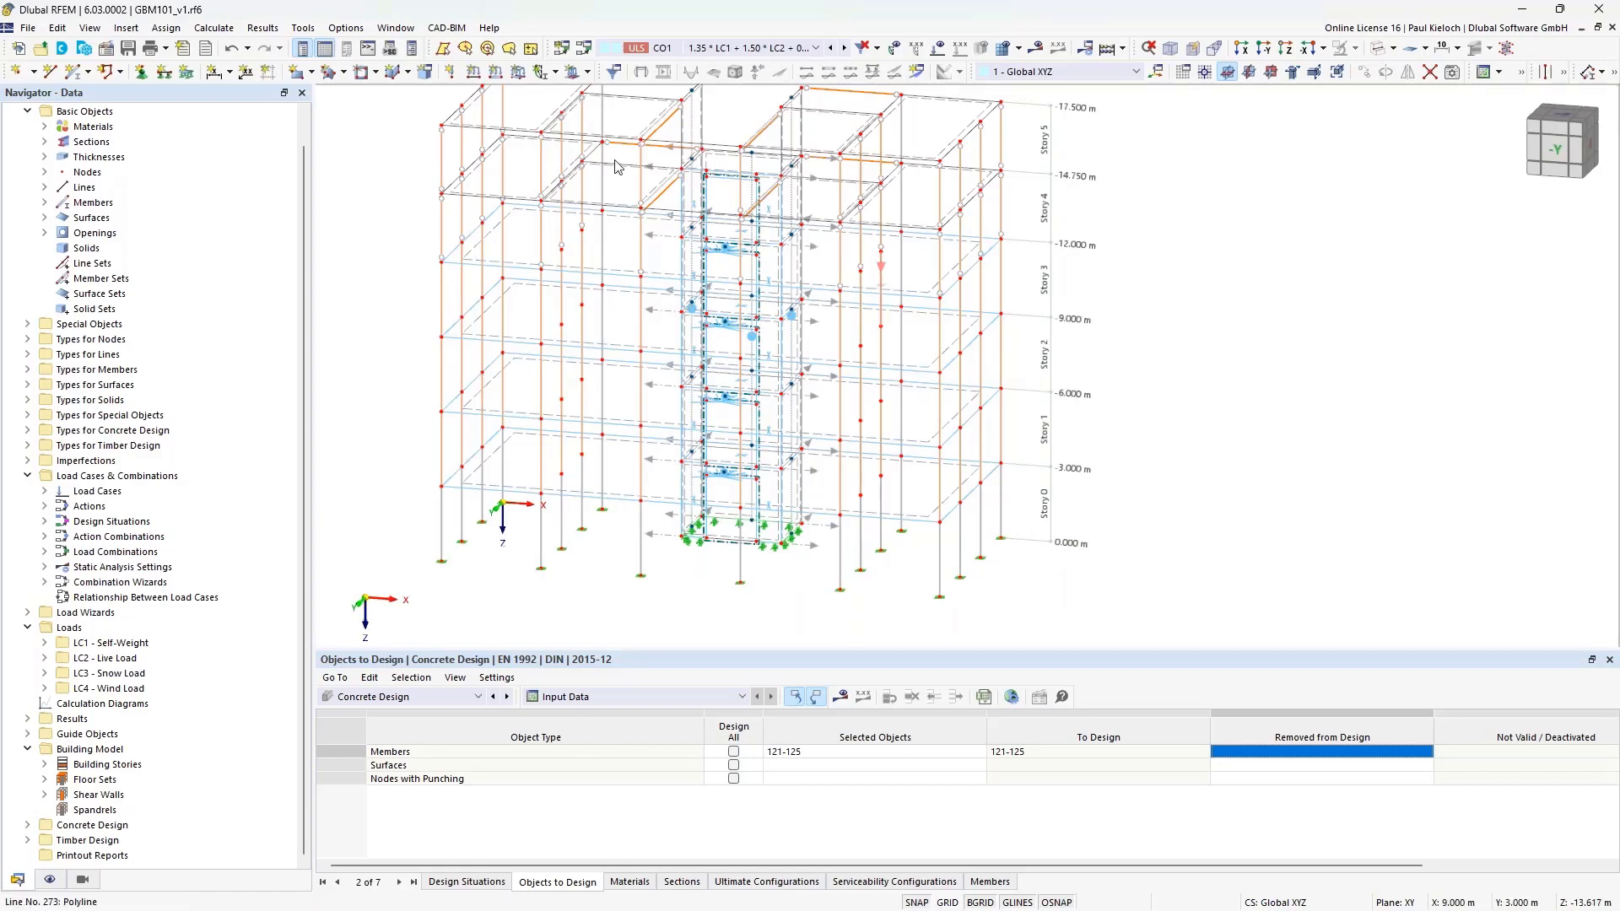
scroll(728, 243, "up", 5)
scroll(727, 244, "up", 1)
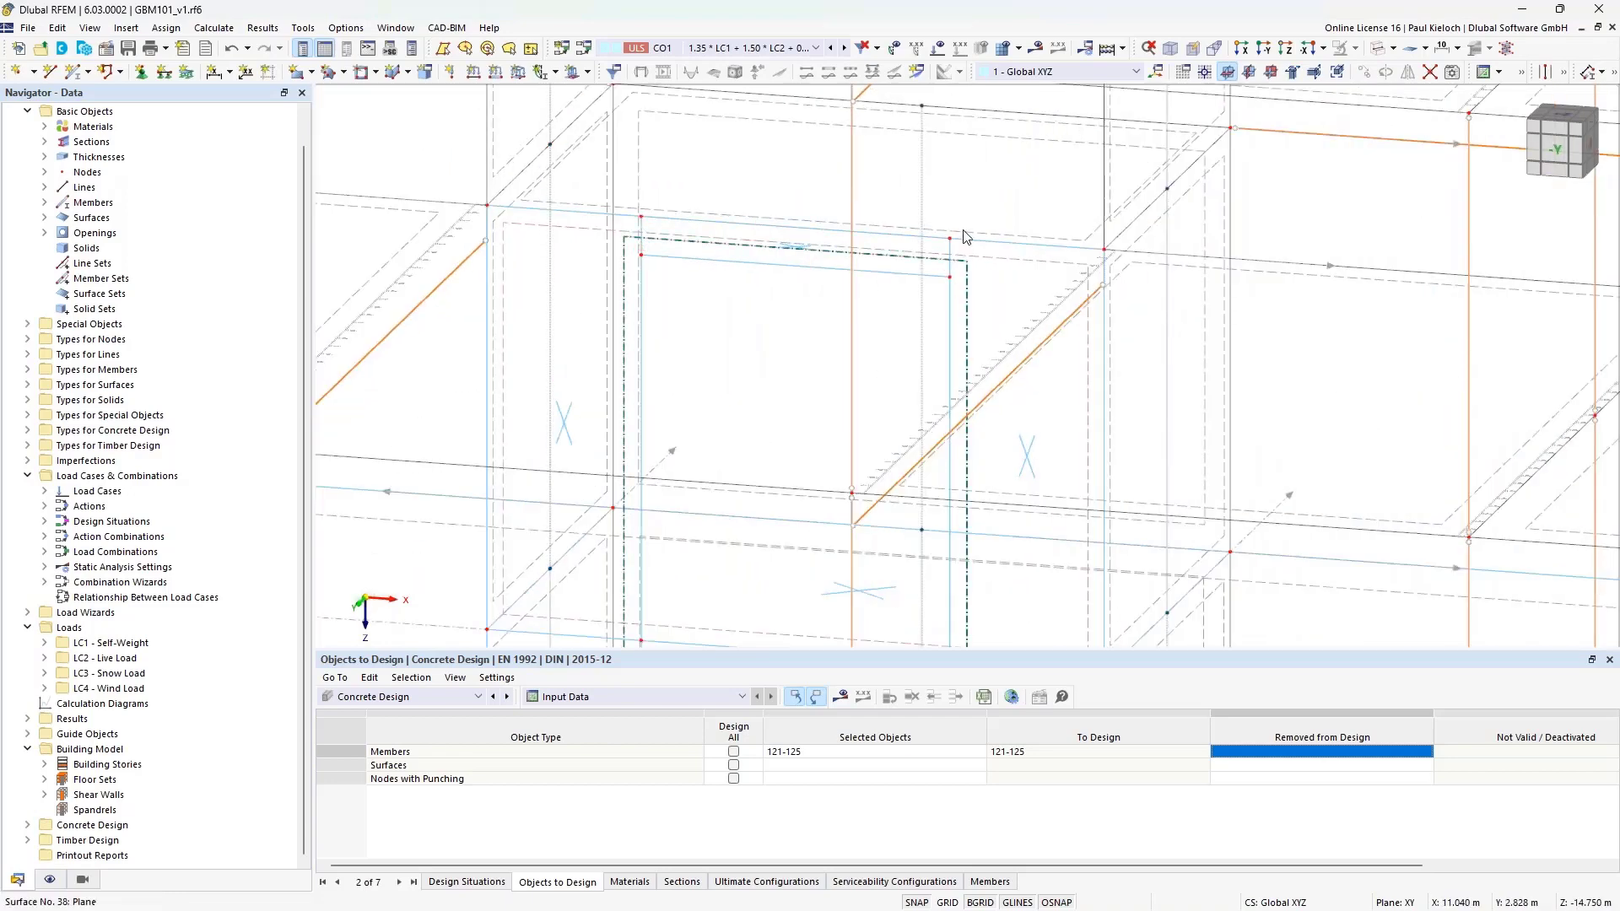
middle_click_drag(806, 309, 849, 315)
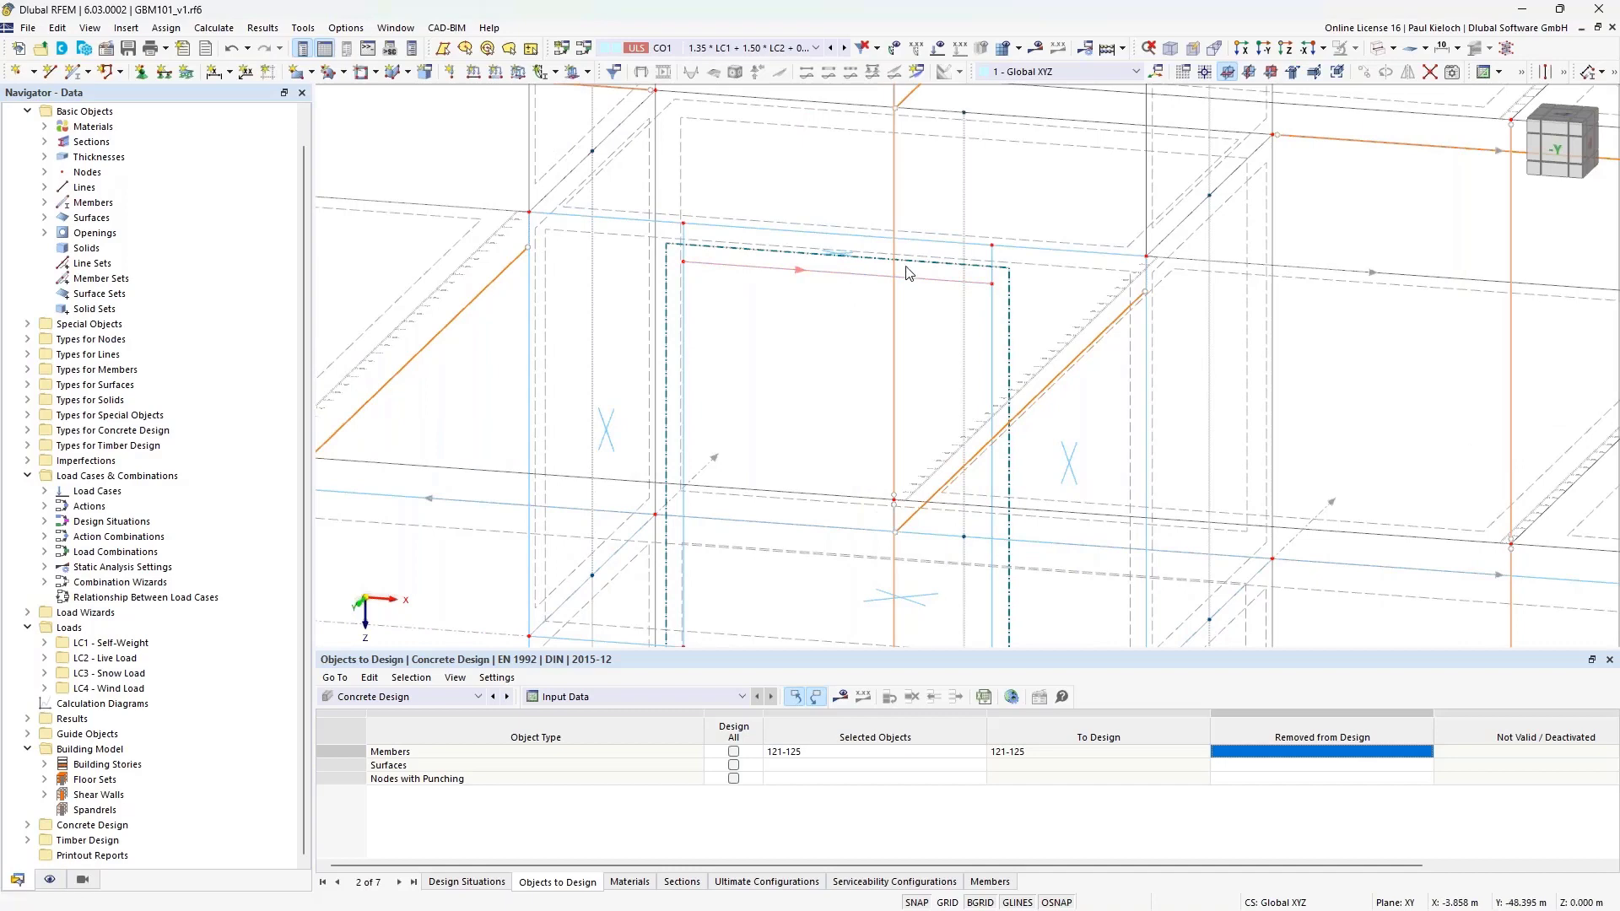
right_click(94, 812)
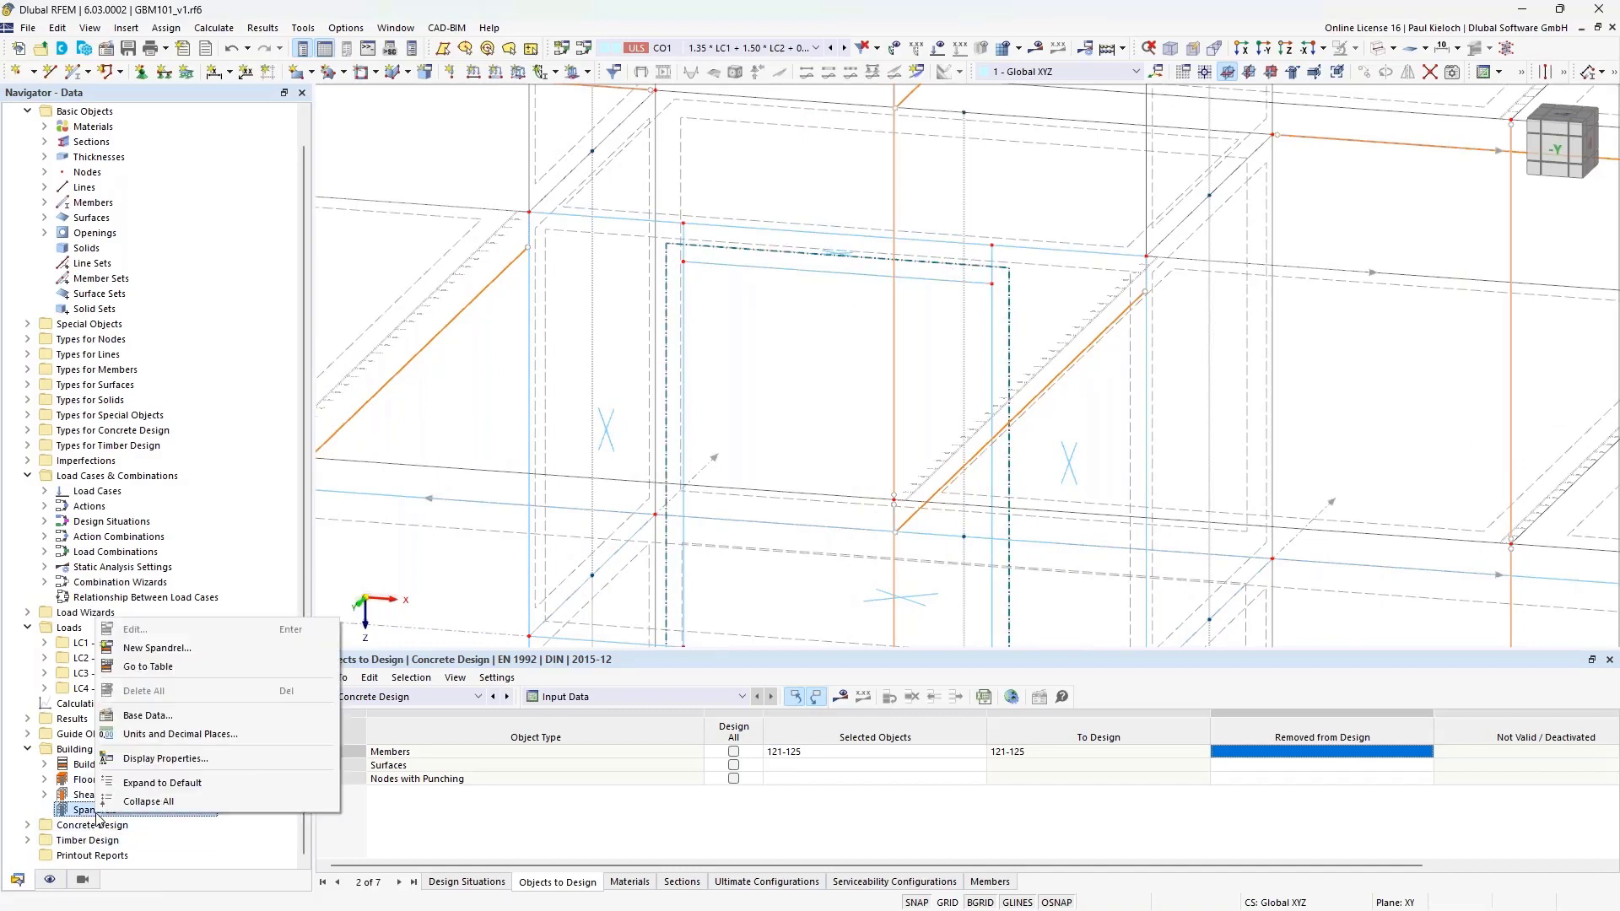
left_click(189, 651)
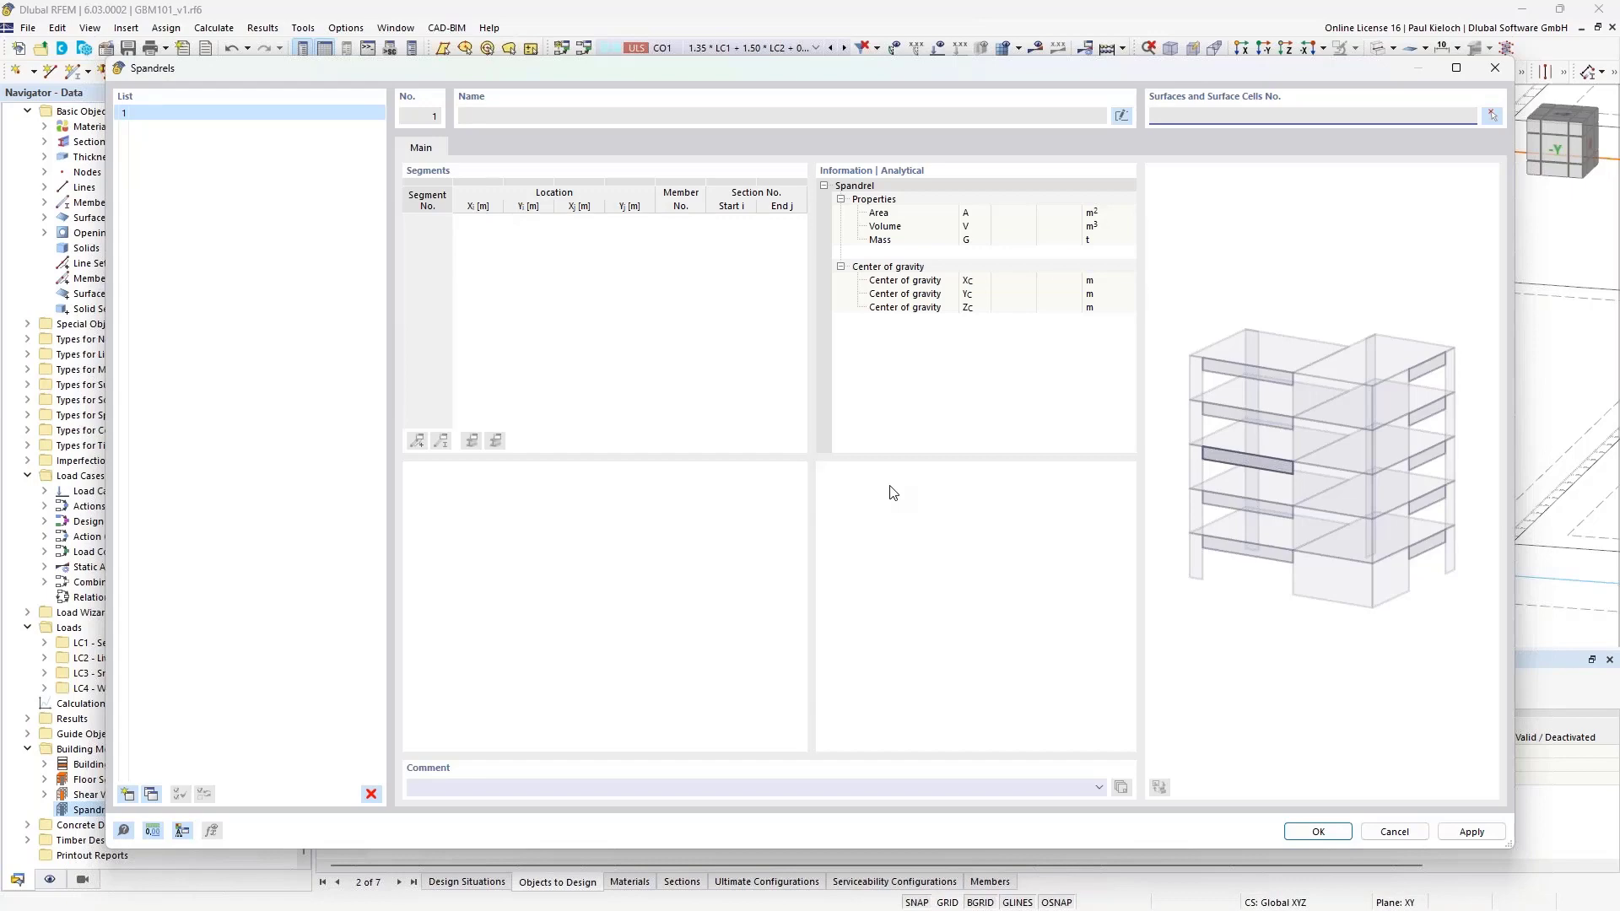
Assign surface cell 32 above the topmost core opening to the first spandrel and apply it.
left_click(1493, 117)
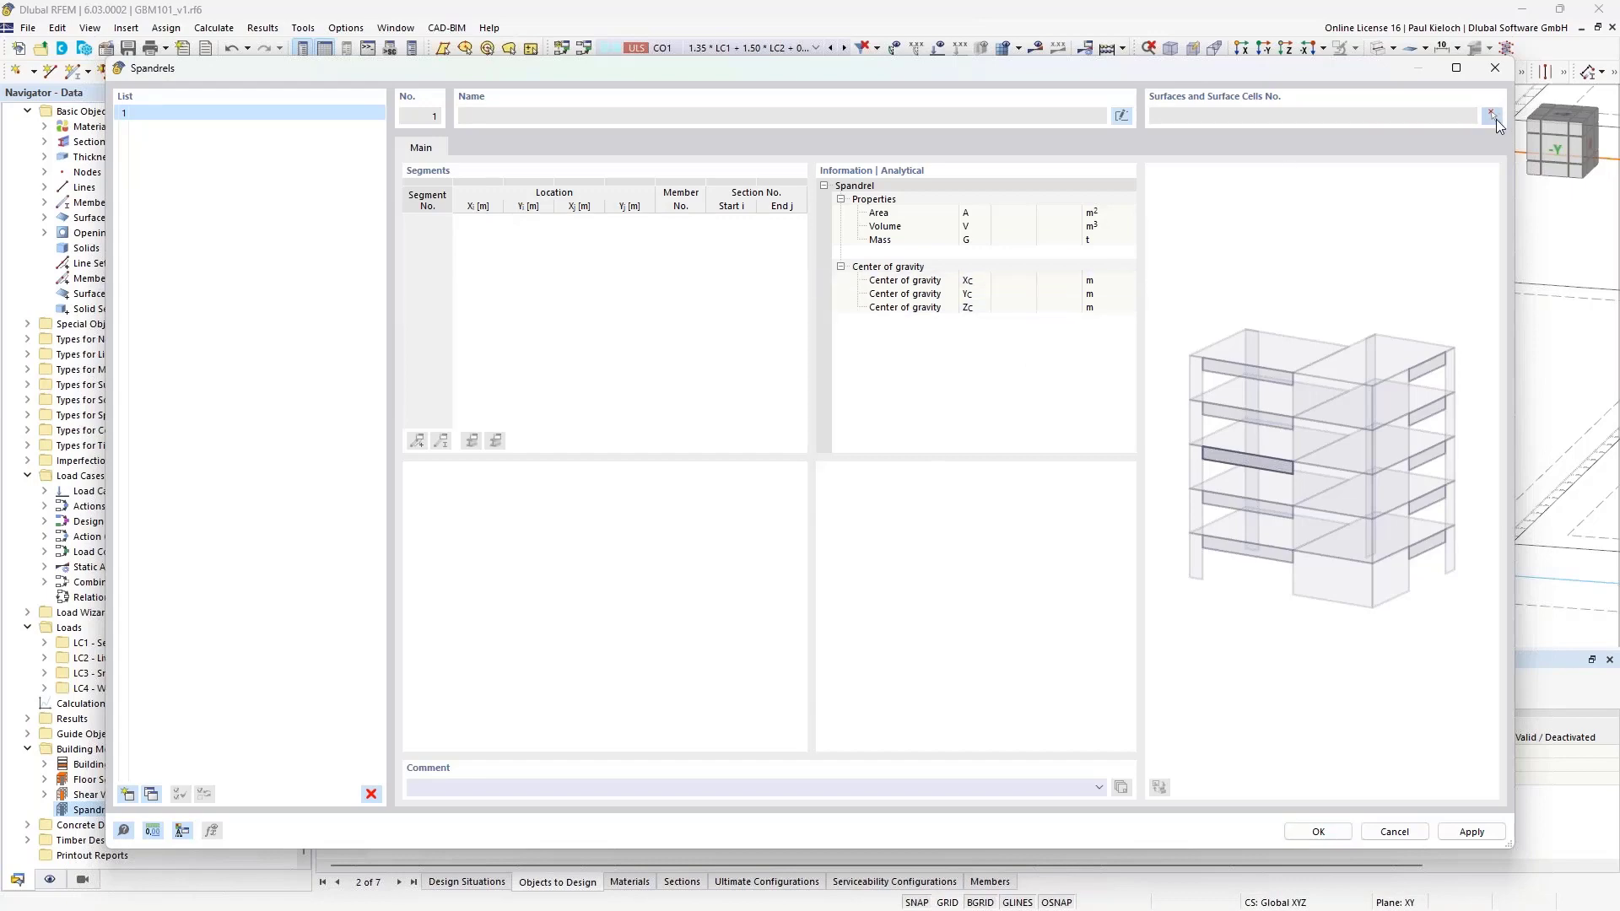
scroll(846, 301, "up", 5)
scroll(846, 301, "down", 2)
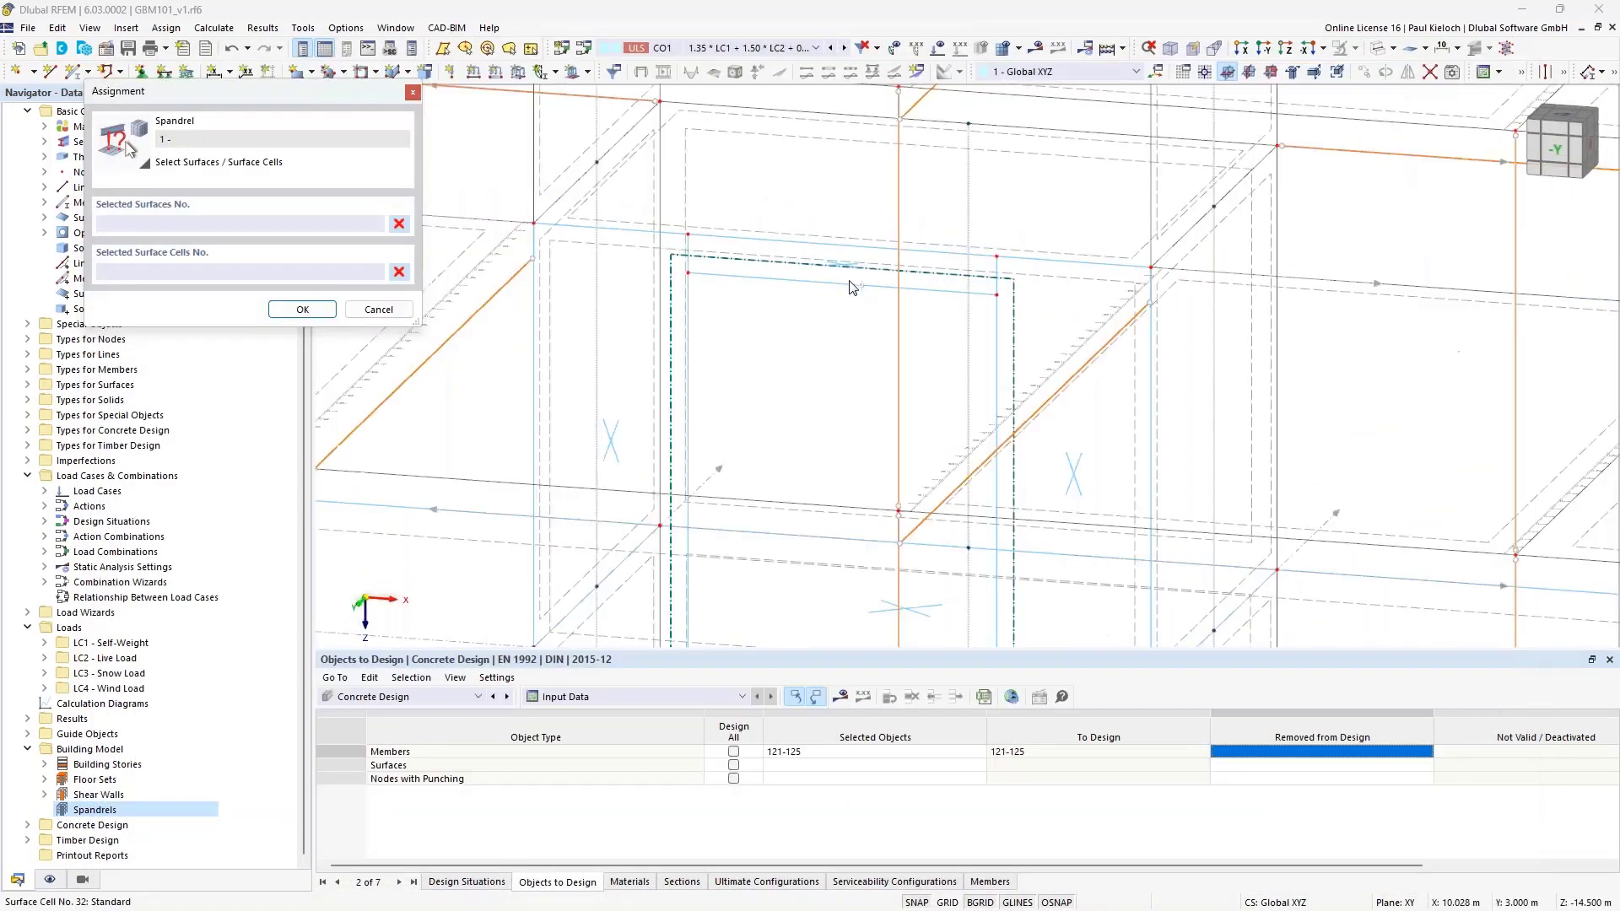
scroll(846, 301, "up", 5)
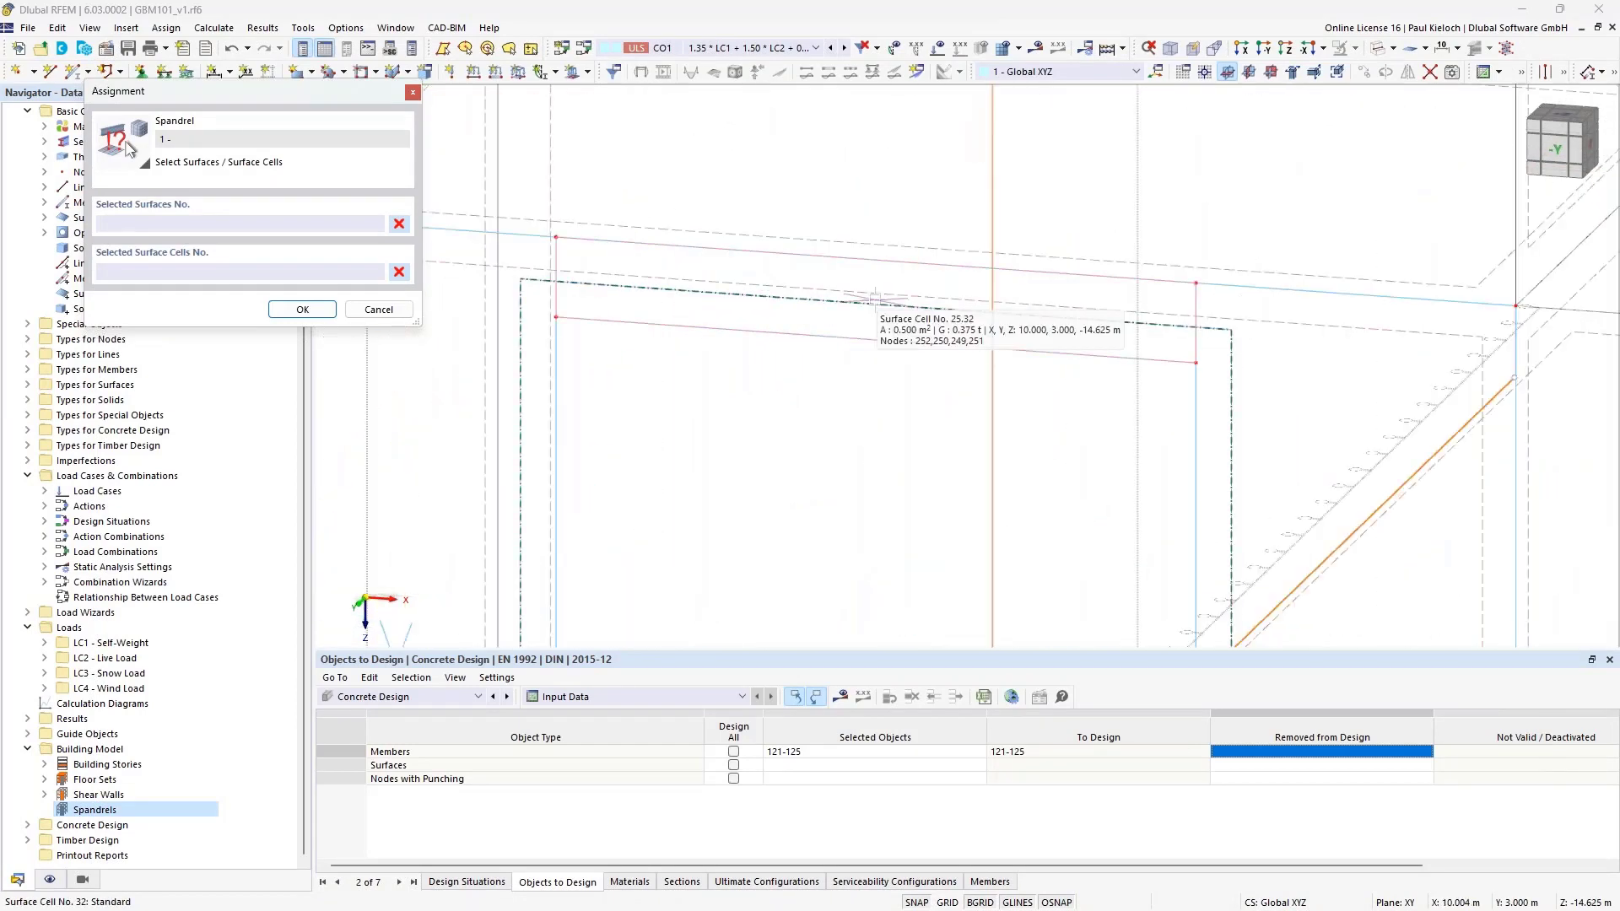
left_click(302, 309)
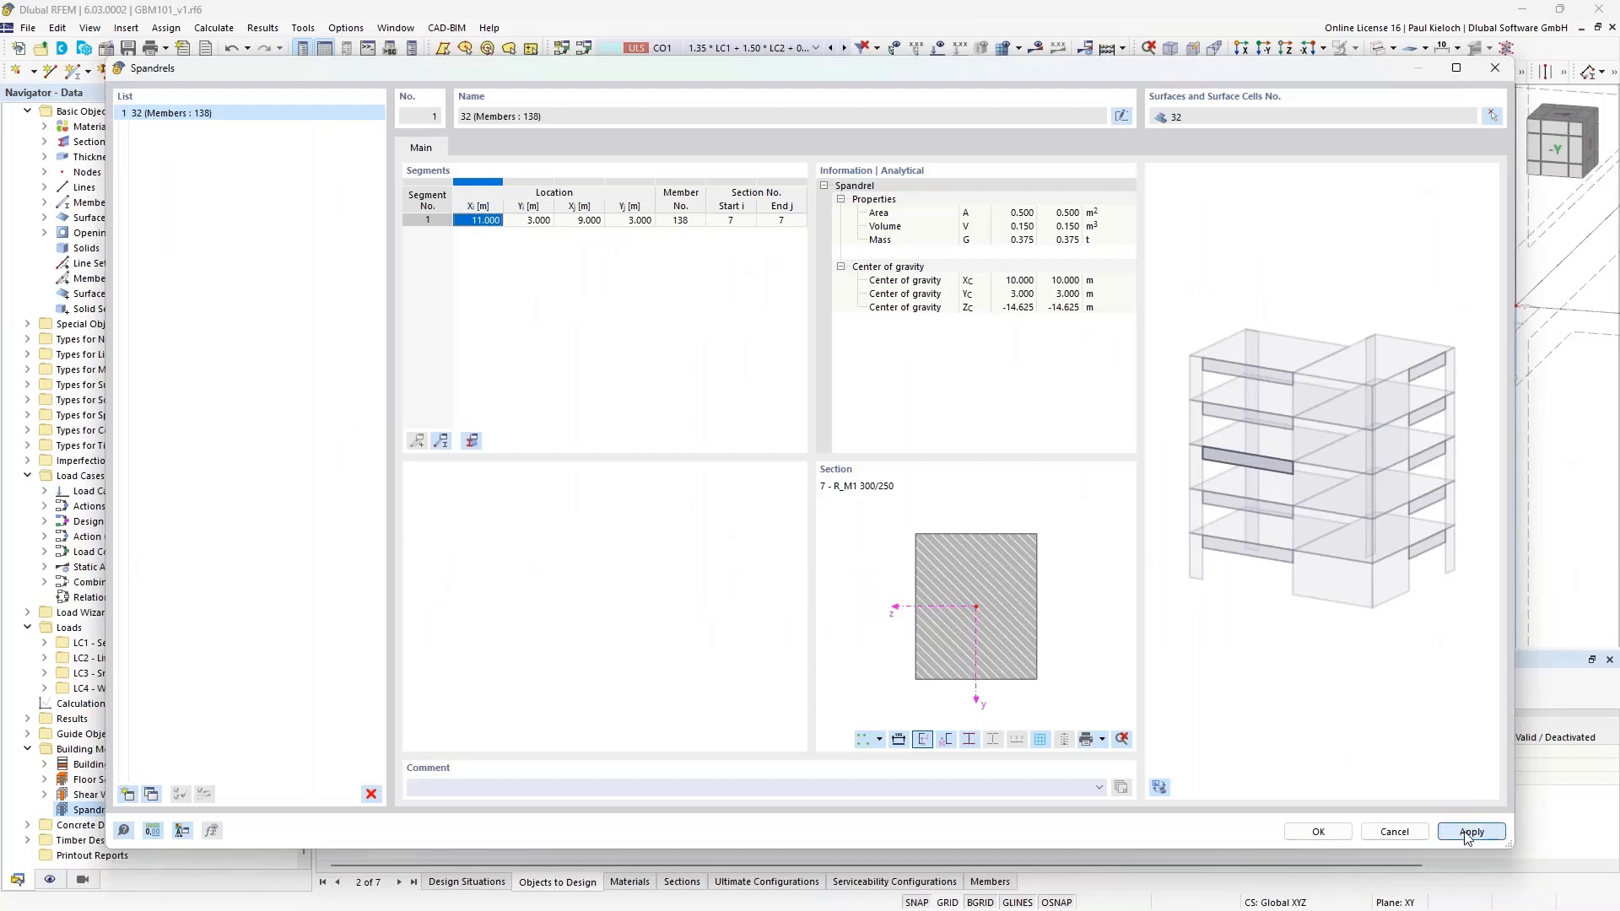
left_click(1470, 832)
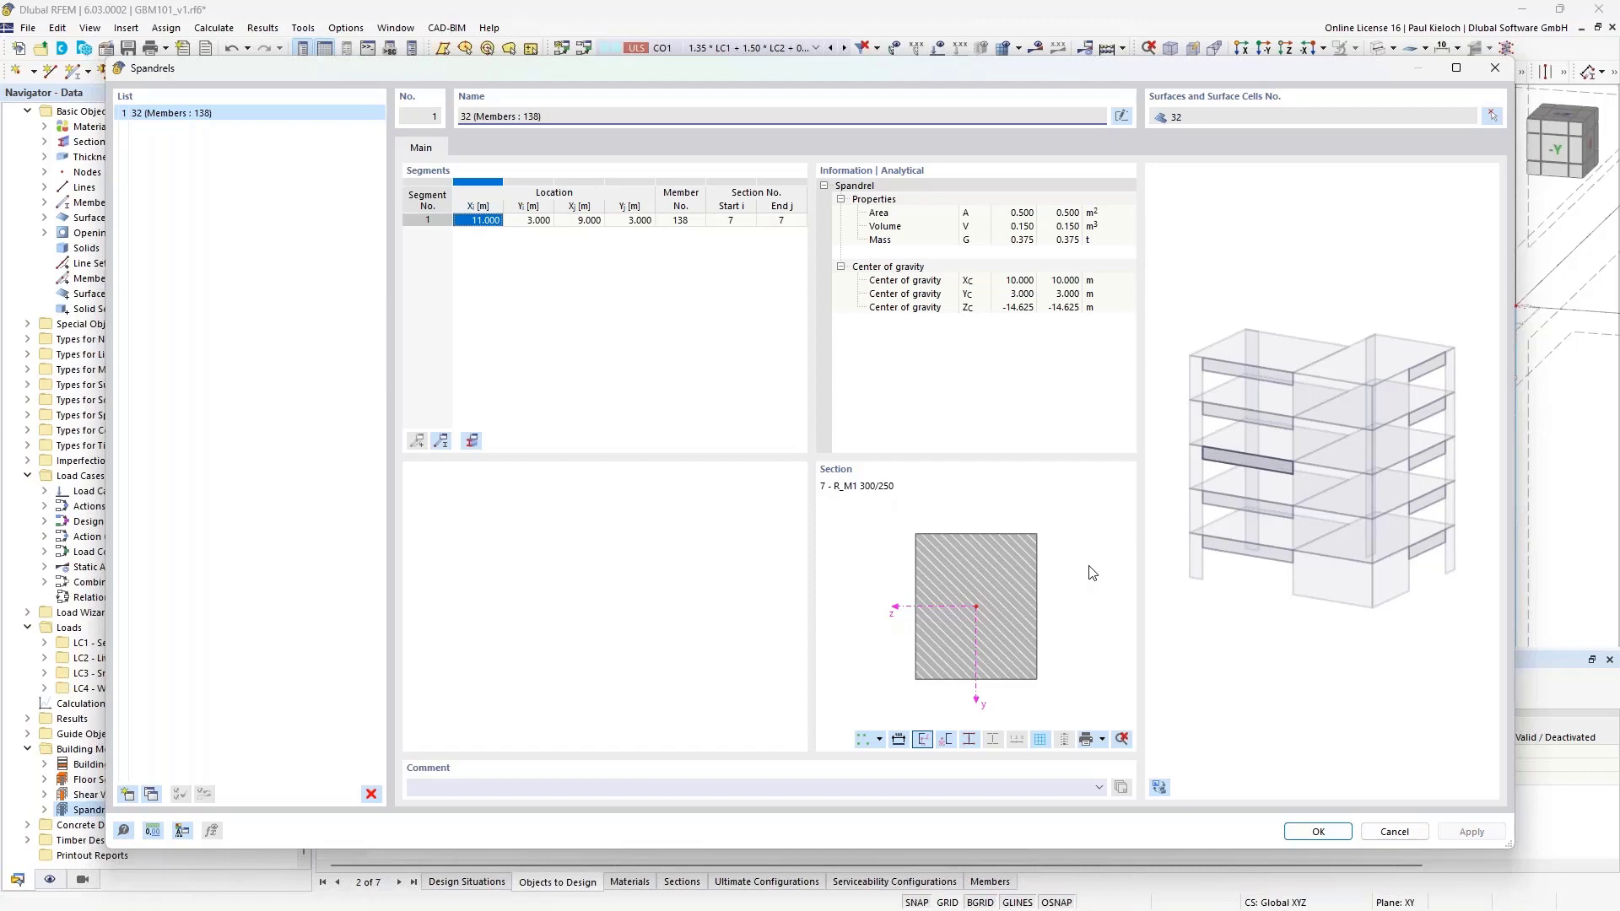
Add a second spandrel and assign surface cell 24, between the two uppermost core openings, to it.
left_click(128, 795)
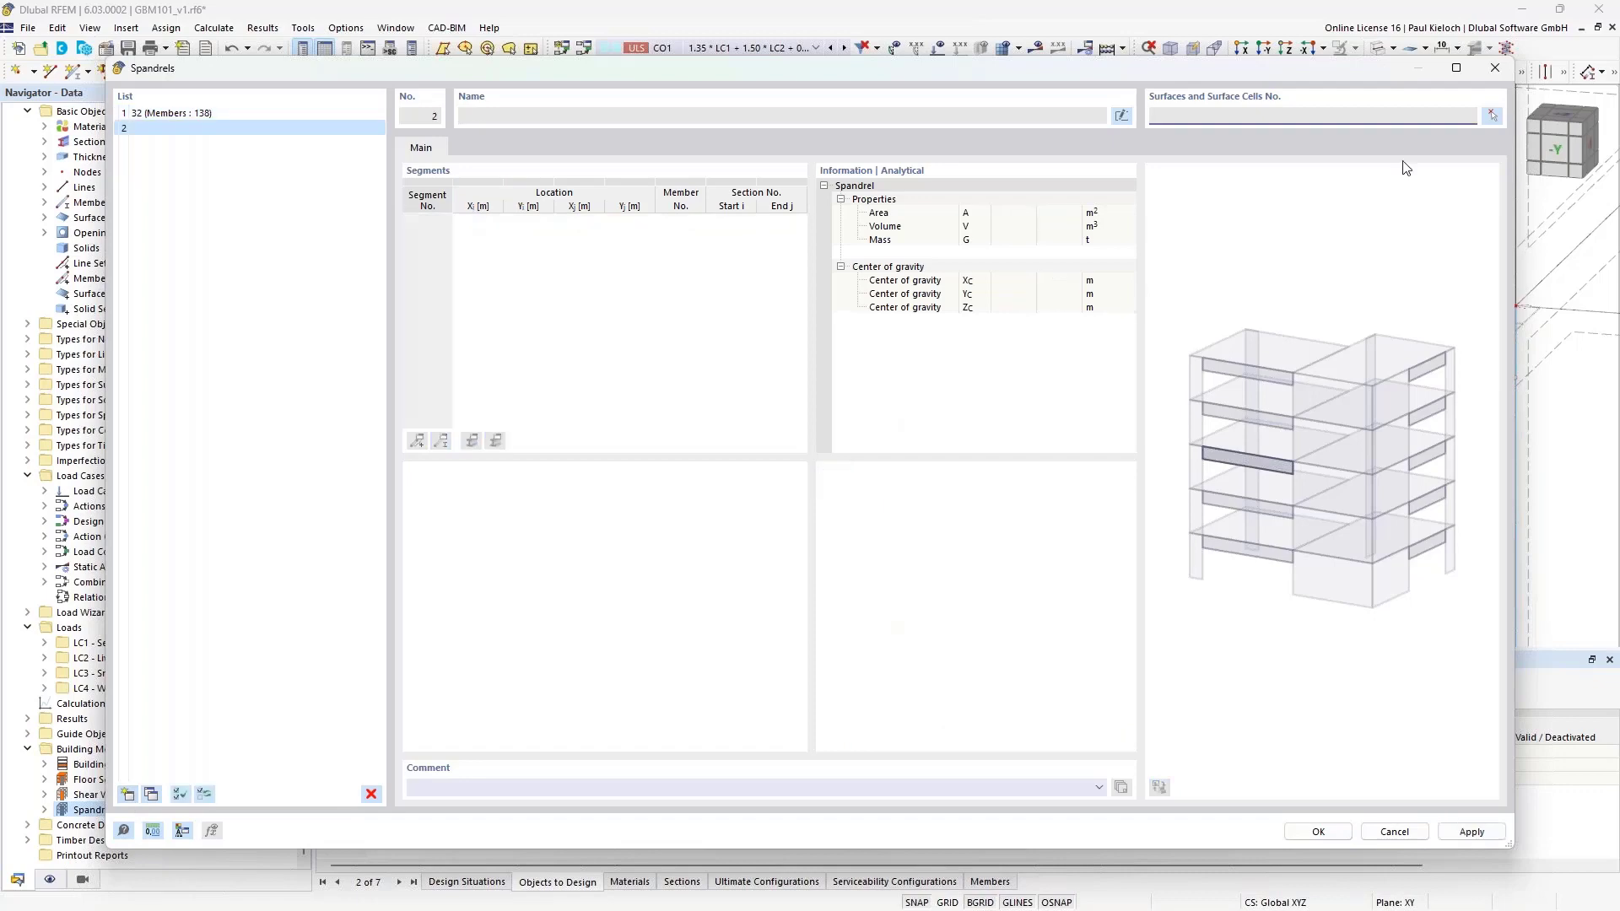
left_click(1492, 118)
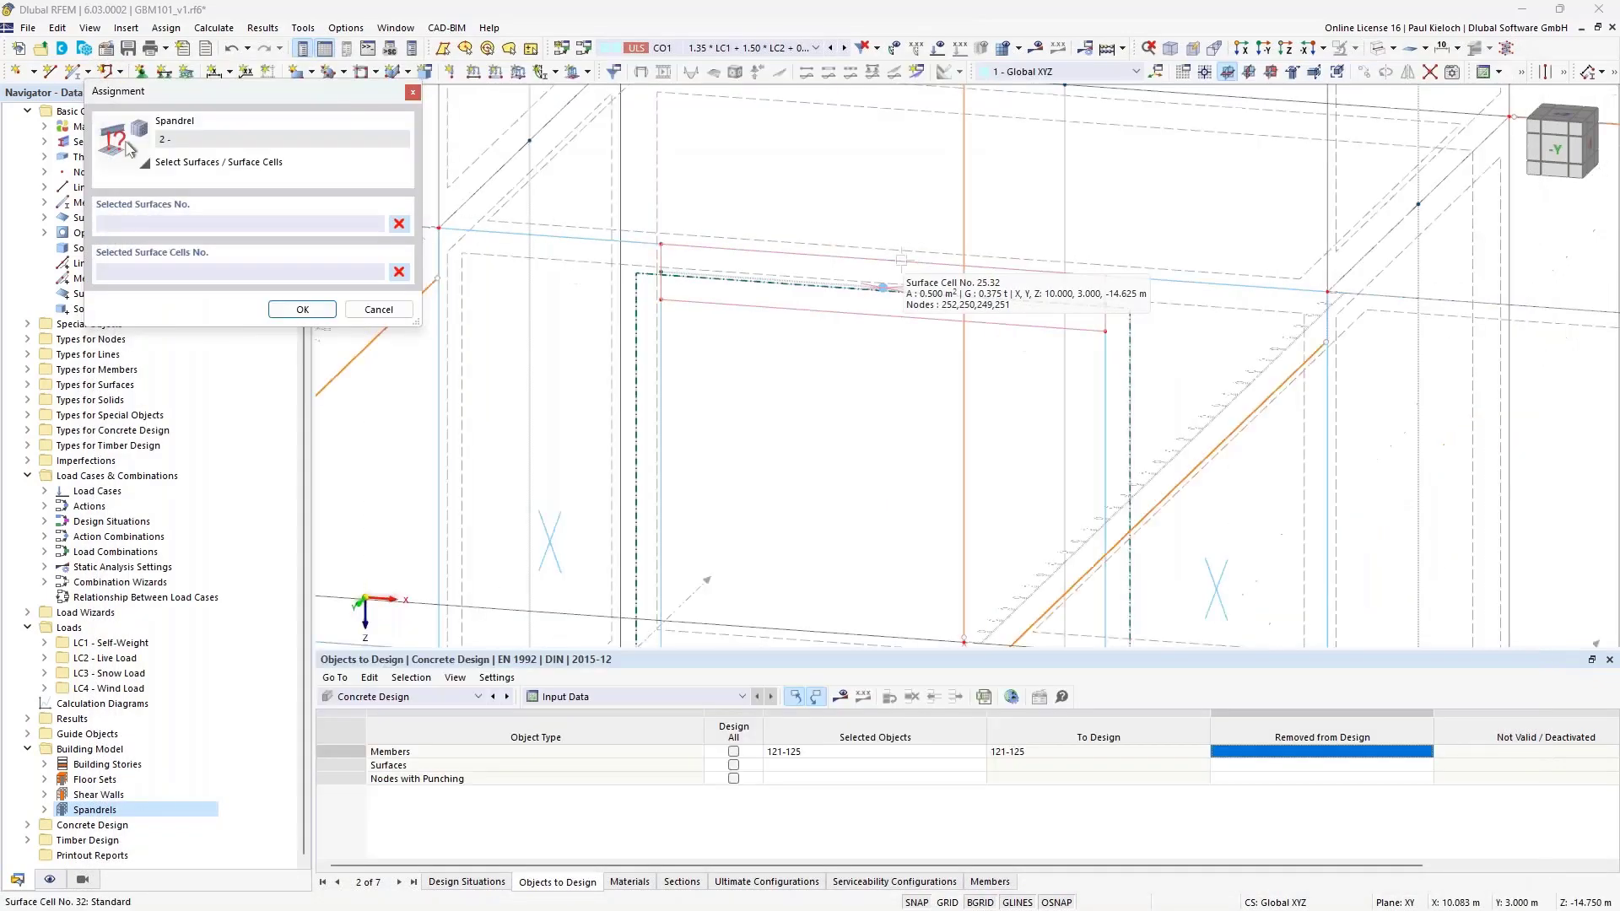
scroll(901, 260, "down", 3)
middle_click_drag(950, 412, 940, 287)
scroll(892, 326, "down", 1)
middle_click_drag(856, 570, 839, 377)
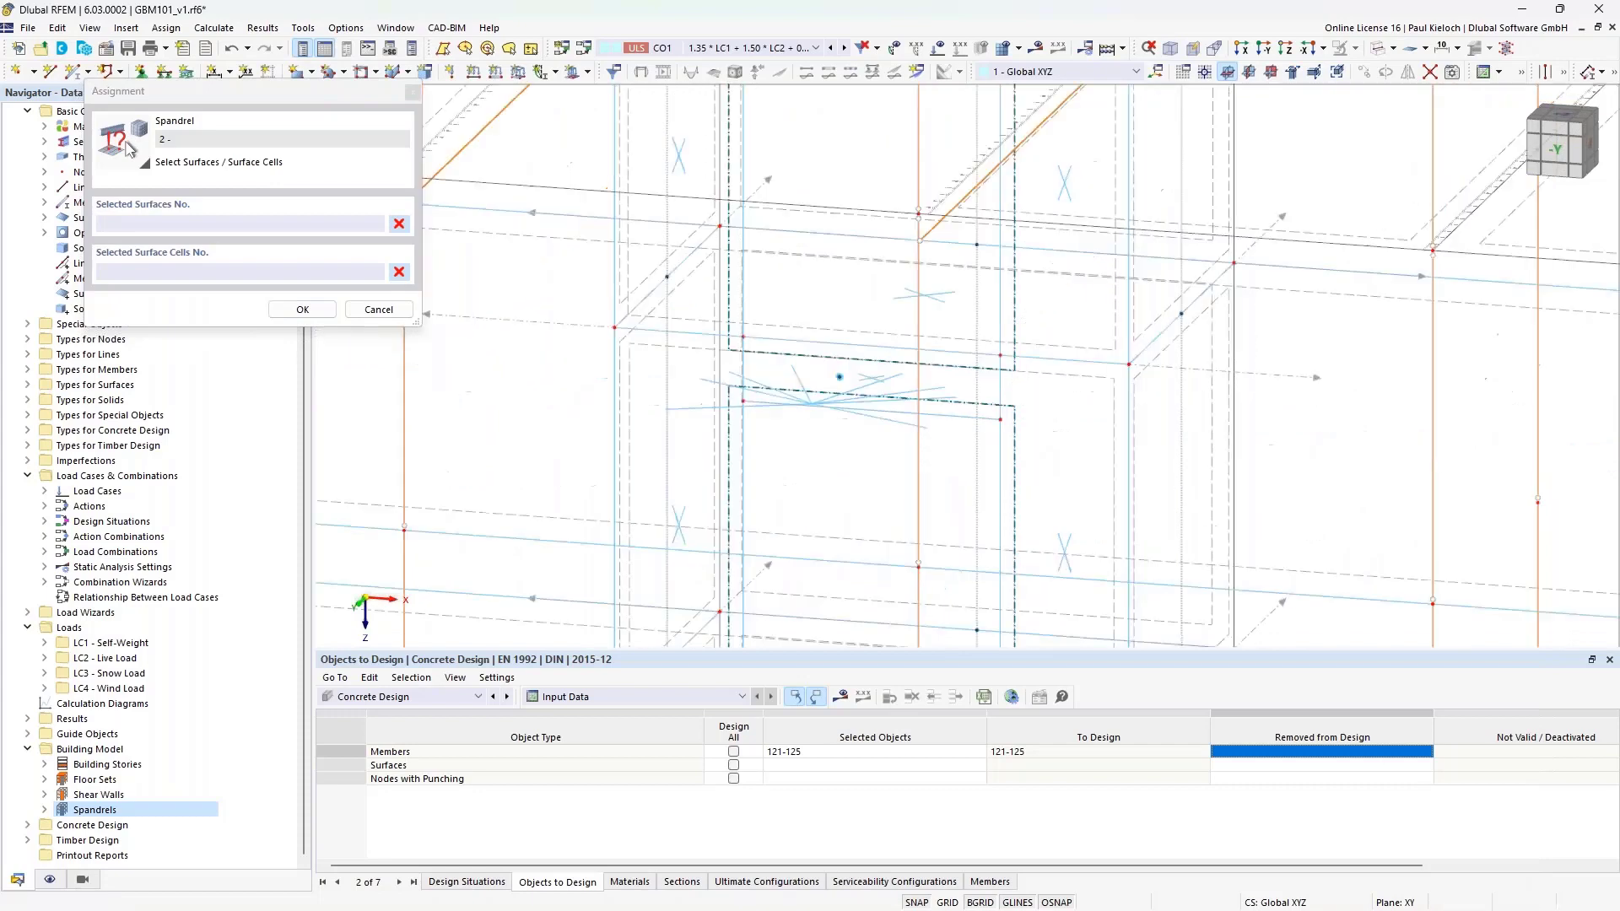
scroll(852, 380, "up", 3)
left_click(878, 371)
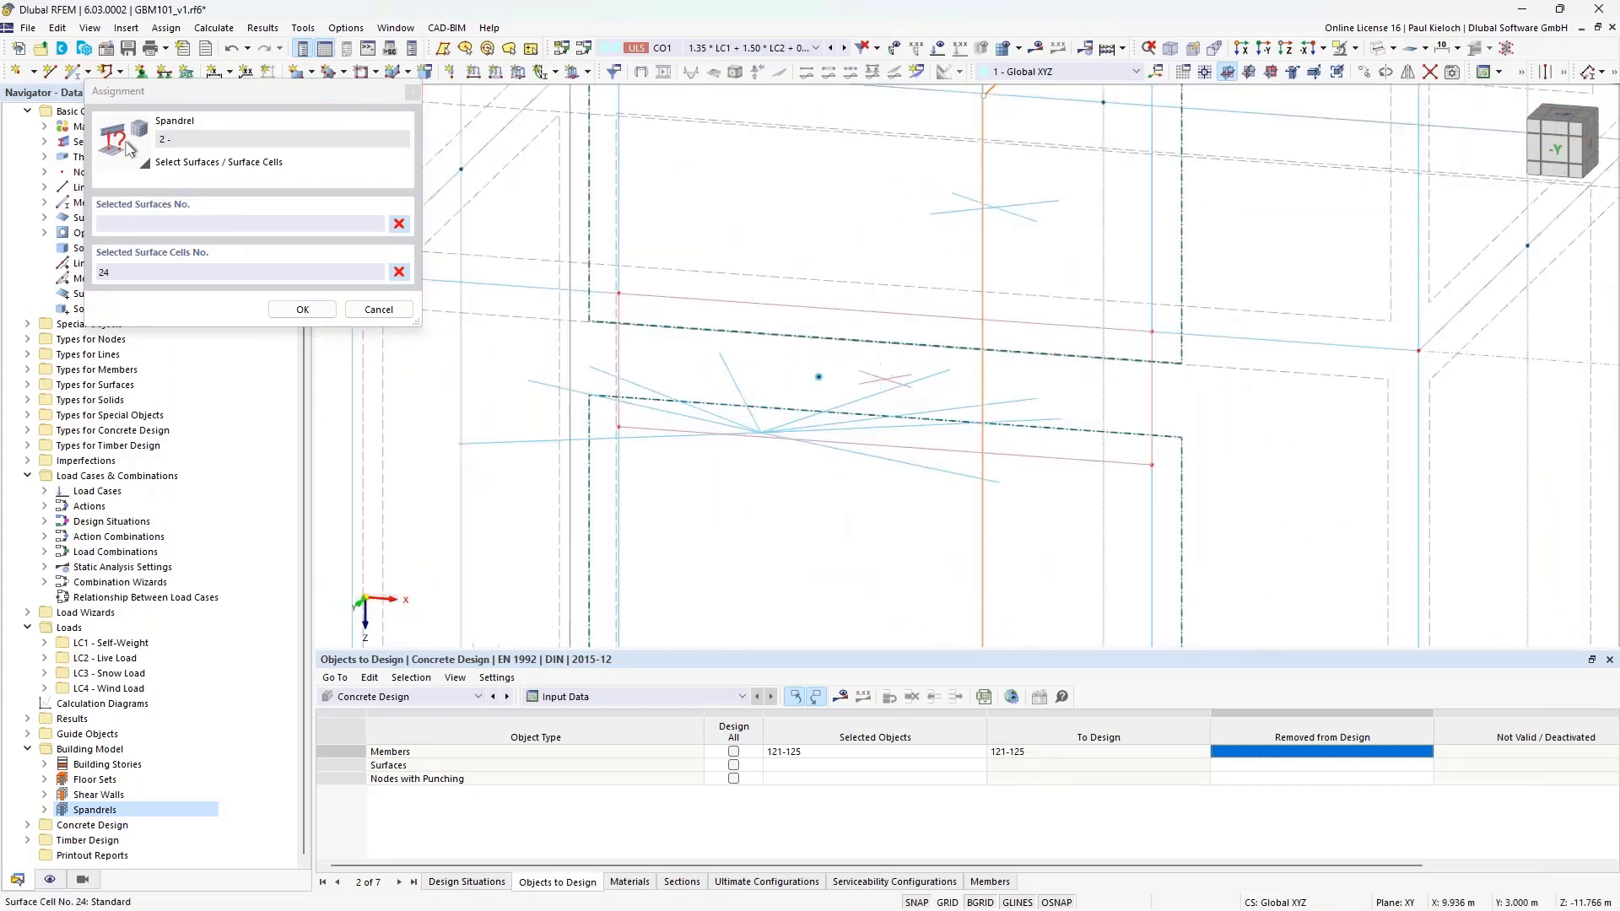
left_click(302, 309)
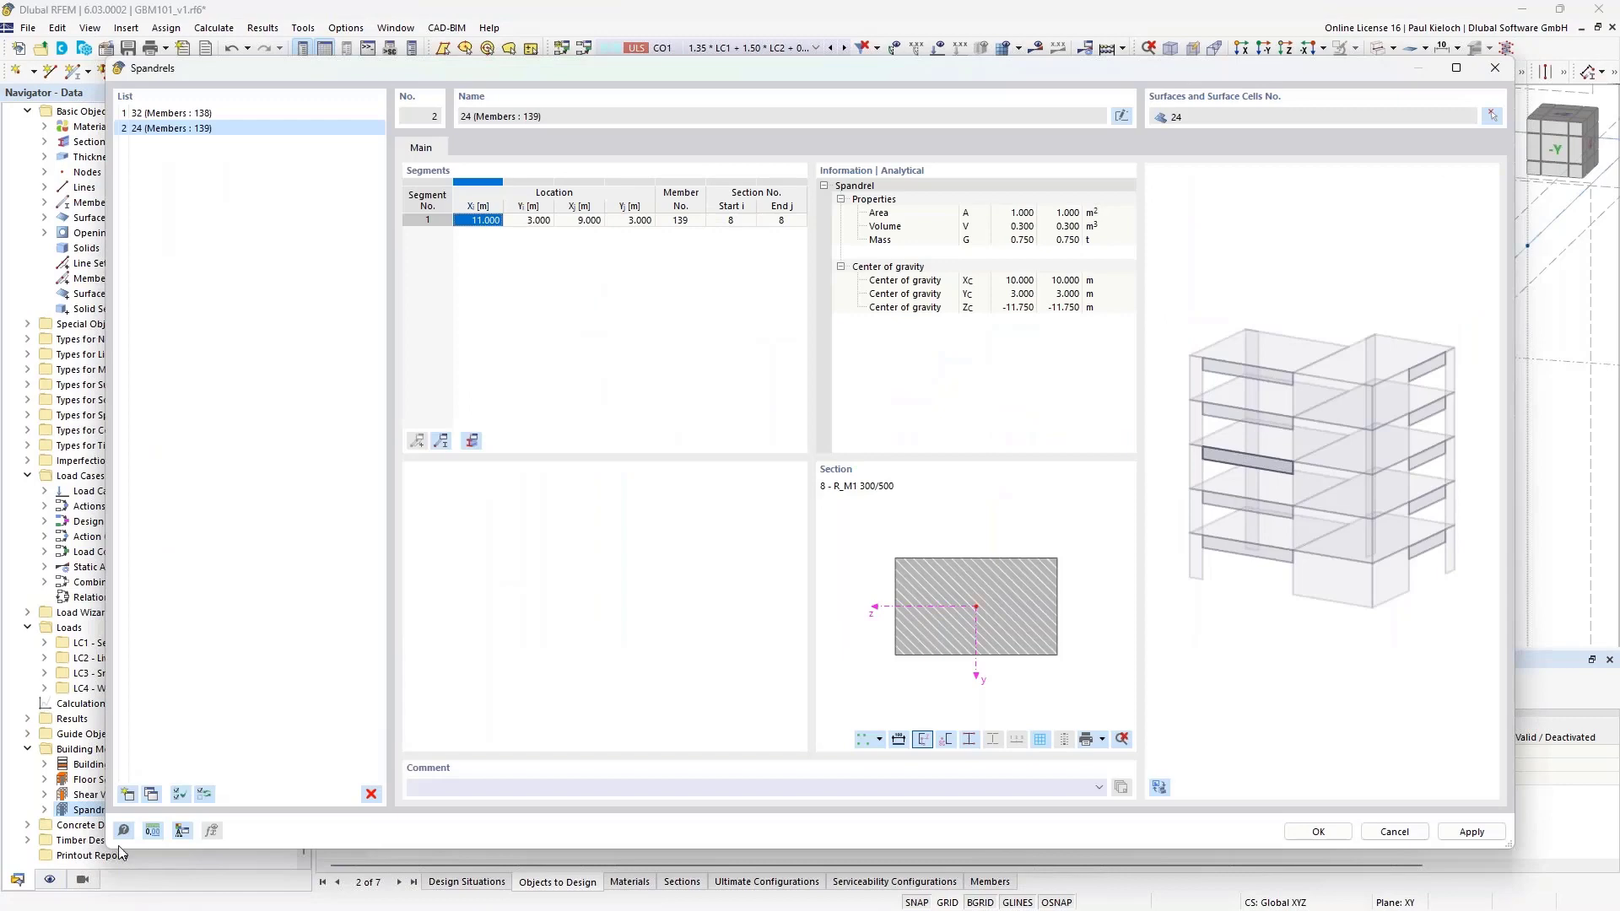
Add a third spandrel and assign surface cell 19, one story below the second spandrel, to it.
left_click(129, 794)
left_click(1492, 116)
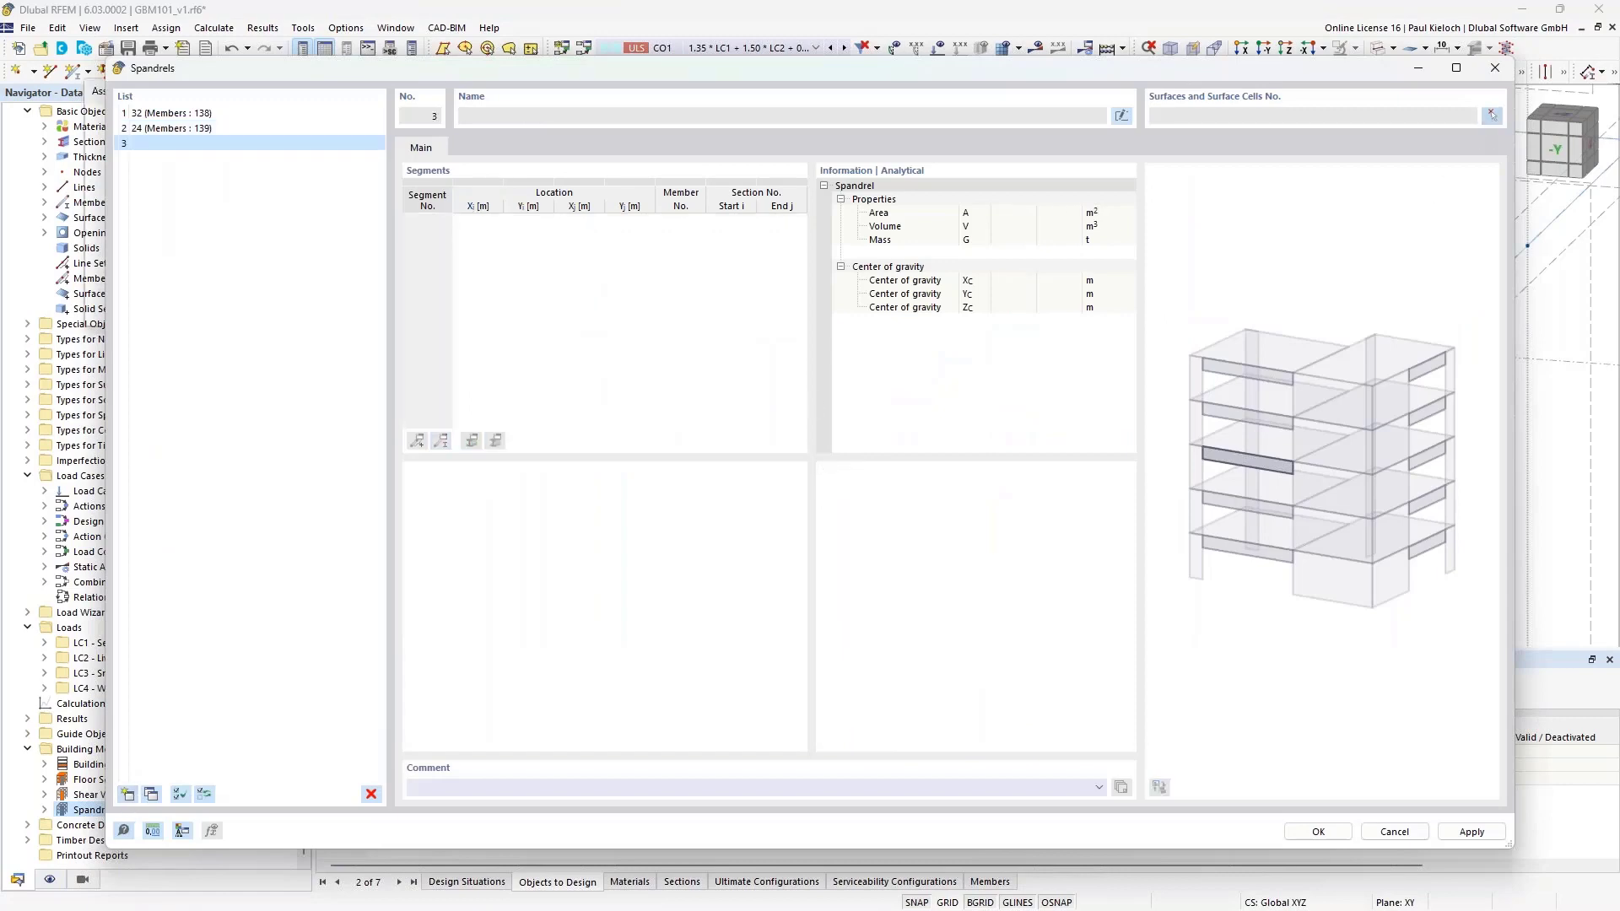
middle_click_drag(941, 351, 954, 243)
middle_click_drag(968, 600, 933, 346)
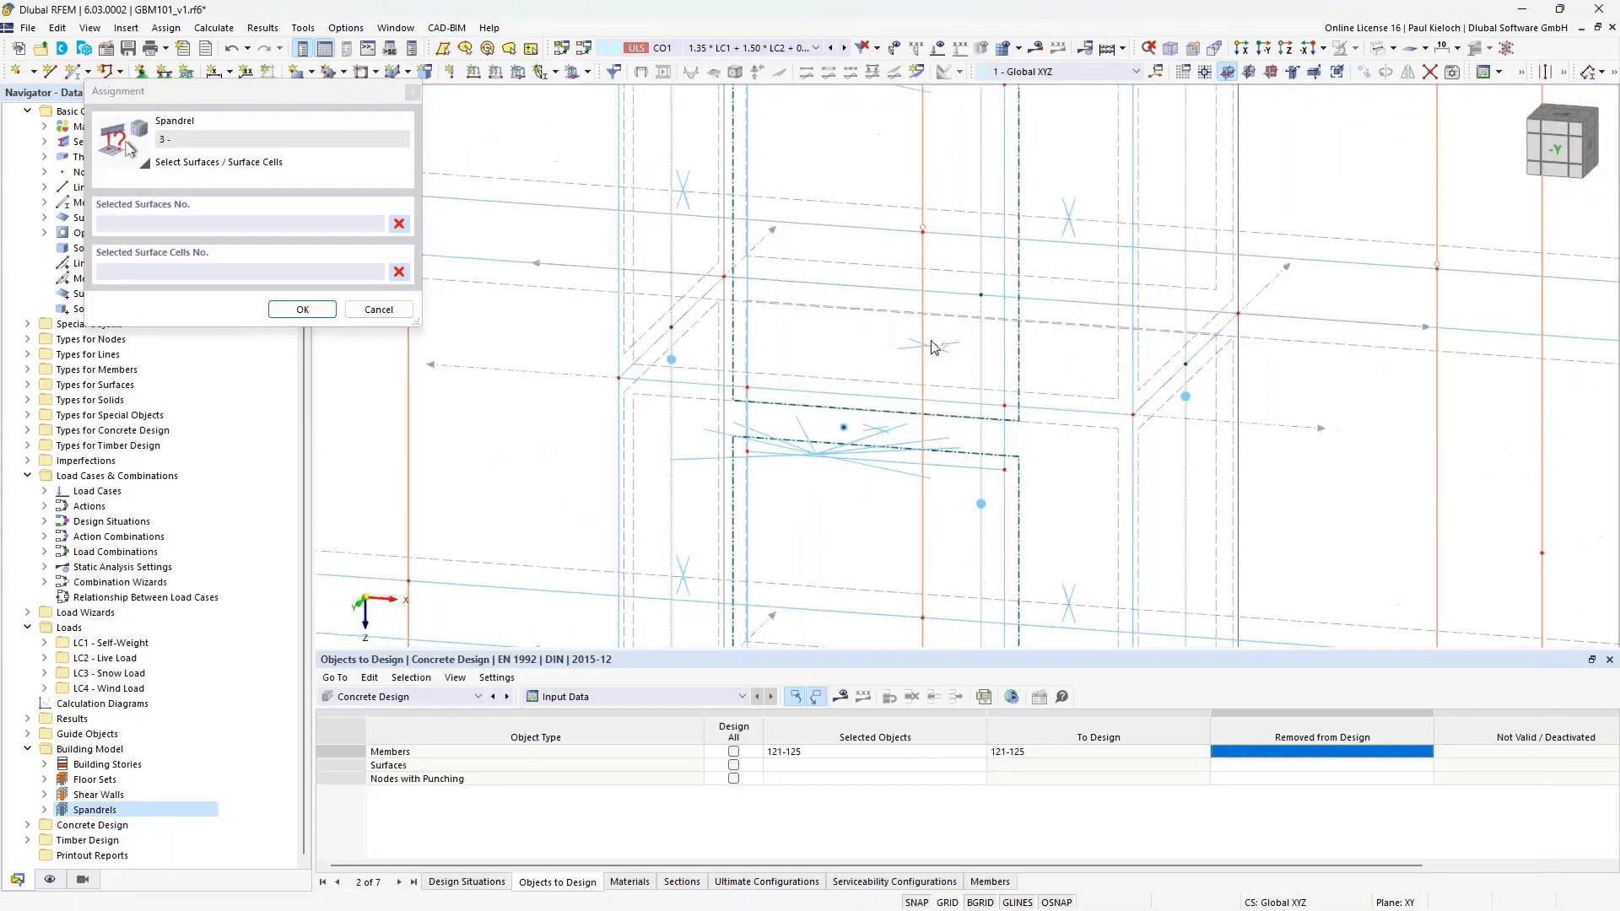
scroll(877, 428, "up", 3)
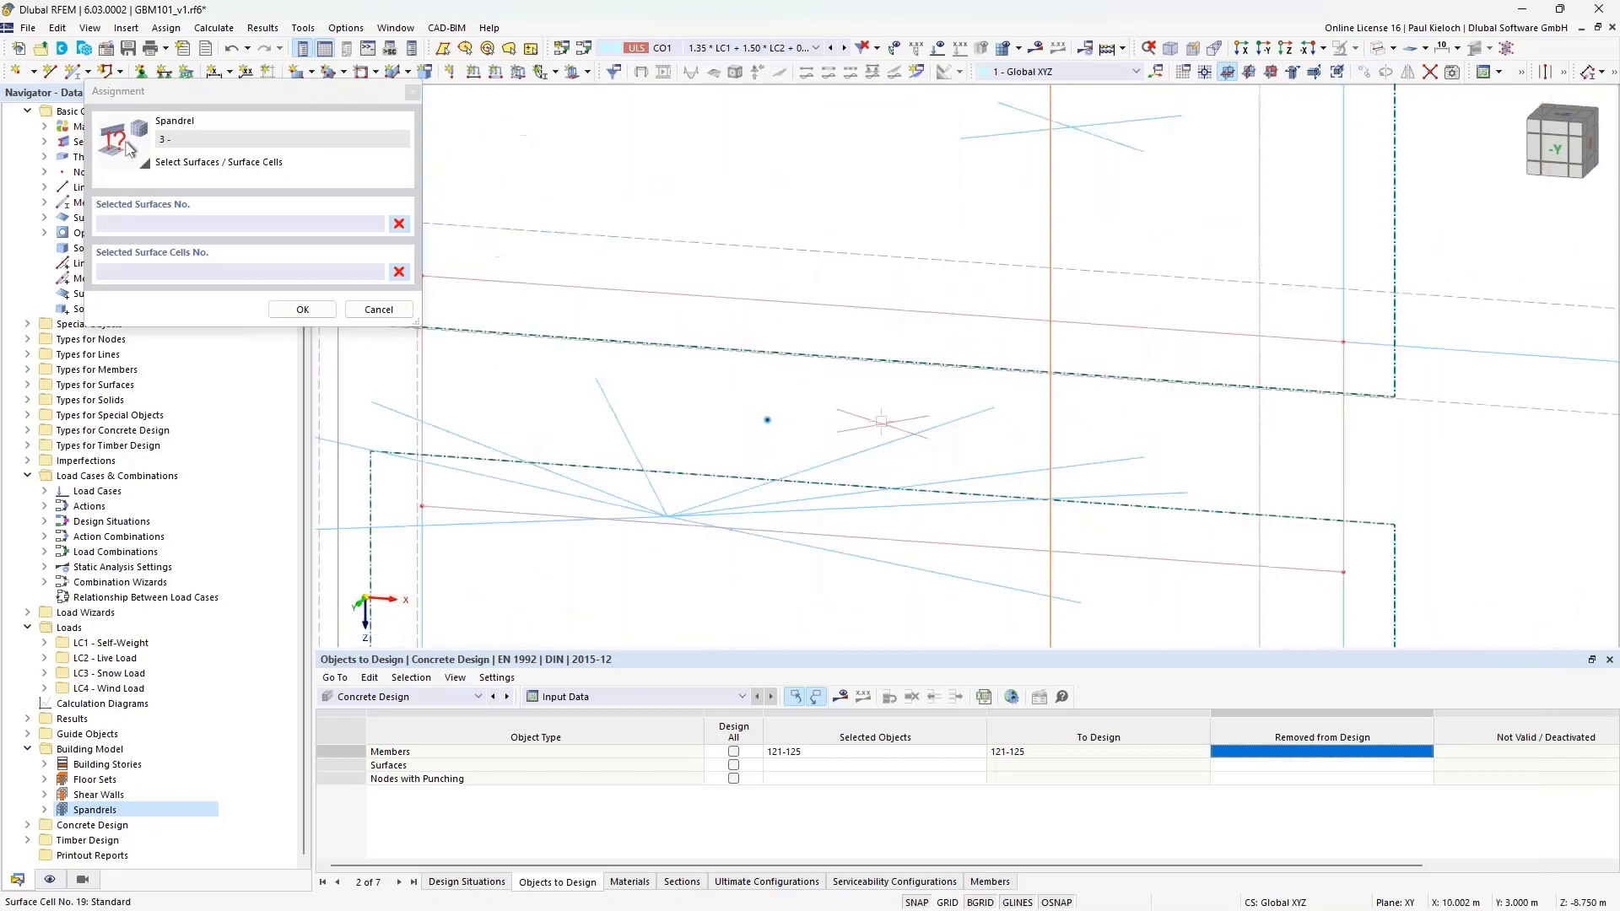
scroll(879, 421, "down", 3)
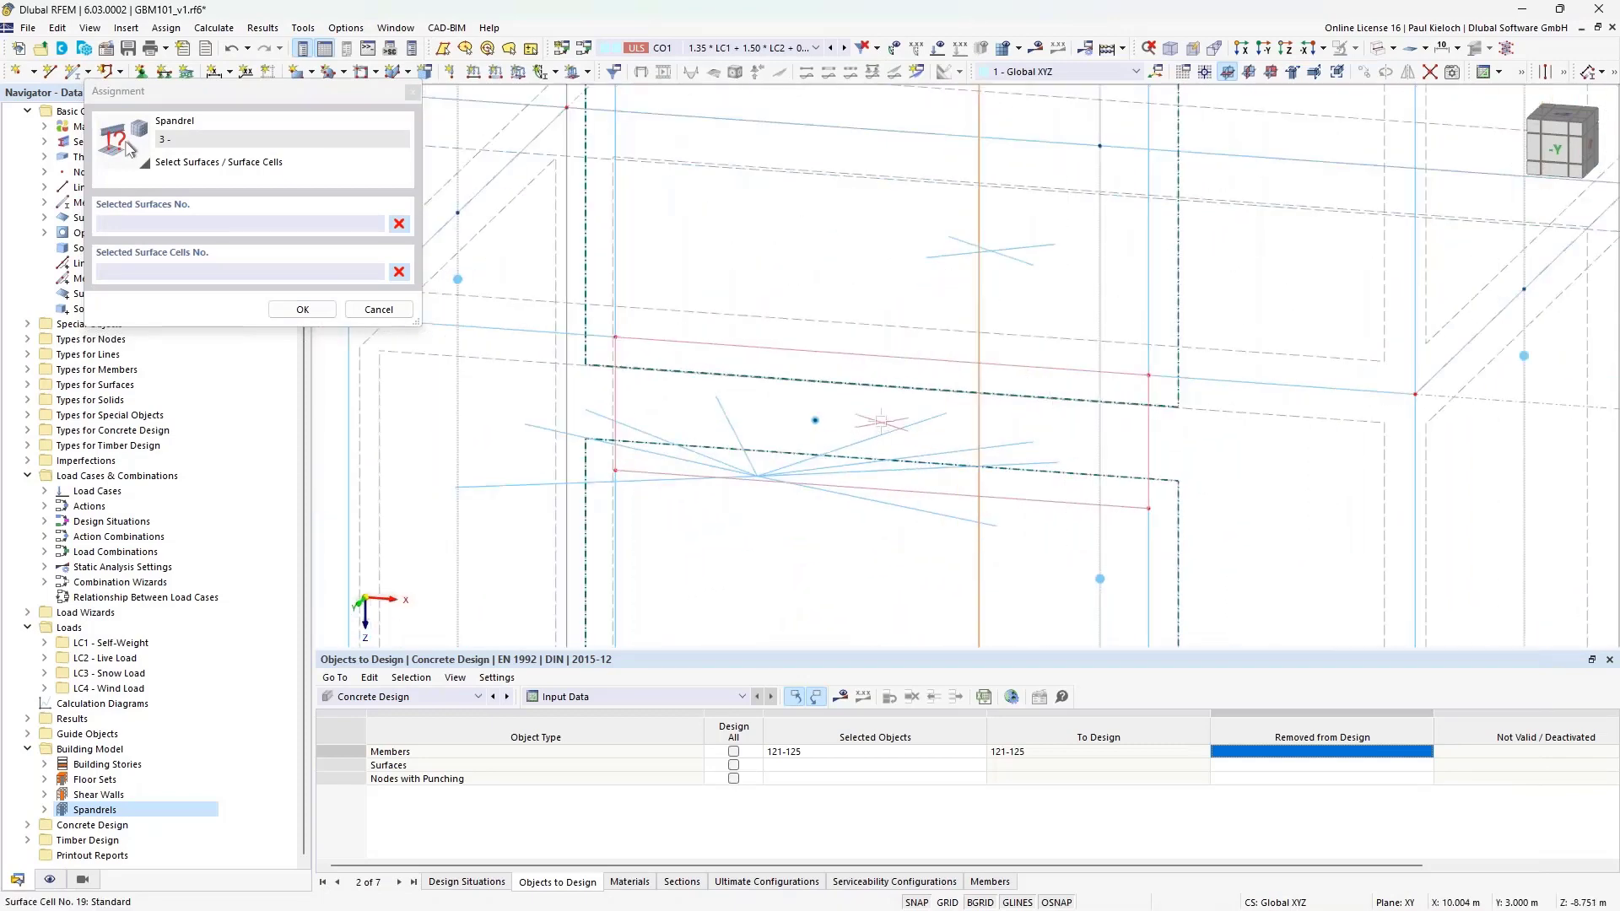
left_click(880, 421)
left_click(302, 309)
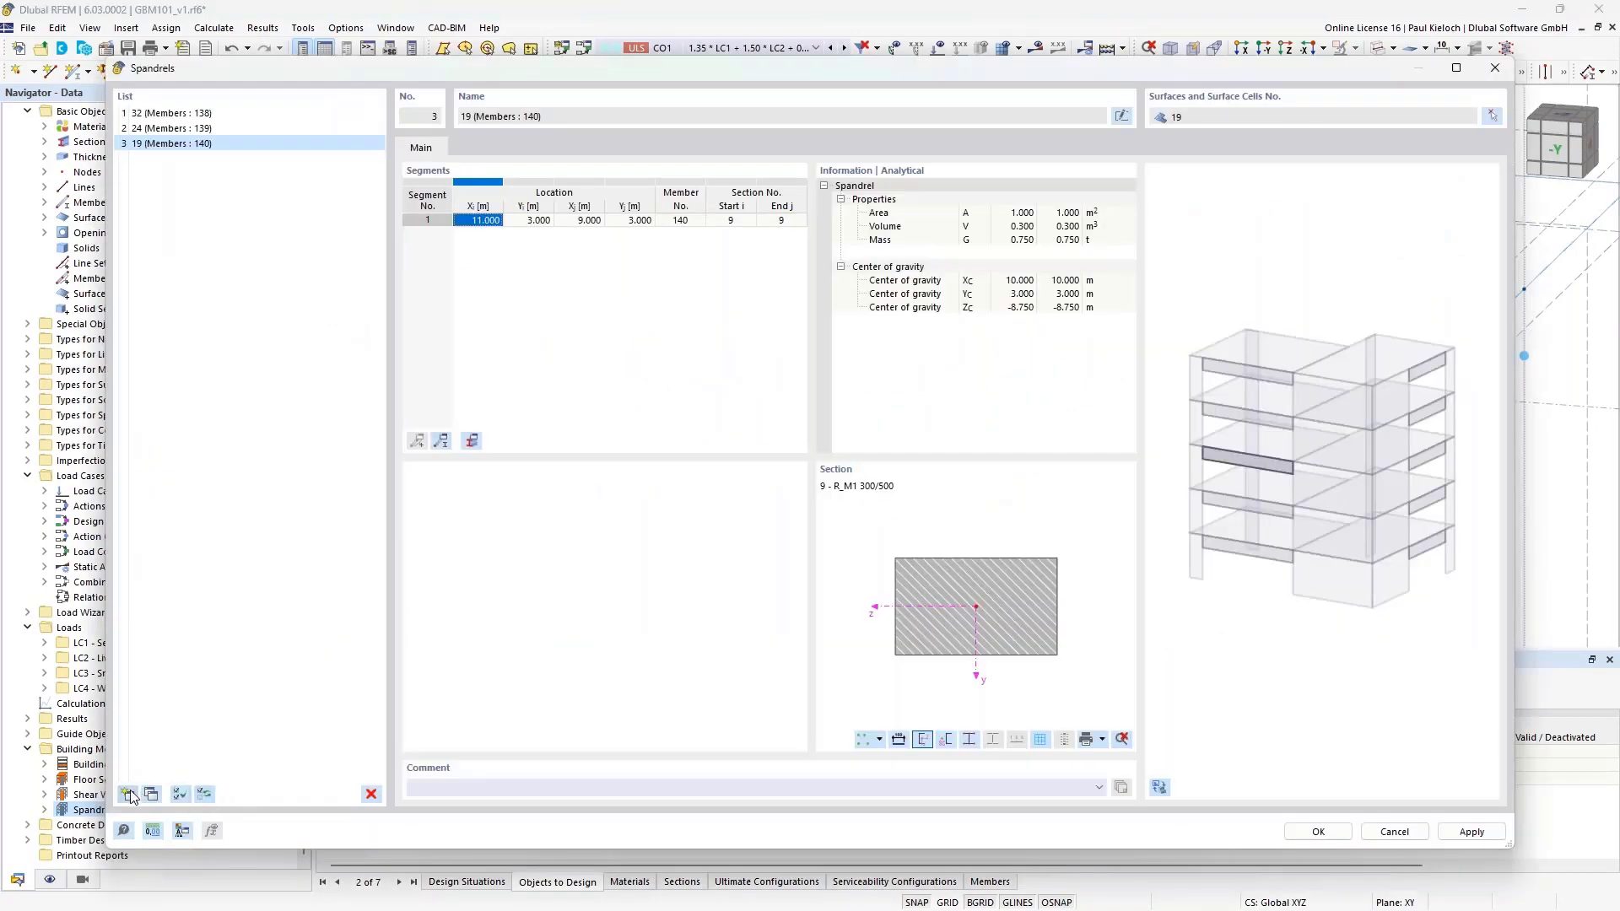
Add a fourth spandrel and assign surface cell 14, one story below the third spandrel, to it.
left_click(128, 793)
left_click(1491, 116)
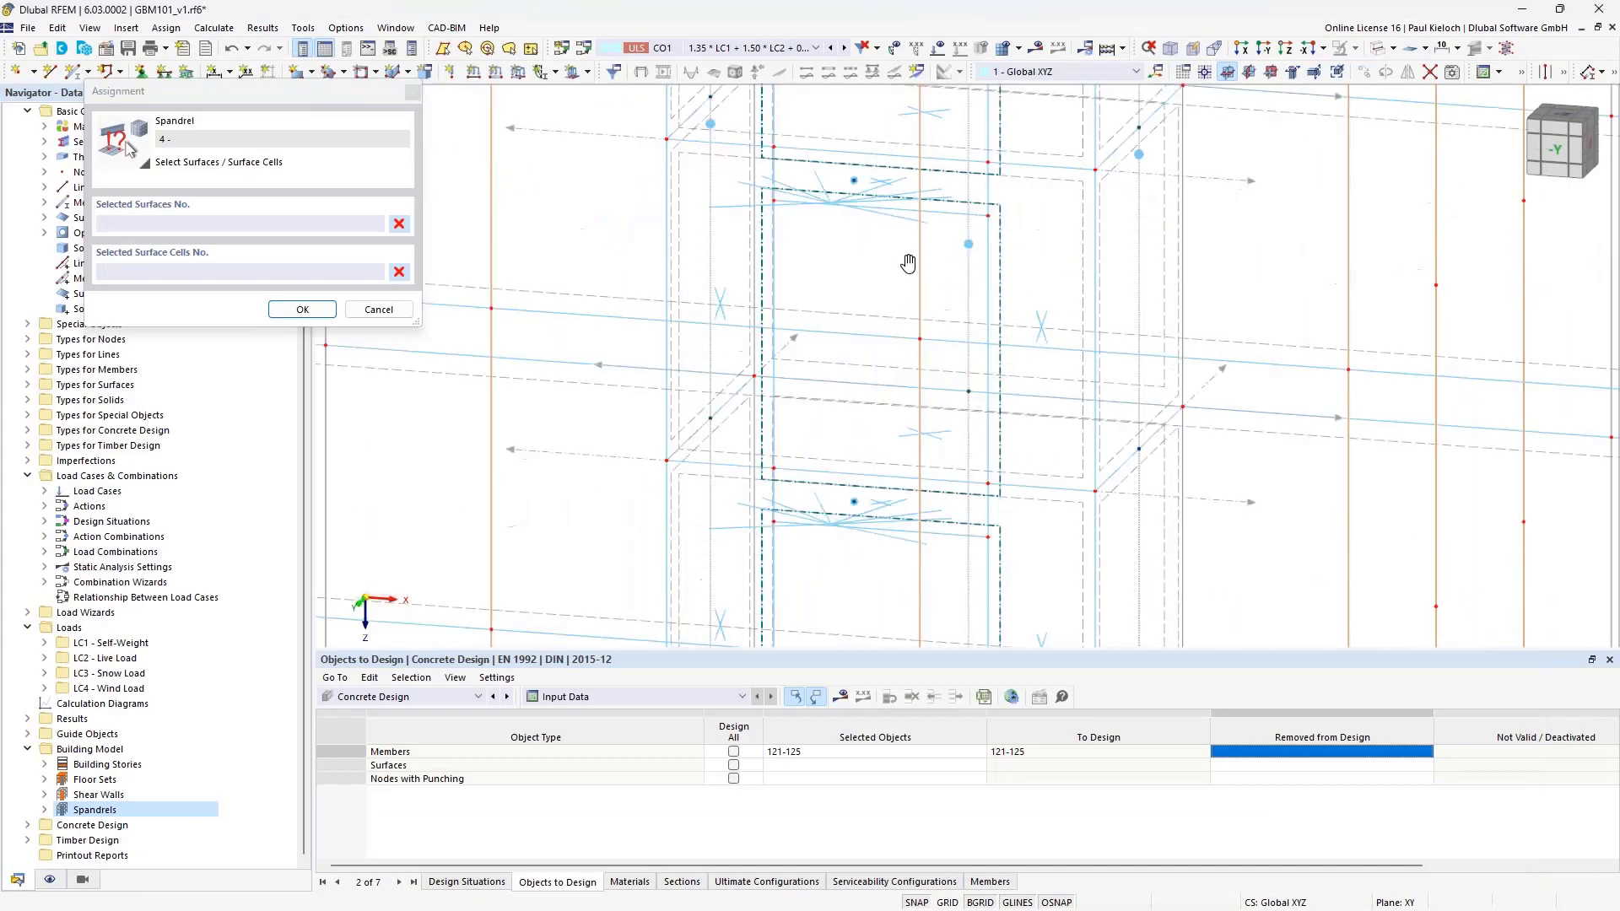
middle_click_drag(907, 263, 889, 461)
scroll(853, 409, "up", 5)
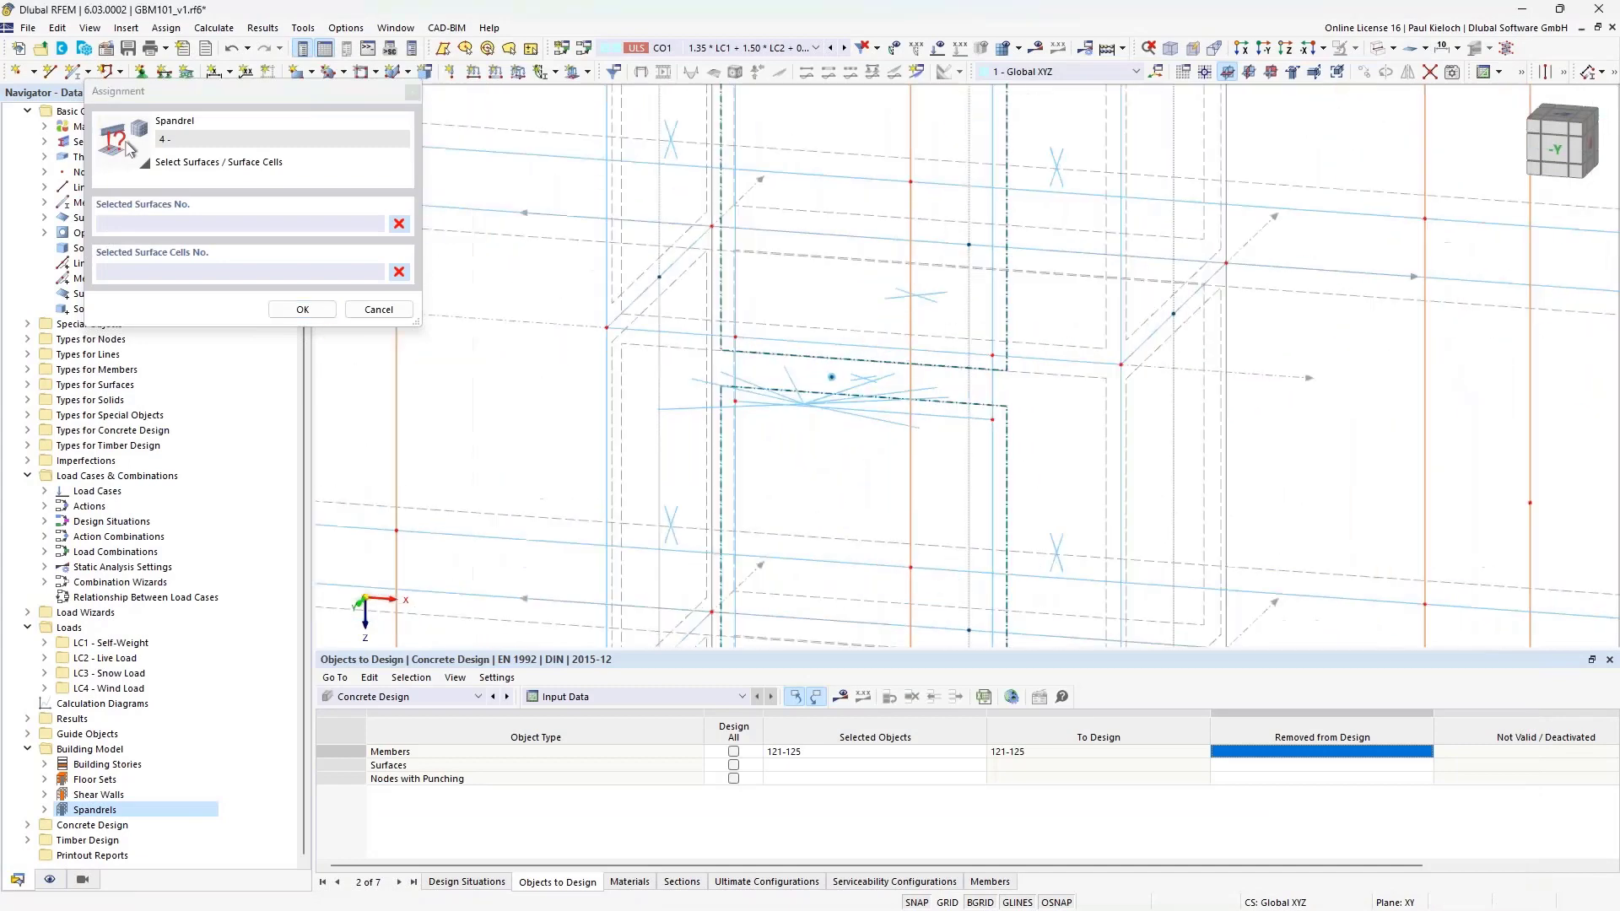
left_click(858, 320)
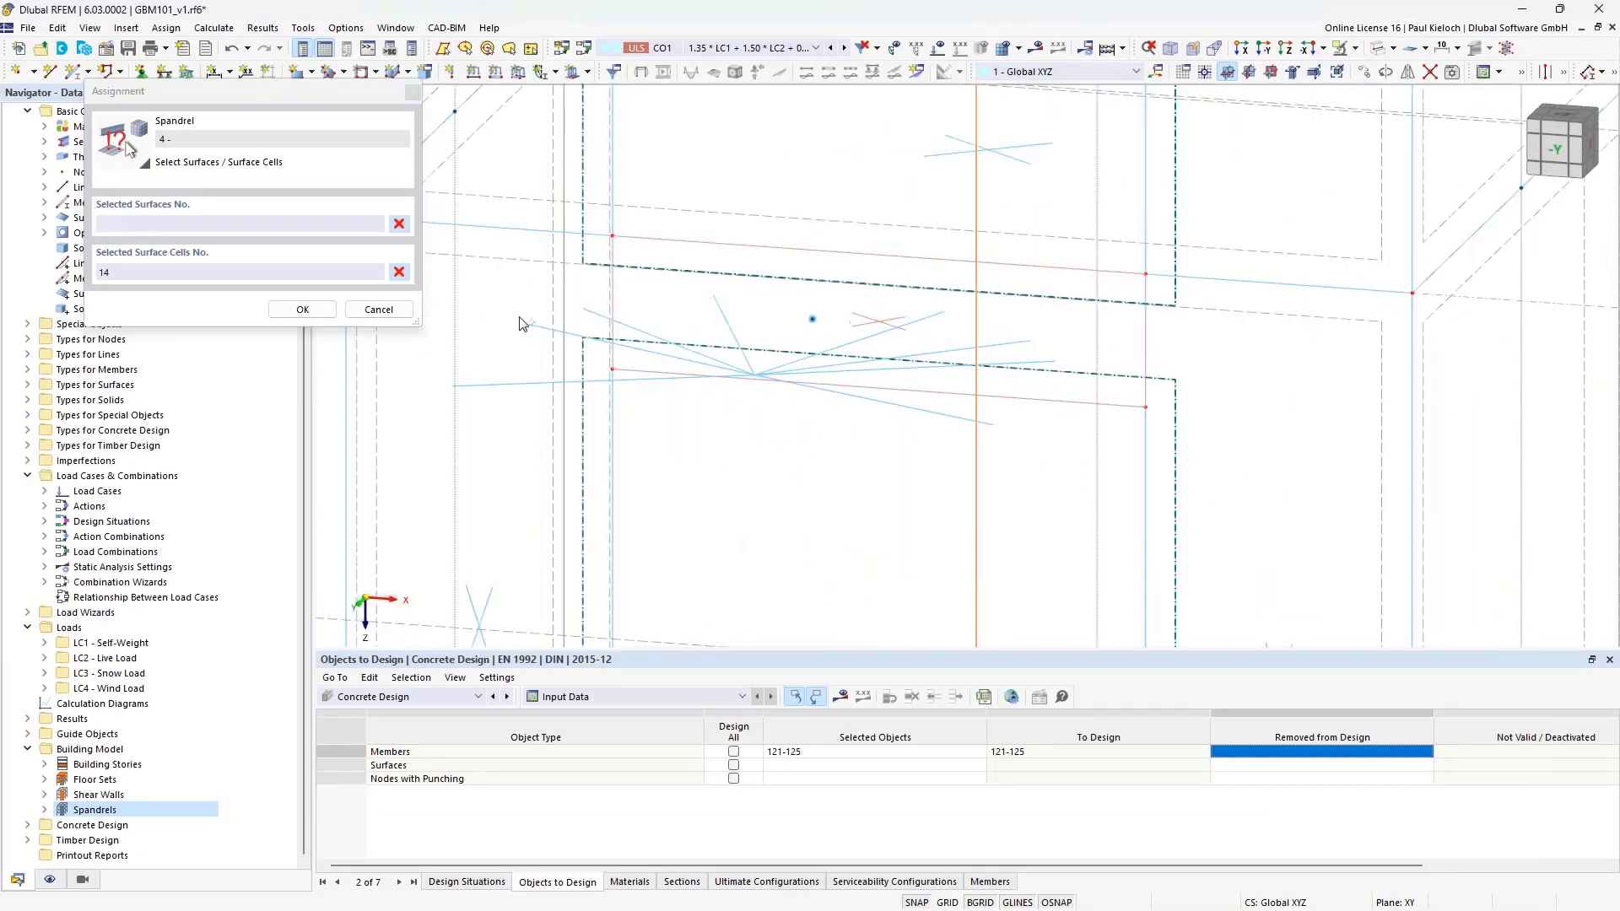
left_click(301, 310)
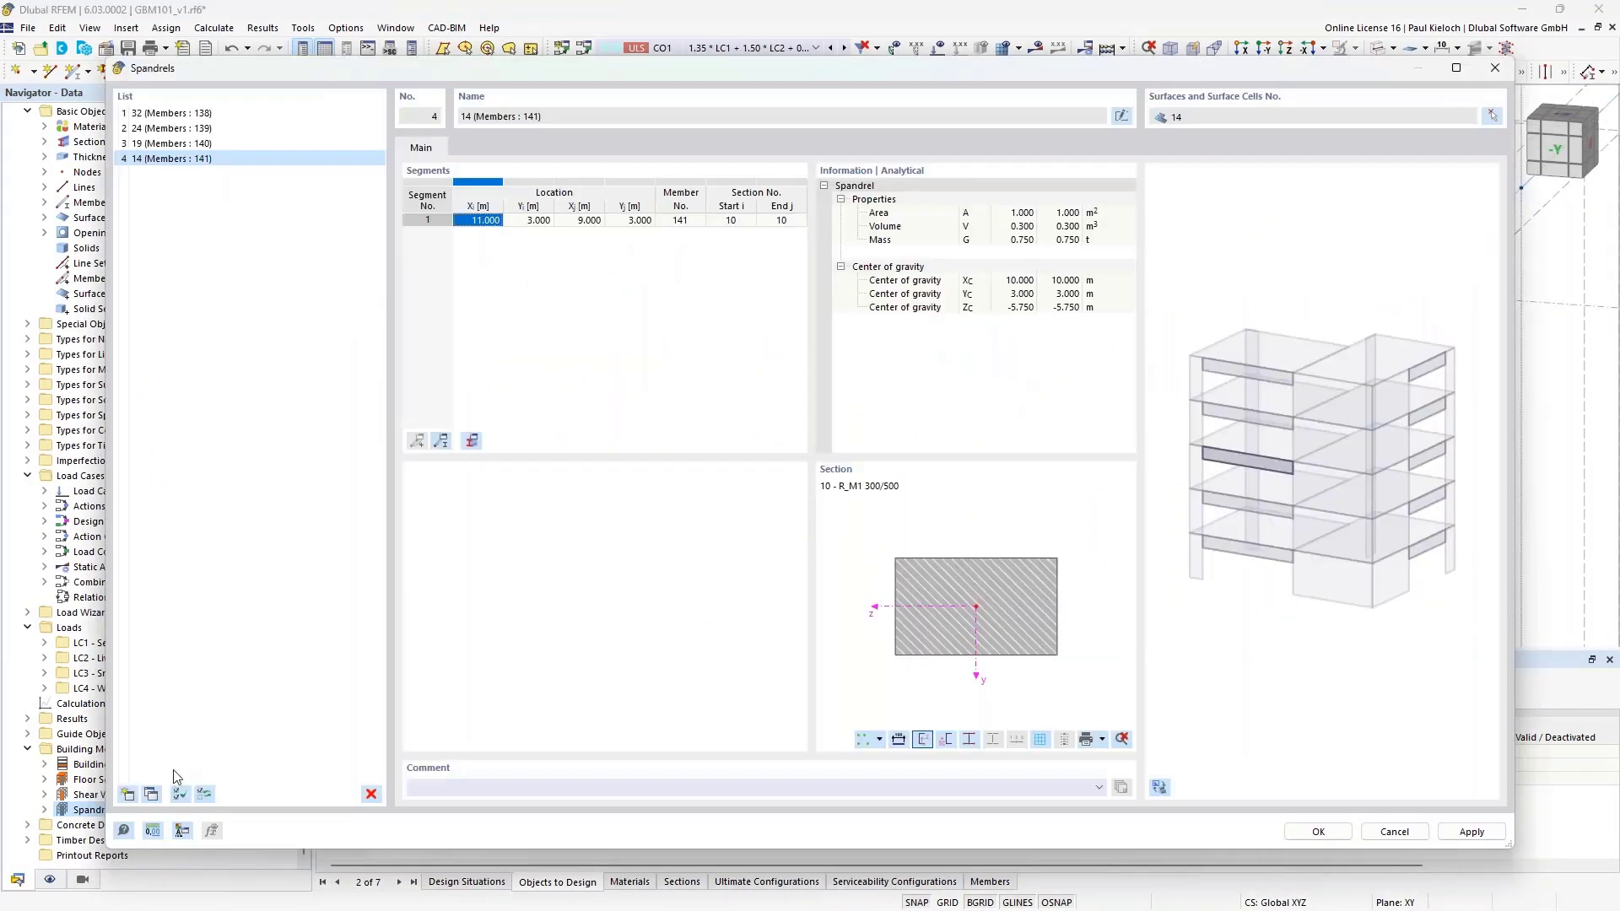
Add a fifth spandrel, assign surface cell 9 above the lowest core door opening to it, and confirm the spandrel definitions.
left_click(128, 793)
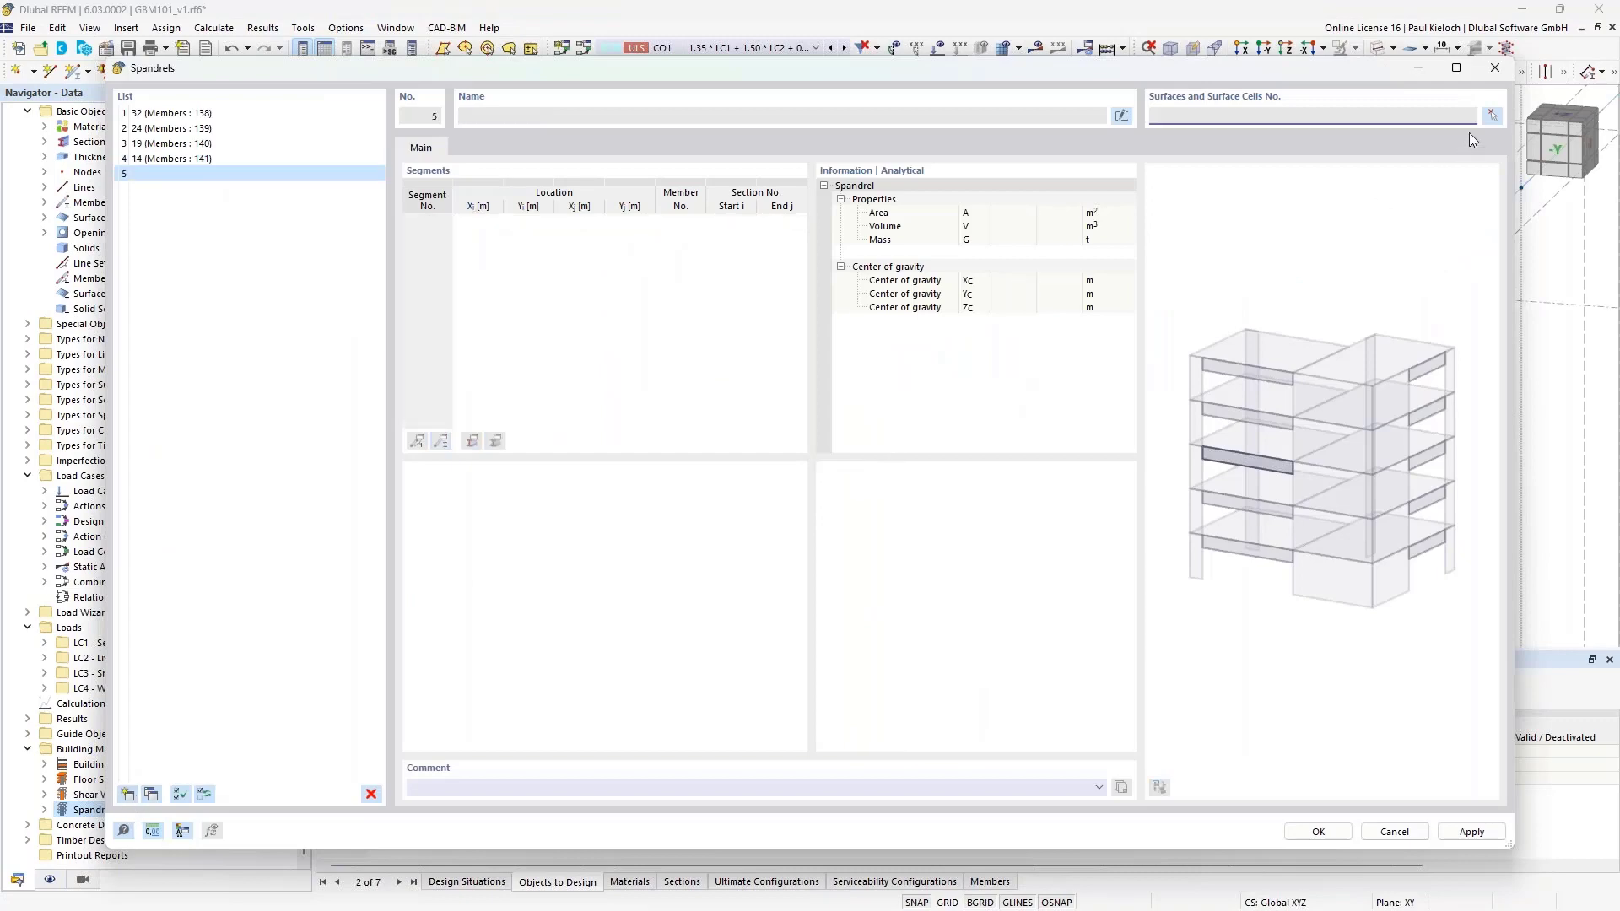
left_click(1492, 117)
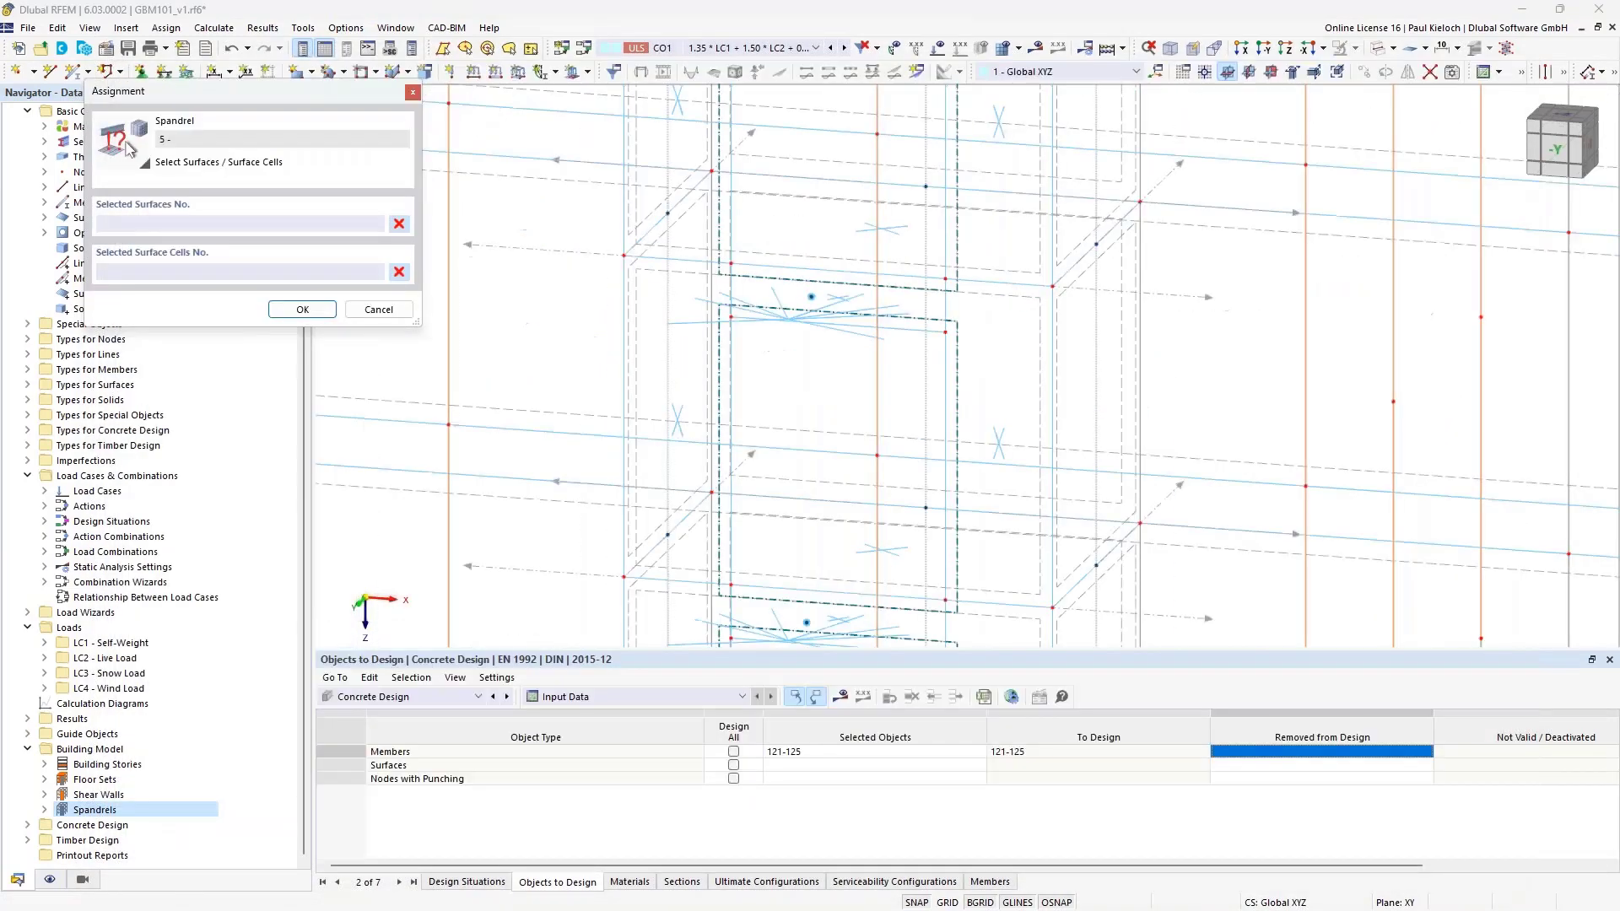
scroll(839, 258, "up", 5)
left_click(722, 283)
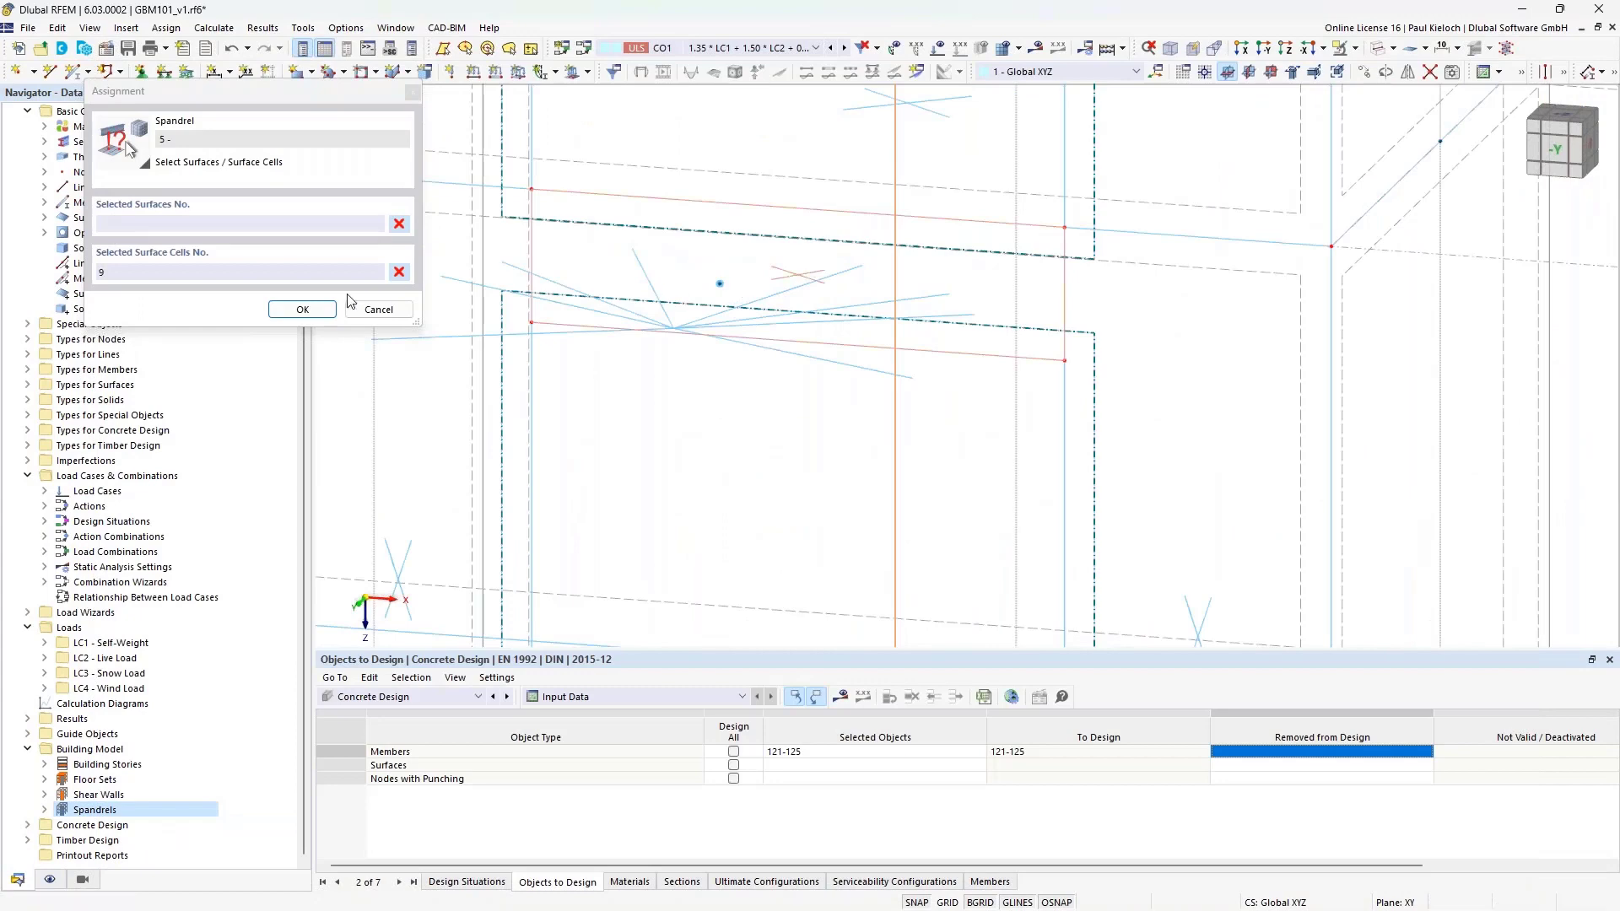
left_click(303, 310)
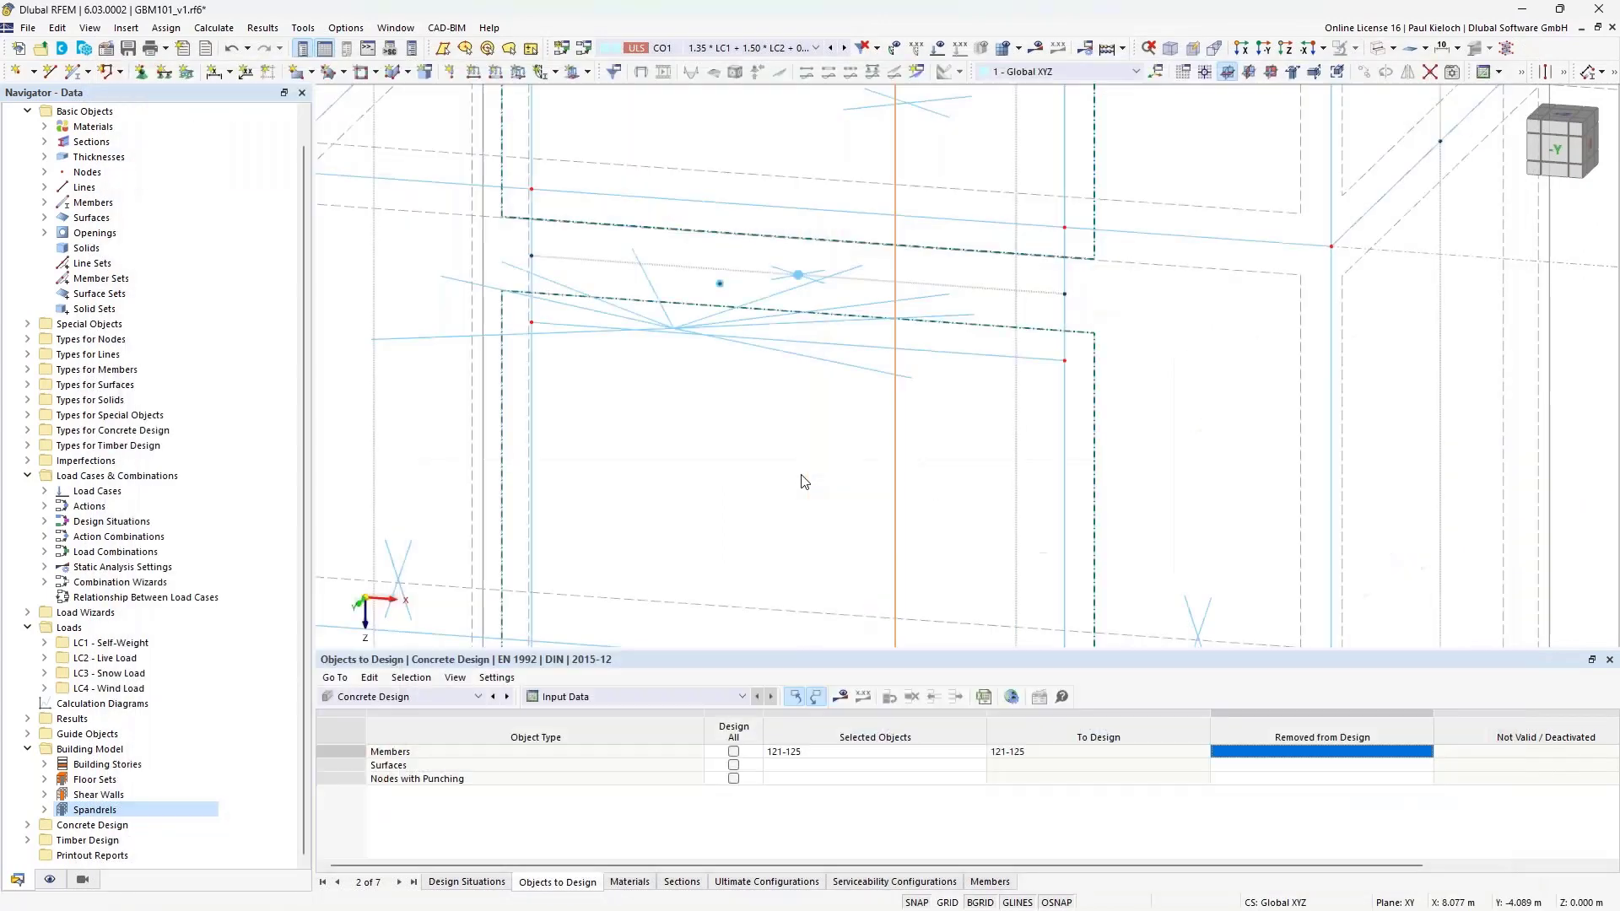
Enable the concrete design properties for the result beam of the topmost spandrel.
scroll(800, 480, "down", 2)
scroll(801, 481, "down", 2)
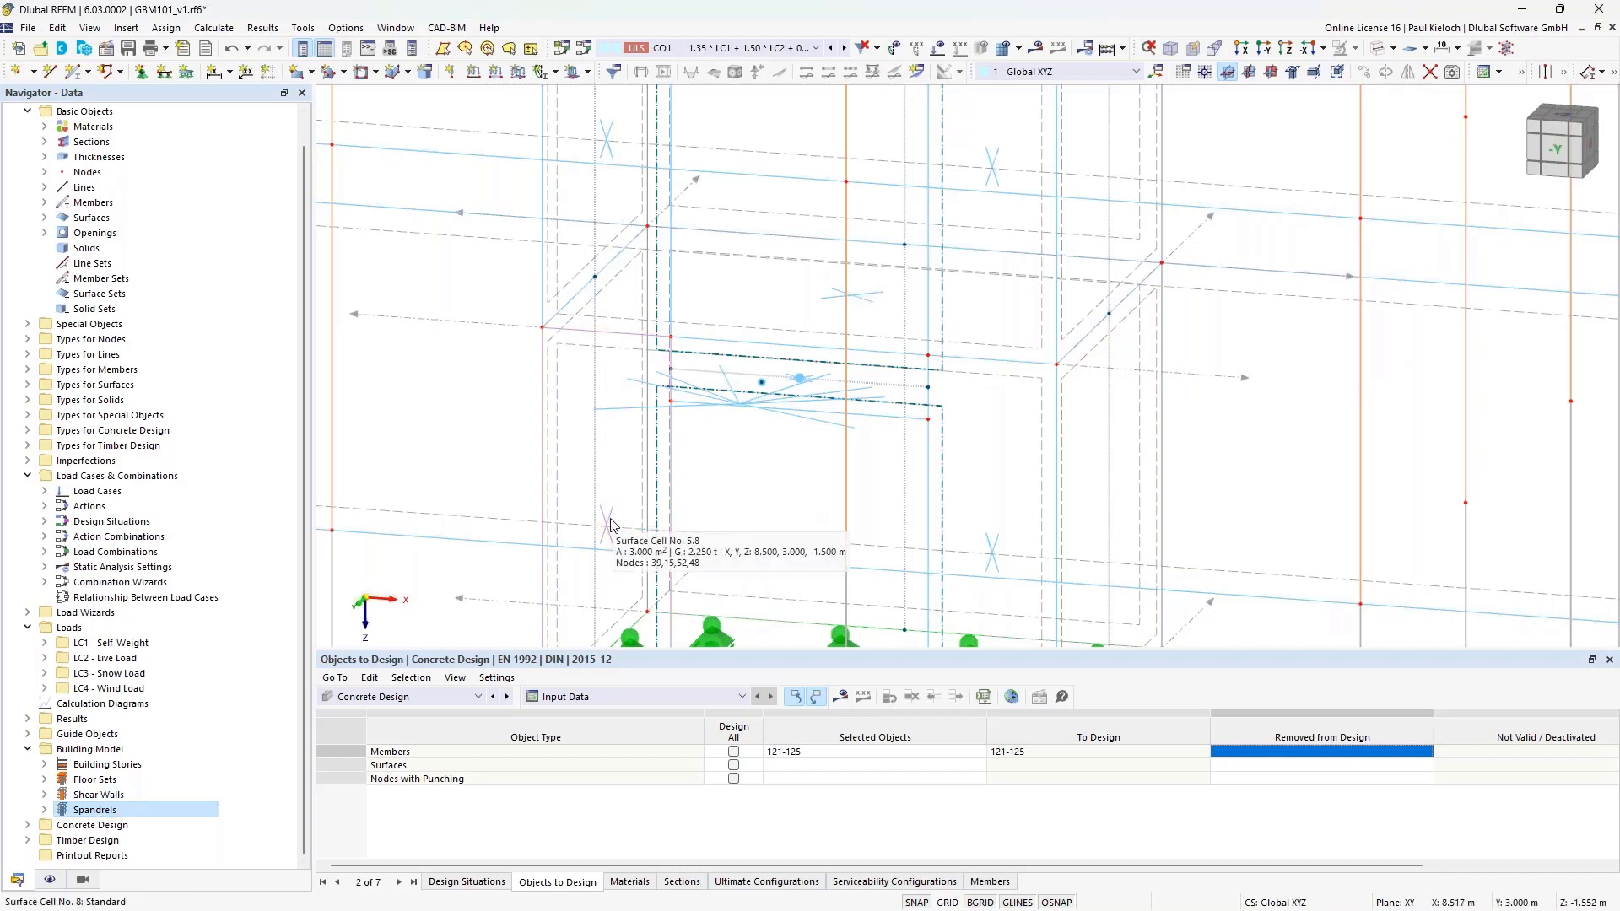
scroll(611, 524, "down", 3)
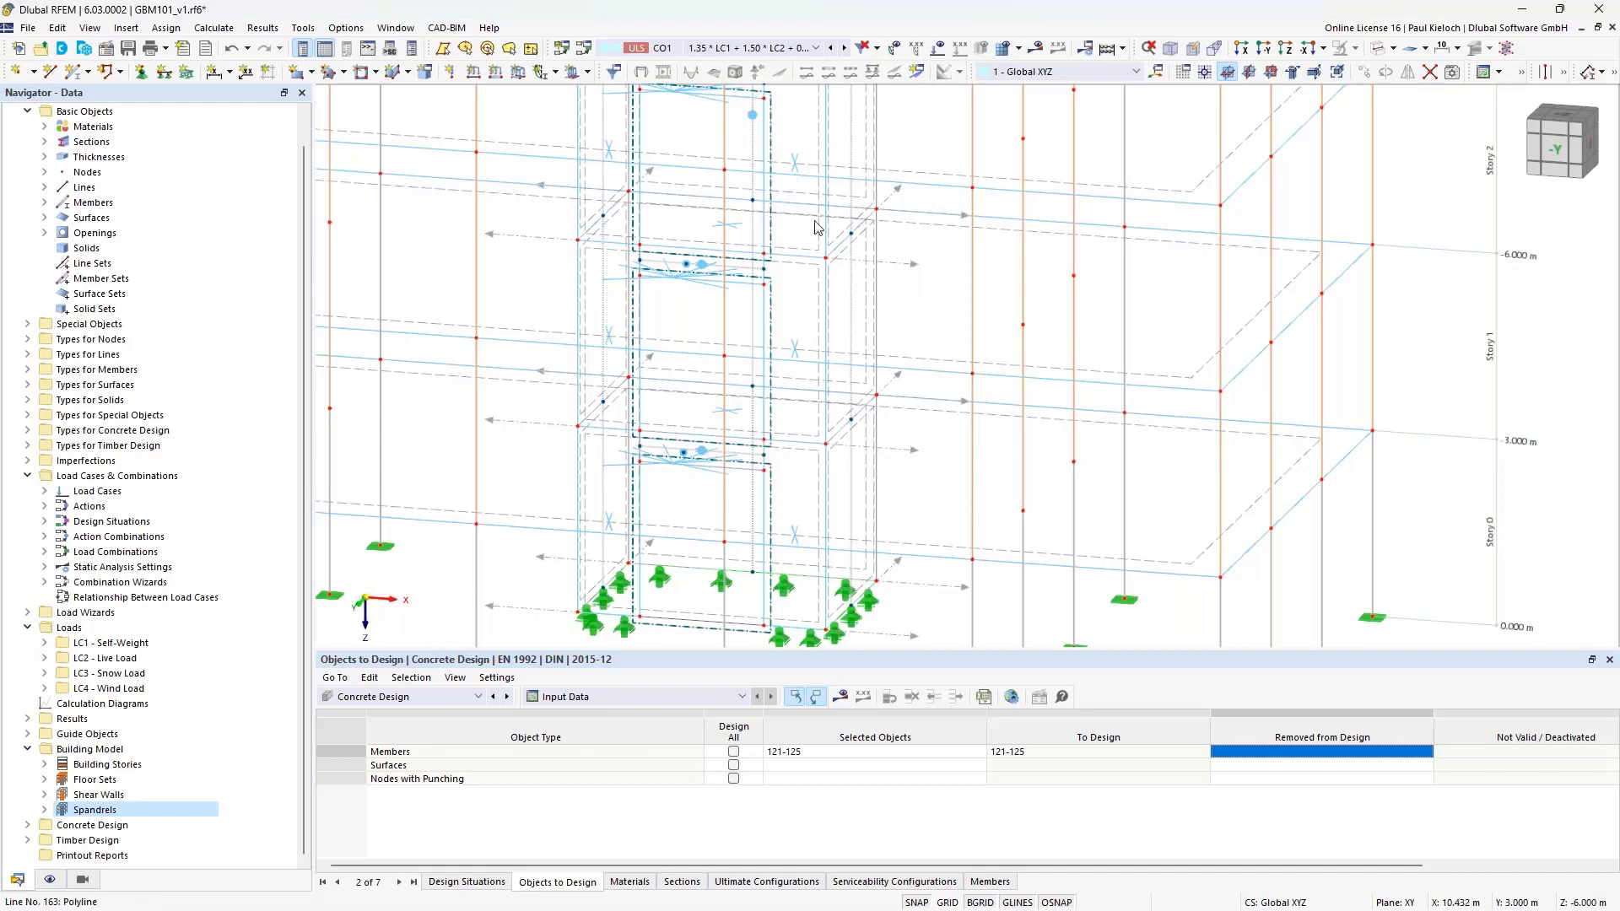
middle_click_drag(935, 270, 948, 433)
middle_click_drag(959, 244, 972, 362)
middle_click_drag(965, 303, 963, 374)
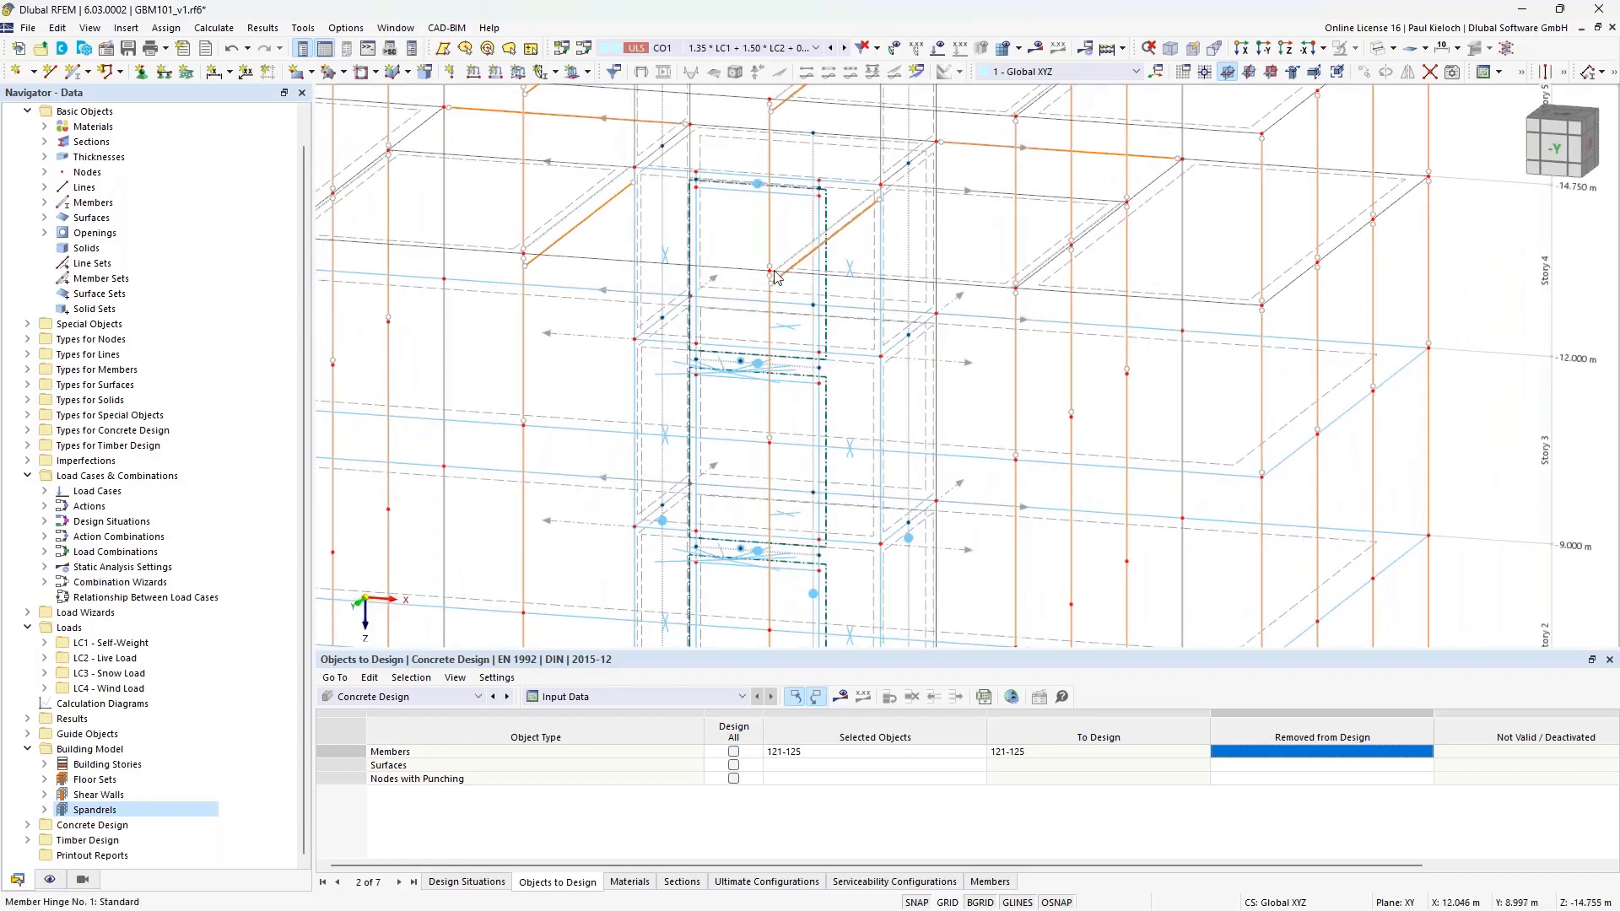
scroll(712, 245, "up", 5)
scroll(688, 182, "up", 3)
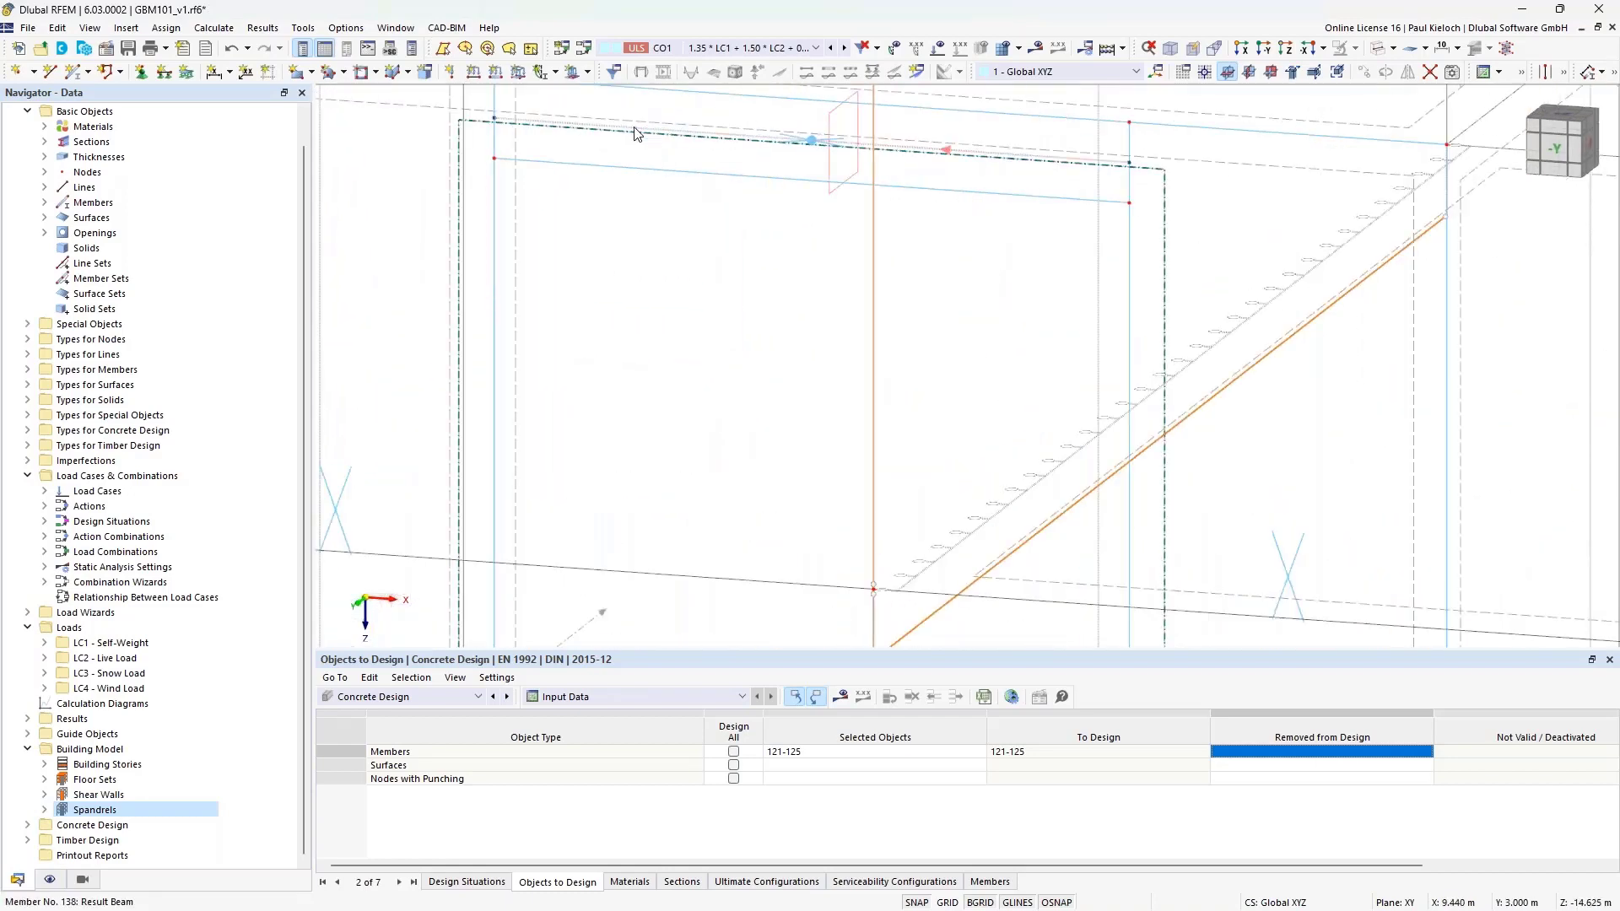
double_click(637, 133)
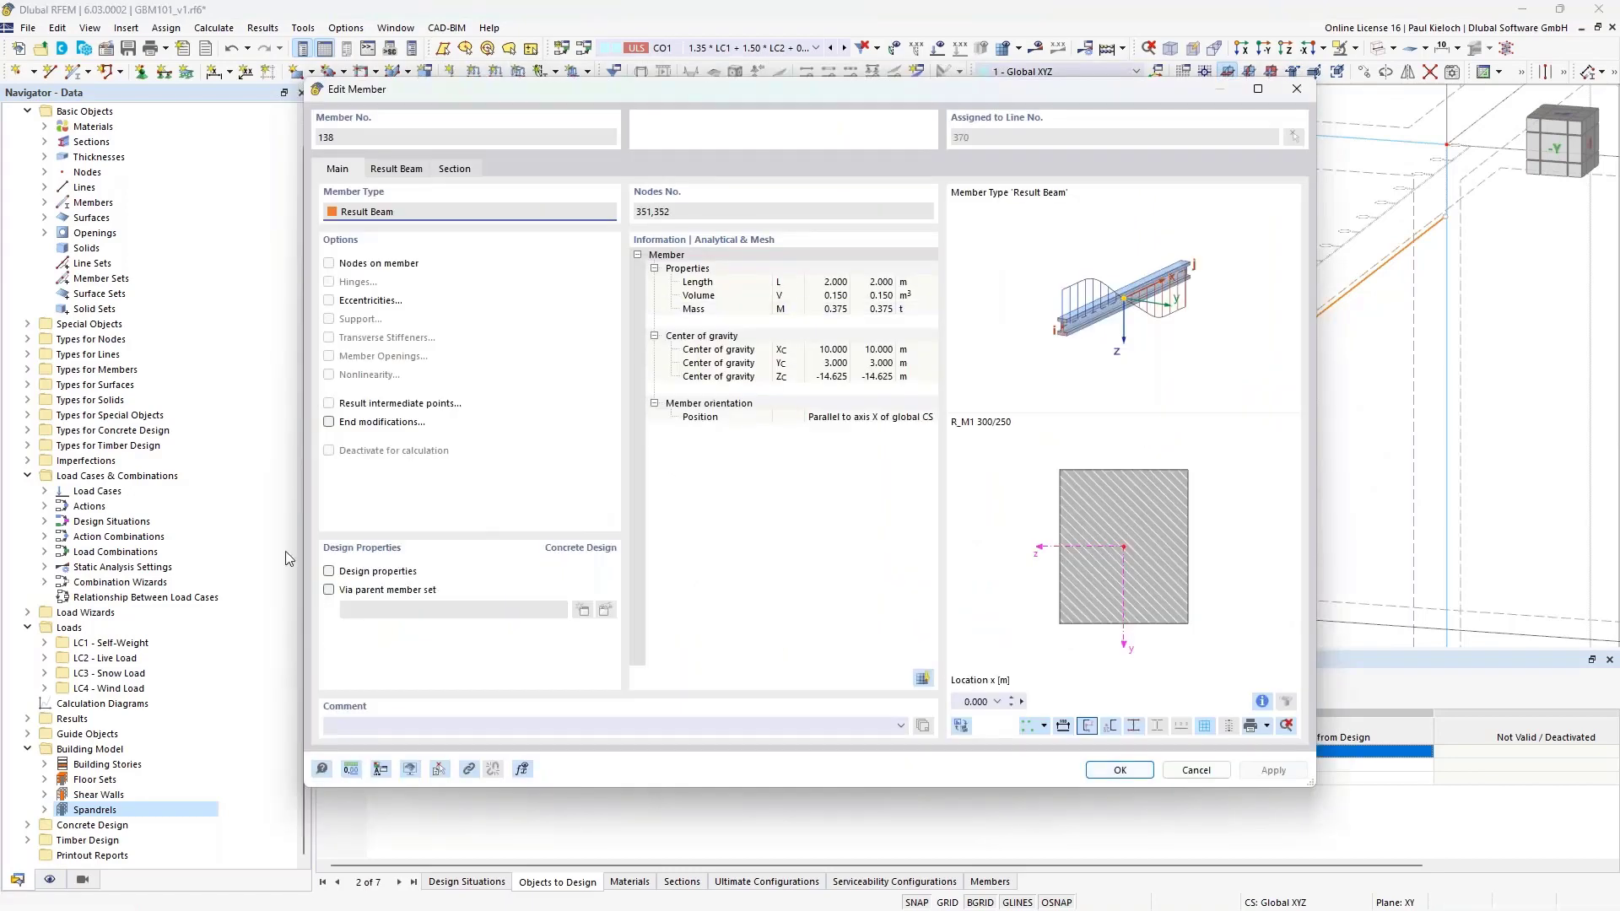
left_click(329, 572)
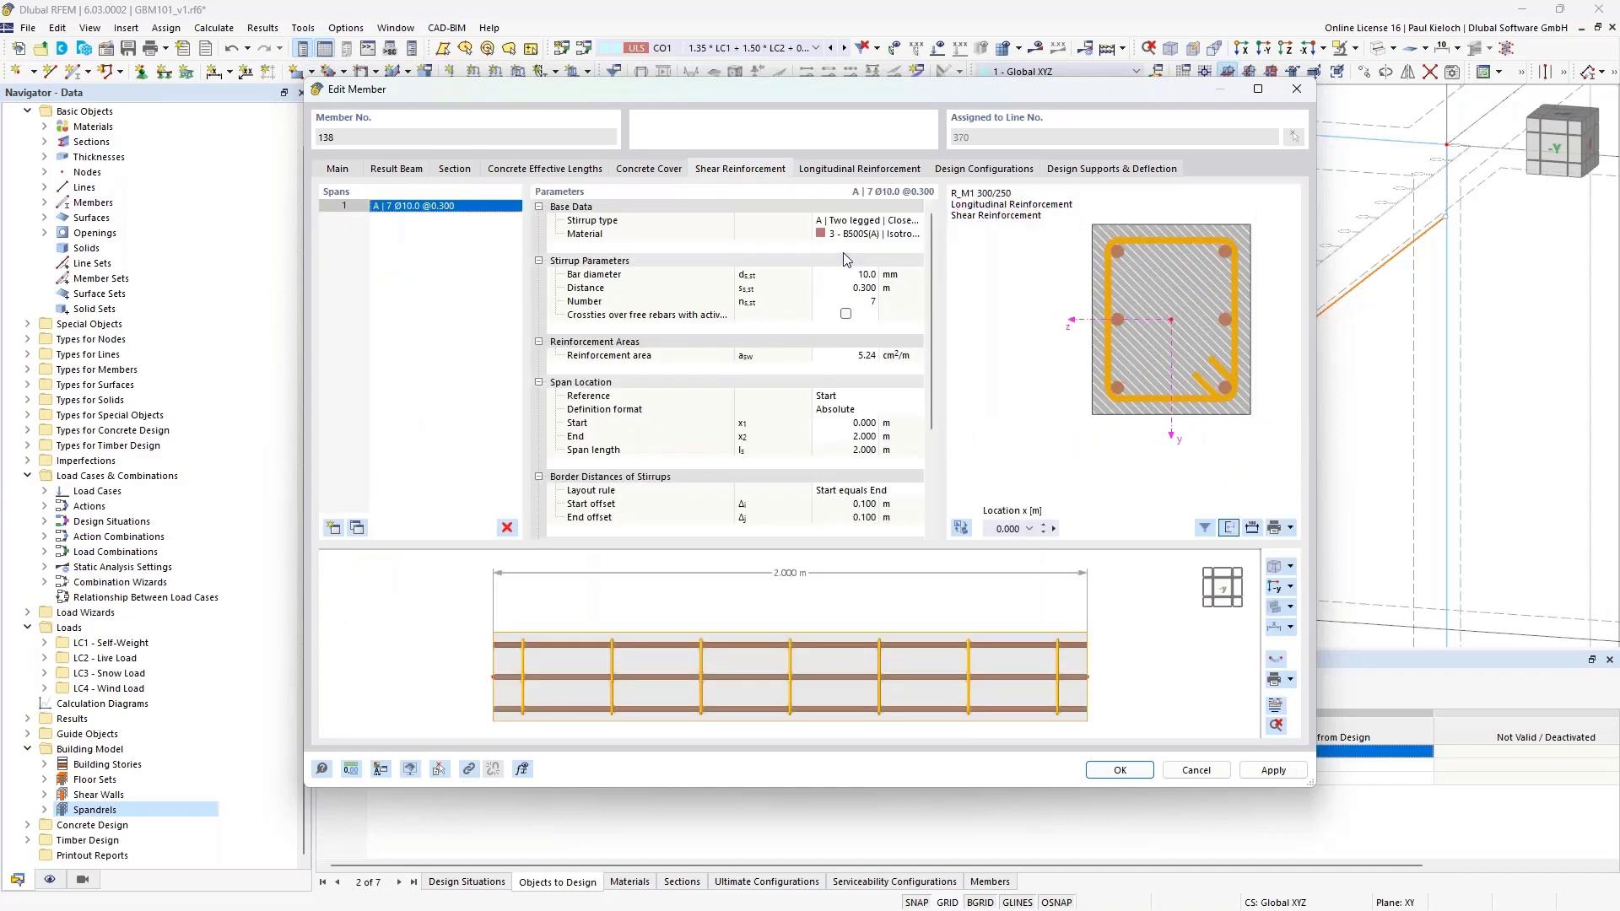
Set the stirrup distance of the topmost spandrel beam's shear reinforcement to 0.150 m.
left_click(846, 287)
key("BackSpace")
left_click(911, 291)
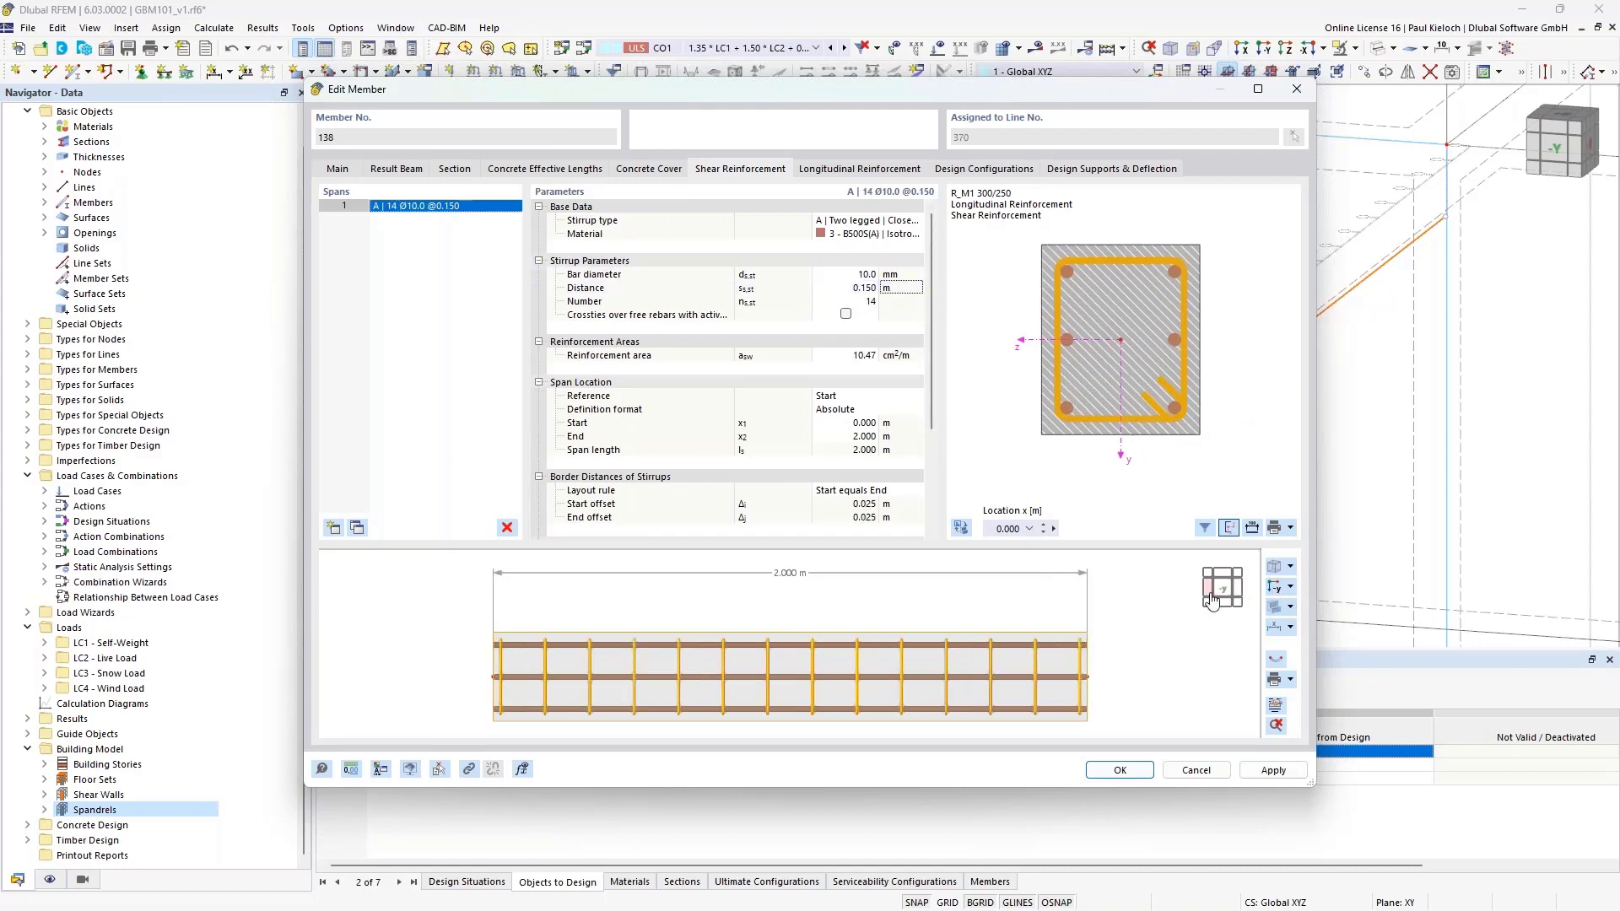
left_click(1279, 587)
scroll(1008, 655, "down", 2)
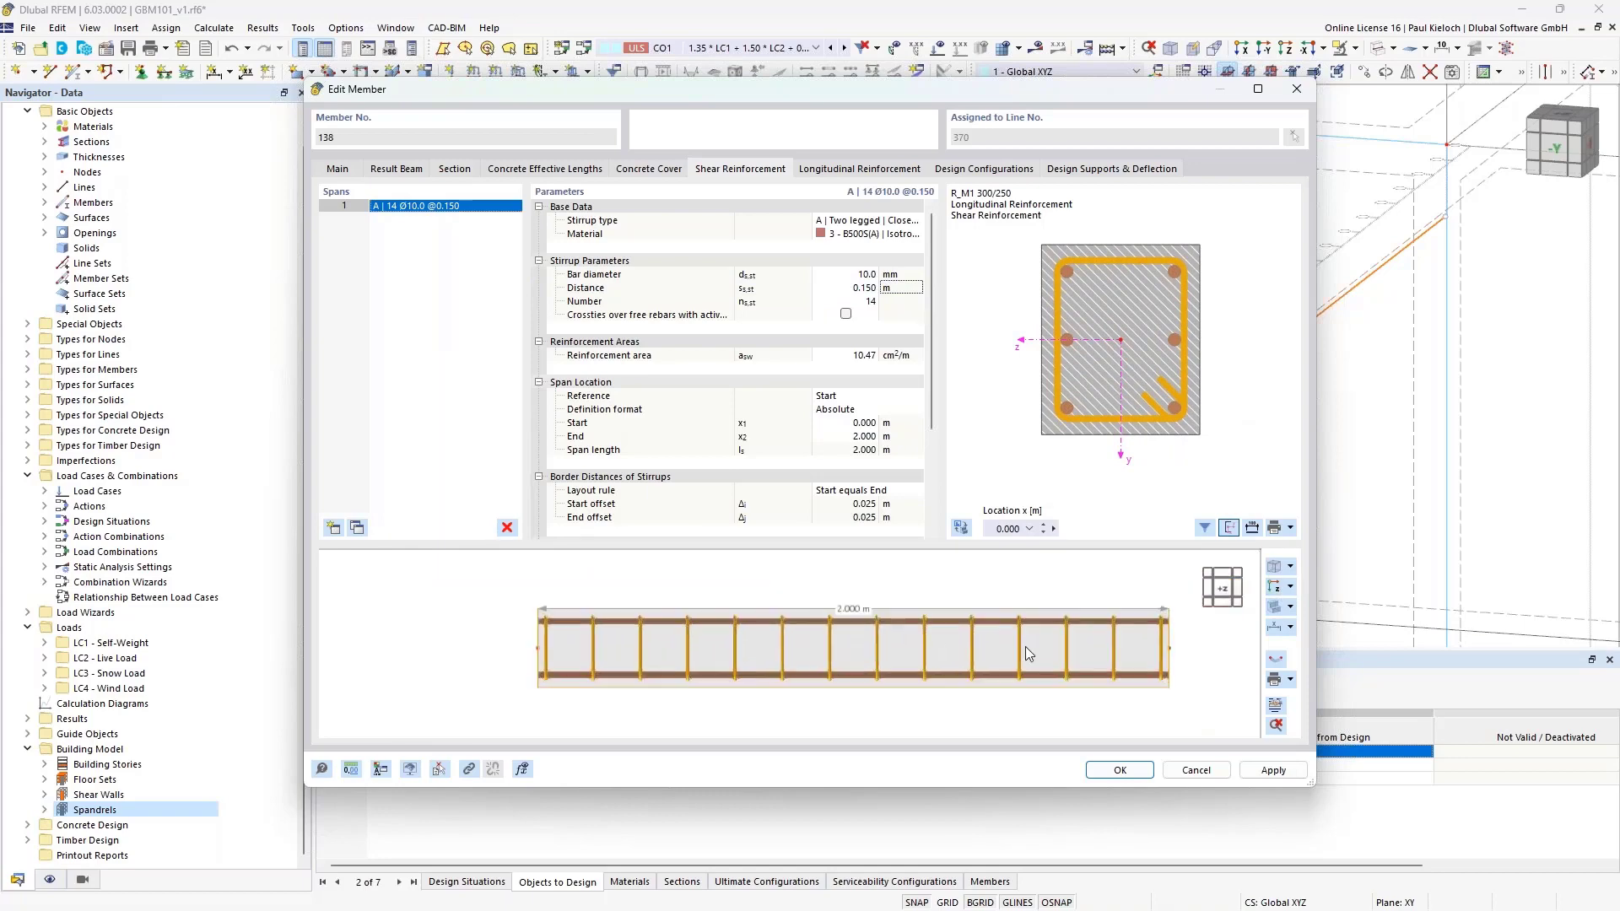
left_click(1275, 587)
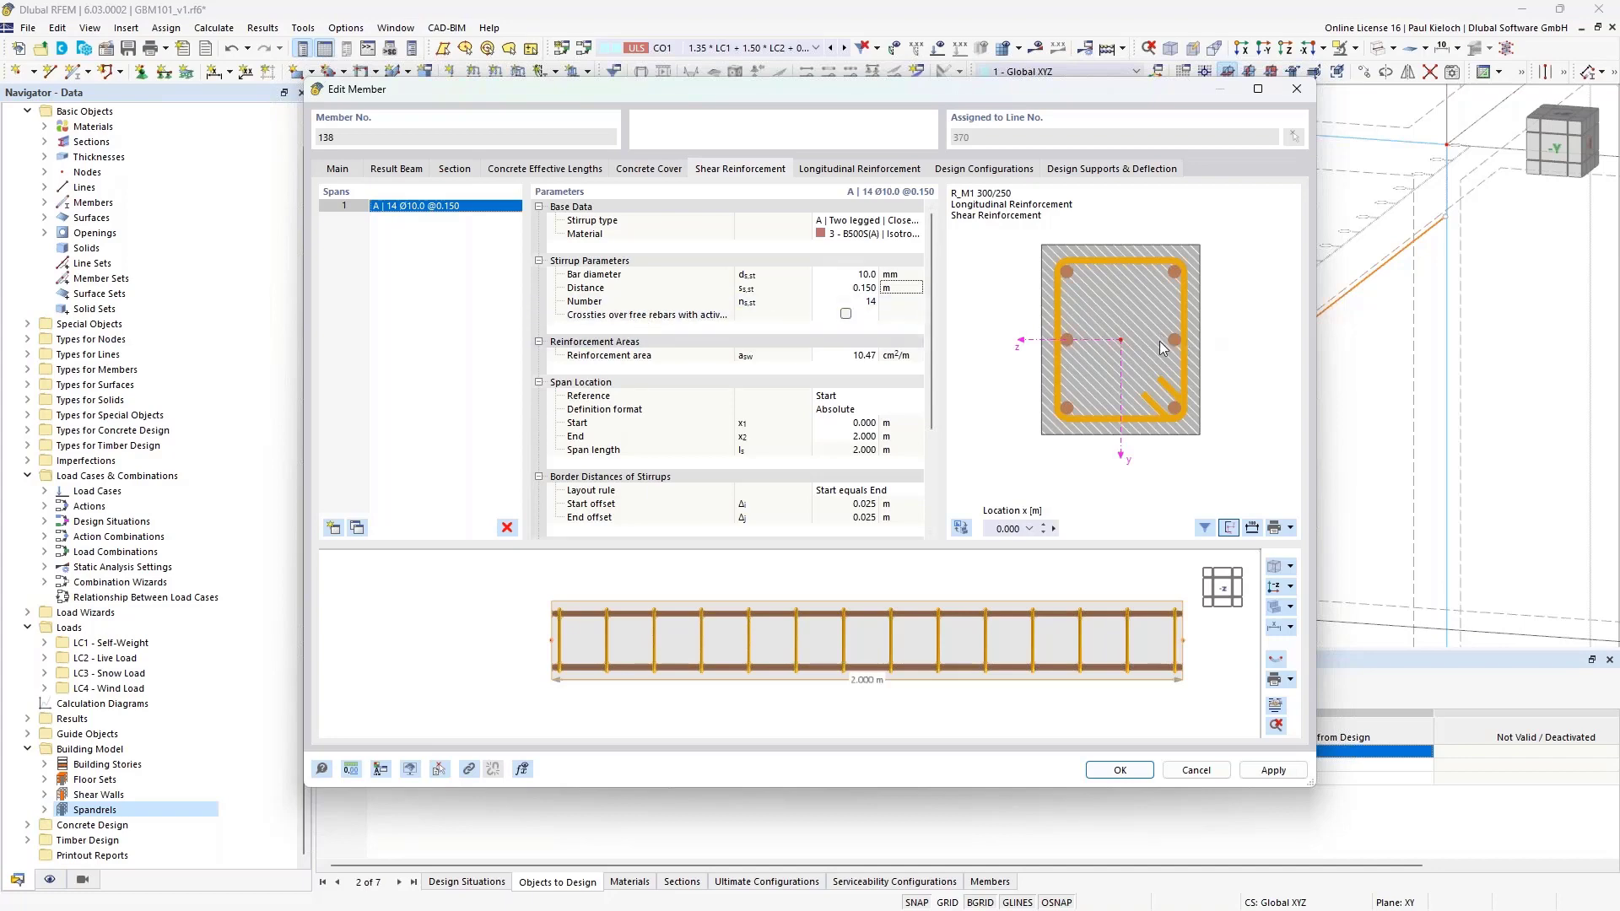
Change the beam's longitudinal reinforcement to uniformly surrounding with 8 bars of 12 mm diameter and apply it.
left_click(911, 169)
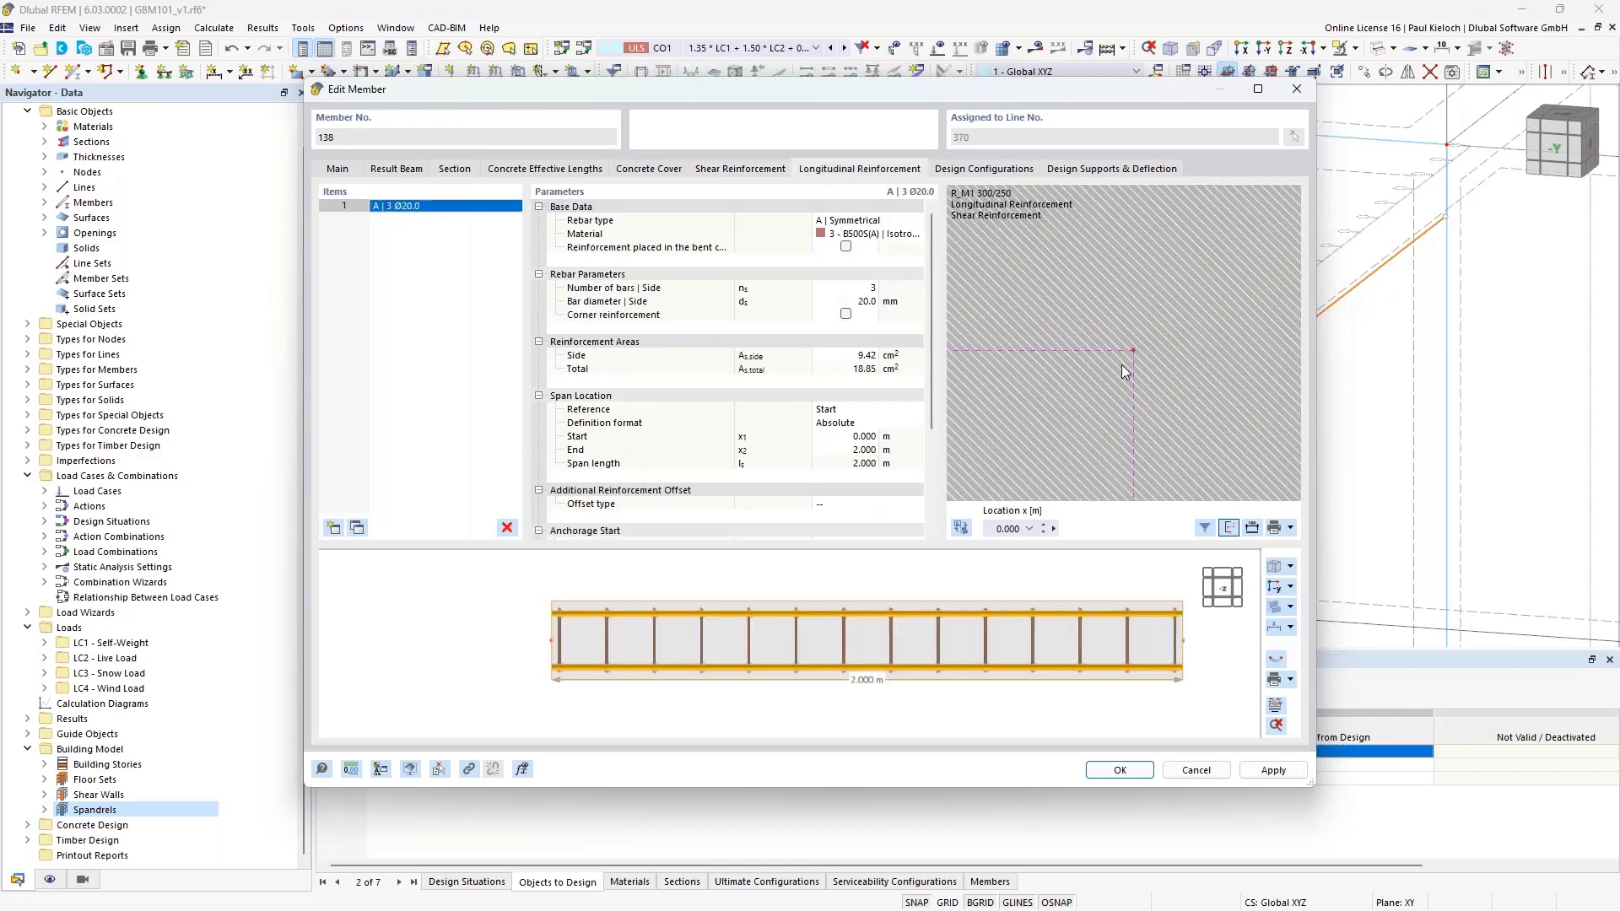
left_click(869, 220)
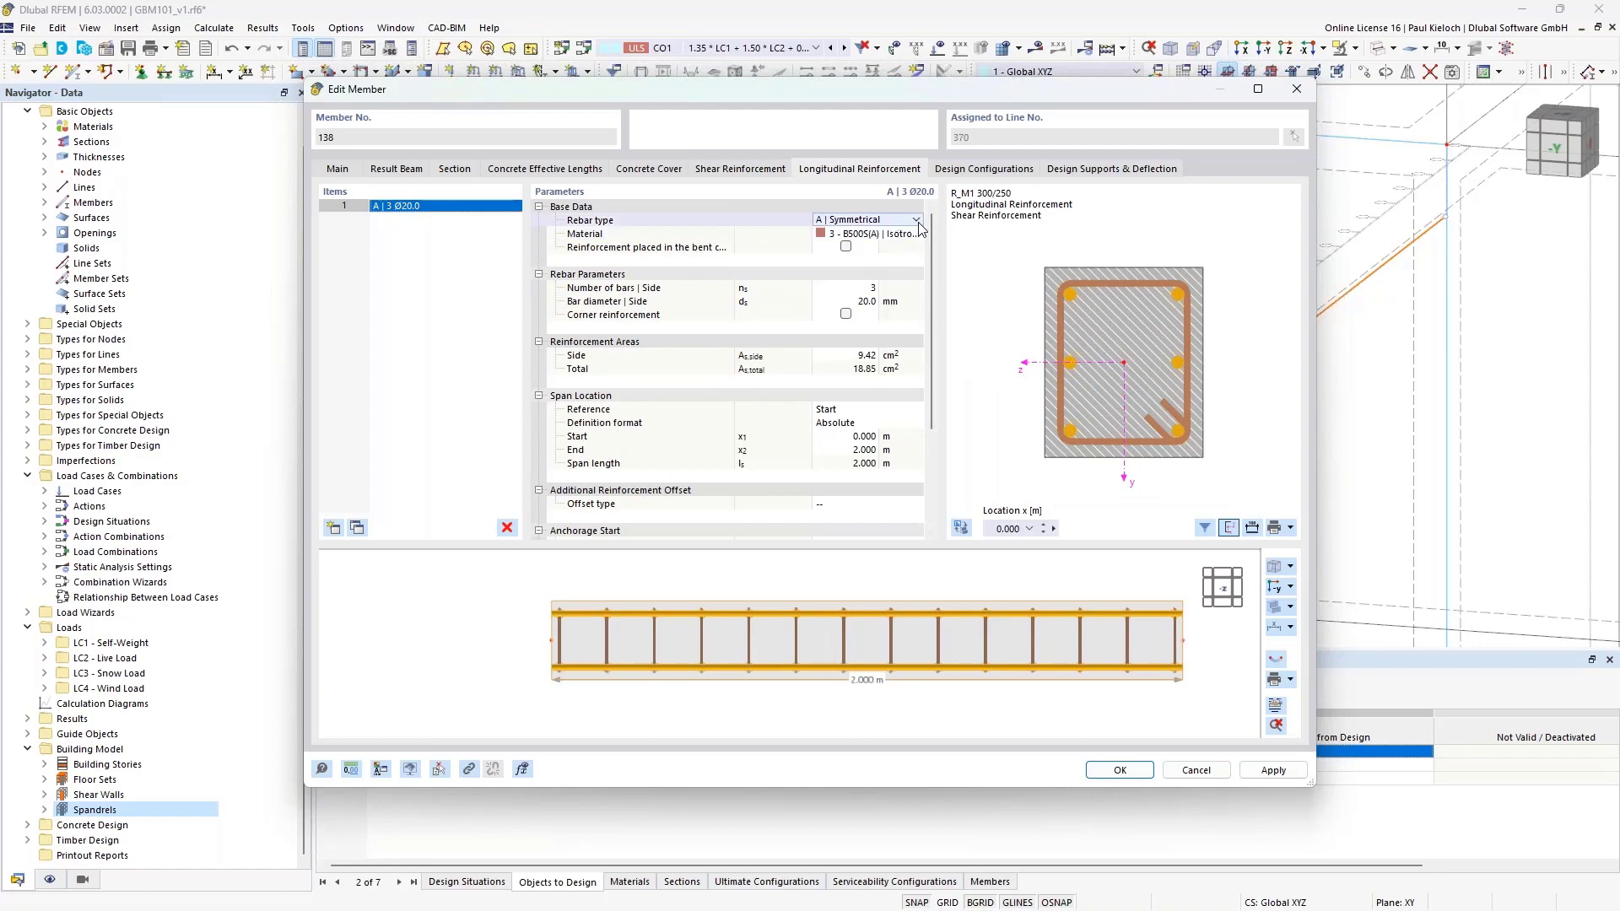
left_click(916, 219)
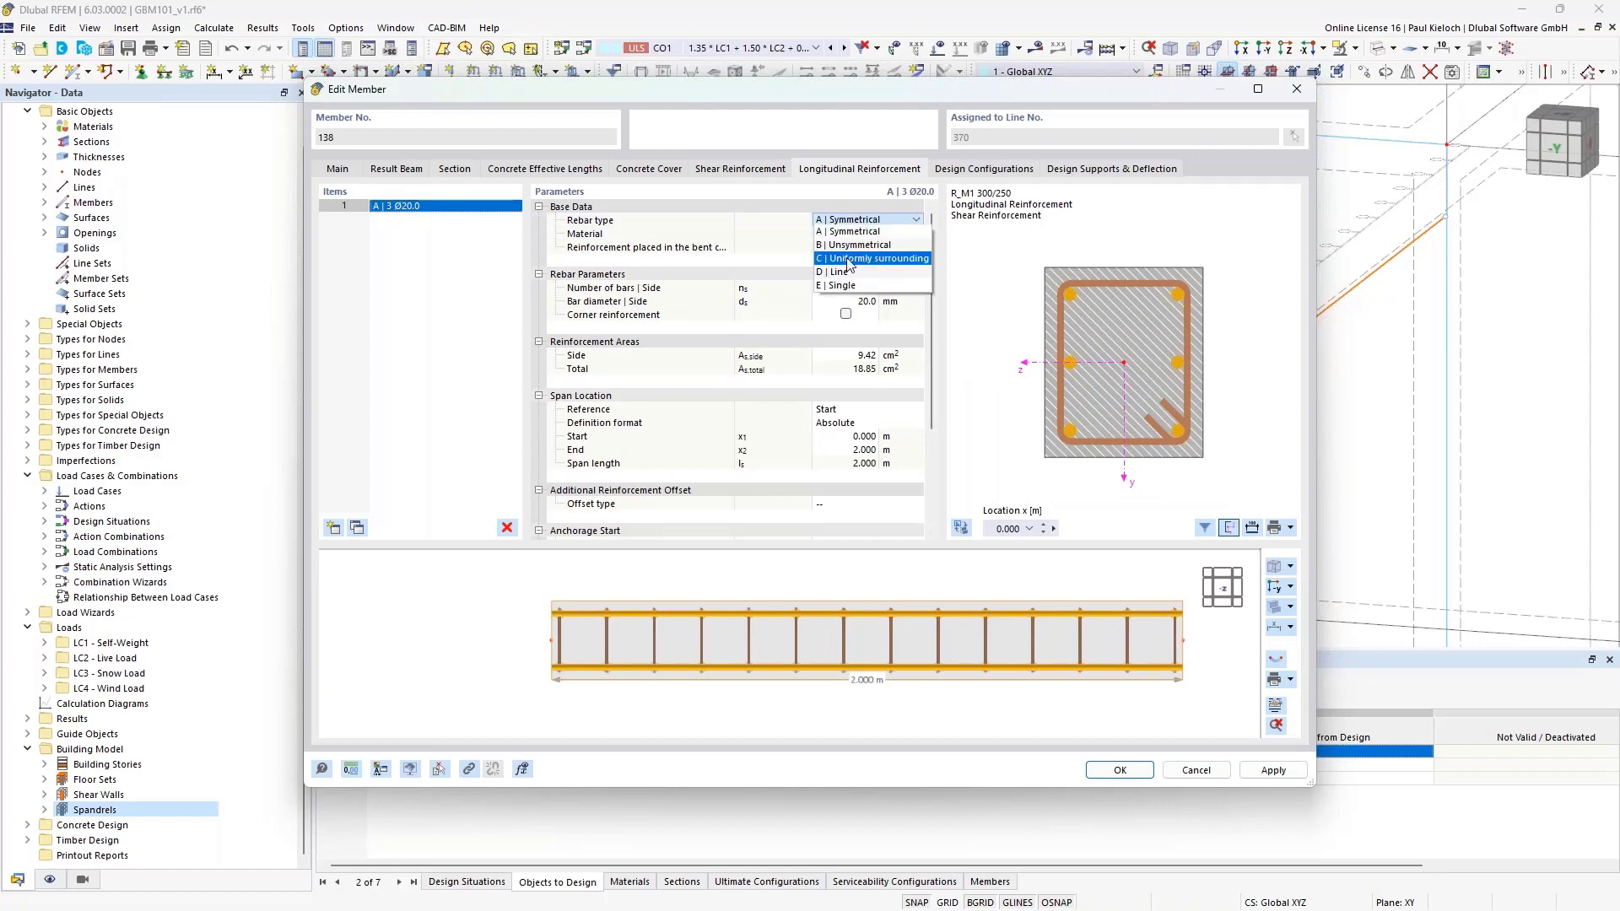
left_click(873, 260)
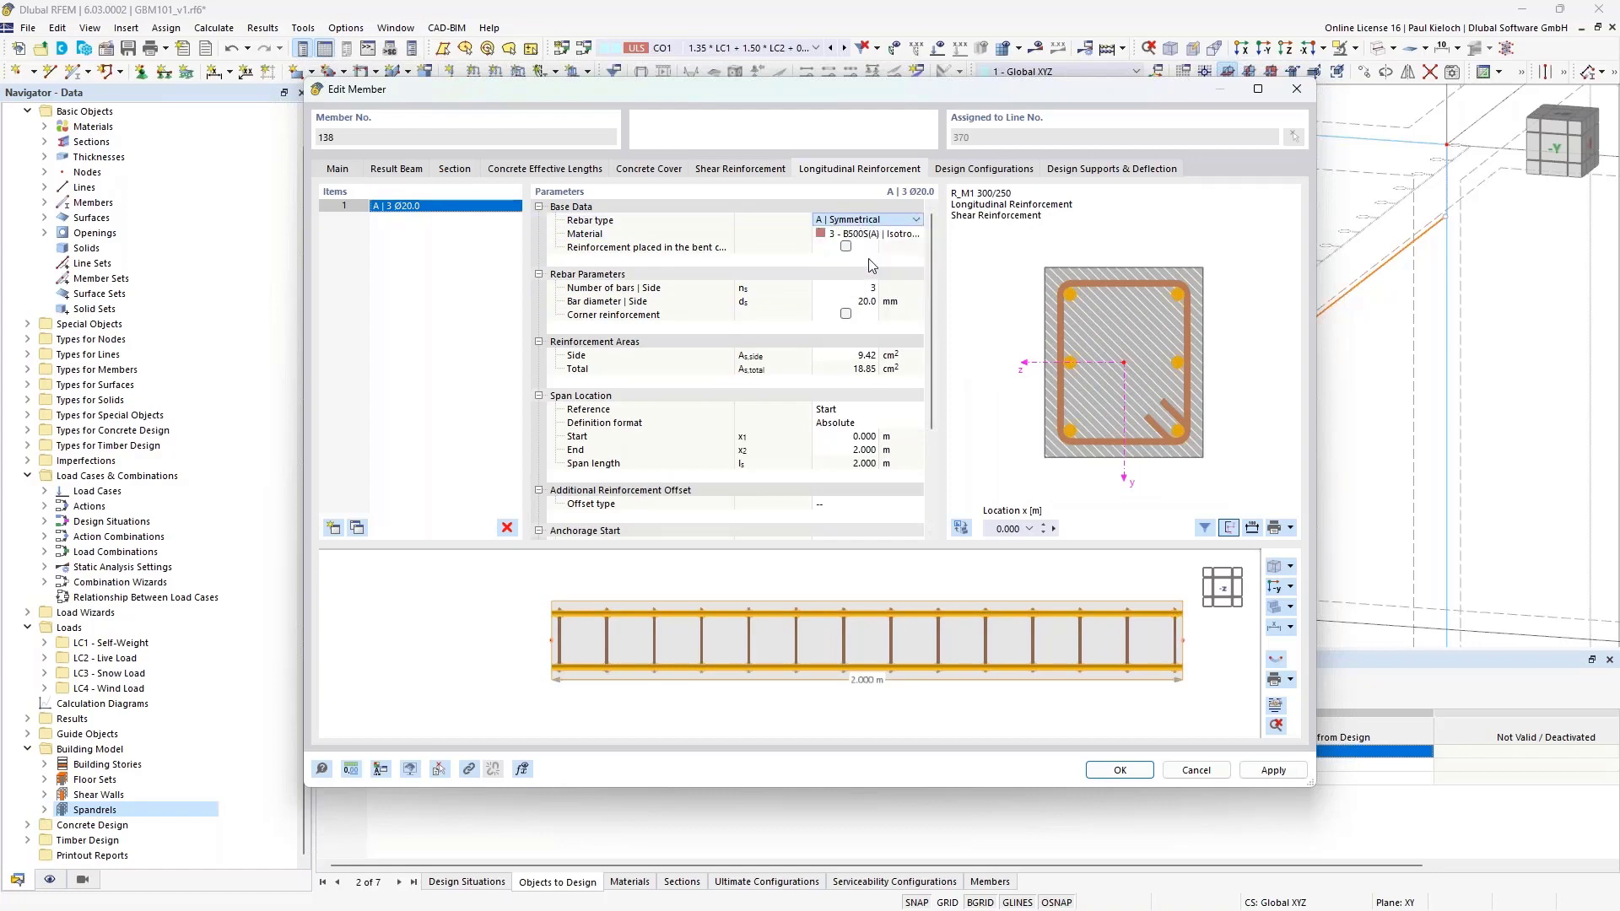
left_click(849, 289)
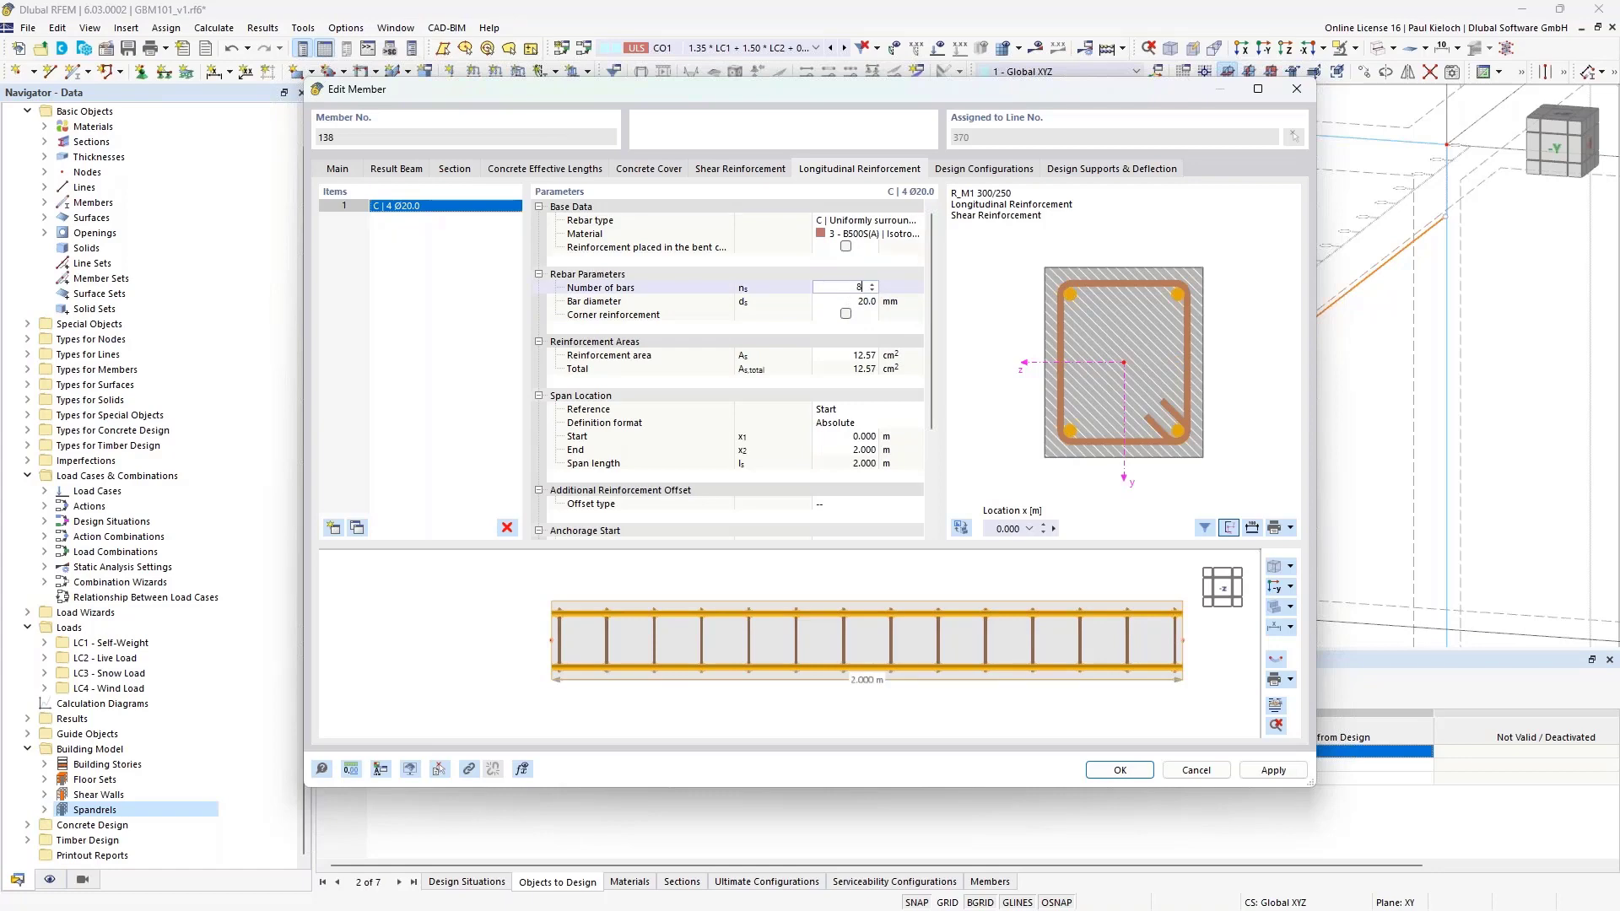
left_click(850, 302)
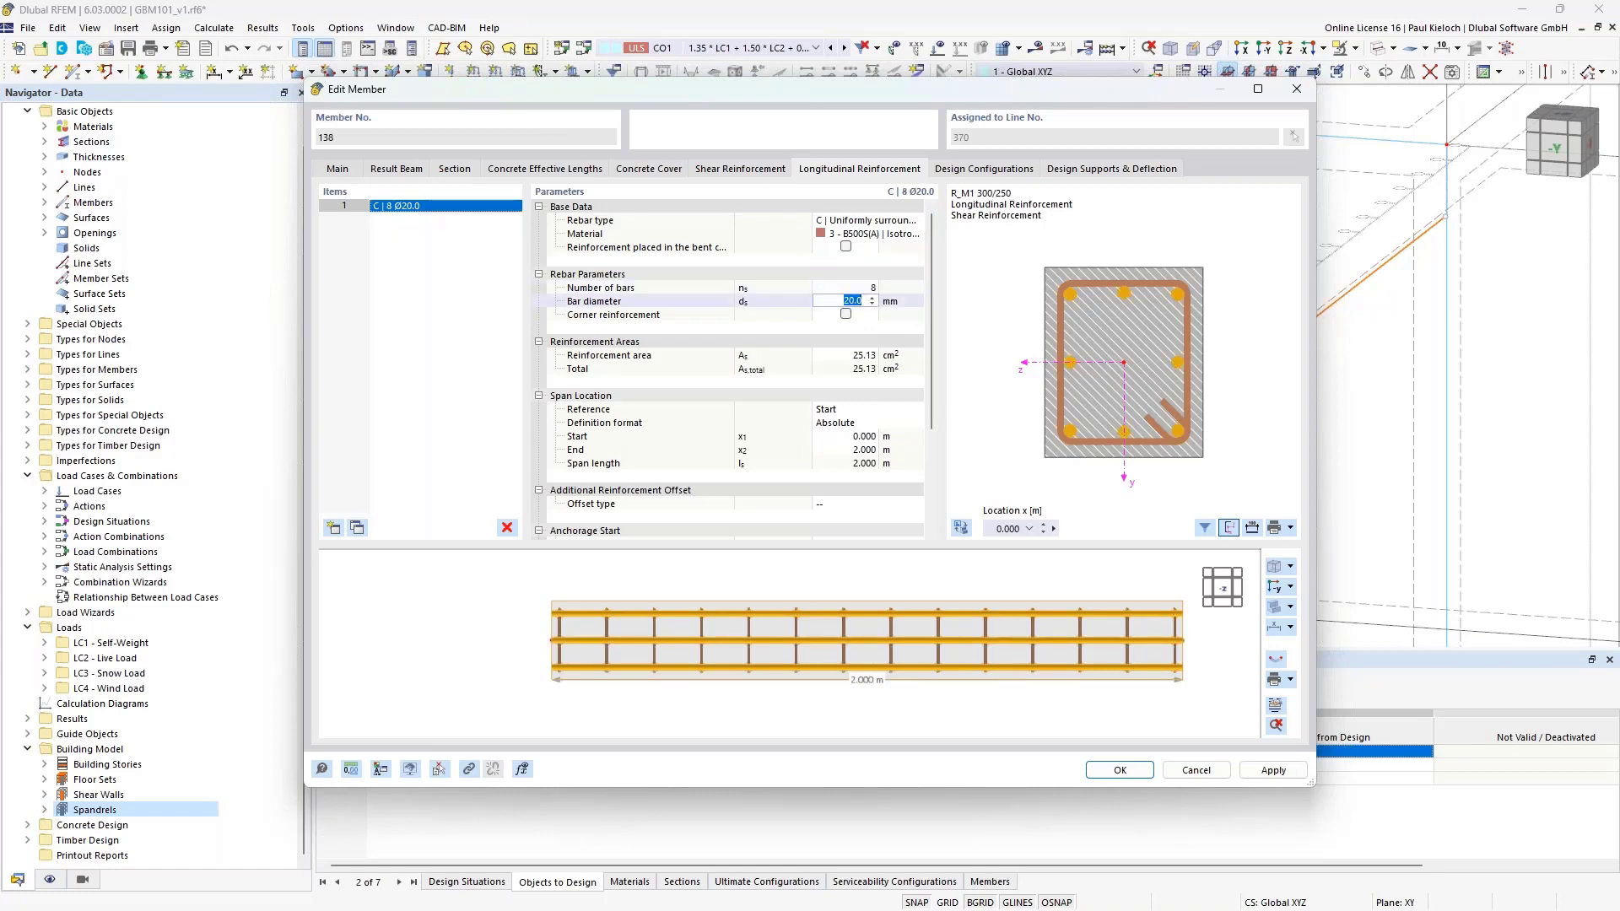
type("12")
left_click(916, 305)
left_click(1265, 769)
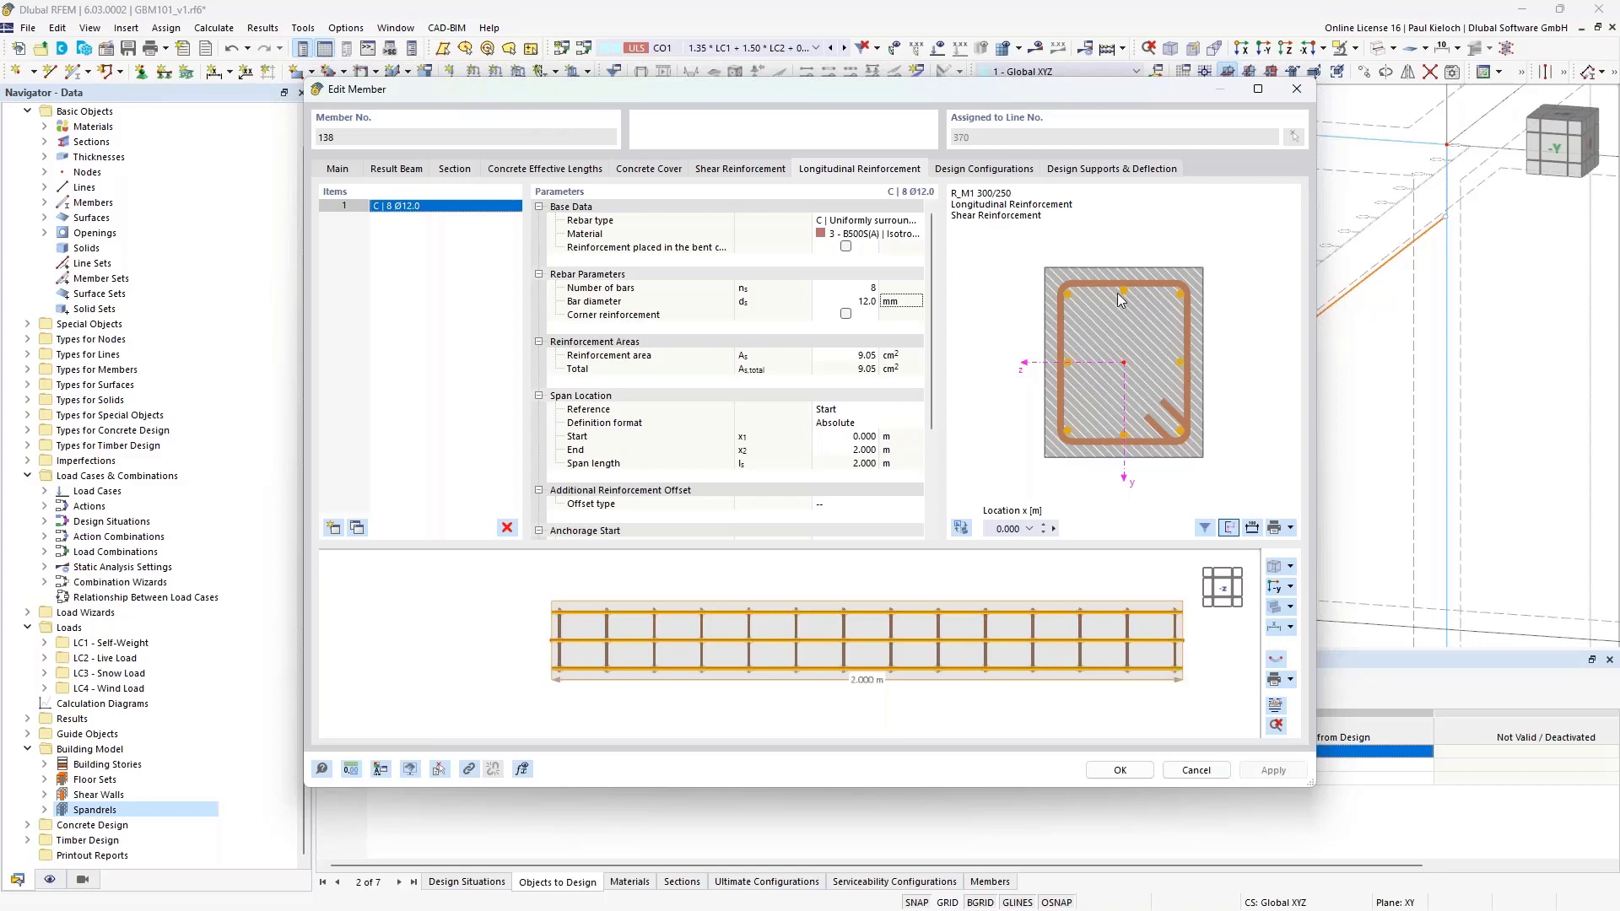
Try crossties over the free rebars in the beam's shear reinforcement, toggling them at individual bars in the section preview.
left_click(768, 172)
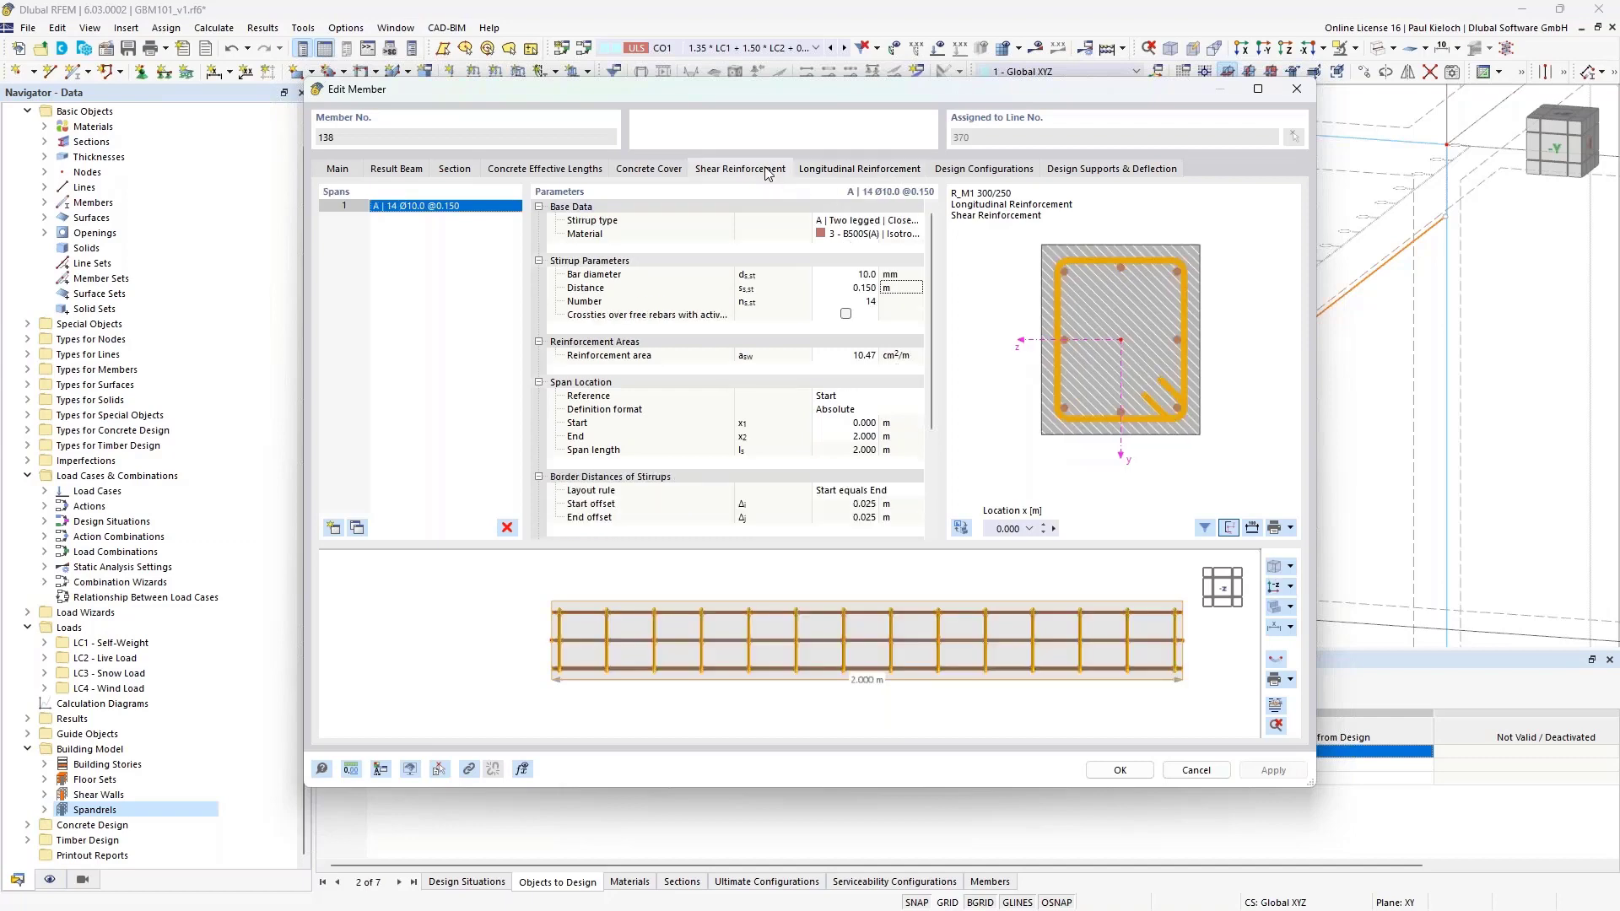
left_click(845, 315)
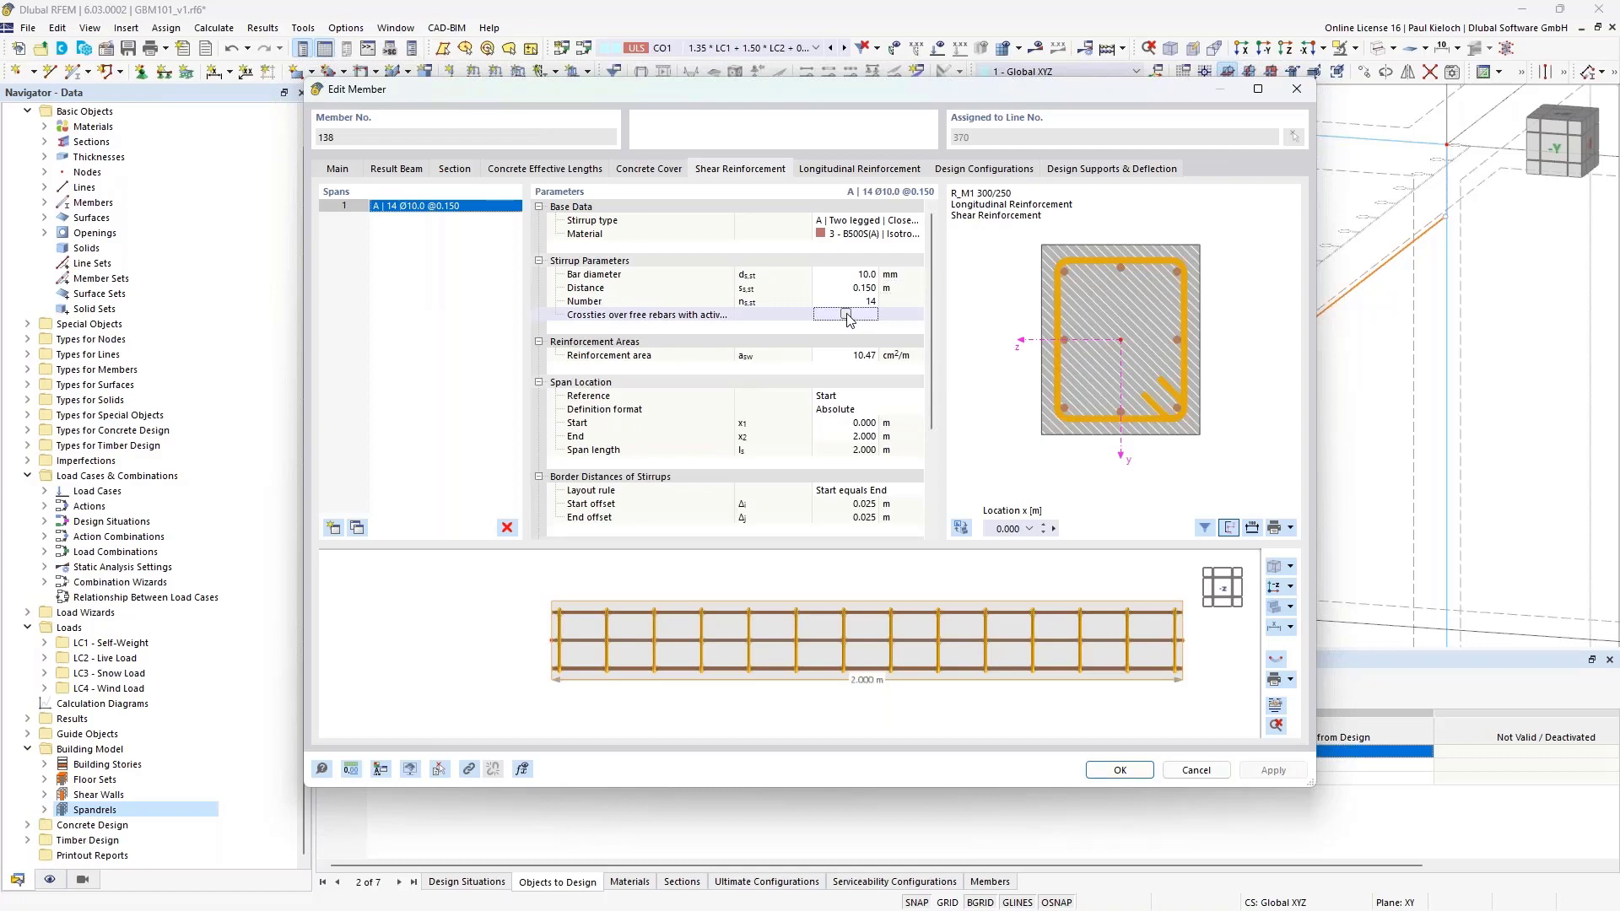
left_click(845, 314)
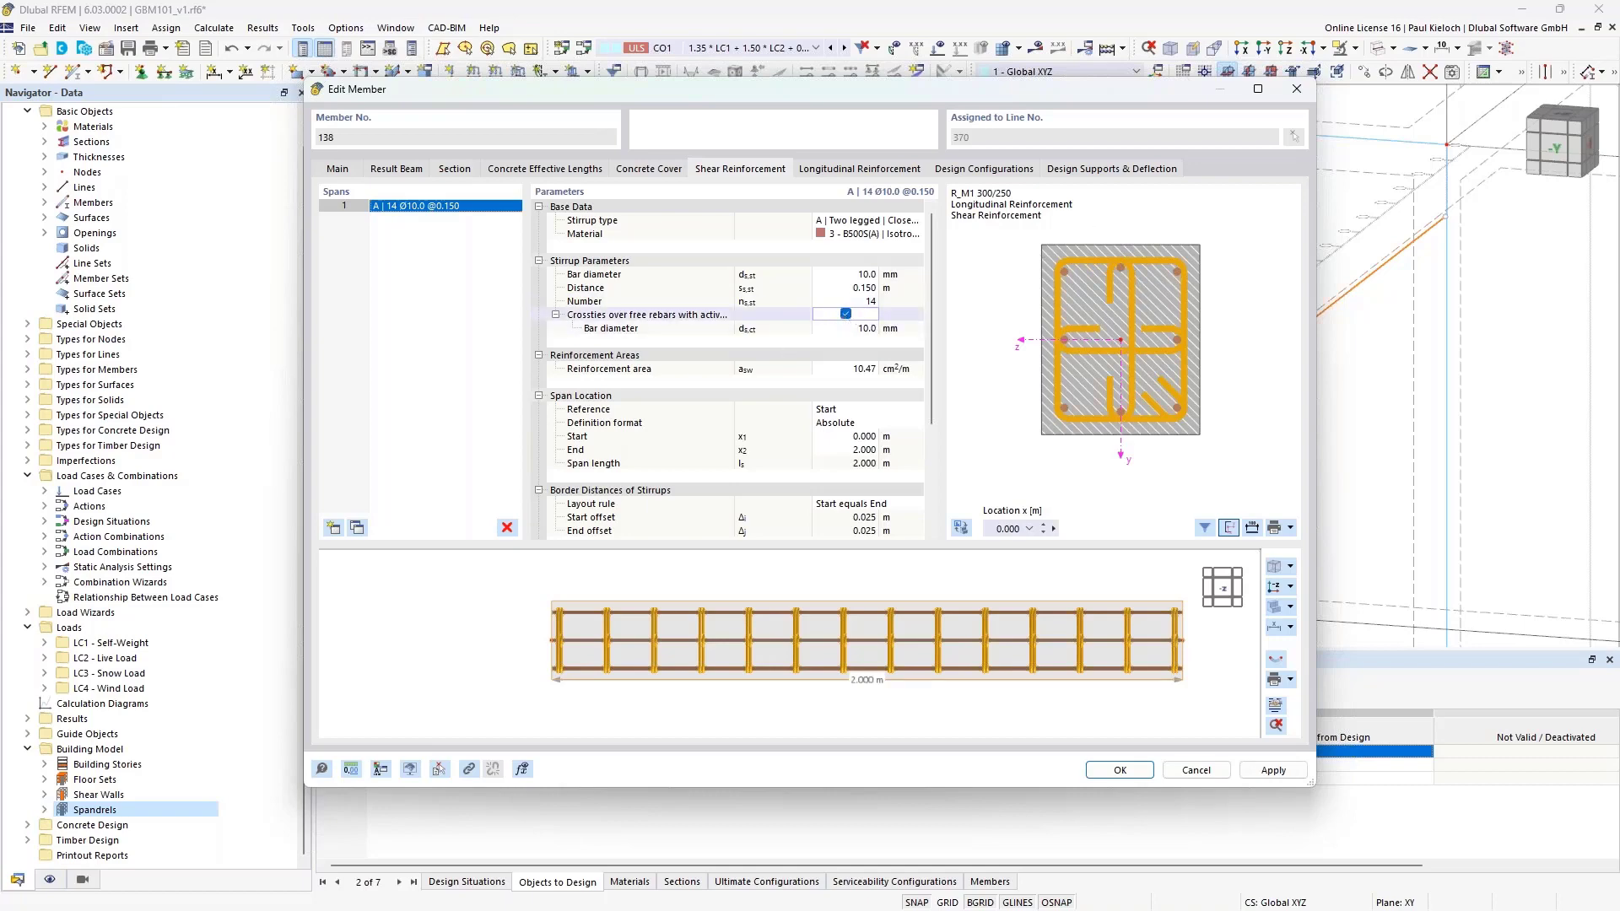
left_click(1120, 268)
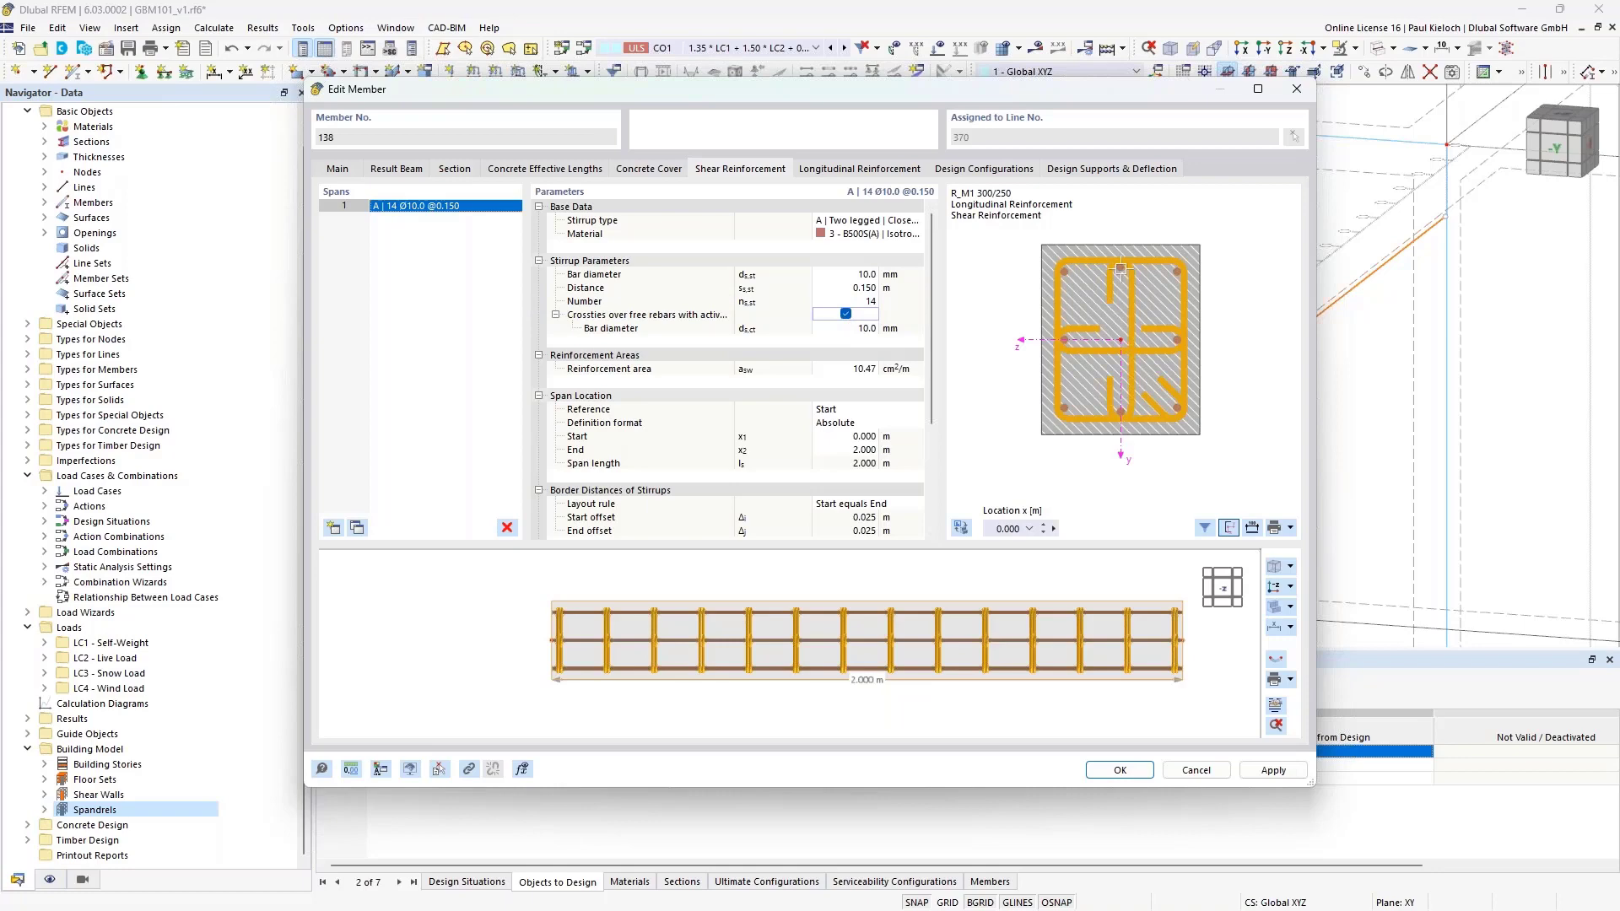
left_click(1120, 267)
left_click(1064, 339)
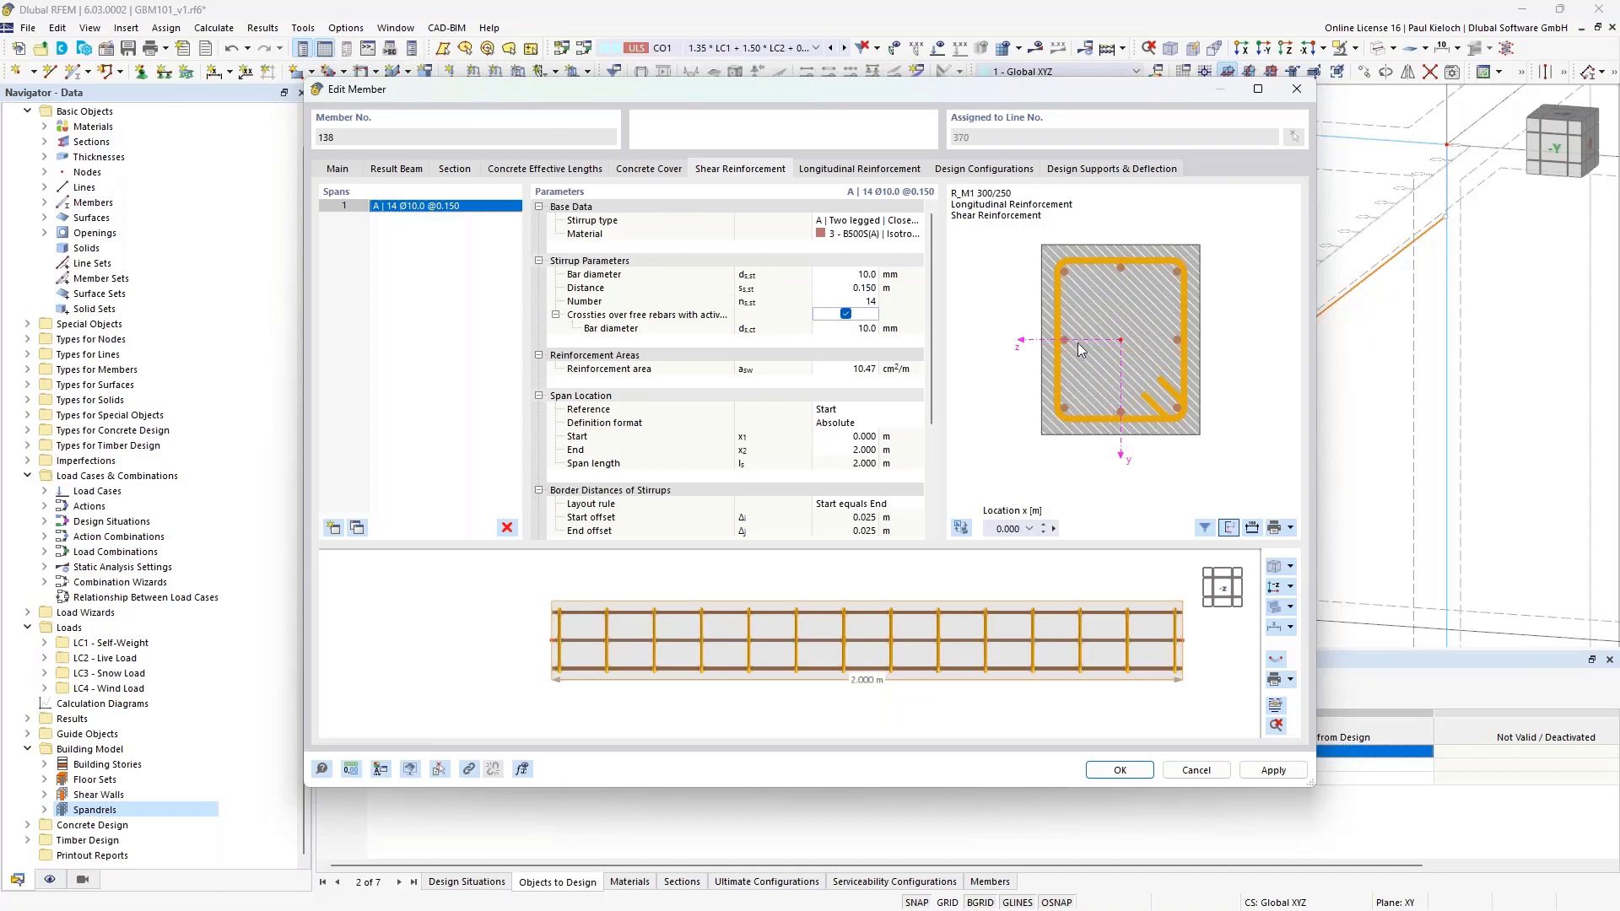
left_click(1120, 267)
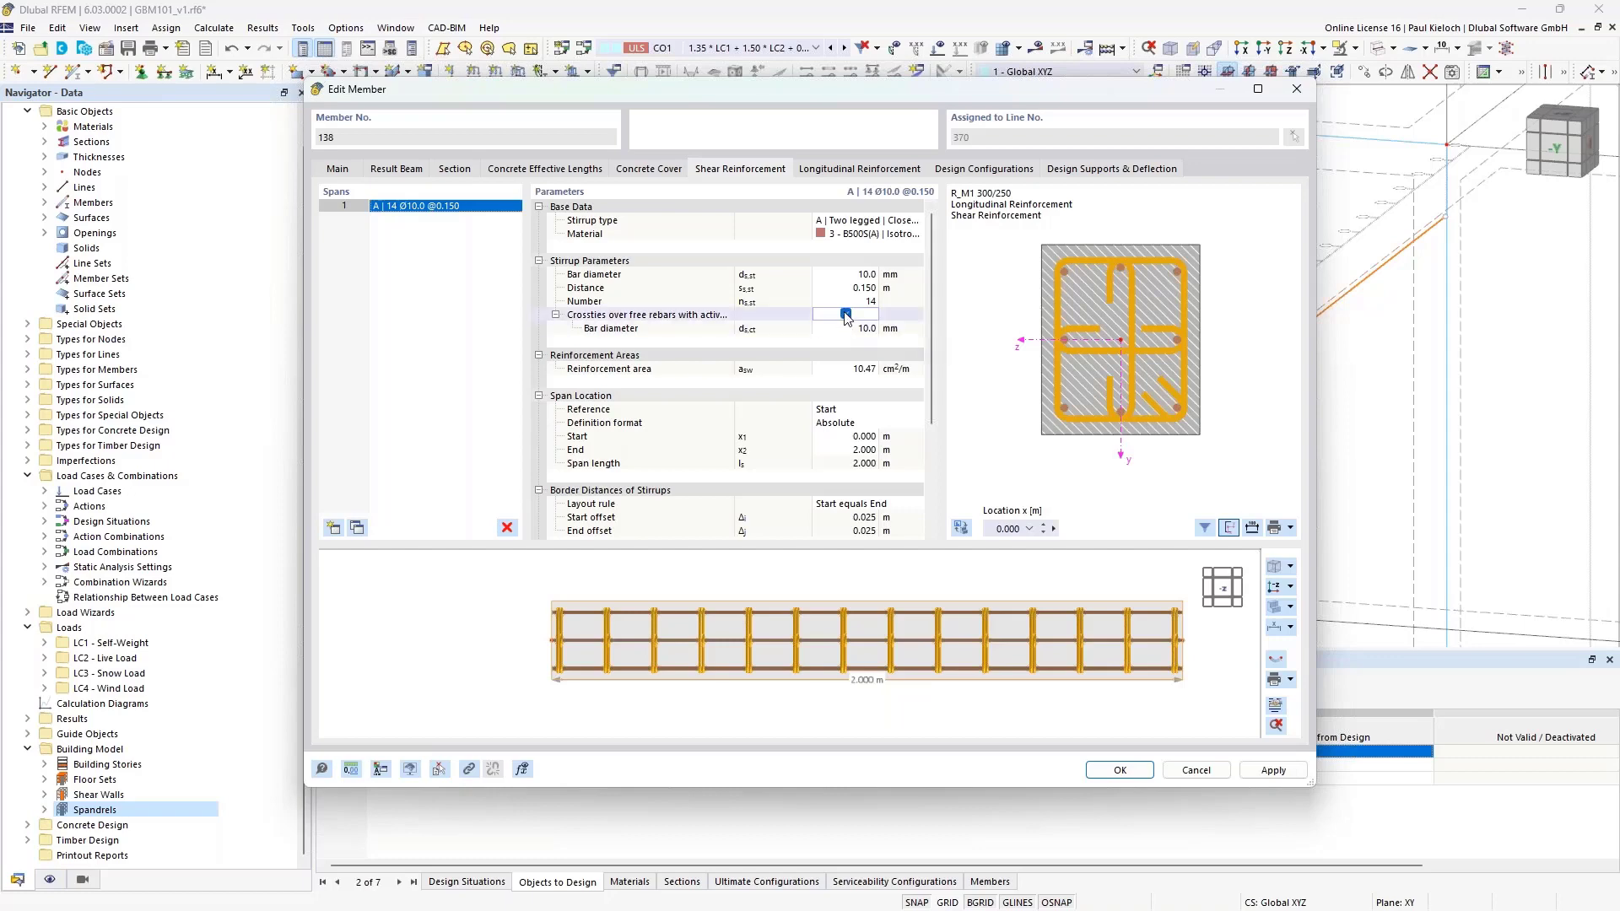
left_click(884, 319)
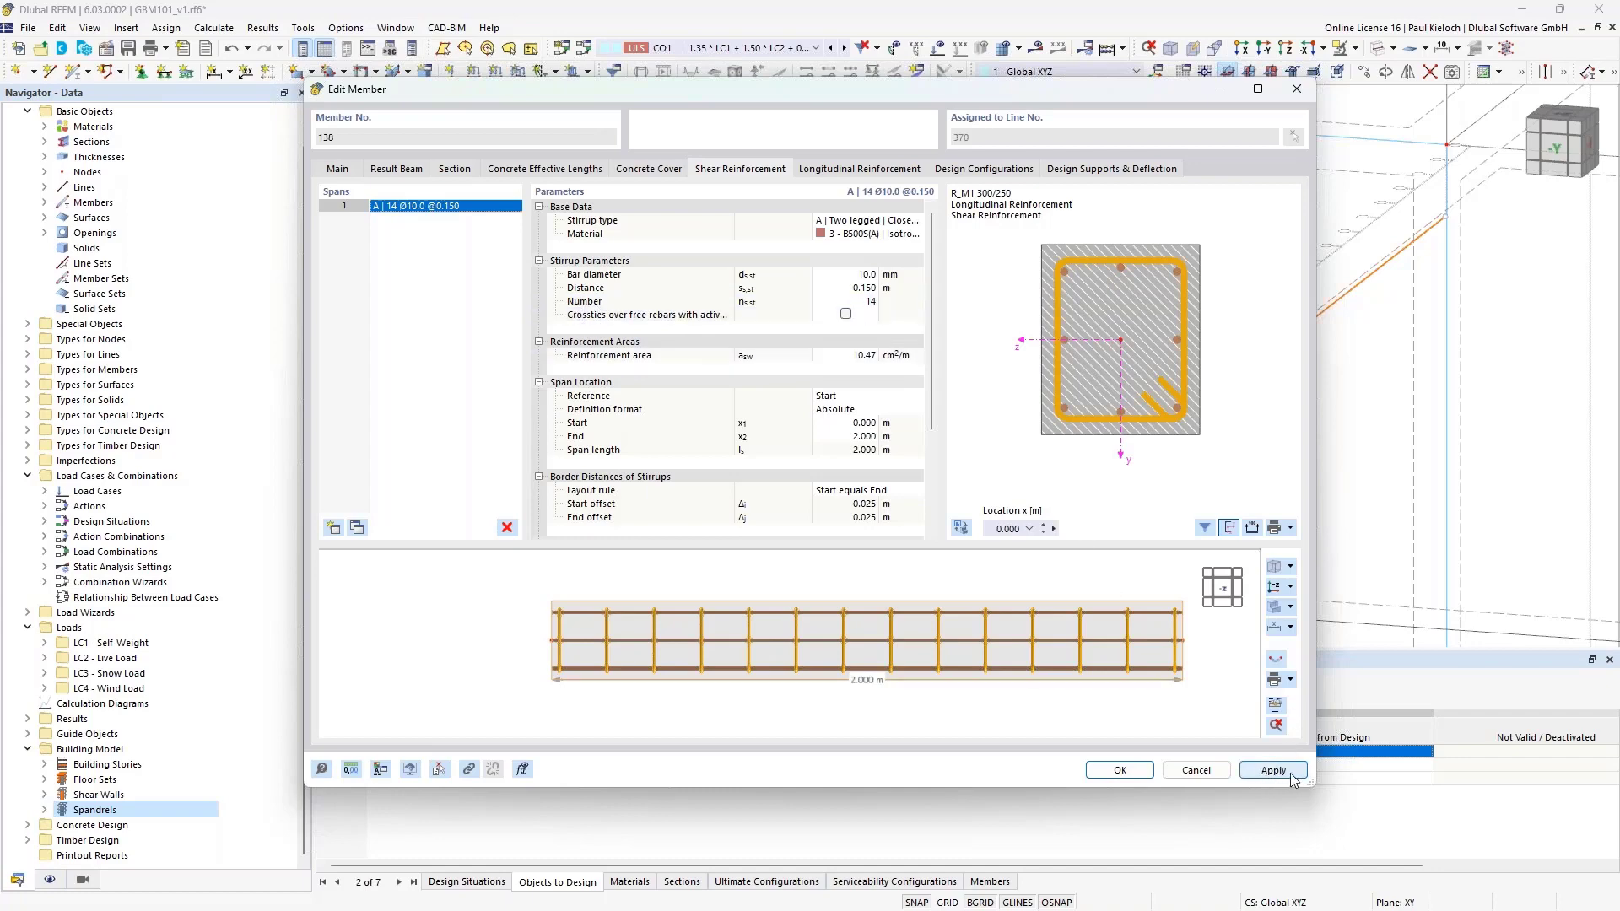
Confirm the reinforcement settings of the topmost spandrel's result beam and look over the spandrels on the lower stories.
left_click(1119, 770)
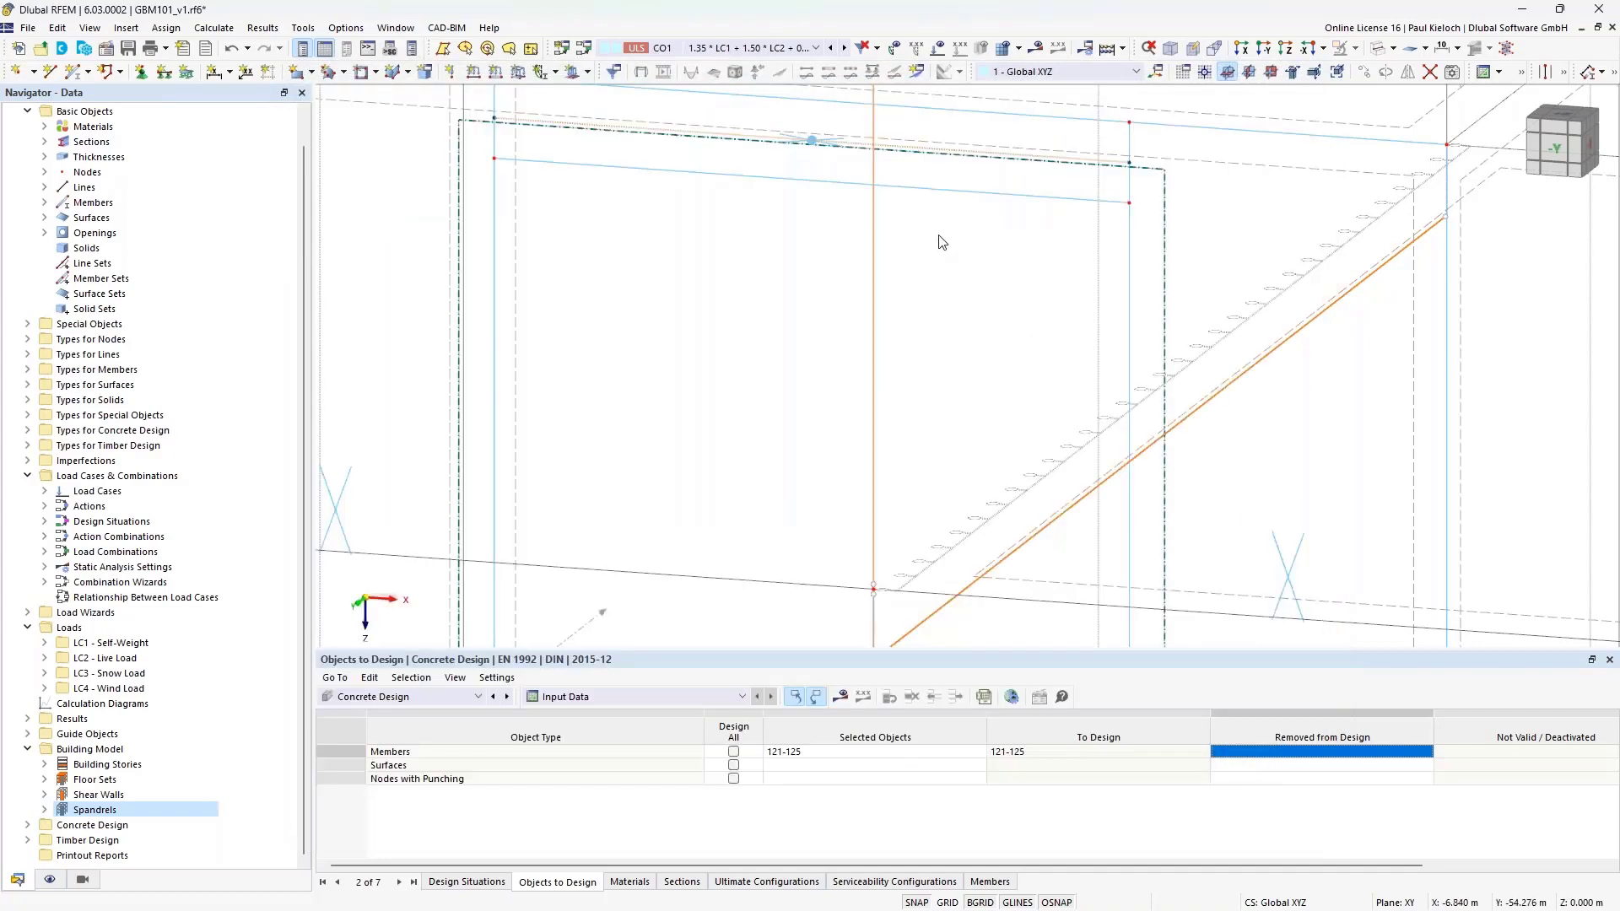
scroll(939, 242, "down", 5)
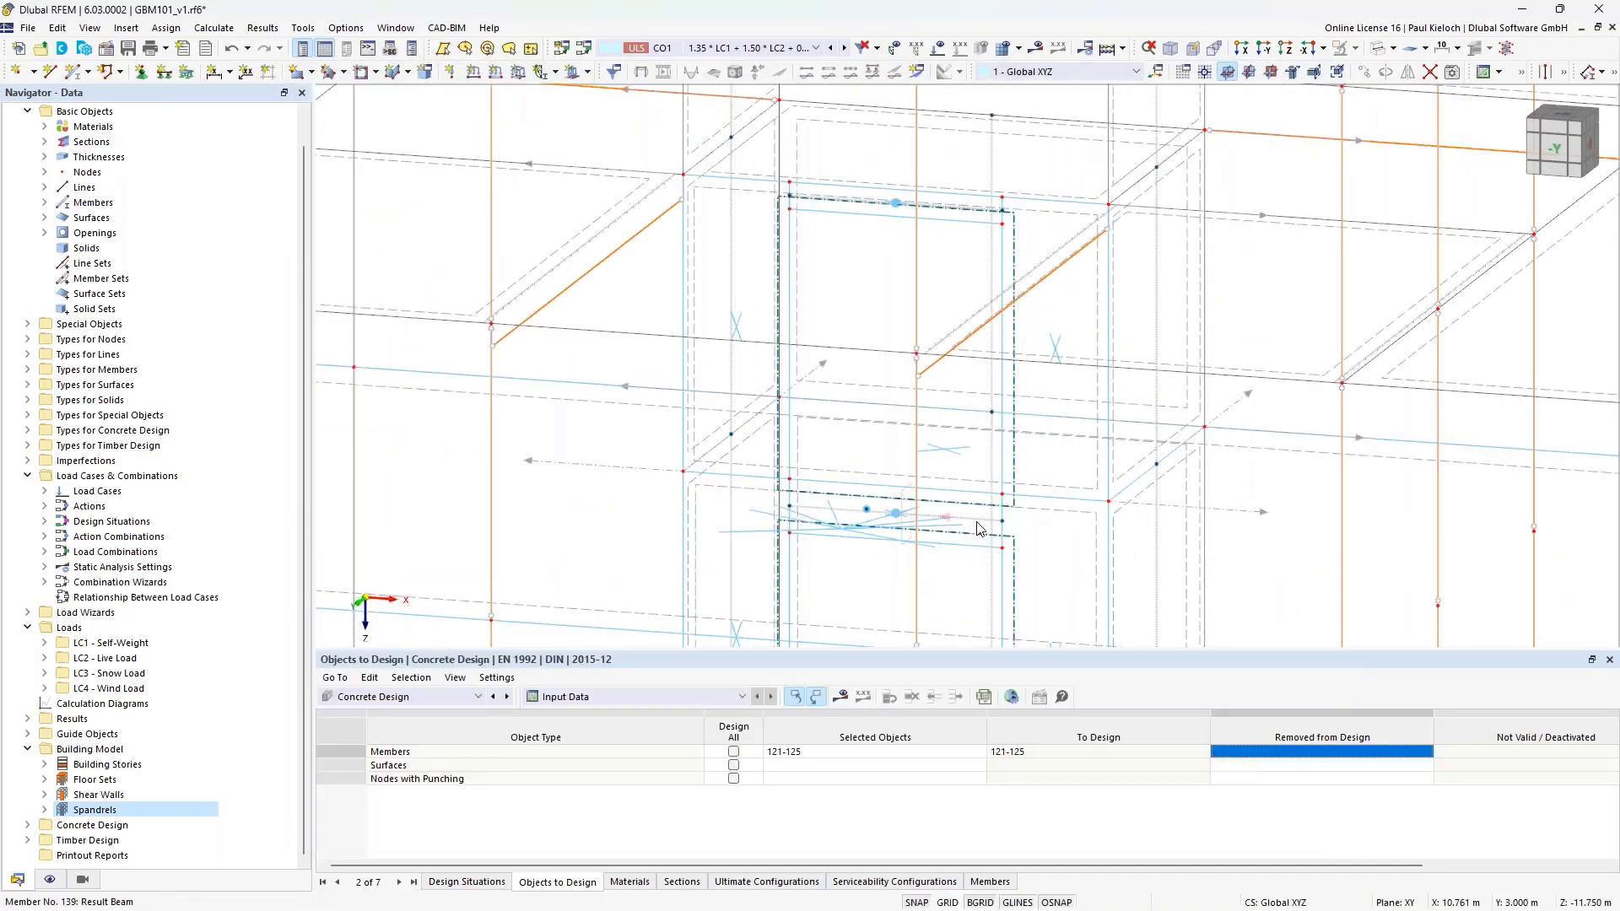
scroll(980, 531, "down", 4)
scroll(982, 550, "up", 2)
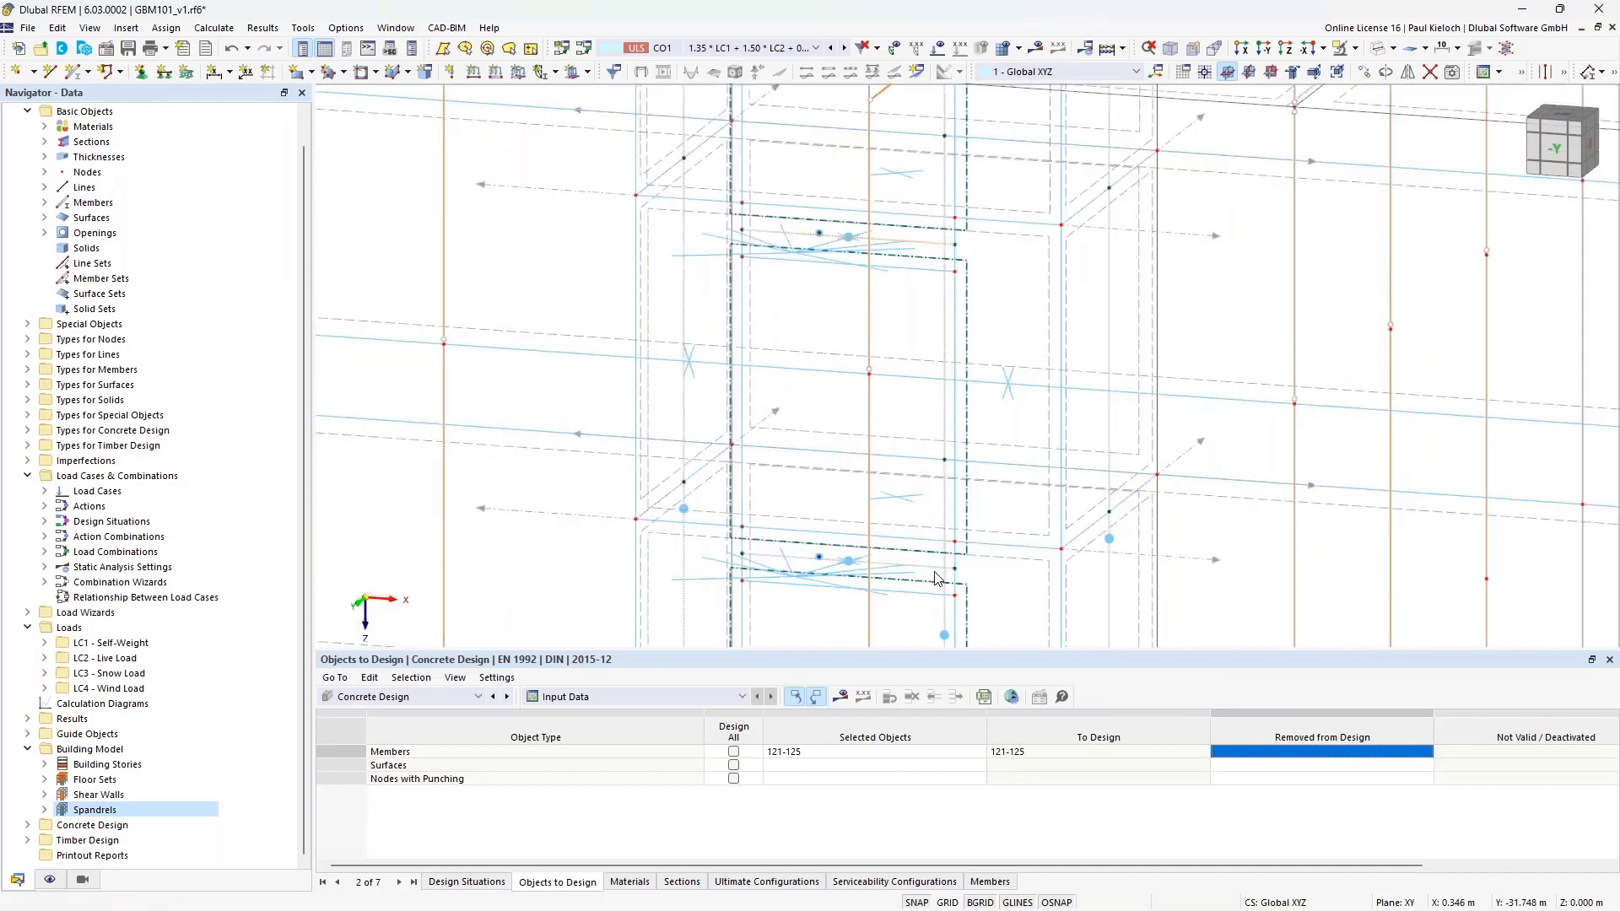
scroll(927, 388, "up", 2)
scroll(927, 388, "down", 2)
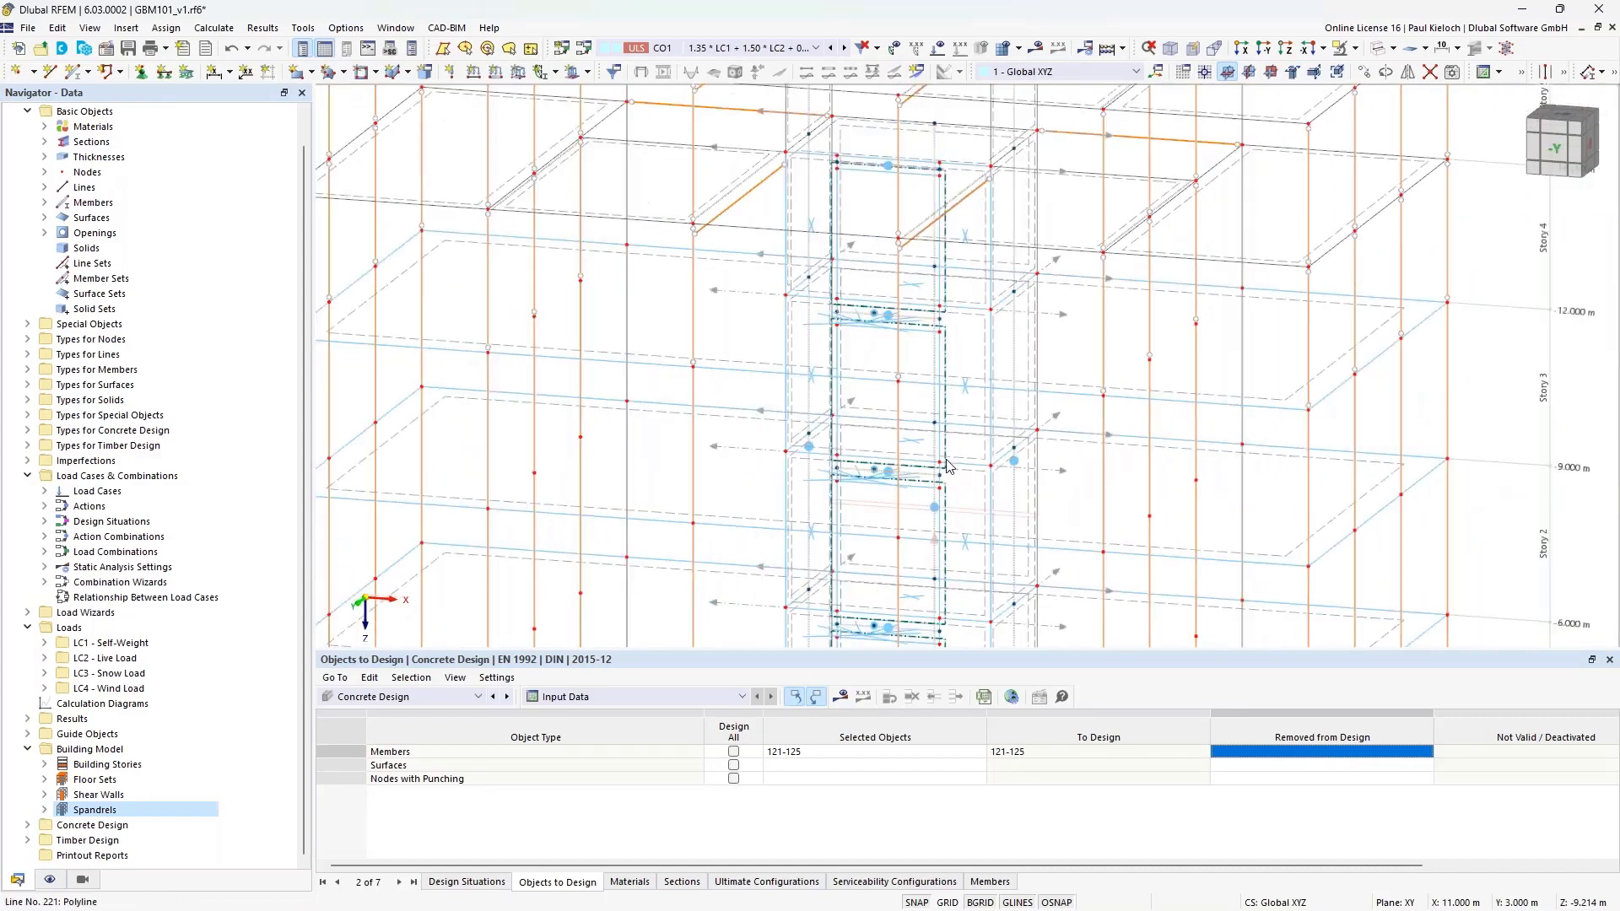
Open the result beams of the four lower spandrels together for editing and activate their concrete design properties.
scroll(999, 439, "up", 5)
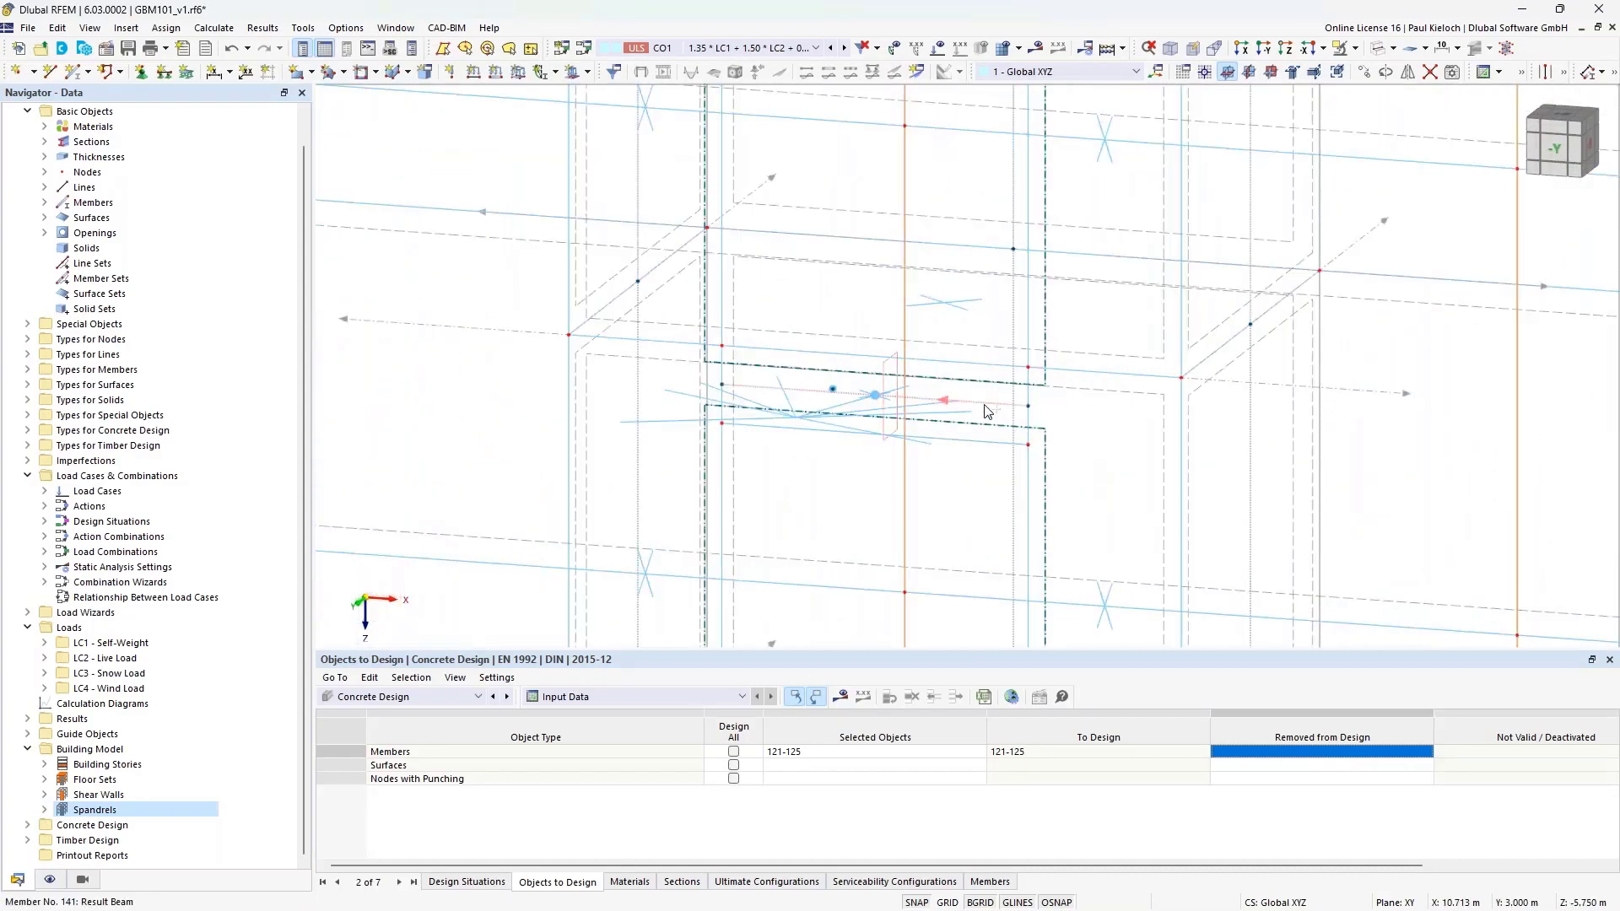
scroll(978, 405, "down", 3)
scroll(989, 592, "down", 1)
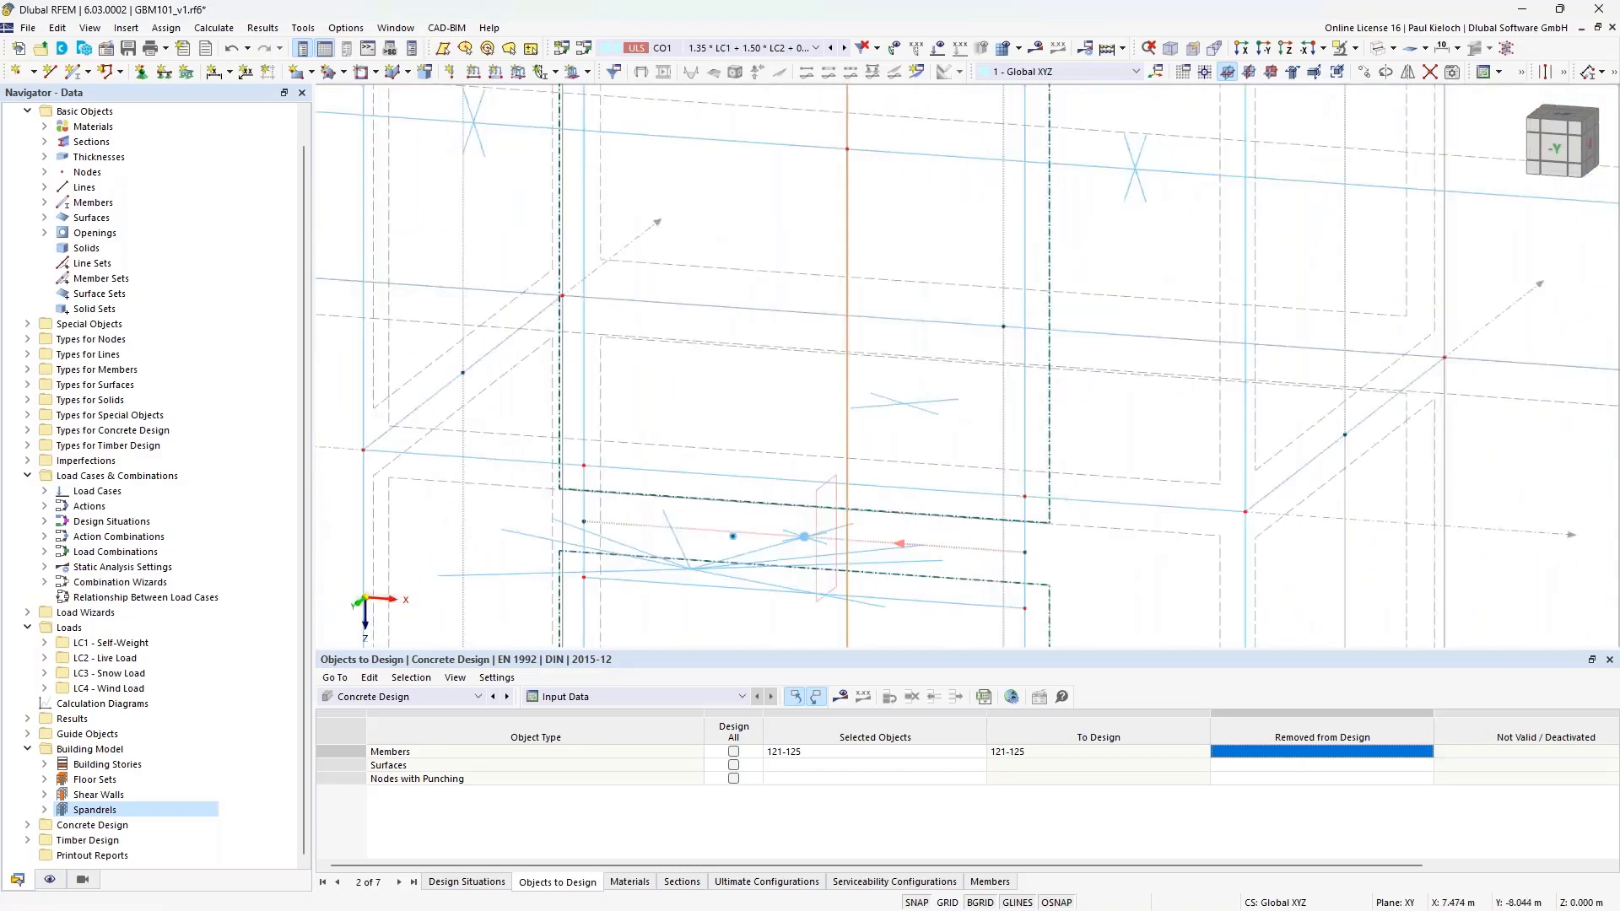
scroll(953, 355, "down", 2)
scroll(966, 450, "up", 3)
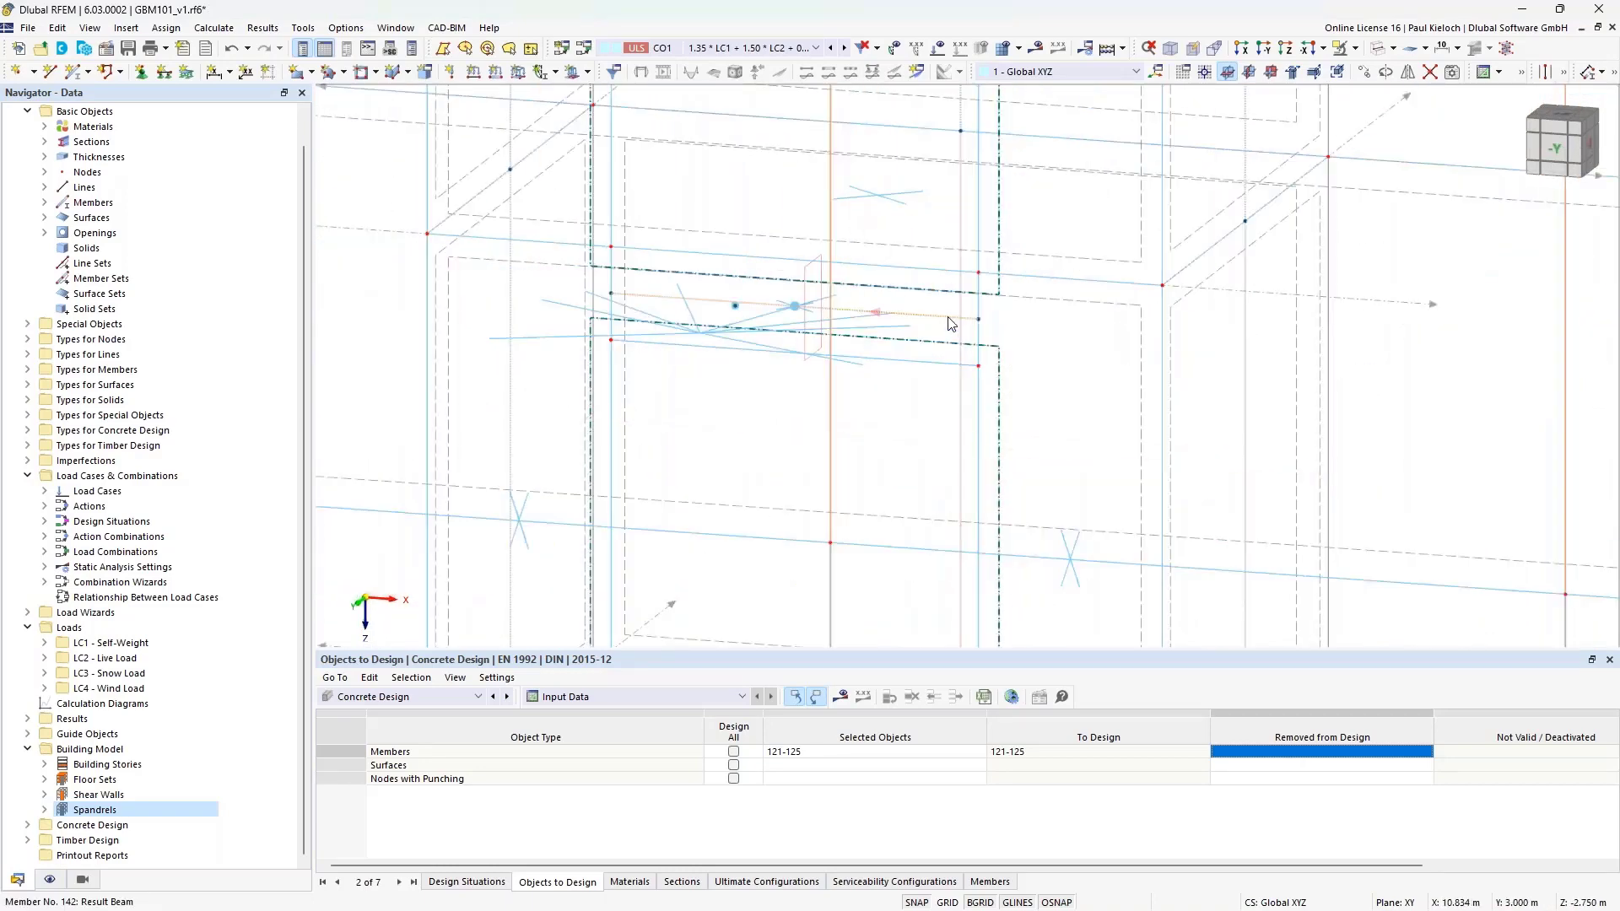
double_click(951, 323)
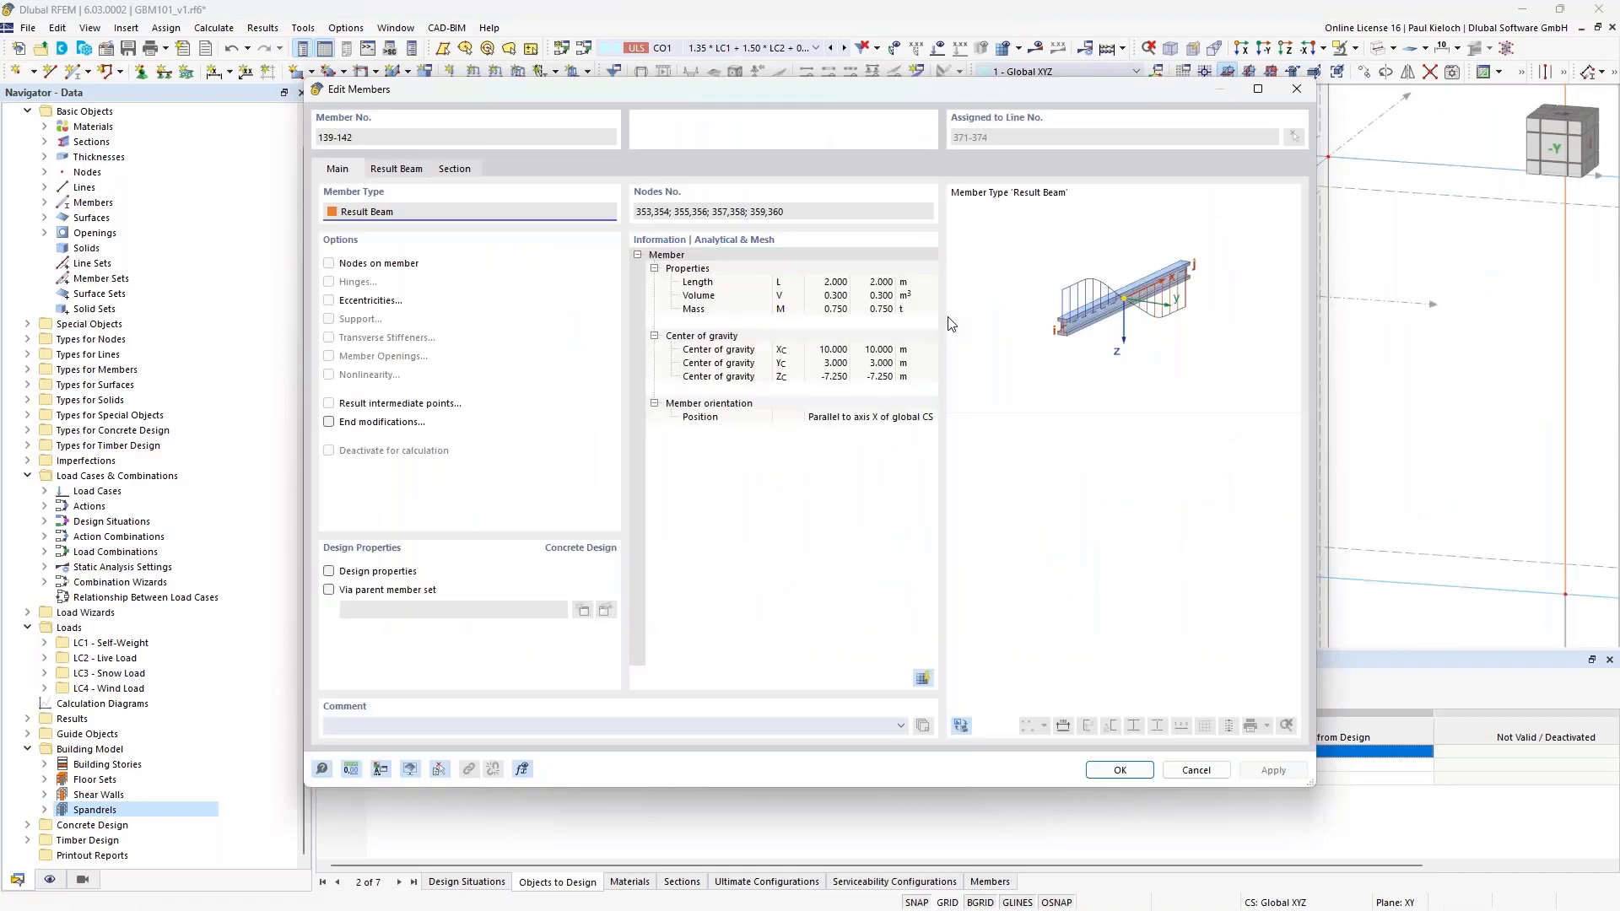
left_click(369, 572)
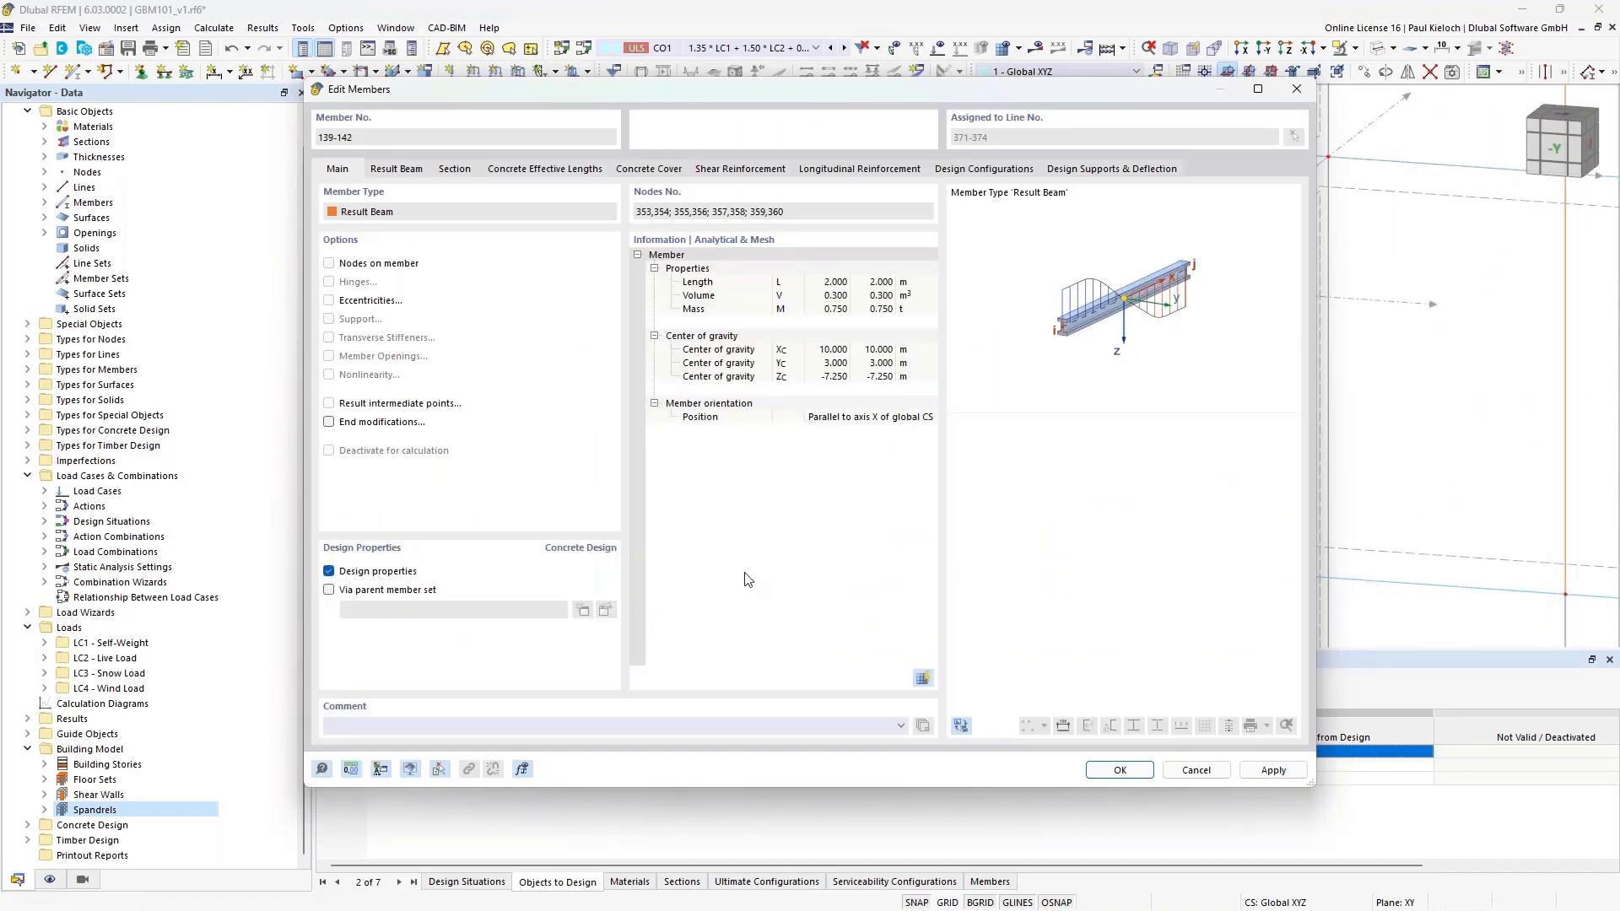
Copy the member properties from the topmost spandrel's result beam to the four lower result beams and apply them.
left_click(440, 770)
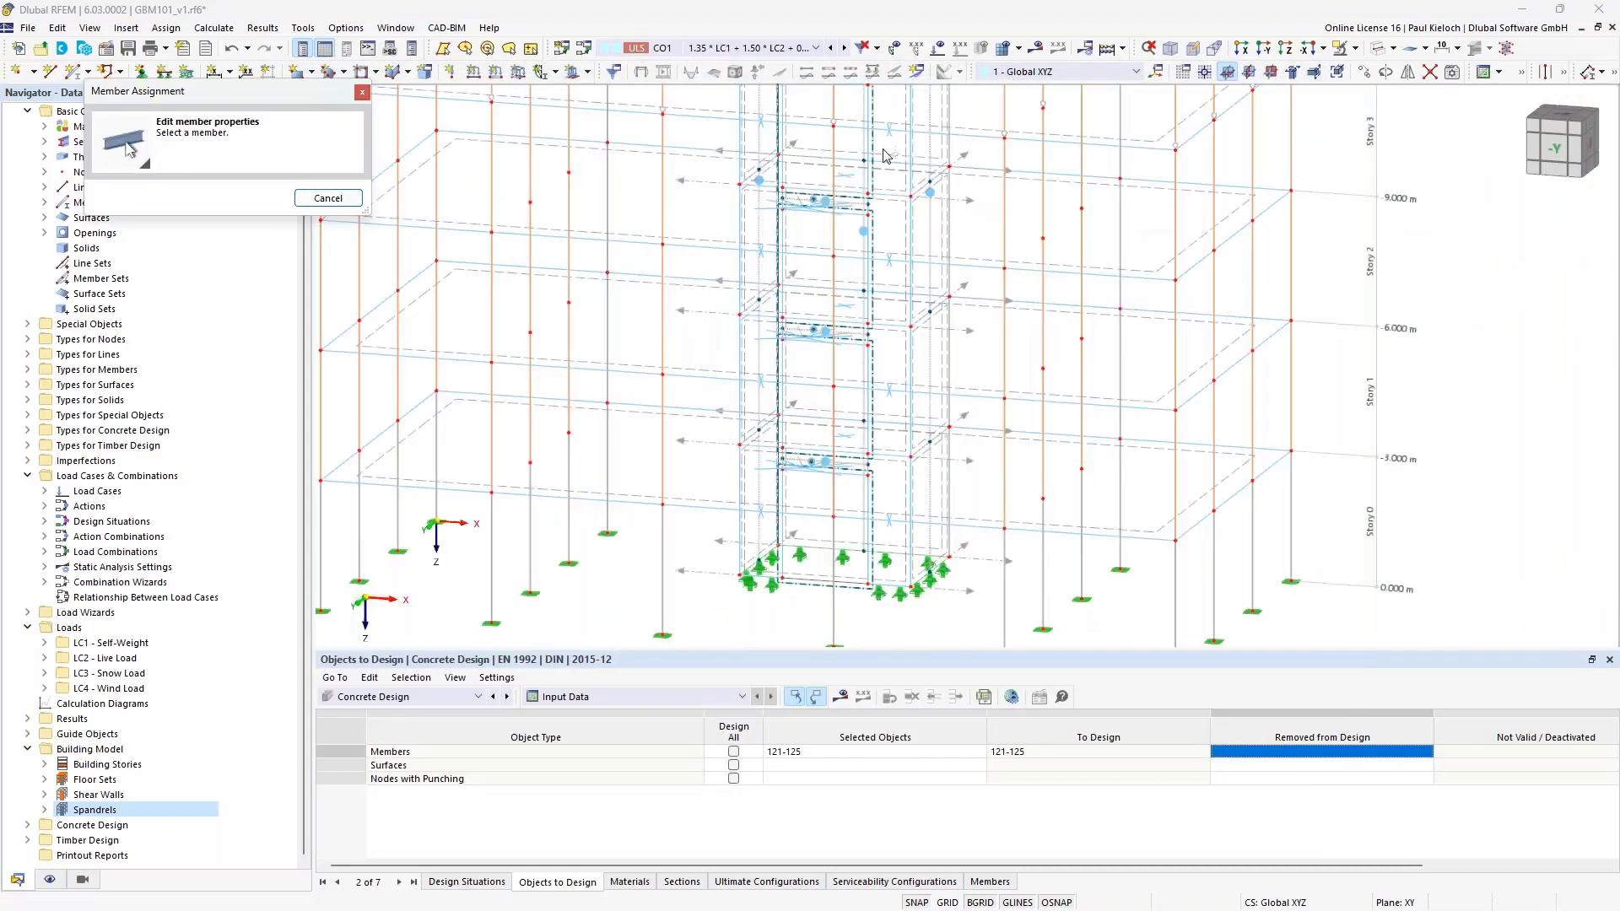
scroll(884, 156, "up", 5)
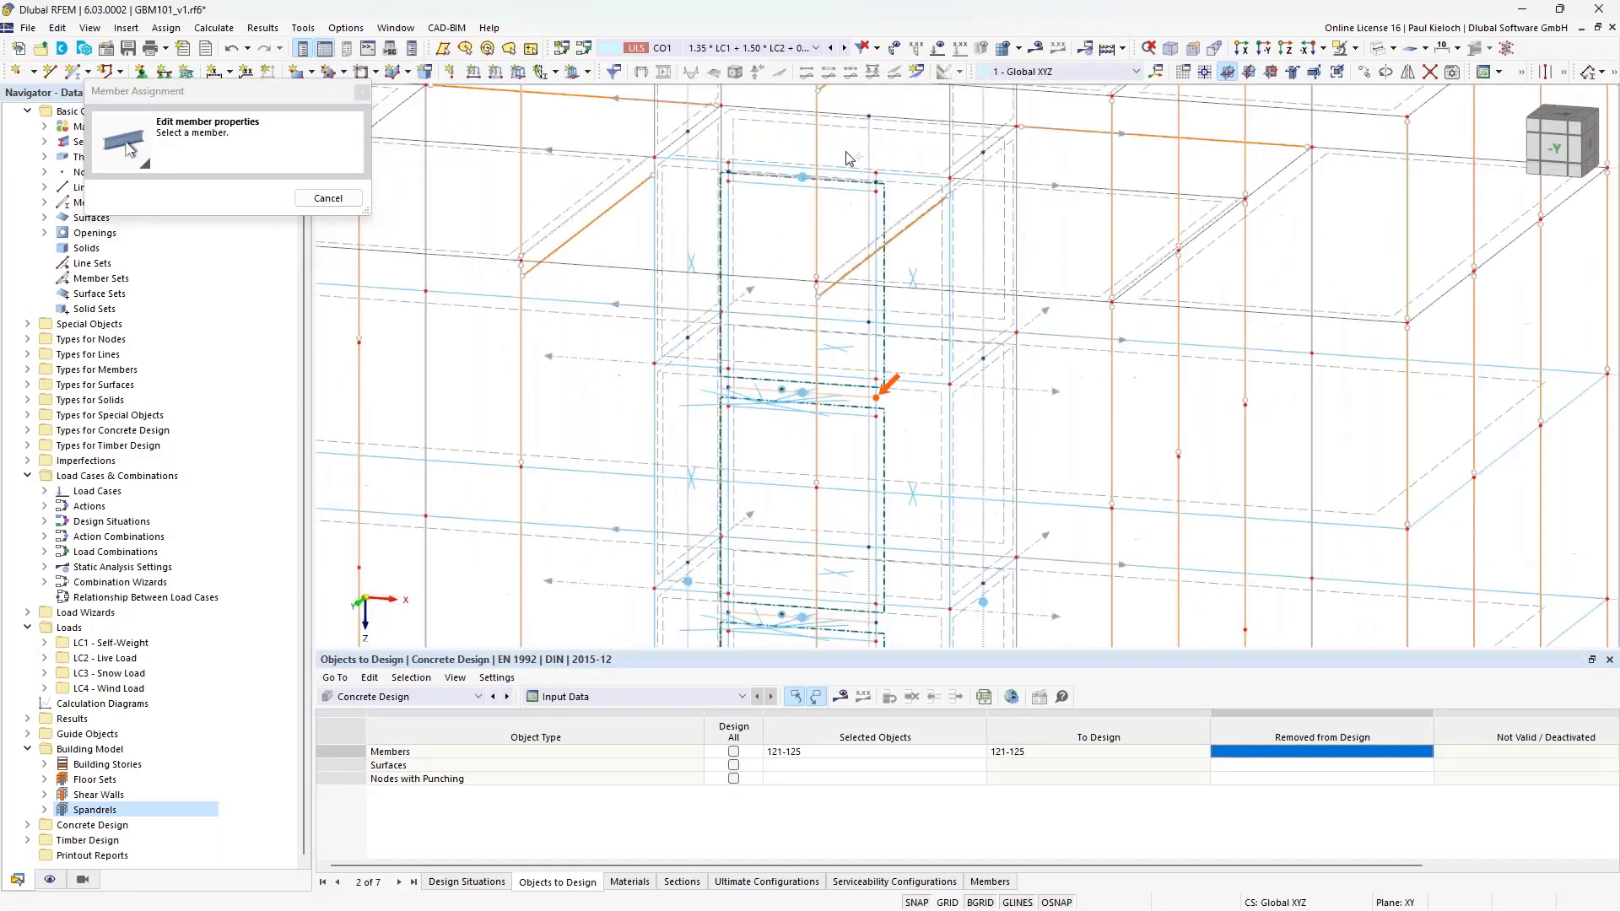
scroll(847, 157, "up", 3)
left_click(879, 245)
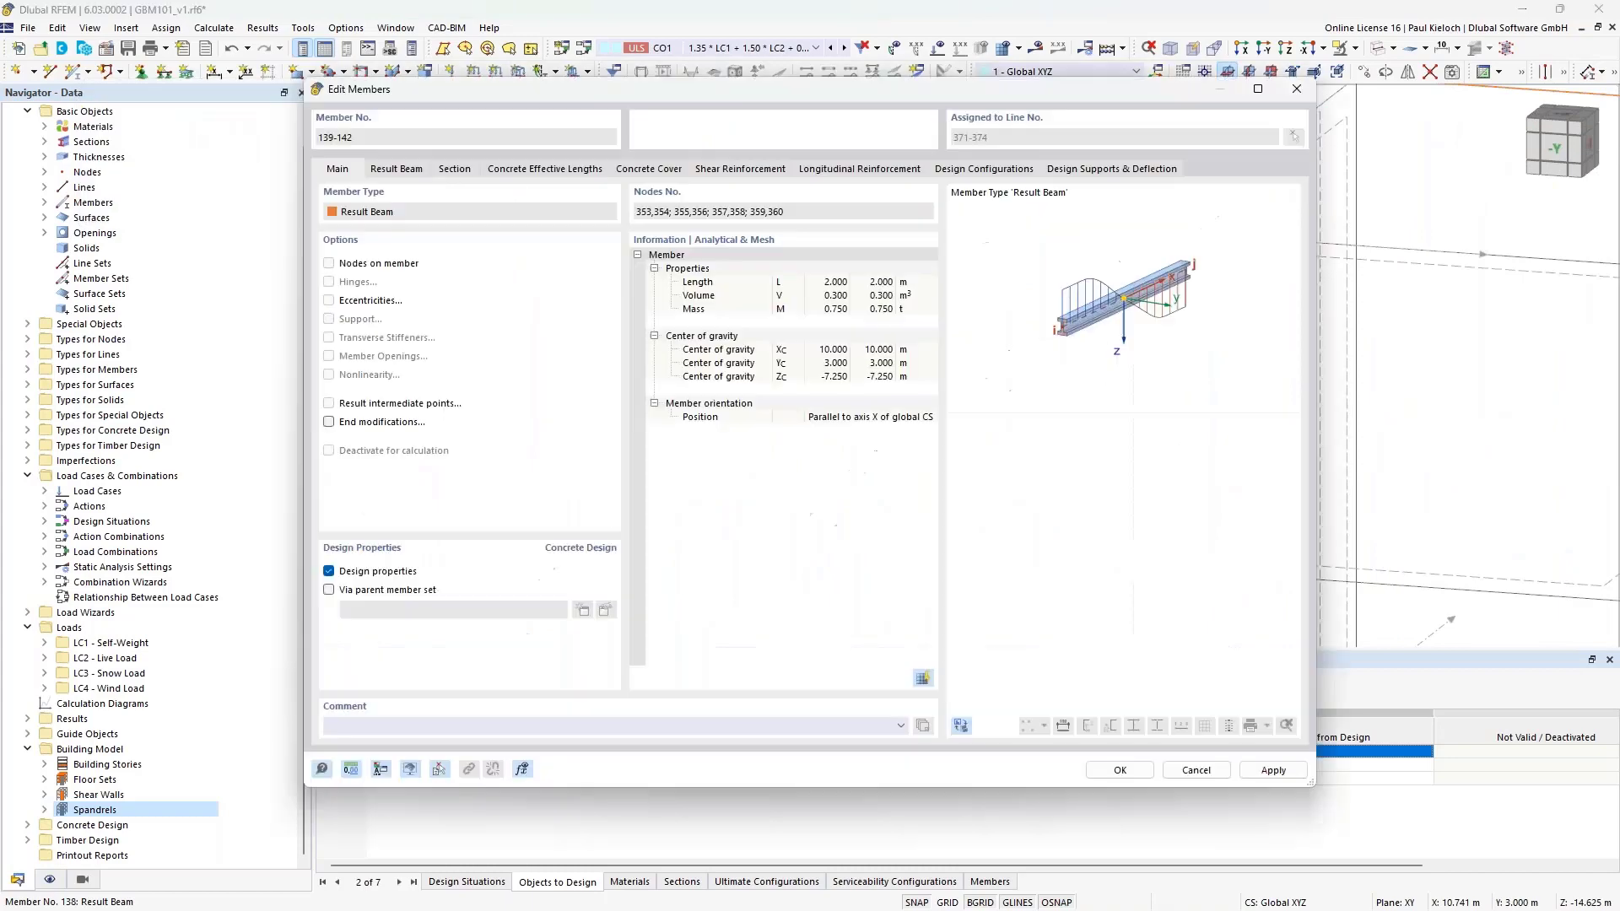
left_click(1297, 773)
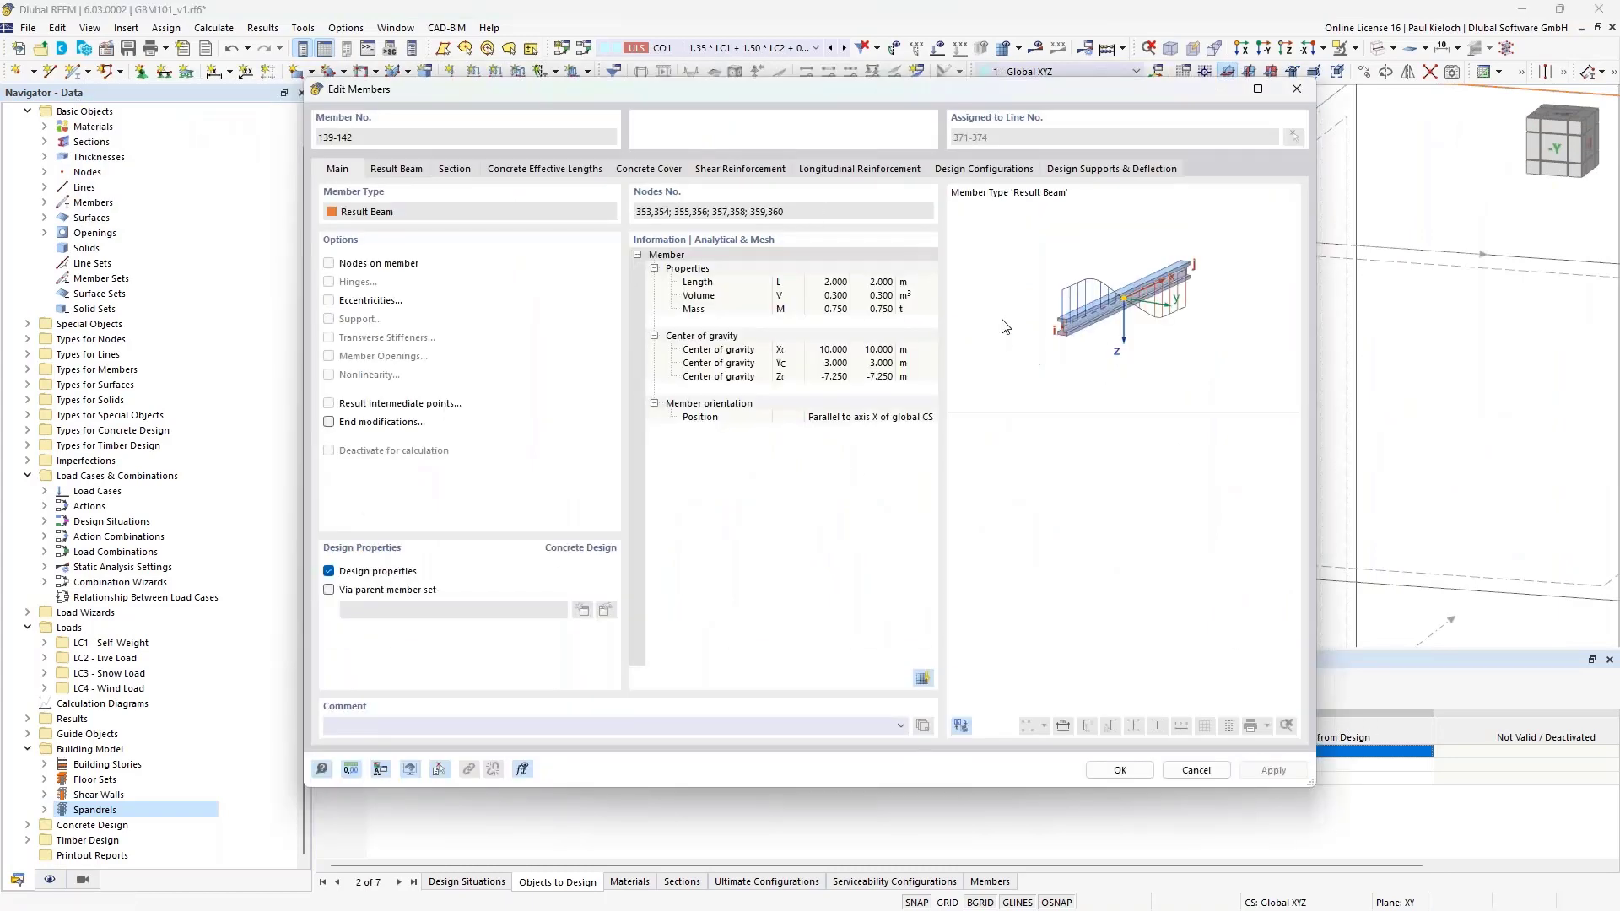
Check the four lower beams' shear reinforcement, set their longitudinal reinforcement to 10 bars, and confirm the member settings.
left_click(768, 171)
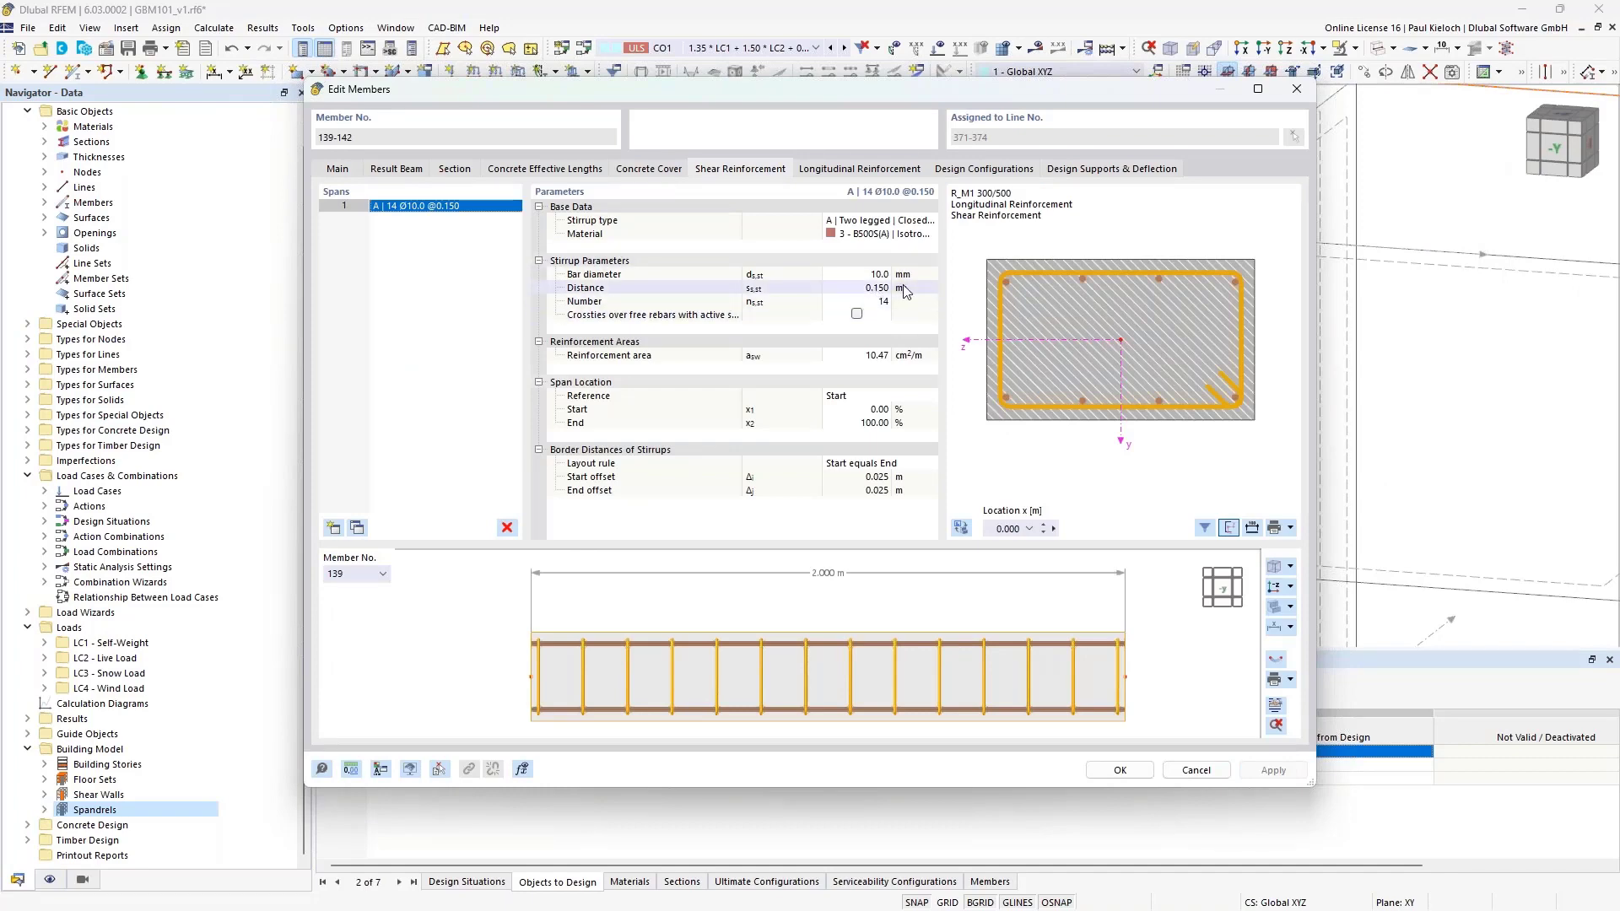
left_click(911, 170)
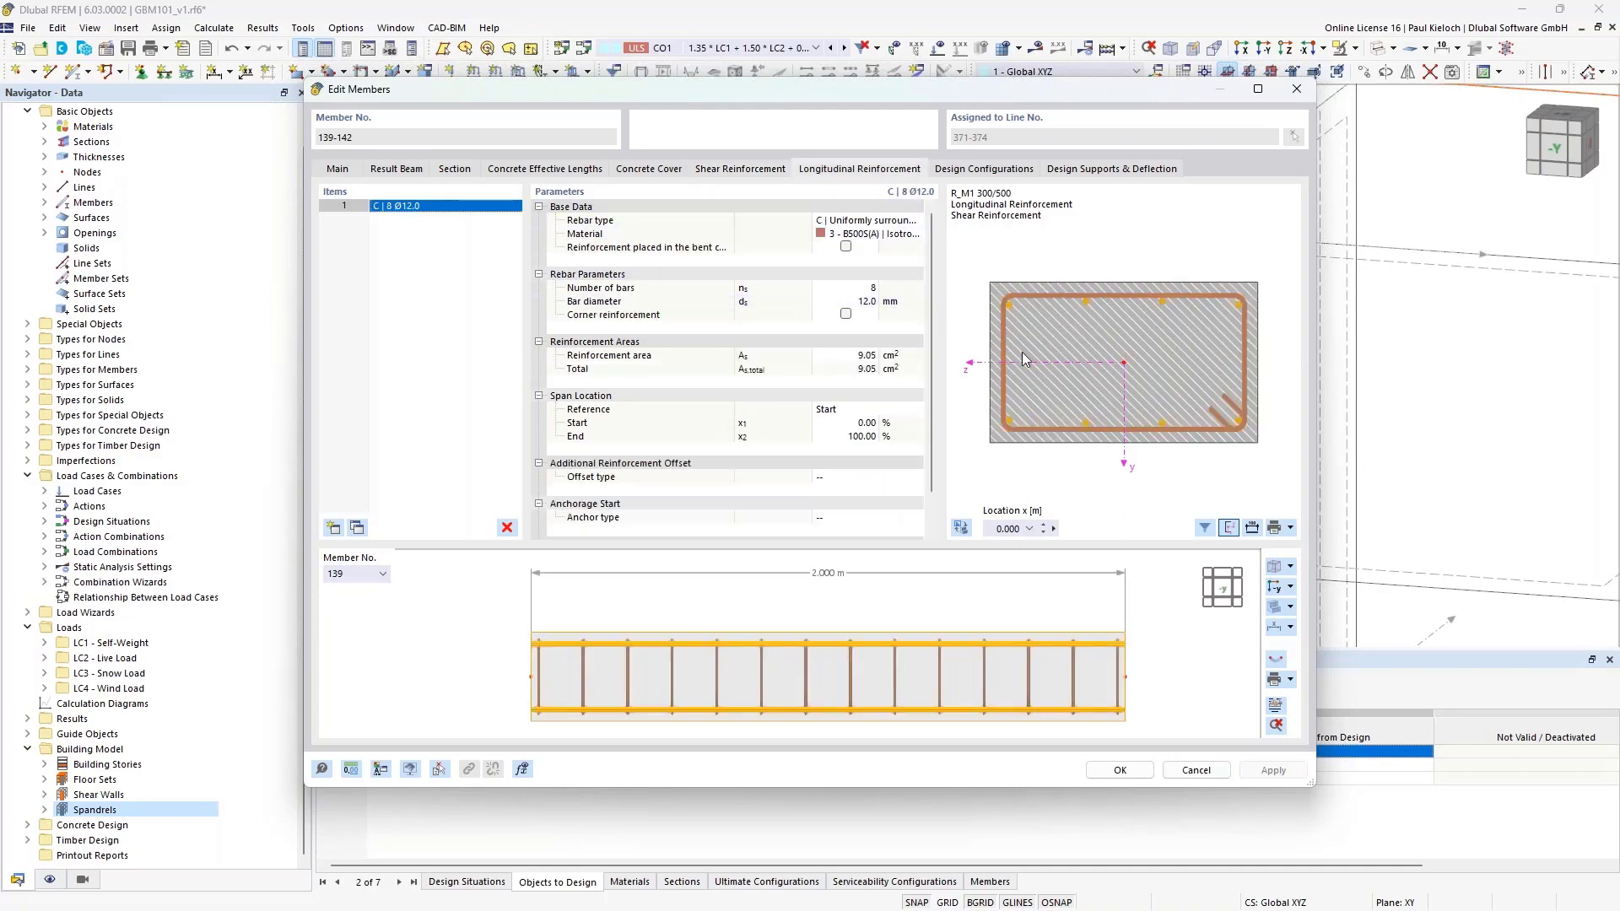
left_click(848, 288)
type("10")
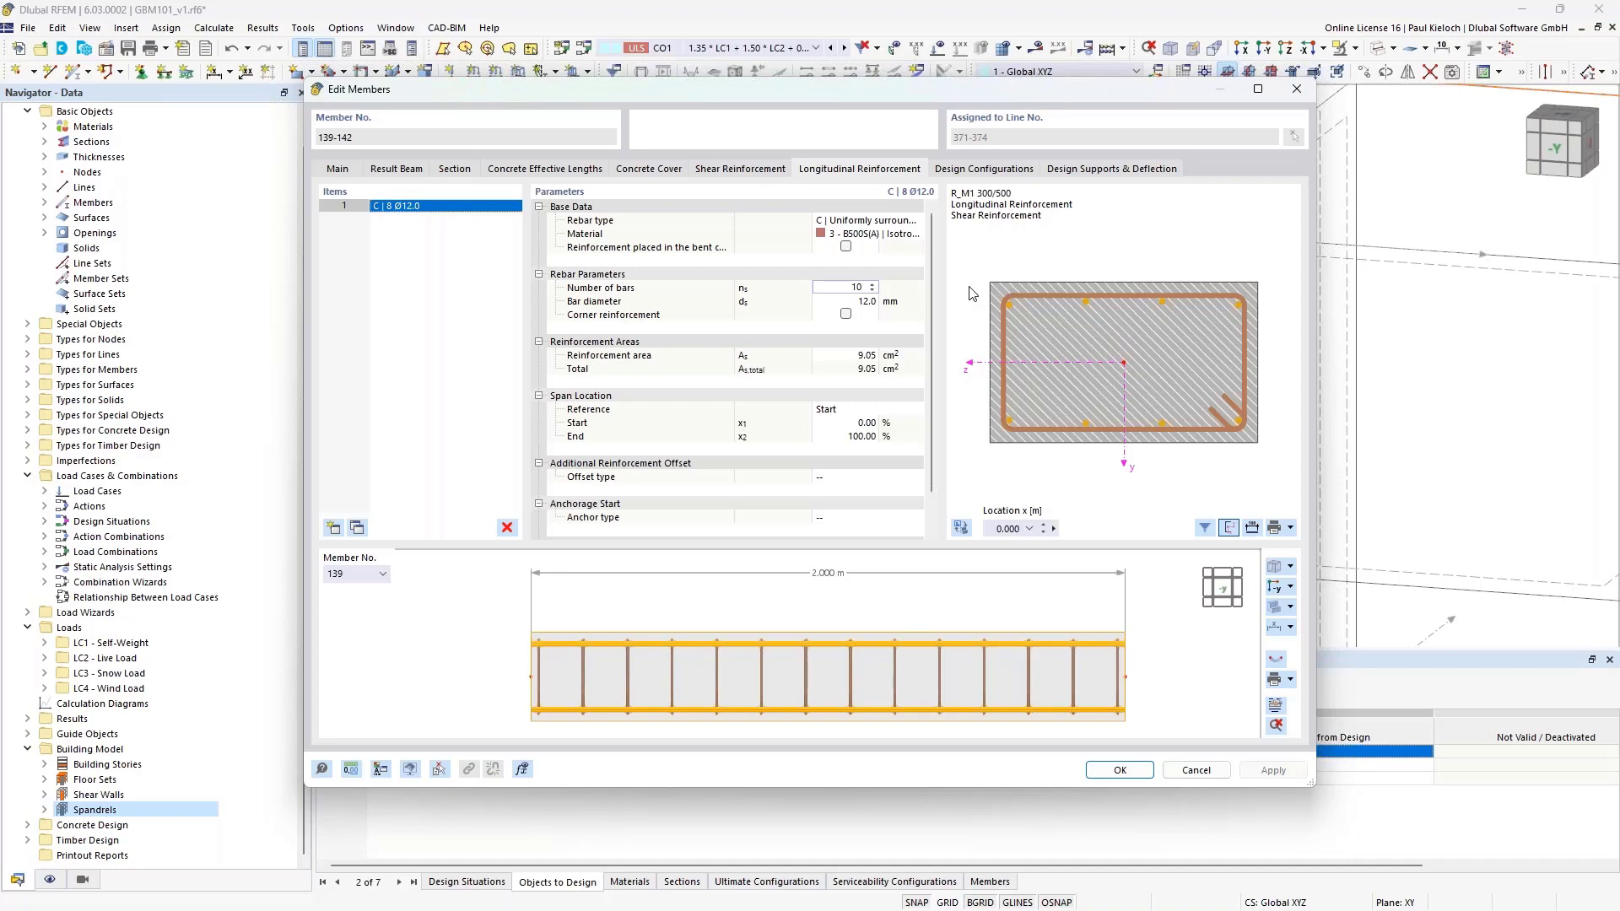
left_click(918, 298)
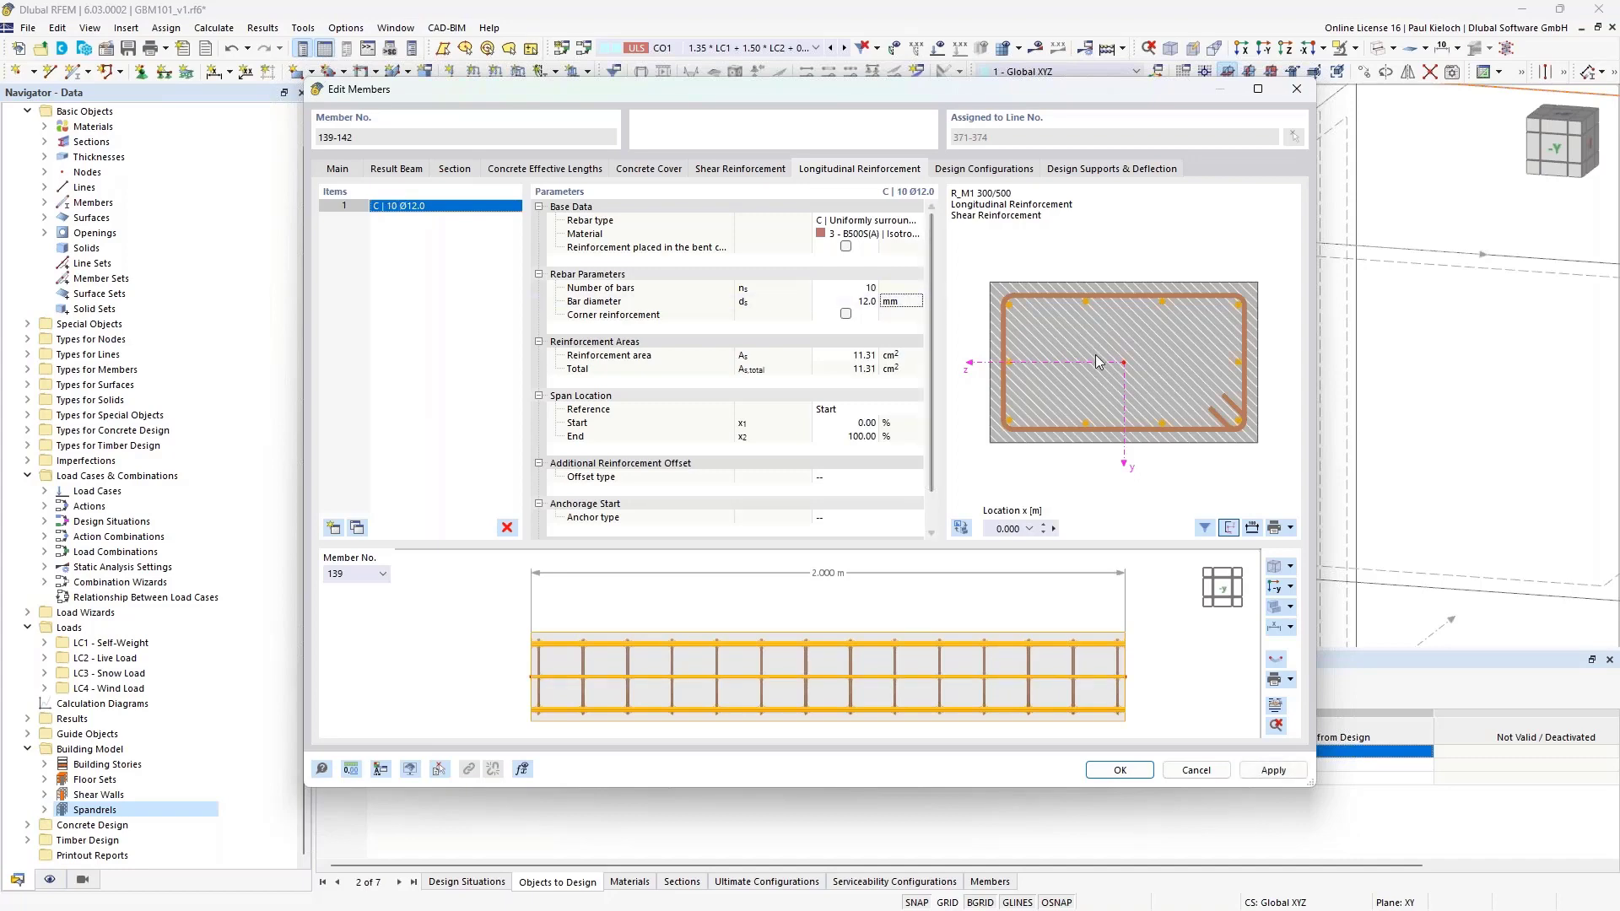
left_click(1138, 773)
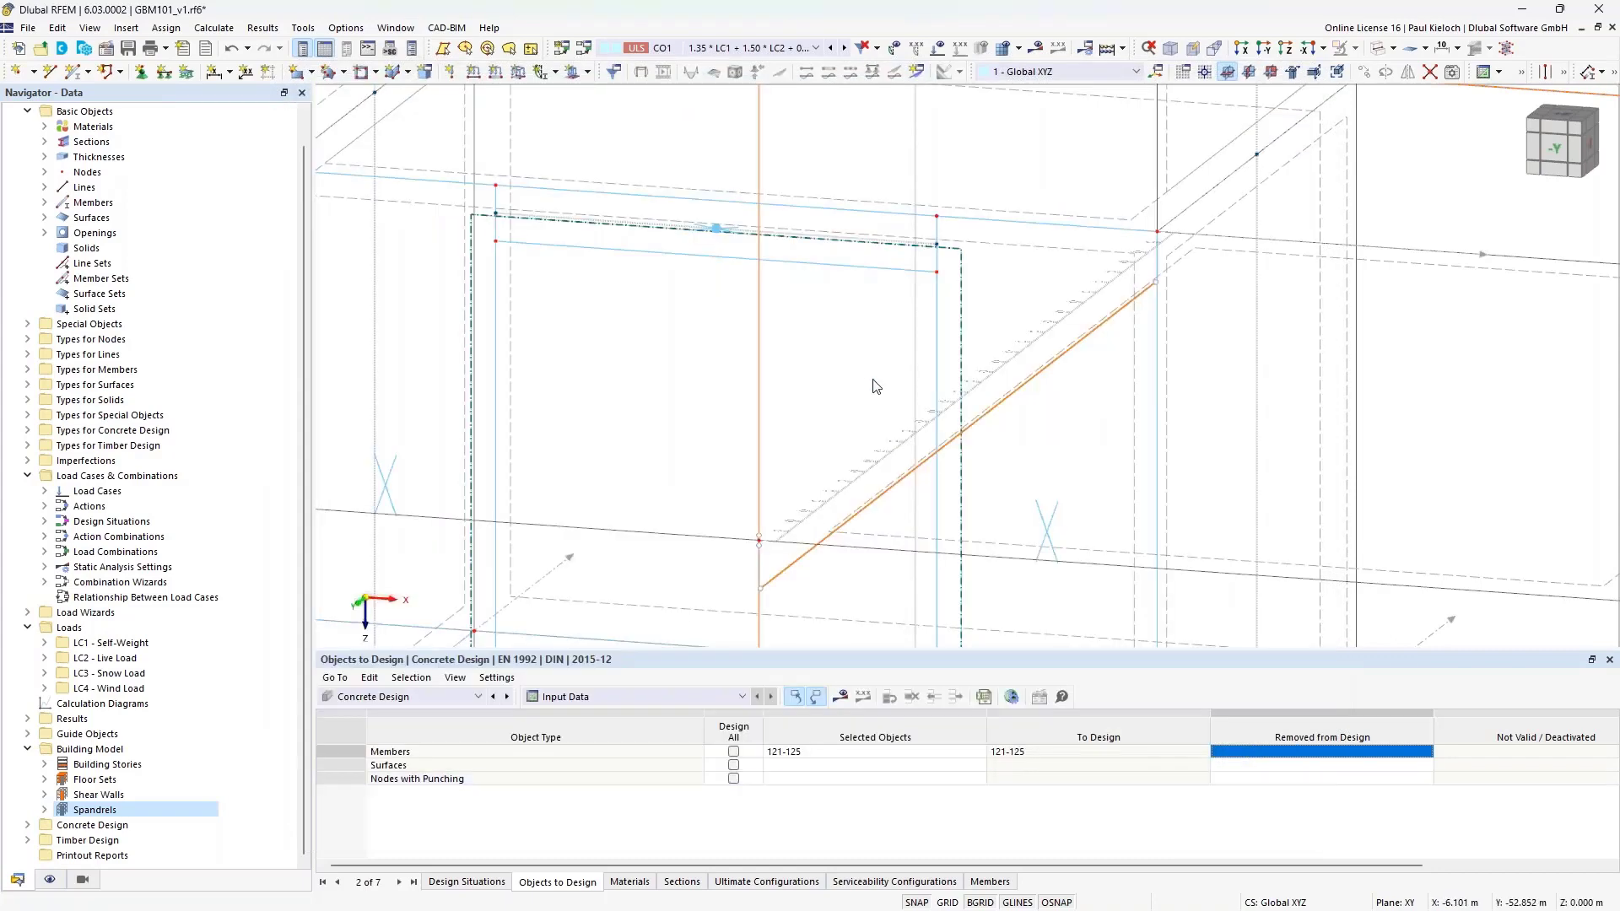
scroll(951, 287, "down", 3)
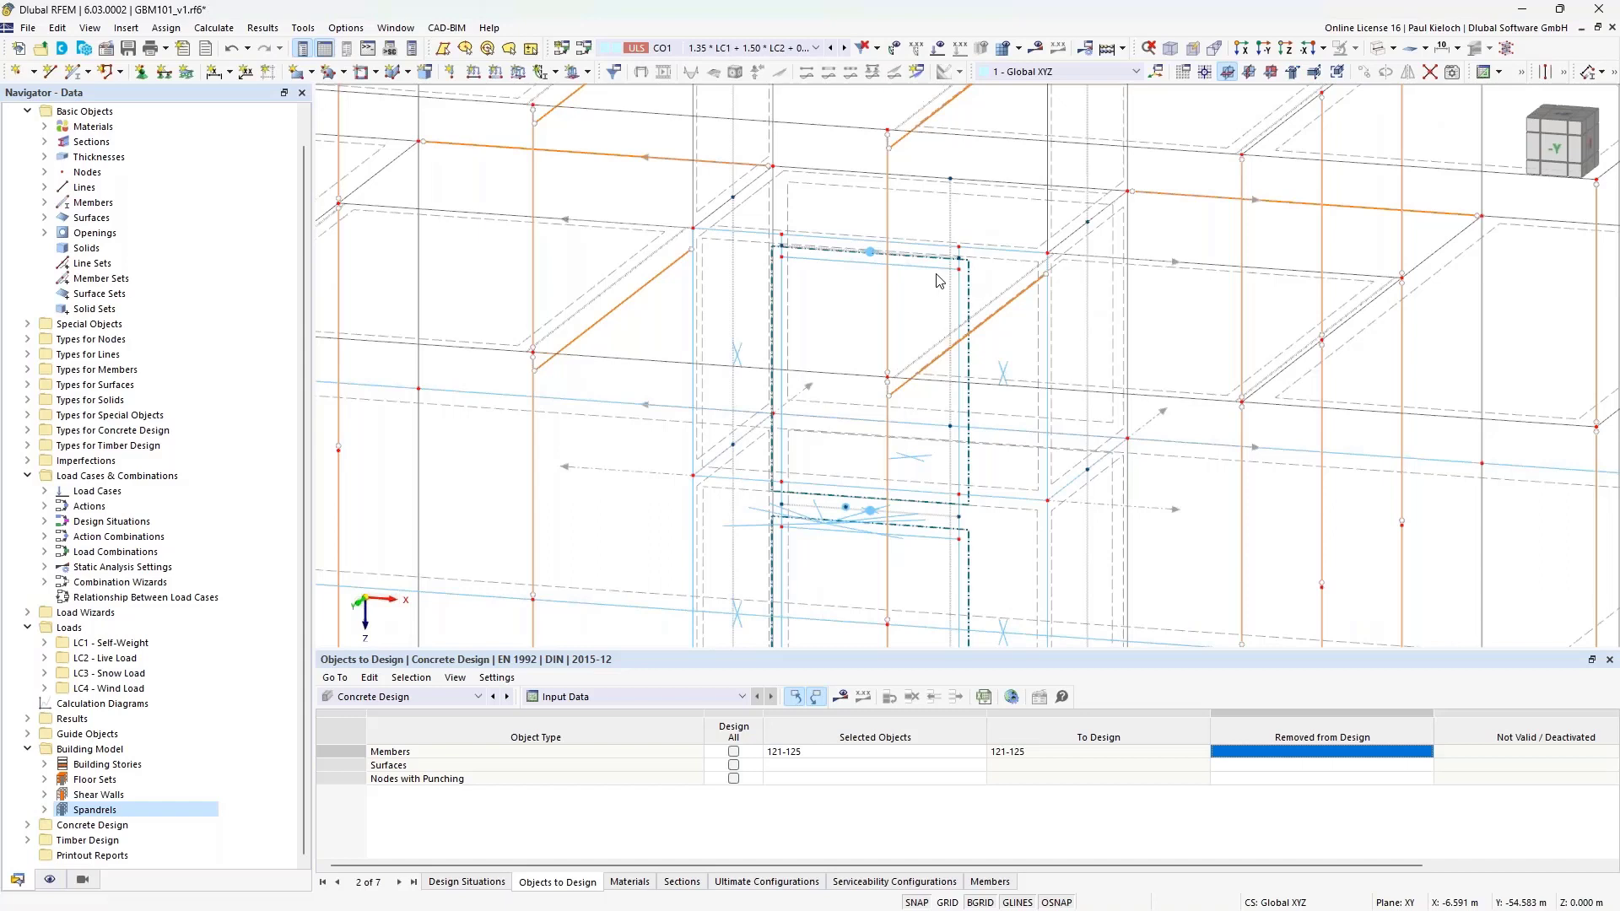
left_click(132, 798)
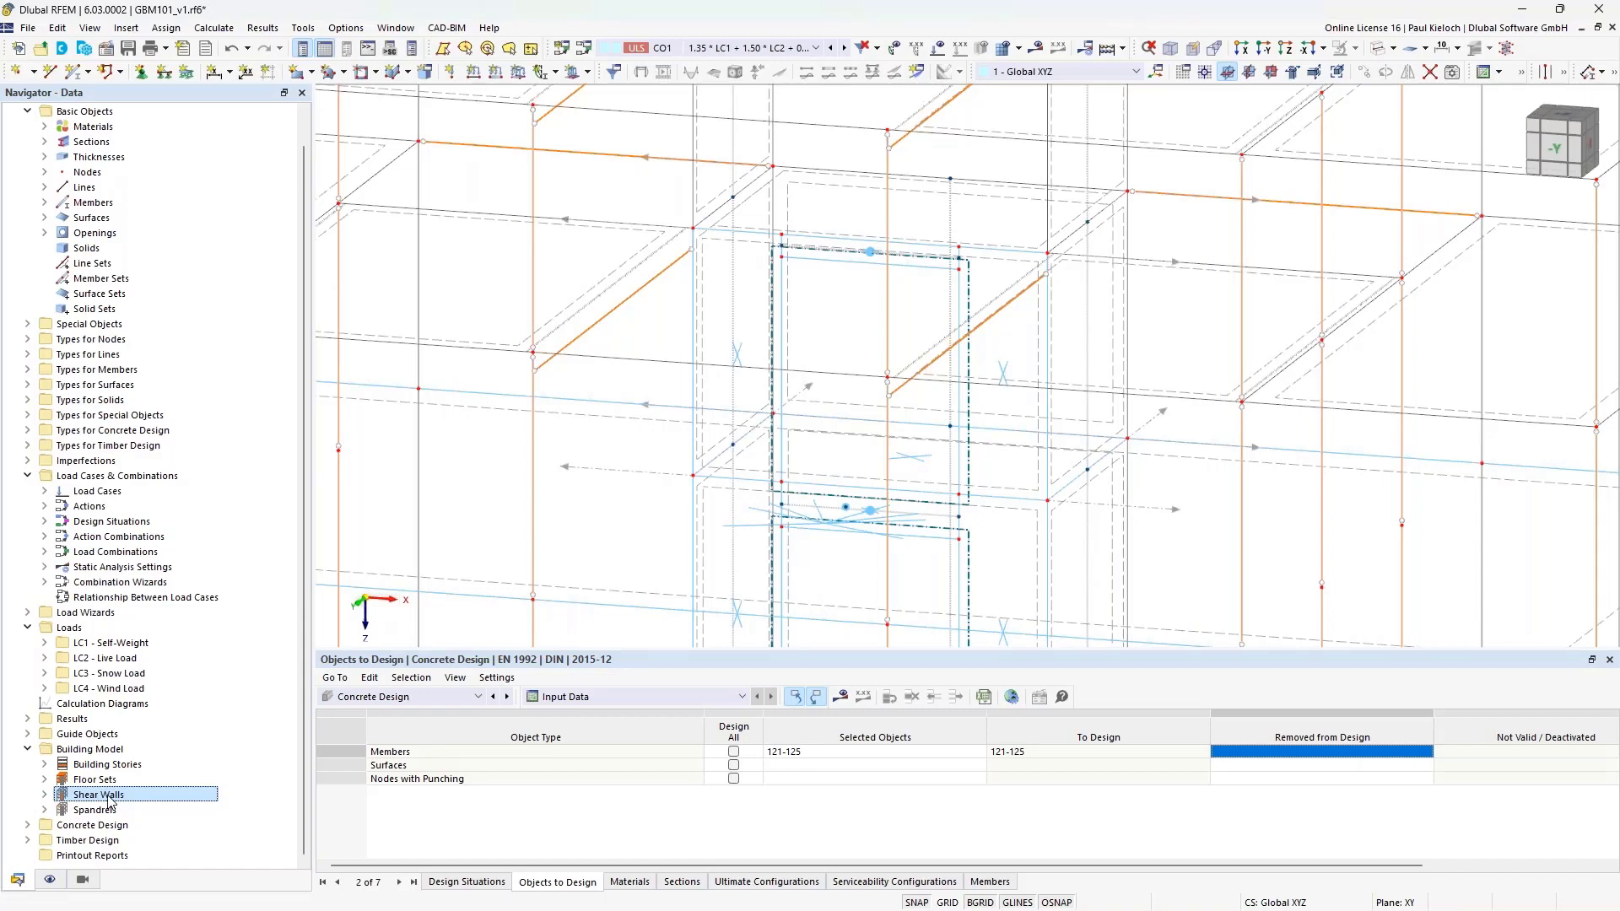
left_click(99, 811)
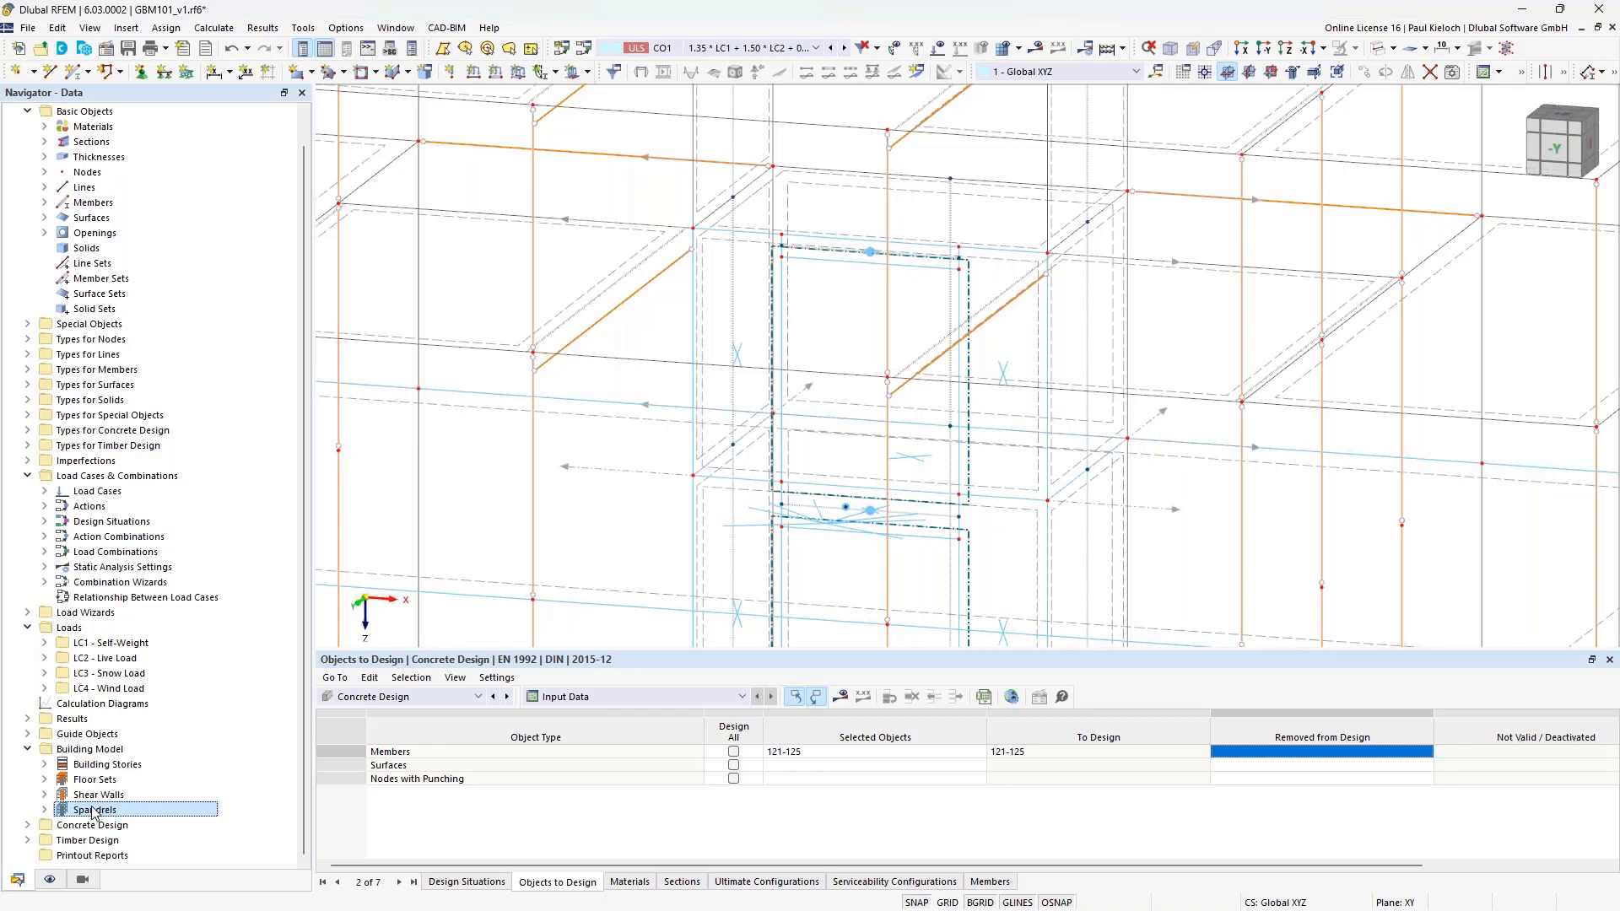
left_click(94, 794)
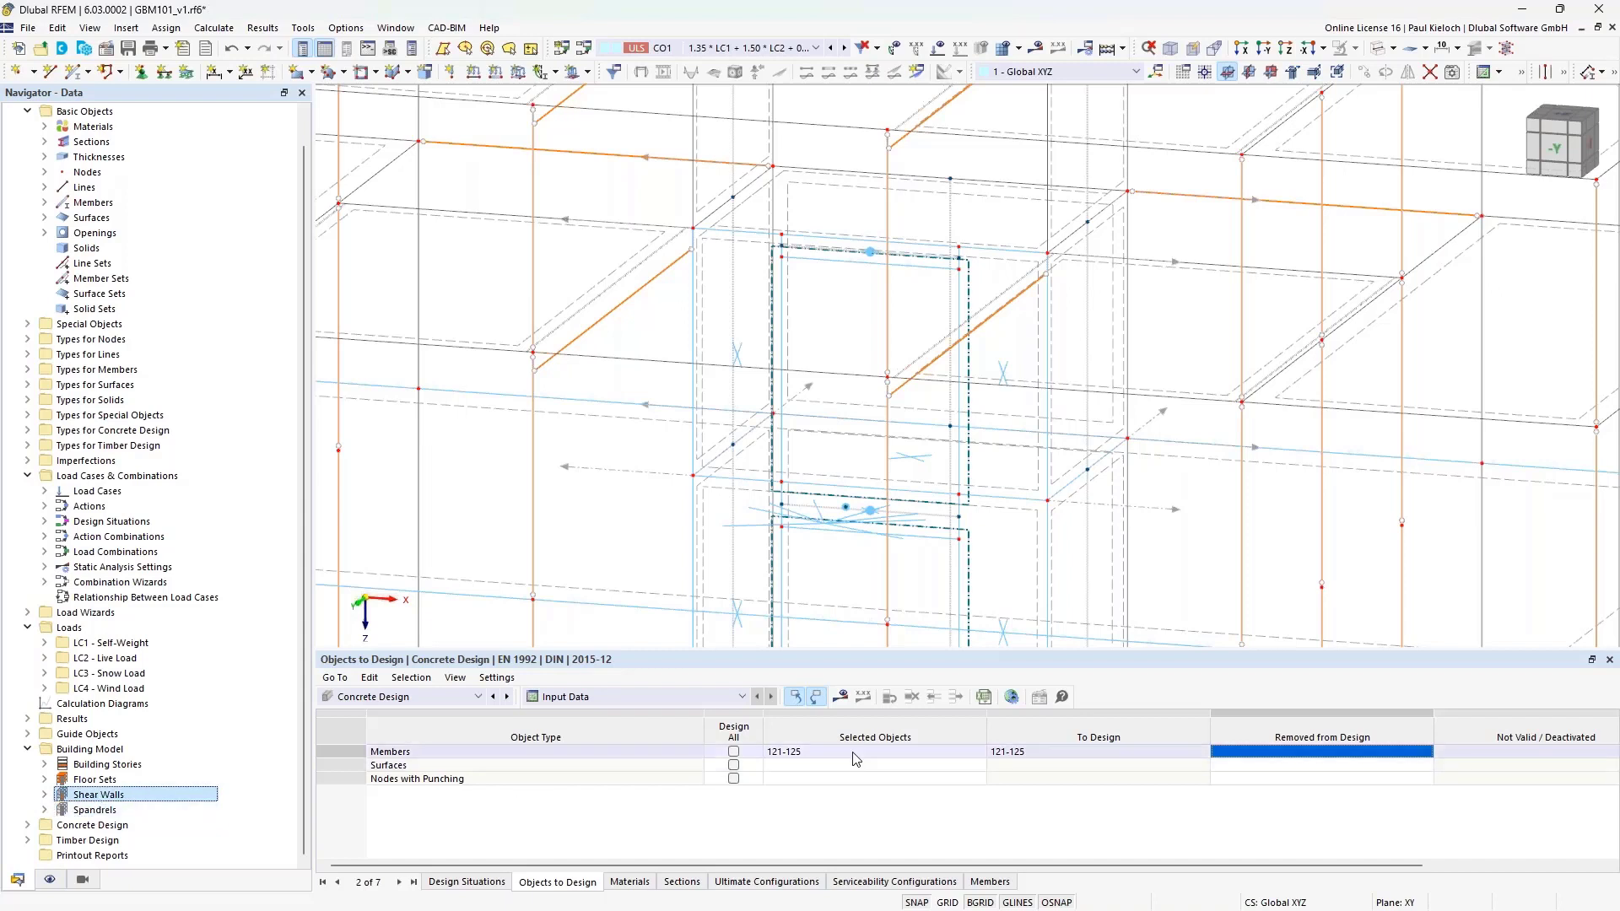
Add the five spandrel result beams, members 138-142, to the members selected for concrete design and save the model.
left_click(970, 751)
left_click(985, 751)
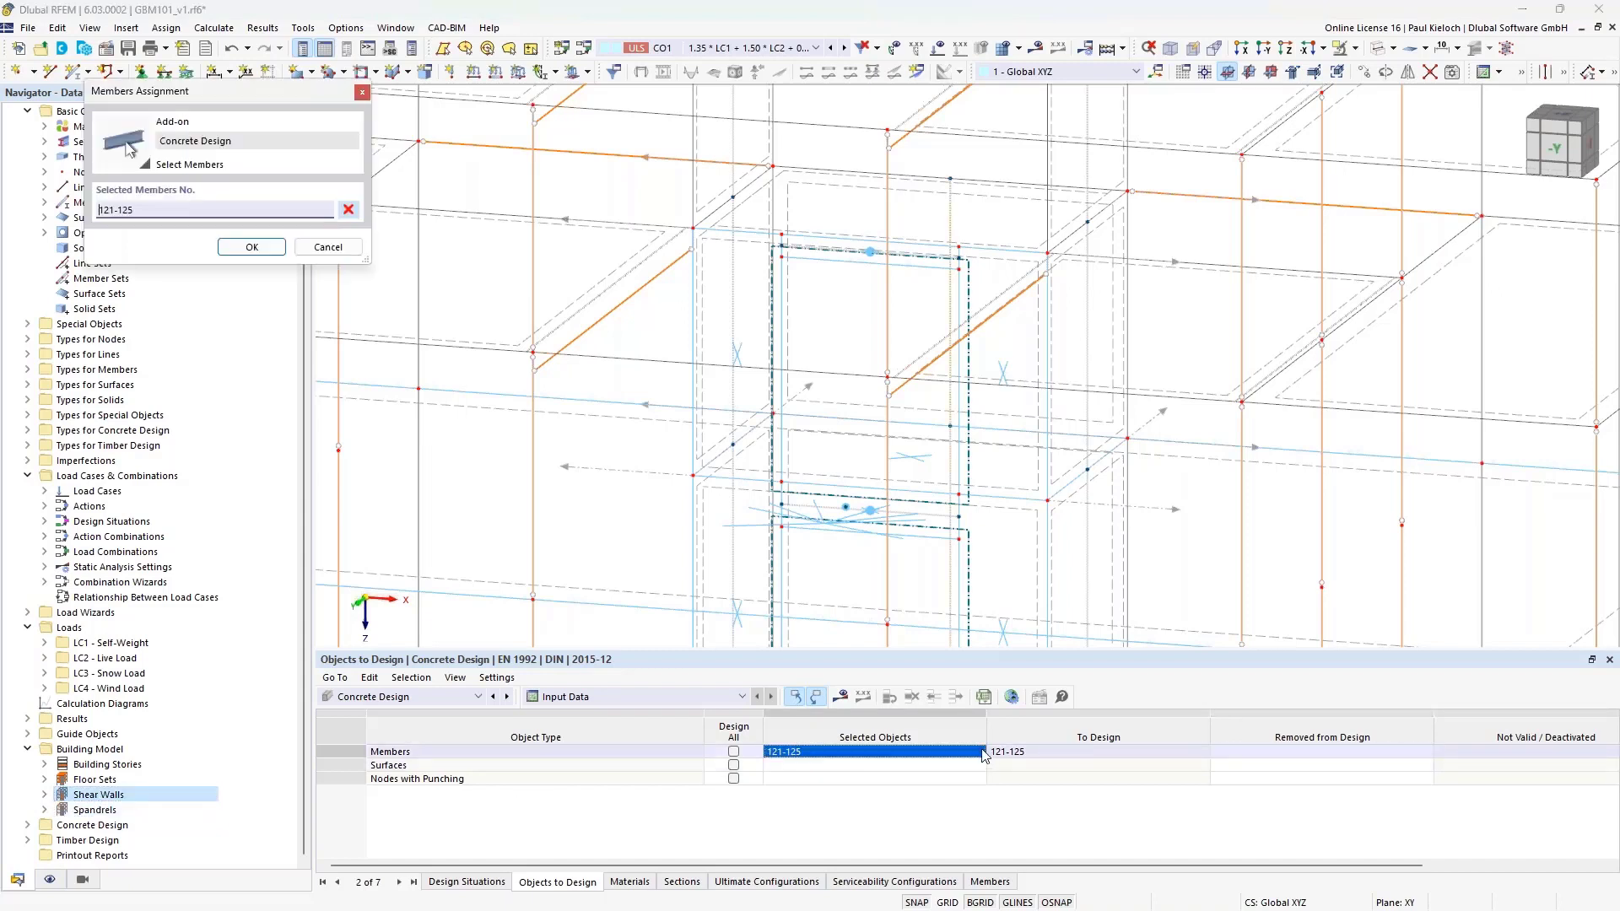
left_click(922, 255)
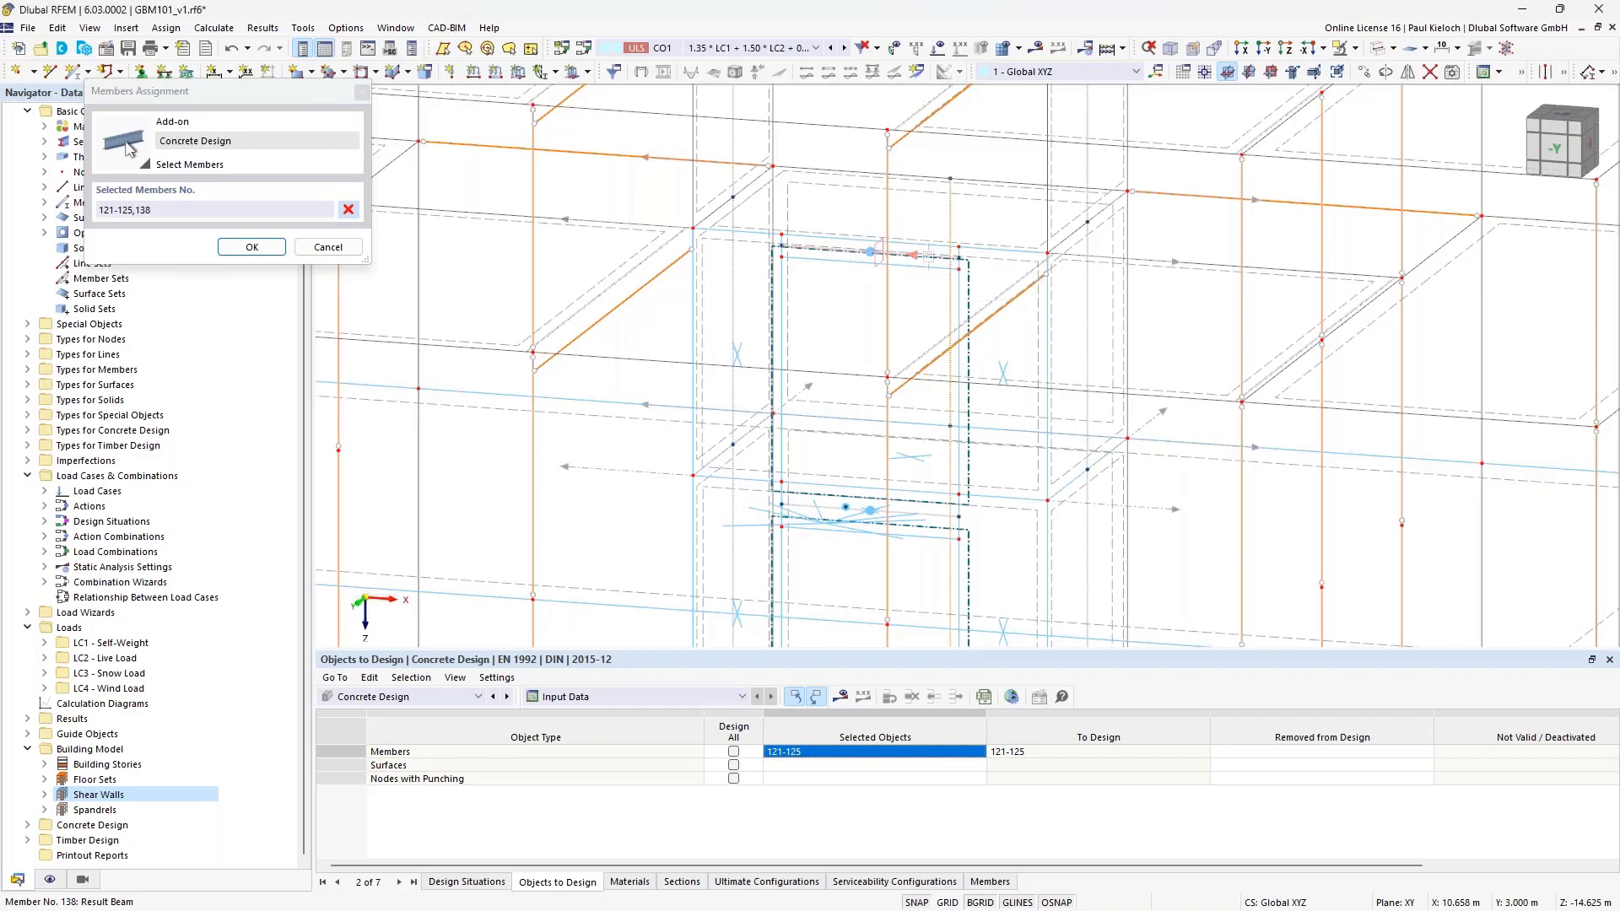
left_click(935, 516)
middle_click_drag(934, 514, 903, 337)
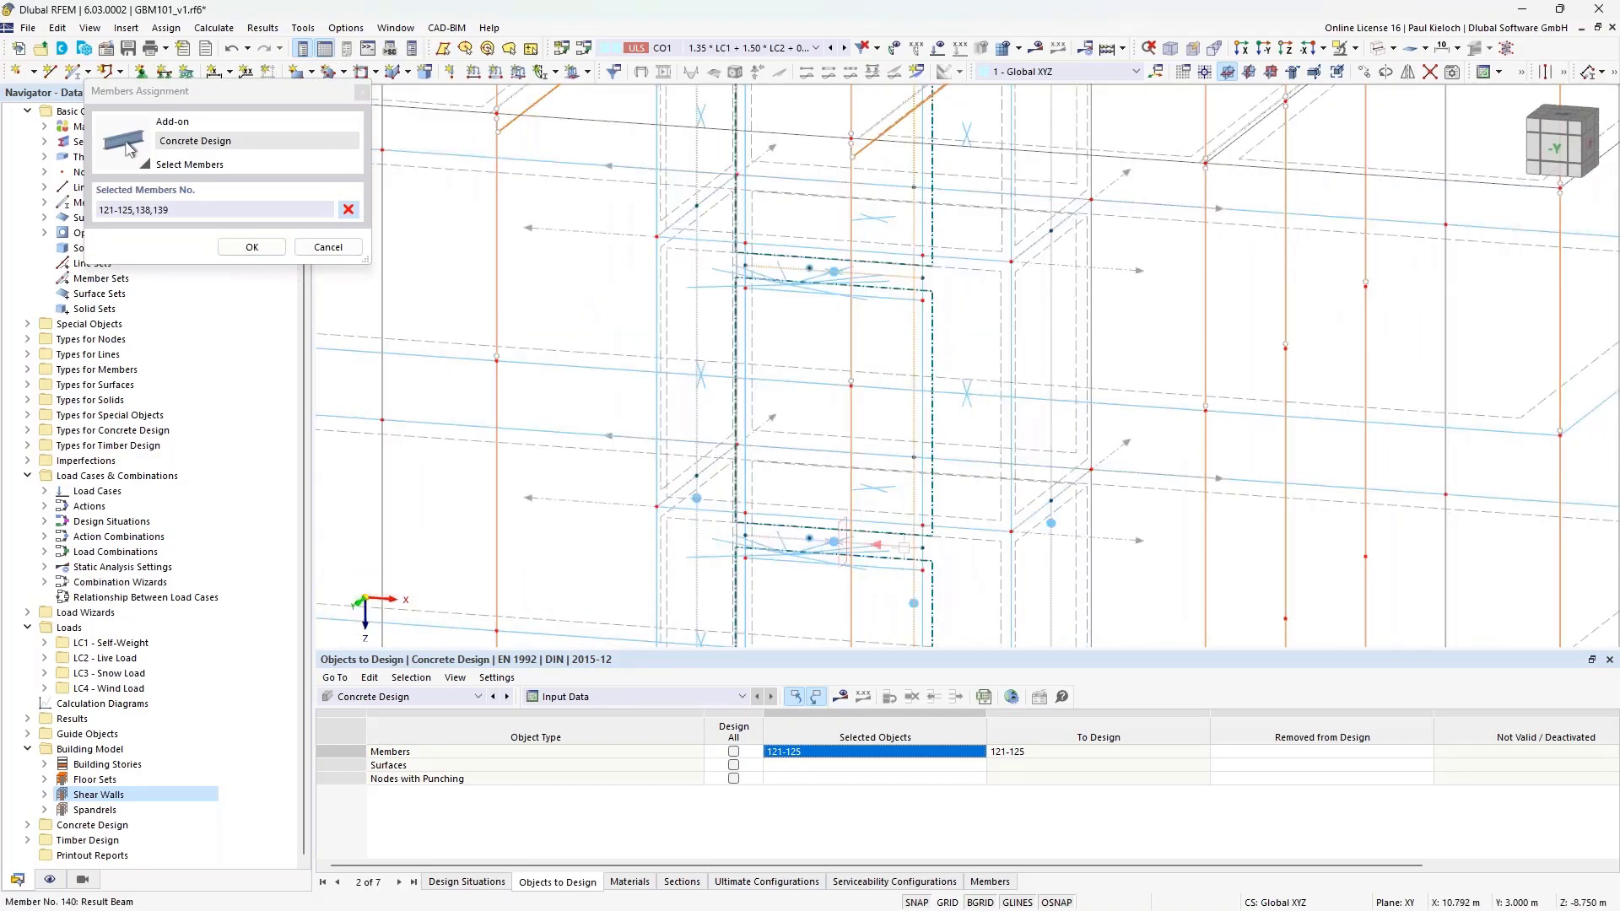
left_click(841, 525)
middle_click_drag(885, 573, 850, 250)
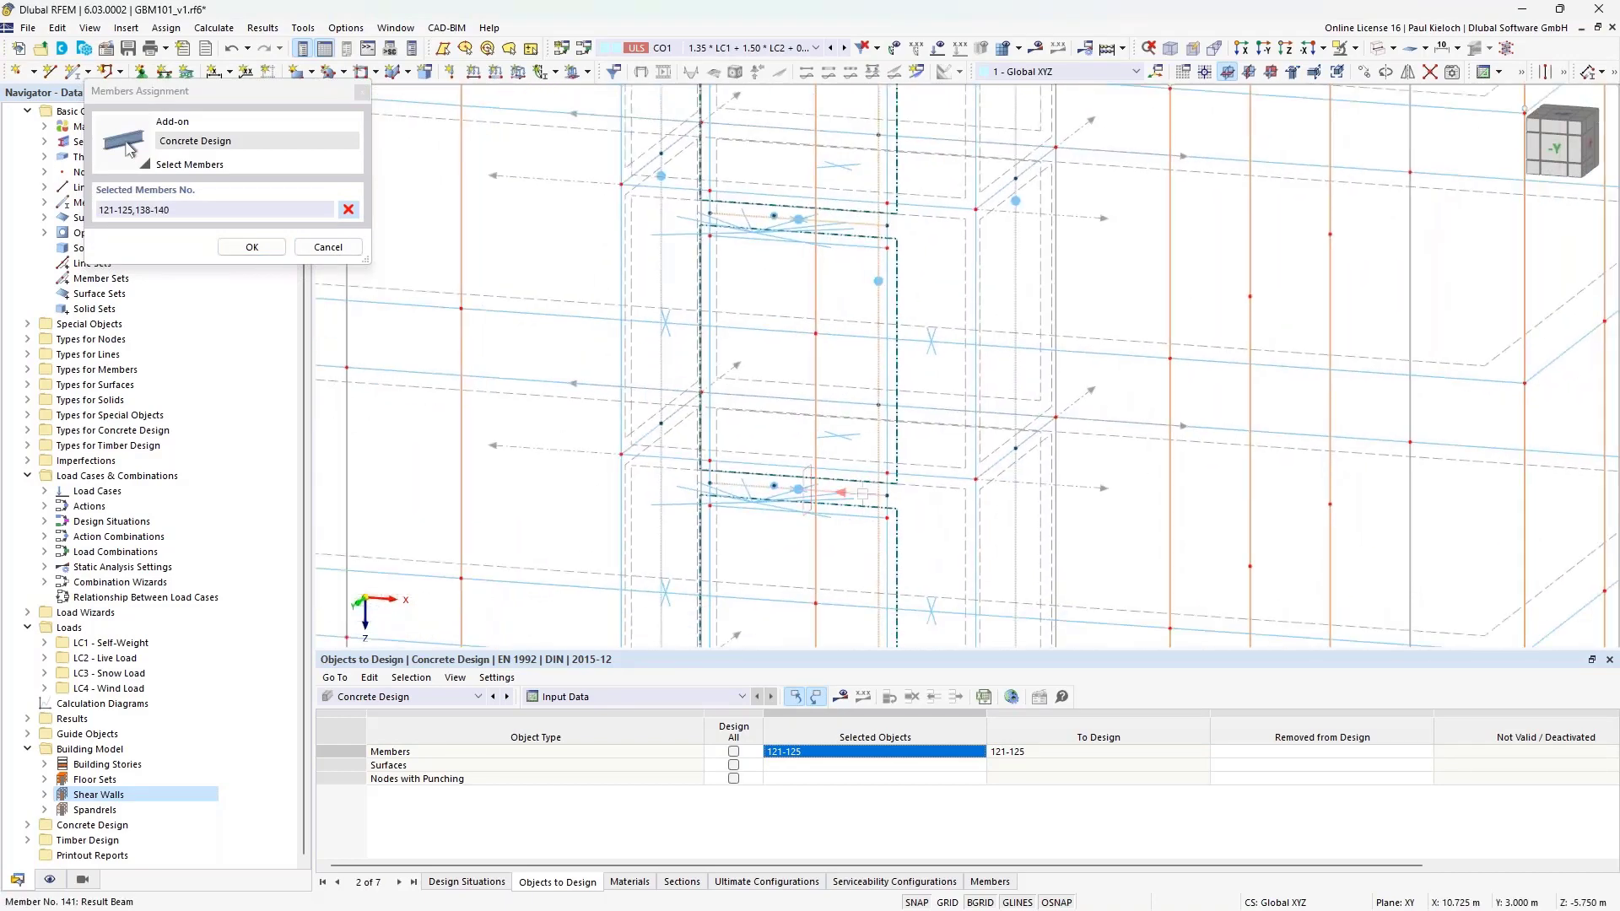
left_click(810, 478)
middle_click_drag(851, 536, 824, 205)
left_click(811, 418)
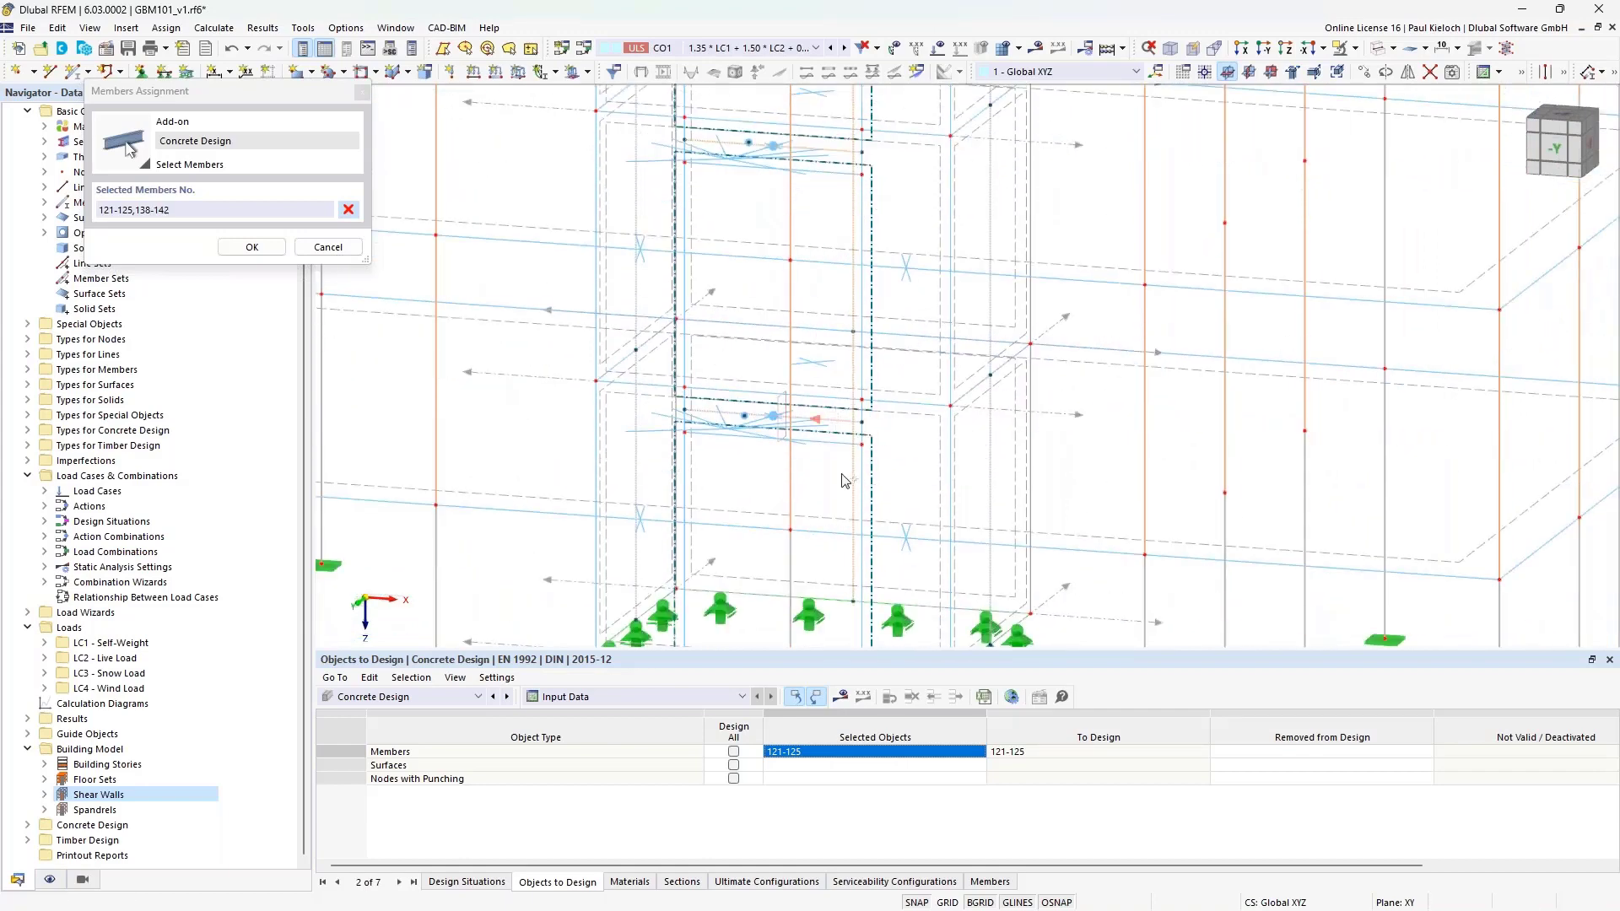
middle_click_drag(843, 504, 835, 300)
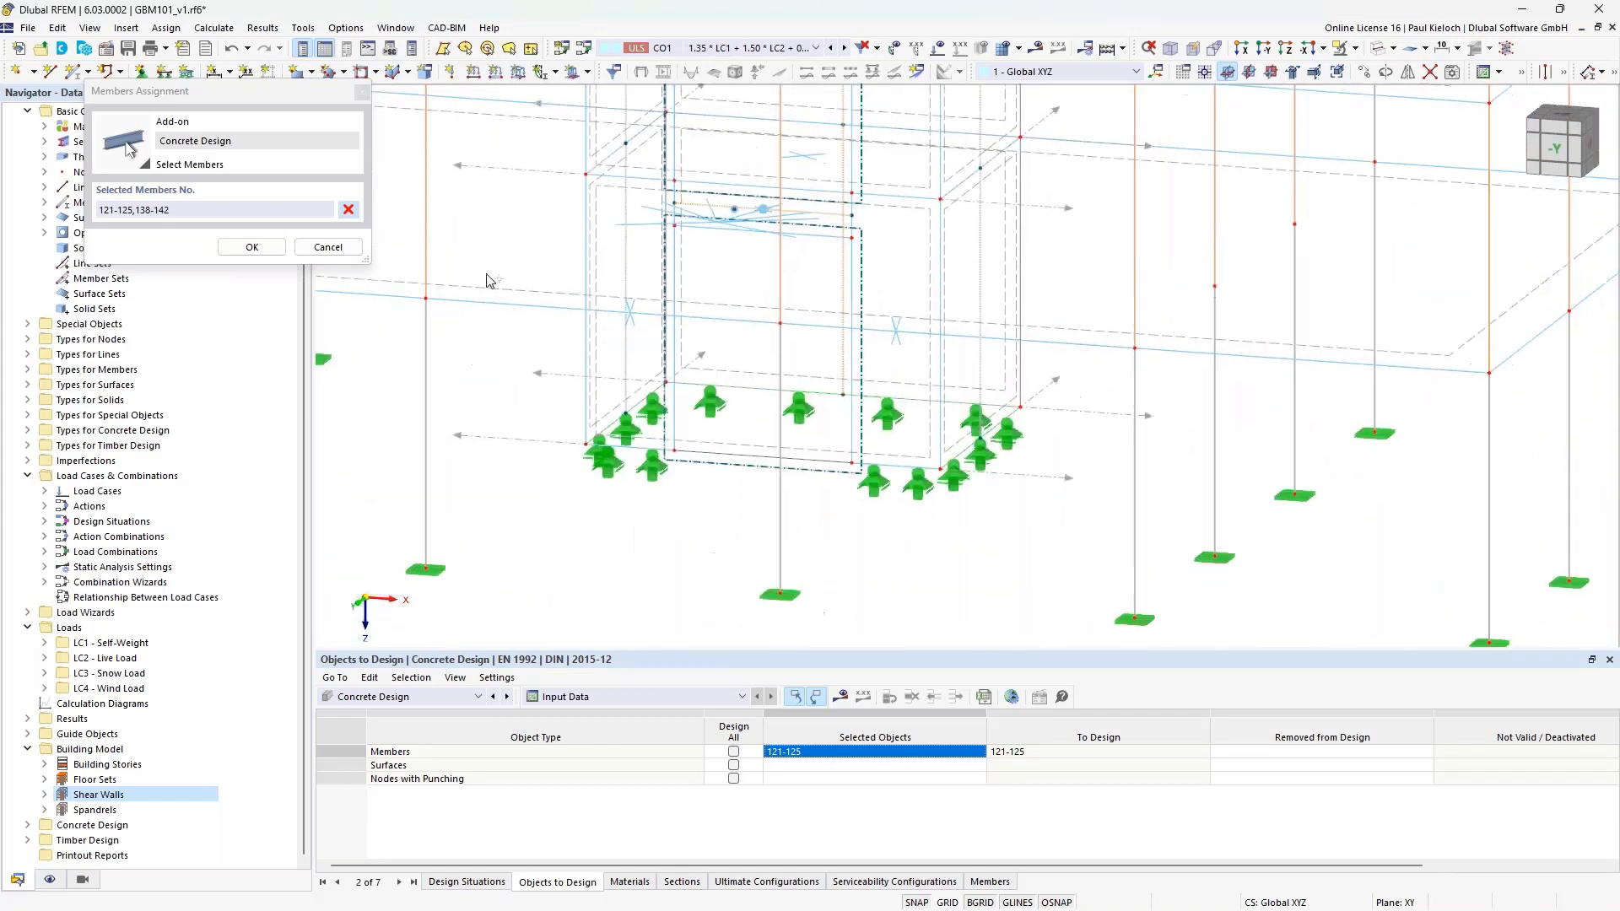
left_click(252, 247)
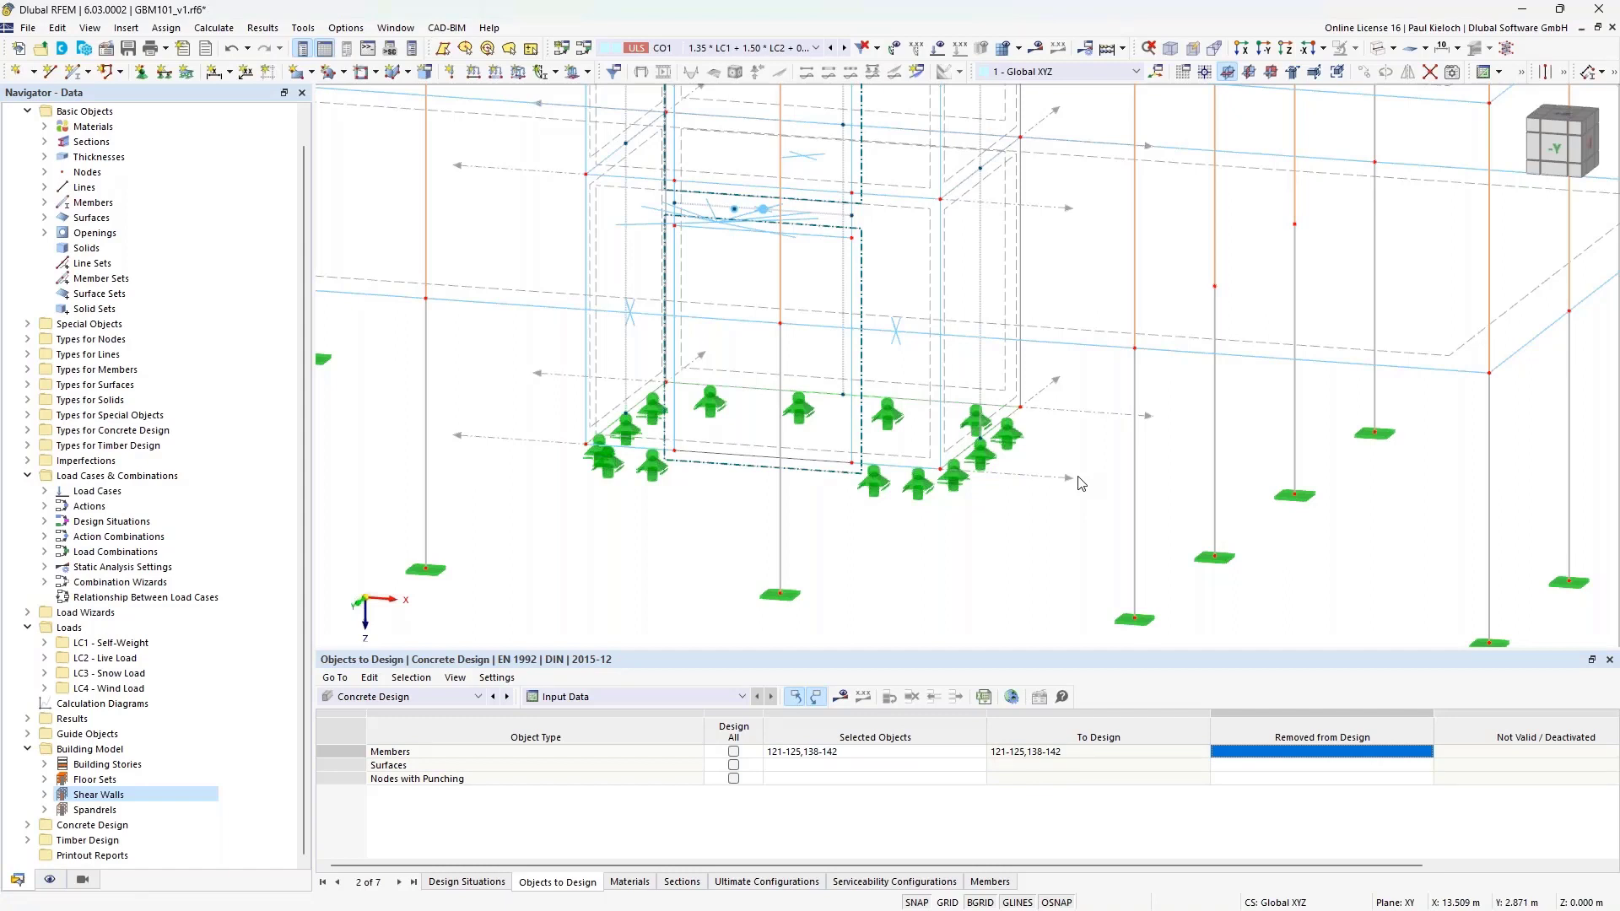
key("ctrl+s")
Open the properties of floor slab surfaces 1, 6, 11 and 16 and review their concrete cover and reinforcement directions.
scroll(1080, 482, "down", 2)
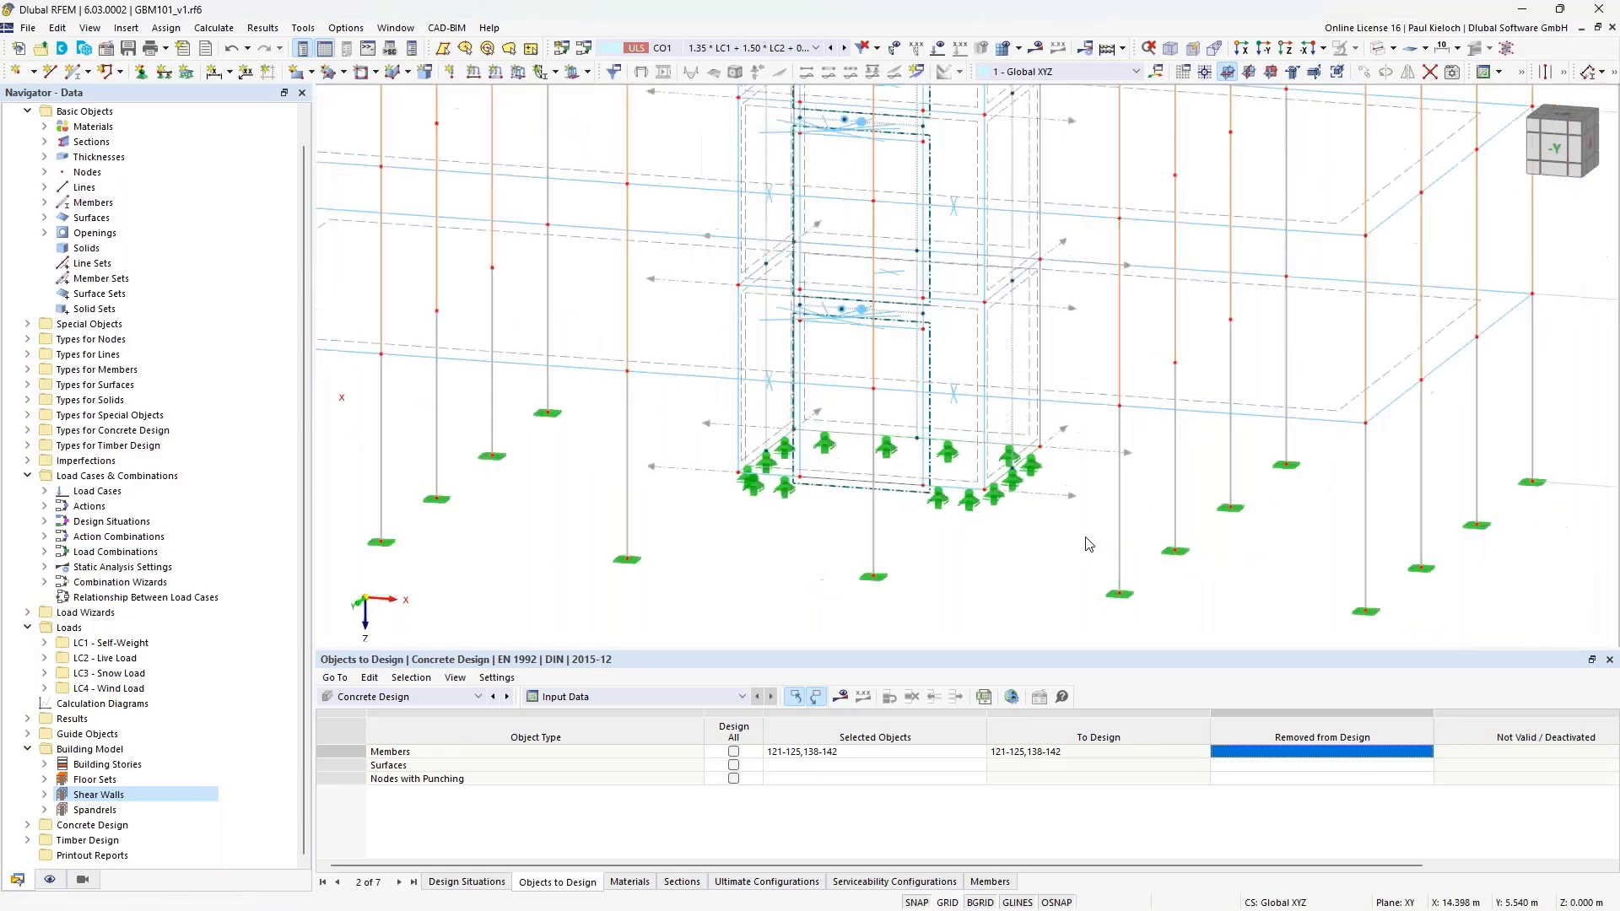
scroll(1088, 544, "down", 3)
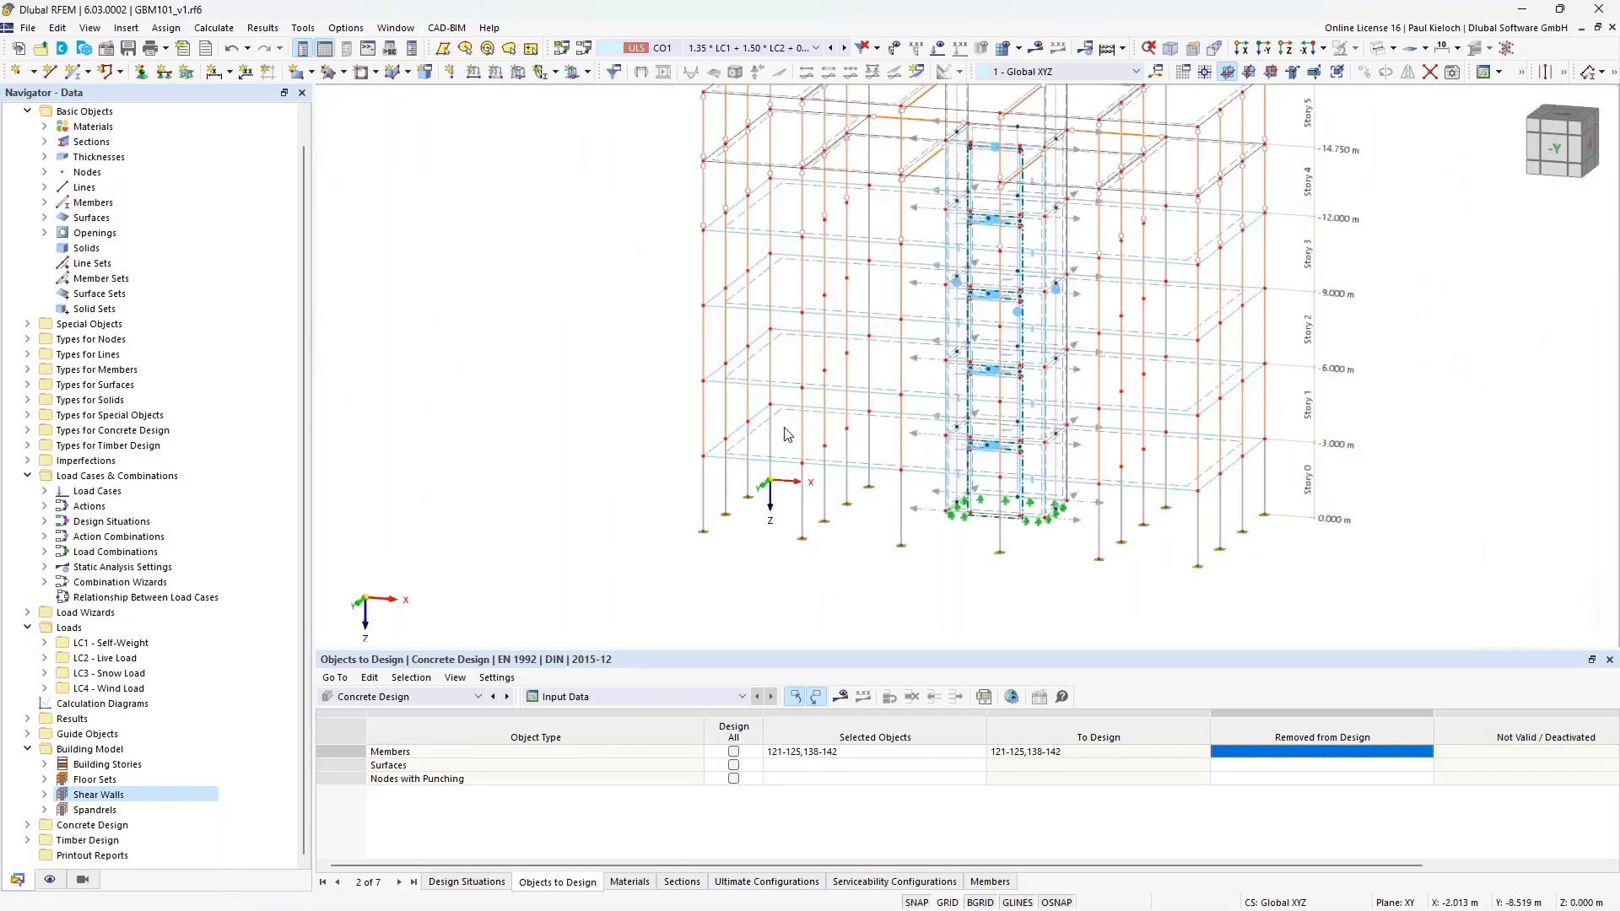
middle_click_drag(784, 427, 756, 432)
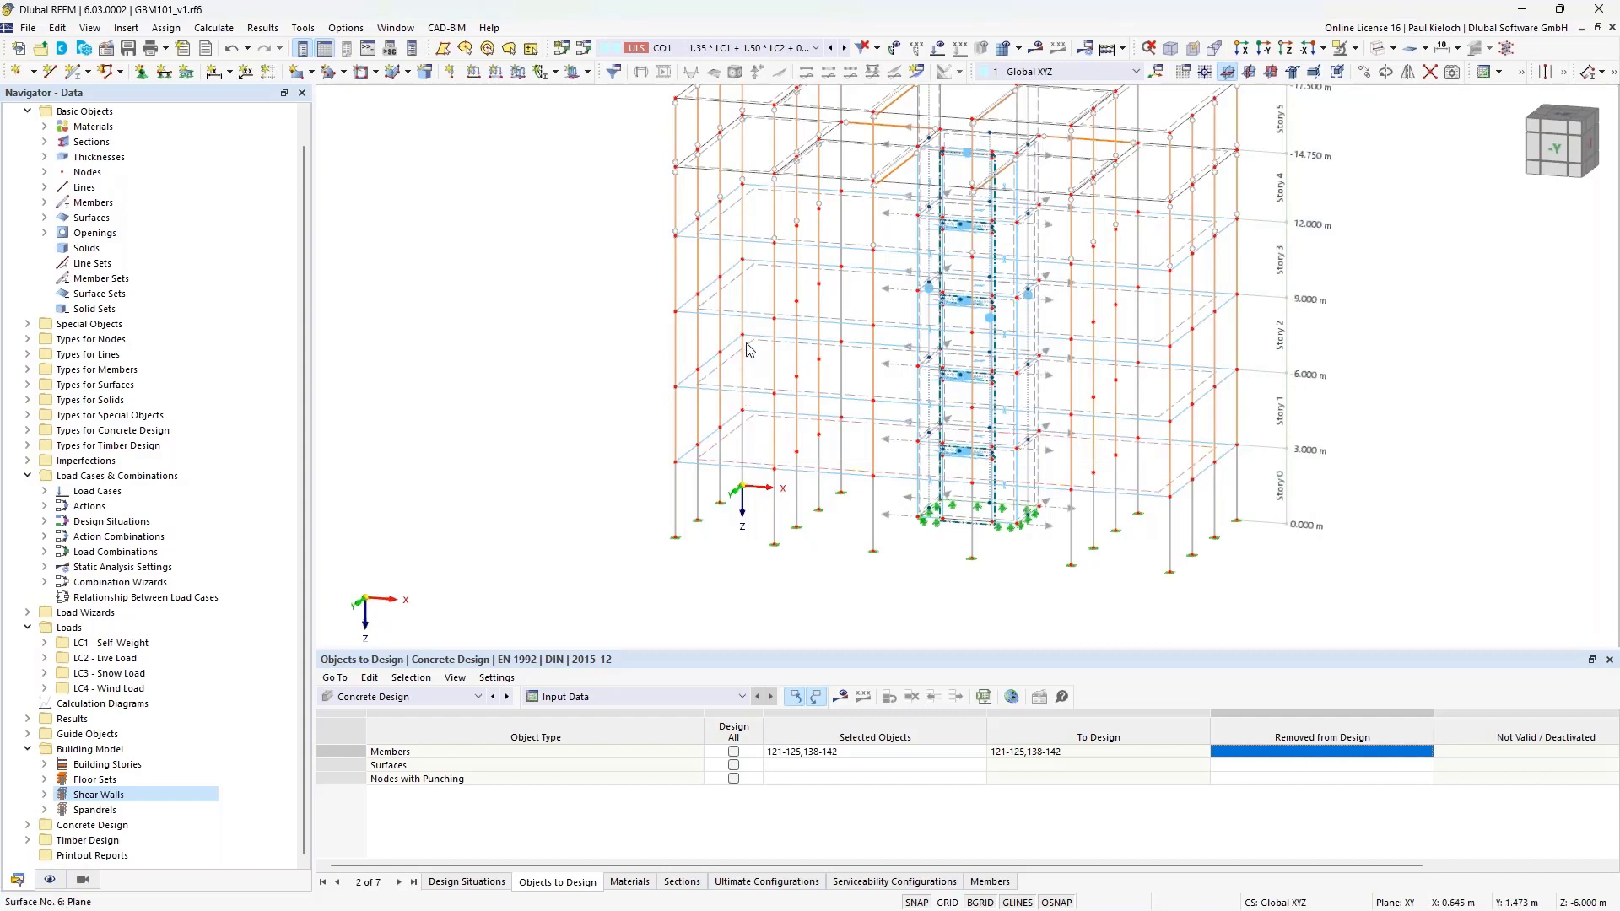
double_click(753, 201)
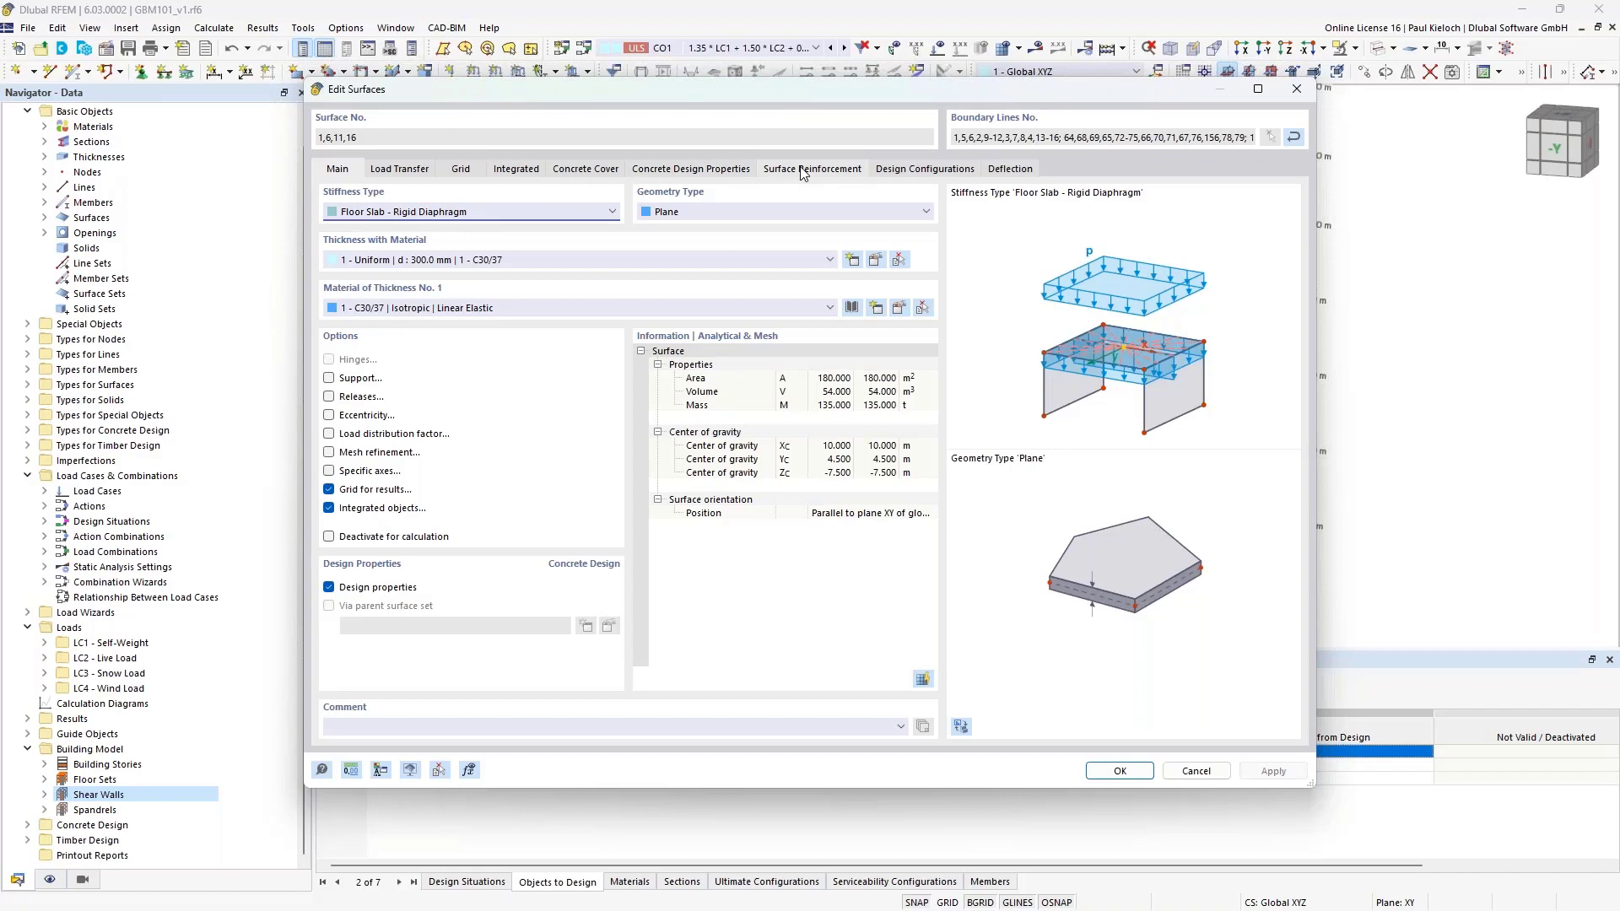
left_click(593, 173)
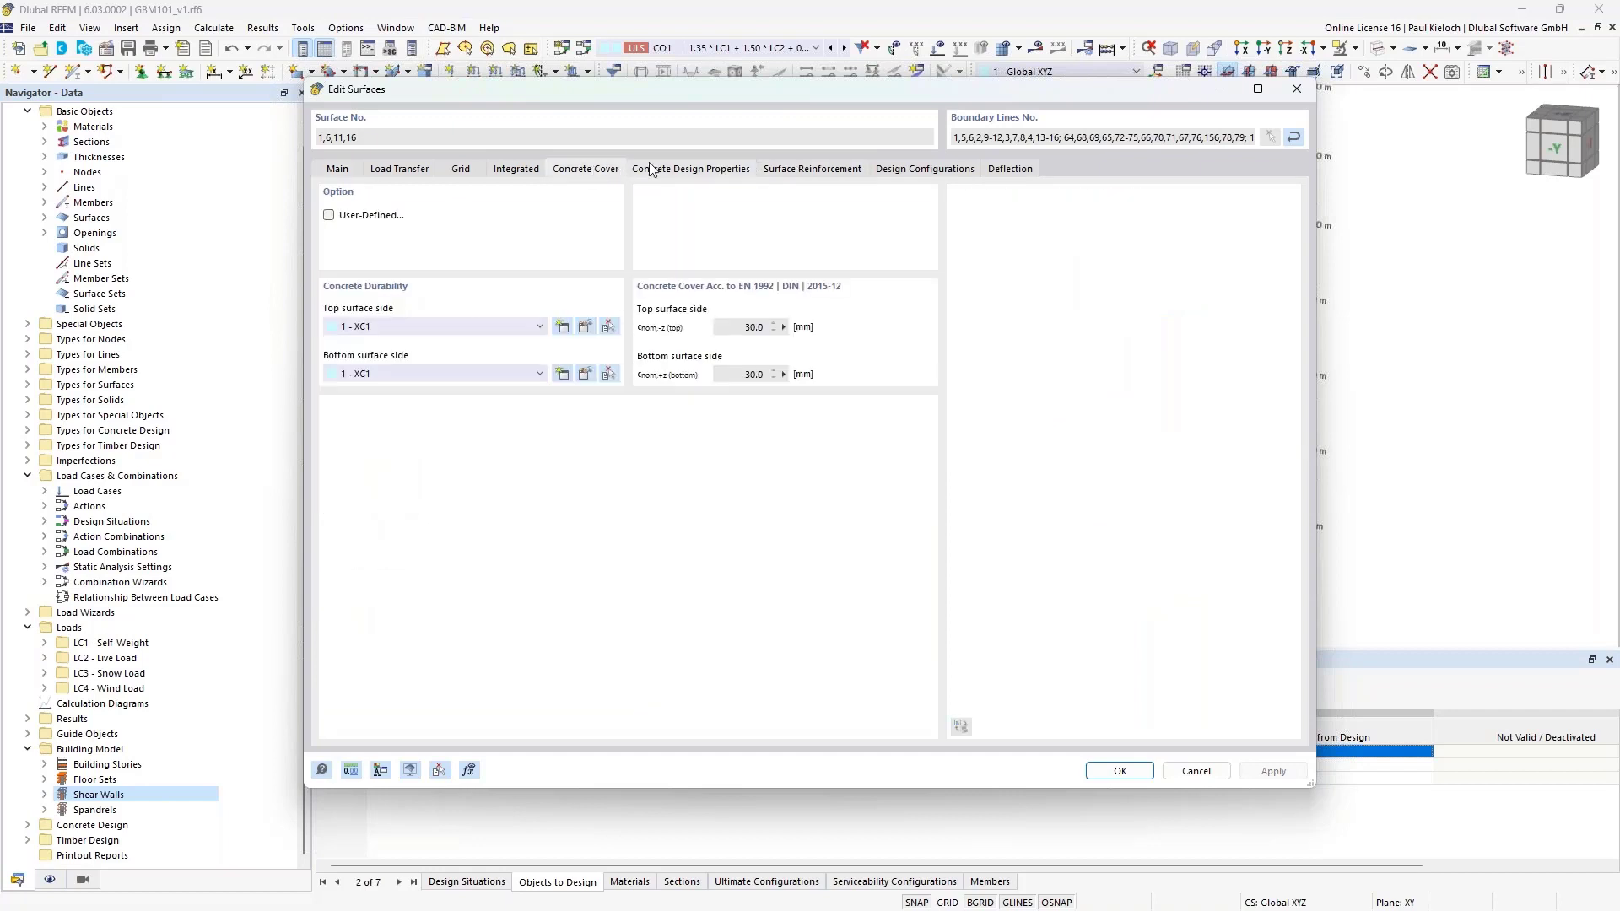
left_click(739, 171)
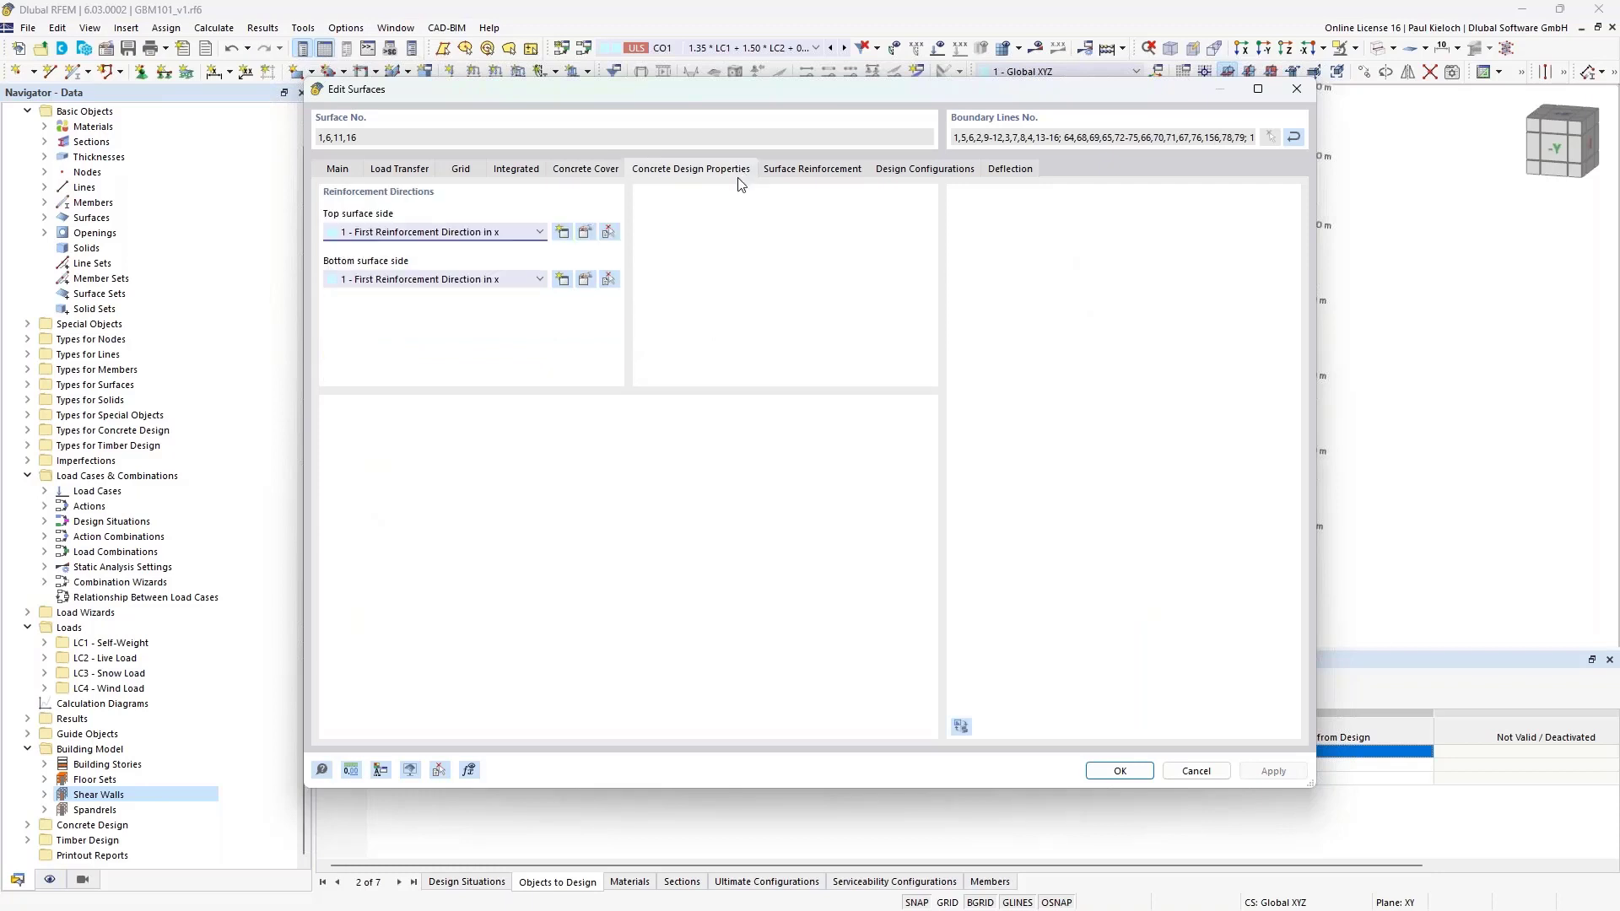
Assign a new Q424A mesh reinforcement on the top and bottom sides of floor slab surfaces 1, 6, 11 and 16.
left_click(808, 172)
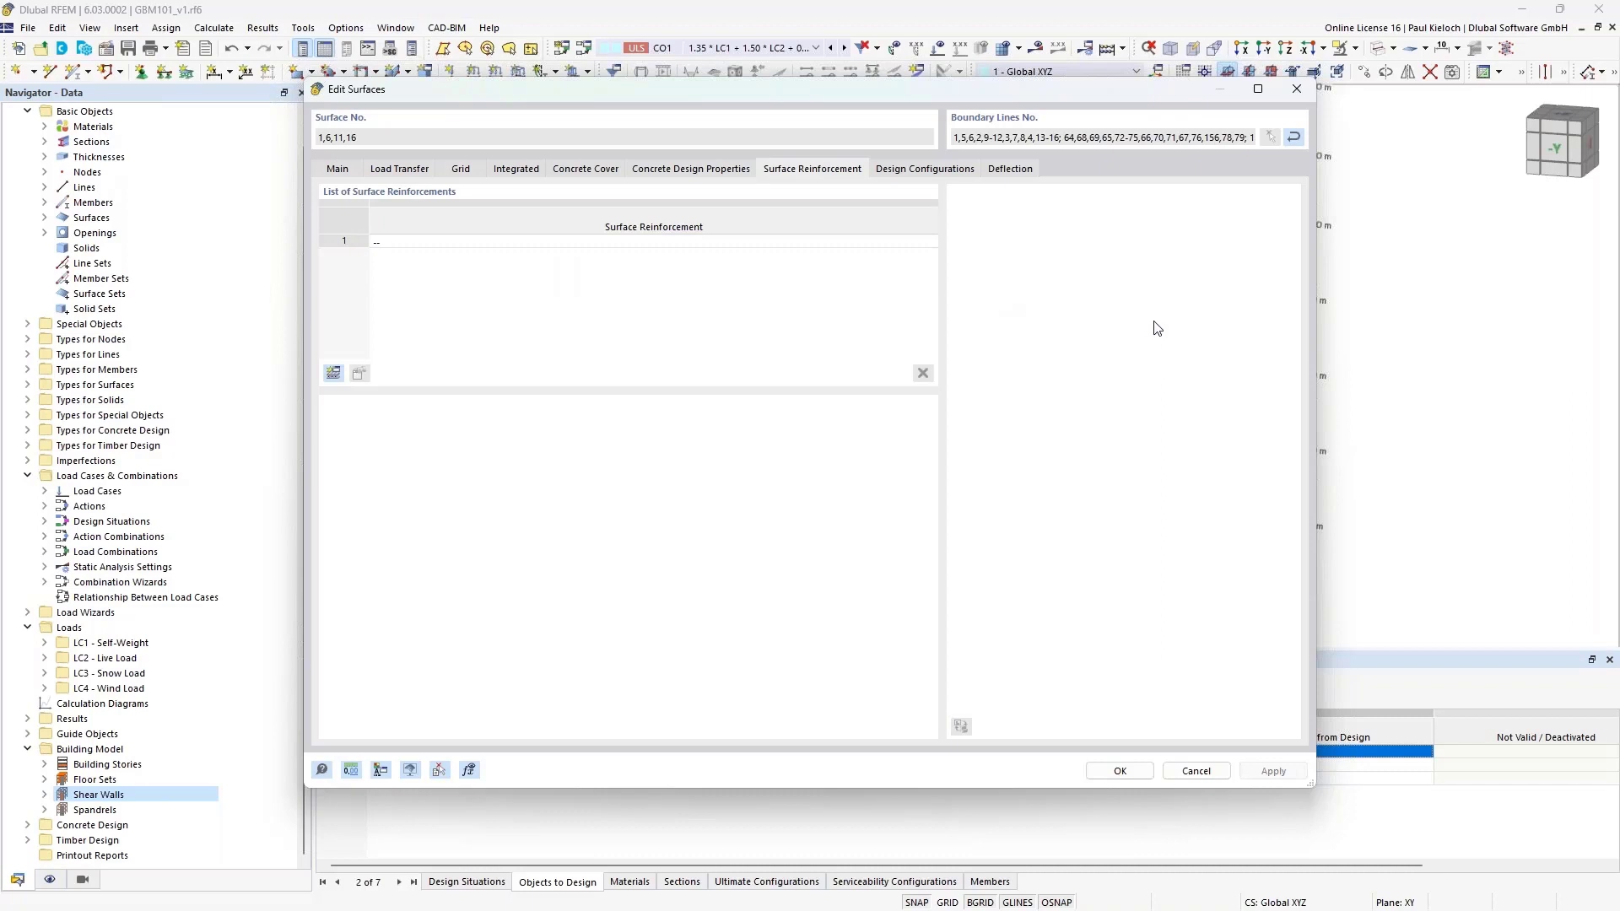
left_click(334, 379)
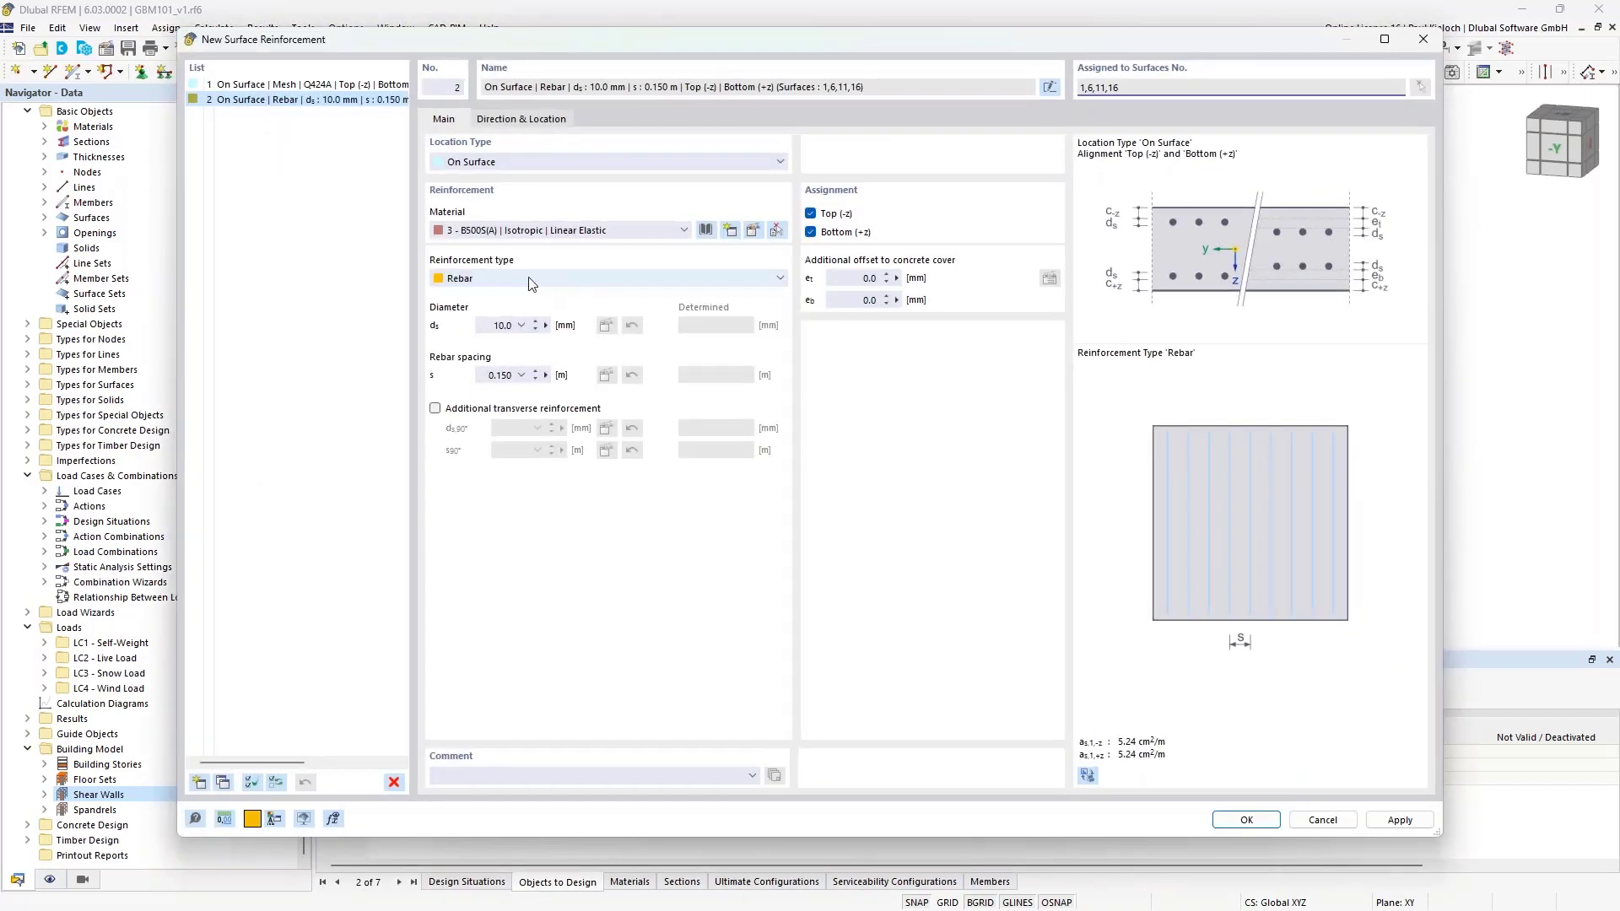
left_click(531, 280)
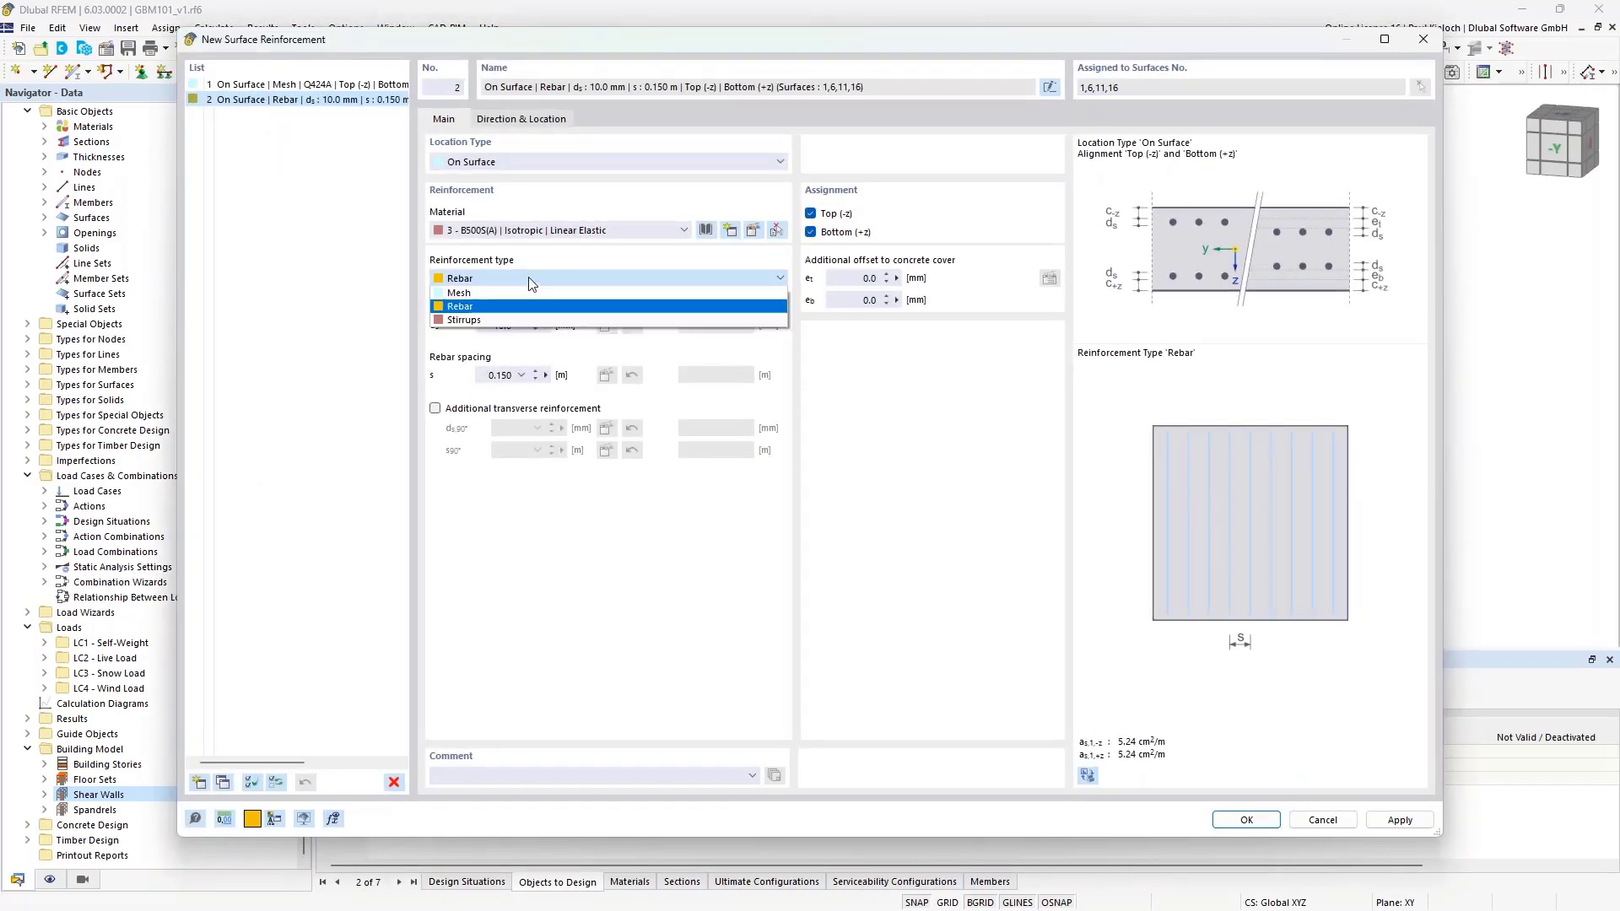
left_click(460, 295)
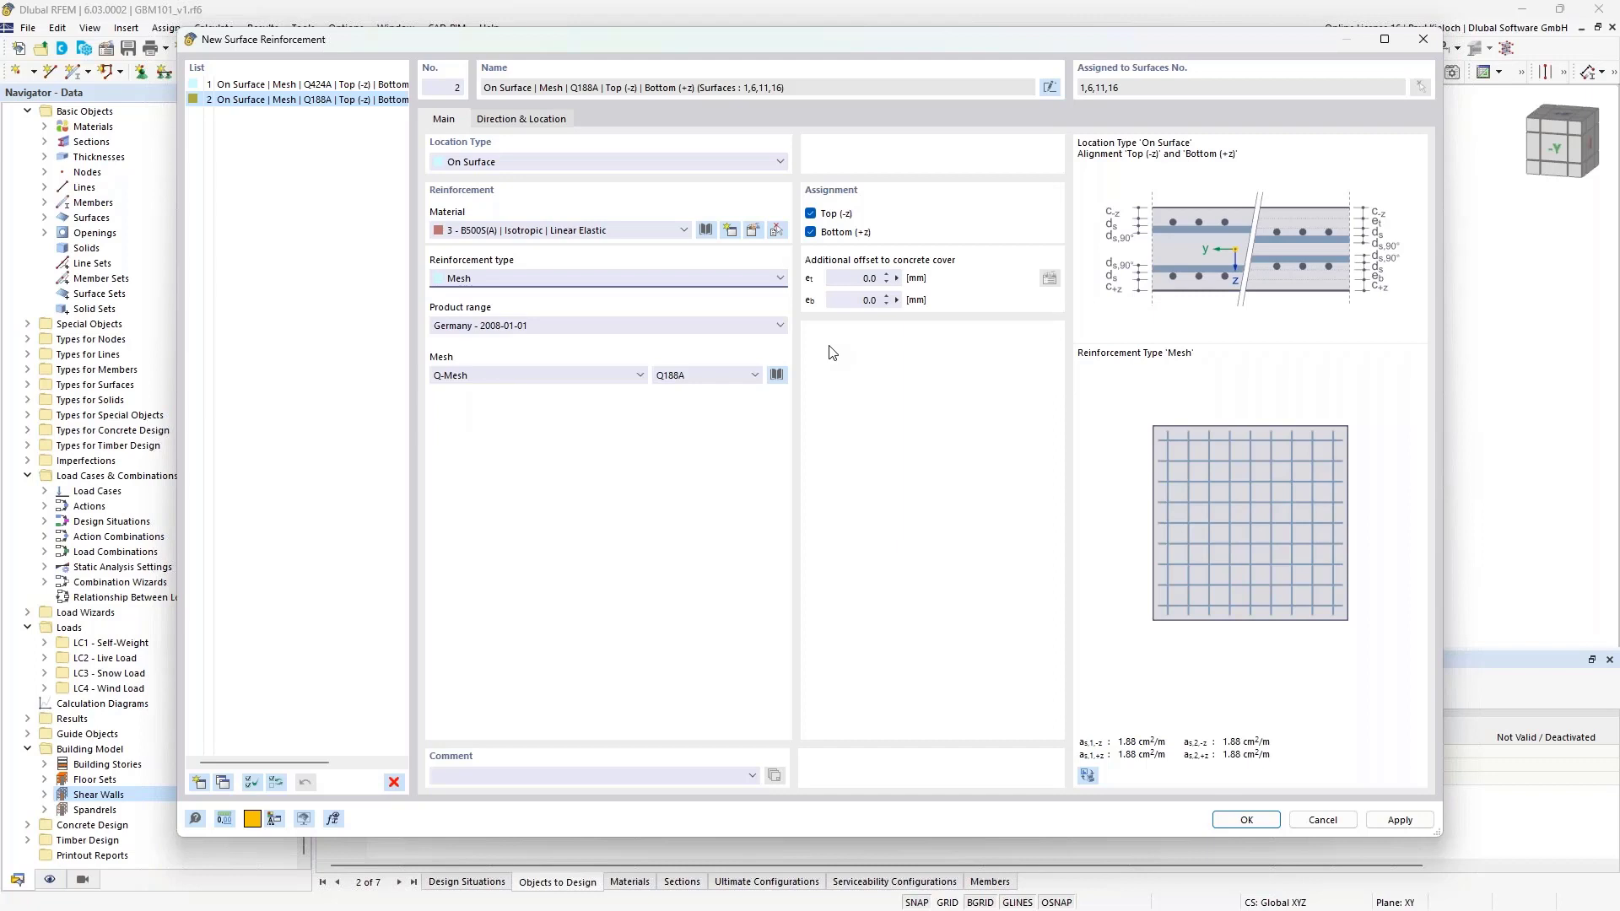
left_click(742, 371)
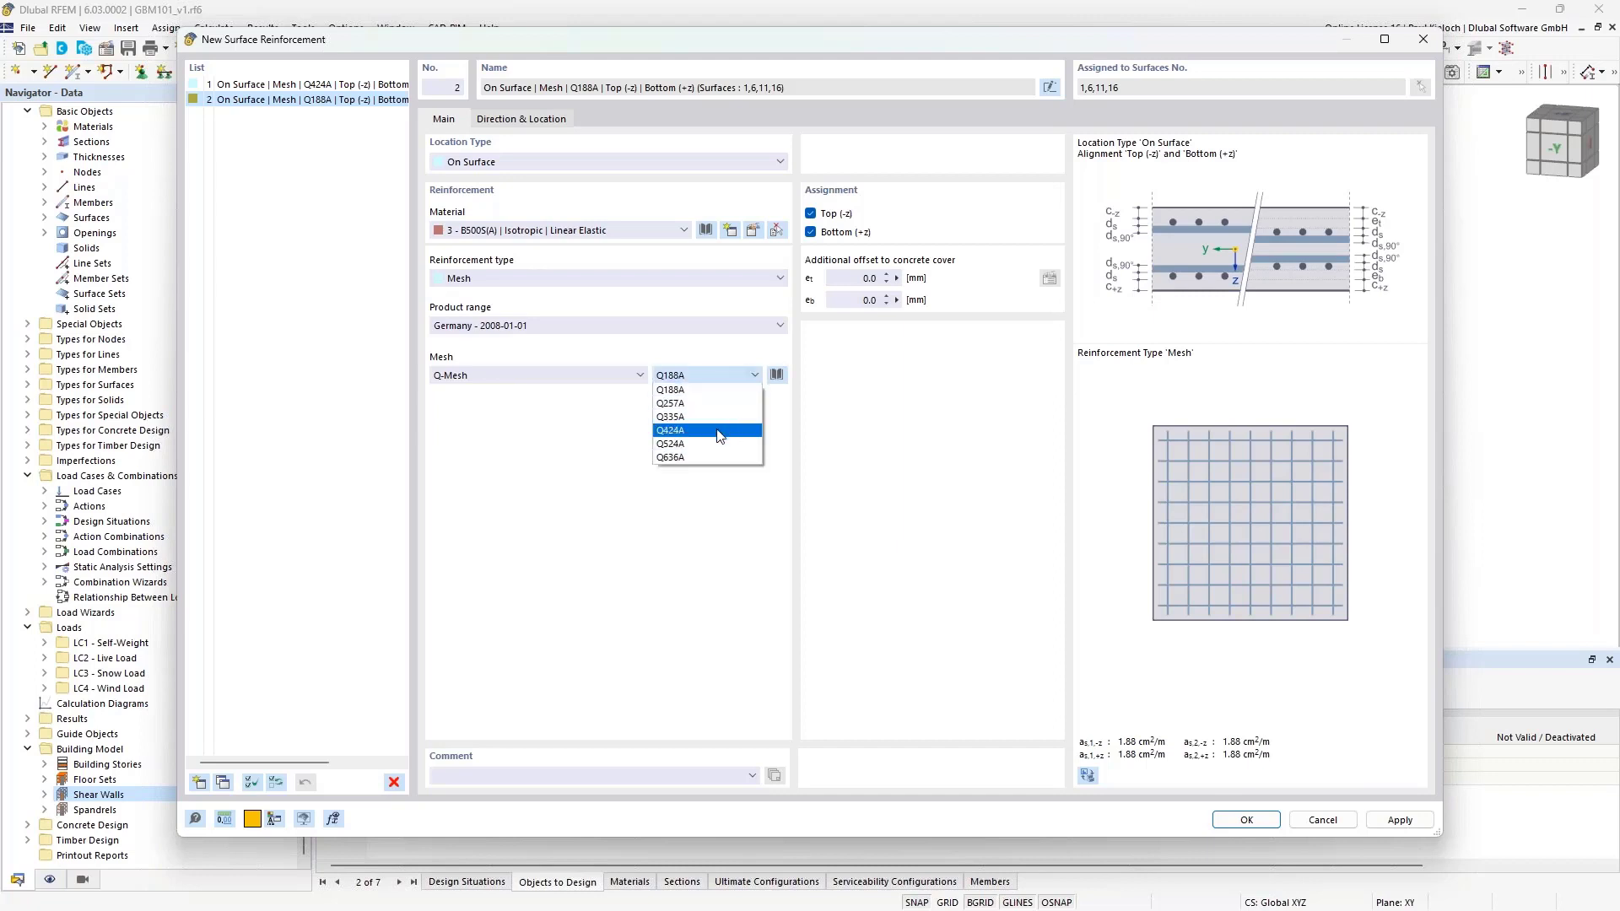
left_click(666, 432)
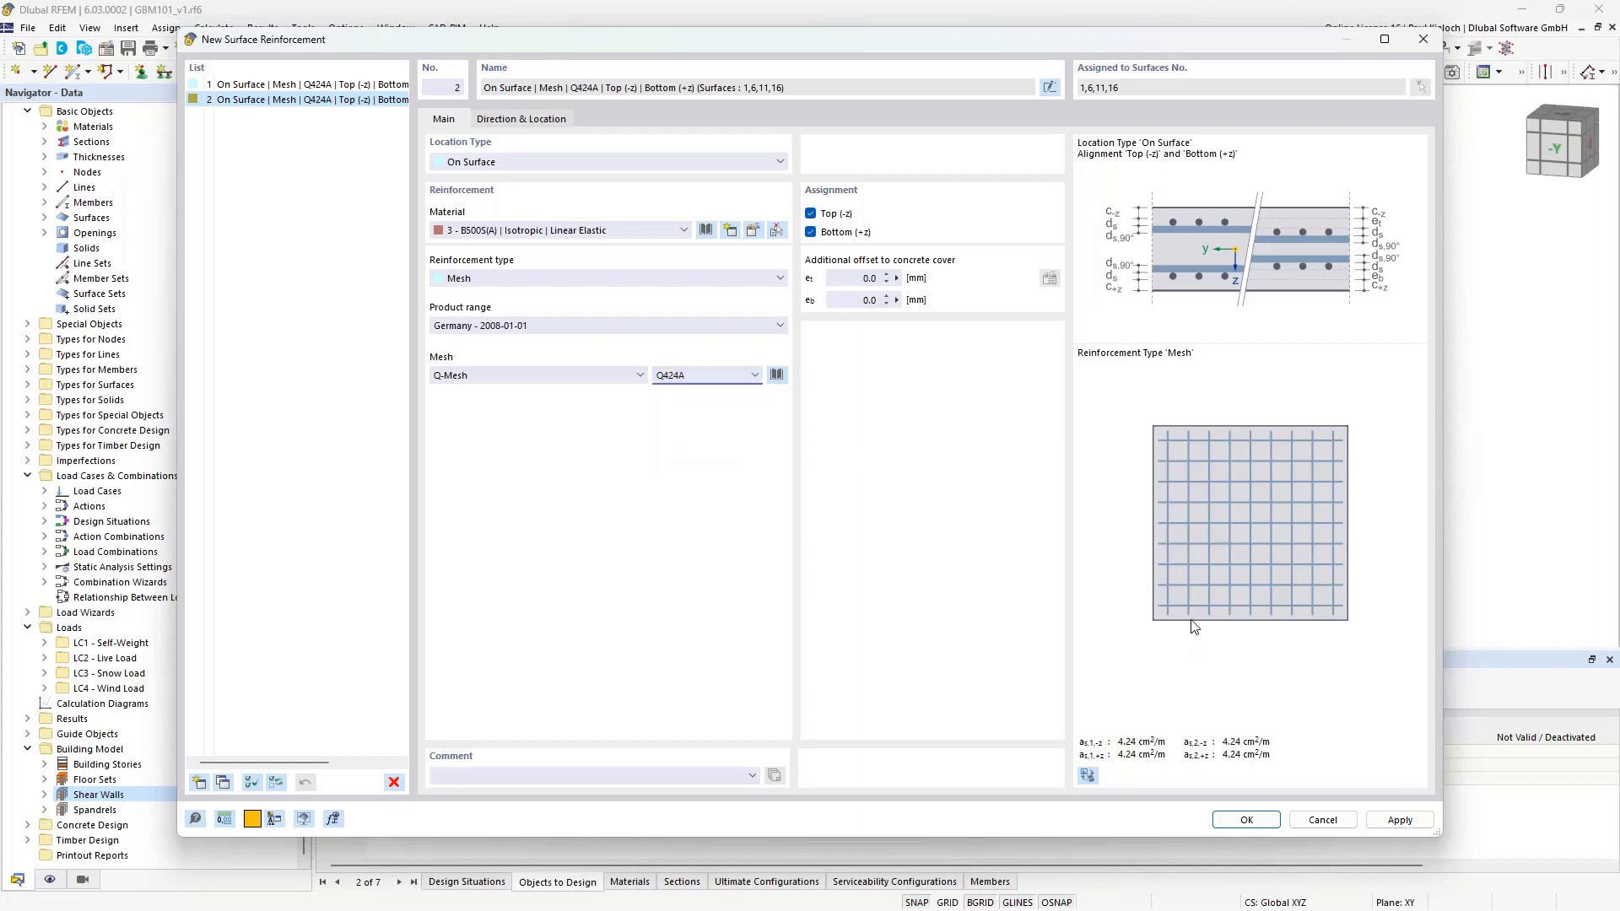
left_click(1245, 819)
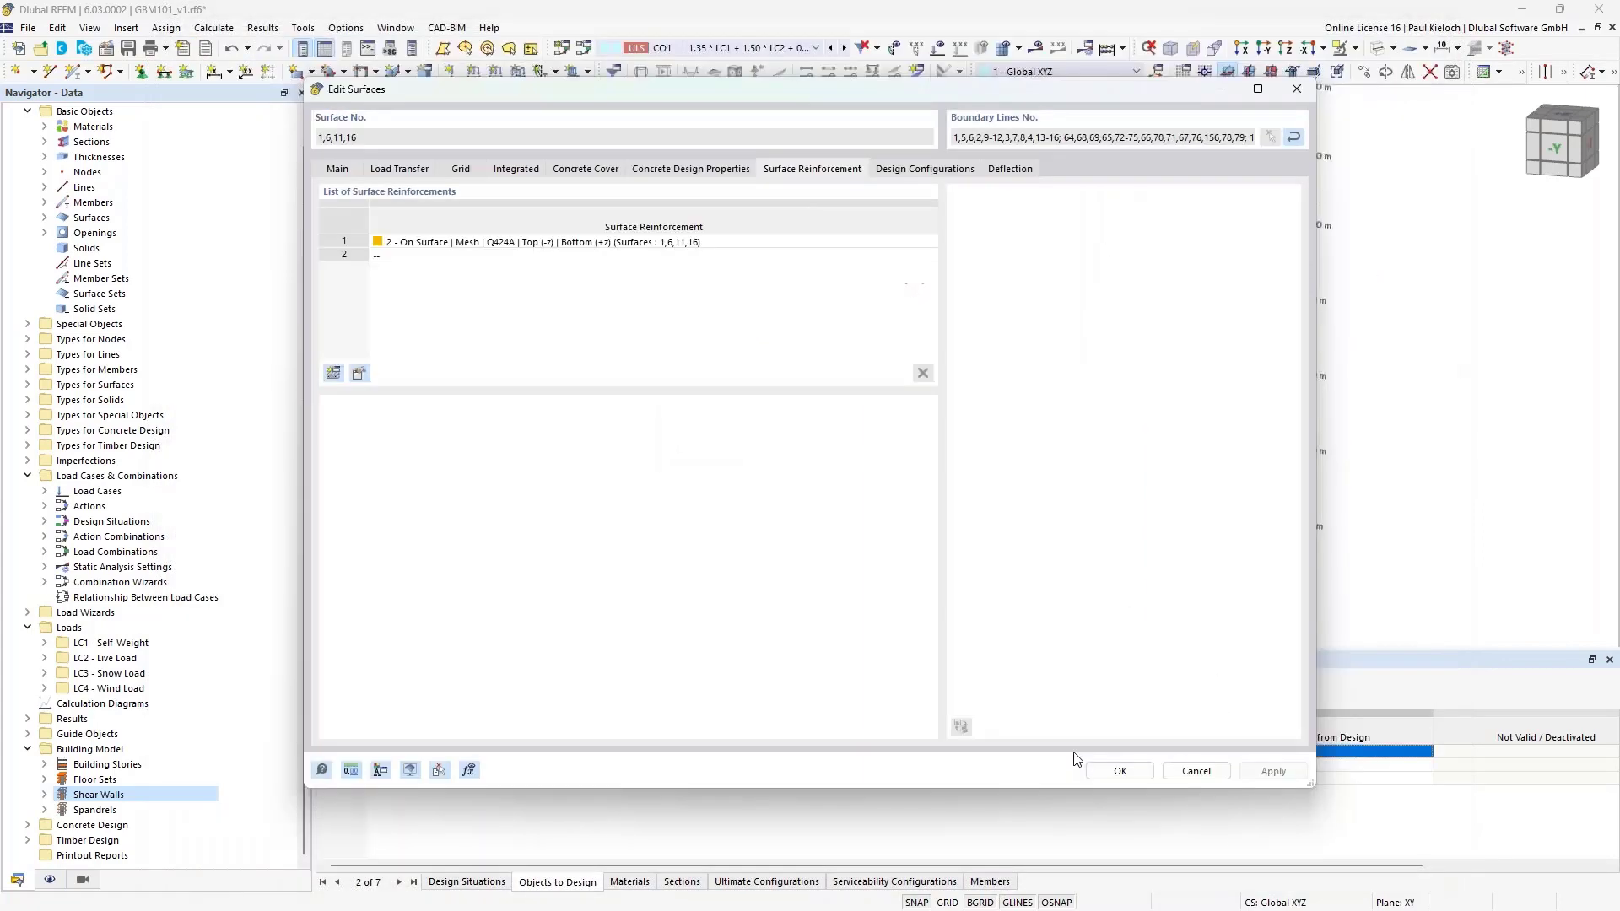
left_click(1120, 770)
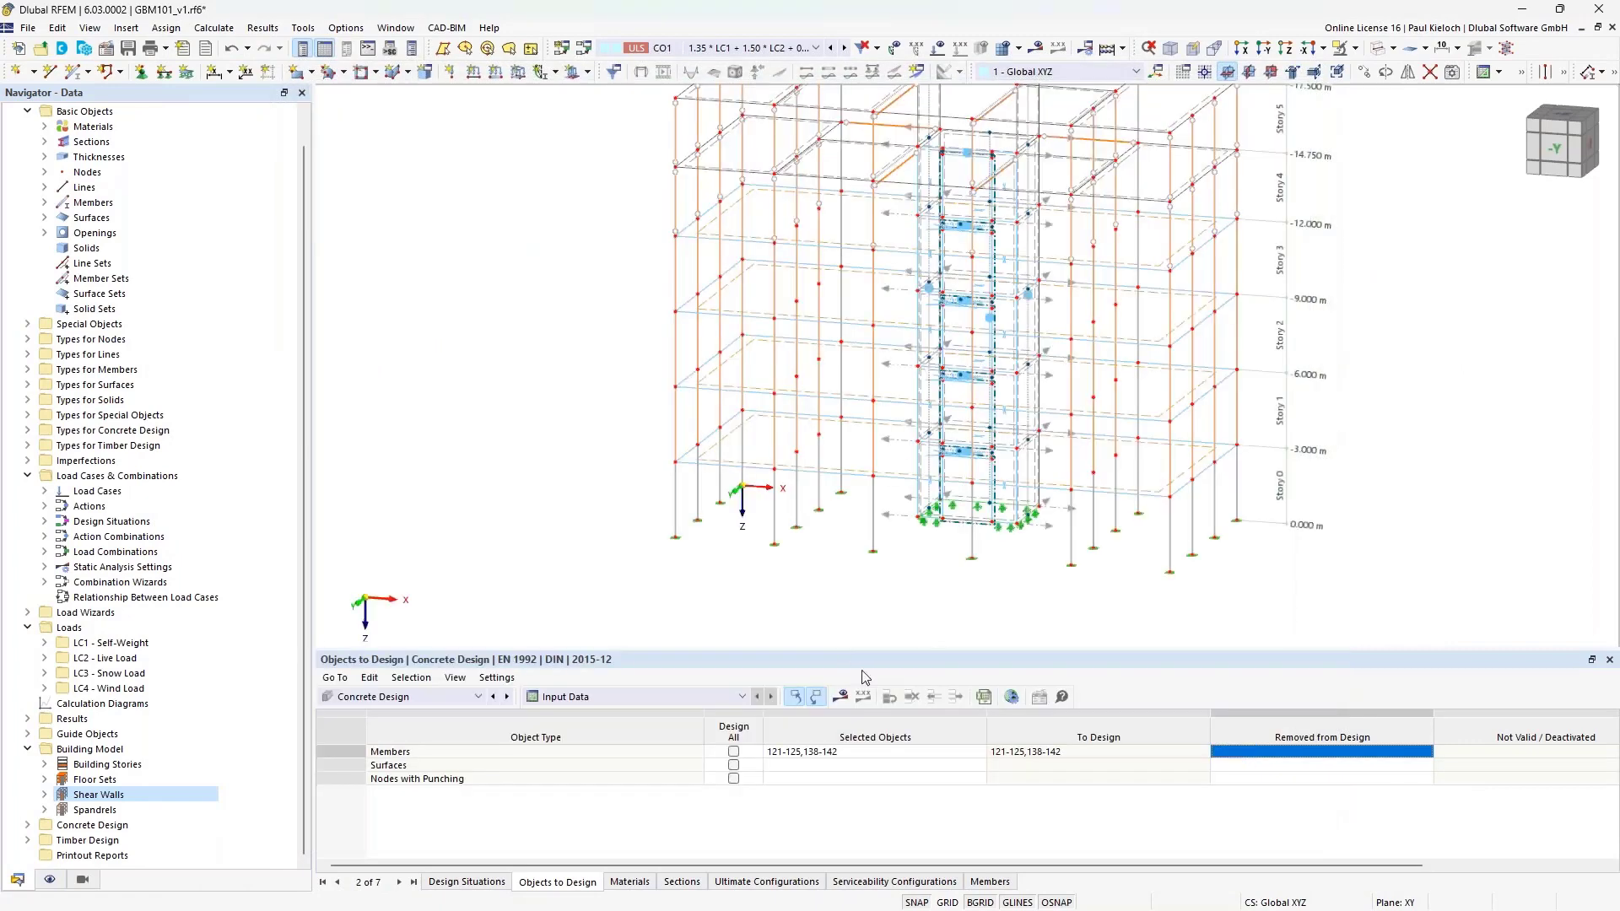
Check the surface reinforcement assigned to the lowest floor slab and leave its properties without changes.
double_click(866, 477)
left_click(812, 168)
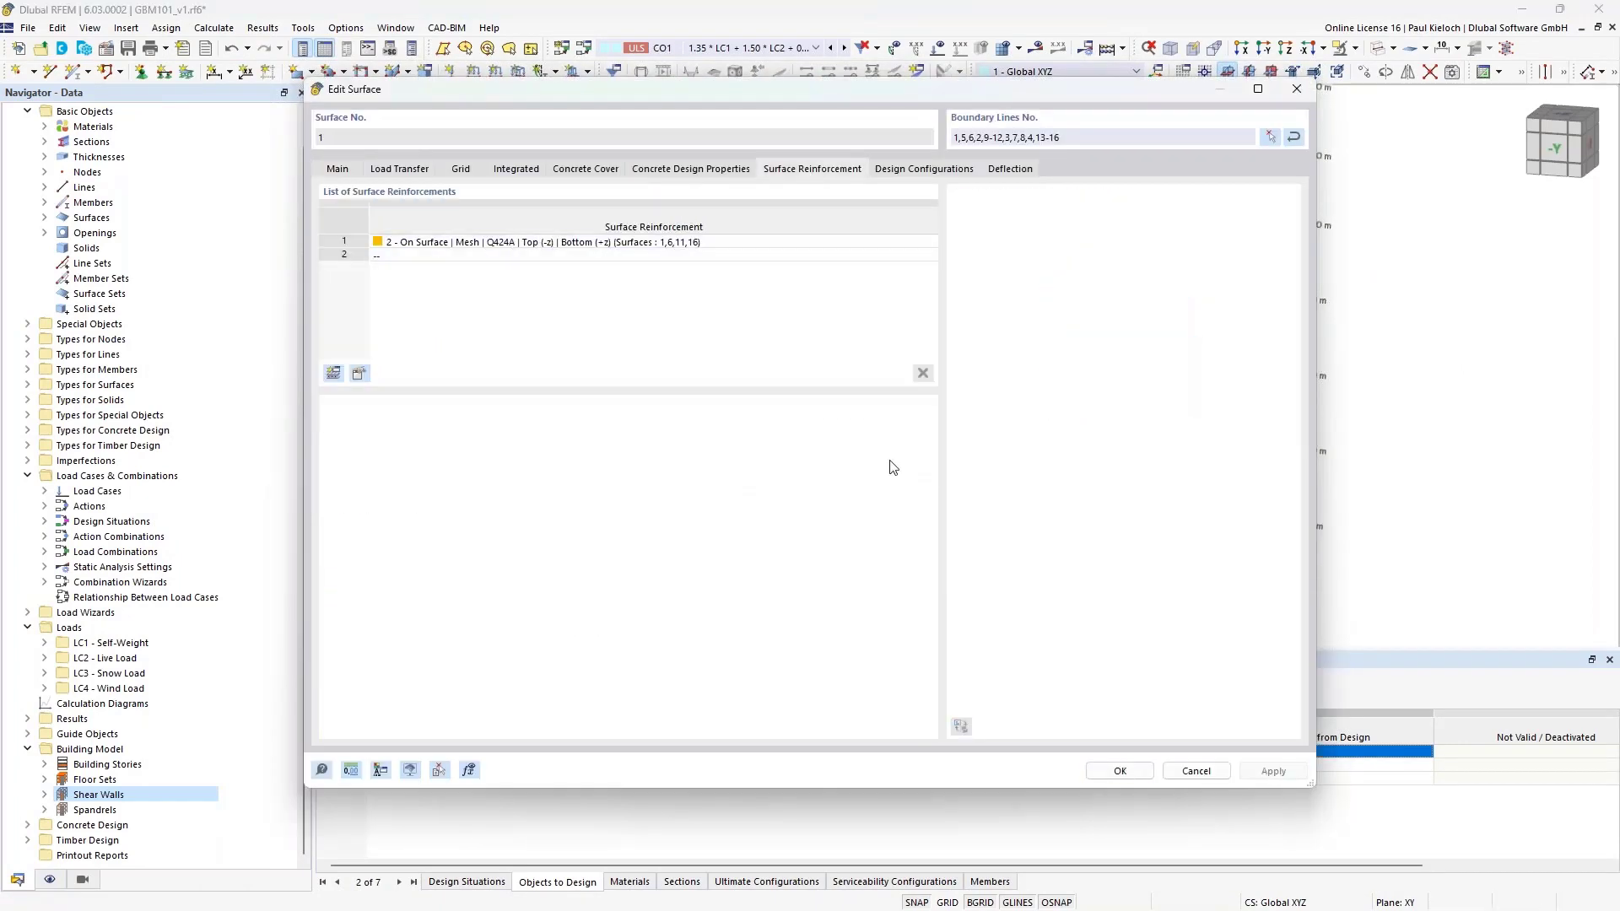
left_click(1194, 771)
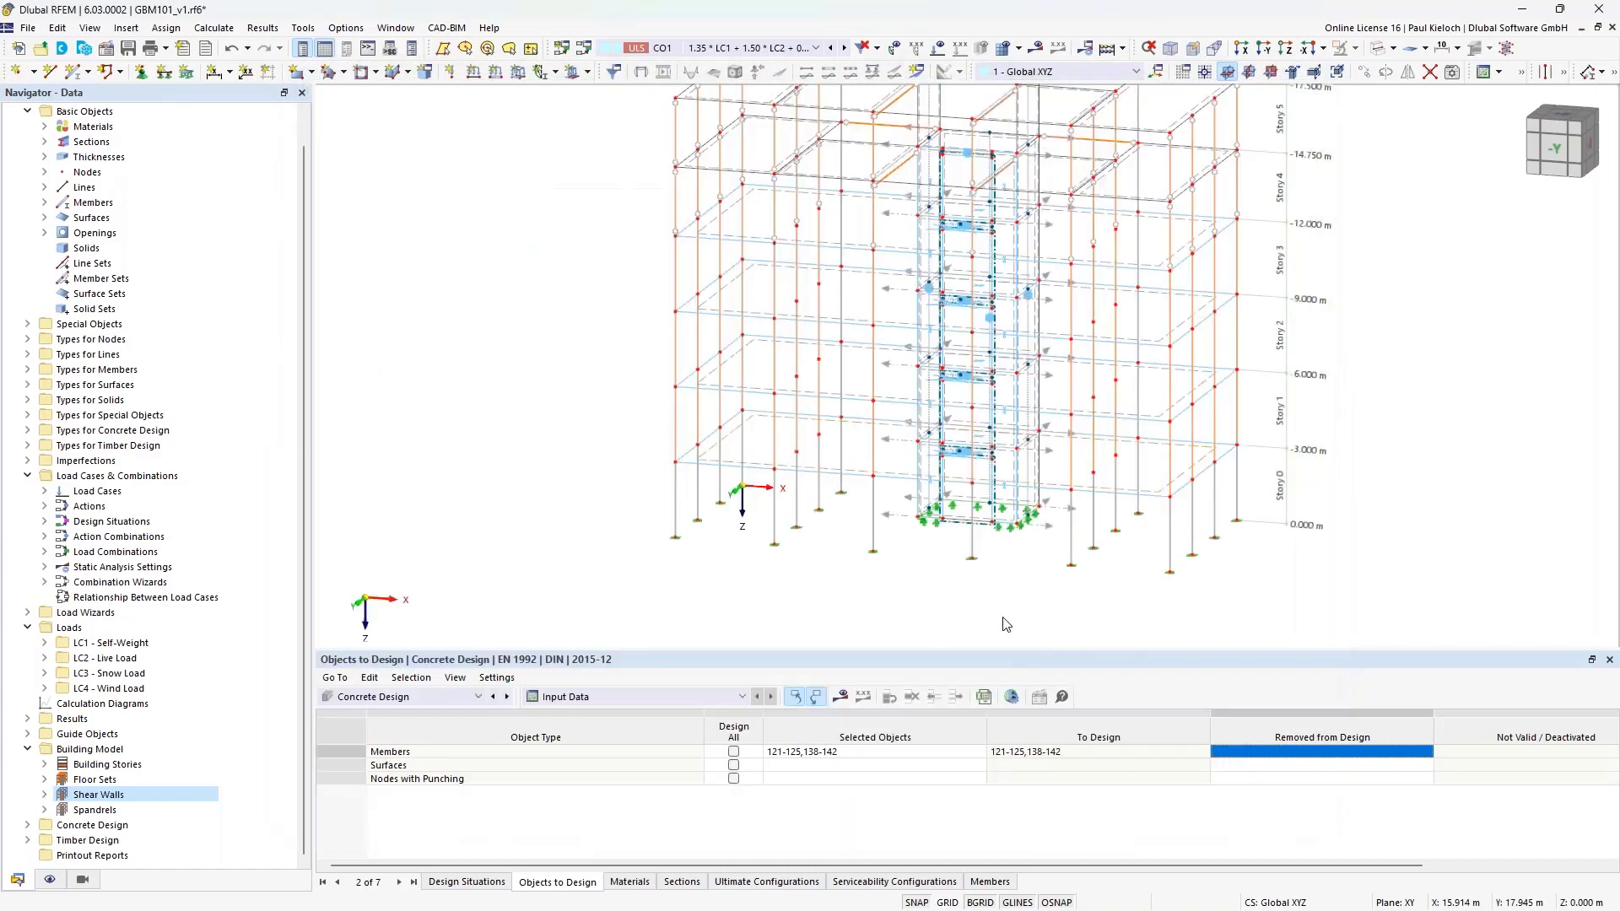
Add the four floor slabs, surfaces 1, 6, 11 and 16, to the surfaces selected for concrete design.
left_click(850, 765)
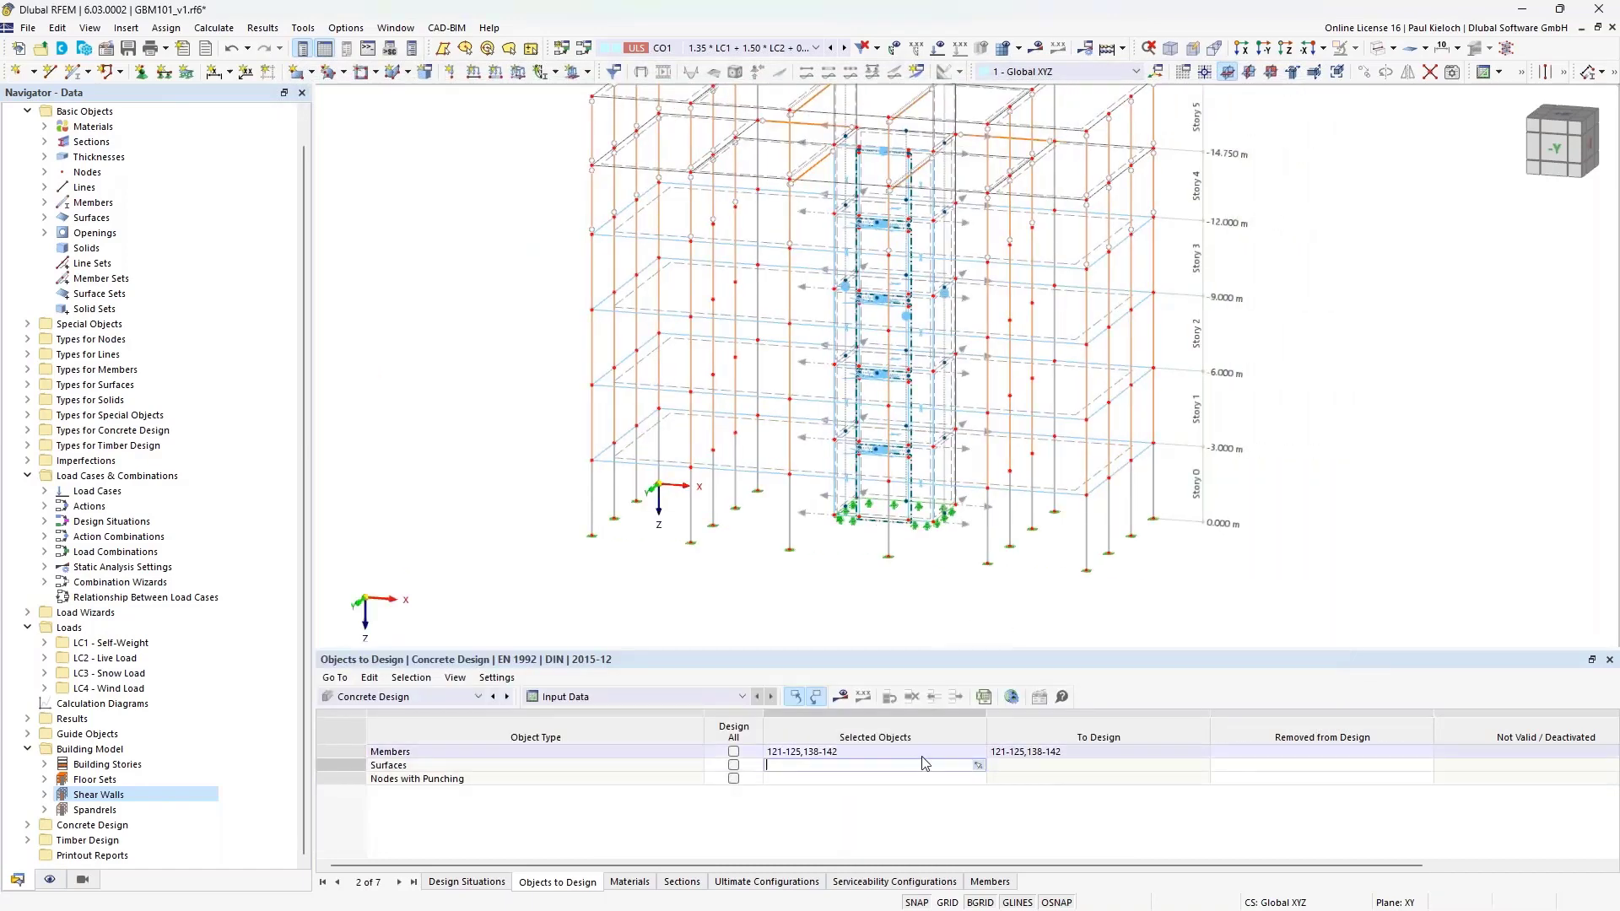
left_click(966, 764)
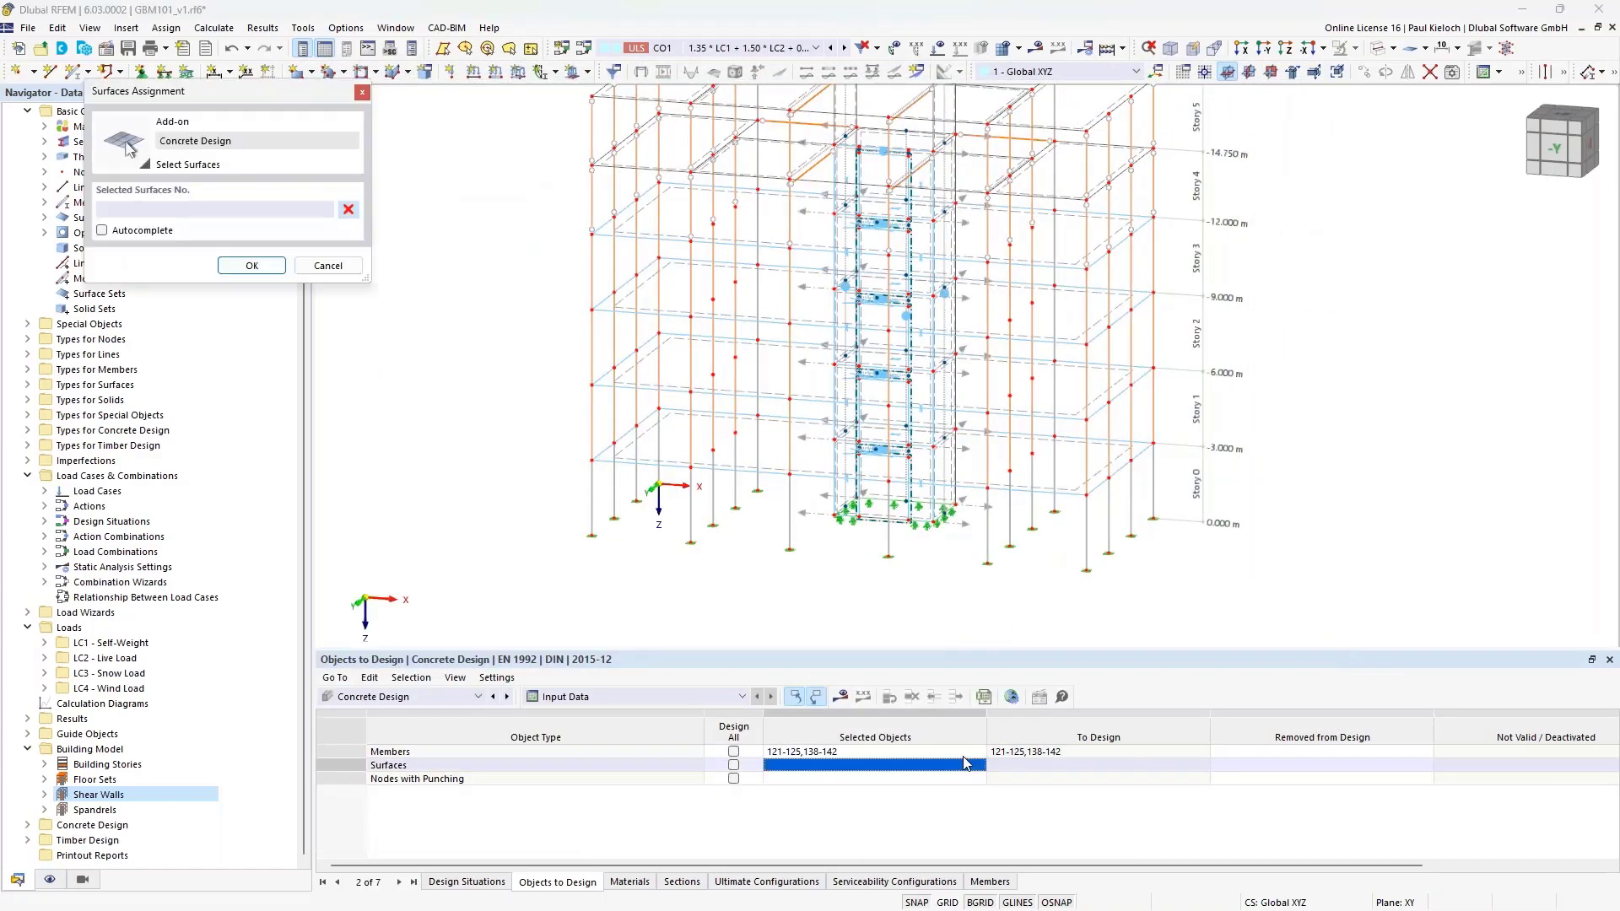
left_click(677, 449)
left_click(675, 384)
left_click(680, 309)
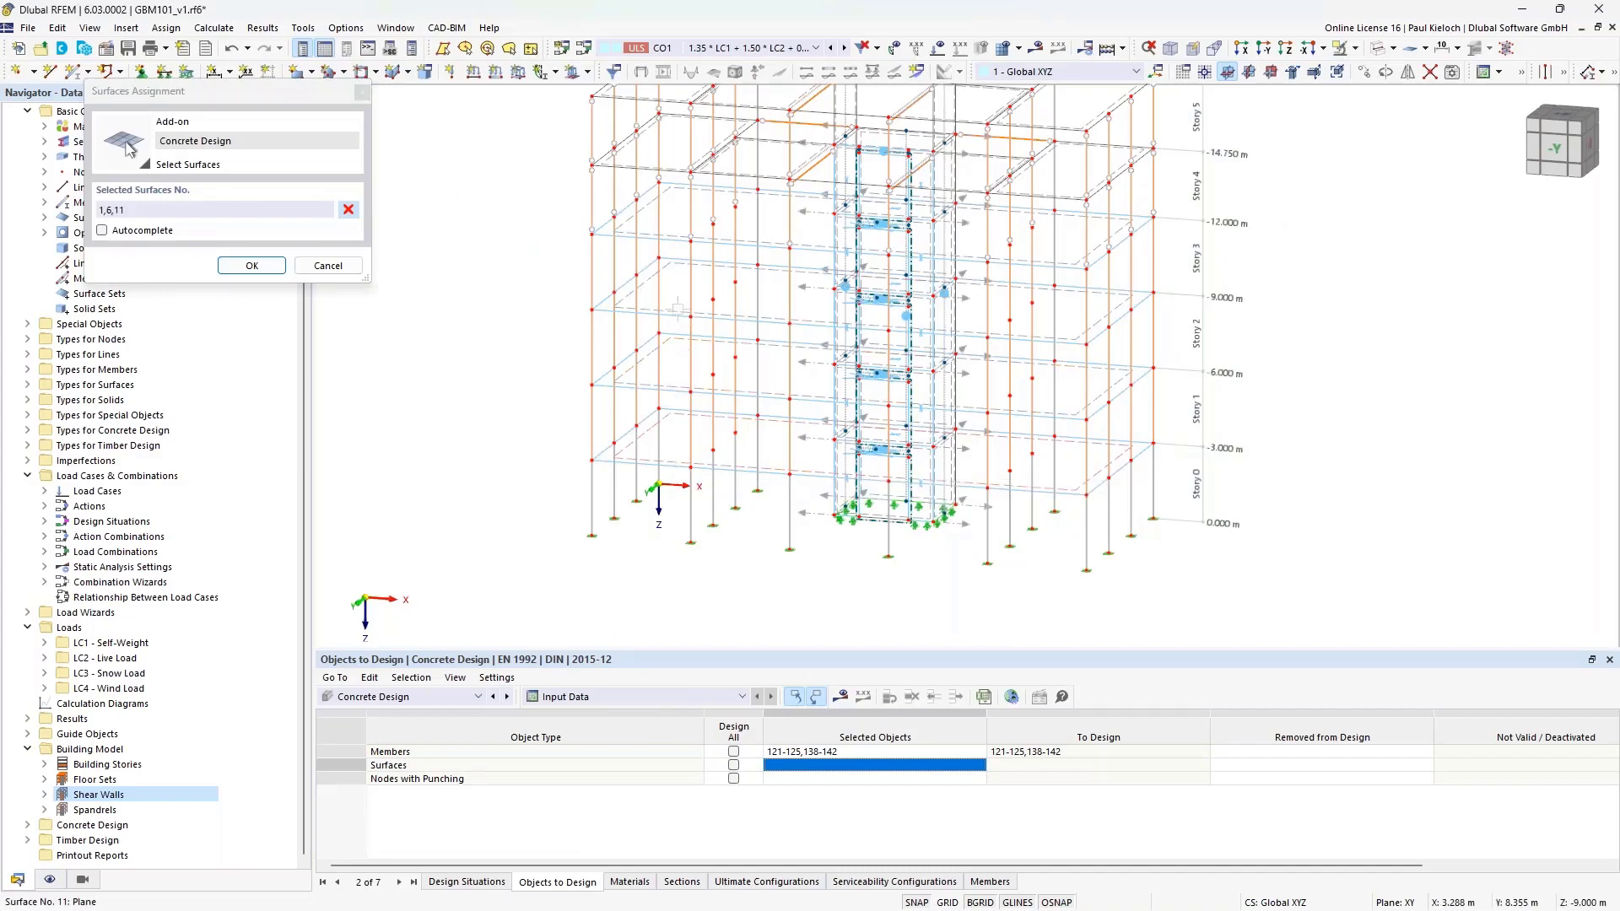
left_click(677, 234)
left_click(251, 265)
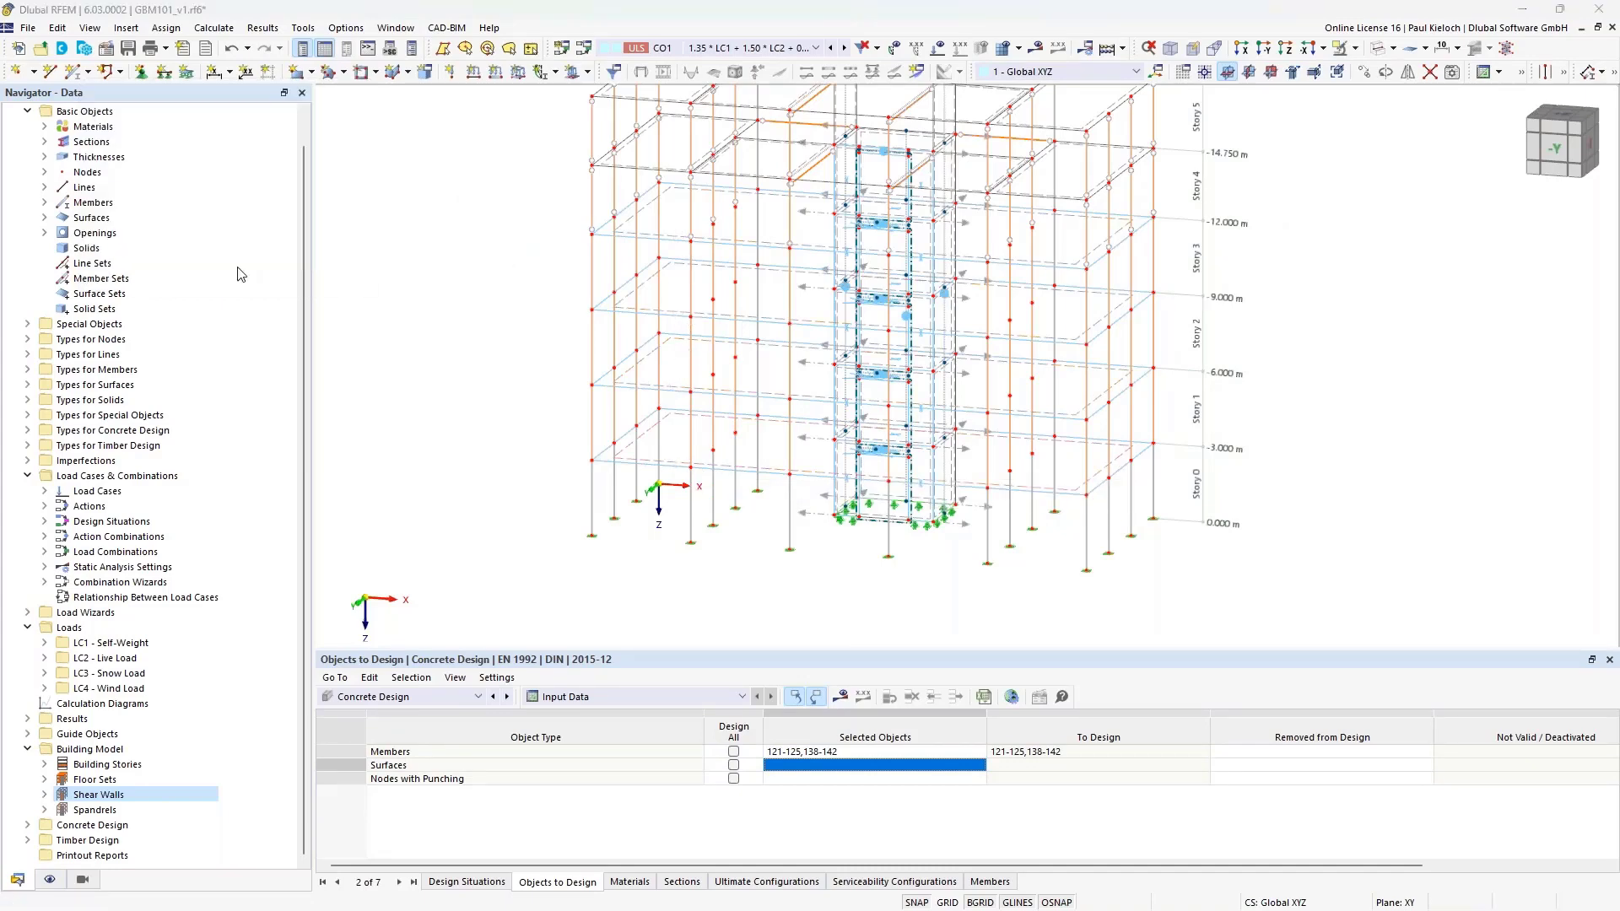
Assign 10 mm rebar reinforcement at 0.150 m spacing, with 10 mm transverse bars at 0.150 m, to the topmost wall surfaces 31 and 32.
middle_click_drag(1377, 416, 1338, 438)
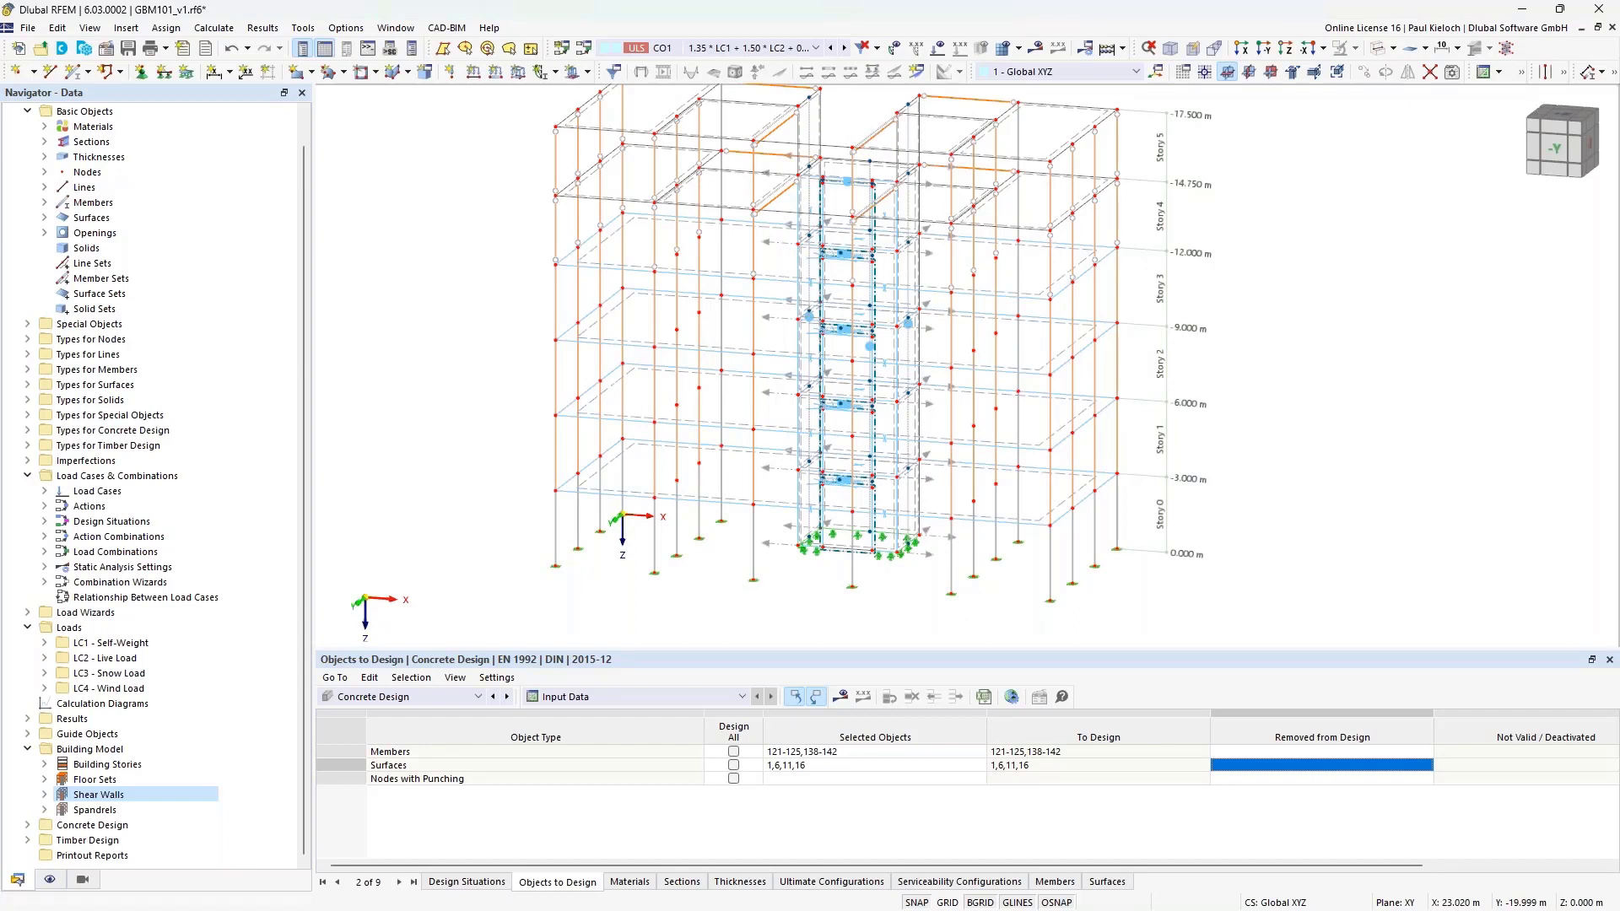
middle_click_drag(1345, 285, 1310, 376)
scroll(827, 180, "up", 5)
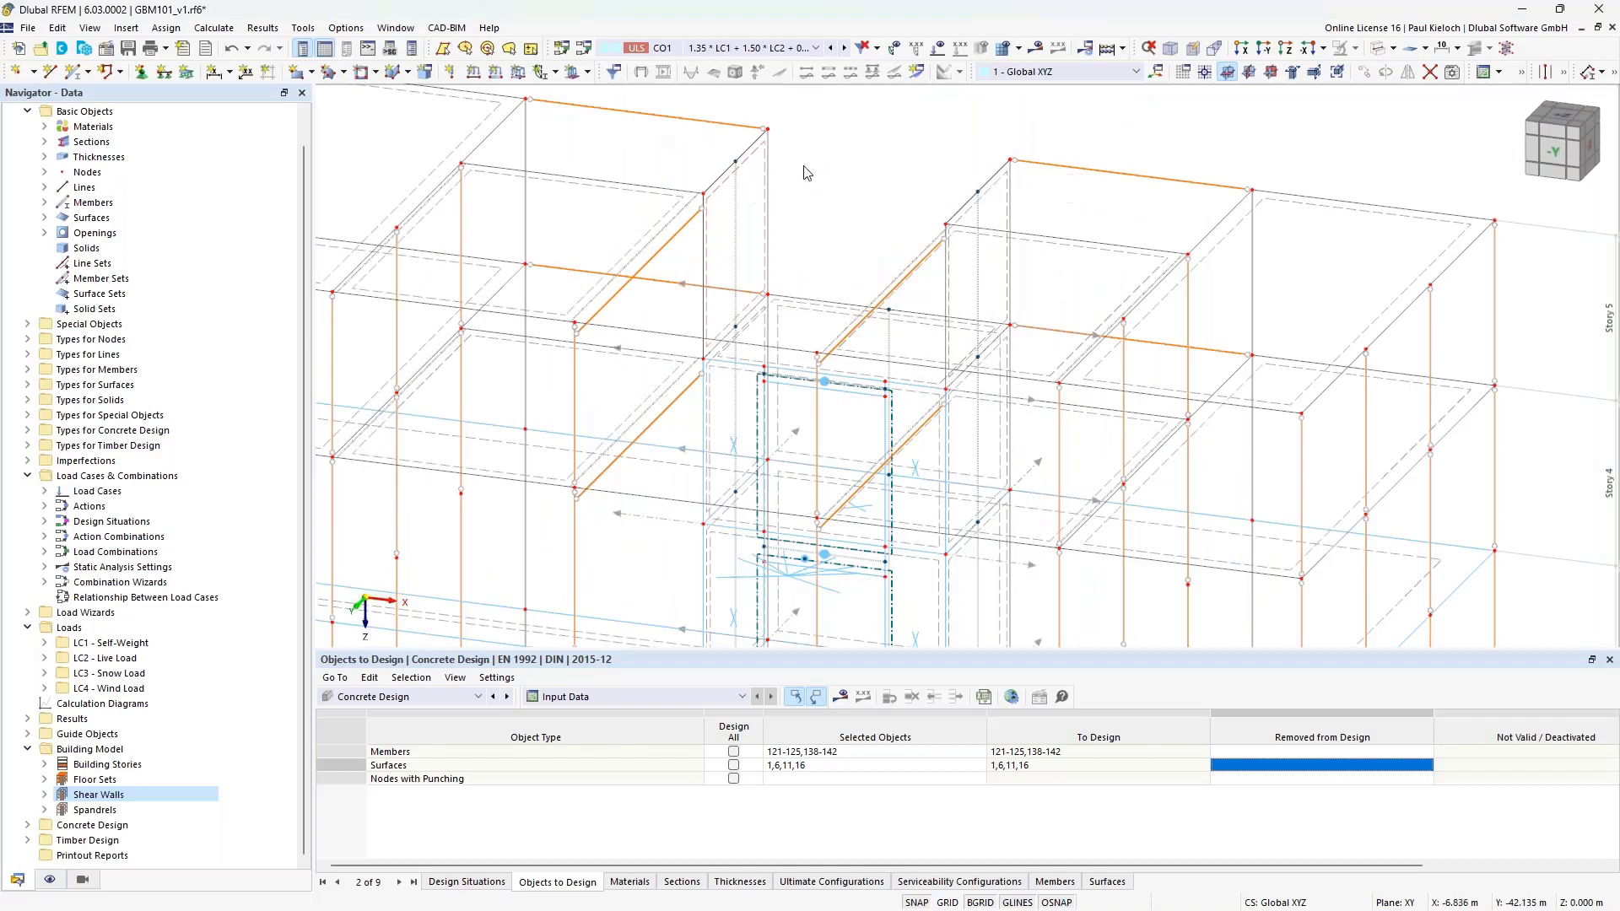
middle_click_drag(871, 161, 766, 155, "ctrl")
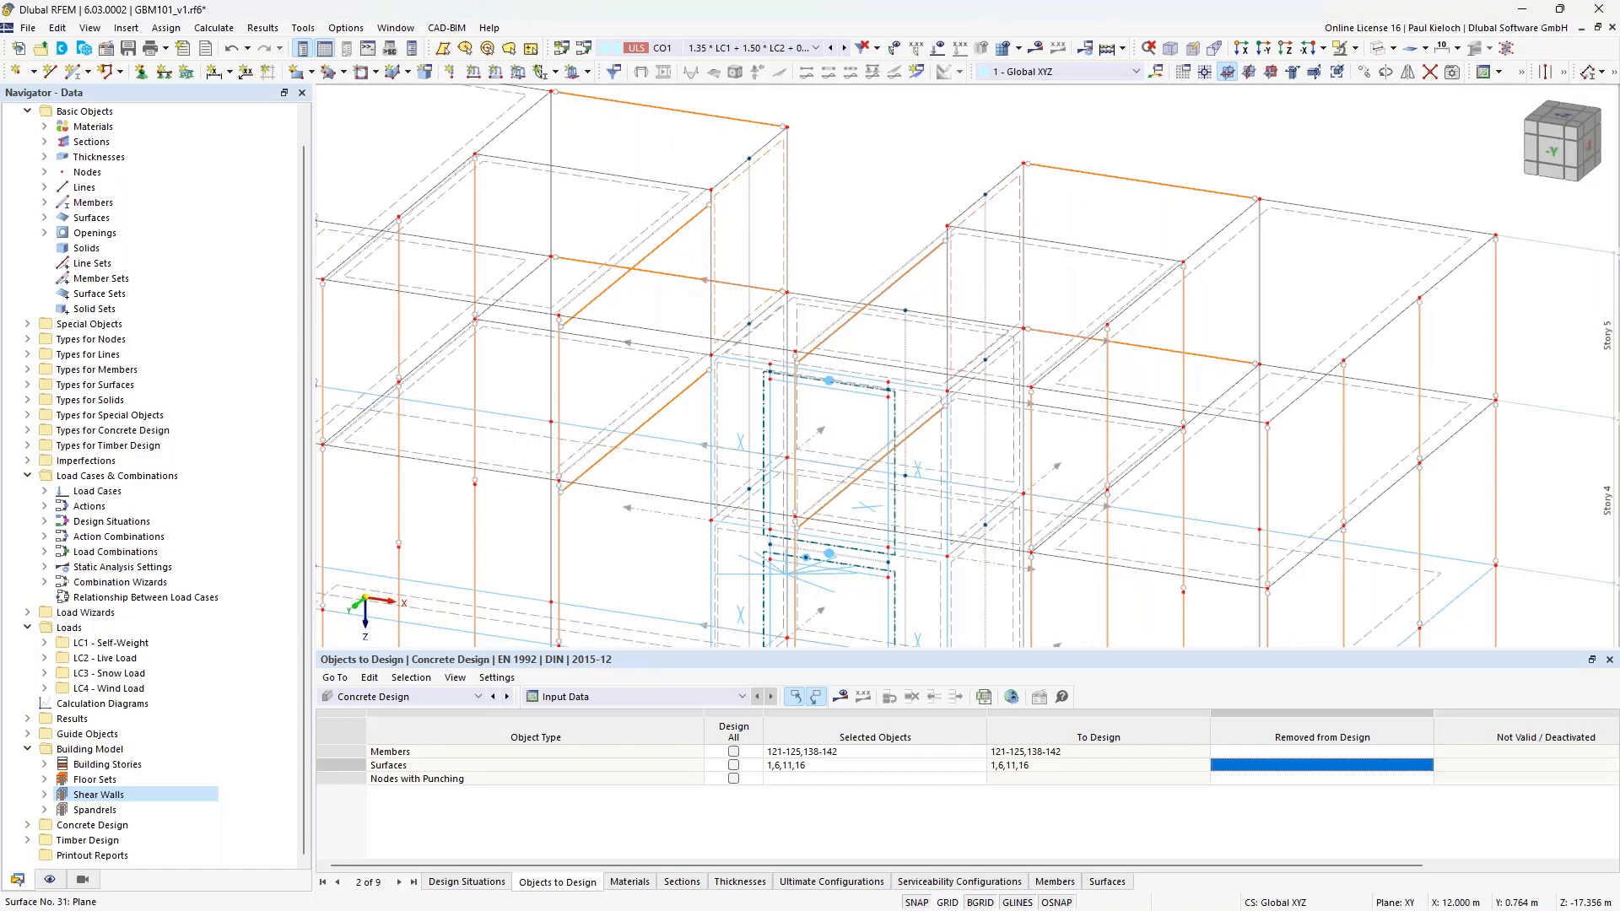
double_click(1004, 187)
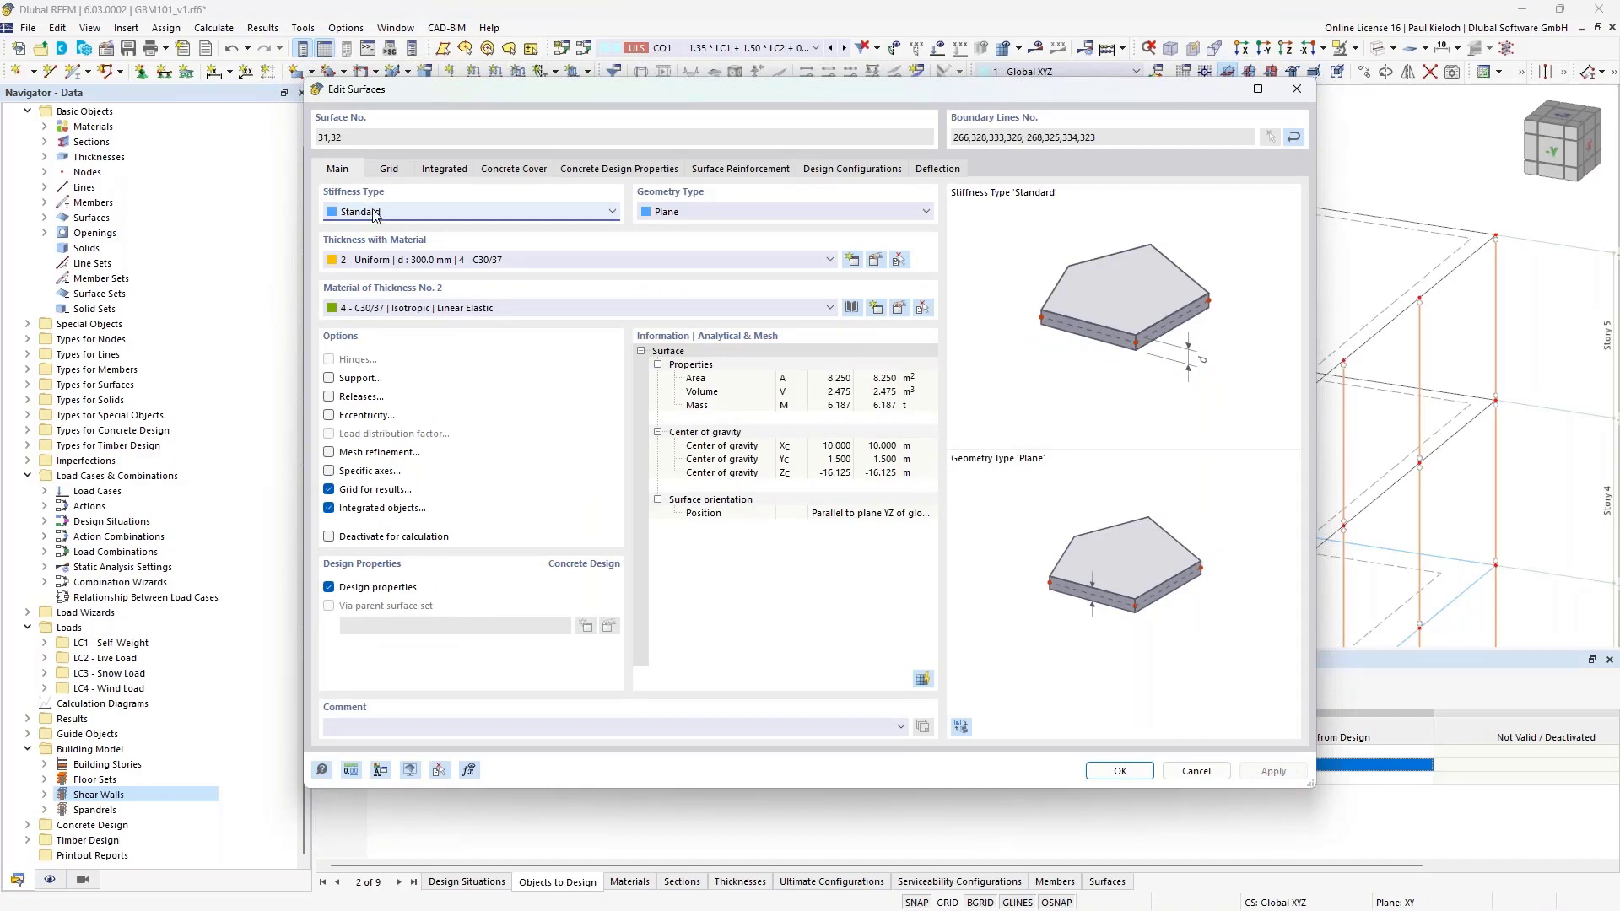
left_click(723, 180)
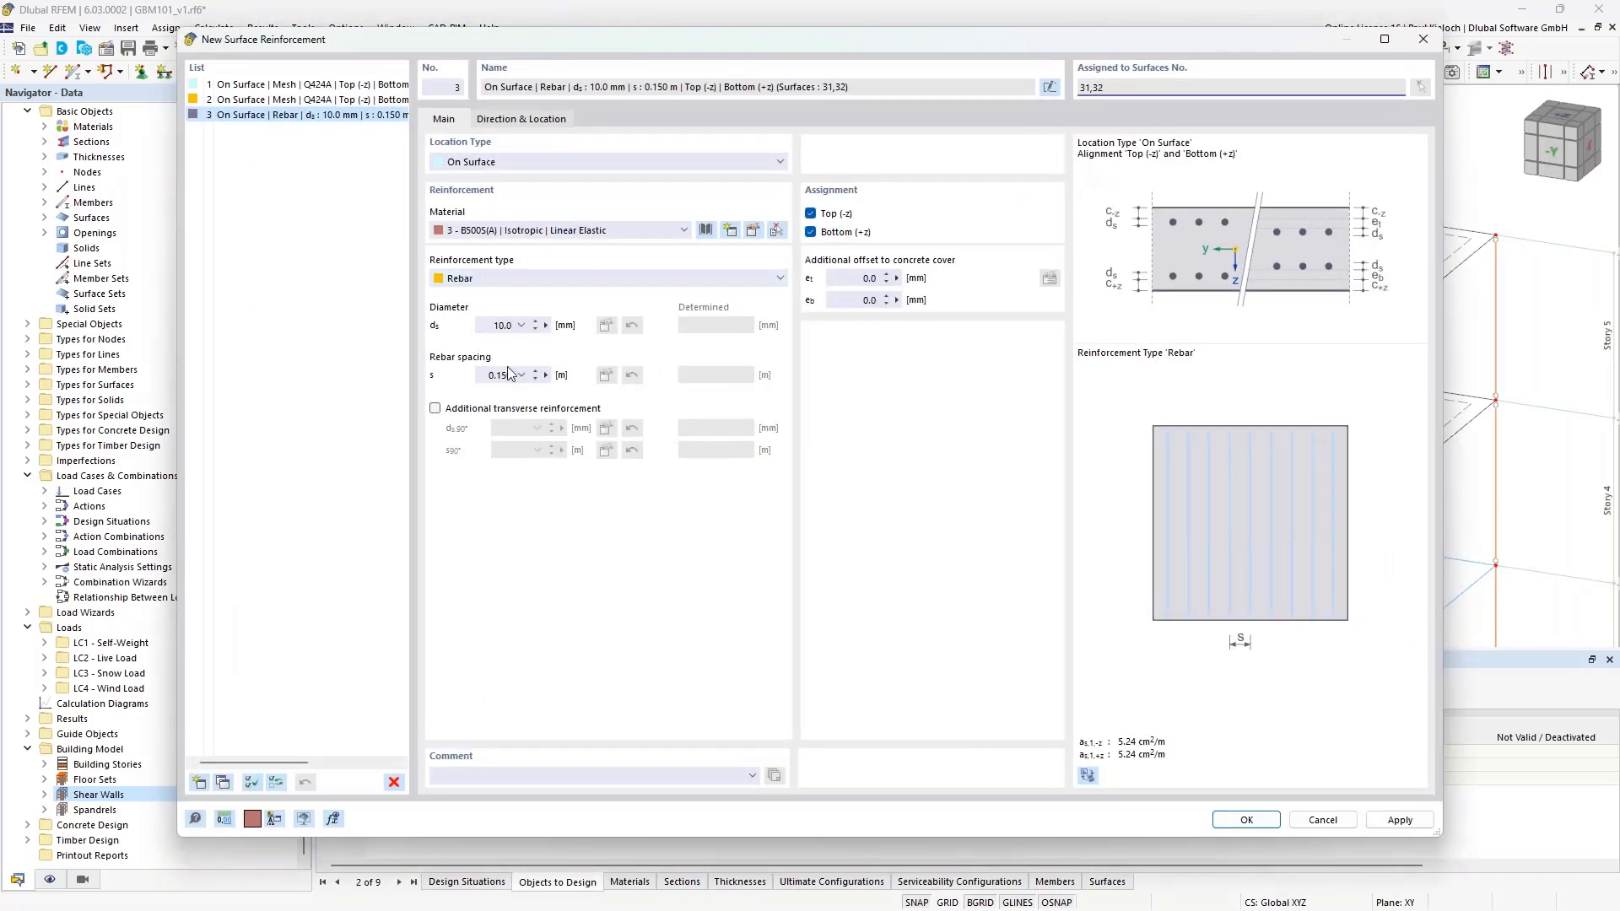
left_click(503, 413)
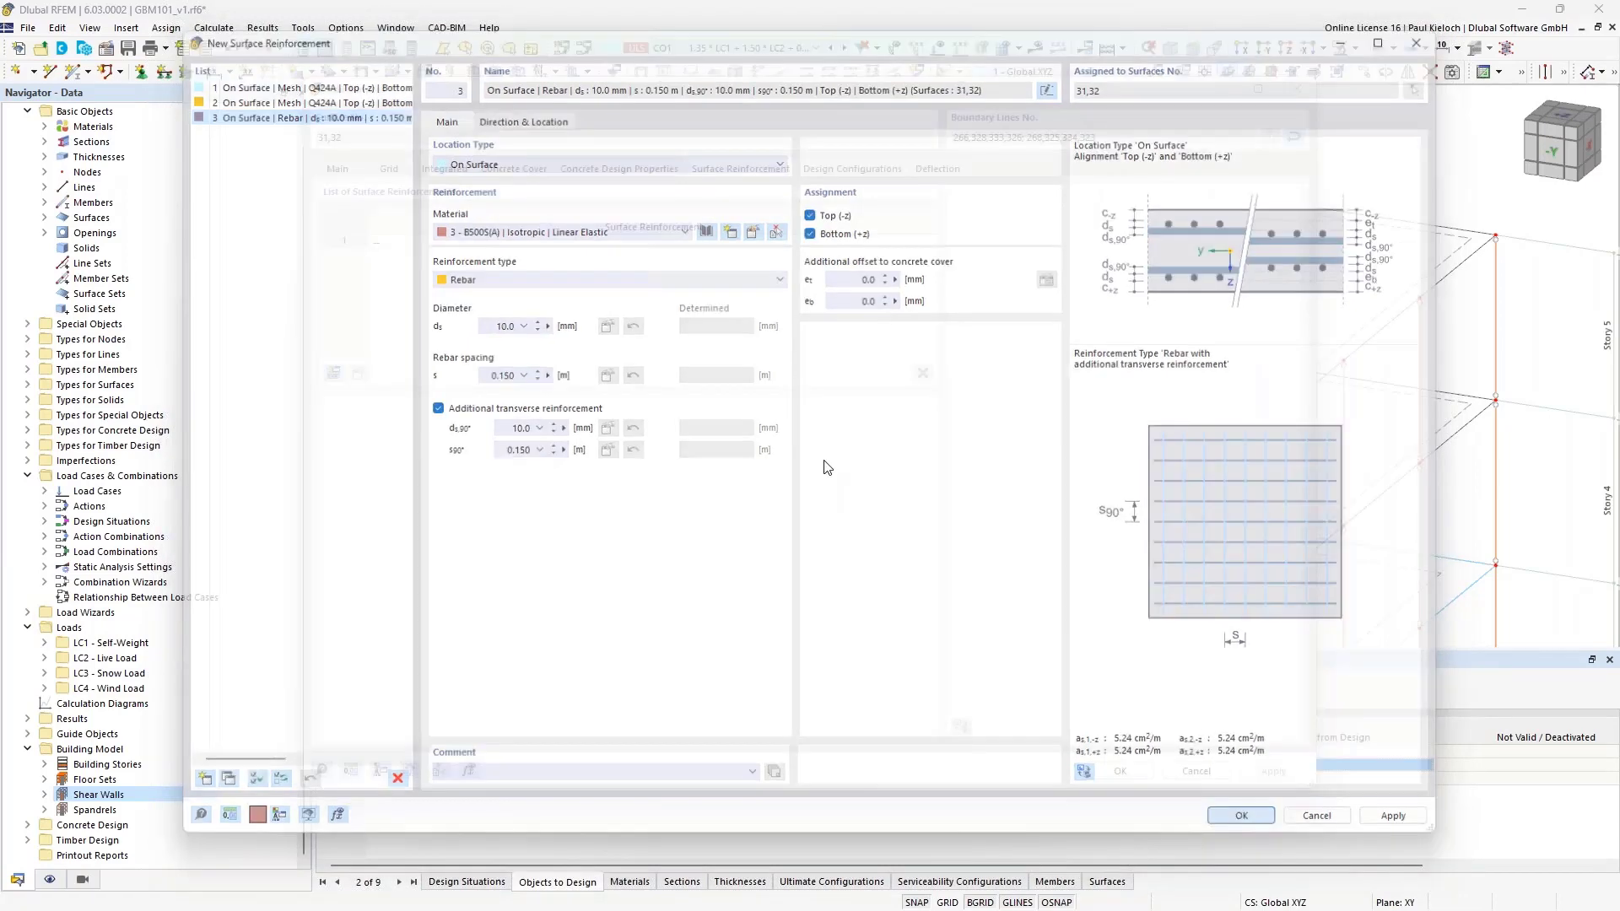
key("Return")
left_click(1109, 772)
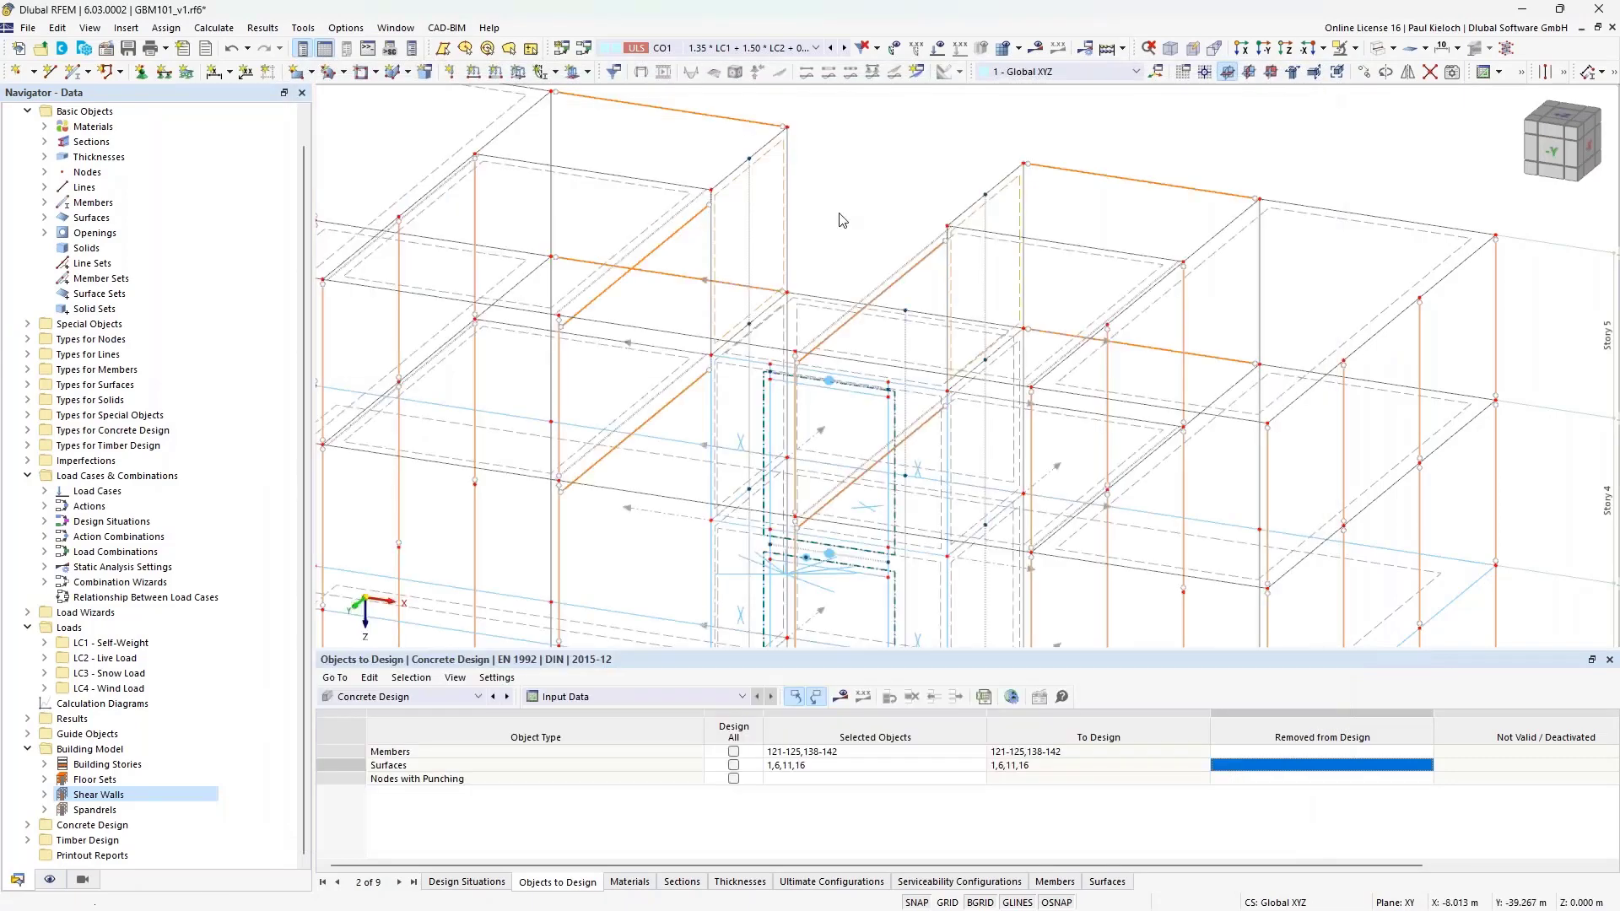
Add wall surfaces 31 and 32 to the surfaces selected for concrete design and save the model.
left_click(854, 765)
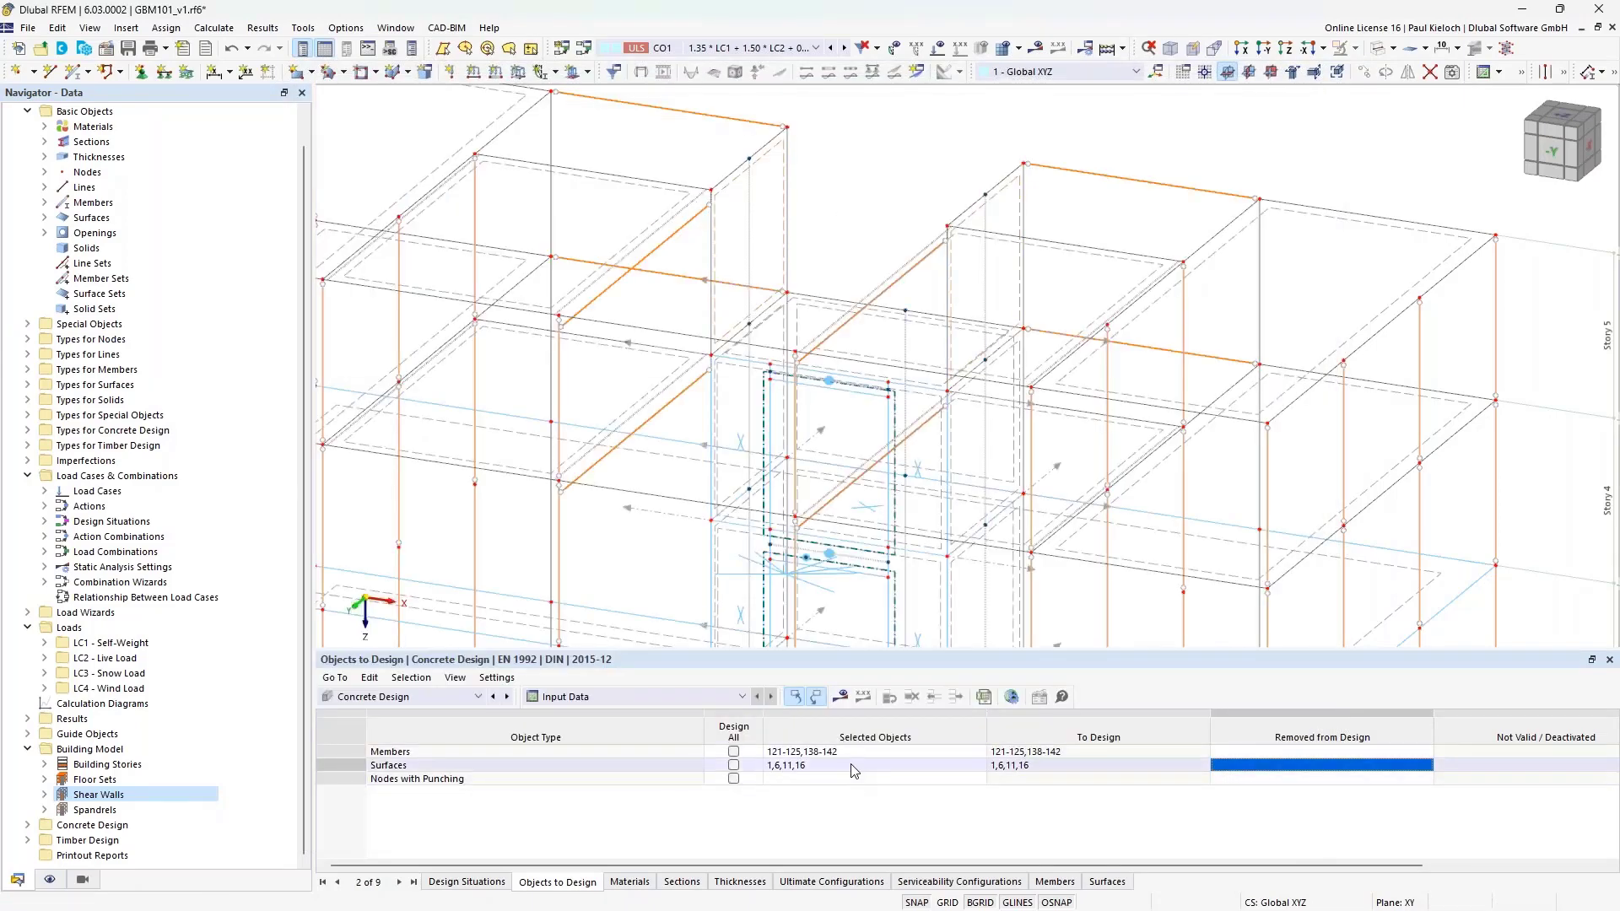
left_click(854, 765)
left_click(977, 765)
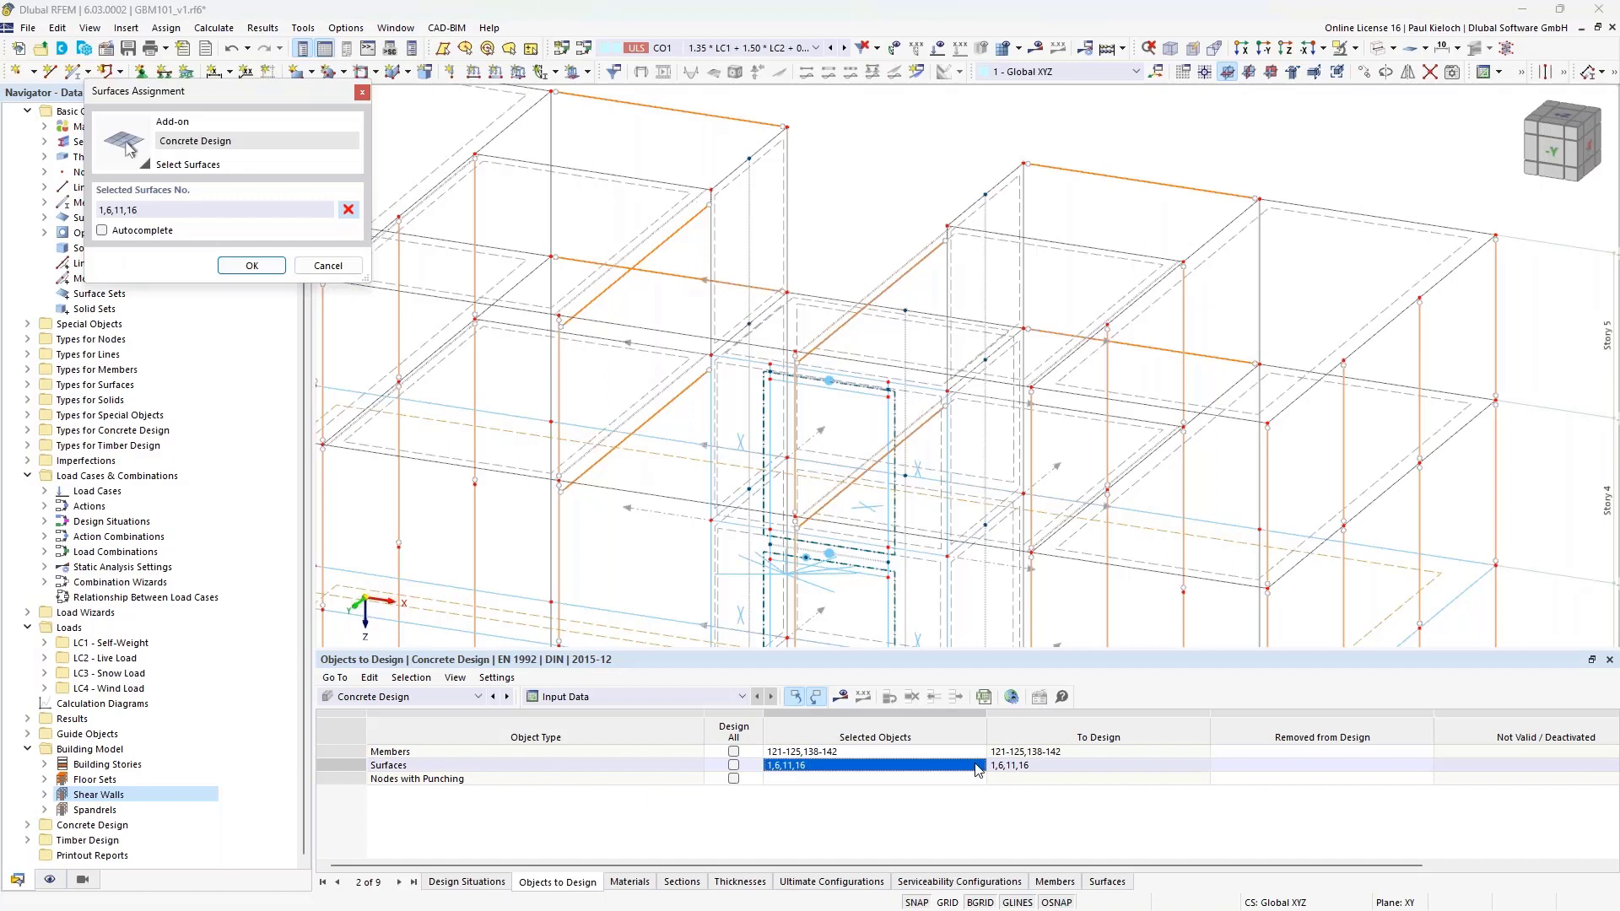
left_click(758, 160)
left_click(1007, 180)
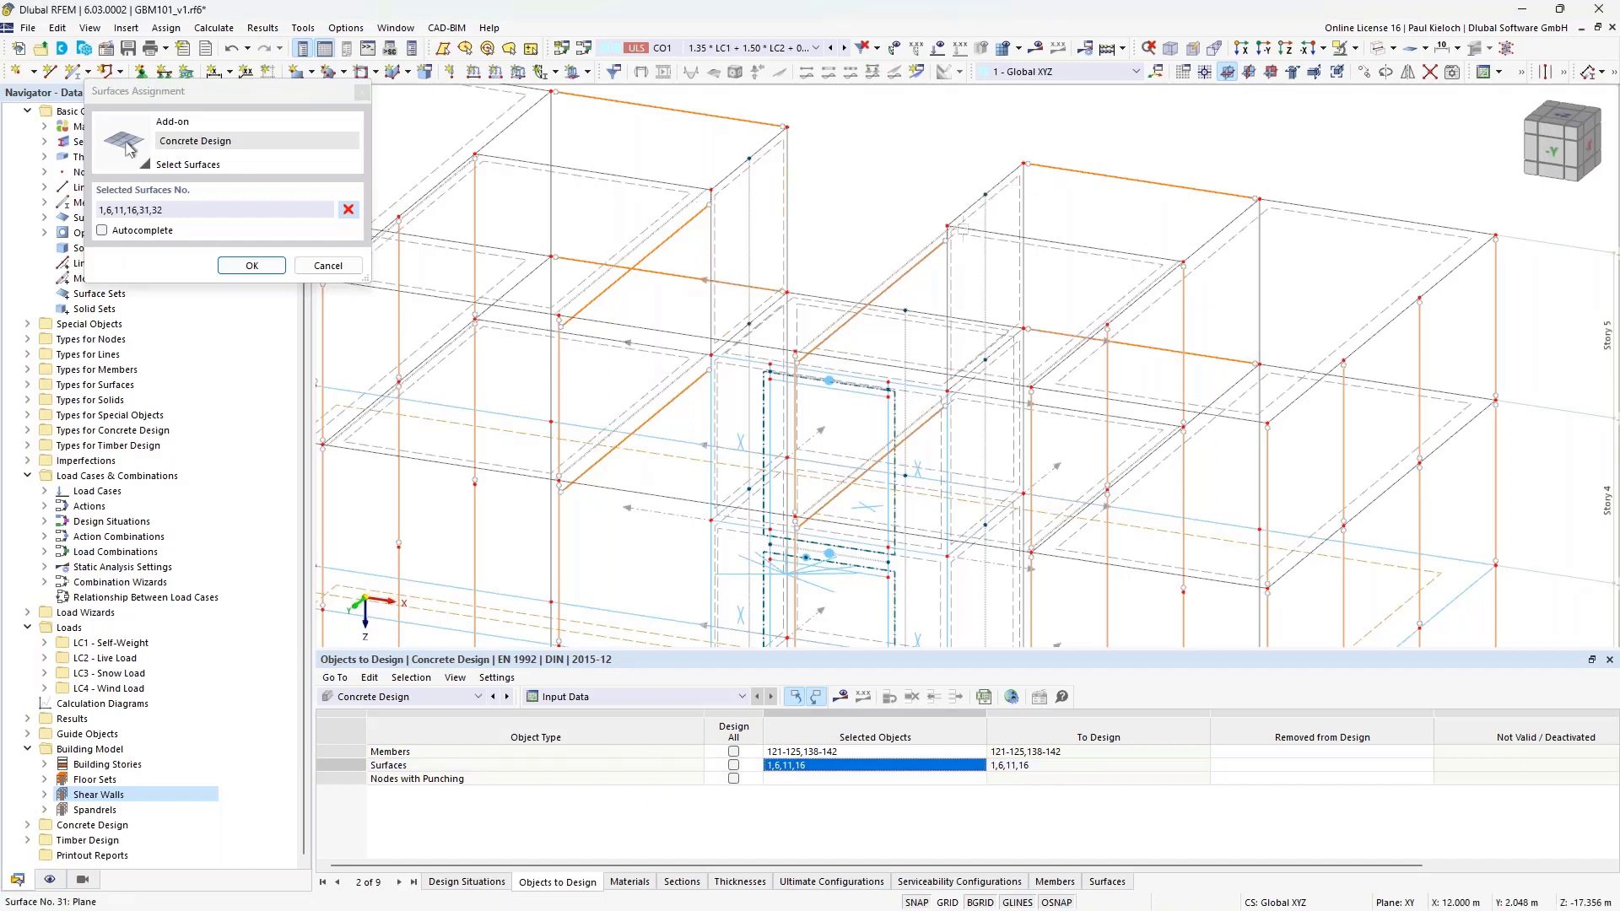
left_click(251, 265)
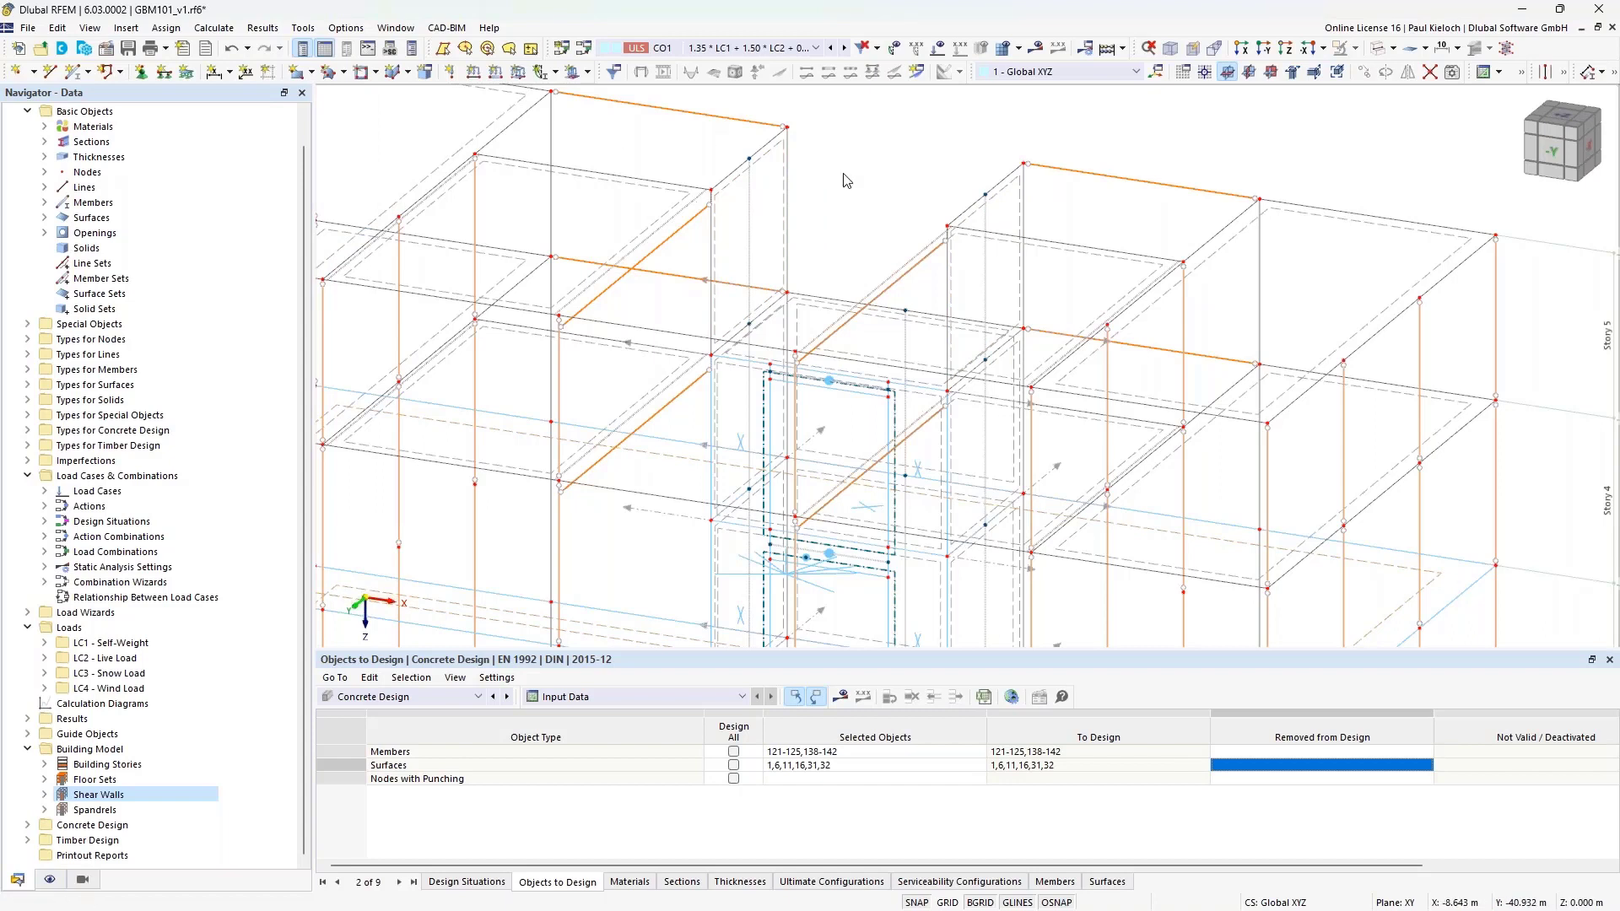
key("ctrl+s")
Run the concrete design calculation and review the design results on the building together with the enlarged list of errors and warnings.
left_click(842, 697)
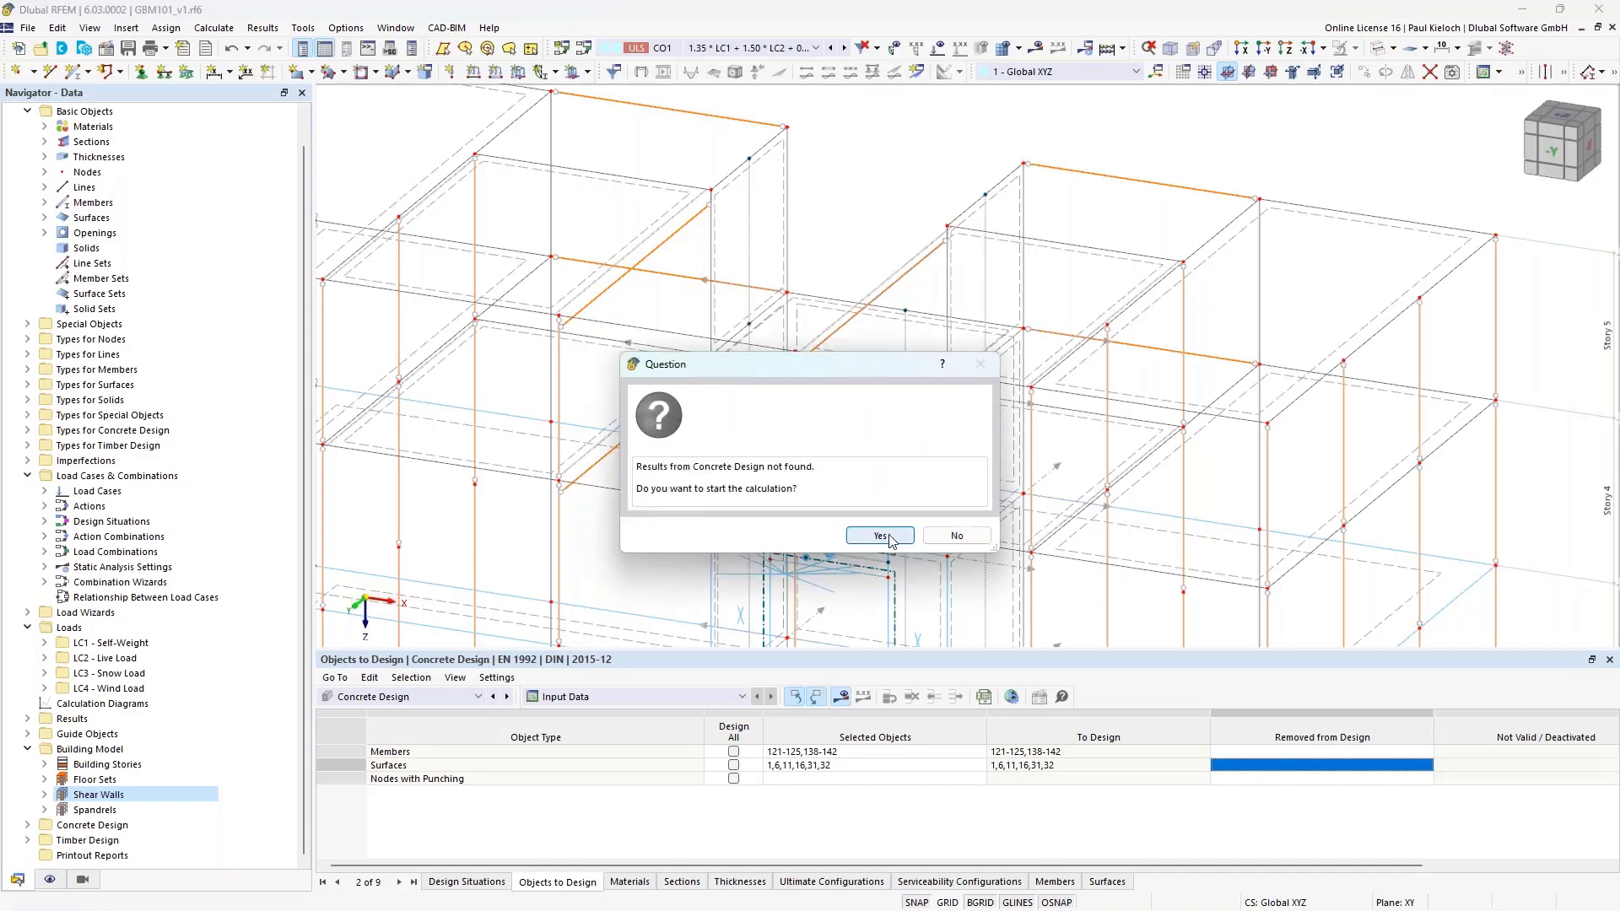
left_click(878, 534)
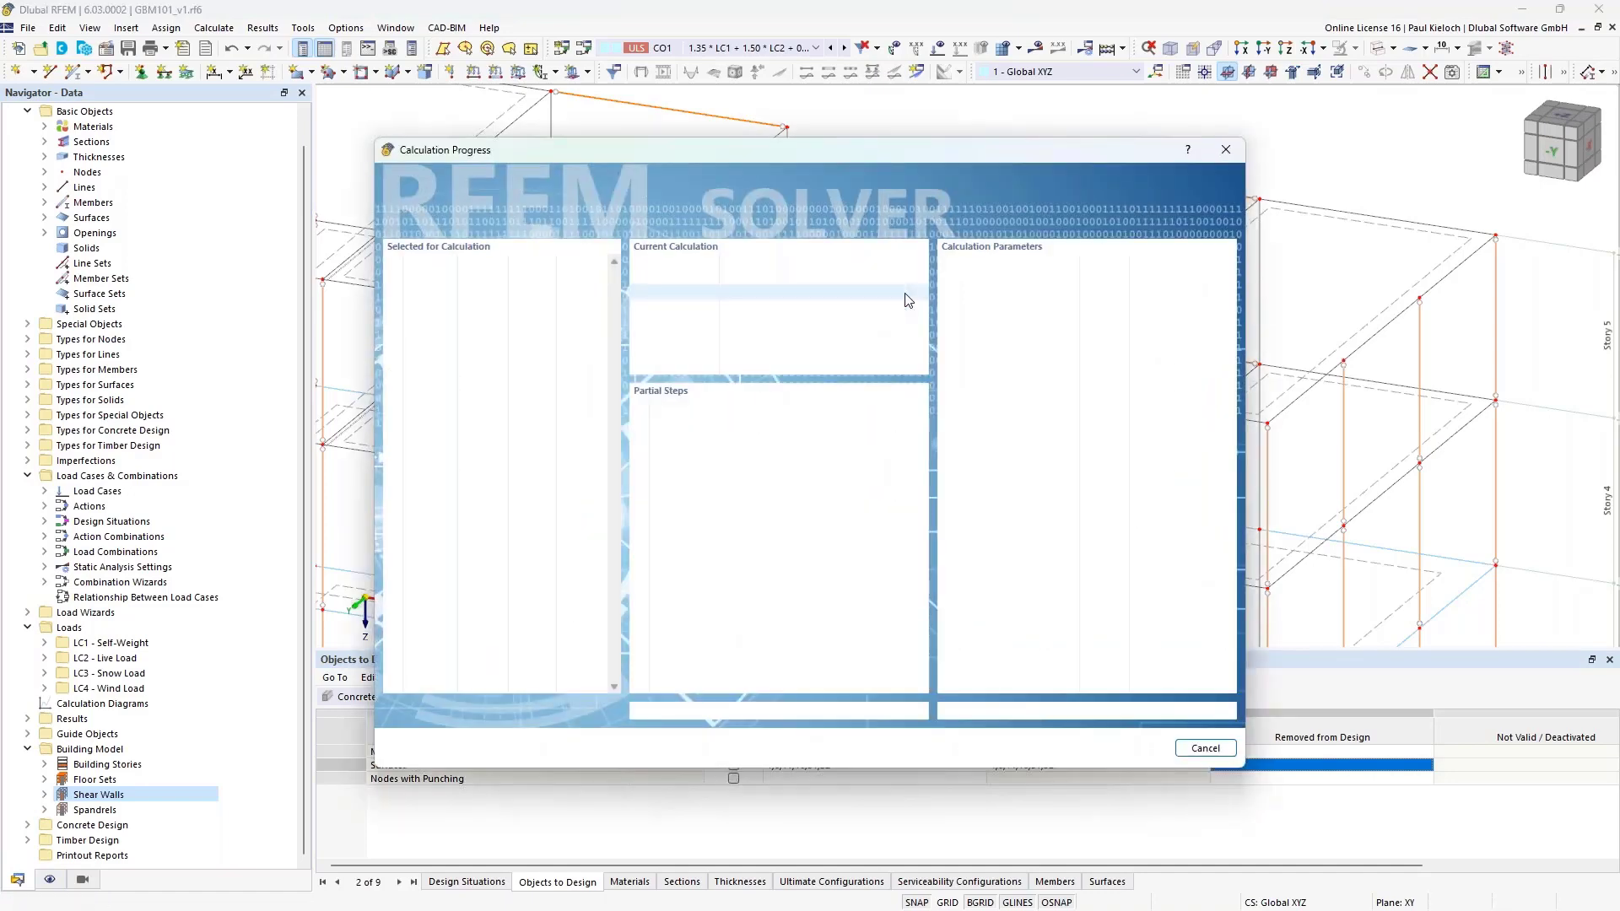
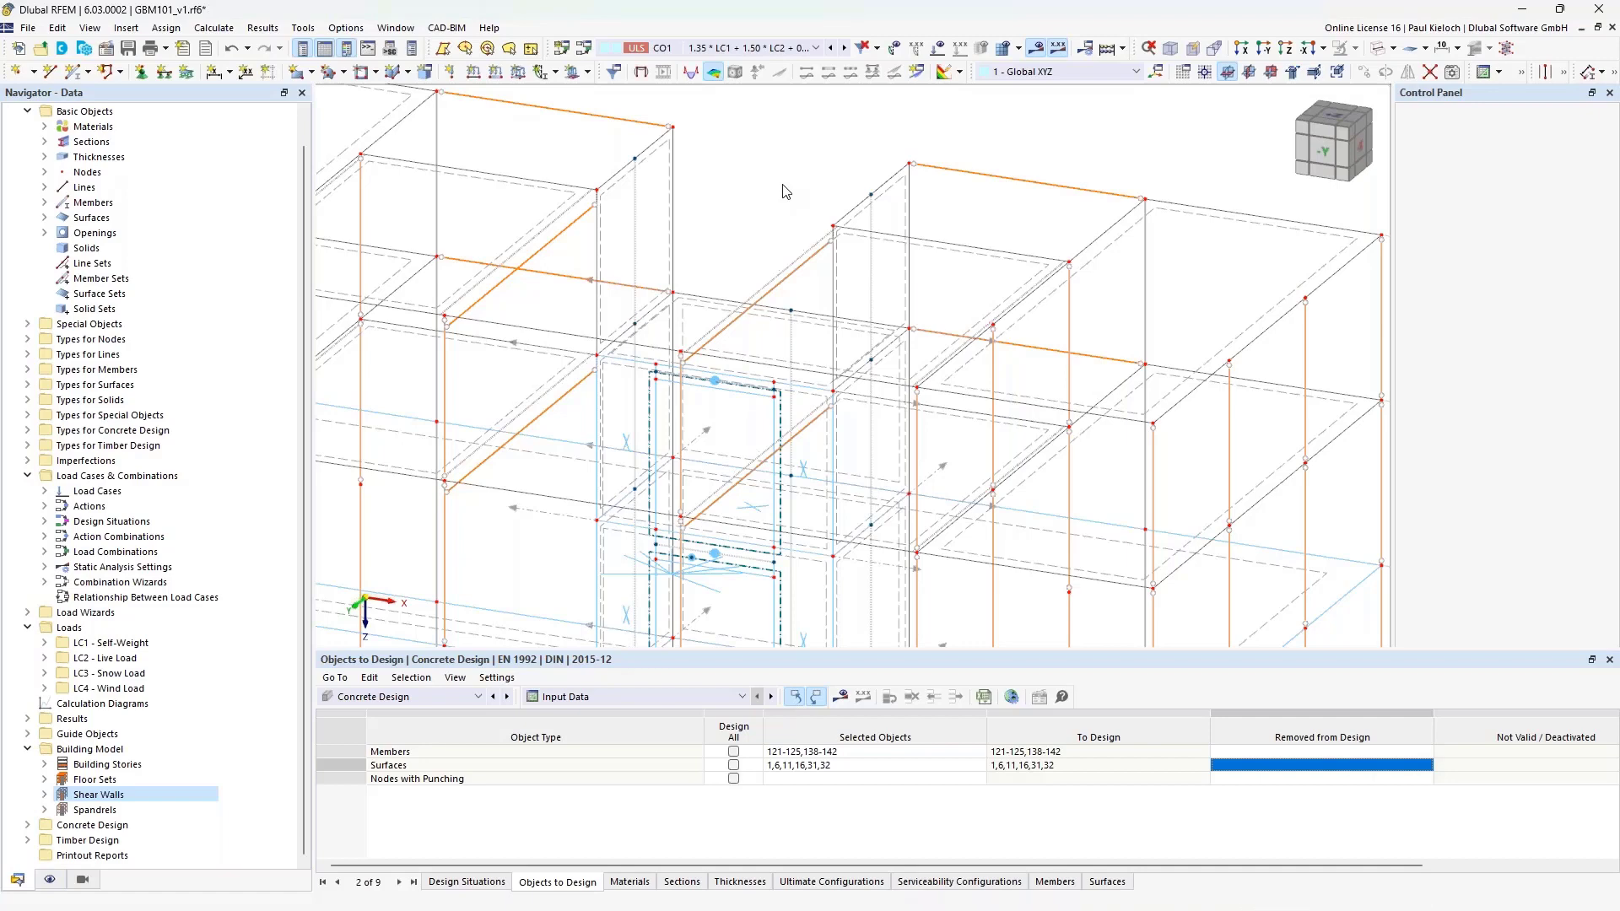
scroll(790, 185, "down", 4)
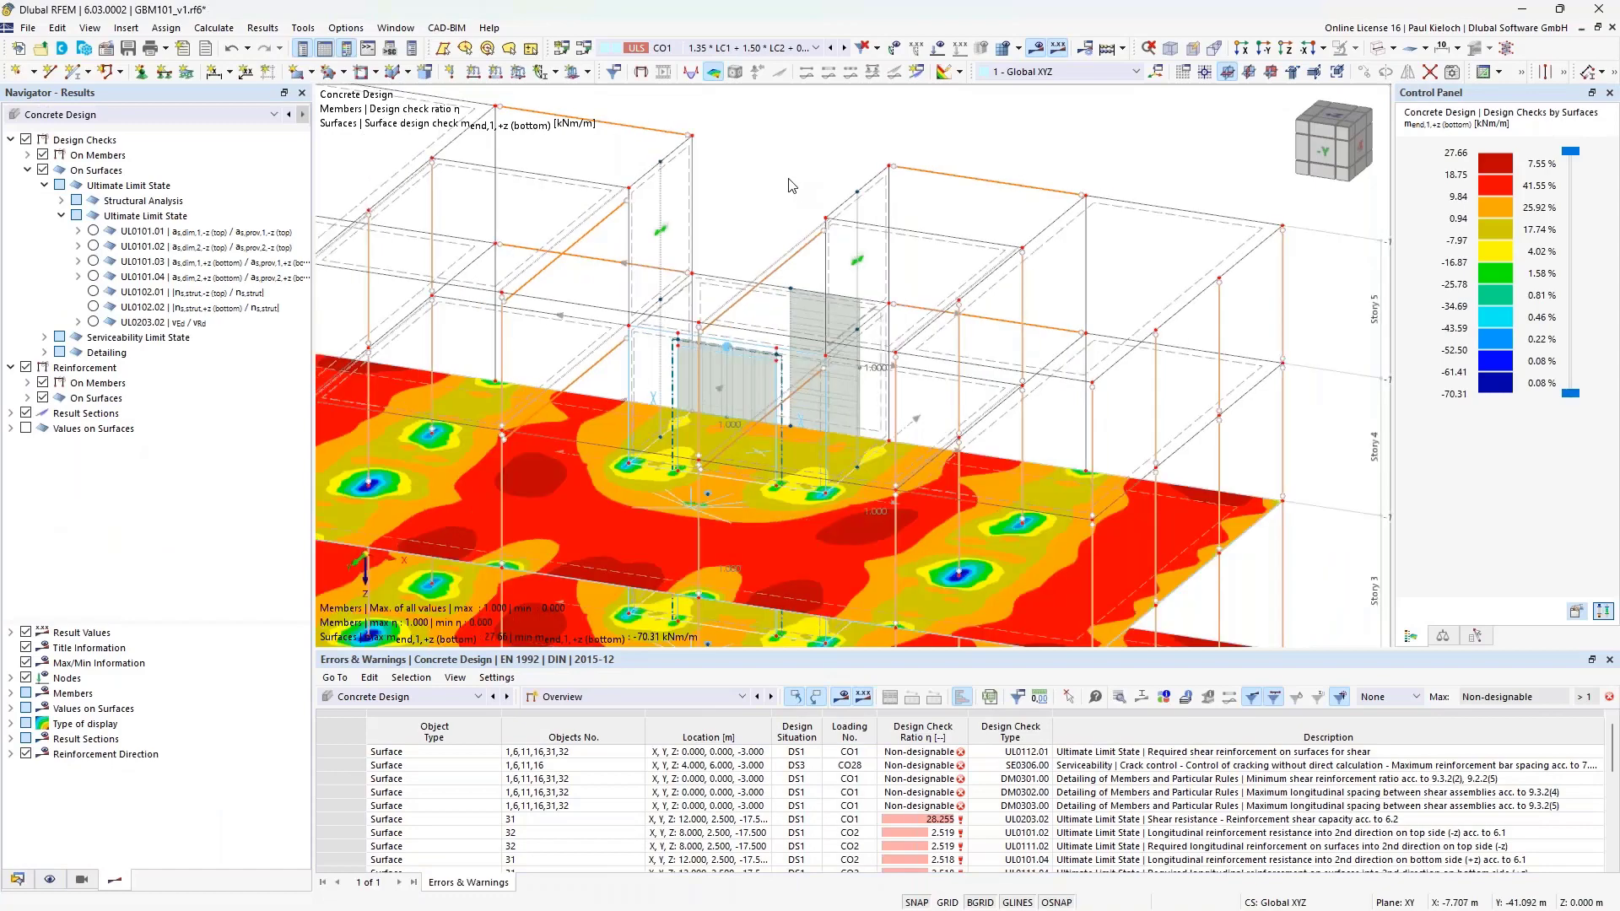
middle_click_drag(1037, 300, 610, 163, "ctrl")
middle_click_drag(981, 560, 992, 475)
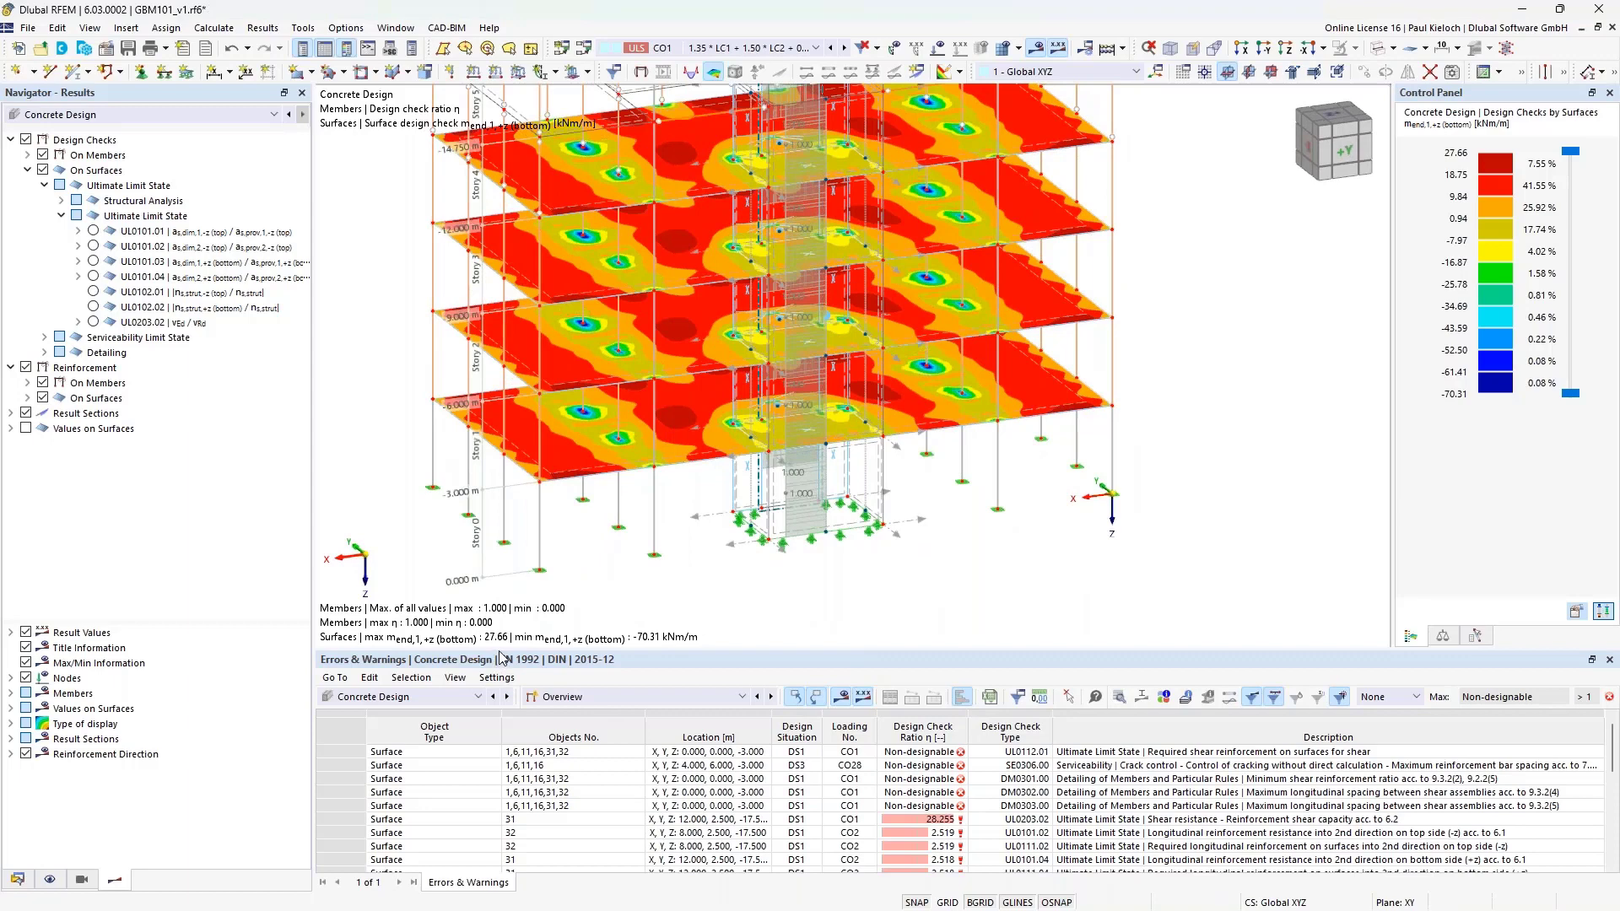
left_click_drag(501, 651, 514, 567)
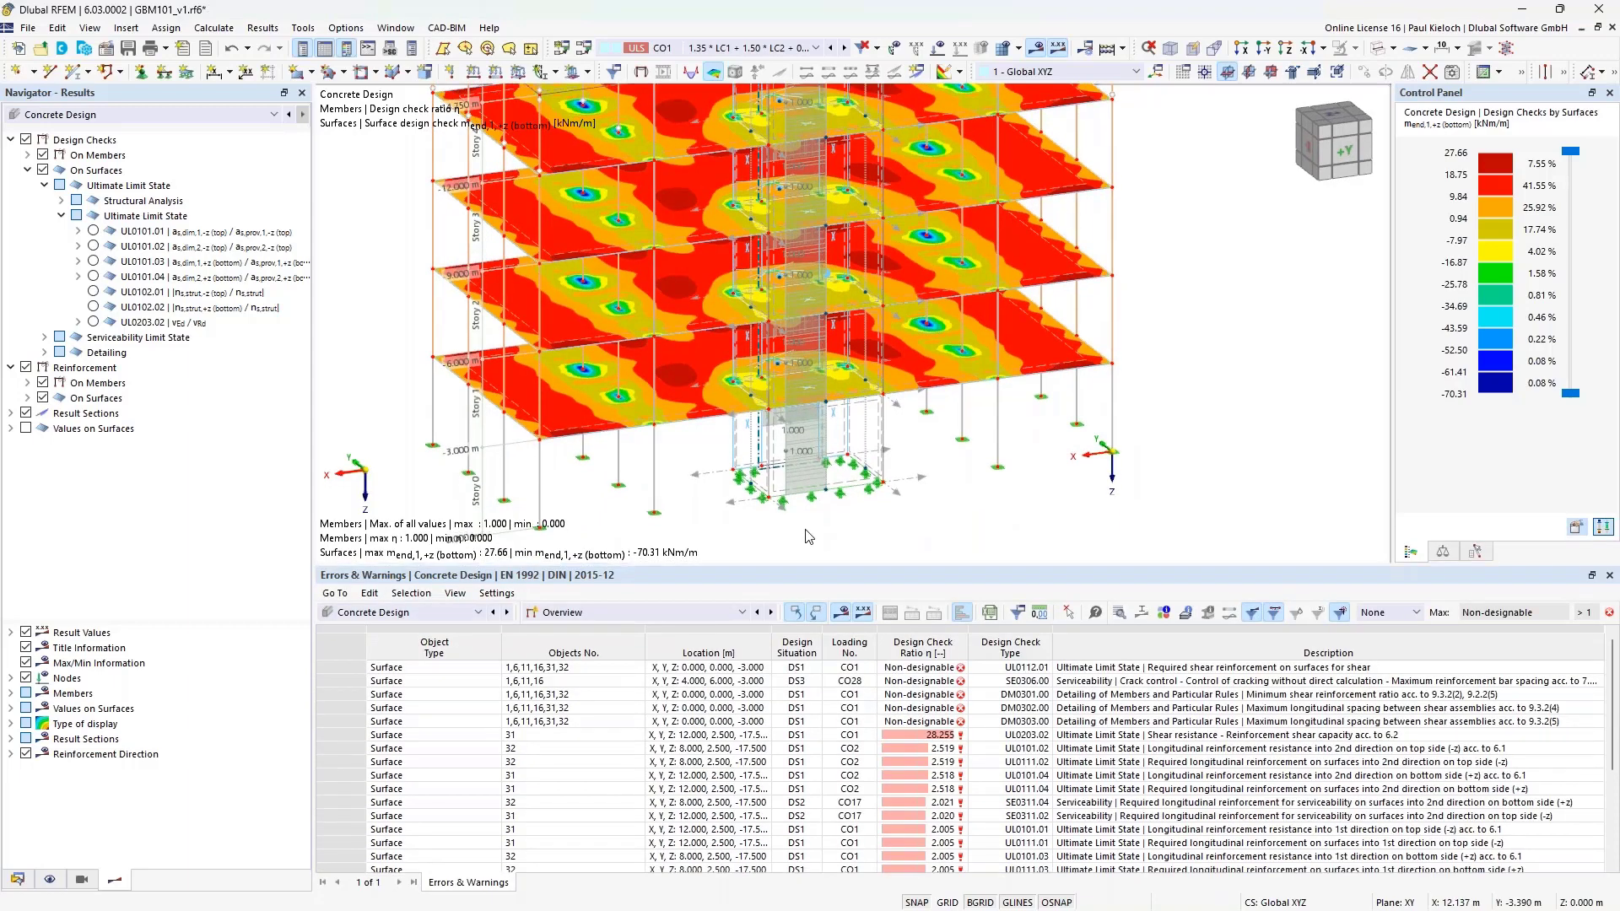
Display the concrete design ratios on members, listed by member, and enlarge the results table to examine the result beams' checks.
left_click(25, 881)
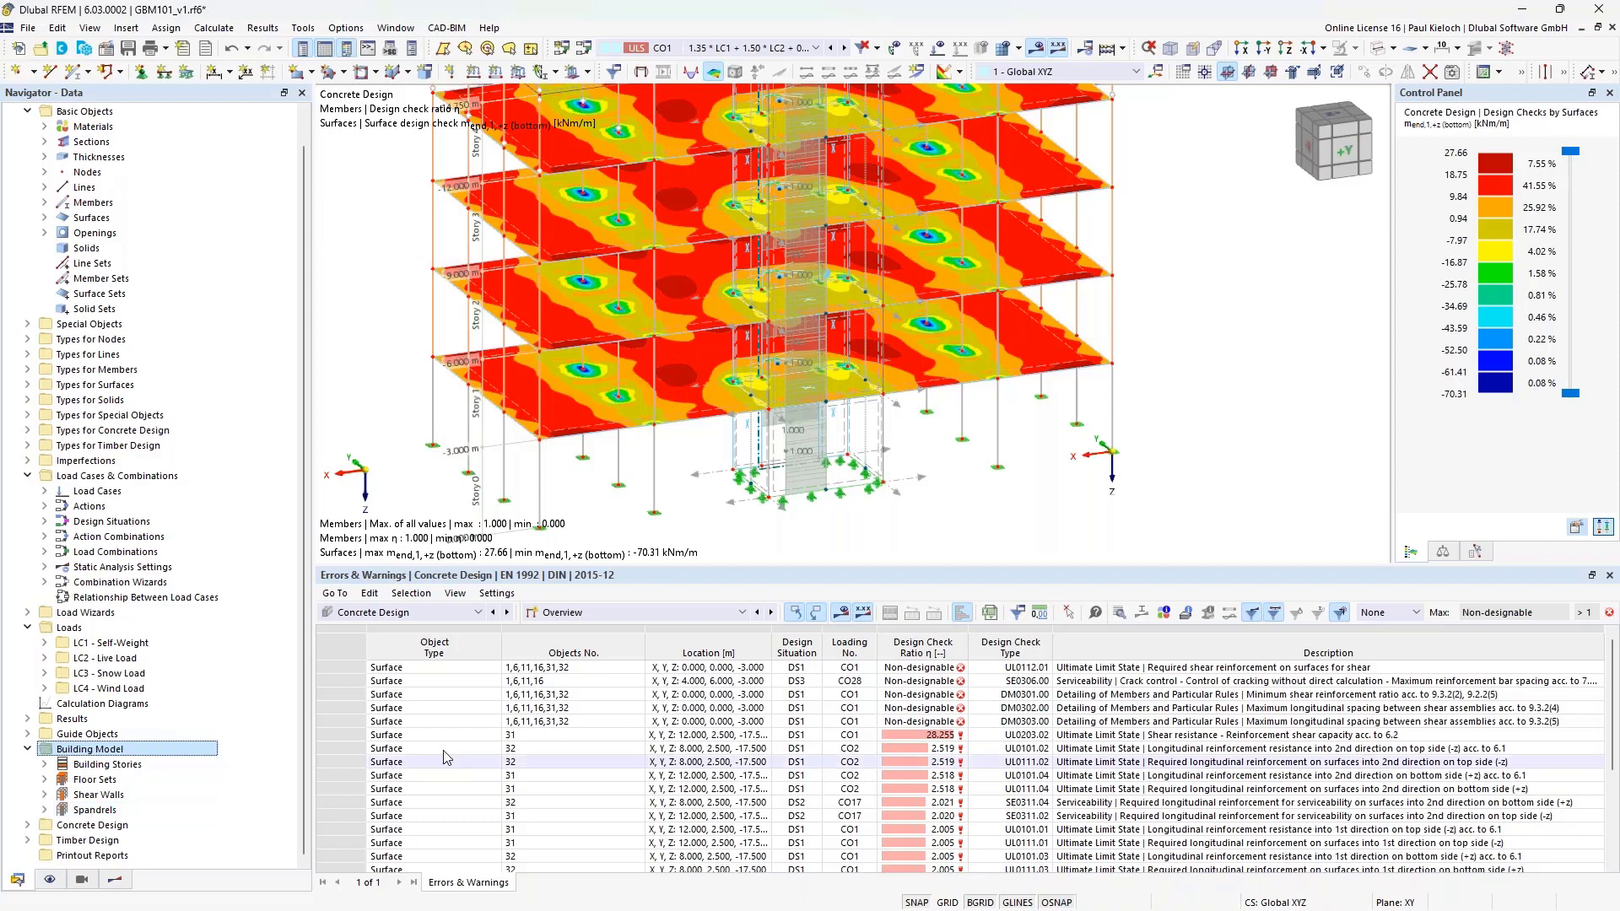
left_click(639, 613)
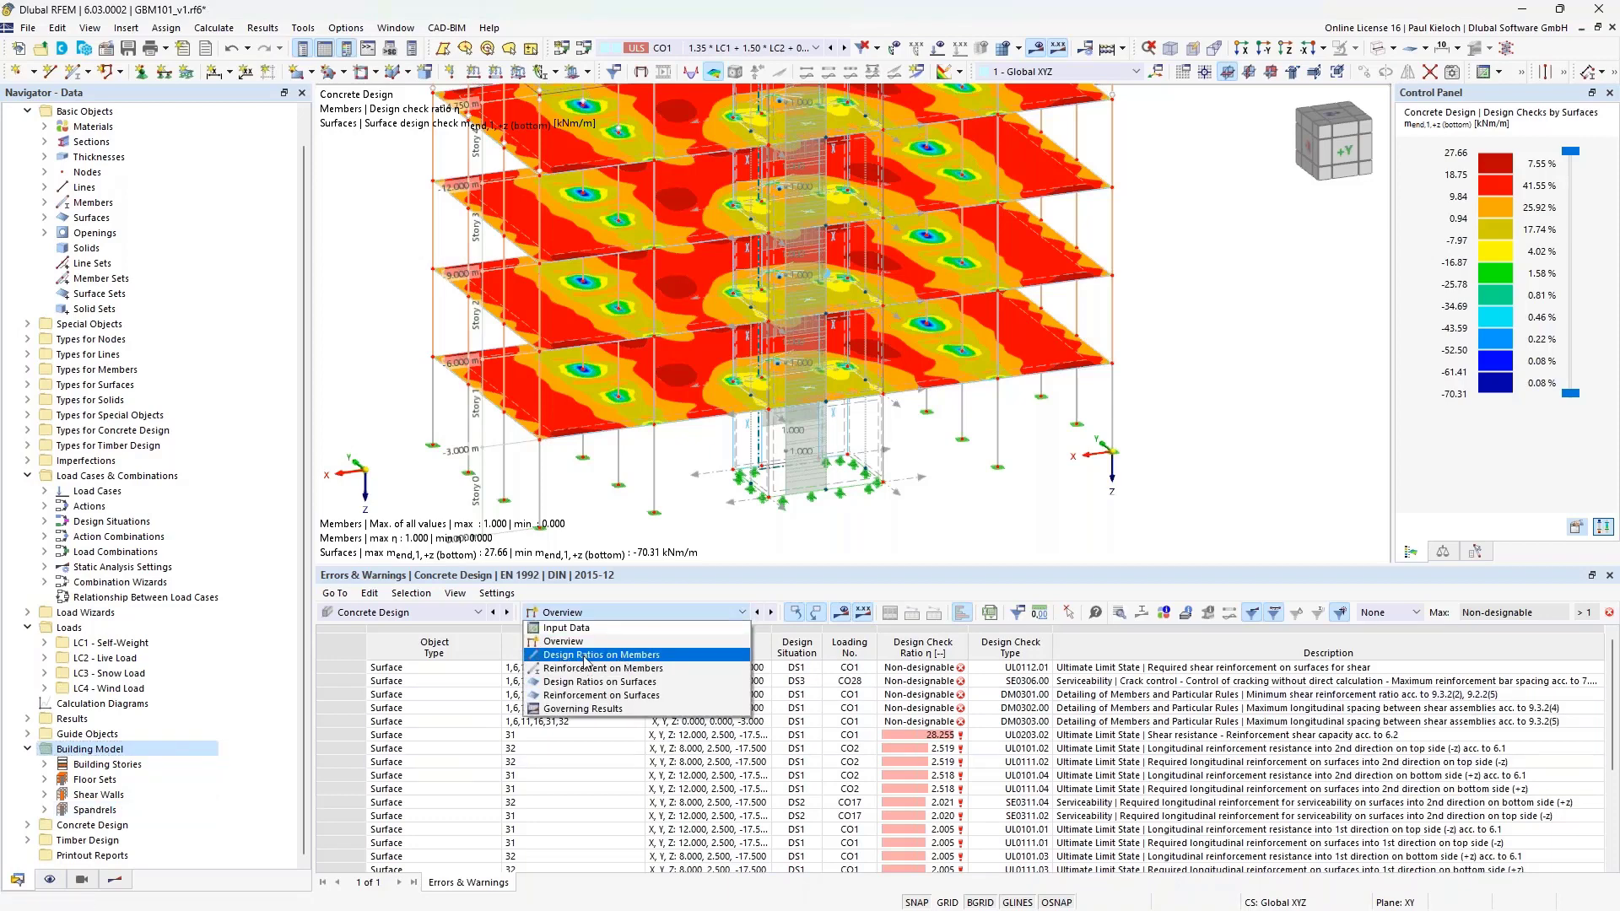
key("Escape")
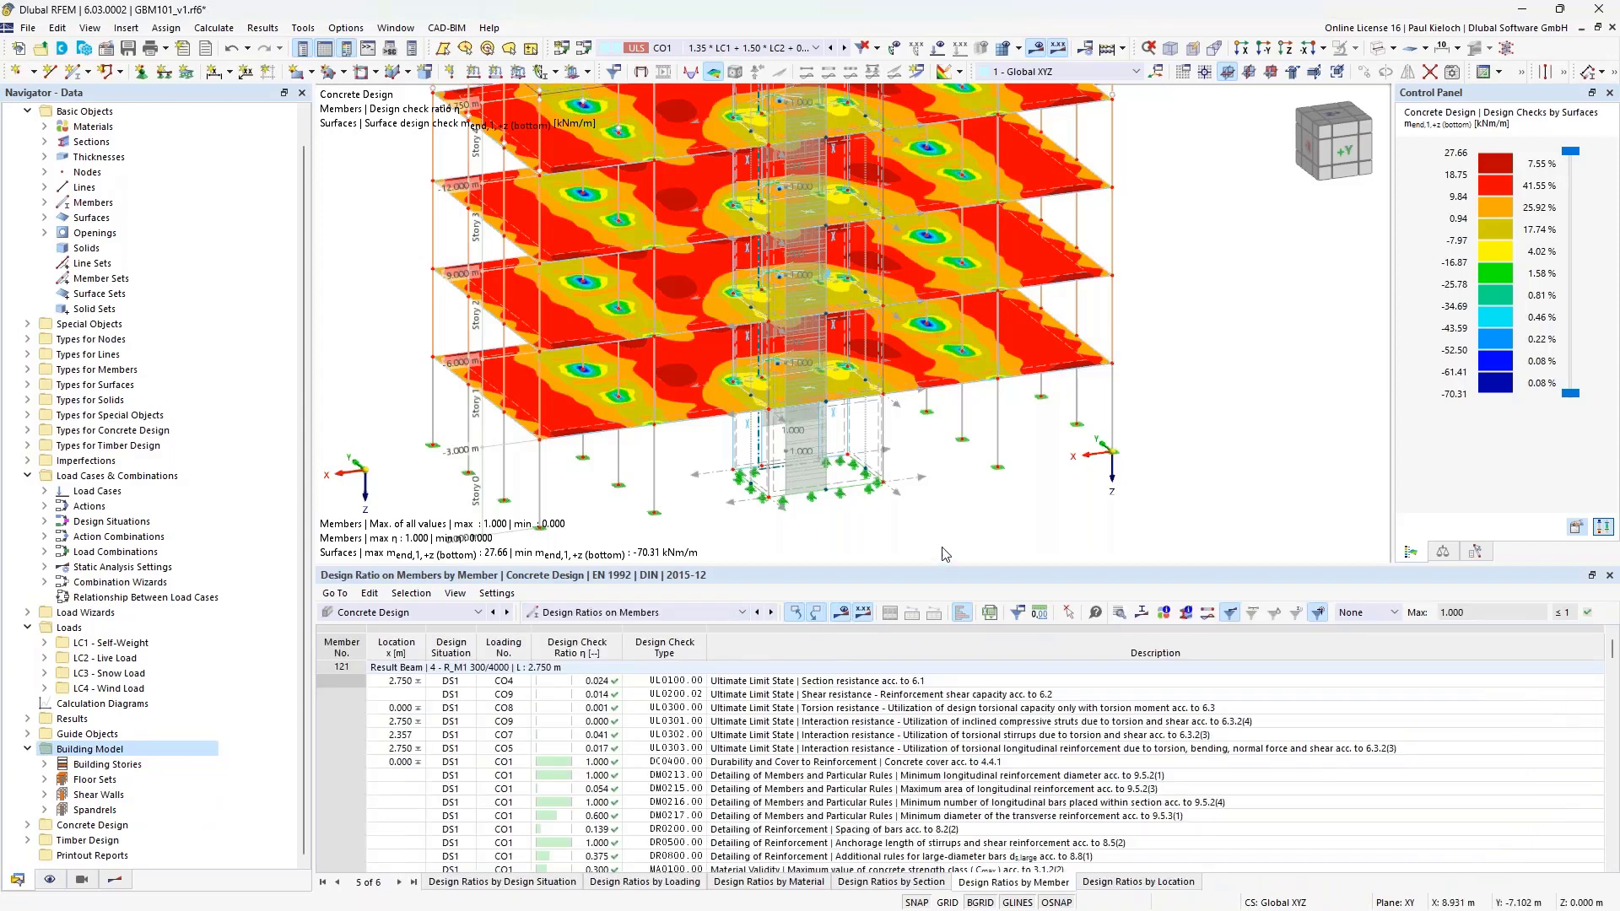
left_click_drag(921, 562, 921, 515)
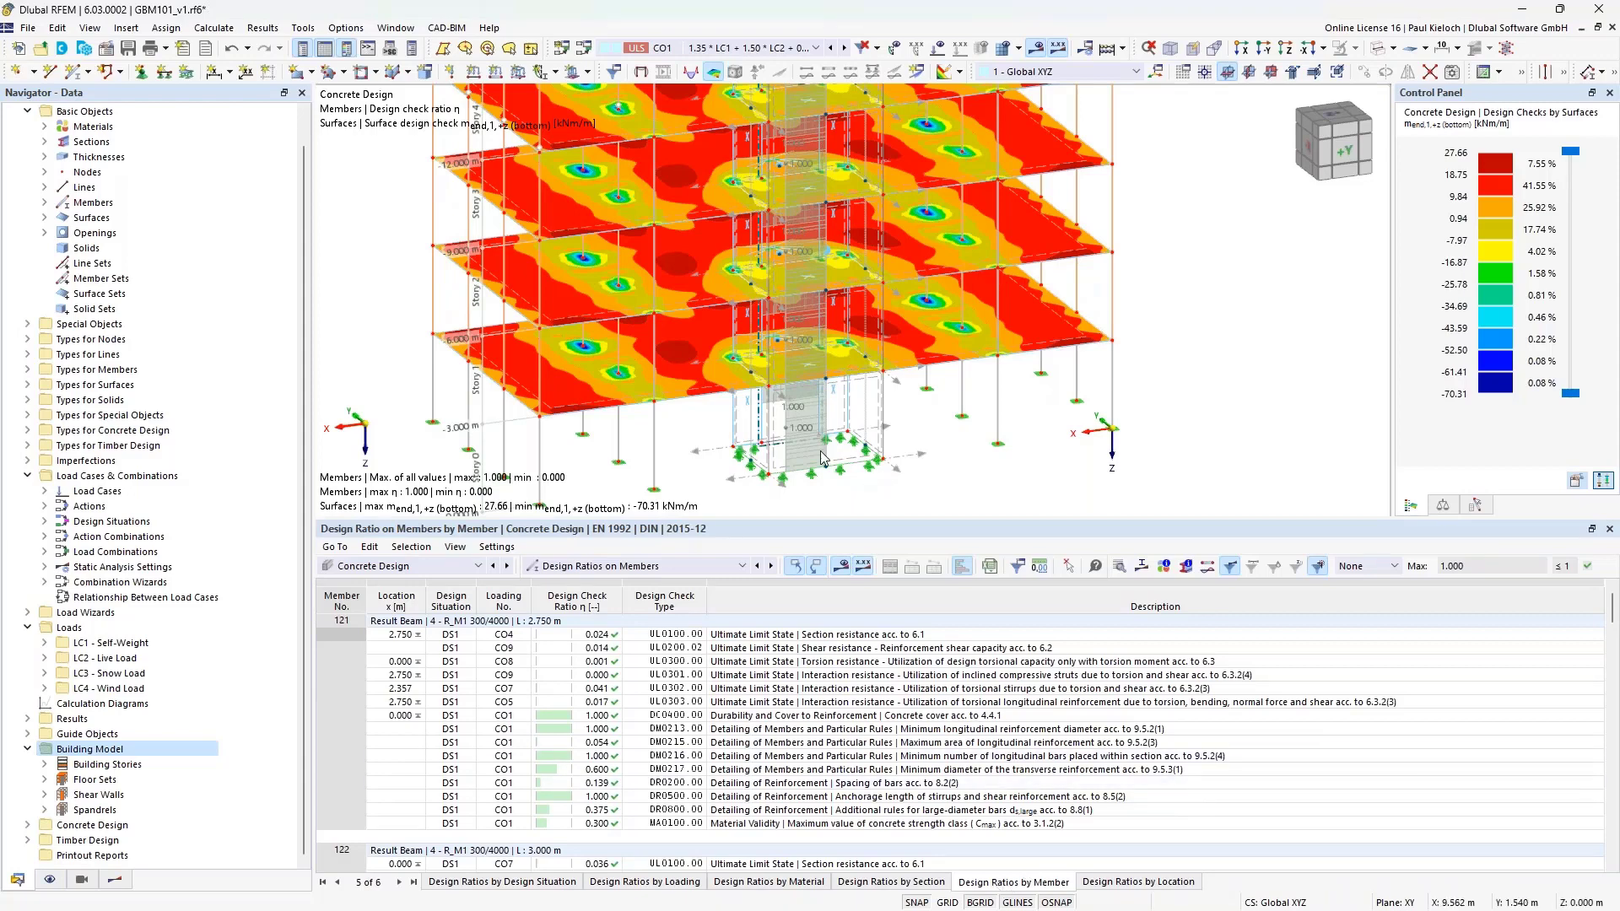
Select the result beam at the base of the core and examine its concrete design checks in the member results table.
scroll(824, 458, "up", 5)
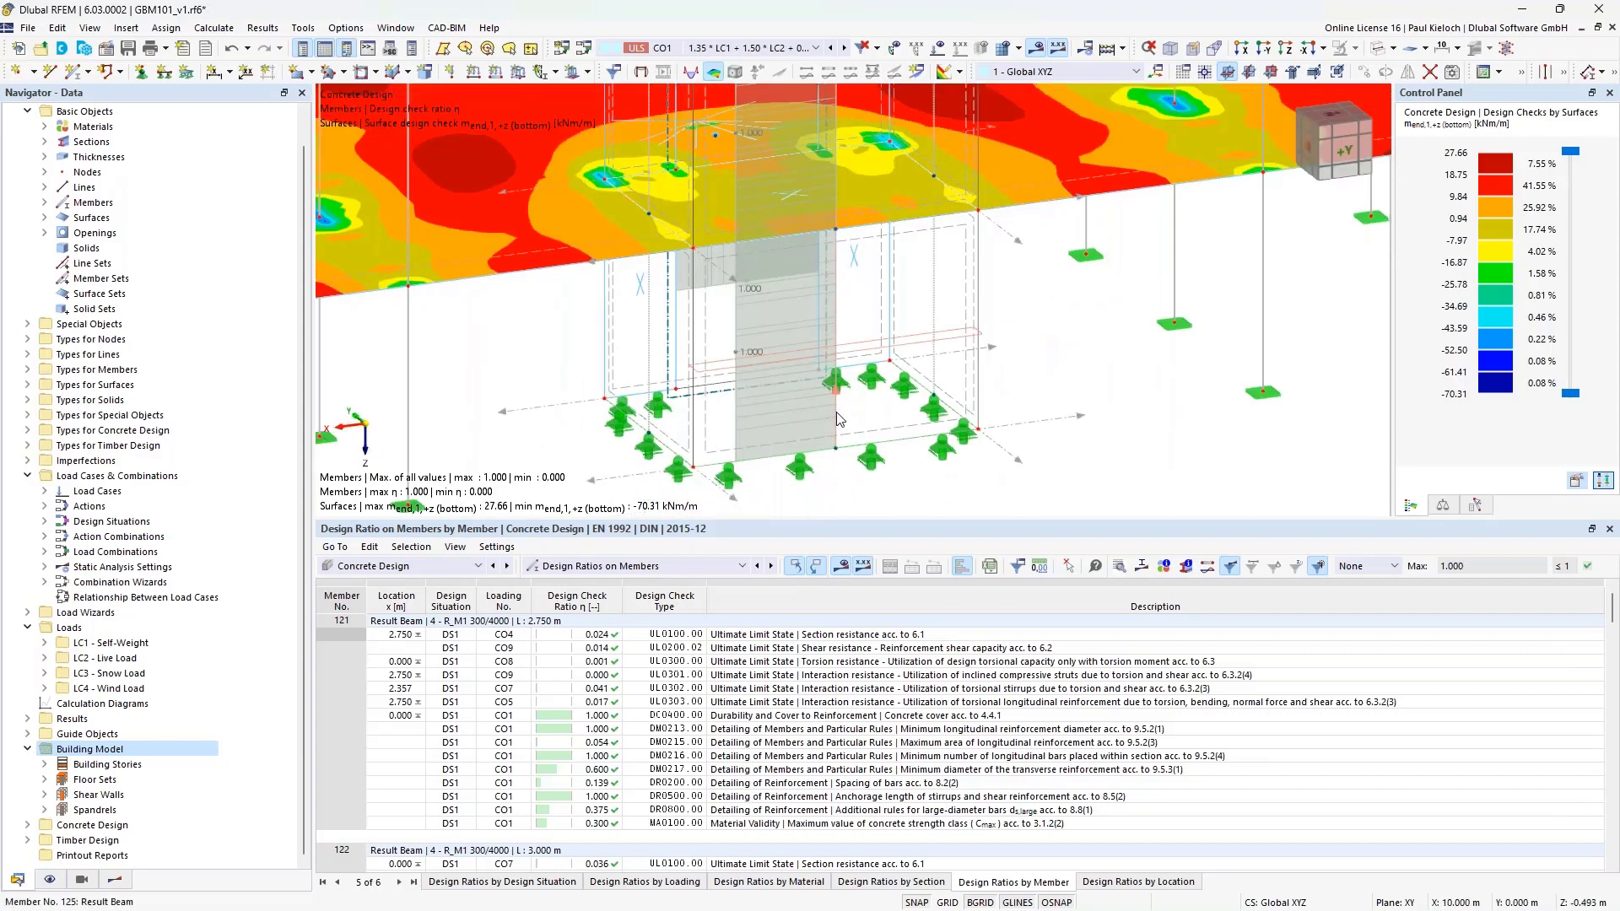
left_click(838, 419)
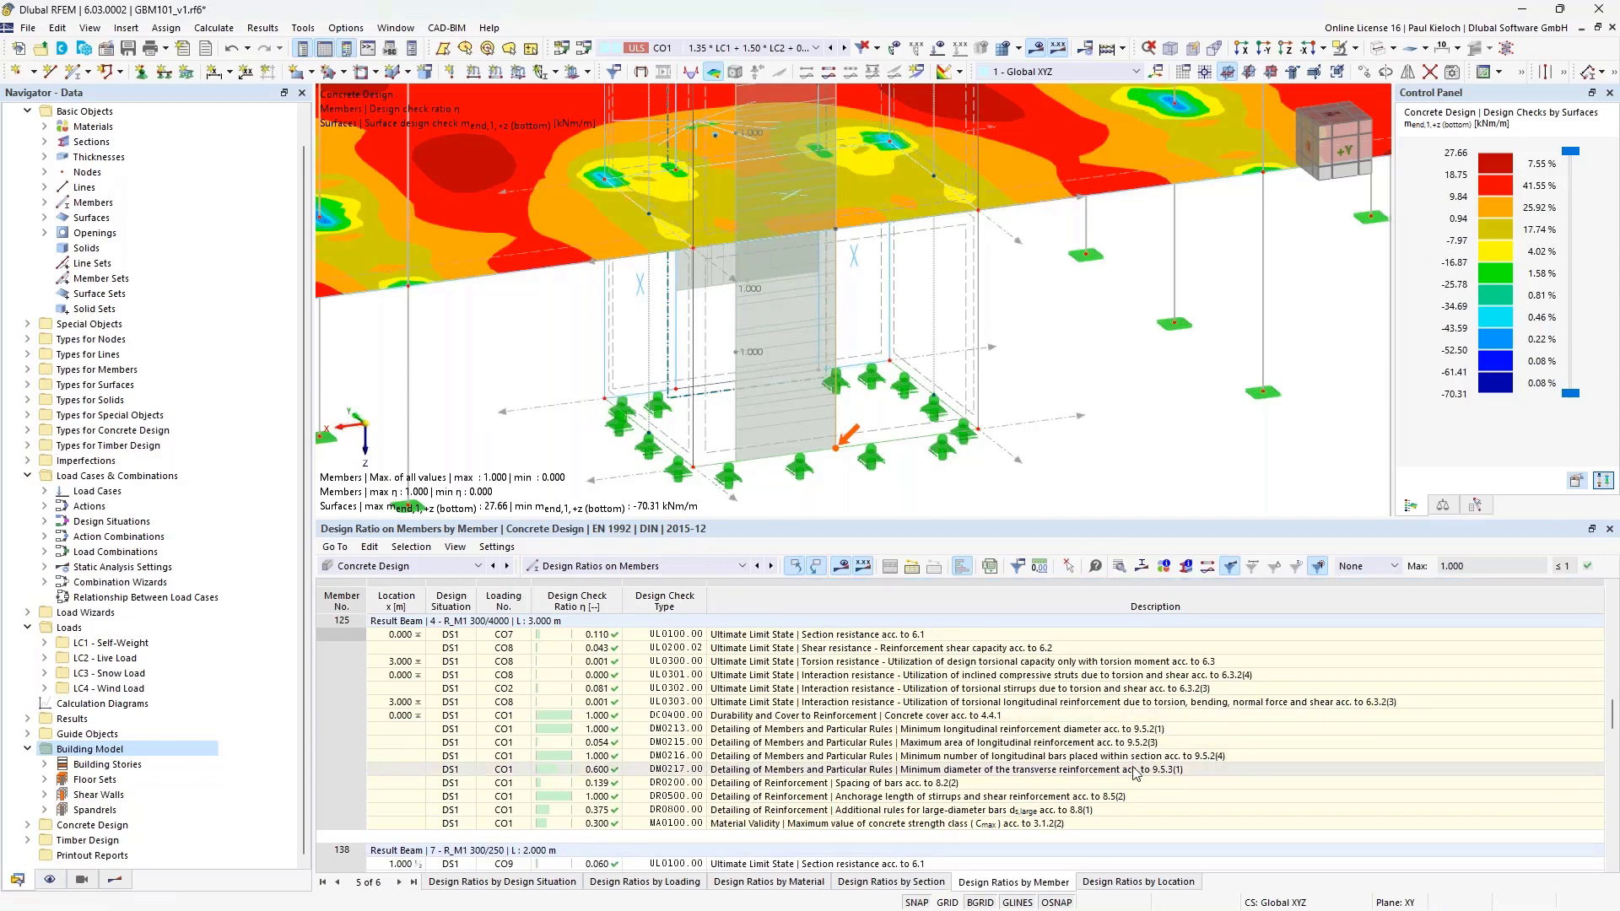
scroll(1049, 417, "down", 5)
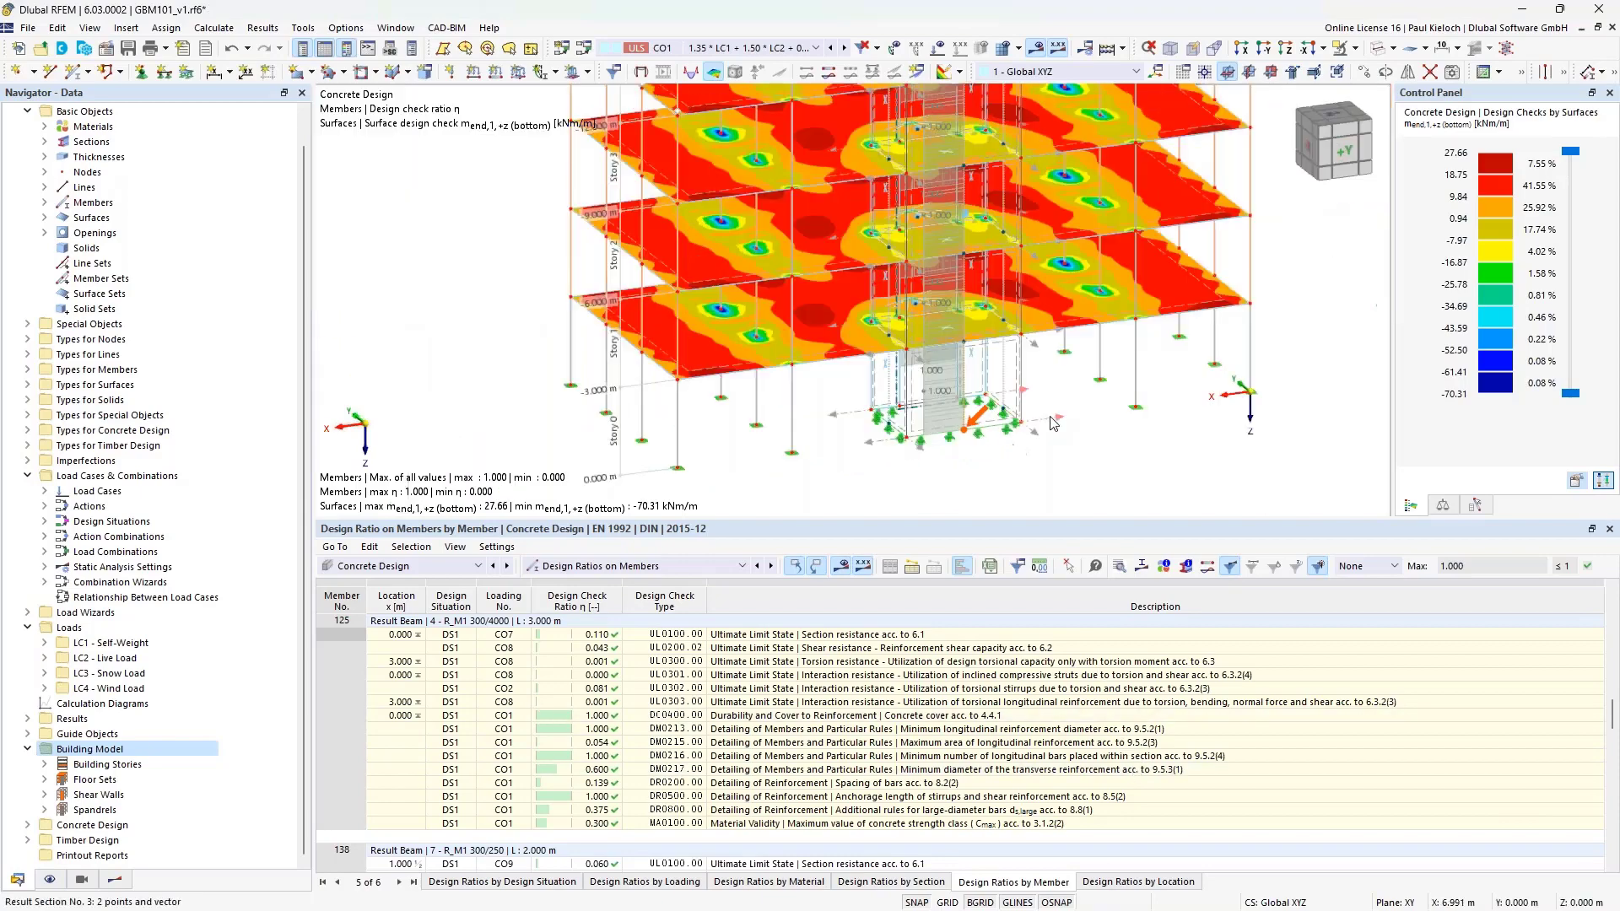
Examine the design checks of result beam 138 at the top of the core, including the maximum reinforcement check DM0201.00.
middle_click_drag(1049, 118, 1023, 322)
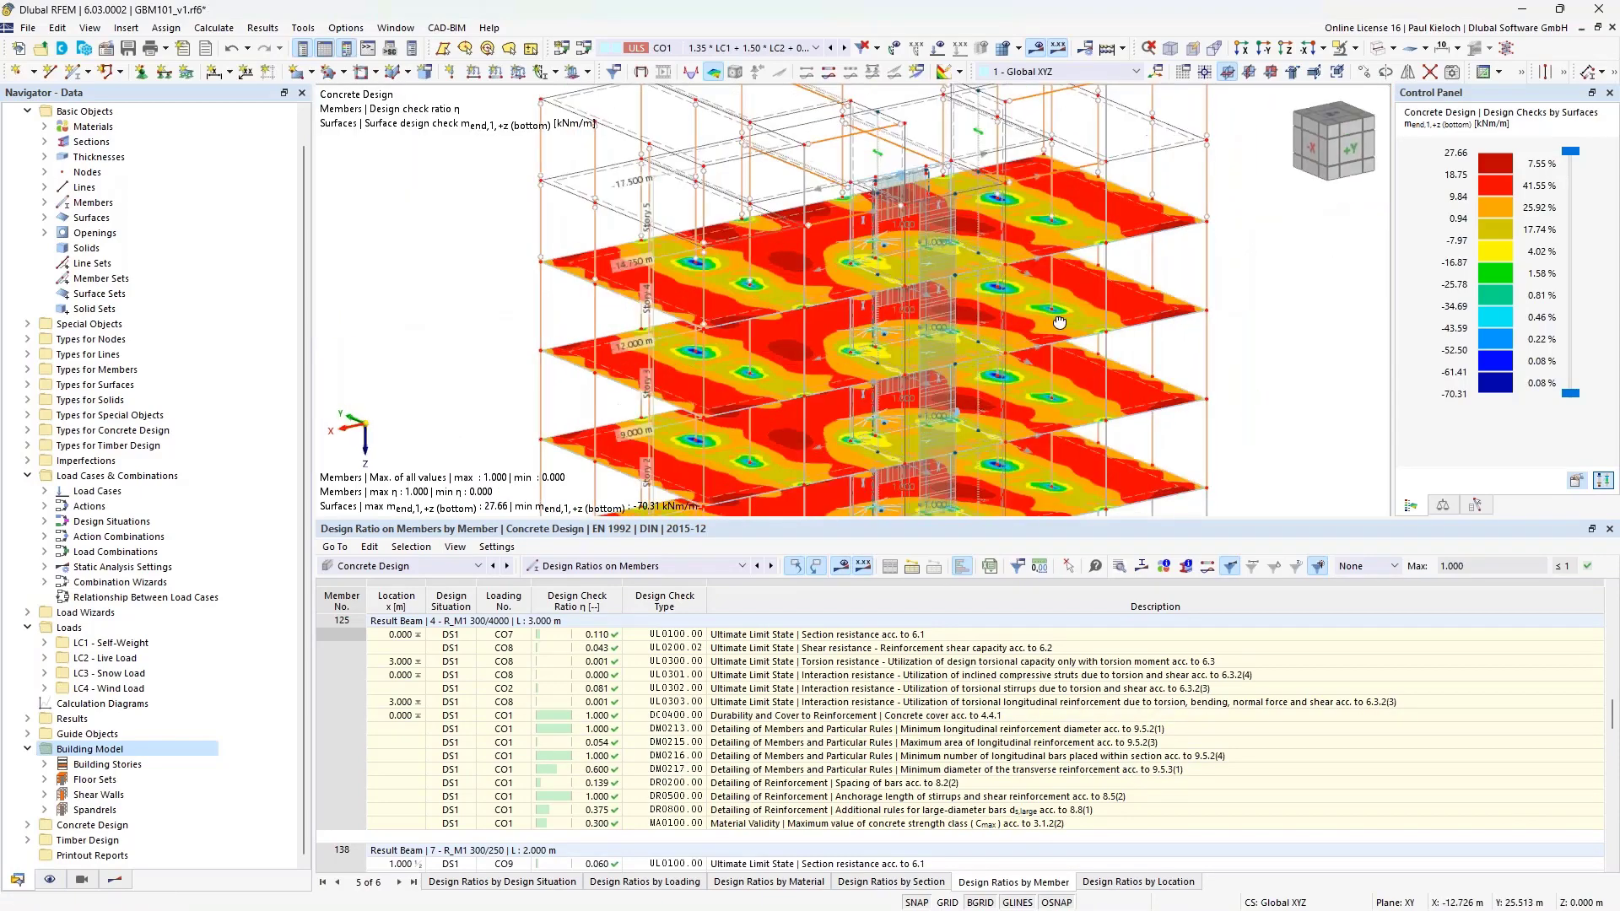
scroll(1021, 278, "up", 5)
scroll(1019, 263, "up", 3)
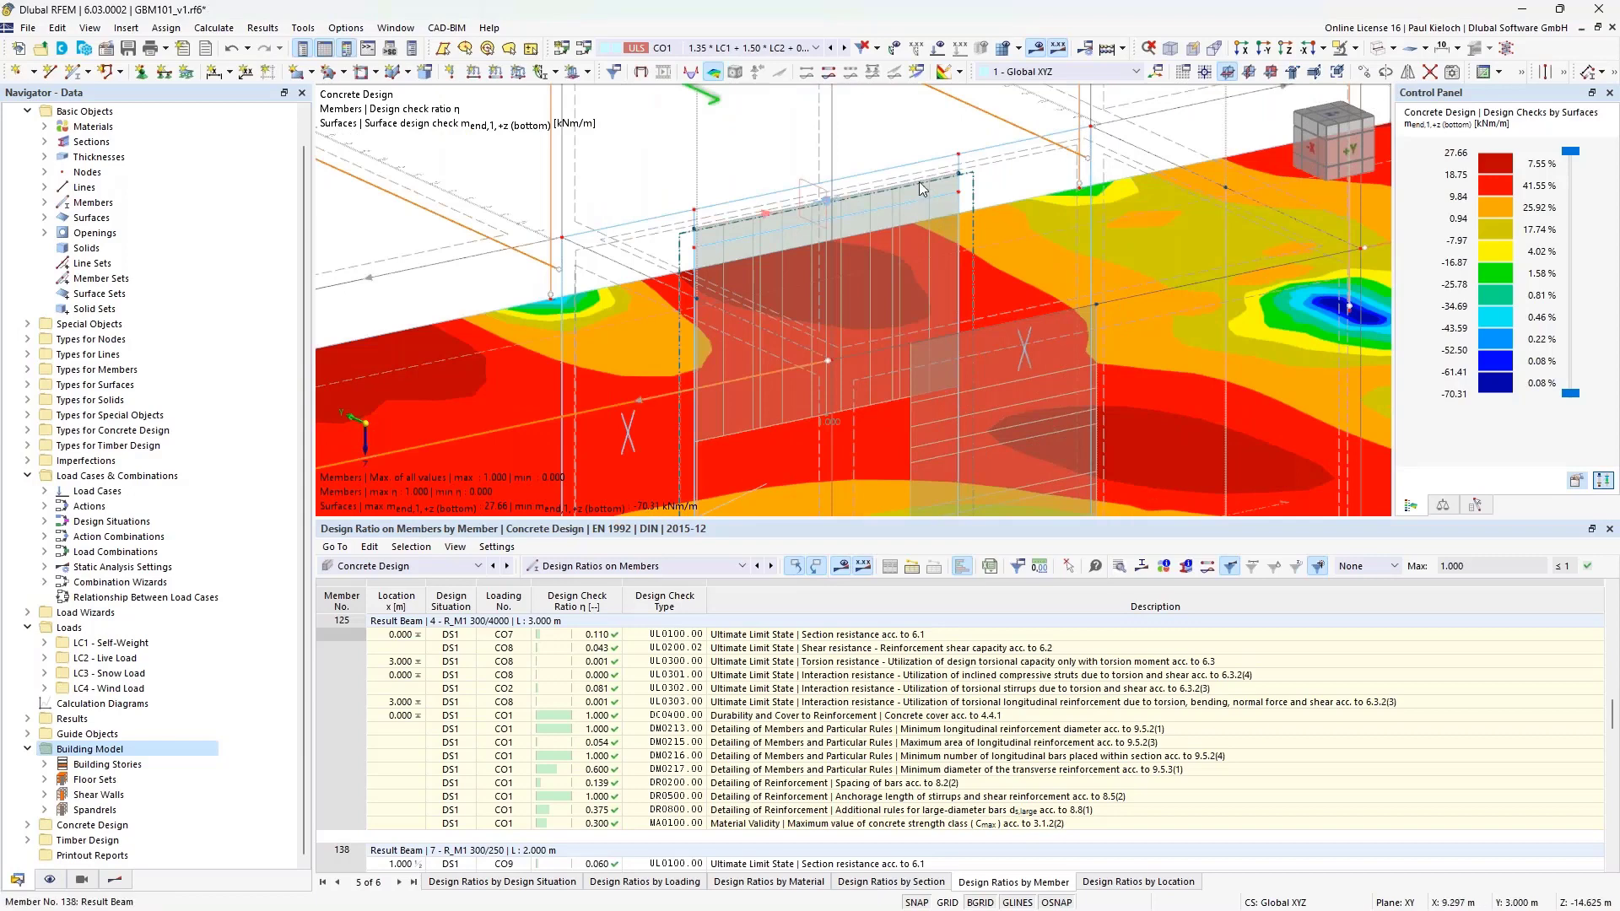
scroll(1192, 731, "down", 6)
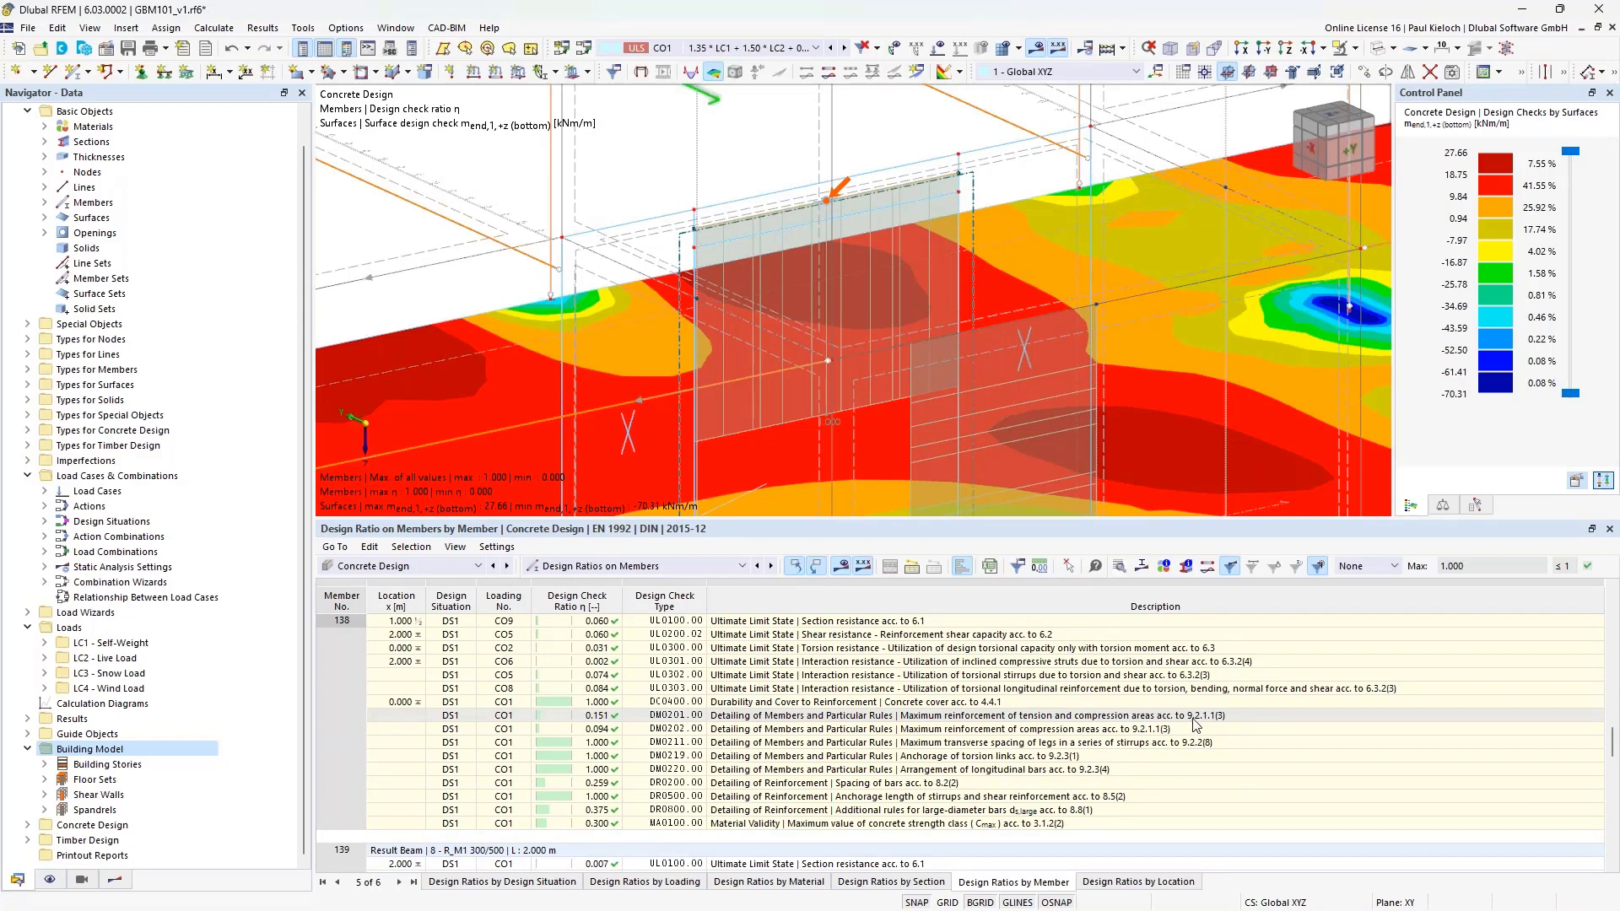
left_click(1193, 718)
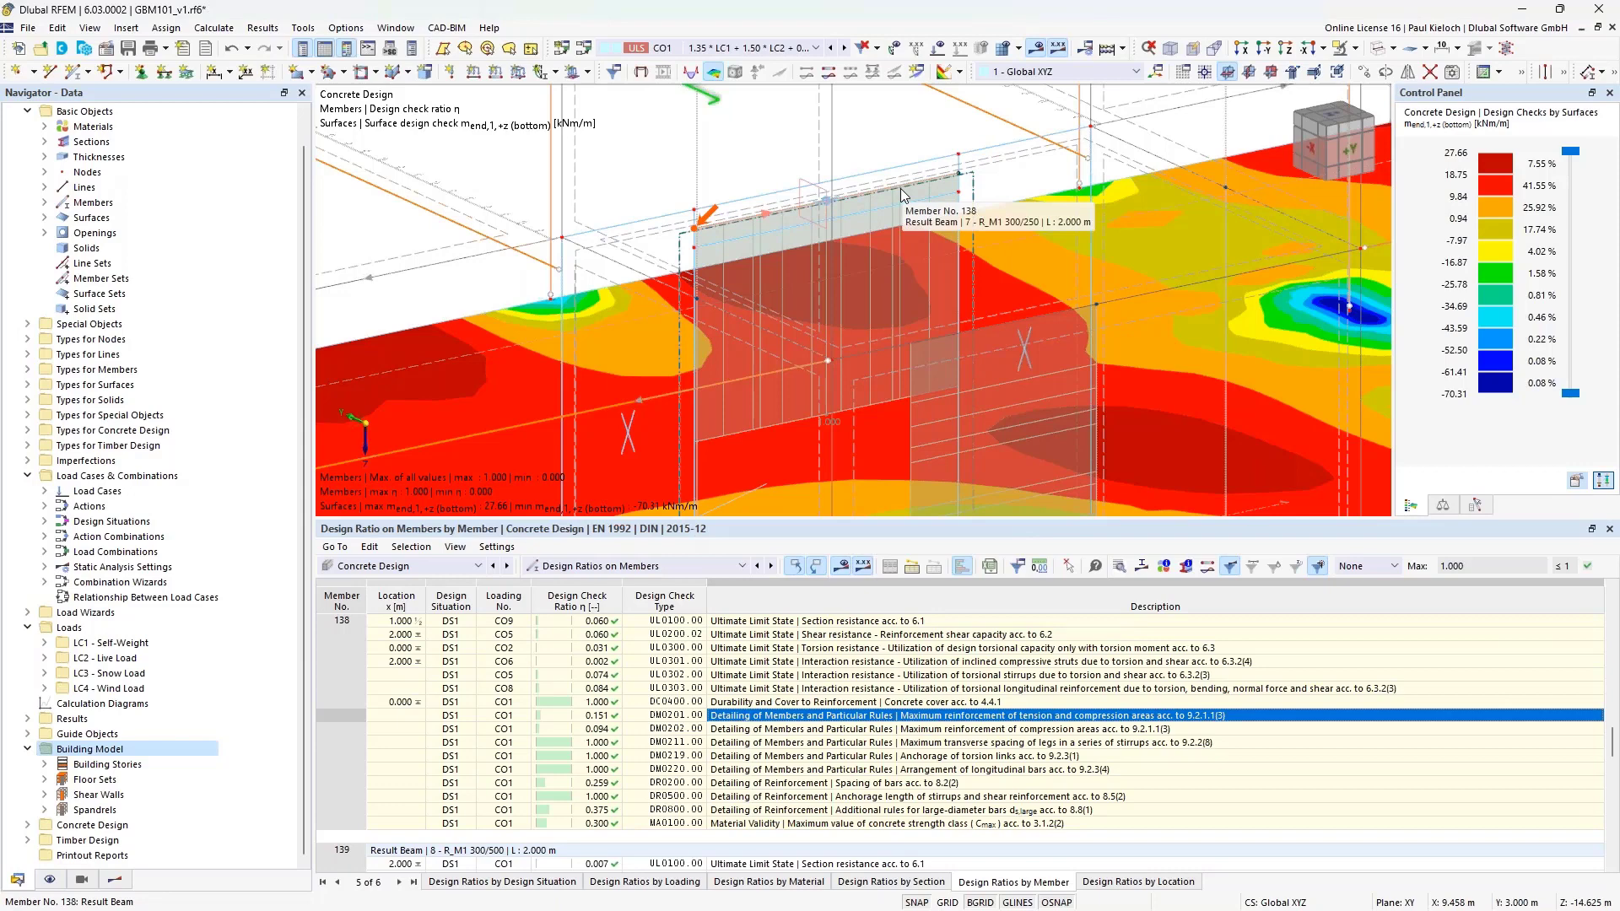
scroll(899, 189, "down", 5)
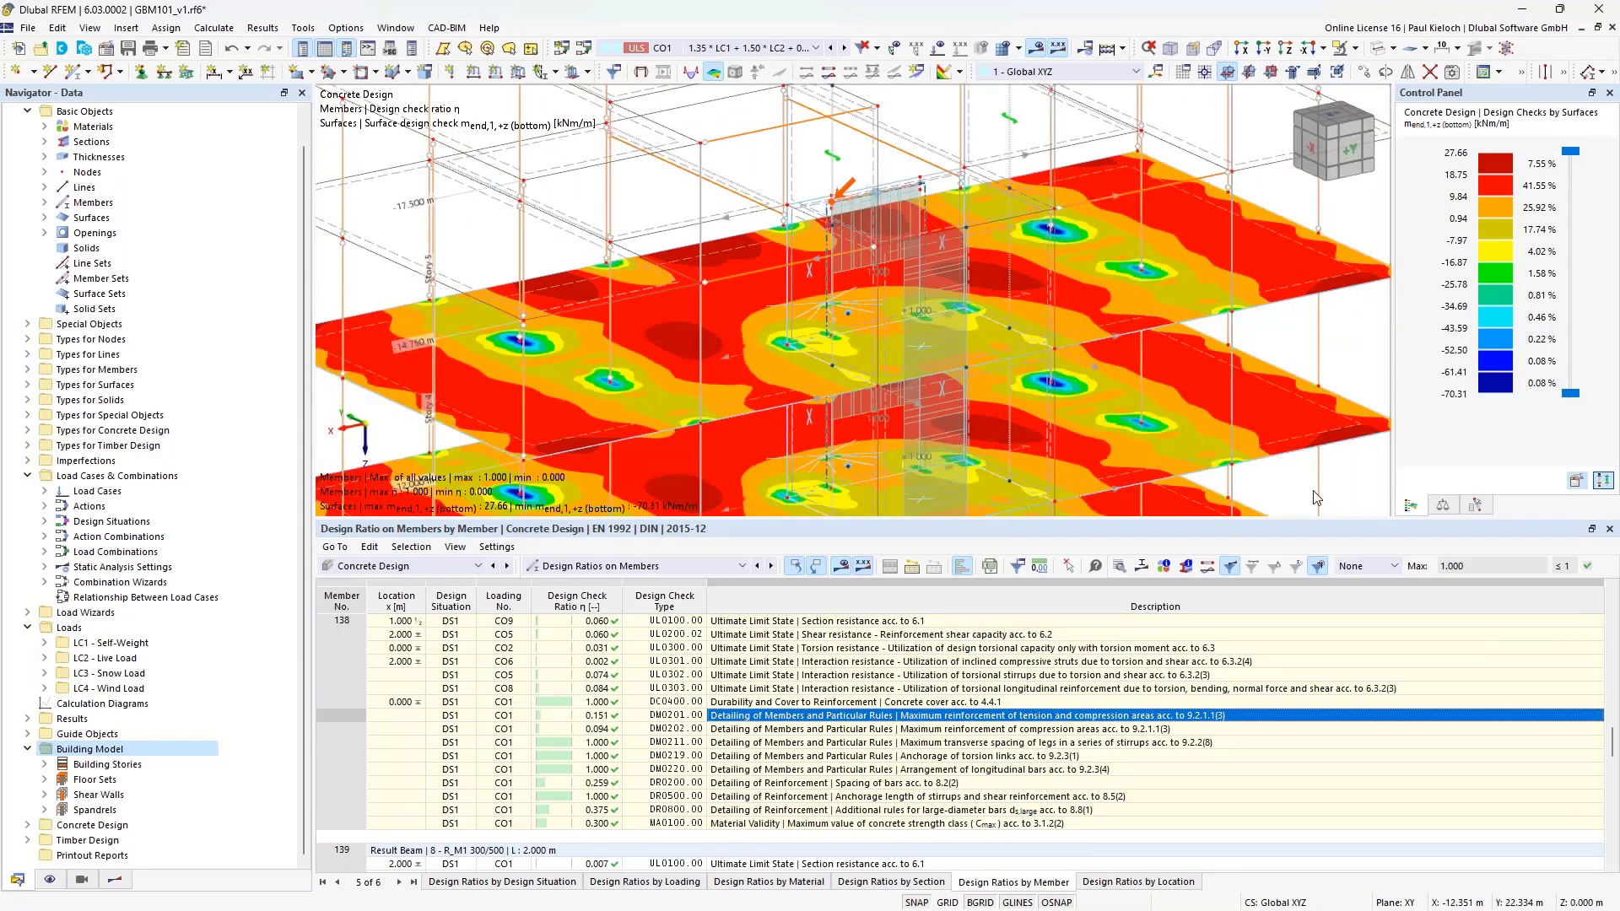
scroll(1313, 498, "down", 3)
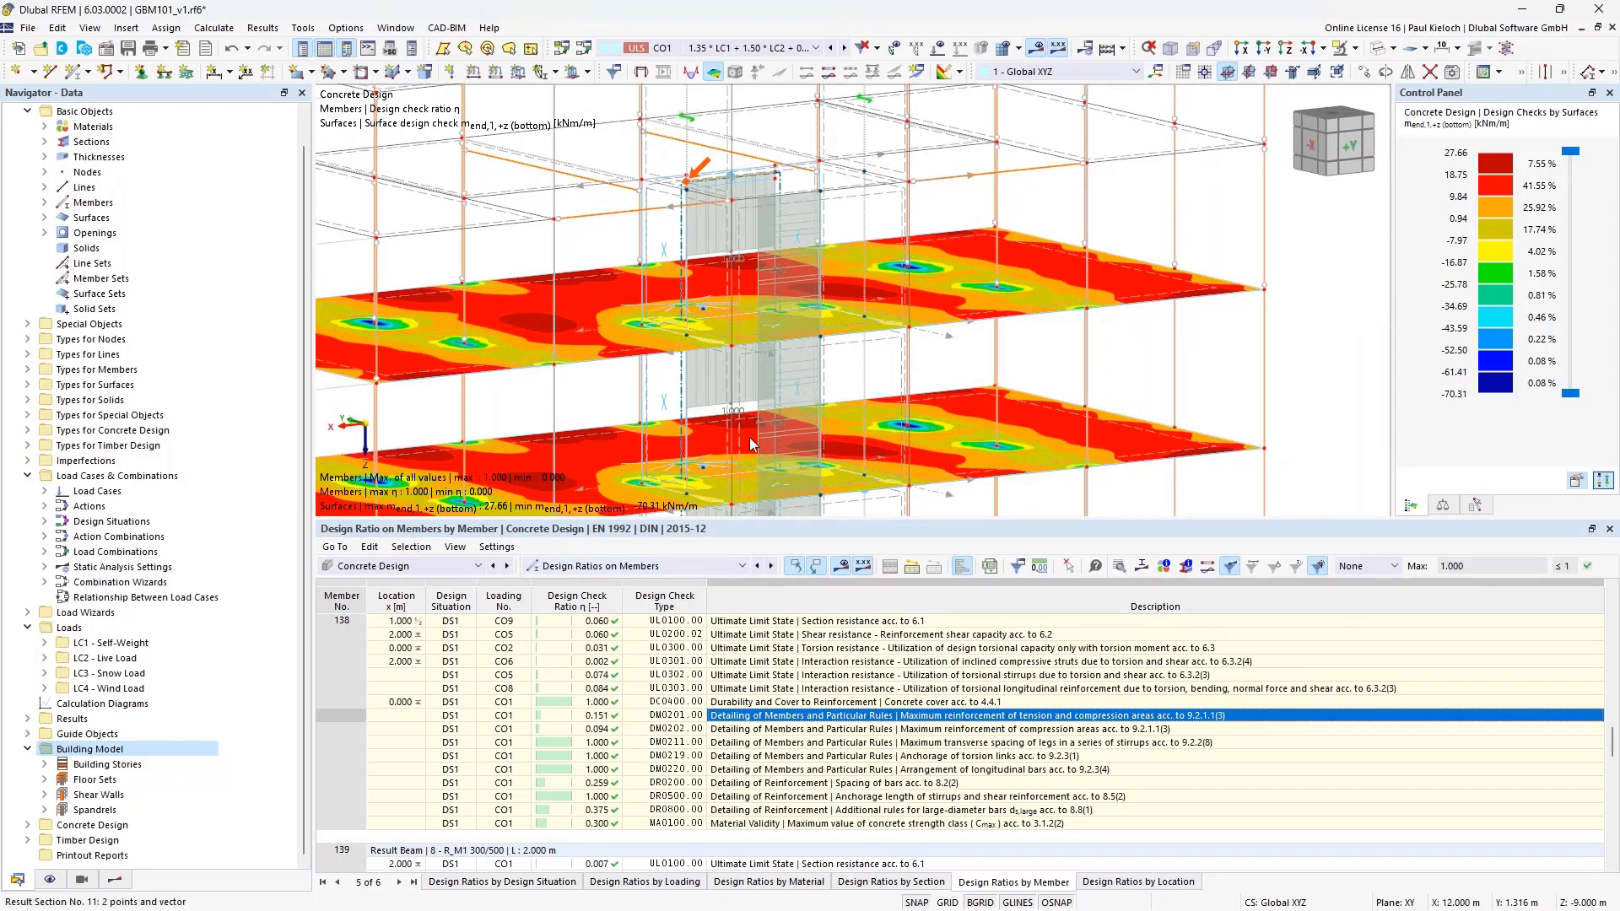
middle_click_drag(1223, 387, 1332, 349)
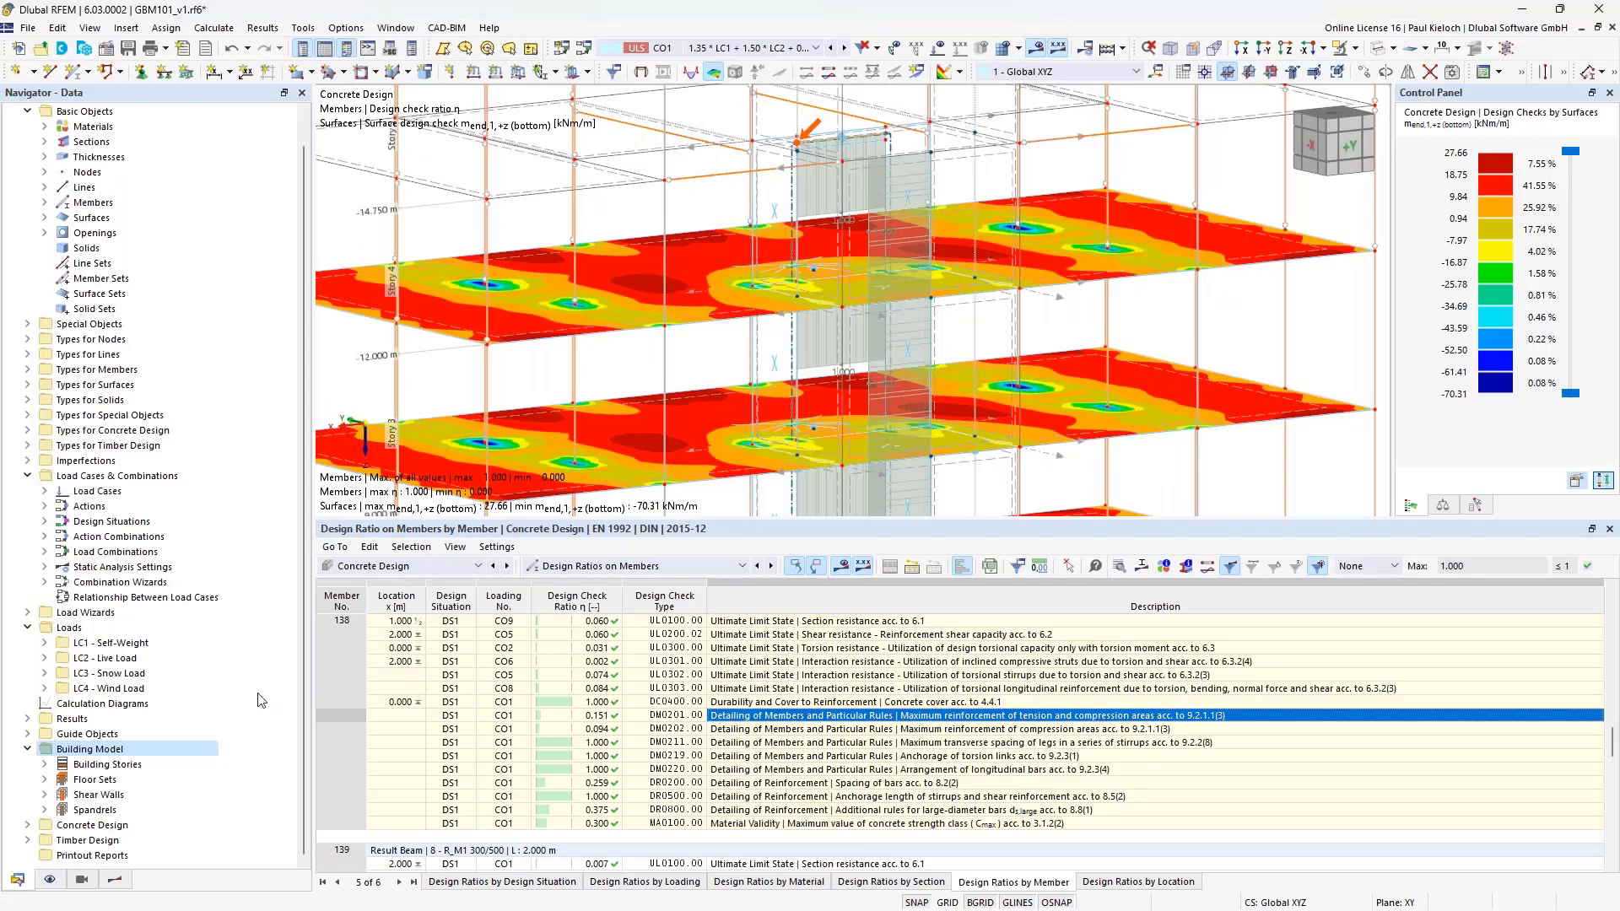
Show the concrete design input data with the objects to design and shrink the table to enlarge the model view.
left_click(592, 567)
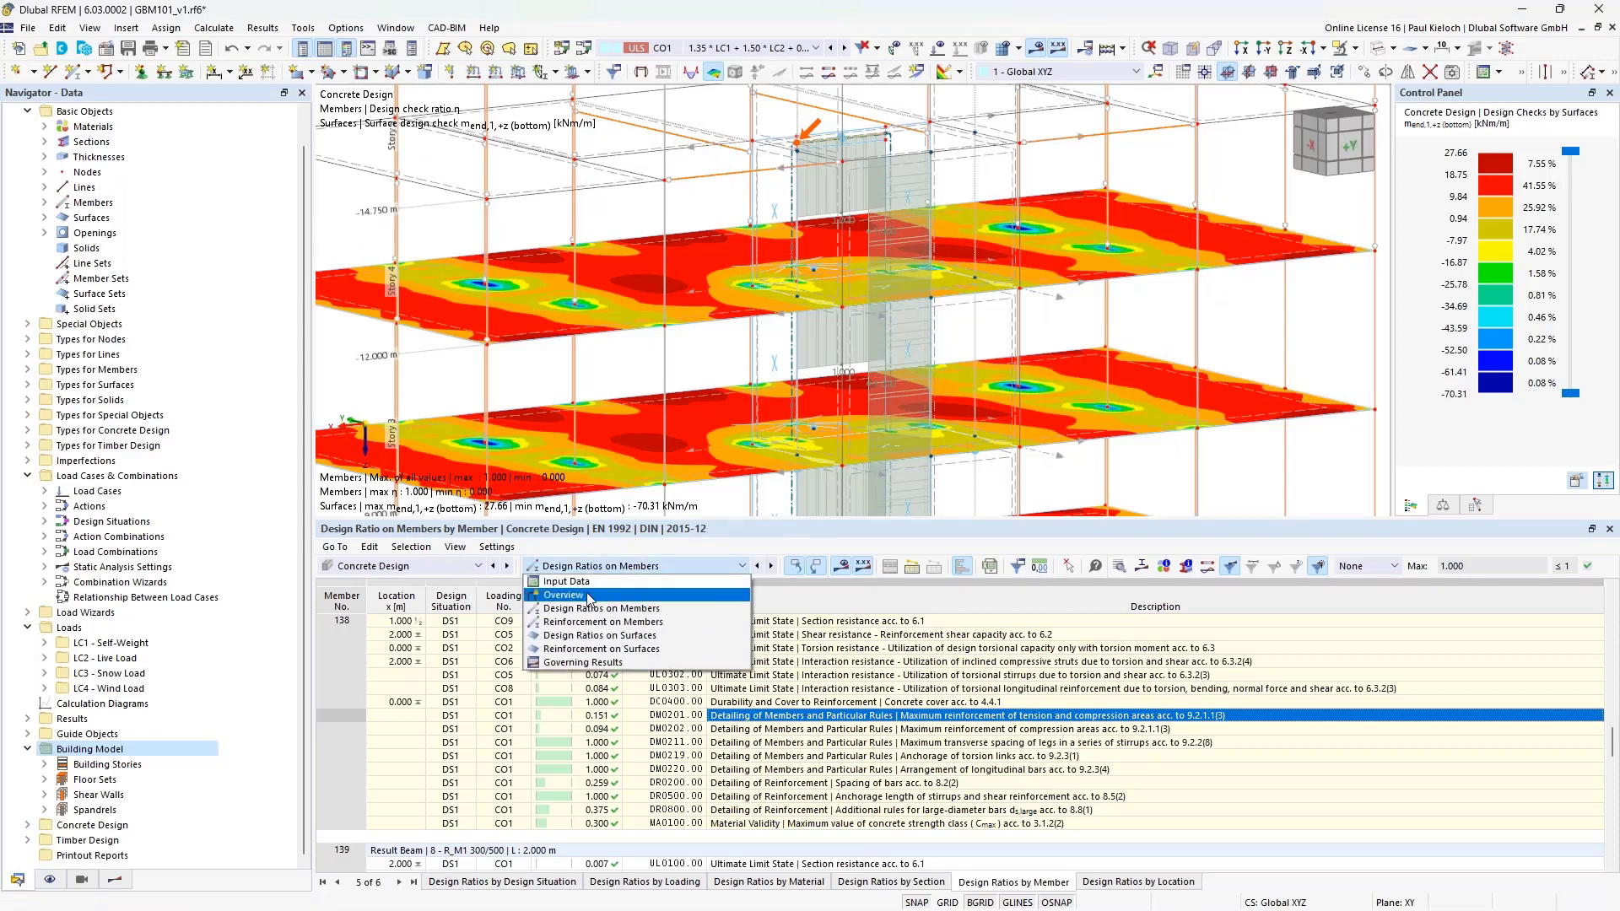
left_click(600, 582)
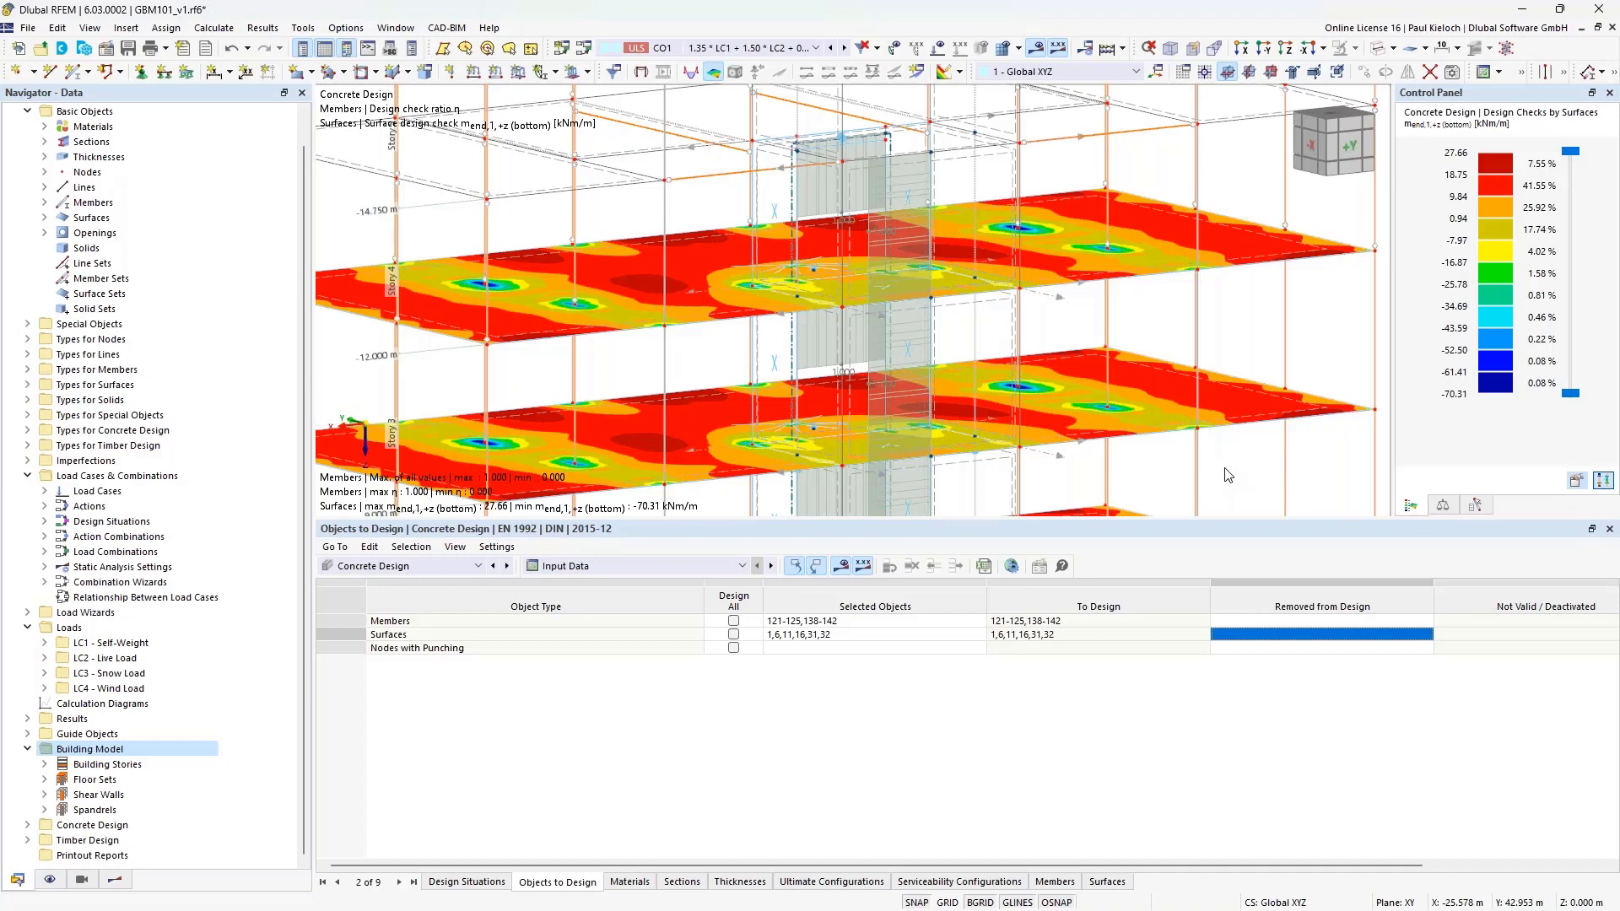
middle_click_drag(1231, 448, 1266, 380)
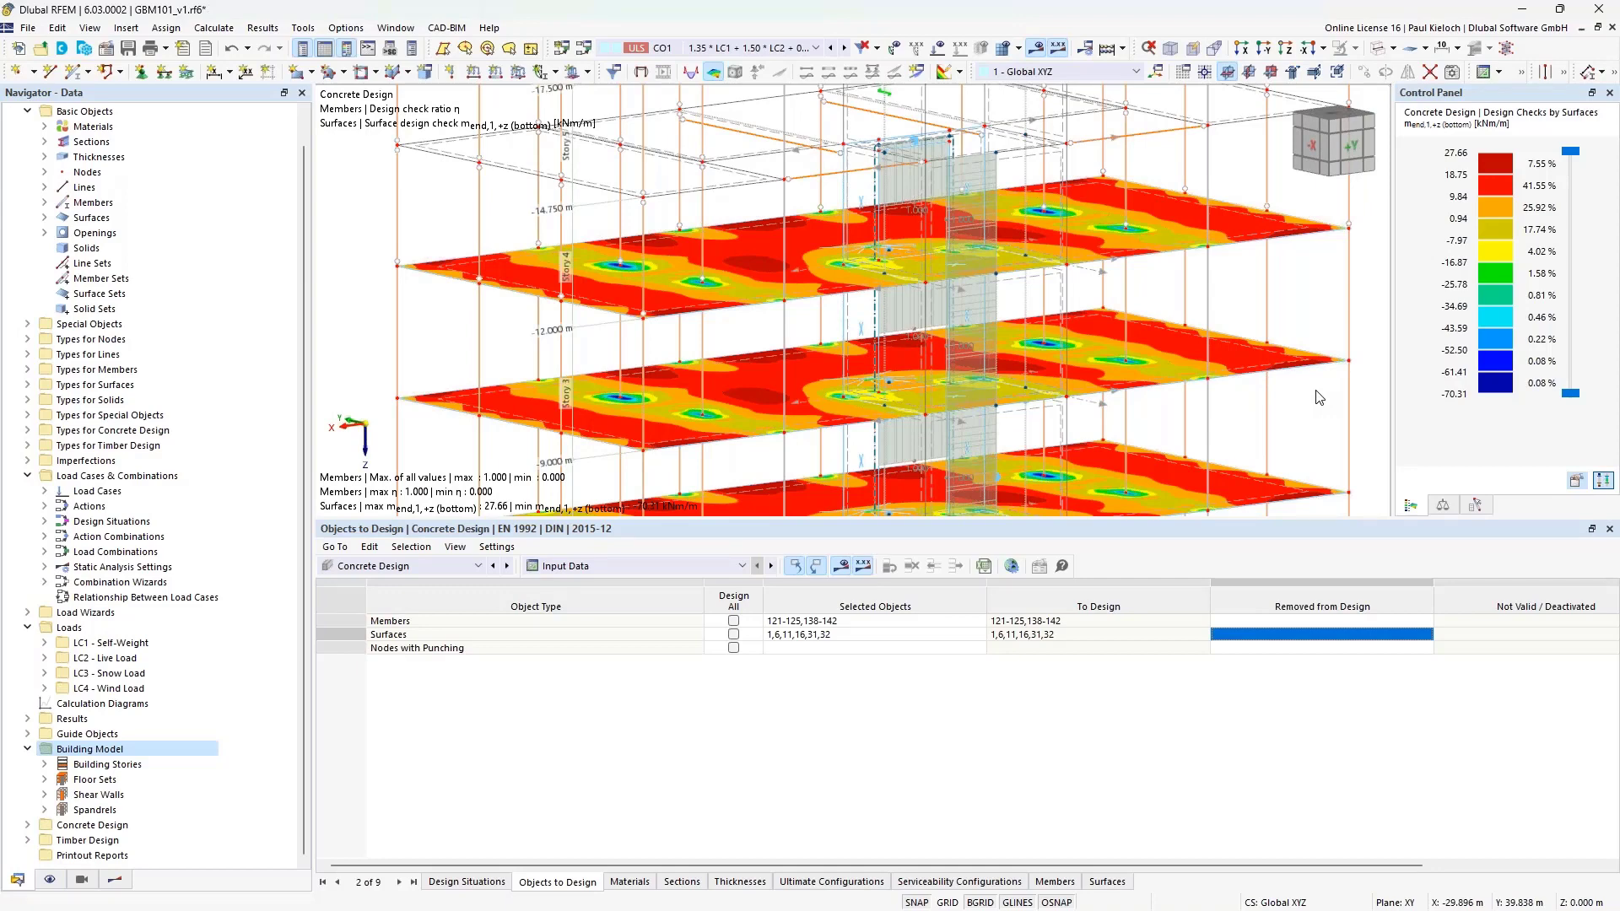
middle_click_drag(1319, 398, 1269, 403)
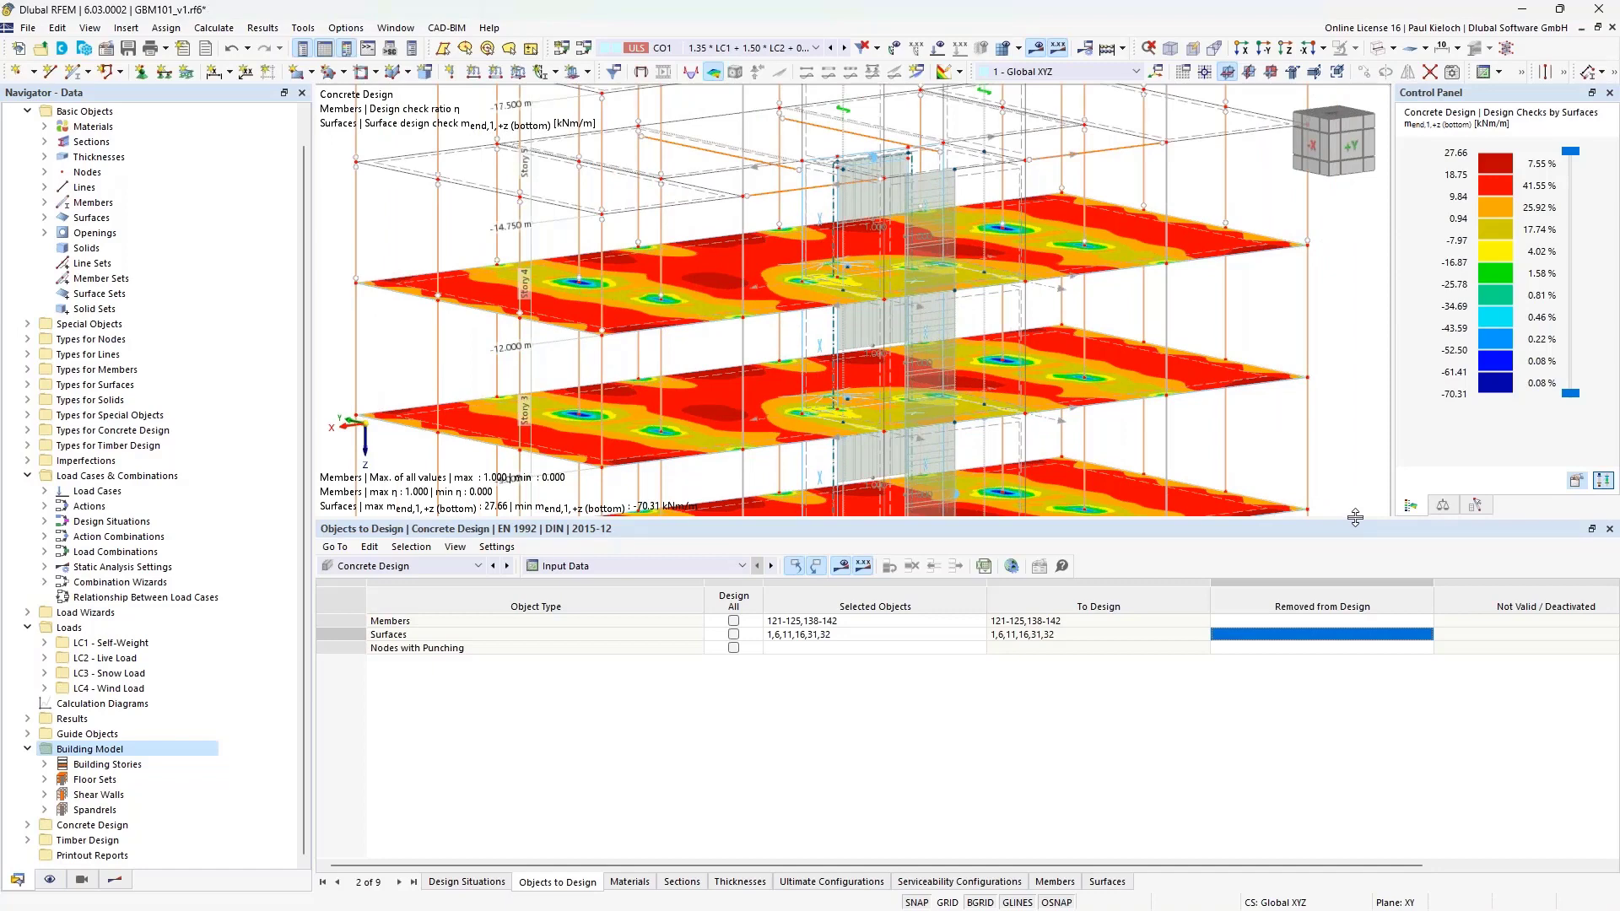
left_click_drag(1355, 518, 1358, 673)
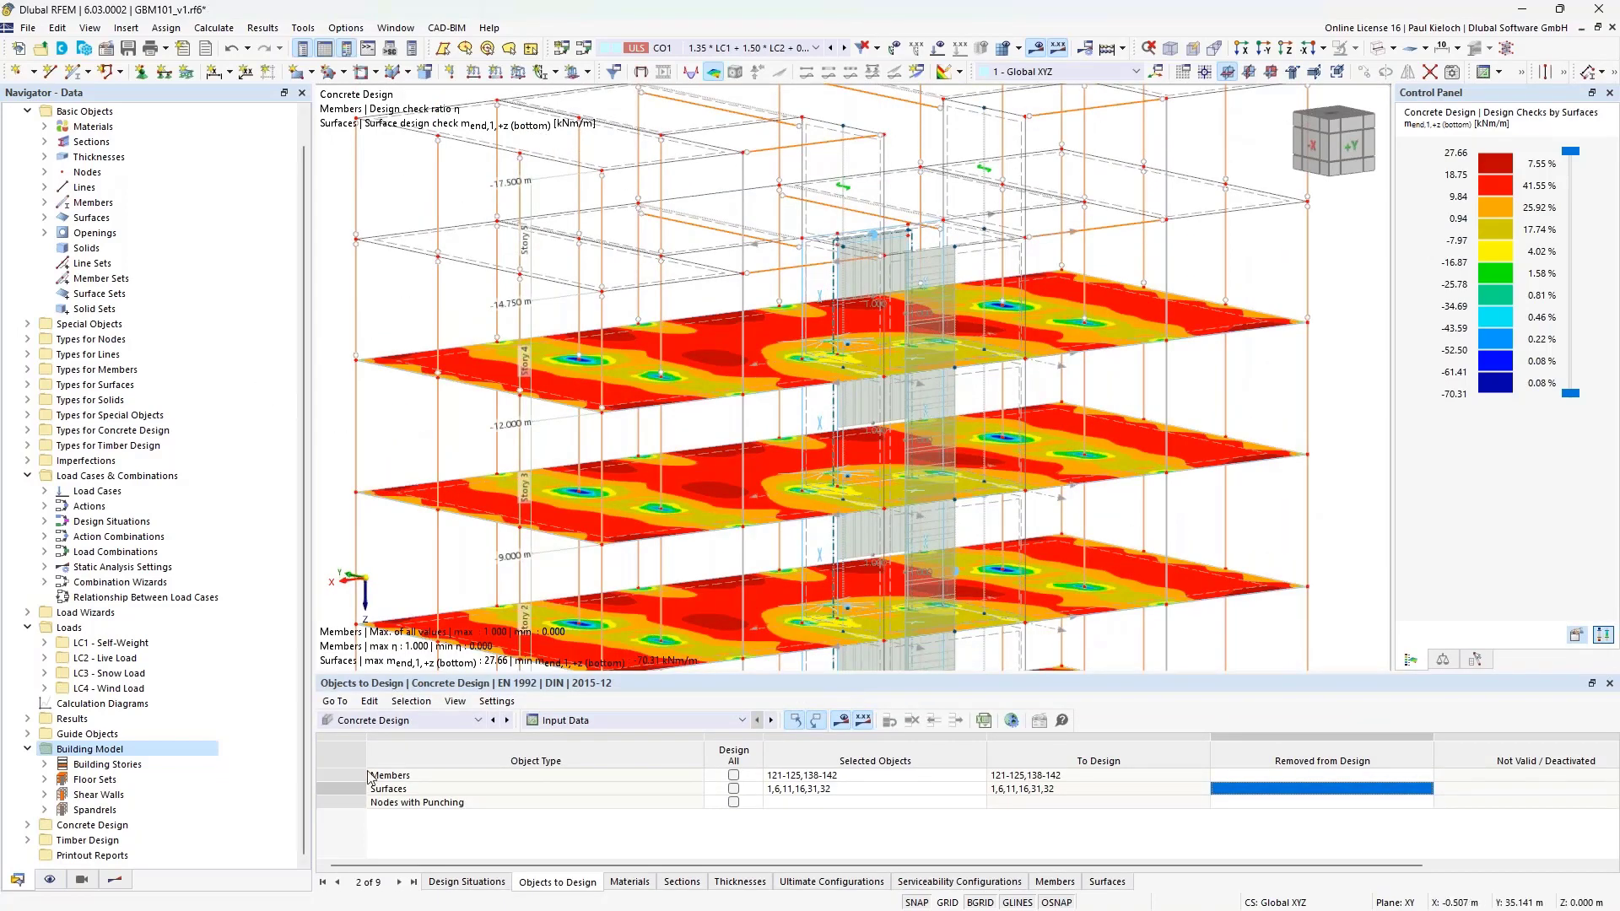
Bring up the concrete design results navigator, turn off the design checks on members and widen the navigator.
left_click(115, 879)
scroll(626, 363, "down", 1)
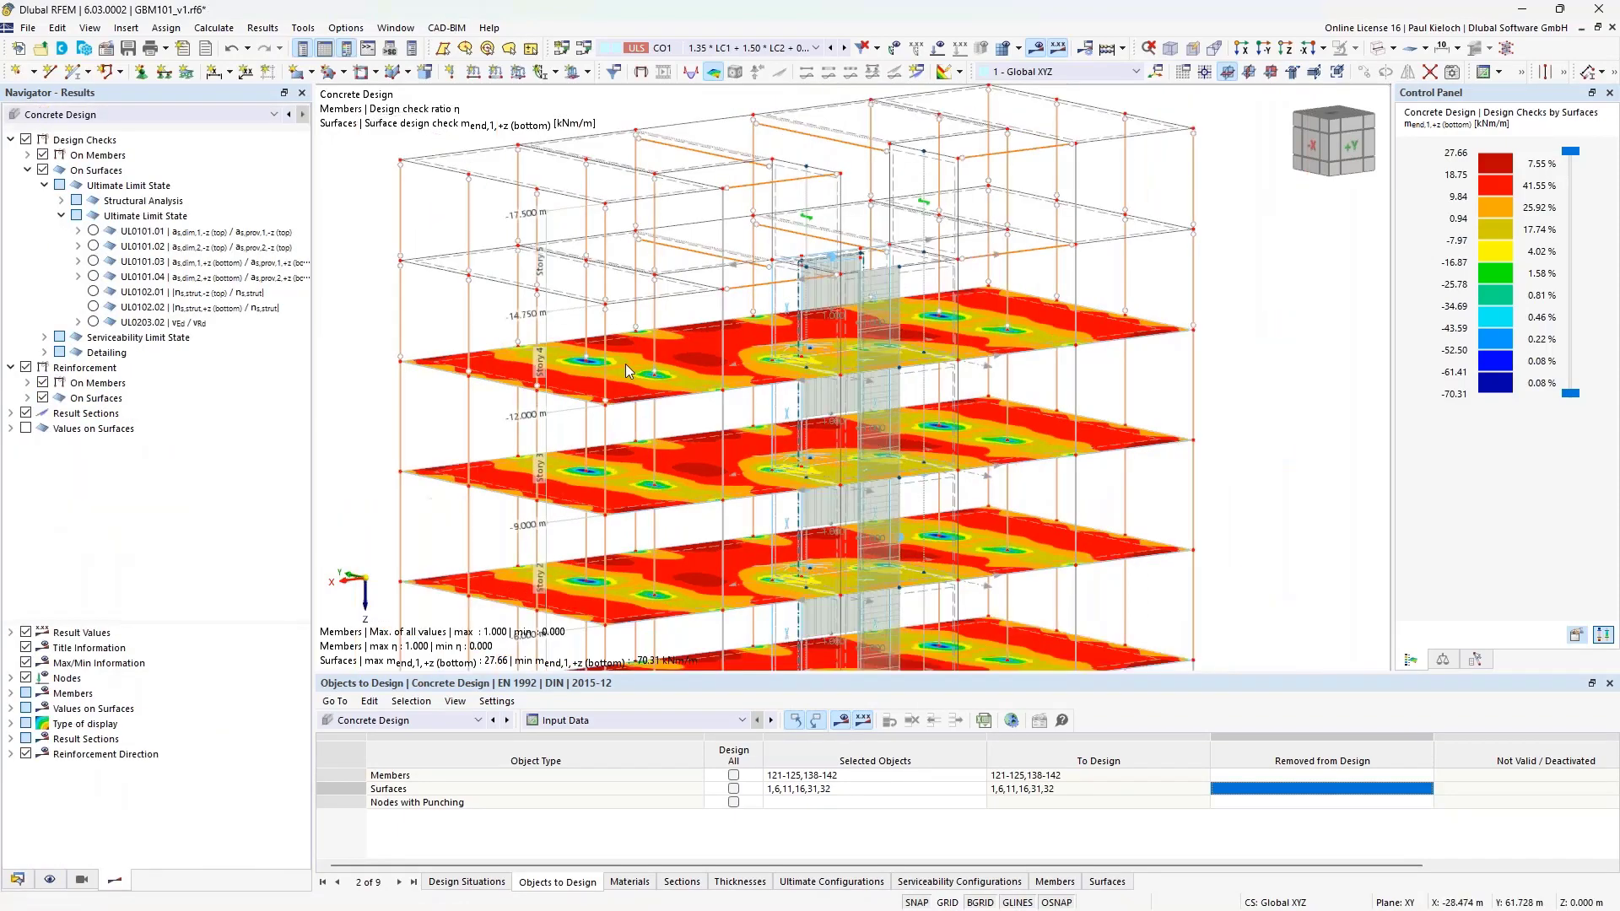
middle_click_drag(625, 363, 895, 399, "ctrl")
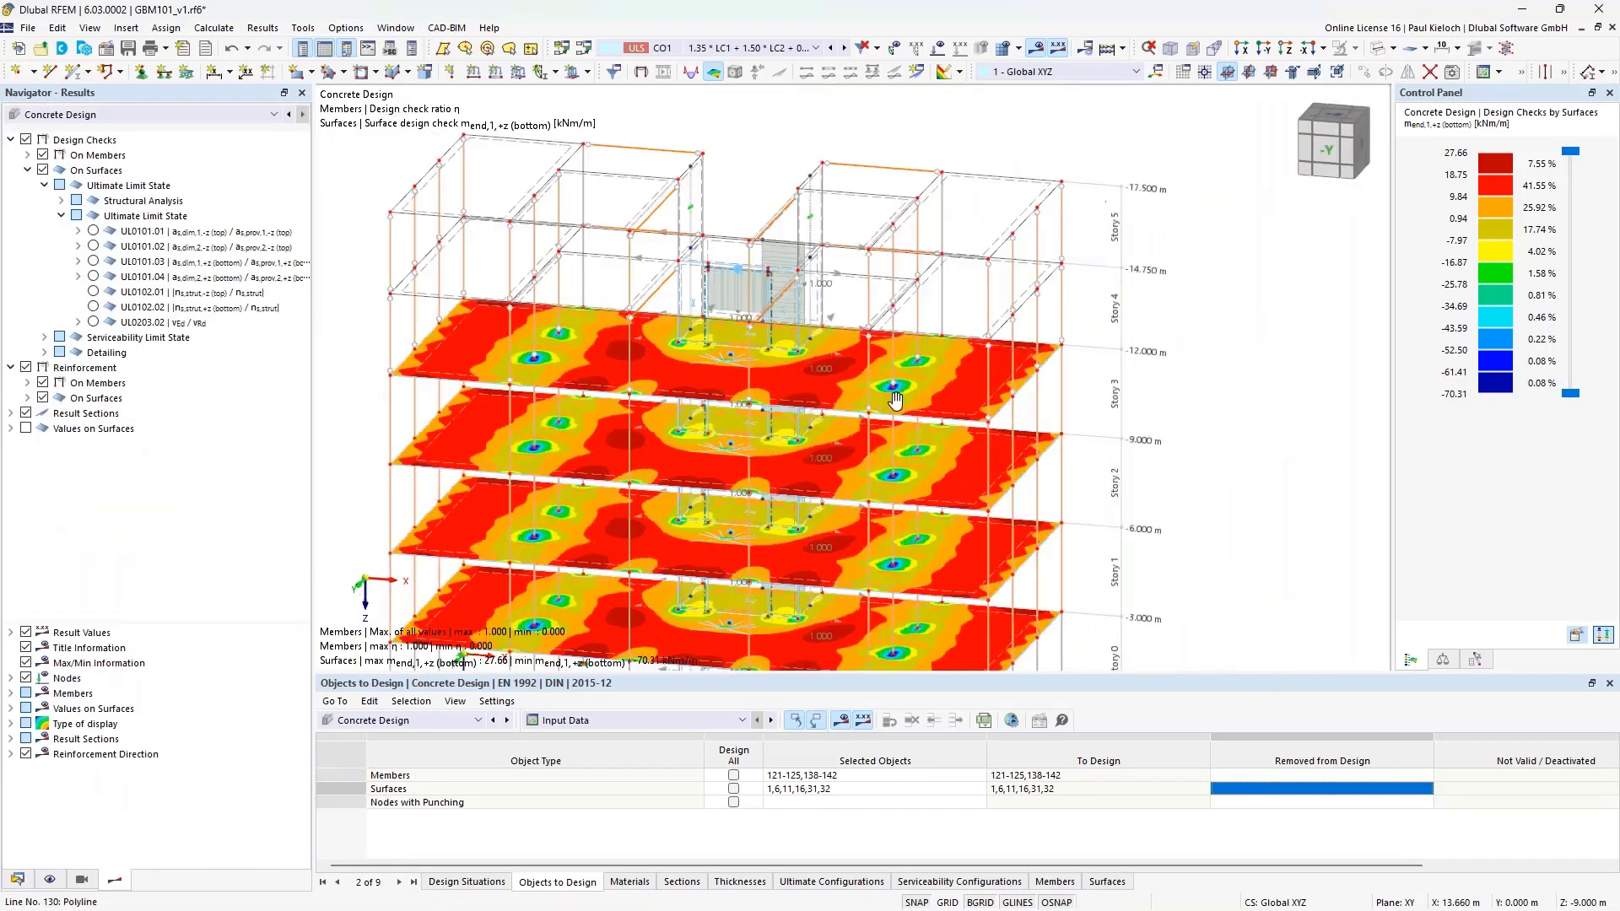
left_click(42, 155)
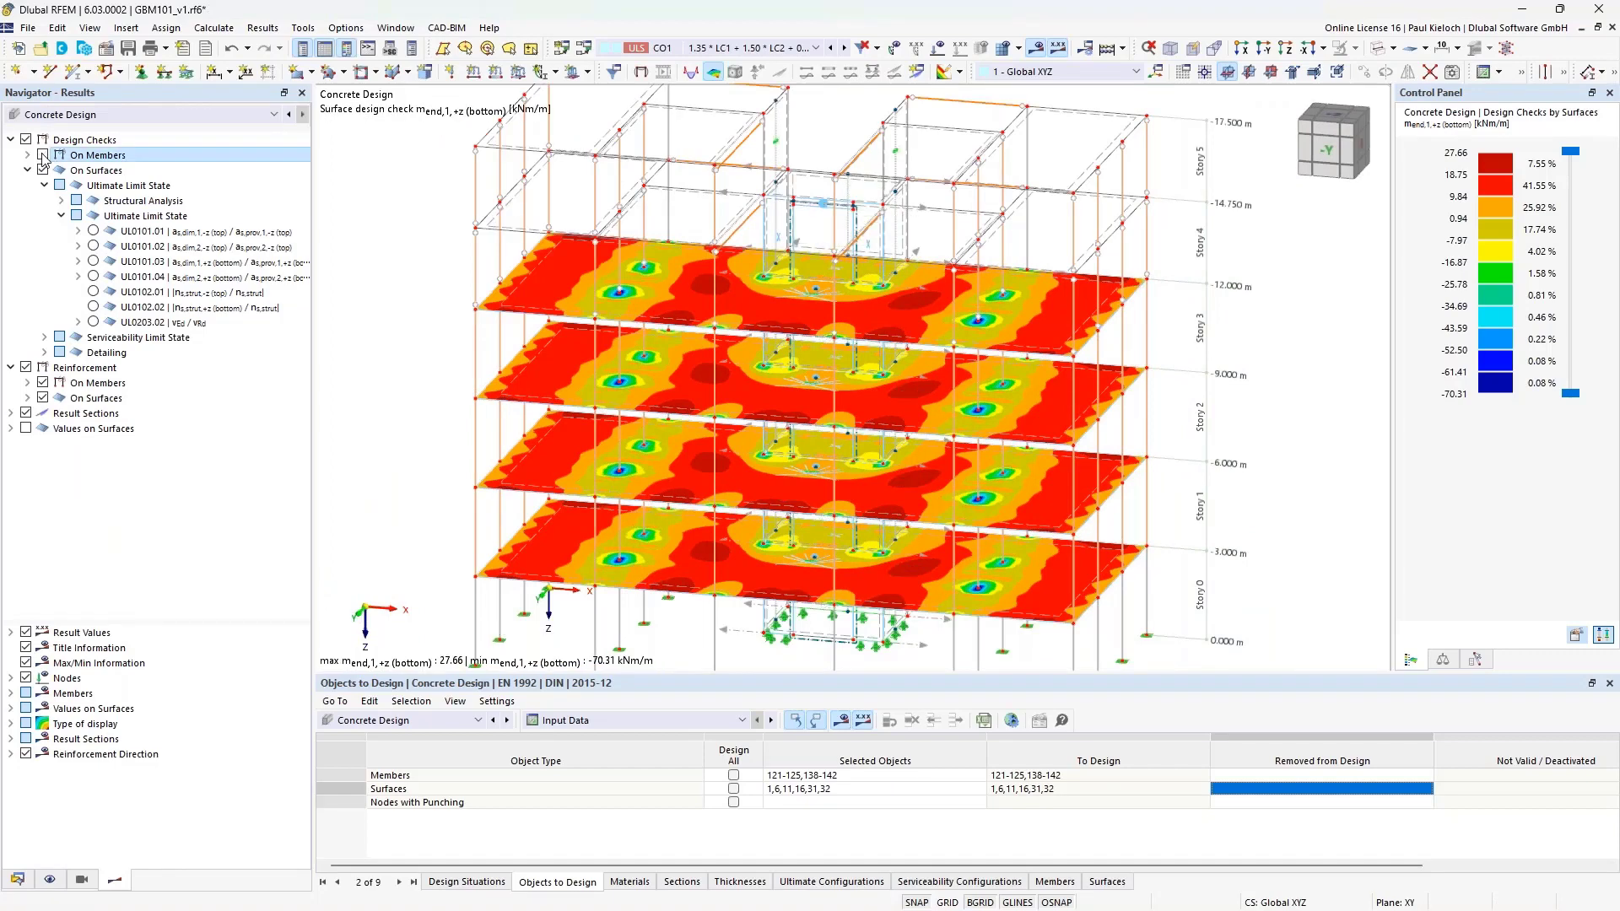
left_click(124, 171)
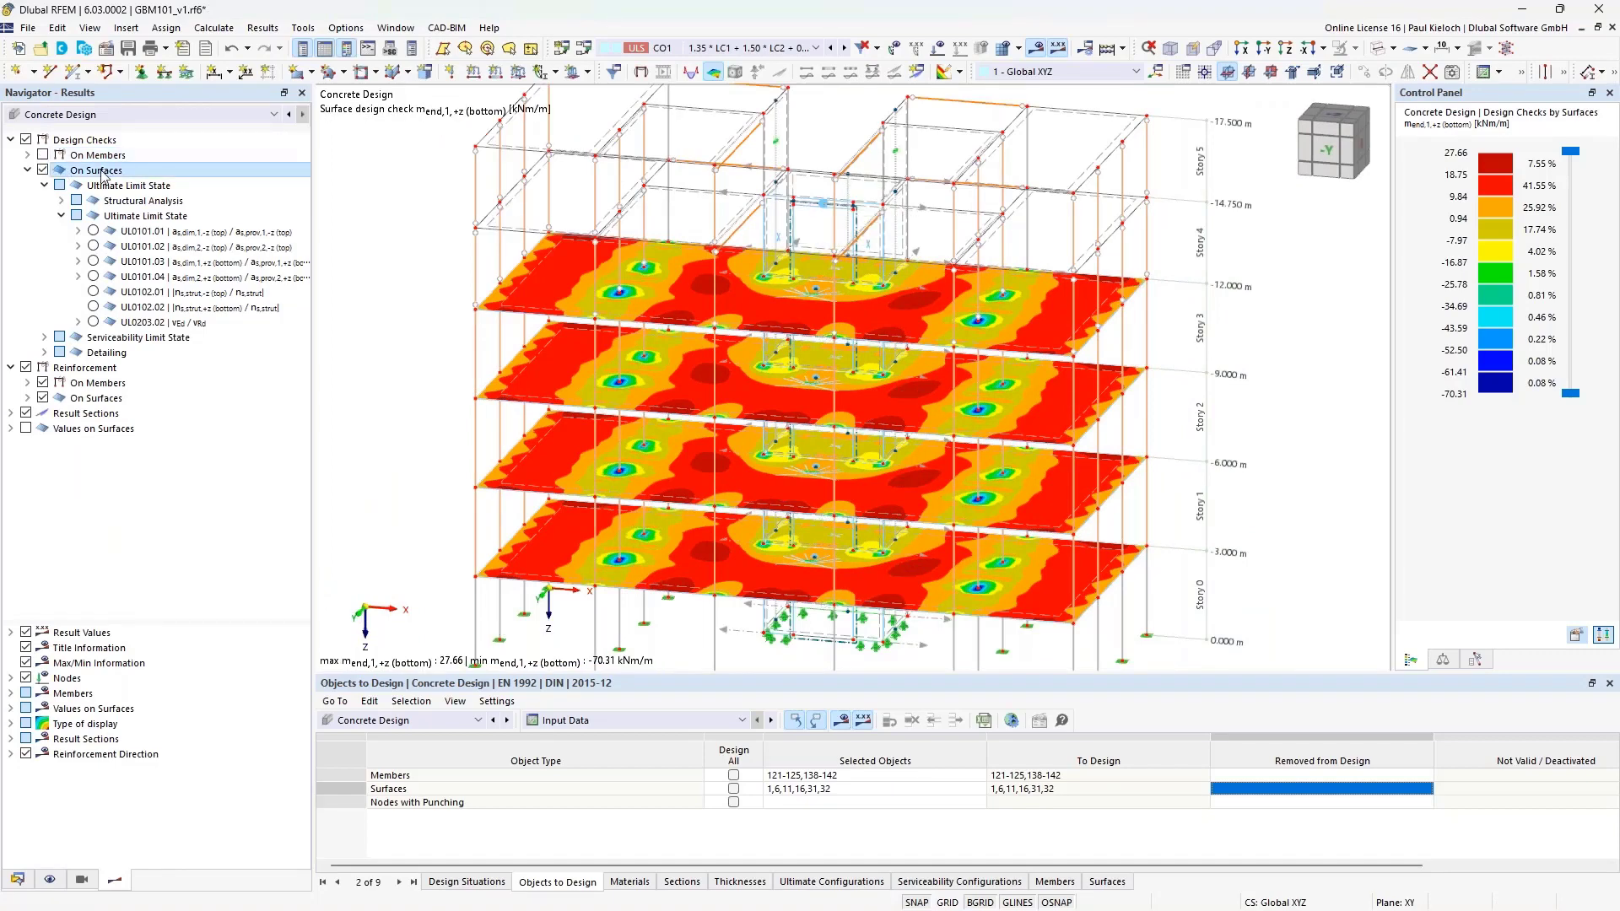
middle_click_drag(1181, 366, 1210, 328, "ctrl")
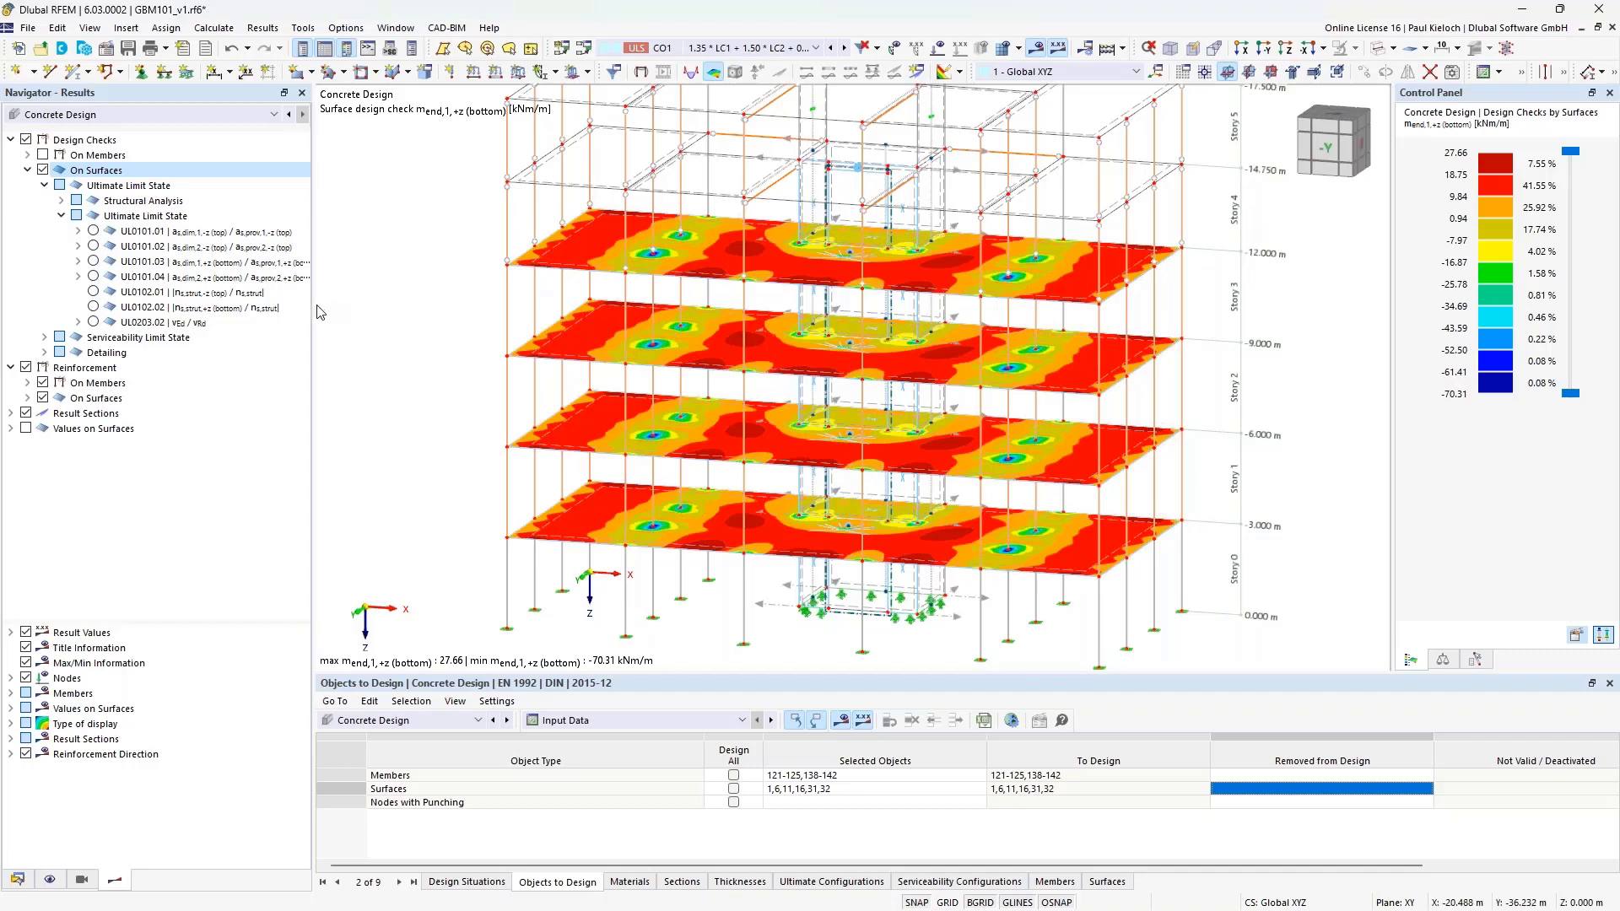
left_click_drag(313, 308, 352, 308)
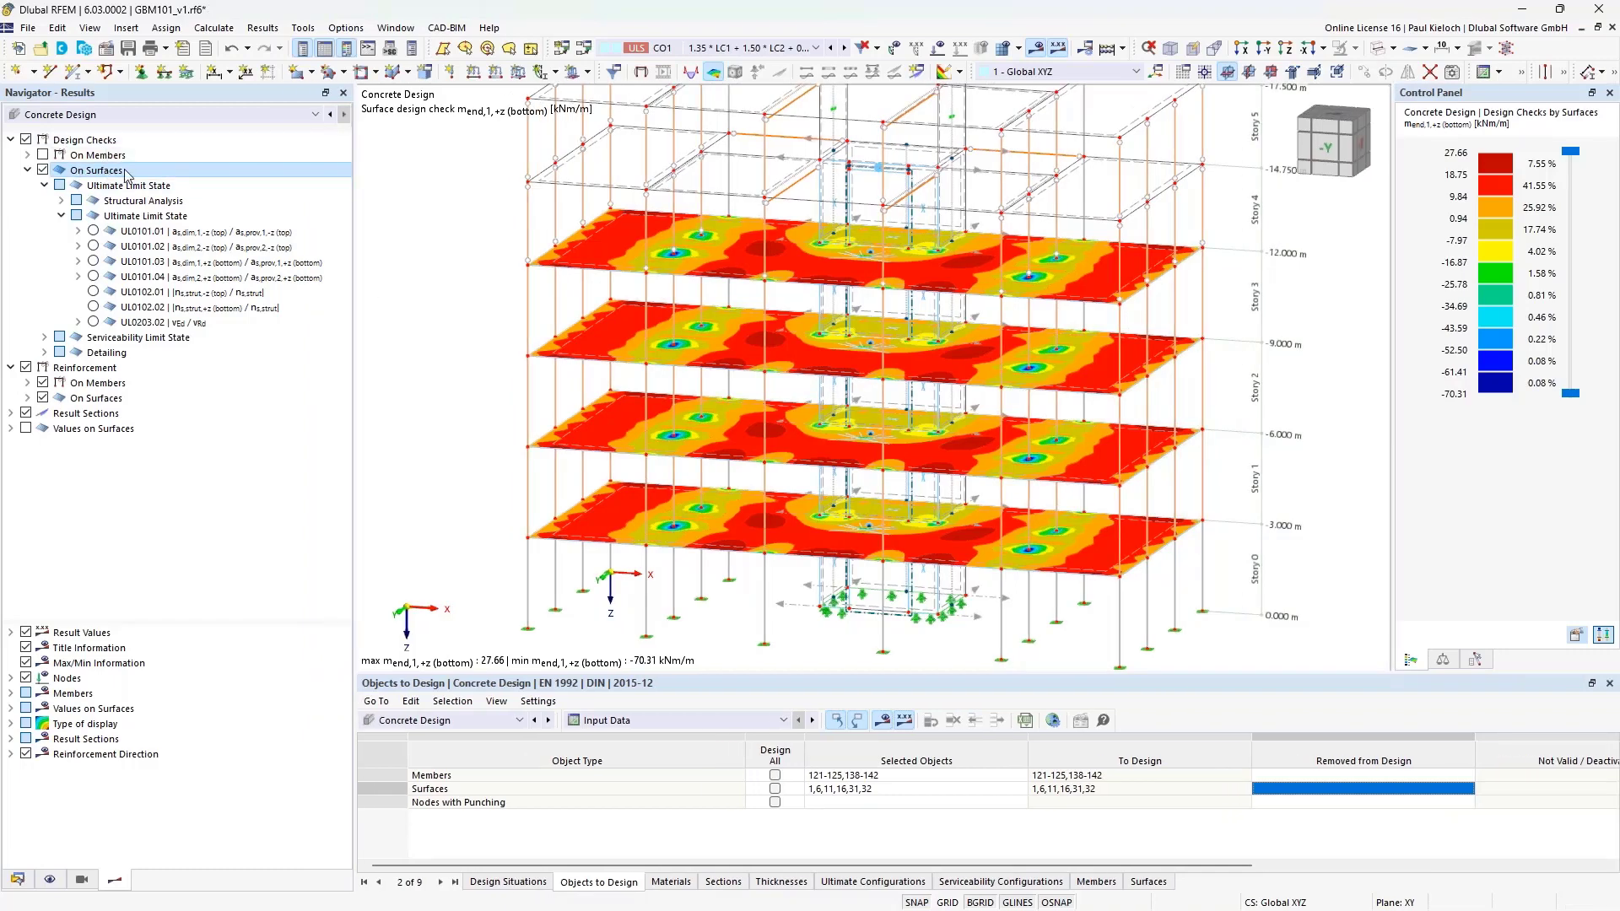
Display the ultimate limit state check UL0101.03, the bottom reinforcement ratio in direction 1, on the surfaces.
left_click(143, 216)
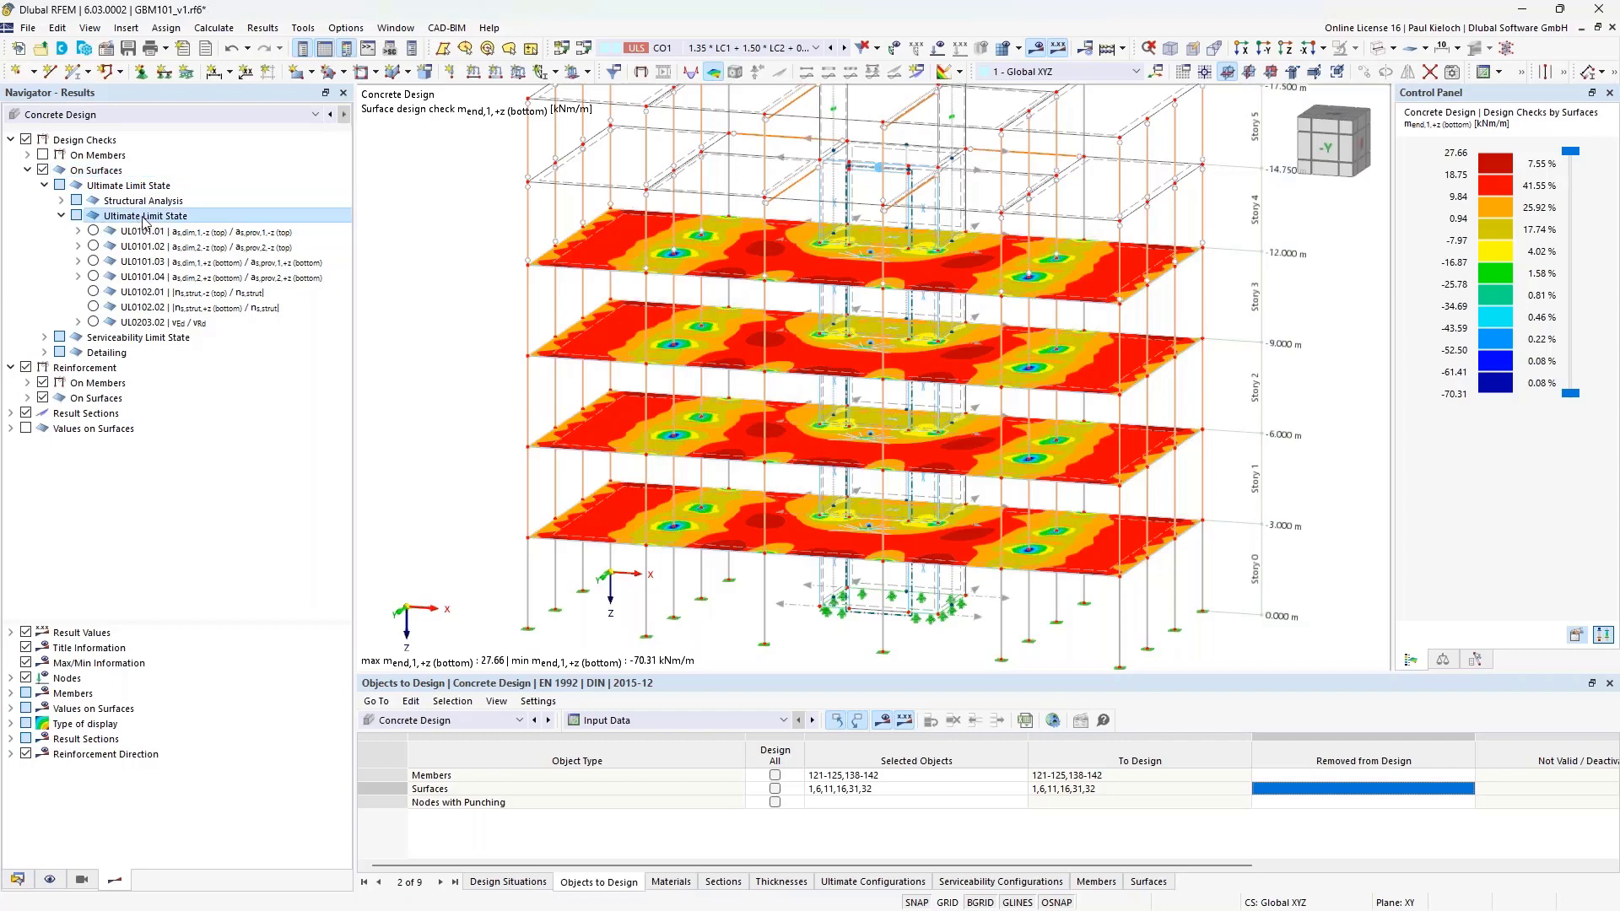
left_click(93, 261)
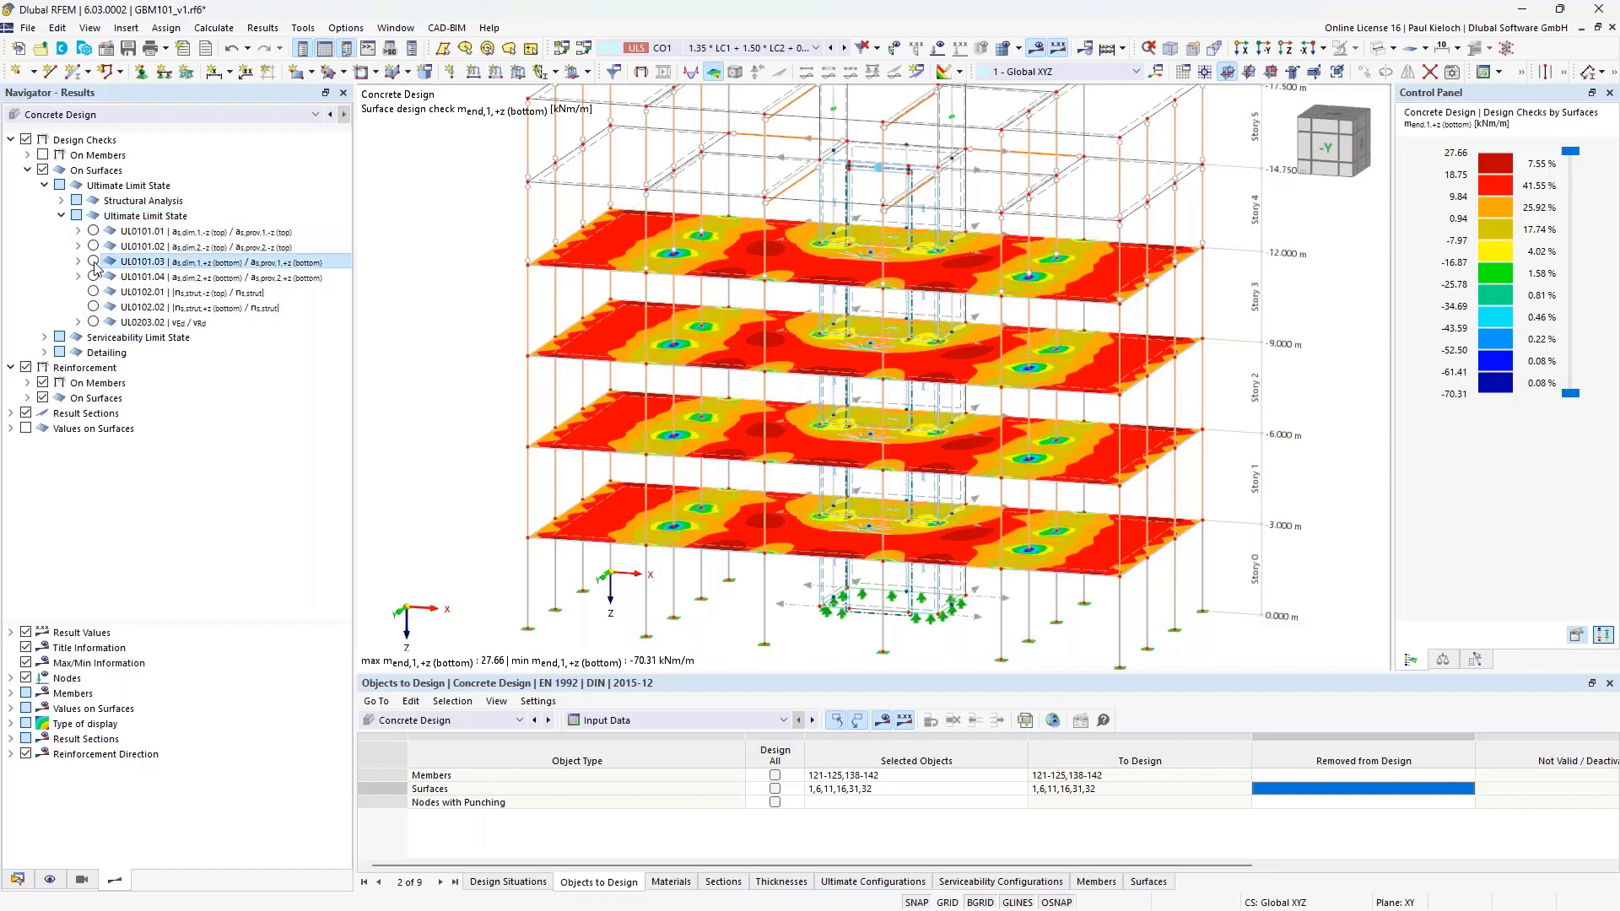
middle_click_drag(1105, 341, 1132, 306, "ctrl")
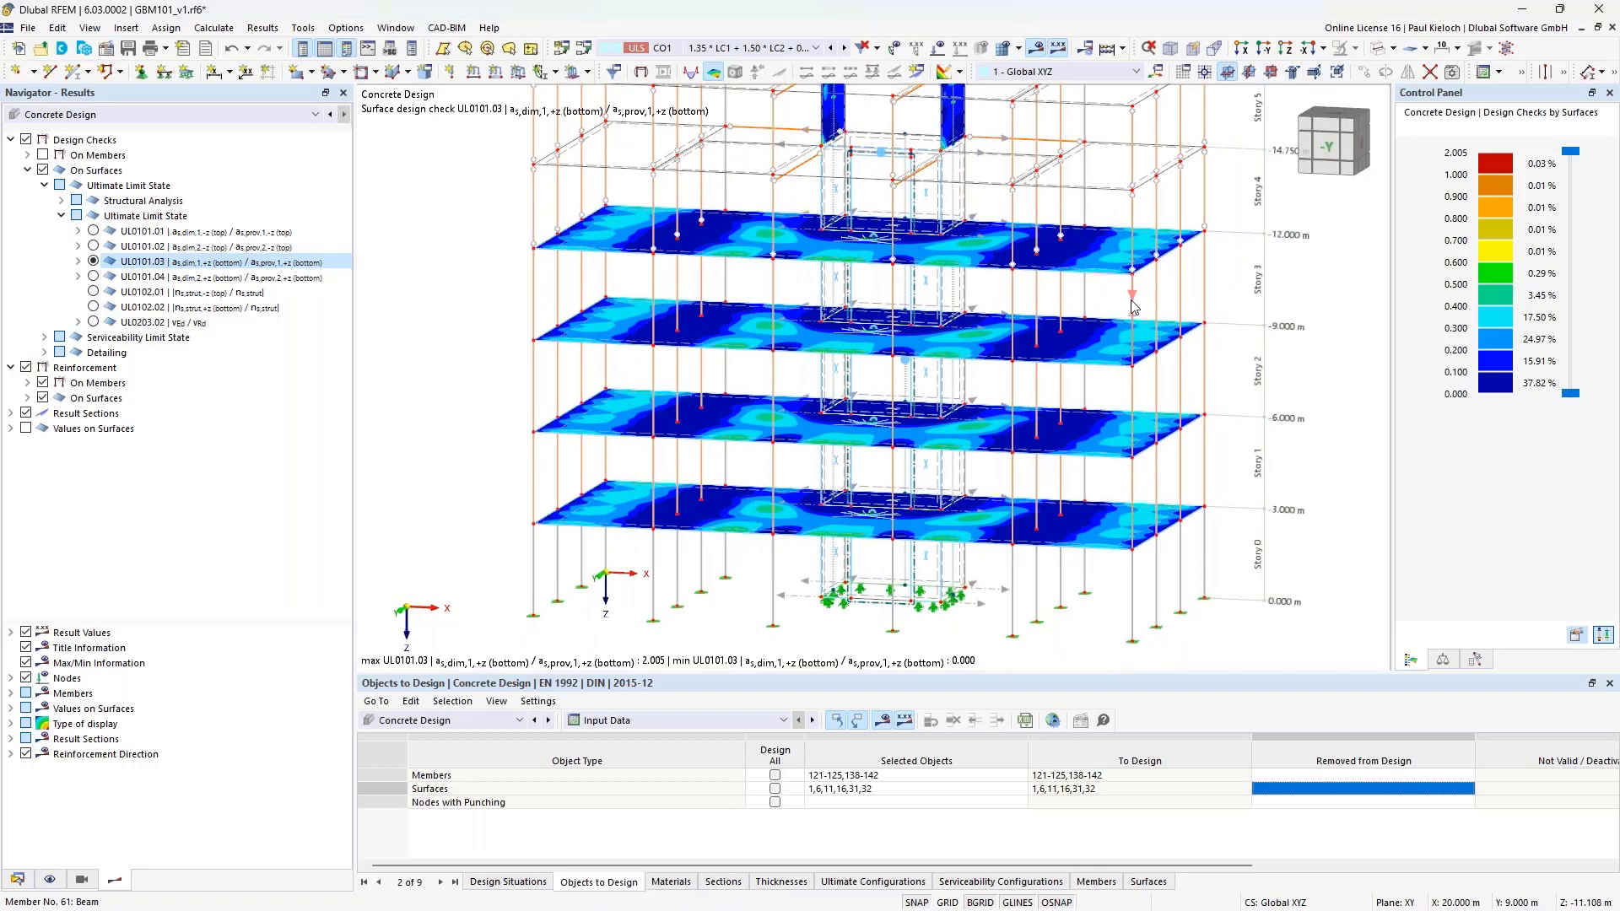
Display the required bottom reinforcement a_s,dim,1,+z on the surfaces and inspect its distribution on the topmost walls and floor slab.
left_click(78, 262)
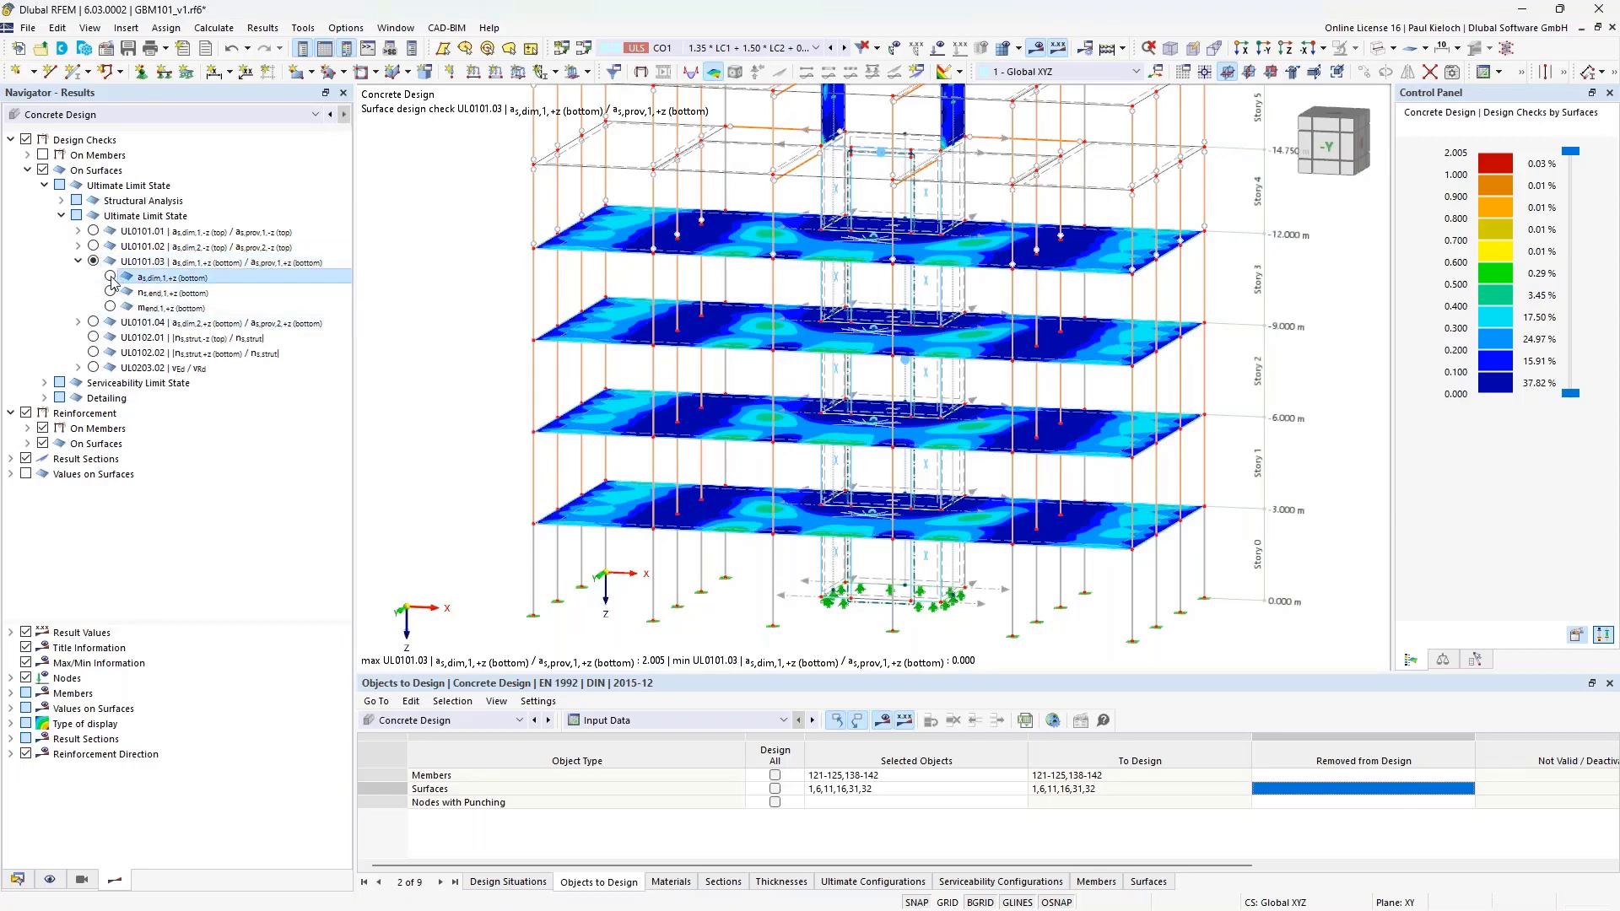
left_click(110, 277)
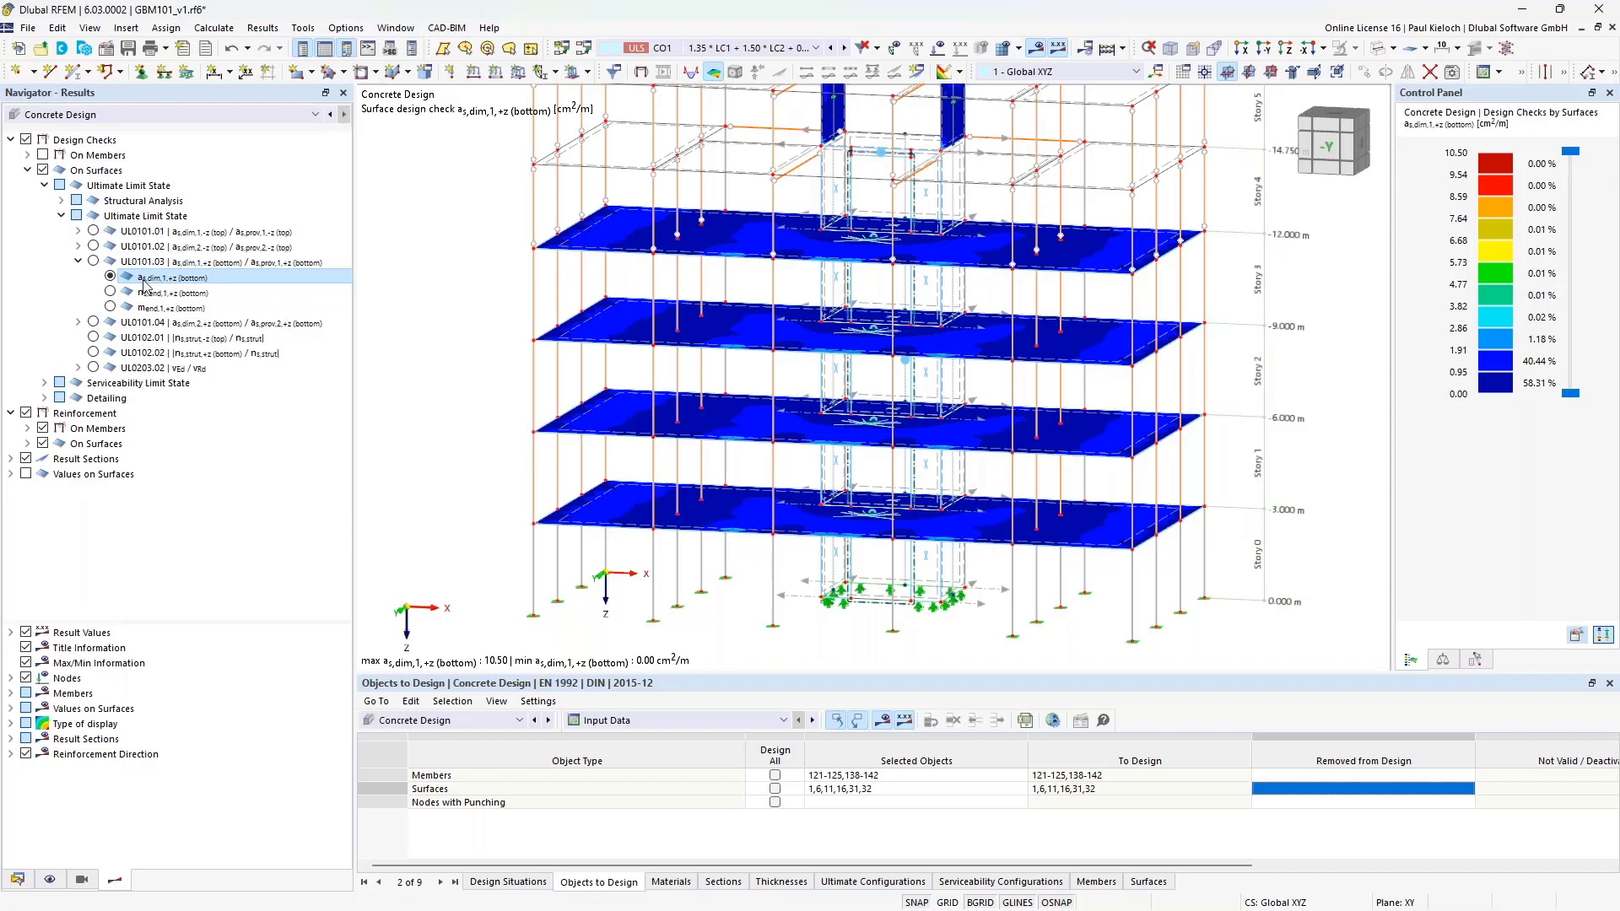
left_click(172, 293)
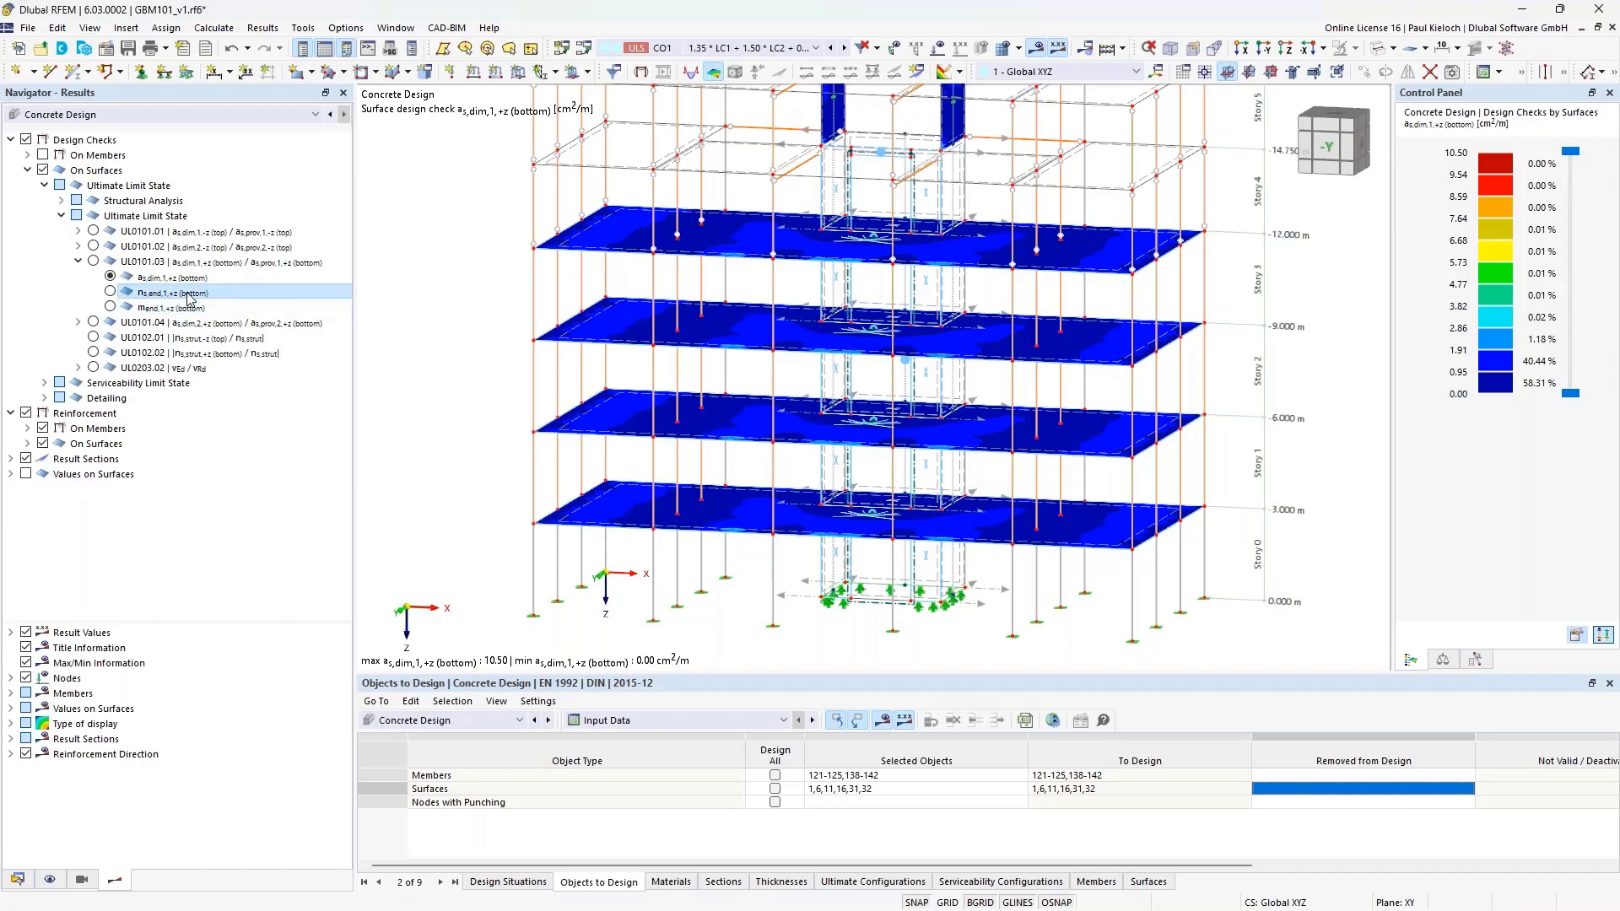
left_click(187, 308)
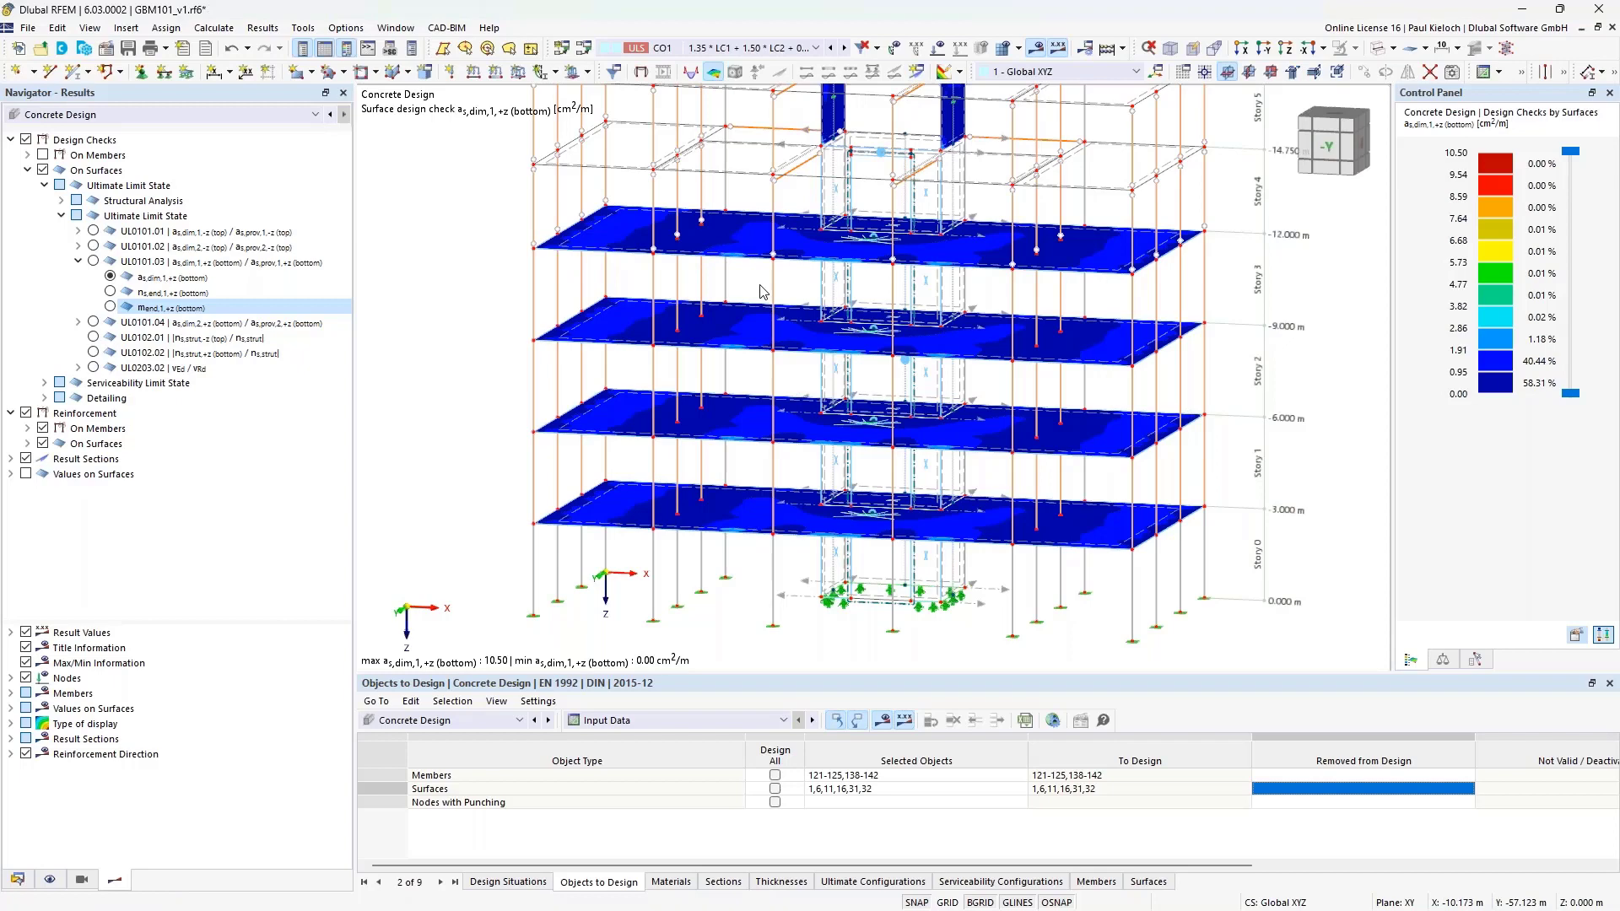
left_click(221, 294)
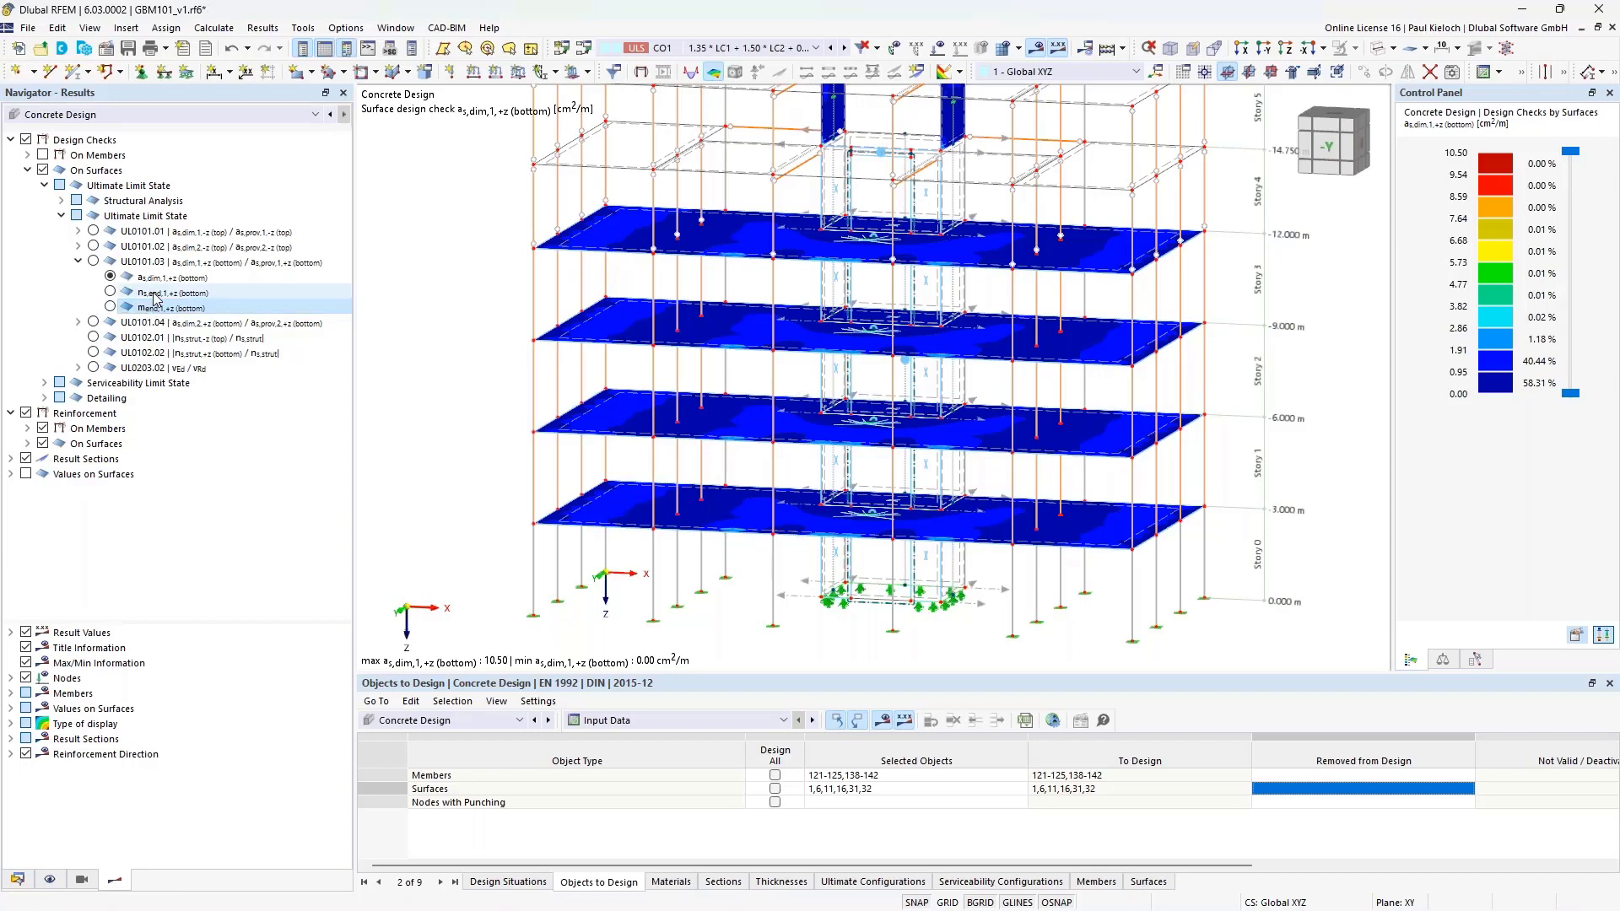
scroll(866, 285, "down", 1)
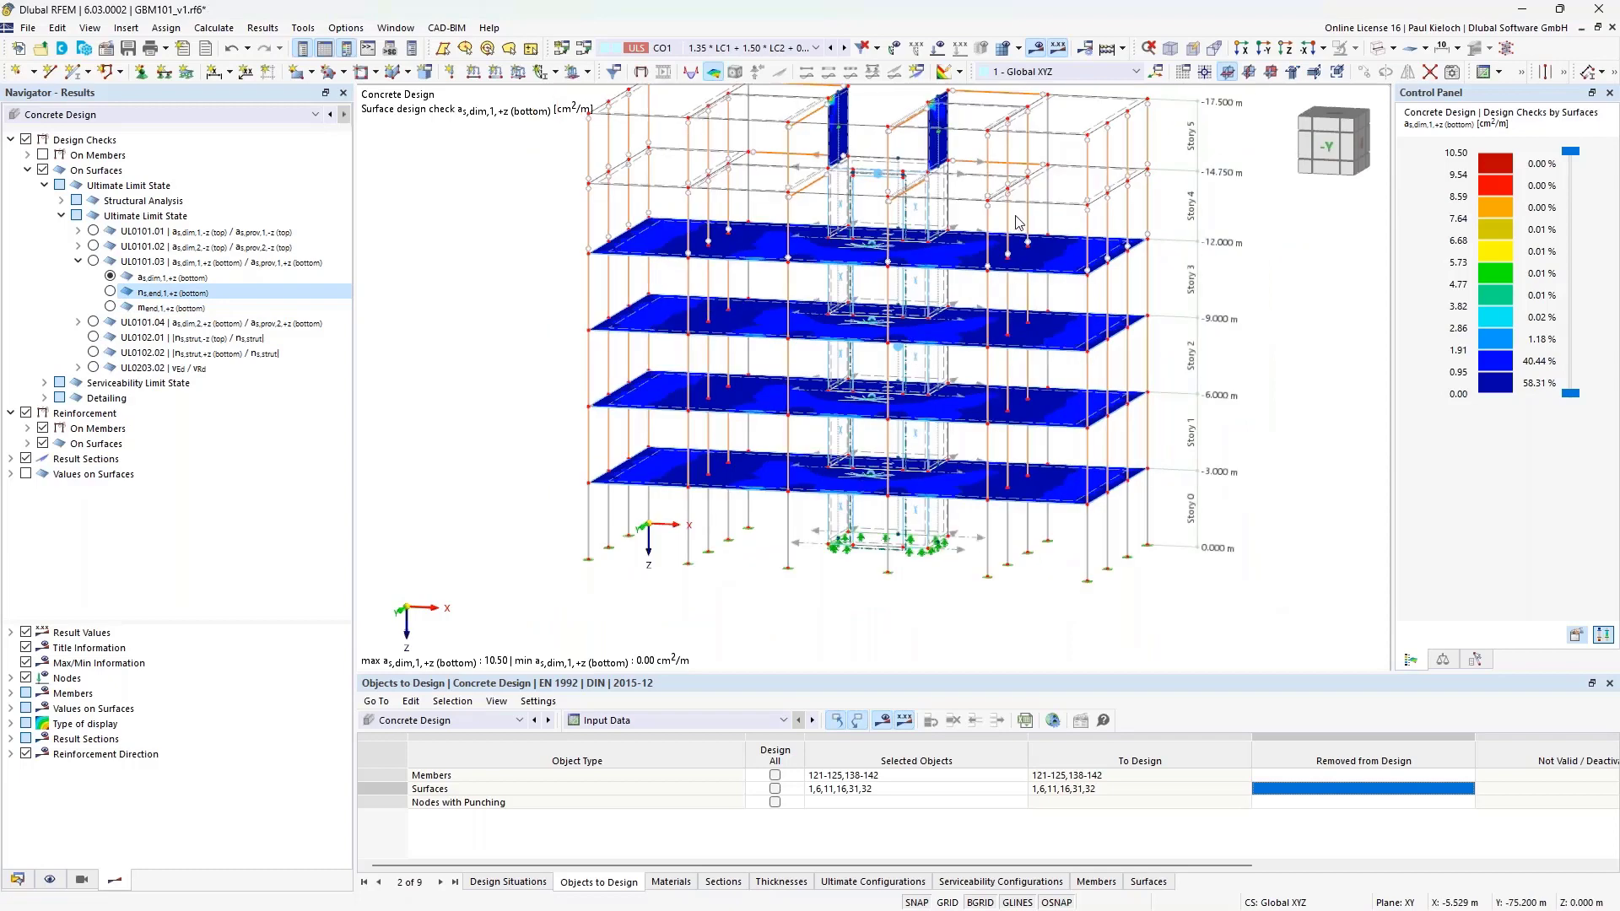
middle_click_drag(867, 285, 941, 328, "ctrl")
scroll(848, 127, "up", 3)
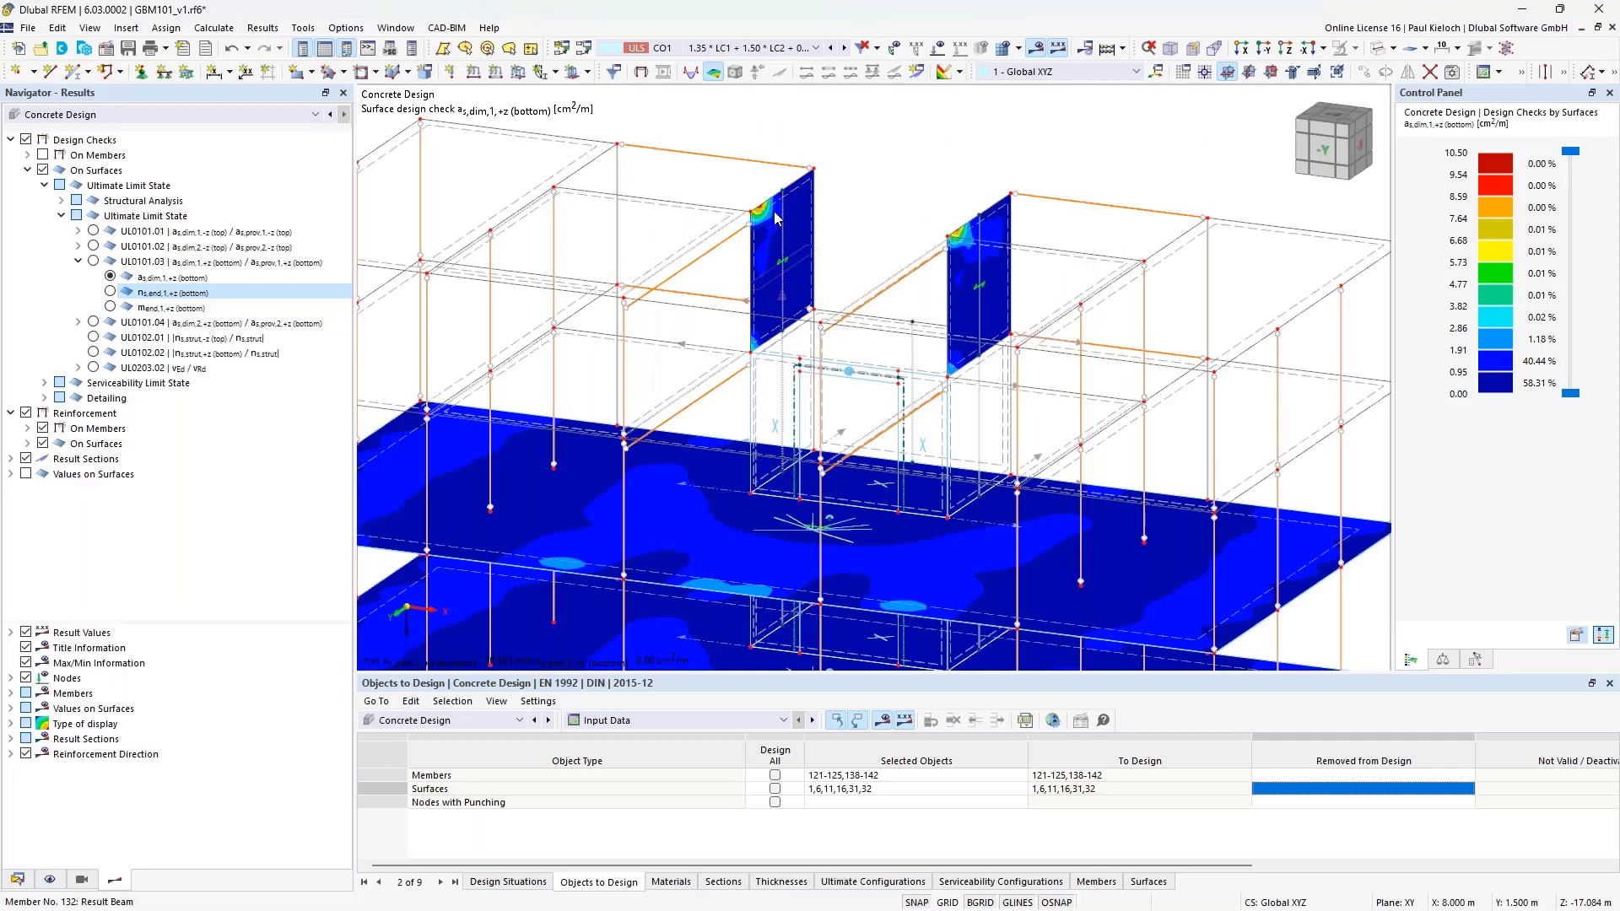
Display the design axial forces n_s,end,1,+z (bottom) and the design moments m_end,1,+z (bottom) on the surfaces for comparison.
left_click(111, 292)
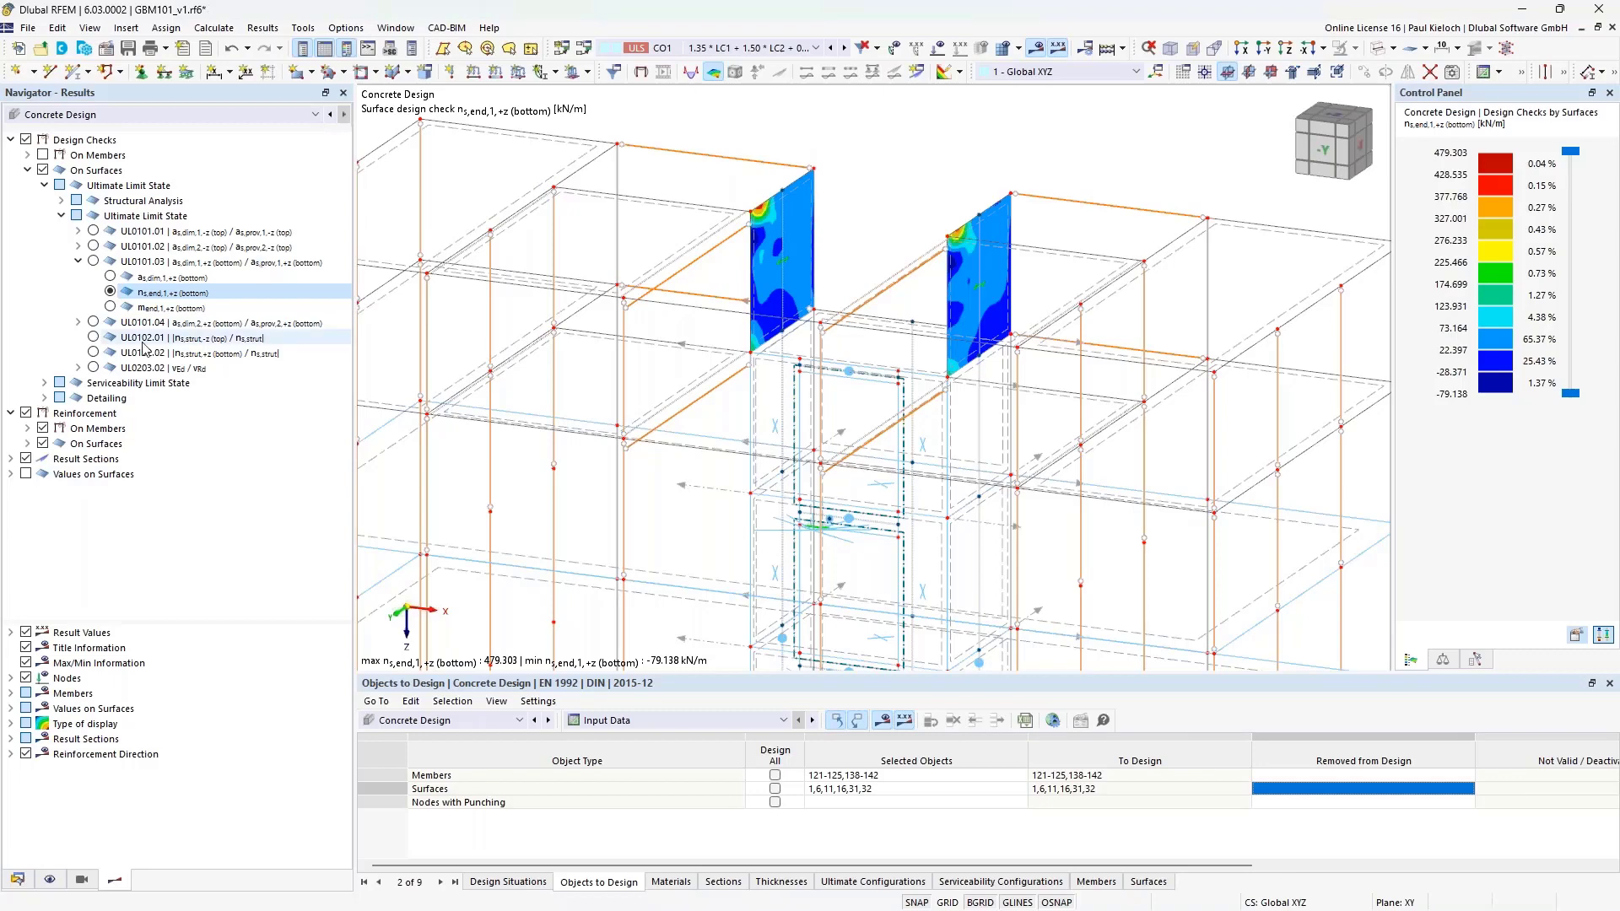
left_click(111, 307)
scroll(872, 260, "down", 5)
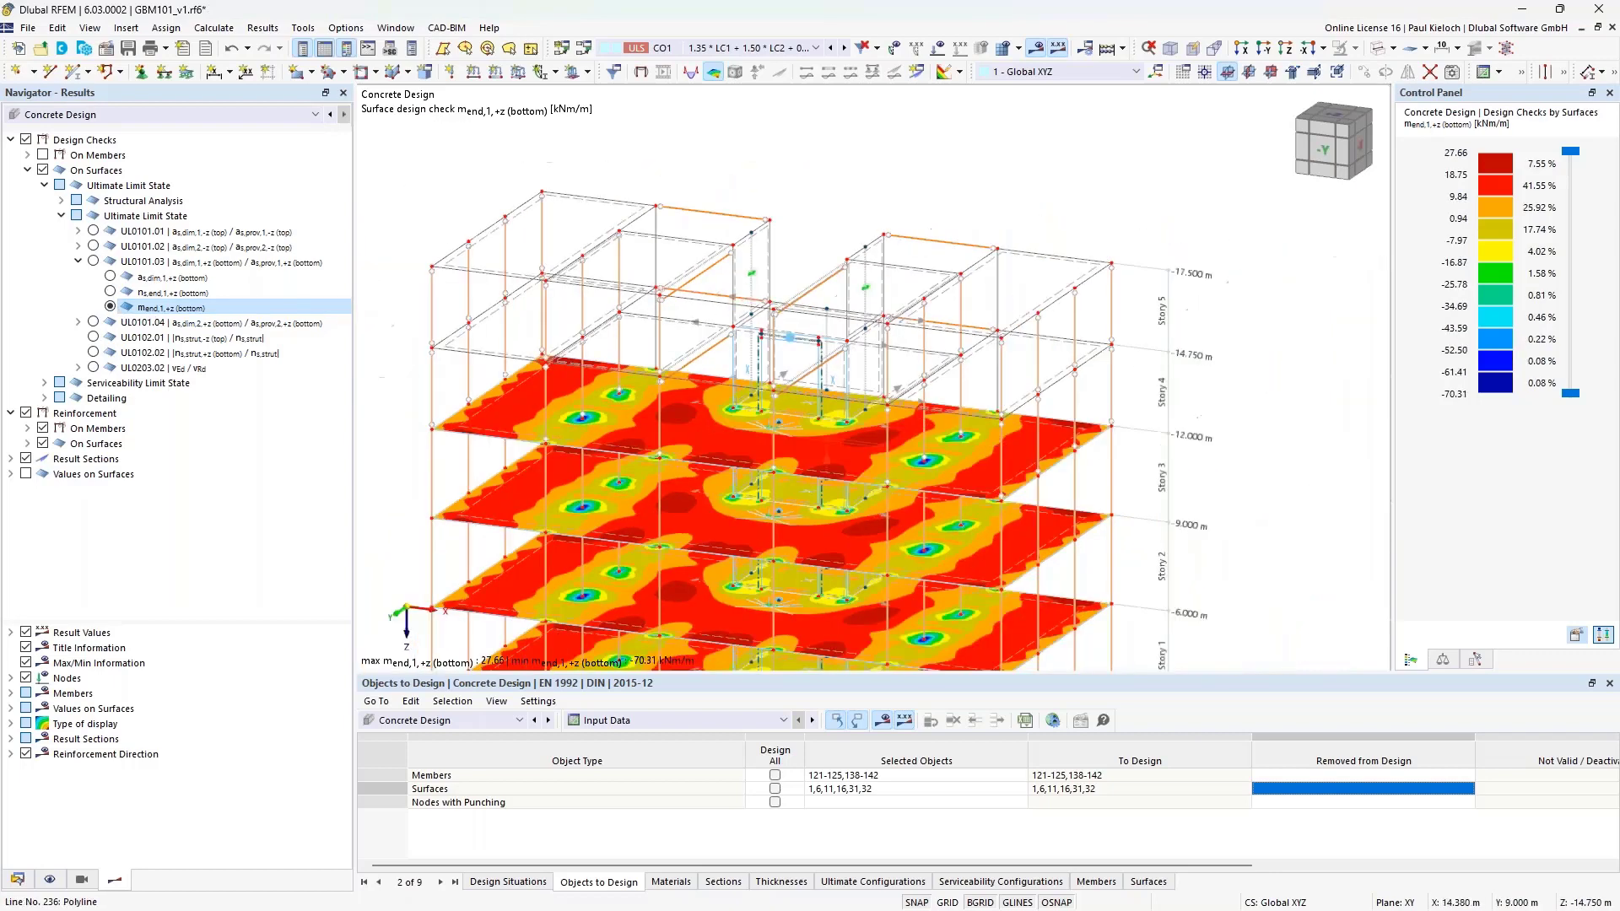
mouse_move(872, 260)
middle_mouse_down("ctrl")
mouse_move(903, 227)
mouse_move(901, 258)
middle_mouse_up("ctrl")
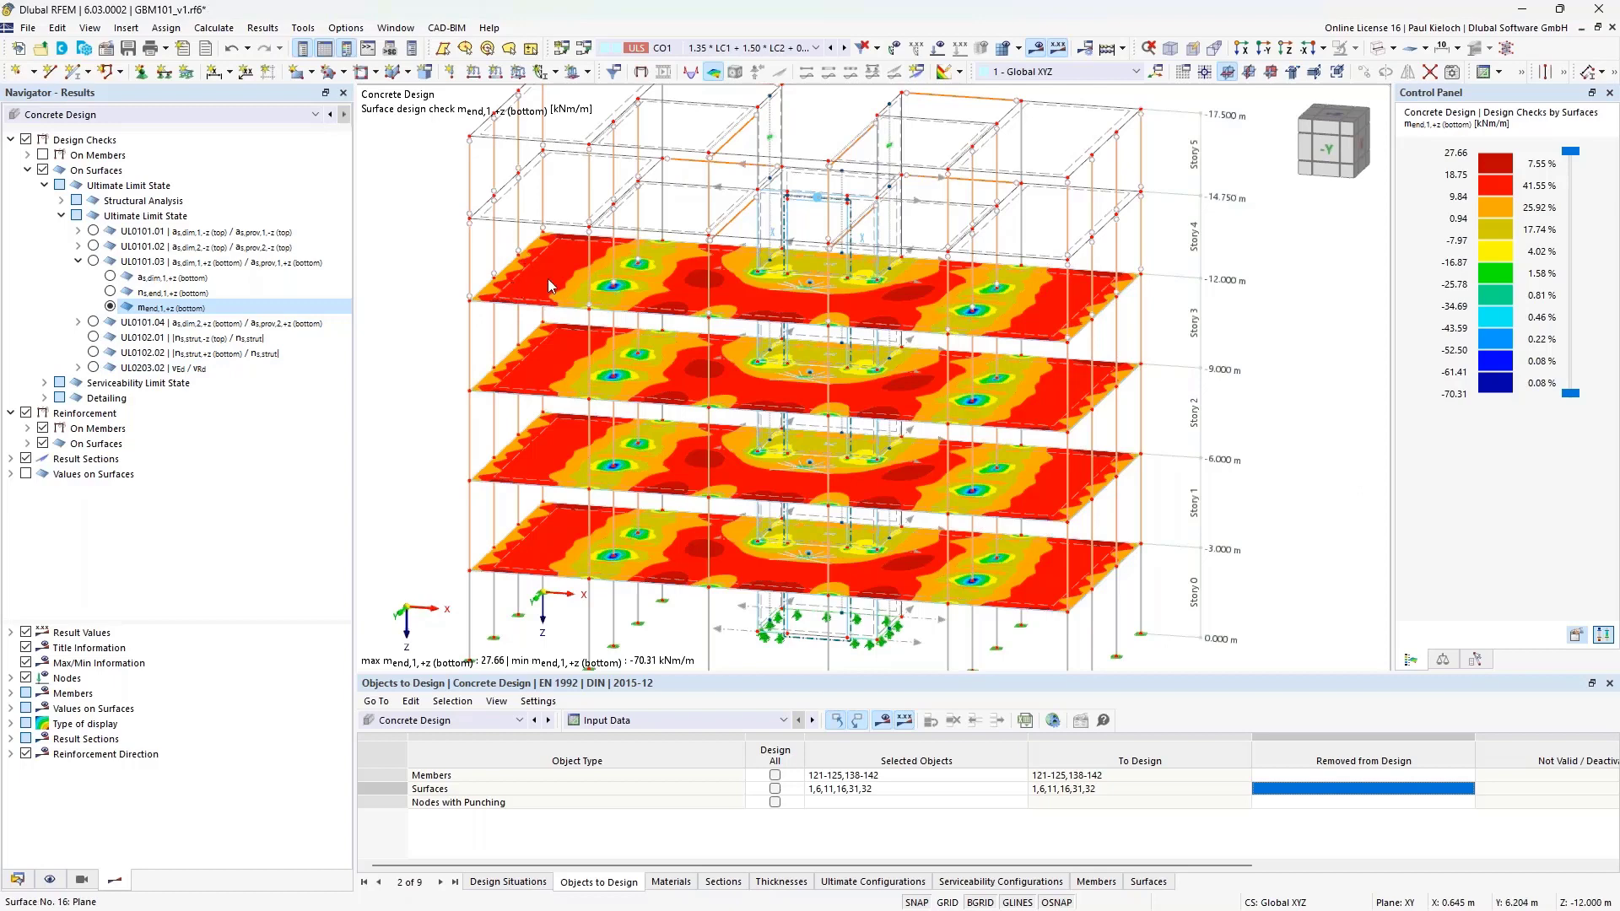
Inspect the properties of floor slab surface No. 16 and the model's base data, closing both without changes.
double_click(509, 285)
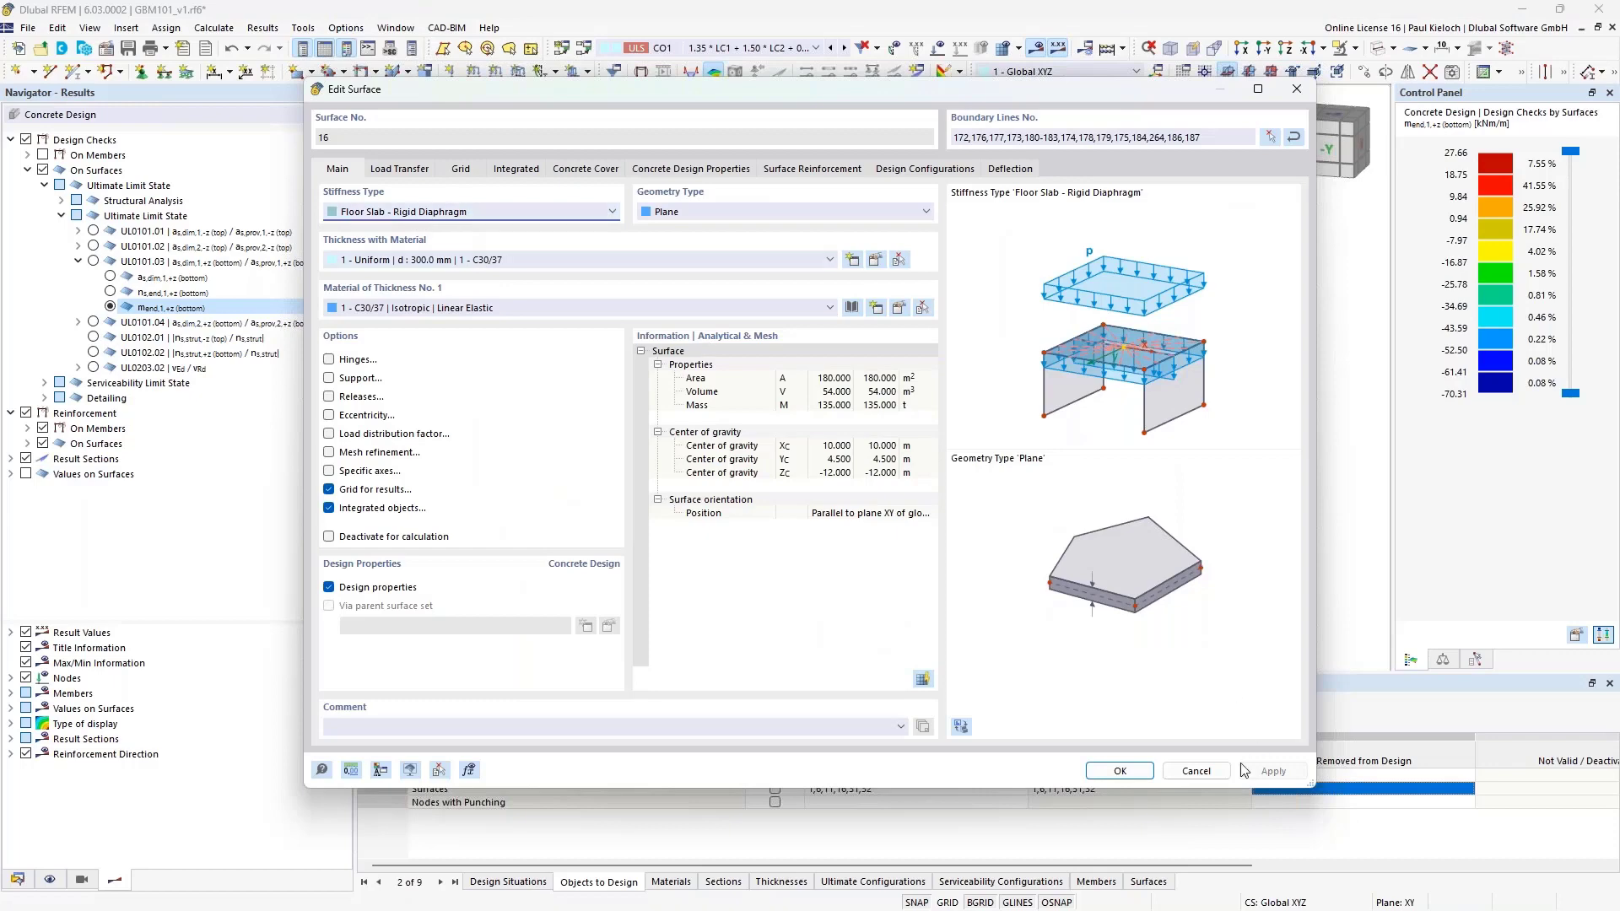
left_click(1201, 777)
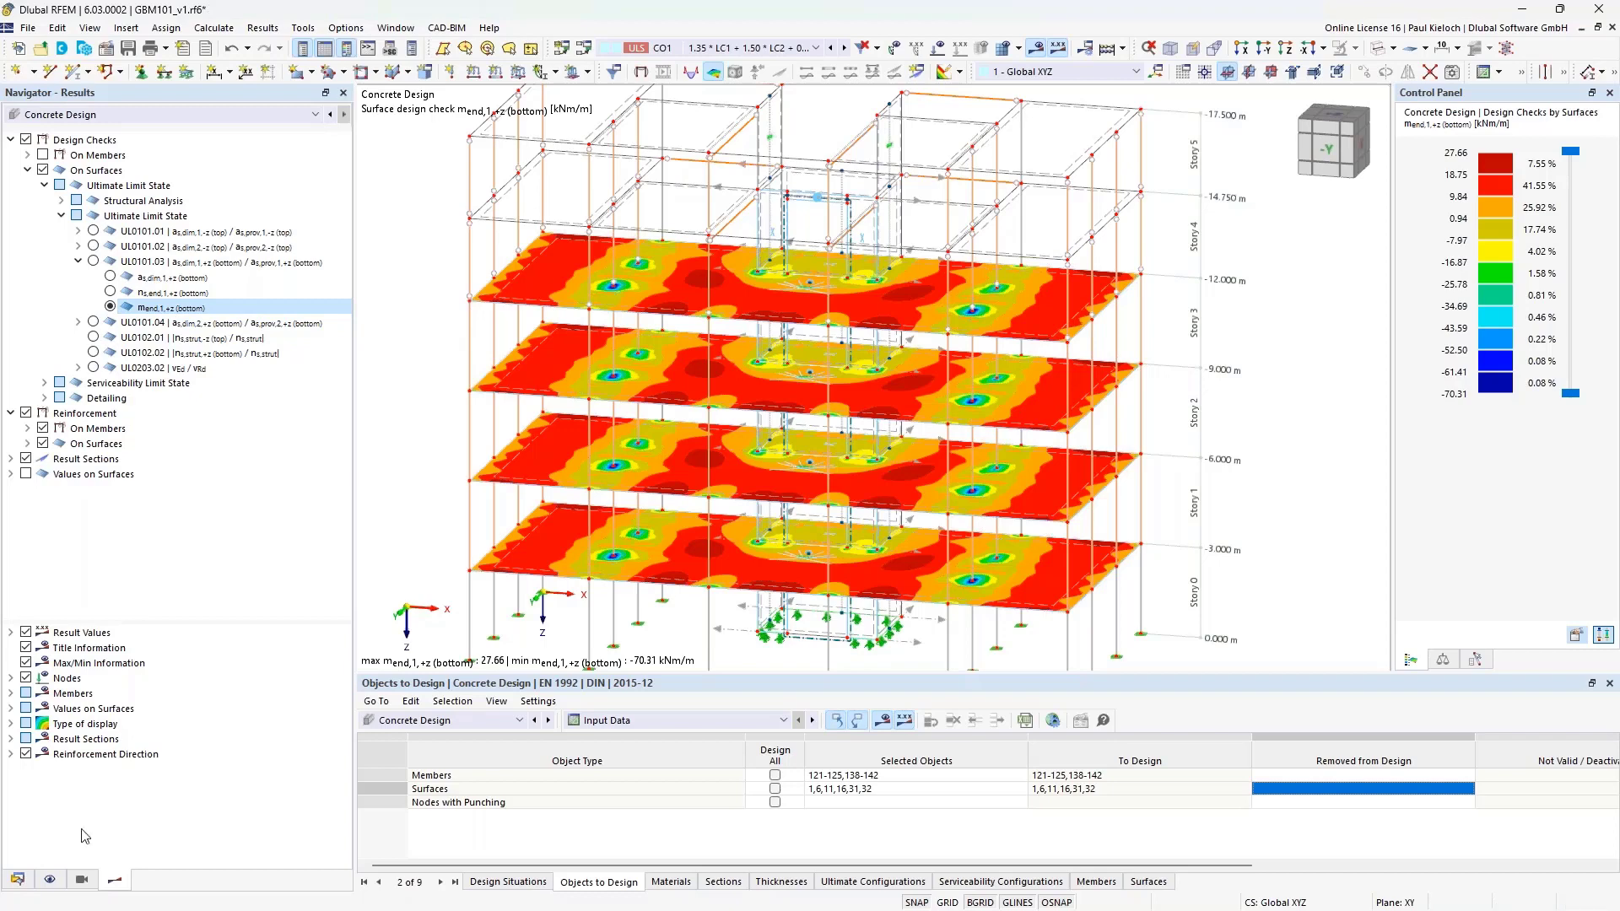
left_click(17, 879)
scroll(236, 245, "up", 1)
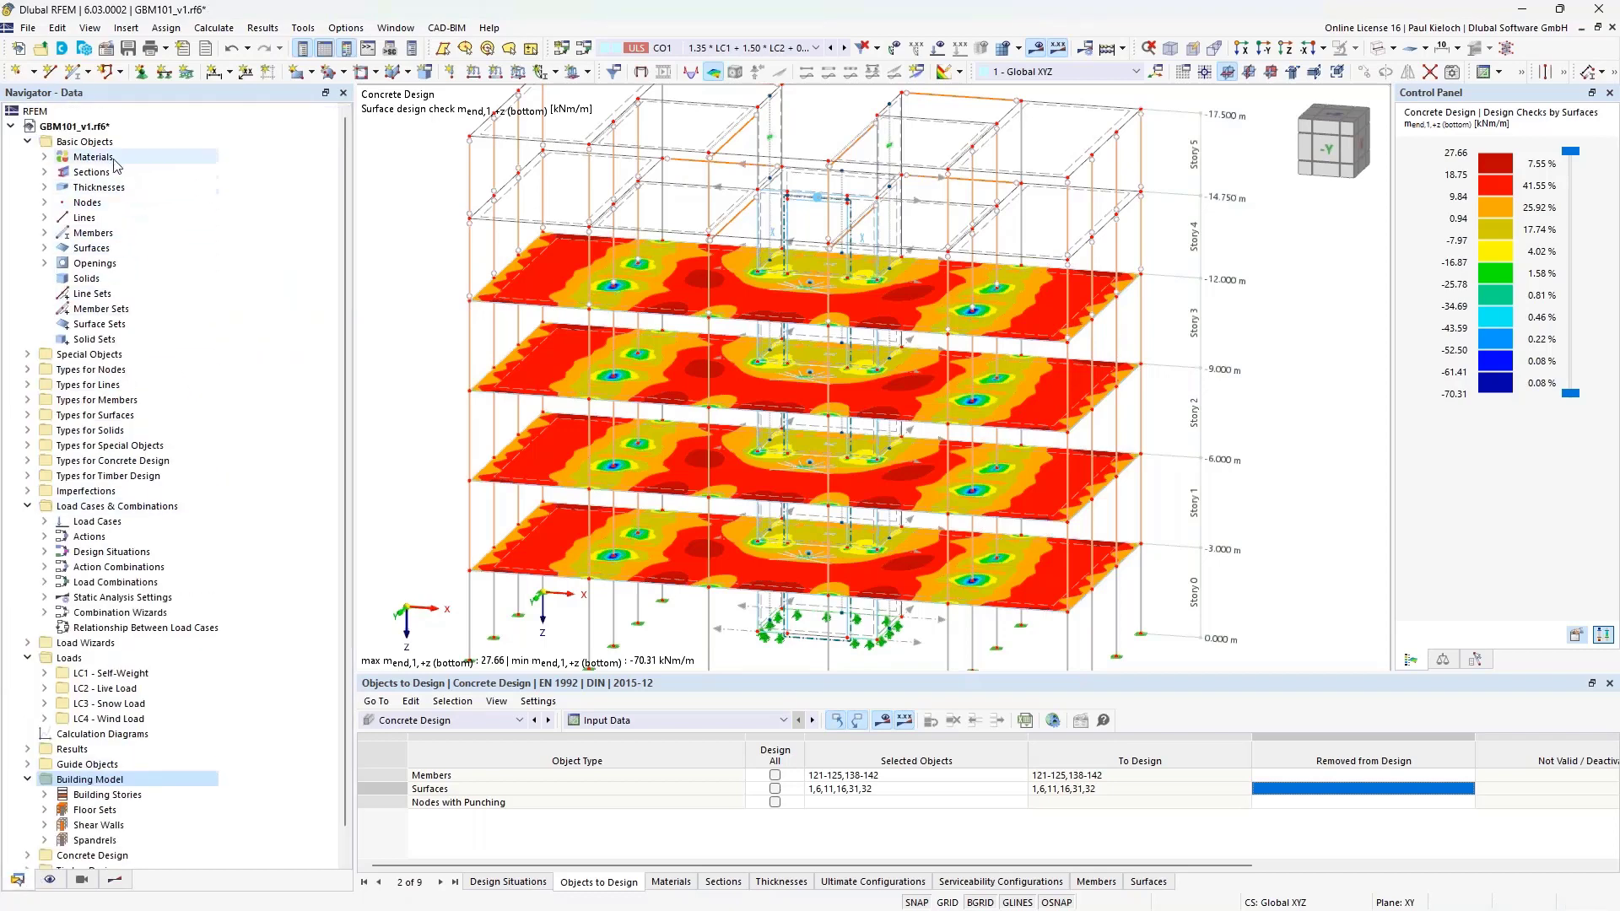
right_click(100, 135)
key("Escape")
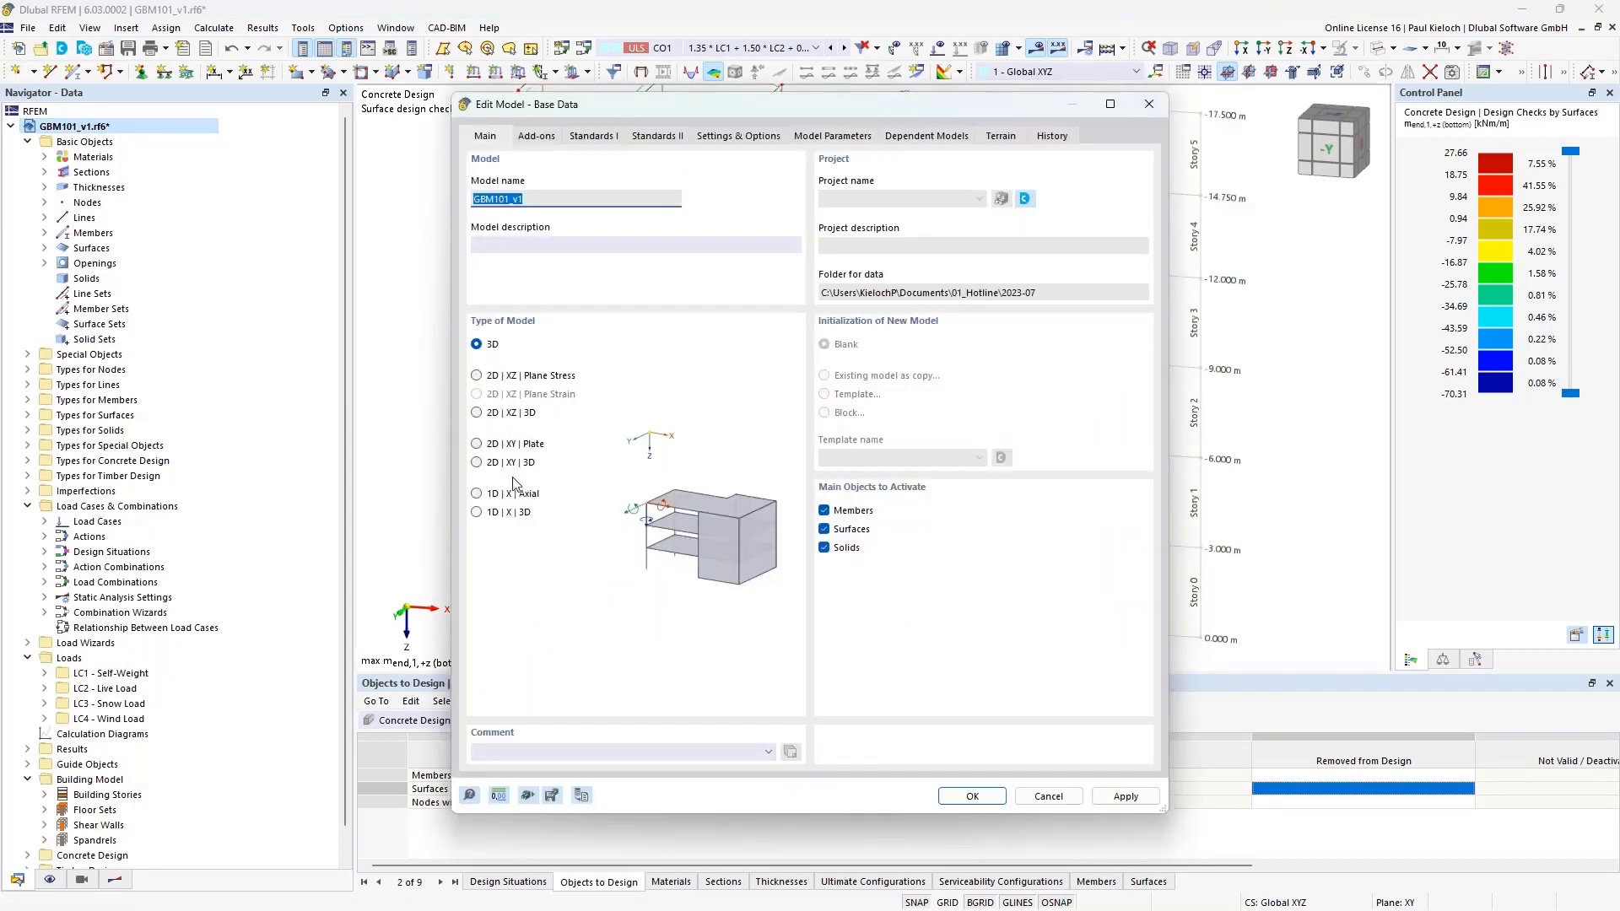
left_click(1049, 796)
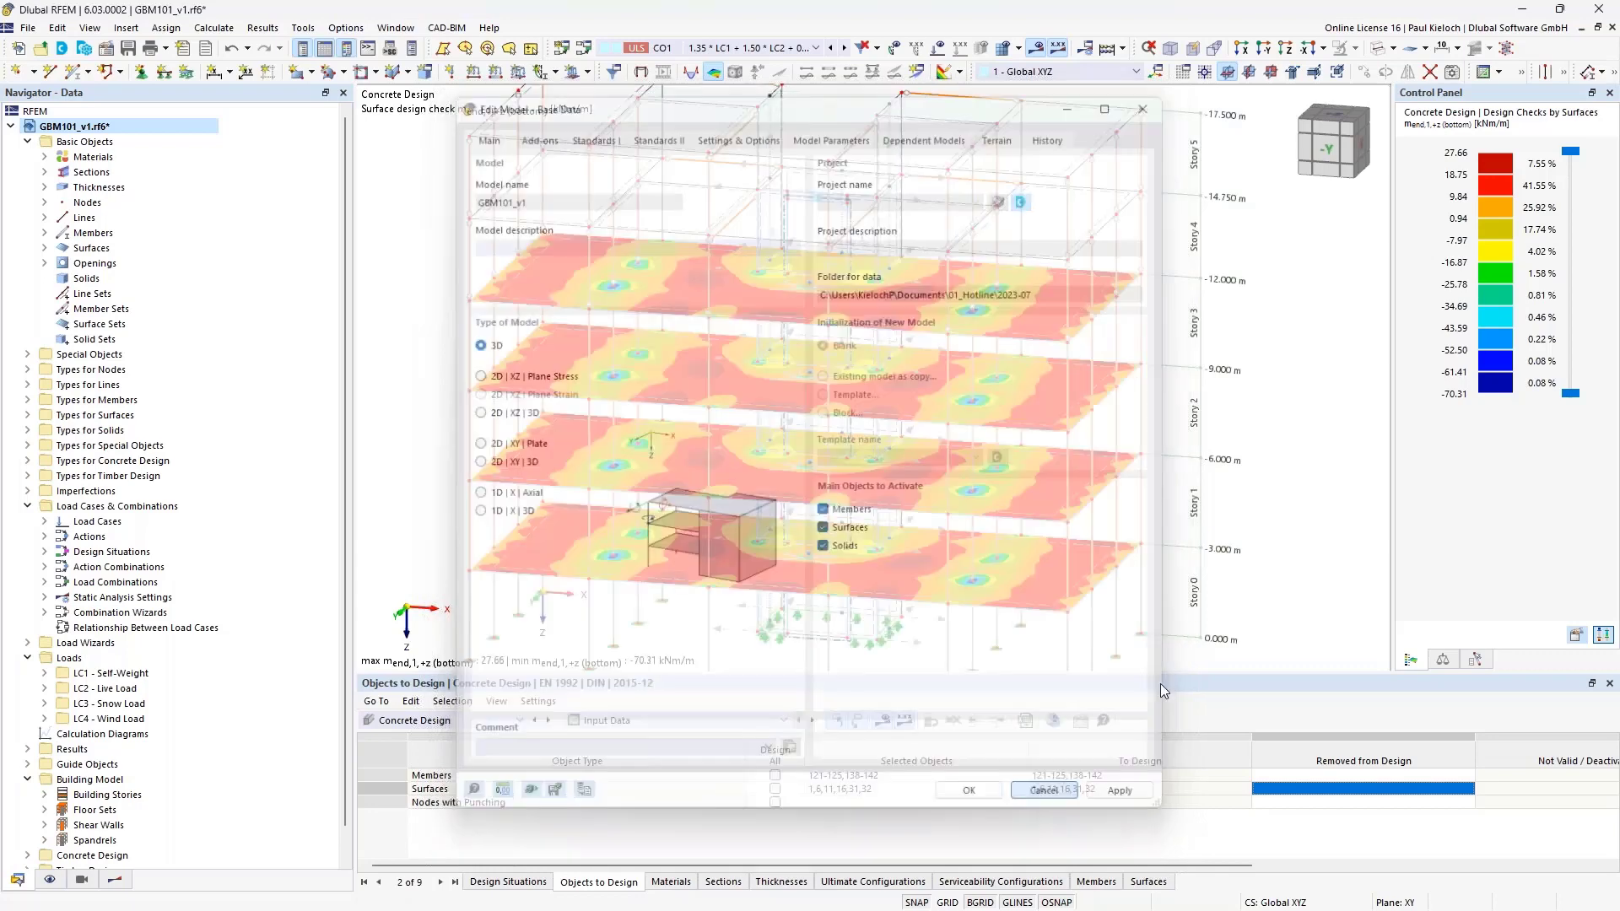
Return to the results navigator and look over the design moments on the floor slabs of the whole building.
scroll(1132, 301, "down", 3)
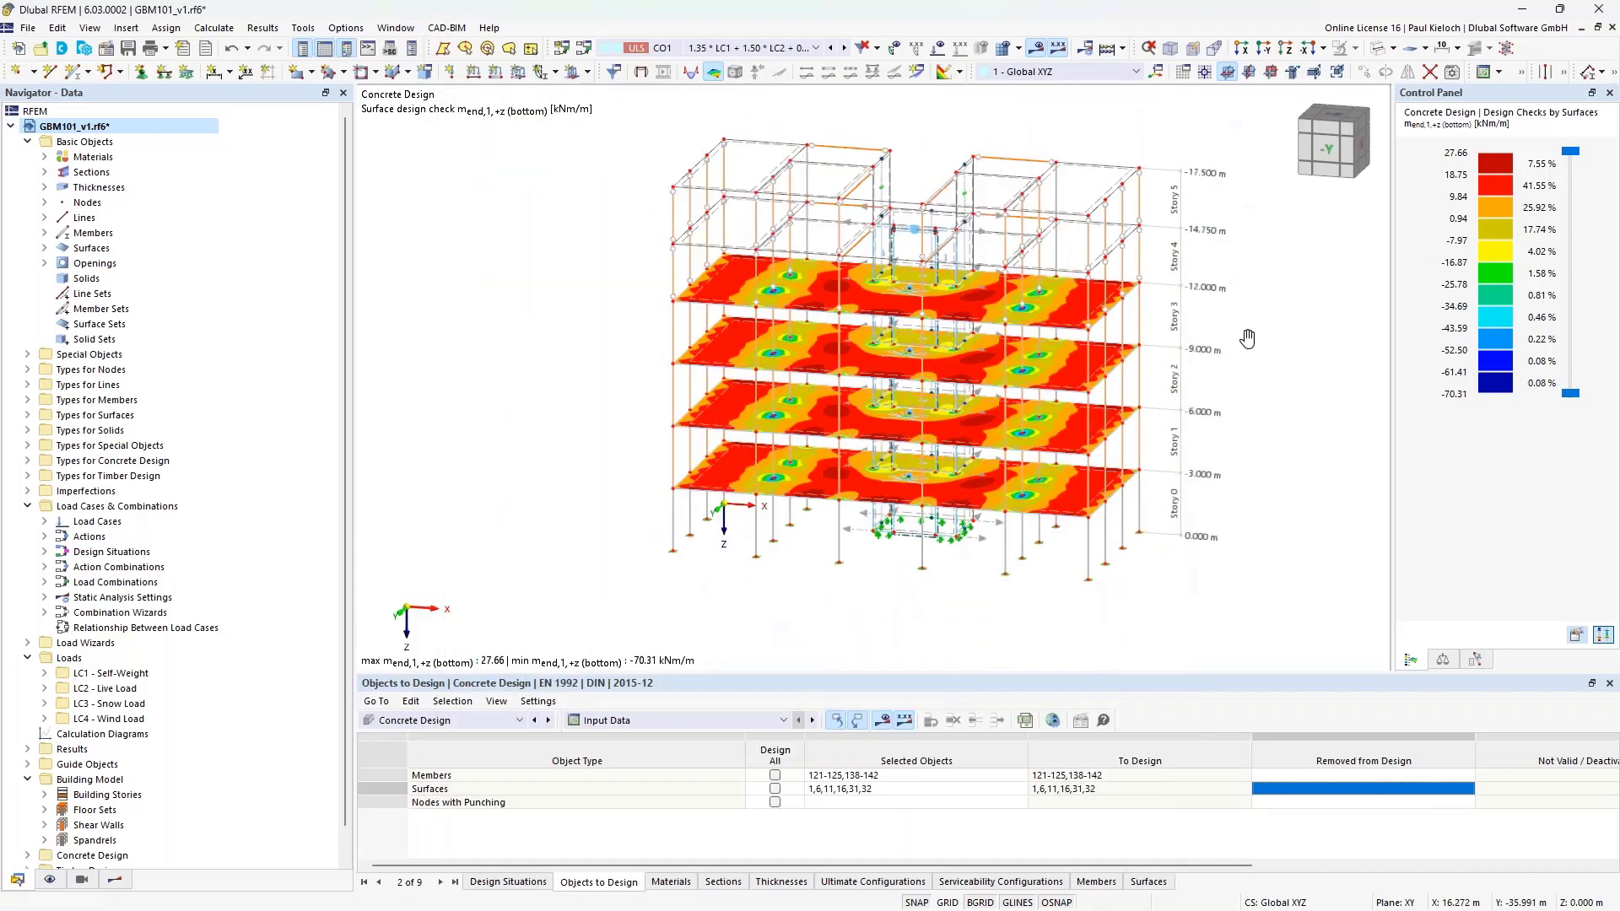
middle_click_drag(1244, 338, 1130, 351)
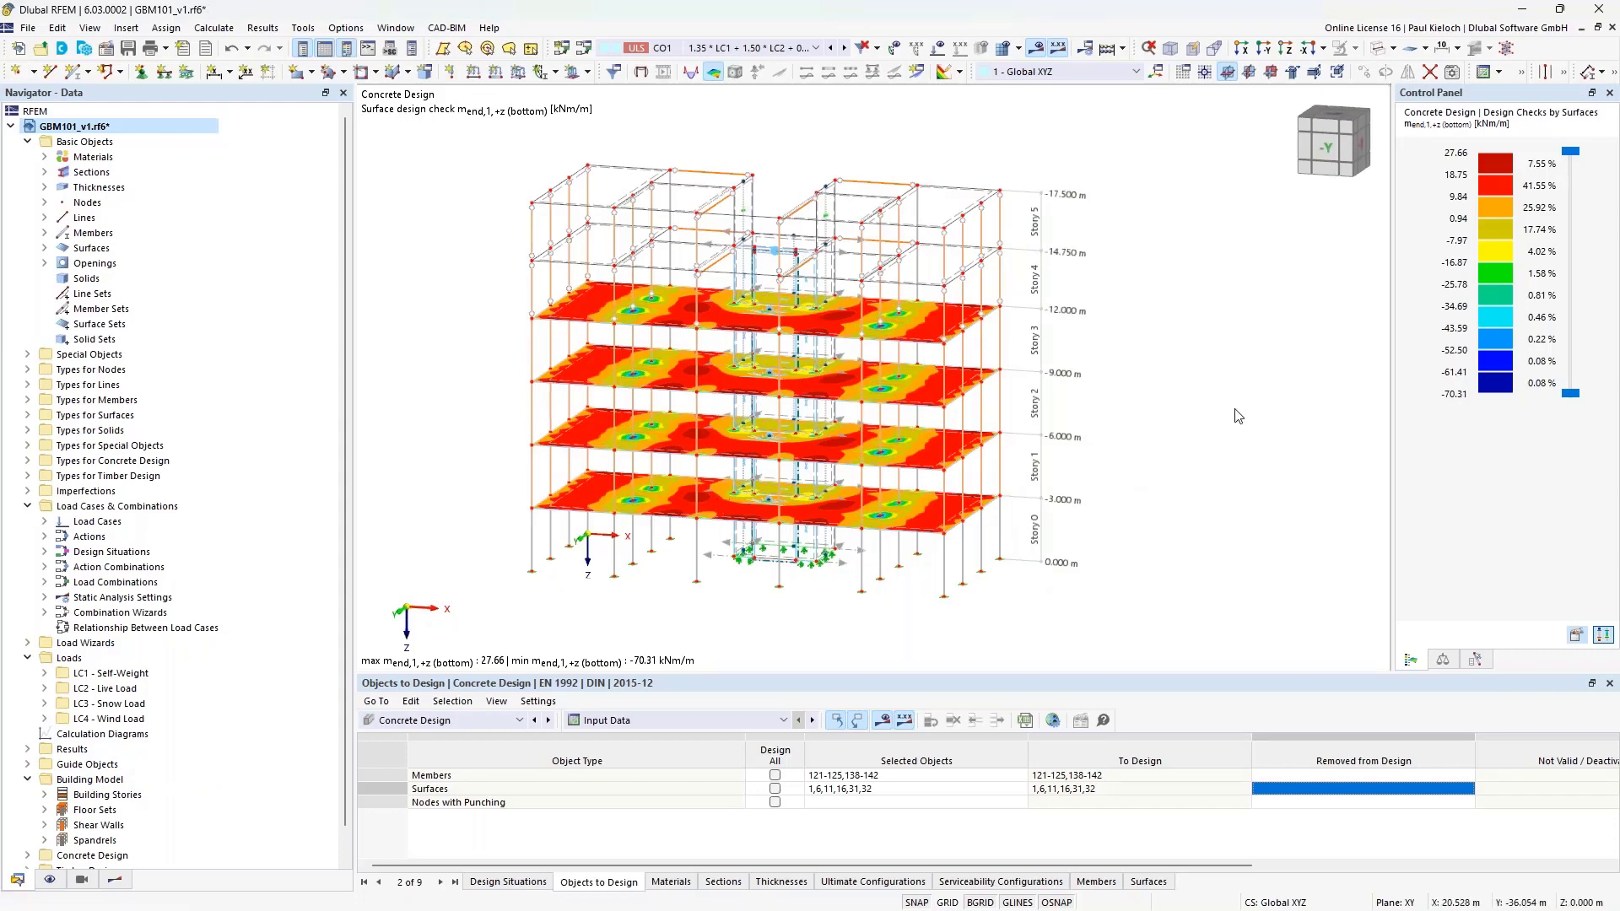
left_click(115, 880)
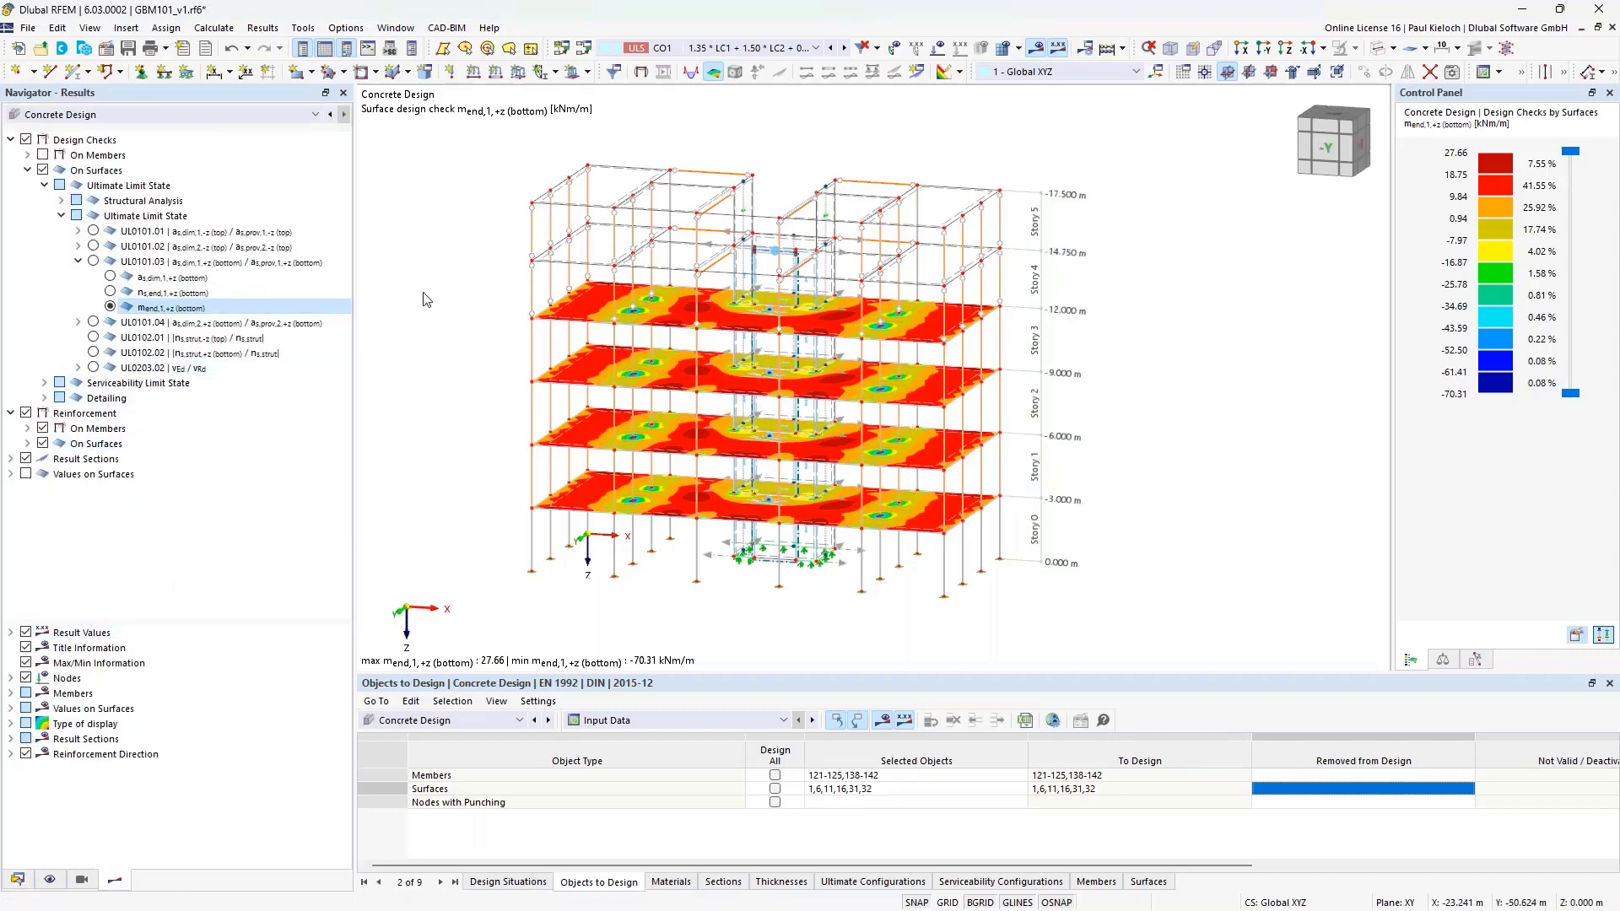
middle_click_drag(495, 286, 442, 297, "ctrl")
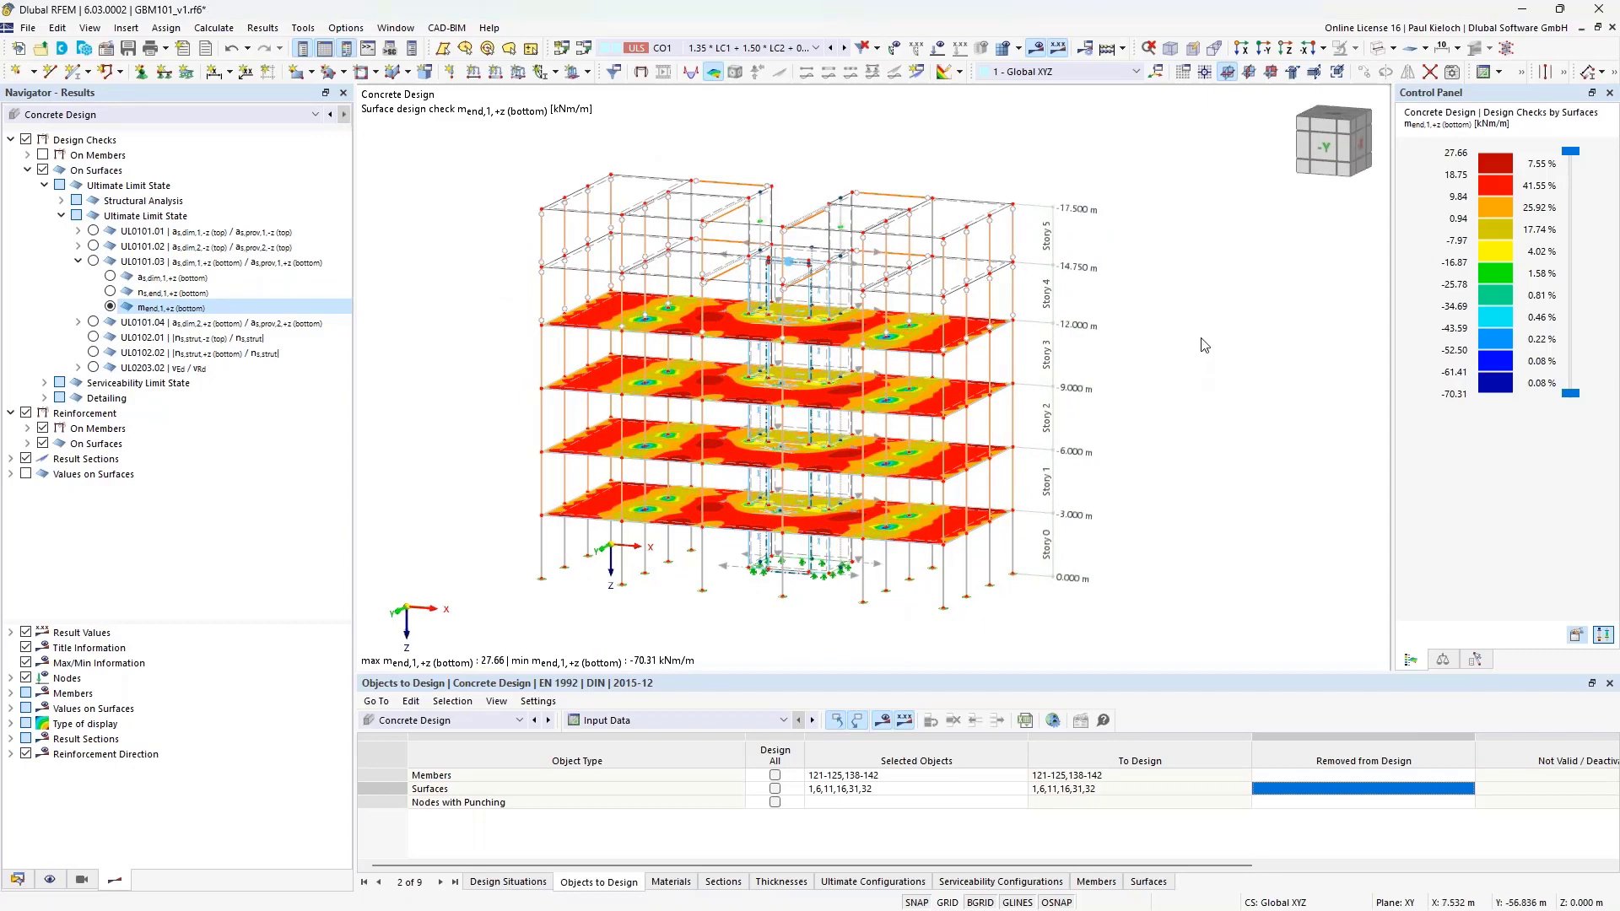
middle_click_drag(1204, 351, 1218, 326)
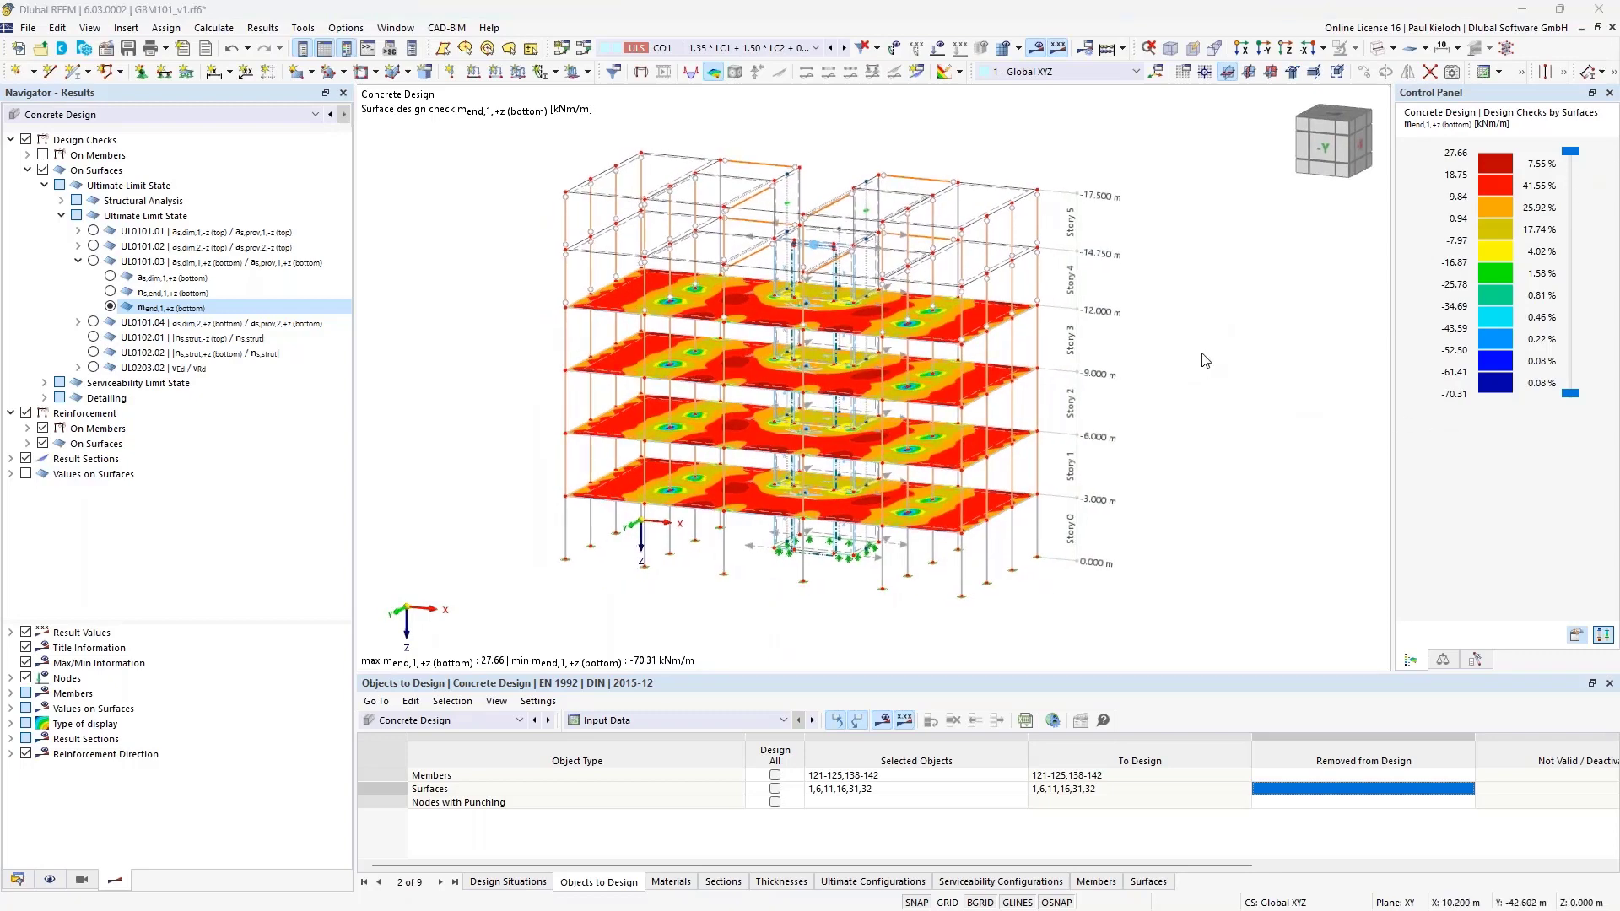
middle_click_drag(470, 481, 481, 475, "ctrl")
Show the static analysis results by stories in the table for load combination CO5.
left_click(465, 718)
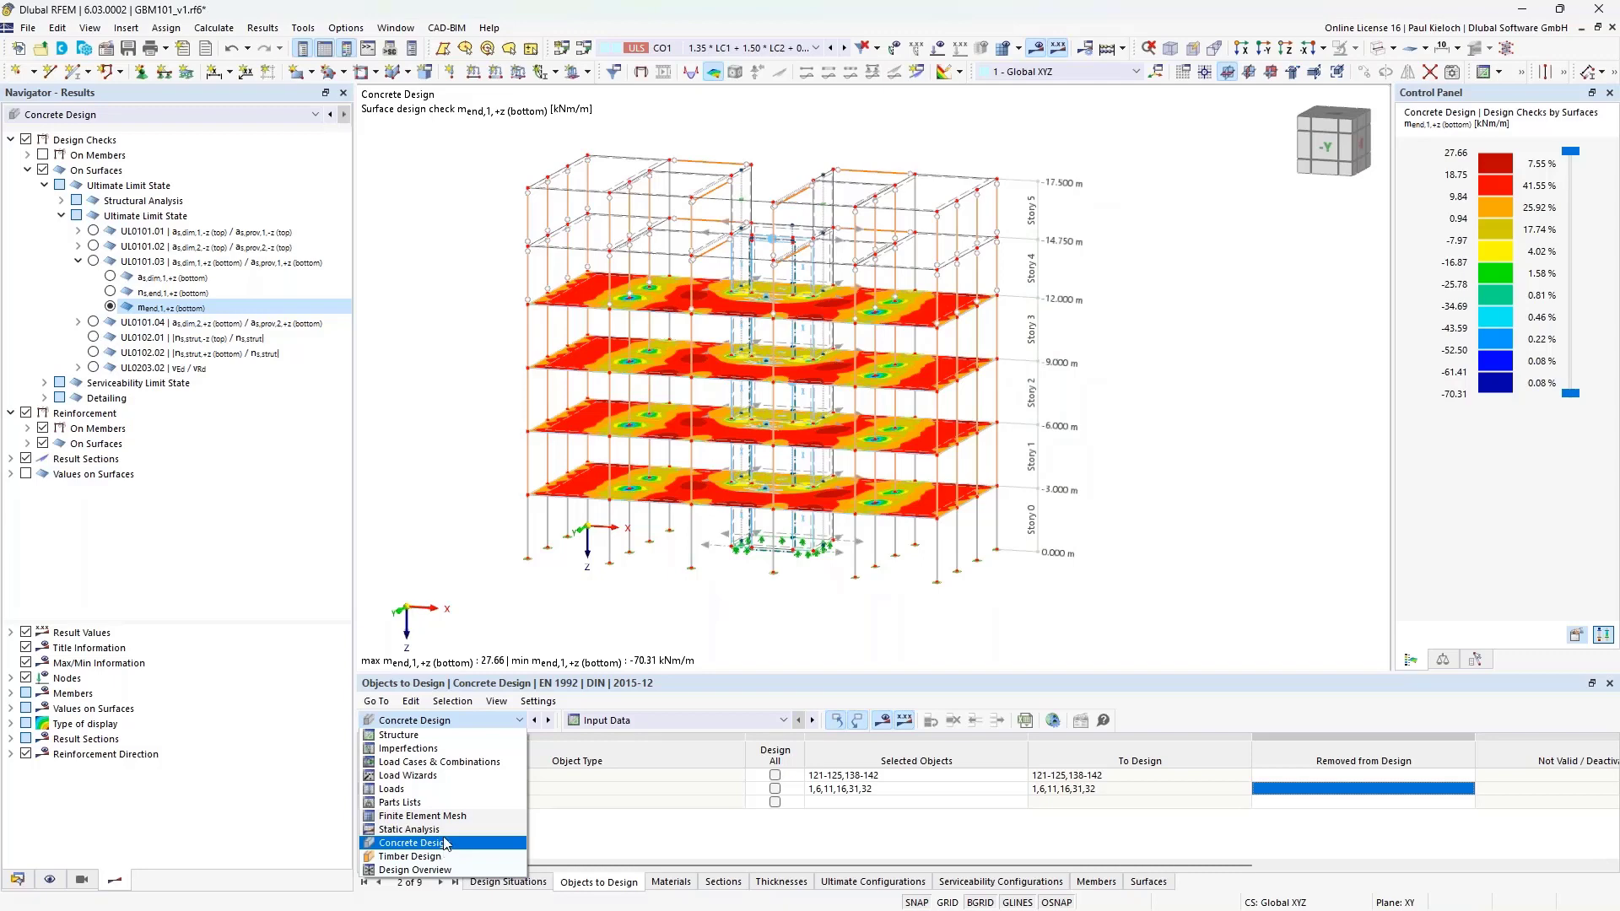
left_click(445, 843)
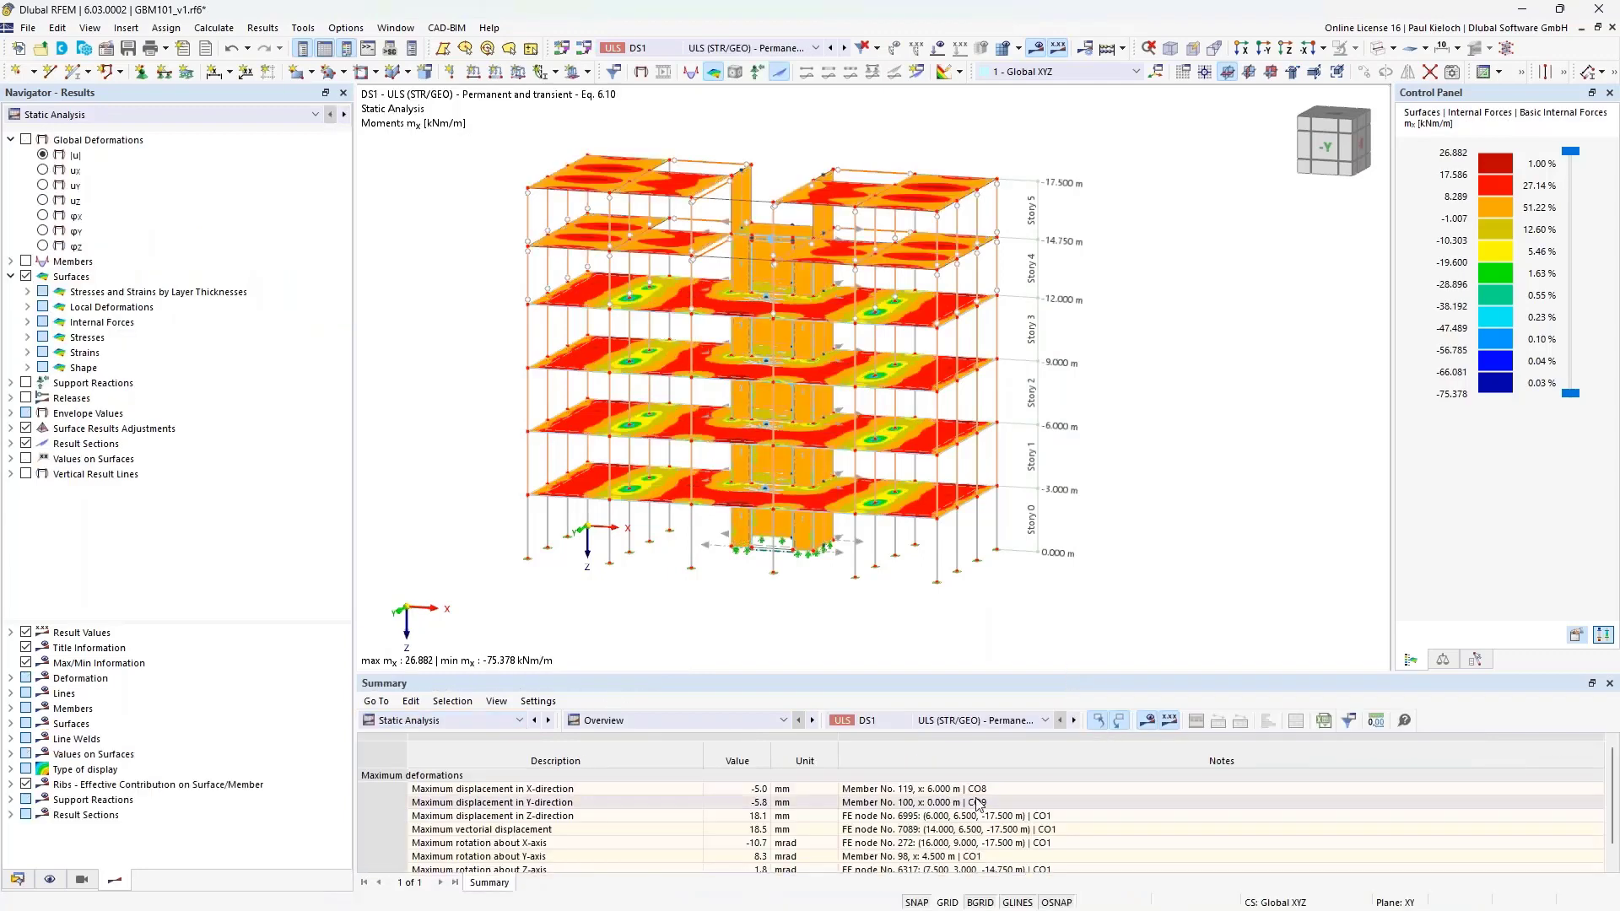
left_click(736, 720)
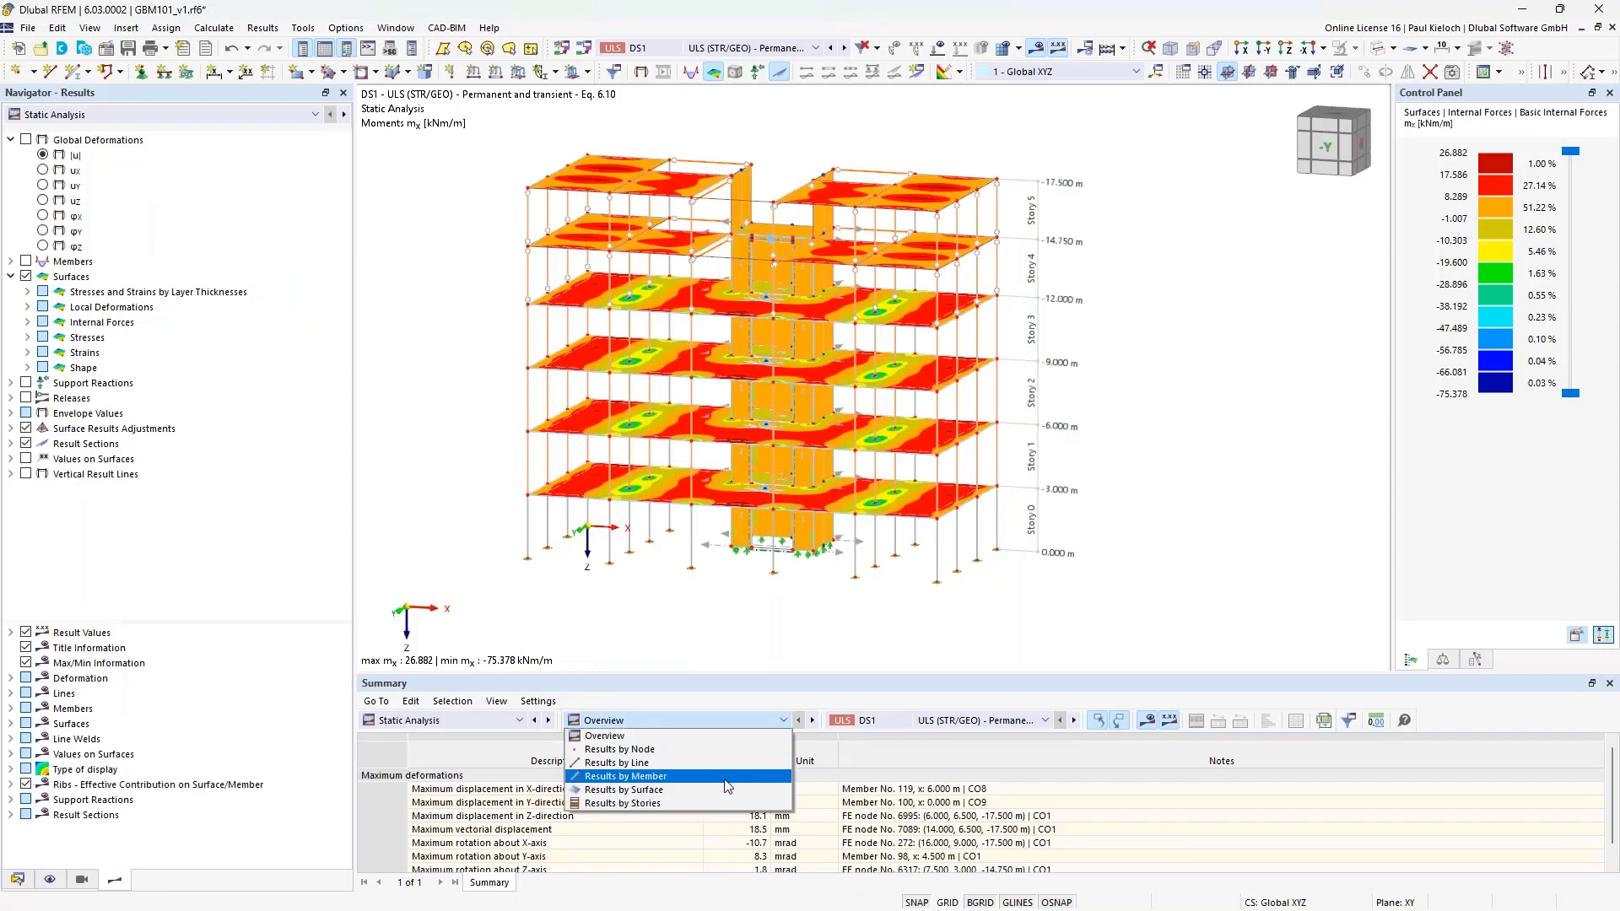
left_click(719, 803)
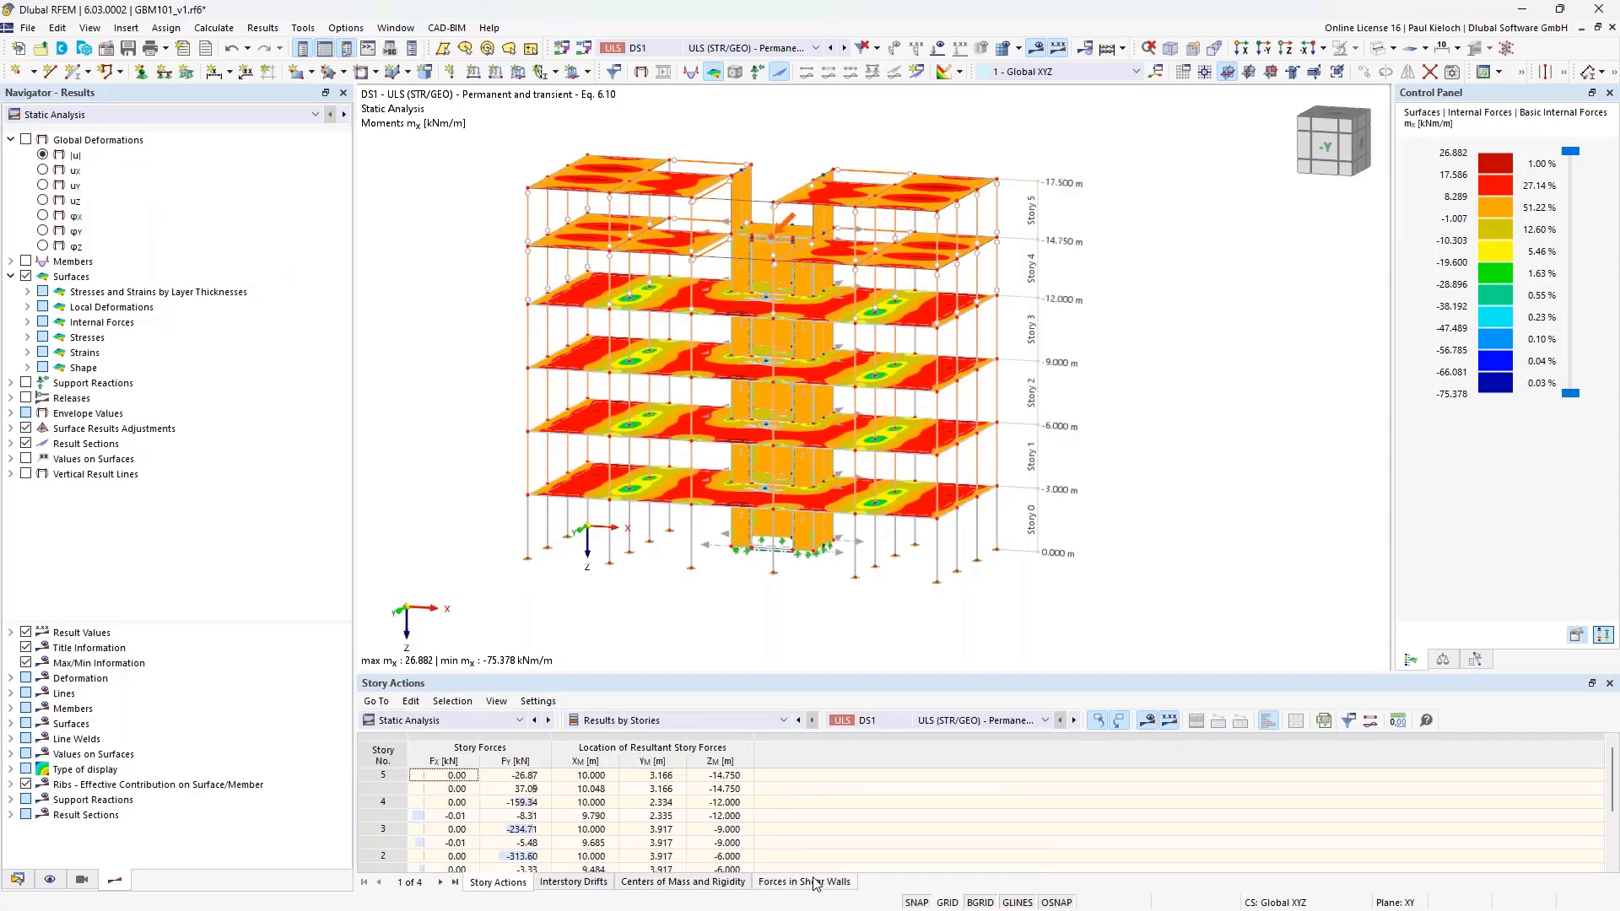
left_click(941, 722)
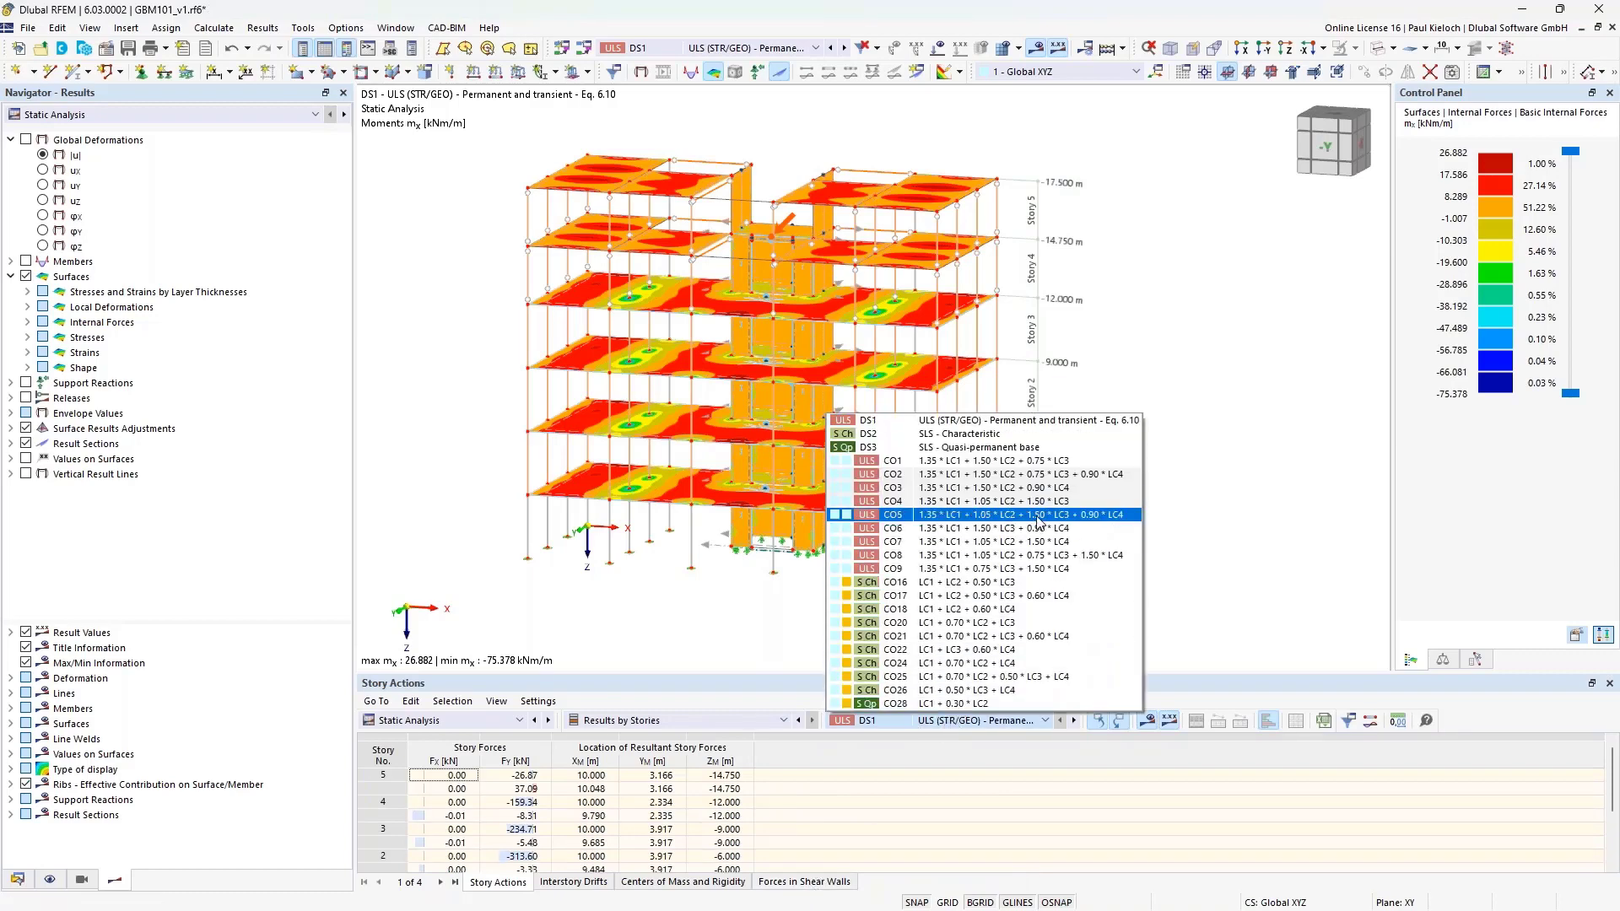
key("Escape")
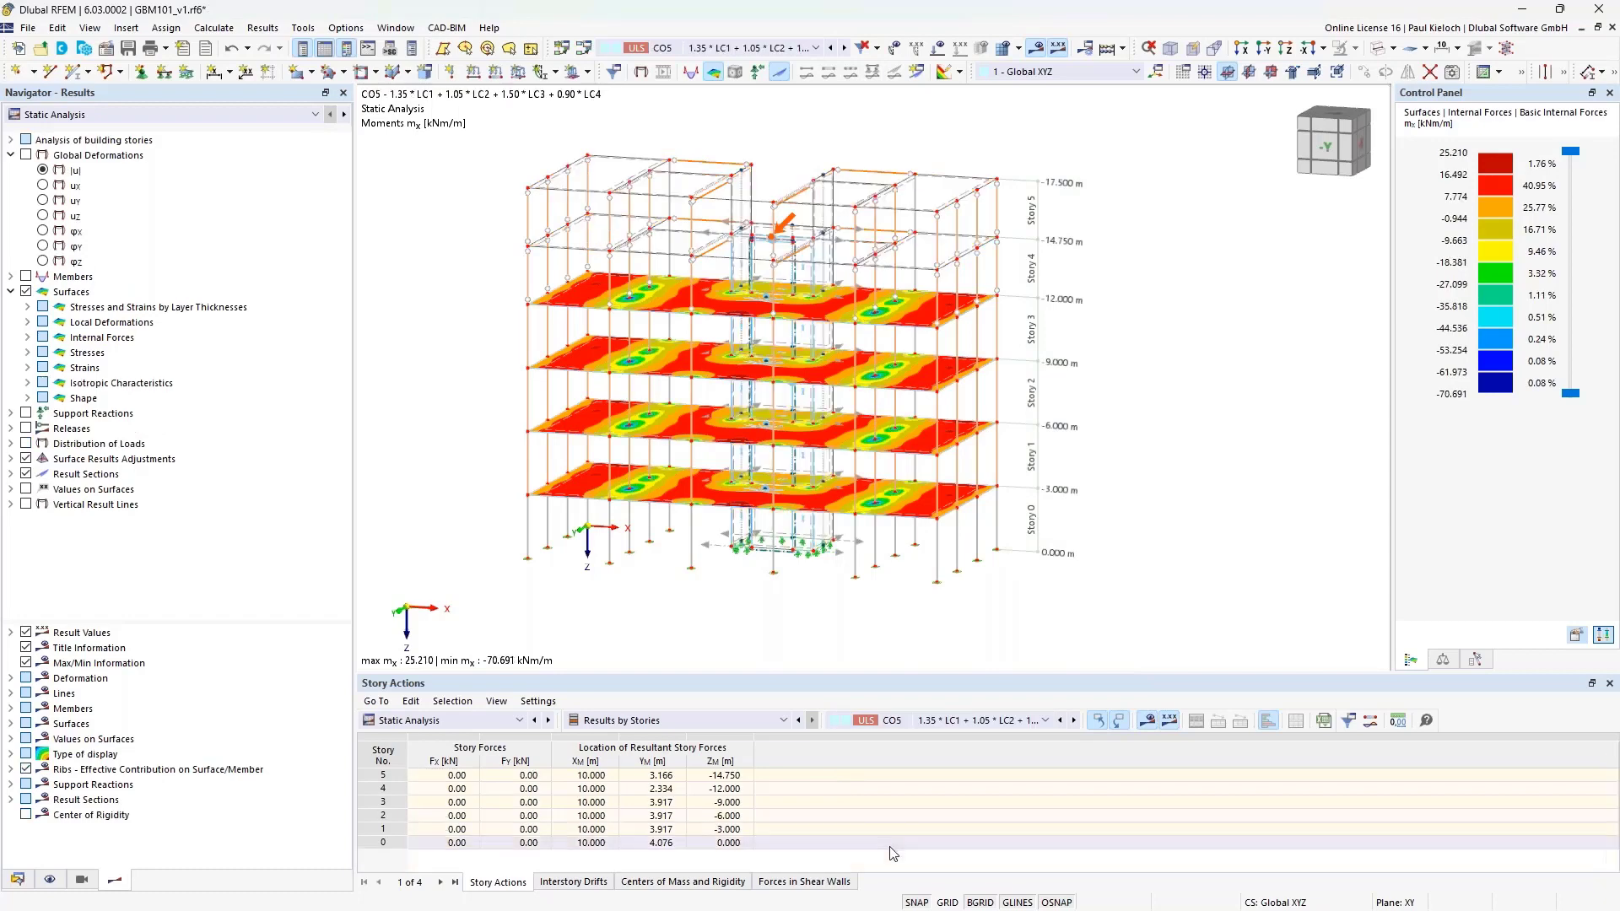
List the centers of mass and rigidity per story and turn on the center of rigidity display in the model.
left_click(719, 883)
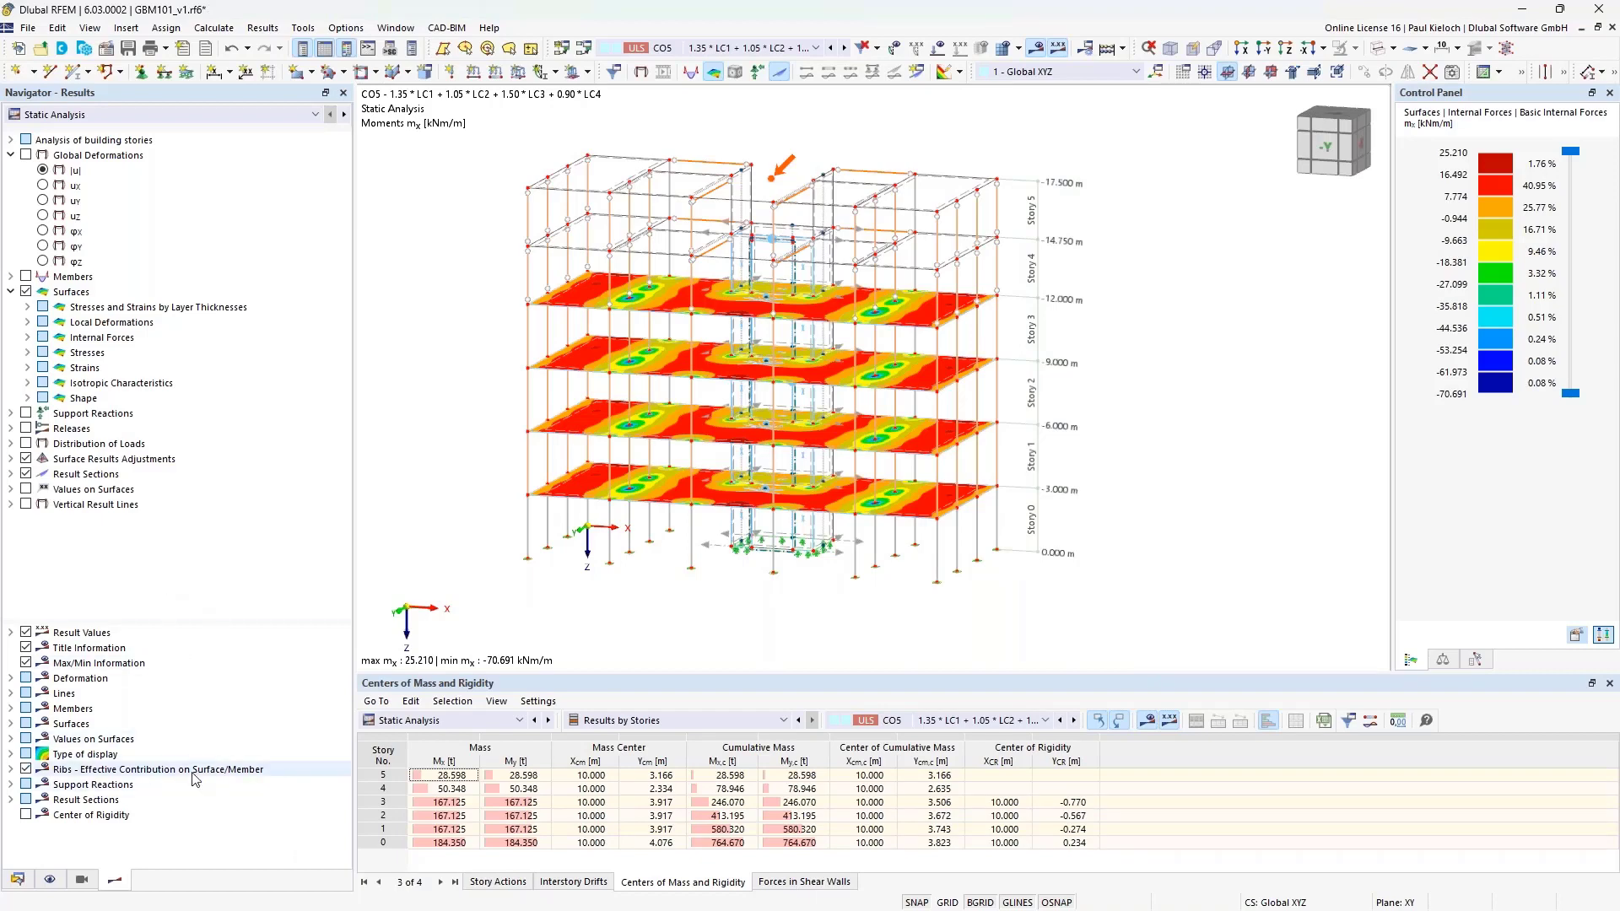
left_click(26, 815)
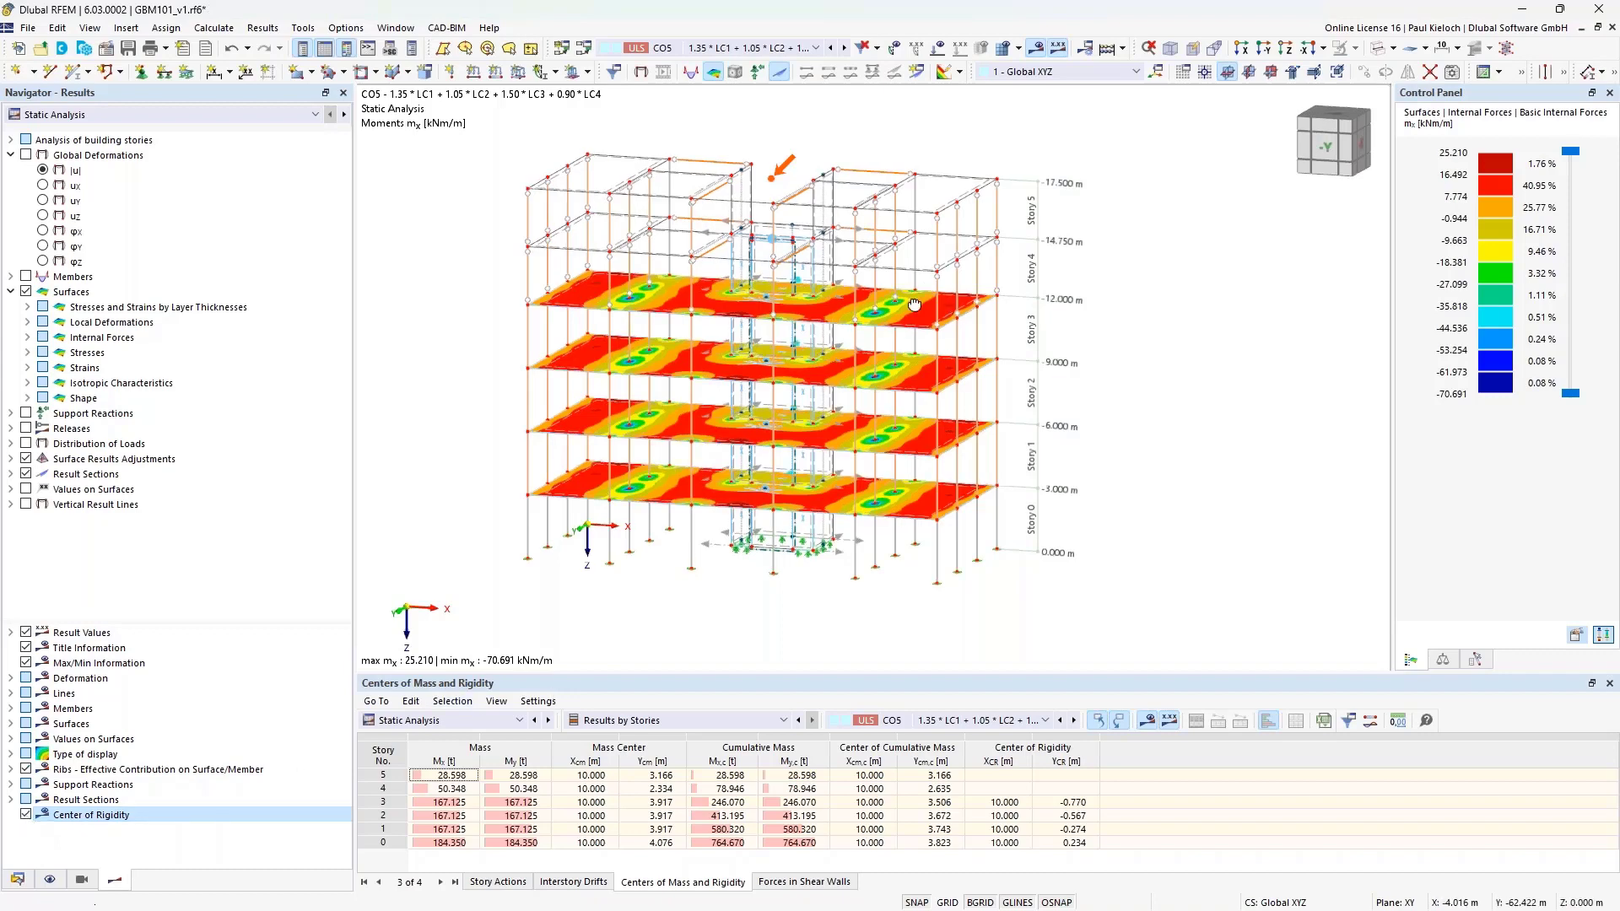
middle_click_drag(921, 283, 884, 280, "ctrl")
scroll(864, 332, "up", 5)
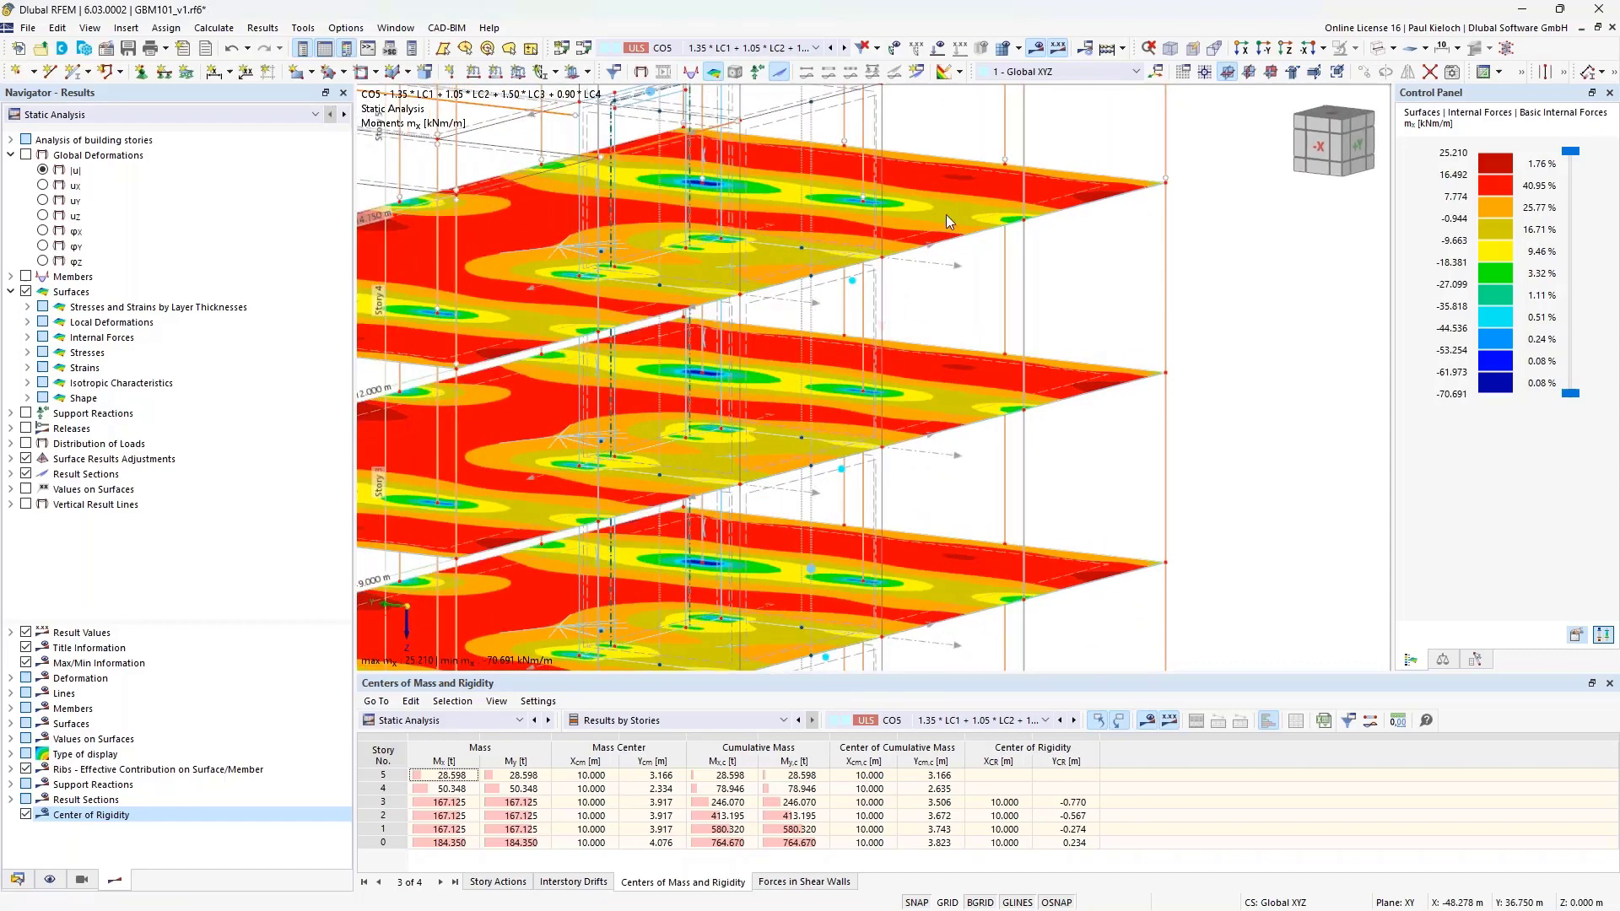
Examine the centers of rigidity on the stories from several directions, hiding the results briefly and showing them again.
left_click(1035, 48)
middle_click_drag(1063, 211, 1063, 253, "ctrl")
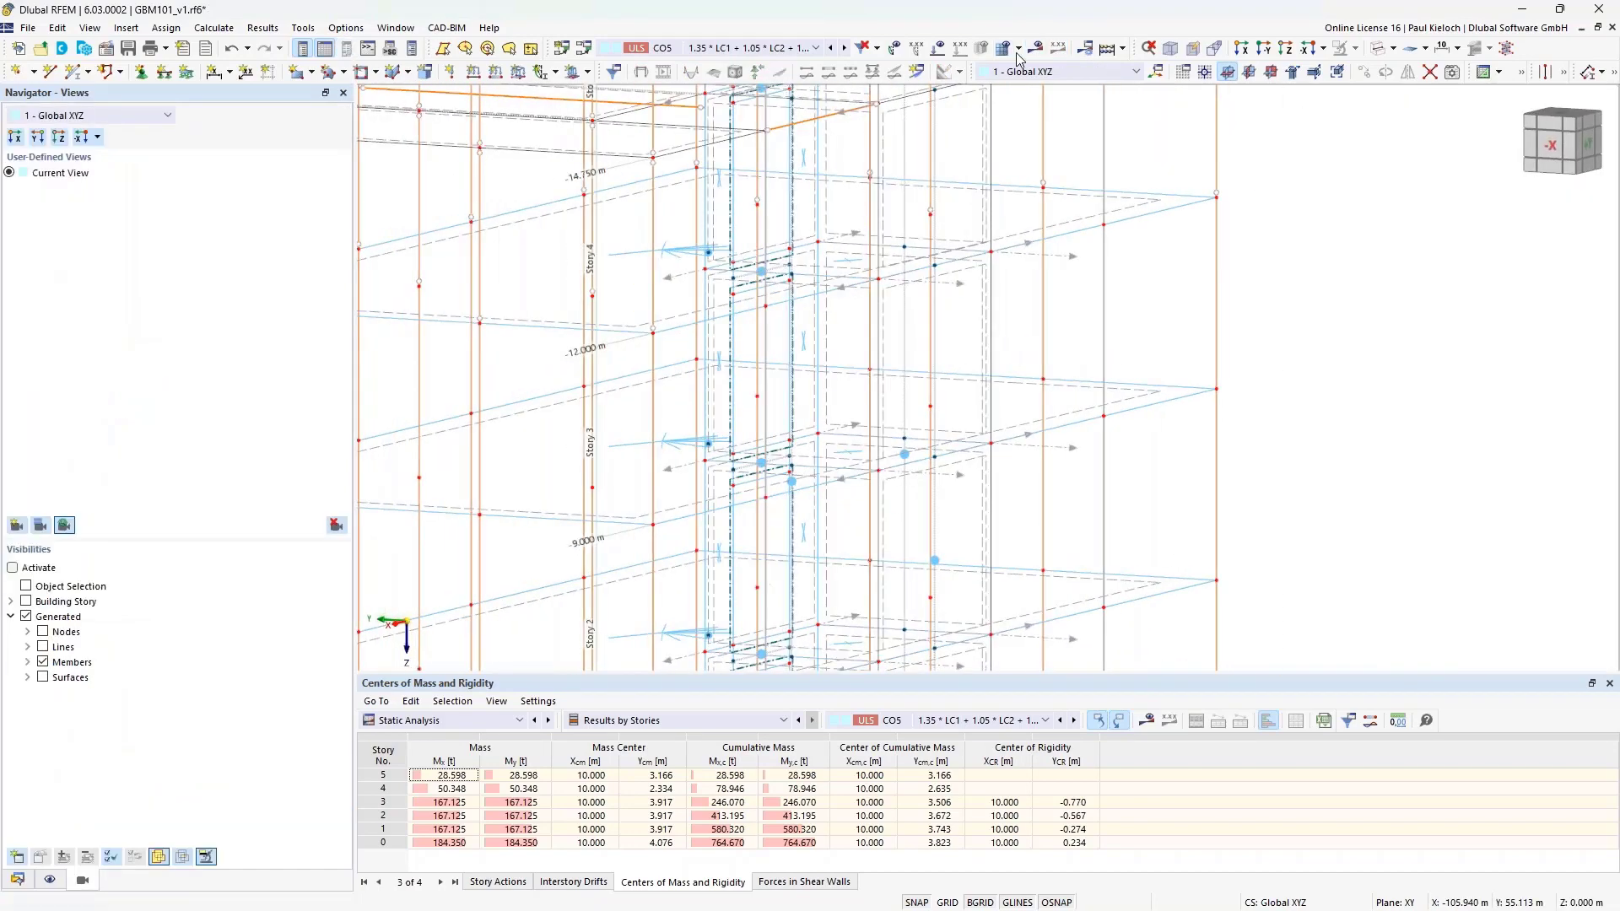
left_click(1035, 48)
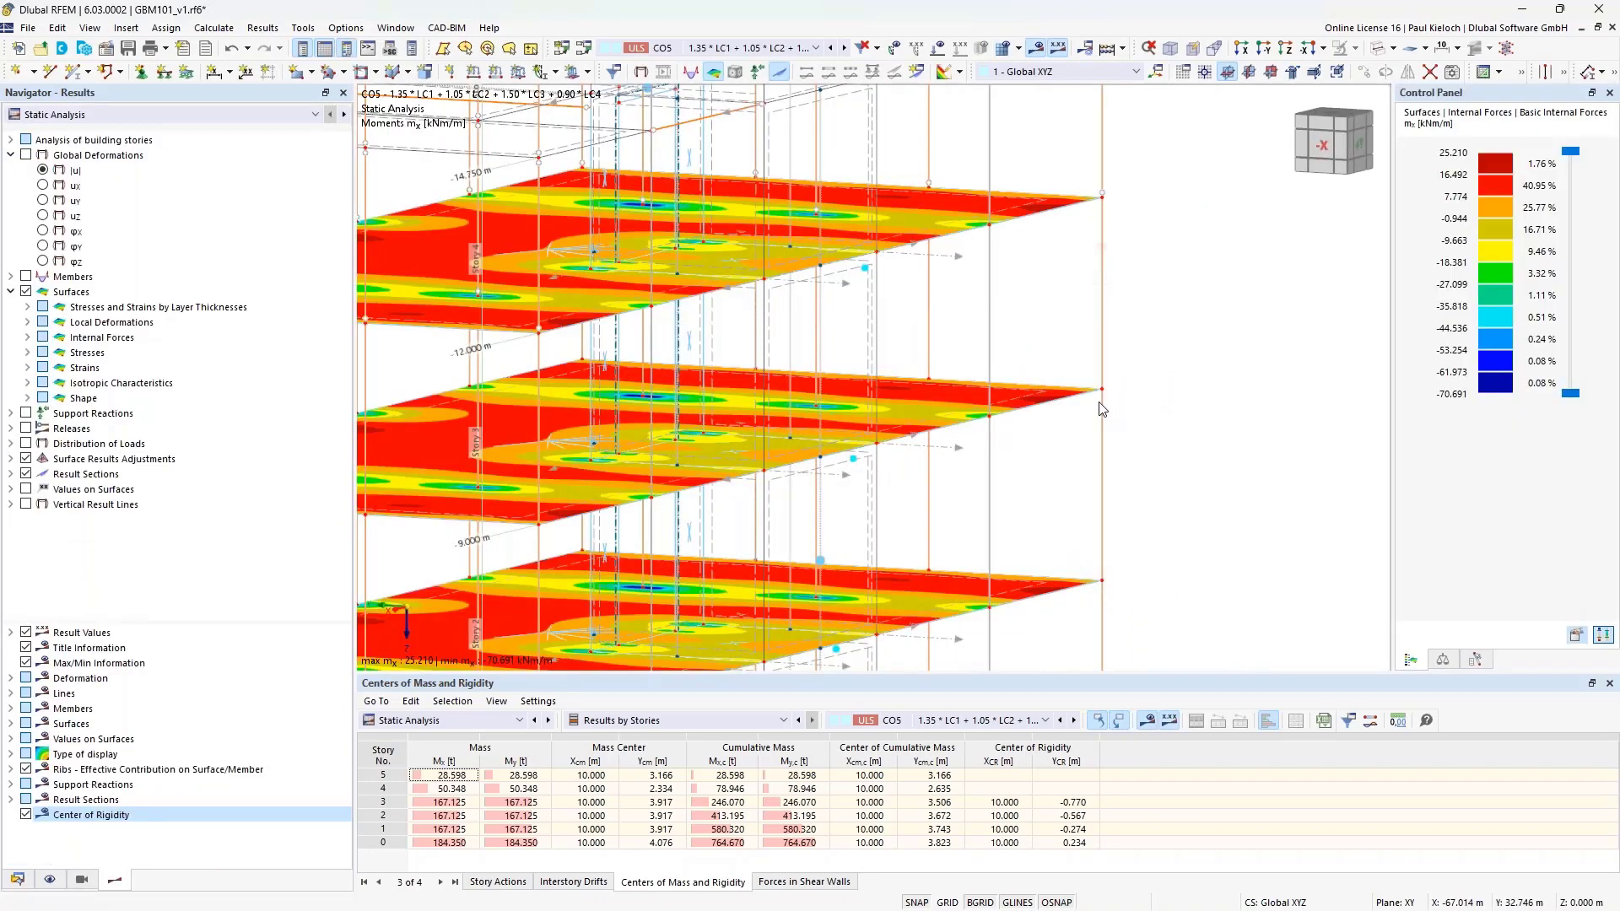
middle_click_drag(1099, 403, 1012, 388, "ctrl")
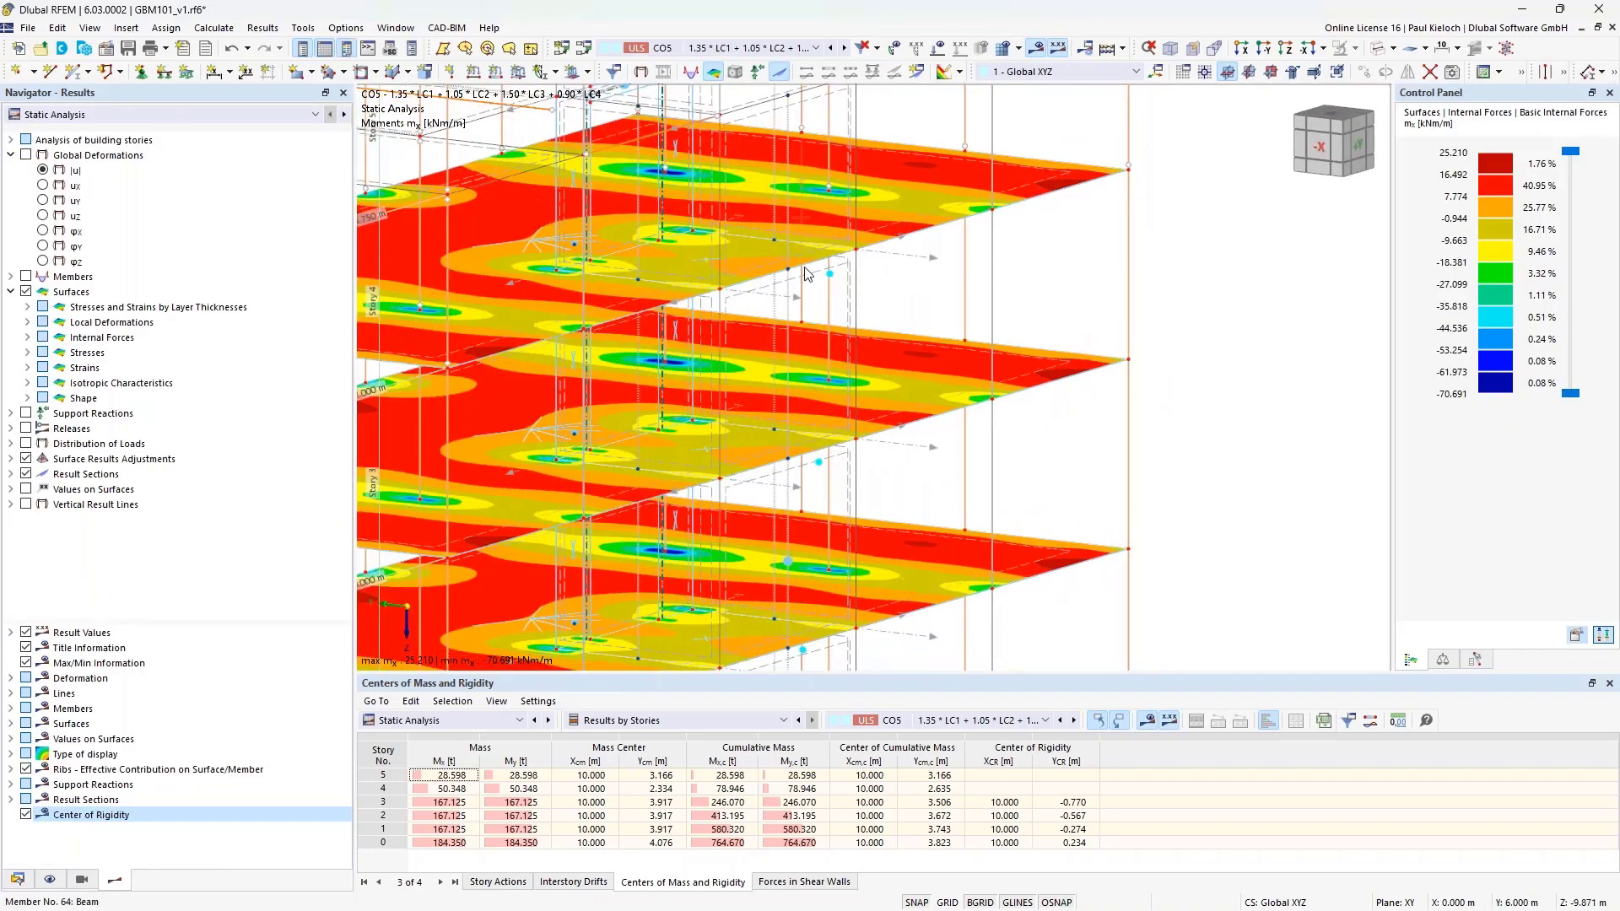
middle_click_drag(866, 283, 888, 285, "ctrl")
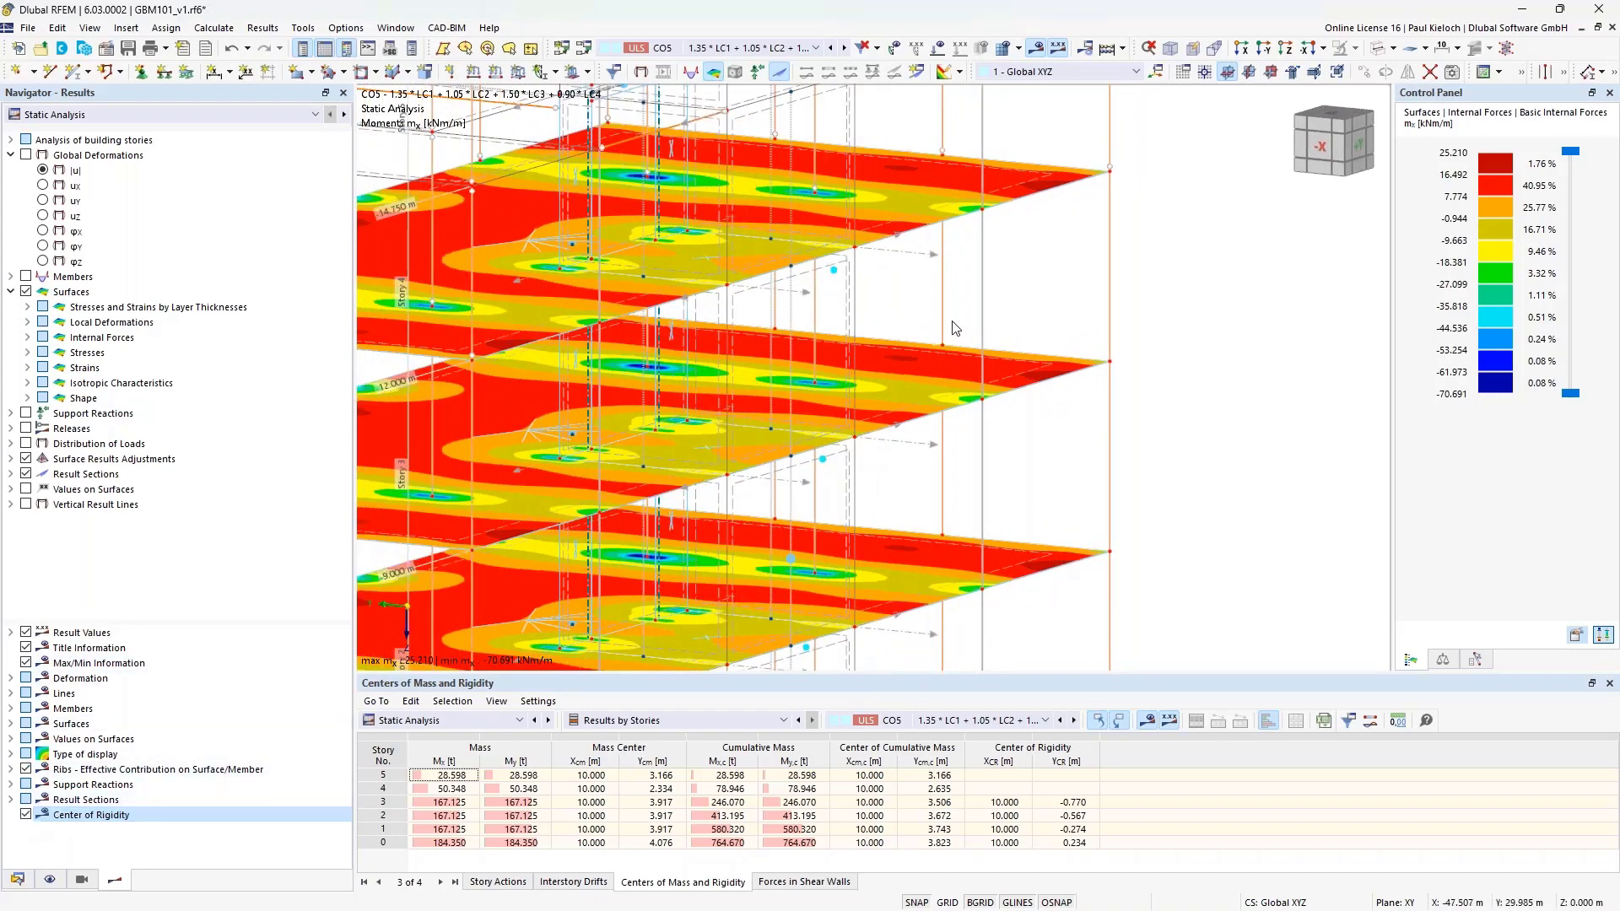
scroll(954, 328, "down", 1)
scroll(954, 328, "down", 2)
middle_click_drag(898, 393, 1313, 348, "ctrl")
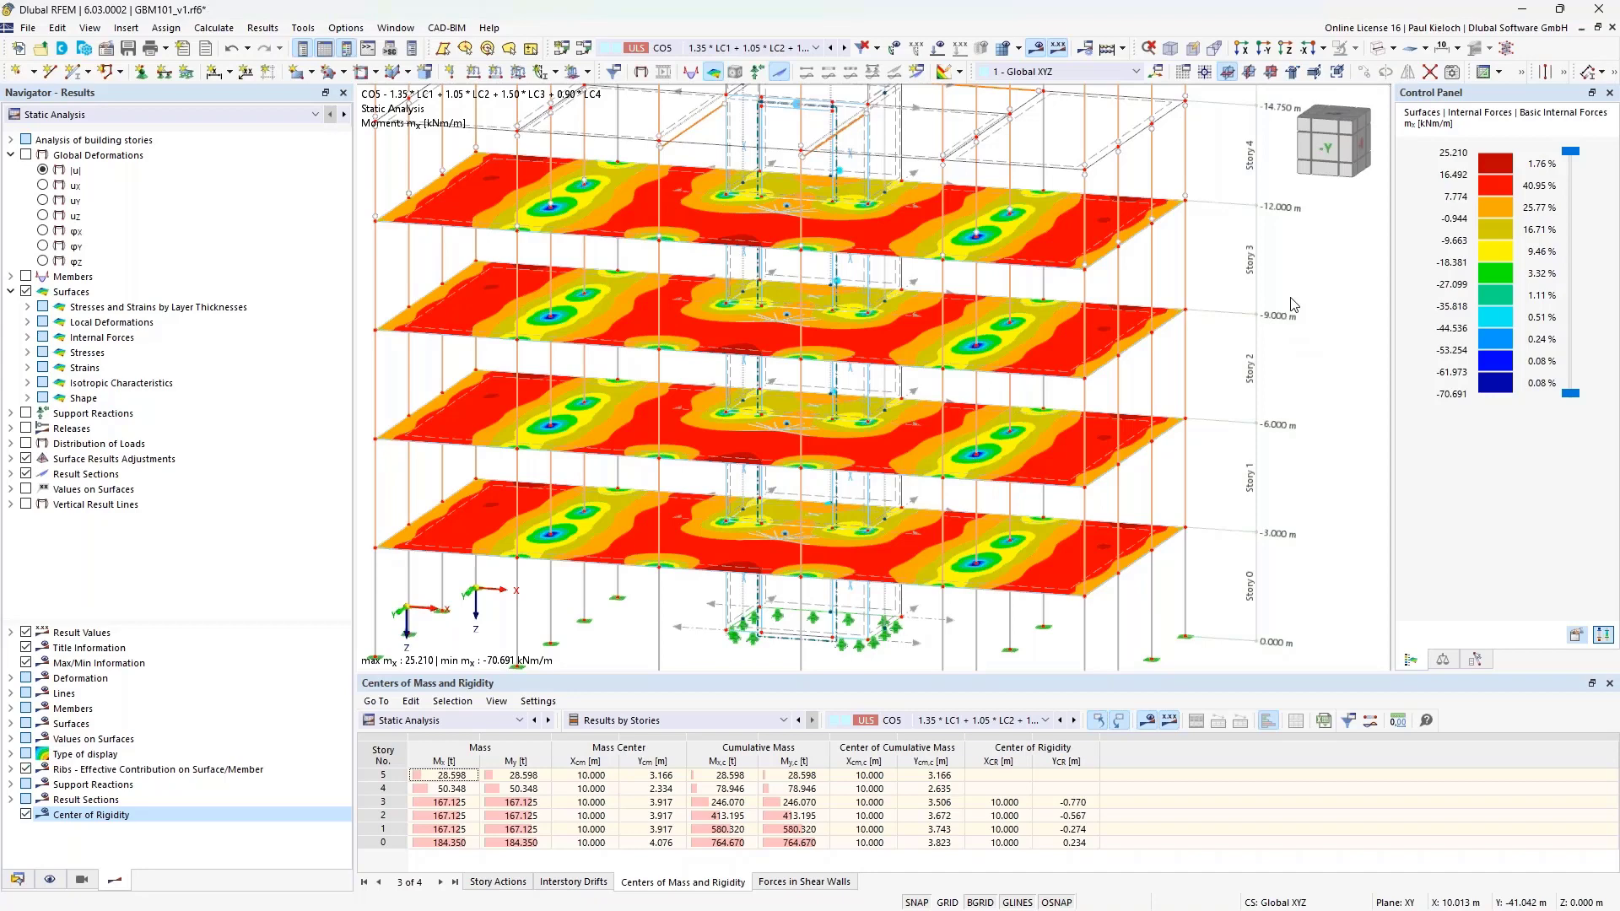
scroll(1291, 304, "down", 2)
middle_click_drag(1291, 305, 1234, 304)
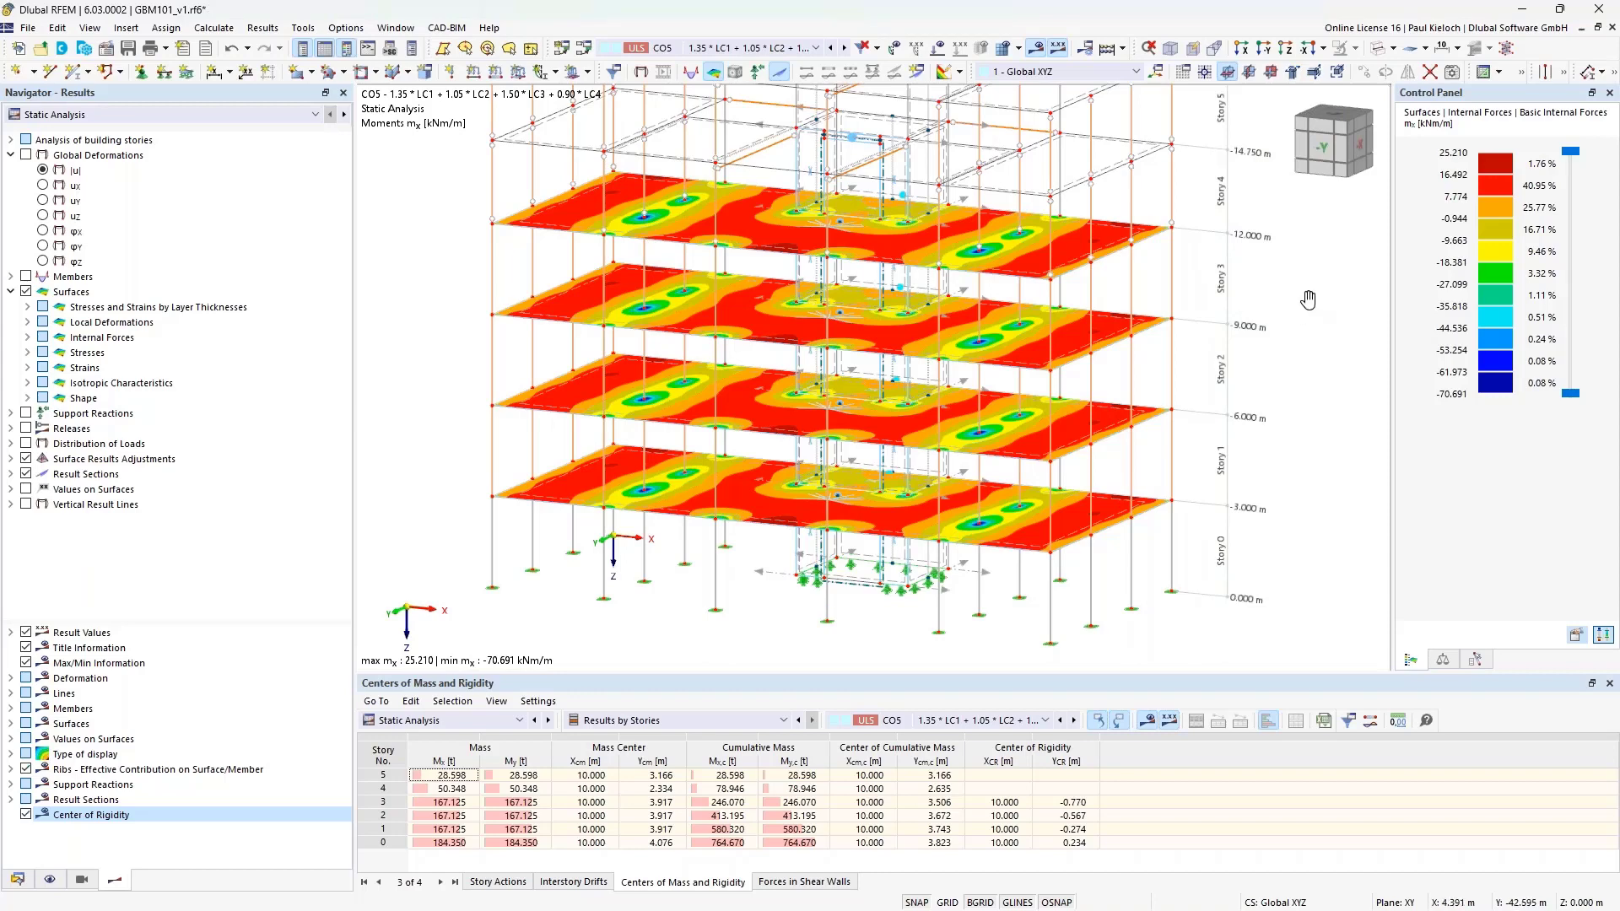
middle_click_drag(1307, 302, 1282, 297)
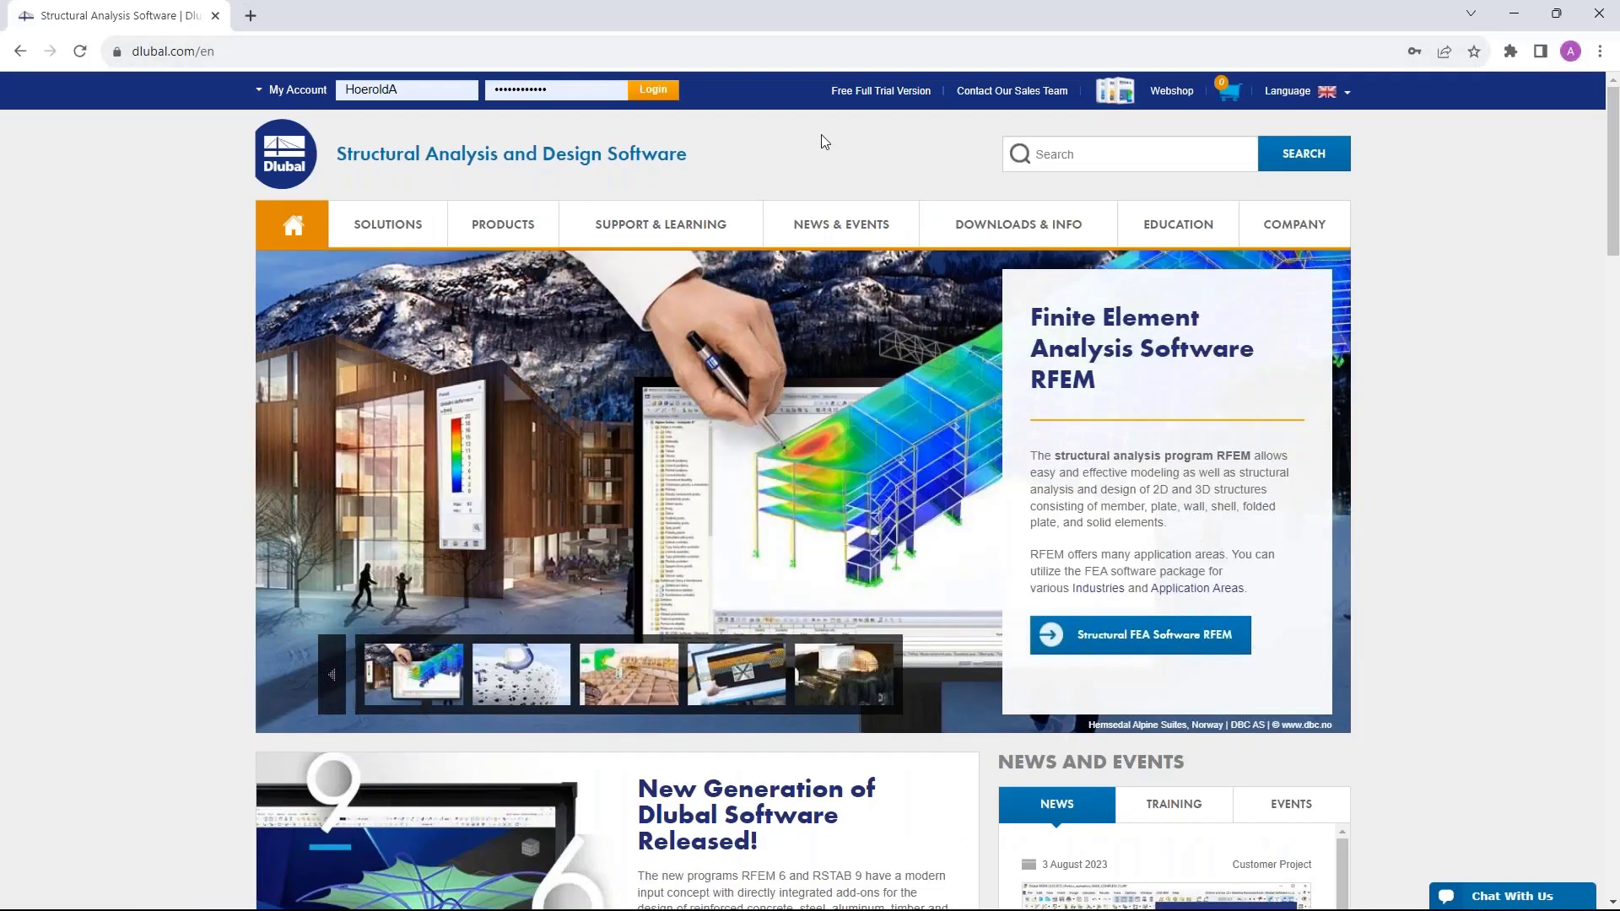
Switch to the Dlubal website in the browser, open the Webinars page and look through the listed webinars.
mouse_move(838, 238)
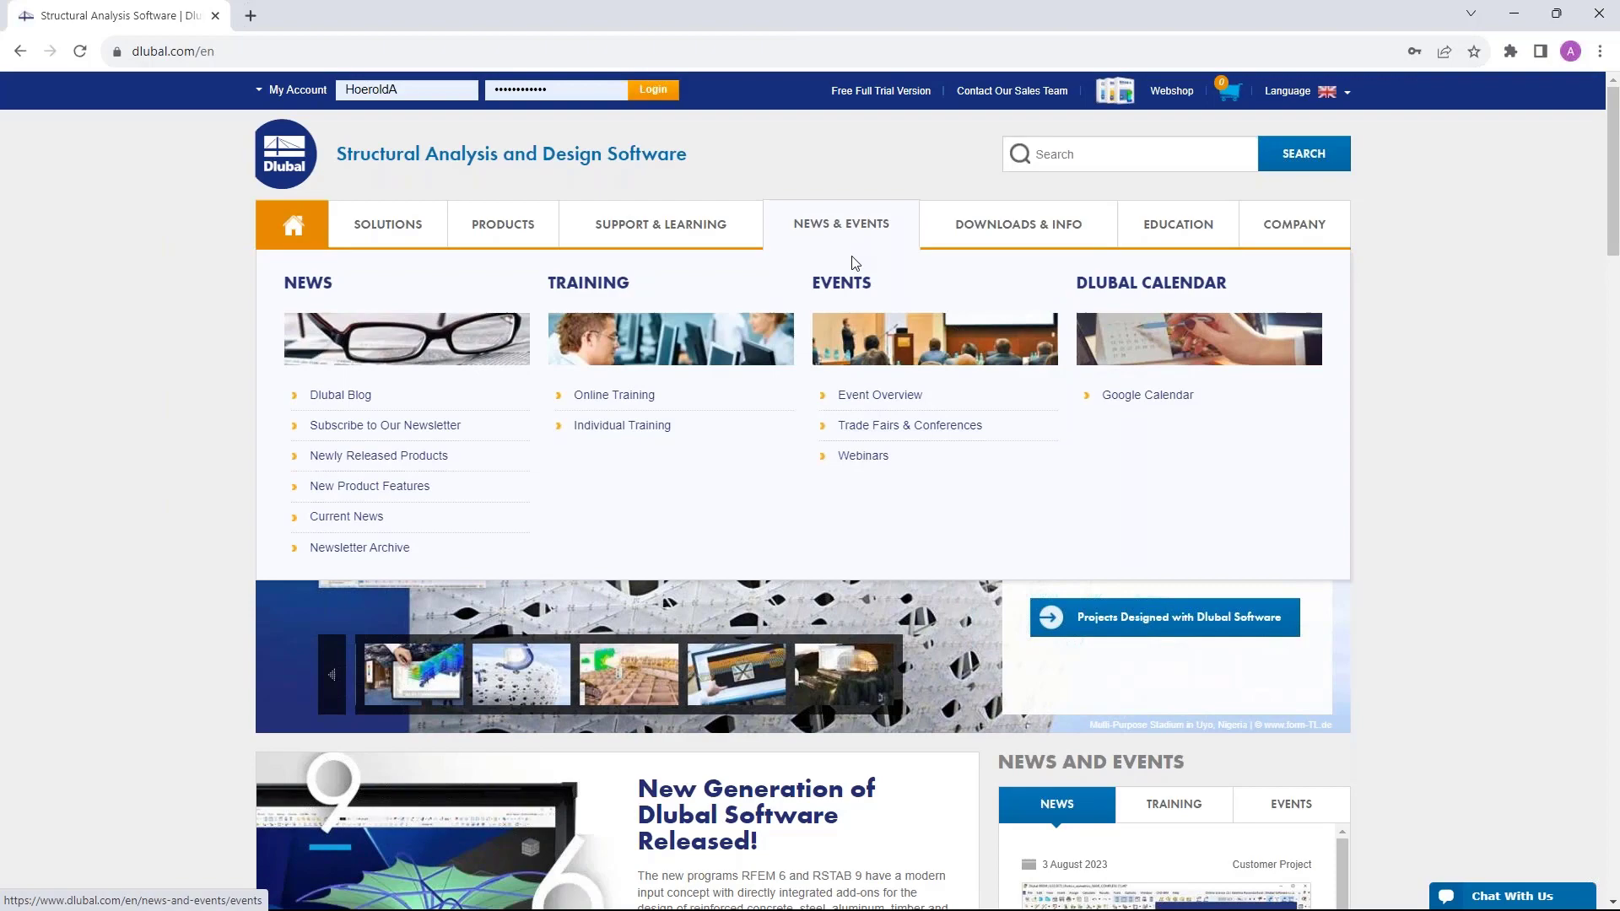
left_click(867, 459)
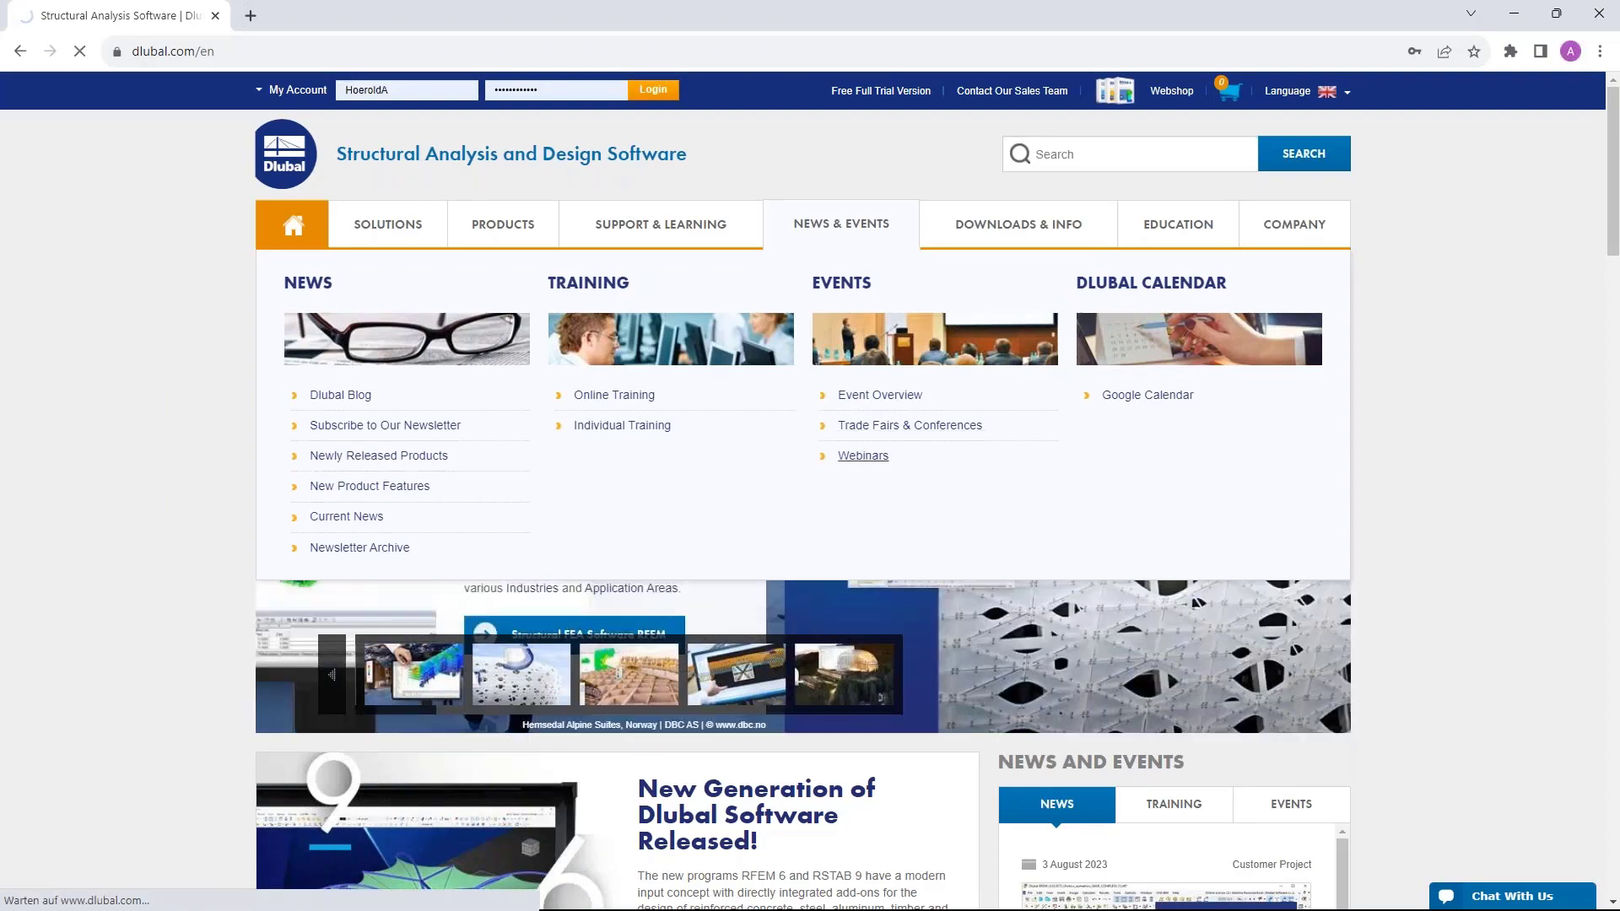
scroll(810, 489, "down", 8)
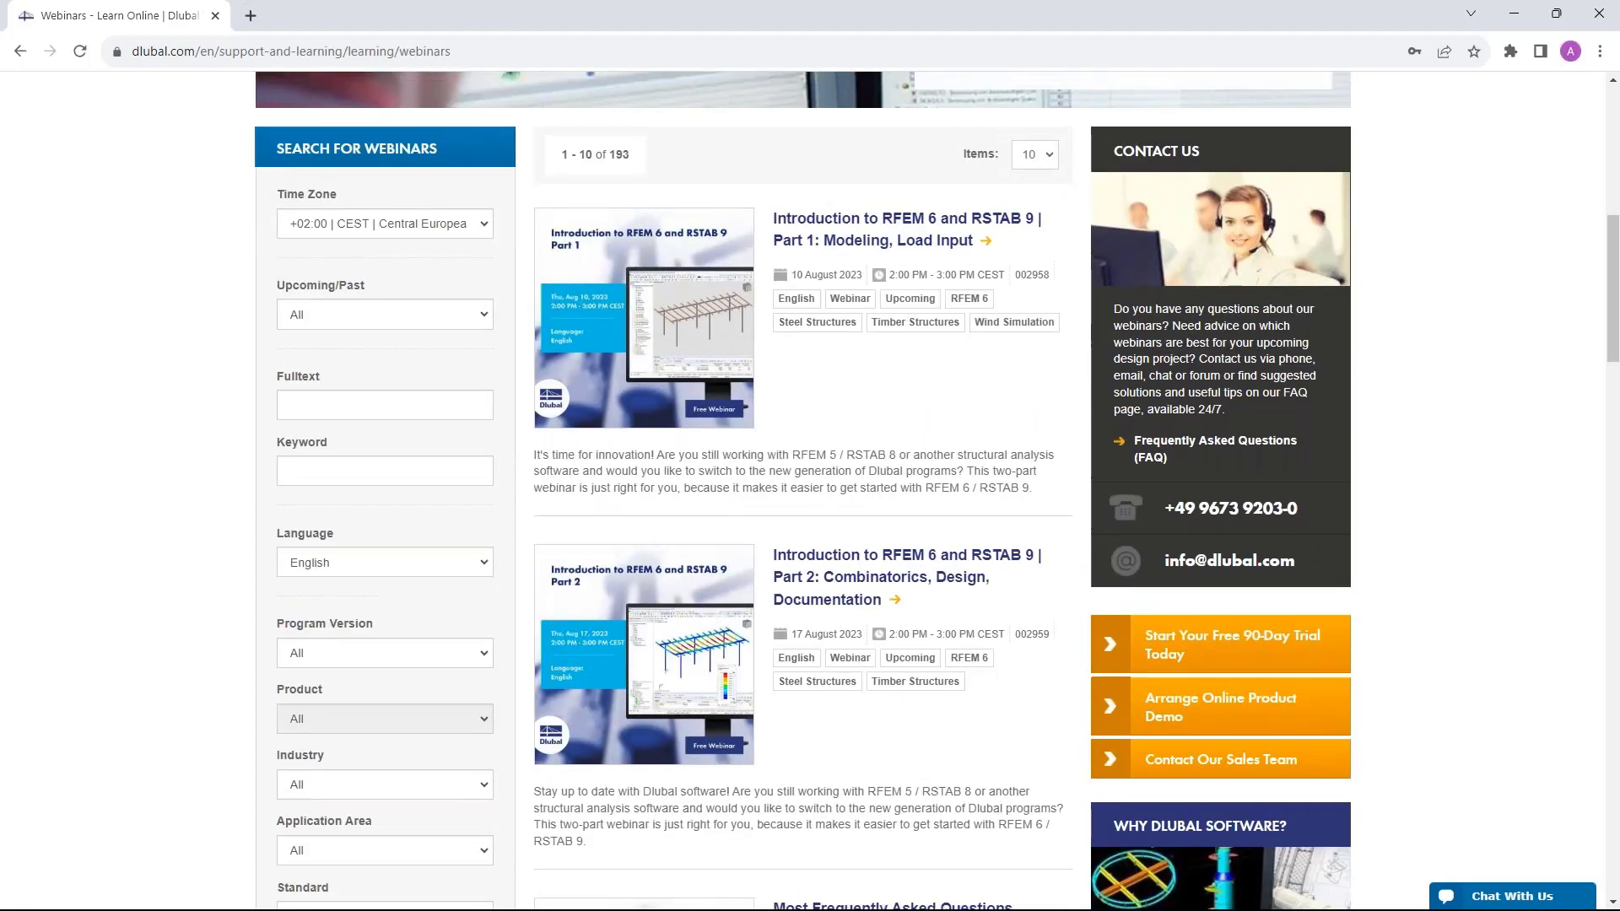
scroll(719, 332, "up", 1)
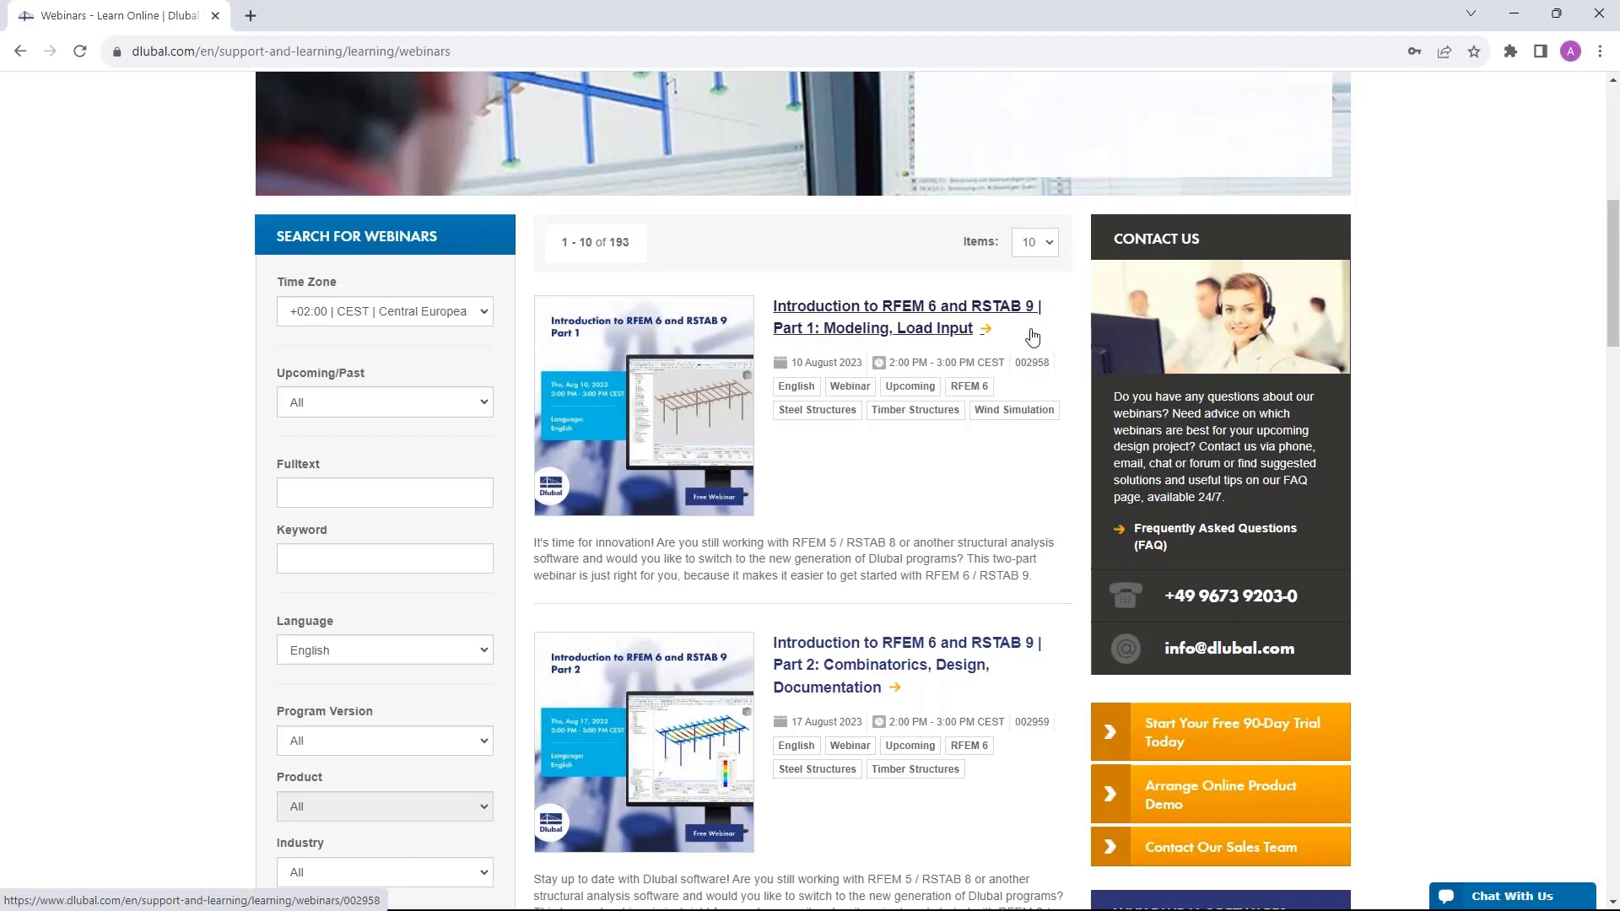
scroll(886, 393, "down", 1)
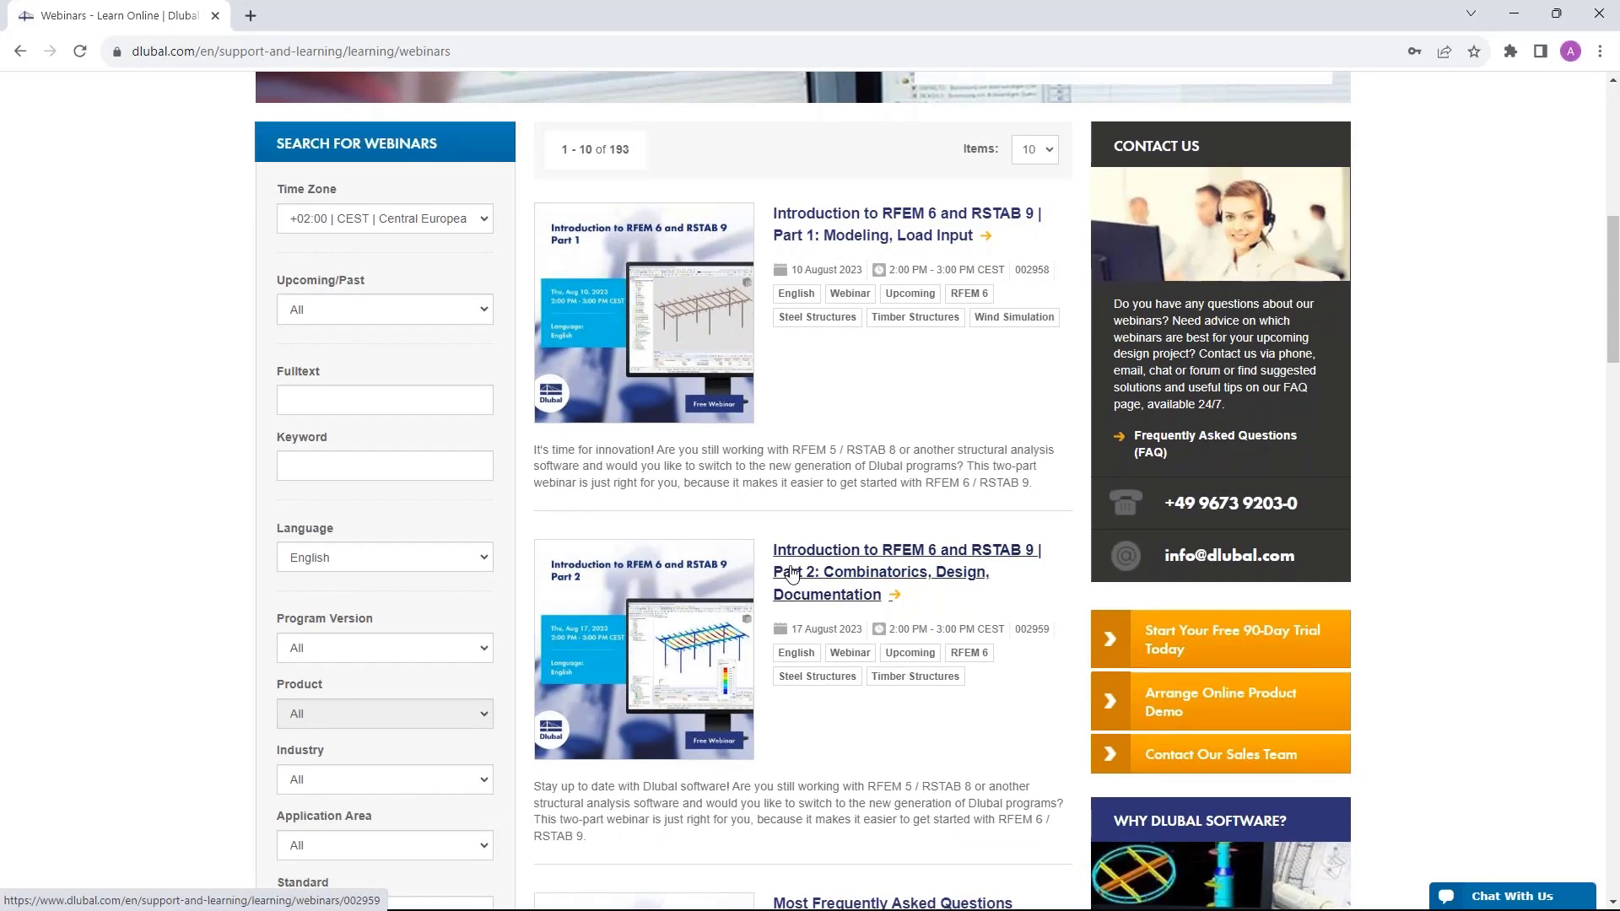
scroll(791, 574, "down", 1)
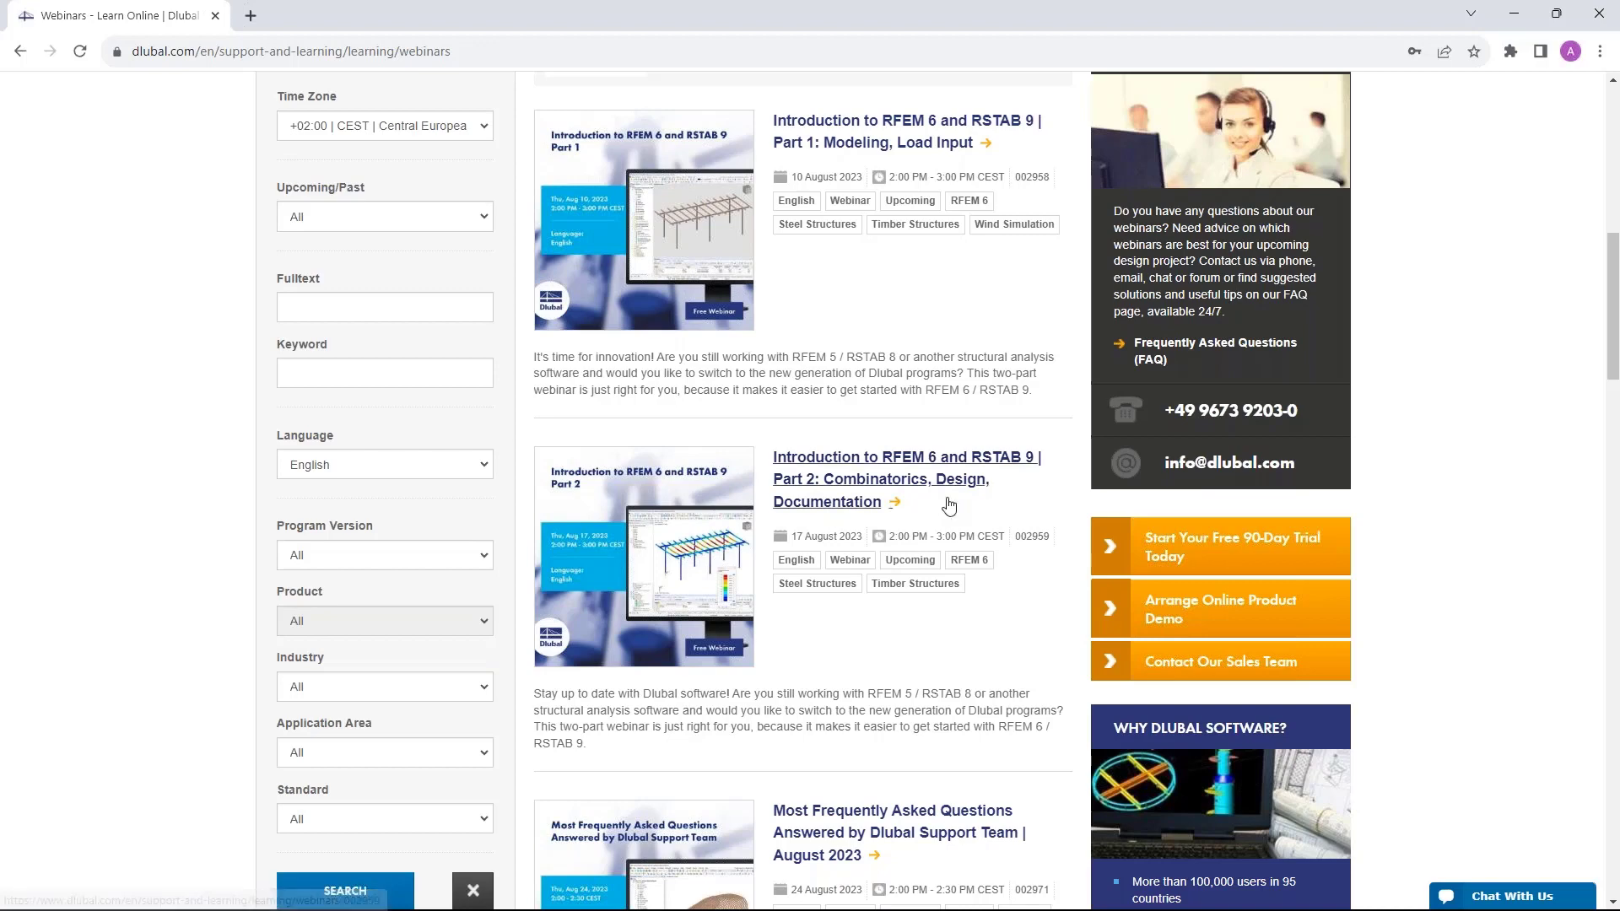
scroll(916, 318, "up", 1)
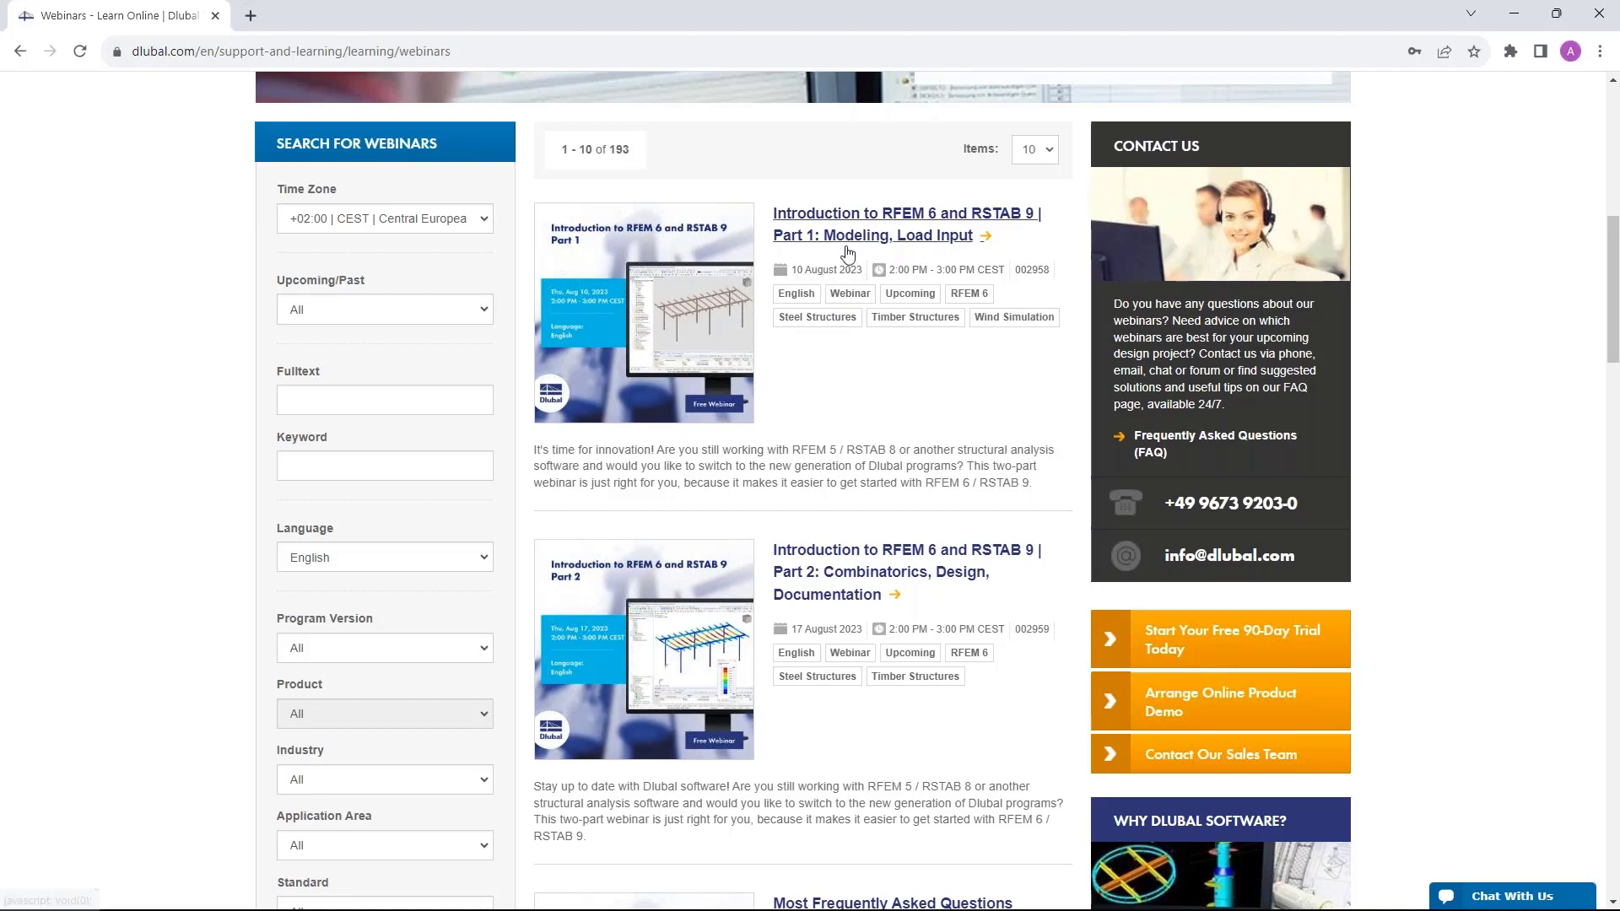
scroll(802, 489, "down", 8)
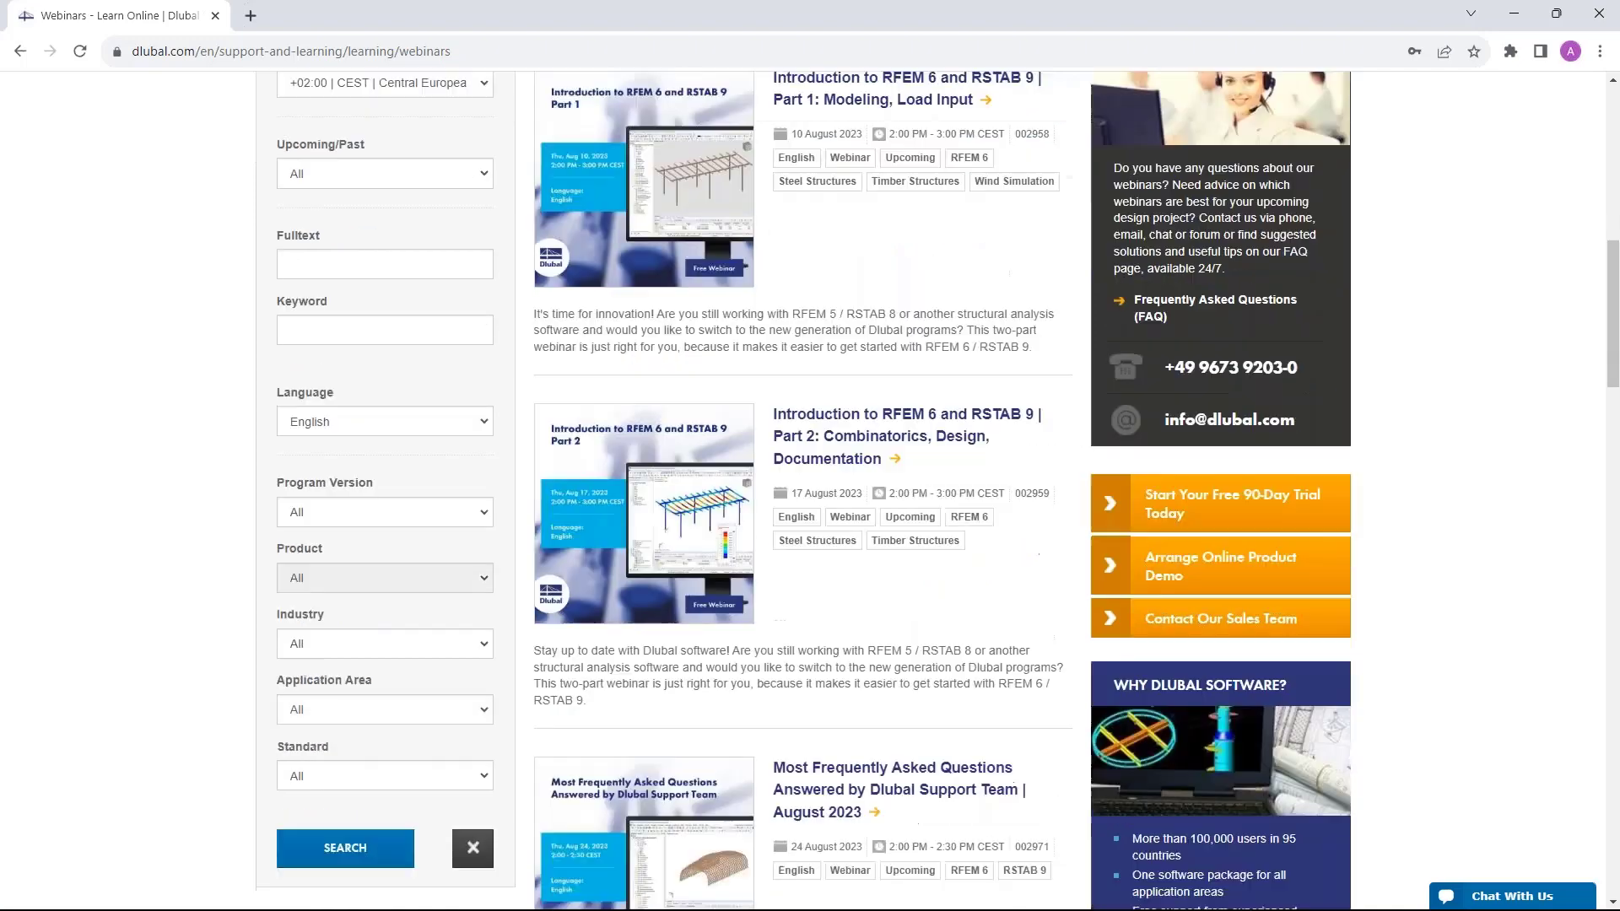
scroll(844, 497, "down", 1)
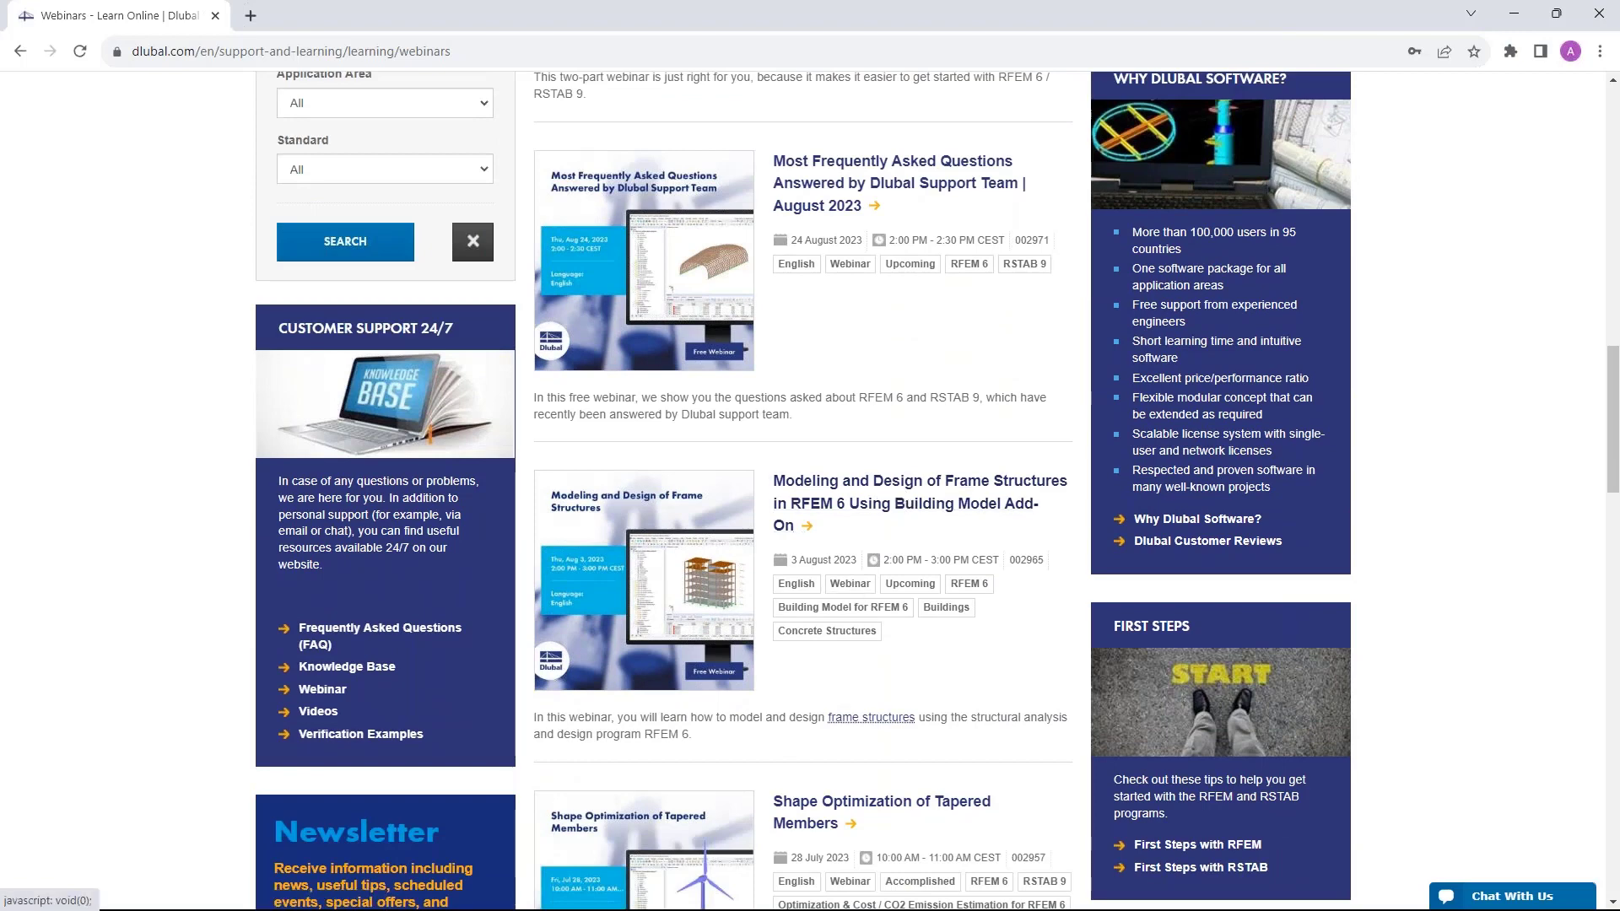
Open the webinar "Modeling and Design of Frame Structures in RFEM 6 Using Building Model Add-On" and review its page through to Models to Download.
left_click(860, 487)
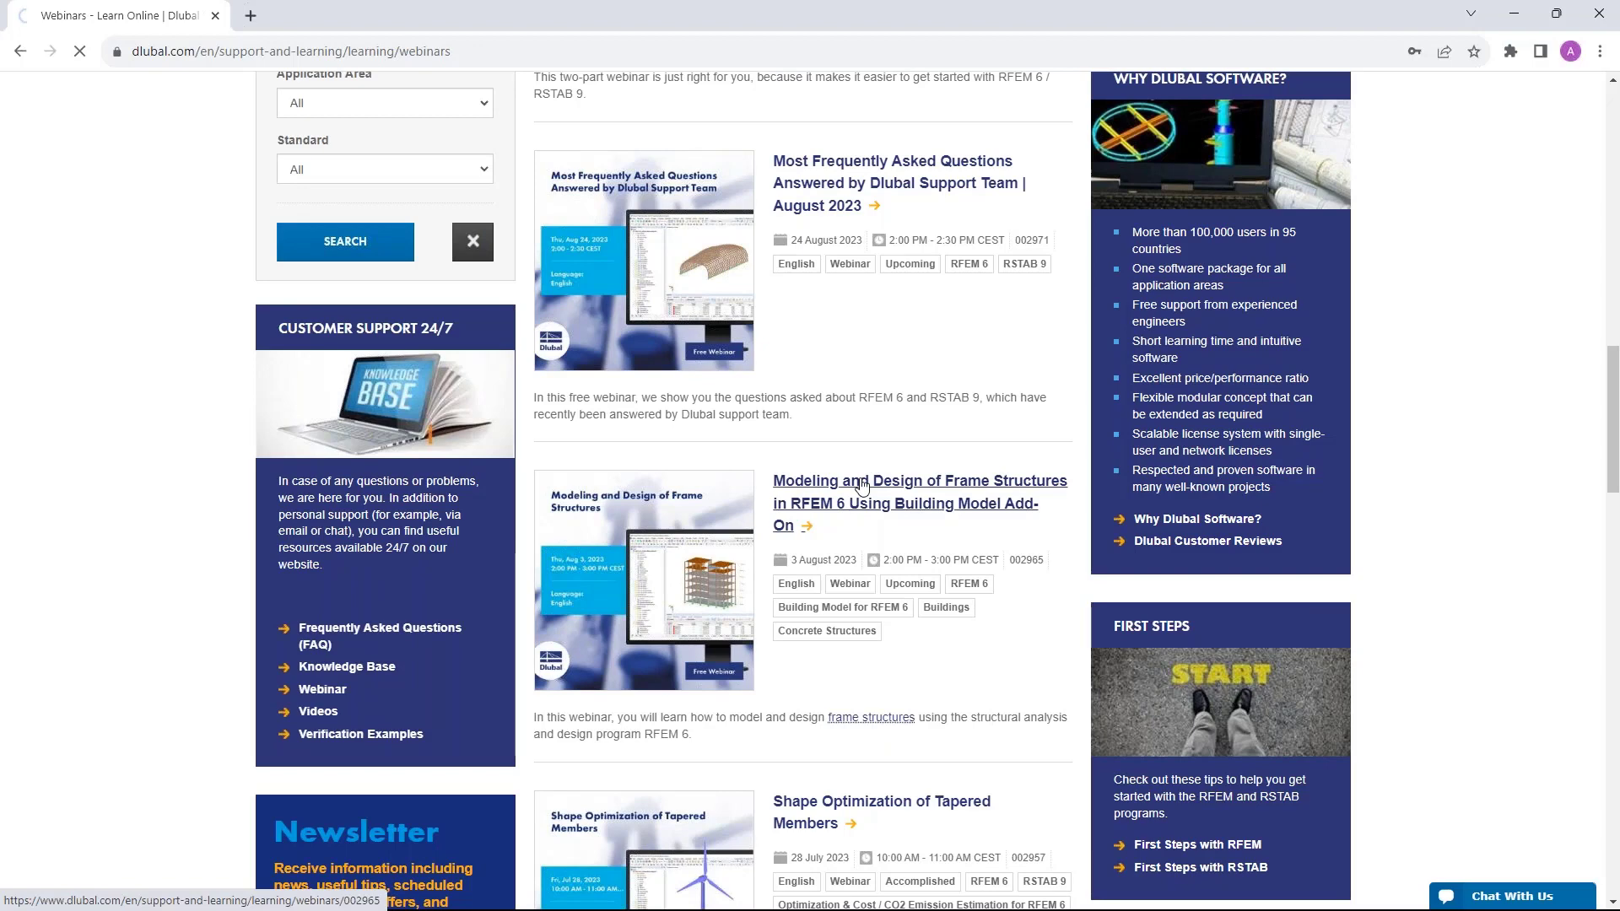
scroll(827, 449, "down", 5)
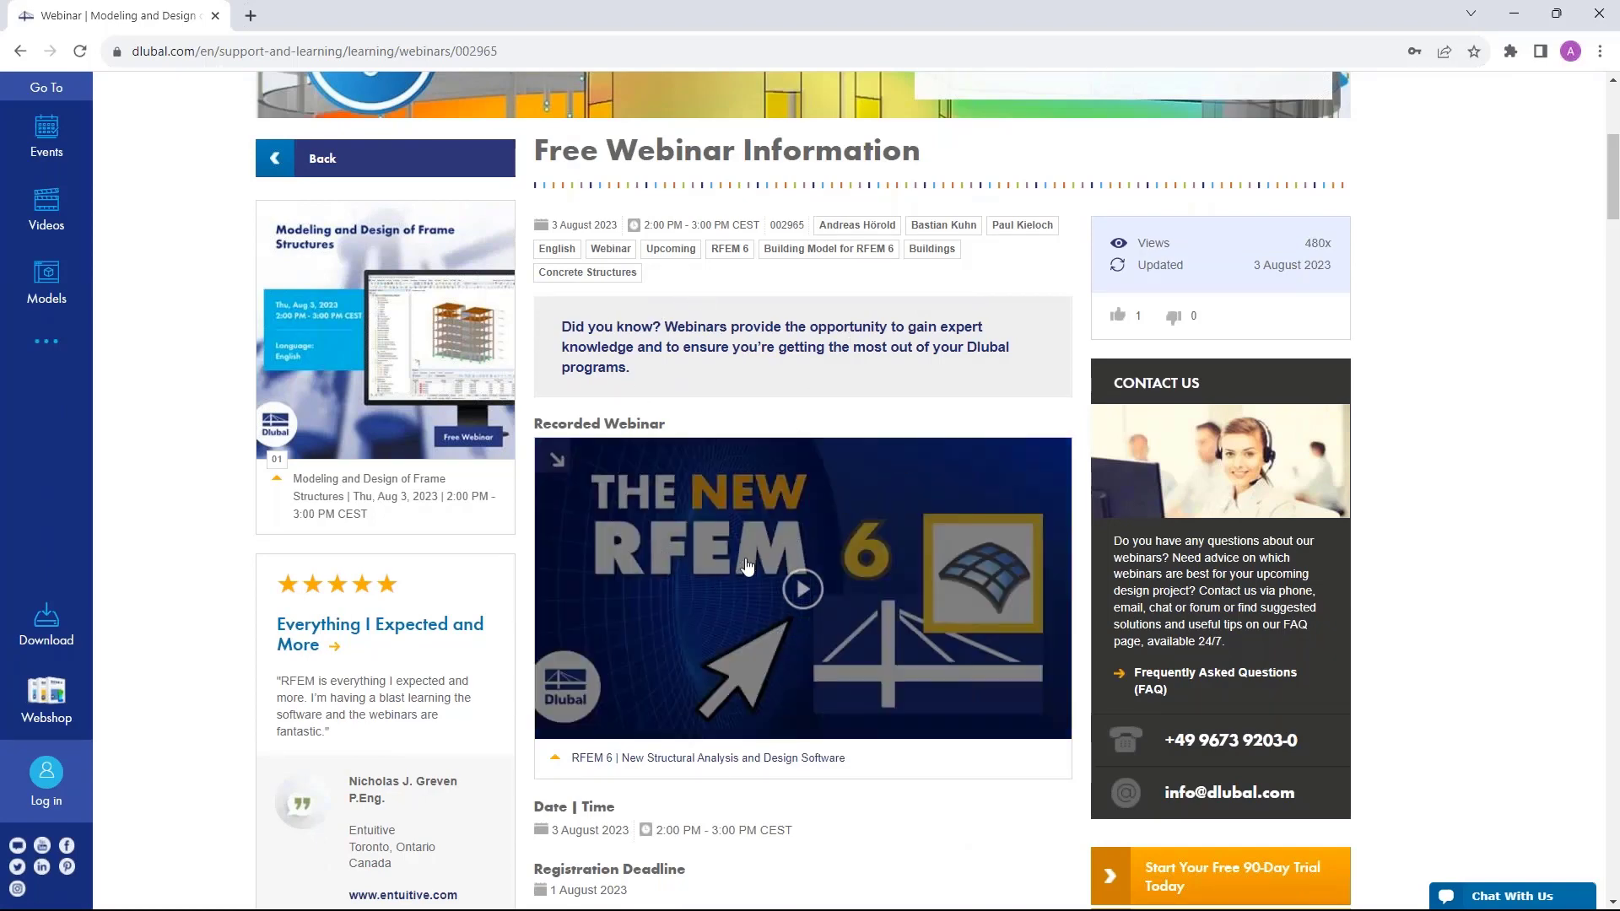
scroll(781, 554, "down", 2)
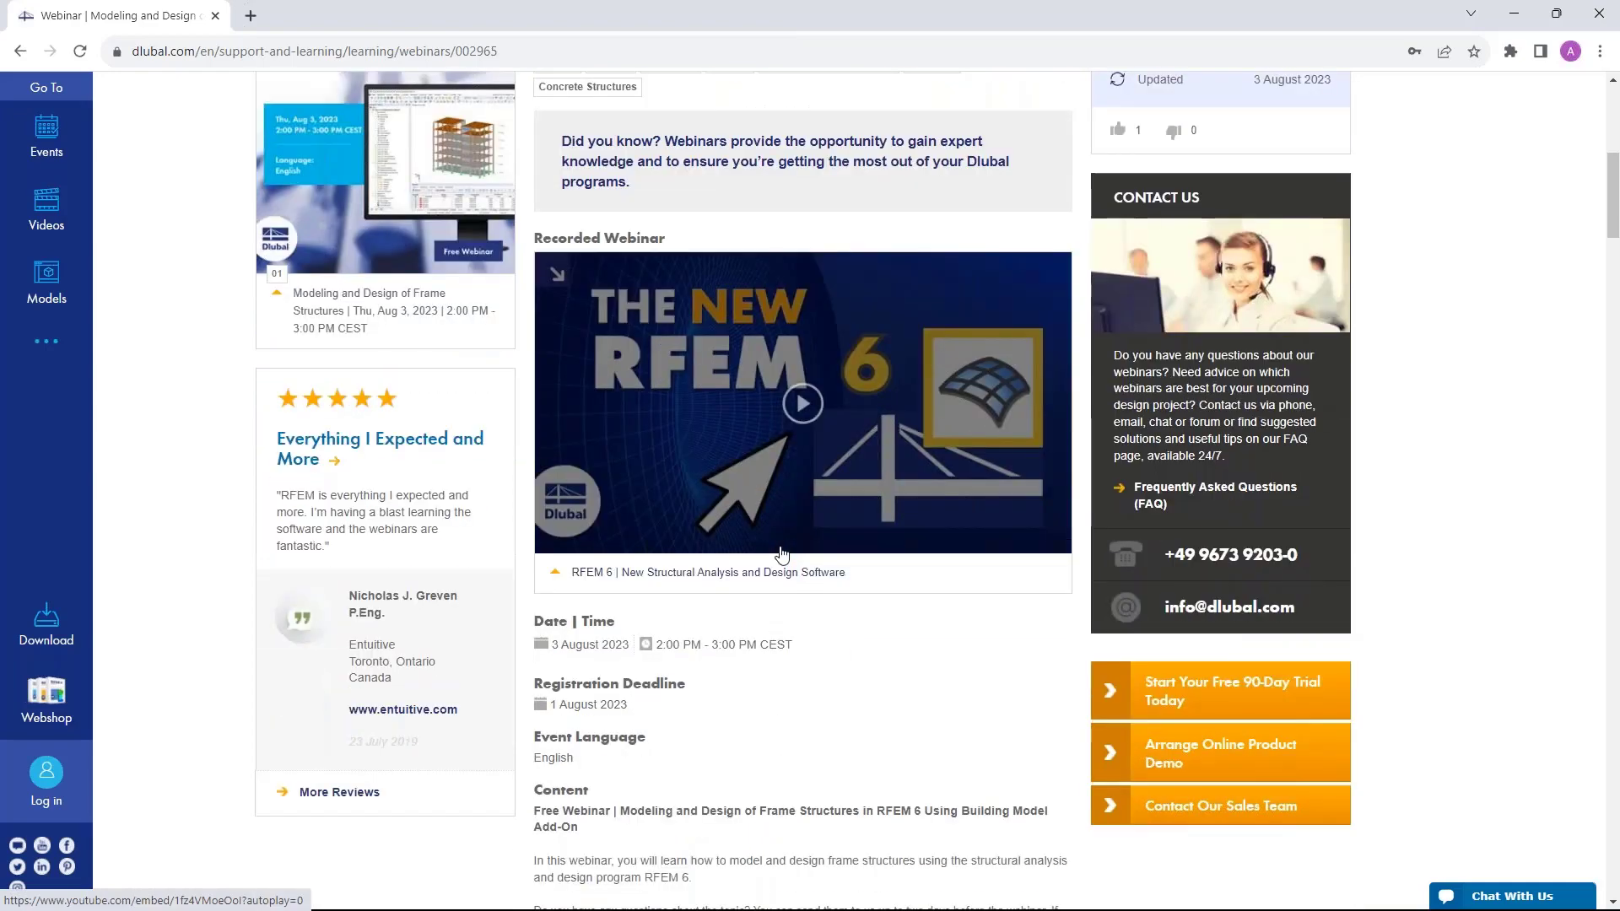
scroll(781, 554, "down", 5)
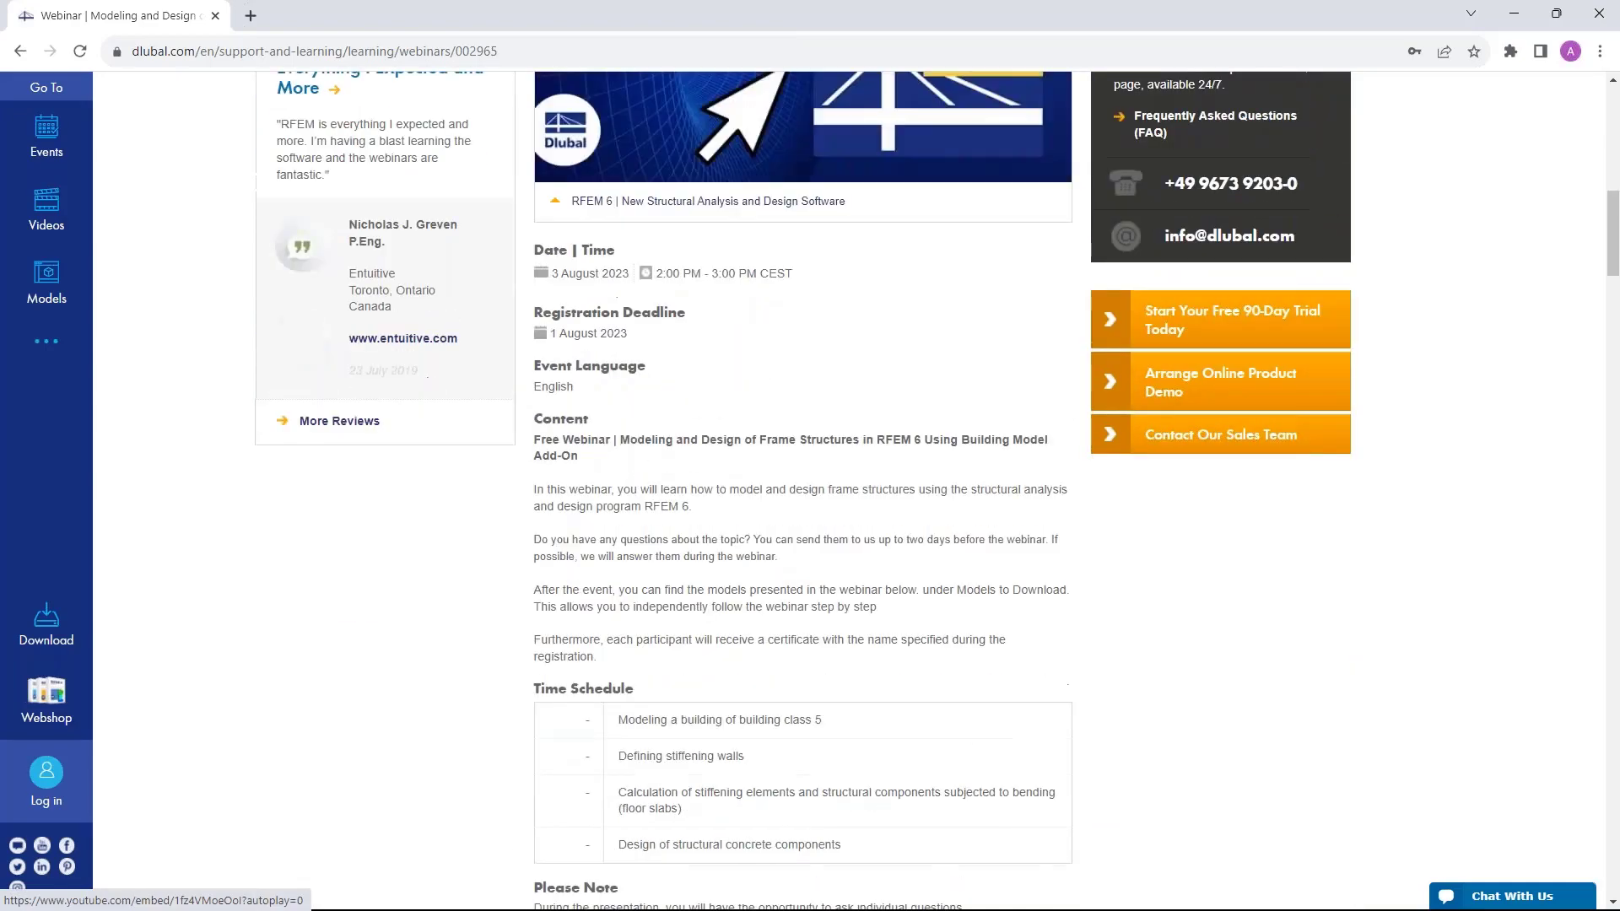
scroll(685, 616, "down", 10)
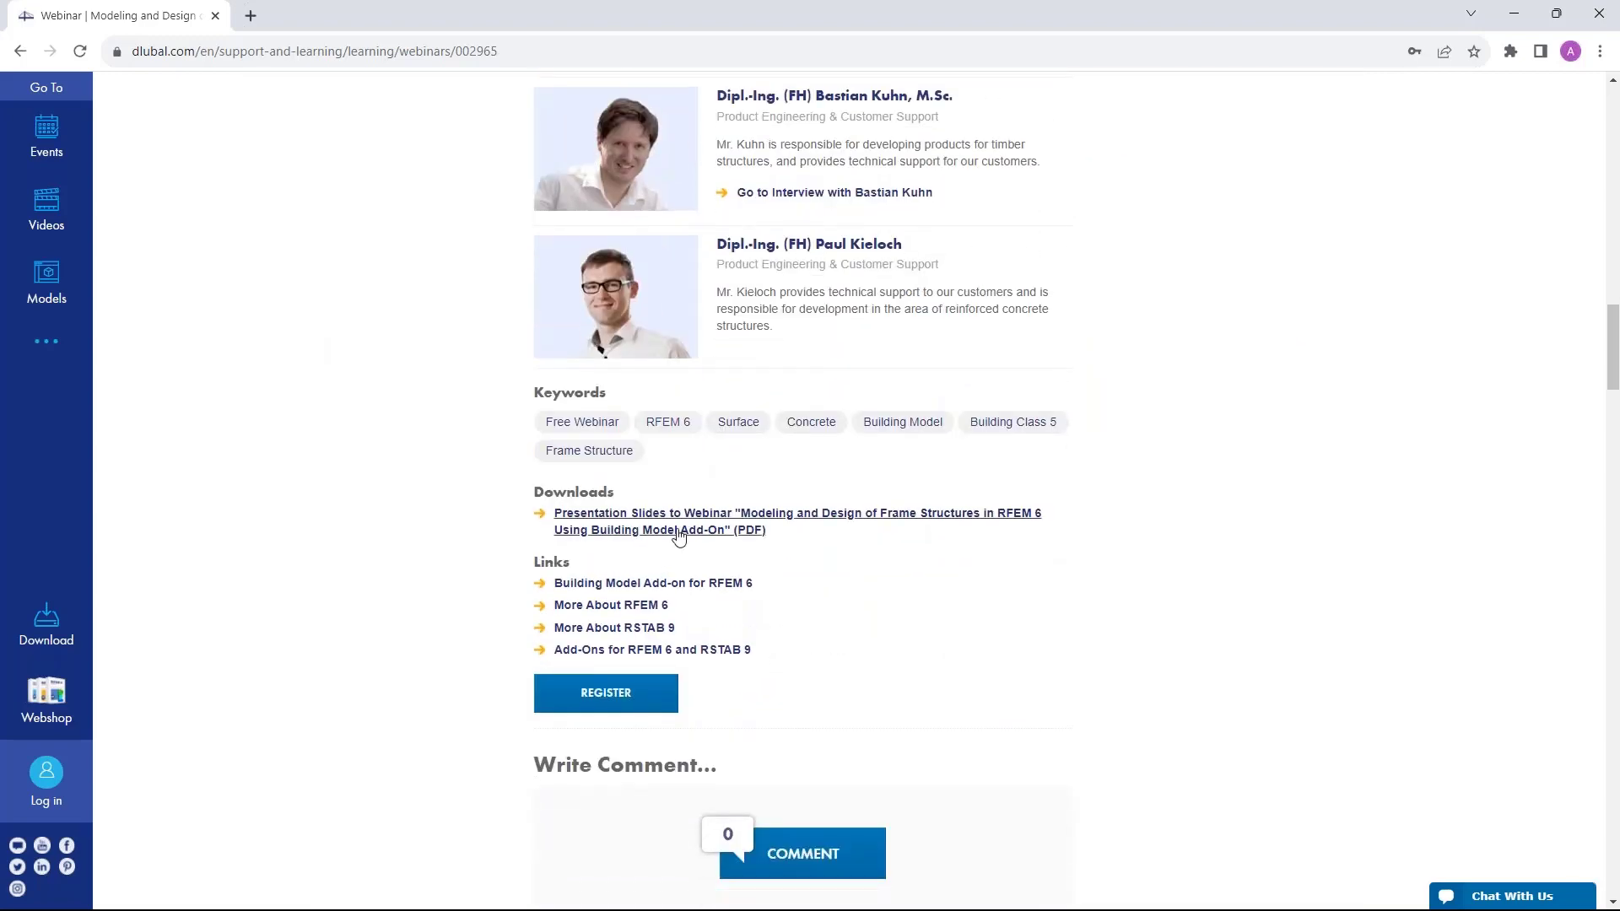
scroll(717, 532, "down", 1)
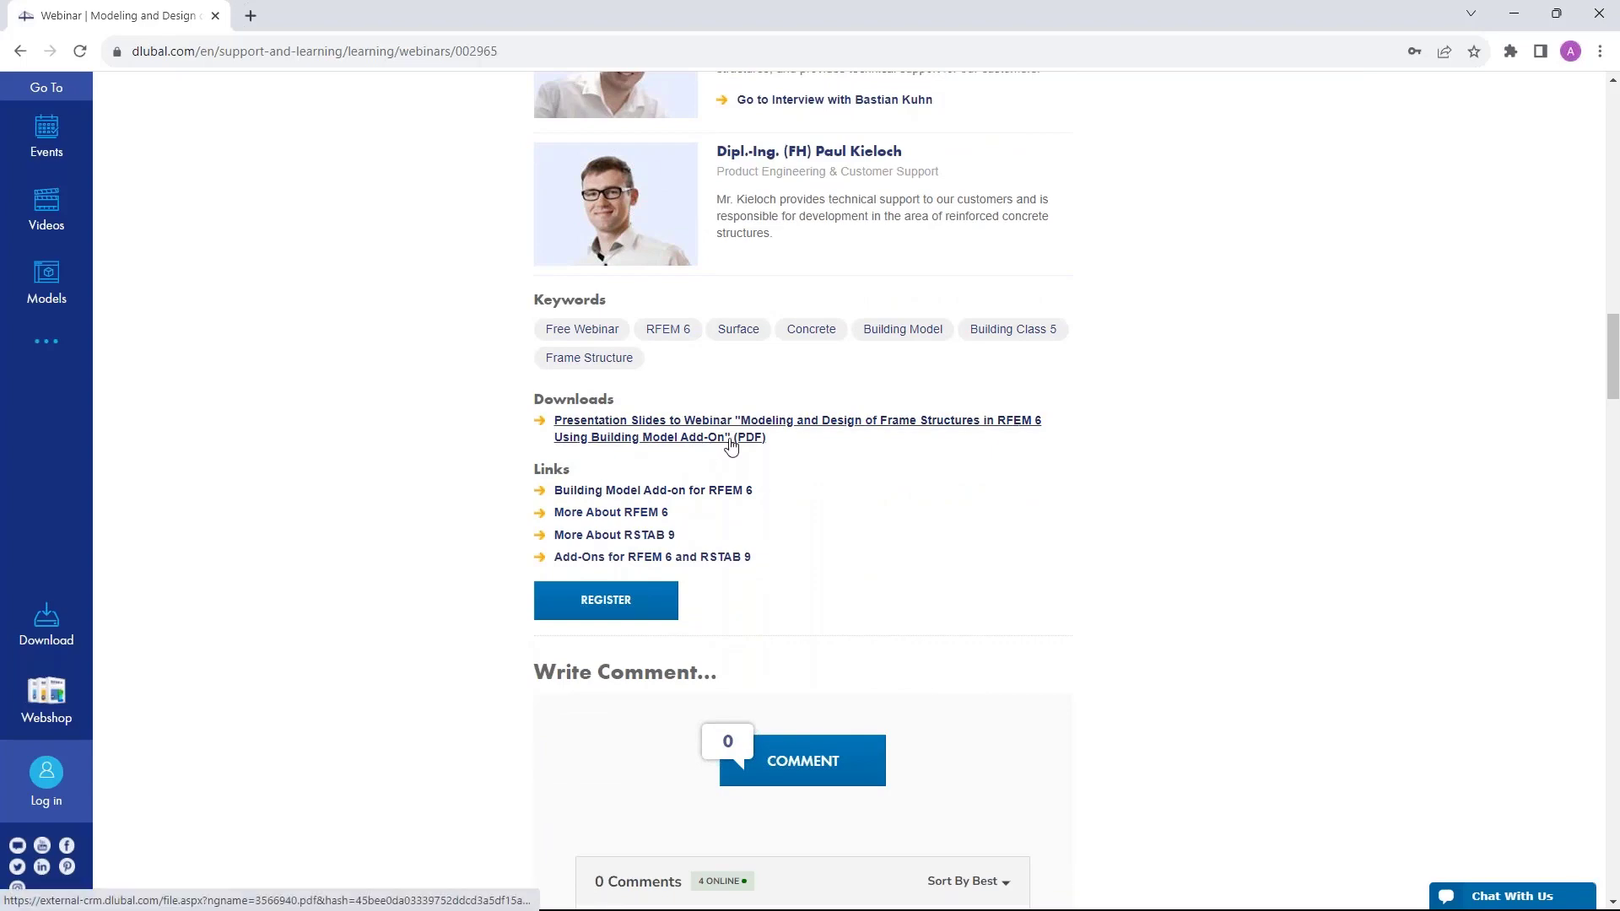
scroll(871, 460, "down", 1)
scroll(871, 461, "down", 14)
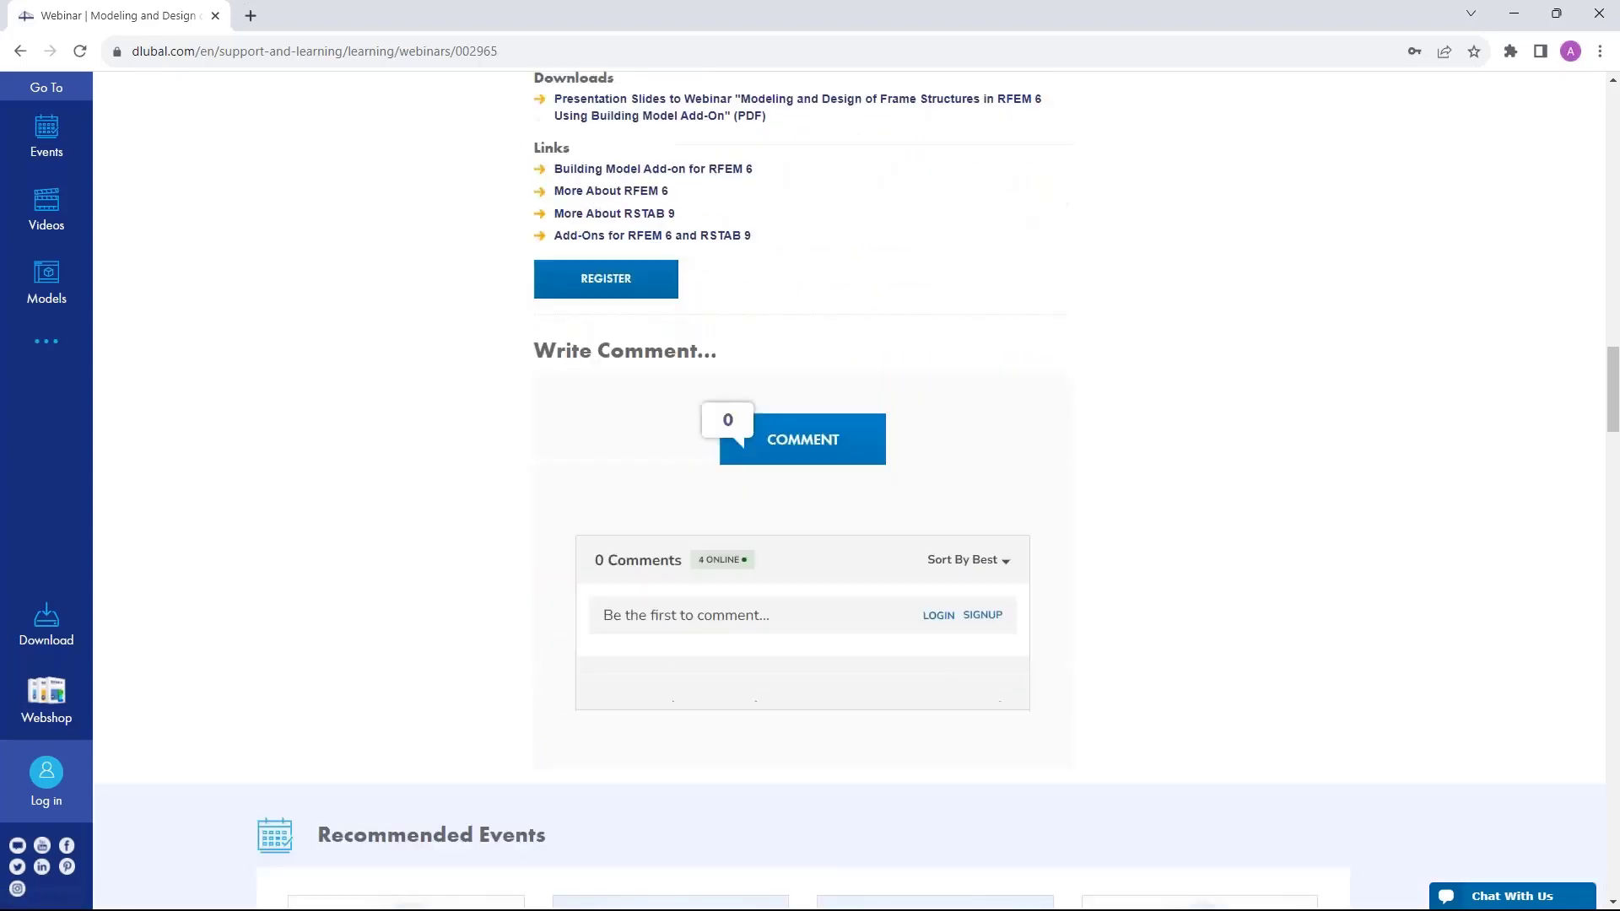
scroll(493, 555, "down", 6)
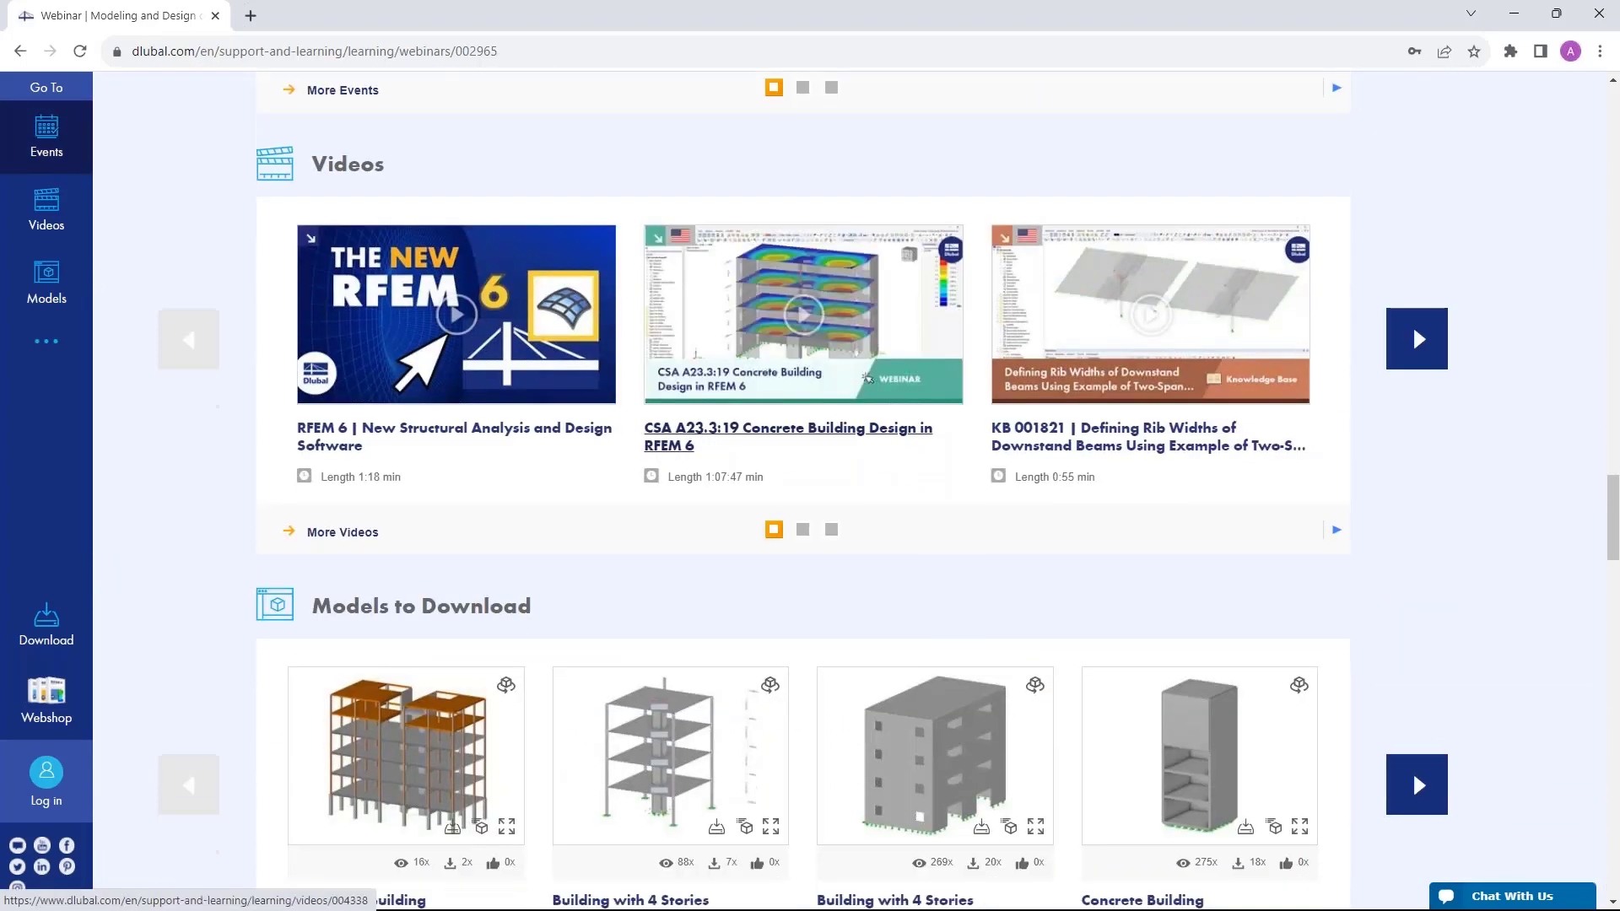